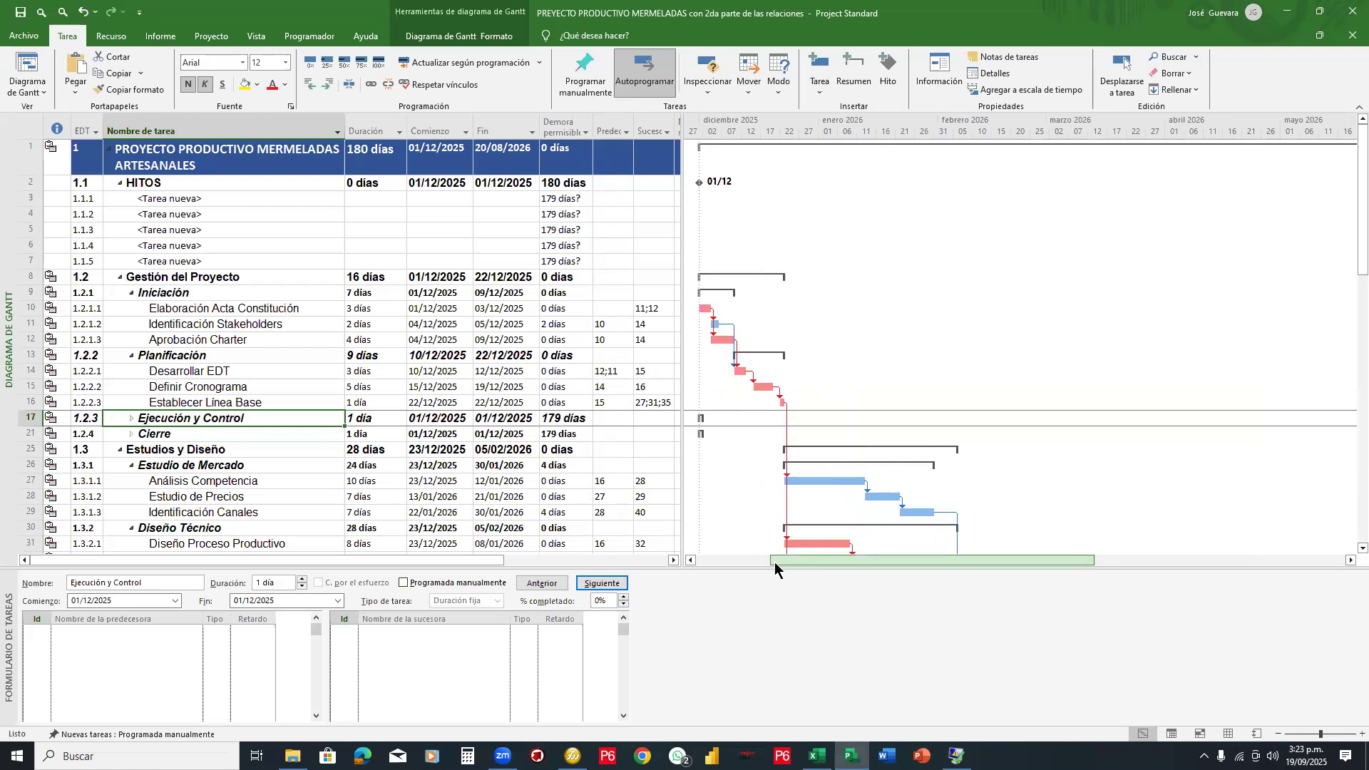
# Step: Examine the Gantt bars and the start and finish dates of the Gestión del Proyecto and Estudios y Diseño phases
pyautogui.hscroll(-3, 759, 565)
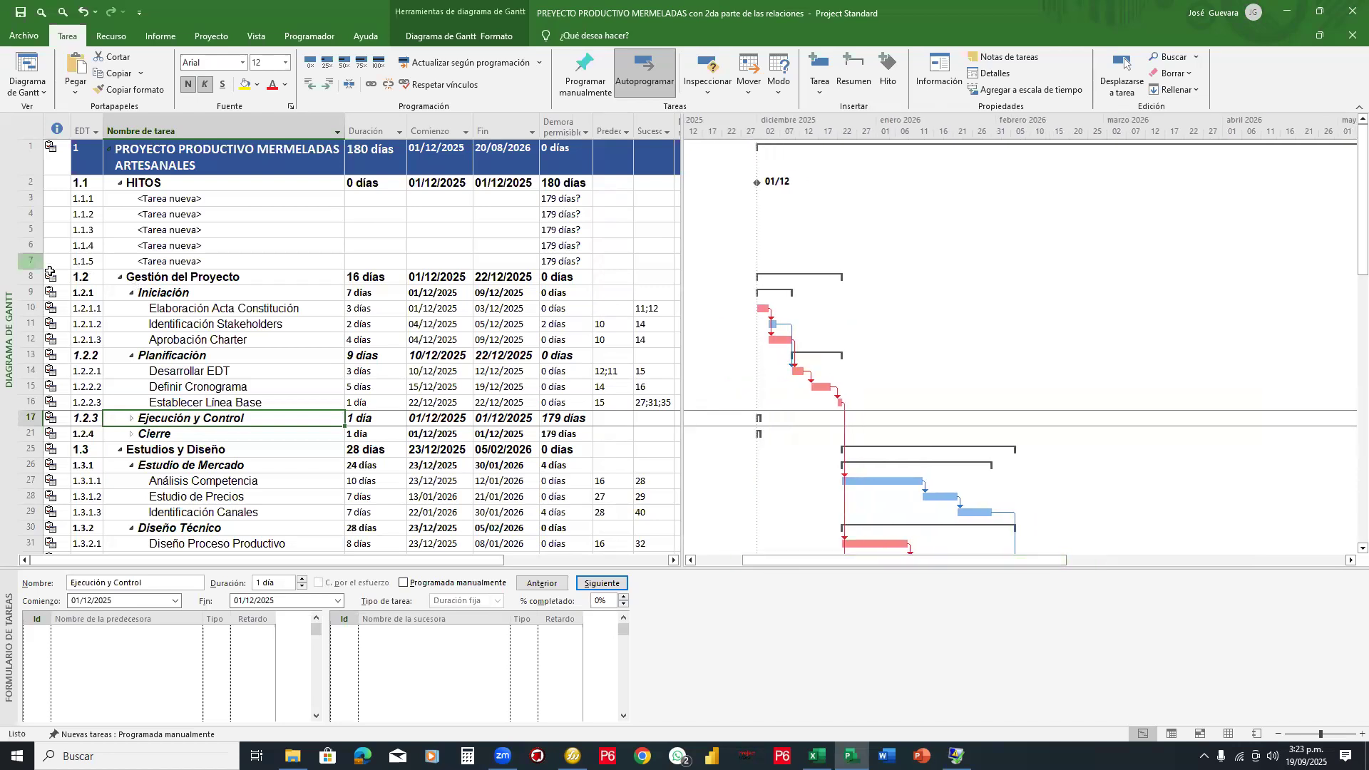
pyautogui.moveTo(913, 340)
pyautogui.mouseDown()
pyautogui.moveTo(767, 431)
pyautogui.moveTo(914, 338)
pyautogui.moveTo(897, 306)
pyautogui.moveTo(914, 335)
pyautogui.mouseUp()
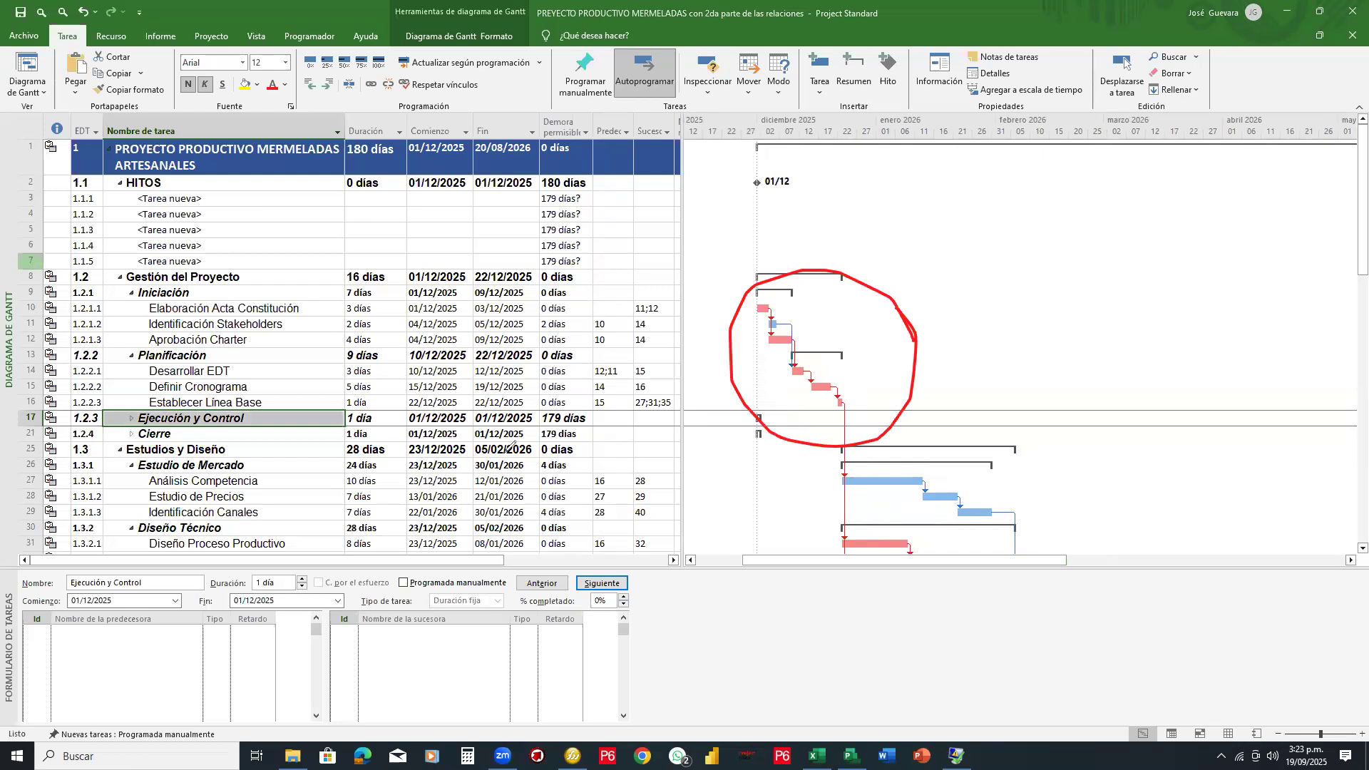
pyautogui.press('e')
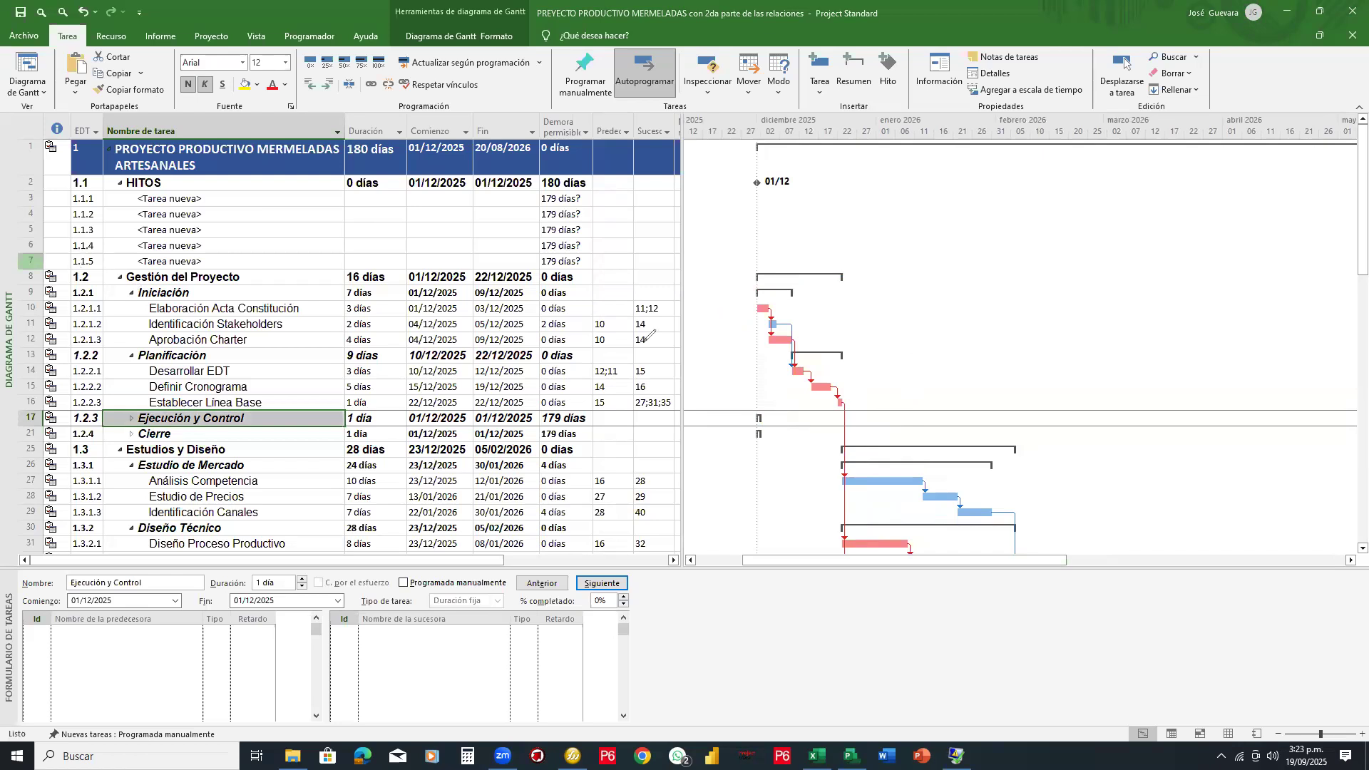
pyautogui.moveTo(814, 391)
pyautogui.mouseDown()
pyautogui.moveTo(816, 153)
pyautogui.moveTo(784, 103)
pyautogui.moveTo(441, 100)
pyautogui.mouseUp()
pyautogui.moveTo(423, 151); pyautogui.dragTo(430, 152)
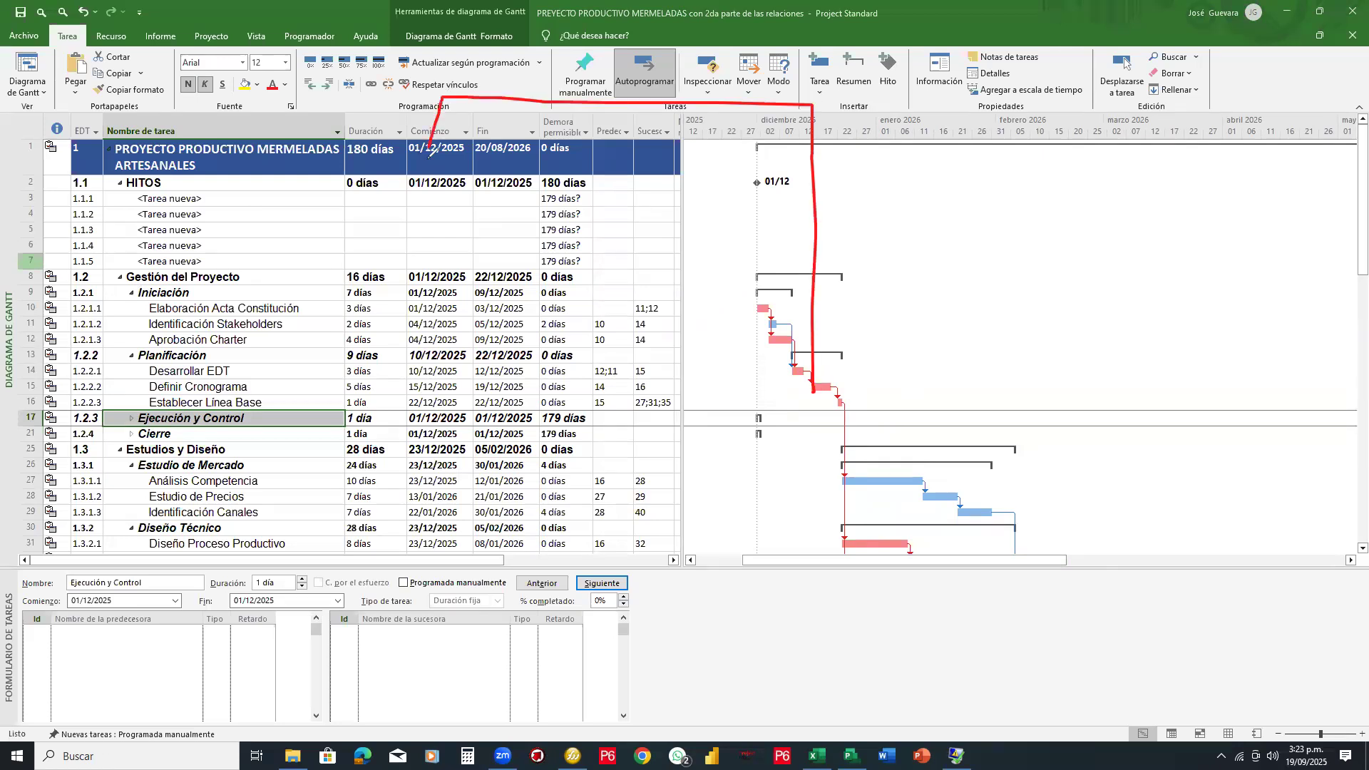
pyautogui.moveTo(509, 105); pyautogui.dragTo(504, 143)
pyautogui.moveTo(160, 314); pyautogui.dragTo(540, 307)
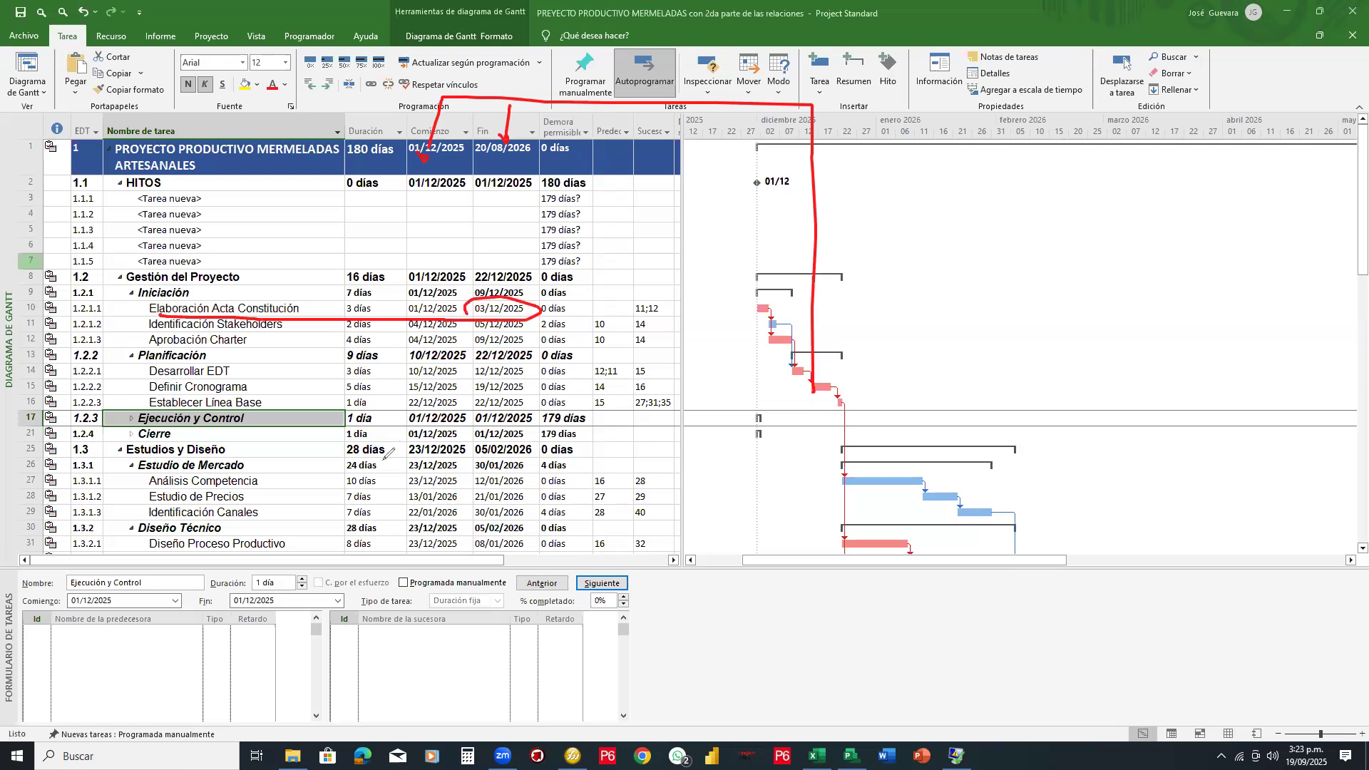
pyautogui.moveTo(413, 459); pyautogui.dragTo(536, 462)
pyautogui.moveTo(503, 454)
pyautogui.mouseDown()
pyautogui.moveTo(428, 454)
pyautogui.moveTo(405, 180)
pyautogui.moveTo(511, 136)
pyautogui.moveTo(404, 111)
pyautogui.moveTo(717, 105)
pyautogui.moveTo(798, 358)
pyautogui.moveTo(803, 465)
pyautogui.mouseUp()
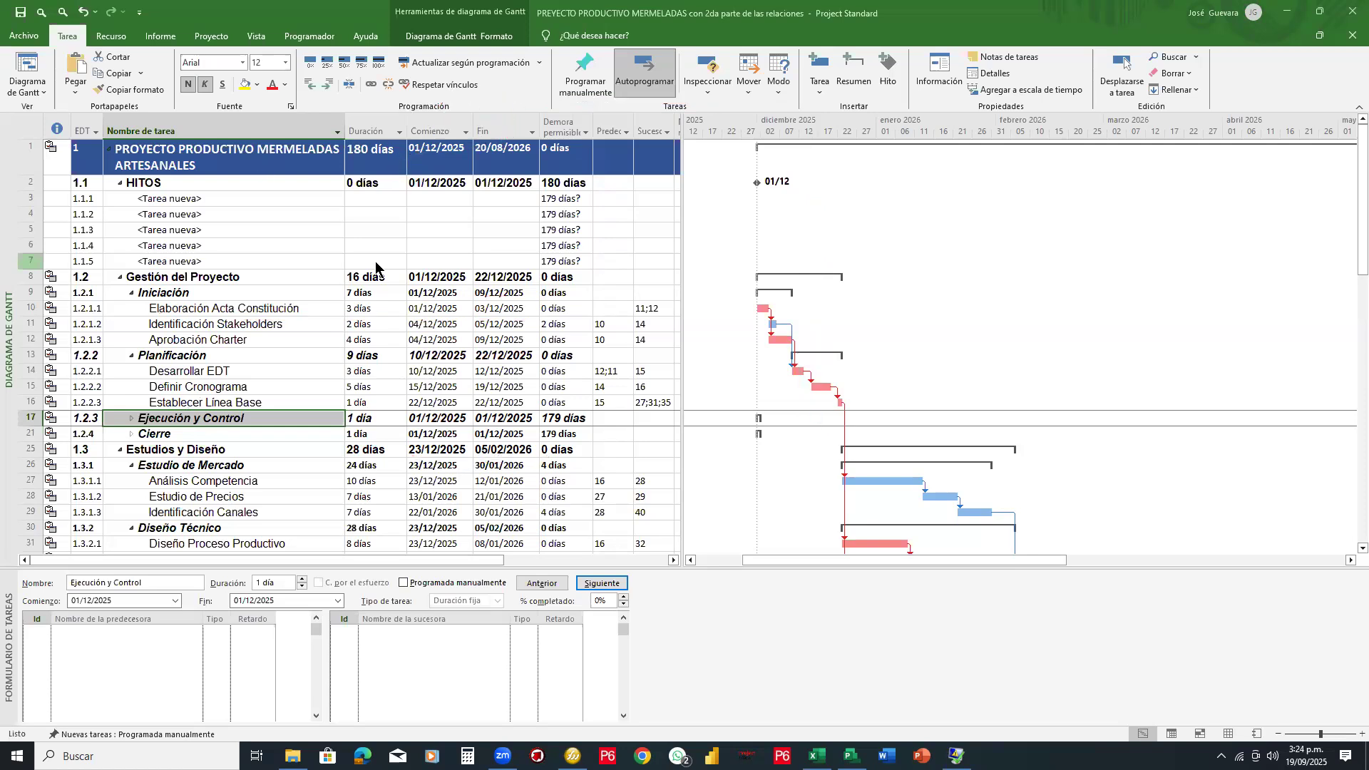
# Step: Check the overall duration, start date and finish date in the project's summary row
pyautogui.scroll(-5, 462, 493)
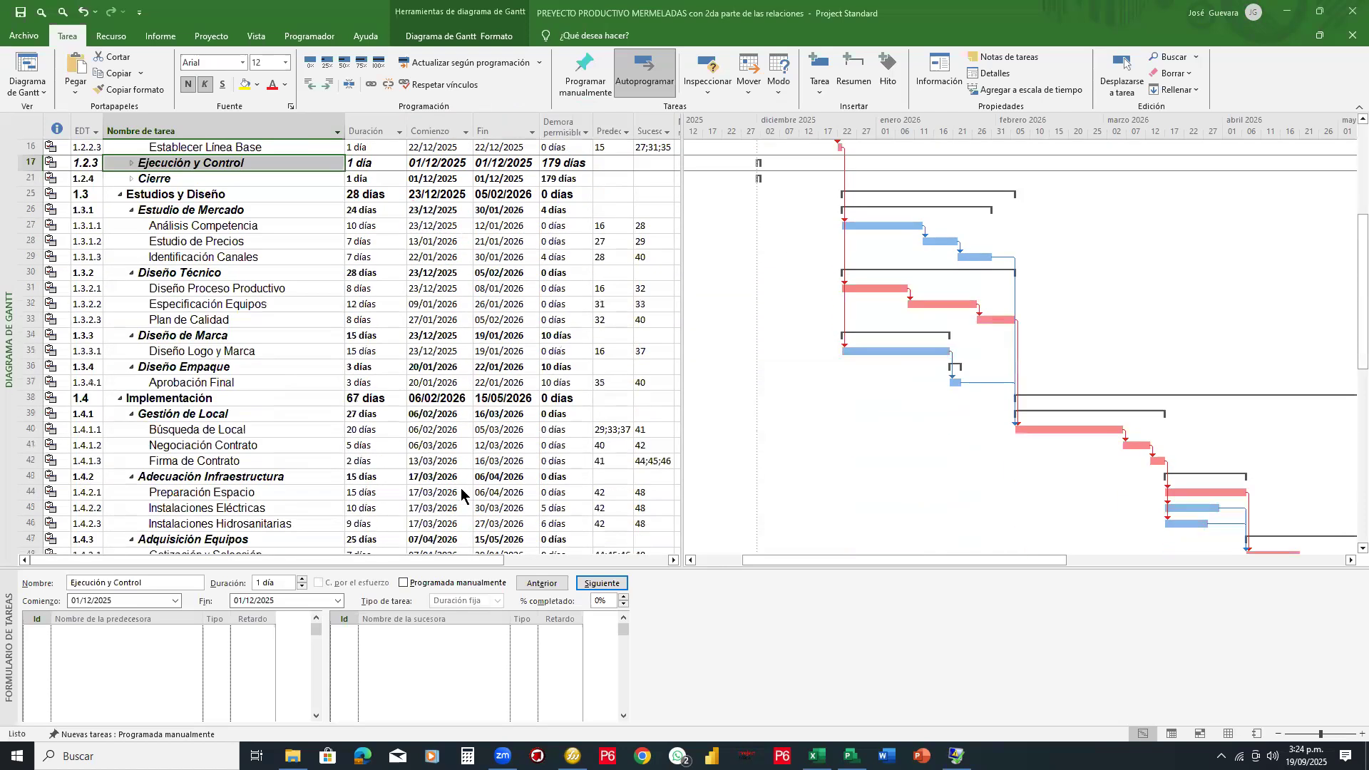
pyautogui.scroll(5, 462, 494)
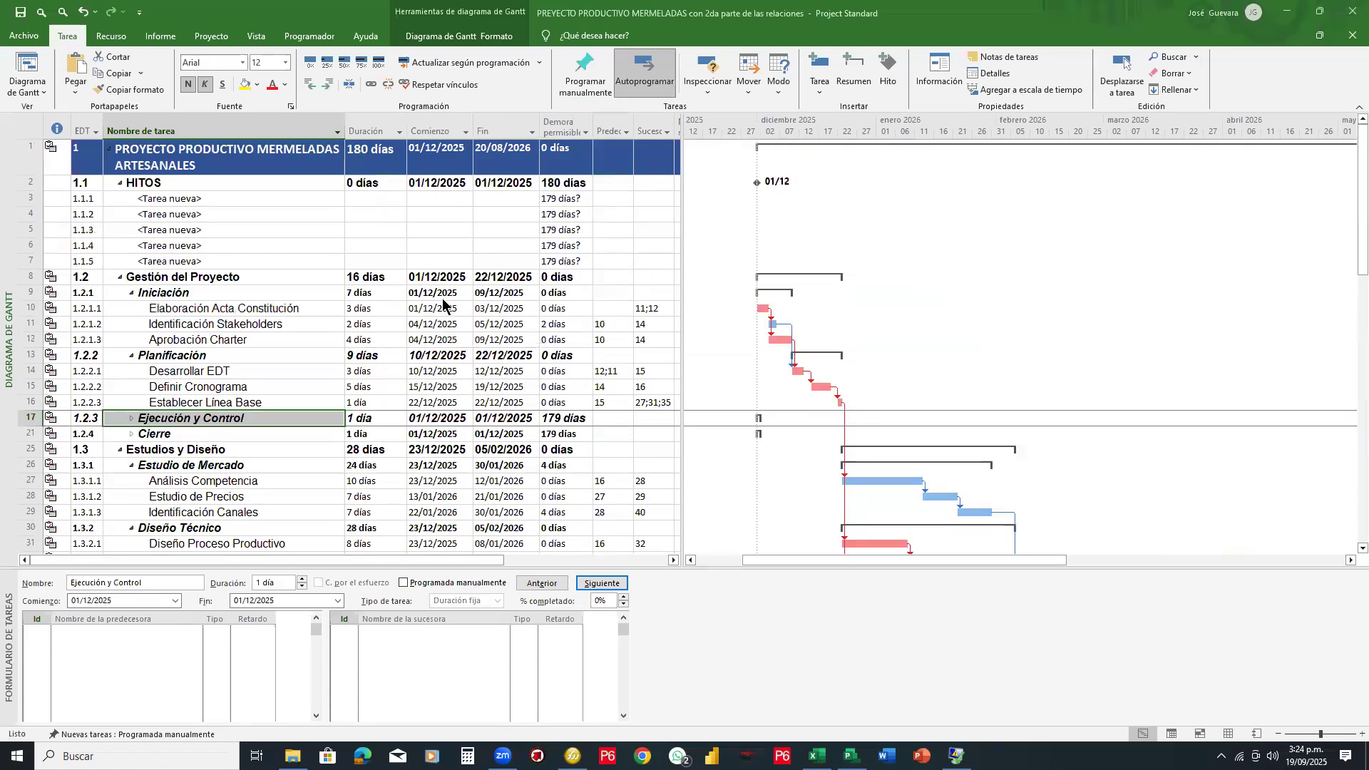
pyautogui.click(372, 246)
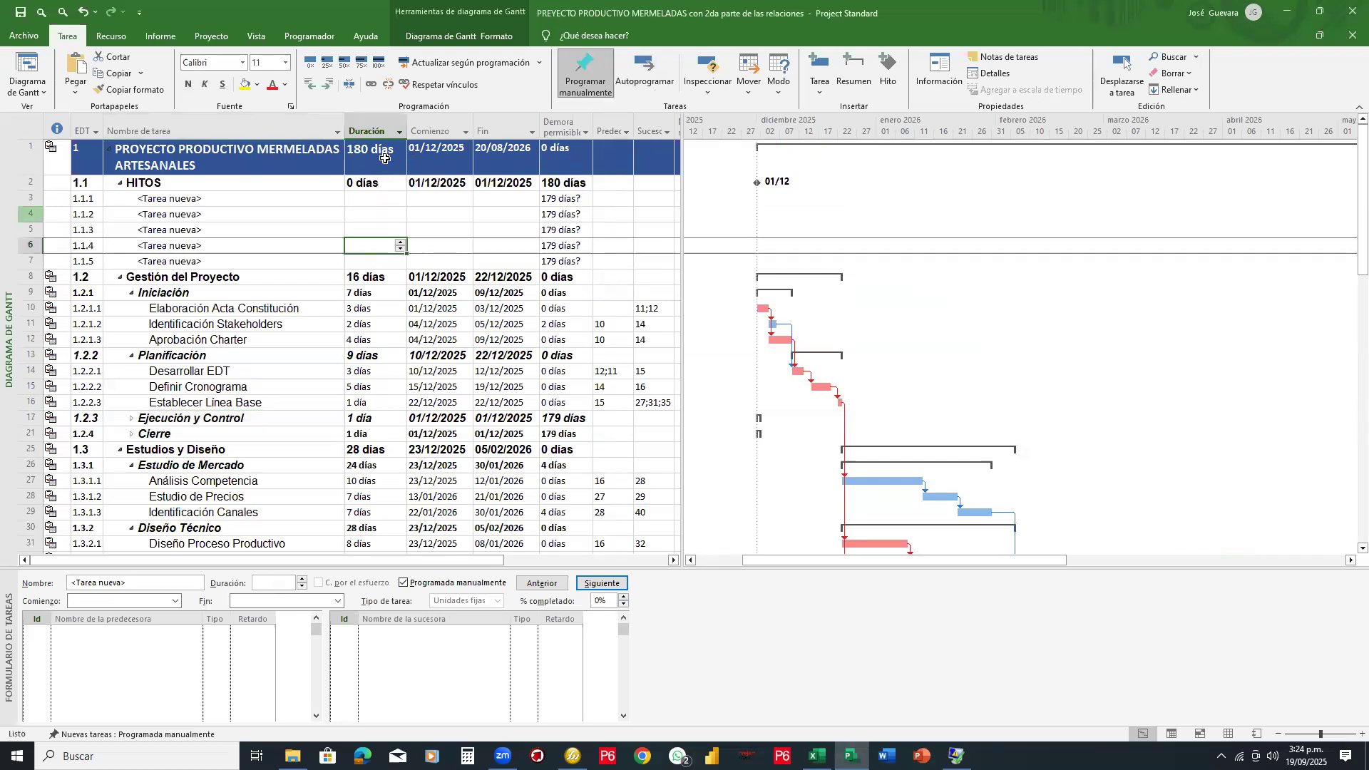
pyautogui.click(851, 460)
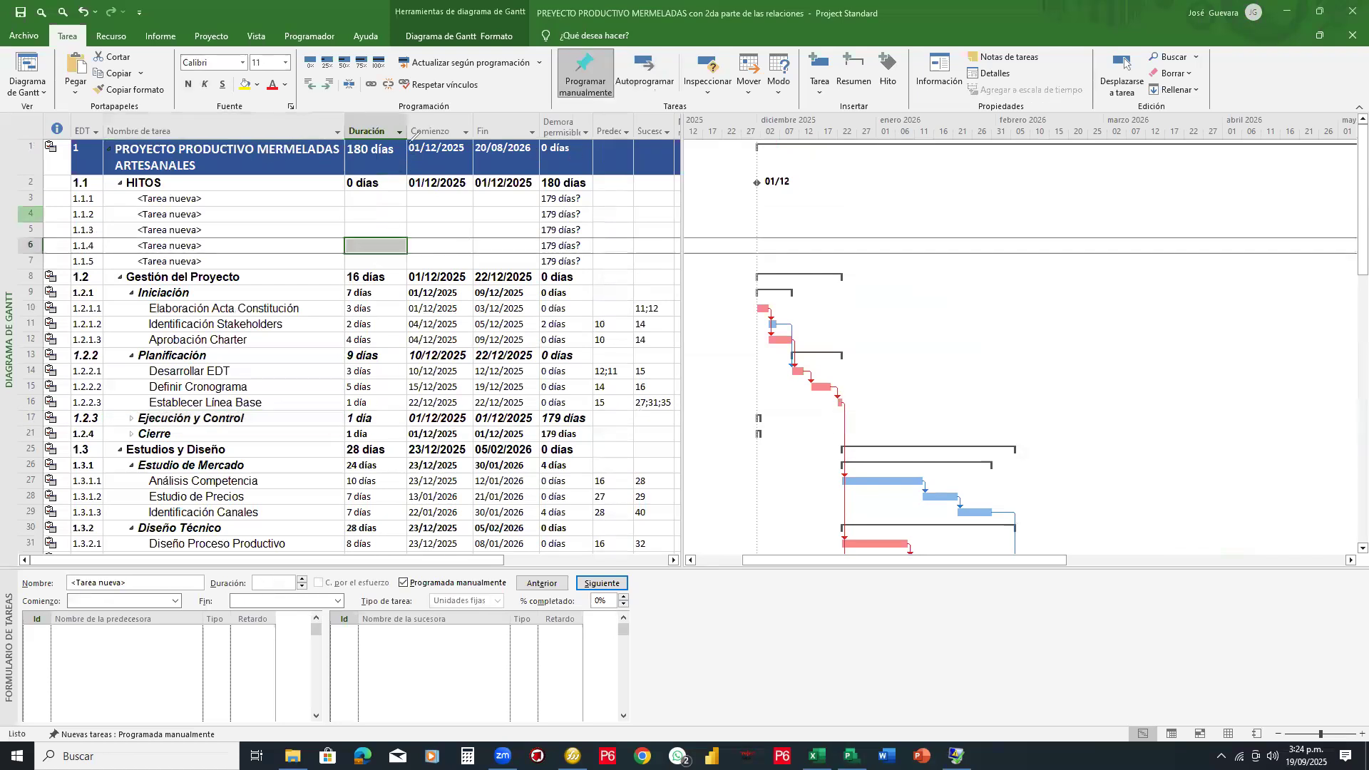
pyautogui.moveTo(400, 119)
pyautogui.mouseDown()
pyautogui.moveTo(371, 117)
pyautogui.moveTo(350, 171)
pyautogui.moveTo(378, 187)
pyautogui.moveTo(399, 156)
pyautogui.mouseUp()
pyautogui.moveTo(435, 95)
pyautogui.mouseDown()
pyautogui.moveTo(432, 113)
pyautogui.moveTo(449, 123)
pyautogui.moveTo(468, 91)
pyautogui.moveTo(476, 98)
pyautogui.moveTo(459, 131)
pyautogui.mouseUp()
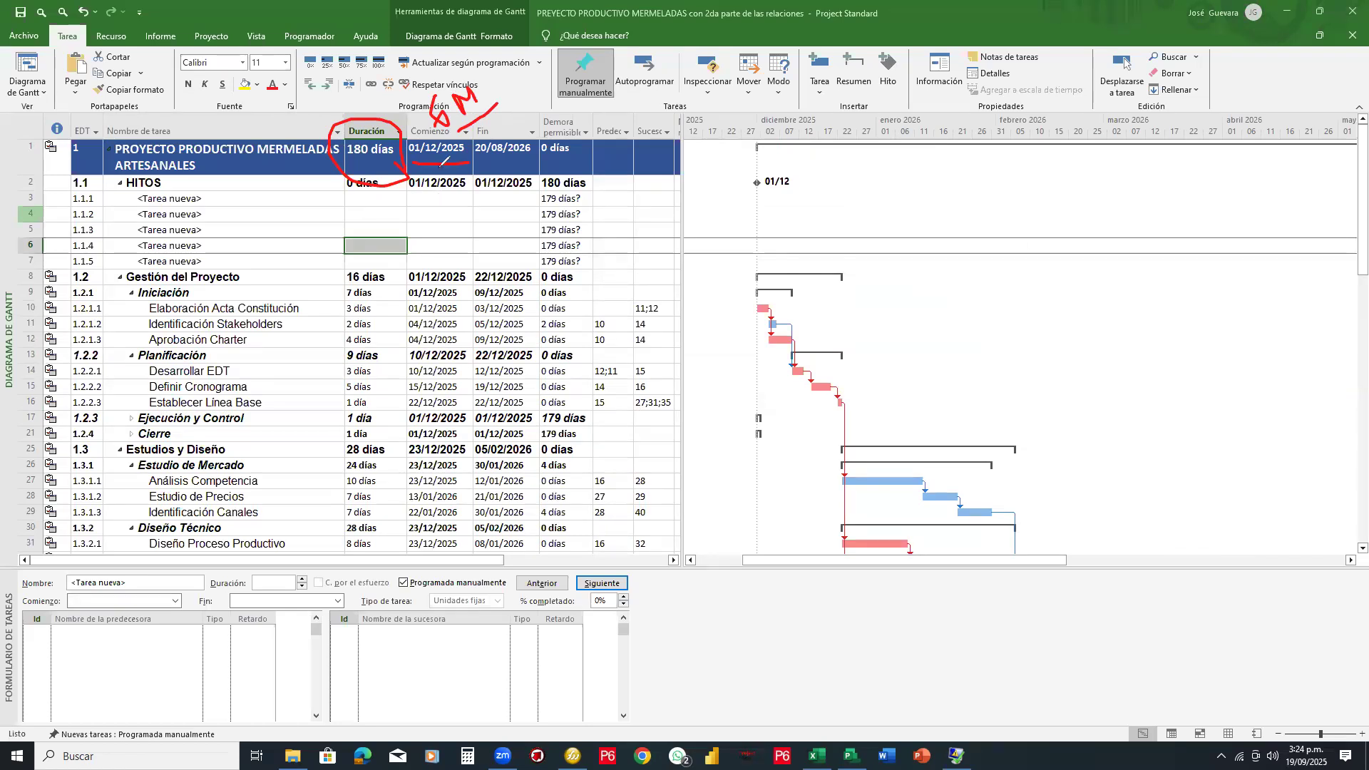
pyautogui.moveTo(436, 173)
pyautogui.mouseDown()
pyautogui.moveTo(456, 207)
pyautogui.moveTo(511, 203)
pyautogui.moveTo(503, 162)
pyautogui.mouseUp()
pyautogui.moveTo(488, 181)
pyautogui.mouseDown()
pyautogui.moveTo(400, 163)
pyautogui.moveTo(487, 128)
pyautogui.moveTo(467, 100)
pyautogui.moveTo(467, 114)
pyautogui.moveTo(456, 107)
pyautogui.mouseUp()
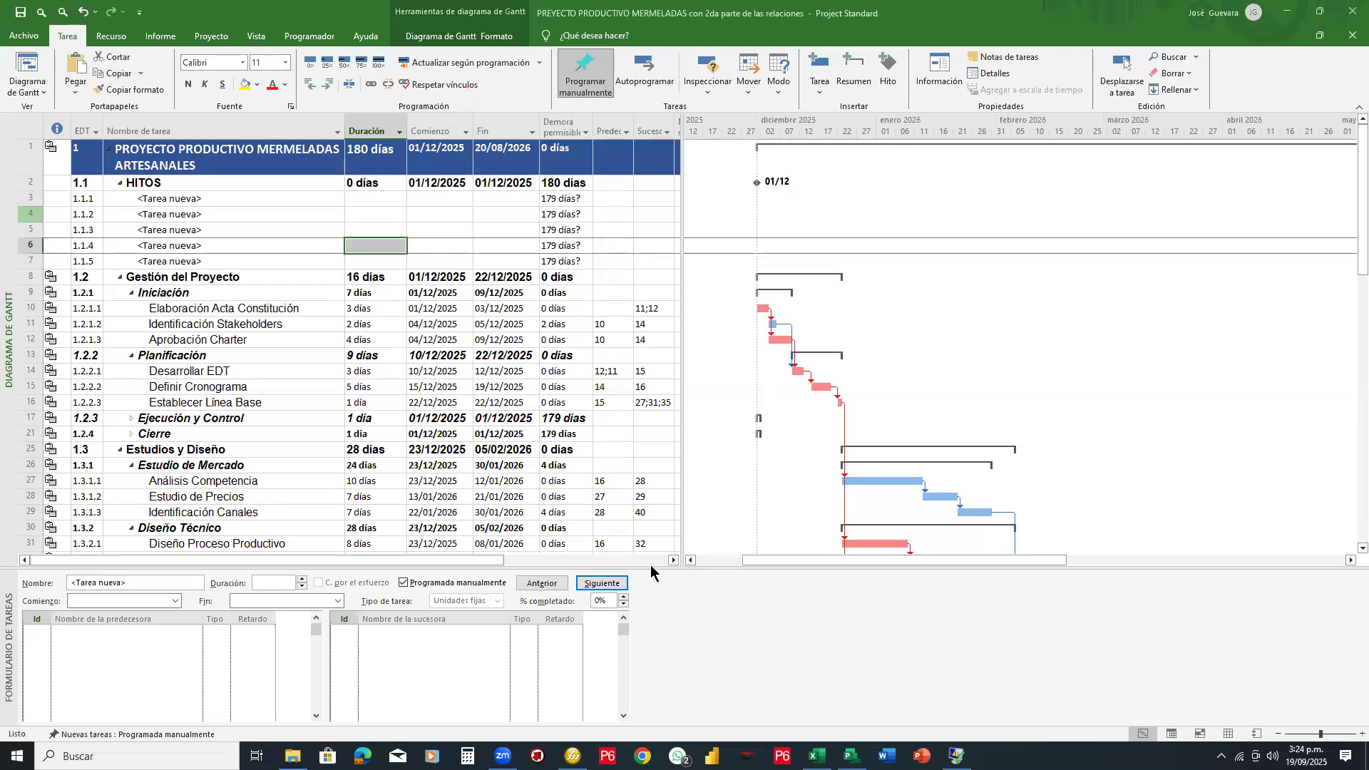
# Step: Follow the critical path along the Gantt chart through every phase to the finish date of Informe de Transición
pyautogui.moveTo(758, 562); pyautogui.dragTo(772, 567)
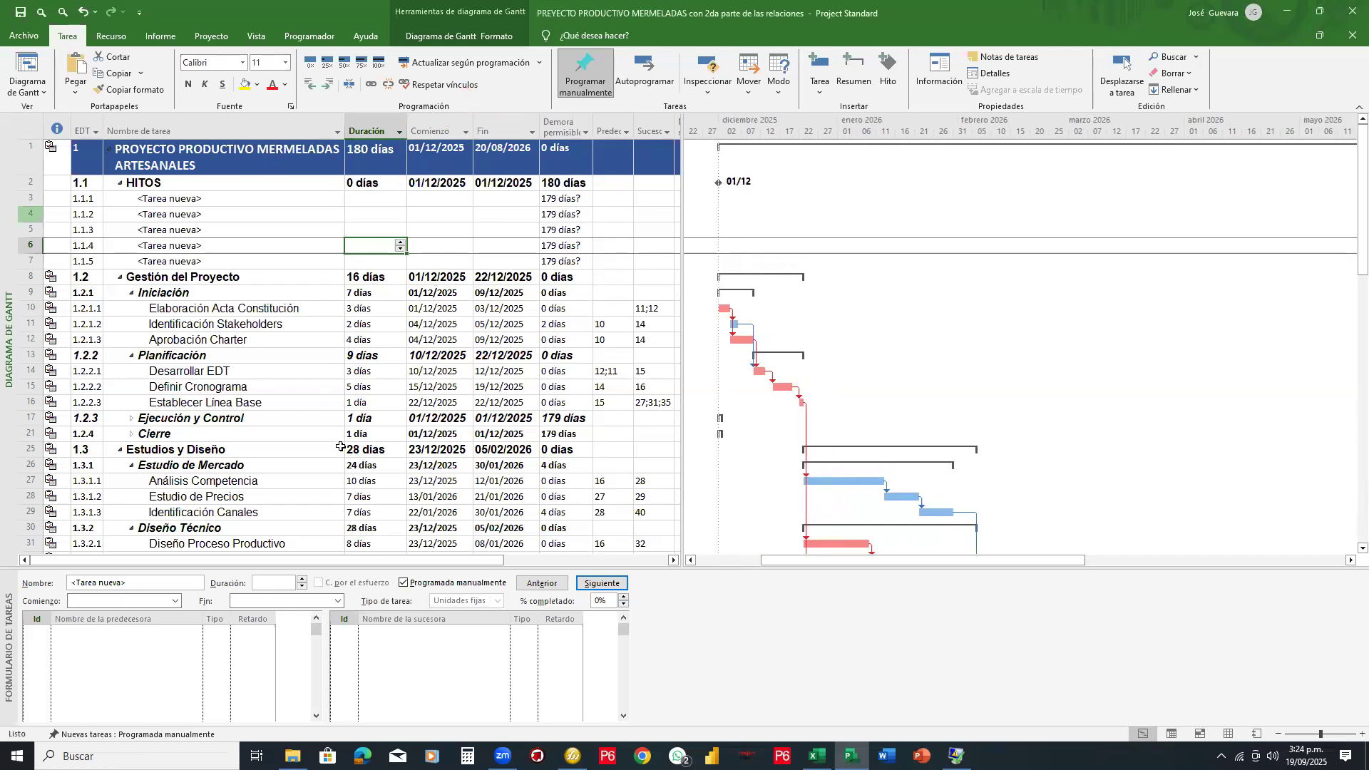
pyautogui.scroll(-5, 341, 446)
pyautogui.scroll(2, 342, 448)
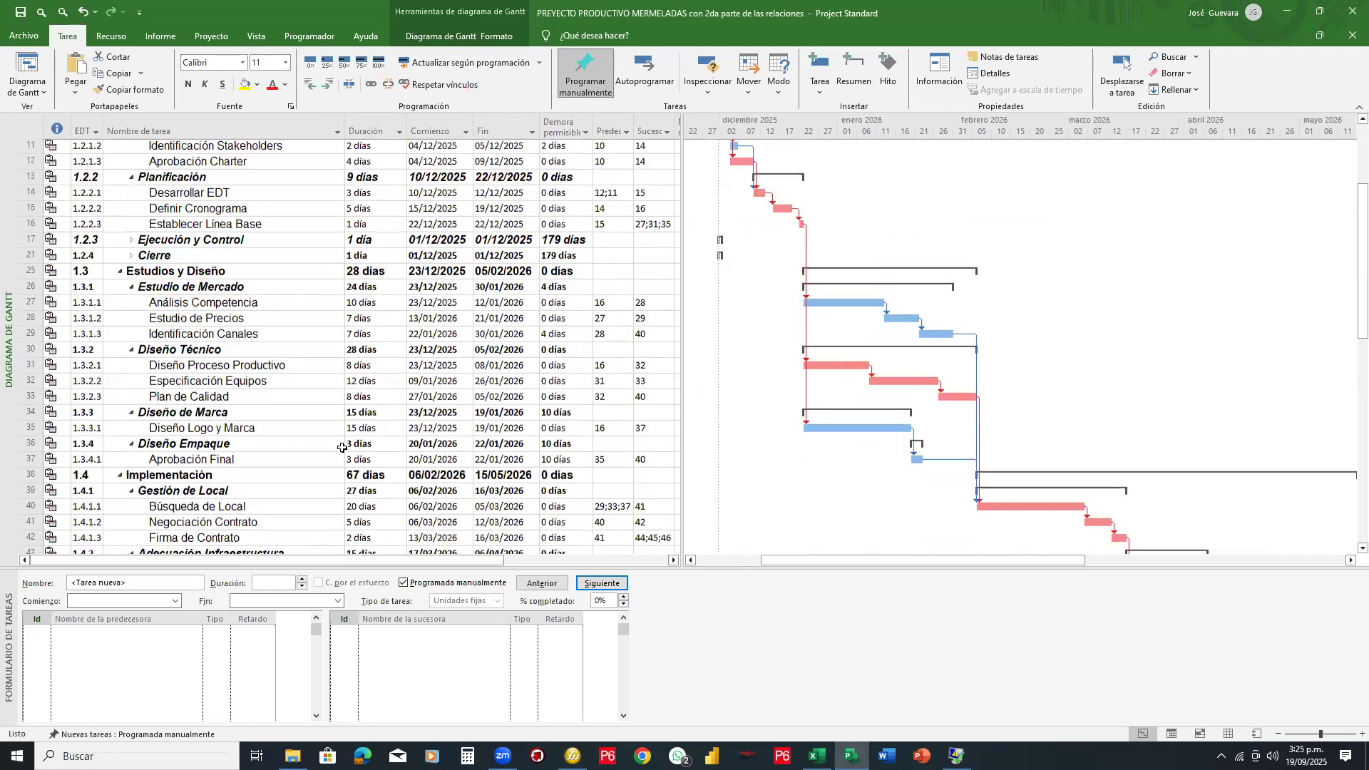
pyautogui.scroll(4, 343, 448)
pyautogui.scroll(-10, 342, 447)
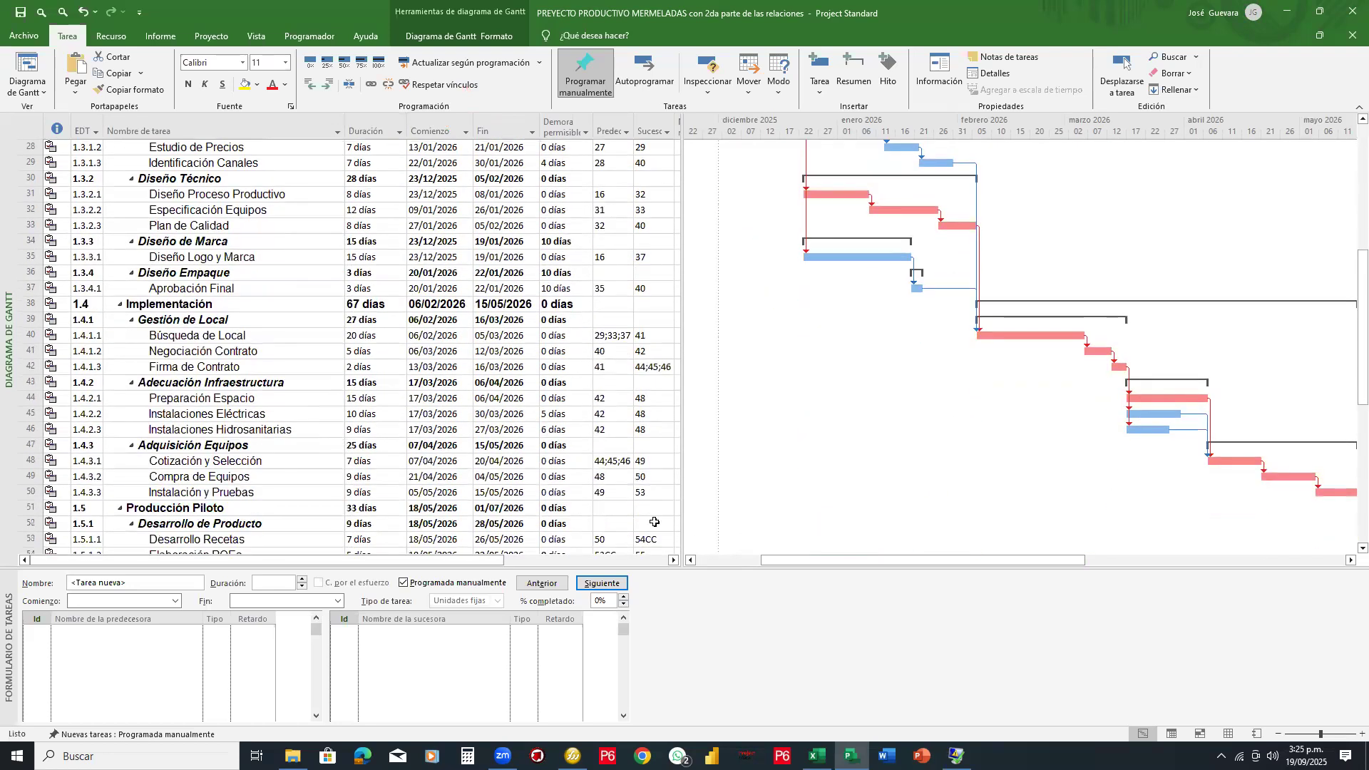
pyautogui.moveTo(780, 560); pyautogui.dragTo(813, 562)
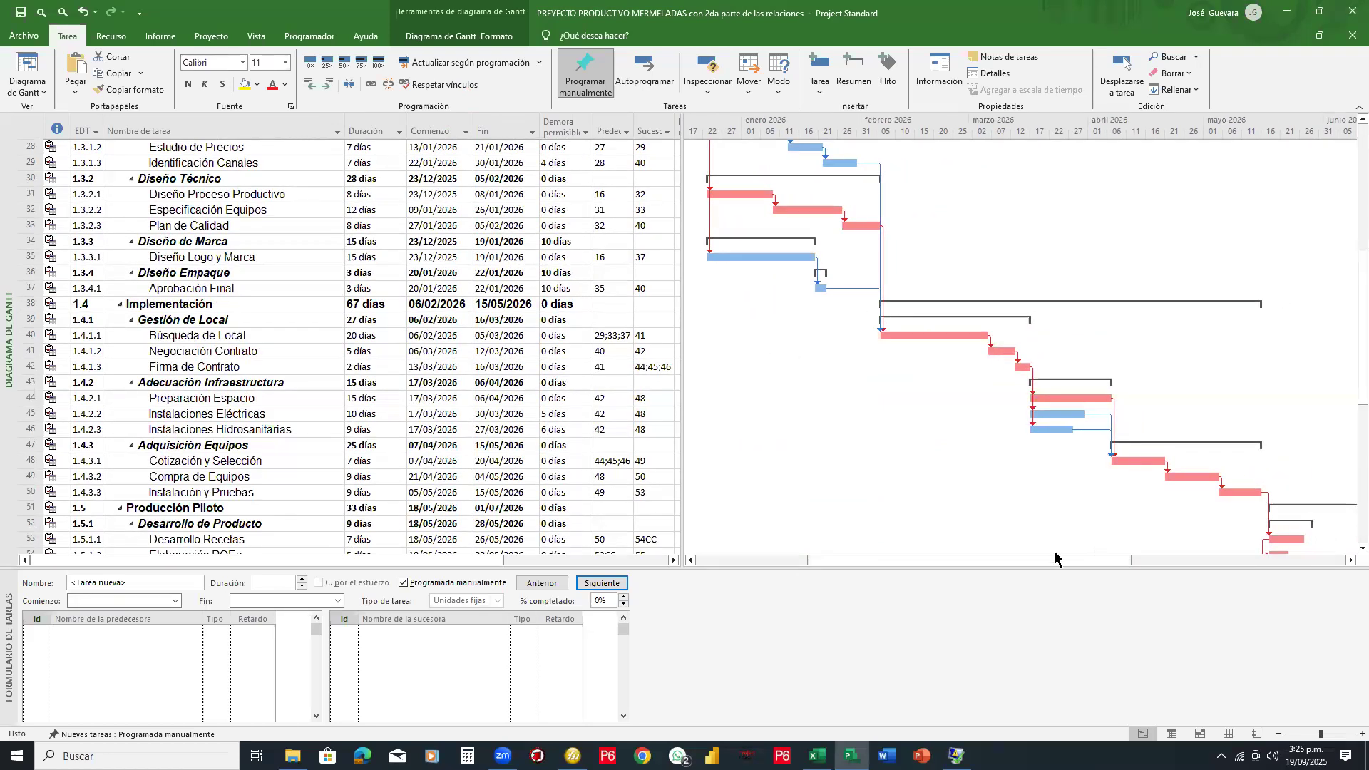
pyautogui.moveTo(1035, 560); pyautogui.dragTo(1063, 567)
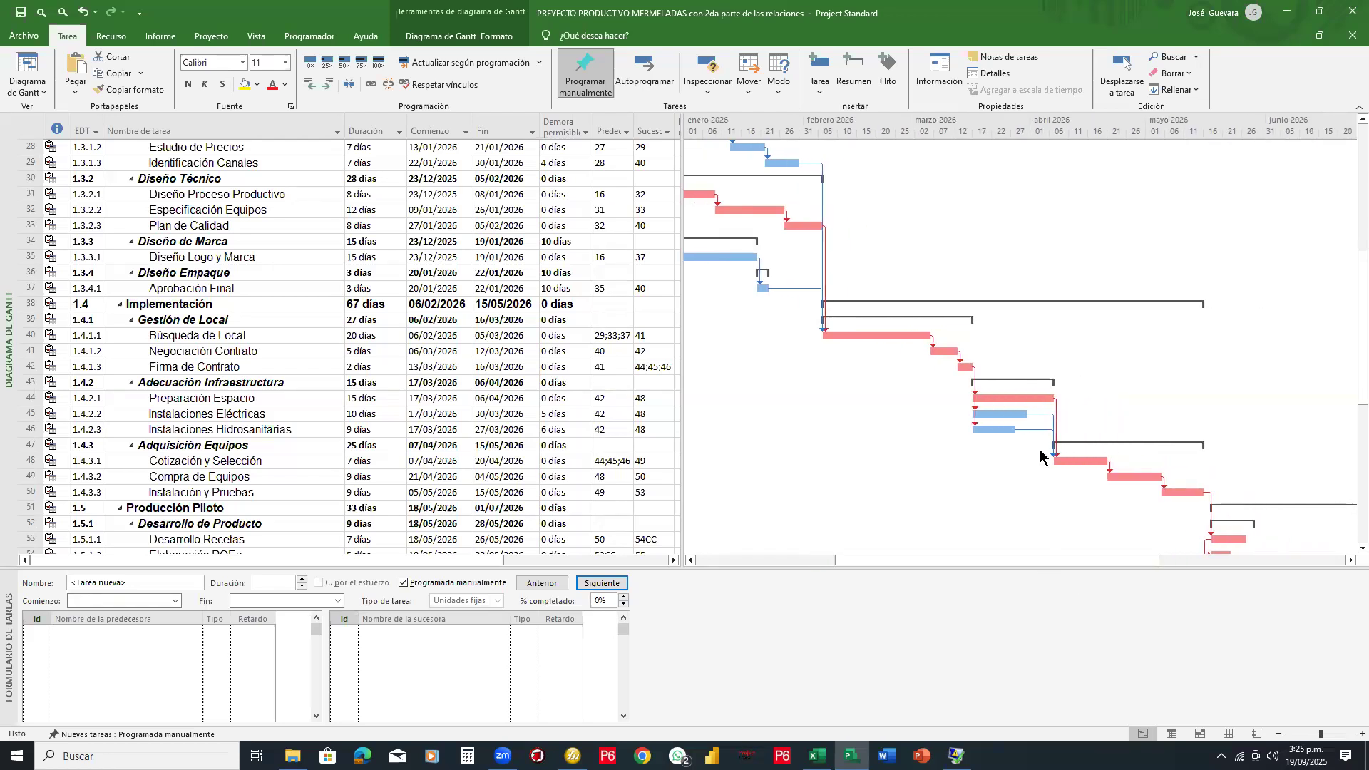
pyautogui.scroll(-5, 1041, 455)
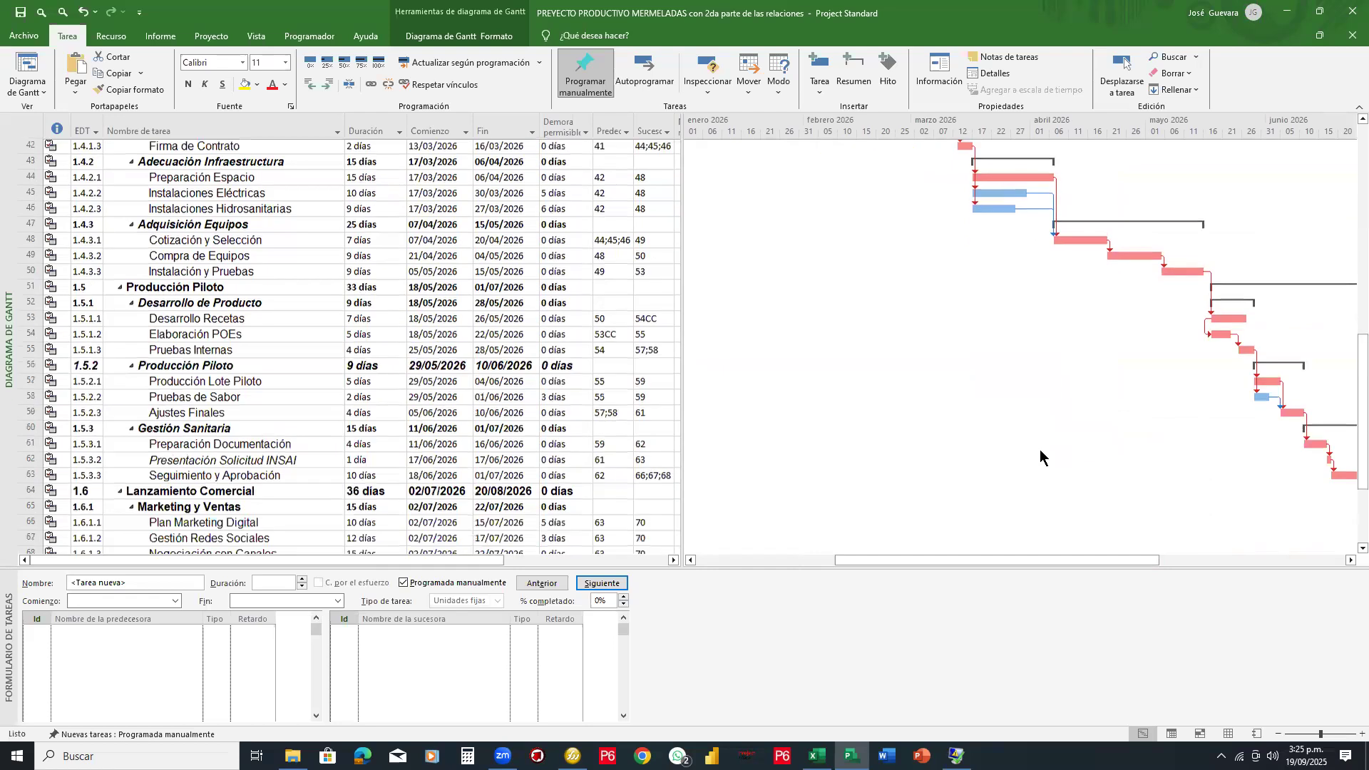
pyautogui.scroll(-2, 1041, 456)
pyautogui.moveTo(1070, 560); pyautogui.dragTo(1198, 458)
pyautogui.scroll(-5, 1110, 358)
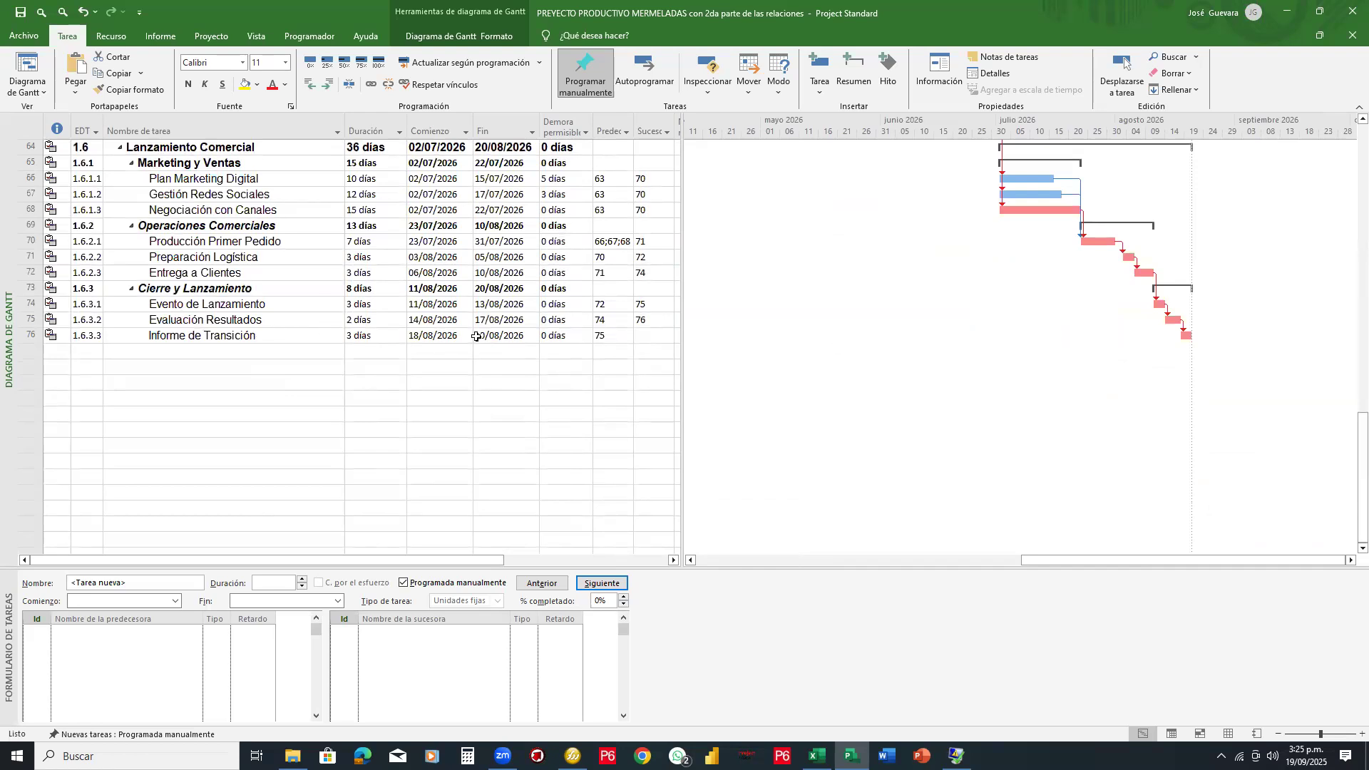
pyautogui.click(507, 336)
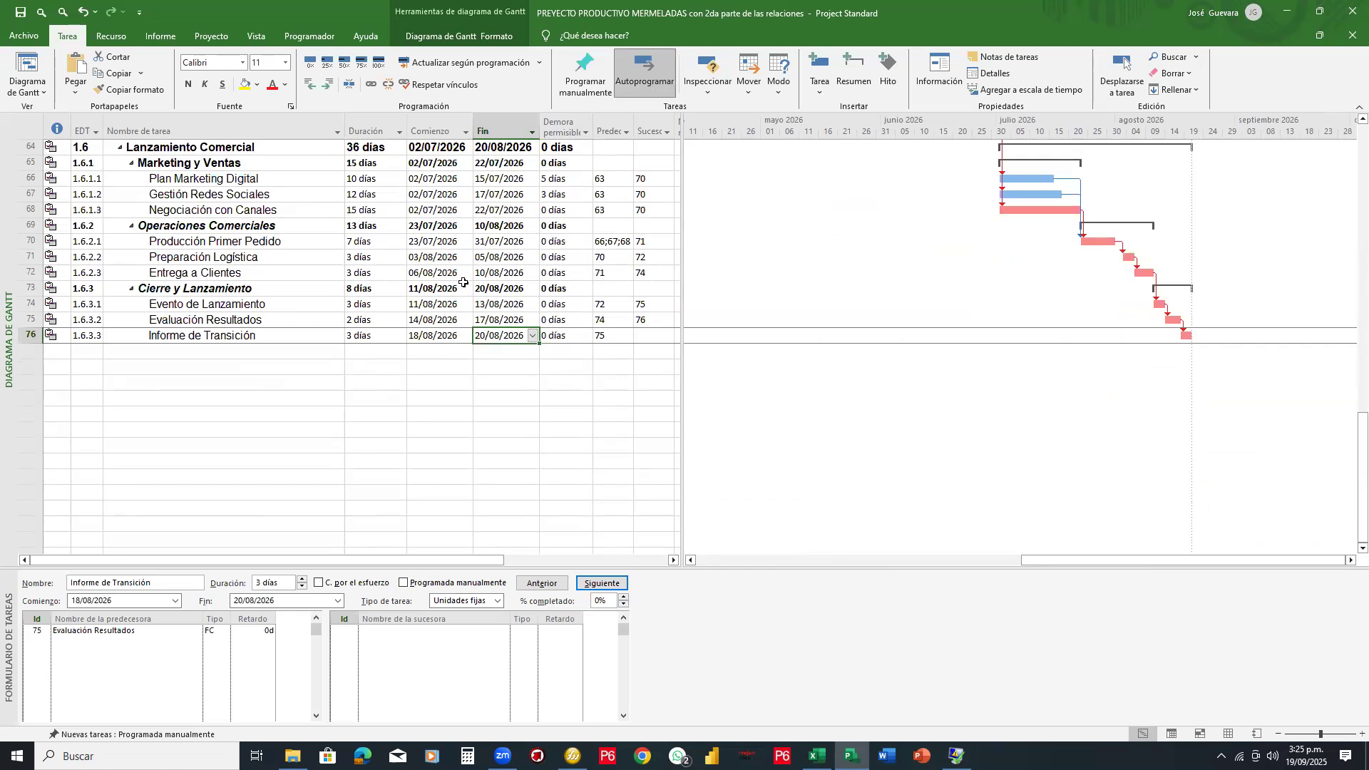
# Step: Review the full task list between the HITOS group and the Lanzamiento Comercial phase
pyautogui.scroll(10, 463, 282)
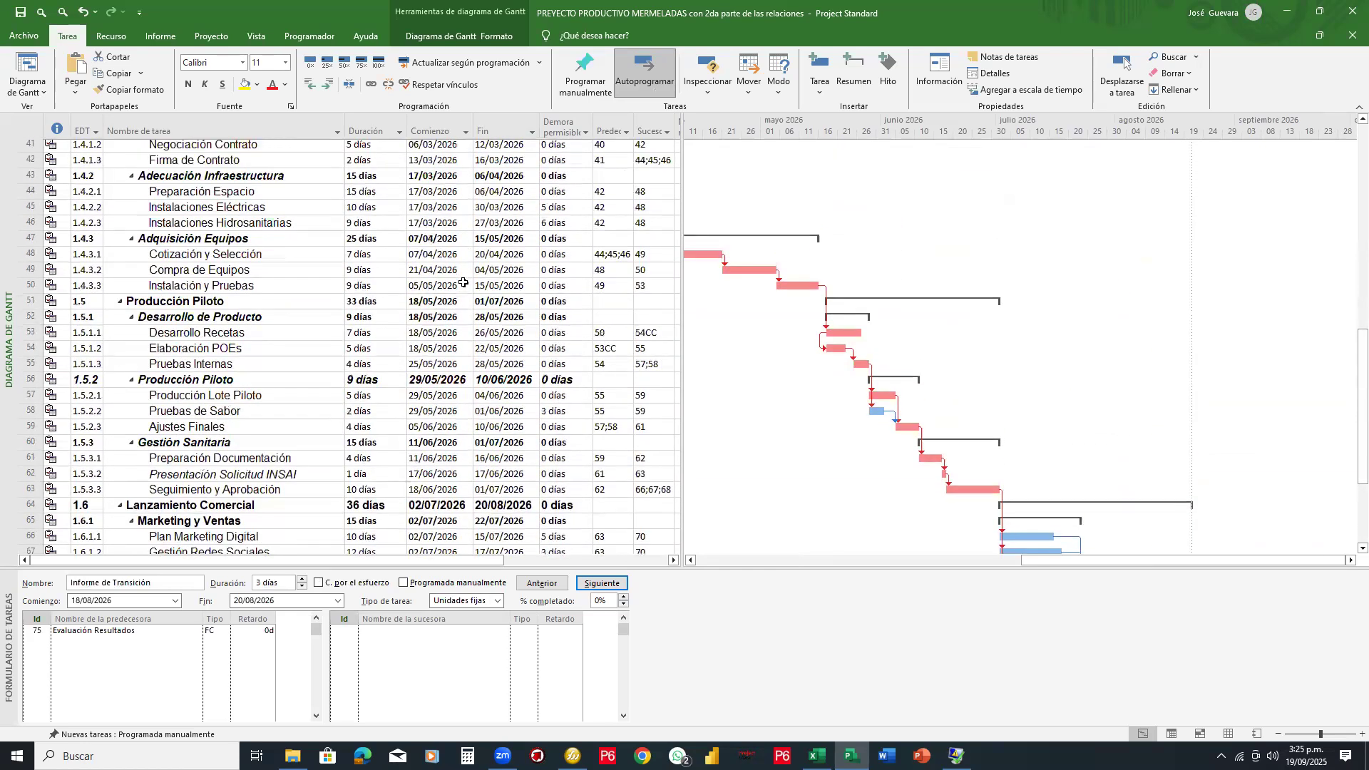
pyautogui.scroll(9, 463, 282)
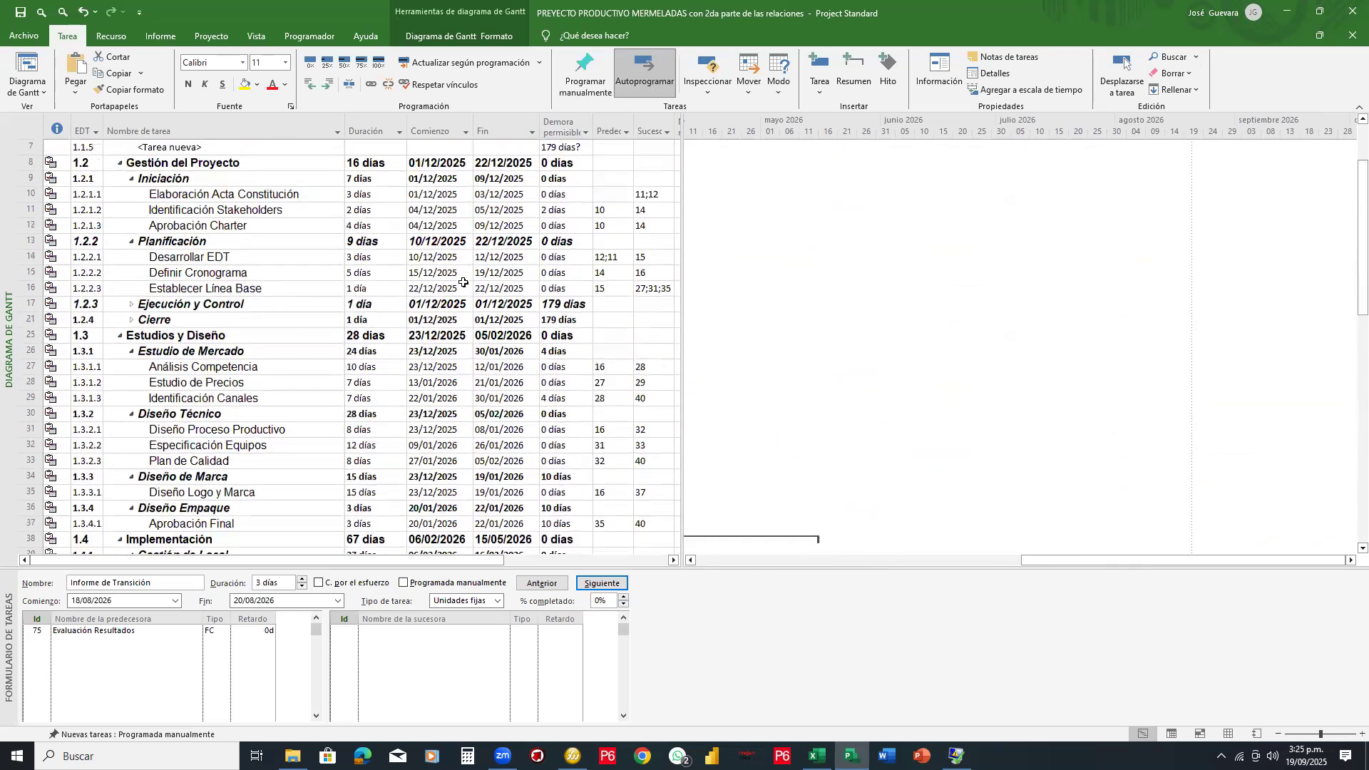
pyautogui.scroll(2, 464, 282)
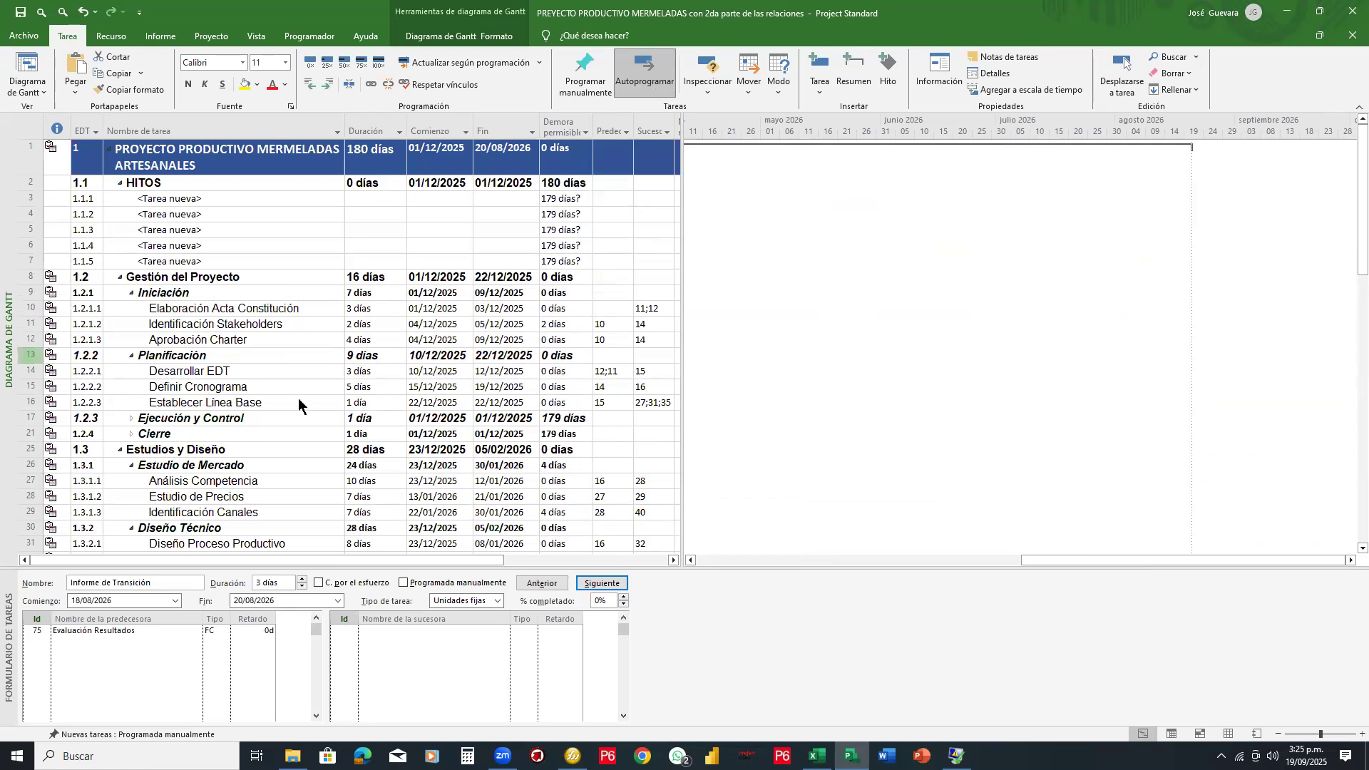
pyautogui.moveTo(558, 399)
pyautogui.mouseDown()
pyautogui.moveTo(828, 376)
pyautogui.moveTo(894, 280)
pyautogui.moveTo(879, 275)
pyautogui.moveTo(894, 281)
pyautogui.mouseUp()
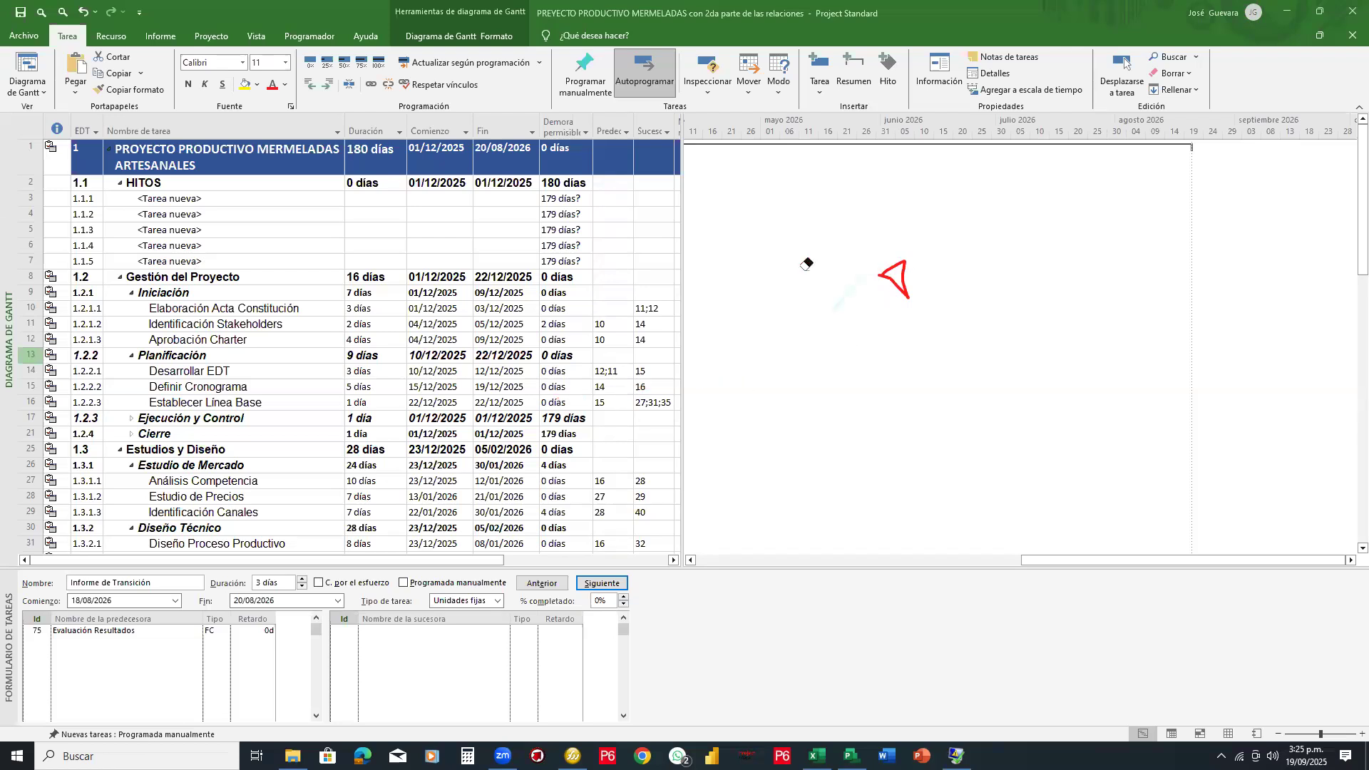
pyautogui.scroll(-1, 509, 444)
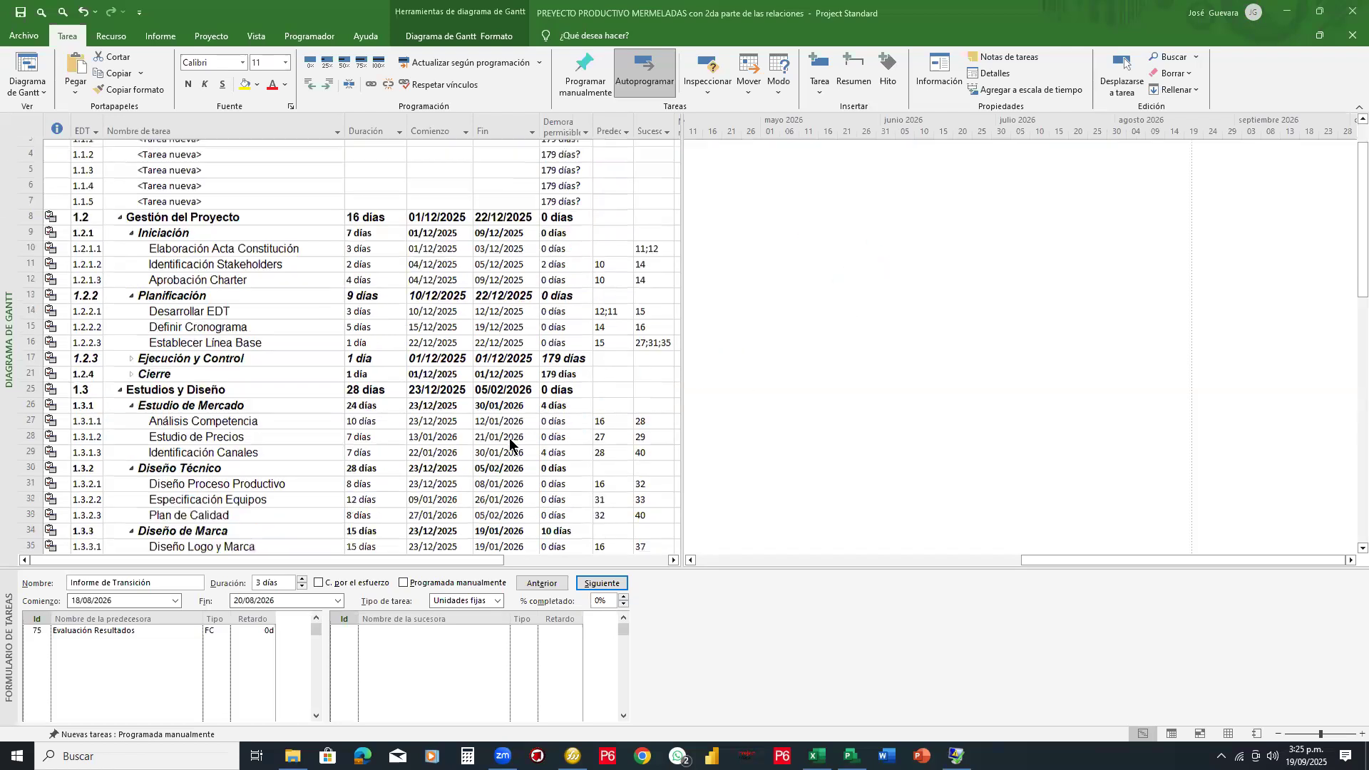
pyautogui.scroll(-9, 510, 444)
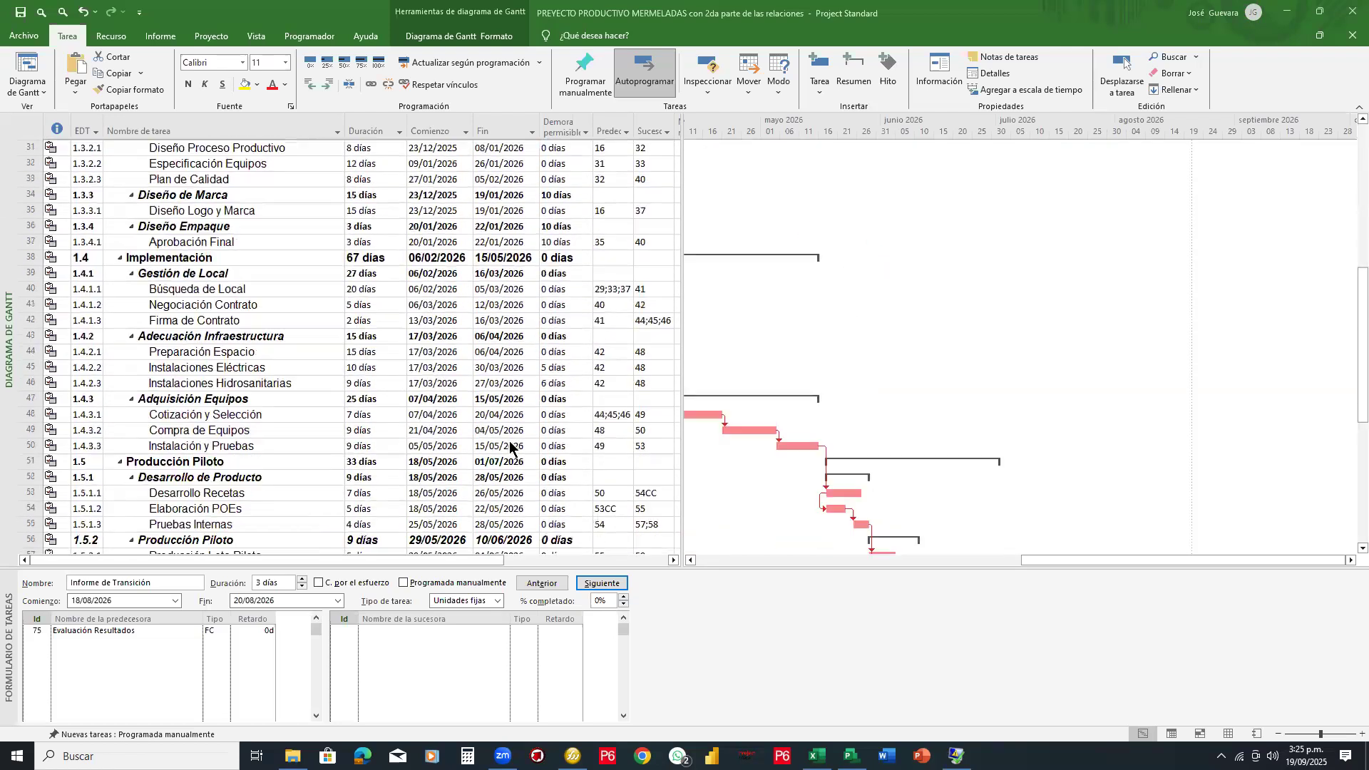
pyautogui.scroll(-2, 509, 443)
pyautogui.scroll(-8, 510, 444)
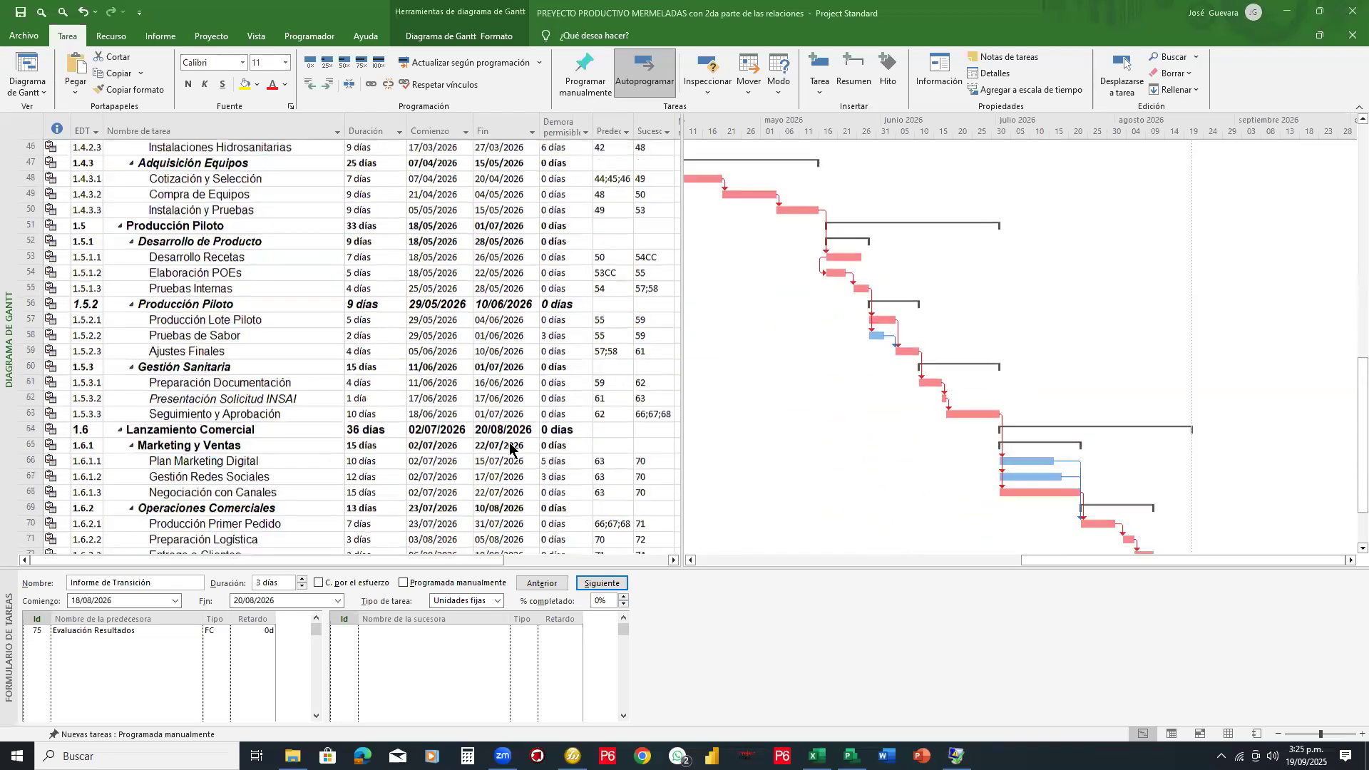
pyautogui.scroll(7, 510, 449)
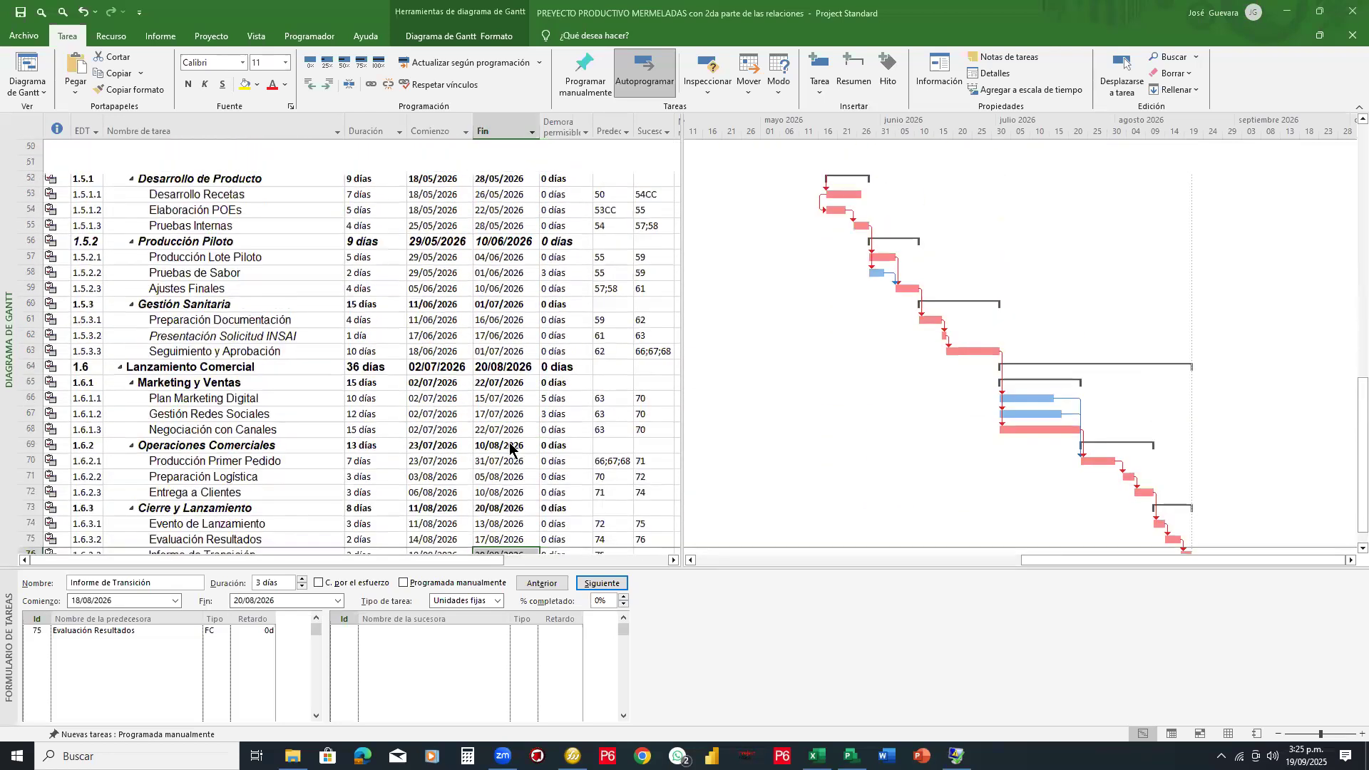
pyautogui.scroll(3, 509, 449)
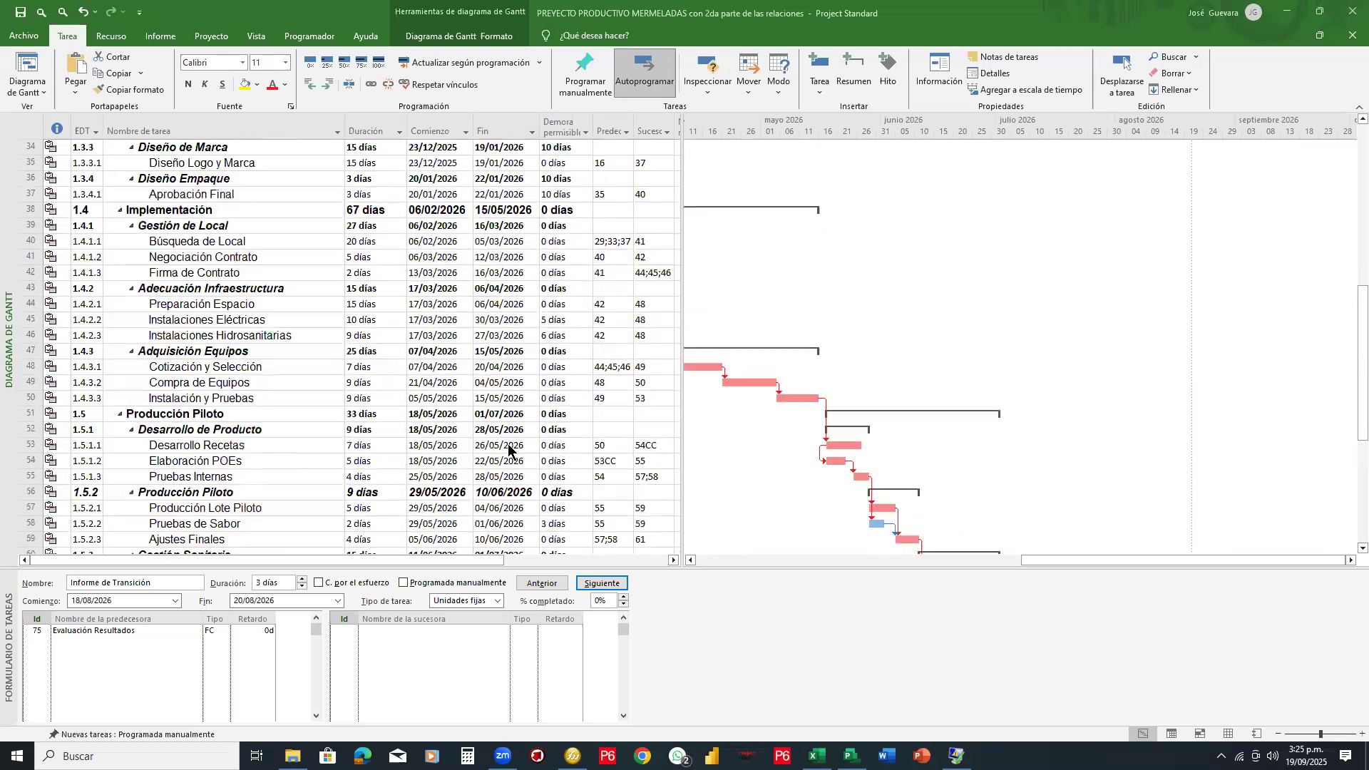
pyautogui.scroll(10, 509, 448)
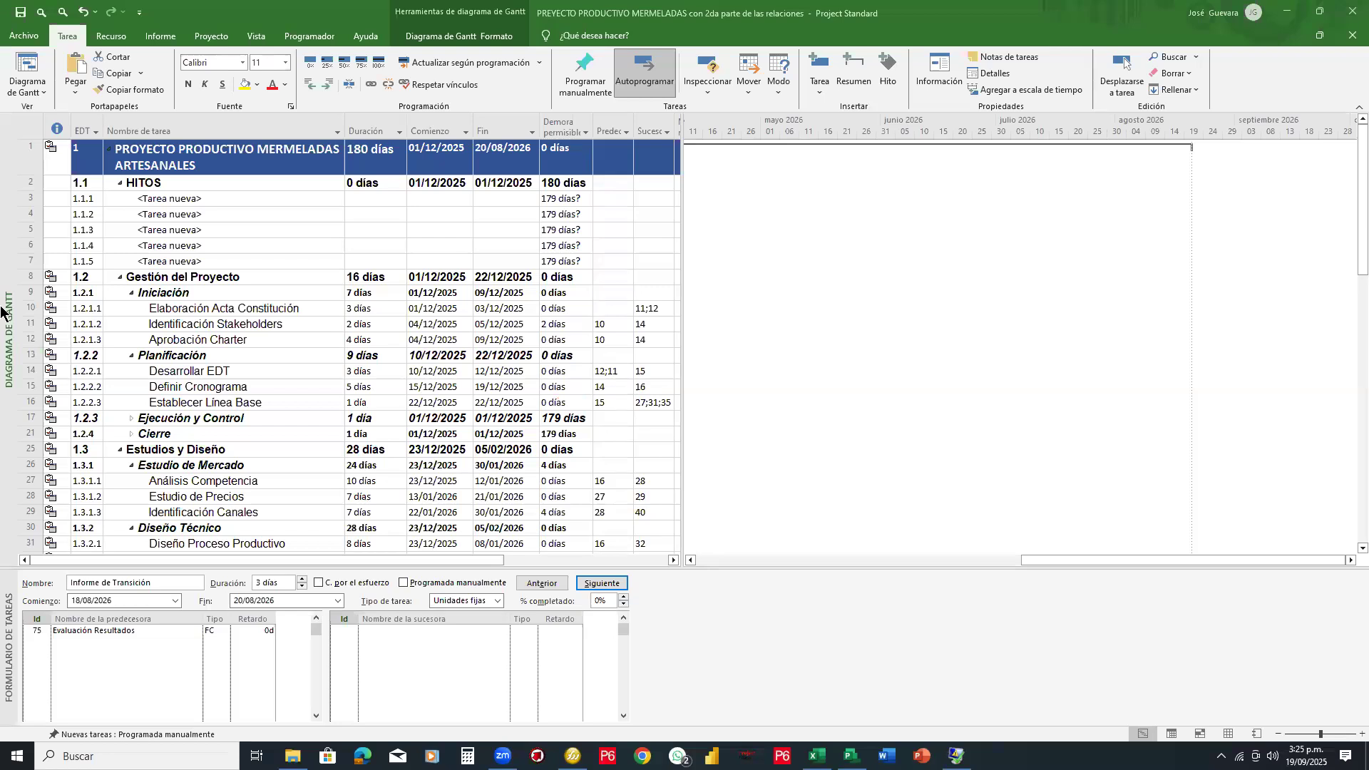
pyautogui.moveTo(828, 263)
pyautogui.mouseDown()
pyautogui.moveTo(838, 310)
pyautogui.moveTo(818, 290)
pyautogui.moveTo(852, 308)
pyautogui.moveTo(891, 271)
pyautogui.moveTo(907, 296)
pyautogui.mouseUp()
pyautogui.click(855, 286)
pyautogui.click(940, 269)
pyautogui.click(941, 284)
pyautogui.click(972, 249)
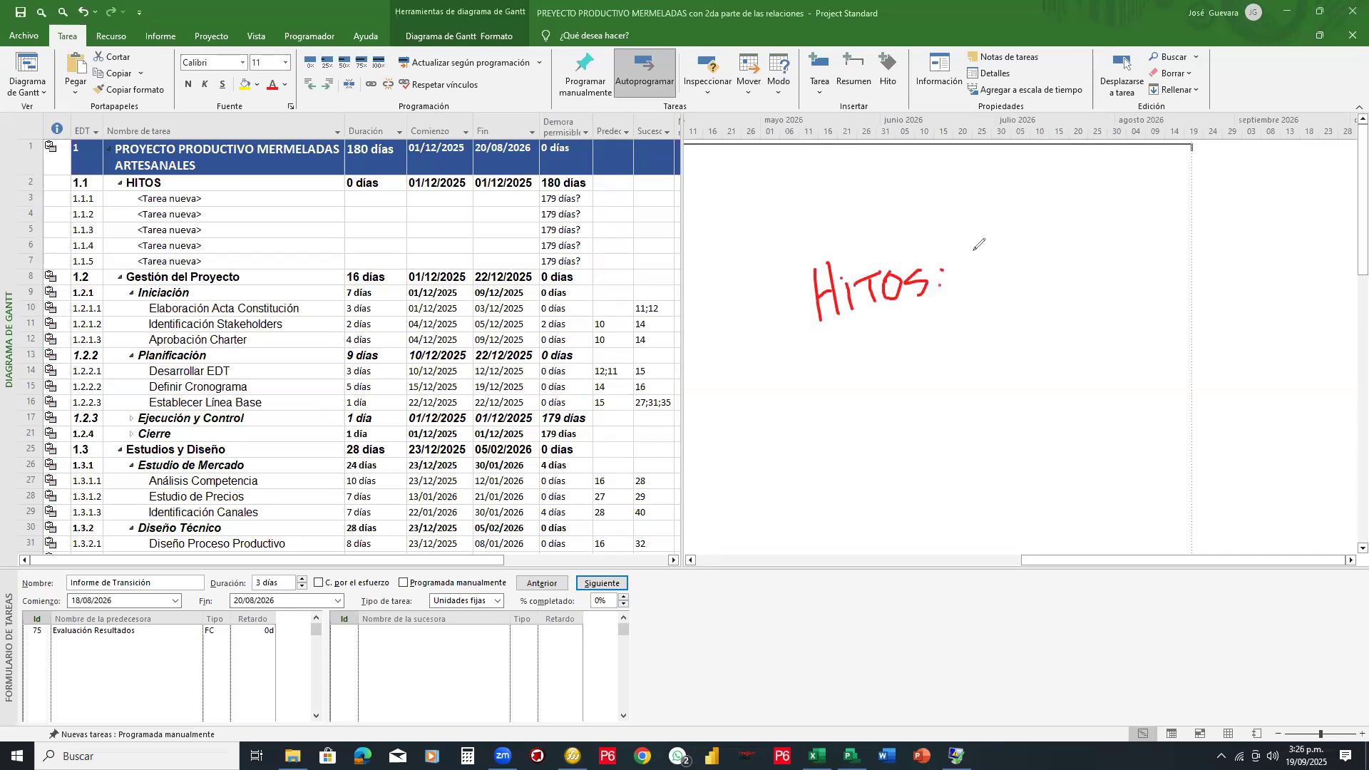
pyautogui.moveTo(973, 249); pyautogui.dragTo(984, 271)
pyautogui.click(992, 289)
pyautogui.moveTo(994, 335); pyautogui.dragTo(1001, 360)
pyautogui.click(1001, 385)
pyautogui.moveTo(1004, 428); pyautogui.dragTo(1034, 506)
pyautogui.click(1016, 456)
pyautogui.click(1035, 514)
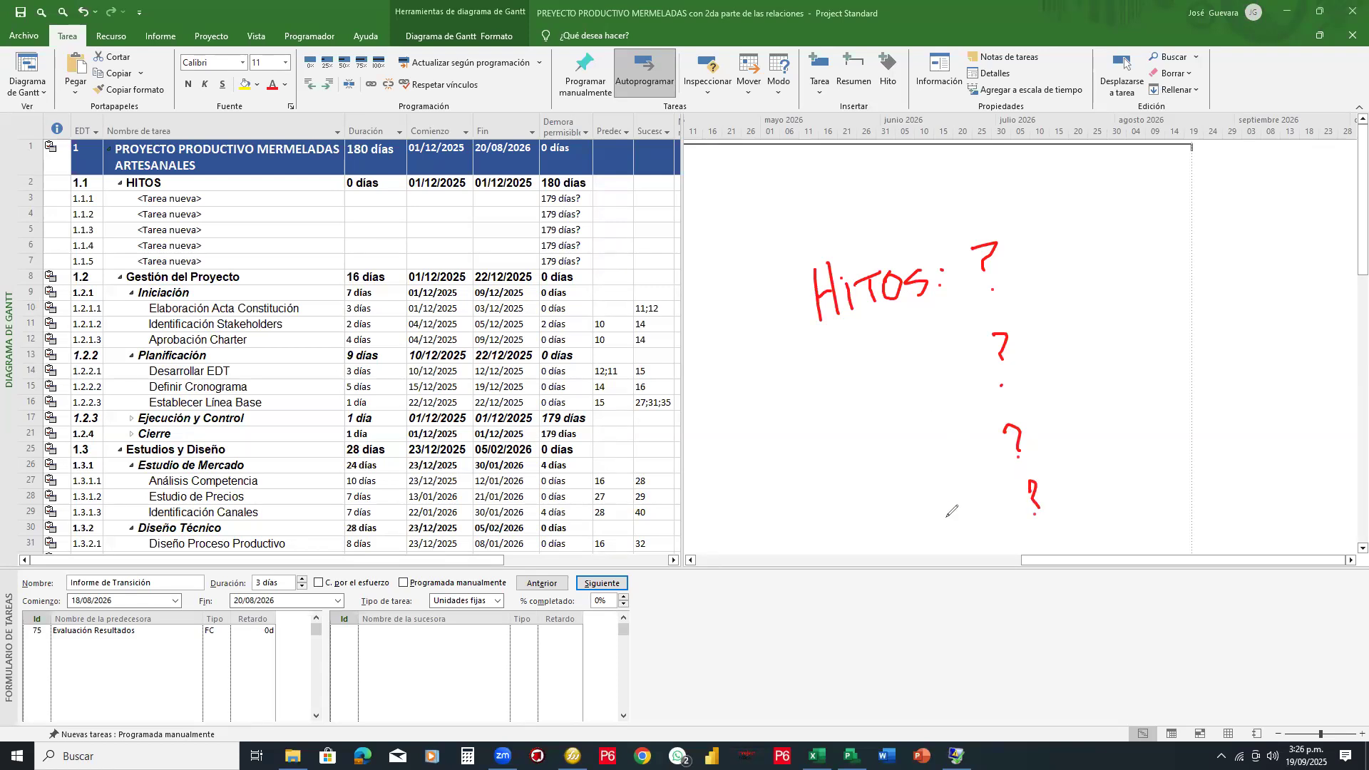
pyautogui.moveTo(753, 245)
pyautogui.mouseDown()
pyautogui.moveTo(1023, 210)
pyautogui.moveTo(1070, 345)
pyautogui.moveTo(1104, 546)
pyautogui.moveTo(815, 555)
pyautogui.moveTo(758, 255)
pyautogui.mouseUp()
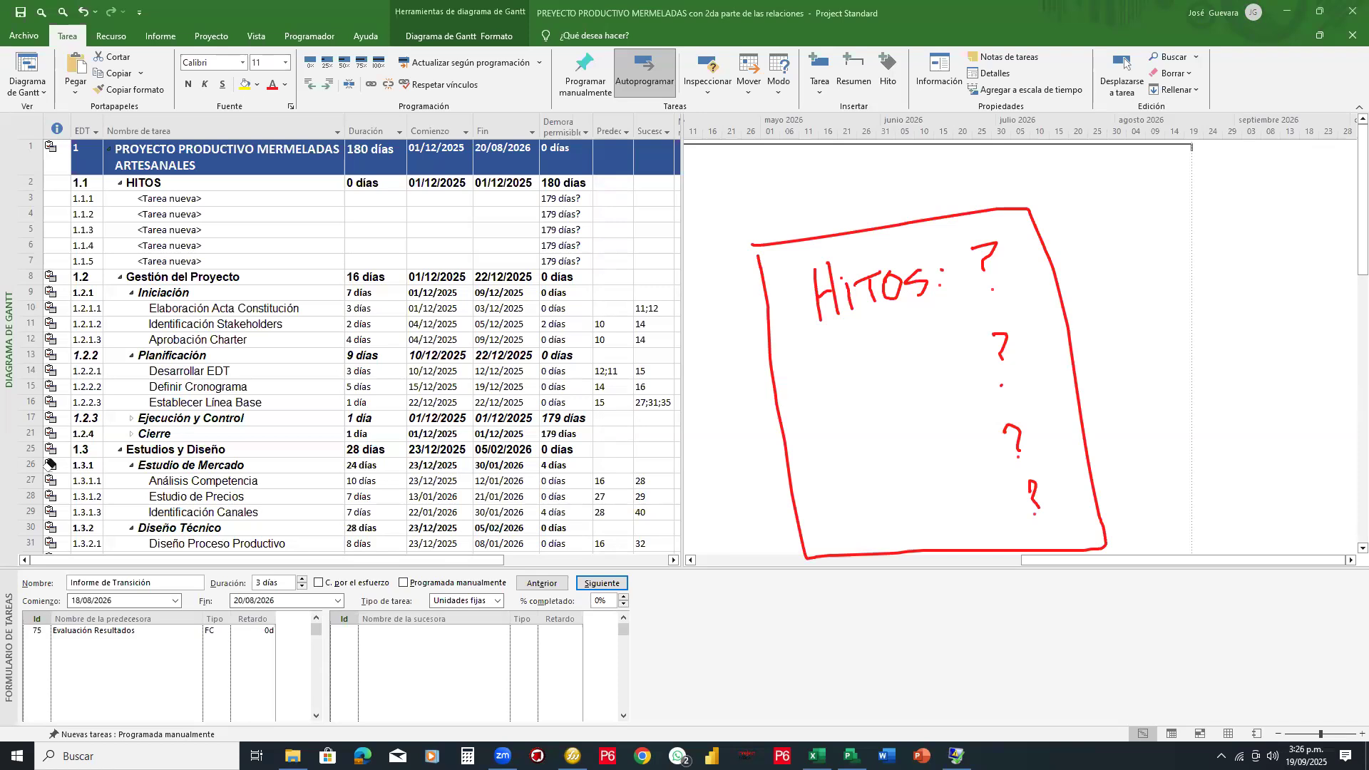
pyautogui.click(812, 356)
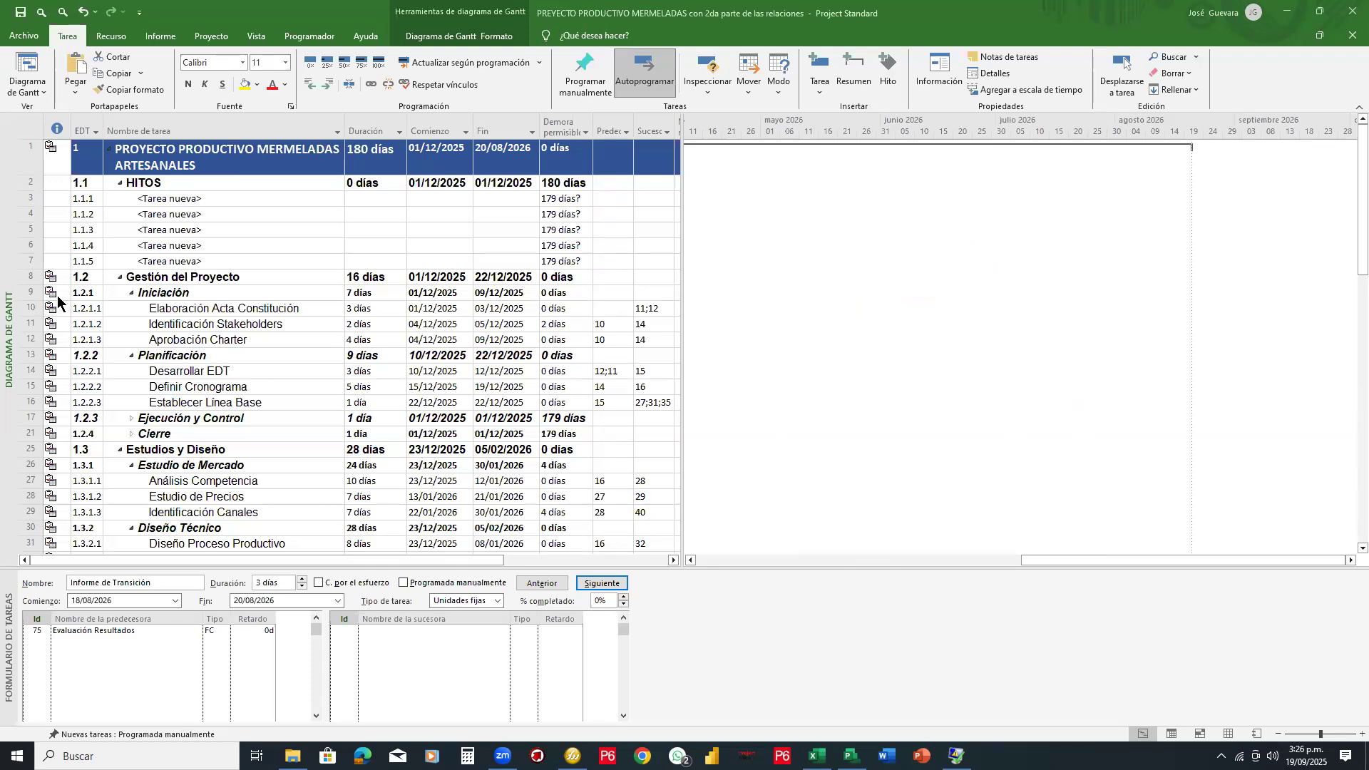
pyautogui.moveTo(72, 175)
pyautogui.mouseDown()
pyautogui.moveTo(189, 201)
pyautogui.moveTo(689, 189)
pyautogui.mouseUp()
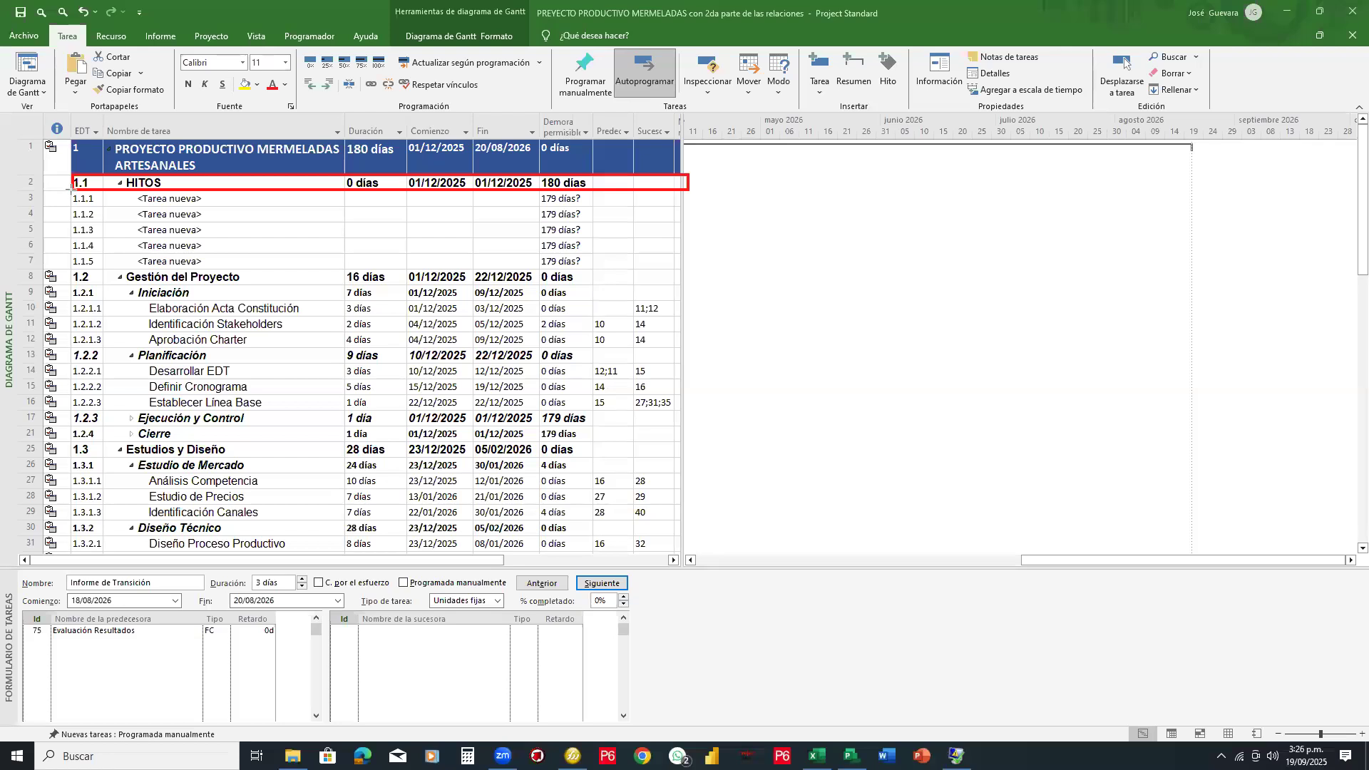
# Step: Name the first empty task in the HITOS group "Inicio del Proyecto"
pyautogui.moveTo(69, 190)
pyautogui.mouseDown()
pyautogui.moveTo(132, 271)
pyautogui.moveTo(180, 278)
pyautogui.moveTo(681, 272)
pyautogui.mouseUp()
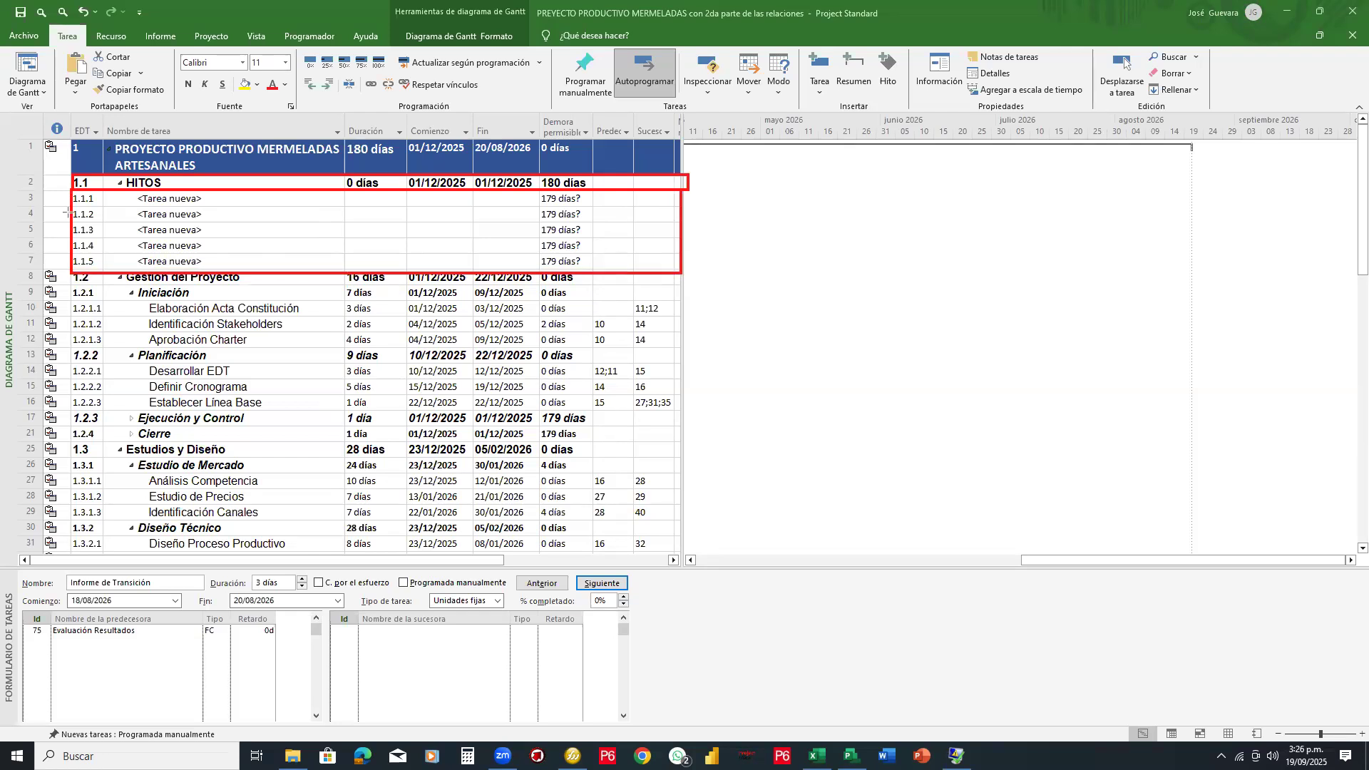
pyautogui.click(230, 201)
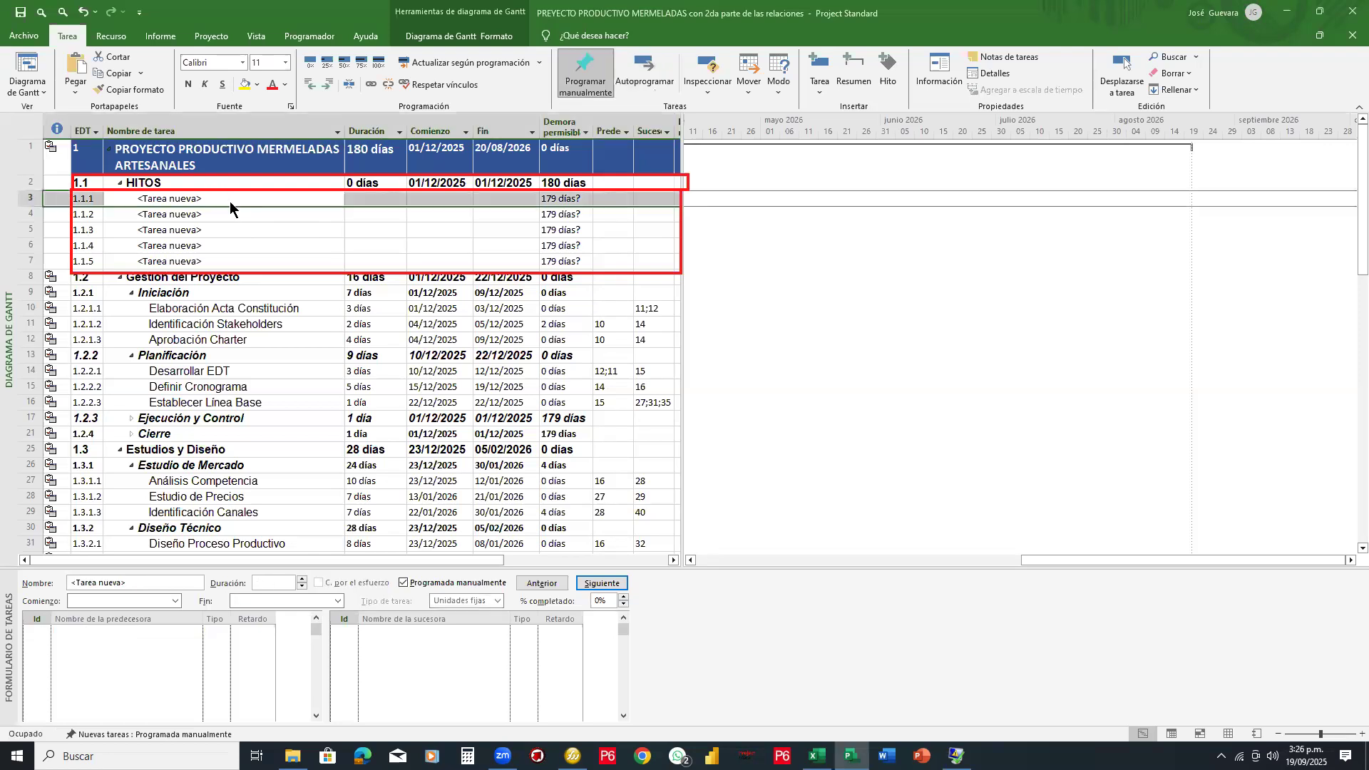
pyautogui.doubleClick(229, 201)
pyautogui.click(909, 243)
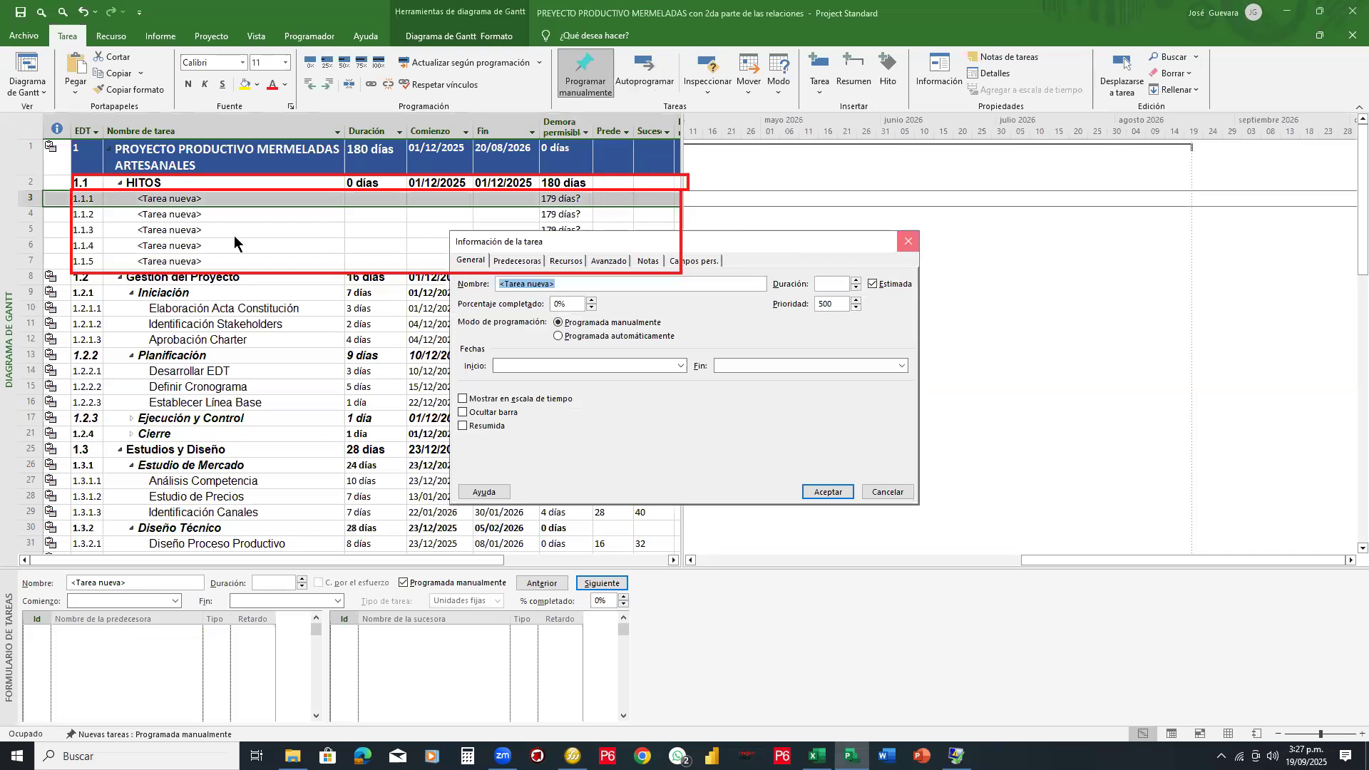
pyautogui.click(223, 198)
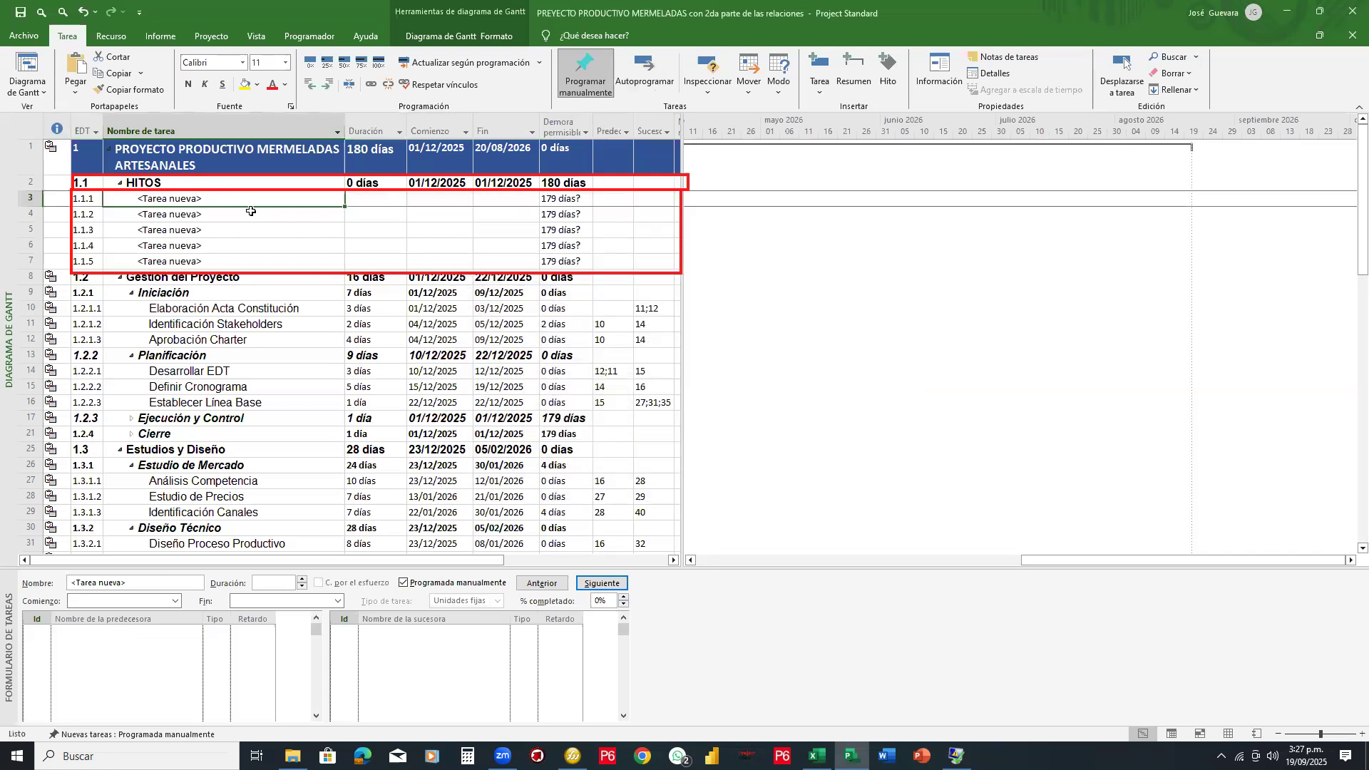
pyautogui.write('Iniucu')
pyautogui.press('BackSpace')
pyautogui.write('cio del Proyect')
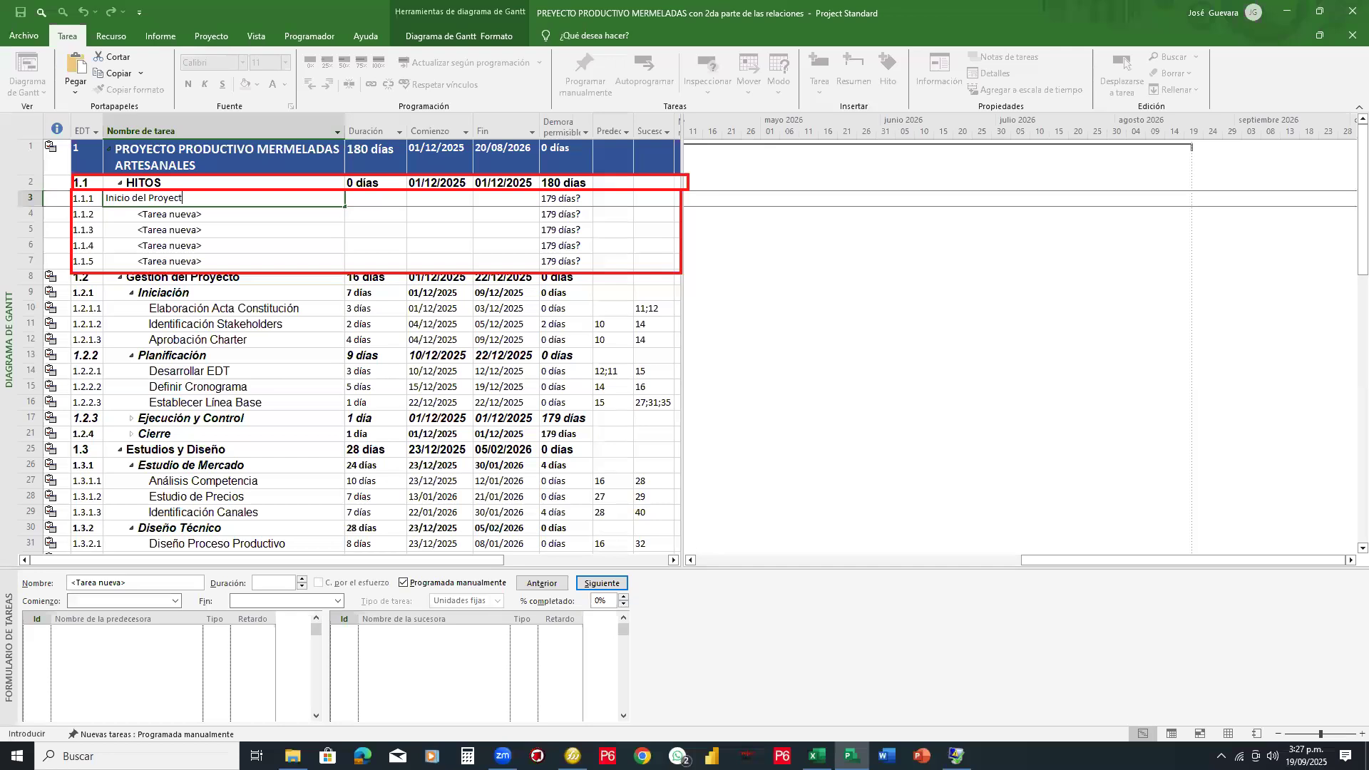
pyautogui.write('o')
pyautogui.press('Return')
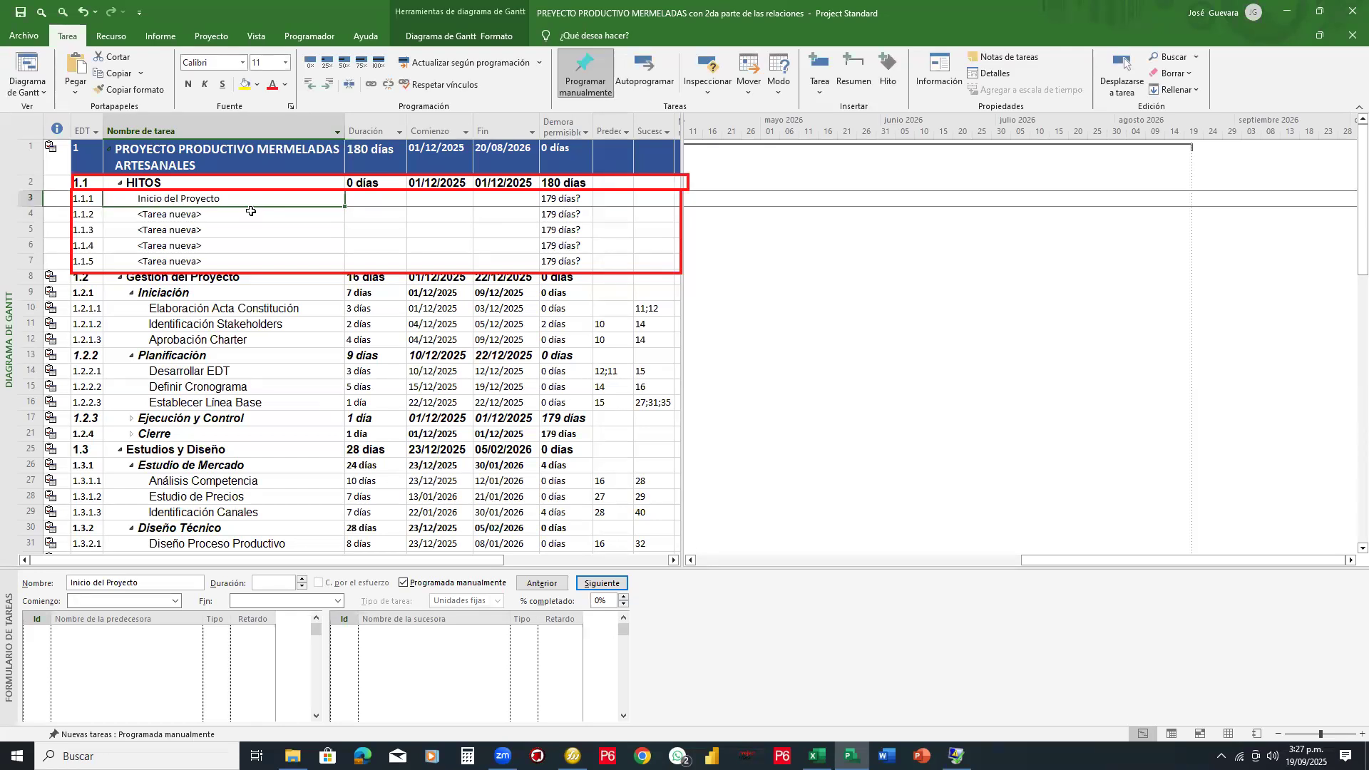
# Step: Set the duration of the Inicio del Proyecto task to 0 days to make it a milestone
pyautogui.moveTo(1045, 560); pyautogui.dragTo(706, 558)
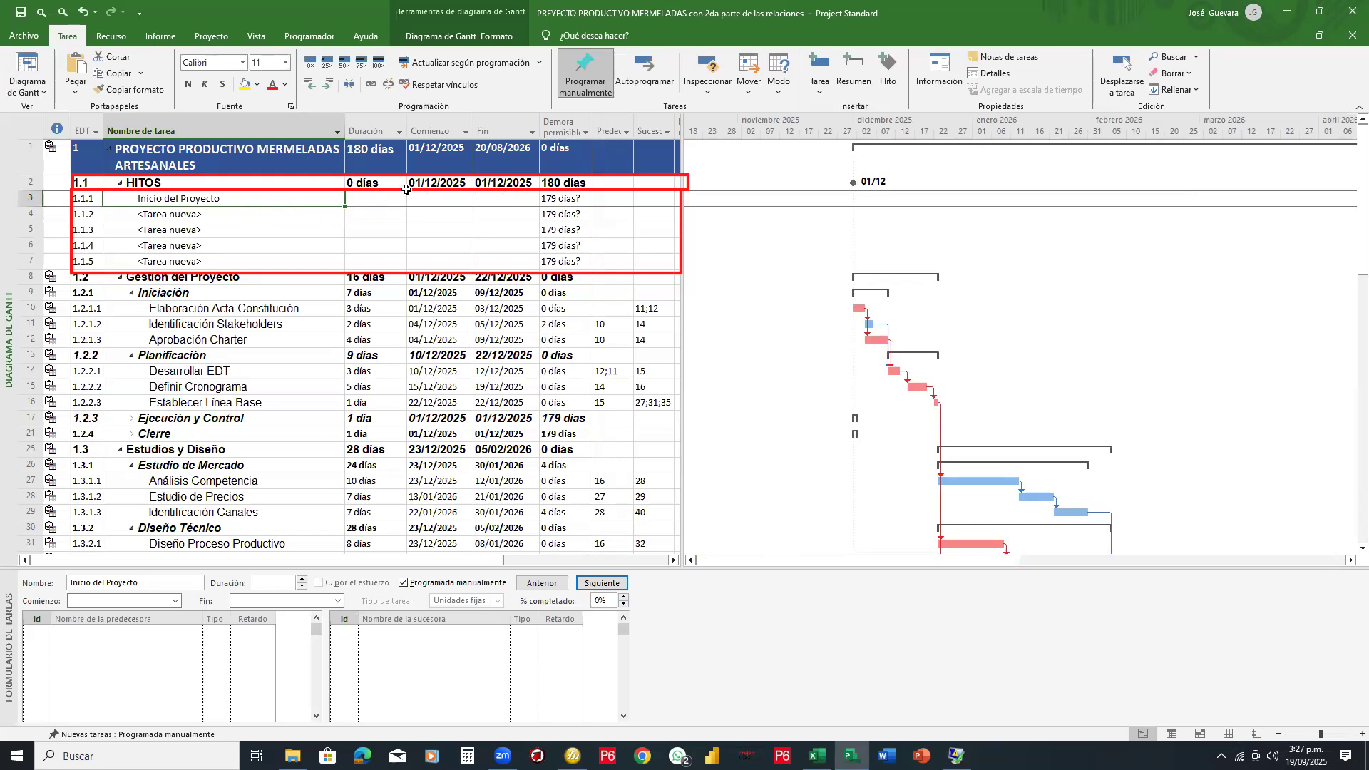
pyautogui.click(376, 198)
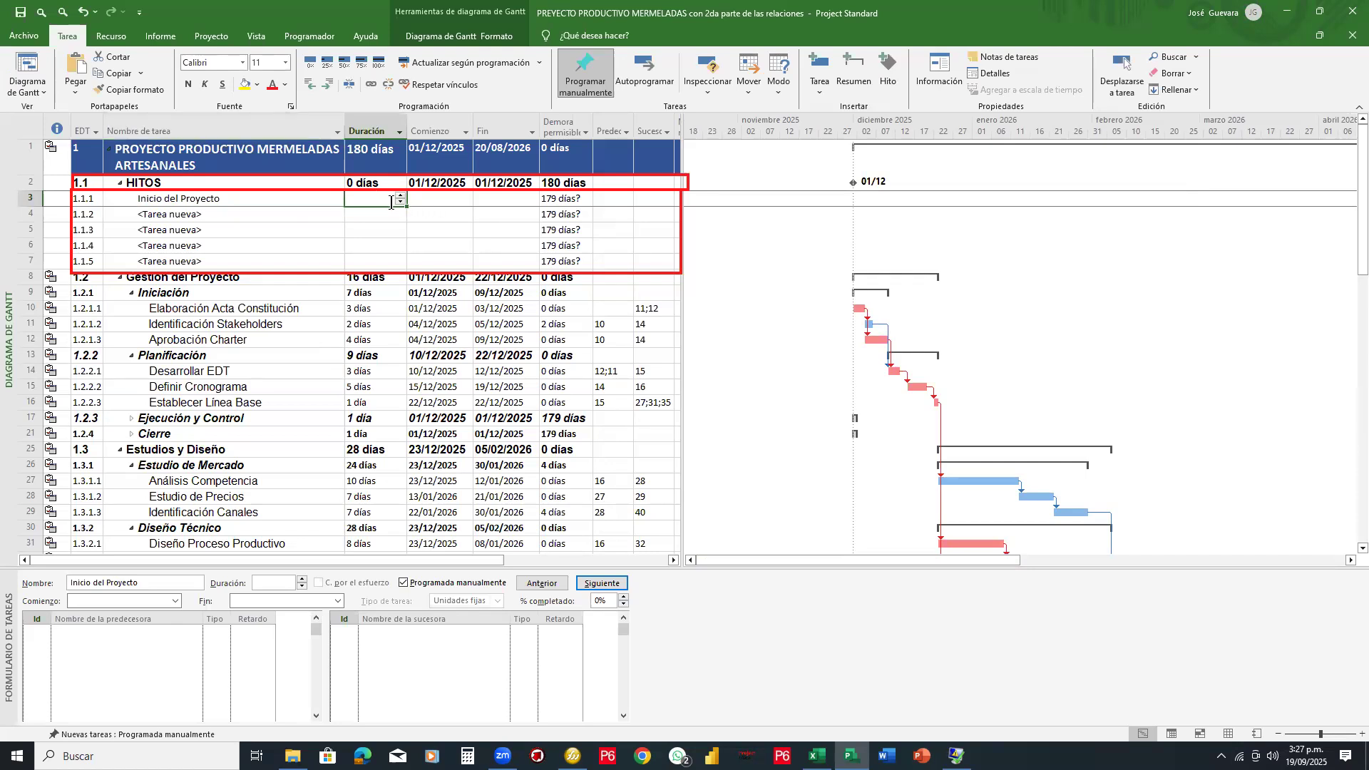
pyautogui.write('0')
pyautogui.press('Return')
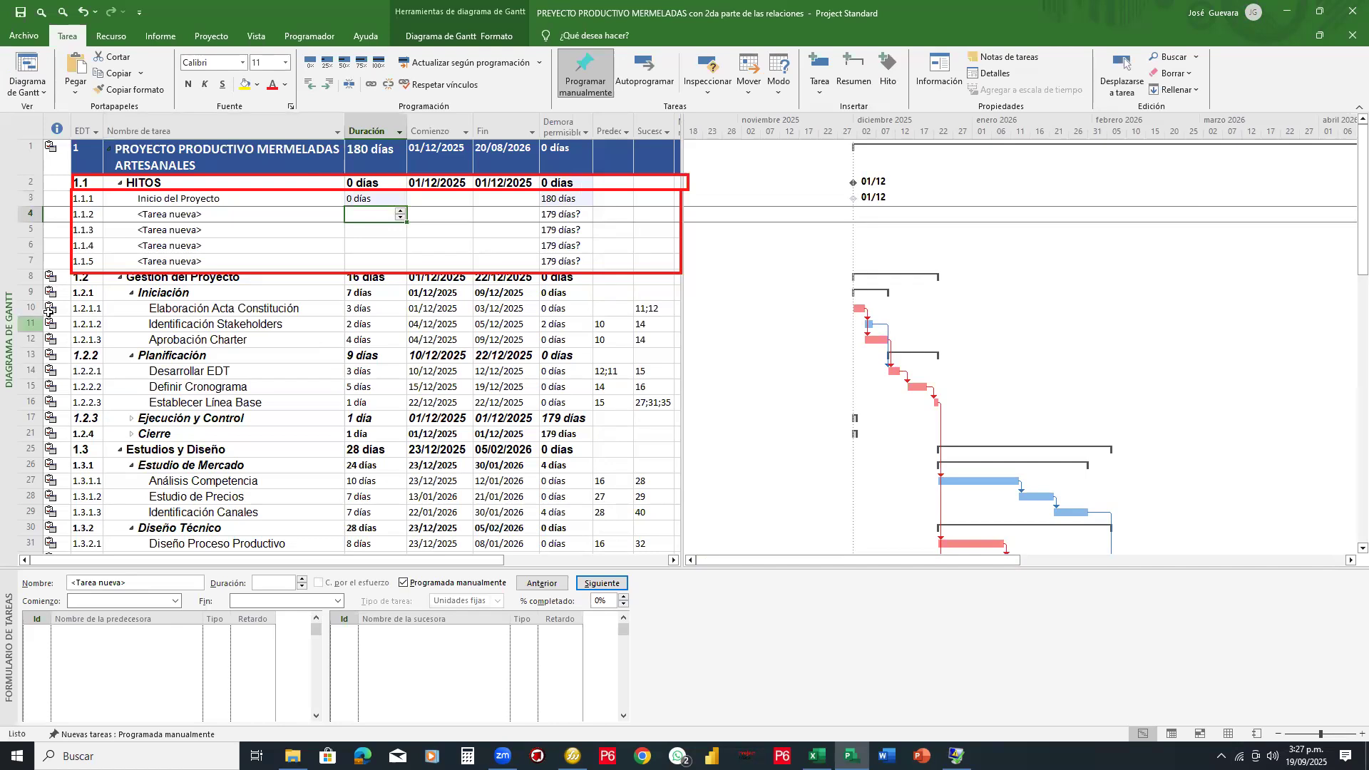
pyautogui.click(81, 354)
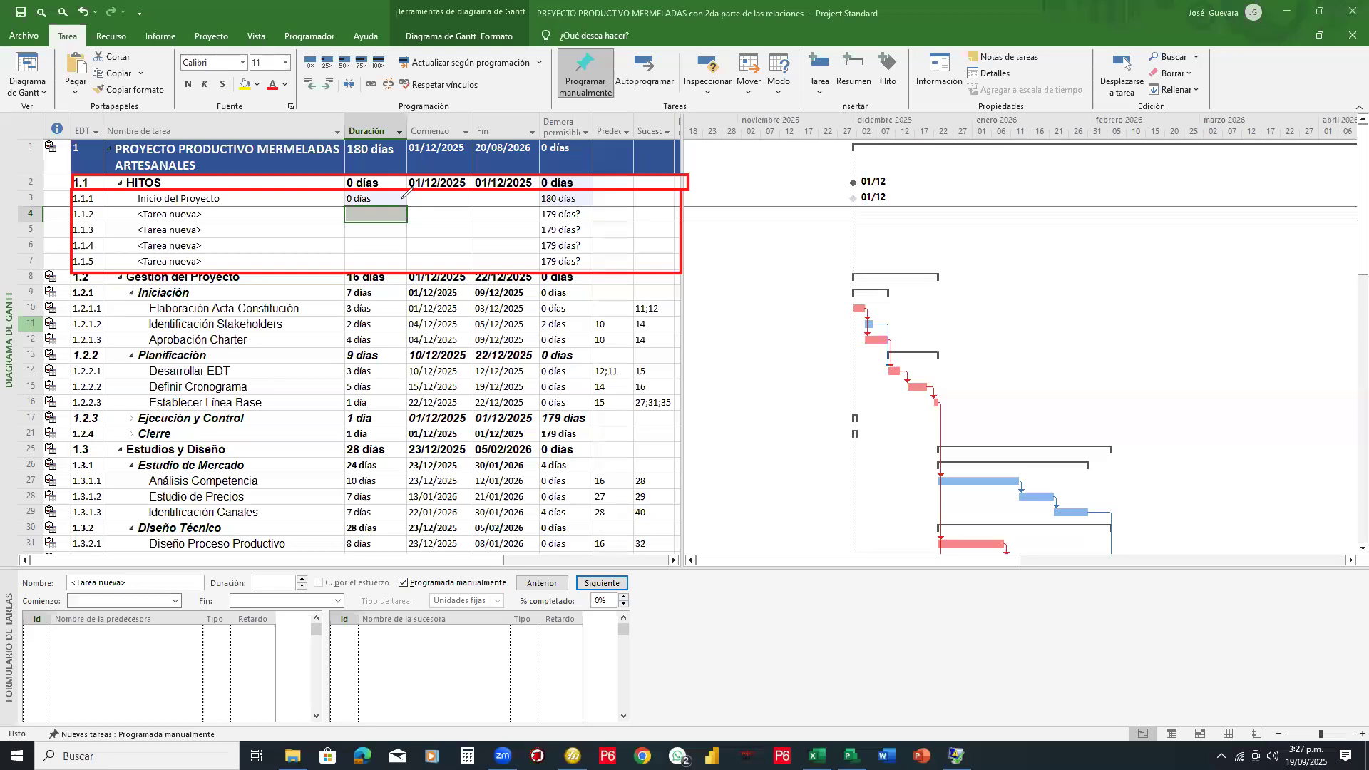
pyautogui.moveTo(402, 199)
pyautogui.mouseDown()
pyautogui.moveTo(788, 206)
pyautogui.moveTo(794, 299)
pyautogui.moveTo(848, 310)
pyautogui.mouseUp()
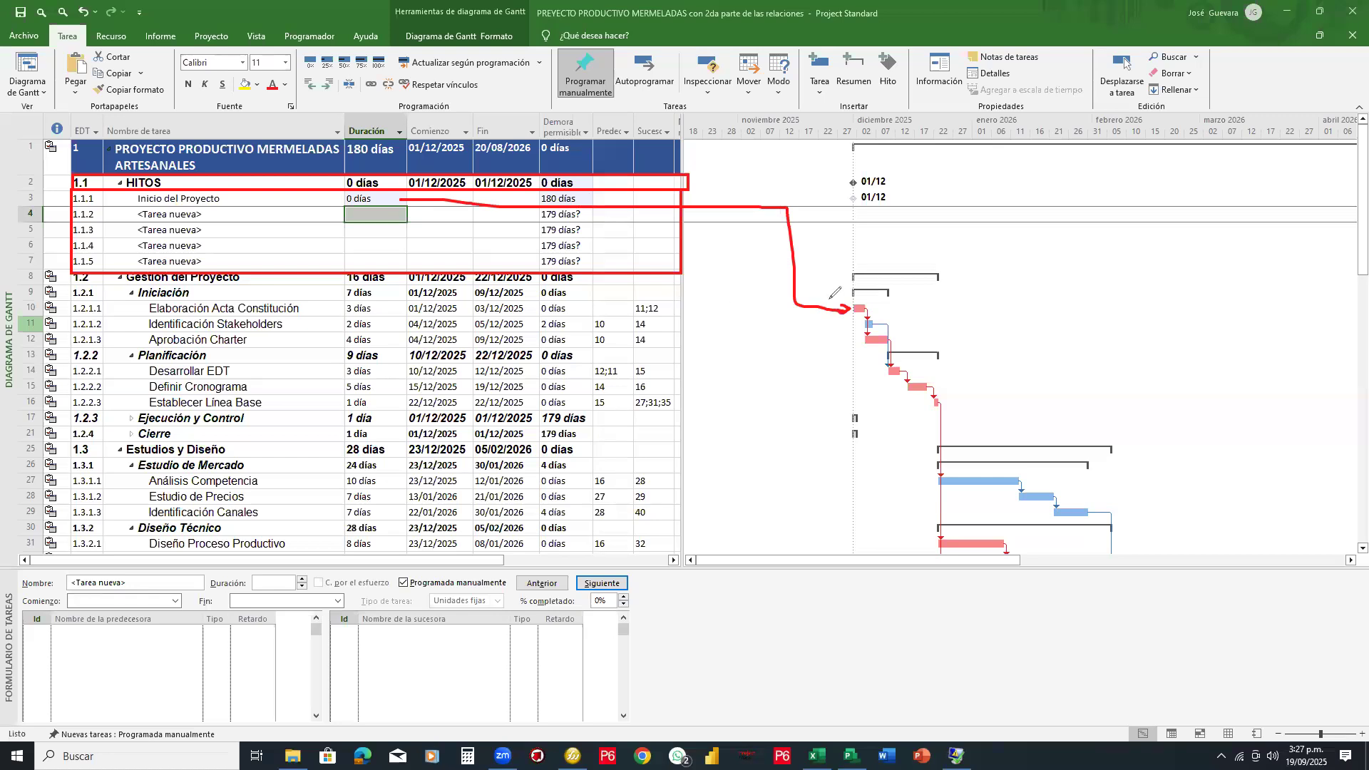
pyautogui.click(48, 197)
pyautogui.moveTo(205, 280)
pyautogui.mouseDown()
pyautogui.moveTo(520, 219)
pyautogui.moveTo(808, 313)
pyautogui.moveTo(846, 305)
pyautogui.mouseUp()
pyautogui.press('Escape')
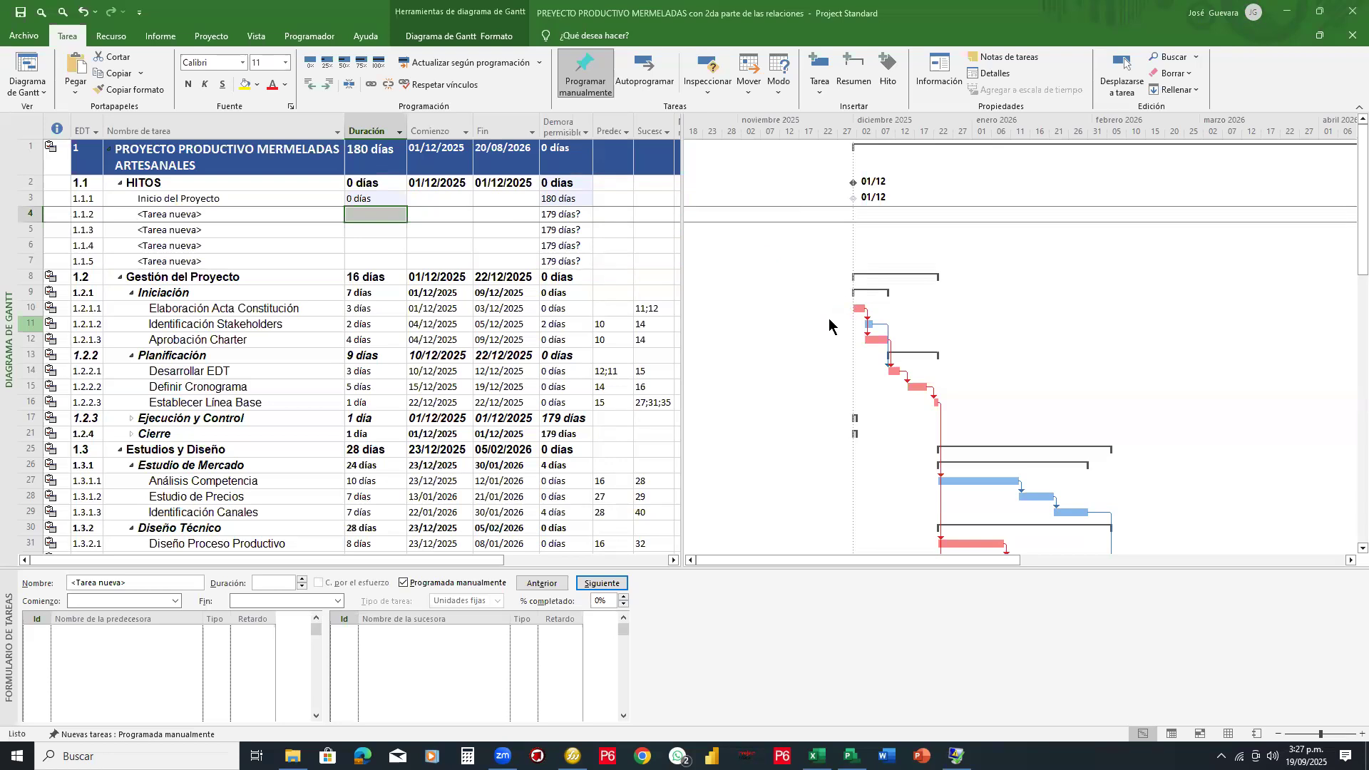
# Step: Give the task table more room beside the Gantt chart and widen its predecessors column
pyautogui.click(397, 199)
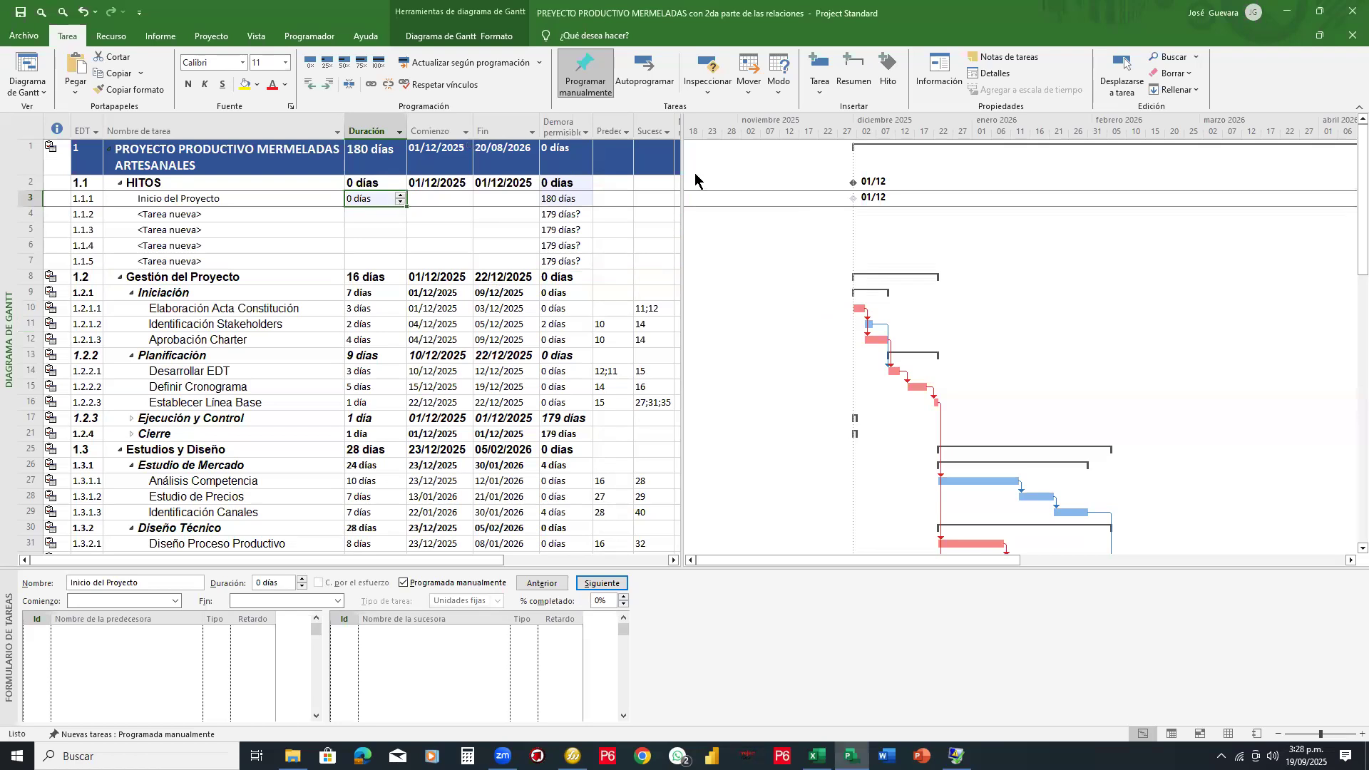
pyautogui.moveTo(683, 166); pyautogui.dragTo(753, 170)
pyautogui.moveTo(644, 127); pyautogui.dragTo(661, 127)
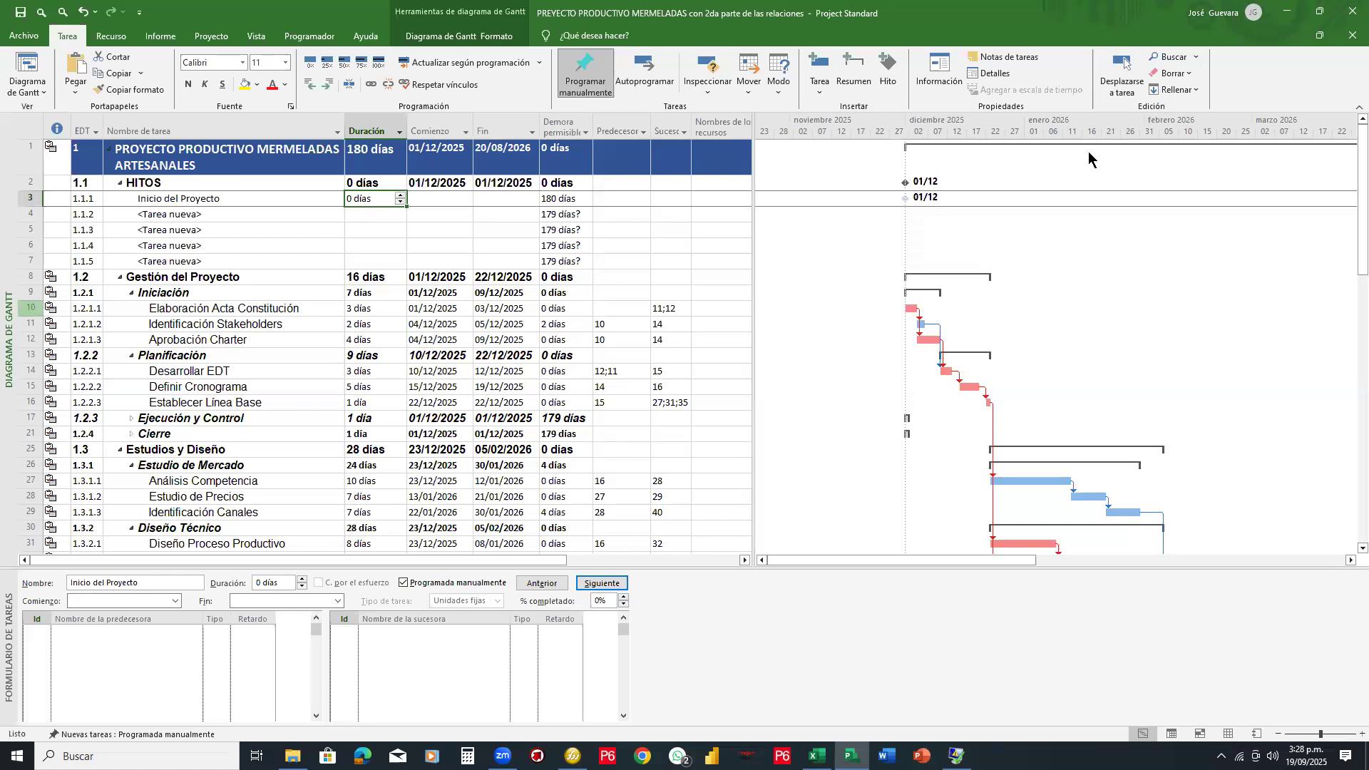
# Step: Set task 10, Elaboración Acta Constitución, as the predecessor of the Inicio del Proyecto milestone
pyautogui.click(615, 200)
pyautogui.write('1')
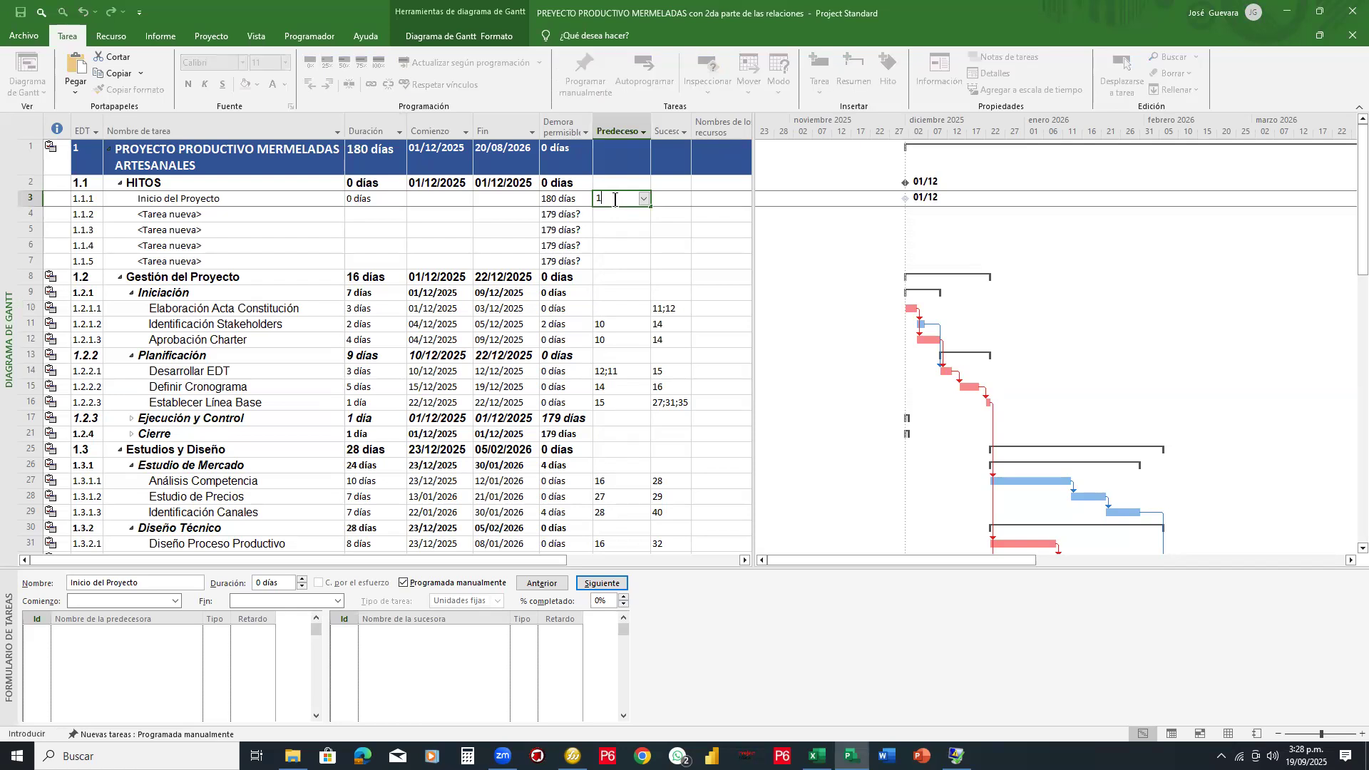
pyautogui.write('0')
pyautogui.press('Return')
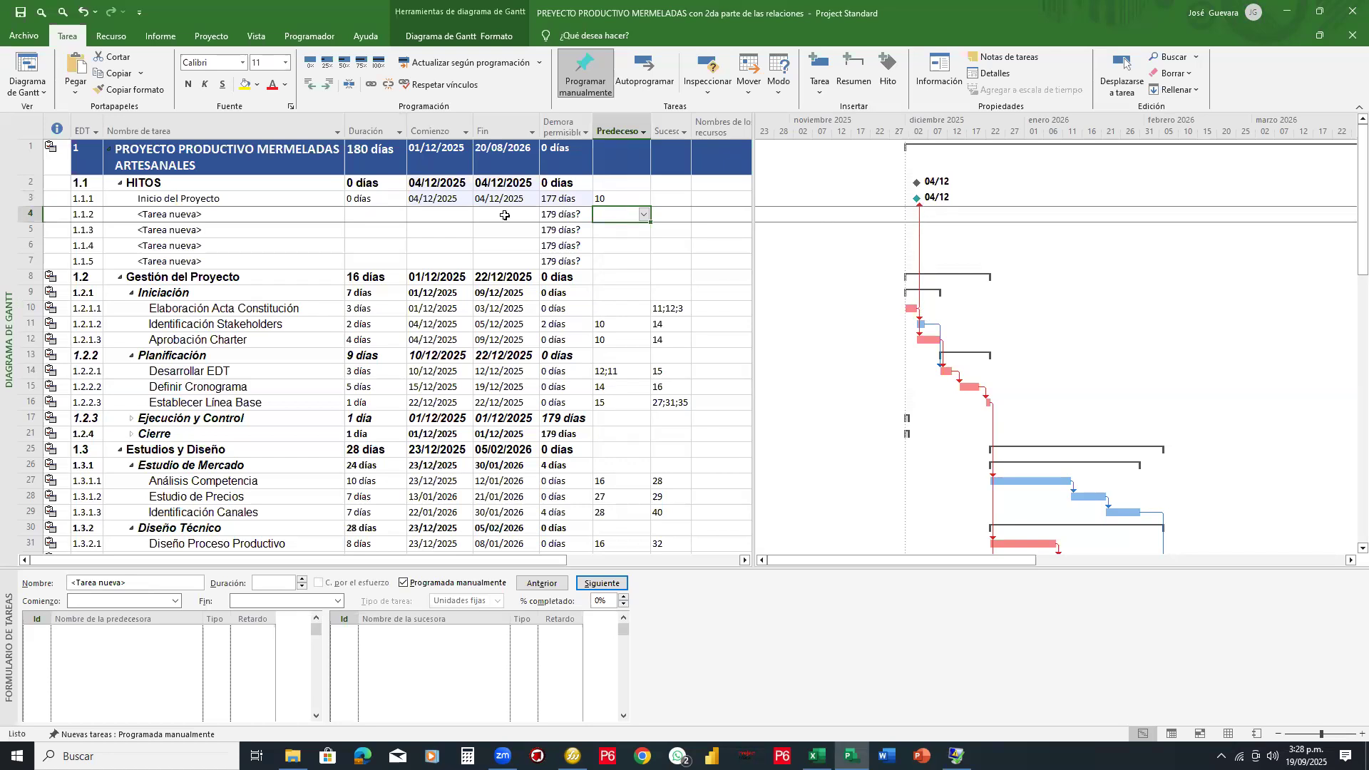
# Step: Change the predecessor link of the Inicio del Proyecto milestone to start-to-start, 10CC
pyautogui.click(452, 201)
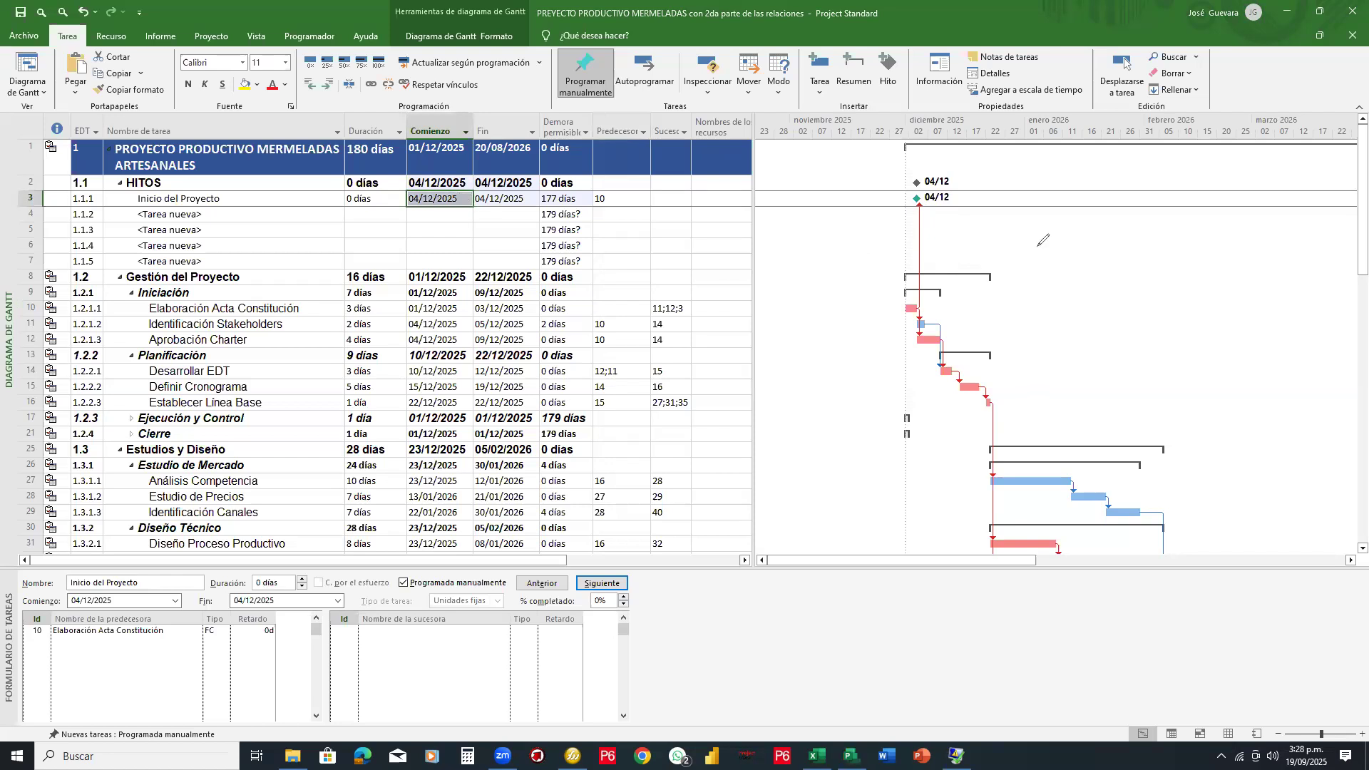
pyautogui.moveTo(1040, 246)
pyautogui.mouseDown()
pyautogui.moveTo(1013, 262)
pyautogui.moveTo(1075, 267)
pyautogui.mouseUp()
pyautogui.click(615, 197)
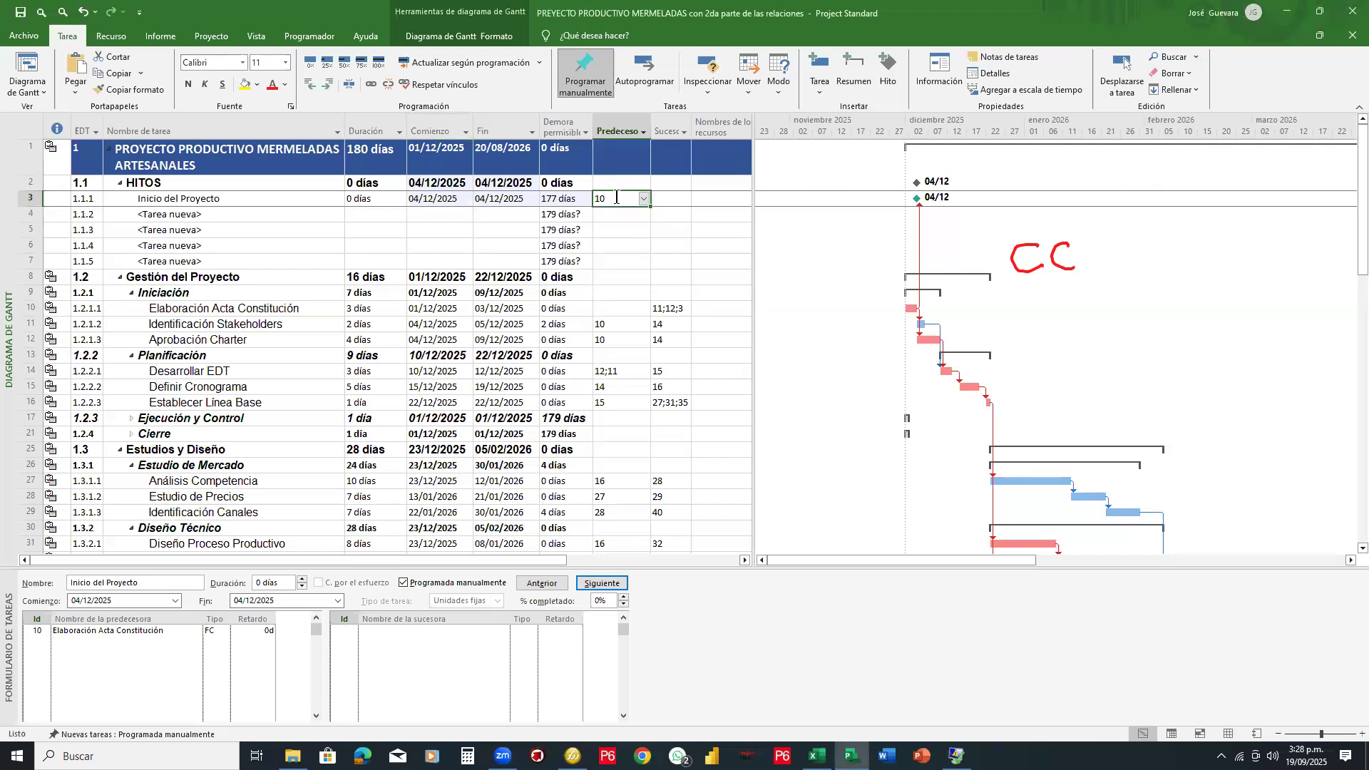
pyautogui.click(615, 198)
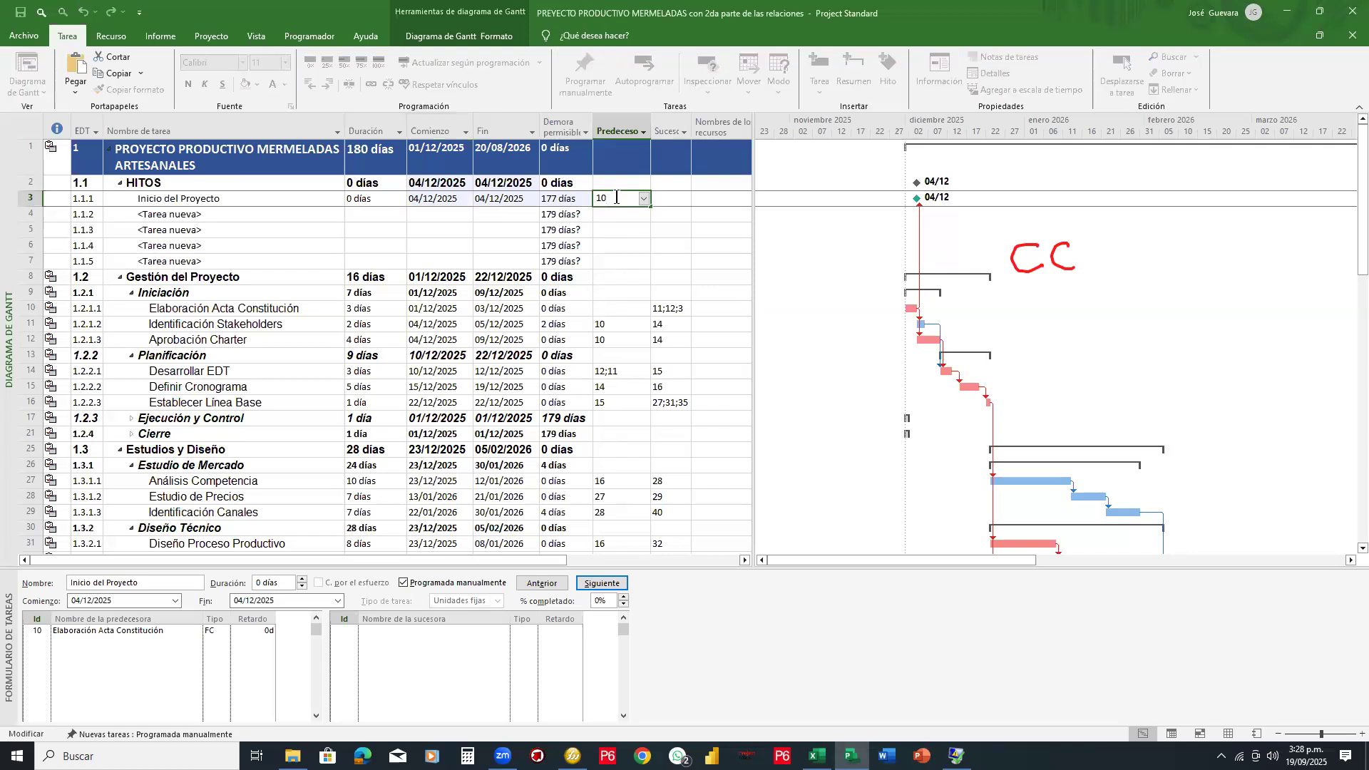
pyautogui.press('Return')
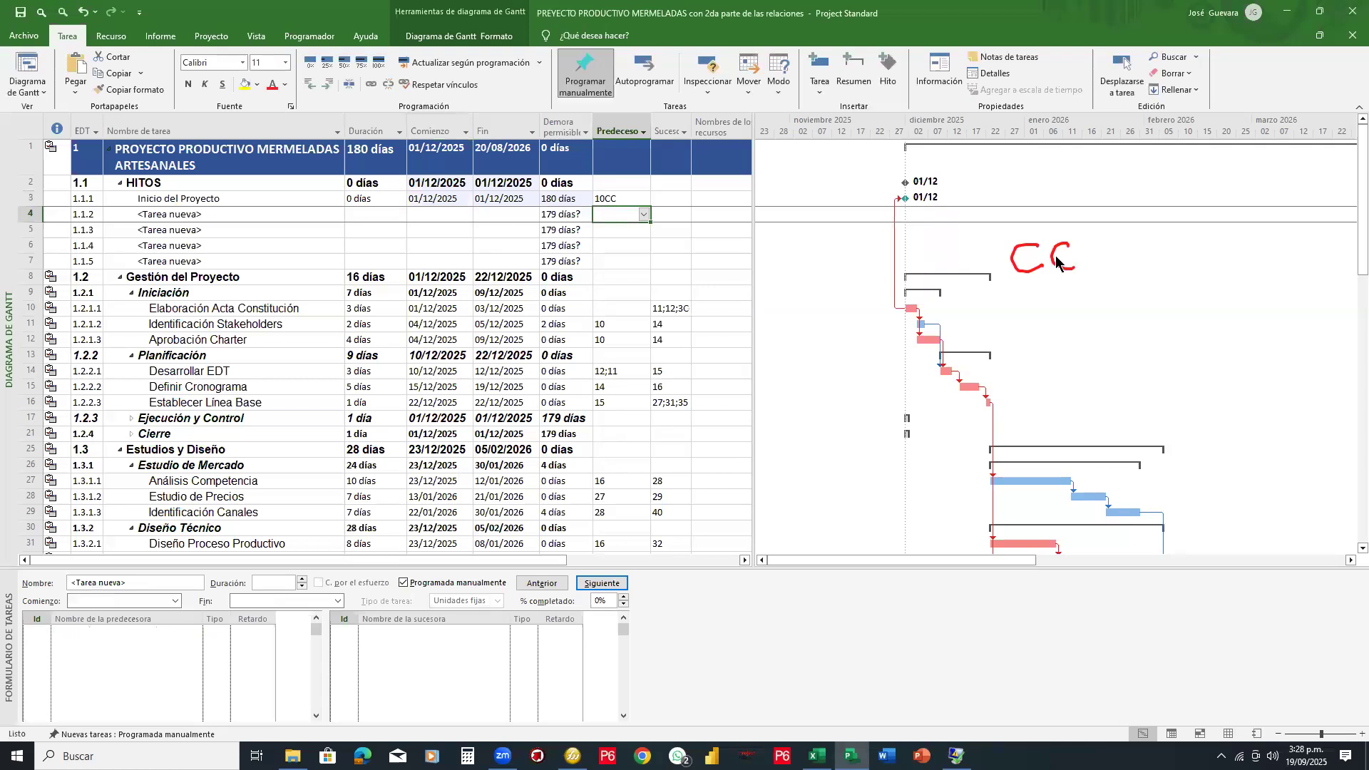
pyautogui.press('Escape')
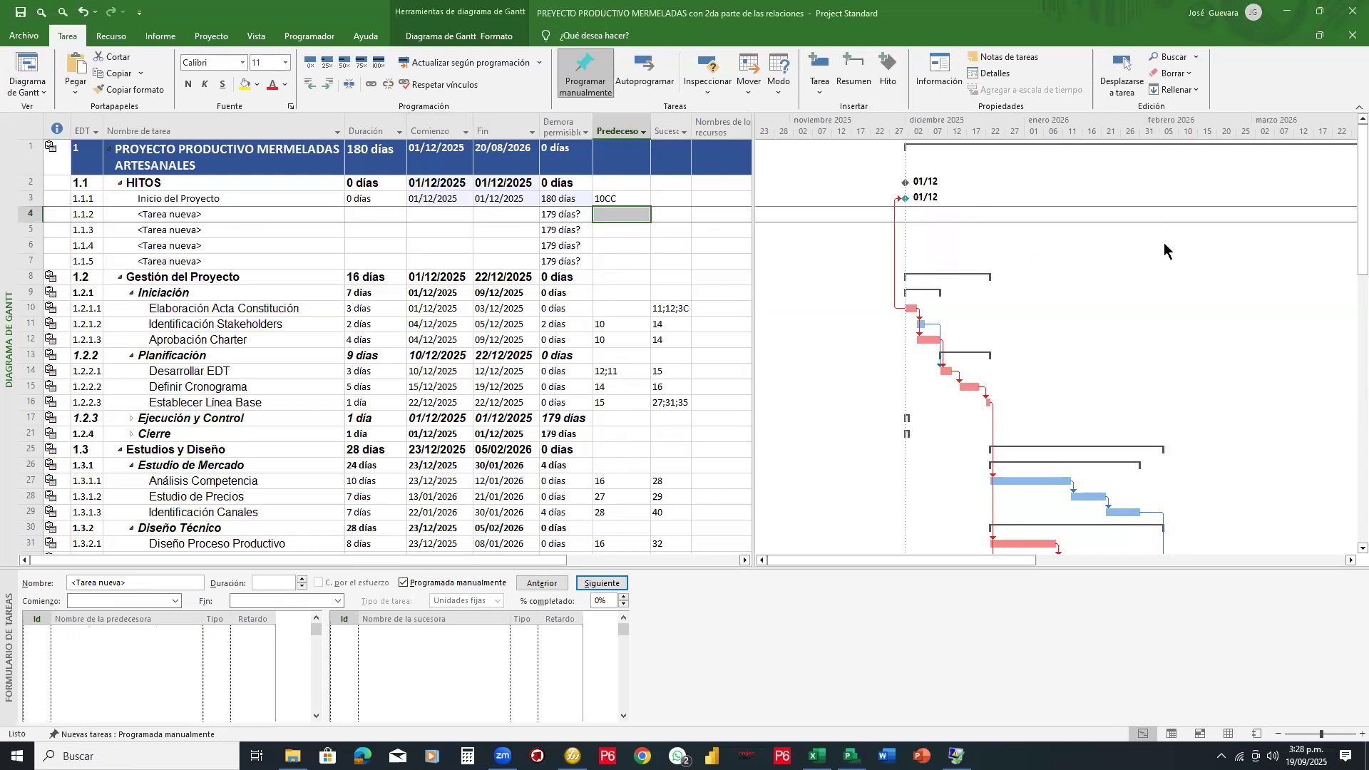
pyautogui.moveTo(902, 200); pyautogui.dragTo(906, 312)
pyautogui.moveTo(898, 199); pyautogui.dragTo(901, 314)
# Step: Review the task groups of the Estudios y Diseño phase and the finish date of its Aprobación Final task
pyautogui.scroll(-3, 263, 439)
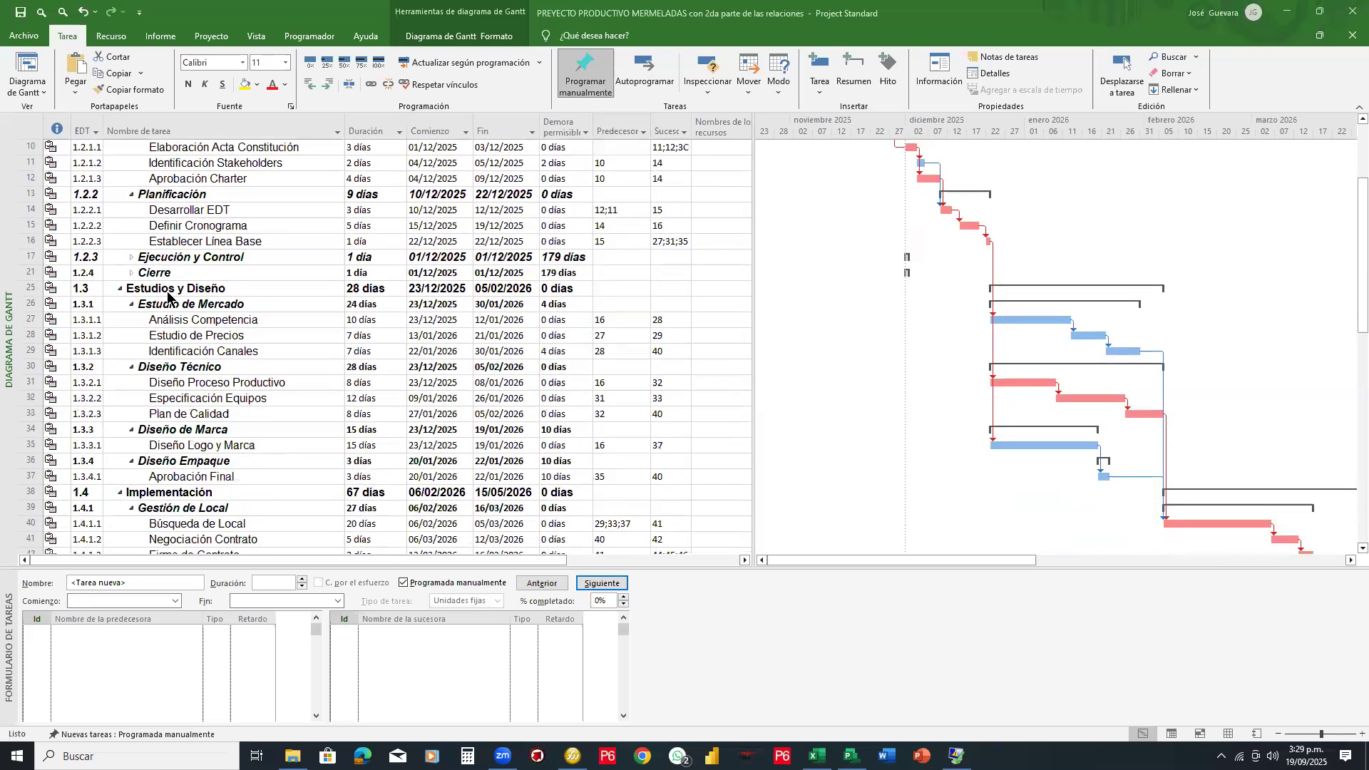
pyautogui.click(122, 292)
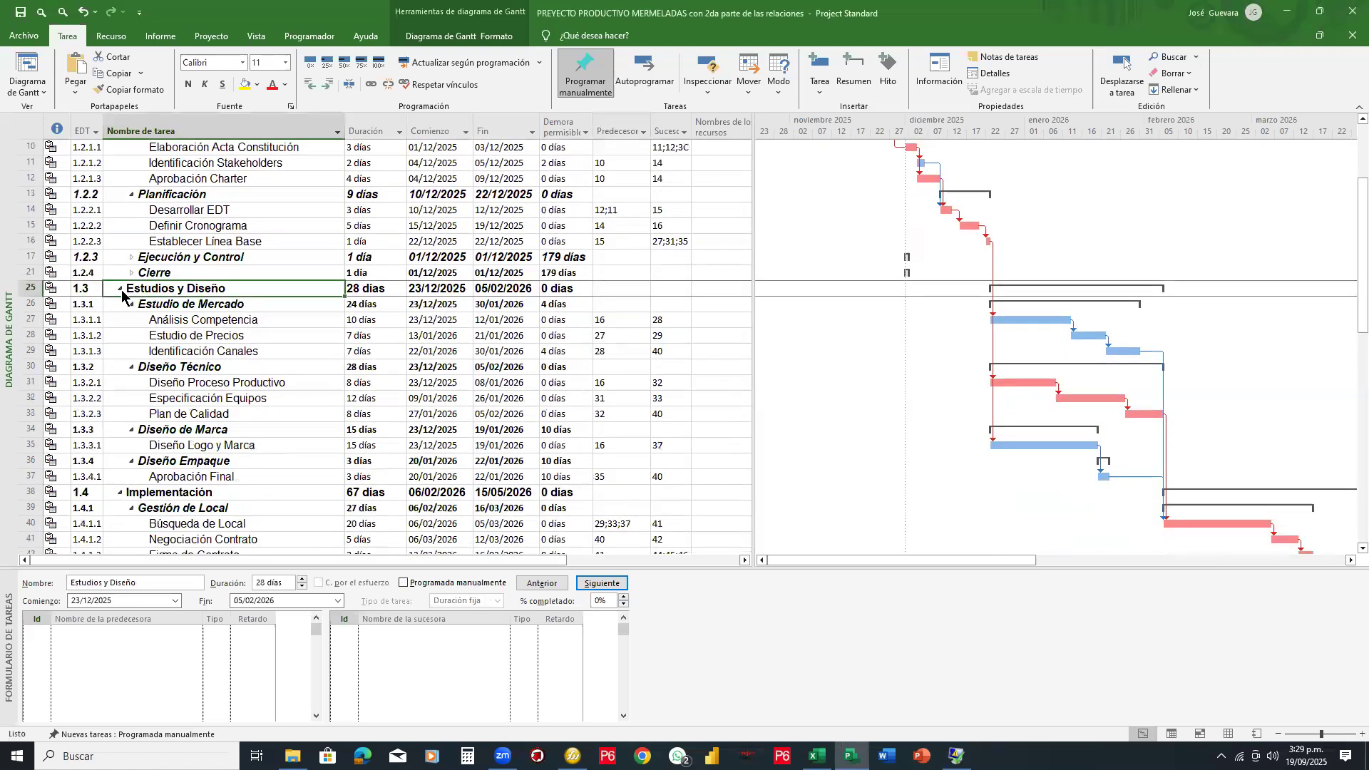
pyautogui.click(121, 290)
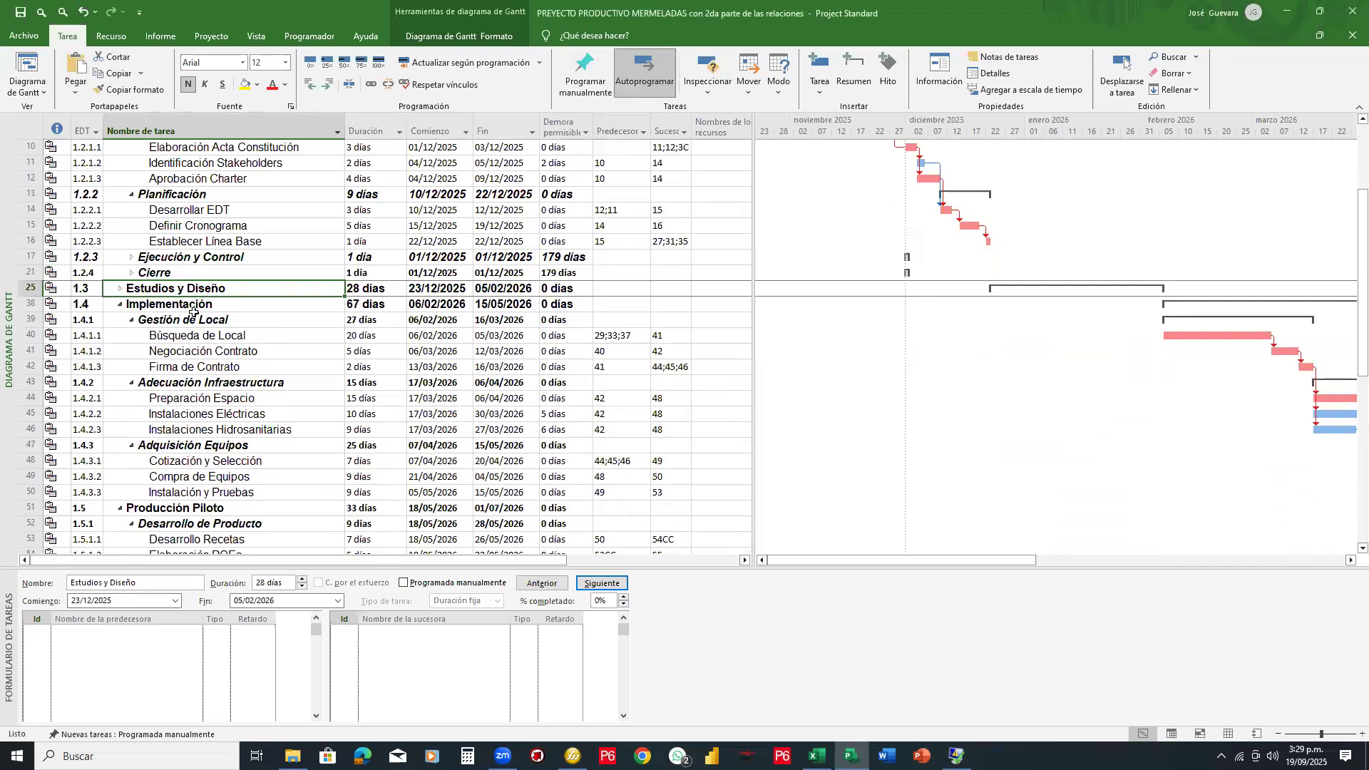
pyautogui.scroll(-2, 193, 310)
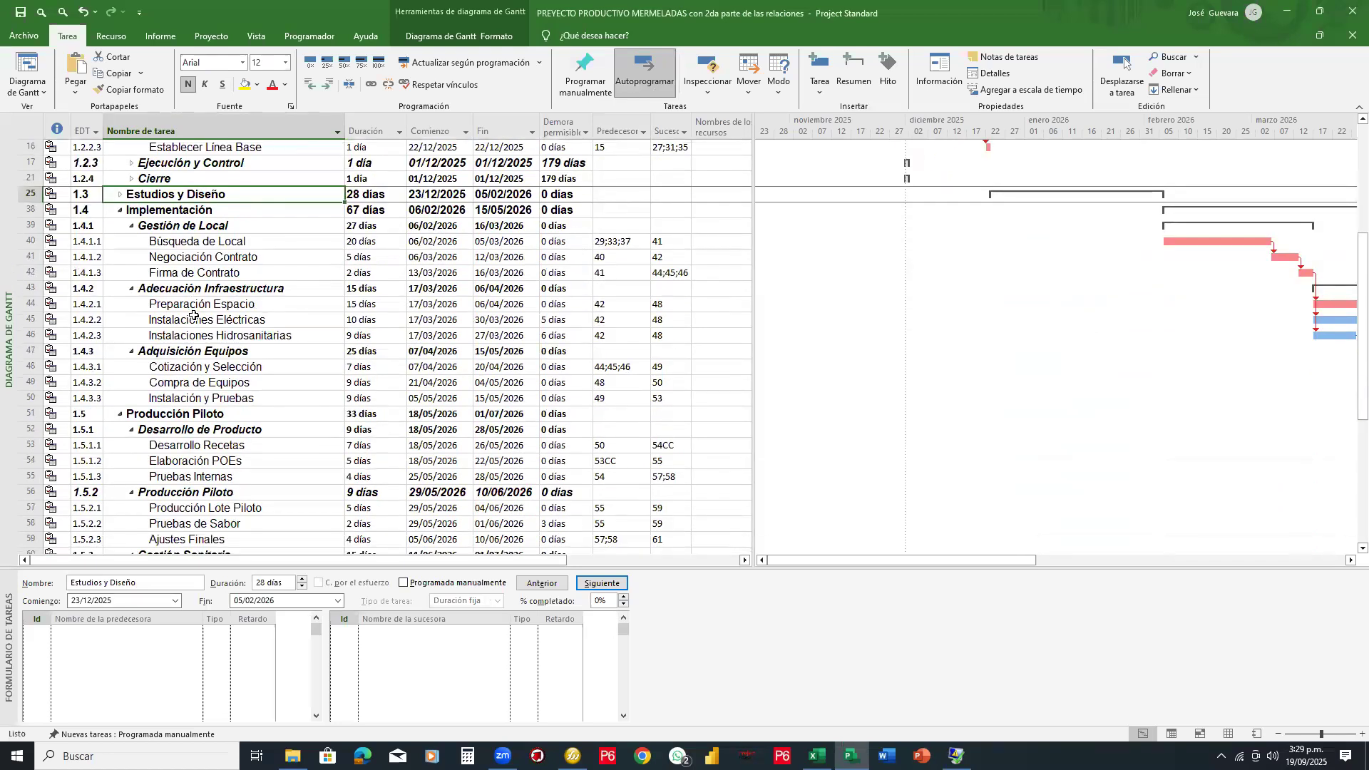
pyautogui.click(121, 196)
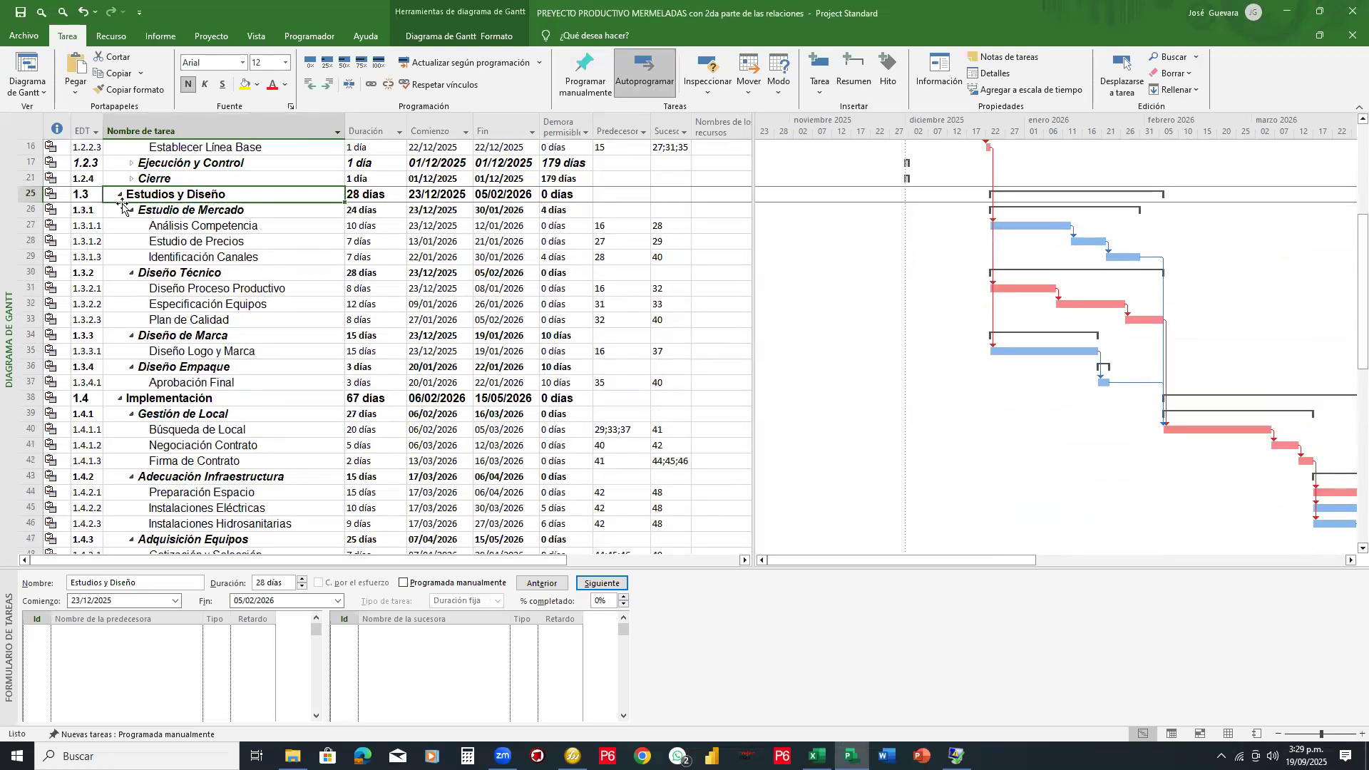
pyautogui.click(120, 195)
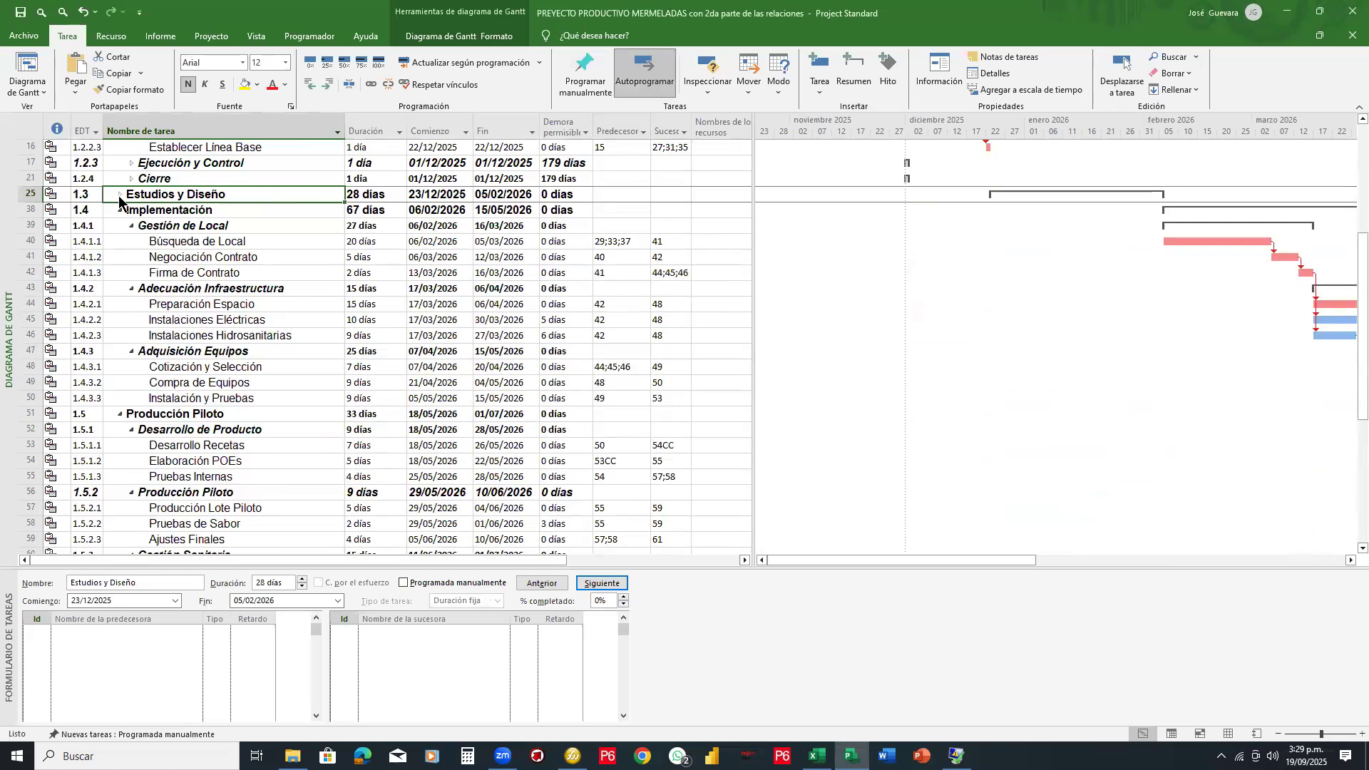
pyautogui.click(120, 195)
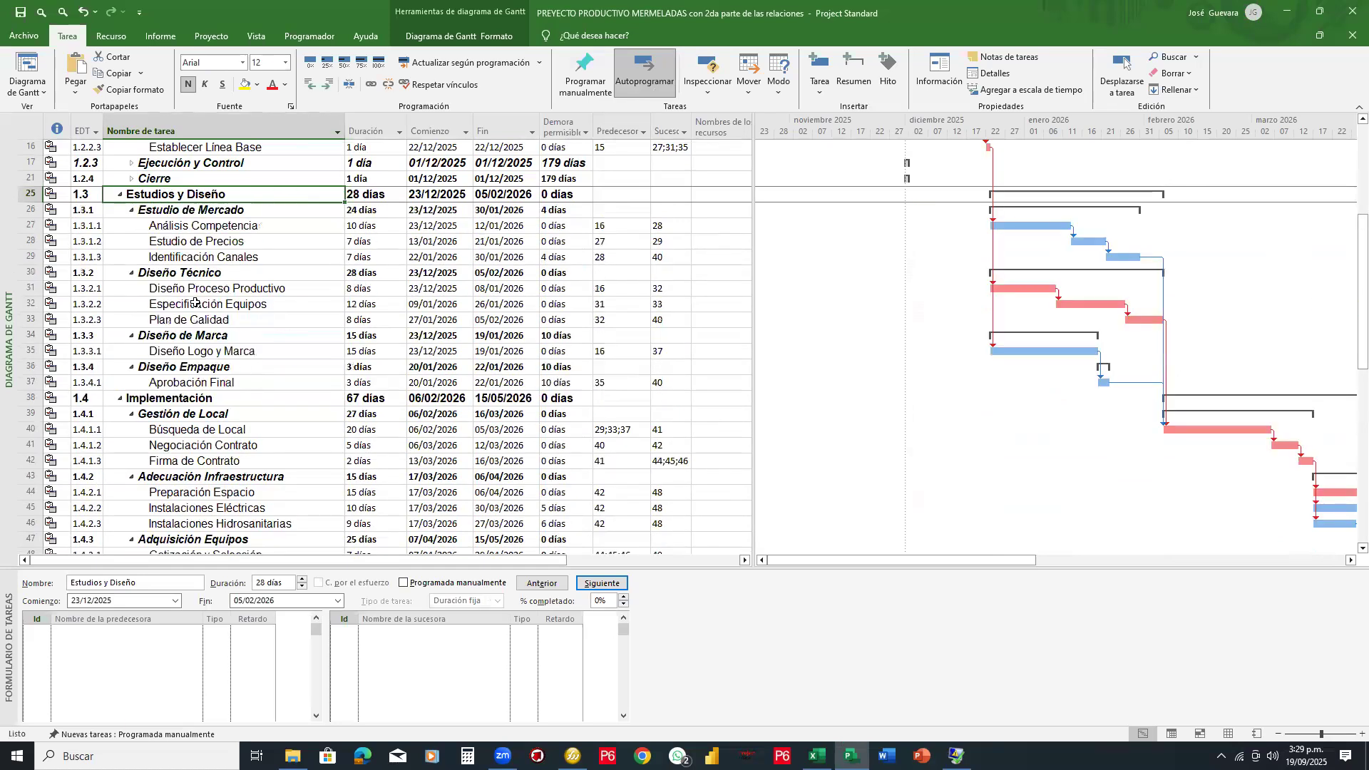
pyautogui.click(234, 384)
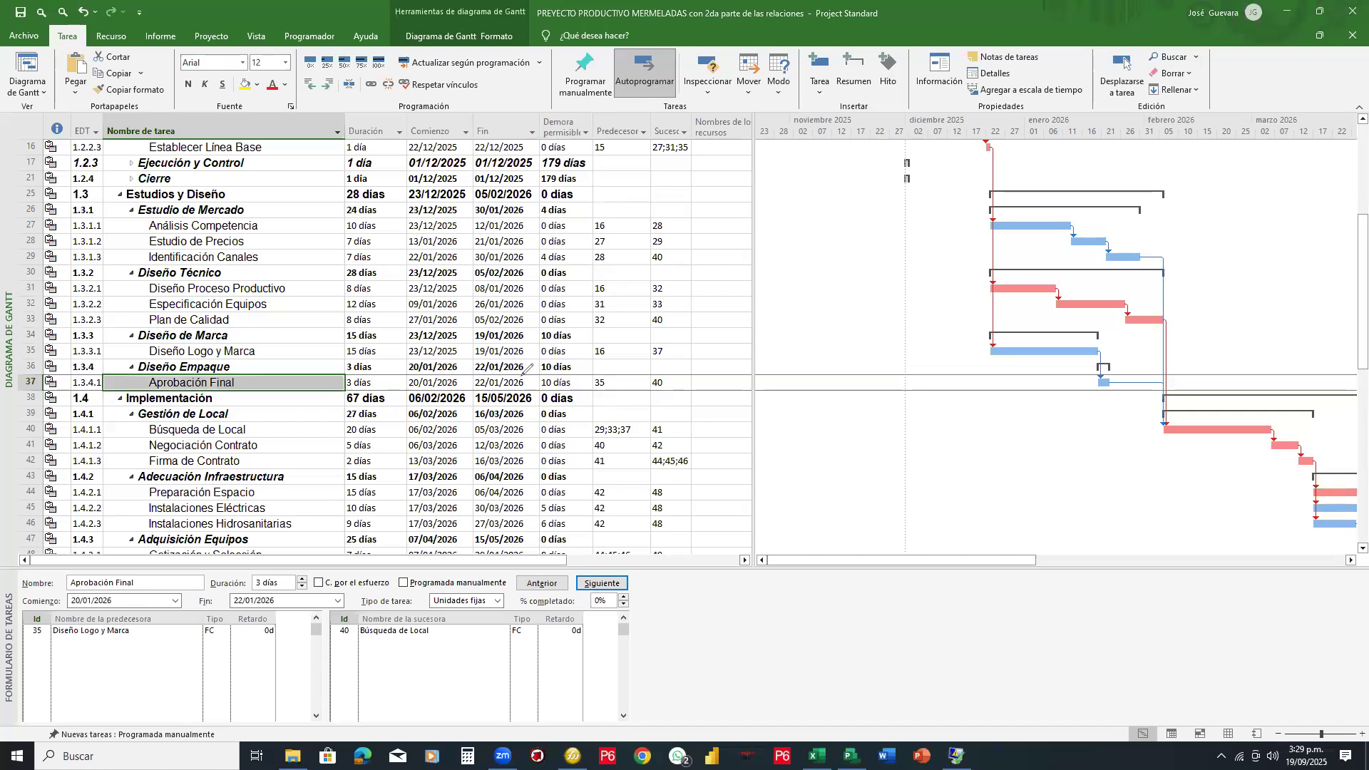
pyautogui.moveTo(533, 373)
pyautogui.mouseDown()
pyautogui.moveTo(470, 376)
pyautogui.moveTo(524, 388)
pyautogui.moveTo(539, 385)
pyautogui.moveTo(533, 373)
pyautogui.mouseUp()
pyautogui.moveTo(133, 203)
pyautogui.mouseDown()
pyautogui.moveTo(131, 368)
pyautogui.moveTo(149, 386)
pyautogui.mouseUp()
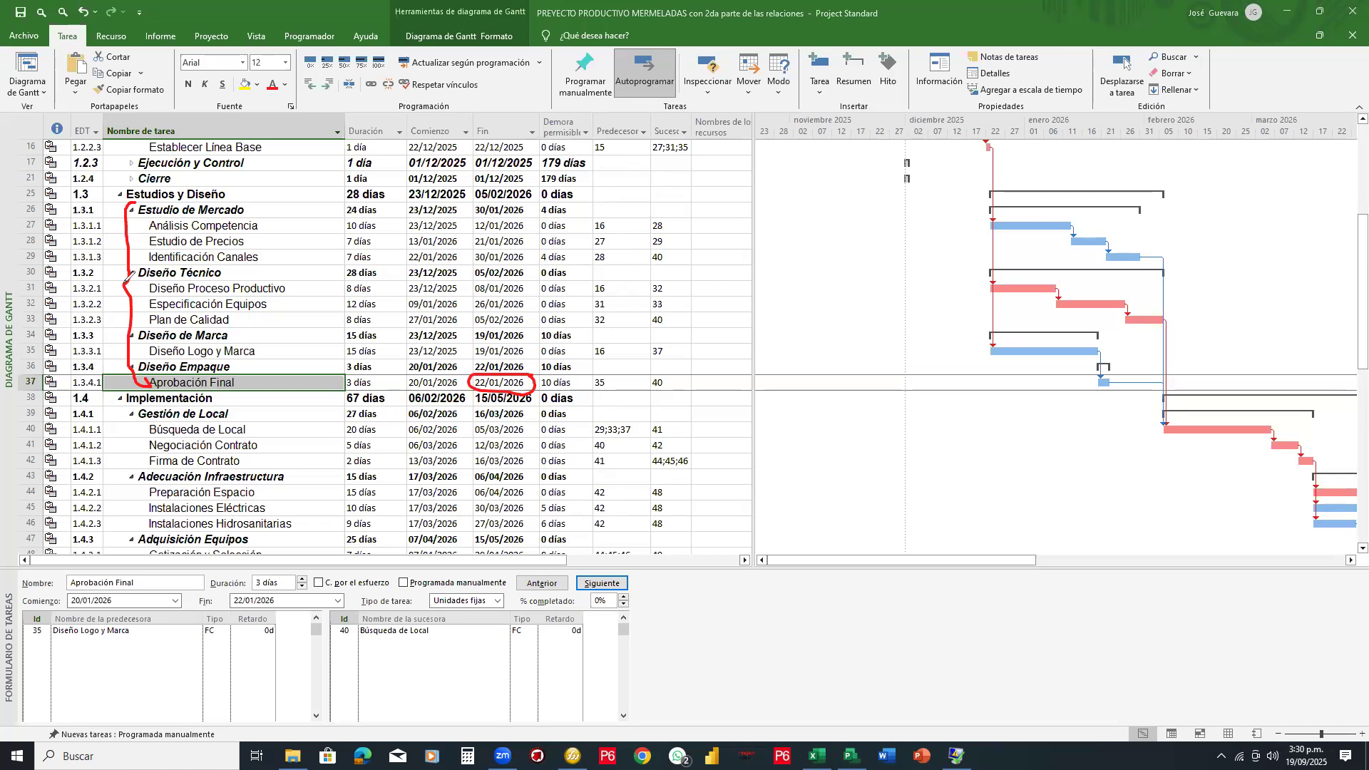
pyautogui.moveTo(127, 286); pyautogui.dragTo(105, 197)
# Step: Collapse the Estudio de Mercado, Diseño Técnico and Diseño de Marca groups and select the Aprobación Final task under Diseño Empaque
pyautogui.click(131, 209)
pyautogui.click(131, 225)
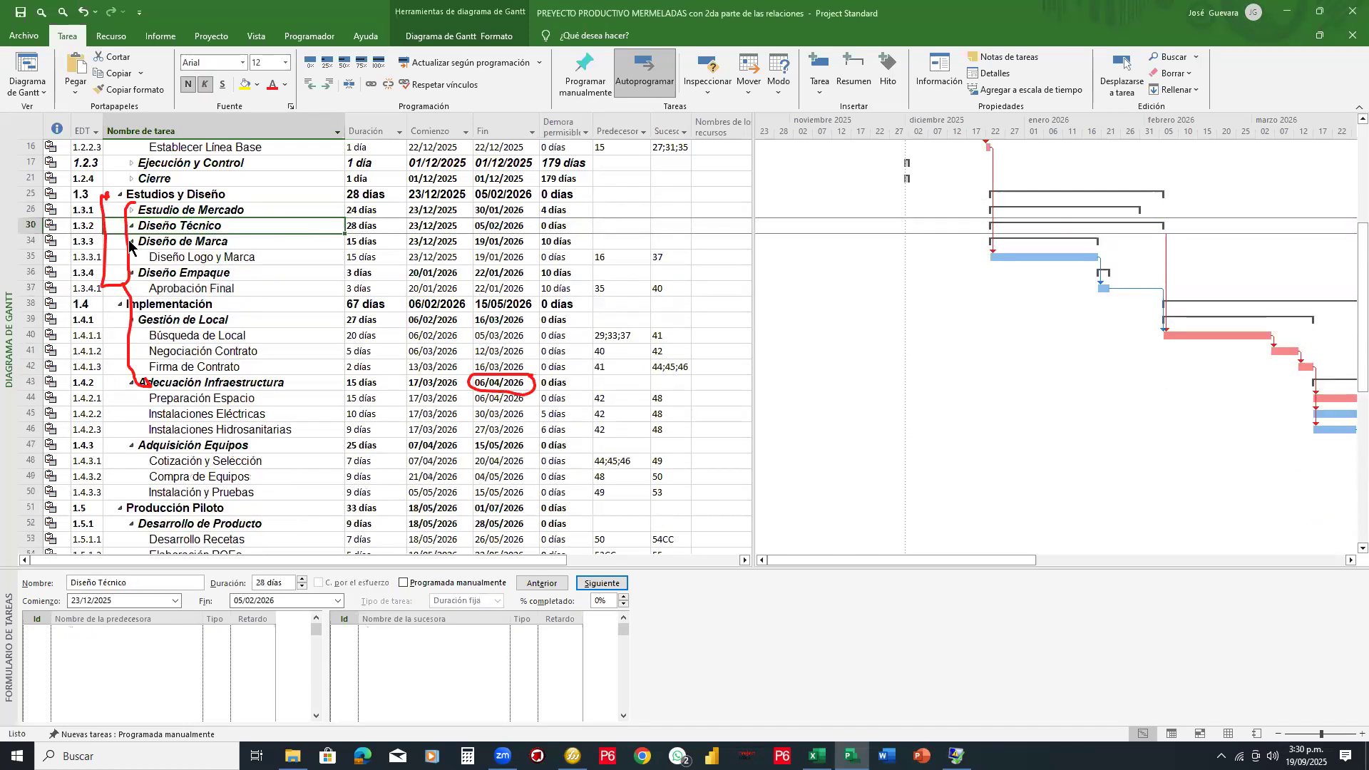
pyautogui.click(132, 241)
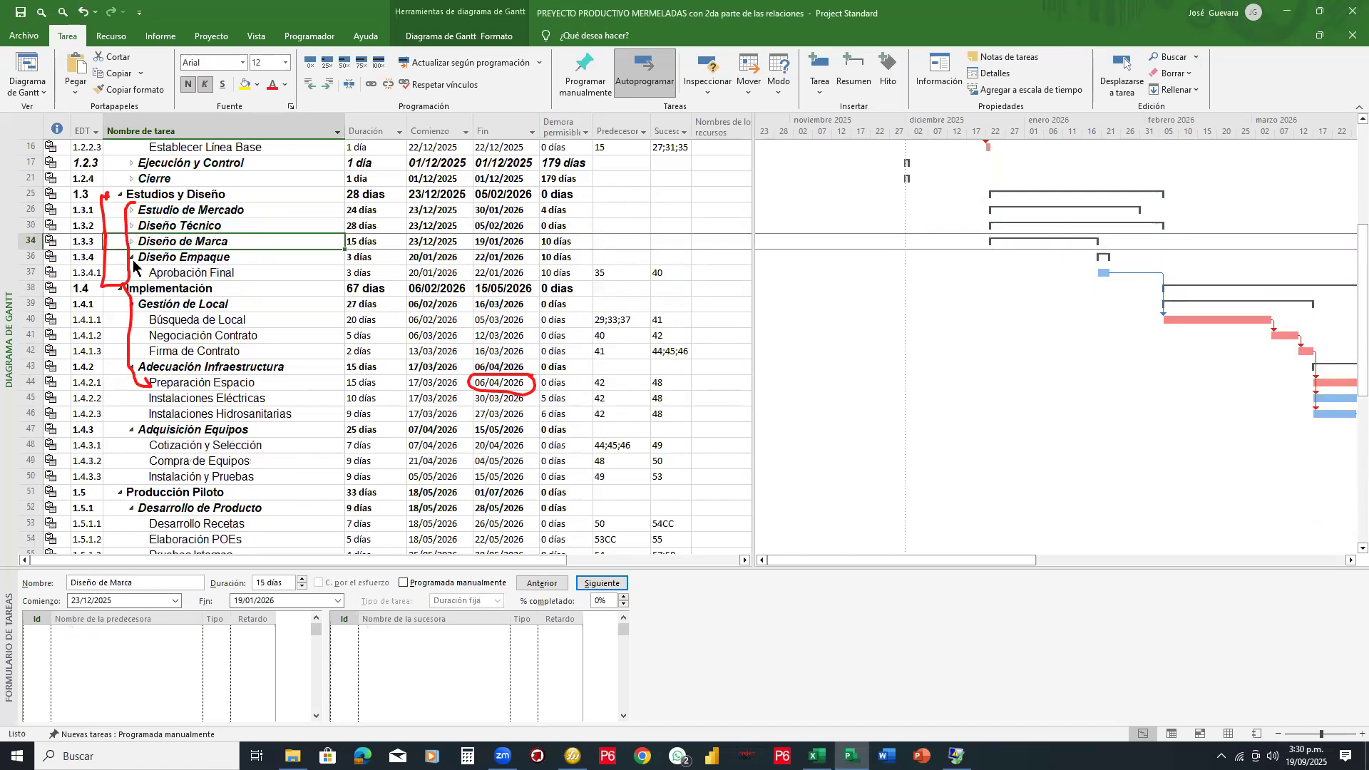
pyautogui.click(132, 258)
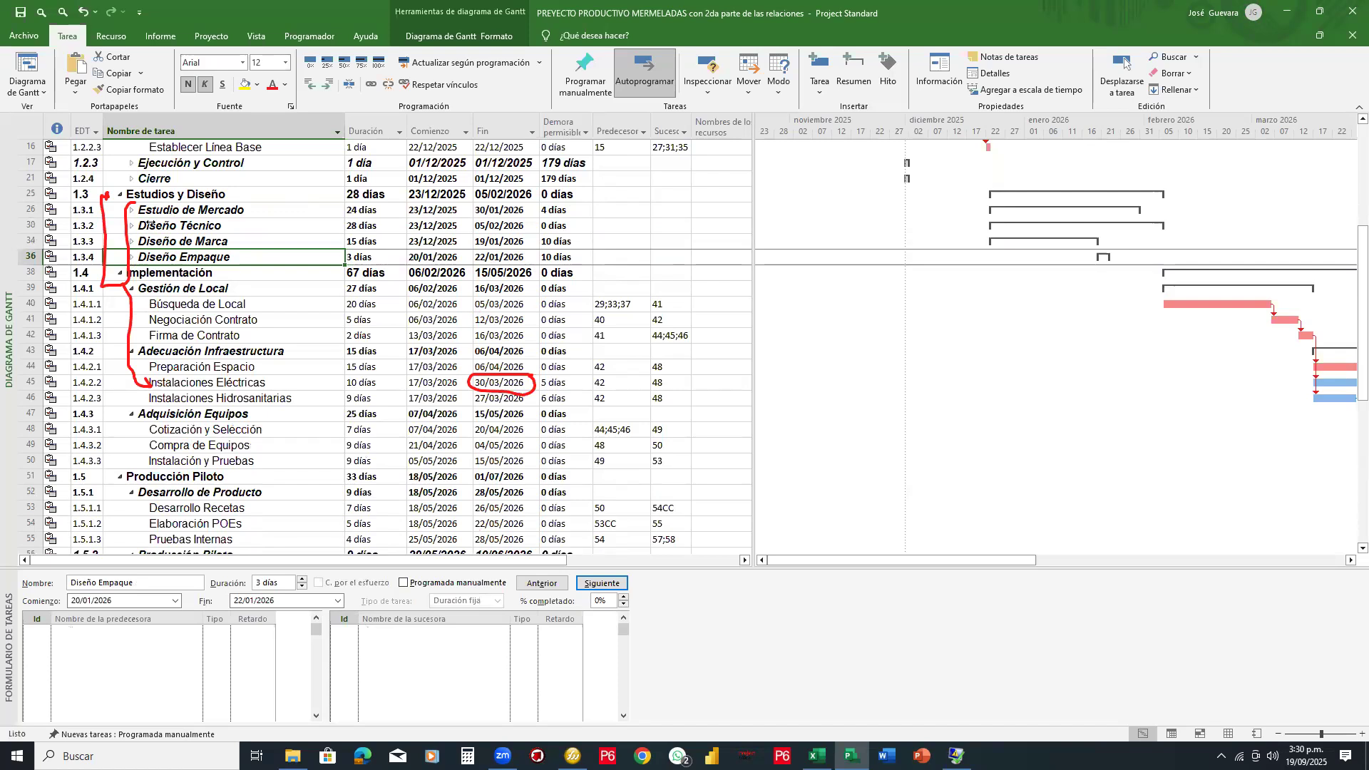
pyautogui.click(132, 259)
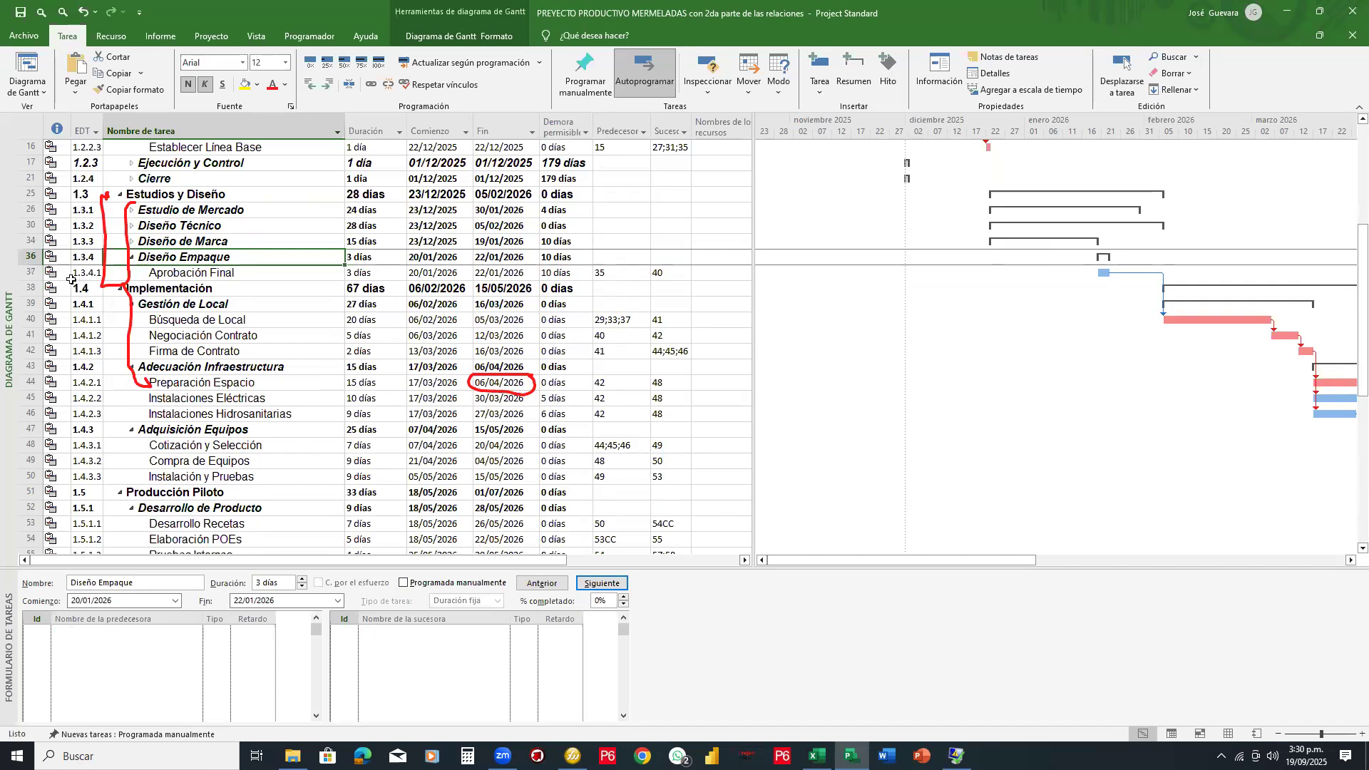
pyautogui.click(31, 271)
pyautogui.scroll(6, 413, 319)
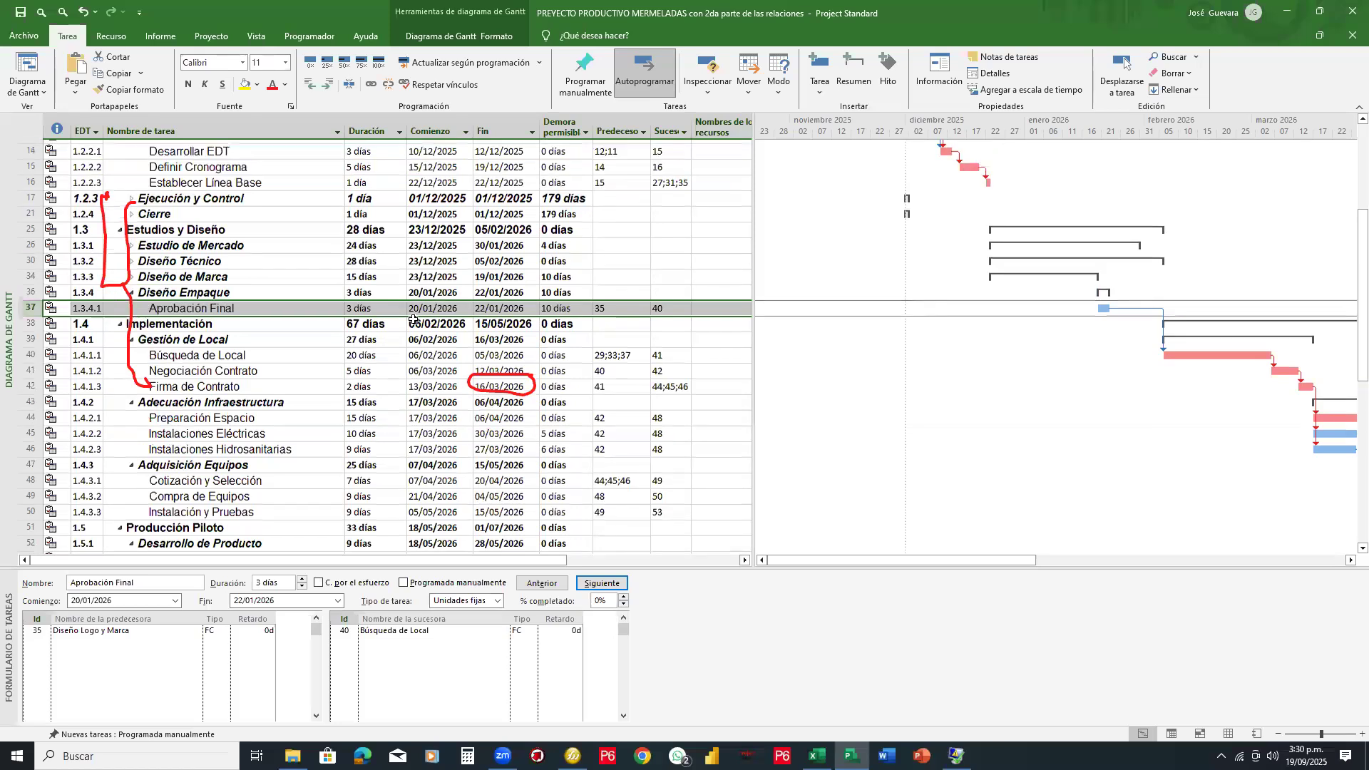
pyautogui.click(171, 237)
pyautogui.moveTo(151, 253)
pyautogui.mouseDown()
pyautogui.moveTo(88, 260)
pyautogui.moveTo(129, 309)
pyautogui.mouseUp()
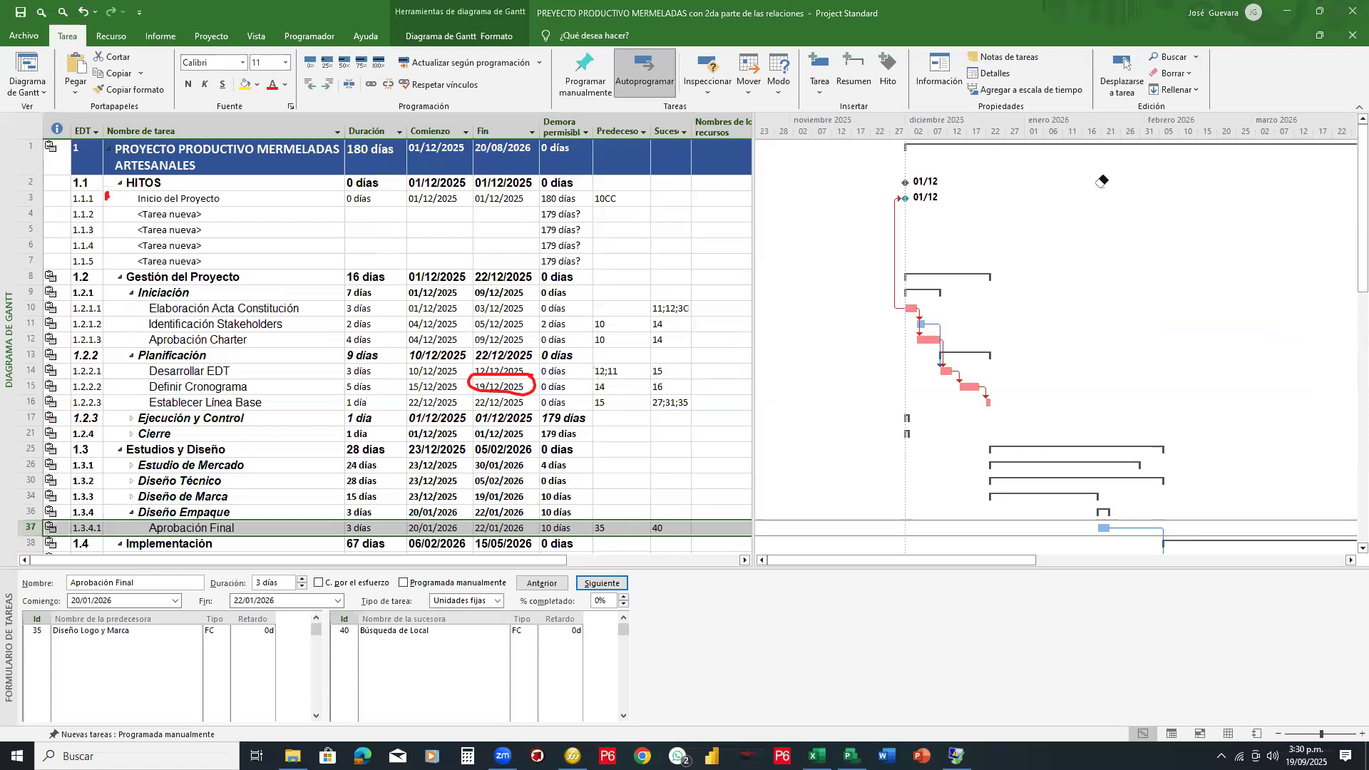
# Step: Name the second milestone under HITOS, row 4, Estudios y Diseño
pyautogui.click(201, 214)
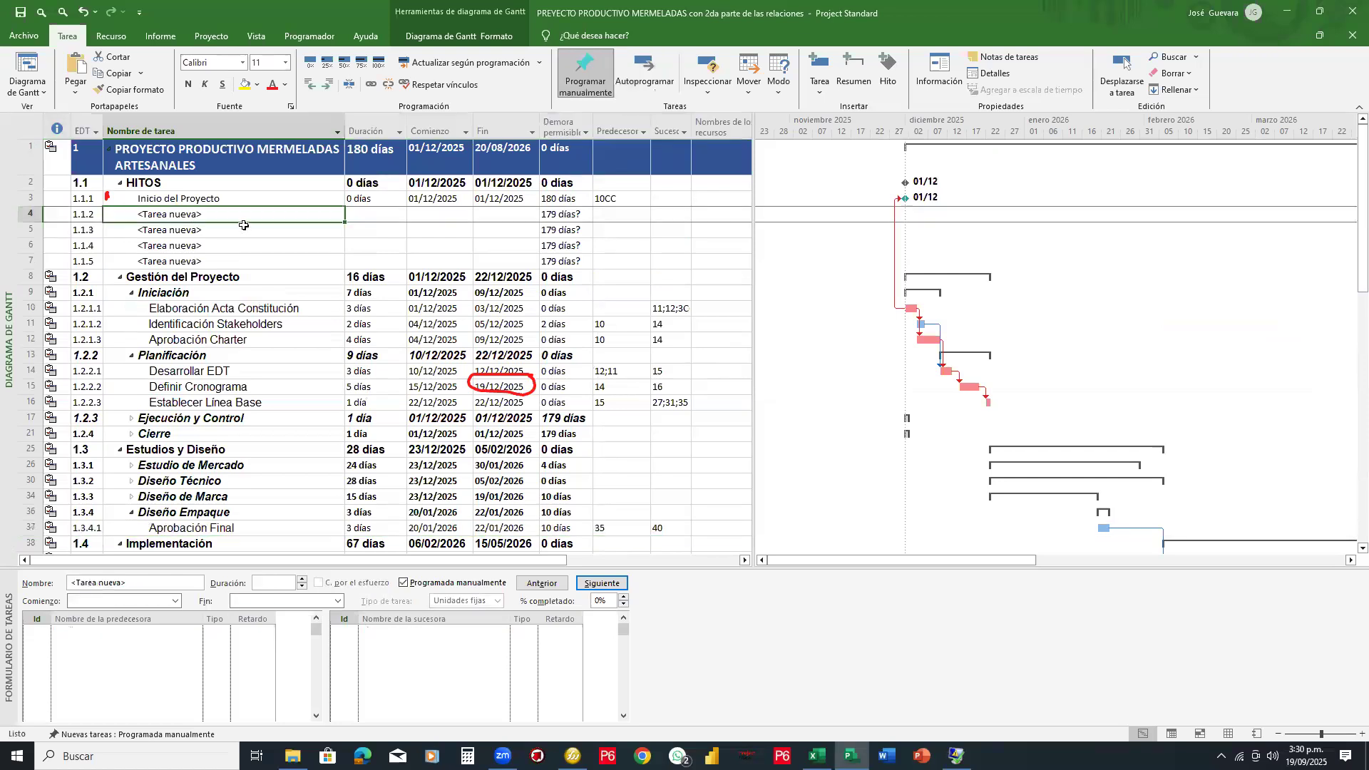
pyautogui.write('Estudios')
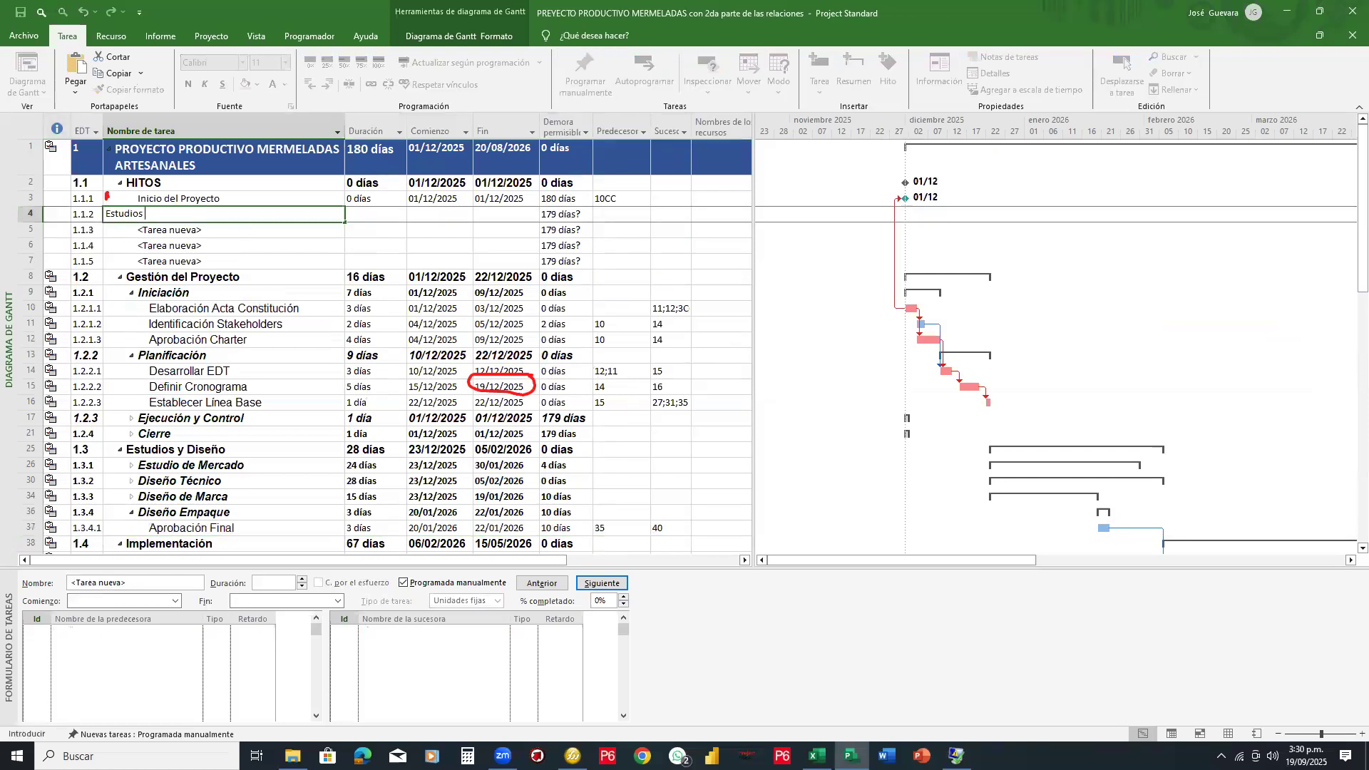
pyautogui.write(' y iseñor')
pyautogui.press('BackSpace')
pyautogui.press('BackSpace')
pyautogui.press('BackSpace')
pyautogui.write('seño')
pyautogui.click(243, 226)
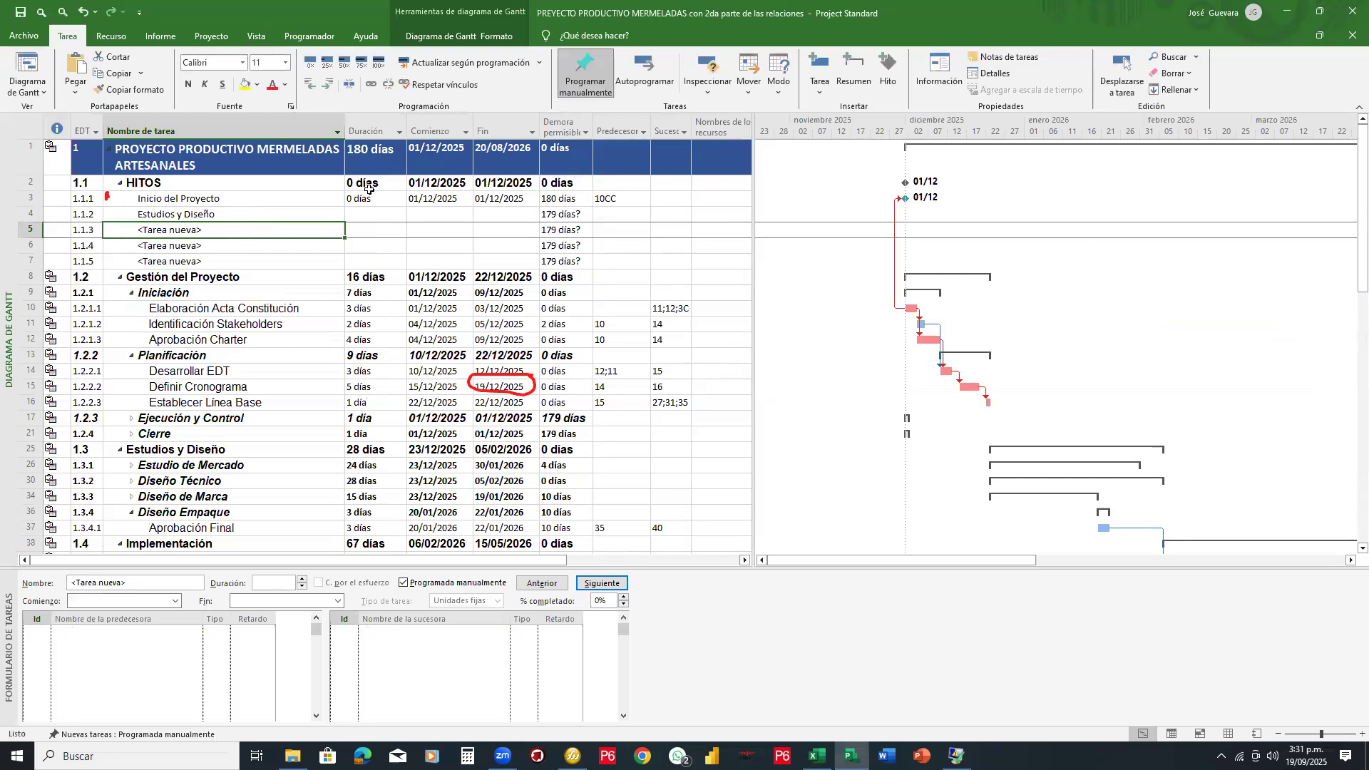
pyautogui.click(68, 207)
pyautogui.moveTo(67, 206)
pyautogui.mouseDown()
pyautogui.moveTo(297, 230)
pyautogui.moveTo(761, 229)
pyautogui.moveTo(752, 222)
pyautogui.mouseUp()
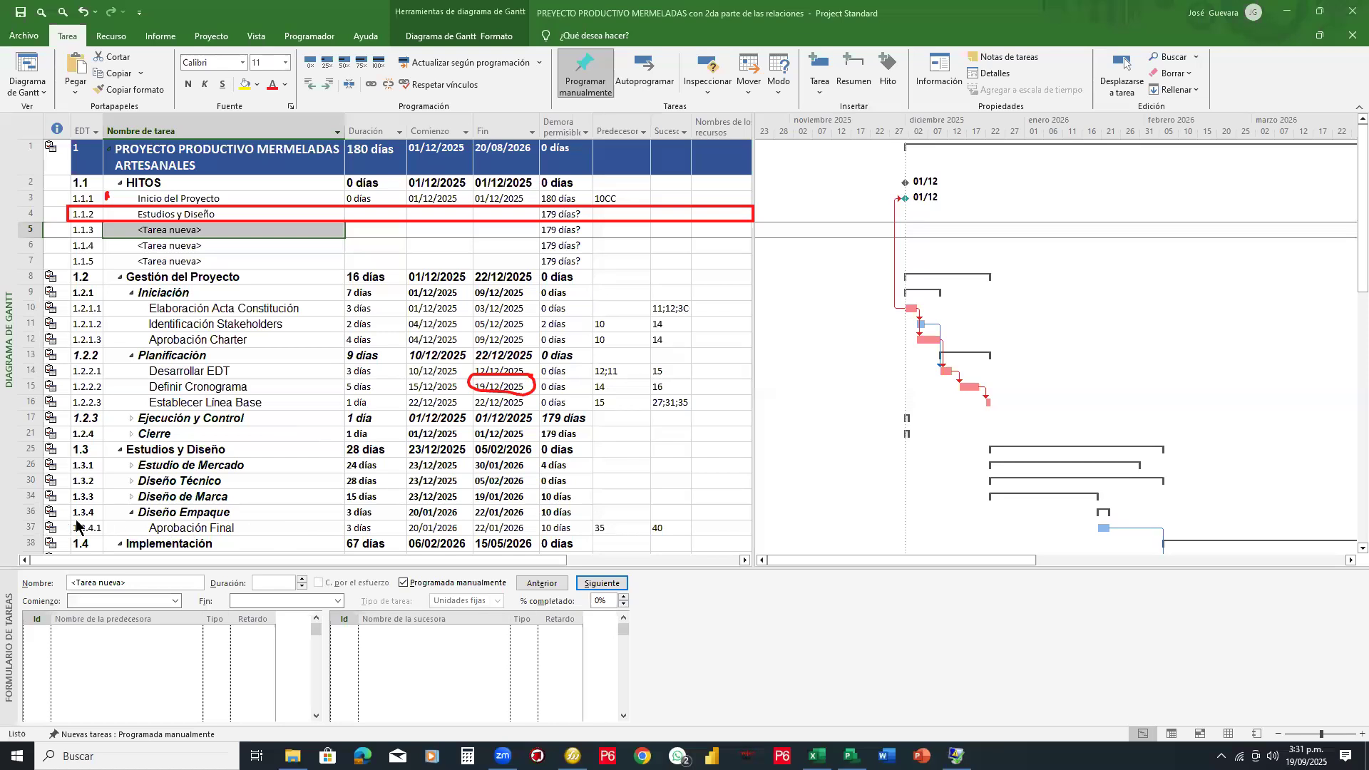
# Step: Set the Estudios y Diseño milestone's duration to 0 days and link it finish-to-finish to Aprobación Final with predecessor 37FF
pyautogui.click(388, 215)
pyautogui.write('0')
pyautogui.press('Return')
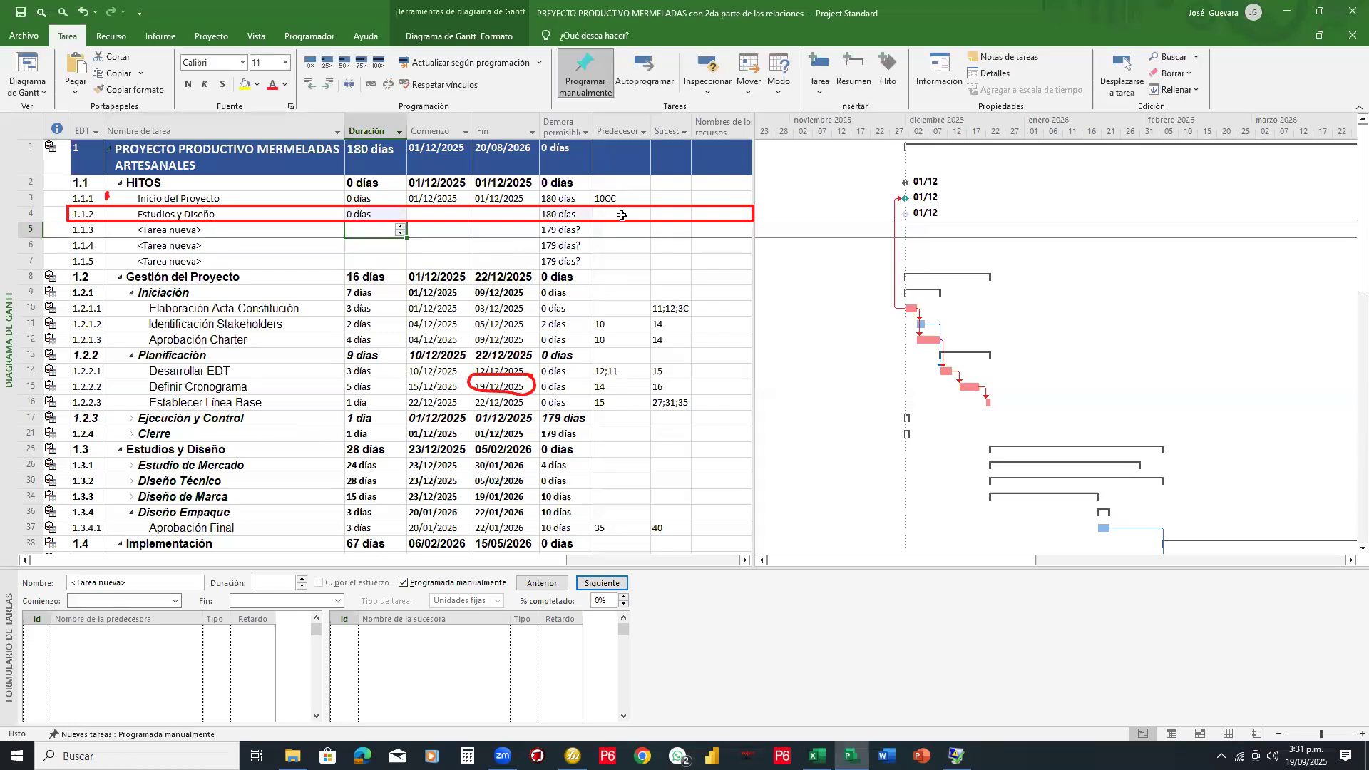
pyautogui.click(621, 215)
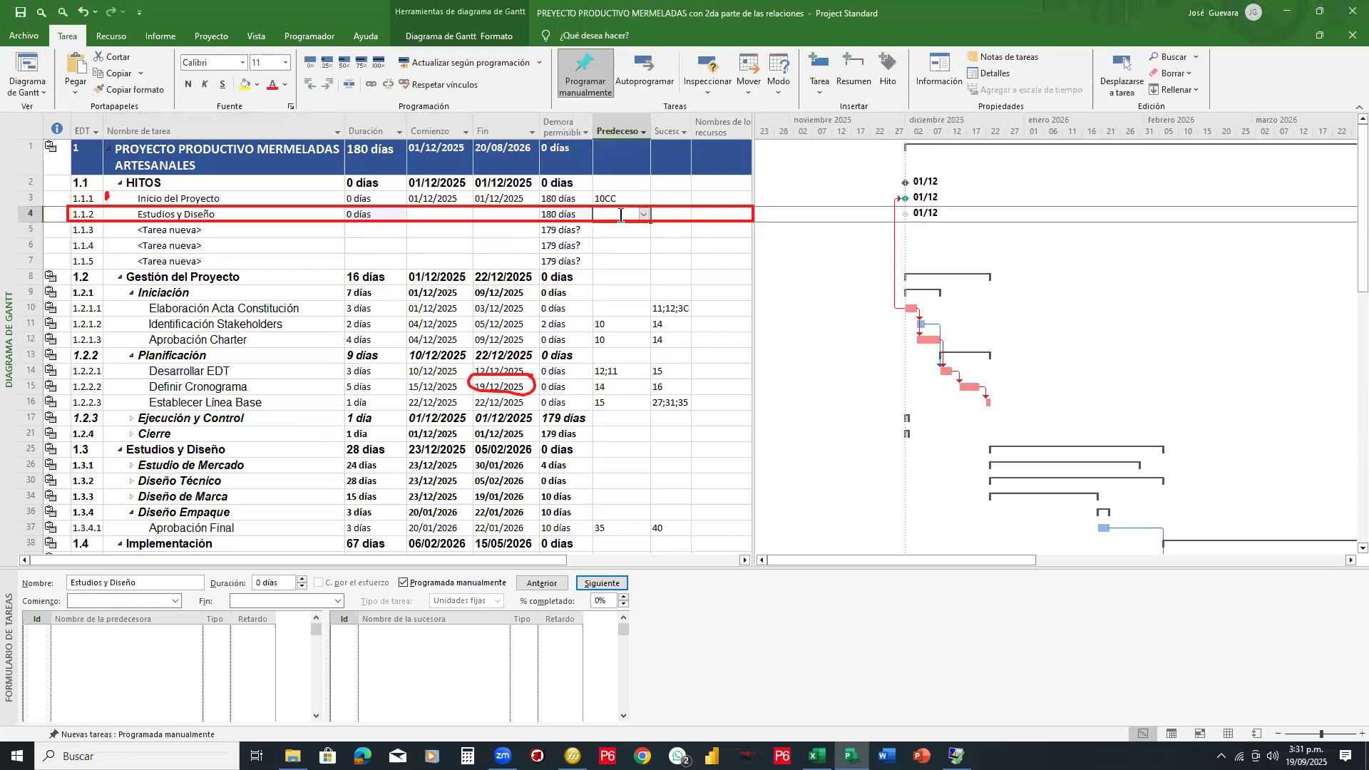
pyautogui.write('37')
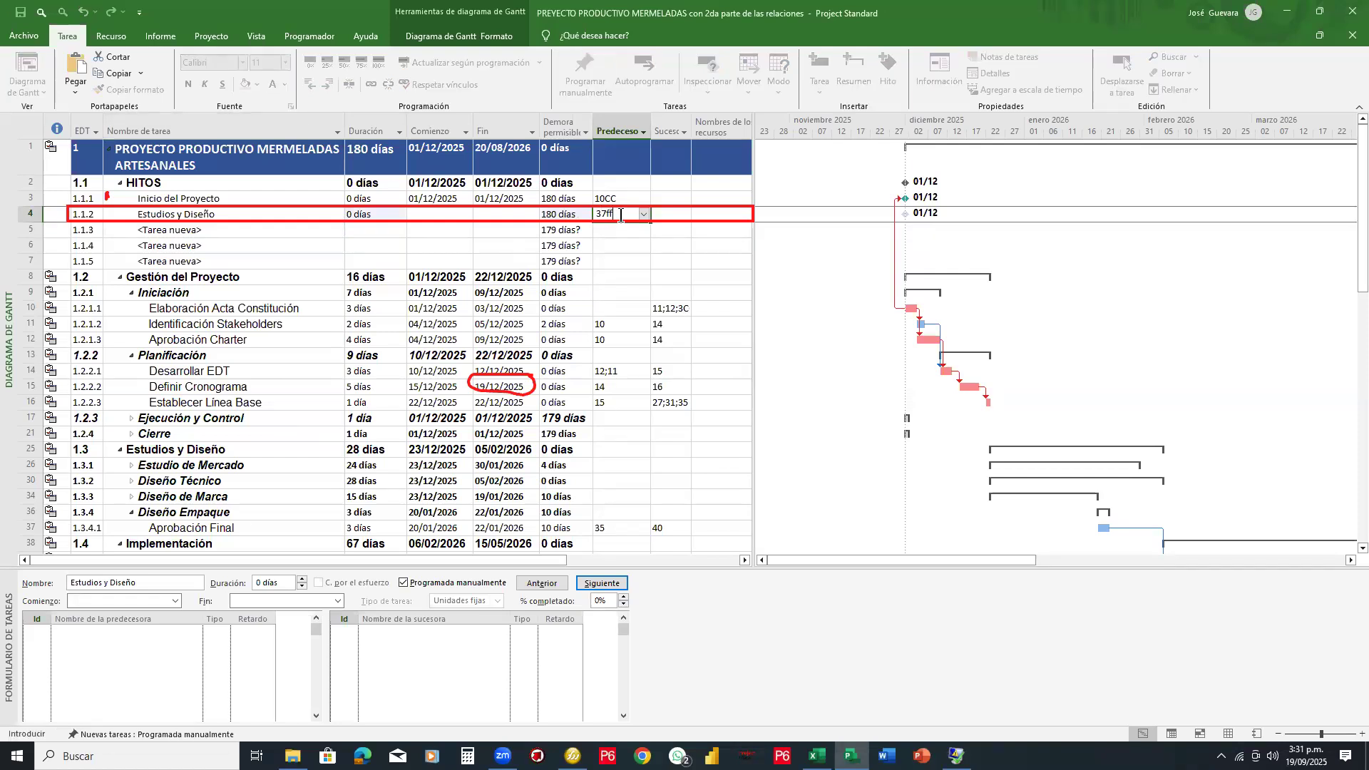
pyautogui.write('ff')
pyautogui.press('Return')
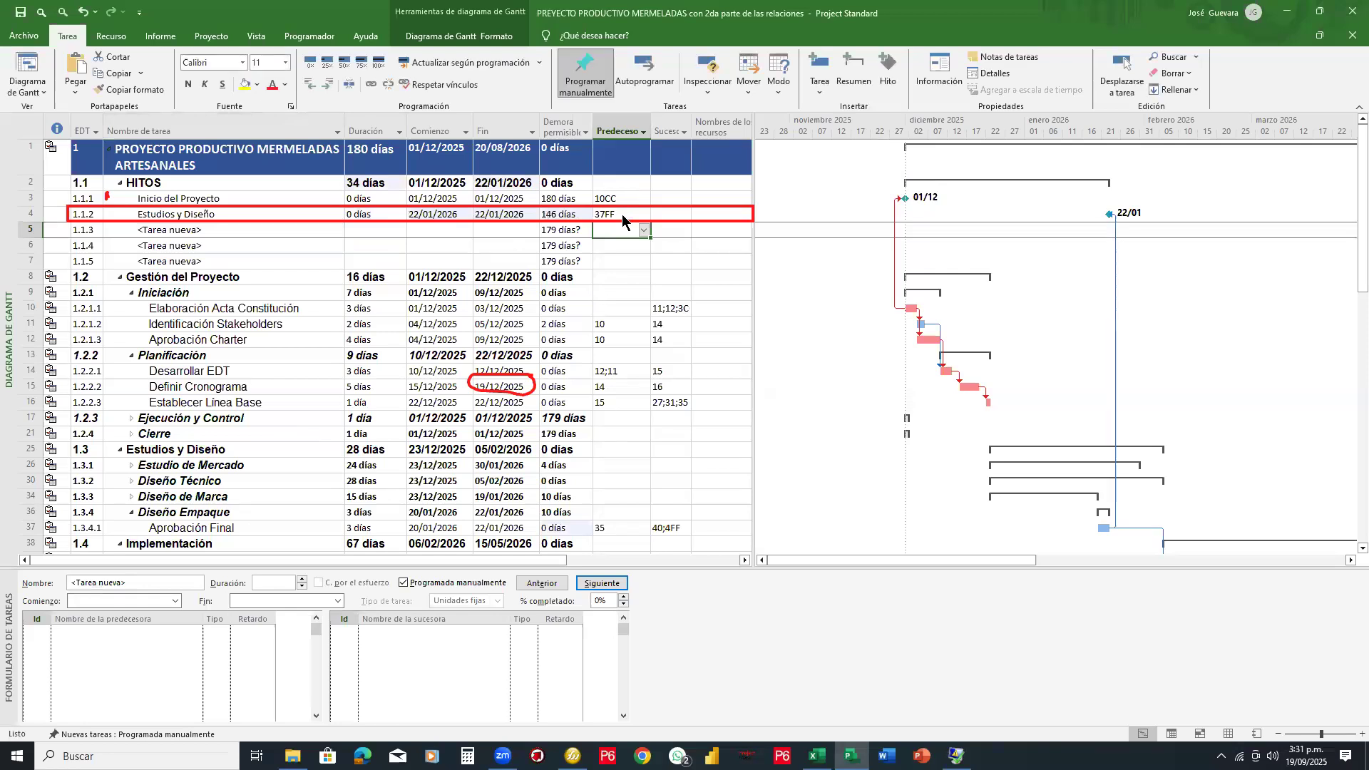
pyautogui.hotkey('ctrl', 'z')
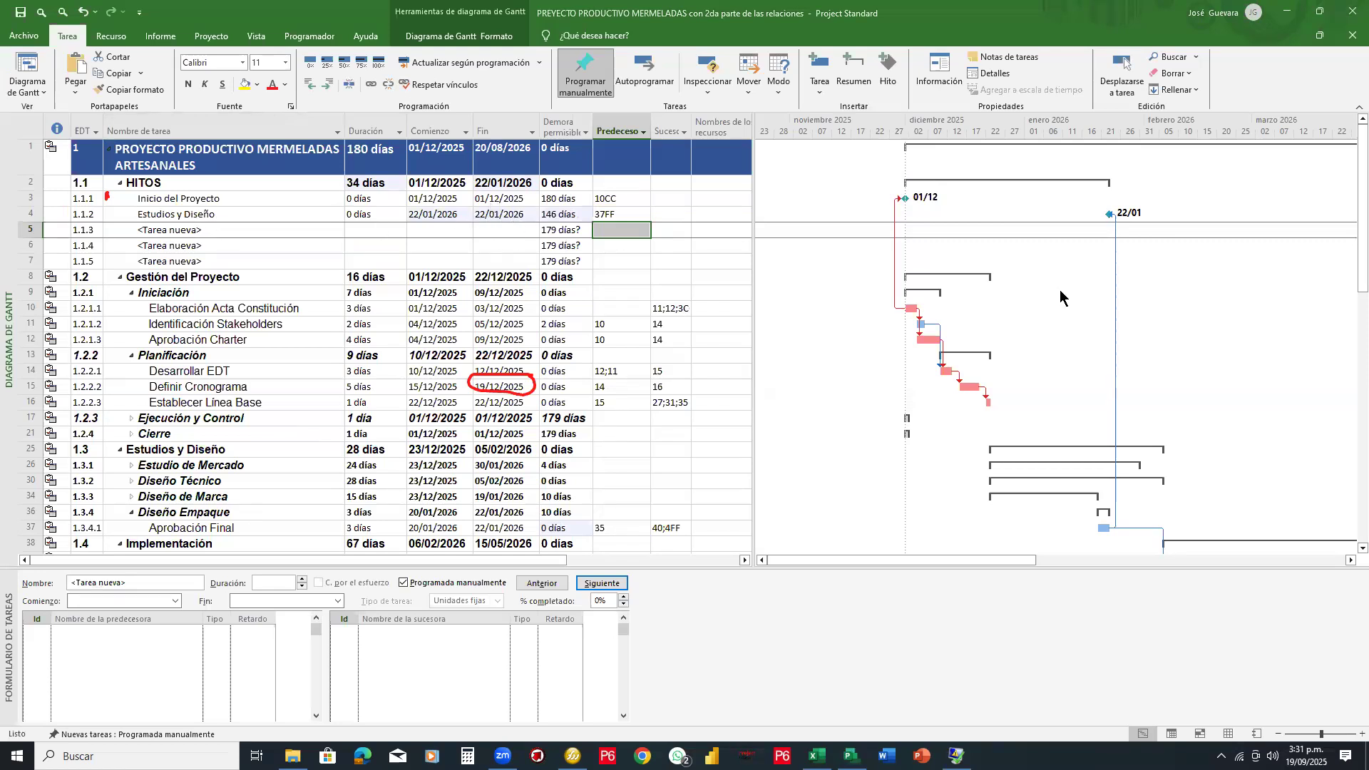
pyautogui.hotkey('ctrl', 'z')
pyautogui.moveTo(796, 314)
pyautogui.mouseDown()
pyautogui.moveTo(808, 344)
pyautogui.moveTo(850, 305)
pyautogui.moveTo(840, 332)
pyautogui.moveTo(875, 321)
pyautogui.moveTo(856, 314)
pyautogui.moveTo(898, 266)
pyautogui.moveTo(891, 286)
pyautogui.moveTo(915, 269)
pyautogui.moveTo(906, 255)
pyautogui.moveTo(891, 310)
pyautogui.moveTo(907, 313)
pyautogui.mouseUp()
pyautogui.click(815, 309)
pyautogui.moveTo(907, 303)
pyautogui.mouseDown()
pyautogui.moveTo(897, 315)
pyautogui.moveTo(934, 278)
pyautogui.mouseUp()
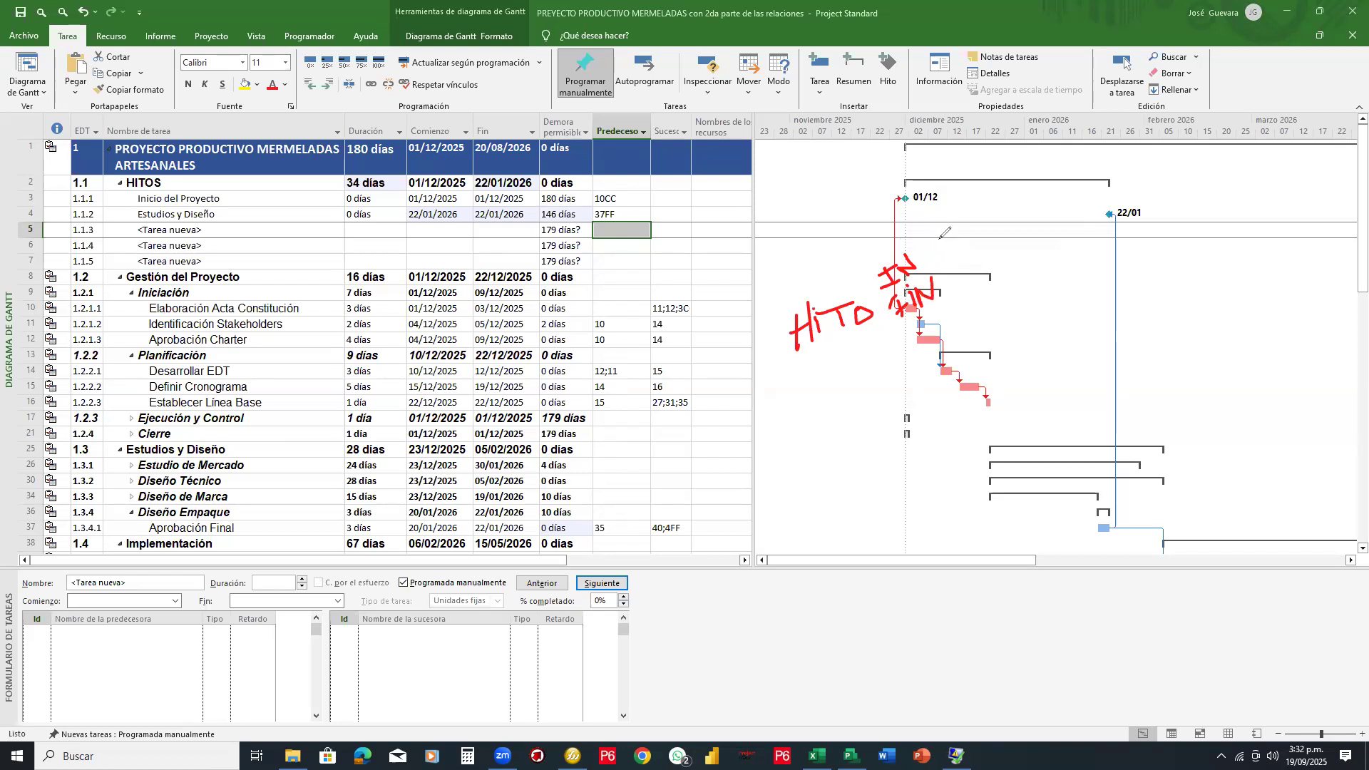
pyautogui.moveTo(954, 229)
pyautogui.mouseDown()
pyautogui.moveTo(937, 240)
pyautogui.moveTo(962, 245)
pyautogui.mouseUp()
pyautogui.click(959, 223)
pyautogui.moveTo(934, 306); pyautogui.dragTo(908, 326)
pyautogui.moveTo(966, 264)
pyautogui.mouseDown()
pyautogui.moveTo(975, 273)
pyautogui.moveTo(989, 247)
pyautogui.mouseUp()
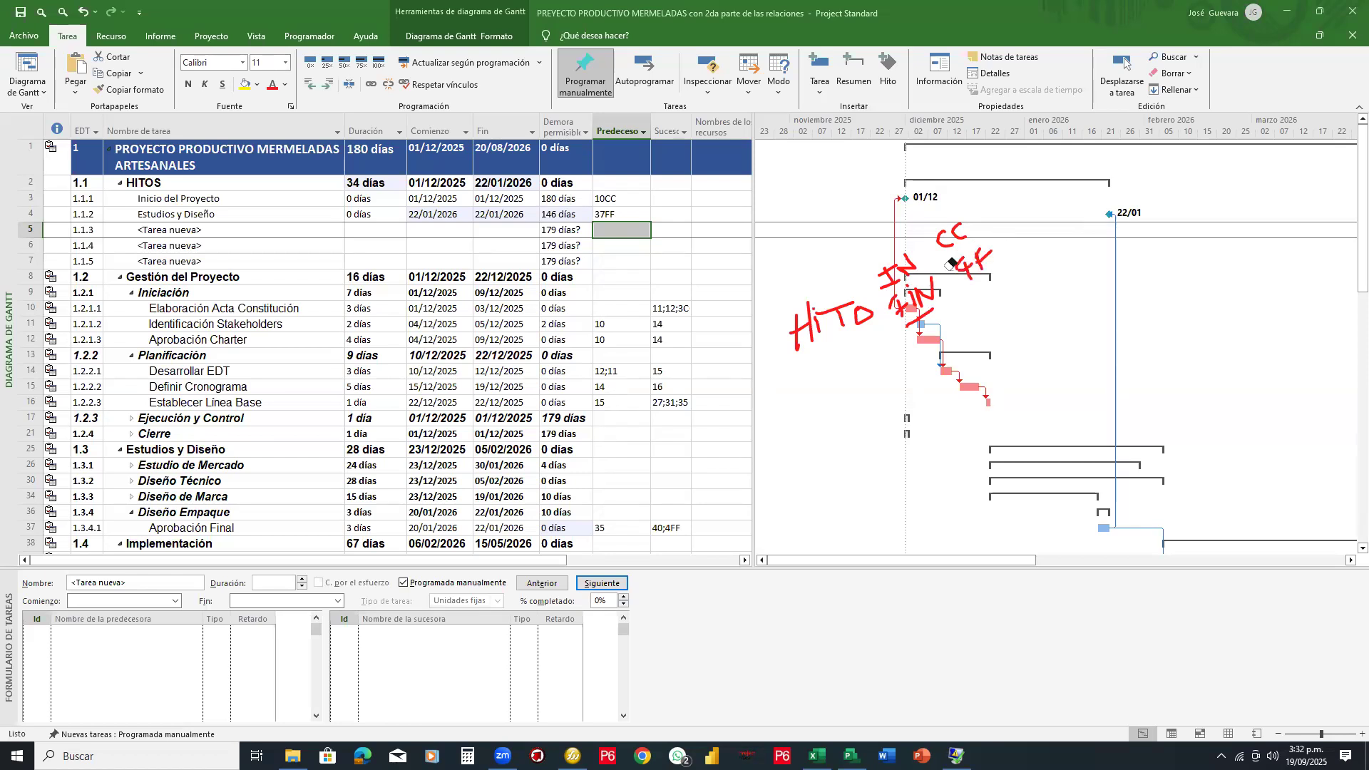
pyautogui.moveTo(965, 244)
pyautogui.mouseDown()
pyautogui.moveTo(986, 272)
pyautogui.moveTo(907, 308)
pyautogui.mouseUp()
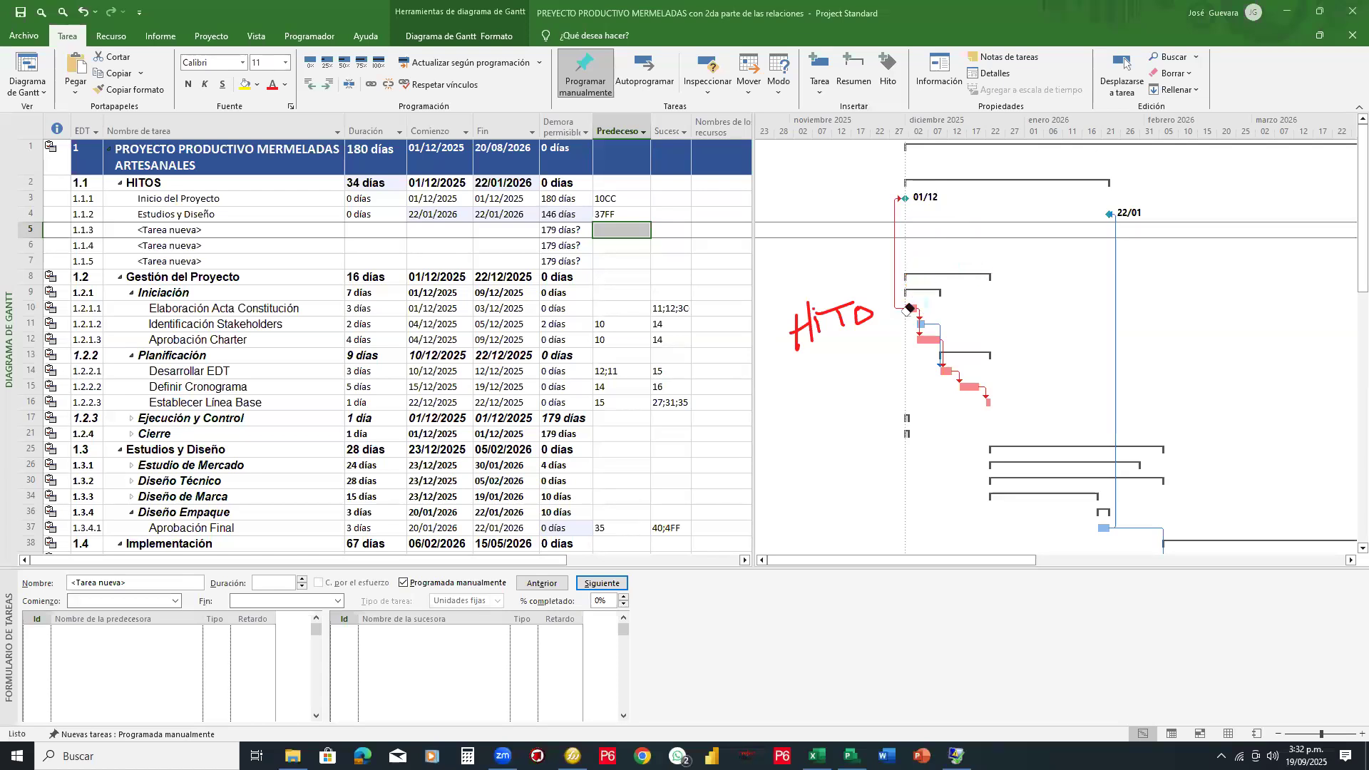
pyautogui.moveTo(833, 341); pyautogui.dragTo(799, 327)
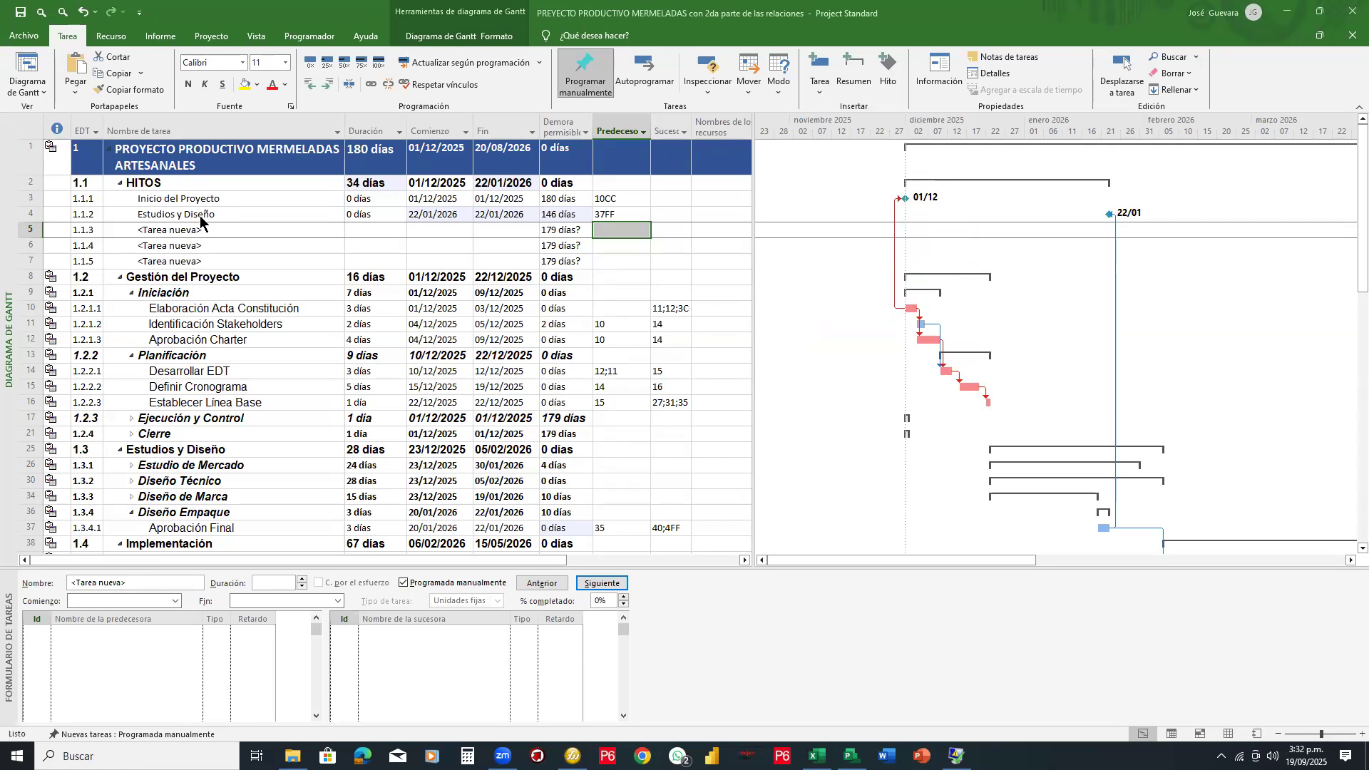
# Step: Collapse the Diseño Empaque and Producción Piloto groups and check the finish date of Instalación y Pruebas, the last task under Implementación
pyautogui.scroll(-3, 198, 334)
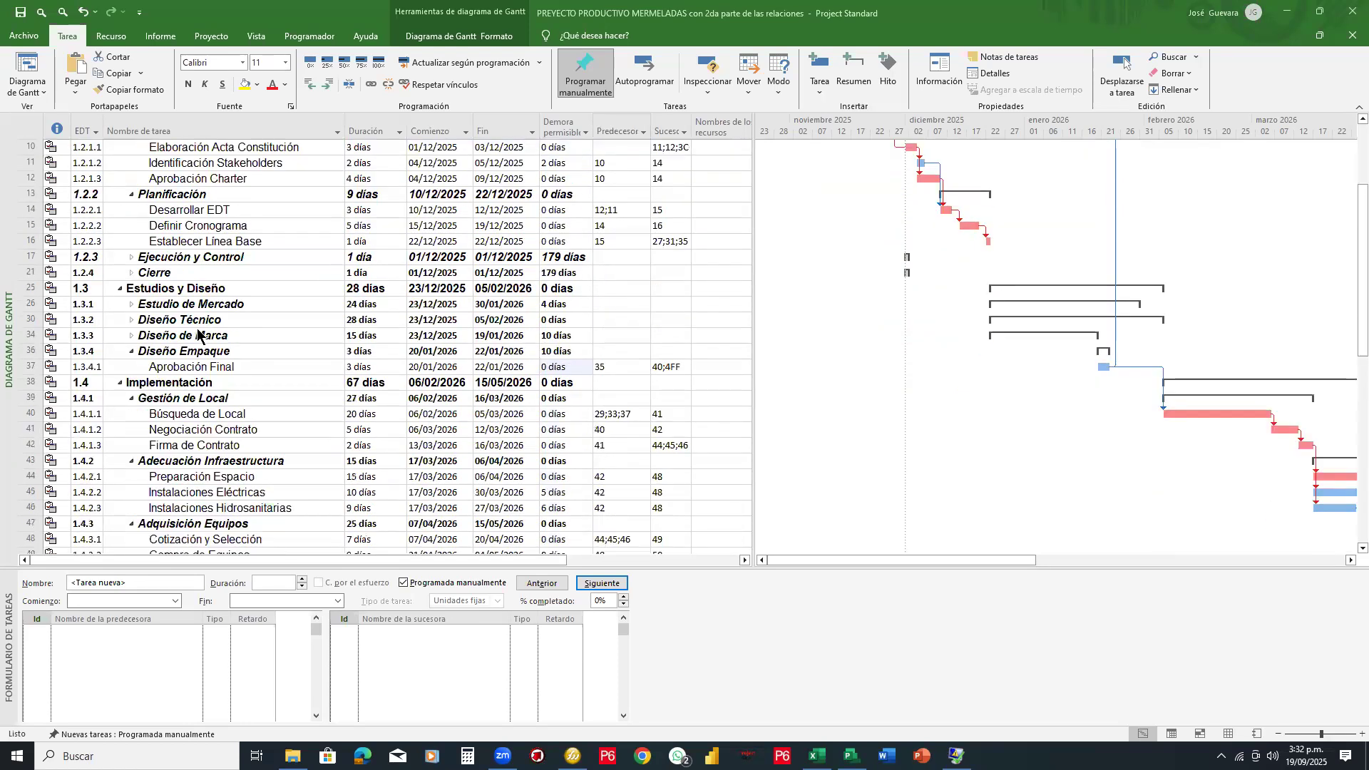
pyautogui.scroll(-2, 198, 334)
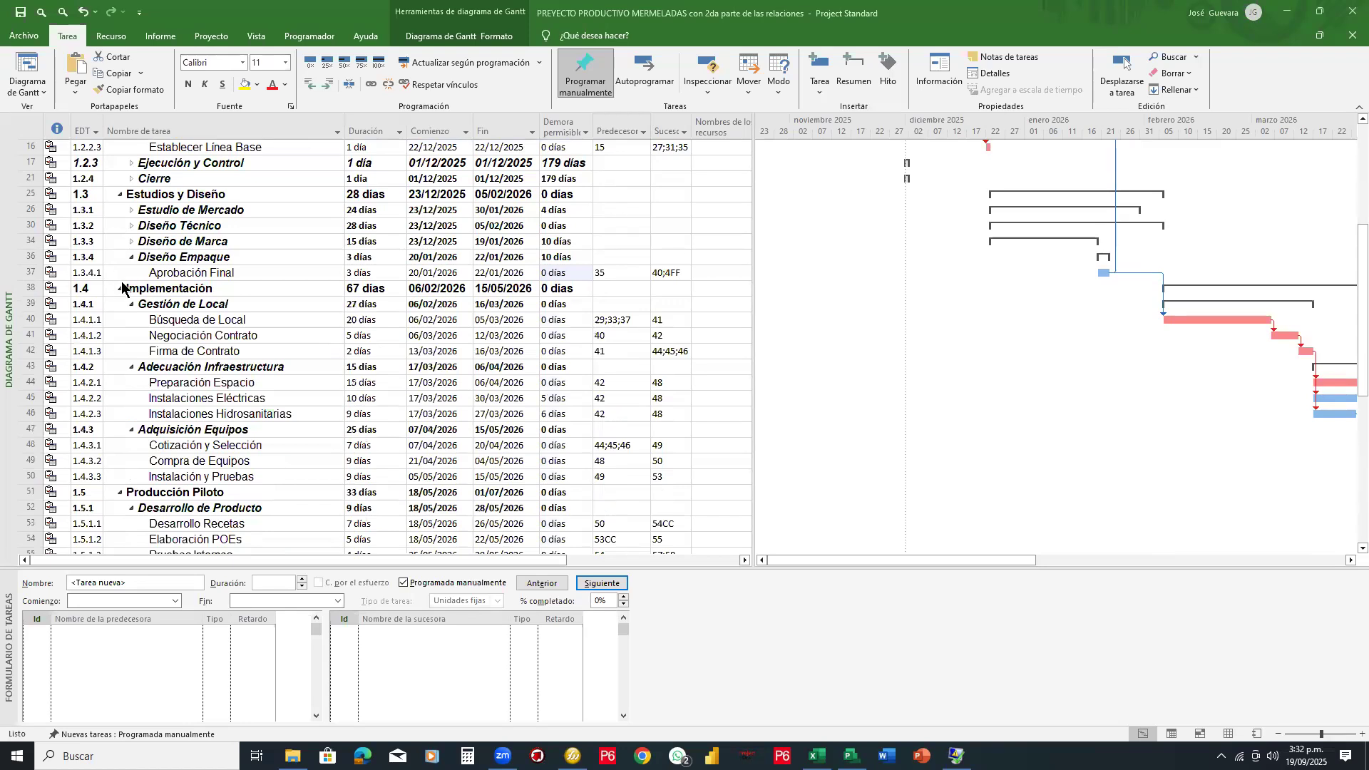
pyautogui.click(132, 257)
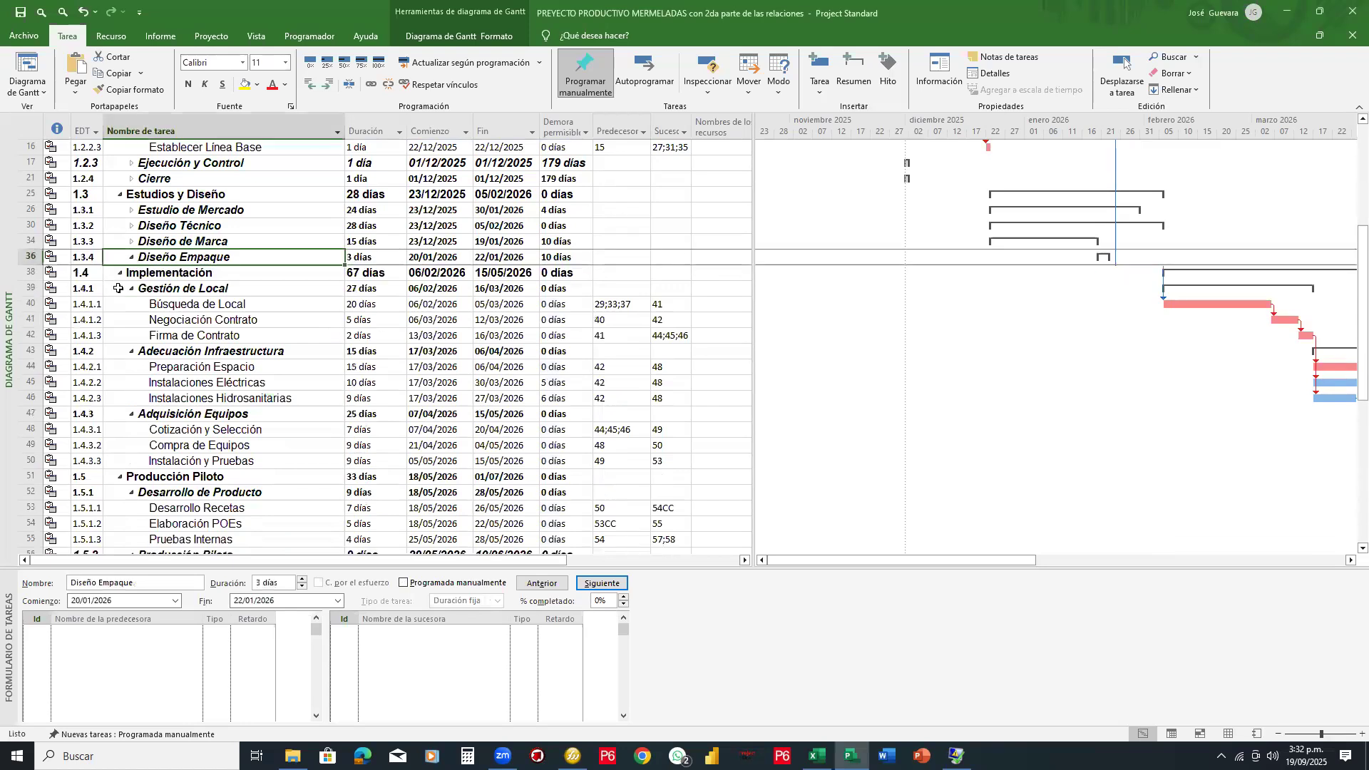
pyautogui.click(120, 276)
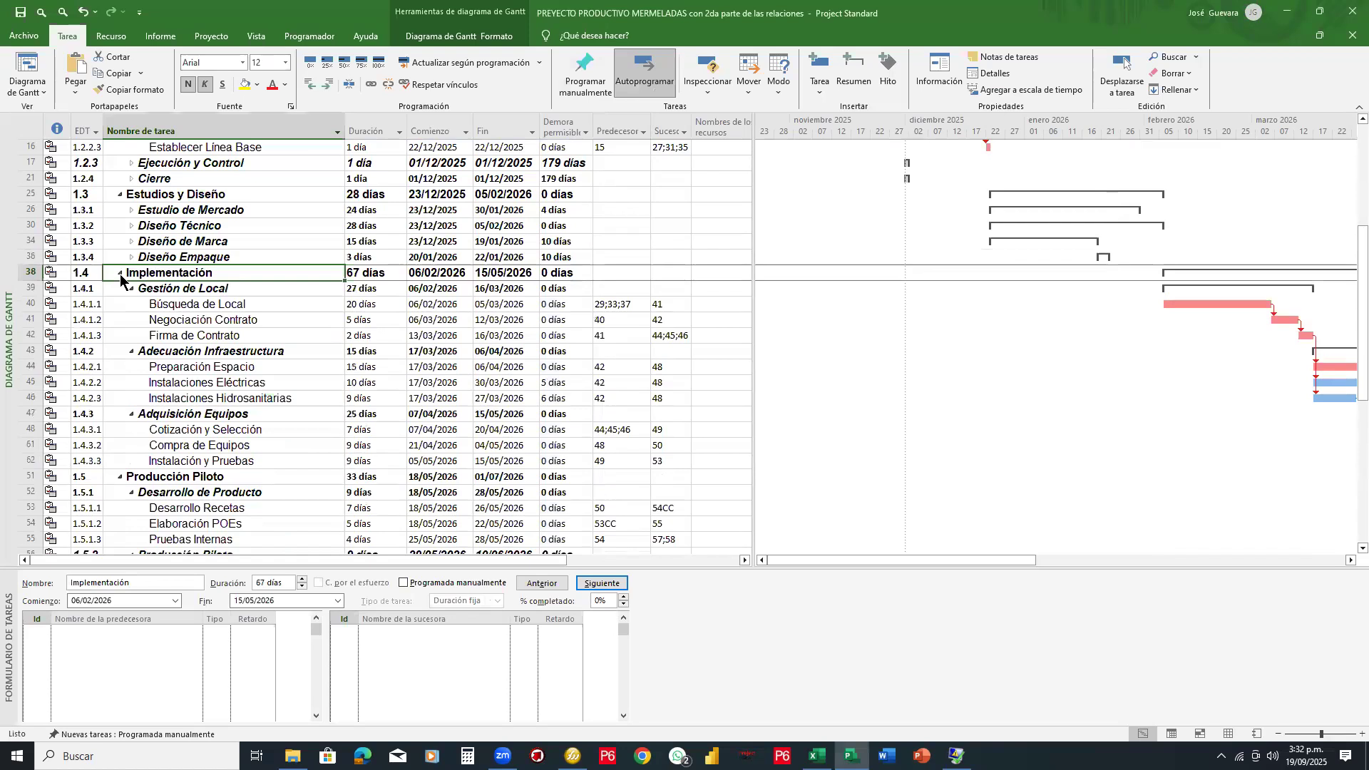
pyautogui.click(120, 275)
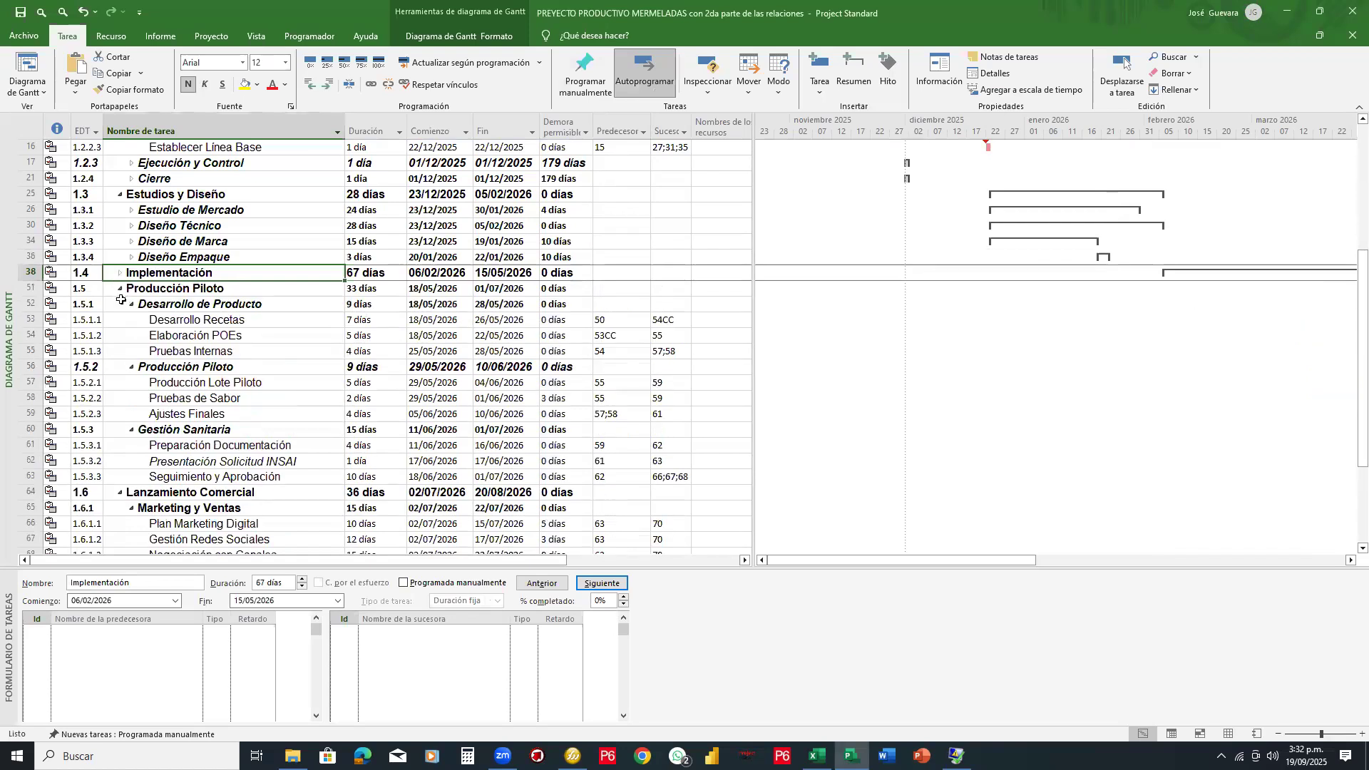
pyautogui.click(120, 290)
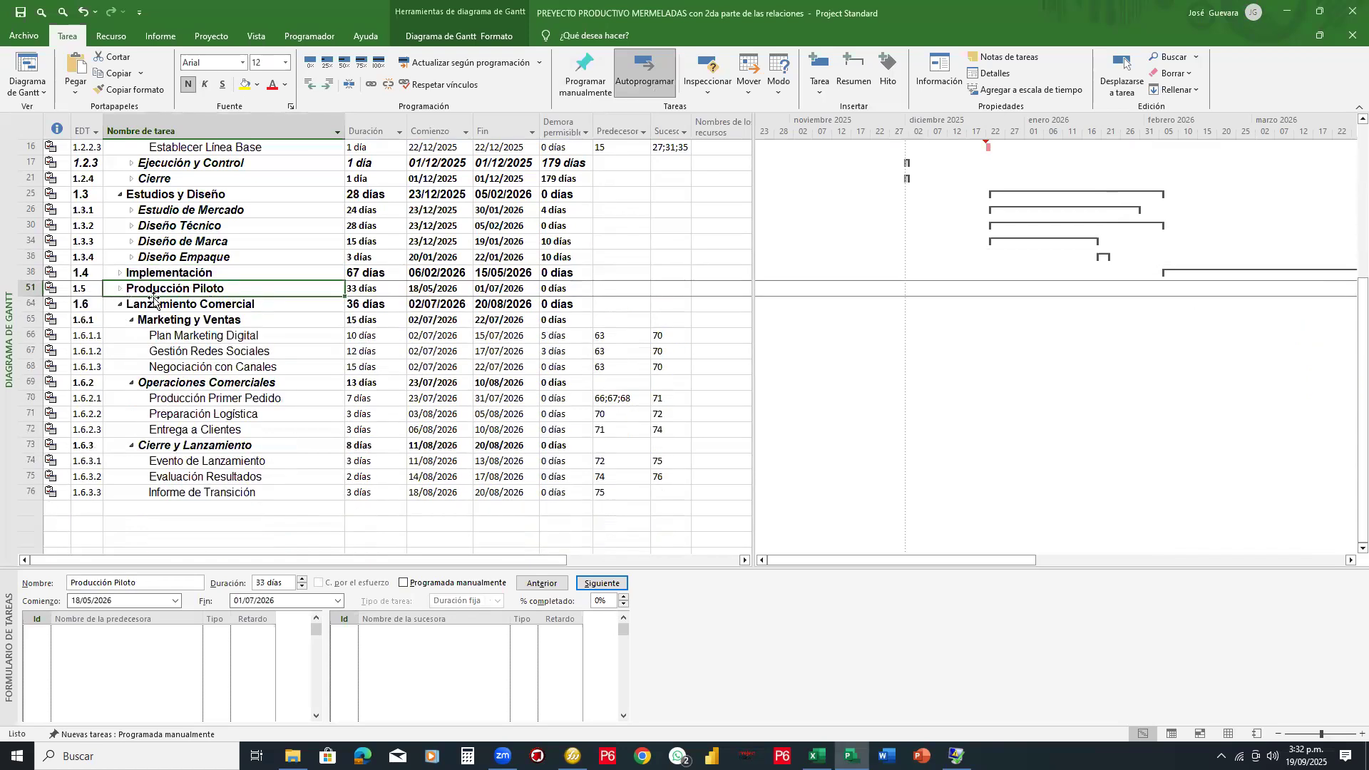
pyautogui.click(120, 272)
pyautogui.click(120, 272)
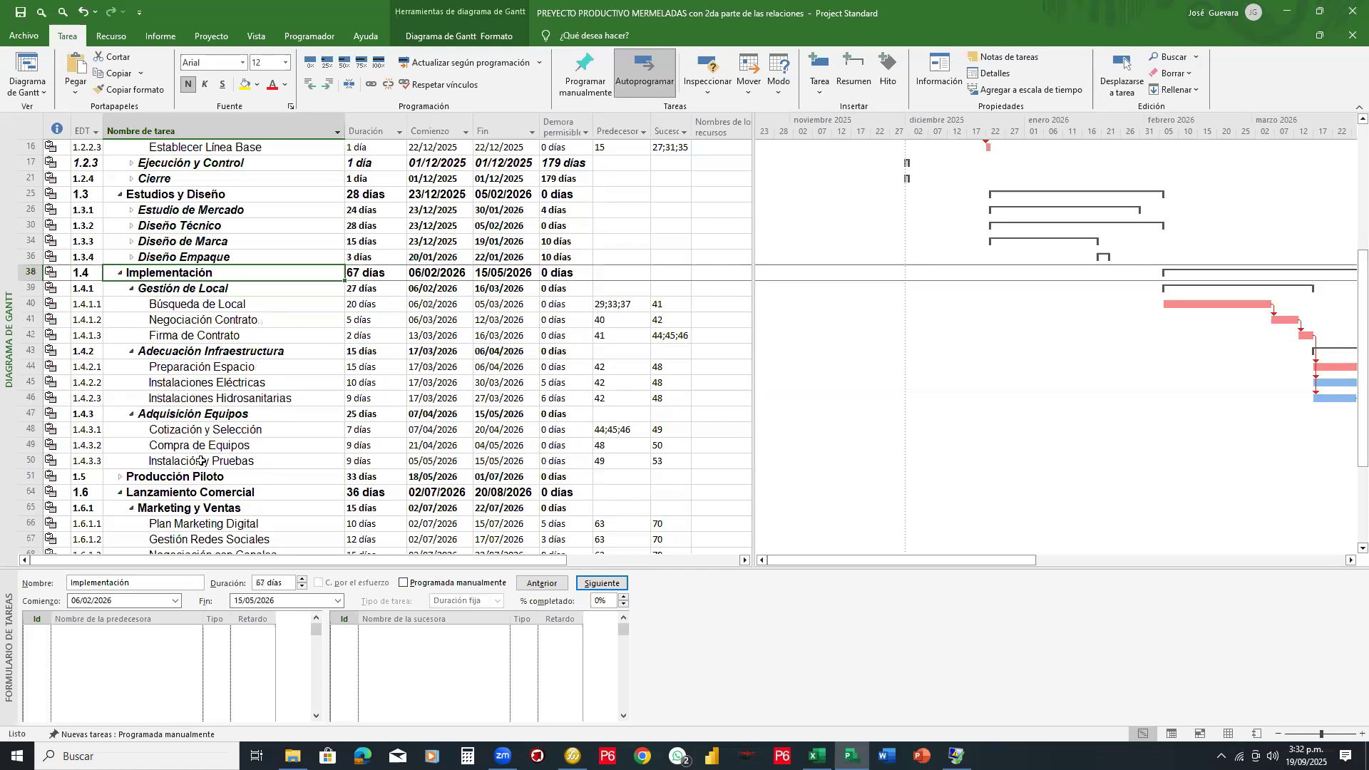
pyautogui.click(201, 460)
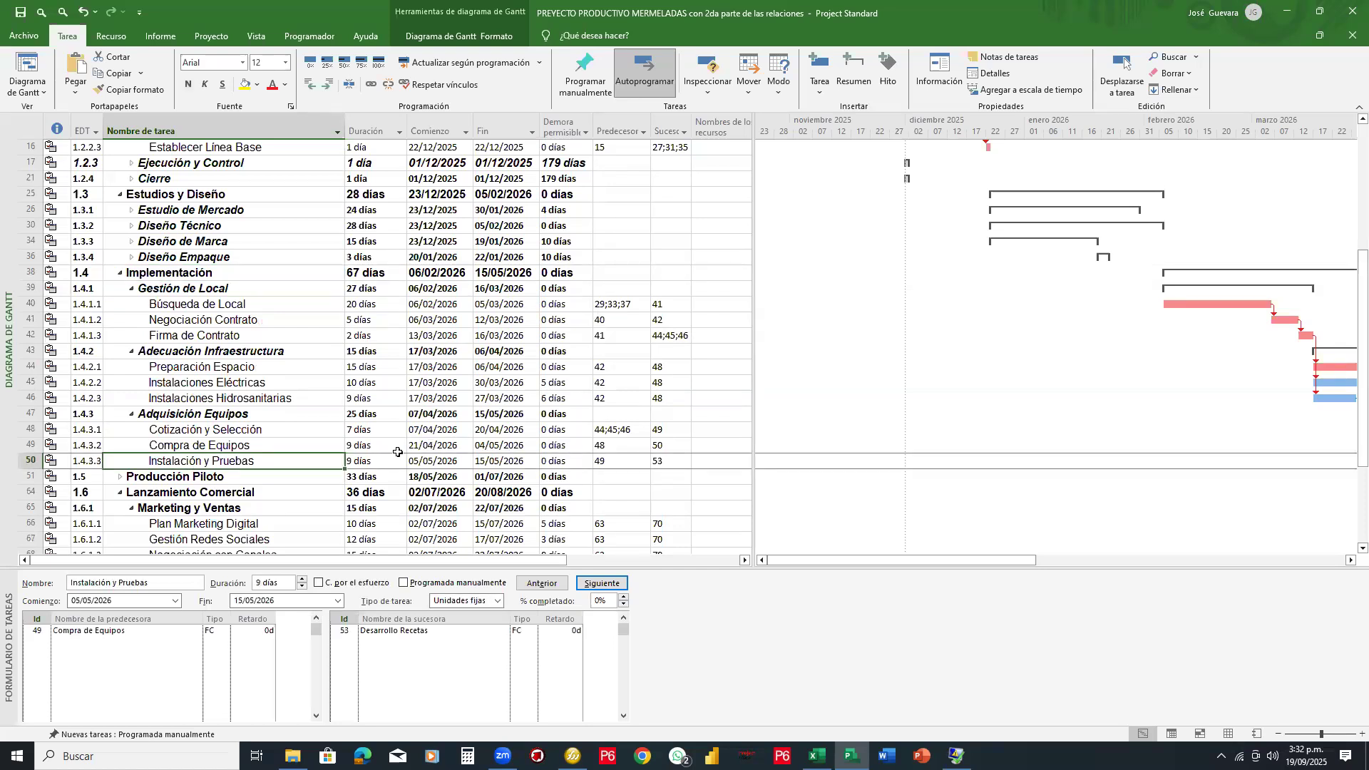
pyautogui.click(502, 462)
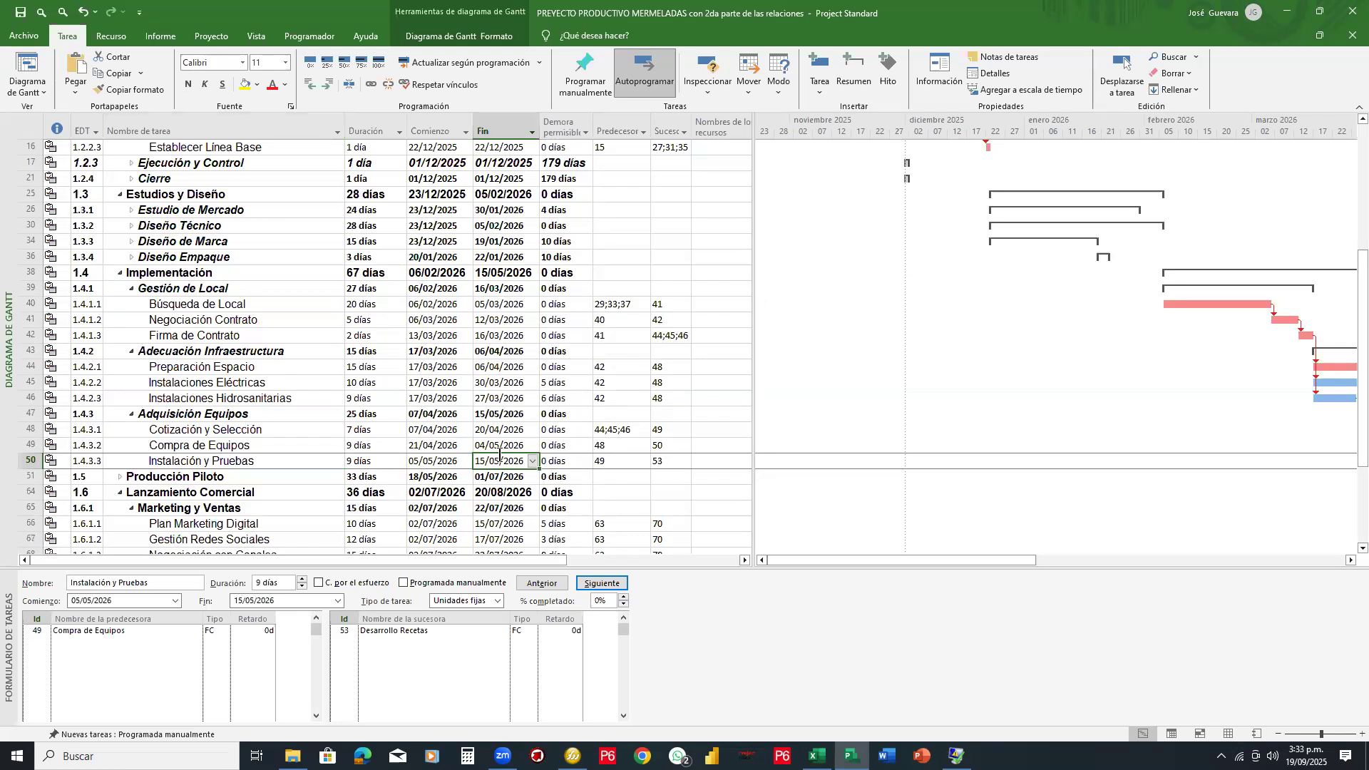
# Step: Name the third milestone under HITOS, row 5, Implementacion and set its duration to 0 days
pyautogui.scroll(6, 285, 342)
pyautogui.click(192, 232)
pyautogui.write('Im')
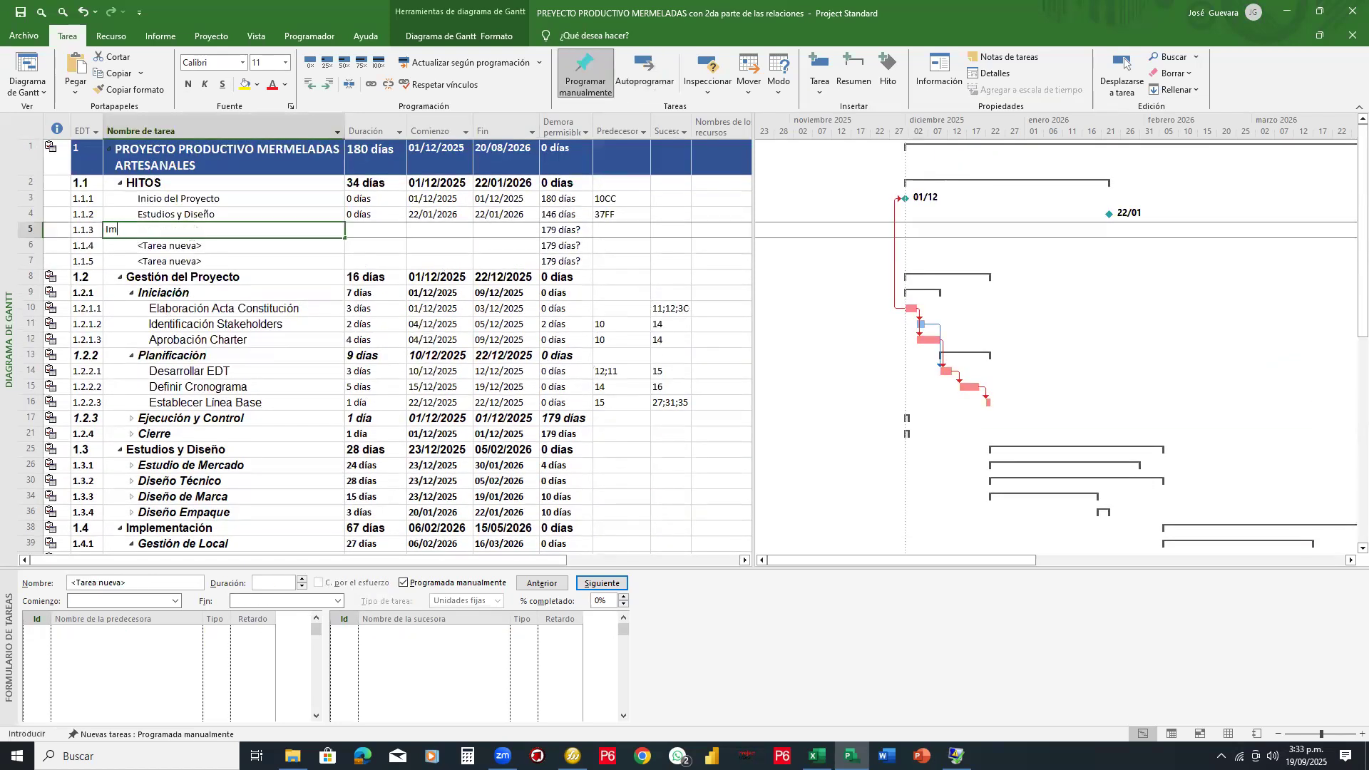
pyautogui.write('plementacion')
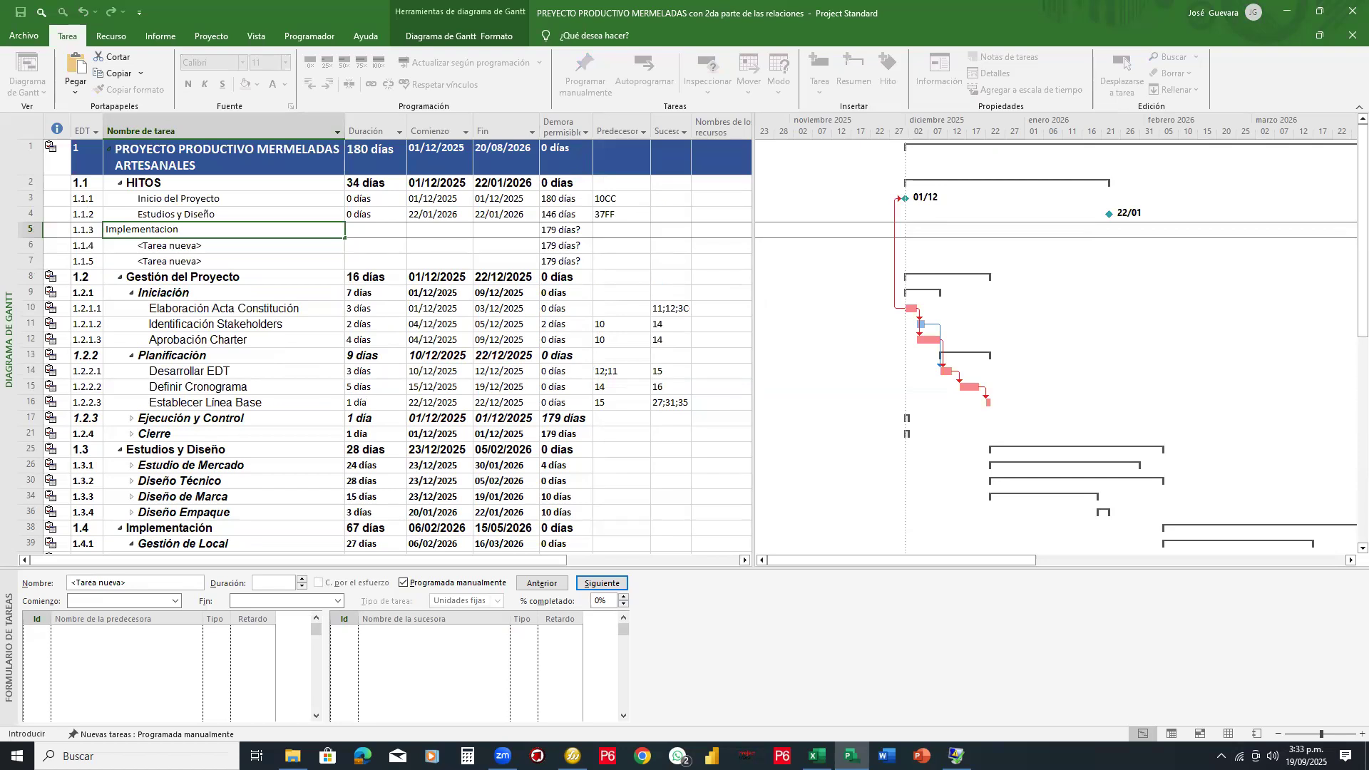
pyautogui.press('Return')
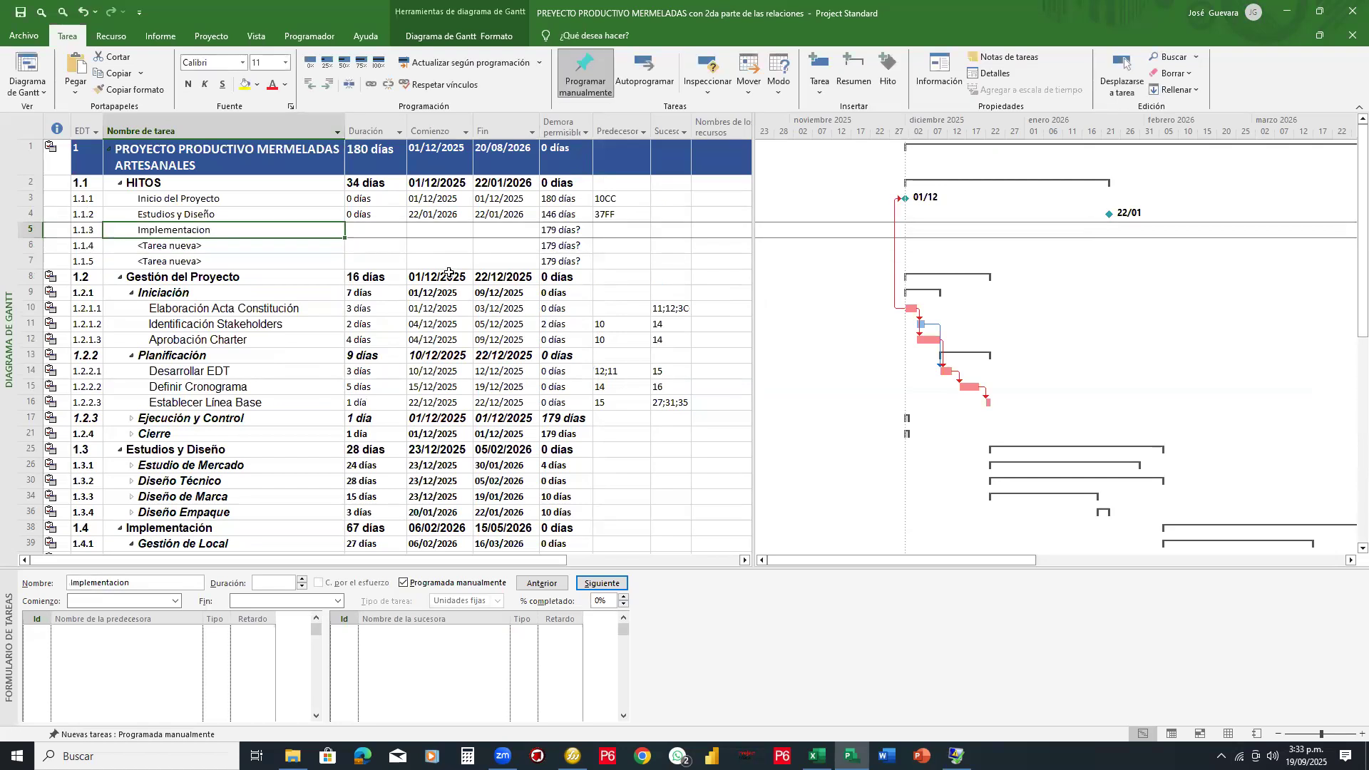
pyautogui.press('Tab')
pyautogui.write('0')
pyautogui.press('Return')
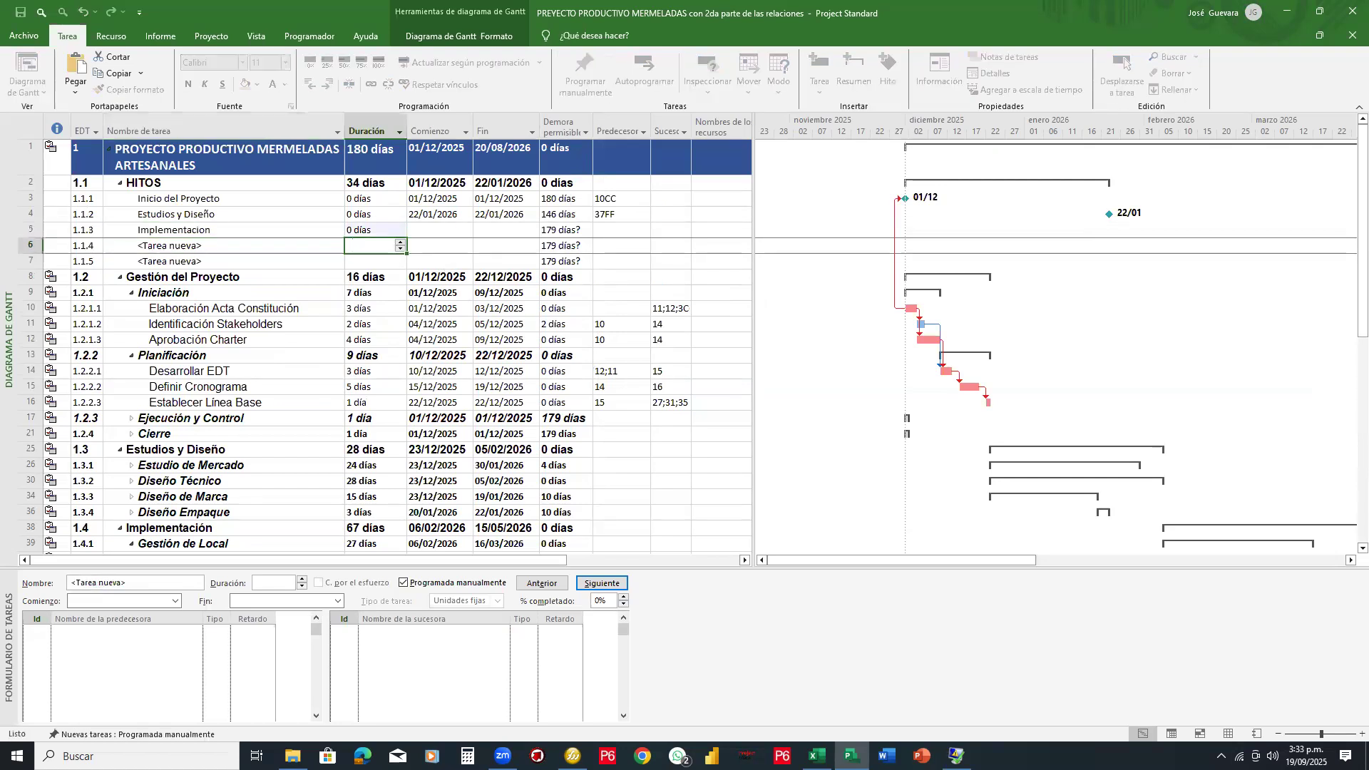
# Step: Link the Implementacion milestone finish-to-finish to task 50, Instalación y Pruebas, with predecessor 50FF
pyautogui.press('pagedown')
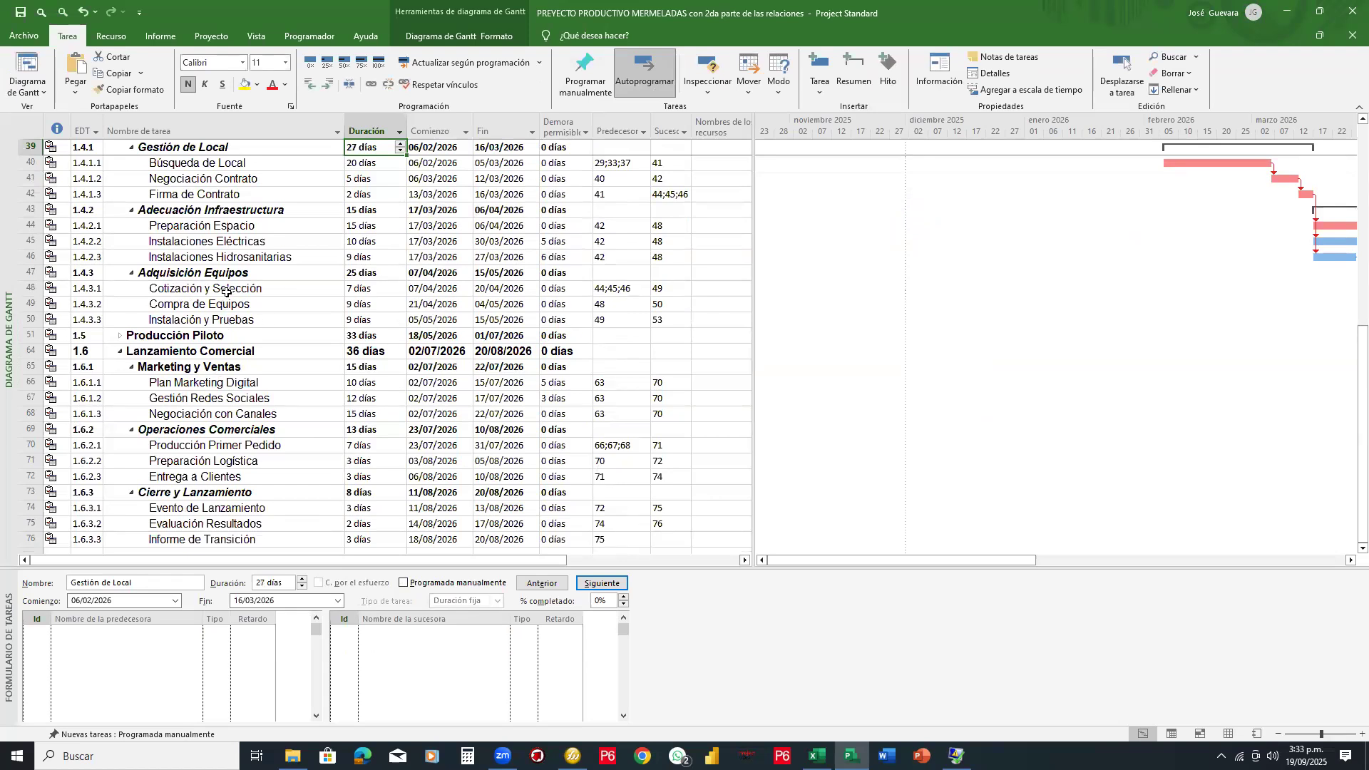
pyautogui.scroll(2, 227, 292)
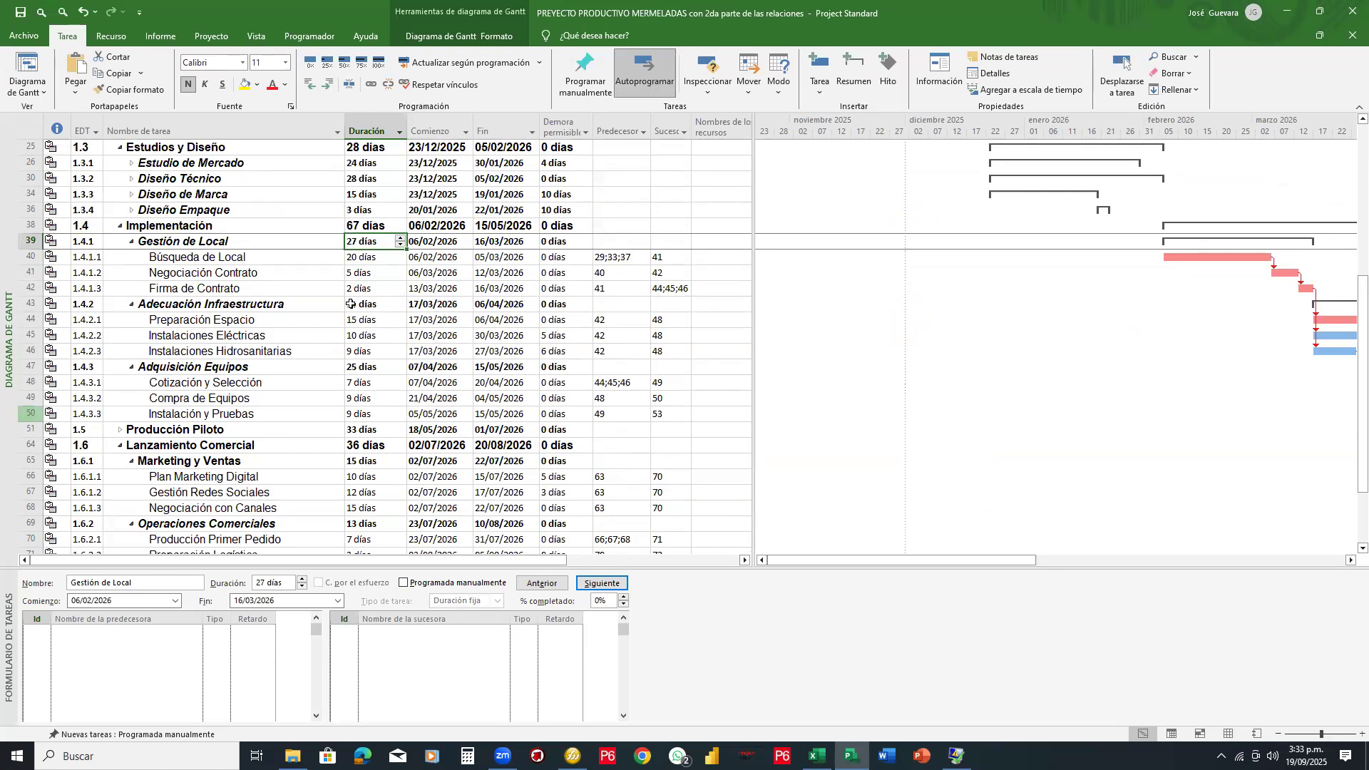
pyautogui.scroll(5, 528, 187)
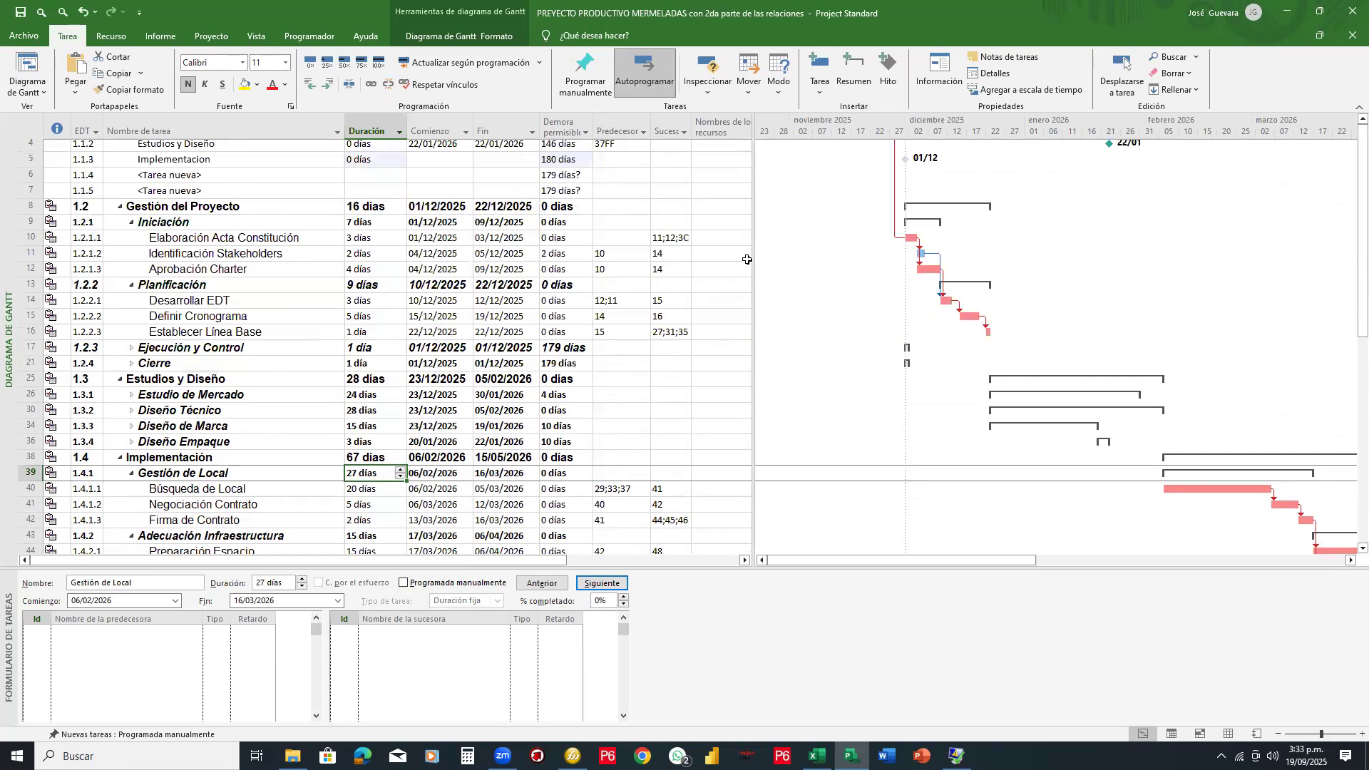
pyautogui.moveTo(1359, 256); pyautogui.dragTo(1359, 233)
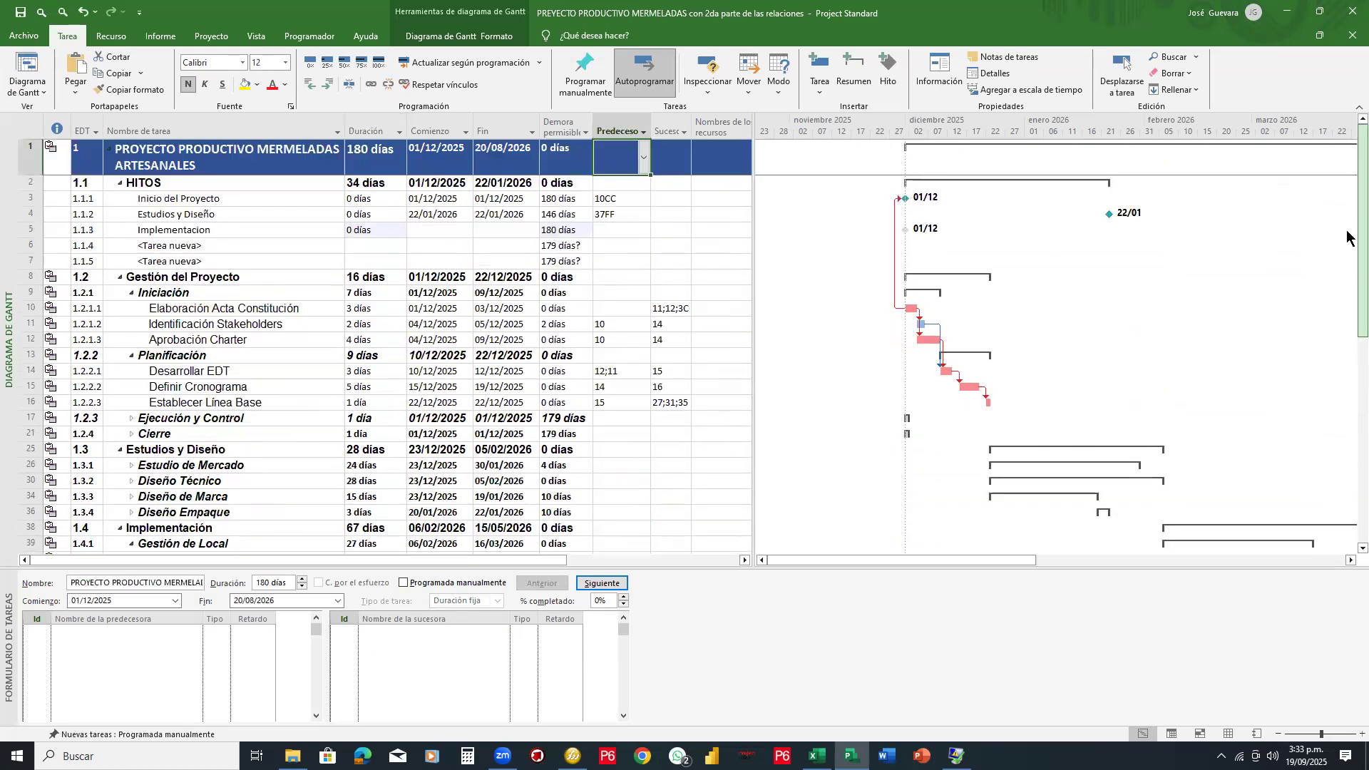
pyautogui.click(616, 231)
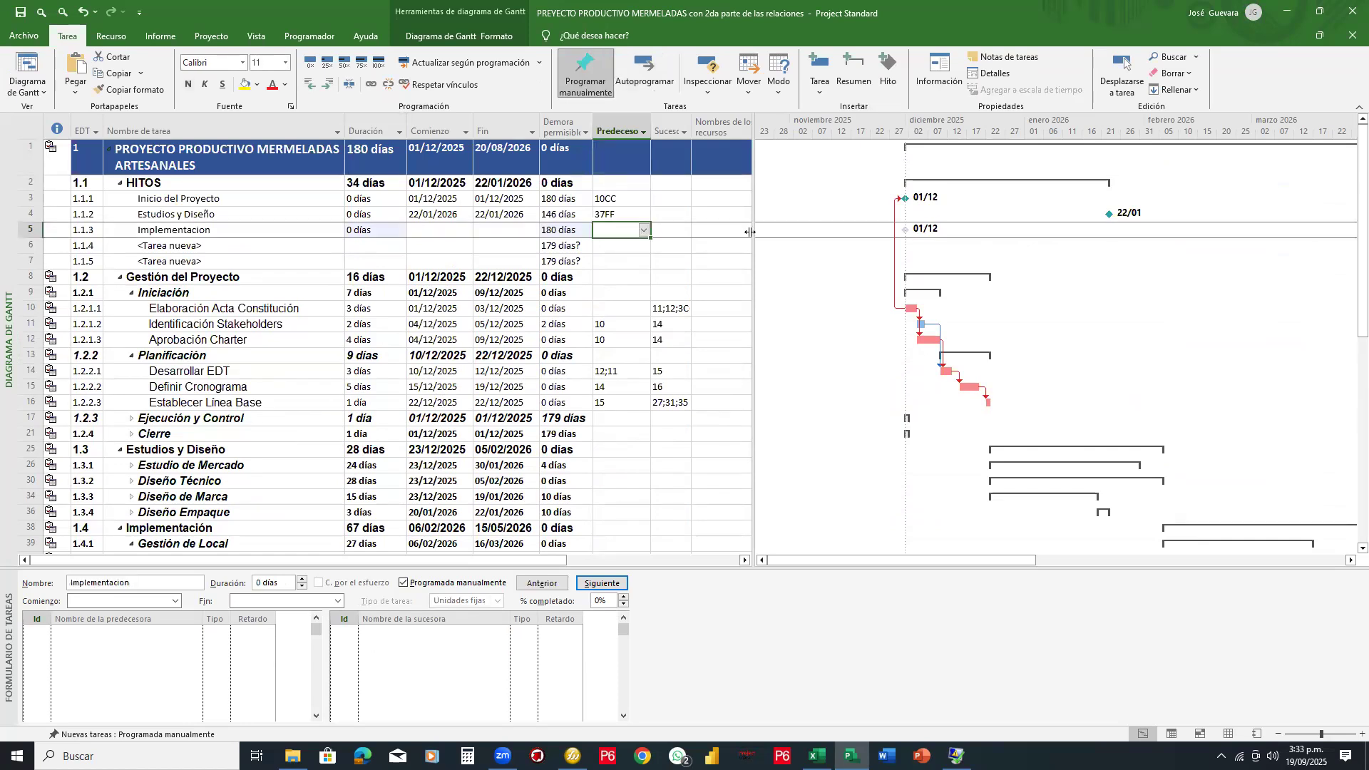
pyautogui.write('50')
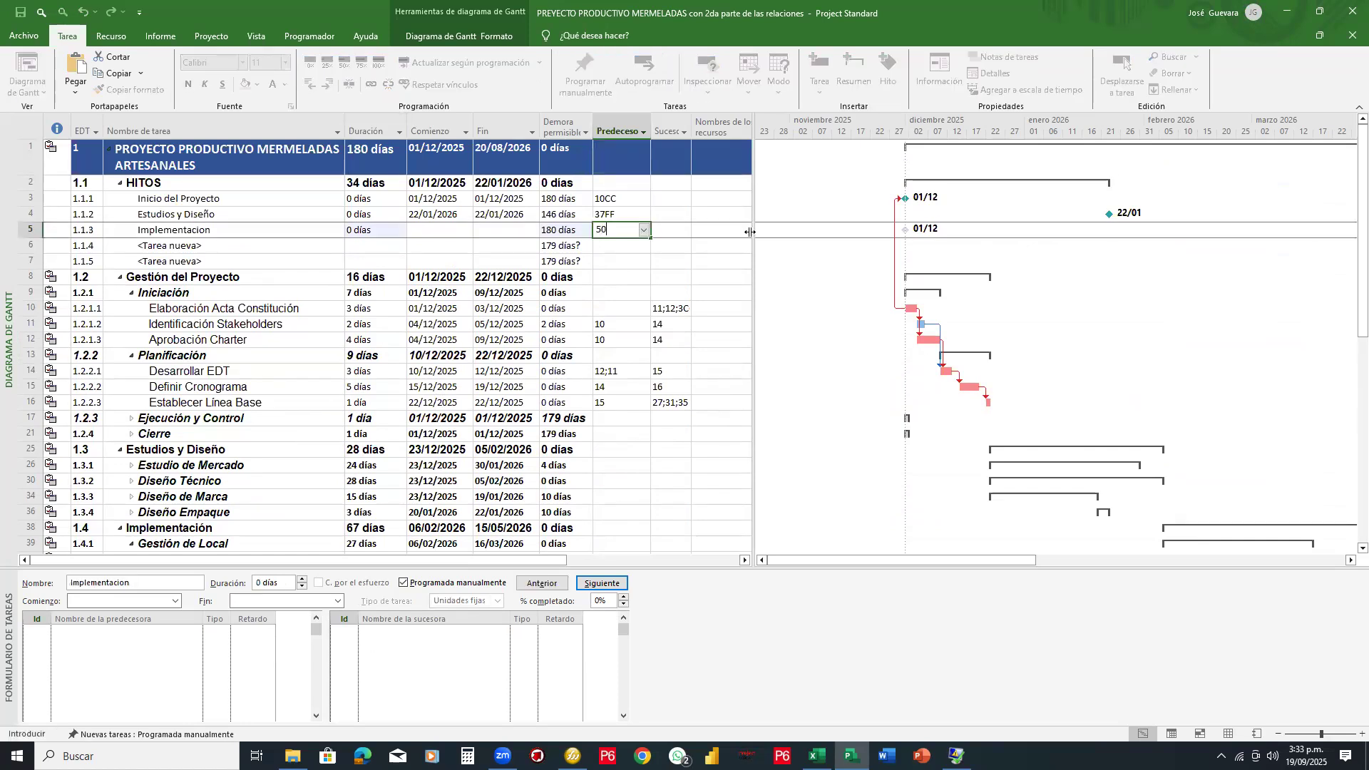
pyautogui.write('ff')
pyautogui.press('Return')
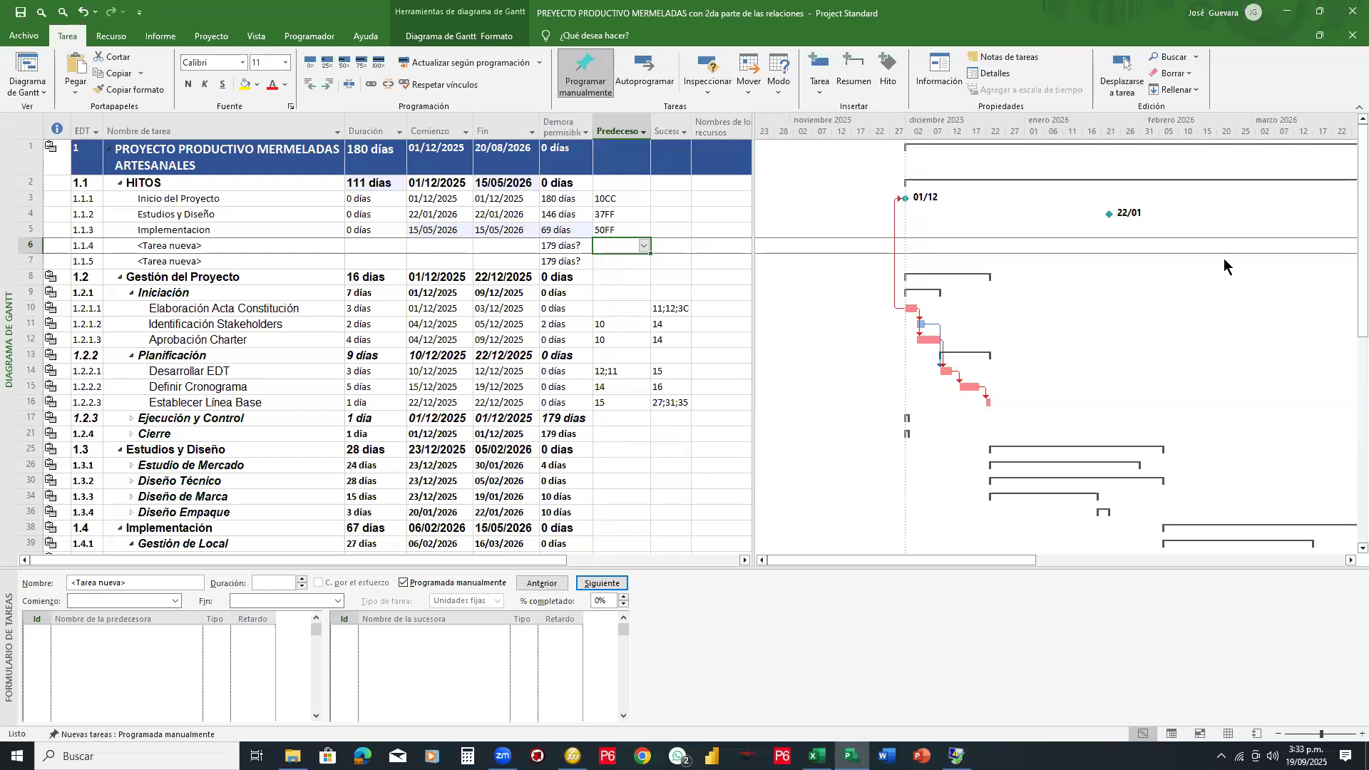
pyautogui.click(125, 185)
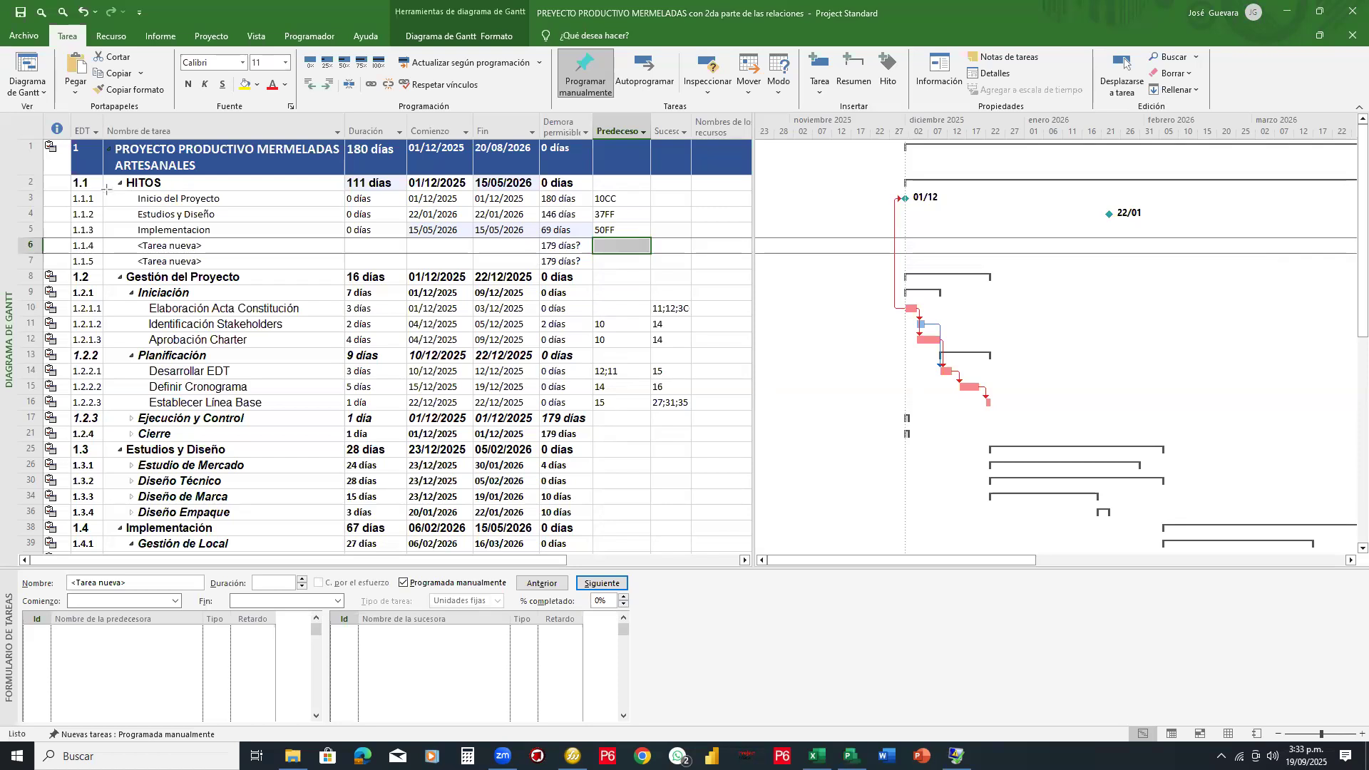
pyautogui.moveTo(107, 189)
pyautogui.mouseDown()
pyautogui.moveTo(293, 270)
pyautogui.moveTo(651, 270)
pyautogui.mouseUp()
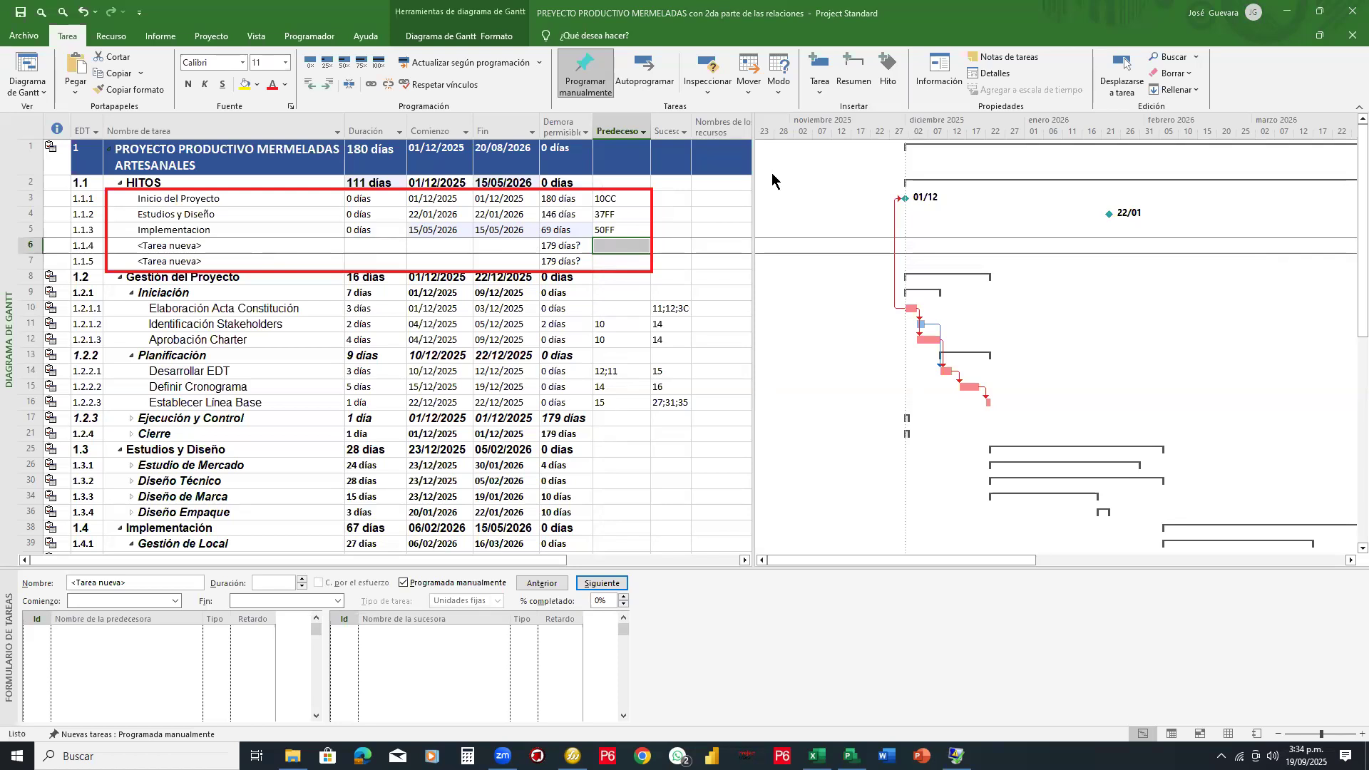
pyautogui.moveTo(1079, 148)
pyautogui.mouseDown()
pyautogui.moveTo(1273, 496)
pyautogui.moveTo(1343, 580)
pyautogui.mouseUp()
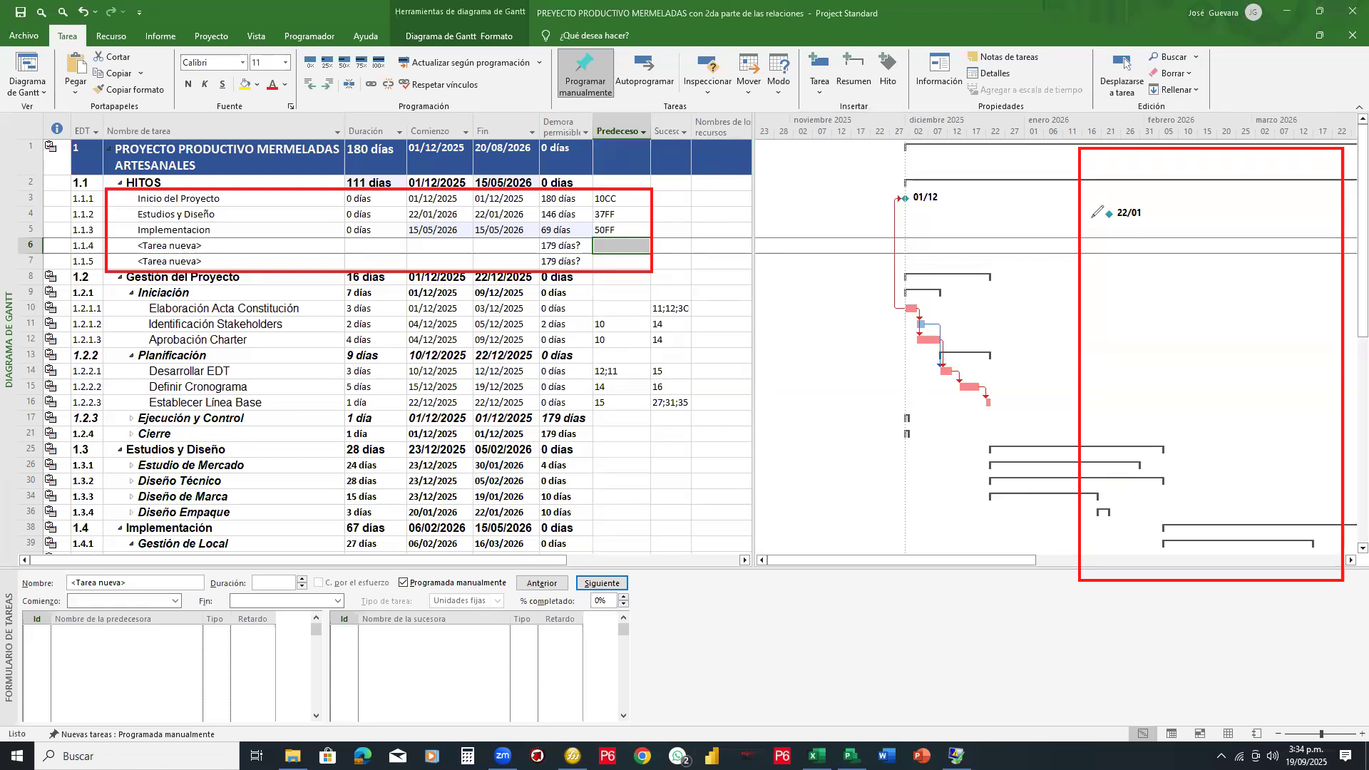
pyautogui.moveTo(1093, 218); pyautogui.dragTo(1313, 213)
pyautogui.moveTo(1100, 239); pyautogui.dragTo(1313, 245)
pyautogui.moveTo(1112, 272); pyautogui.dragTo(1305, 265)
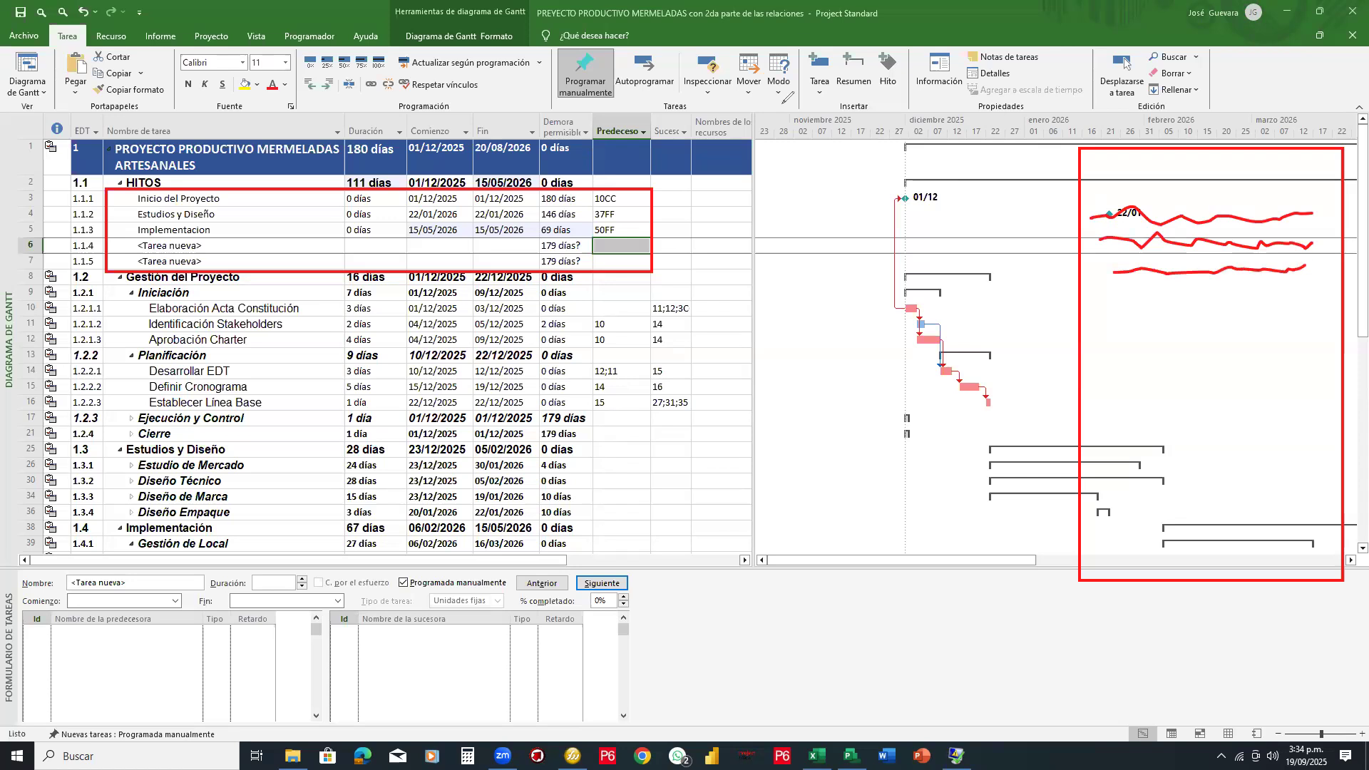
pyautogui.moveTo(1110, 306)
pyautogui.mouseDown()
pyautogui.moveTo(1287, 406)
pyautogui.moveTo(1330, 405)
pyautogui.mouseUp()
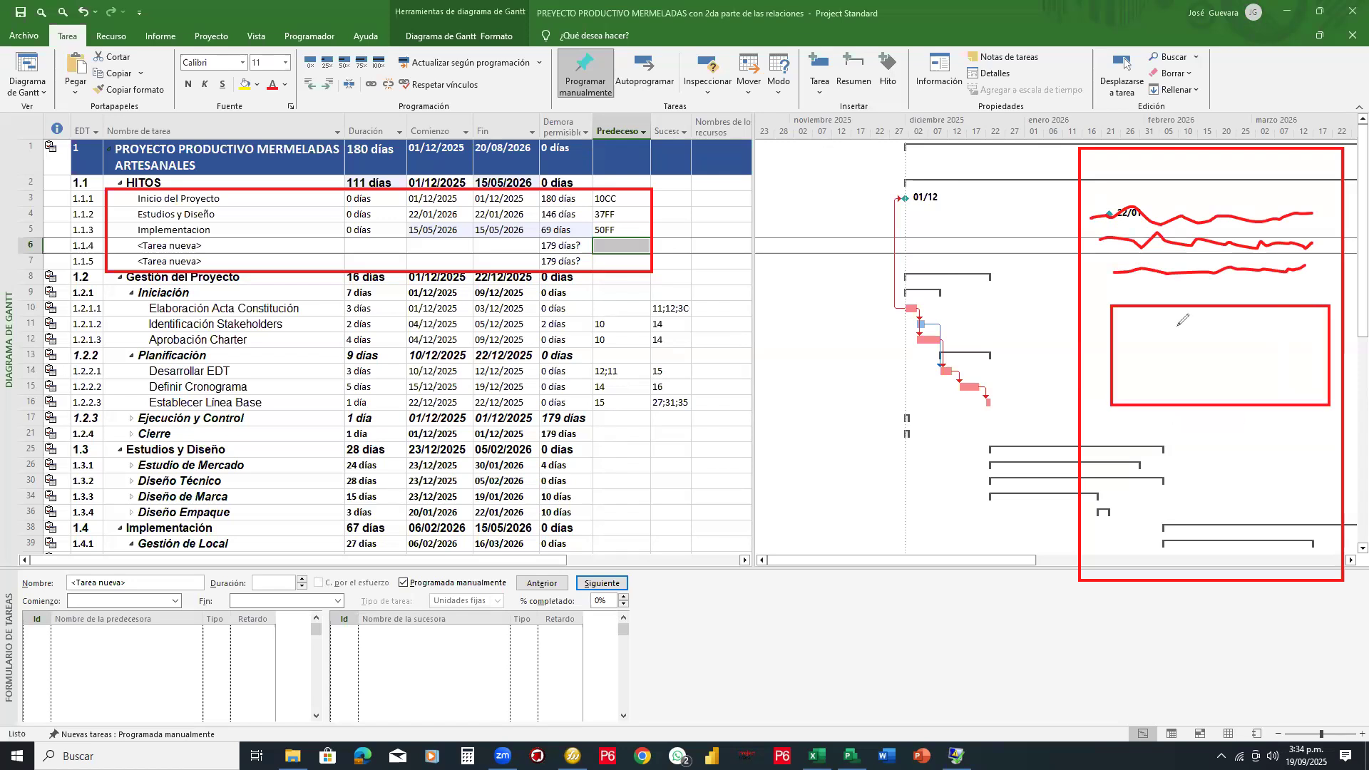
pyautogui.moveTo(1176, 327)
pyautogui.mouseDown()
pyautogui.moveTo(1176, 356)
pyautogui.moveTo(1195, 359)
pyautogui.moveTo(1190, 343)
pyautogui.mouseUp()
pyautogui.moveTo(1200, 343); pyautogui.dragTo(1202, 355)
pyautogui.moveTo(1202, 337)
pyautogui.mouseDown()
pyautogui.moveTo(1226, 339)
pyautogui.moveTo(1217, 357)
pyautogui.moveTo(1233, 335)
pyautogui.moveTo(1240, 349)
pyautogui.mouseUp()
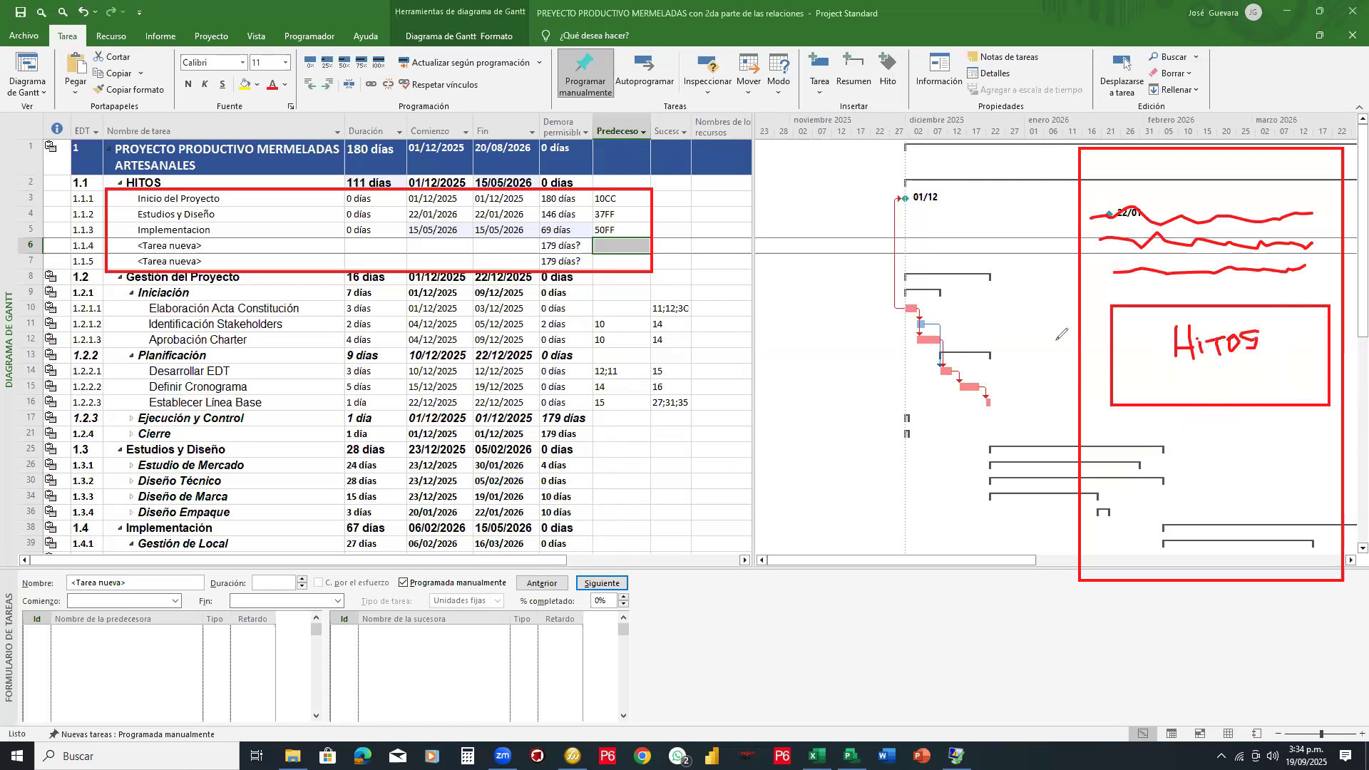
pyautogui.moveTo(1174, 374)
pyautogui.mouseDown()
pyautogui.moveTo(1224, 373)
pyautogui.moveTo(1174, 395)
pyautogui.moveTo(896, 338)
pyautogui.moveTo(742, 233)
pyautogui.moveTo(665, 231)
pyautogui.moveTo(664, 246)
pyautogui.mouseUp()
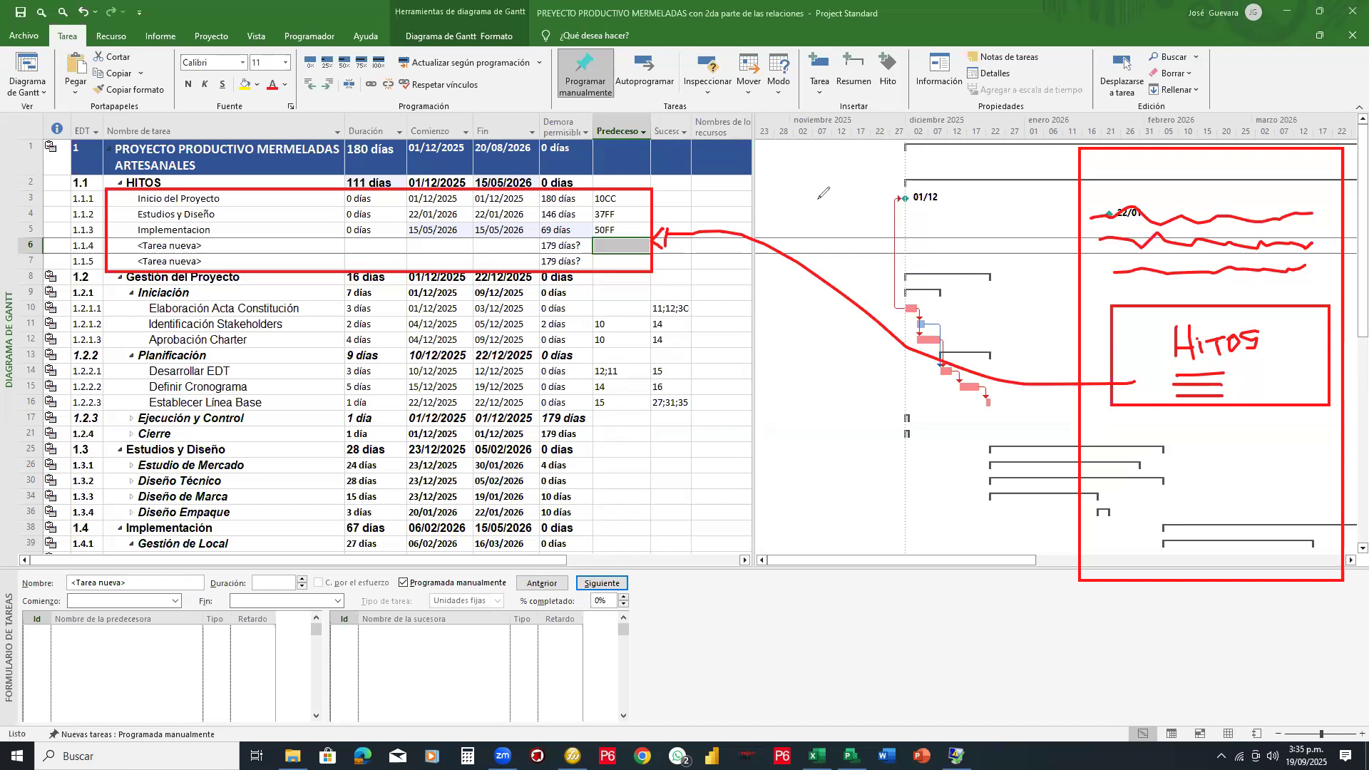
pyautogui.moveTo(400, 238); pyautogui.dragTo(535, 237)
pyautogui.moveTo(474, 241)
pyautogui.mouseDown()
pyautogui.moveTo(504, 317)
pyautogui.moveTo(826, 462)
pyautogui.moveTo(991, 441)
pyautogui.mouseUp()
pyautogui.moveTo(1136, 361)
pyautogui.mouseDown()
pyautogui.moveTo(1151, 349)
pyautogui.moveTo(1140, 372)
pyautogui.mouseUp()
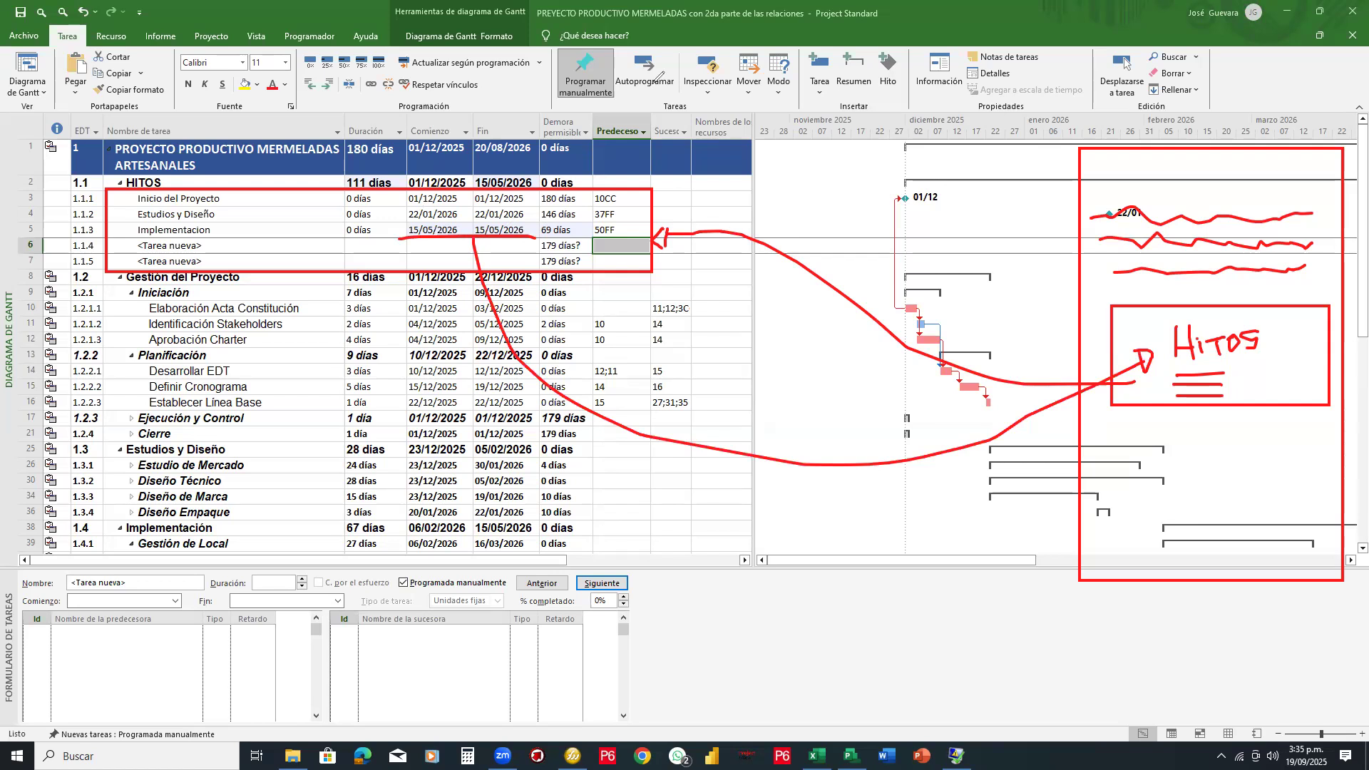
pyautogui.press('Escape')
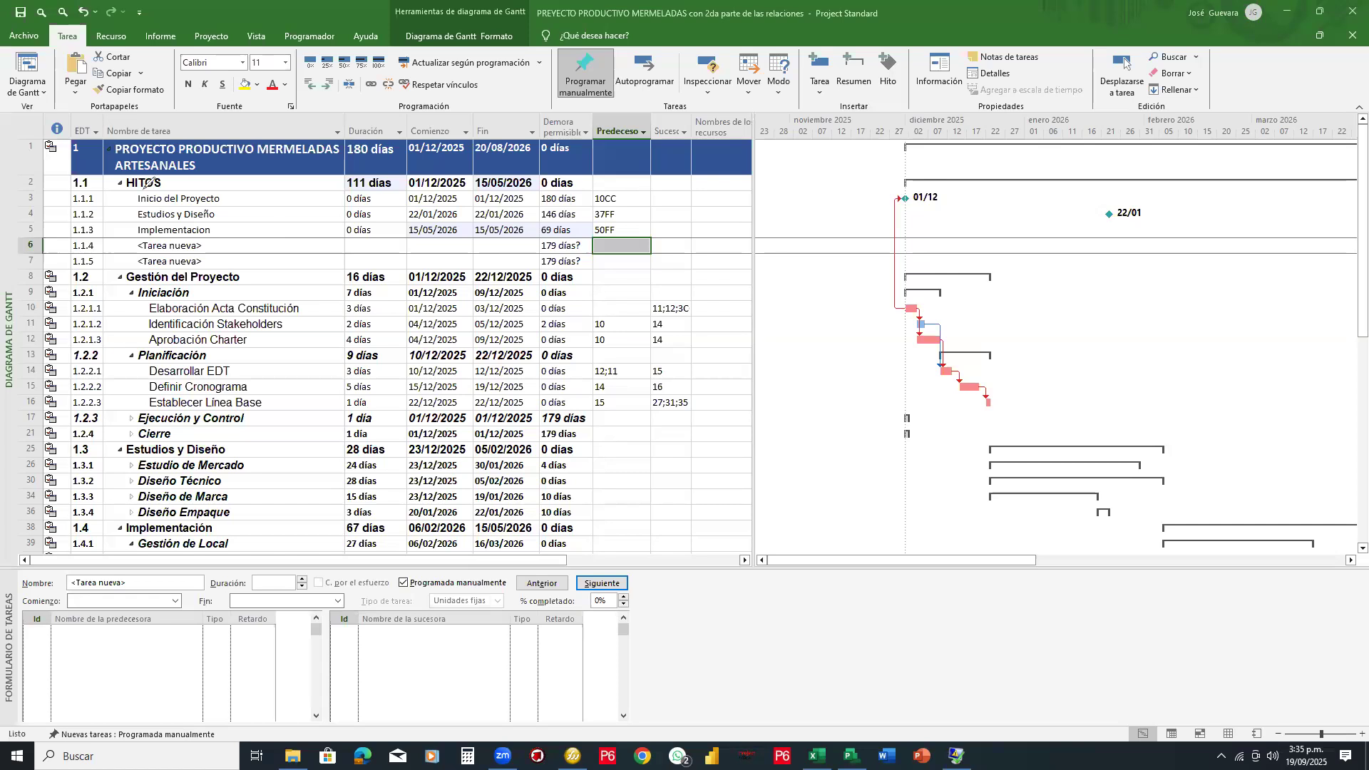
pyautogui.moveTo(125, 205); pyautogui.dragTo(131, 271)
pyautogui.click(130, 240)
# Step: Name the fourth milestone under HITOS, row 6, Operaciones Comerciales
pyautogui.scroll(-8, 178, 262)
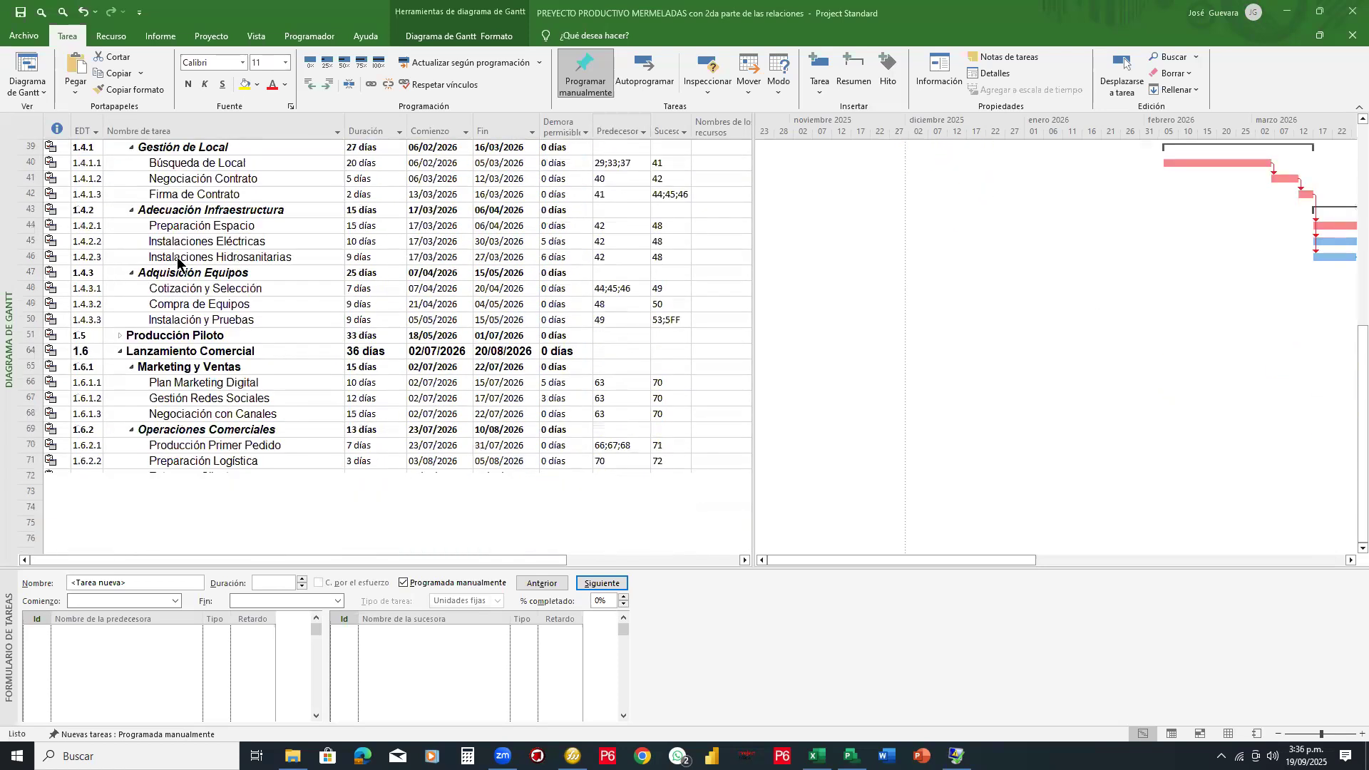
pyautogui.scroll(-4, 177, 262)
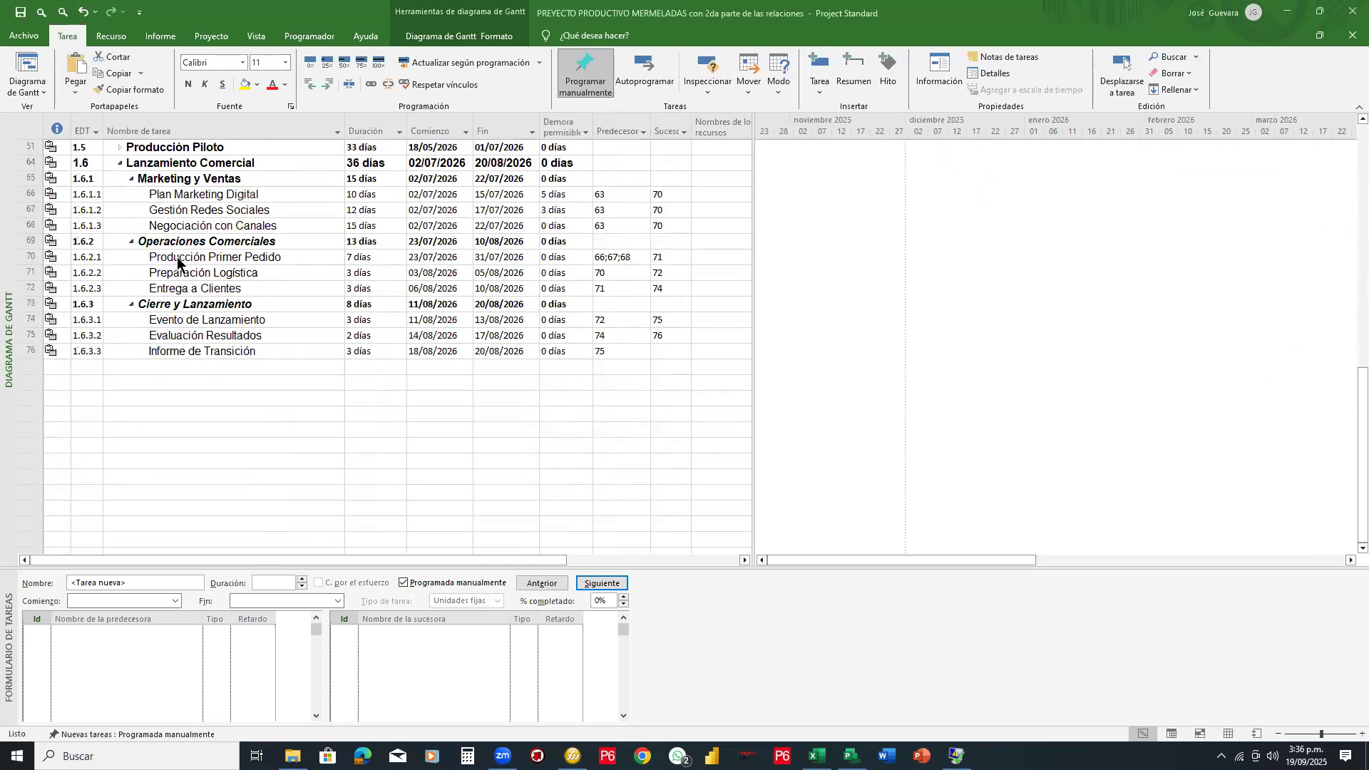
pyautogui.scroll(1, 178, 262)
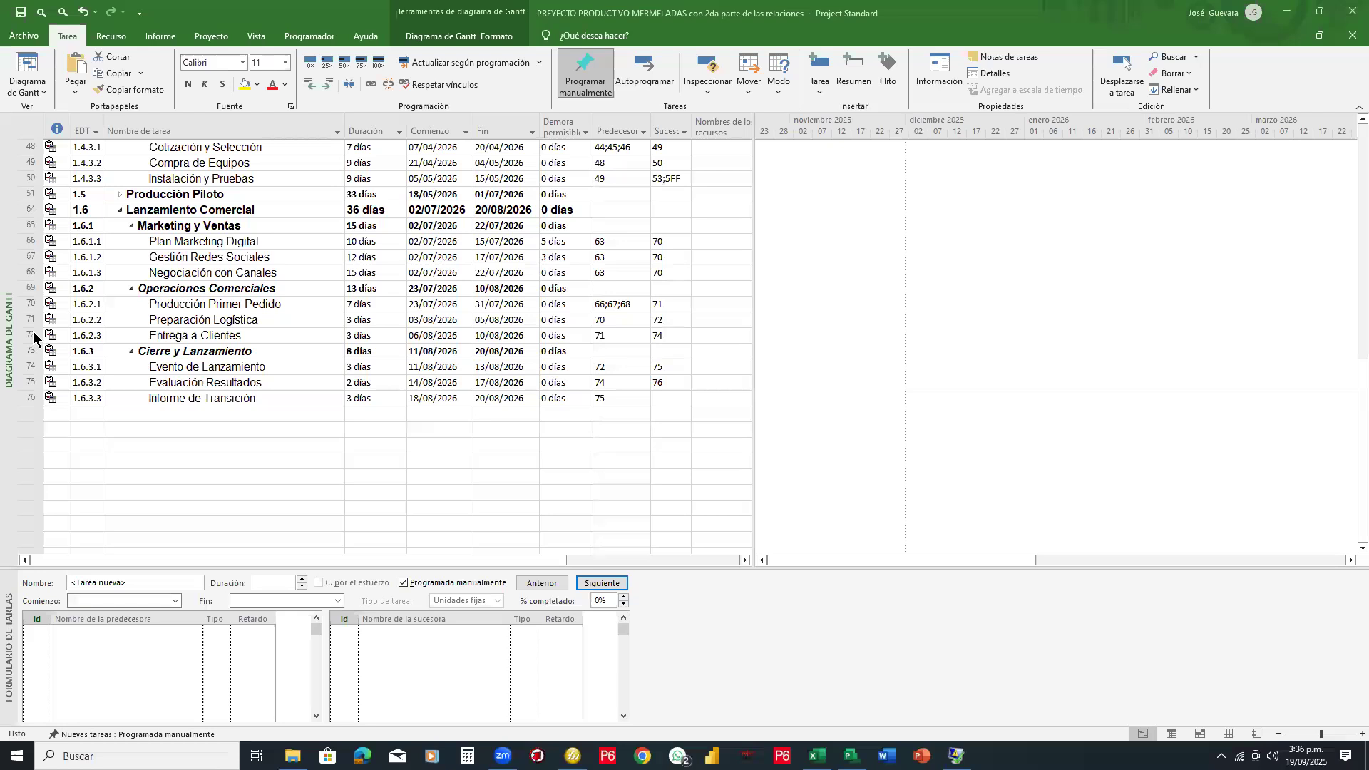
pyautogui.scroll(7, 33, 330)
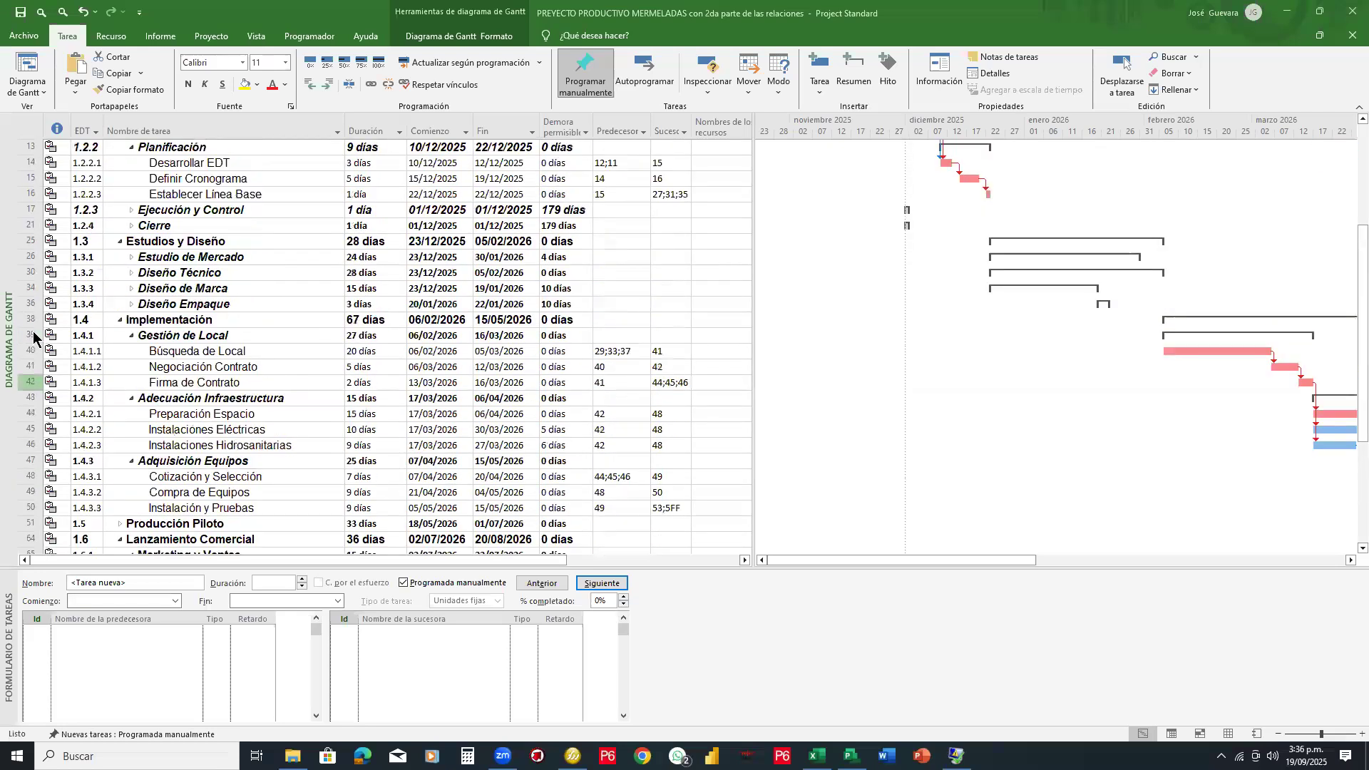
pyautogui.scroll(4, 33, 334)
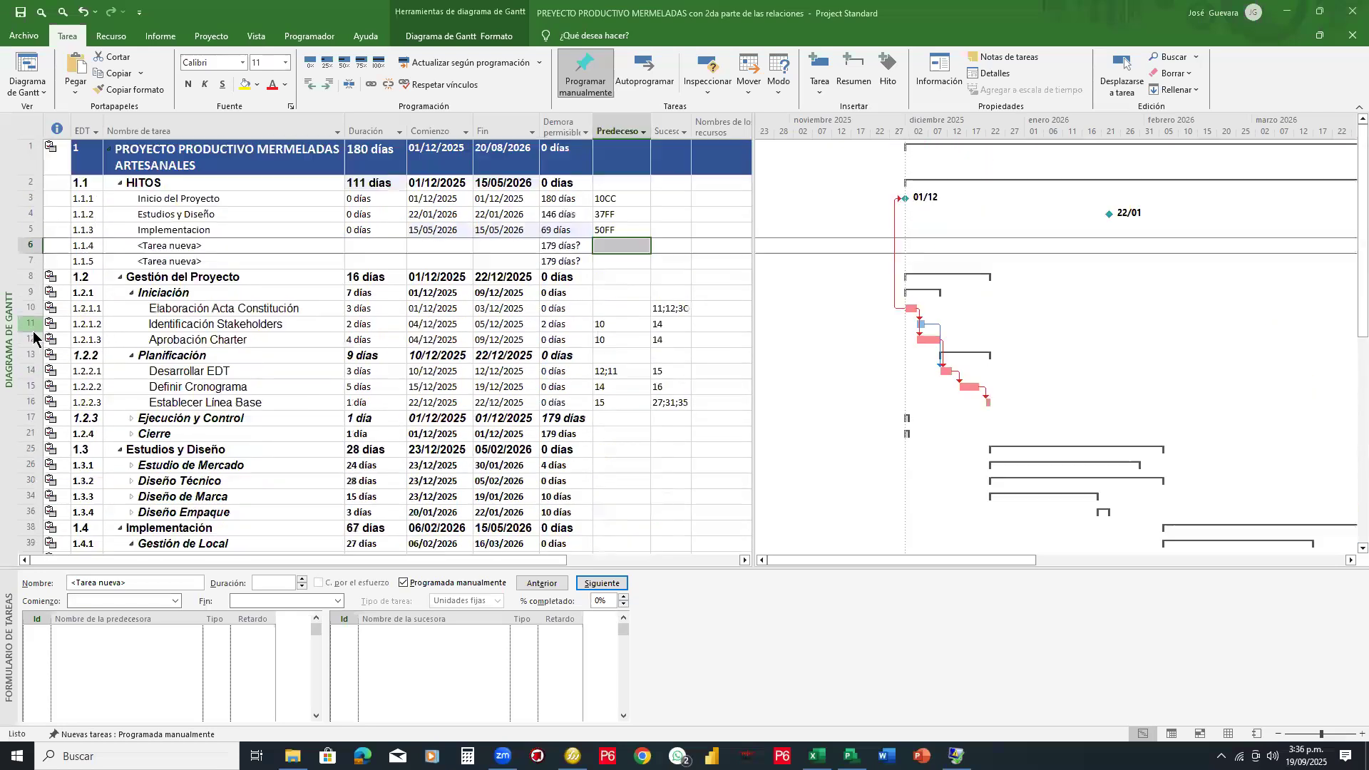
pyautogui.click(253, 247)
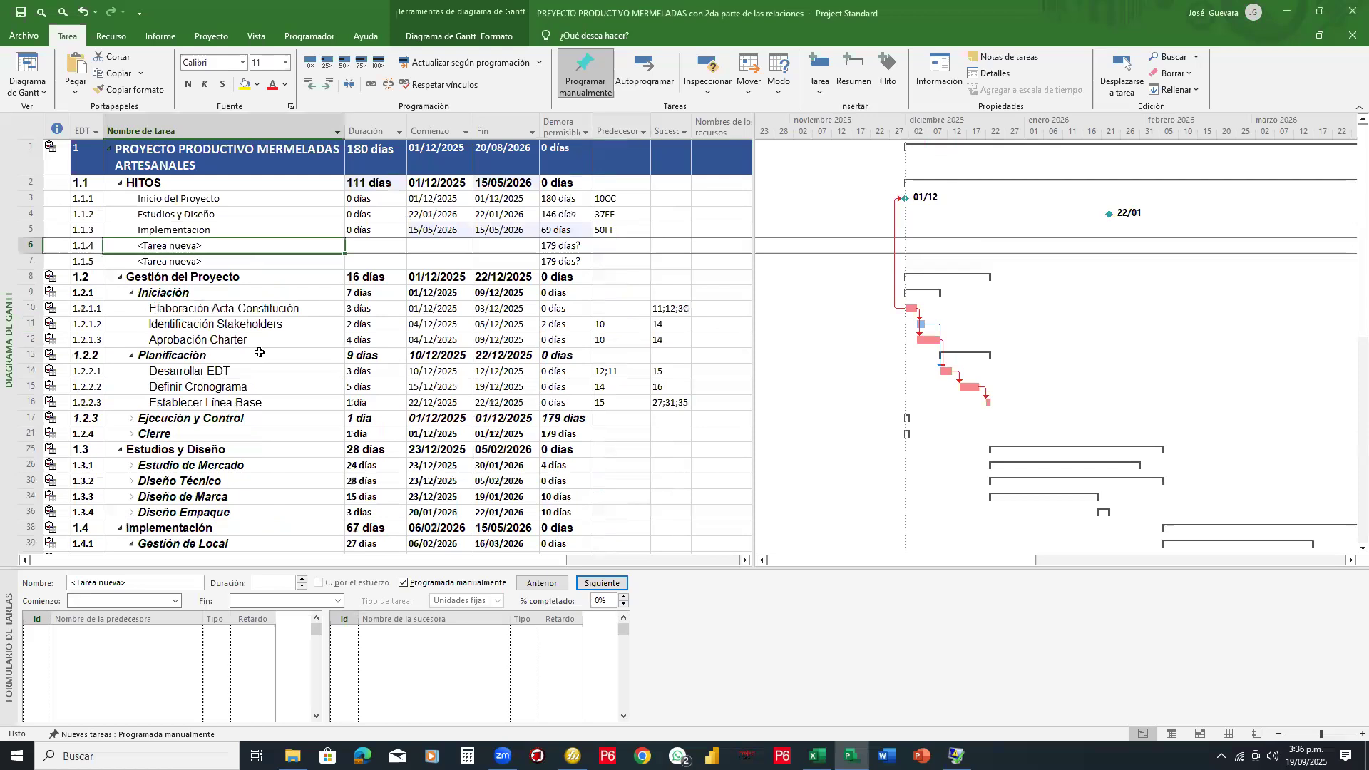
pyautogui.scroll(-10, 259, 352)
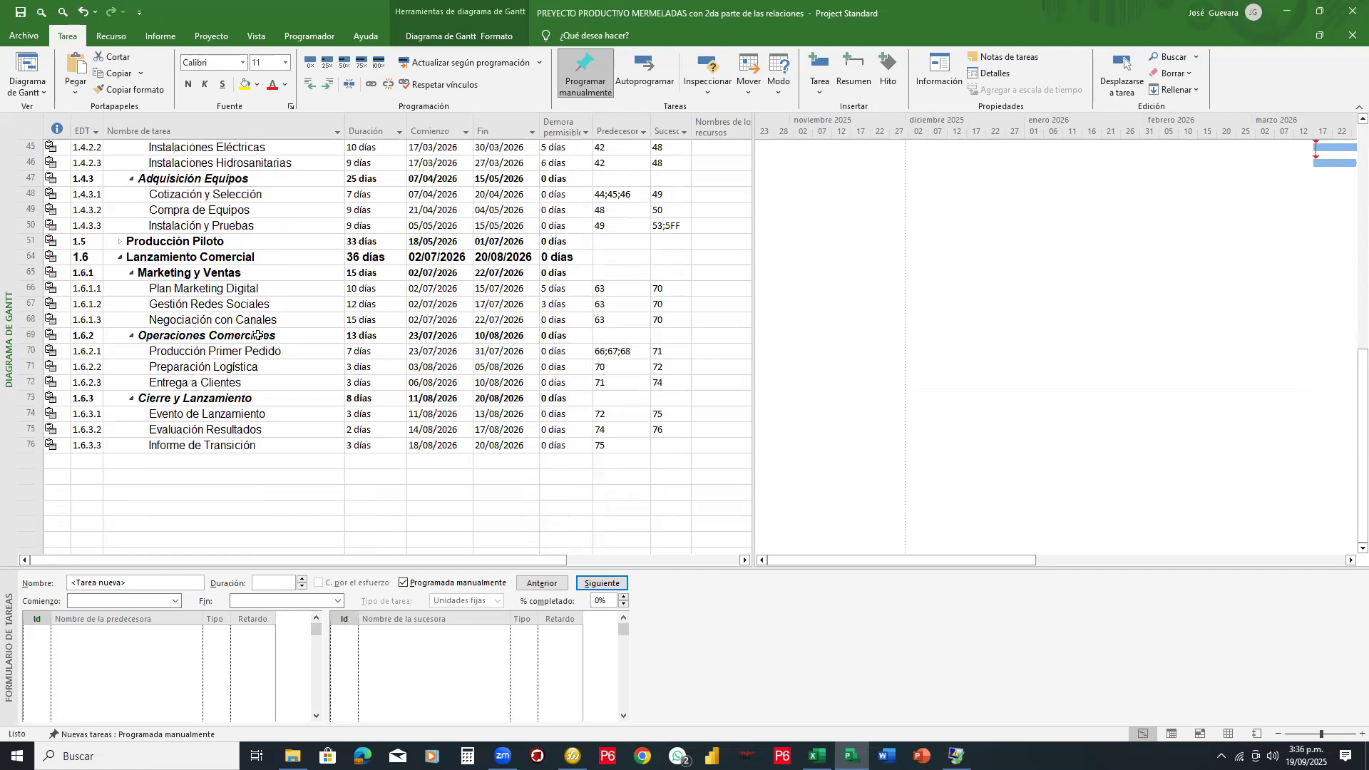
pyautogui.scroll(10, 259, 335)
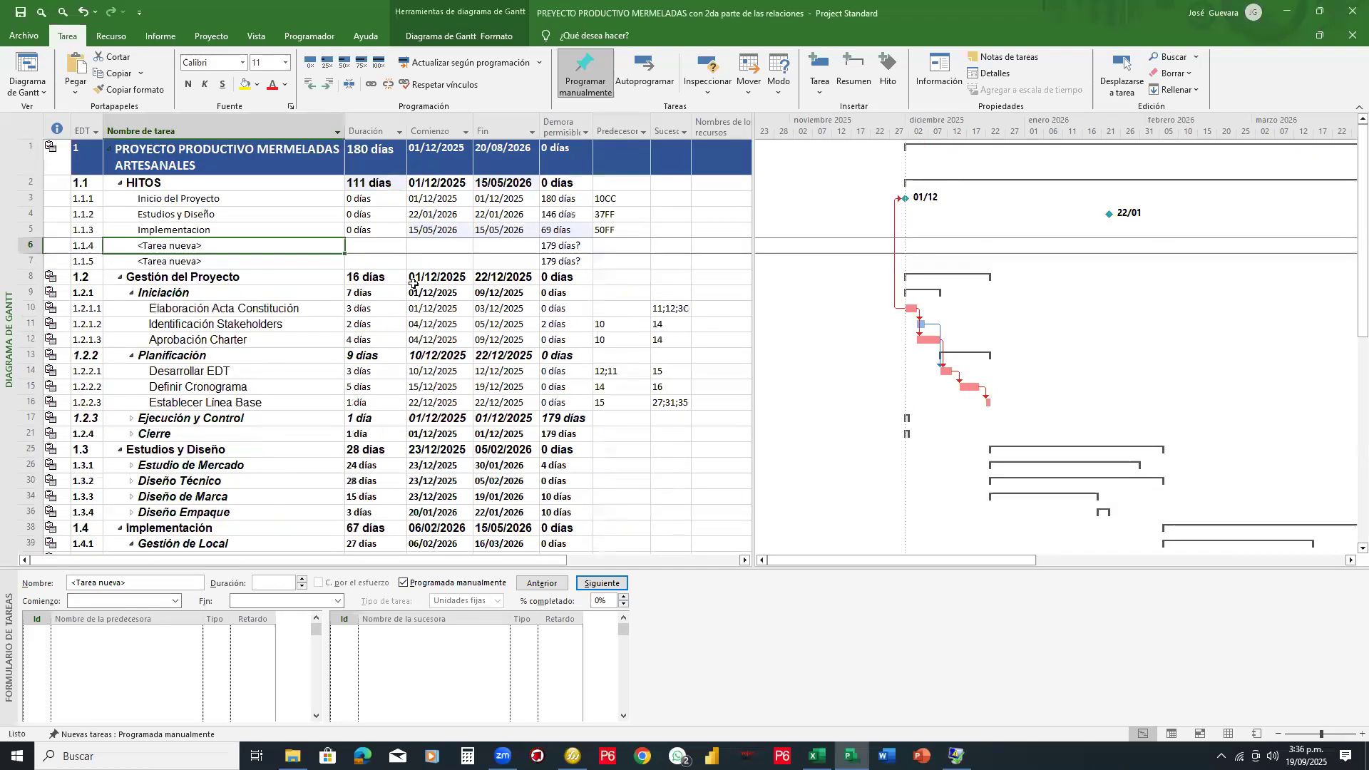
pyautogui.write('Operaciones')
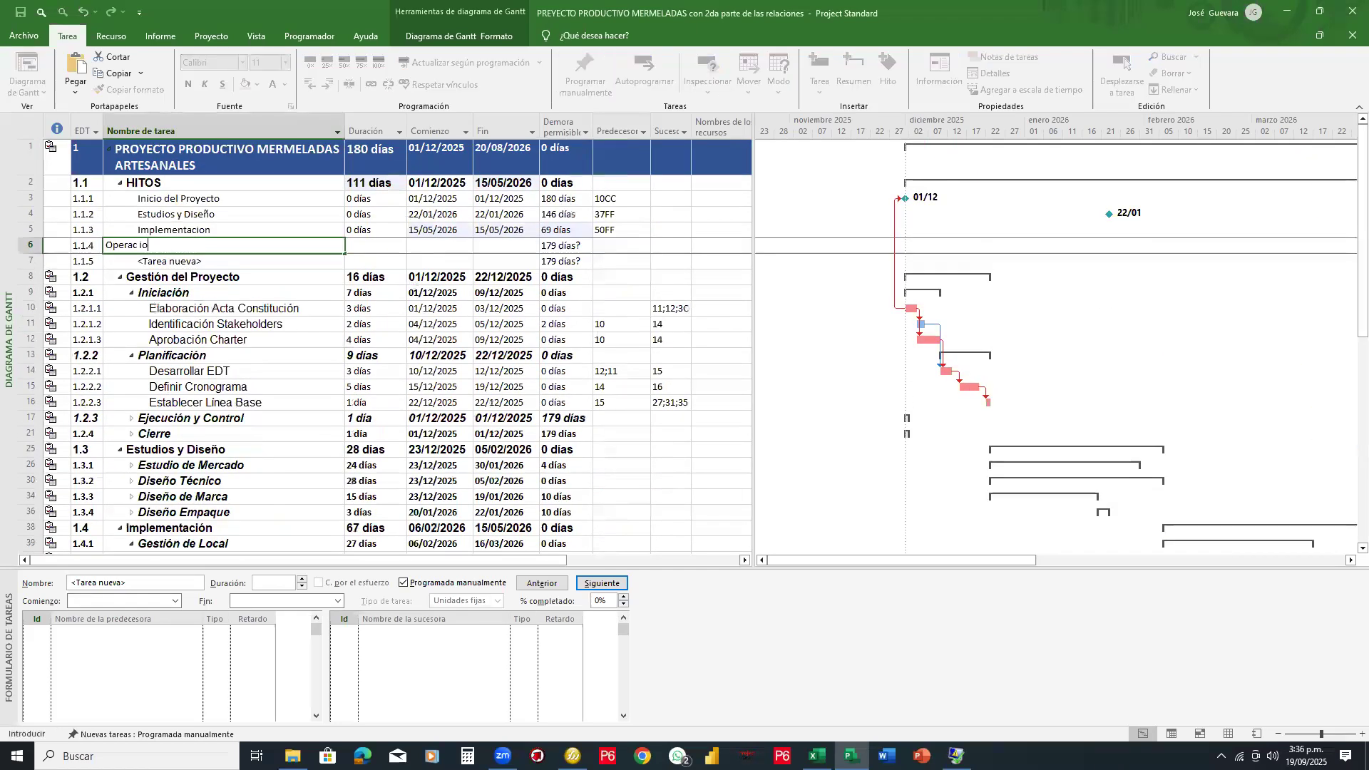
pyautogui.press('BackSpace')
pyautogui.press('BackSpace')
pyautogui.press('BackSpace')
pyautogui.press('BackSpace')
pyautogui.press('BackSpace')
pyautogui.press('BackSpace')
pyautogui.write('iones C')
pyautogui.write('iales')
pyautogui.press('Return')
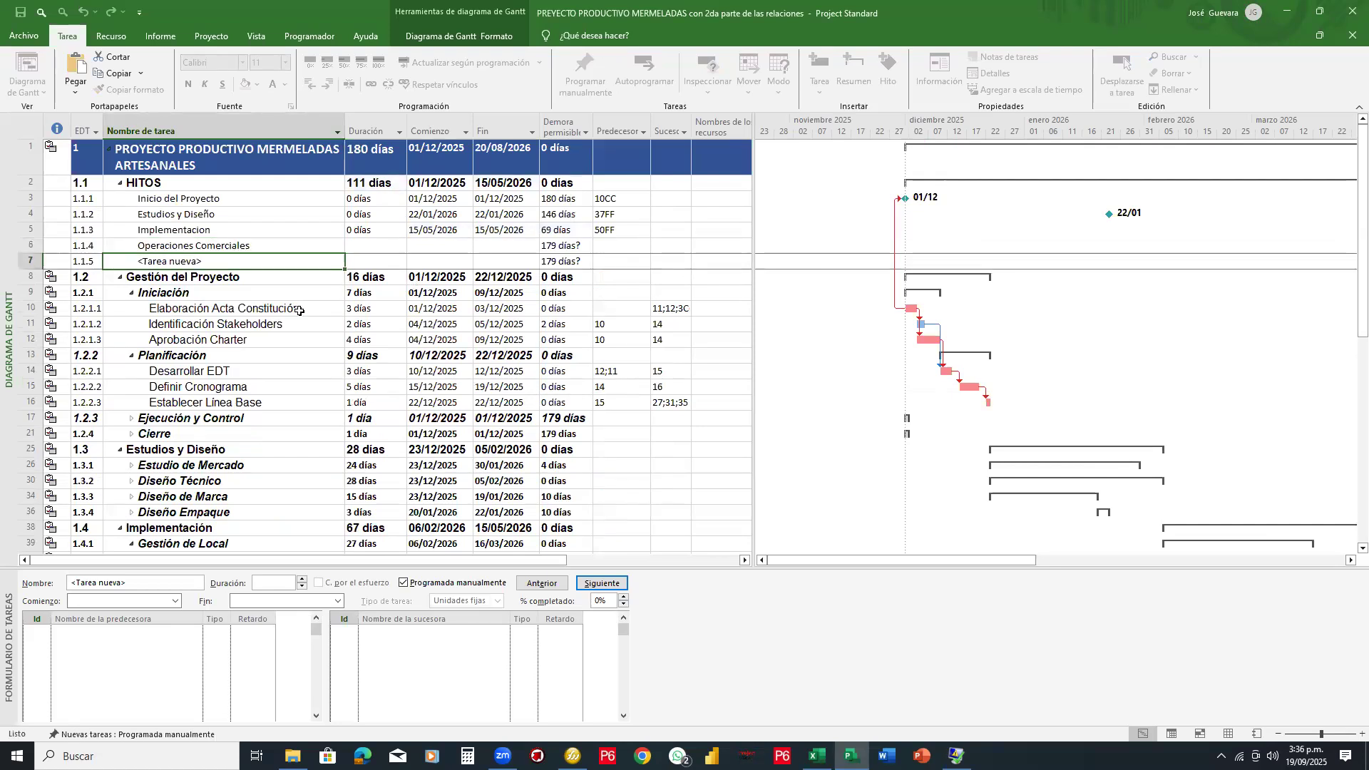
# Step: Set the Operaciones Comerciales milestone's duration to 0 days
pyautogui.scroll(-5, 299, 311)
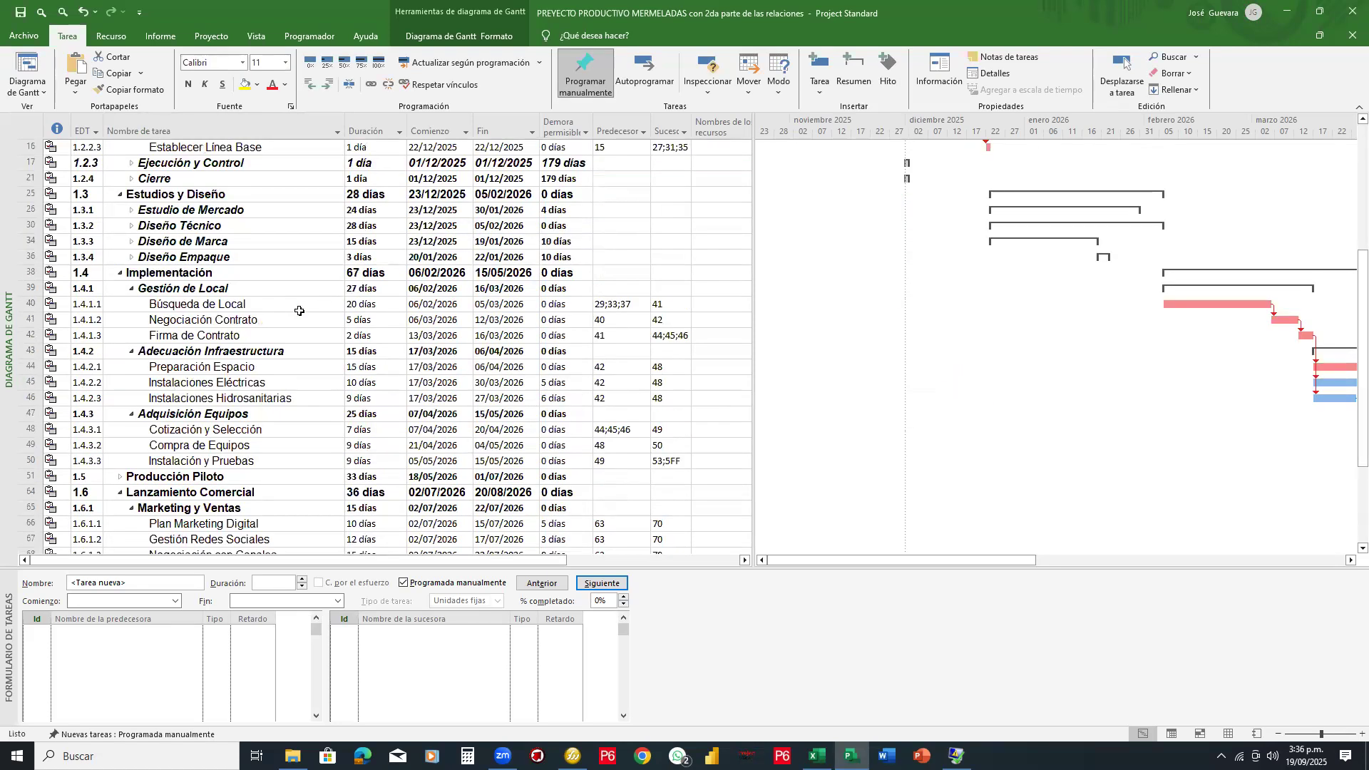
pyautogui.scroll(-6, 298, 311)
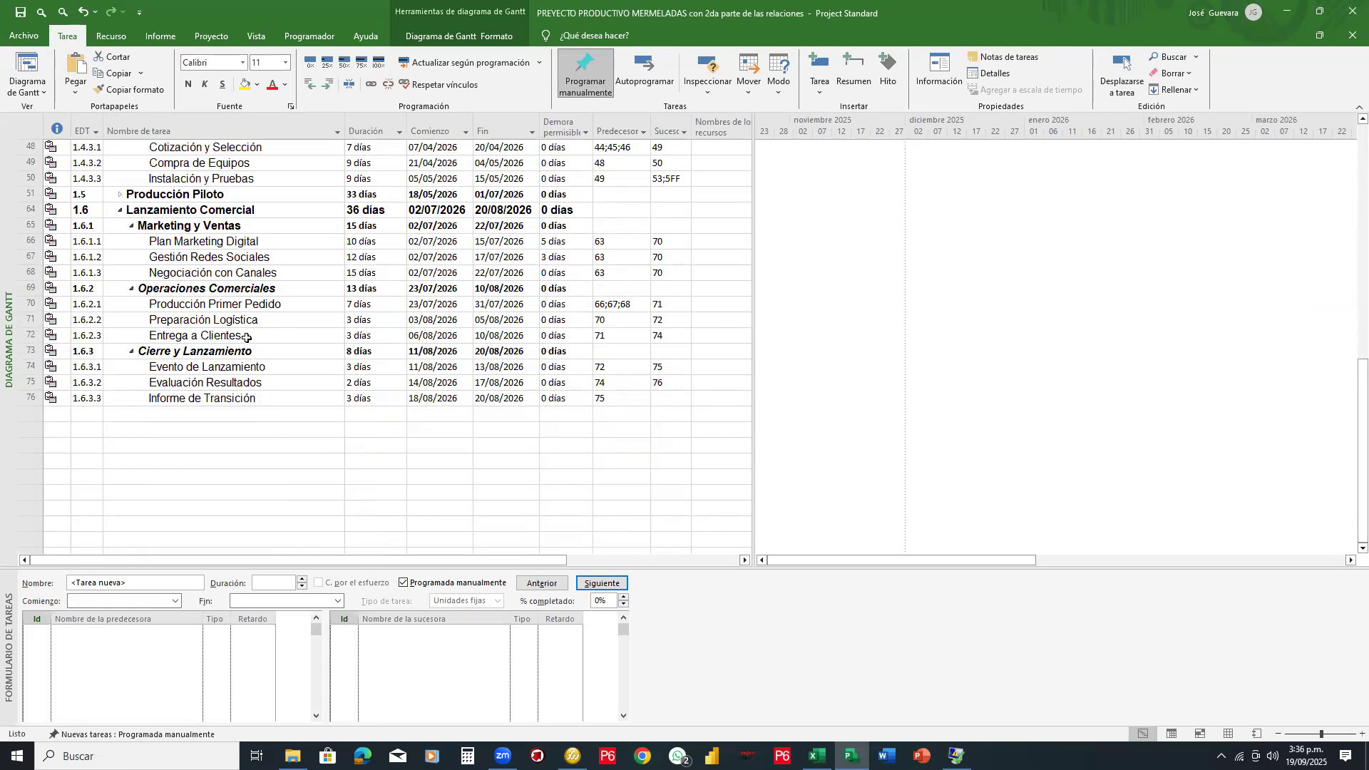
pyautogui.scroll(11, 406, 304)
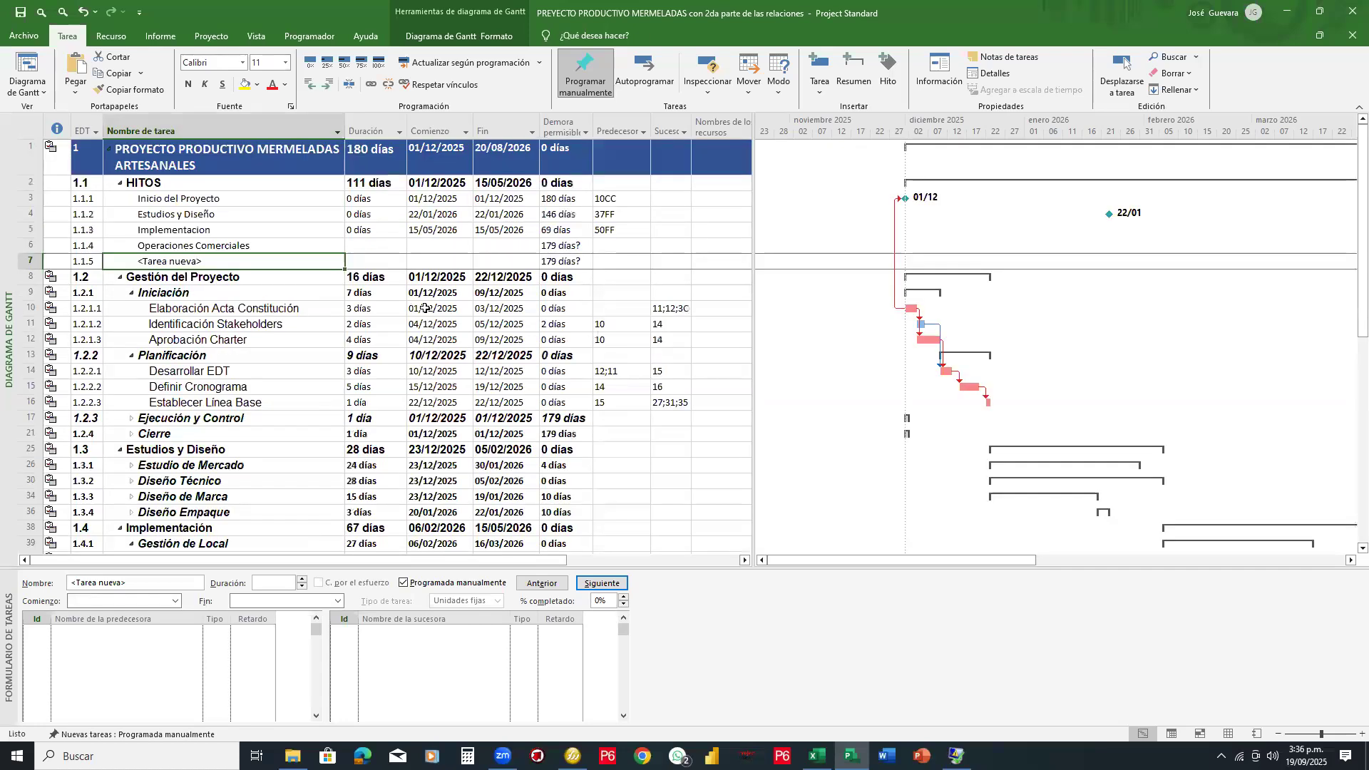
pyautogui.press('Up')
pyautogui.press('Right')
pyautogui.write('0')
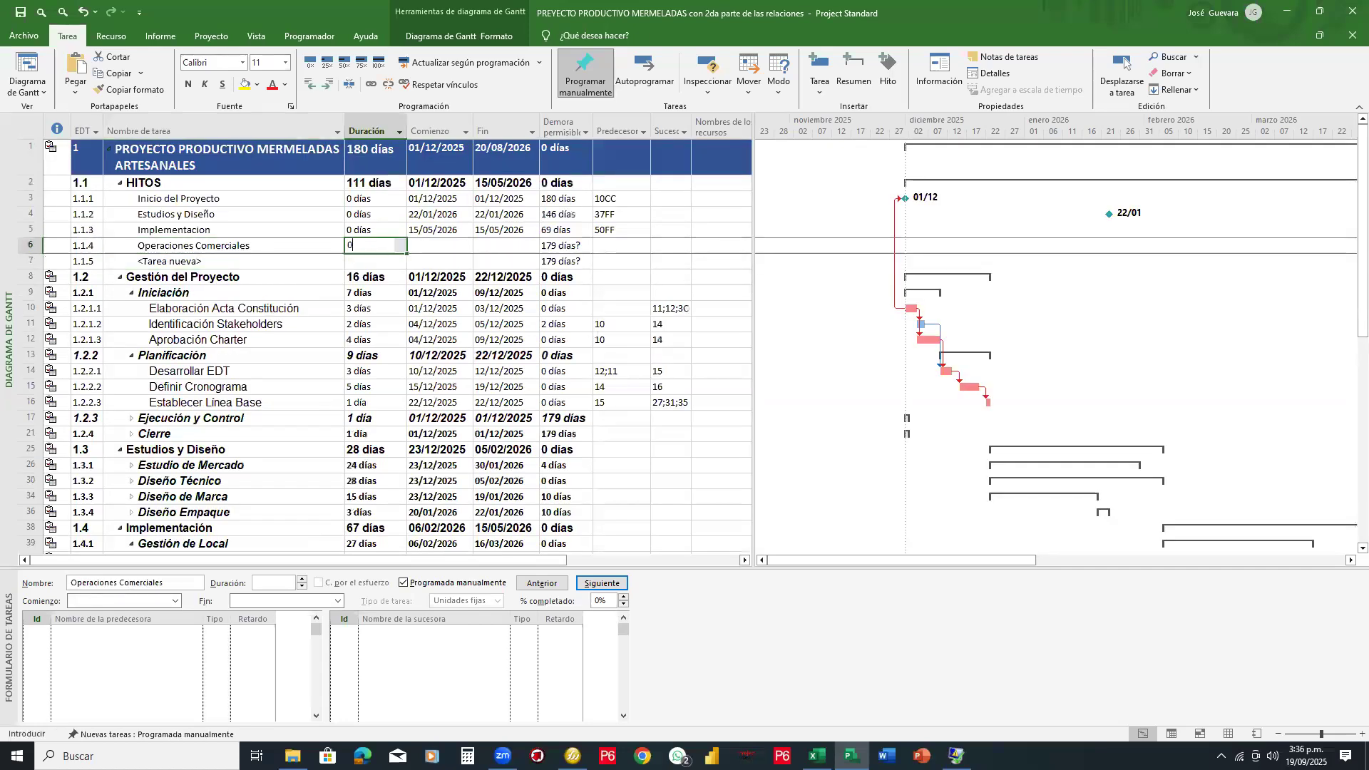
pyautogui.press('Return')
pyautogui.press('Up')
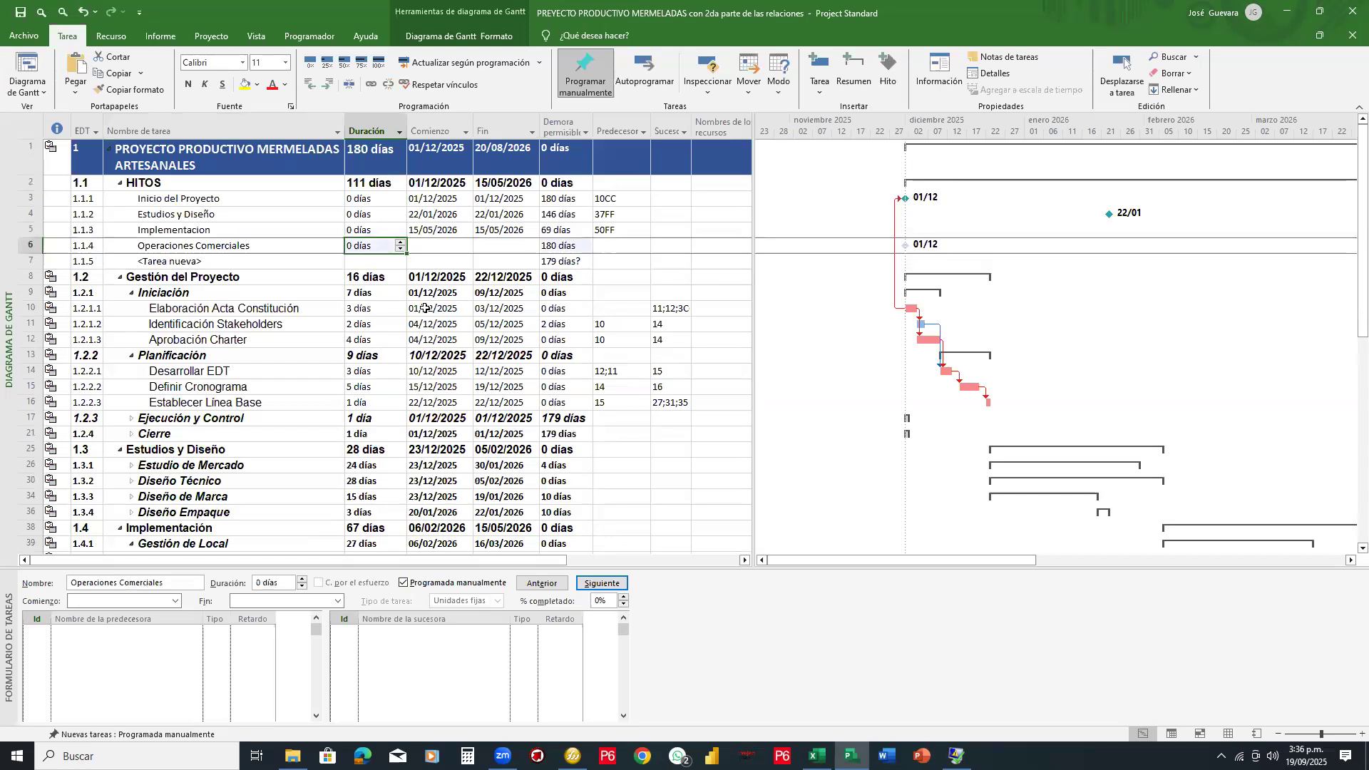
# Step: Link the Operaciones Comerciales milestone finish-to-finish to task 72, Entrega a Clientes, with predecessor 72FF
pyautogui.press('Right')
pyautogui.press('Right')
pyautogui.press('Right')
pyautogui.press('Right')
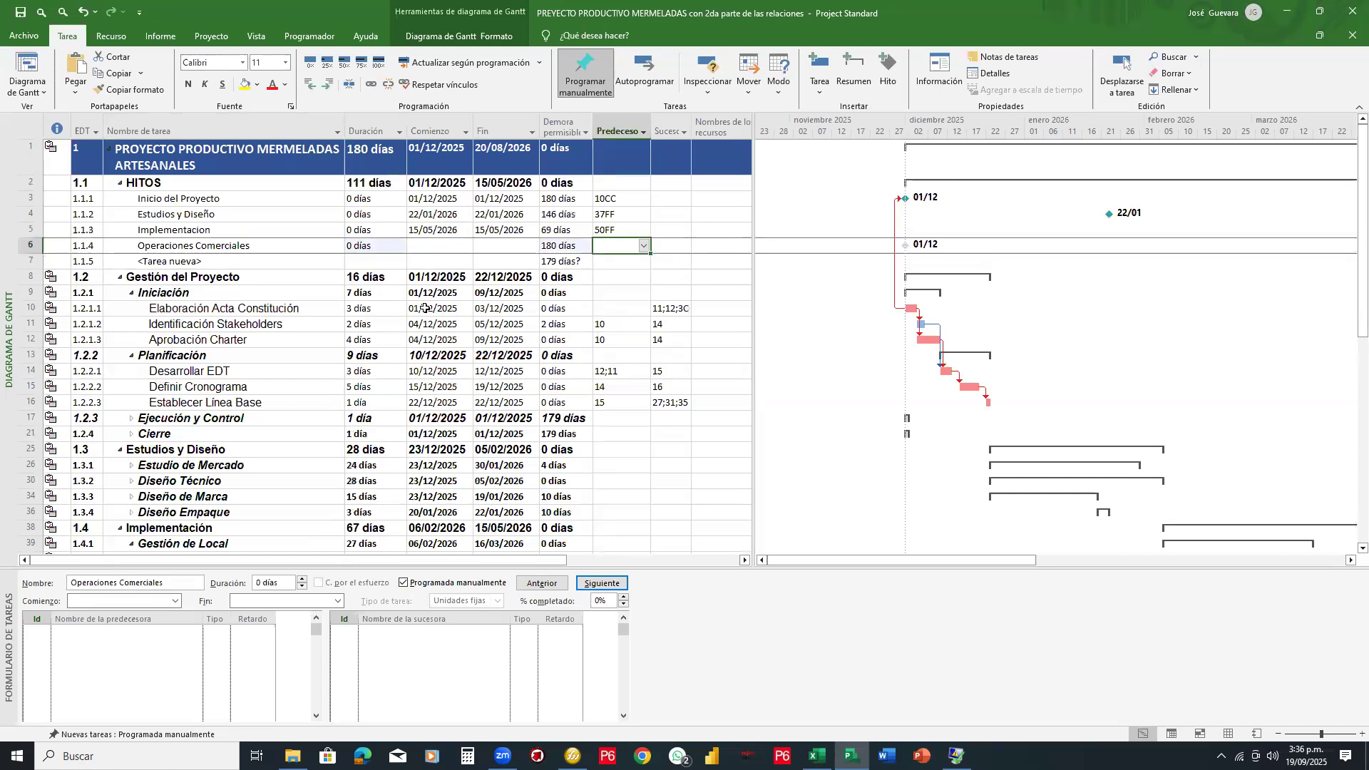
pyautogui.write('72FF')
pyautogui.press('Return')
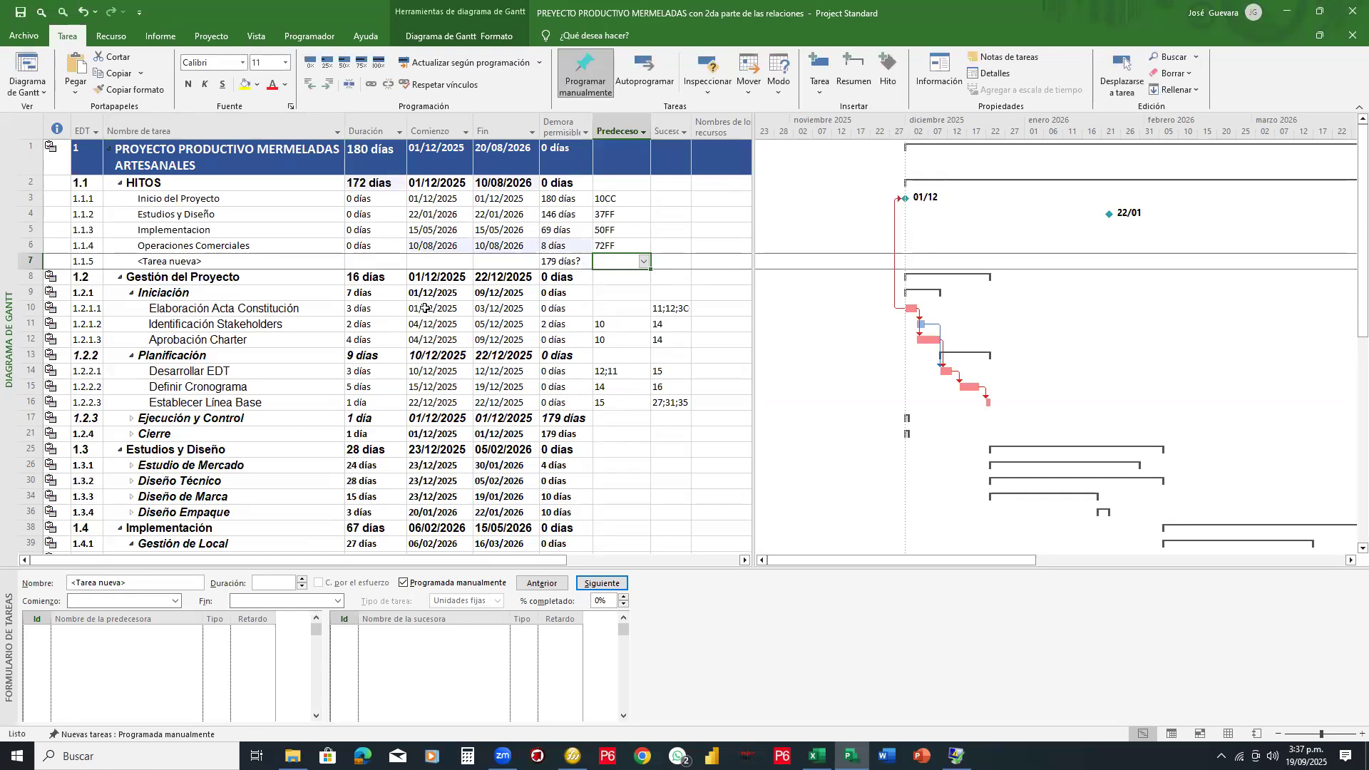
pyautogui.moveTo(834, 557); pyautogui.dragTo(1034, 554)
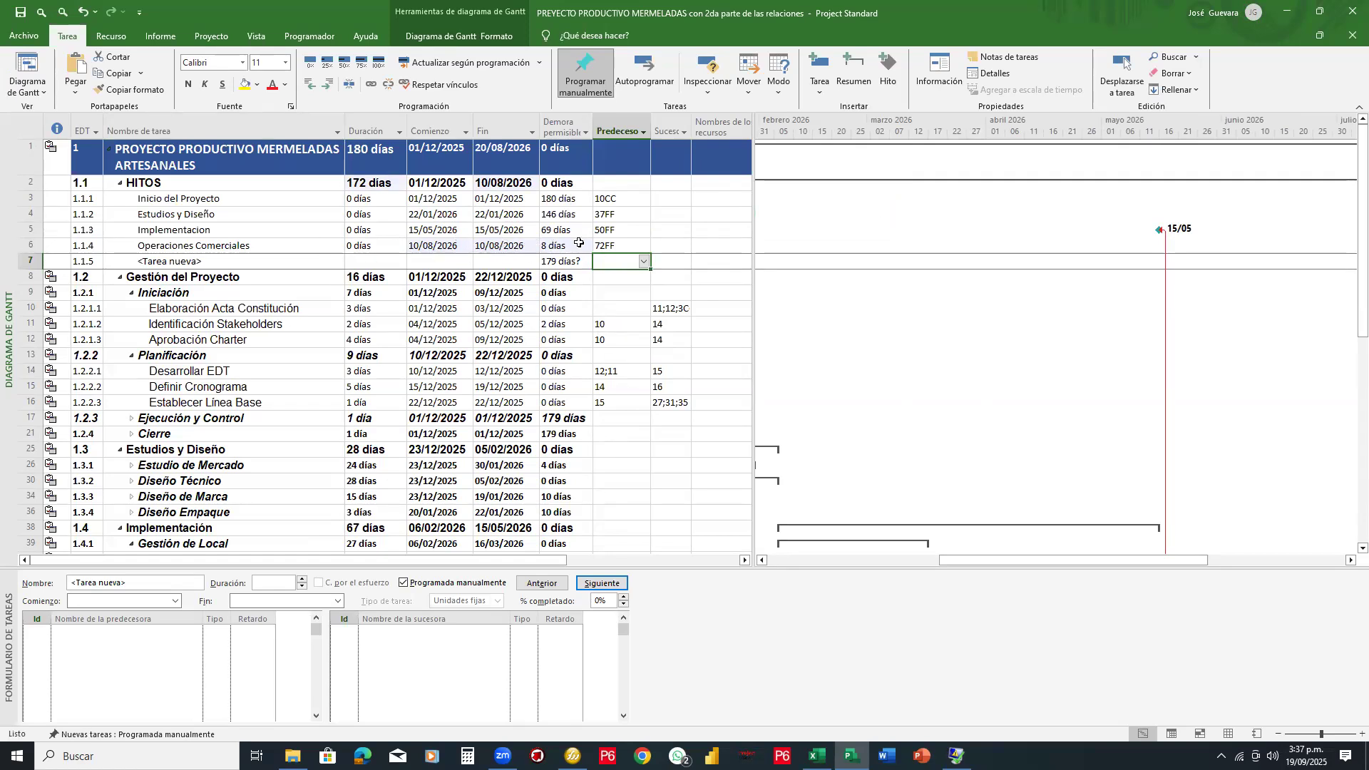
# Step: Name the fifth milestone under HITOS, row 7, Entrega y Cierre and set its duration to 0 days
pyautogui.click(308, 261)
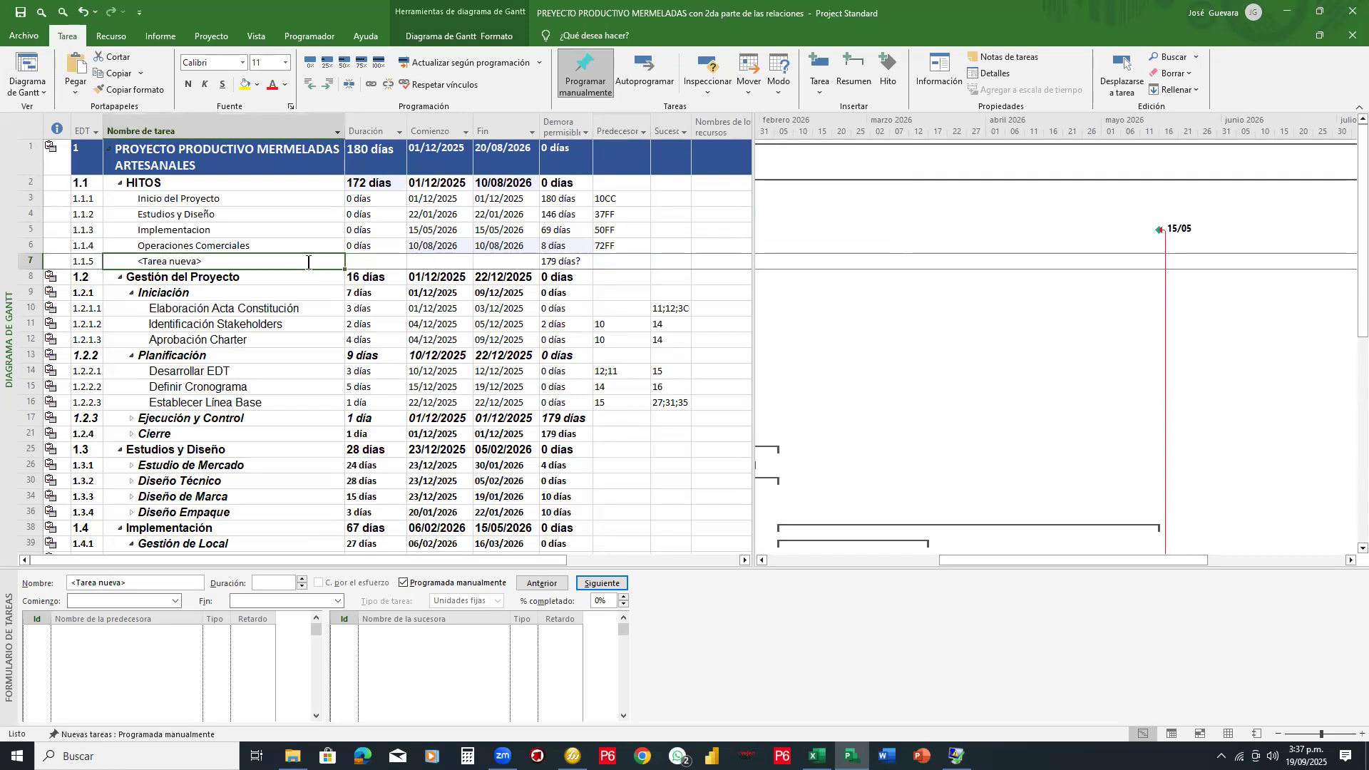
pyautogui.write('Entregf')
pyautogui.press('BackSpace')
pyautogui.write('a y Cierro')
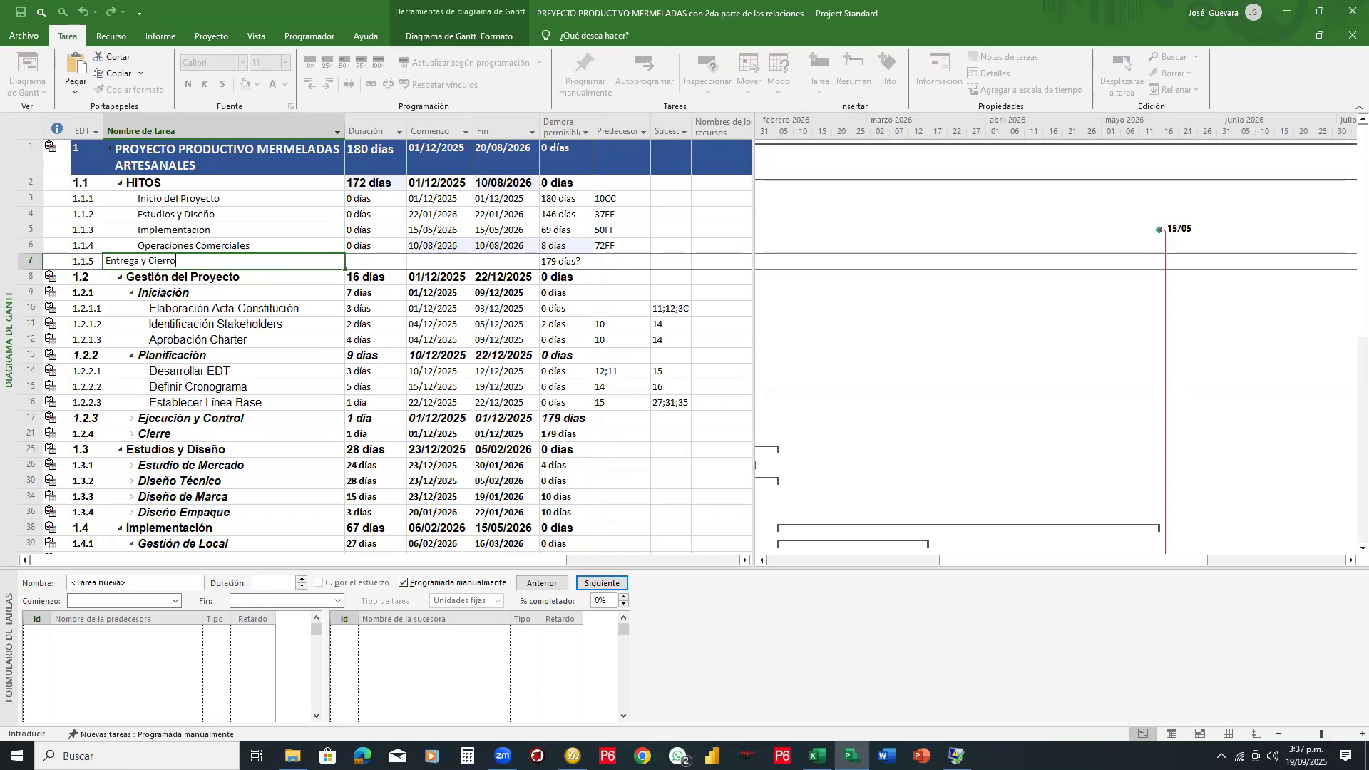
pyautogui.press('BackSpace')
pyautogui.write('e')
pyautogui.press('Tab')
pyautogui.write('0')
pyautogui.press('Return')
# Step: Link the Entrega y Cierre milestone finish-to-finish to task 76, Informe de Transición, with predecessor 76FF
pyautogui.press('pagedown')
pyautogui.press('pagedown')
pyautogui.press('pagedown')
pyautogui.press('pagedown')
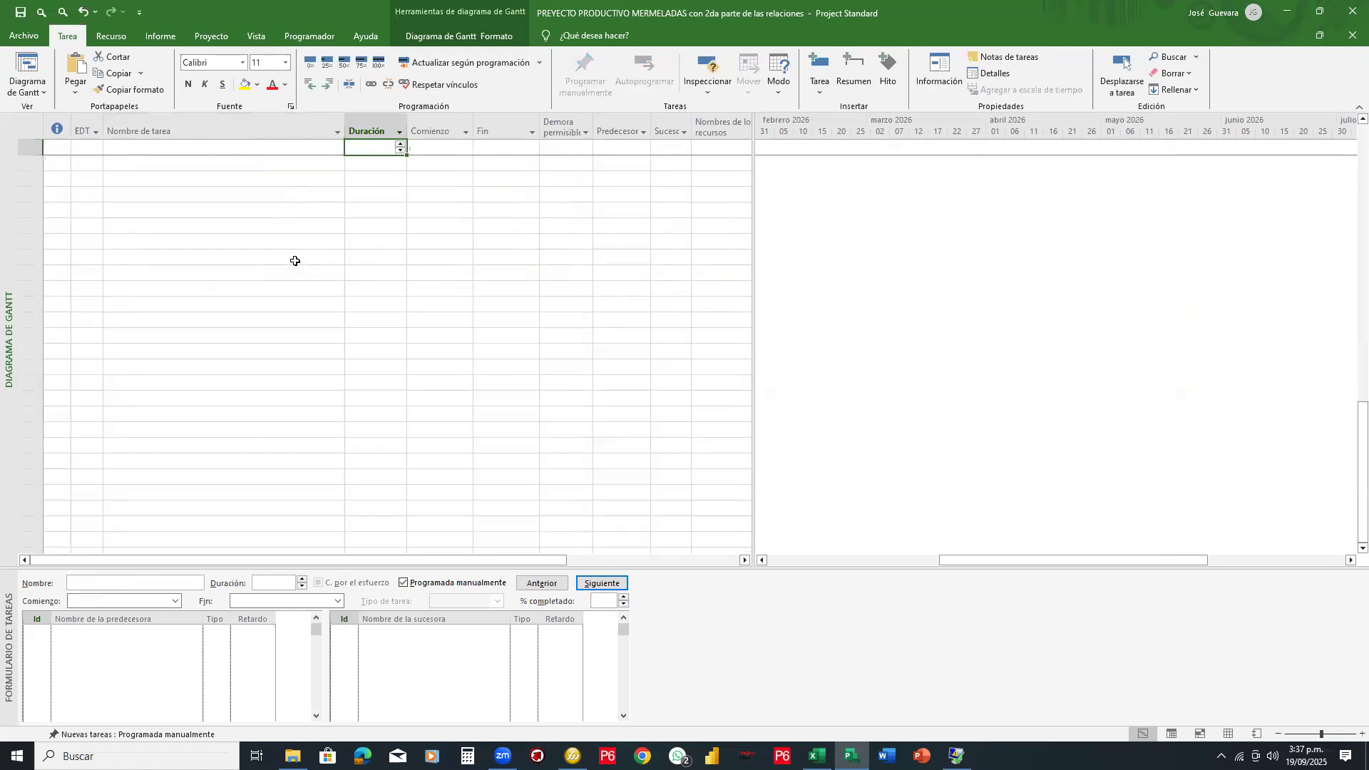
pyautogui.scroll(6, 134, 339)
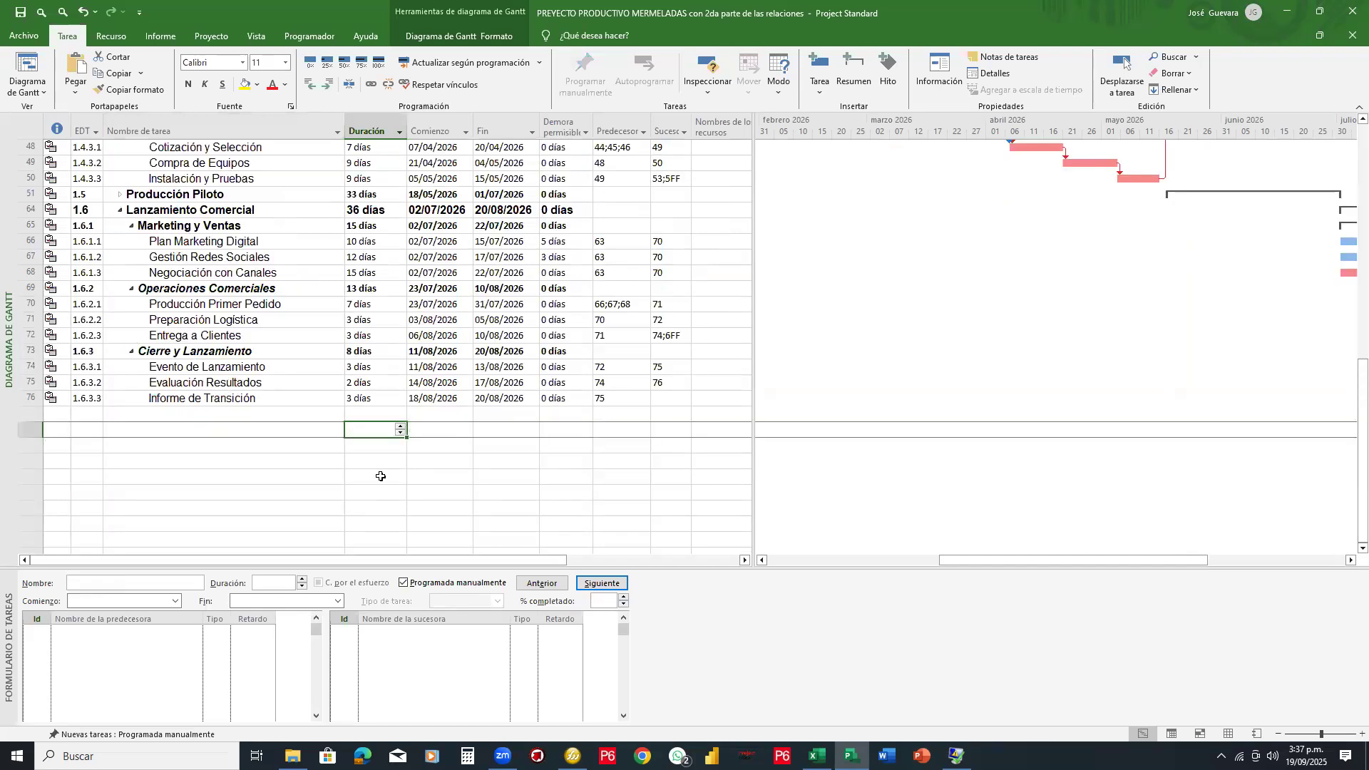
pyautogui.press('Up')
pyautogui.press('Up')
pyautogui.press('Left')
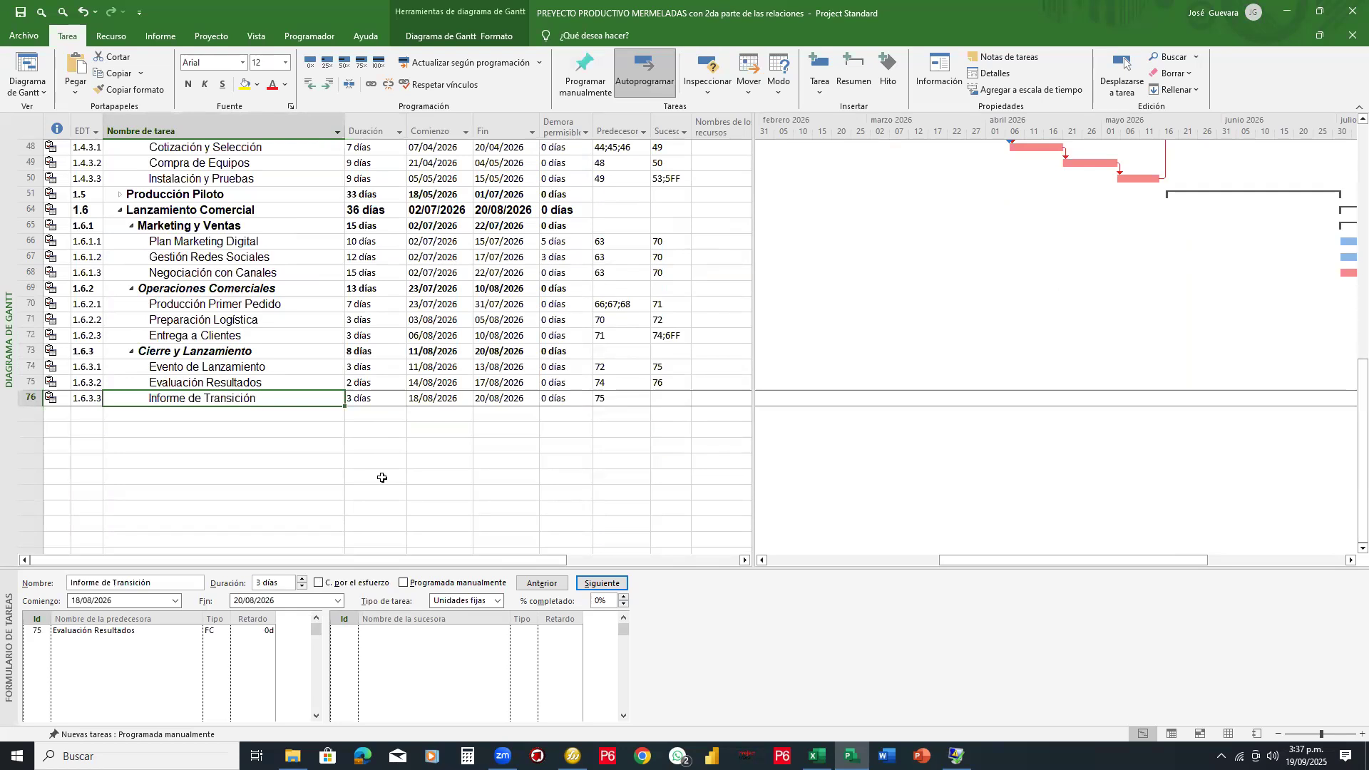
pyautogui.scroll(7, 313, 328)
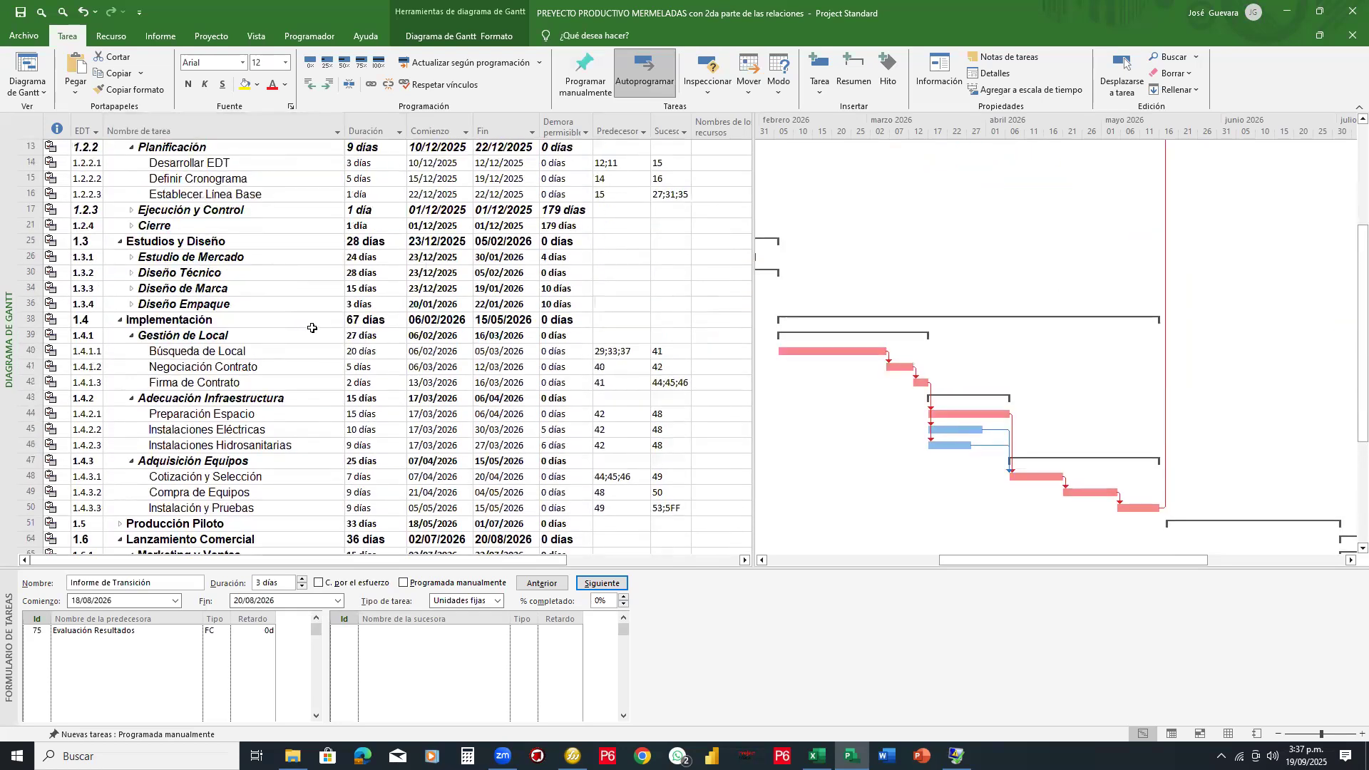
pyautogui.scroll(4, 313, 328)
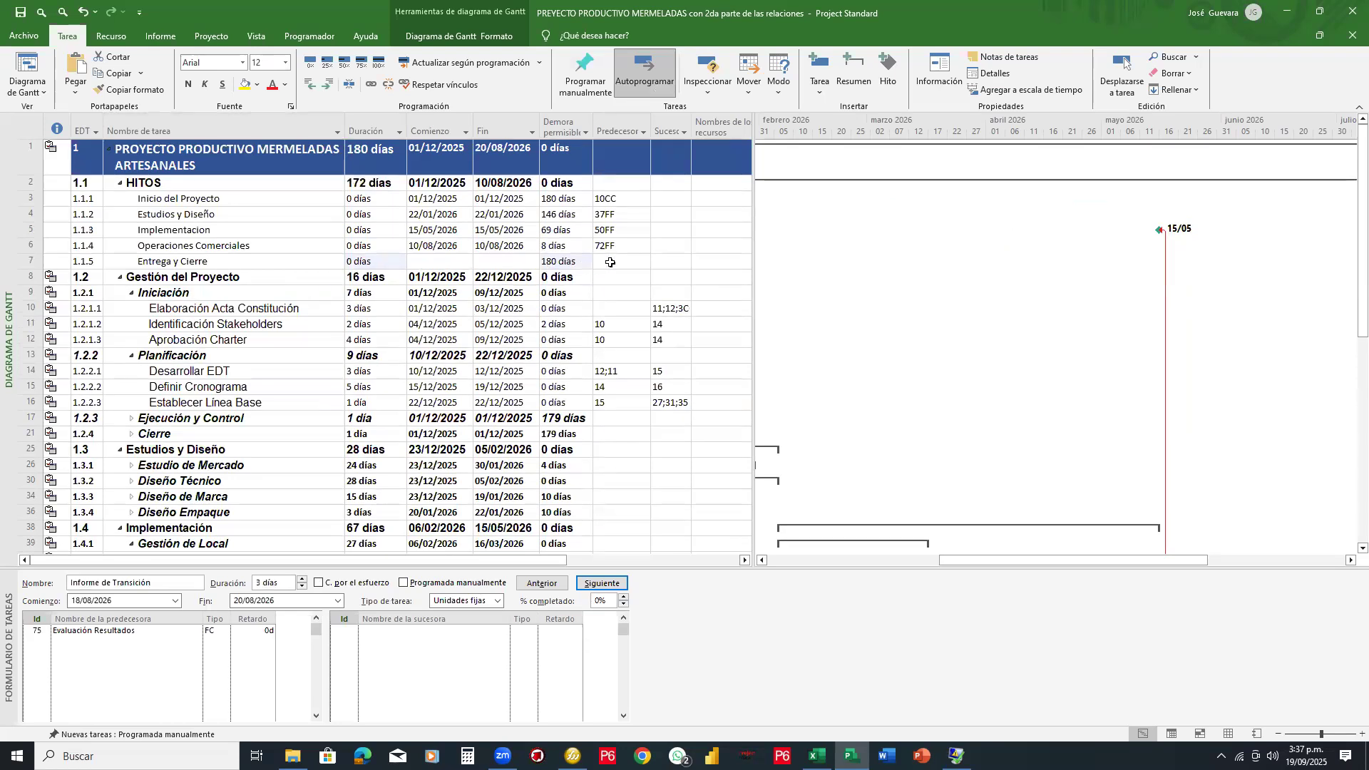
pyautogui.click(610, 262)
pyautogui.write('75')
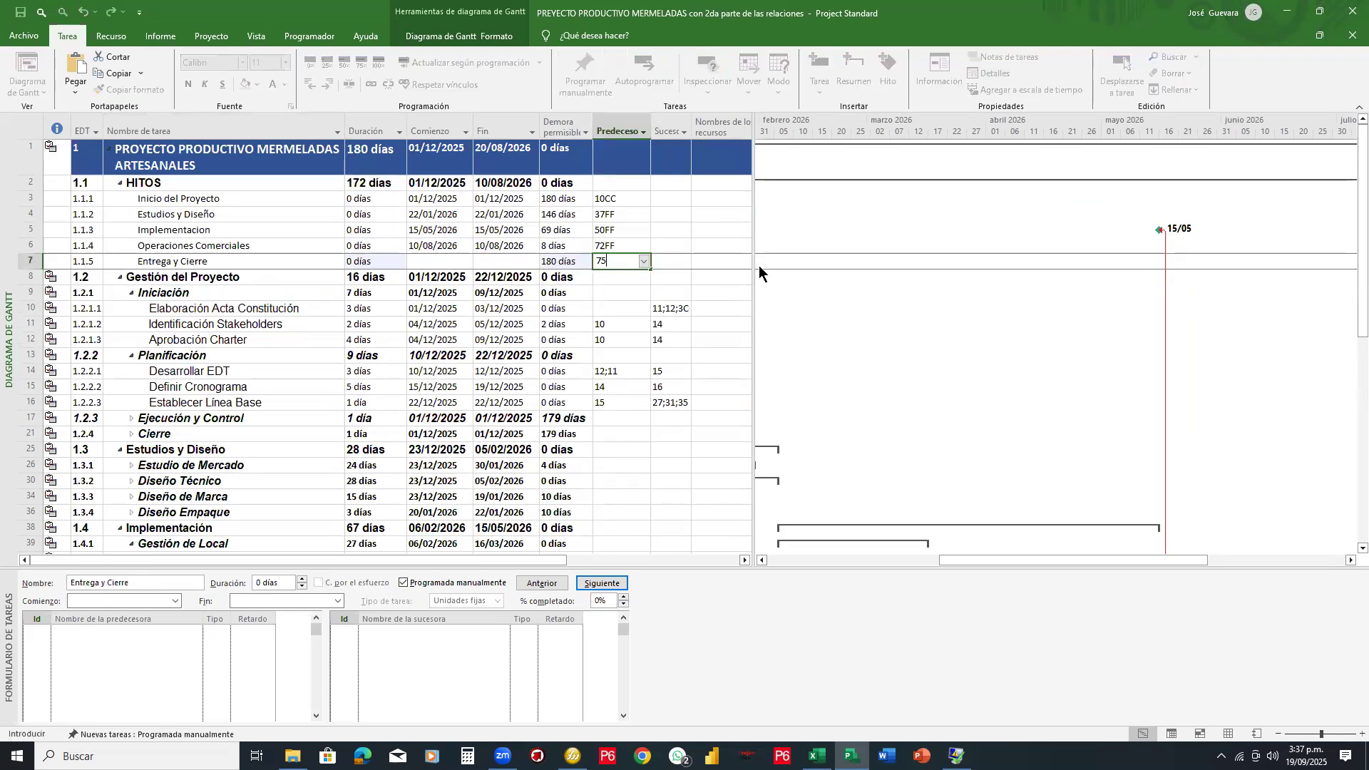
pyautogui.press('BackSpace')
pyautogui.write('6ff')
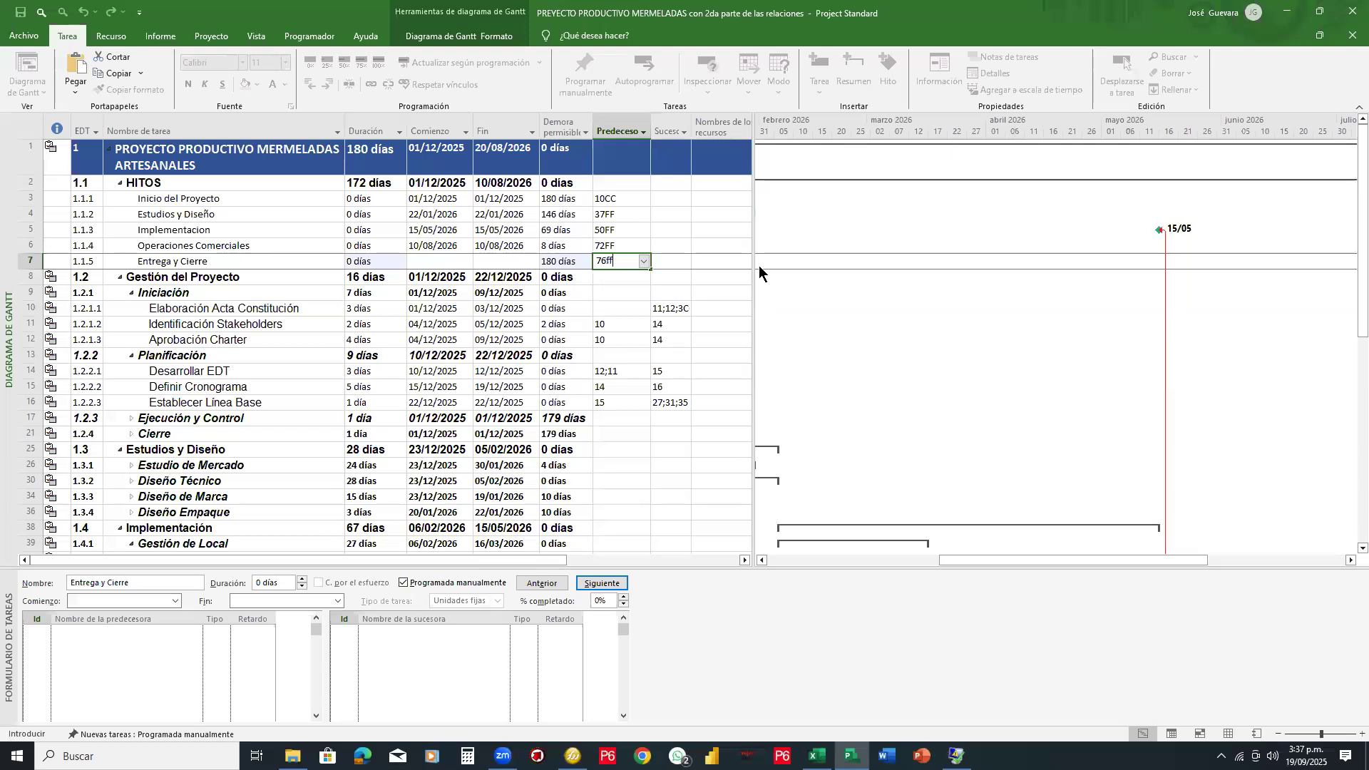
pyautogui.press('Return')
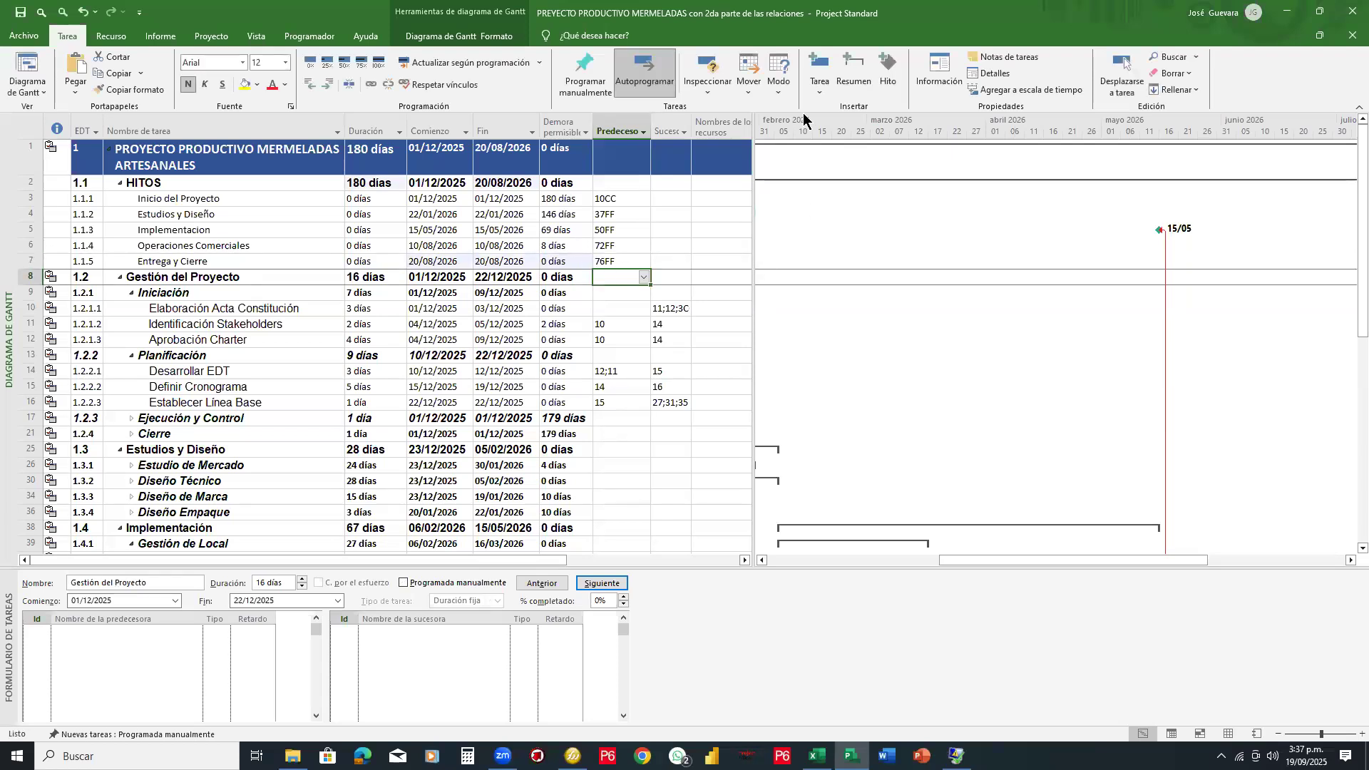
pyautogui.click(92, 192)
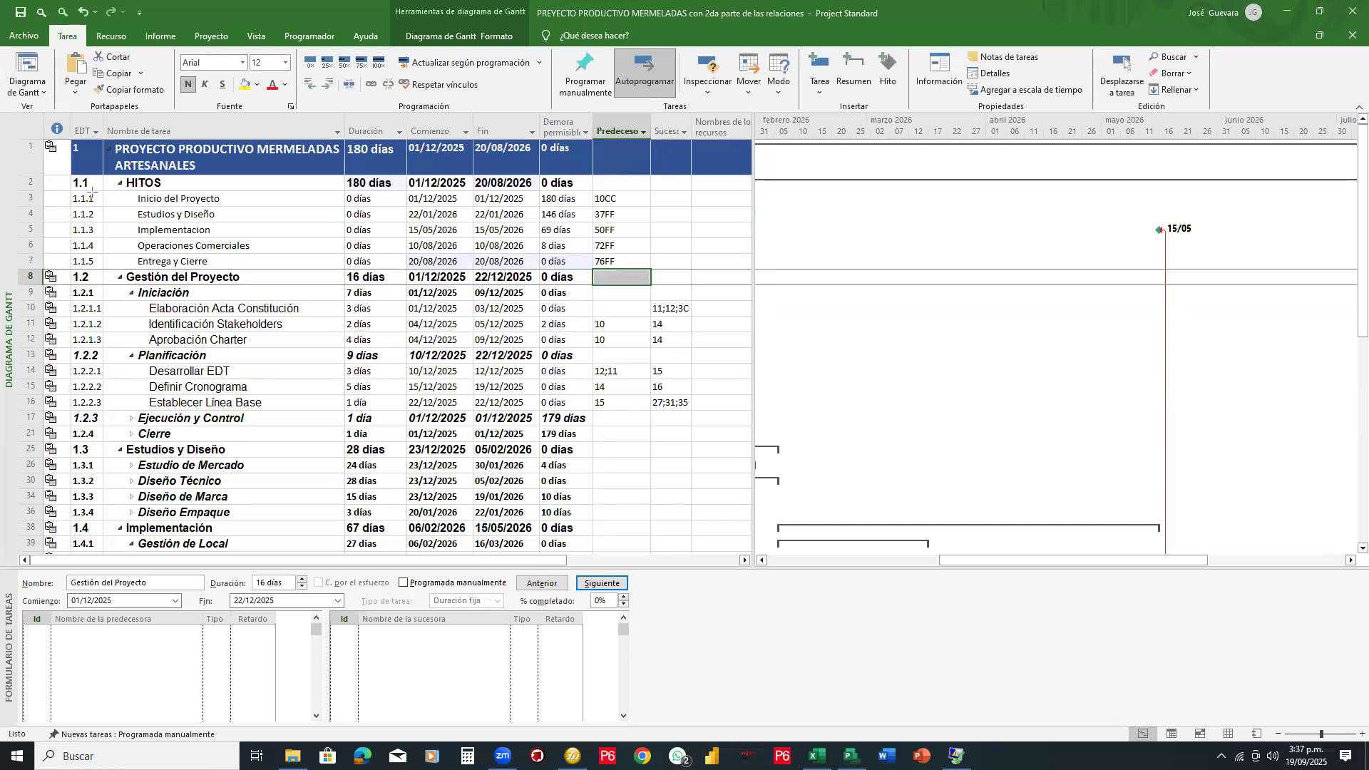
pyautogui.moveTo(66, 189); pyautogui.dragTo(537, 269)
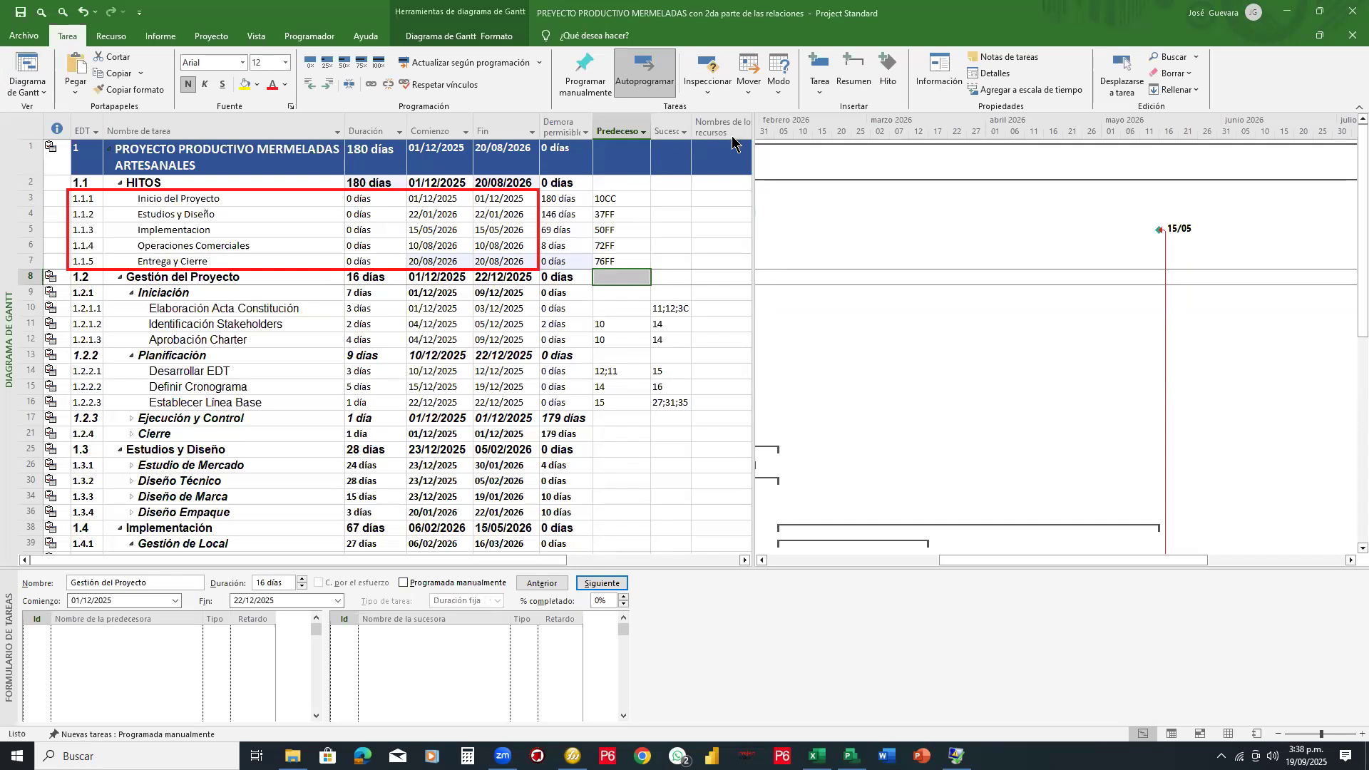
pyautogui.moveTo(685, 130)
pyautogui.mouseDown()
pyautogui.moveTo(588, 202)
pyautogui.moveTo(497, 224)
pyautogui.mouseUp()
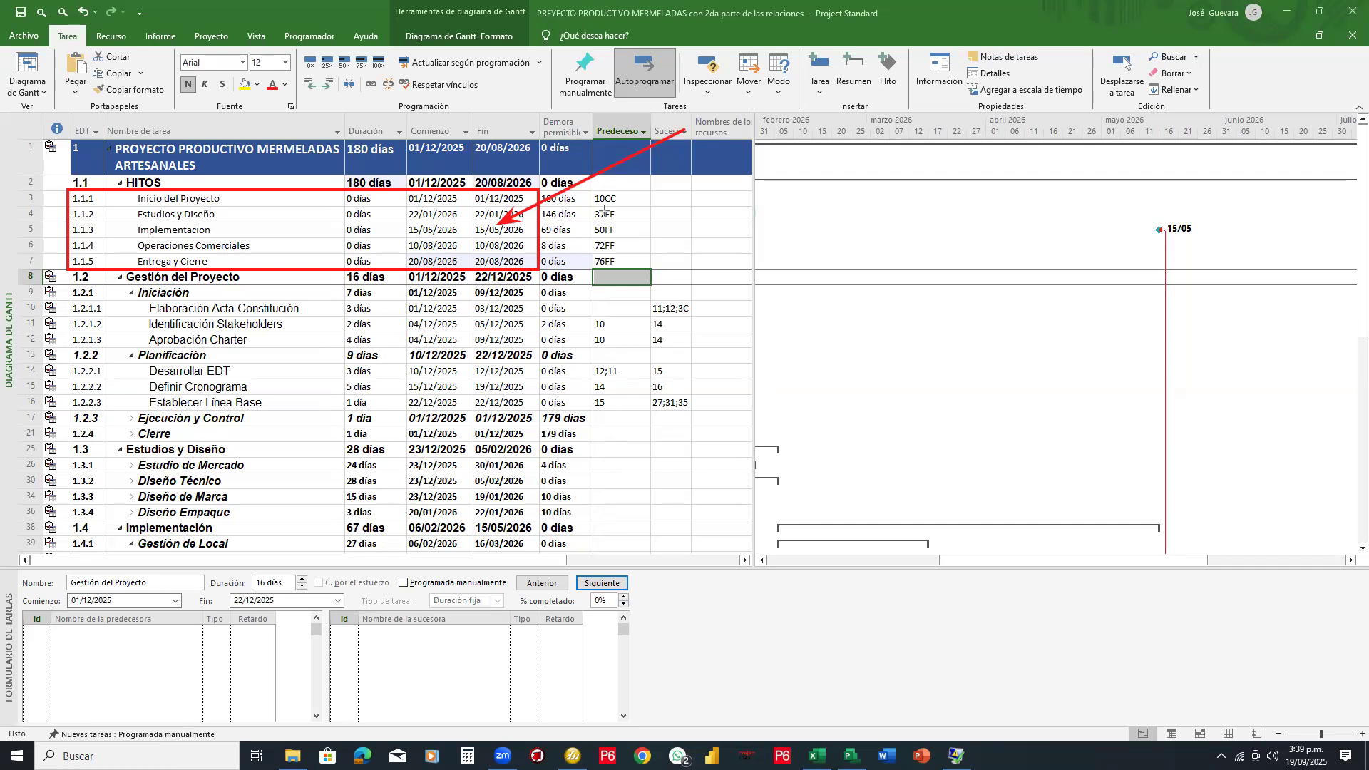
pyautogui.moveTo(529, 196)
pyautogui.mouseDown()
pyautogui.moveTo(506, 213)
pyautogui.moveTo(556, 234)
pyautogui.mouseUp()
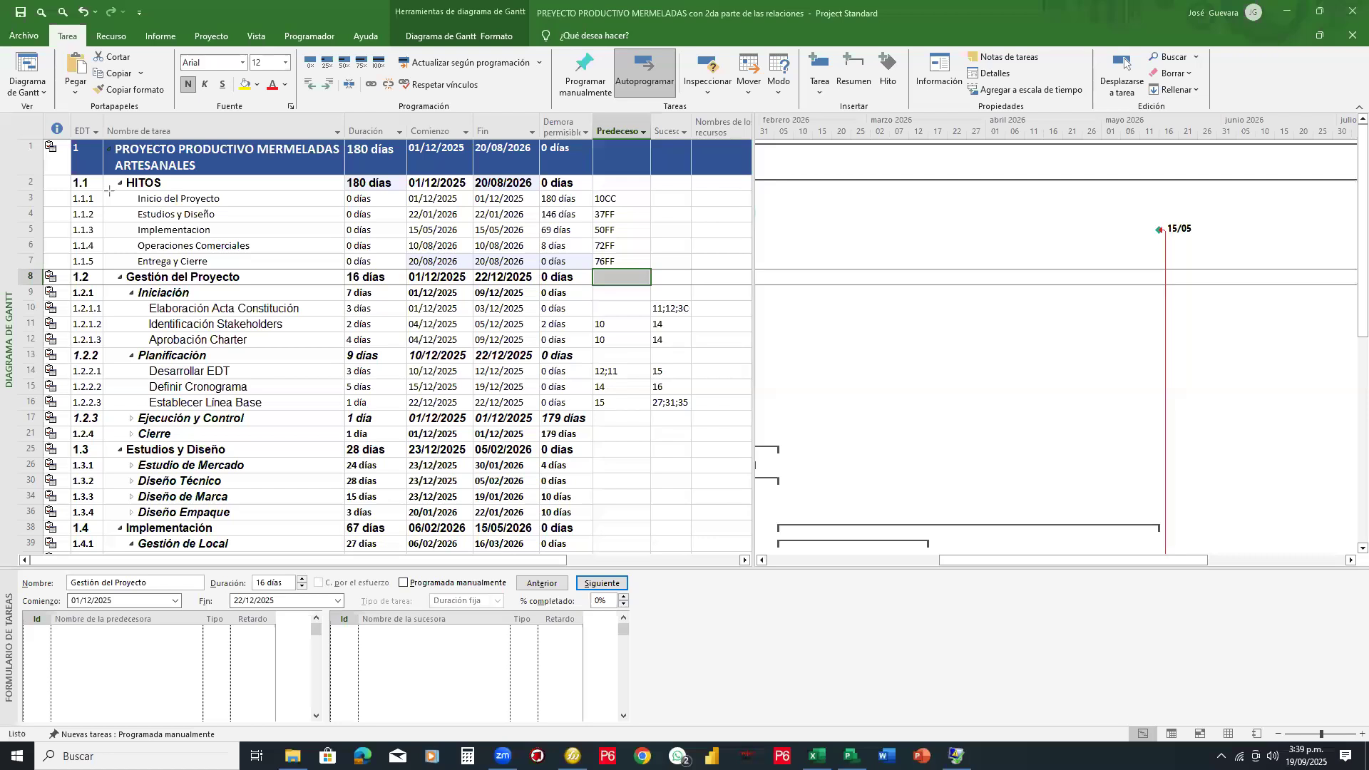
pyautogui.moveTo(106, 190)
pyautogui.mouseDown()
pyautogui.moveTo(455, 261)
pyautogui.moveTo(751, 270)
pyautogui.mouseUp()
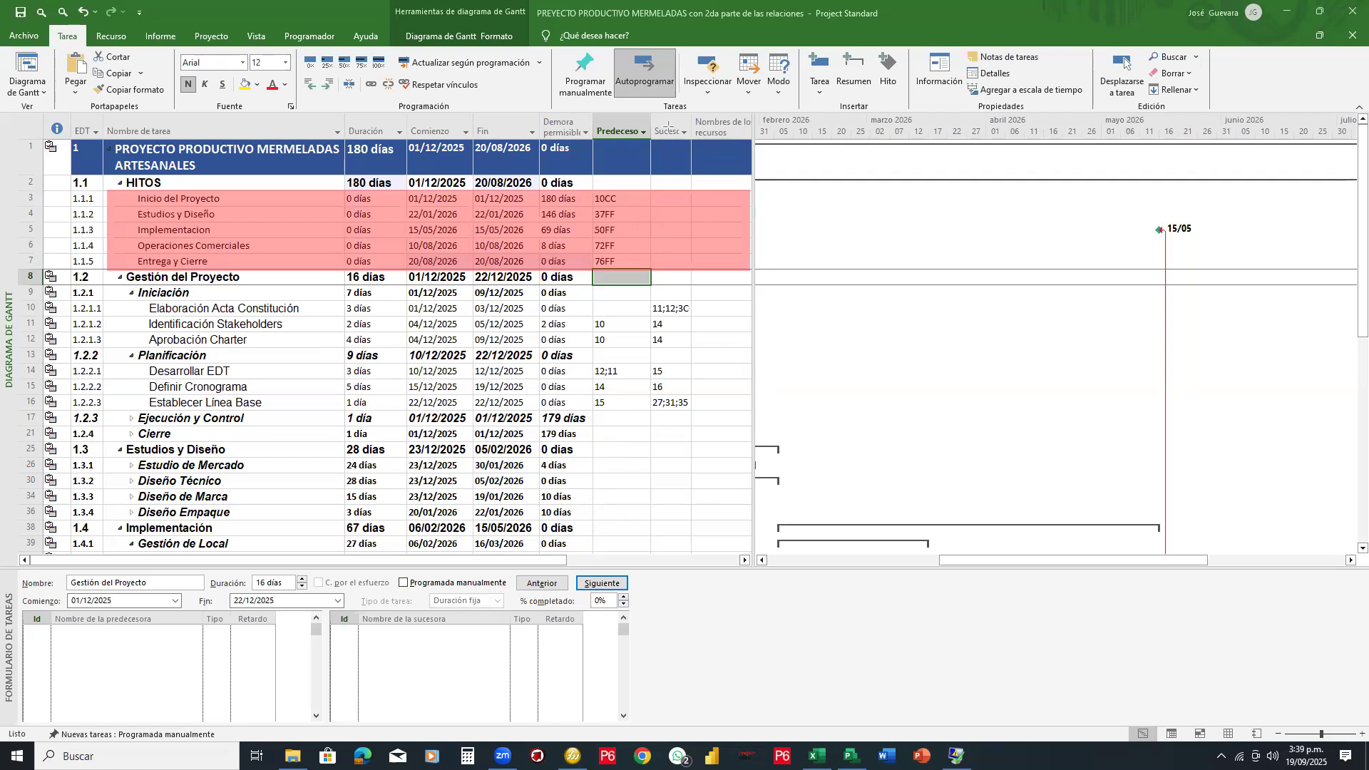
pyautogui.click(662, 203)
pyautogui.press('Escape')
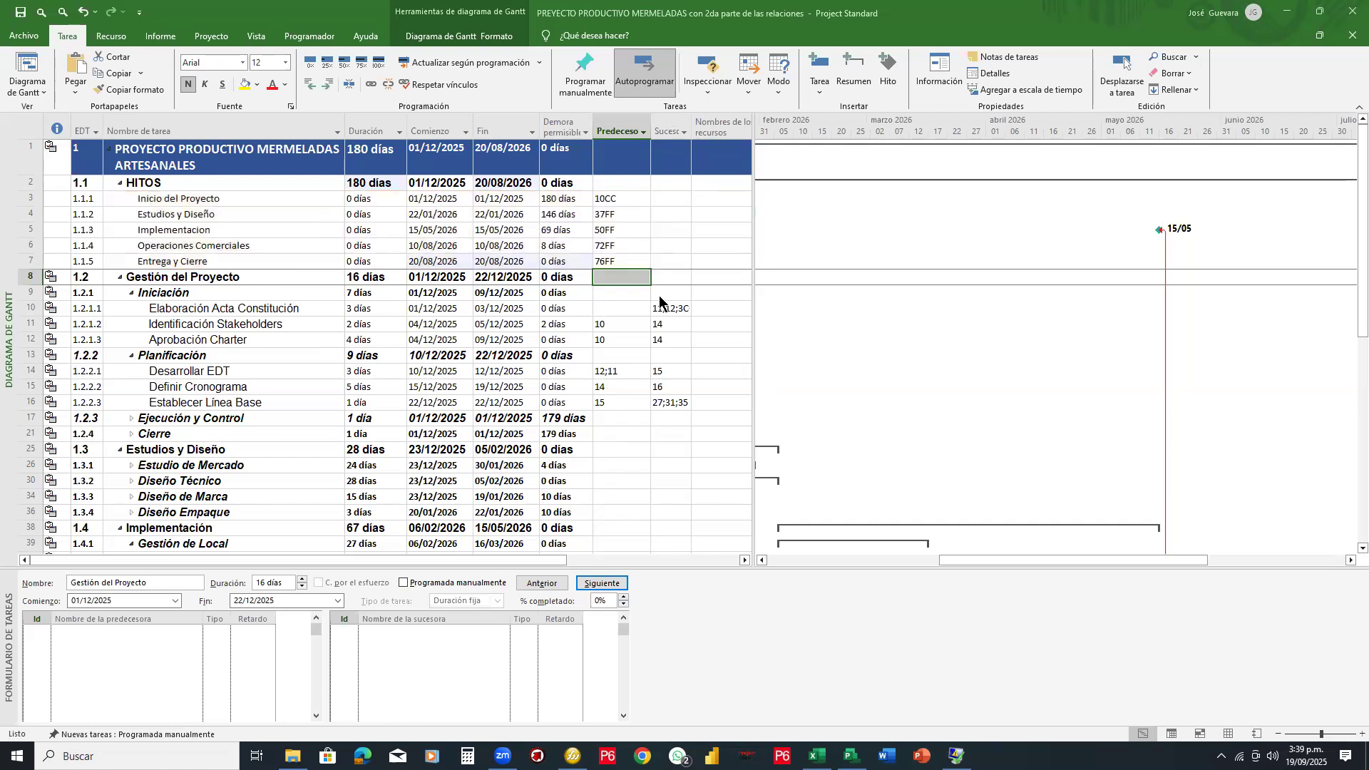
# Step: Examine the Inicio del Proyecto and Estudios y Diseño milestones on the Gantt chart around the project's start in December 2025
pyautogui.moveTo(753, 287); pyautogui.dragTo(652, 283)
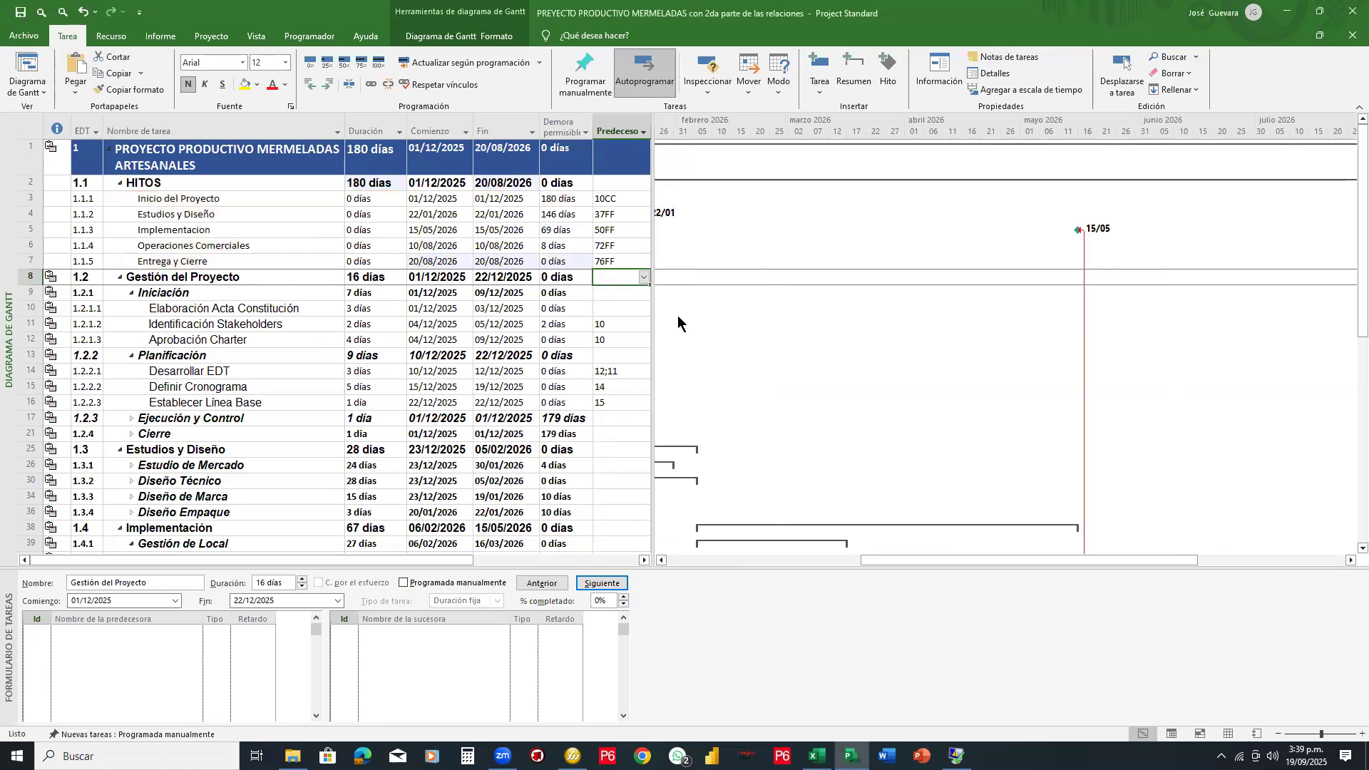
pyautogui.moveTo(883, 560); pyautogui.dragTo(688, 561)
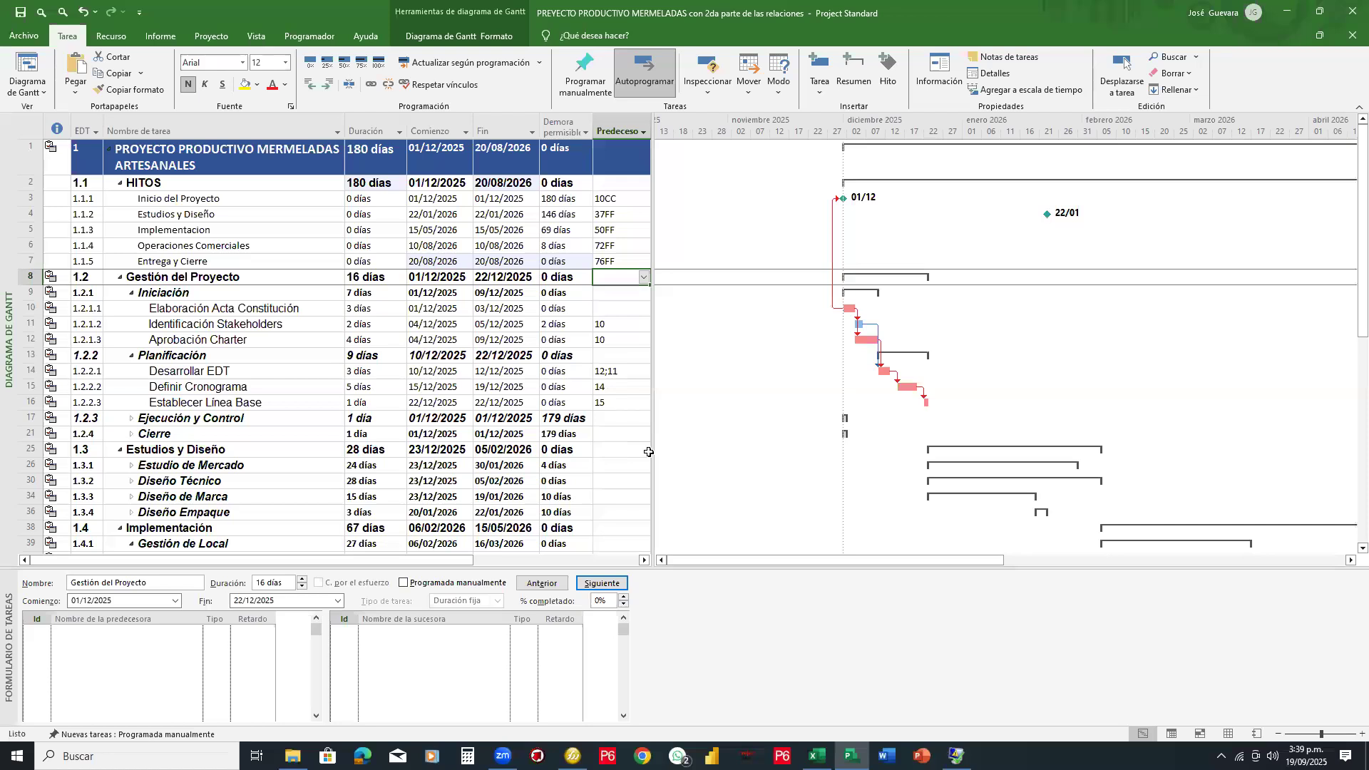
pyautogui.moveTo(649, 452); pyautogui.dragTo(781, 447)
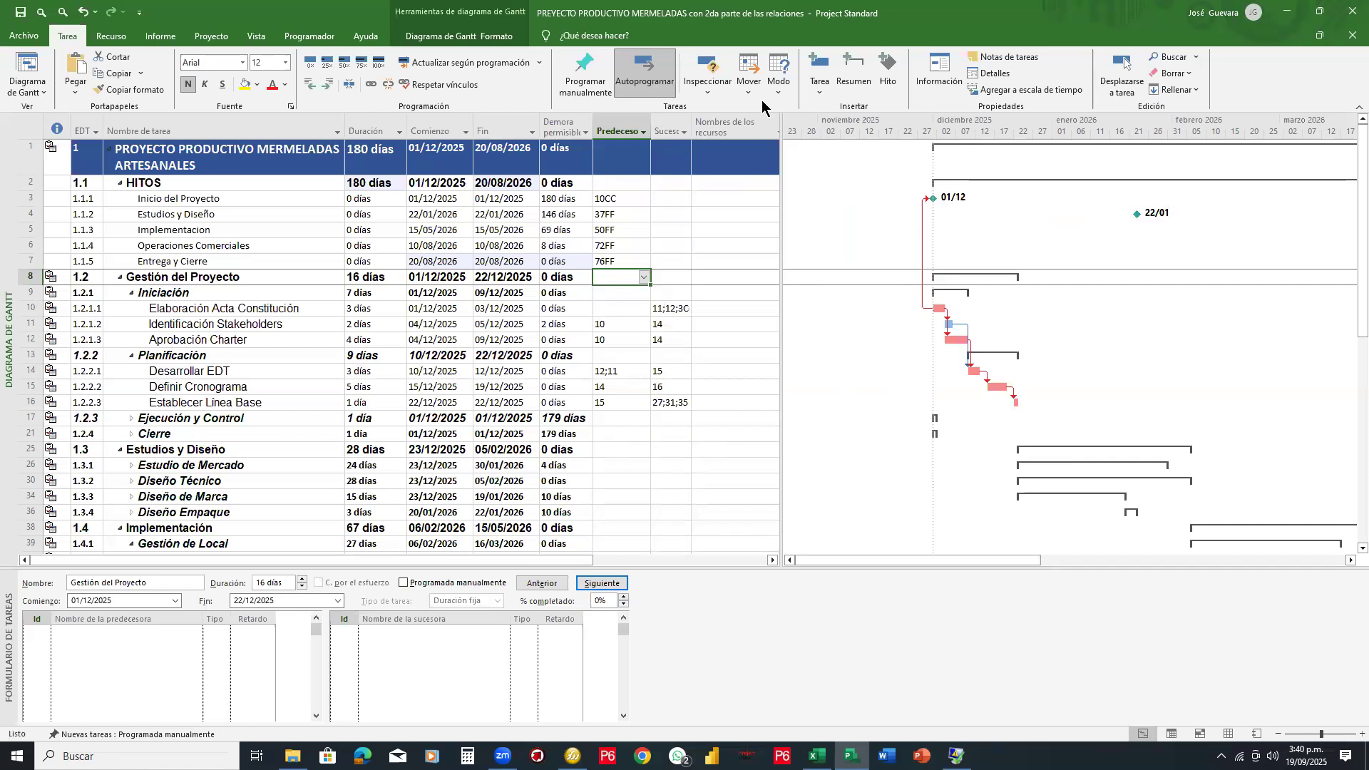
pyautogui.click(737, 186)
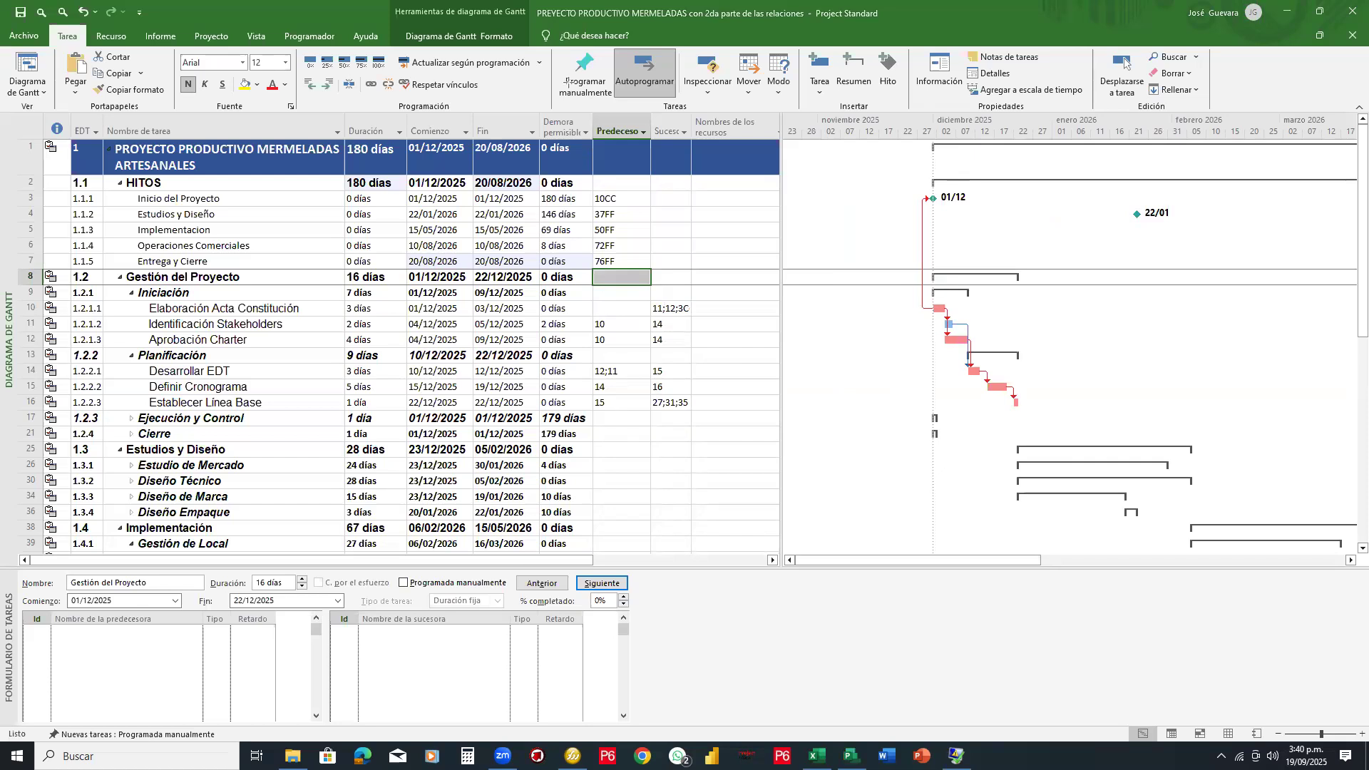
pyautogui.moveTo(603, 71); pyautogui.dragTo(605, 155)
pyautogui.moveTo(620, 126)
pyautogui.mouseDown()
pyautogui.moveTo(619, 109)
pyautogui.moveTo(646, 131)
pyautogui.moveTo(666, 121)
pyautogui.mouseUp()
pyautogui.click(632, 119)
pyautogui.click(654, 116)
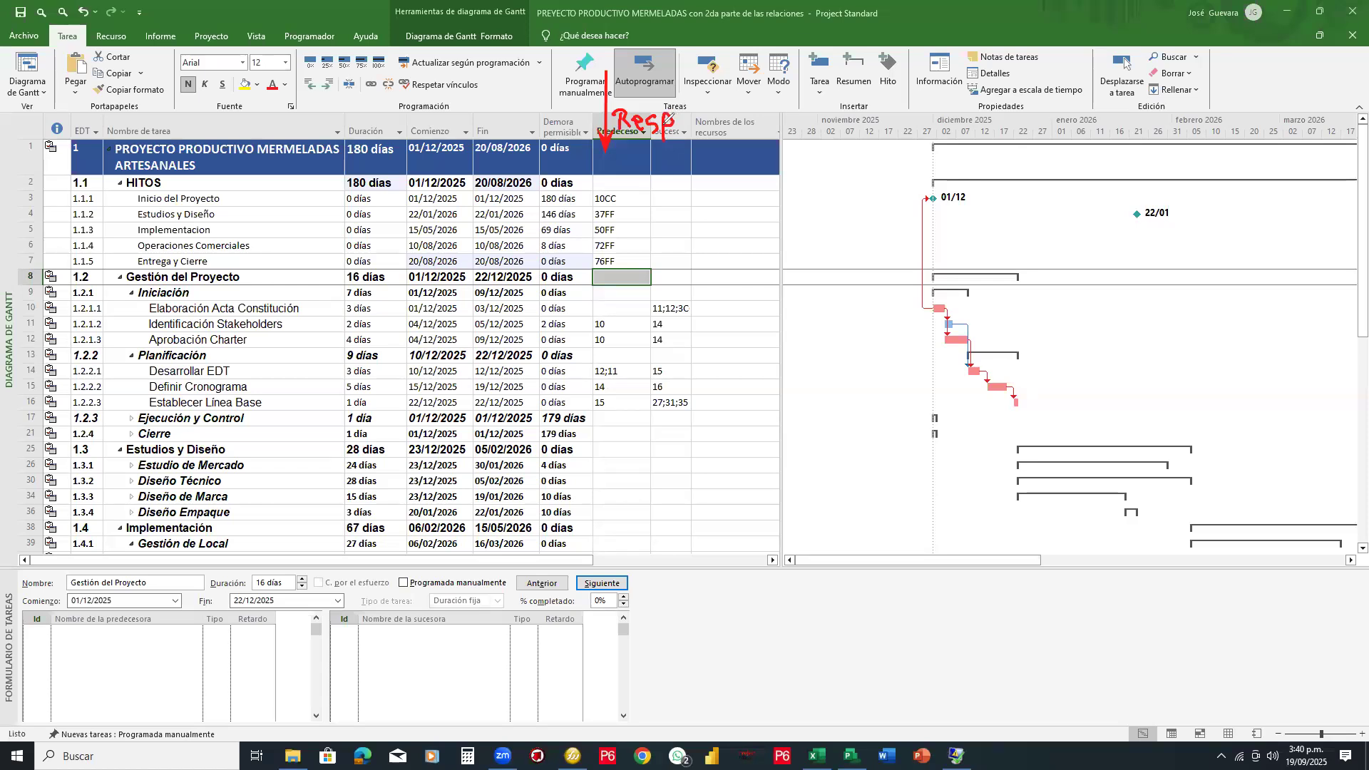
pyautogui.moveTo(641, 141)
pyautogui.mouseDown()
pyautogui.moveTo(624, 142)
pyautogui.moveTo(662, 149)
pyautogui.mouseUp()
pyautogui.moveTo(502, 74)
pyautogui.mouseDown()
pyautogui.moveTo(504, 132)
pyautogui.moveTo(518, 119)
pyautogui.moveTo(494, 118)
pyautogui.mouseUp()
pyautogui.moveTo(141, 322)
pyautogui.mouseDown()
pyautogui.moveTo(316, 314)
pyautogui.moveTo(187, 300)
pyautogui.moveTo(145, 304)
pyautogui.moveTo(174, 324)
pyautogui.moveTo(358, 318)
pyautogui.mouseUp()
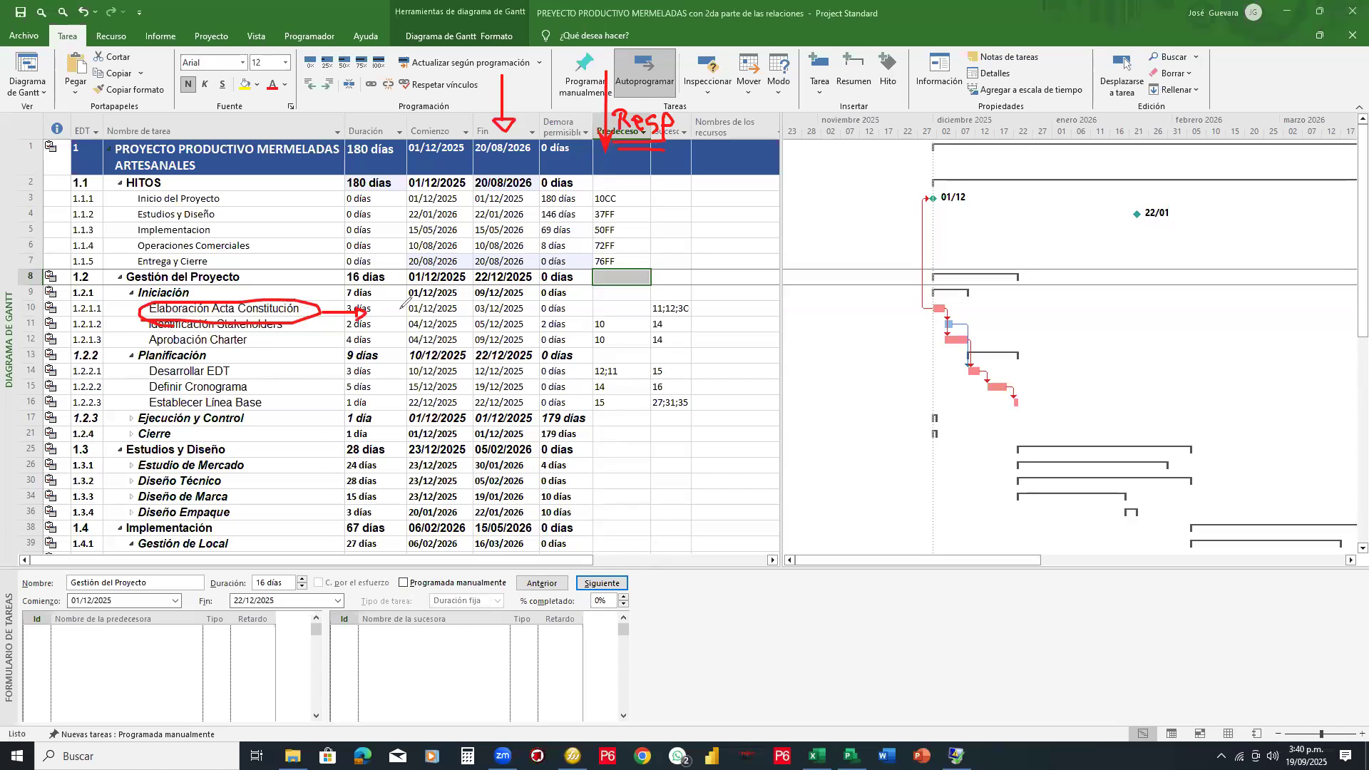
pyautogui.moveTo(391, 313)
pyautogui.mouseDown()
pyautogui.moveTo(435, 311)
pyautogui.moveTo(447, 327)
pyautogui.moveTo(442, 314)
pyautogui.mouseUp()
pyautogui.moveTo(446, 319)
pyautogui.mouseDown()
pyautogui.moveTo(495, 323)
pyautogui.moveTo(485, 315)
pyautogui.mouseUp()
pyautogui.moveTo(259, 373); pyautogui.dragTo(421, 377)
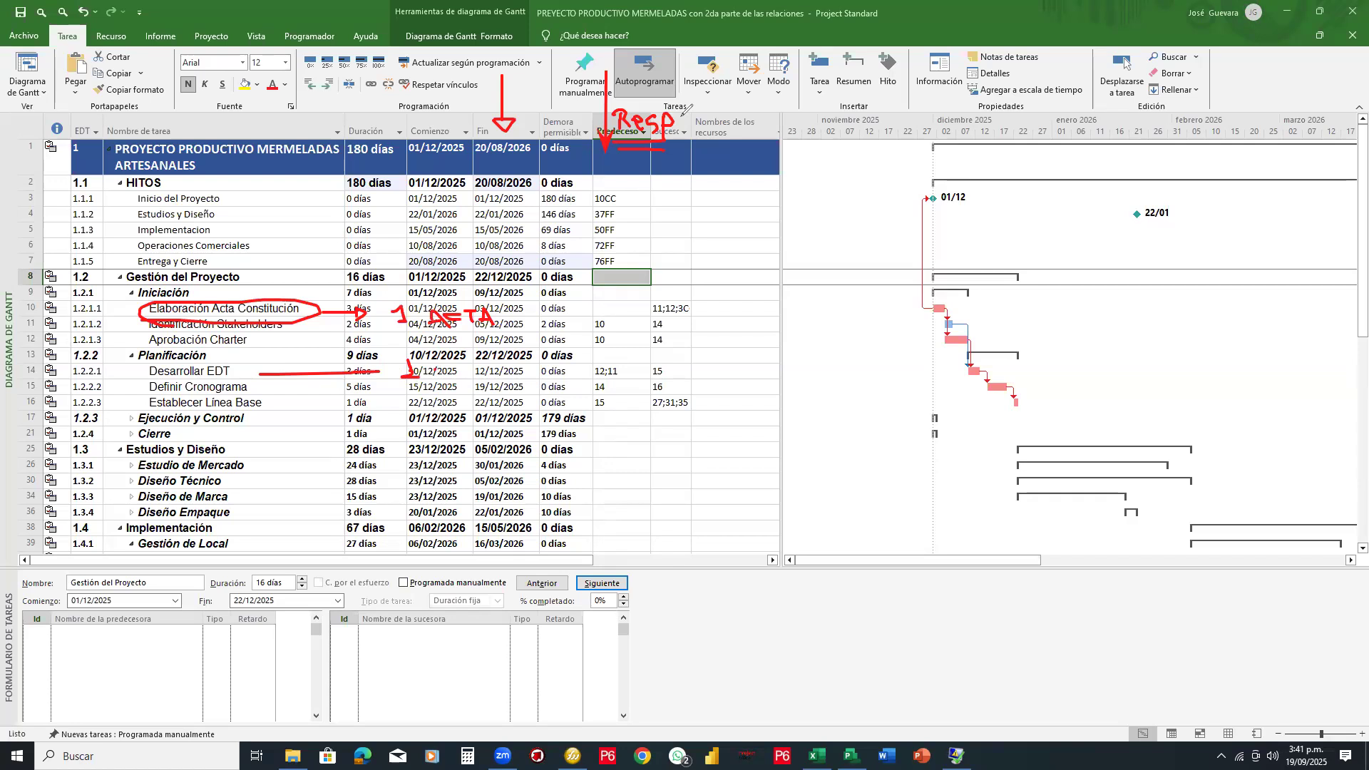
pyautogui.hotkey('ctrl', 'shift', '5')
pyautogui.moveTo(669, 119)
pyautogui.mouseDown()
pyautogui.moveTo(612, 142)
pyautogui.moveTo(504, 132)
pyautogui.moveTo(503, 86)
pyautogui.moveTo(453, 317)
pyautogui.moveTo(472, 319)
pyautogui.moveTo(331, 313)
pyautogui.moveTo(337, 388)
pyautogui.moveTo(434, 369)
pyautogui.mouseUp()
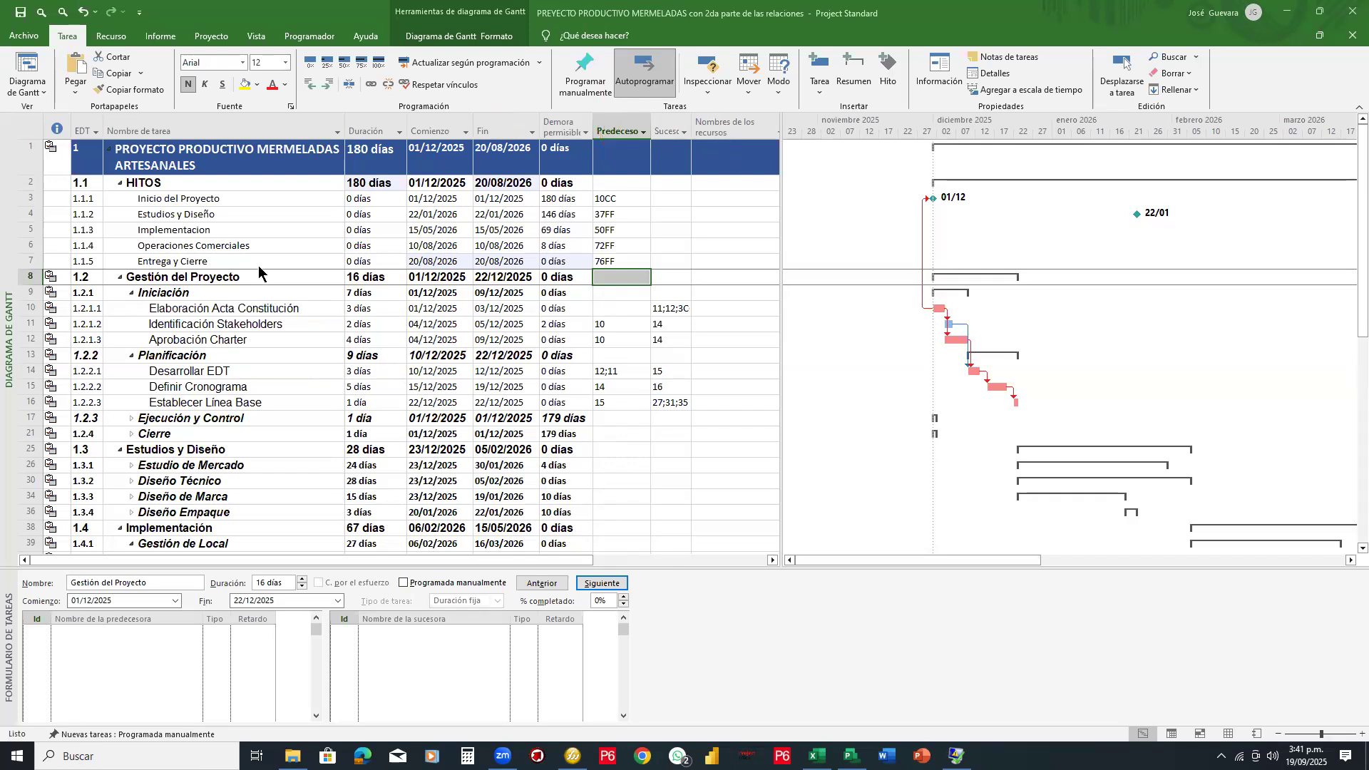
# Step: Expand the project outline to show all subtasks, including those under the collapsed groups such as Ejecución y Control and Producción Piloto
pyautogui.scroll(-4, 258, 265)
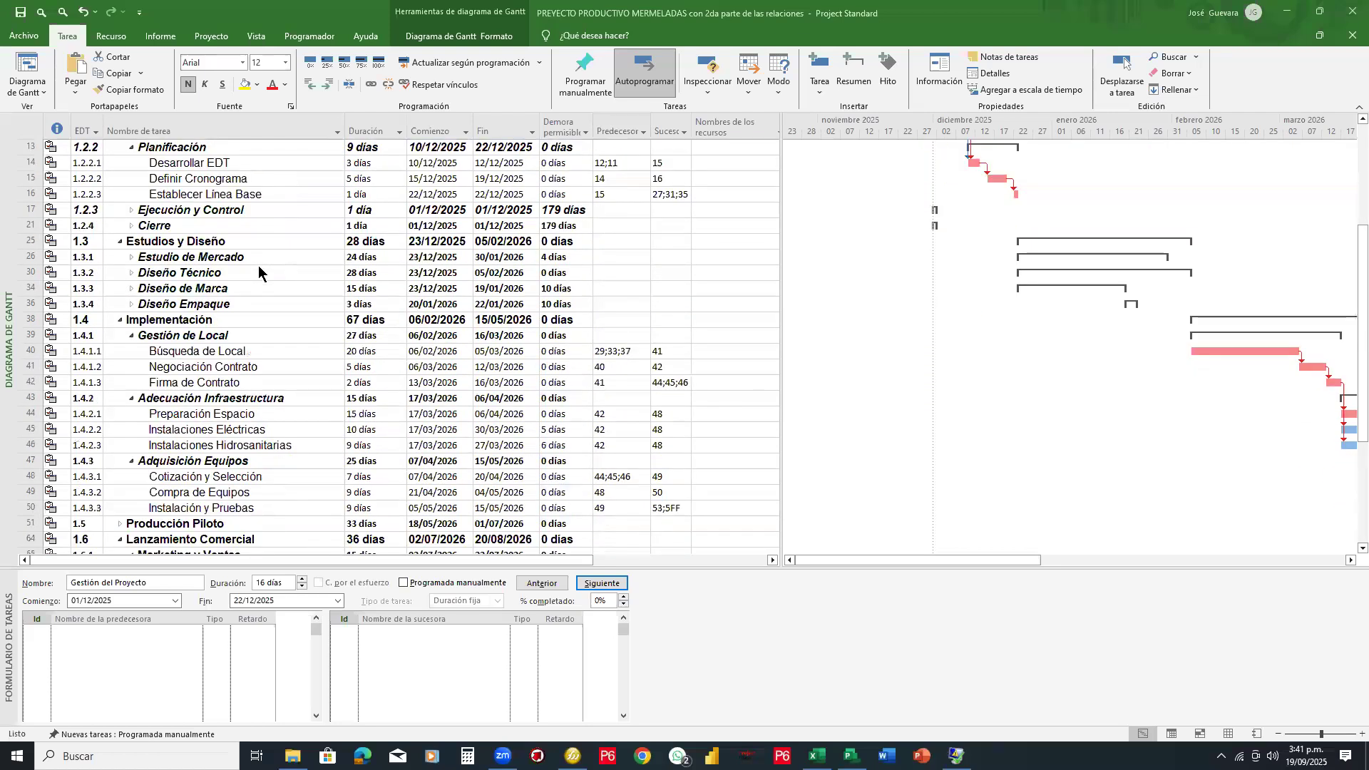
pyautogui.scroll(4, 258, 266)
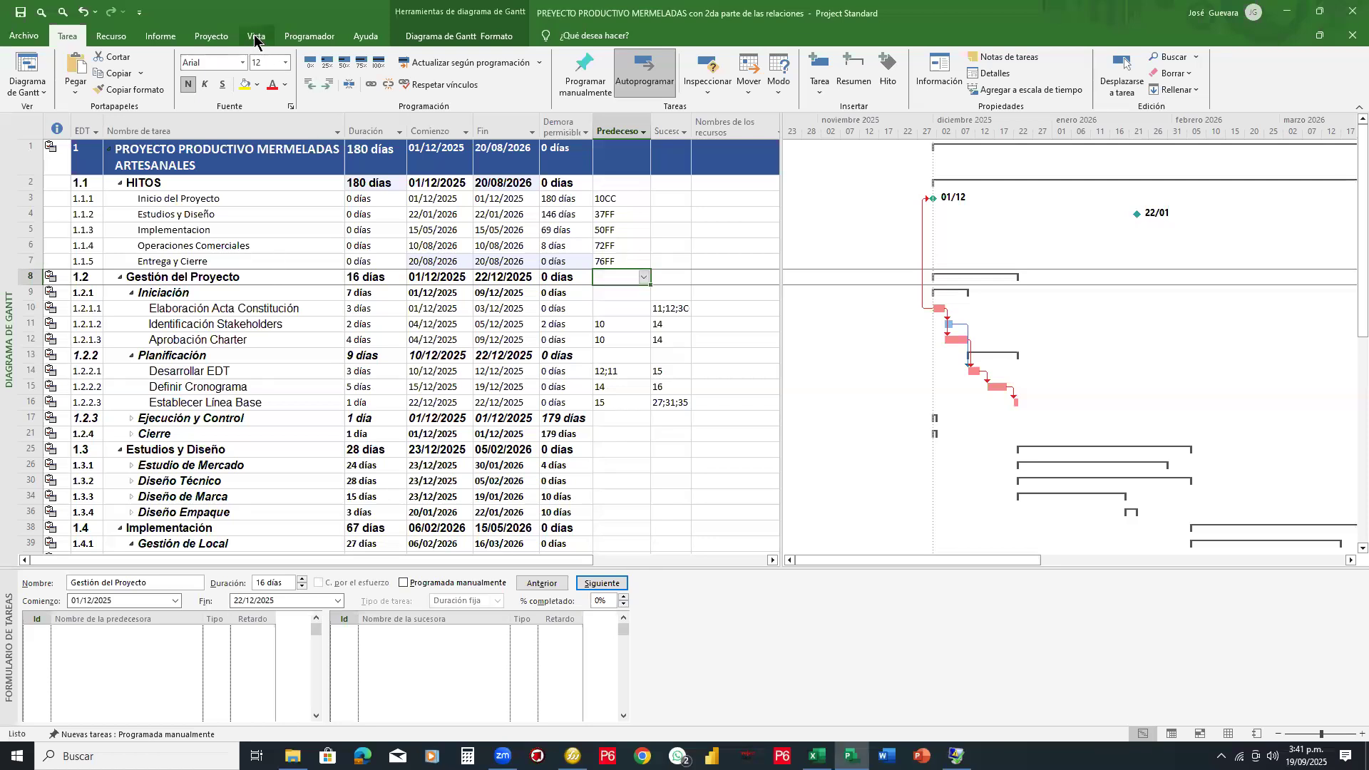
pyautogui.click(255, 36)
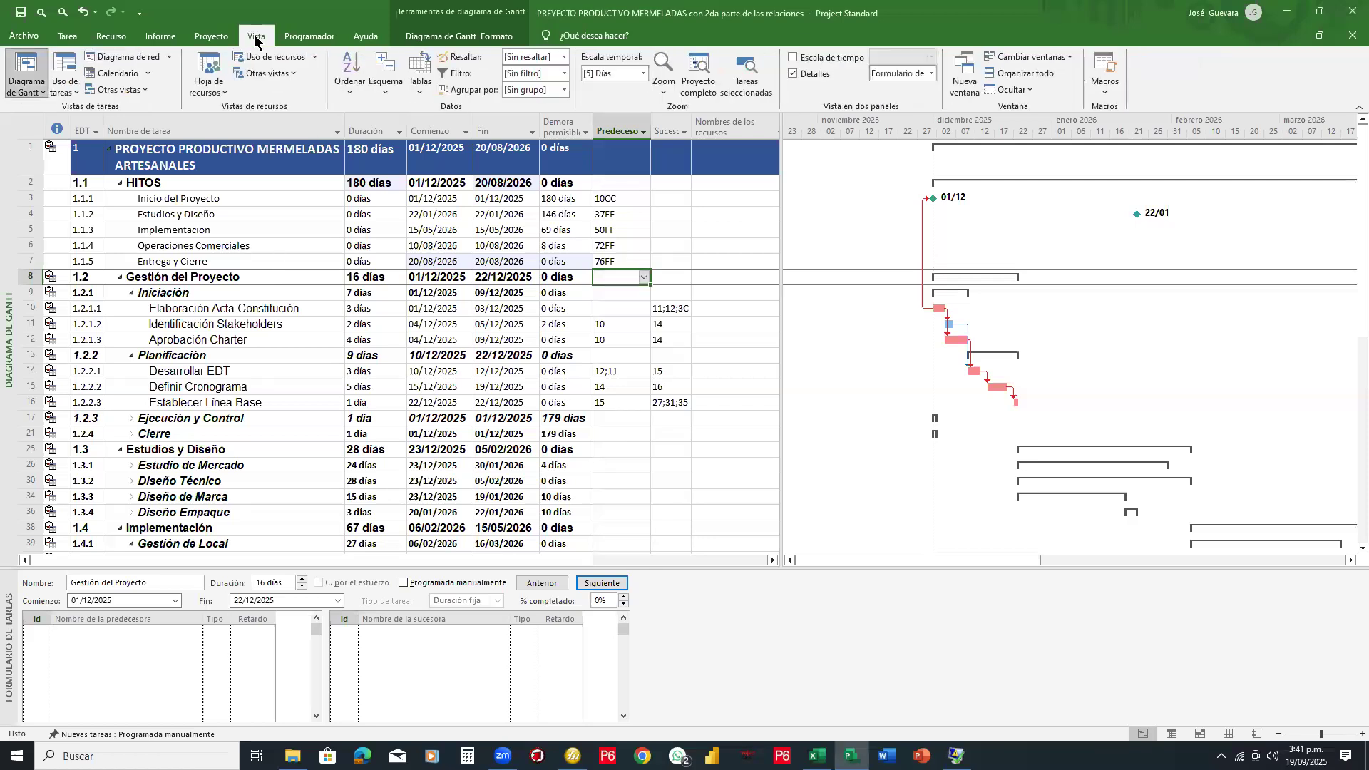
pyautogui.click(388, 78)
pyautogui.click(421, 127)
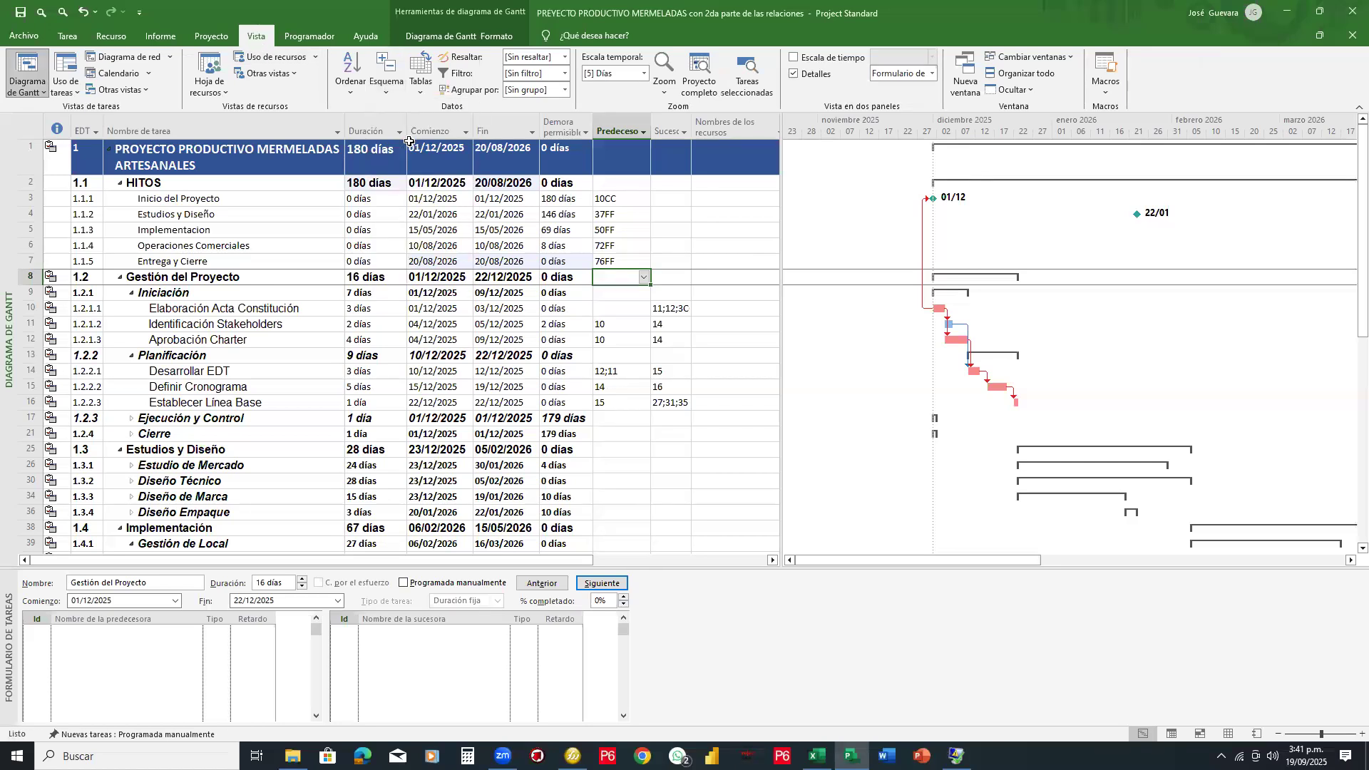
pyautogui.scroll(-5, 302, 307)
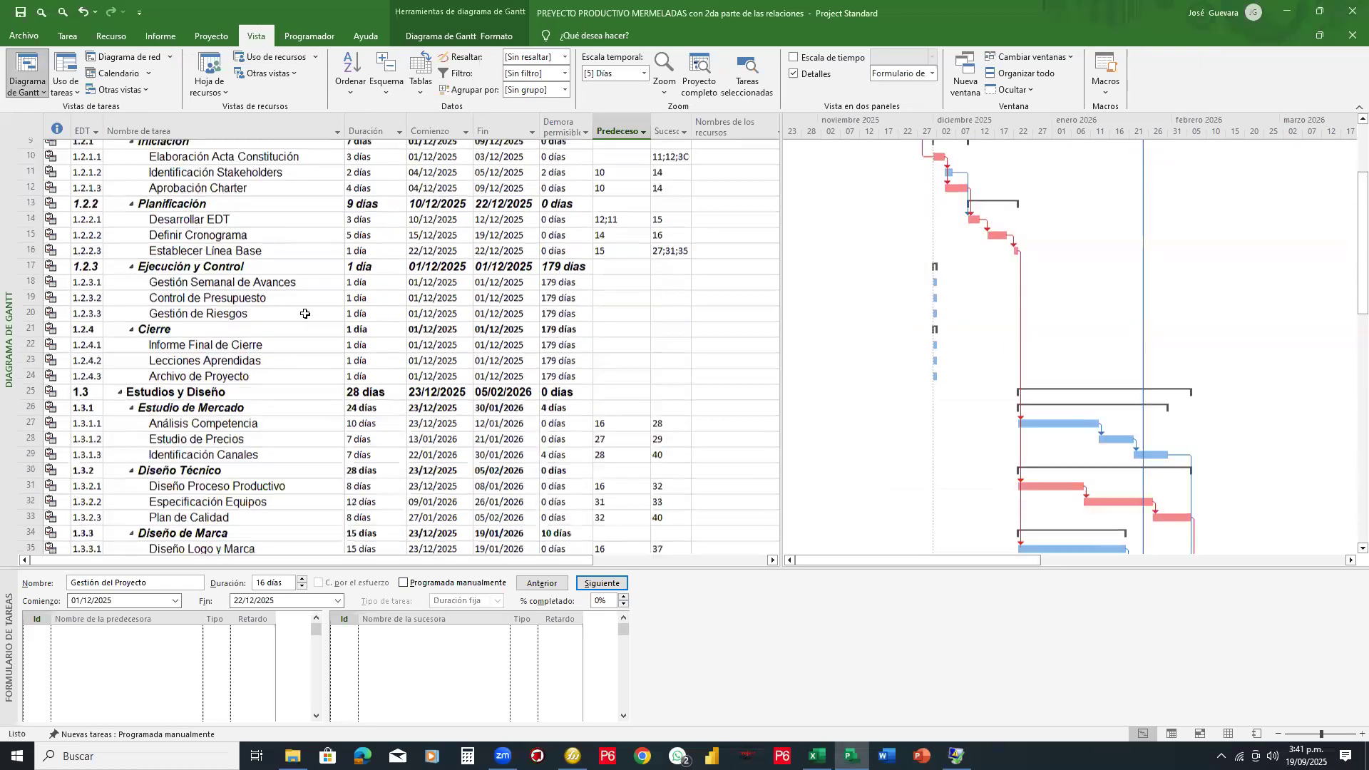
pyautogui.scroll(-1, 306, 314)
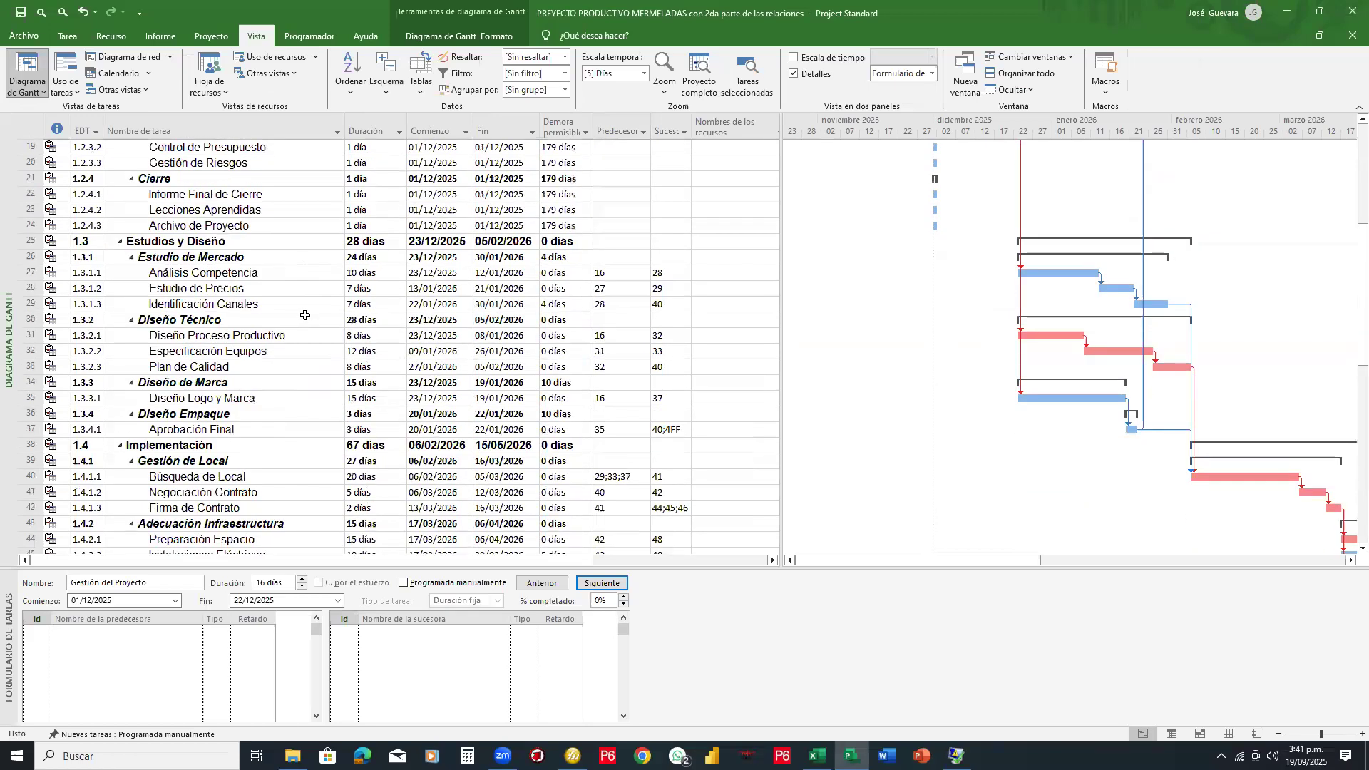
pyautogui.scroll(-7, 305, 315)
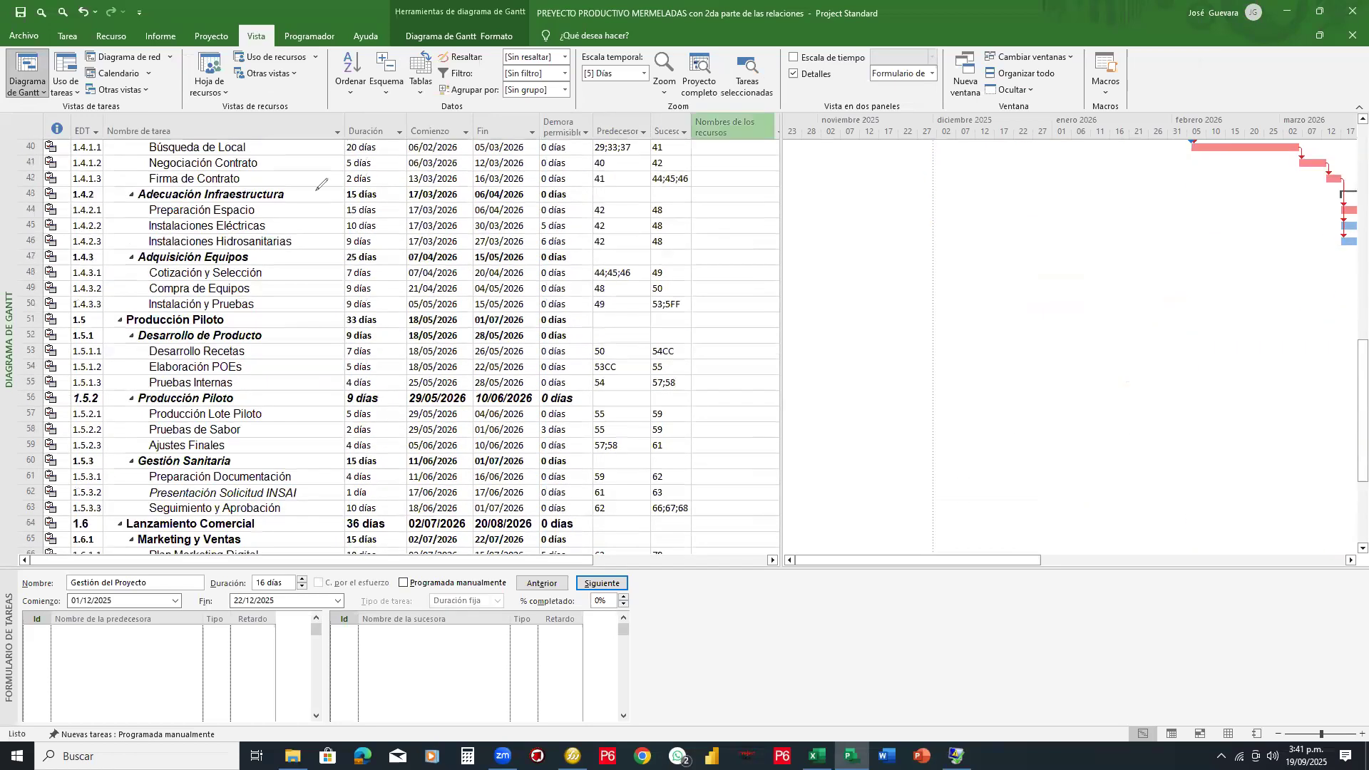
pyautogui.moveTo(410, 207); pyautogui.dragTo(262, 205)
pyautogui.moveTo(357, 158)
pyautogui.mouseDown()
pyautogui.moveTo(287, 169)
pyautogui.moveTo(327, 126)
pyautogui.mouseUp()
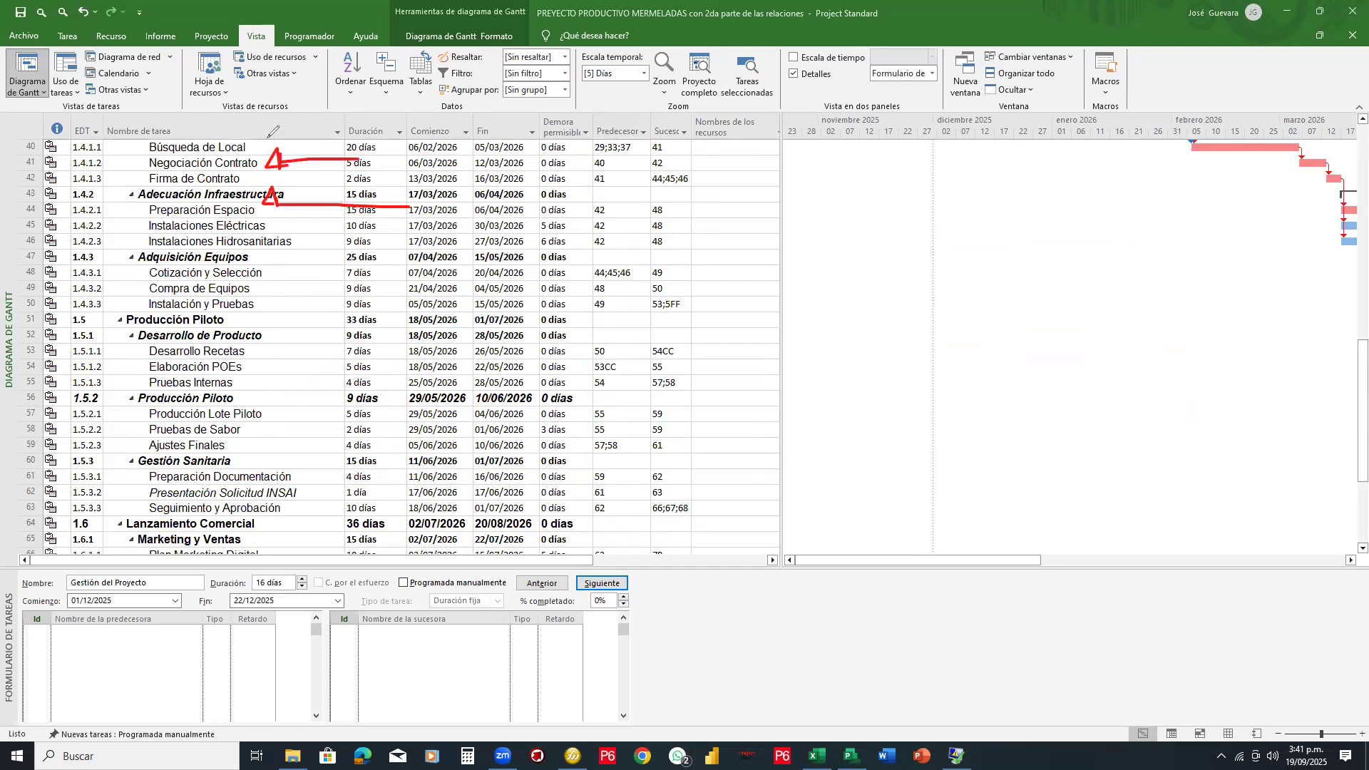
pyautogui.moveTo(111, 148); pyautogui.dragTo(180, 169)
pyautogui.moveTo(109, 274); pyautogui.dragTo(172, 314)
pyautogui.moveTo(92, 366)
pyautogui.mouseDown()
pyautogui.moveTo(199, 437)
pyautogui.moveTo(196, 451)
pyautogui.mouseUp()
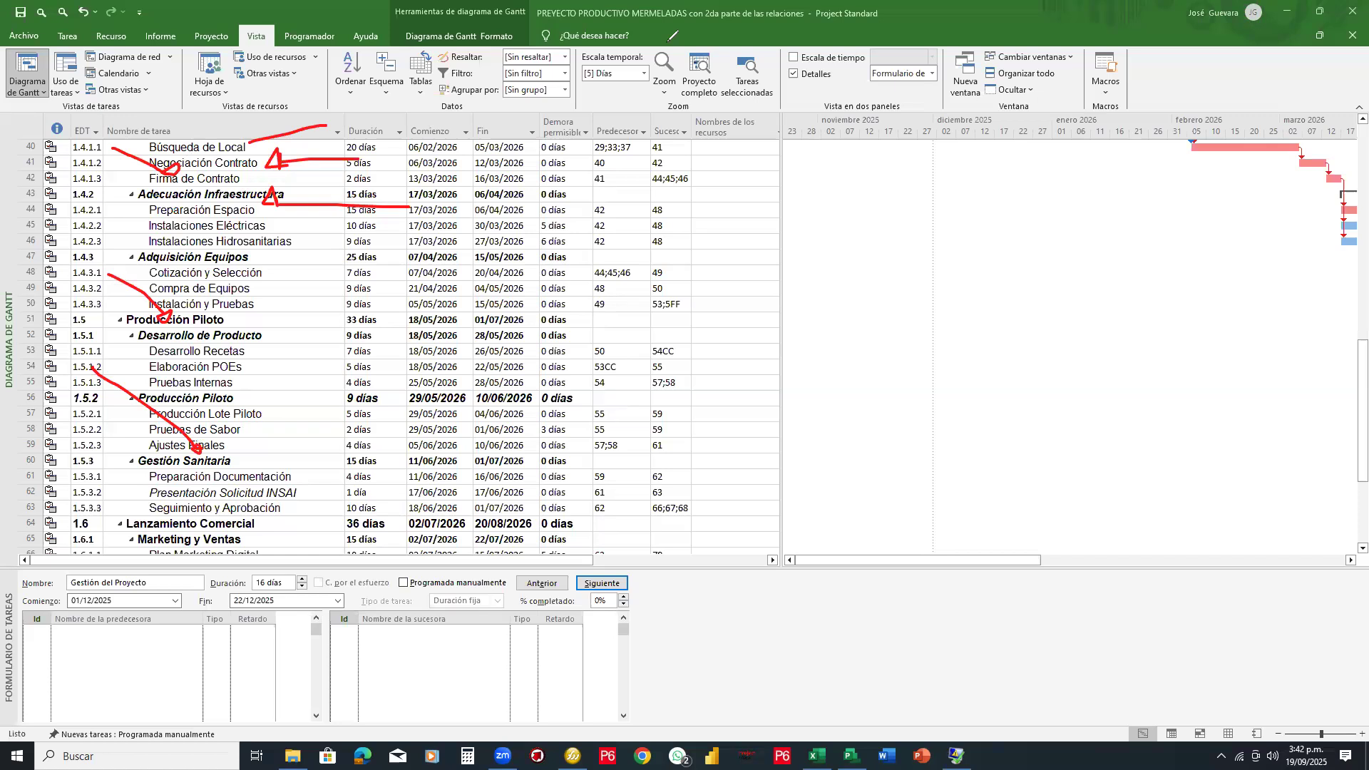
pyautogui.moveTo(282, 211)
pyautogui.mouseDown()
pyautogui.moveTo(223, 239)
pyautogui.moveTo(179, 213)
pyautogui.moveTo(141, 305)
pyautogui.moveTo(174, 302)
pyautogui.mouseUp()
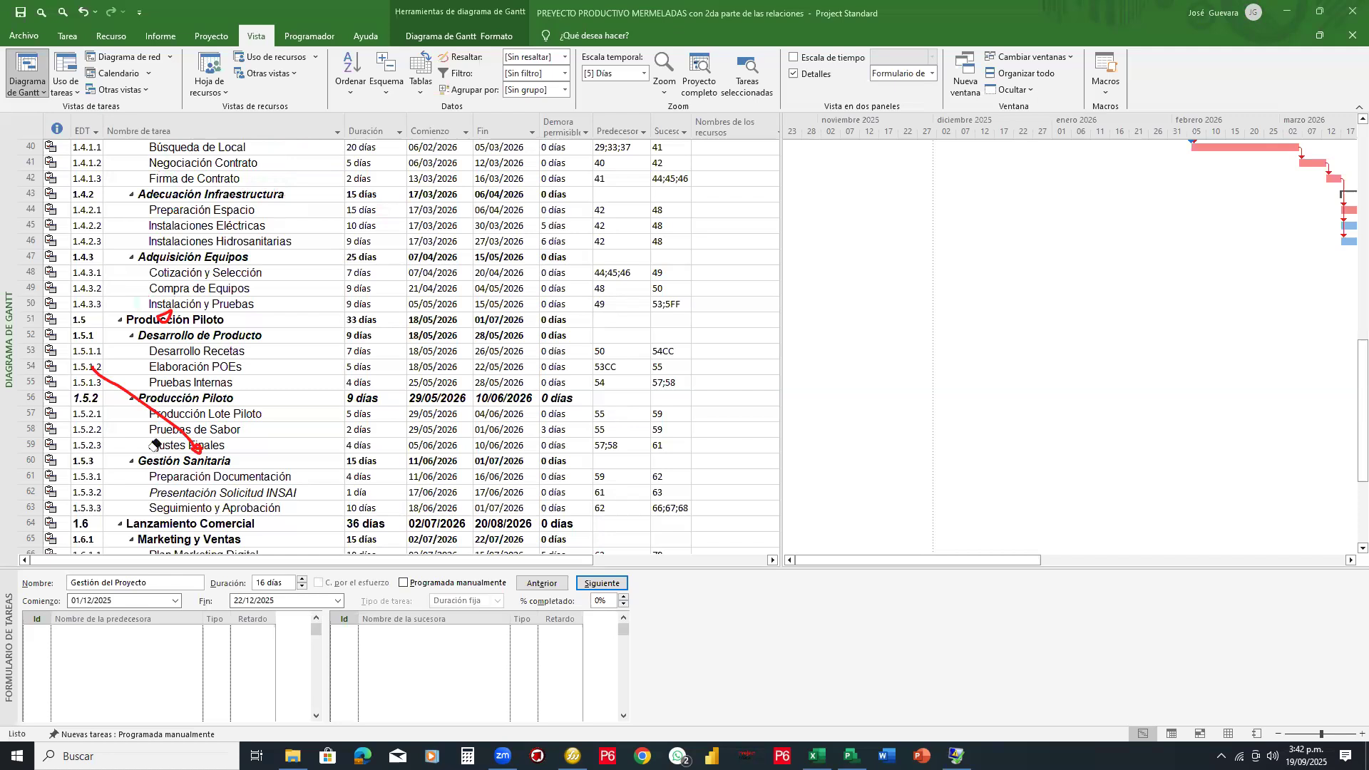
pyautogui.moveTo(189, 437); pyautogui.dragTo(200, 443)
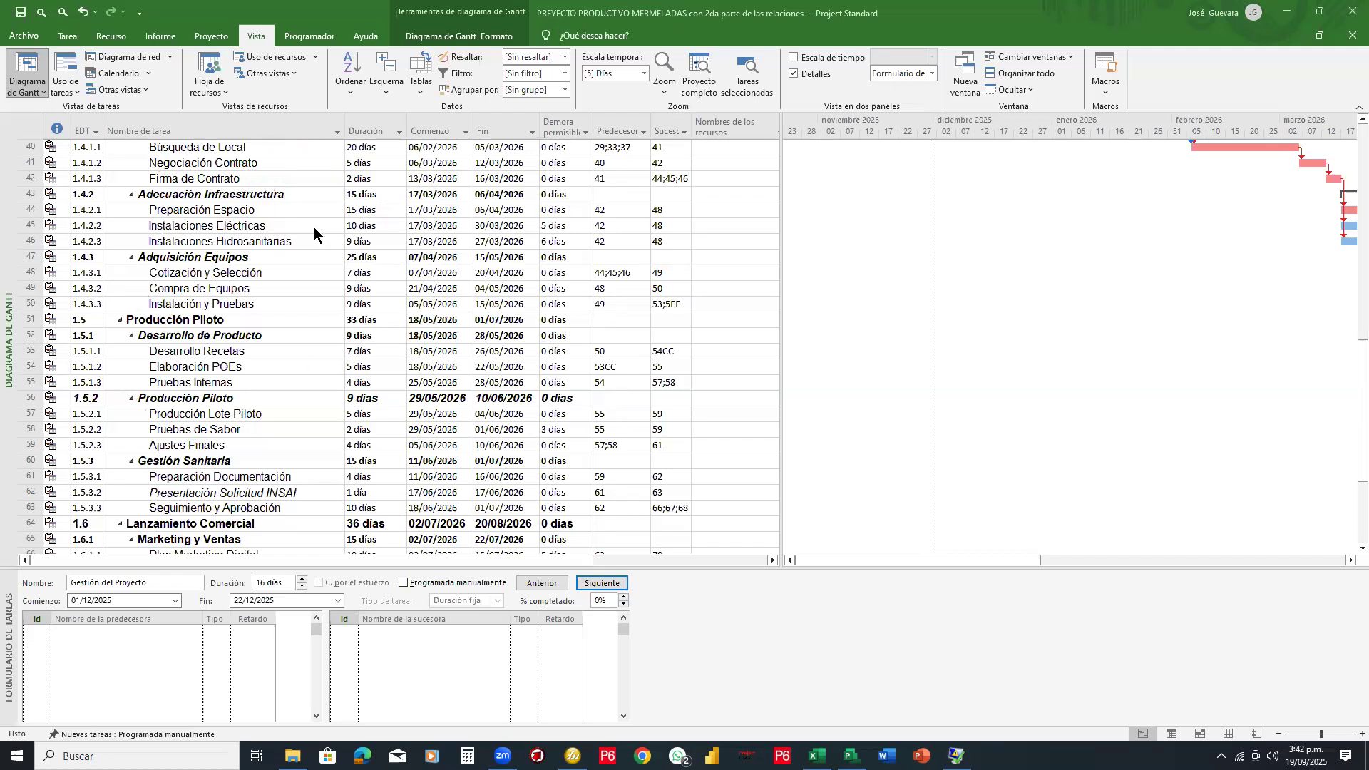
pyautogui.scroll(10, 313, 227)
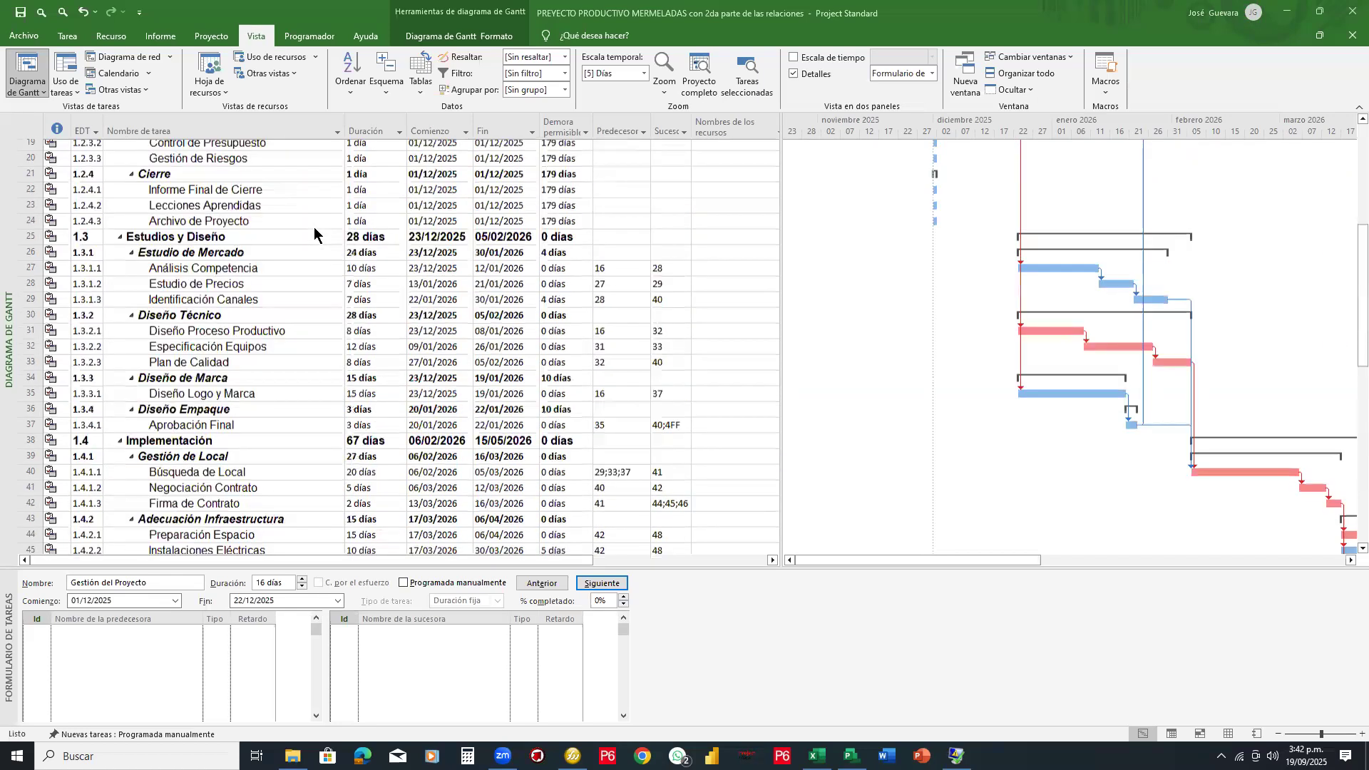
pyautogui.scroll(4, 316, 227)
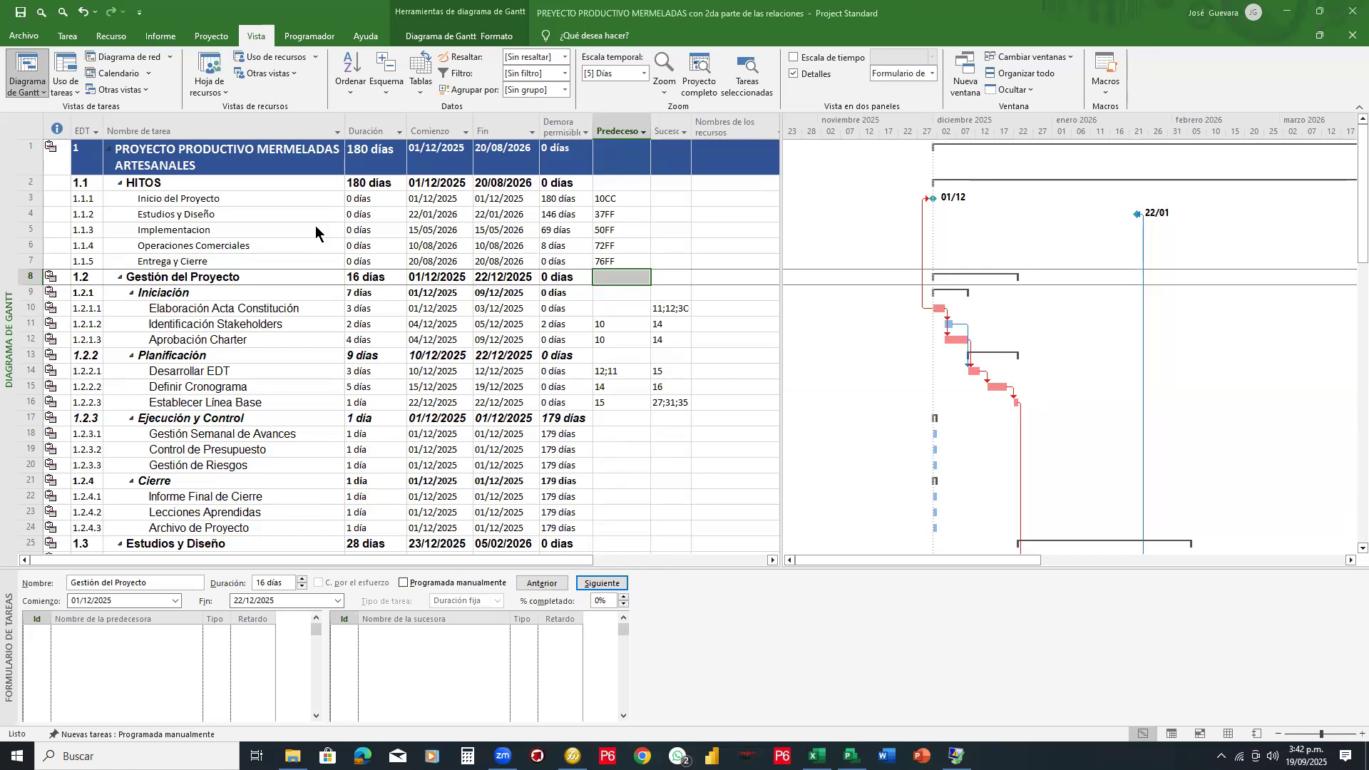
# Step: Examine the expanded task list from HITOS down through Gestión del Proyecto, Estudios y Diseño and Implementación
pyautogui.scroll(-4, 229, 415)
pyautogui.scroll(-9, 228, 416)
pyautogui.scroll(-2, 229, 416)
pyautogui.scroll(3, 228, 412)
pyautogui.scroll(5, 229, 412)
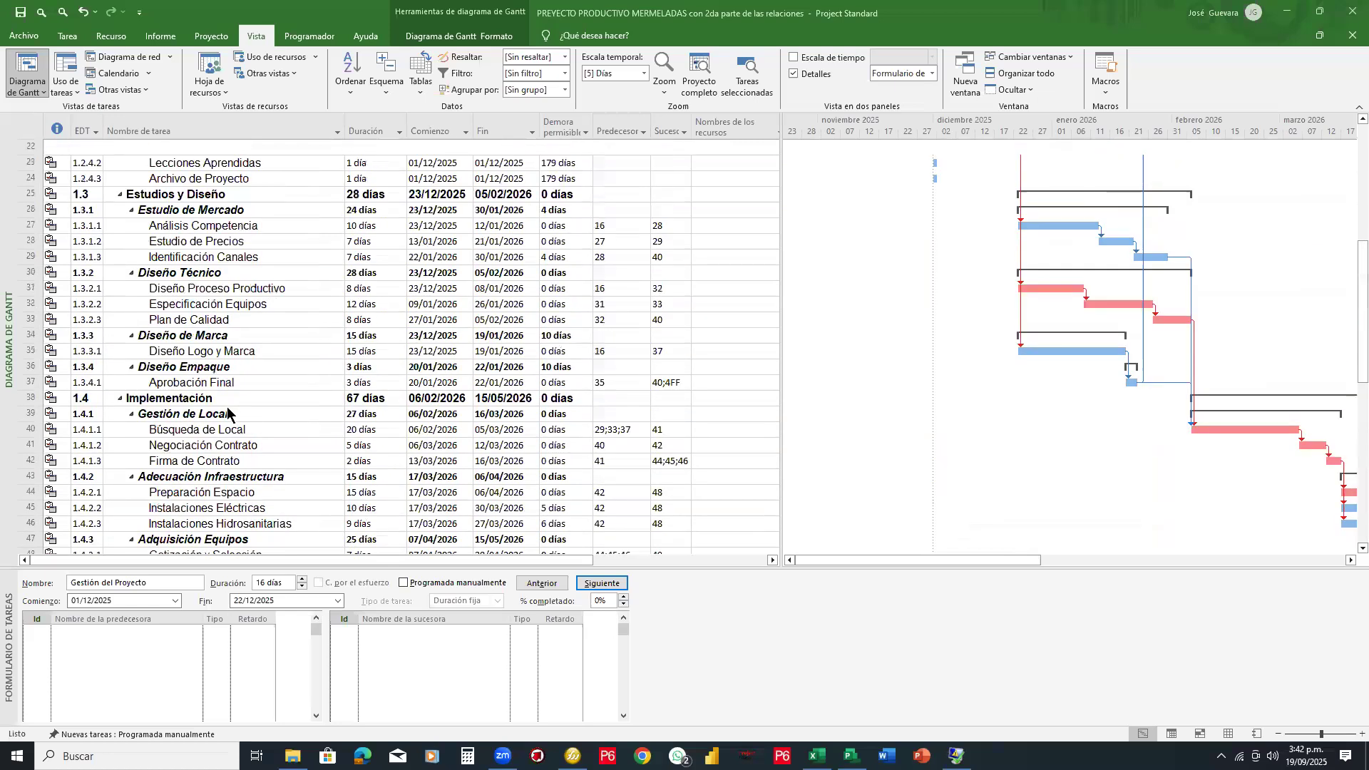
pyautogui.scroll(5, 227, 410)
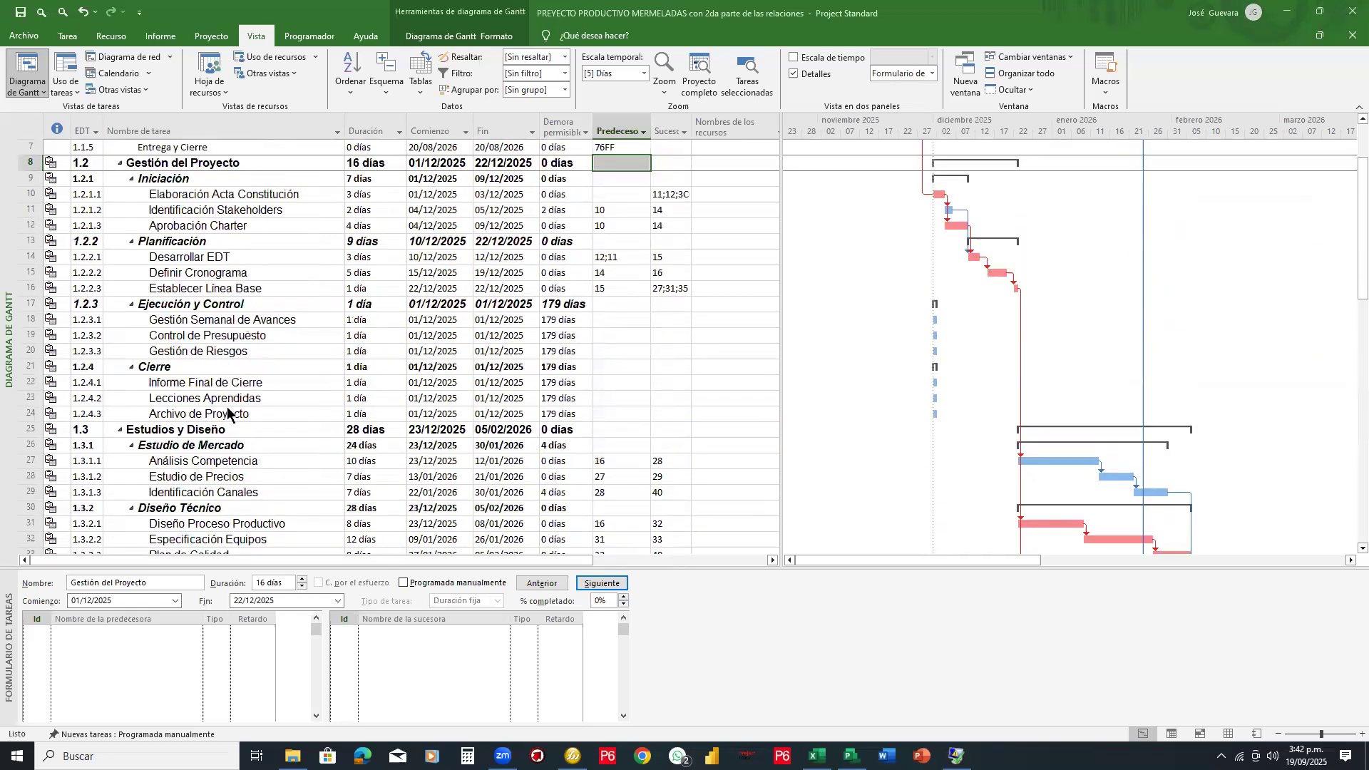
pyautogui.scroll(2, 221, 408)
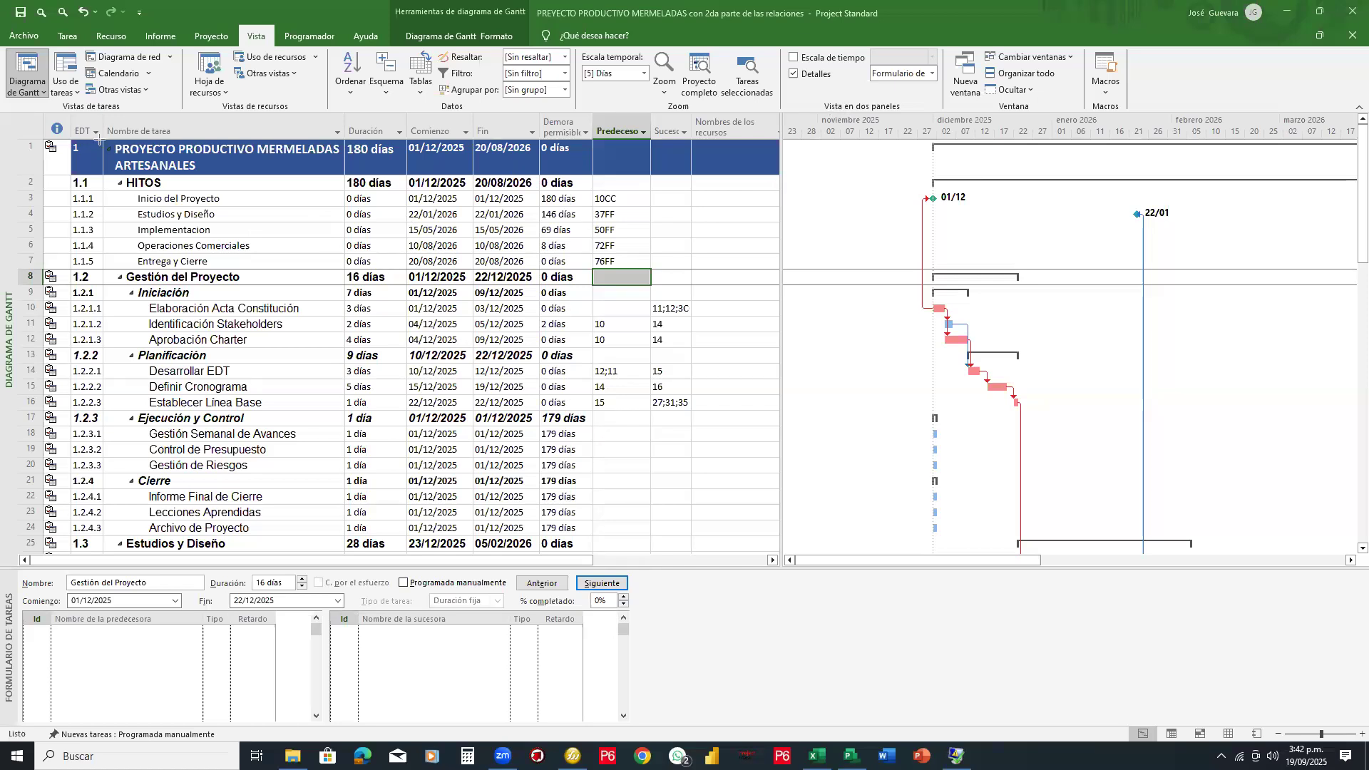
# Step: Select the entire Nombre de tarea column and copy all the task names
pyautogui.moveTo(103, 140)
pyautogui.mouseDown()
pyautogui.moveTo(333, 488)
pyautogui.moveTo(353, 560)
pyautogui.moveTo(343, 553)
pyautogui.mouseUp()
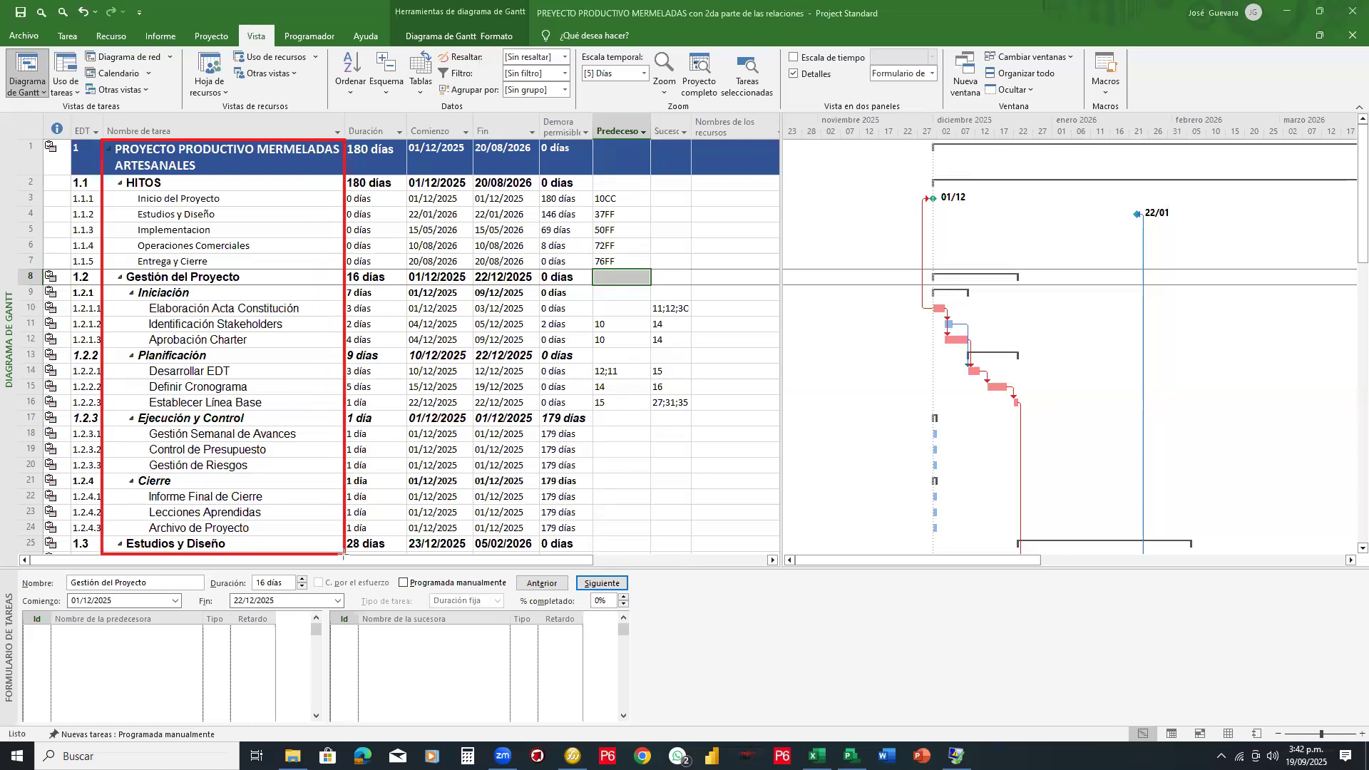
pyautogui.click(671, 102)
pyautogui.click(343, 161)
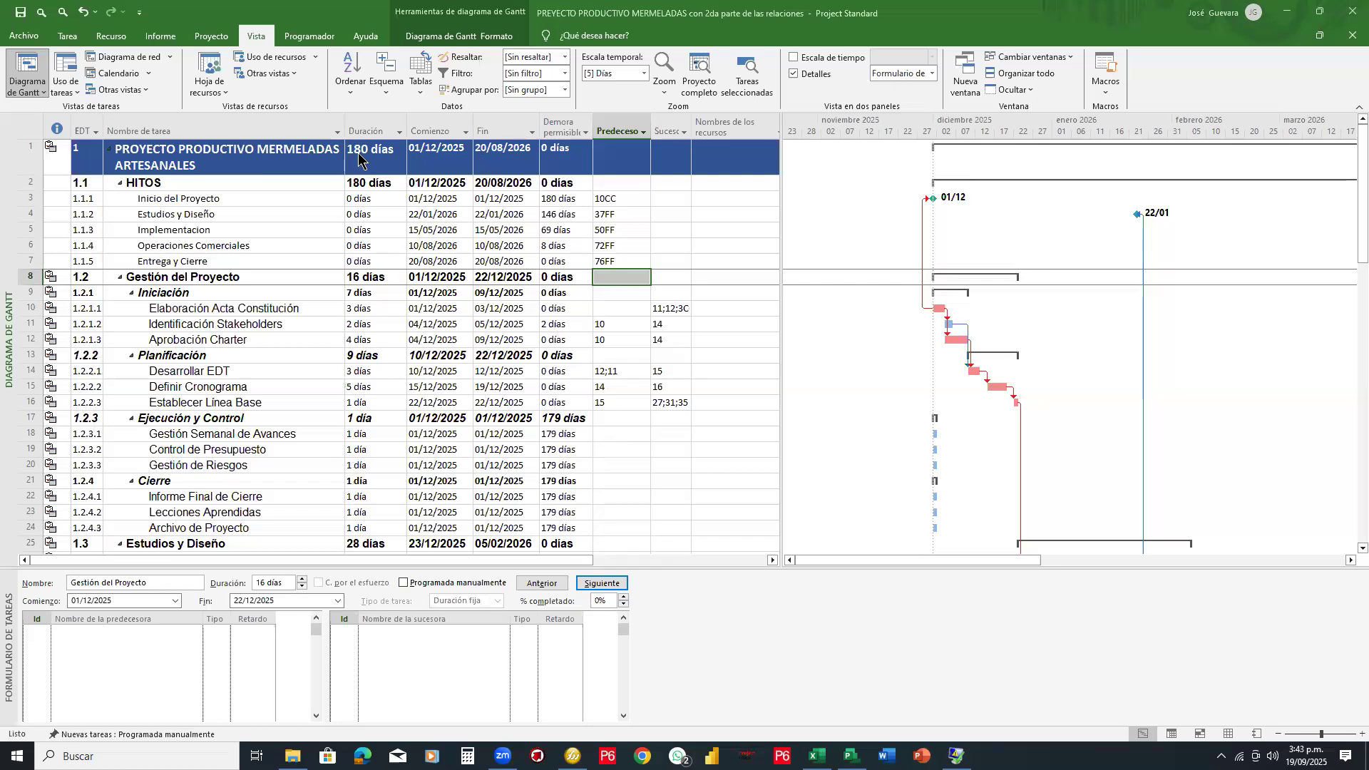
pyautogui.click(260, 128)
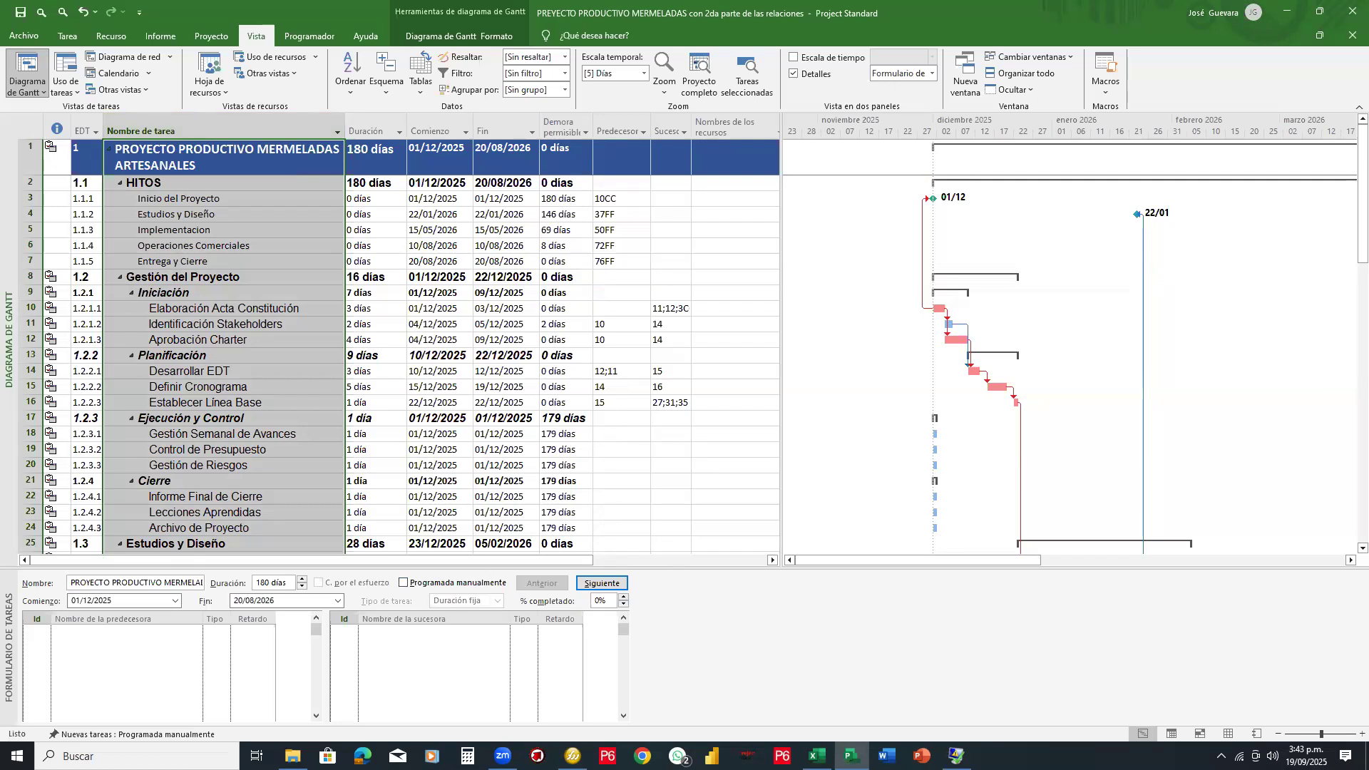
# Step: Switch to Microsoft Edge and open the DeepSeek chat at chat.deepseek.com
pyautogui.press('F1')
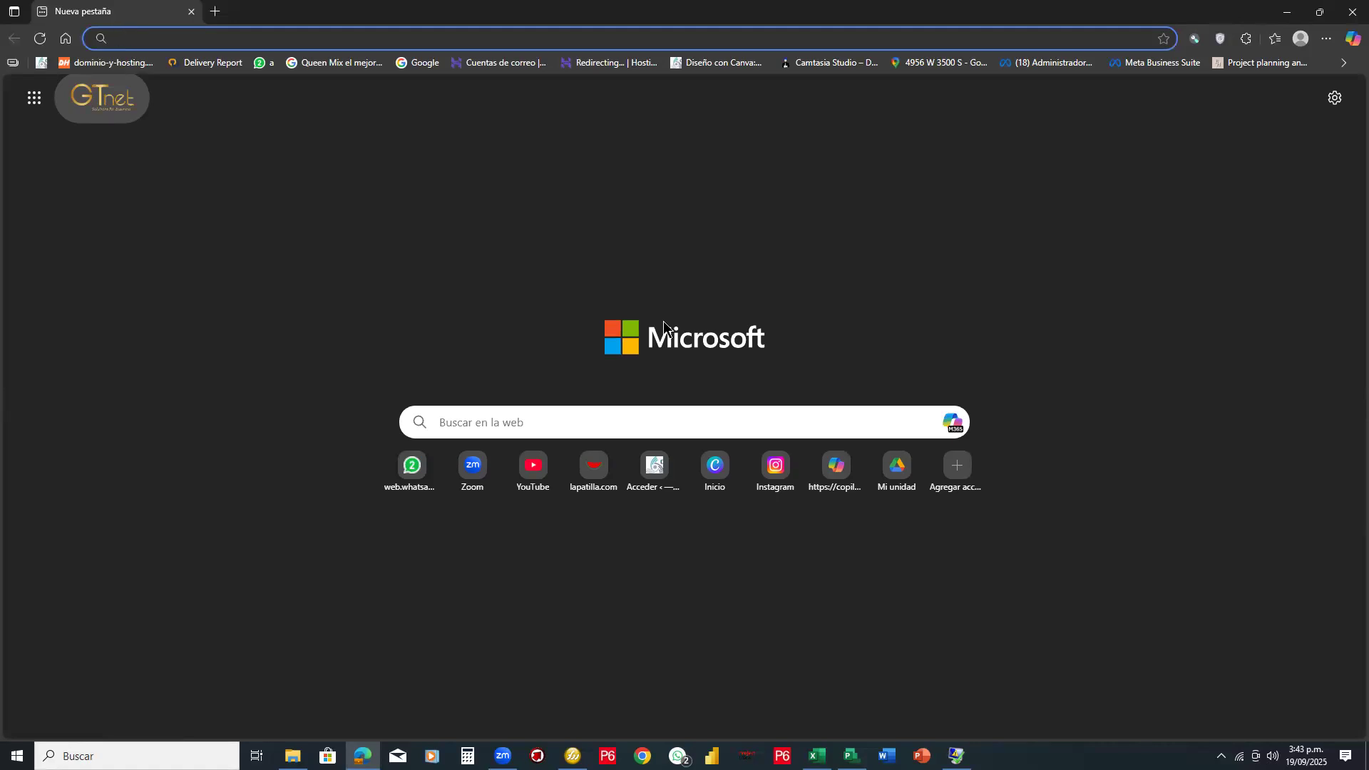
pyautogui.click(432, 36)
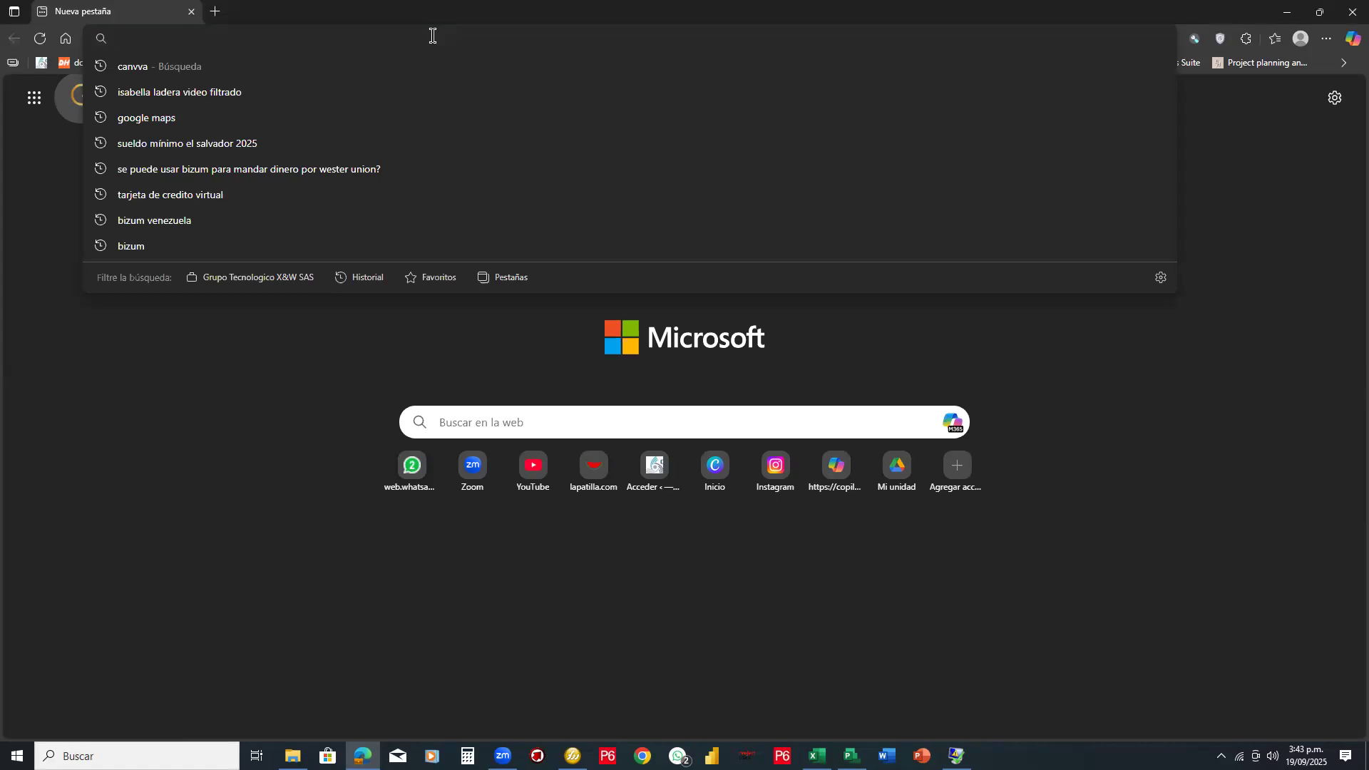
pyautogui.write('dep')
pyautogui.press('BackSpace')
pyautogui.press('BackSpace')
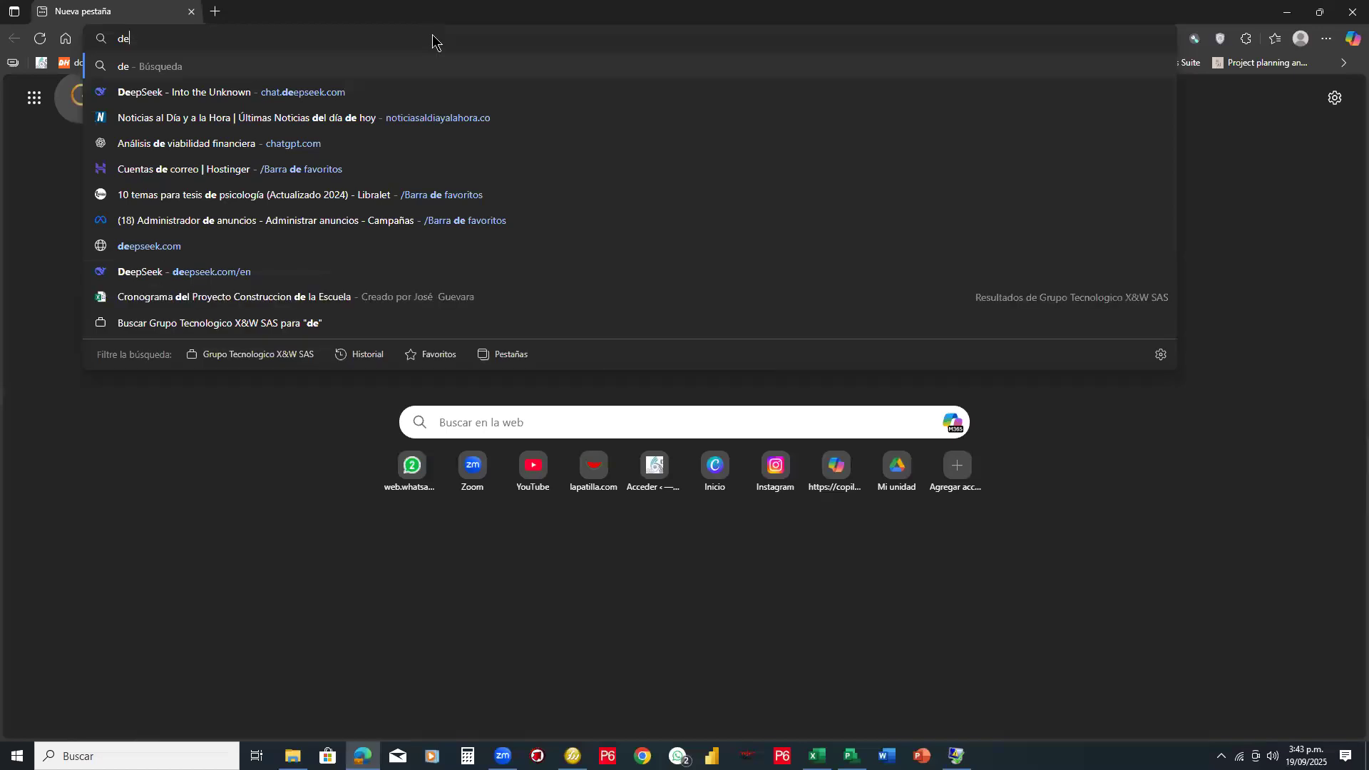
pyautogui.click(285, 100)
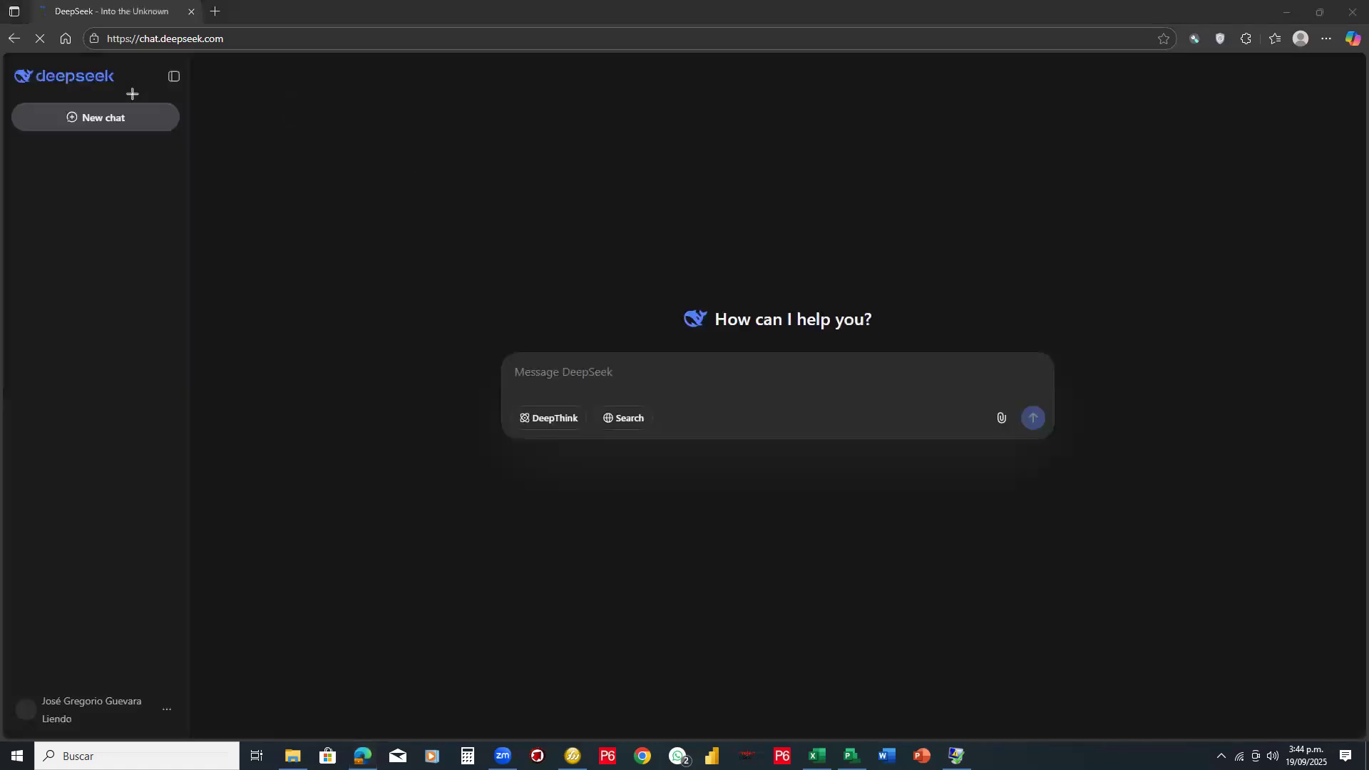
pyautogui.moveTo(245, 58); pyautogui.dragTo(73, 22)
pyautogui.moveTo(126, 66); pyautogui.dragTo(13, 95)
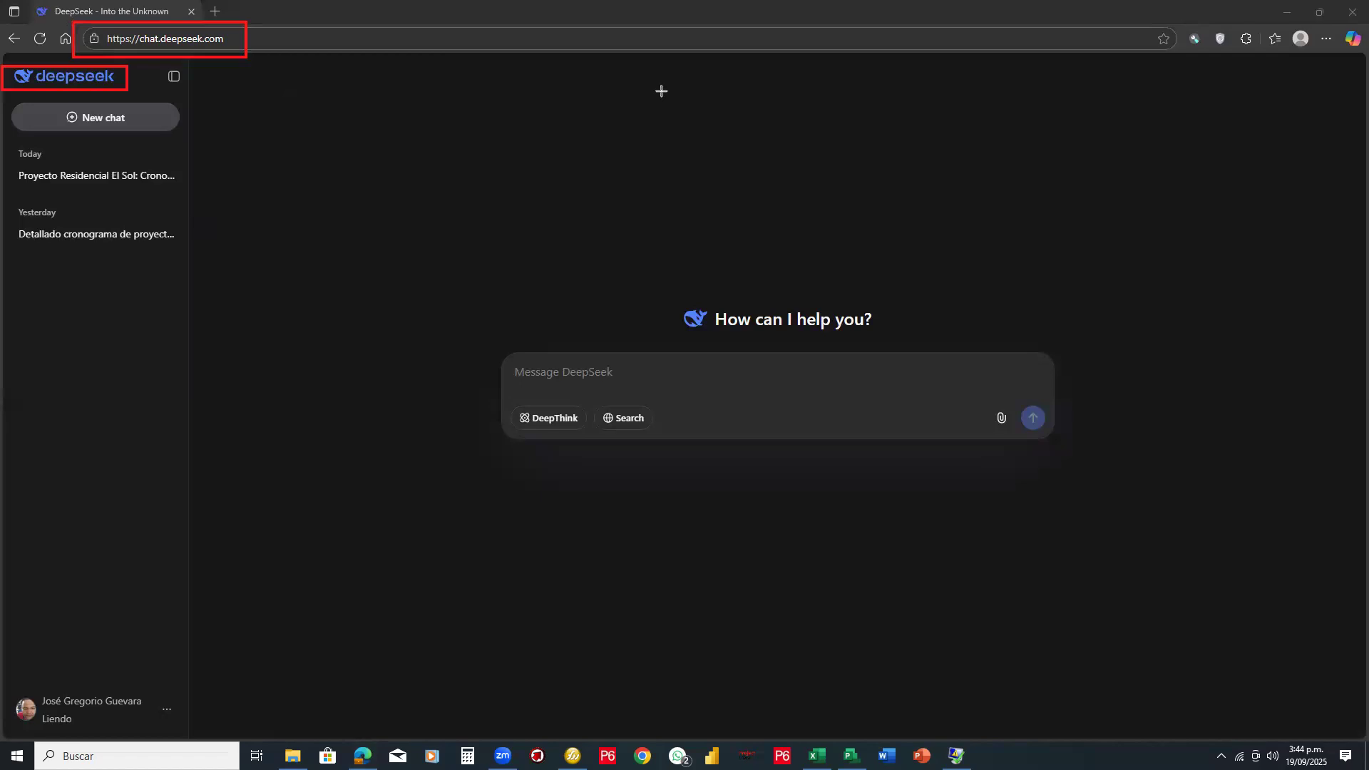
pyautogui.moveTo(119, 86); pyautogui.dragTo(484, 85)
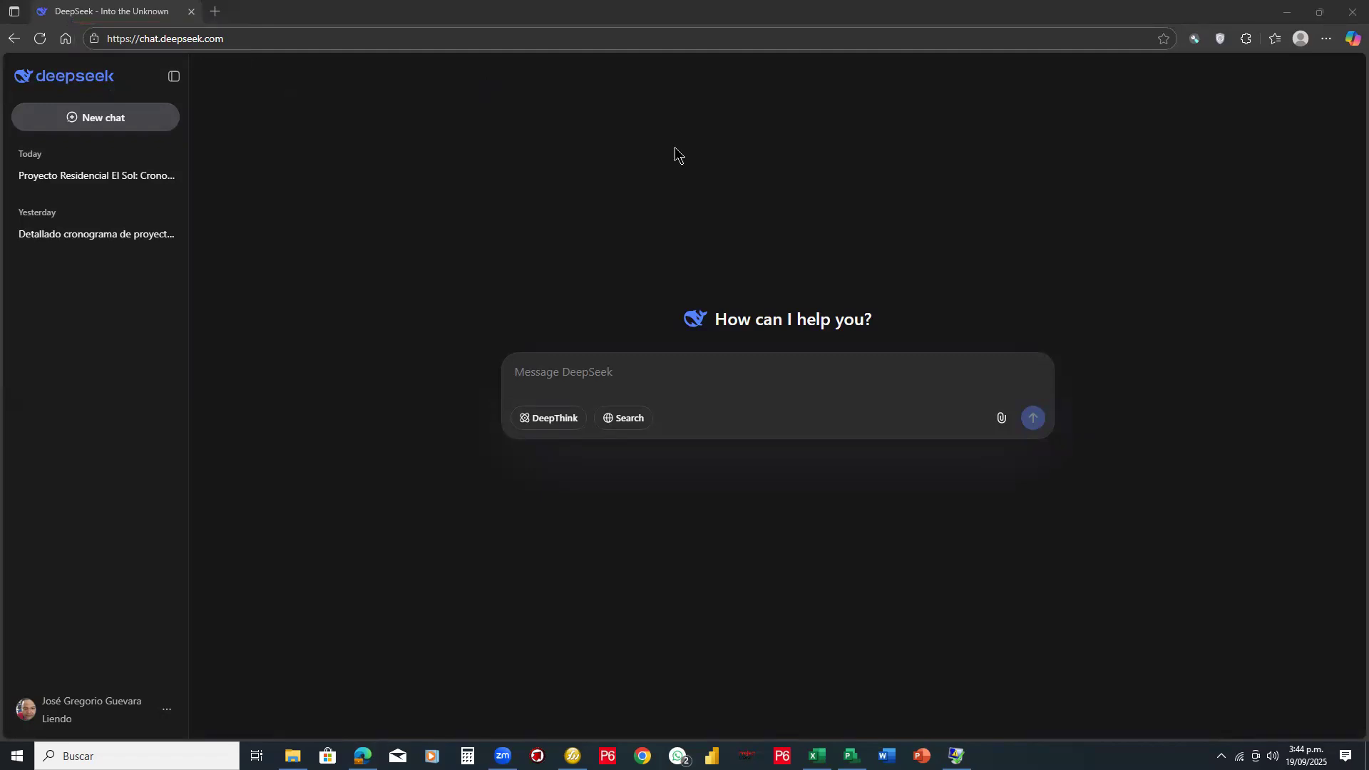
# Step: Start the DeepSeek prompt with "asume el rol de un experto en gestión de proyectos productivos", correcting the spelling of gestión
pyautogui.click(573, 372)
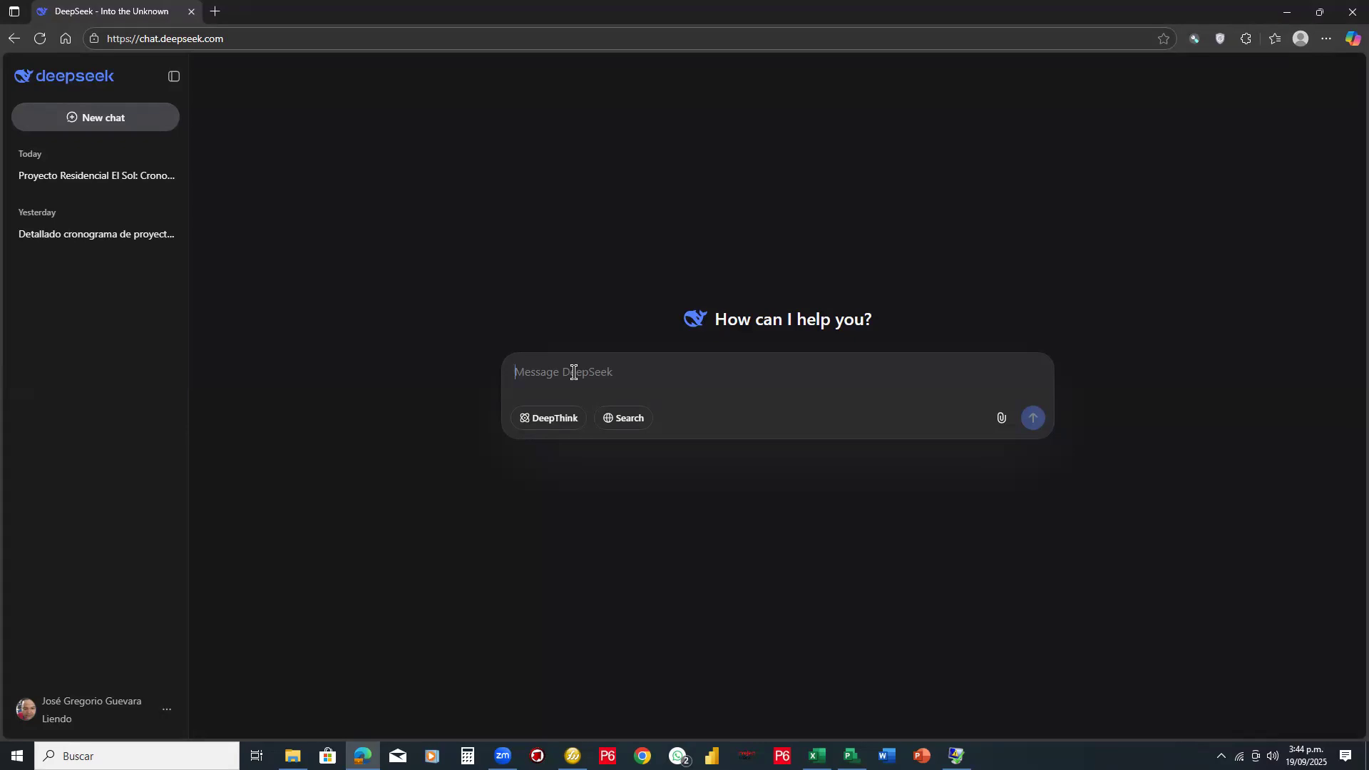
pyautogui.write('asume el rol de un exoerto')
pyautogui.press('BackSpace')
pyautogui.press('BackSpace')
pyautogui.press('BackSpace')
pyautogui.press('BackSpace')
pyautogui.press('BackSpace')
pyautogui.write('perto en')
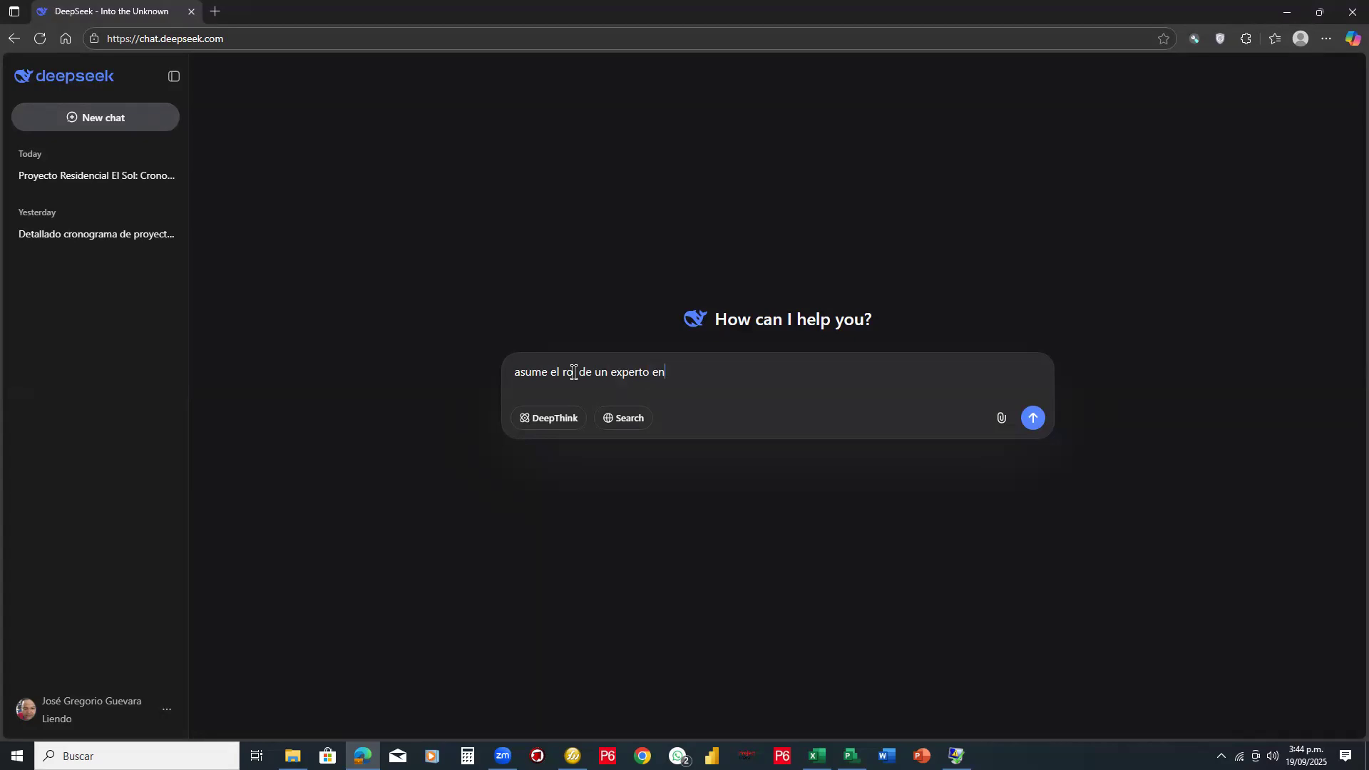
pyautogui.write(' gestion de proyectos rproductivos')
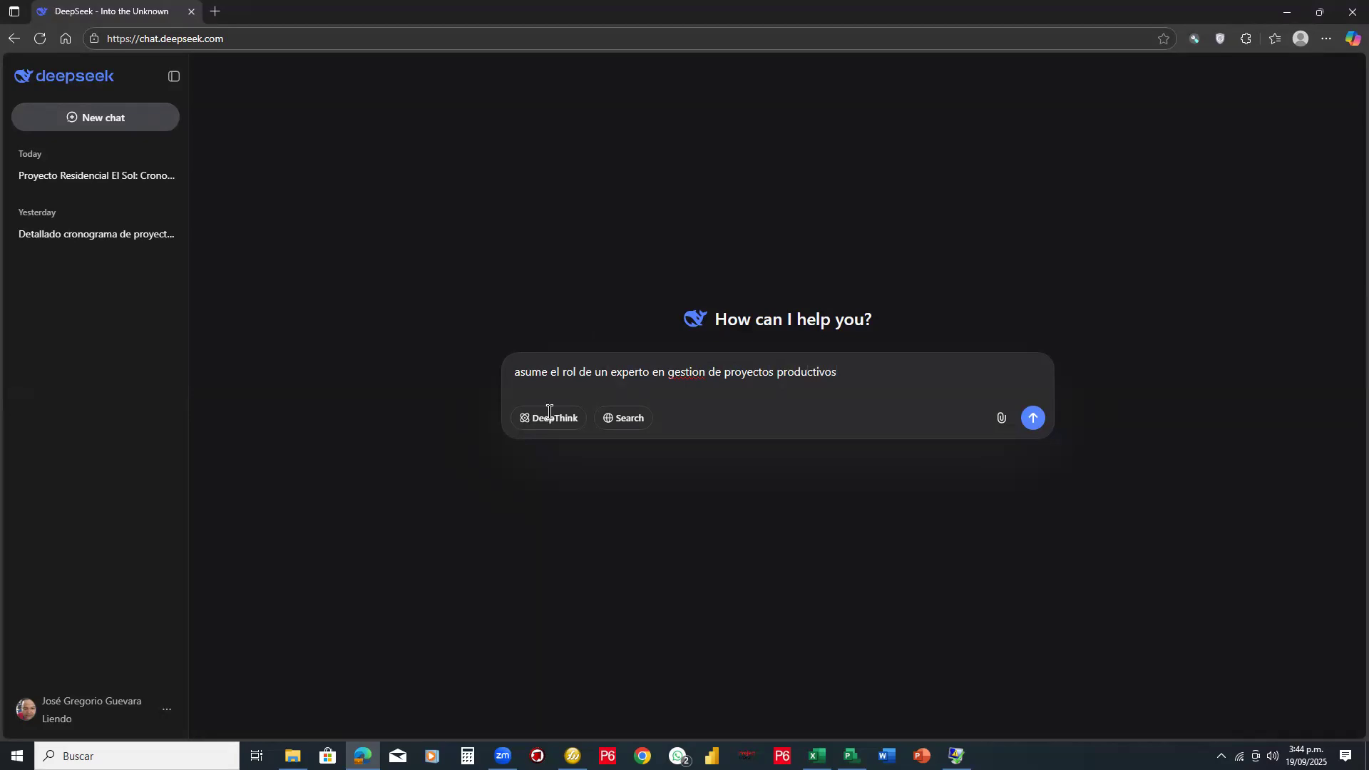
pyautogui.rightClick(689, 377)
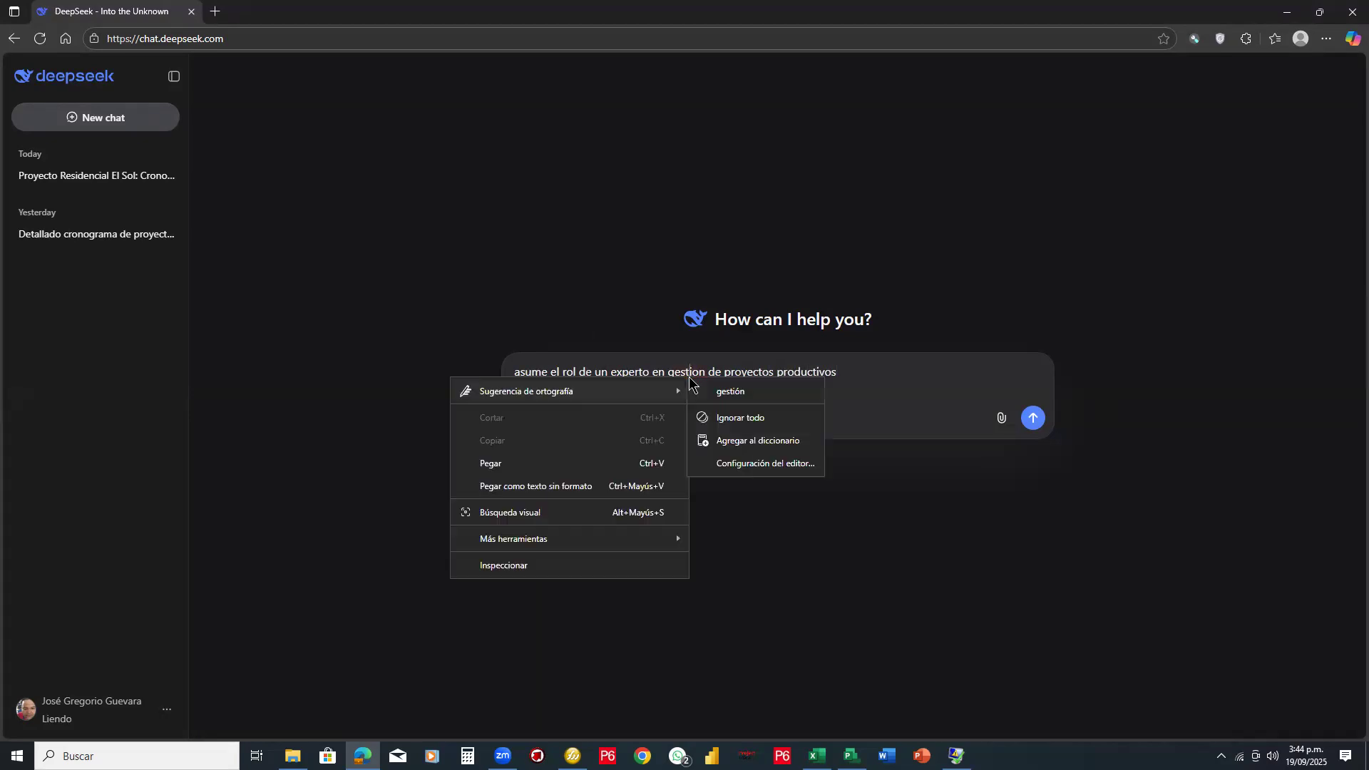
pyautogui.click(733, 389)
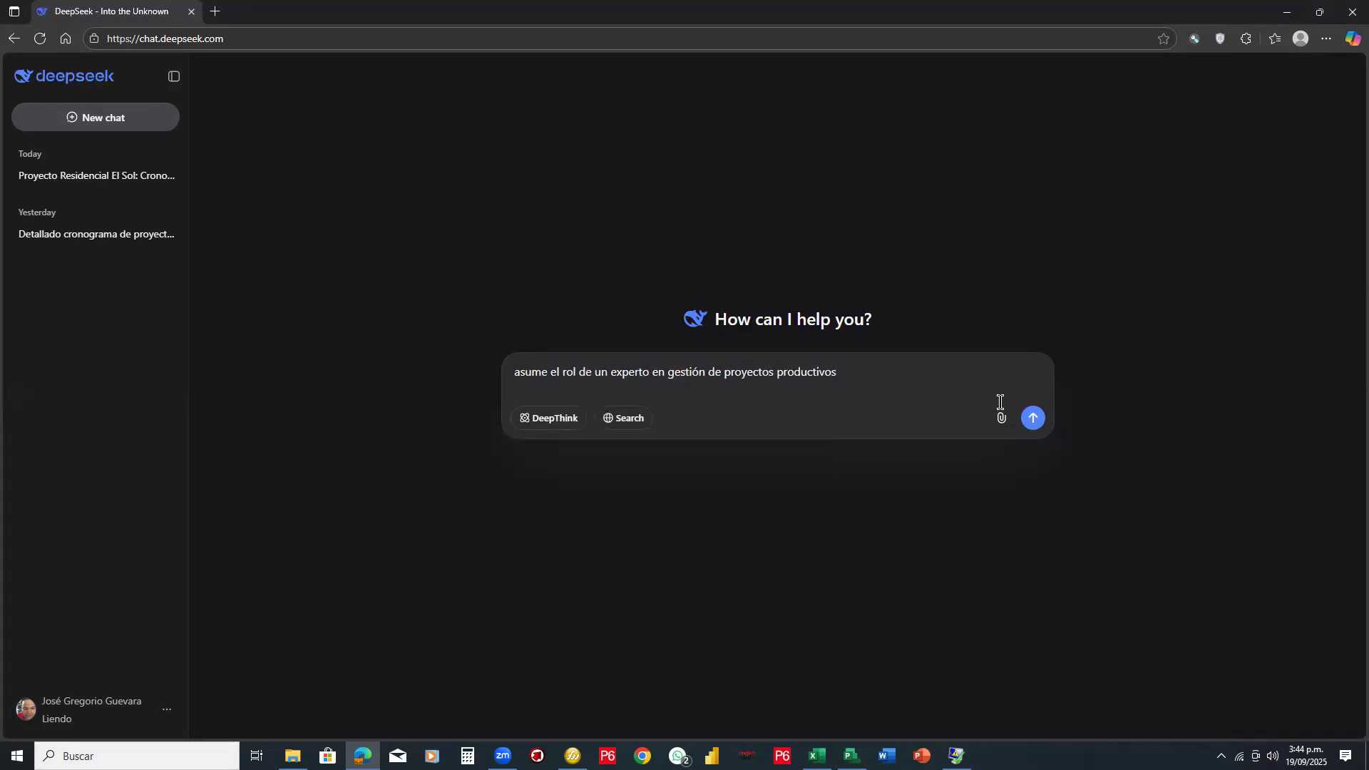
# Step: Continue the prompt with ", en base a este edt:" and paste the copied task names below it
pyautogui.write(', en base a este edt:')
pyautogui.hotkey('ctrl', 'v')
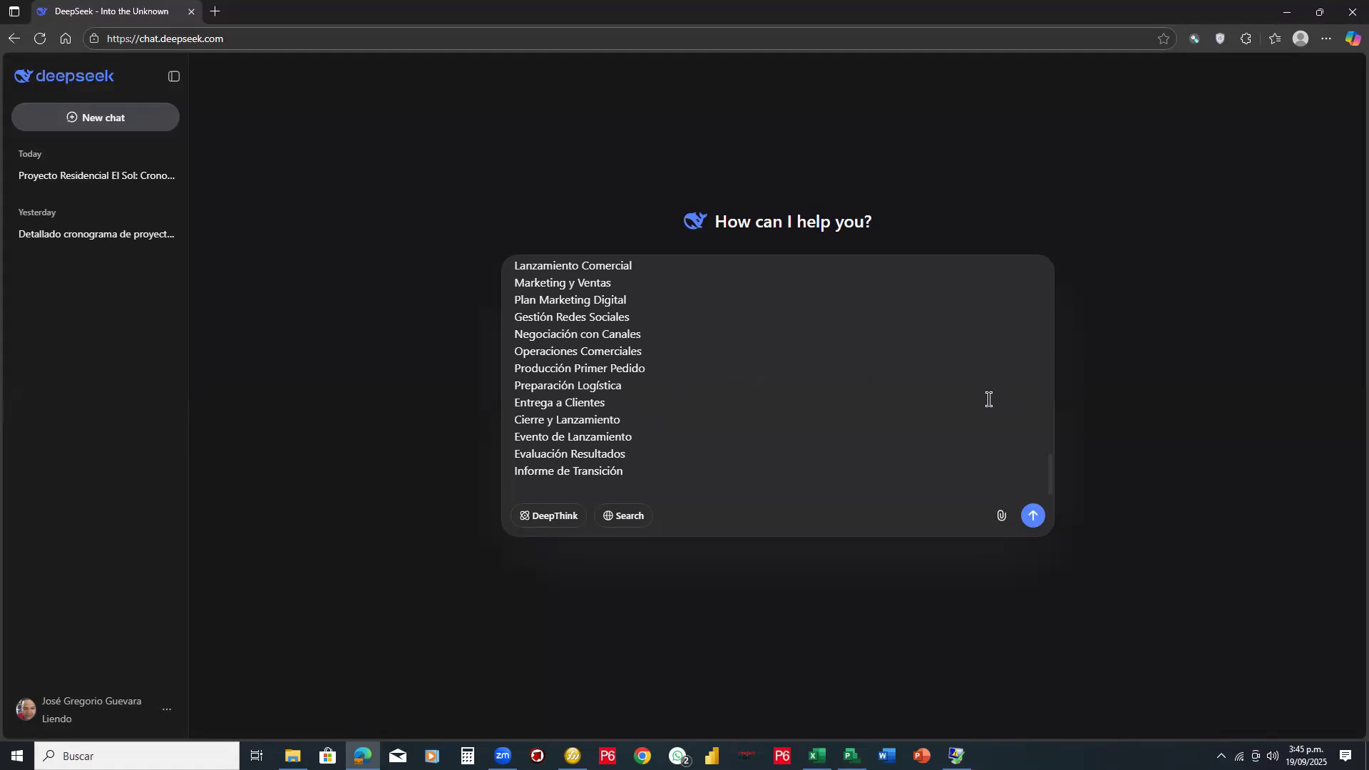
pyautogui.scroll(4, 622, 365)
pyautogui.scroll(10, 622, 365)
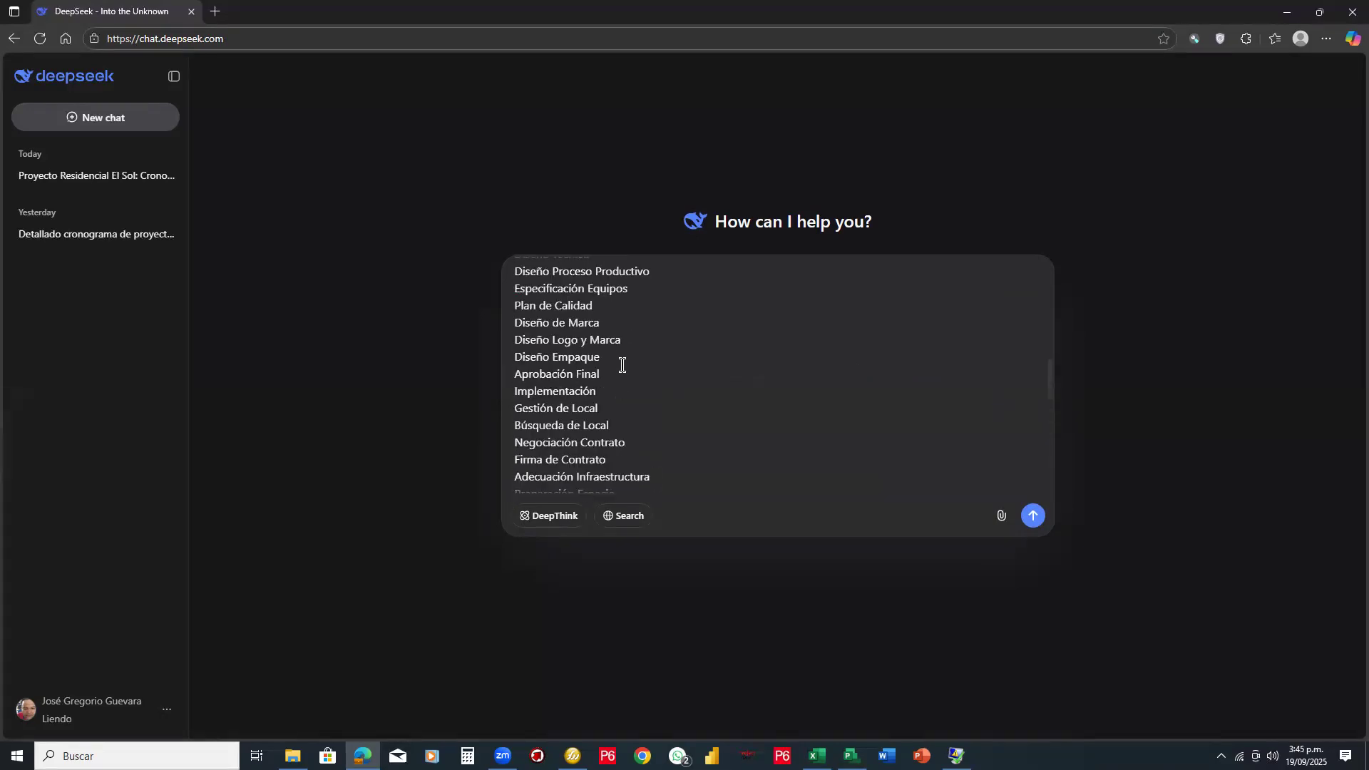
pyautogui.scroll(3, 622, 365)
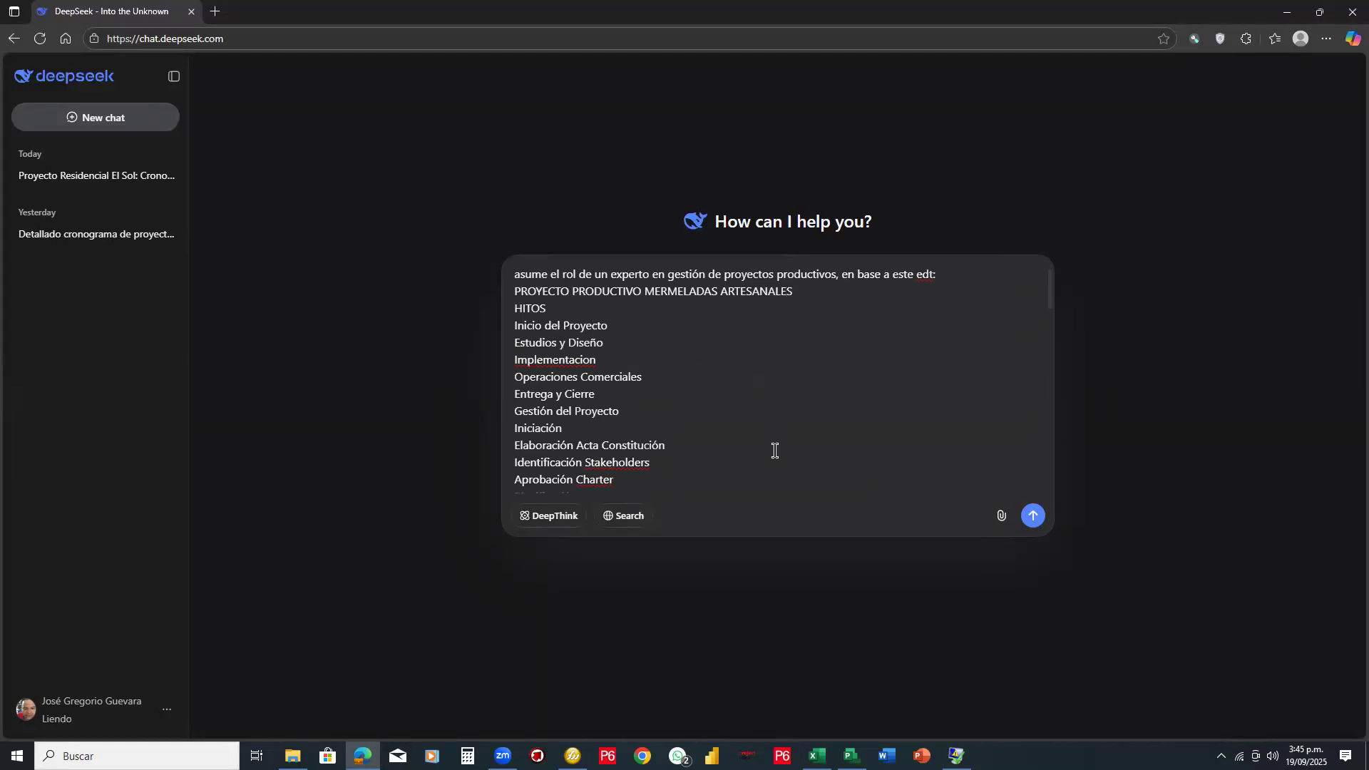
# Step: Check the pasted task list and insert "la lista de tareas de" before "este edt:" in the prompt's first line
pyautogui.scroll(-5, 774, 450)
pyautogui.scroll(-8, 775, 450)
pyautogui.scroll(10, 774, 451)
pyautogui.scroll(2, 774, 450)
pyautogui.click(898, 275)
pyautogui.write('la lista de tareas de')
# Step: Below Informe de Transición at the end of the prompt, add the request "asigna un responsable para cada actividad"
pyautogui.press('Down')
pyautogui.press('Down')
pyautogui.press('Down')
pyautogui.press('Down')
pyautogui.press('Down')
pyautogui.press('Down')
pyautogui.press('Down')
pyautogui.press('Down')
pyautogui.press('Down')
pyautogui.press('Down')
pyautogui.press('Down')
pyautogui.press('Down')
pyautogui.press('Down')
pyautogui.press('Down')
pyautogui.press('Down')
pyautogui.press('Down')
pyautogui.press('Down')
pyautogui.press('Down')
pyautogui.press('Down')
pyautogui.press('Down')
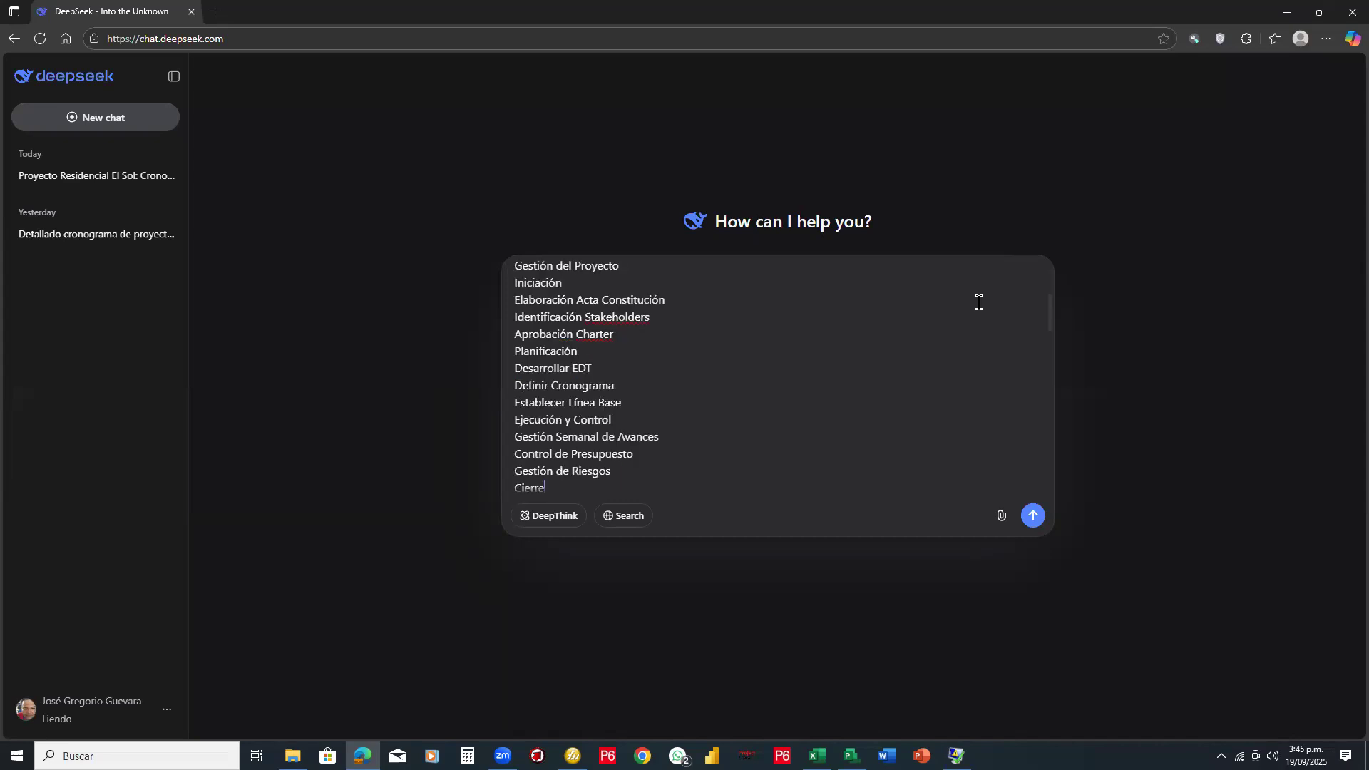
pyautogui.press('Down')
pyautogui.press('Down')
pyautogui.press('Down')
pyautogui.press('Down')
pyautogui.press('Down')
pyautogui.press('Down')
pyautogui.press('Down')
pyautogui.press('Down')
pyautogui.press('Down')
pyautogui.press('Down')
pyautogui.press('Down')
pyautogui.press('Down')
pyautogui.press('Down')
pyautogui.press('Down')
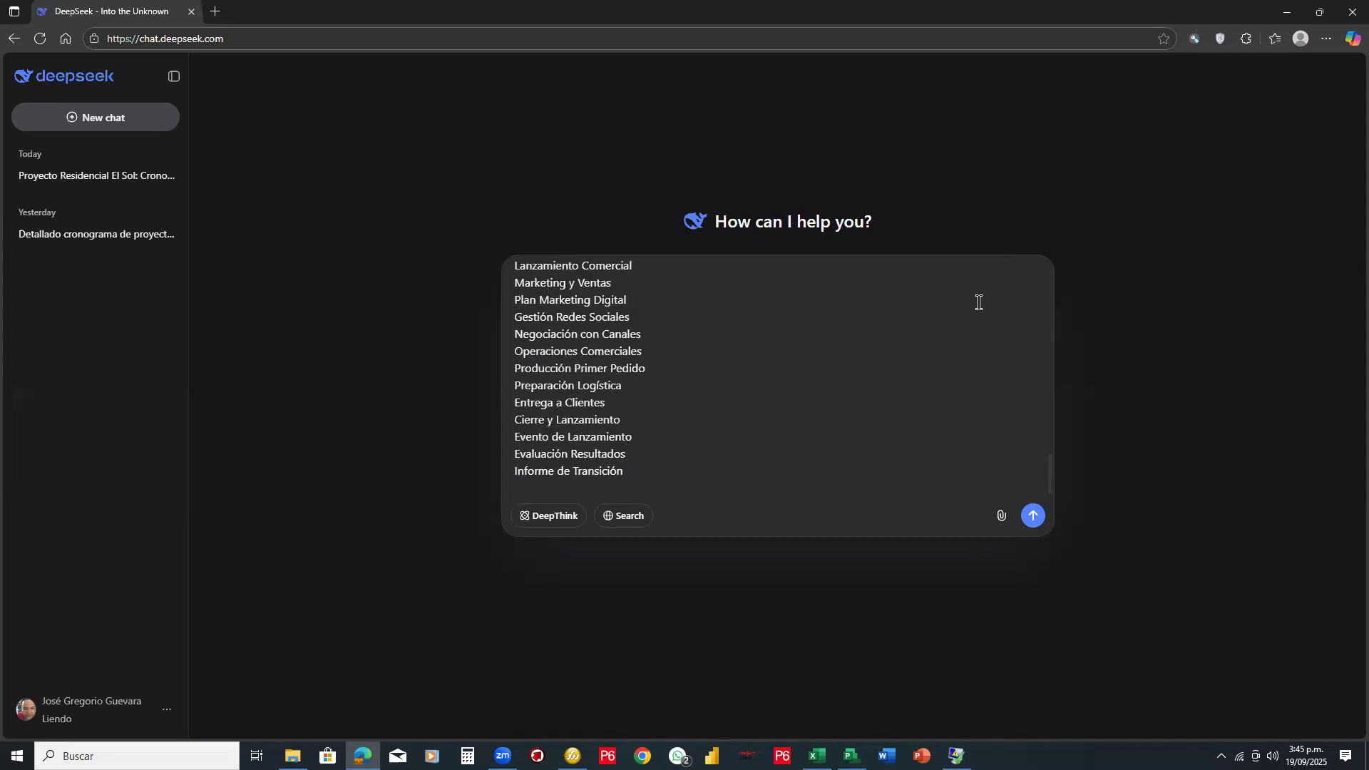
pyautogui.write('asigna un resposab')
pyautogui.press('BackSpace')
pyautogui.press('BackSpace')
pyautogui.press('BackSpace')
pyautogui.write('nsale')
pyautogui.press('BackSpace')
pyautogui.press('BackSpace')
pyautogui.write('ble para caeada actividad')
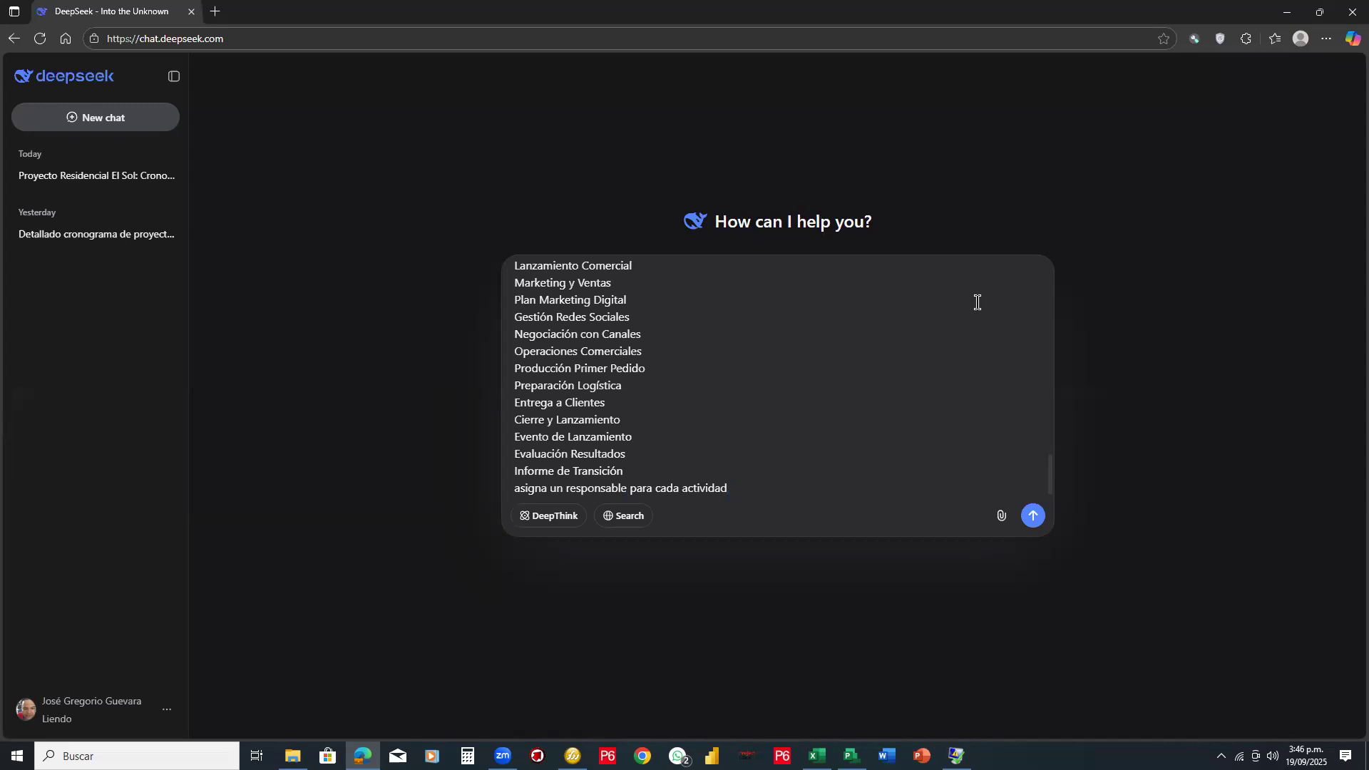
# Step: Add the example roles "(ejemplo: Gerente del Proyecto, Planificador, Recursos Humanos, etc)" to the request
pyautogui.write(' ()')
pyautogui.write('eje')
pyautogui.write('mplo: ')
pyautogui.write('Gere')
pyautogui.write('nte del>')
pyautogui.write('Proyecto, ')
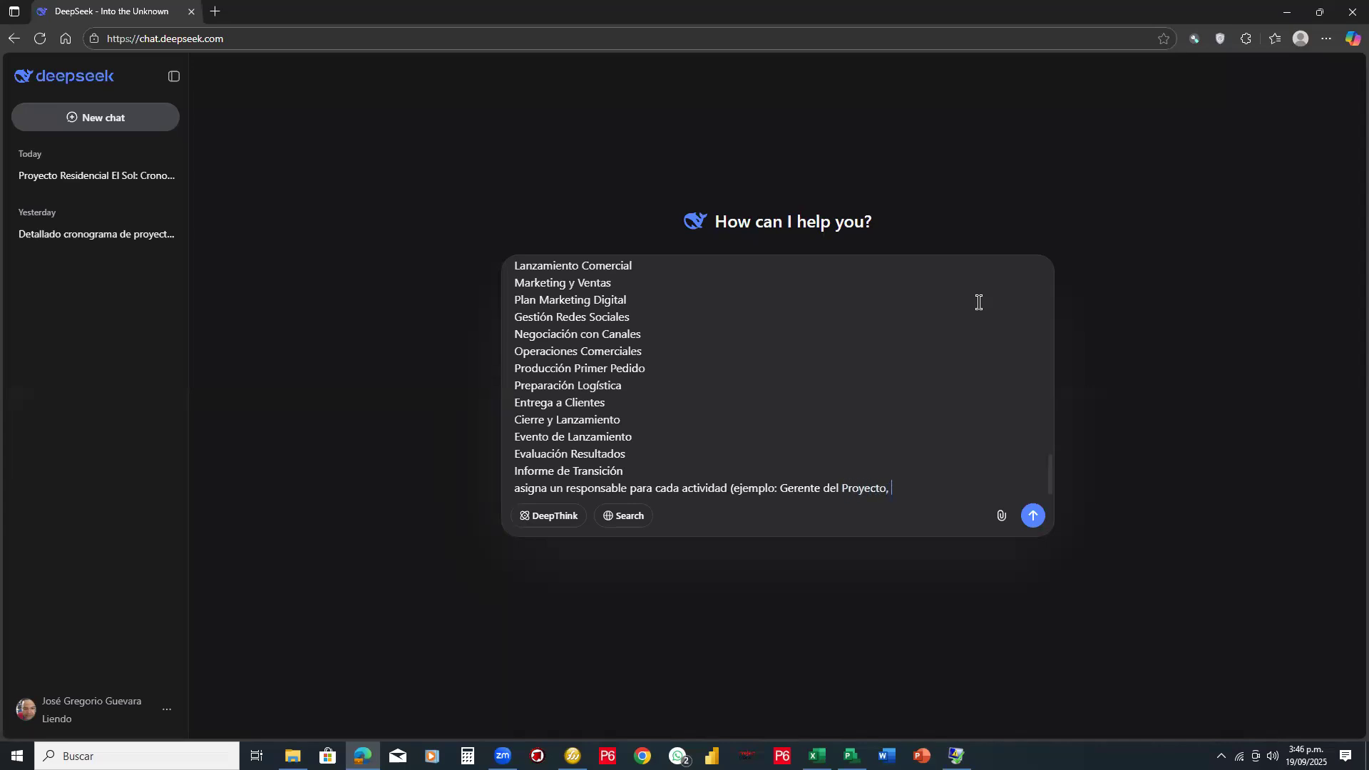
pyautogui.write('Planificador, Recursos Humanos, etc)')
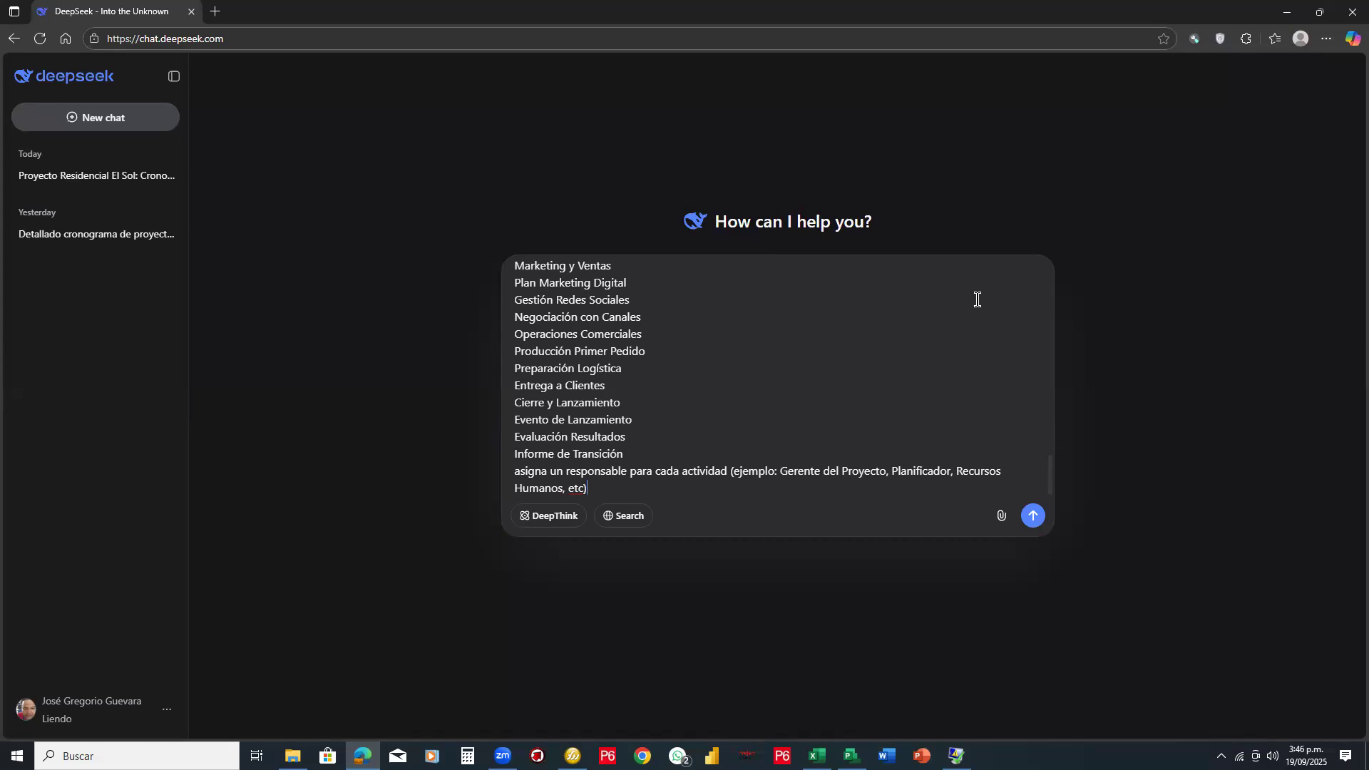
# Step: Extend the request with "y de acuerdo a la descripcion de la actividad crea una tabla csv que contenga las siguientes columnas:"
pyautogui.write('y de acued')
pyautogui.press('BackSpace')
pyautogui.write('rdo a la descropcion de la actividsad')
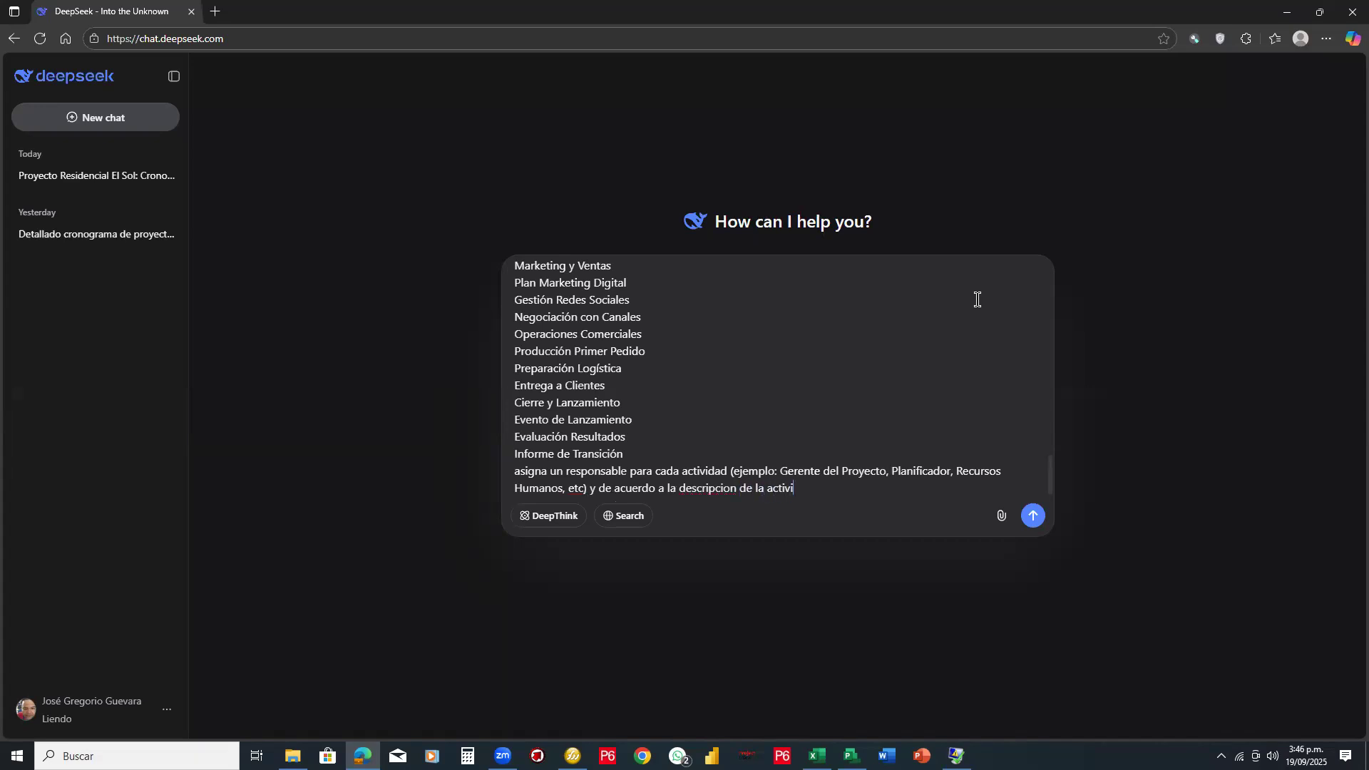
pyautogui.press('BackSpace')
pyautogui.press('BackSpace')
pyautogui.press('BackSpace')
pyautogui.write('ad crea una tabla csv que contenm')
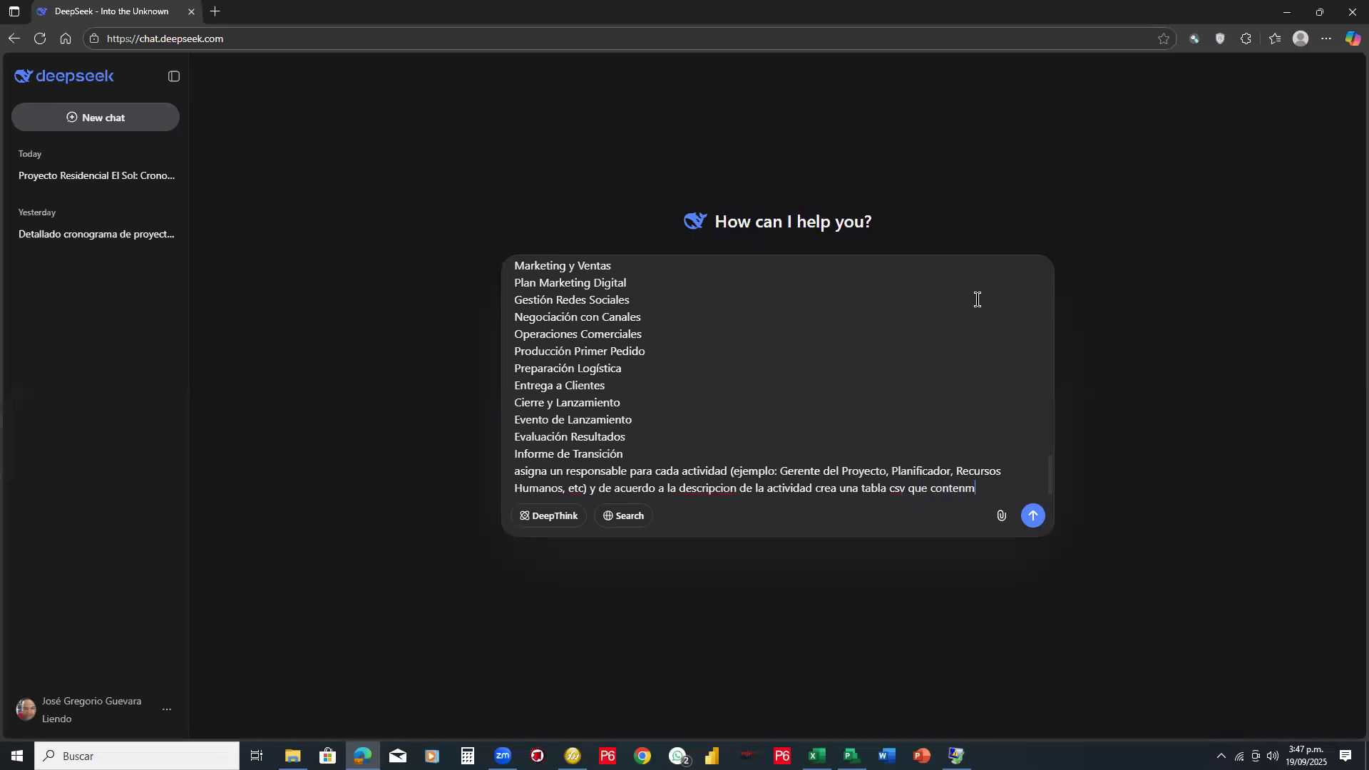
pyautogui.press('BackSpace')
pyautogui.write('ga las siguiene')
pyautogui.press('BackSpace')
pyautogui.write('tes')
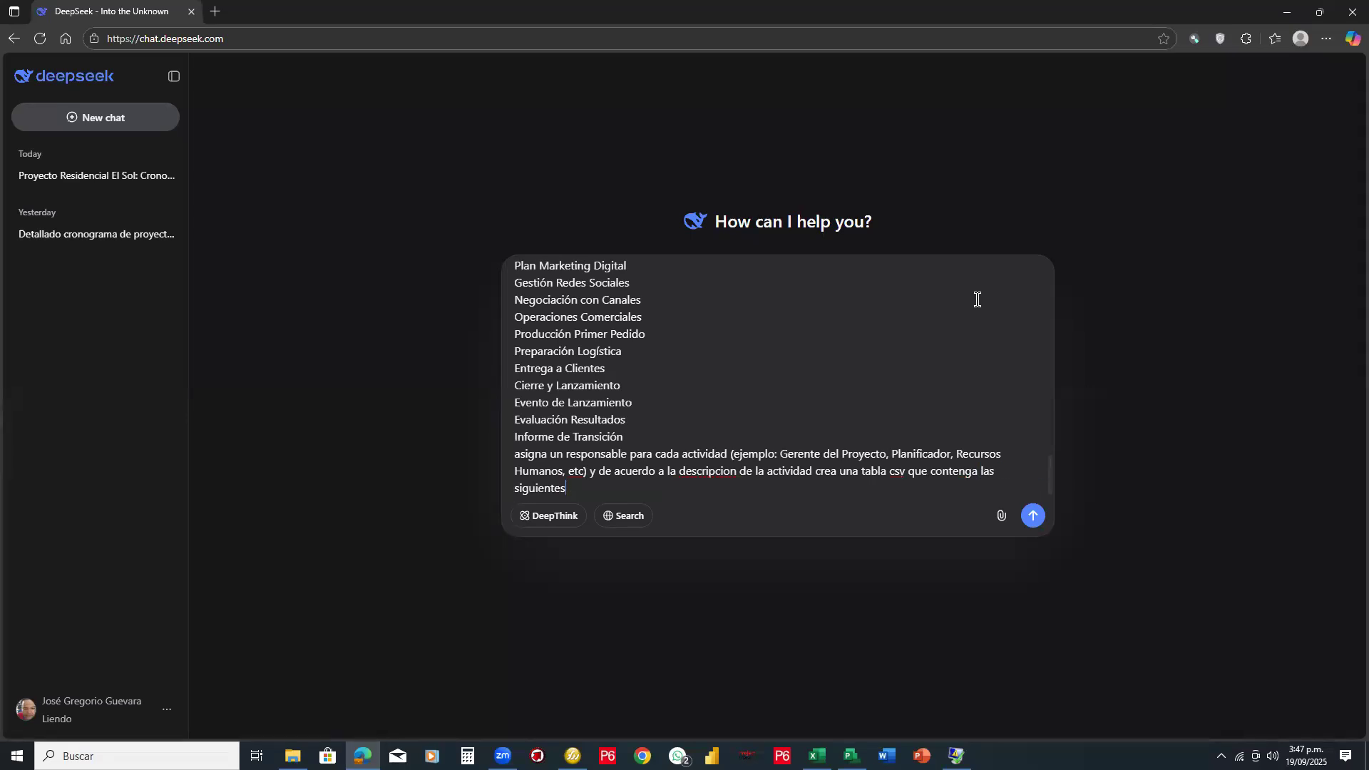
pyautogui.write(' columnas')
pyautogui.write(';:')
pyautogui.write(':')
pyautogui.hotkey('shift', 'Return')
# Step: List the columns "nombre de la actividad, responsable" on a new line and send the prompt
pyautogui.write('nombre')
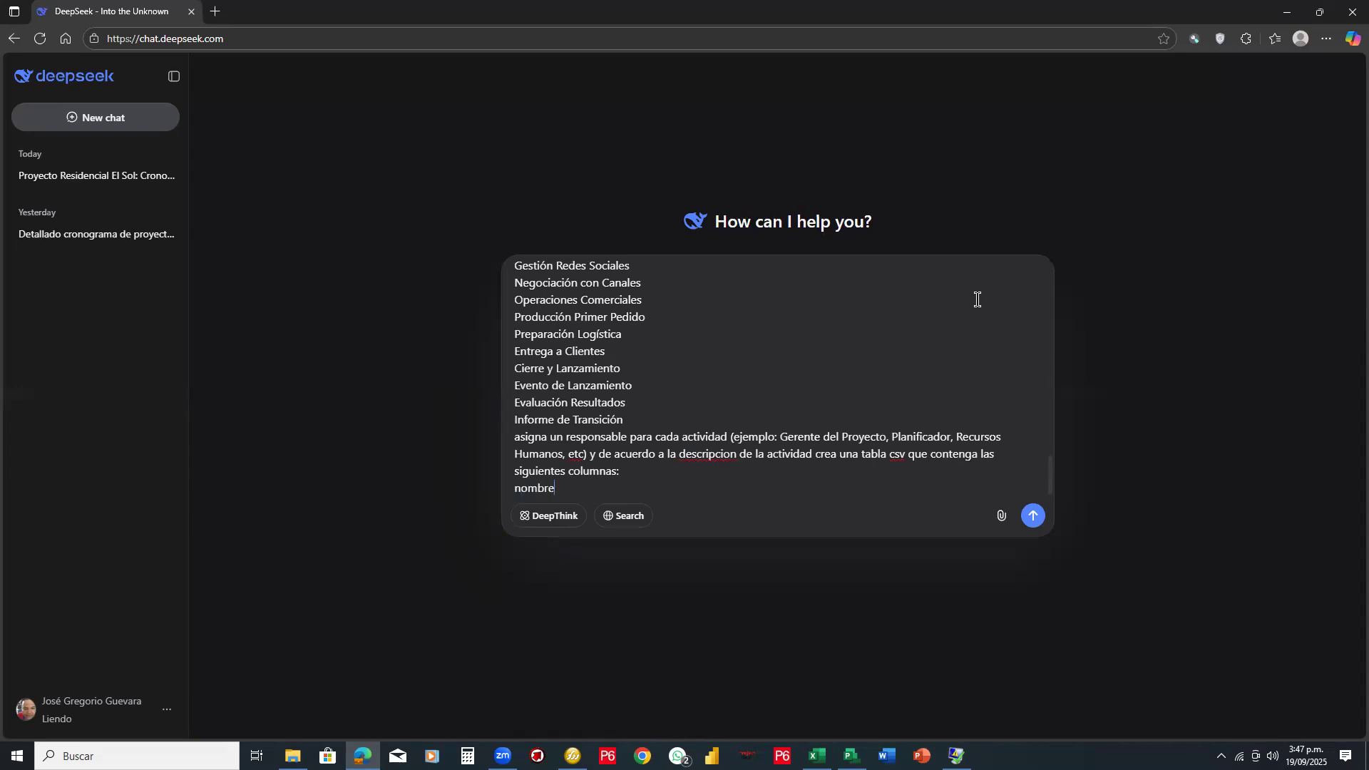
pyautogui.write(' de la actividad, resposa')
pyautogui.press('BackSpace')
pyautogui.write('nsalbe')
pyautogui.press('BackSpace')
pyautogui.press('BackSpace')
pyautogui.press('BackSpace')
pyautogui.write('be')
pyautogui.press('BackSpace')
pyautogui.press('BackSpace')
pyautogui.write('ble')
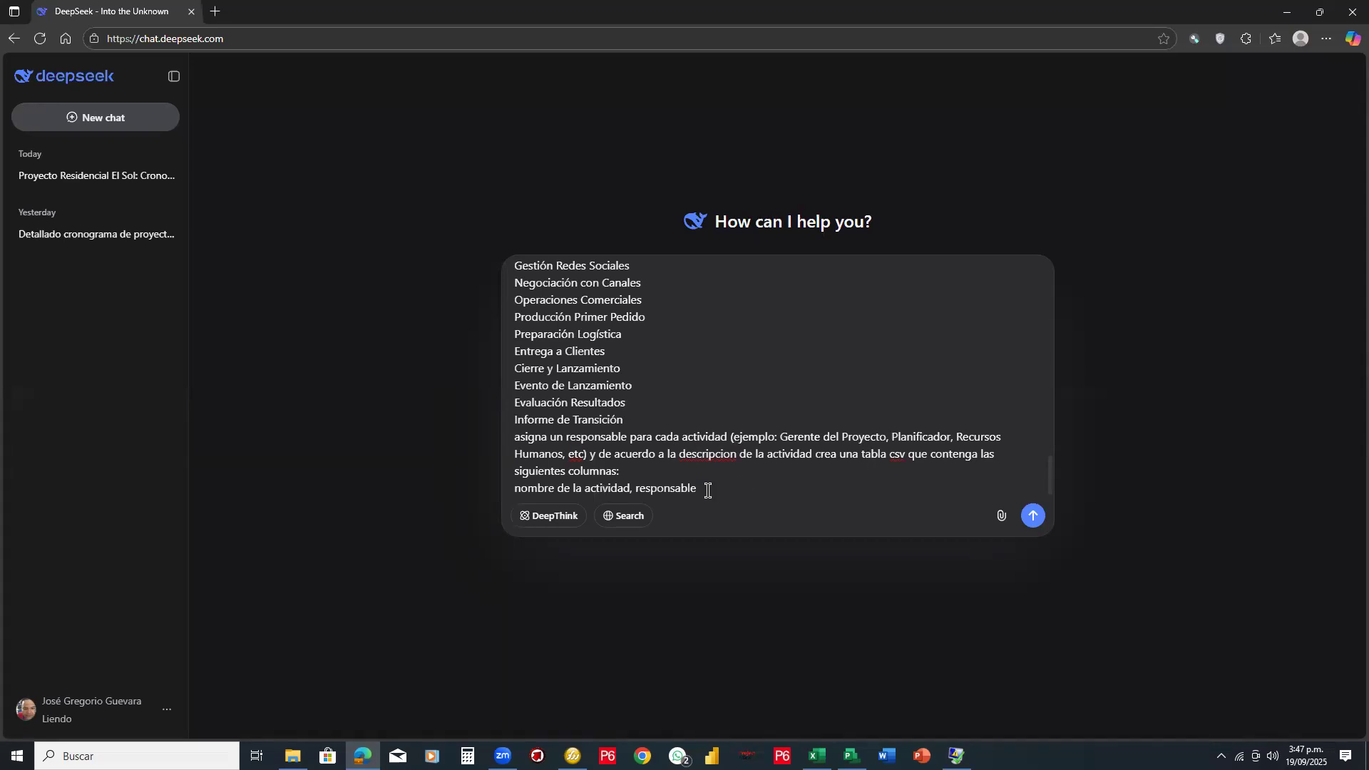
pyautogui.click(1031, 517)
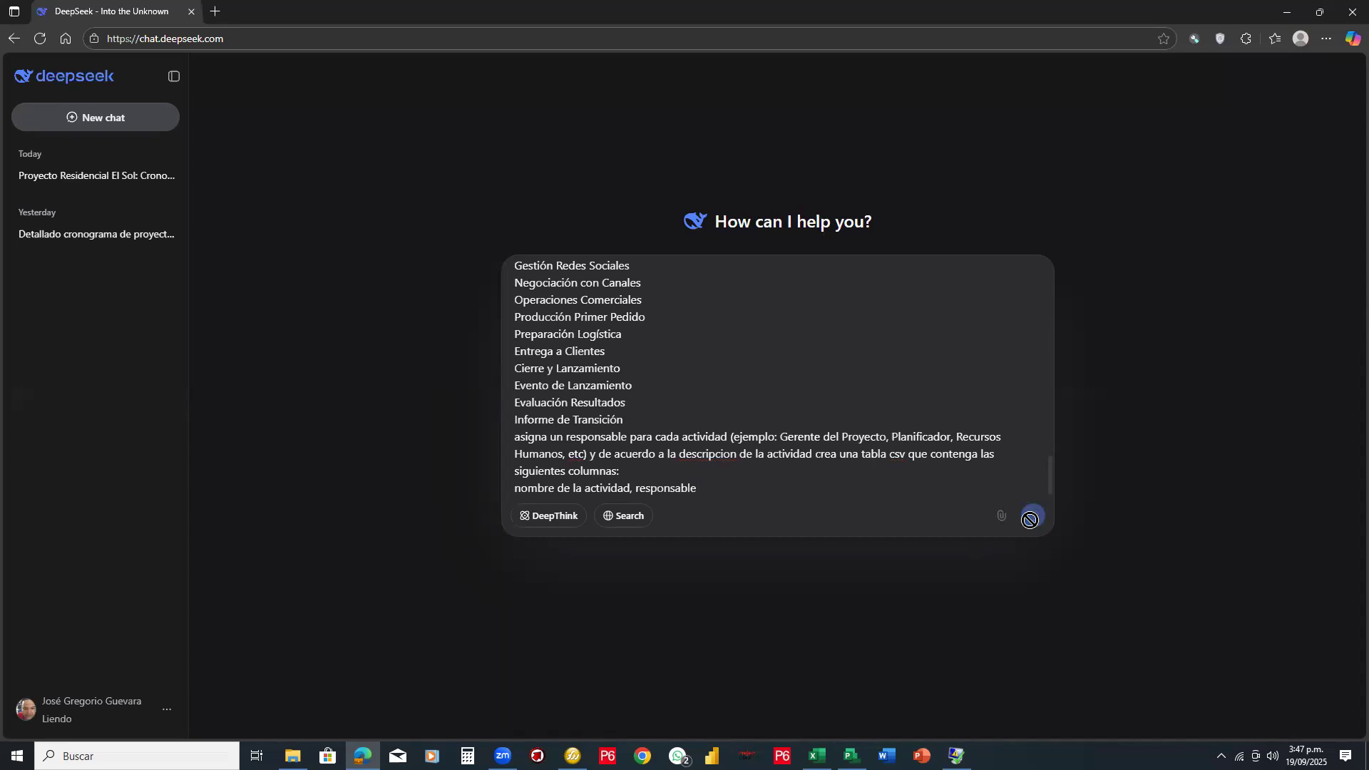
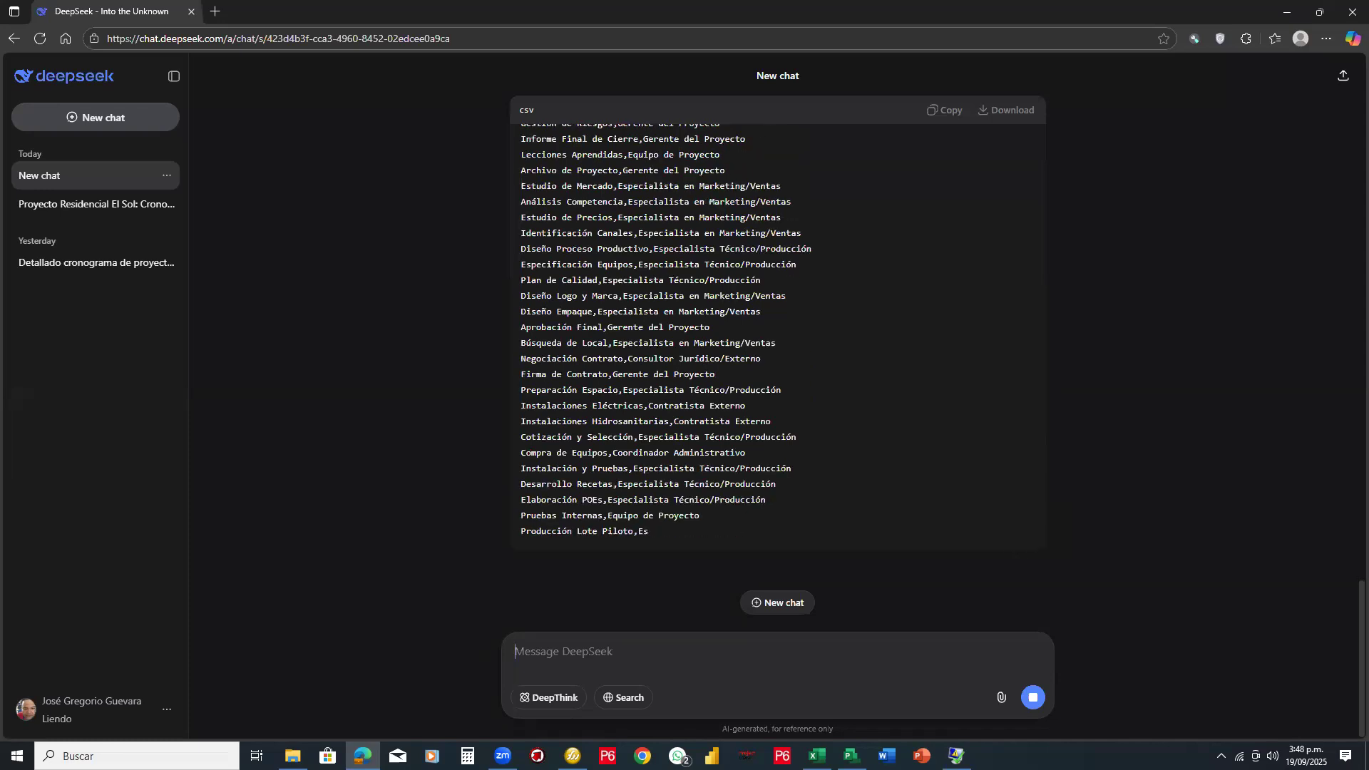
# Step: Switch to Excel and create a new blank workbook
pyautogui.hotkey('alt', 'Tab')
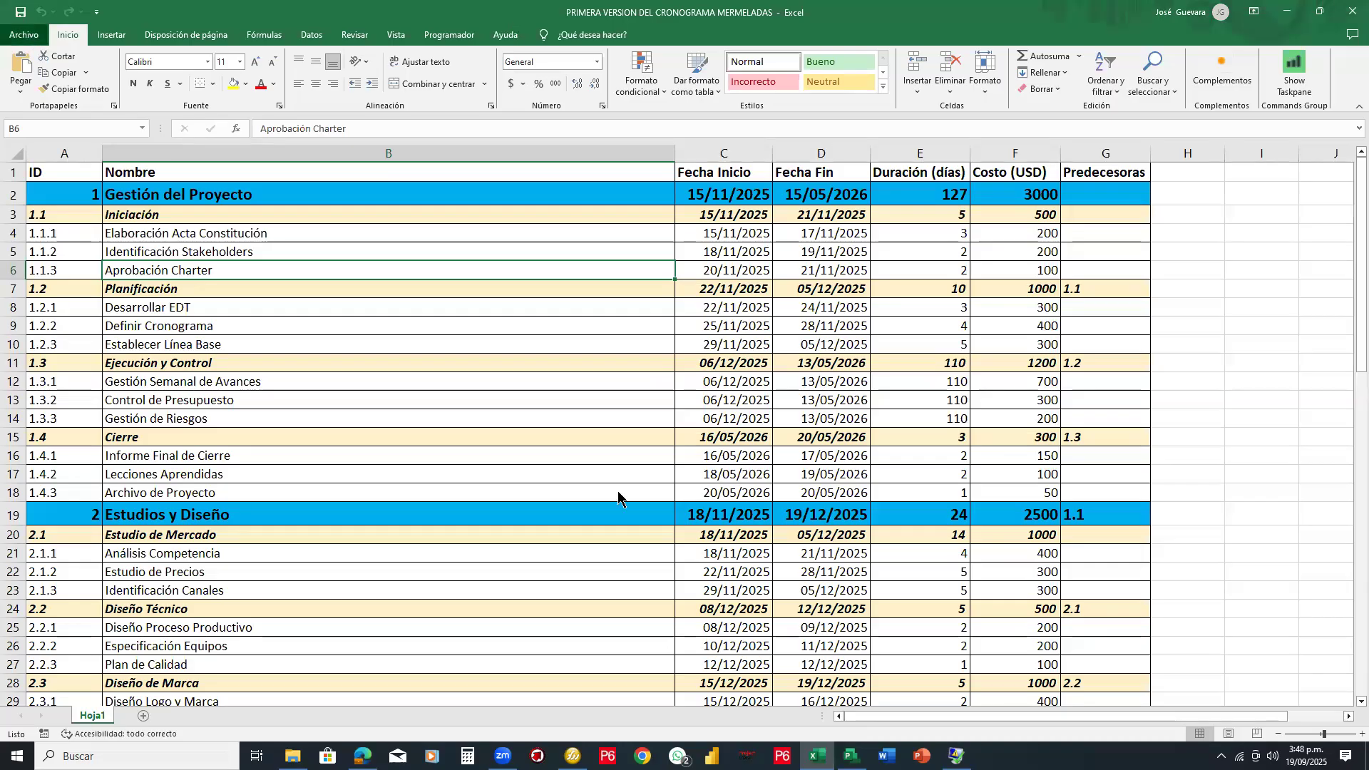
pyautogui.hotkey('alt', 'a')
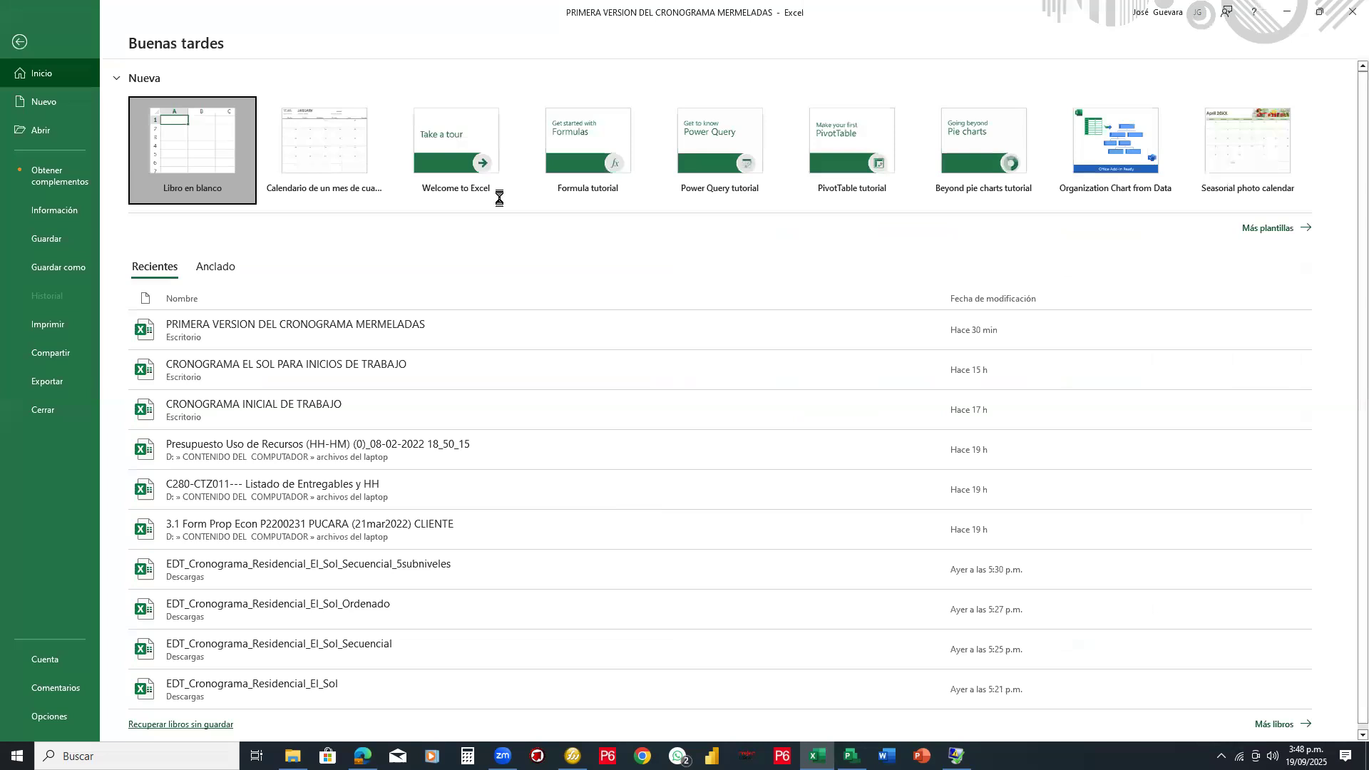
pyautogui.press('Escape')
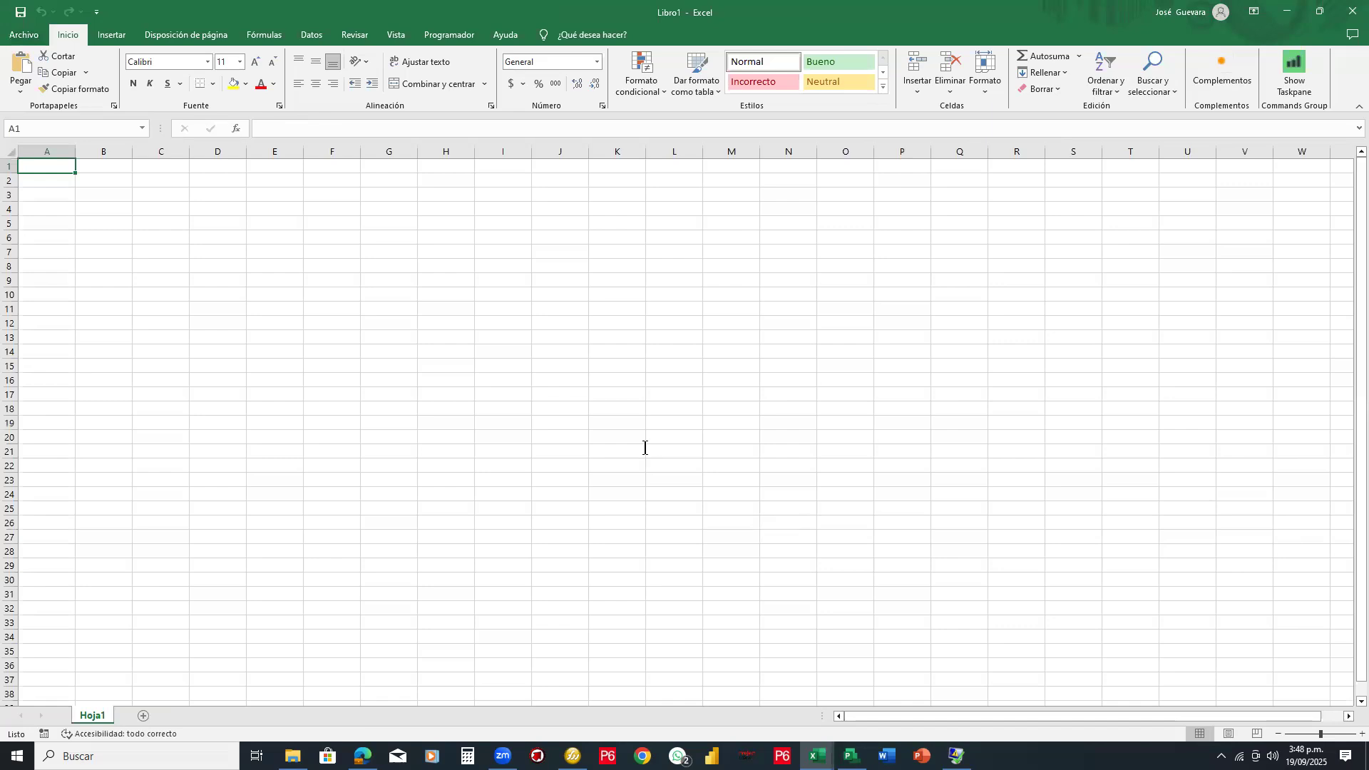
# Step: Switch to DeepSeek and copy the generated CSV table of activities and responsible roles
pyautogui.hotkey('alt', 'Tab')
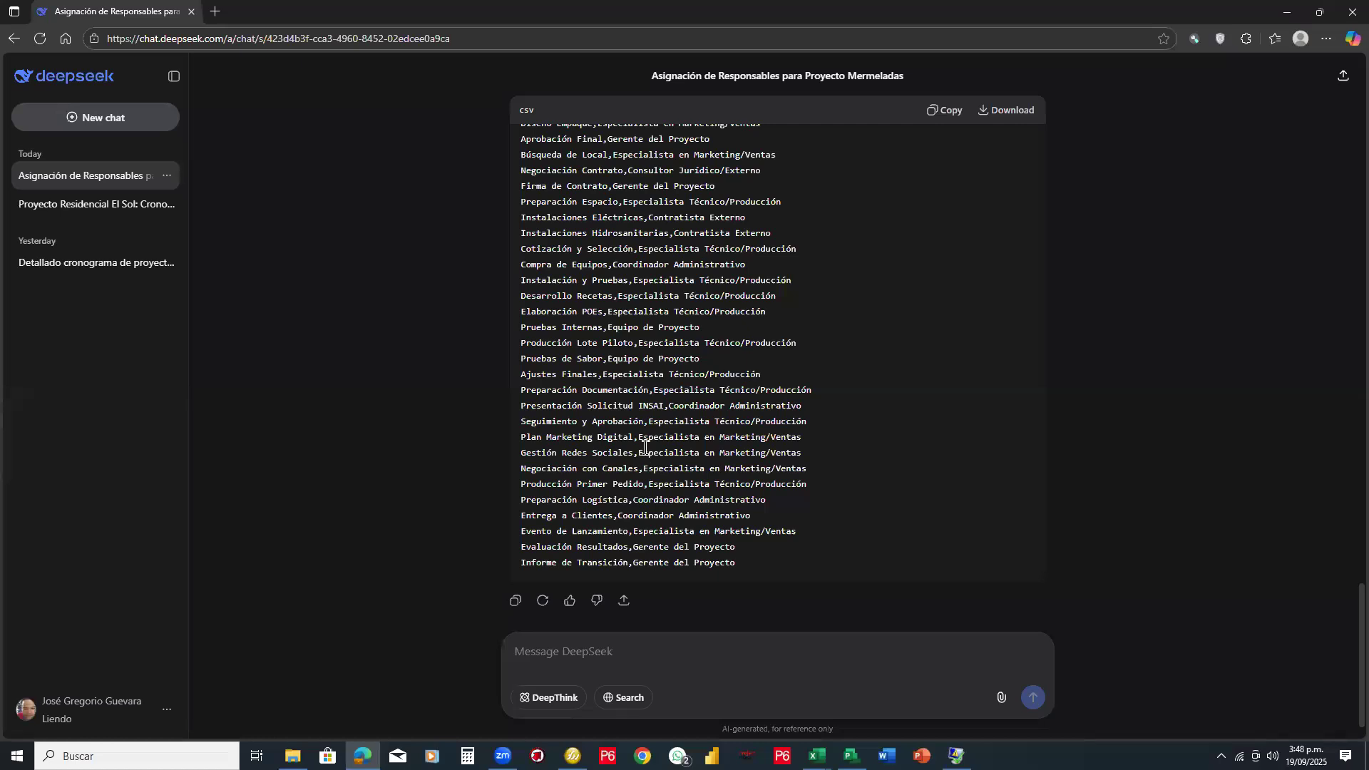
pyautogui.scroll(3, 645, 447)
pyautogui.scroll(-1, 645, 447)
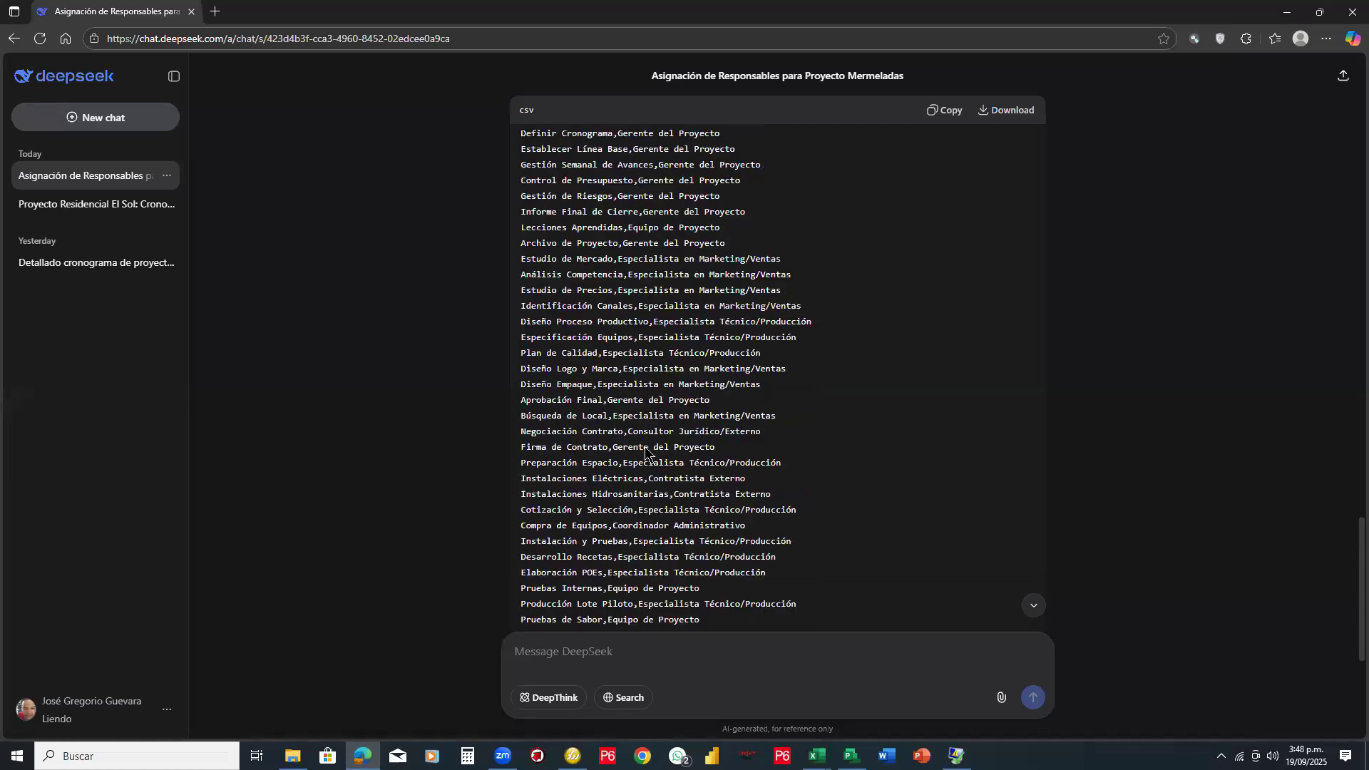
pyautogui.scroll(-3, 646, 449)
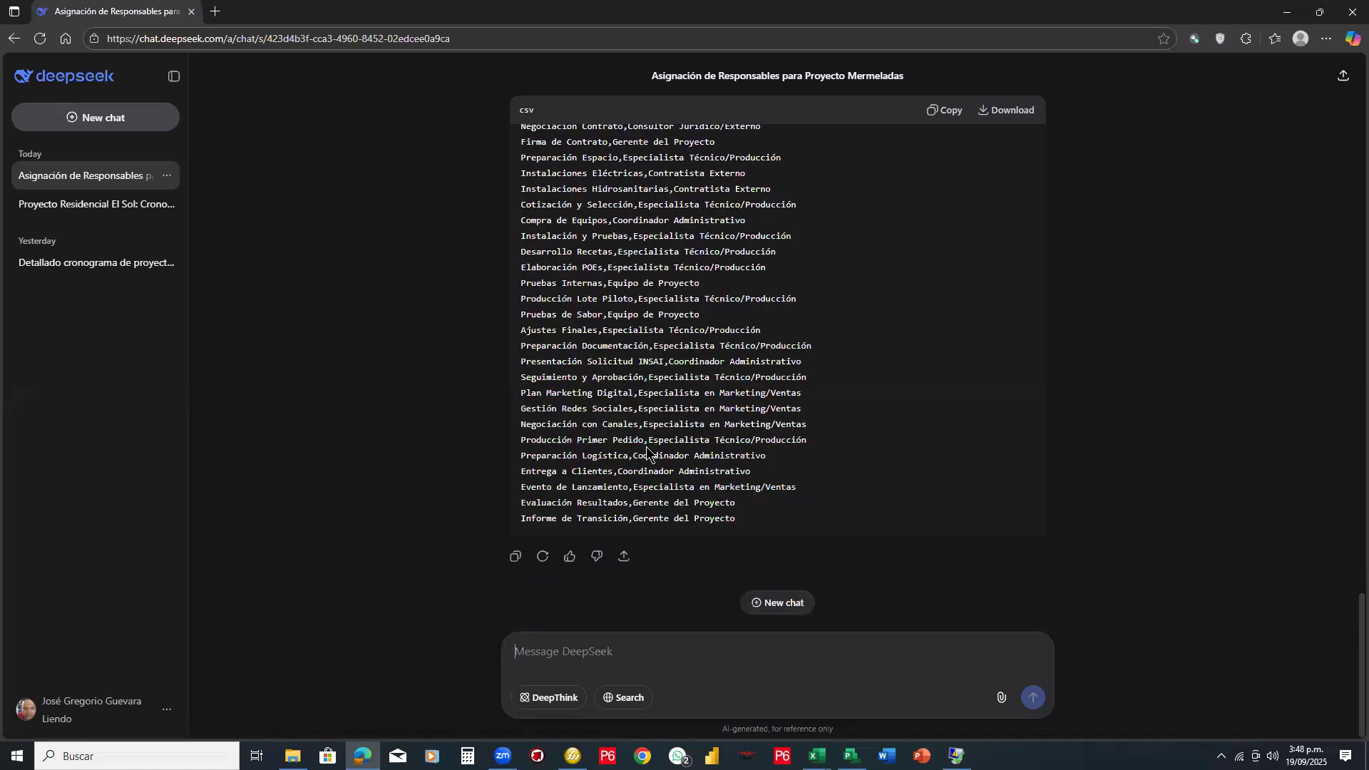
pyautogui.scroll(7, 648, 451)
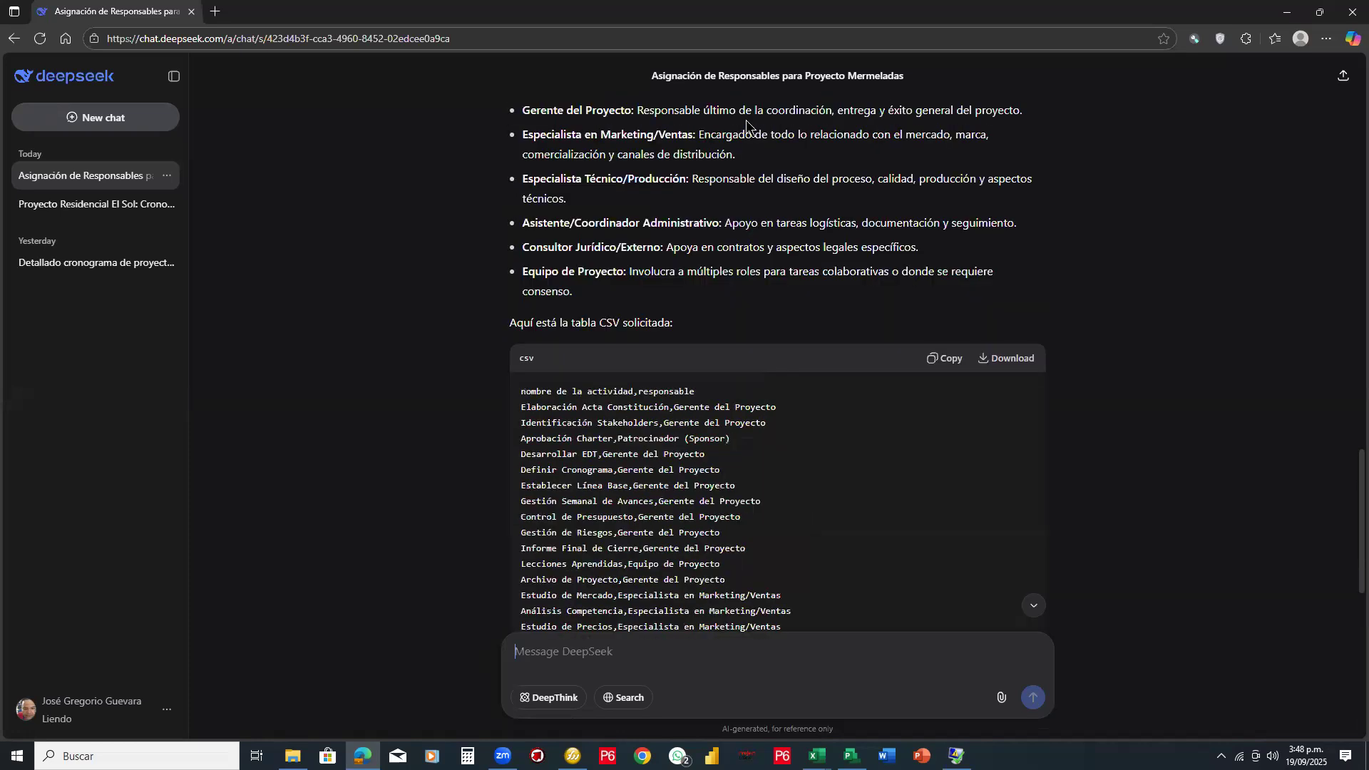
pyautogui.moveTo(499, 338)
pyautogui.mouseDown()
pyautogui.moveTo(881, 380)
pyautogui.moveTo(970, 374)
pyautogui.mouseUp()
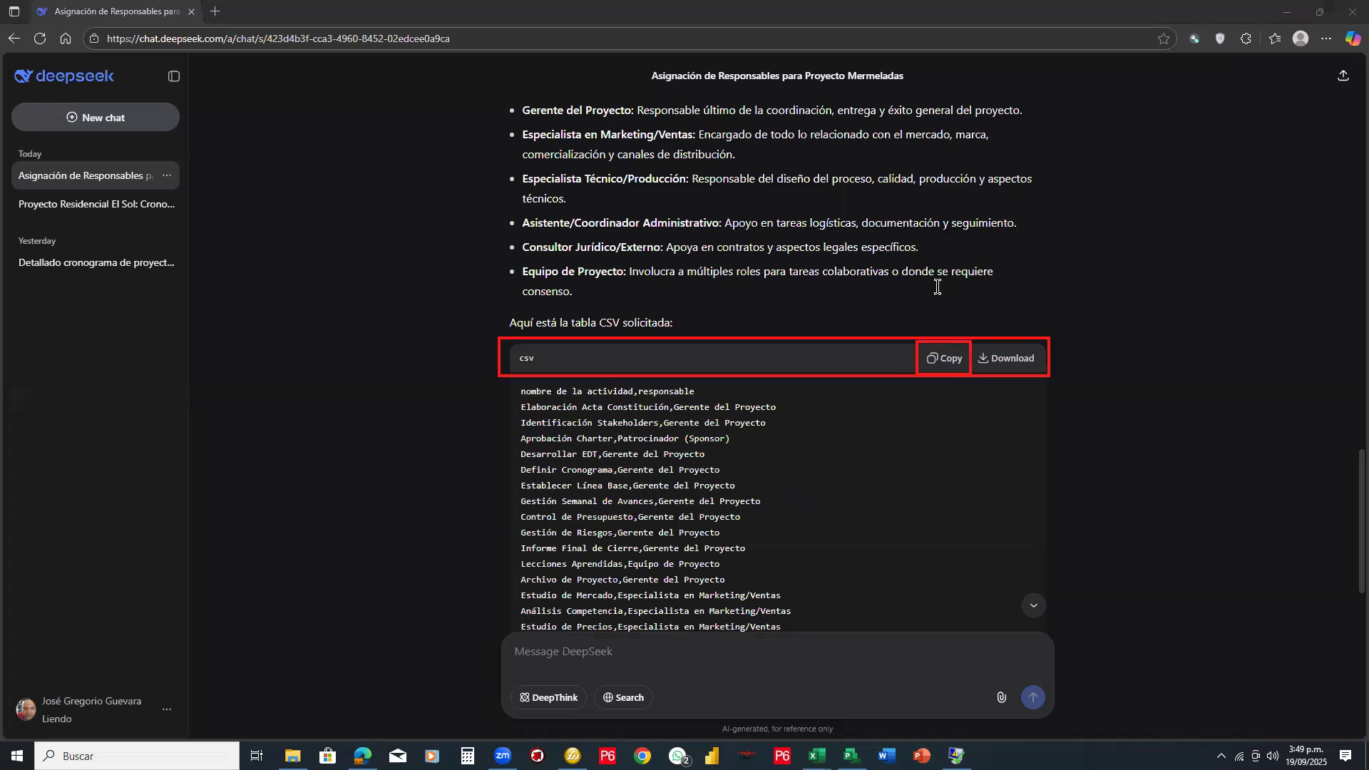
pyautogui.click(949, 361)
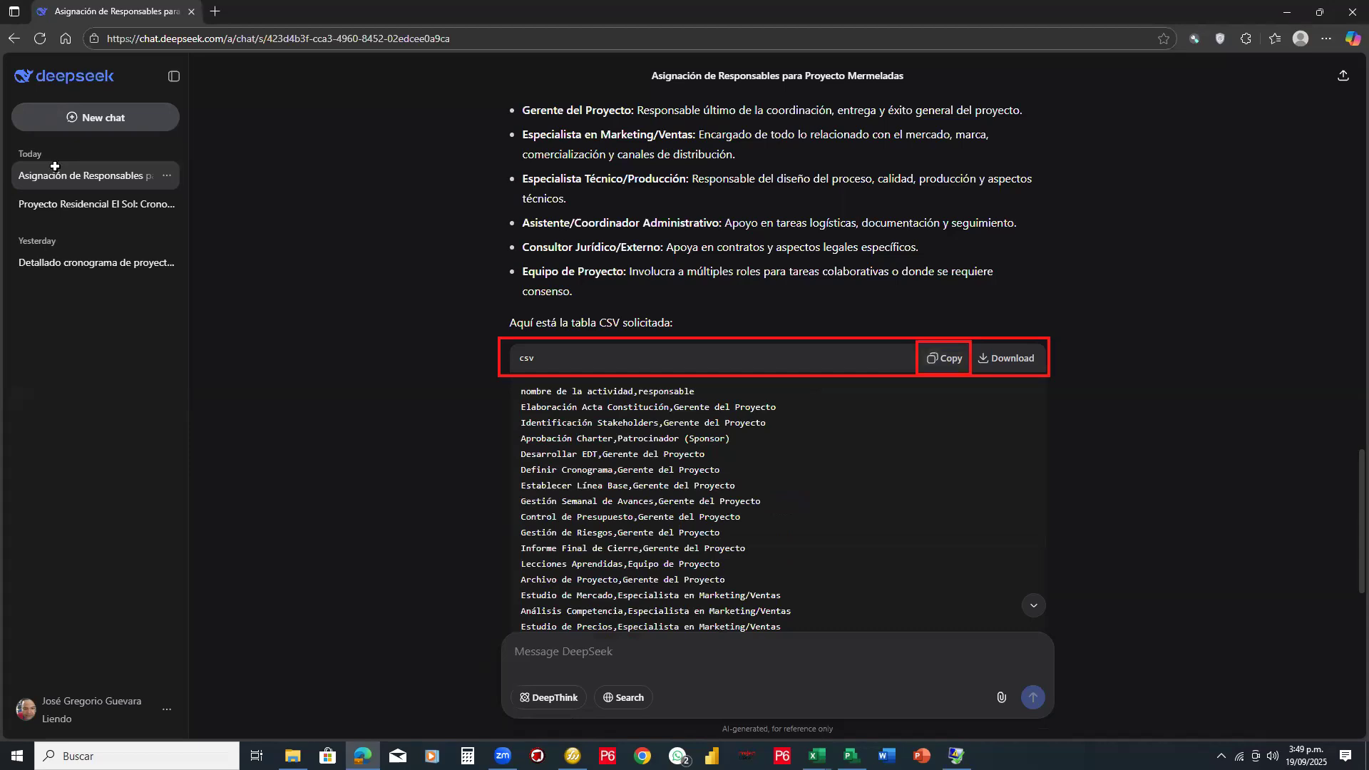
# Step: Switch to the blank Excel workbook and paste the copied CSV text at cell A1
pyautogui.hotkey('alt', 'Tab')
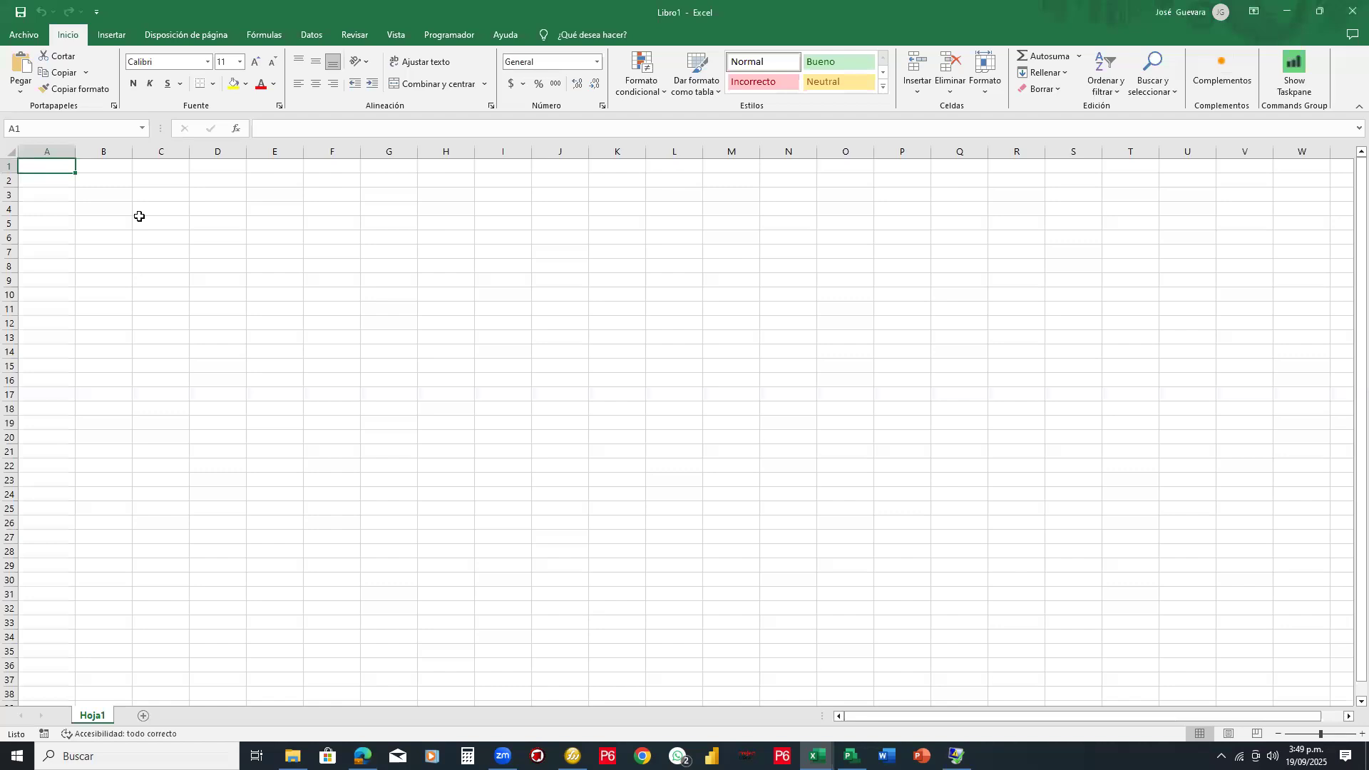
pyautogui.hotkey('ctrl', 'v')
pyautogui.click(804, 259)
# Step: Split column A into separate columns using only the comma as delimiter, and autofit column A's width
pyautogui.click(39, 152)
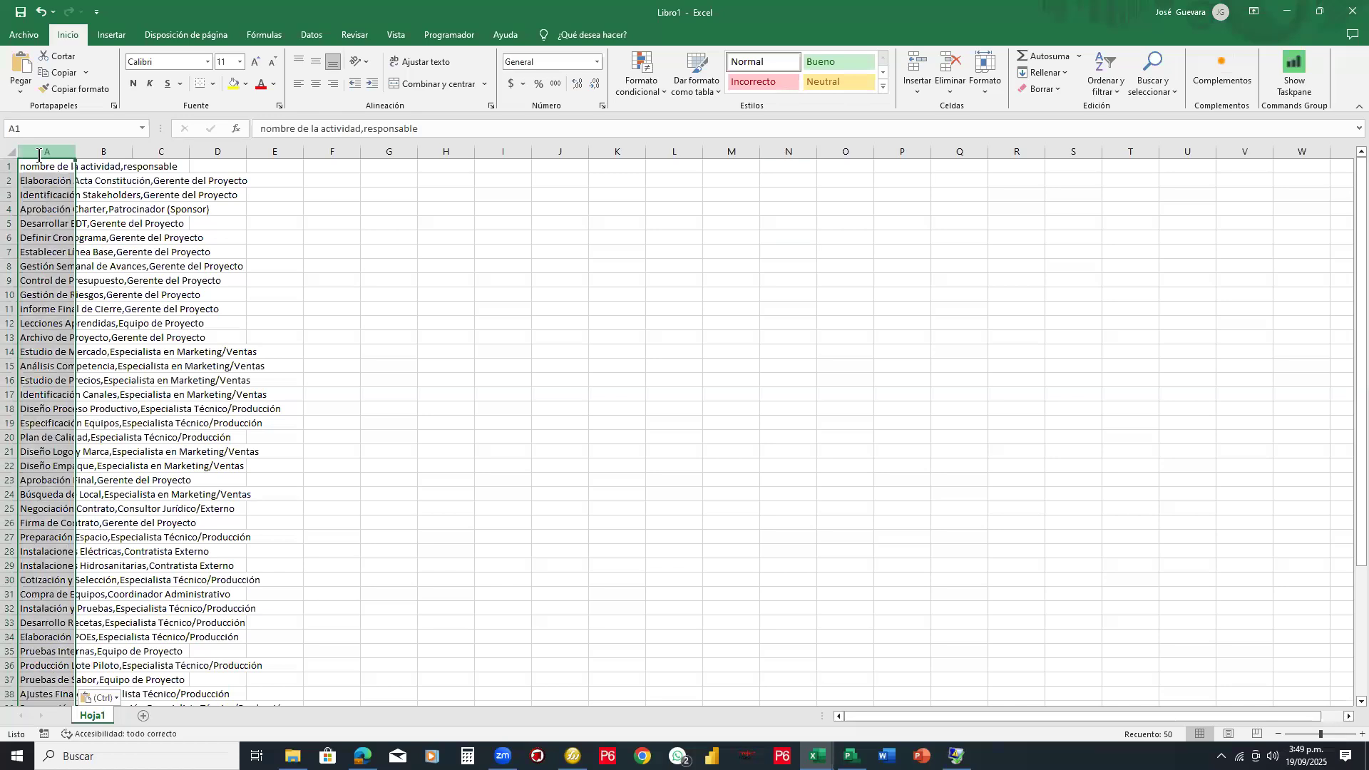
pyautogui.click(311, 39)
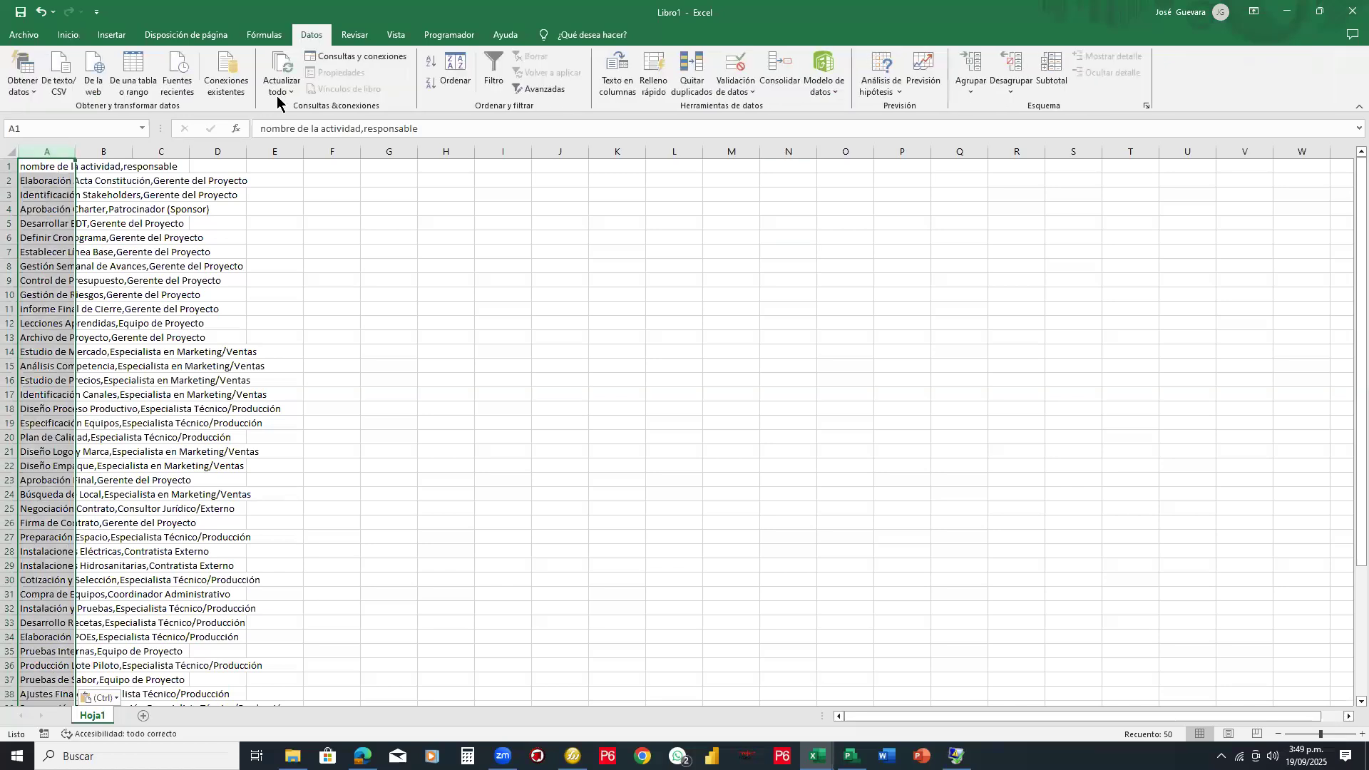
pyautogui.click(618, 69)
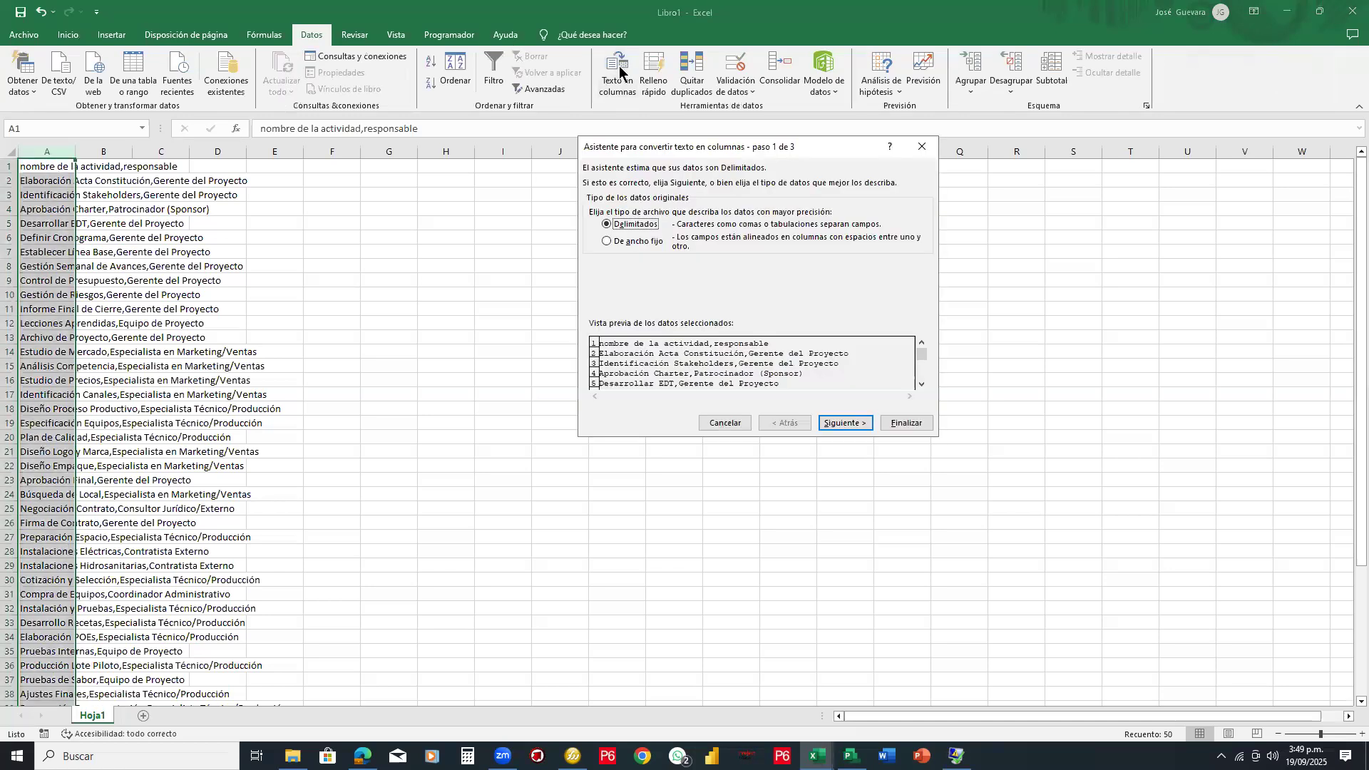
pyautogui.click(854, 422)
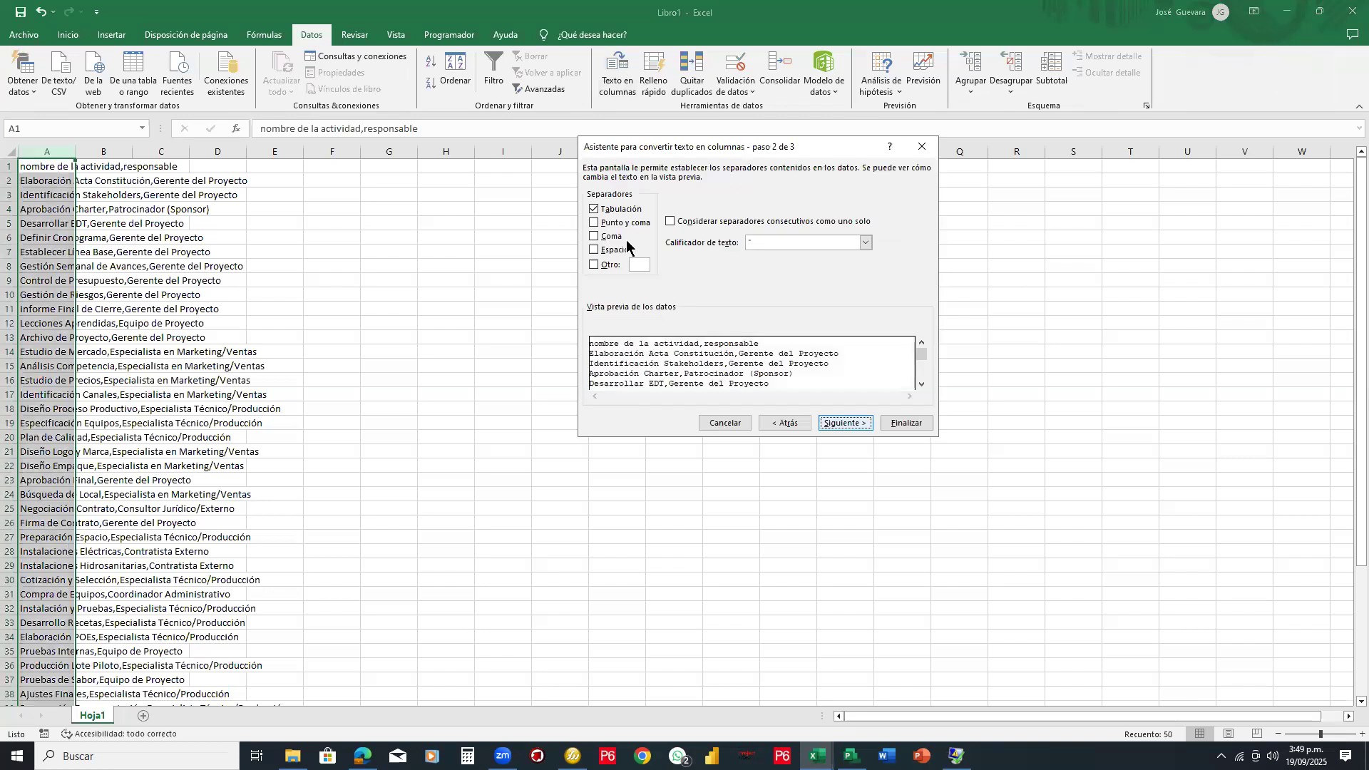
pyautogui.click(612, 212)
pyautogui.click(600, 239)
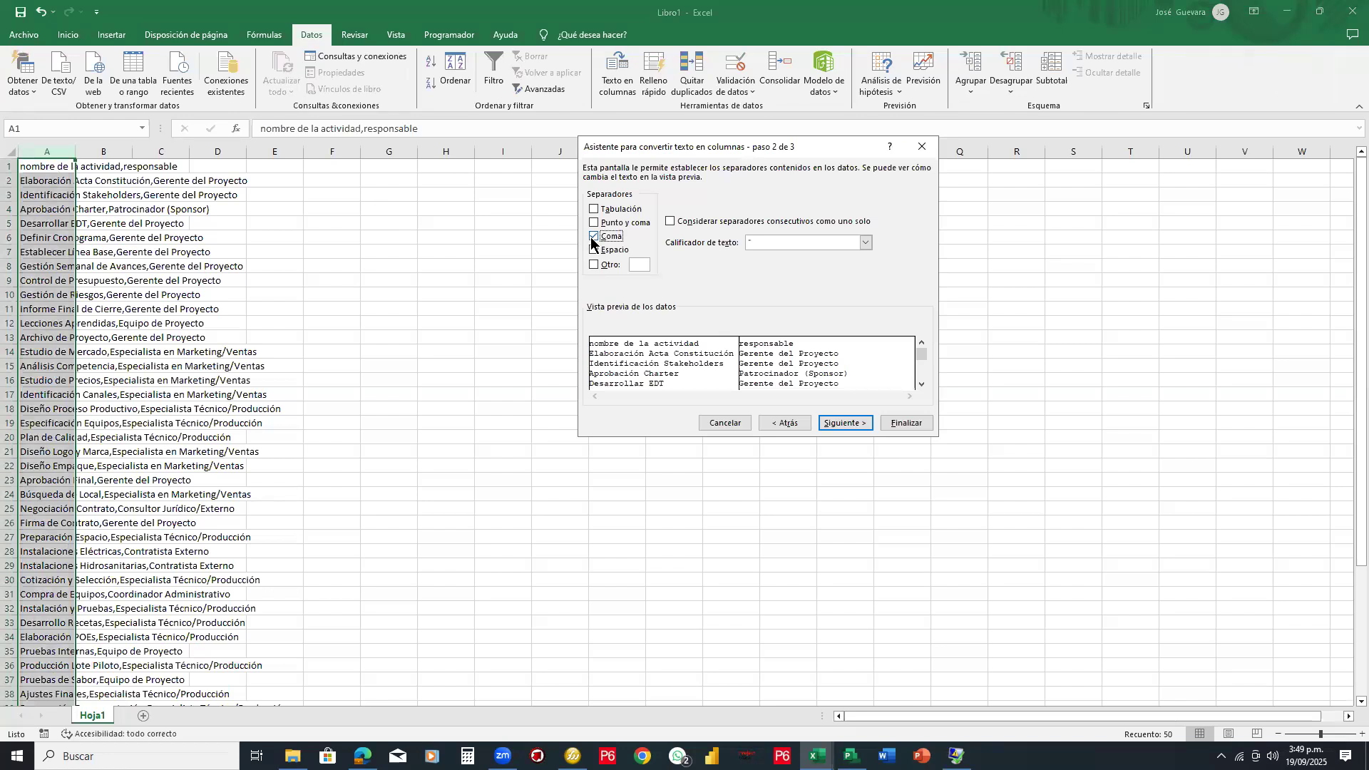
pyautogui.click(861, 423)
pyautogui.click(907, 423)
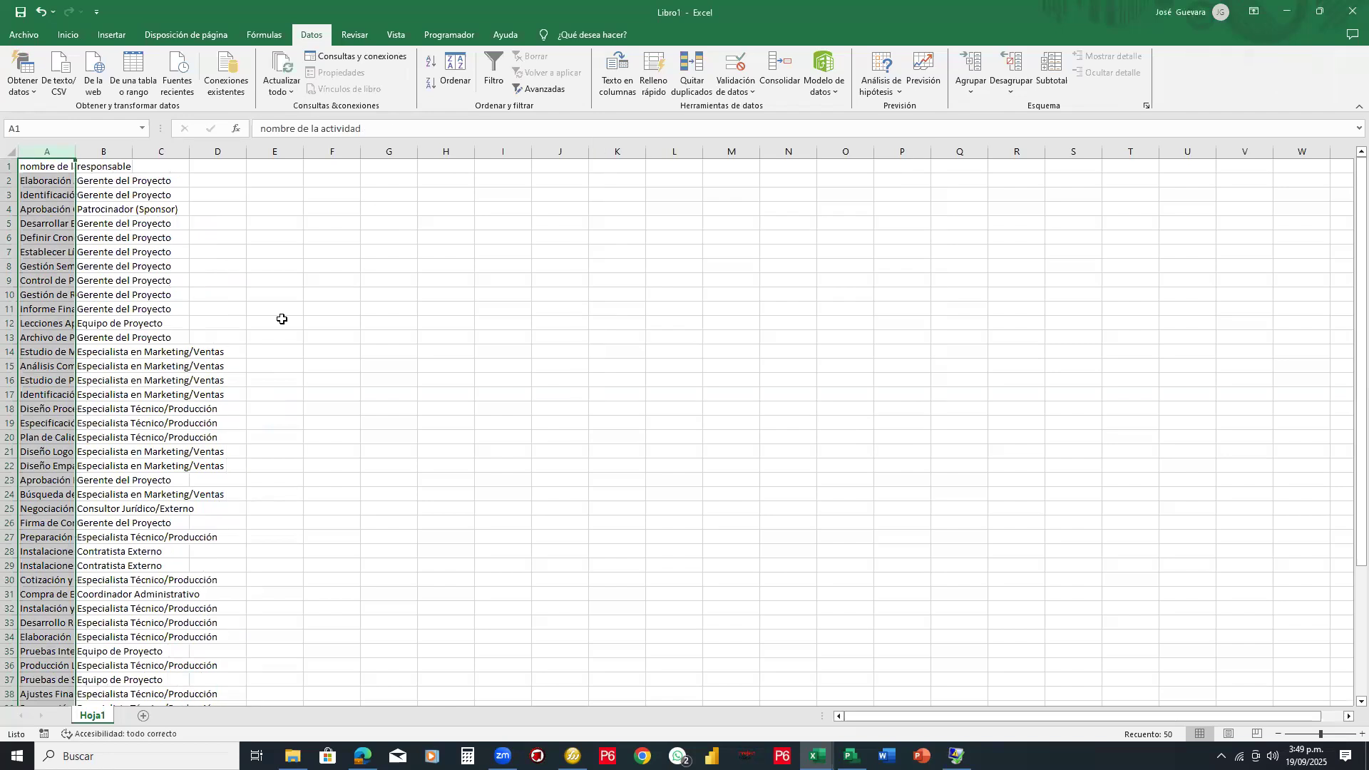
pyautogui.click(389, 337)
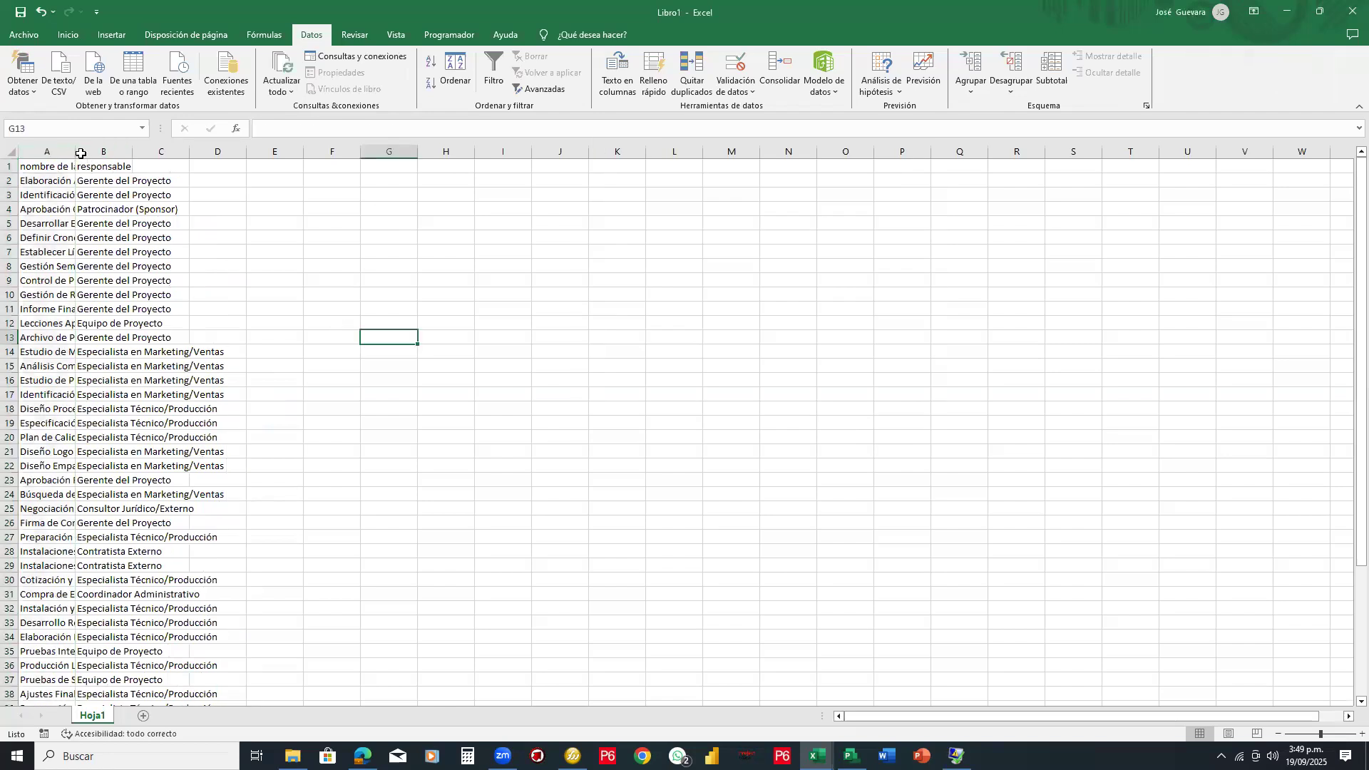
pyautogui.doubleClick(73, 151)
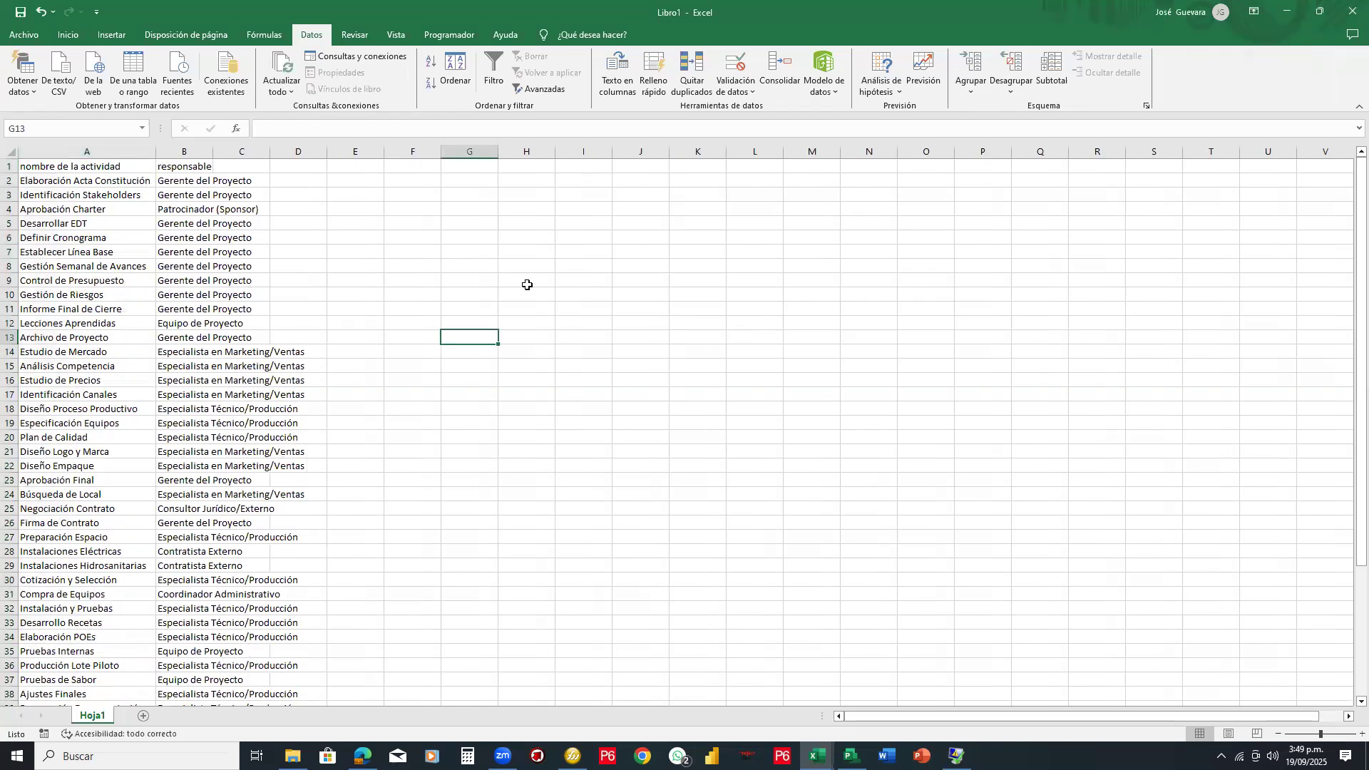
# Step: Check the first responsible roles in column B and compare the activities with the task list in Project
pyautogui.scroll(-1, 238, 263)
pyautogui.scroll(1, 238, 262)
pyautogui.scroll(-2, 238, 262)
pyautogui.scroll(2, 237, 262)
pyautogui.click(172, 183)
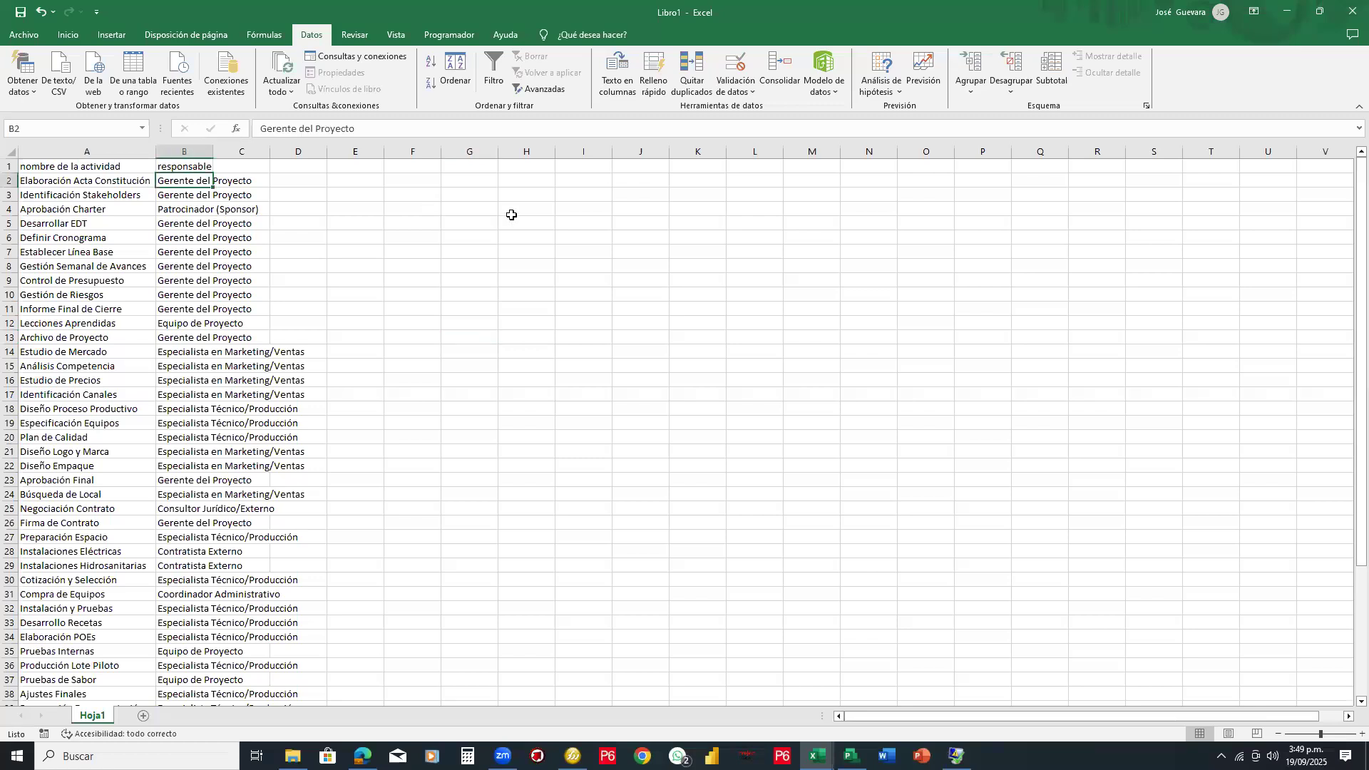
pyautogui.click(172, 194)
pyautogui.click(169, 213)
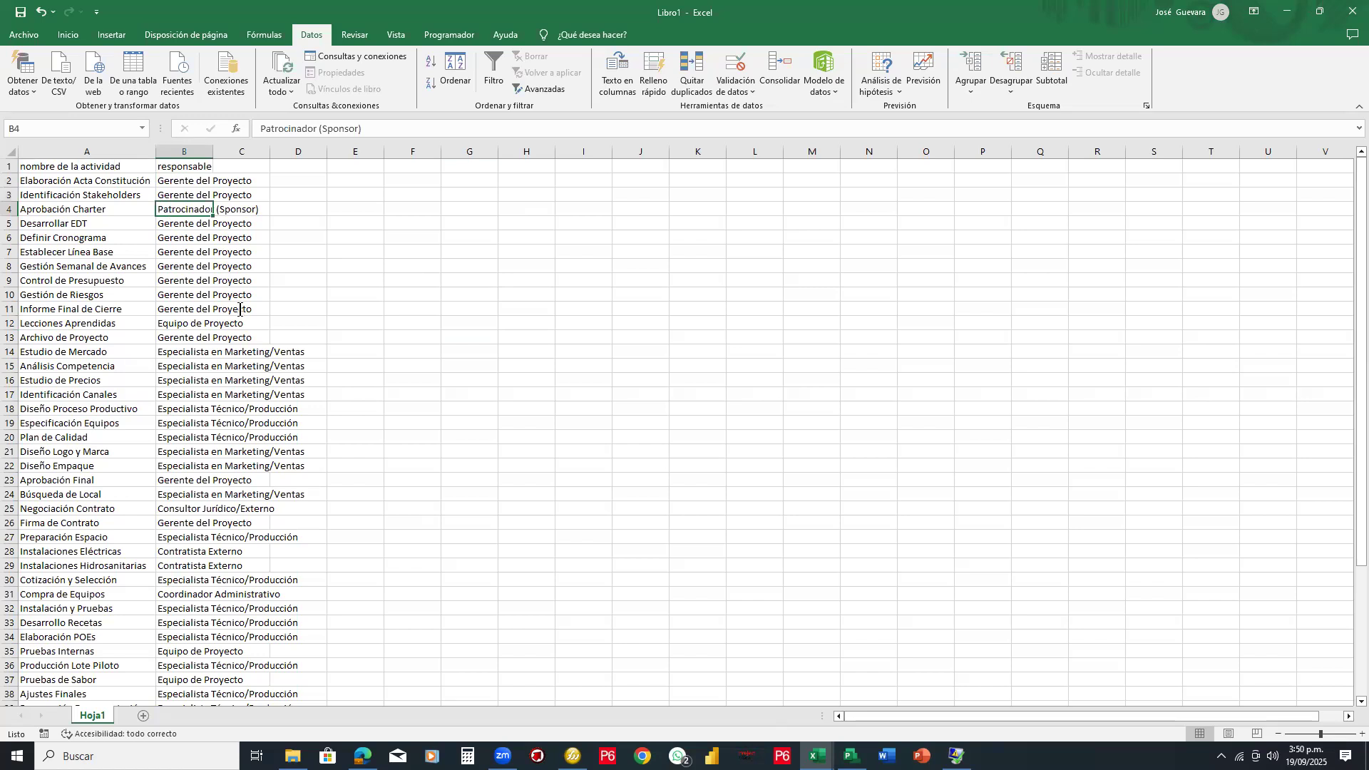
pyautogui.hotkey('alt', 'Tab')
pyautogui.click(214, 278)
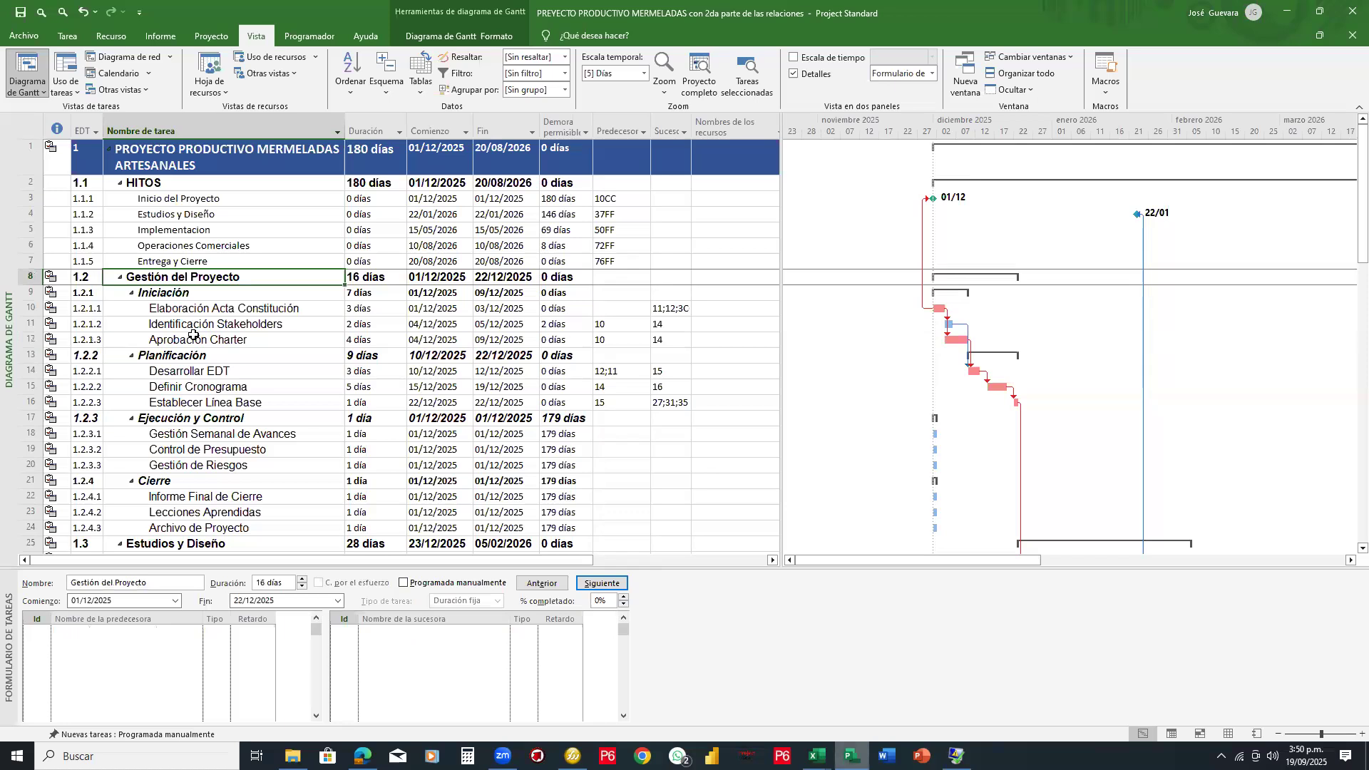
pyautogui.hotkey('alt', 'Tab')
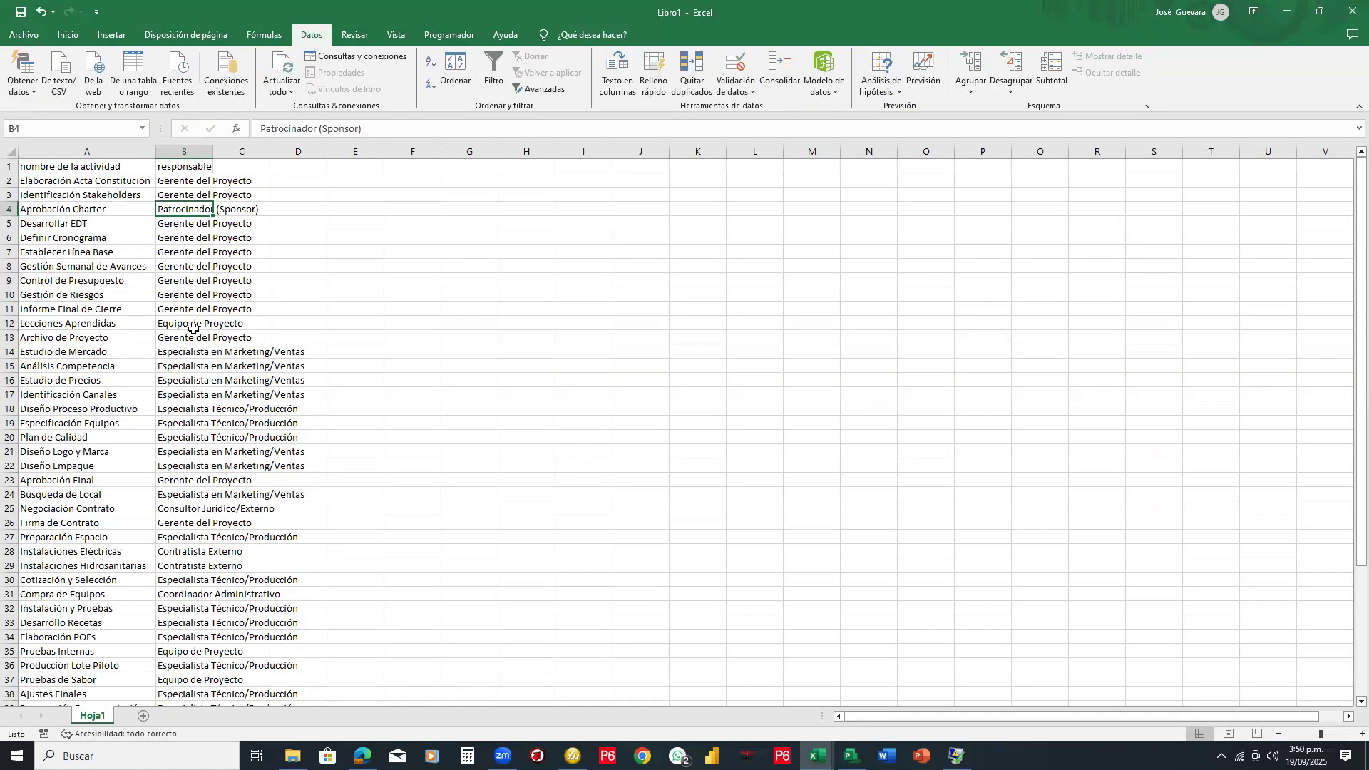
# Step: Review the whole activity list in Excel and the responsible role assigned to each activity
pyautogui.scroll(-4, 194, 329)
pyautogui.scroll(-2, 193, 329)
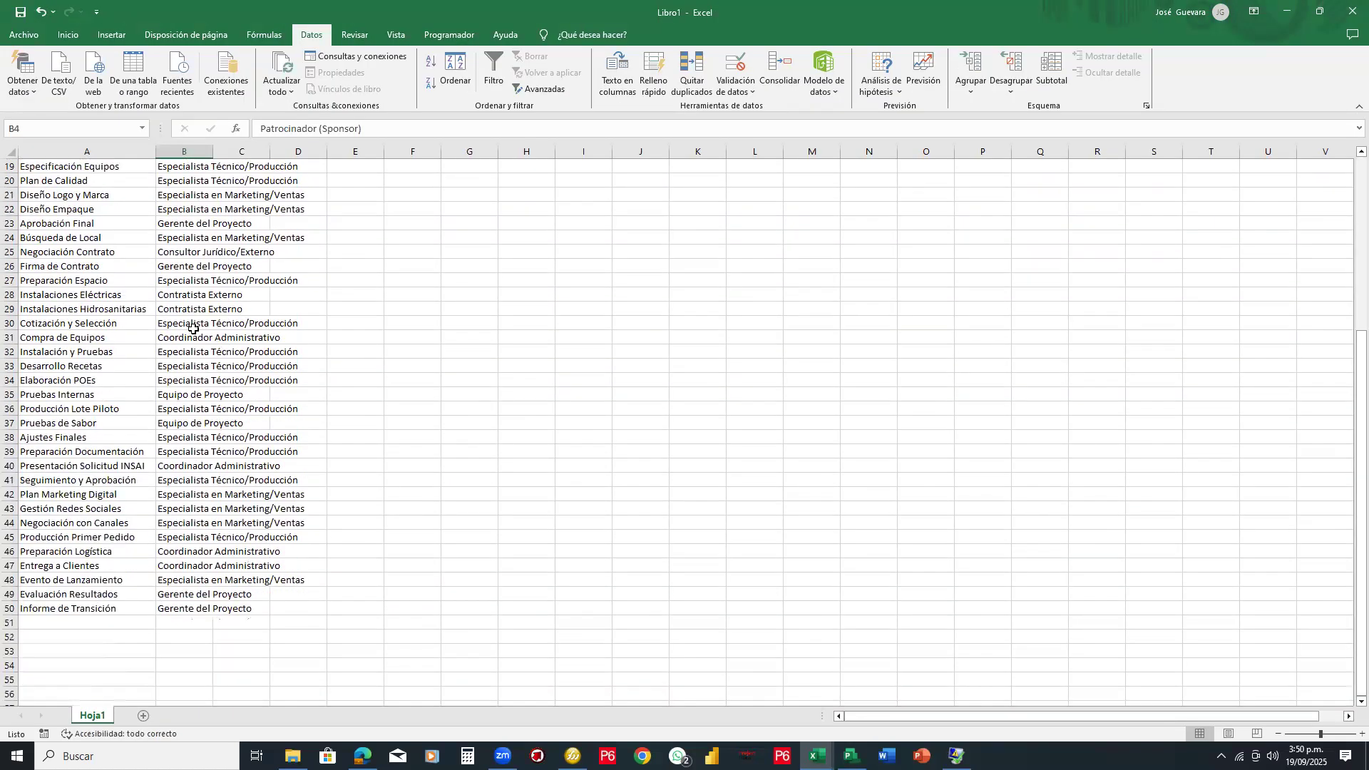
pyautogui.scroll(5, 193, 329)
pyautogui.scroll(2, 90, 174)
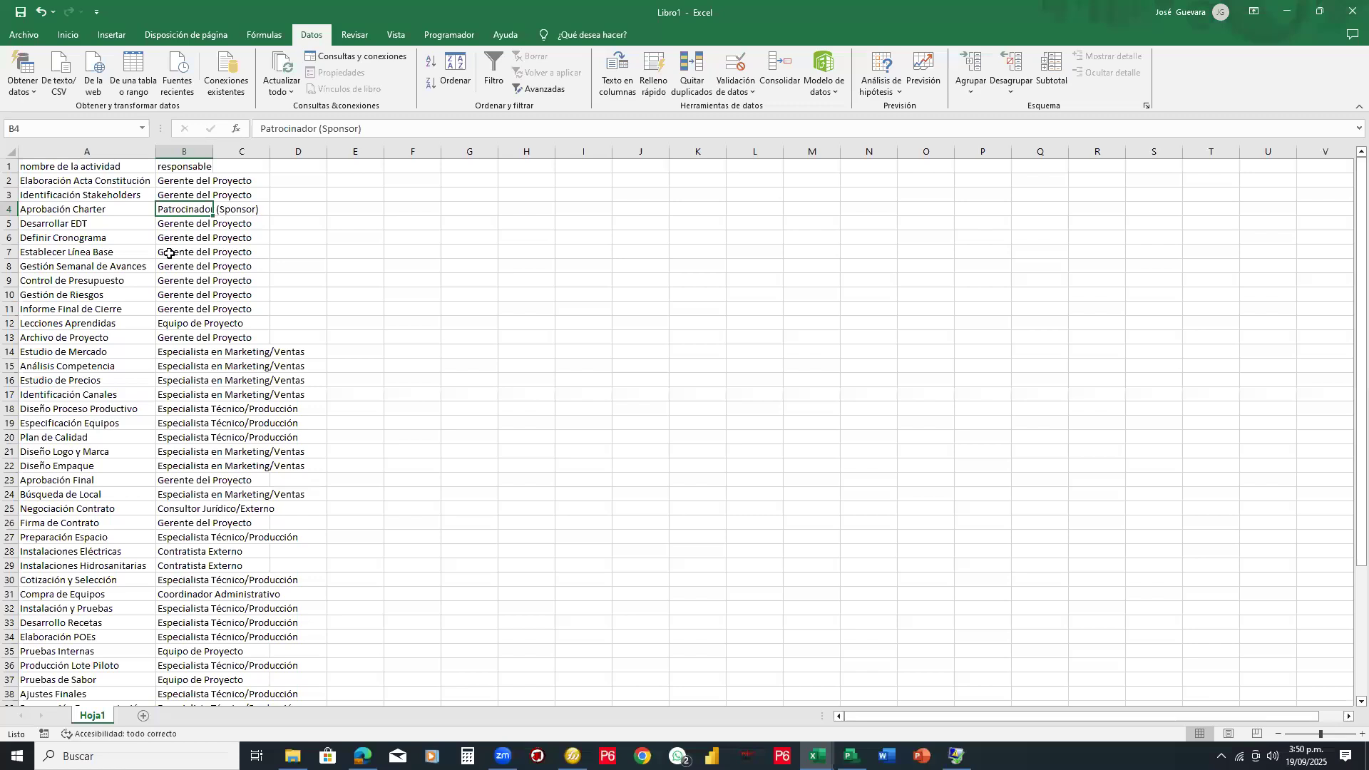
pyautogui.click(160, 310)
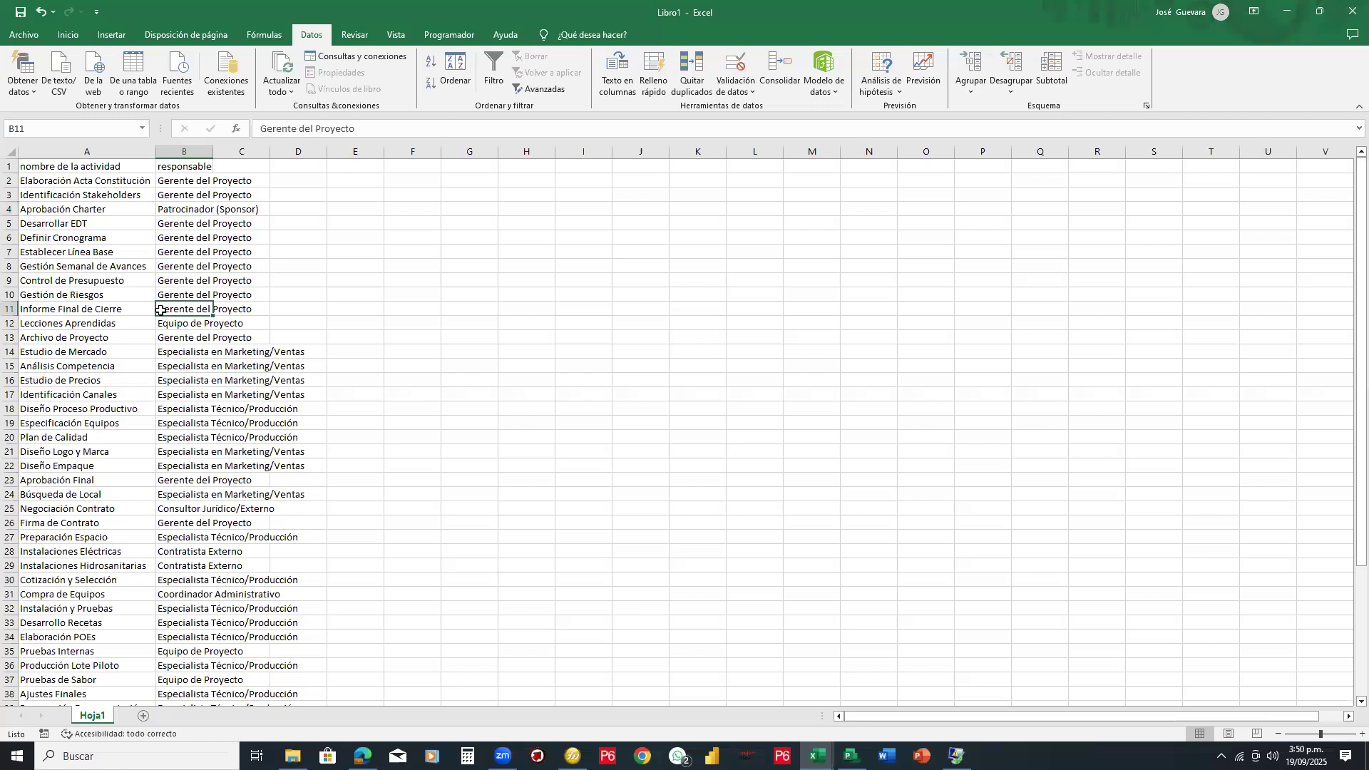
pyautogui.click(162, 327)
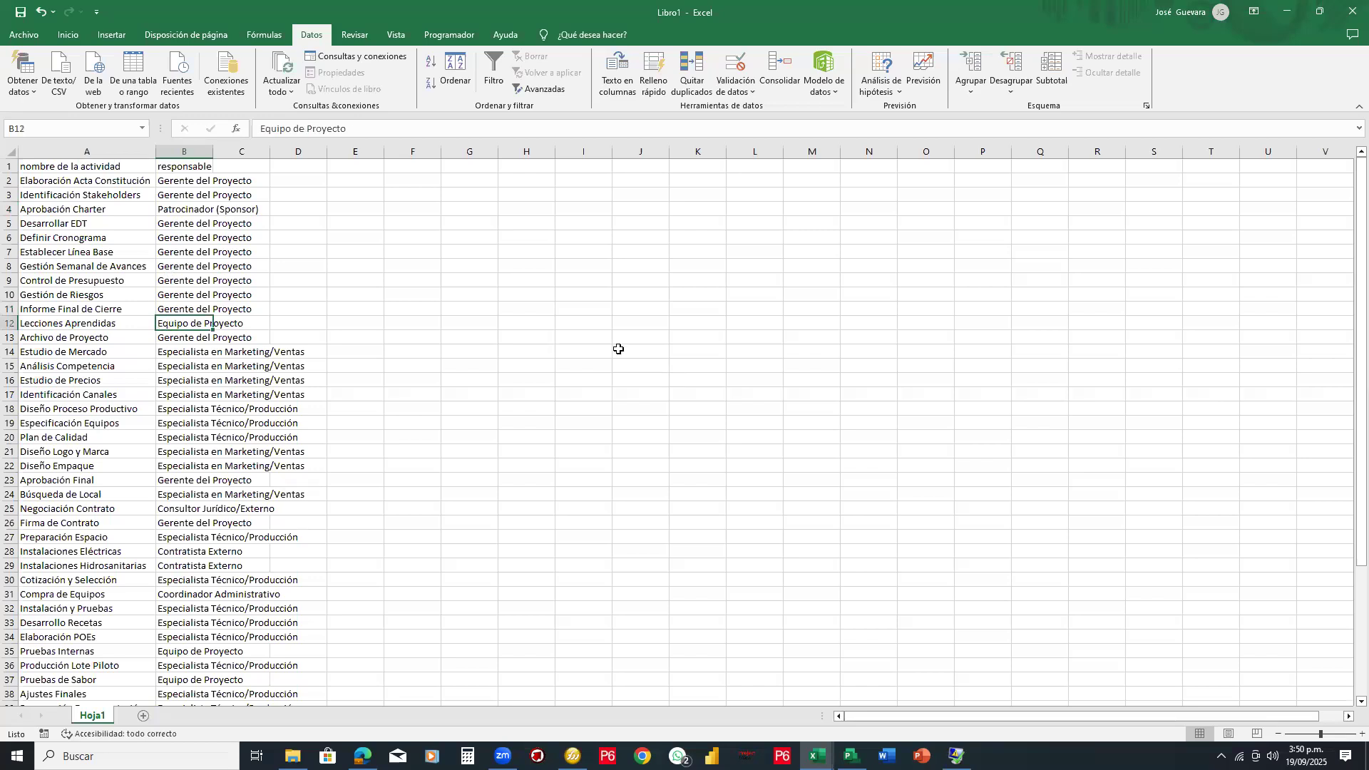
pyautogui.scroll(-5, 124, 365)
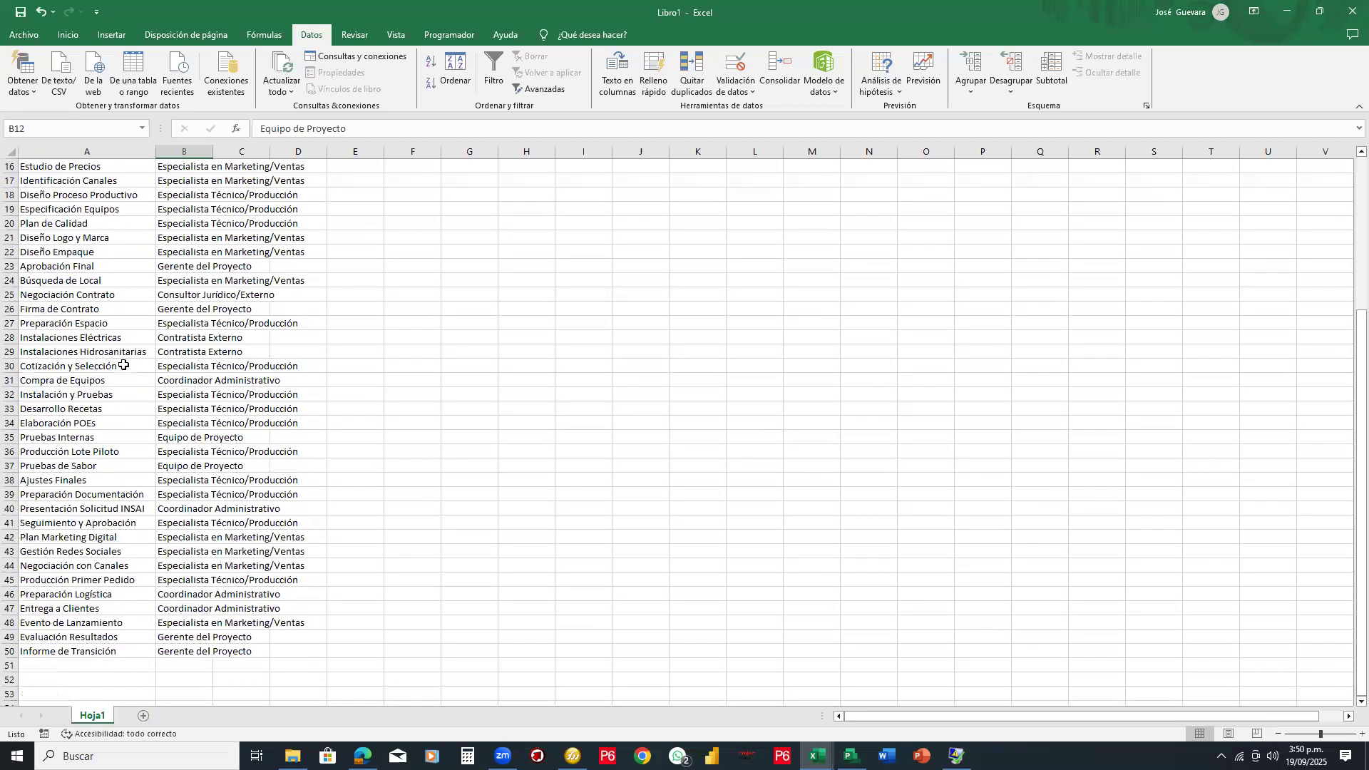
pyautogui.scroll(5, 123, 365)
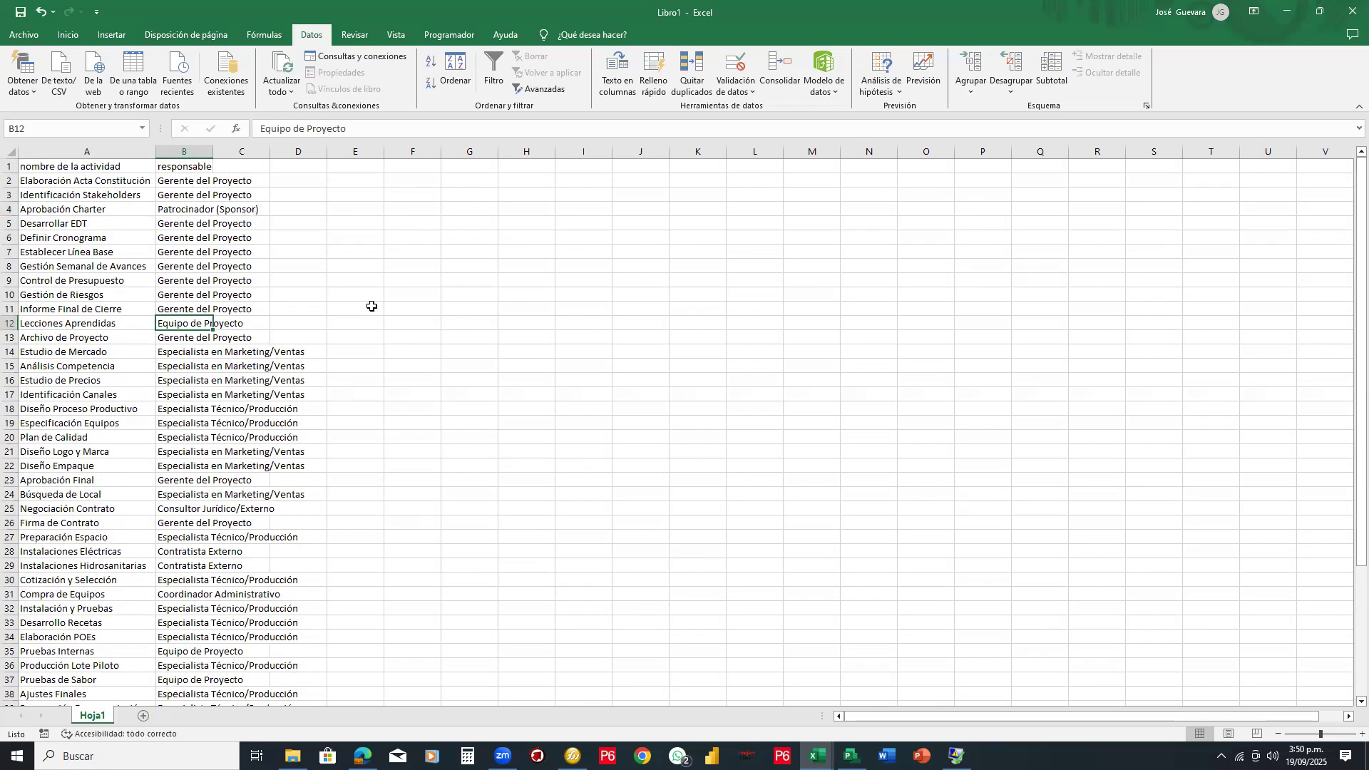
# Step: Close the new workbook without saving it
pyautogui.click(1349, 29)
pyautogui.click(752, 454)
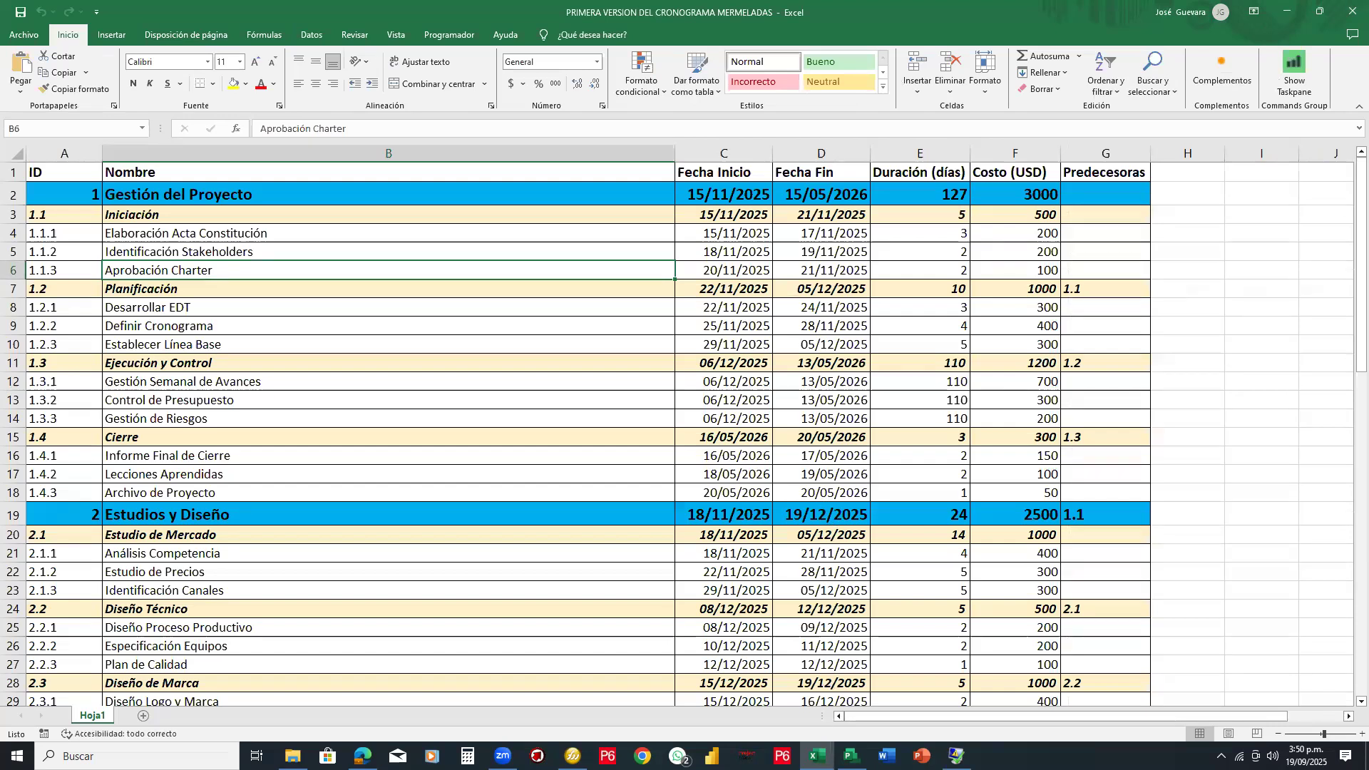
# Step: Switch to DeepSeek and write the request "presenta la tabla en el mismo orden que te copie la lista de actividades"
pyautogui.hotkey('alt', 'Tab')
pyautogui.write('presenta la t')
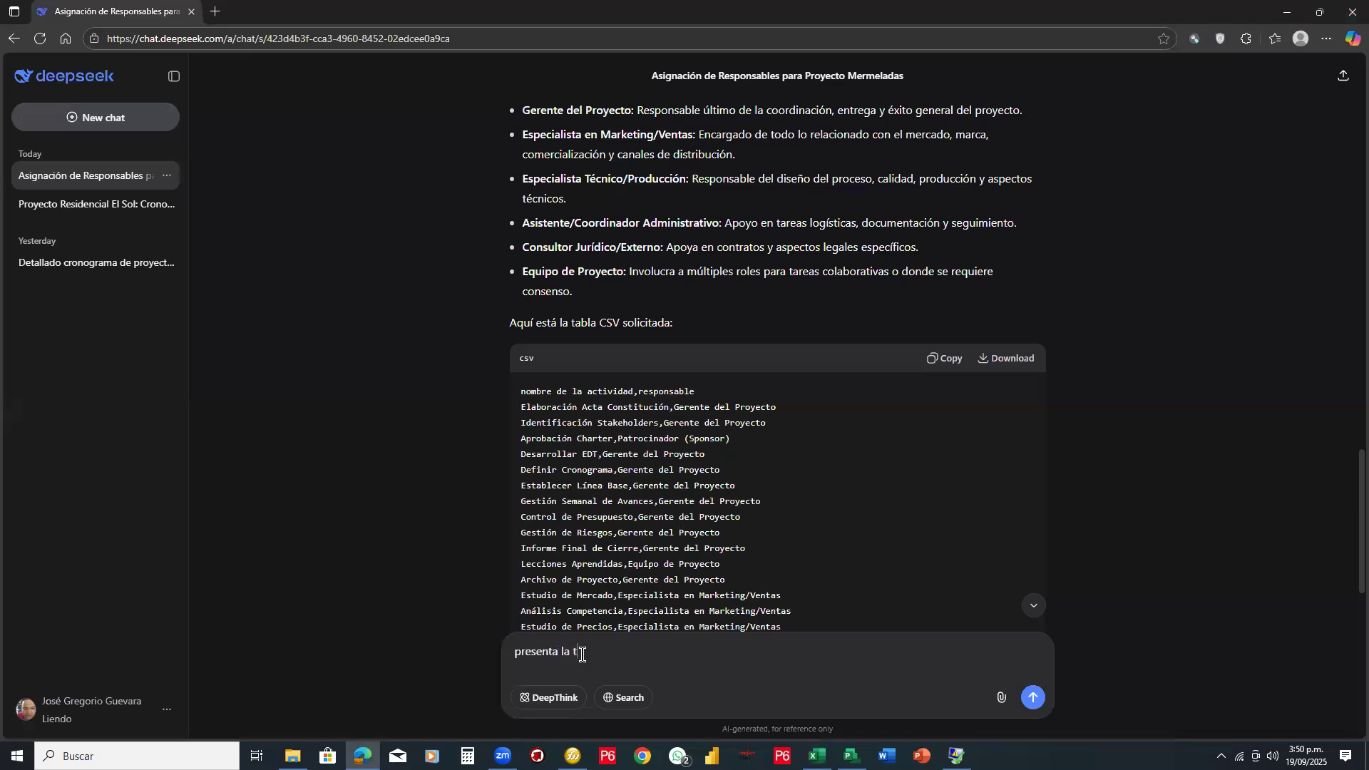
pyautogui.write('ybla en esl mismo orden que te copie las lista de actividades')
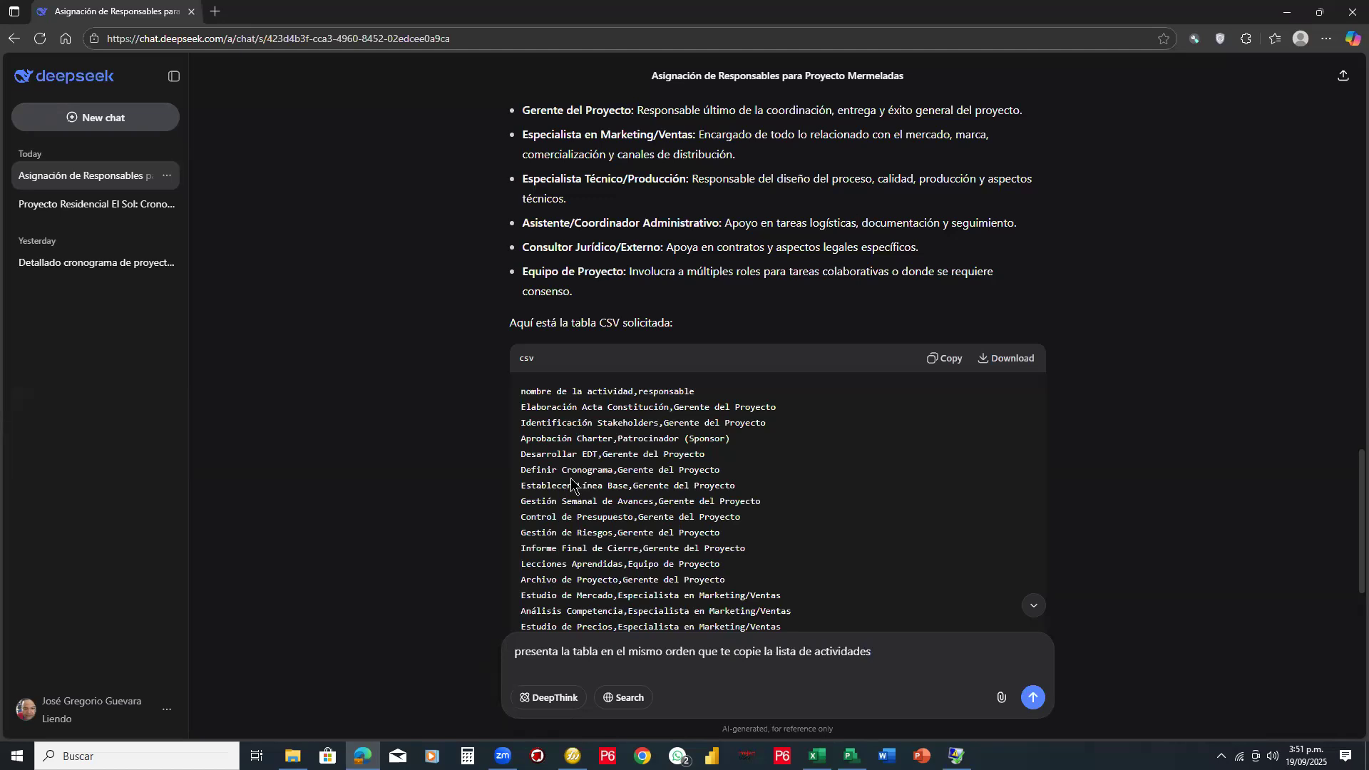
# Step: Append ", ejemplo:" and the original list's first five lines, "PROYECTO PRODUCTIVO MERMELADAS ARTESANALES" through "Implementacion", and send the prompt
pyautogui.scroll(15, 571, 484)
pyautogui.scroll(8, 631, 378)
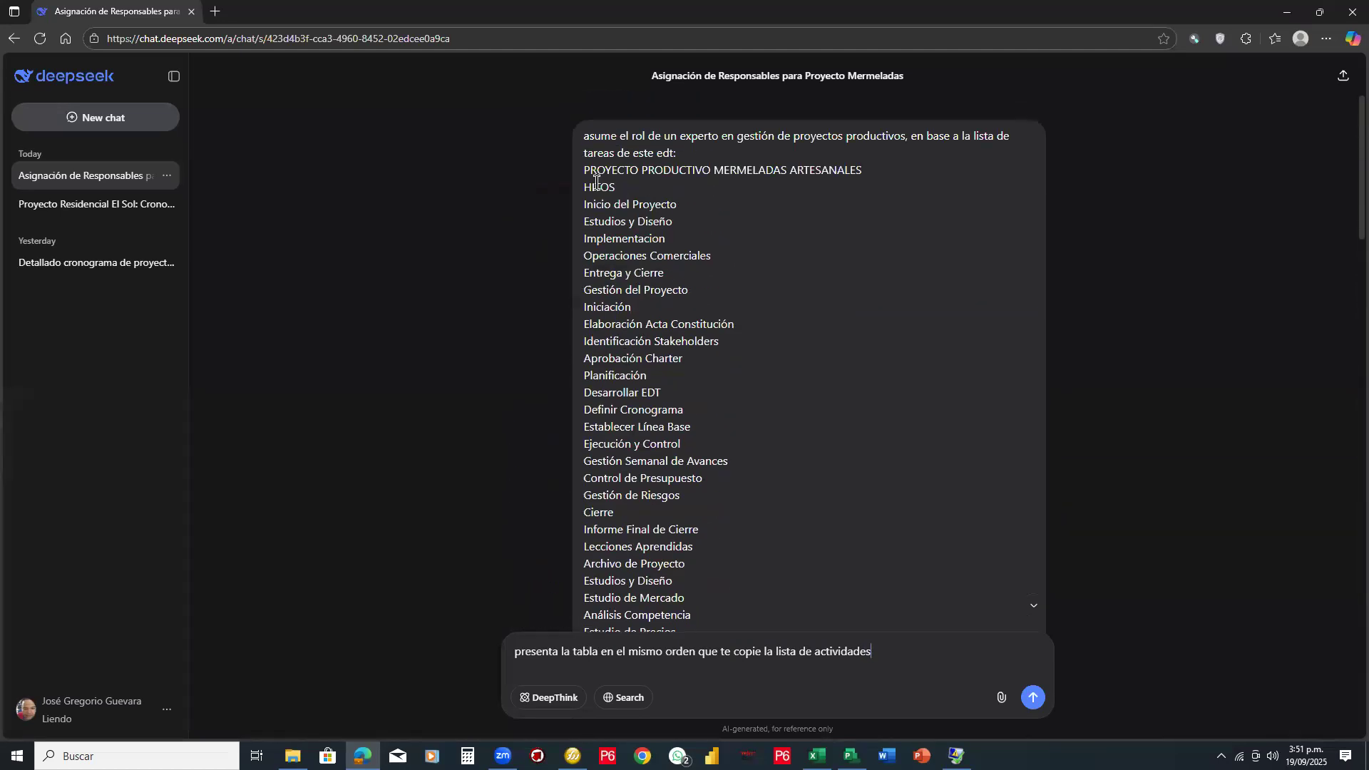
pyautogui.moveTo(586, 169); pyautogui.dragTo(667, 239)
pyautogui.hotkey('ctrl', 'c')
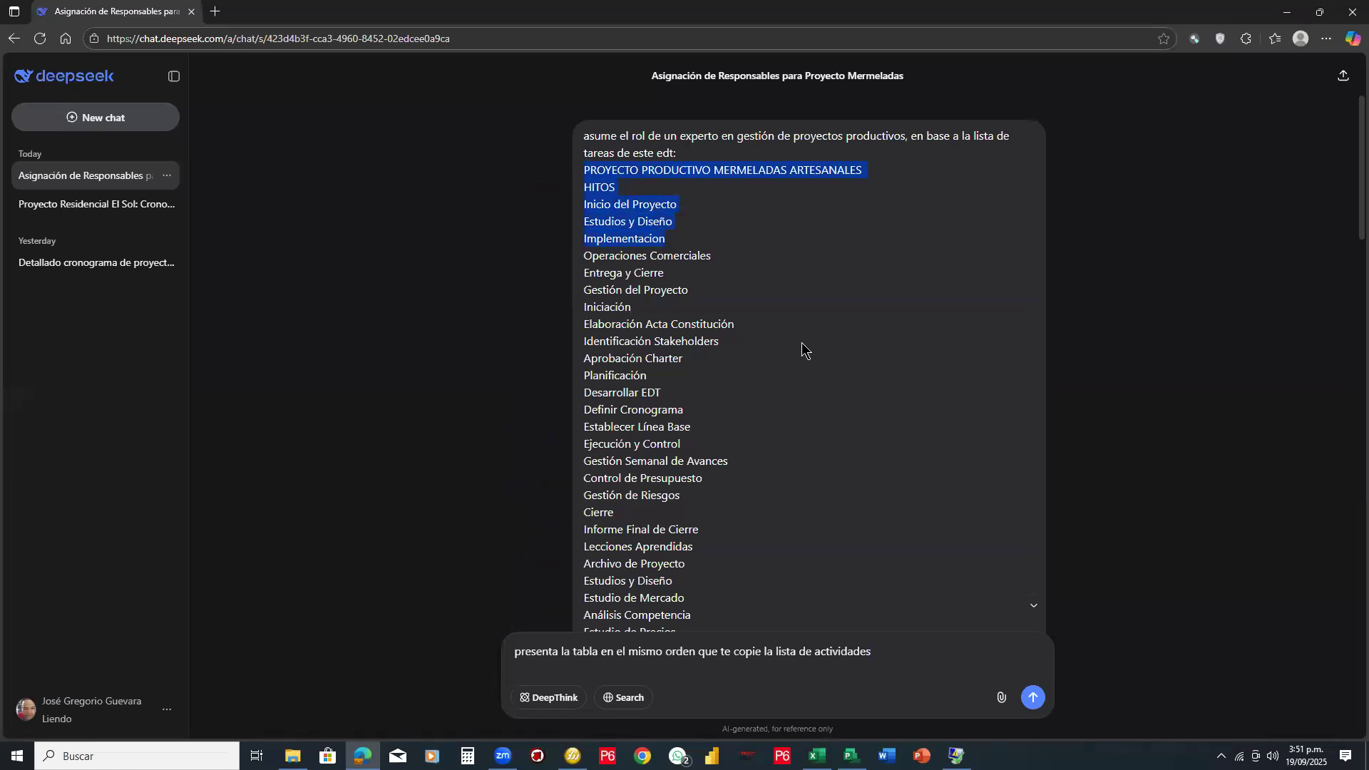
pyautogui.click(939, 661)
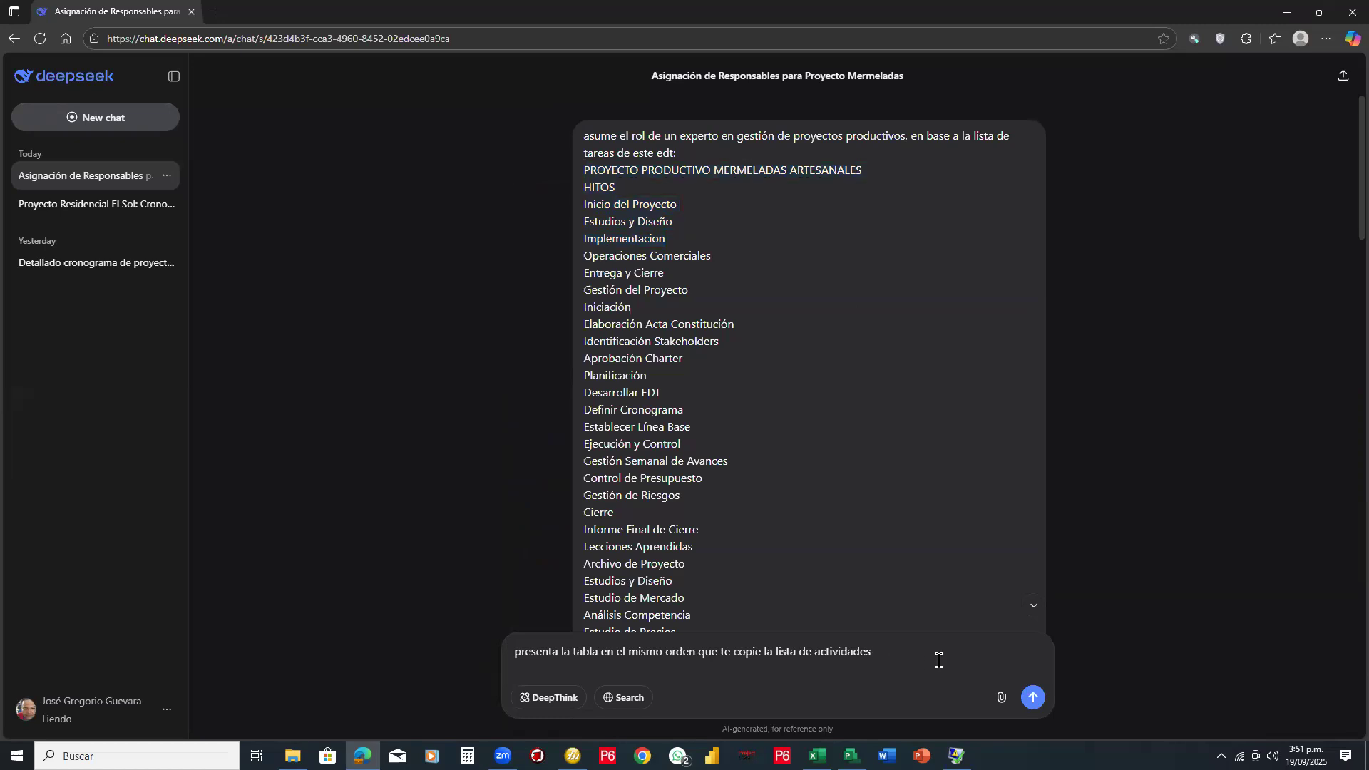
pyautogui.write('emplo:')
pyautogui.hotkey('ctrl', 'v')
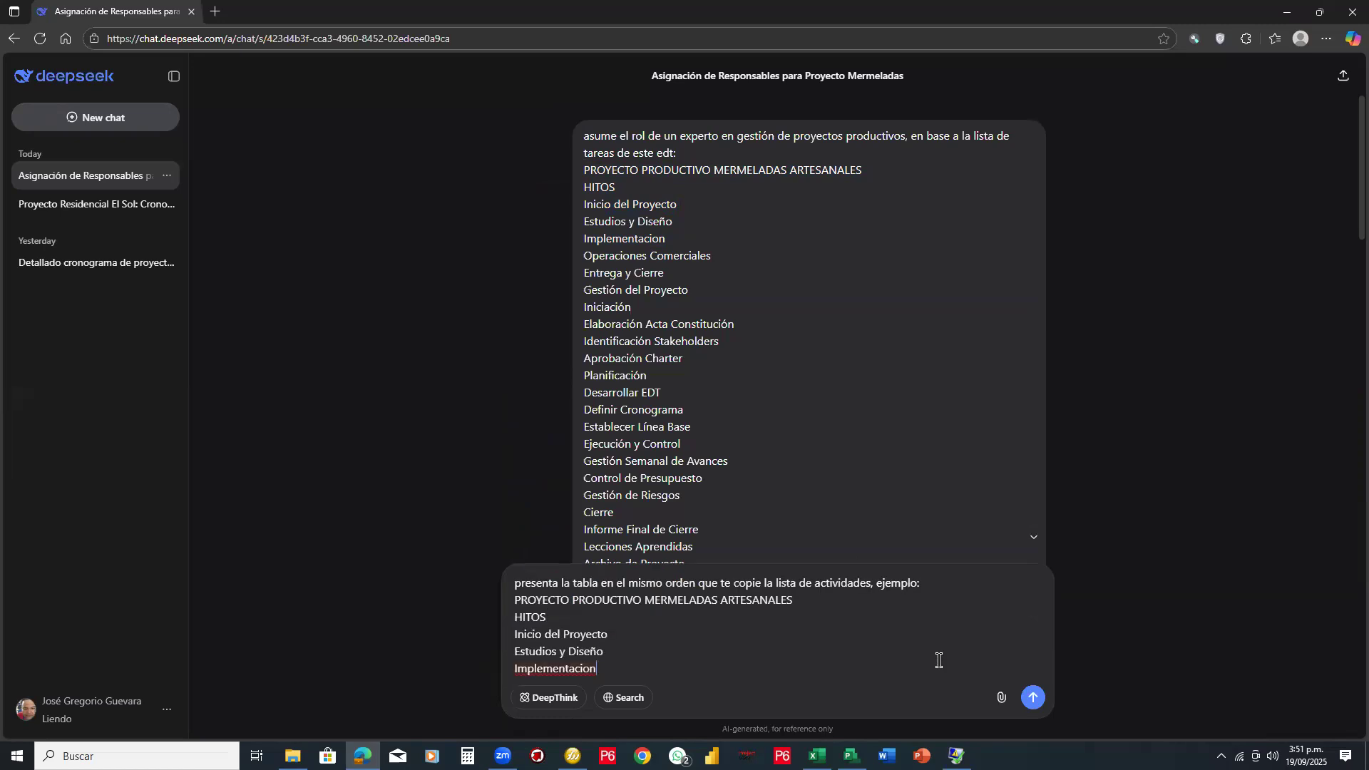
pyautogui.click(1032, 698)
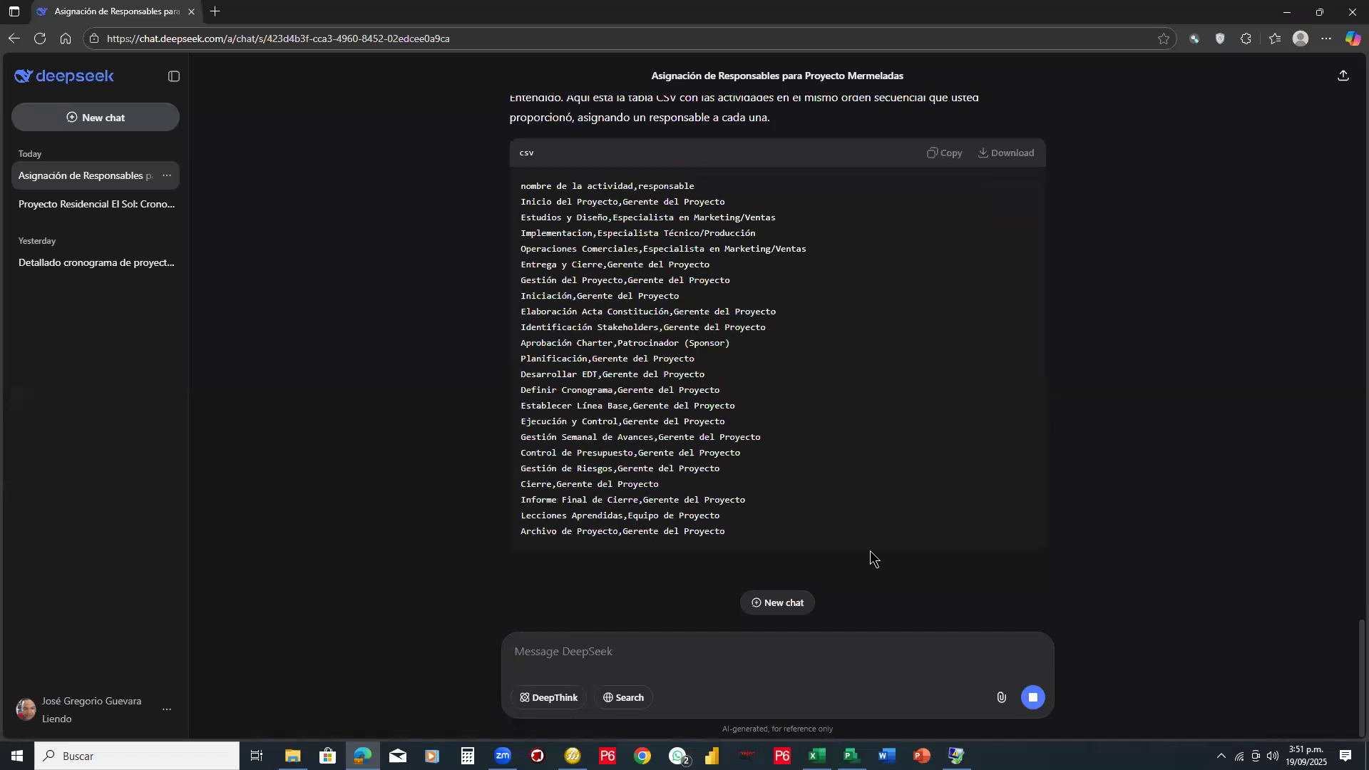
pyautogui.scroll(6, 720, 519)
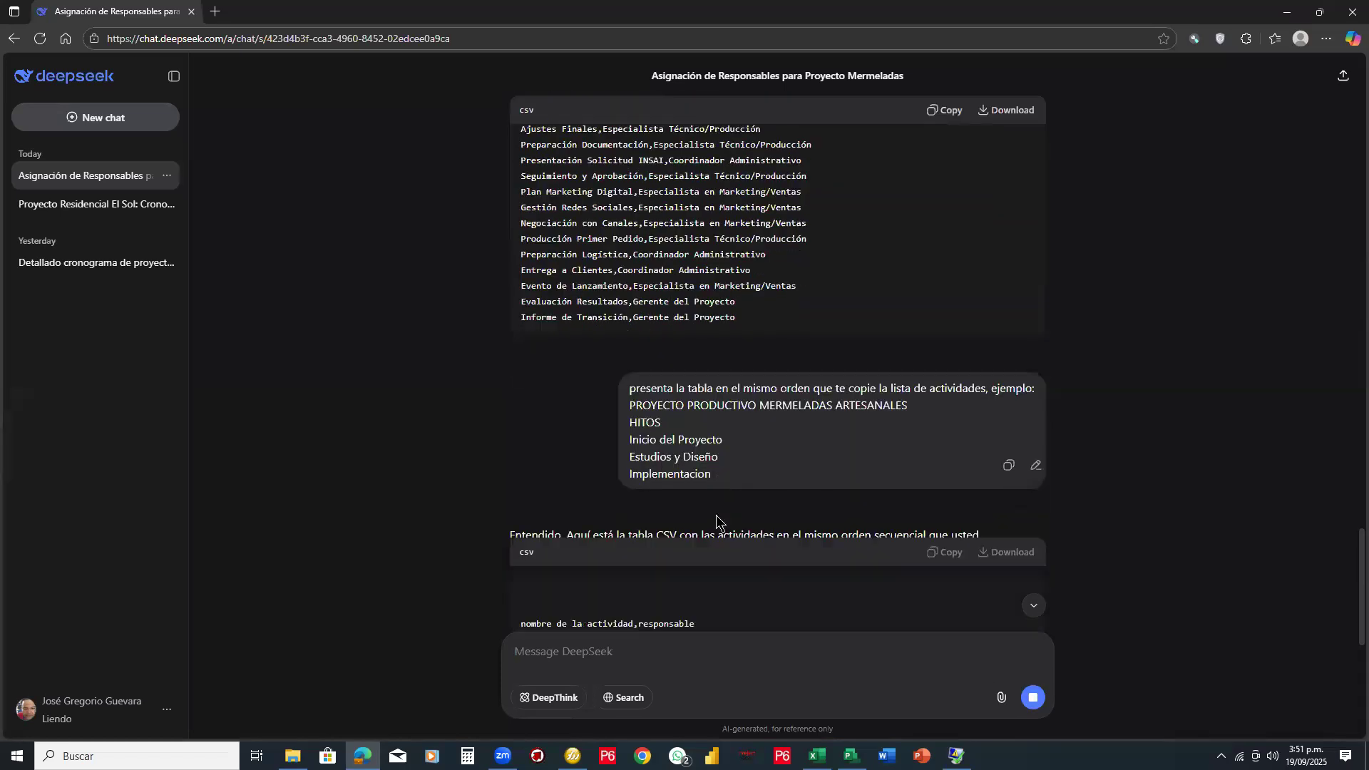
pyautogui.scroll(-3, 717, 519)
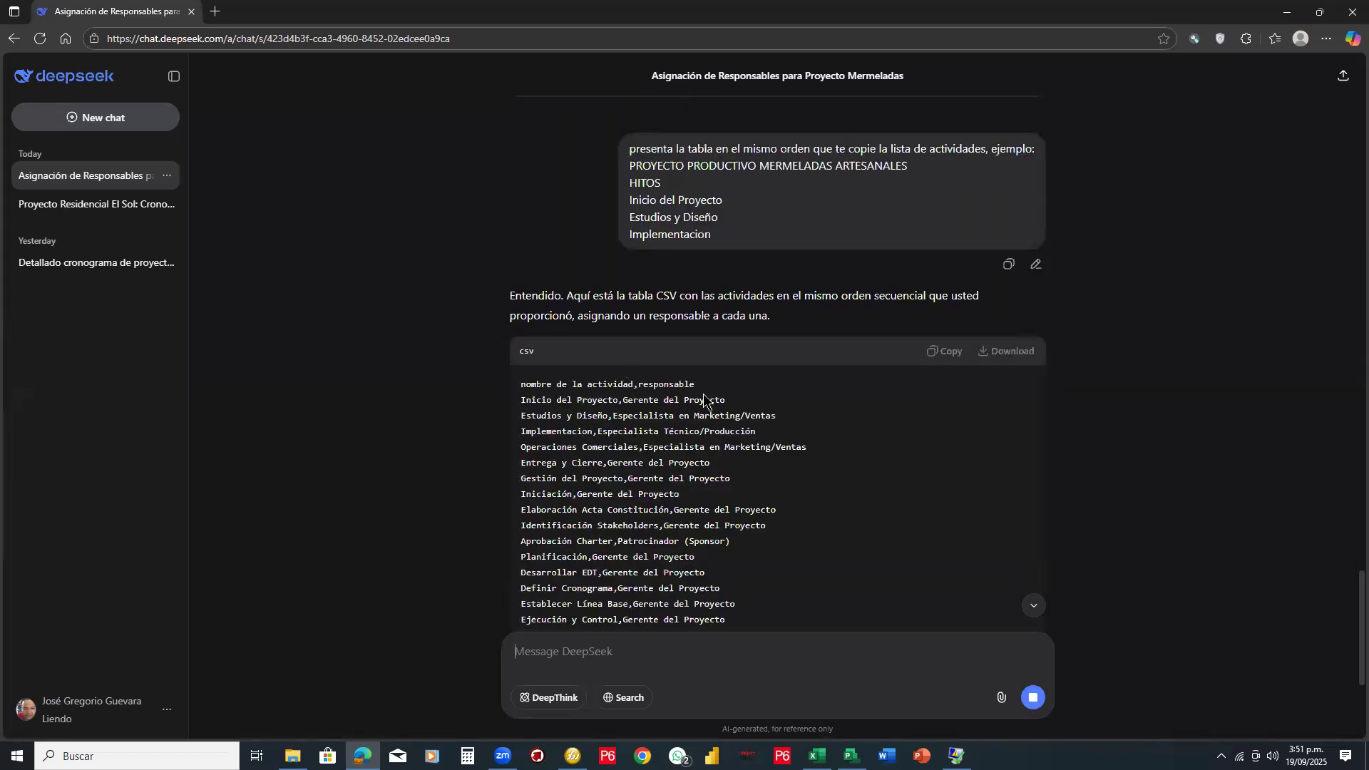
# Step: Stop the running response and copy the full activity list, from "PROYECTO PRODUCTIVO MERMELADAS ARTESANALES" to "Informe de Transición", out of the first prompt
pyautogui.click(1034, 698)
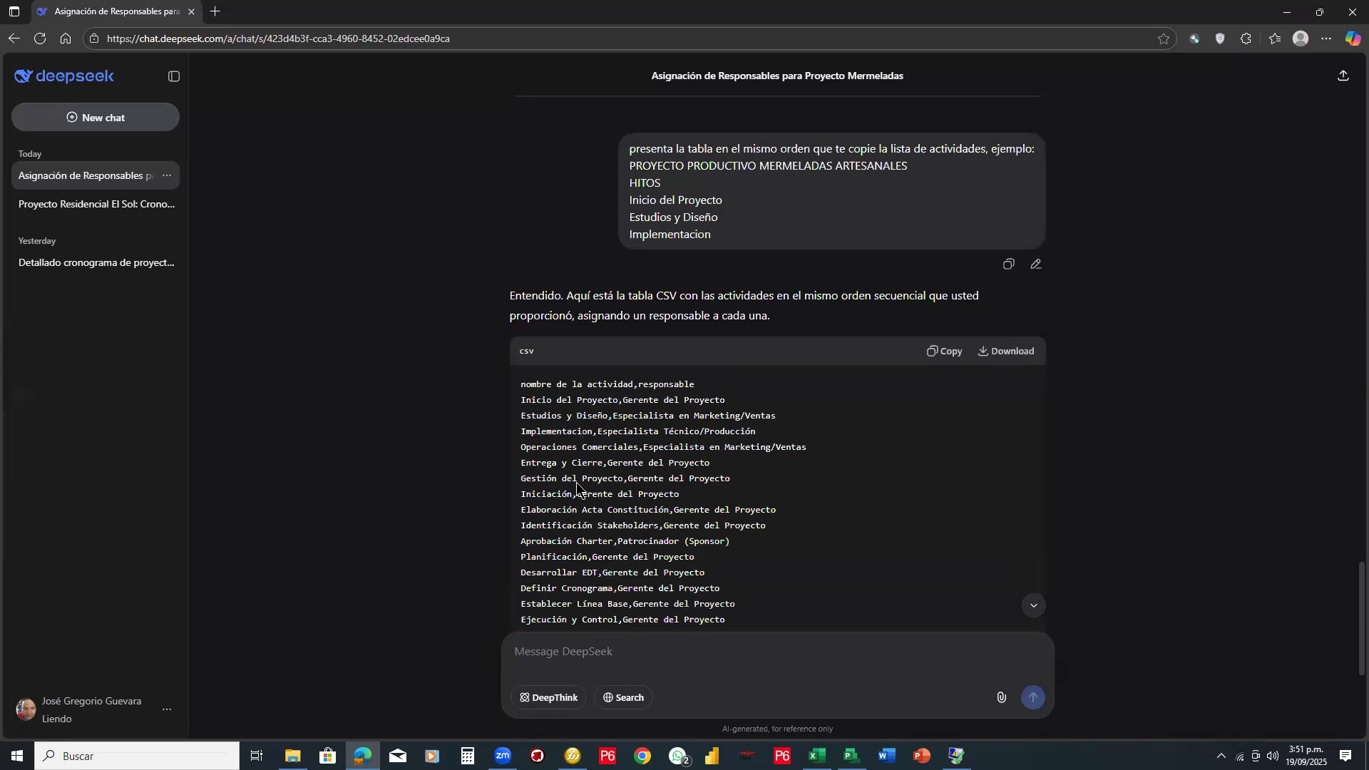
pyautogui.scroll(15, 577, 487)
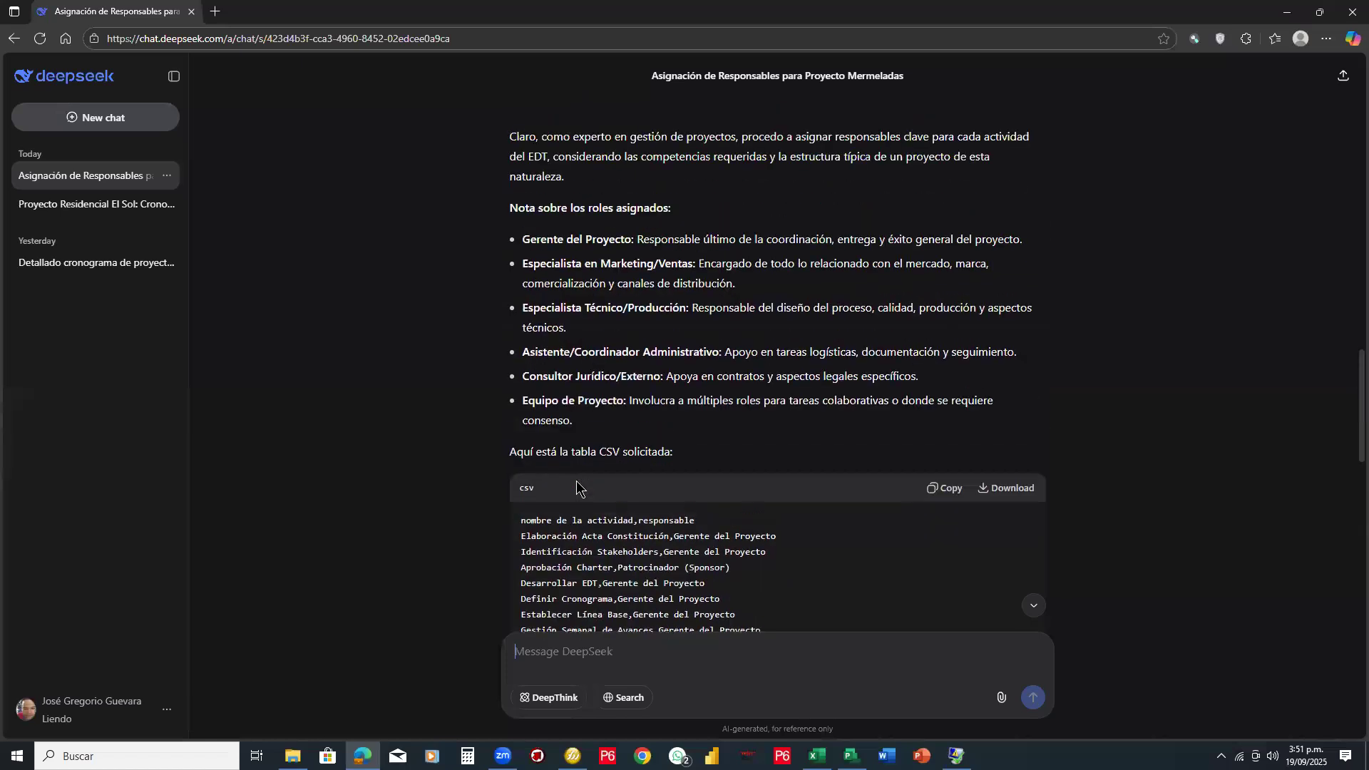
pyautogui.scroll(10, 576, 487)
pyautogui.scroll(8, 577, 487)
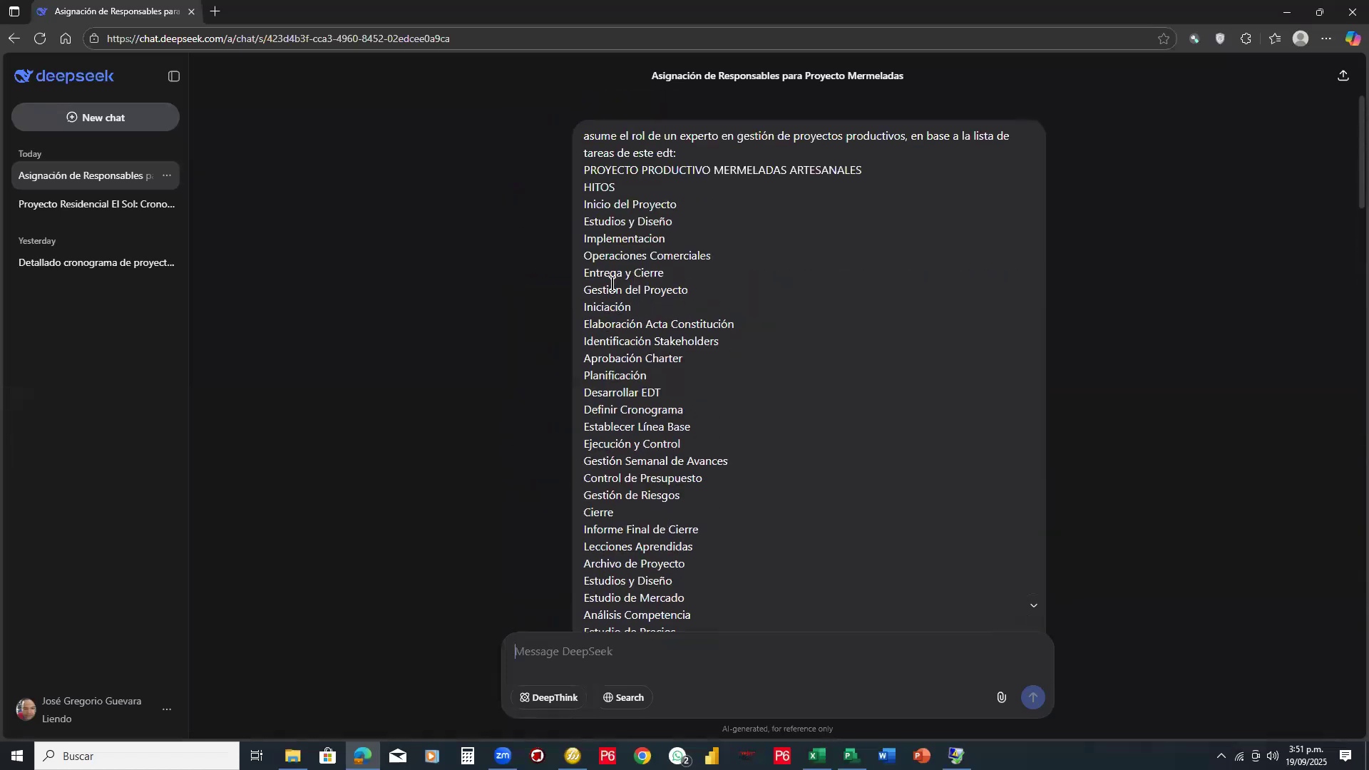
pyautogui.moveTo(583, 170); pyautogui.dragTo(817, 478)
pyautogui.hotkey('ctrl', 'c')
# Step: Write the new request "incluye el responsable para cada una de las actividades de esta lista, sin excepcion"
pyautogui.click(677, 644)
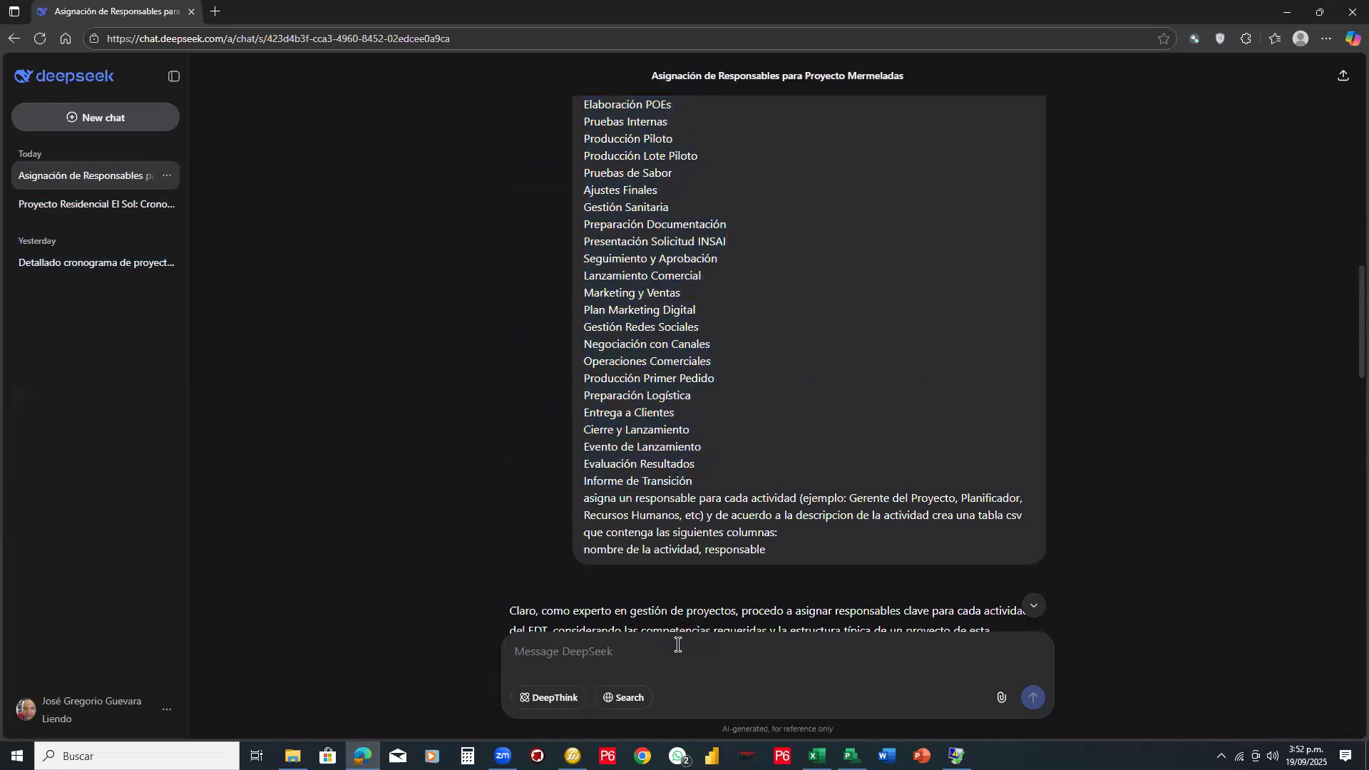
pyautogui.write('incluye pr')
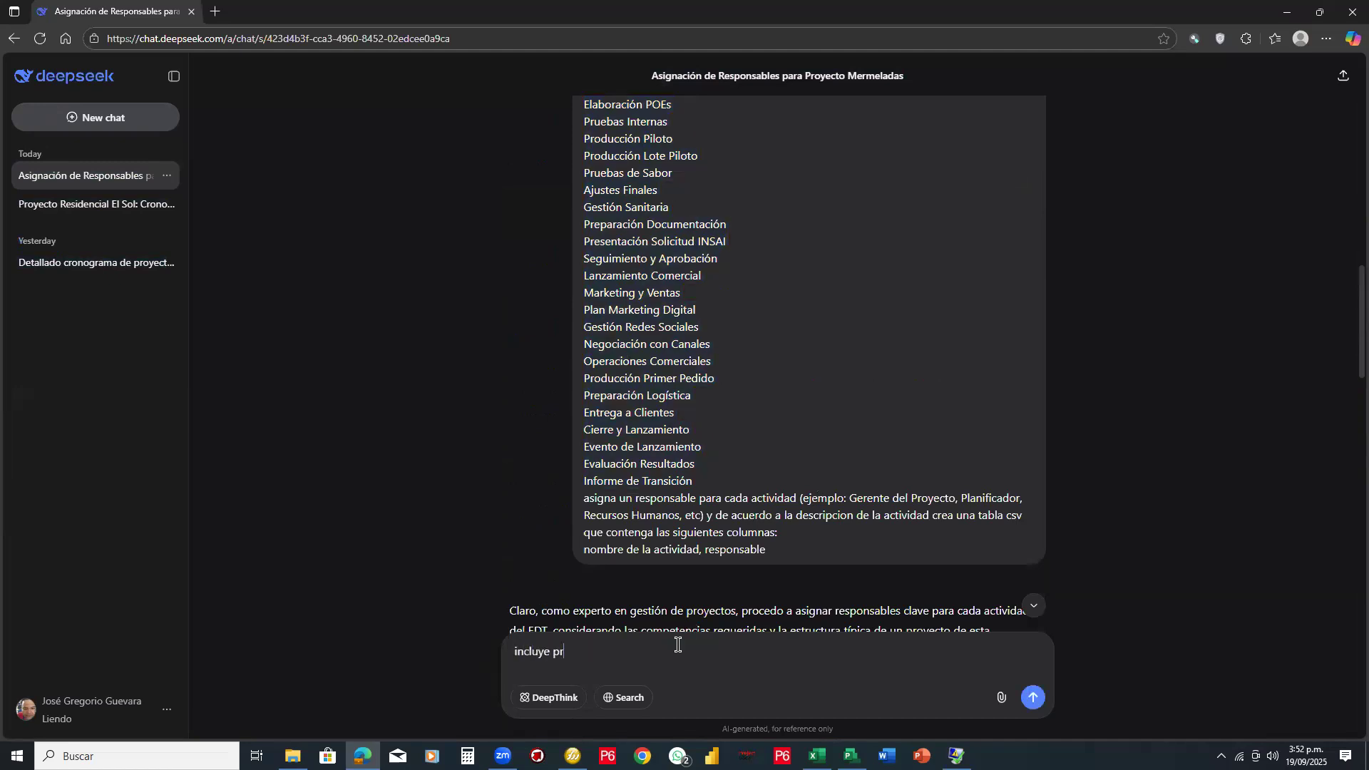
pyautogui.press('BackSpace')
pyautogui.press('BackSpace')
pyautogui.write('el responsable ap')
pyautogui.press('BackSpace')
pyautogui.write('poa')
pyautogui.press('BackSpace')
pyautogui.write('ara cada una de las actividades de esta lista, sin excelp')
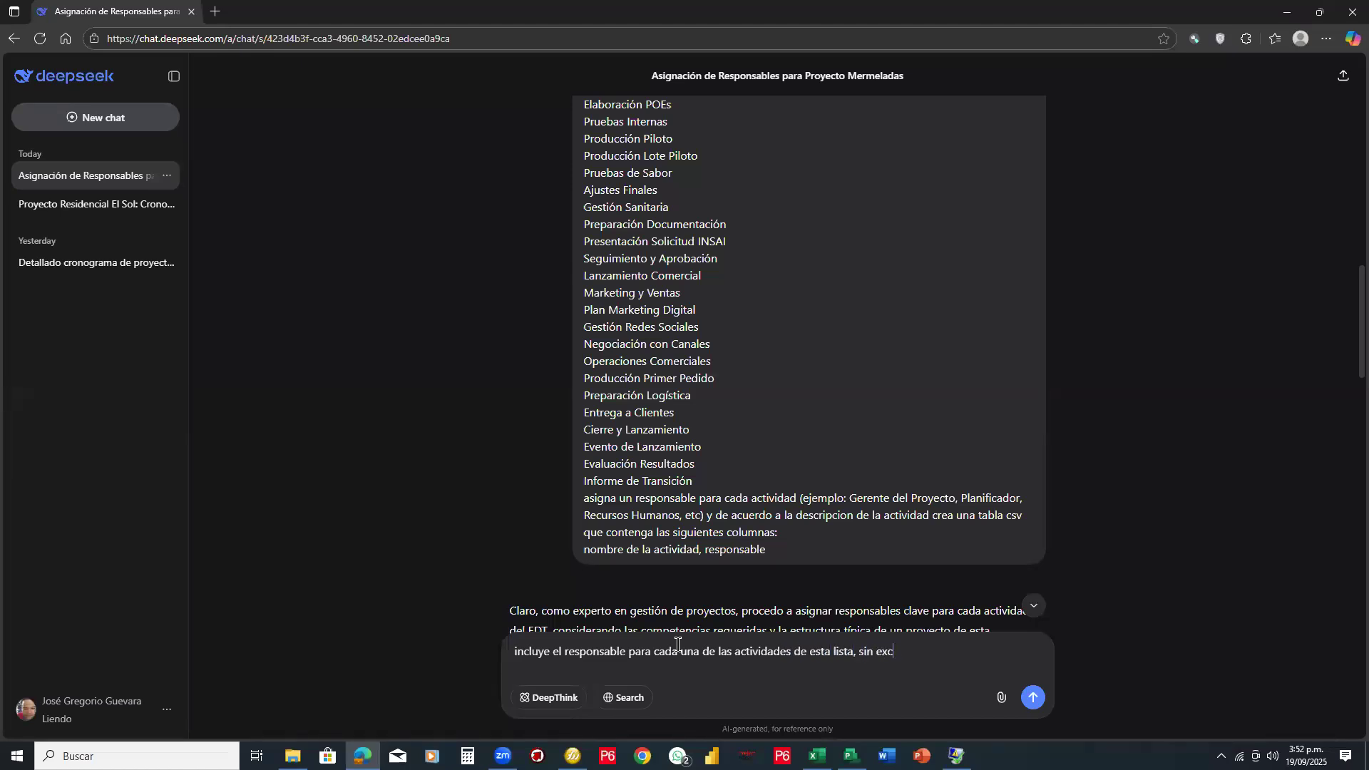
pyautogui.press('BackSpace')
pyautogui.press('BackSpace')
pyautogui.write('prciio')
# Step: Paste the copied activity list into the prompt, add "recuerda que la tabla debe estar en este mismo orden" below it, and send it
pyautogui.hotkey('ctrl', 'v')
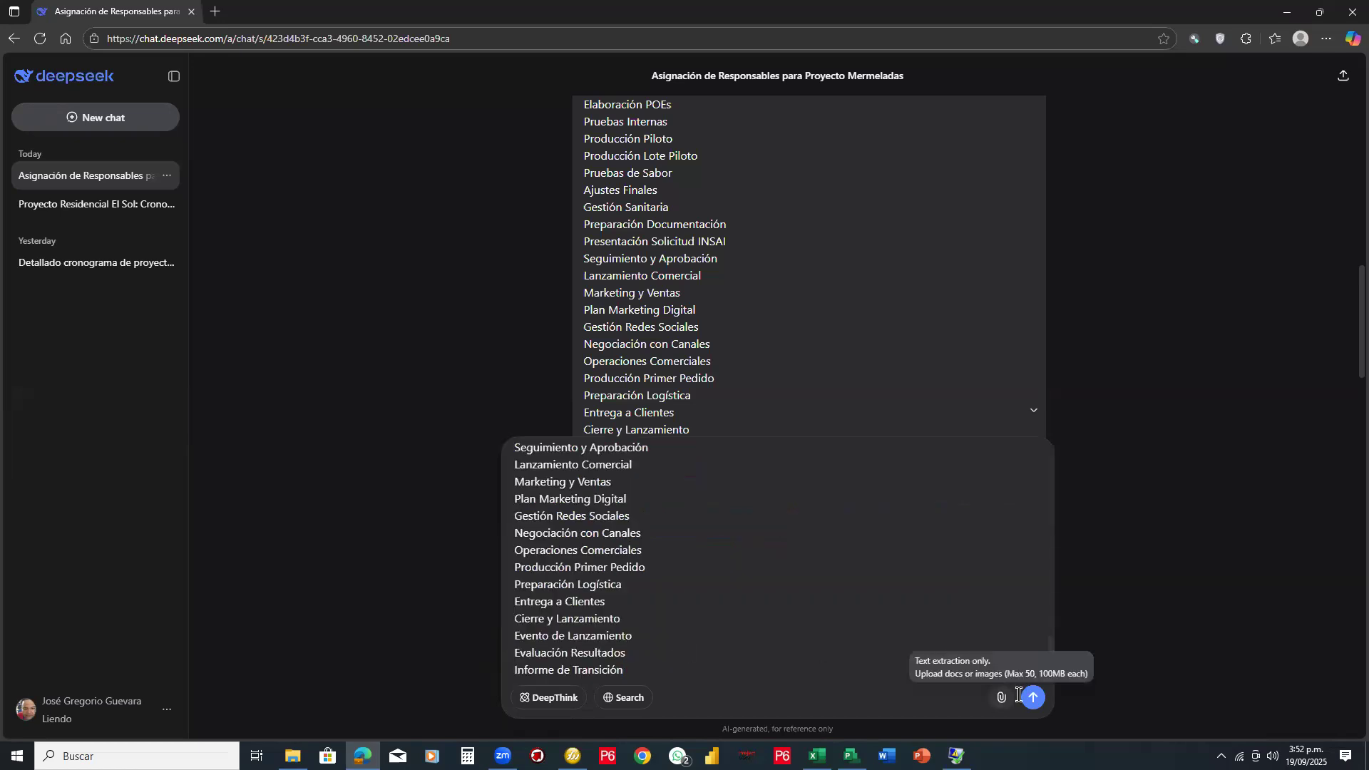
pyautogui.hotkey('shift', 'Return')
pyautogui.hotkey('shift', 'Return')
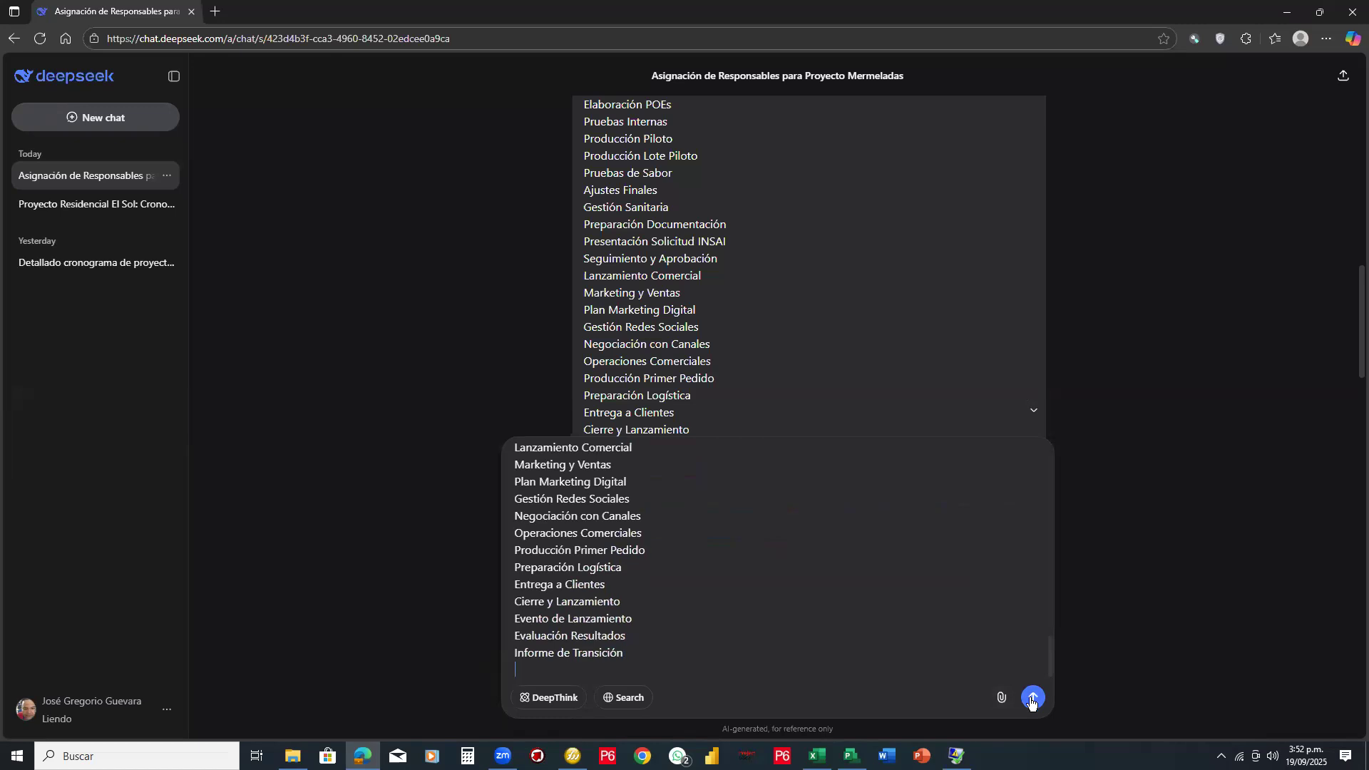
pyautogui.write('recierf')
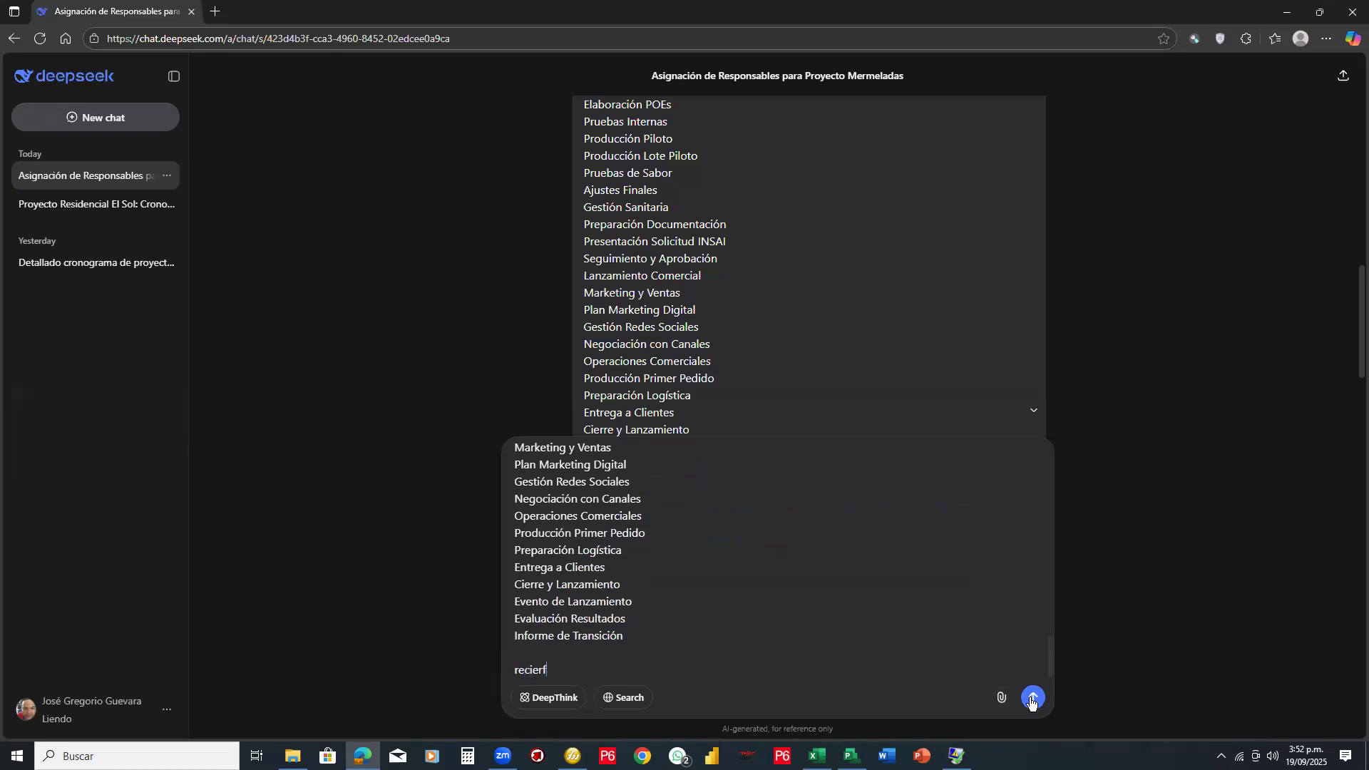
pyautogui.write('uerda que la tabla debe estar en este mismo ')
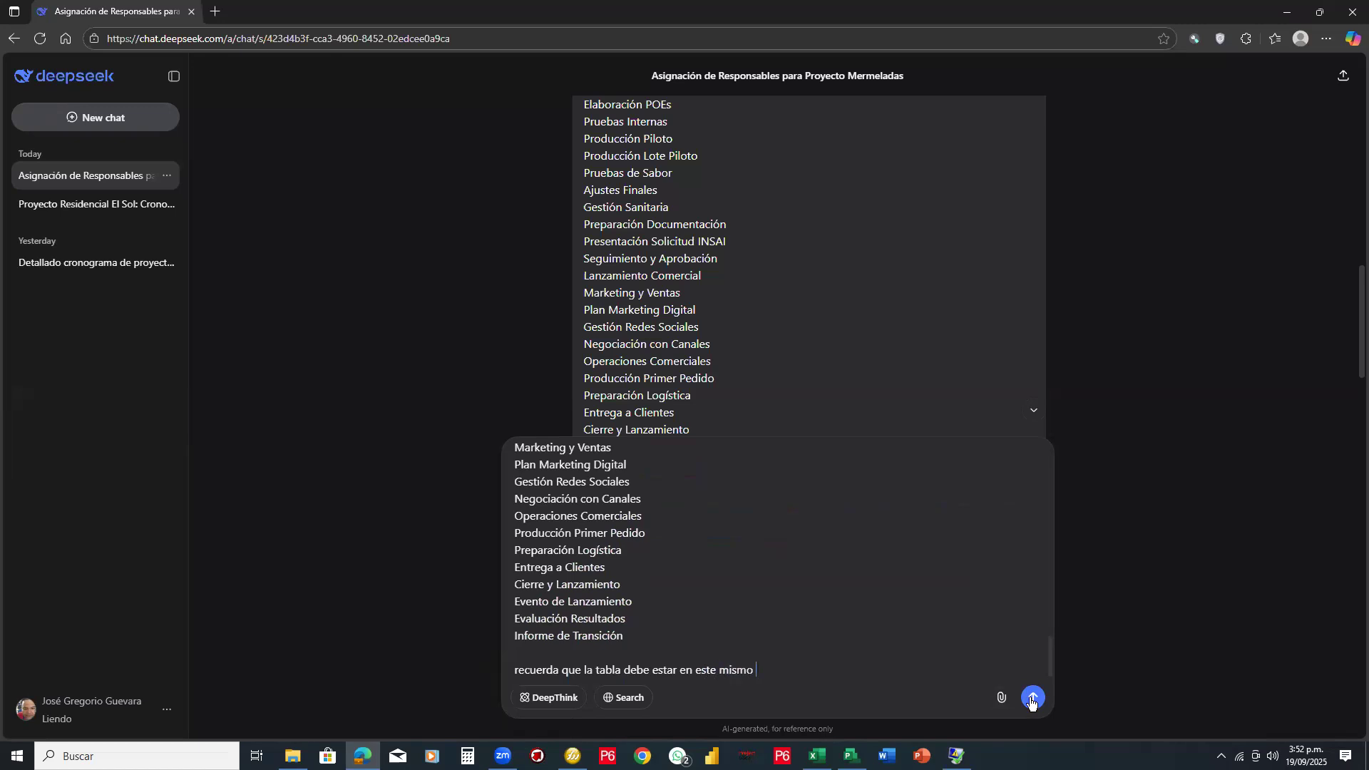
pyautogui.write('orden')
pyautogui.click(1032, 699)
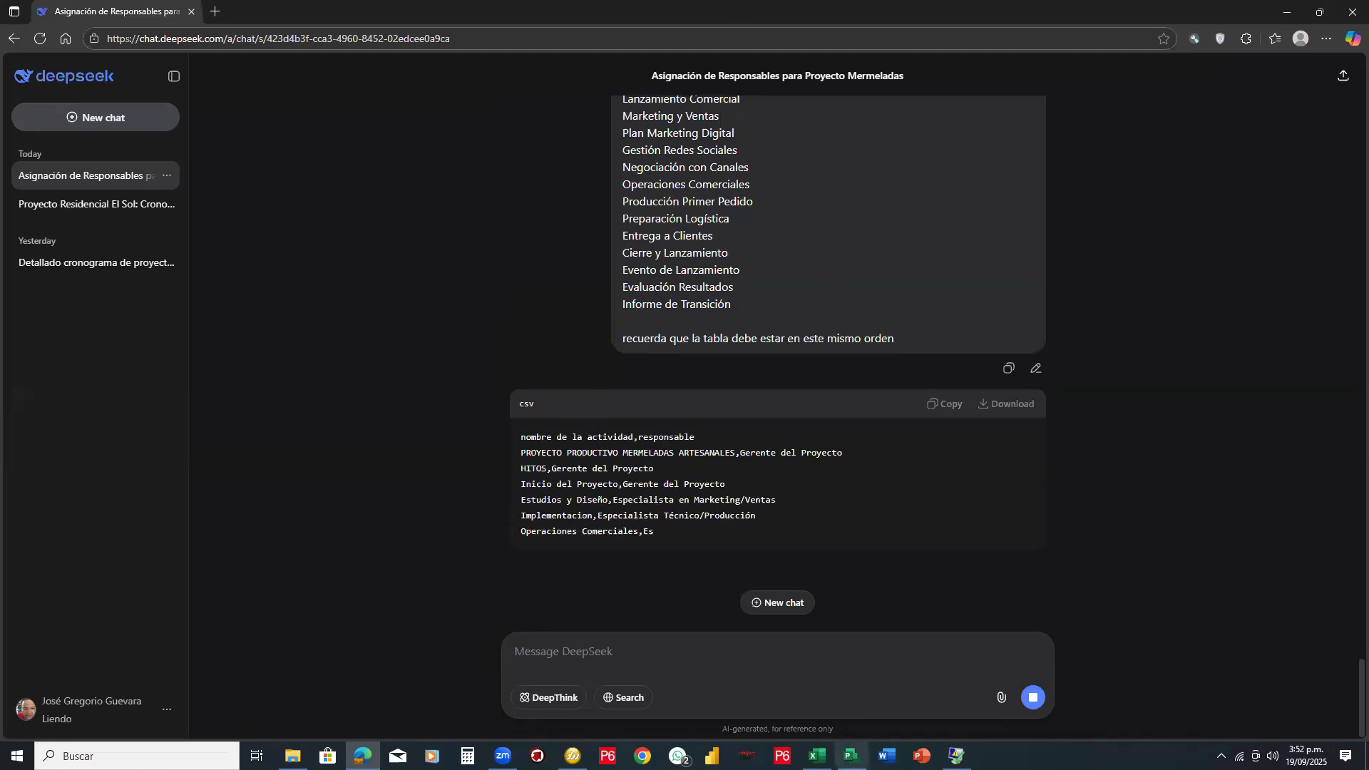
# Step: Switch to Microsoft Project, widen the task table and hide its indicators column
pyautogui.hotkey('alt', 'Tab')
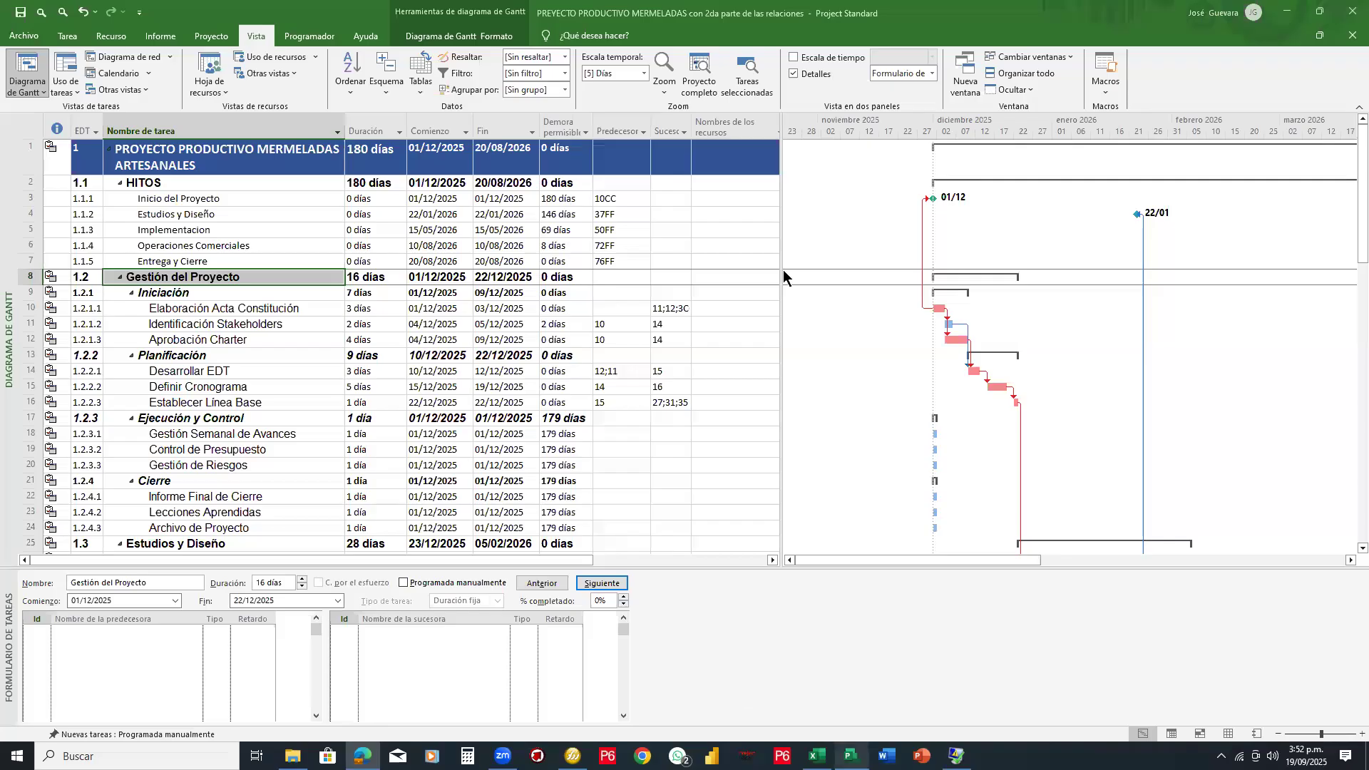
pyautogui.moveTo(782, 269); pyautogui.dragTo(832, 270)
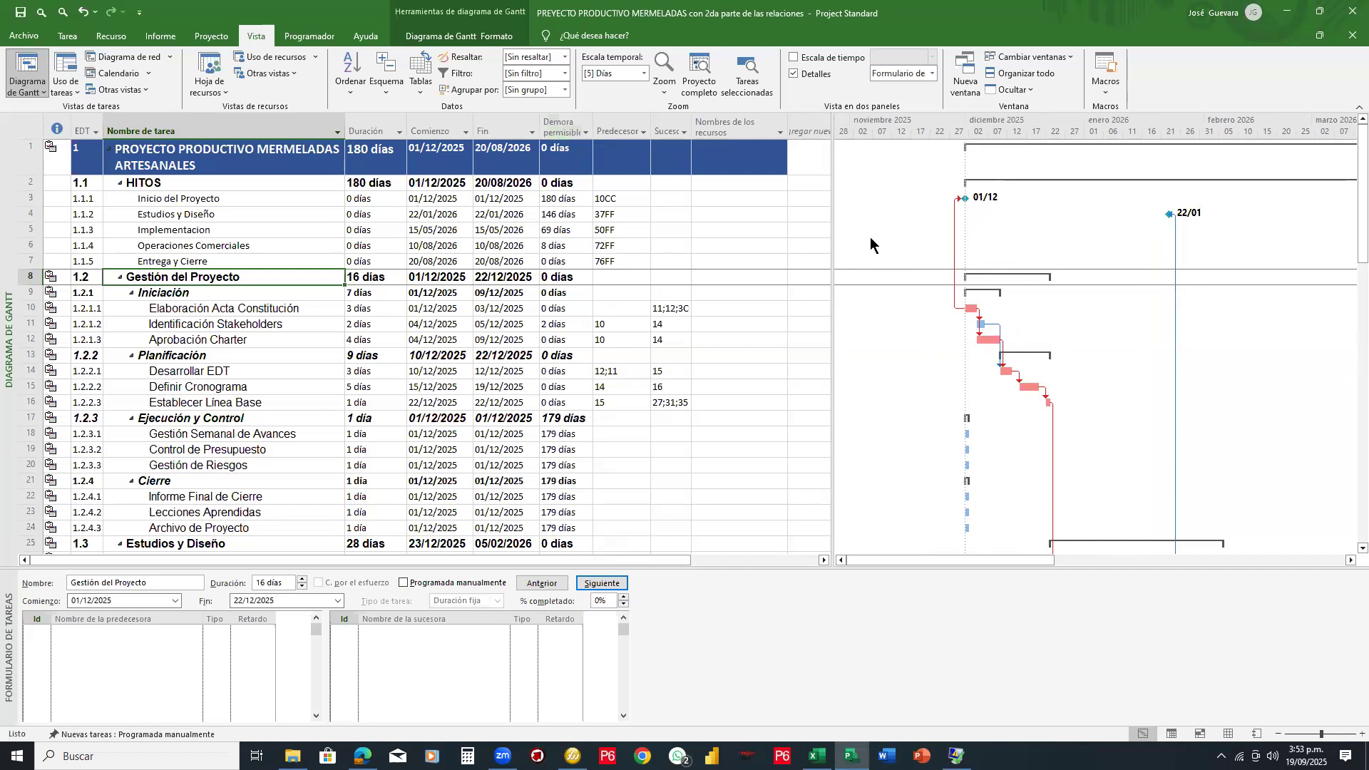
pyautogui.moveTo(42, 113)
pyautogui.mouseDown()
pyautogui.moveTo(81, 483)
pyautogui.moveTo(68, 556)
pyautogui.mouseUp()
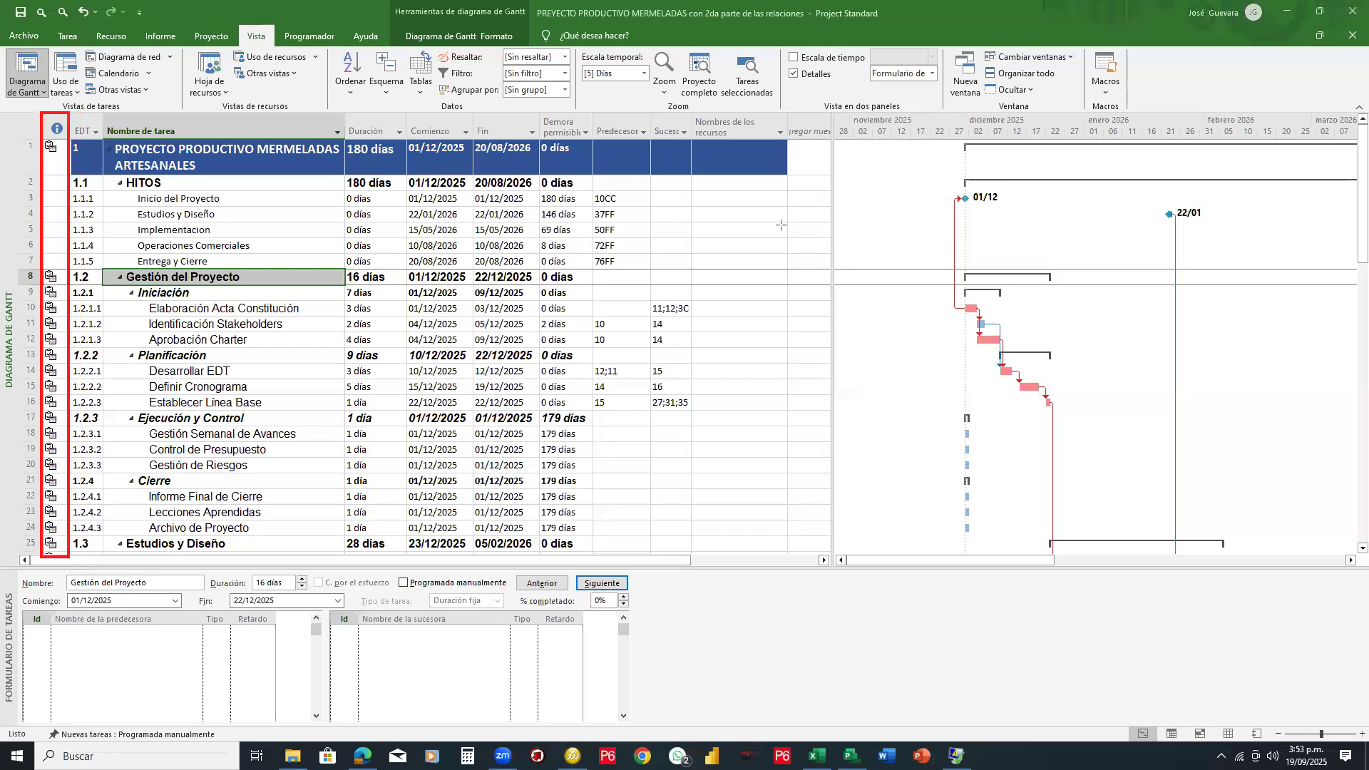
pyautogui.rightClick(61, 129)
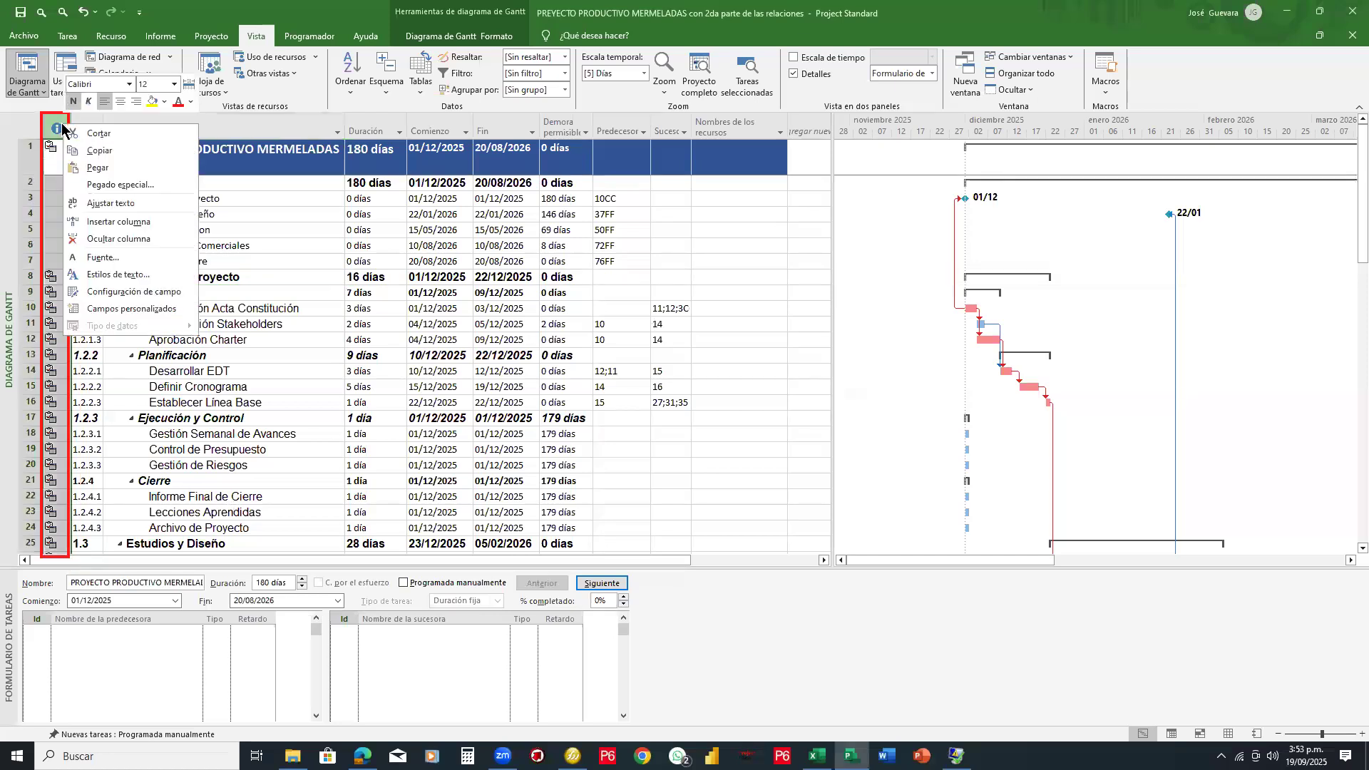
pyautogui.click(117, 237)
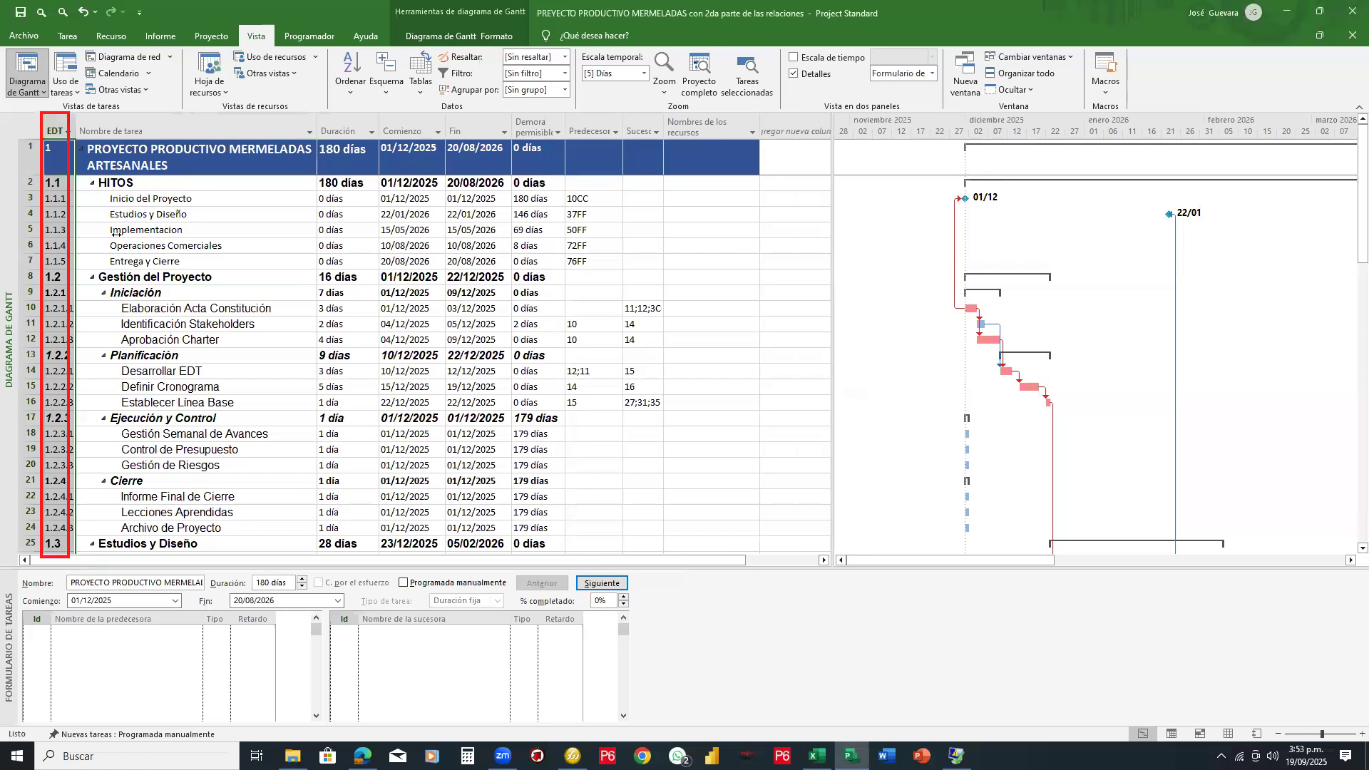
# Step: Hide the predecessors, successors and resource names columns, and narrow the task table to fit the remaining columns
pyautogui.click(601, 125)
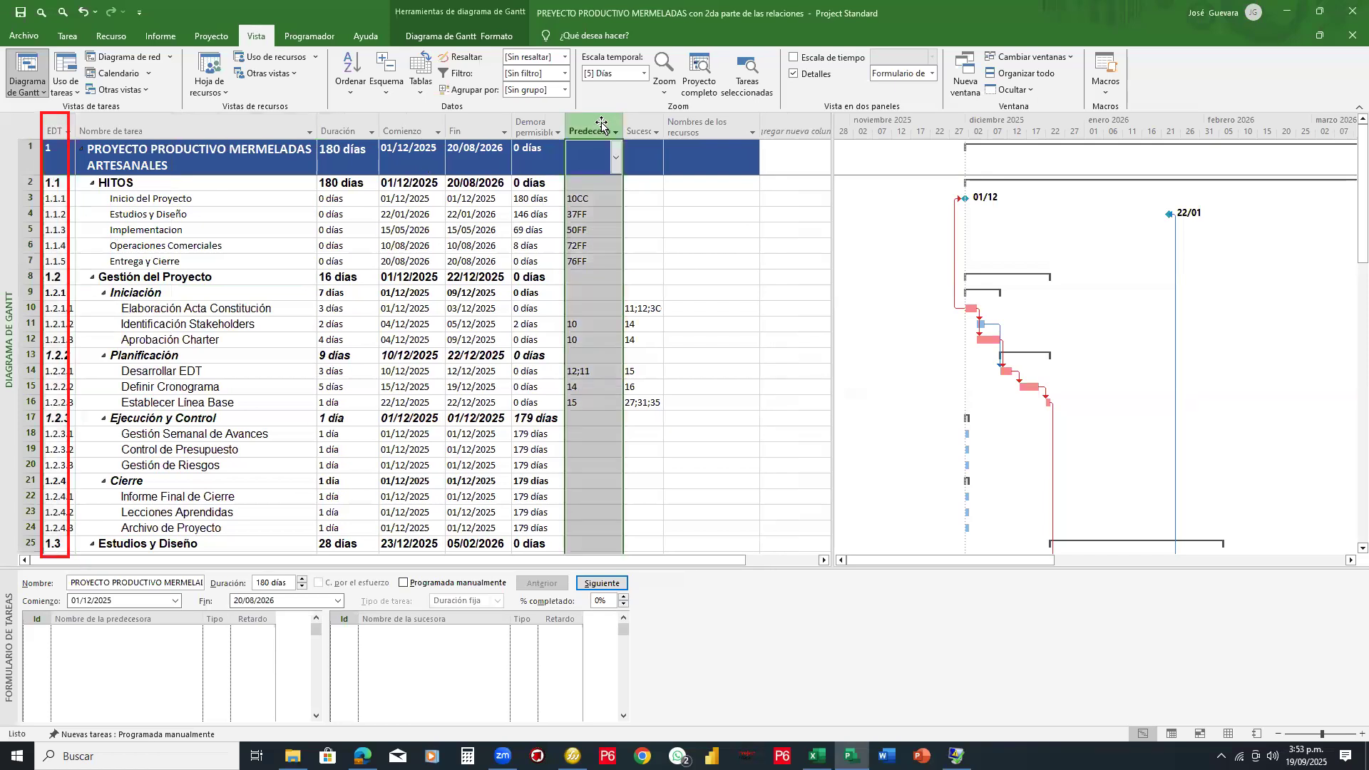
pyautogui.rightClick(601, 125)
pyautogui.click(663, 241)
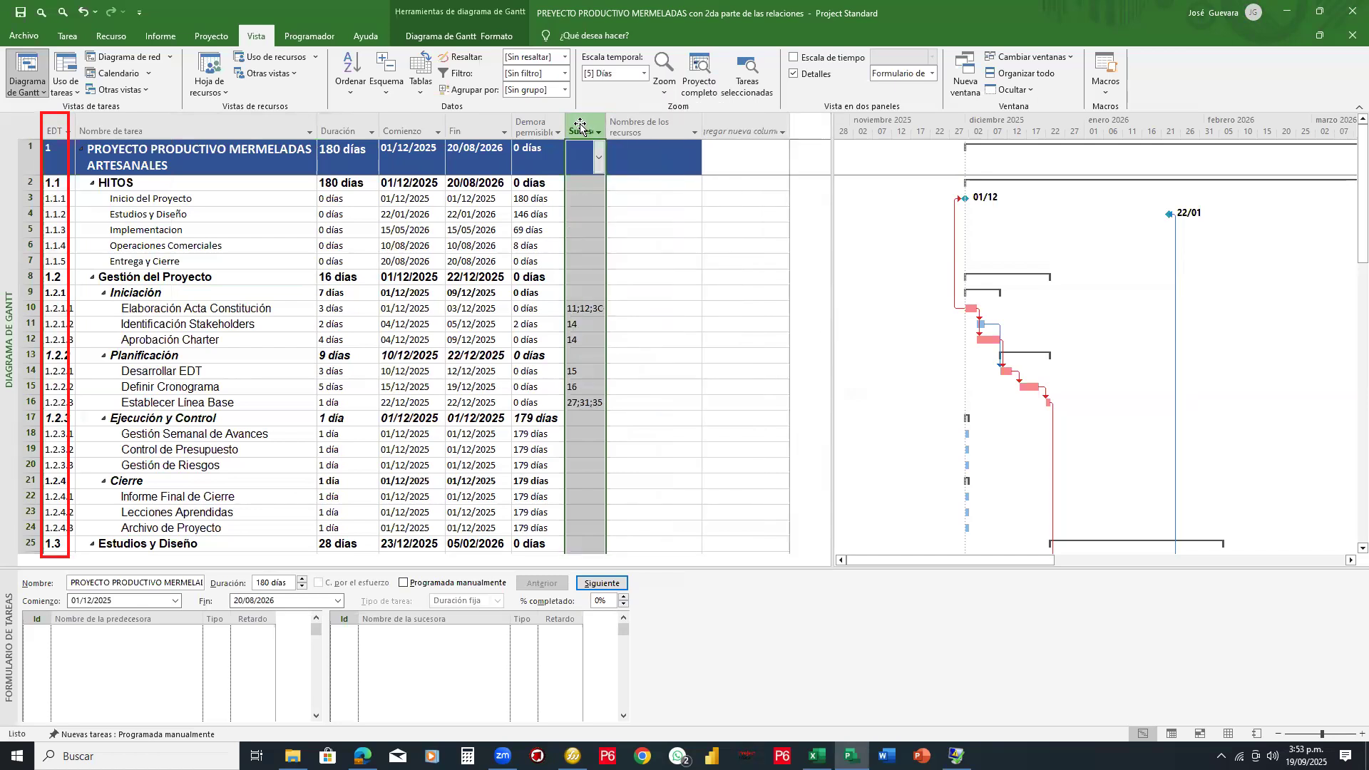
pyautogui.rightClick(579, 126)
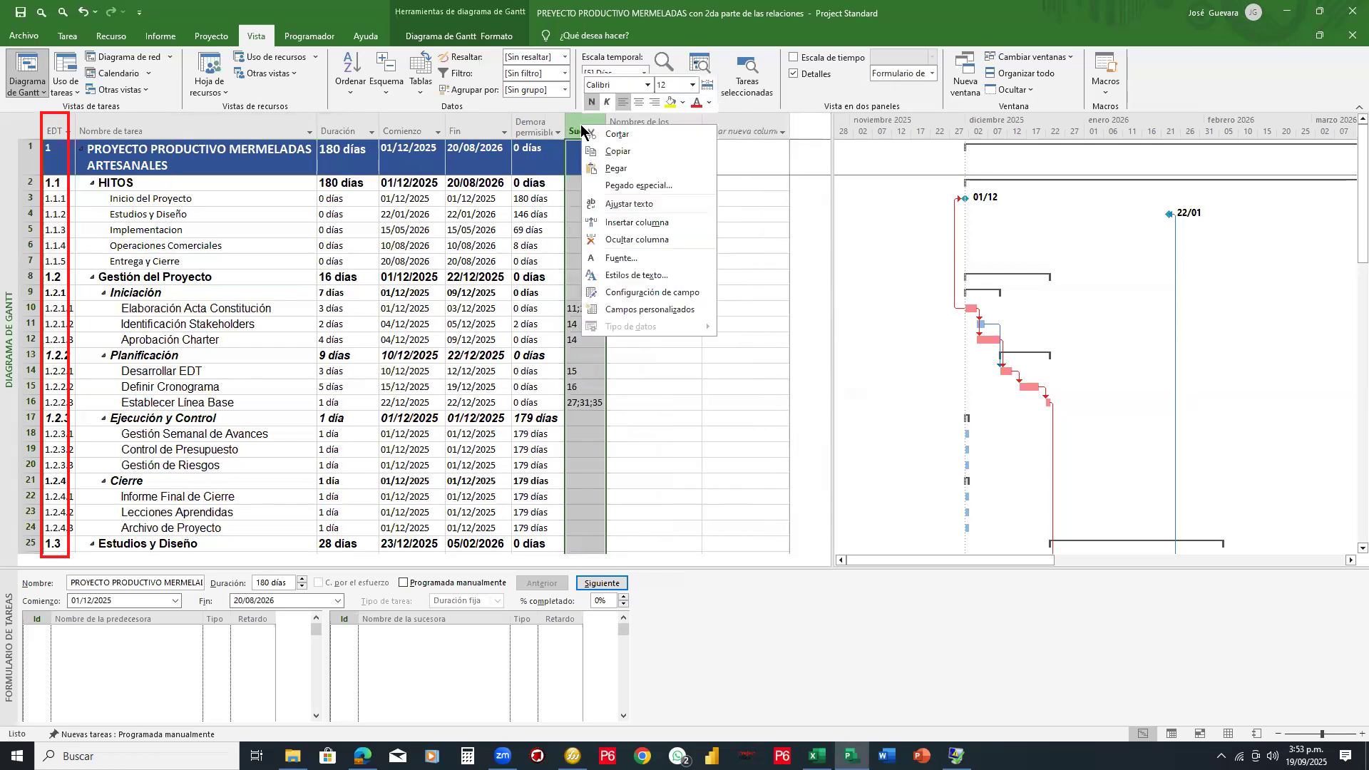
pyautogui.click(618, 235)
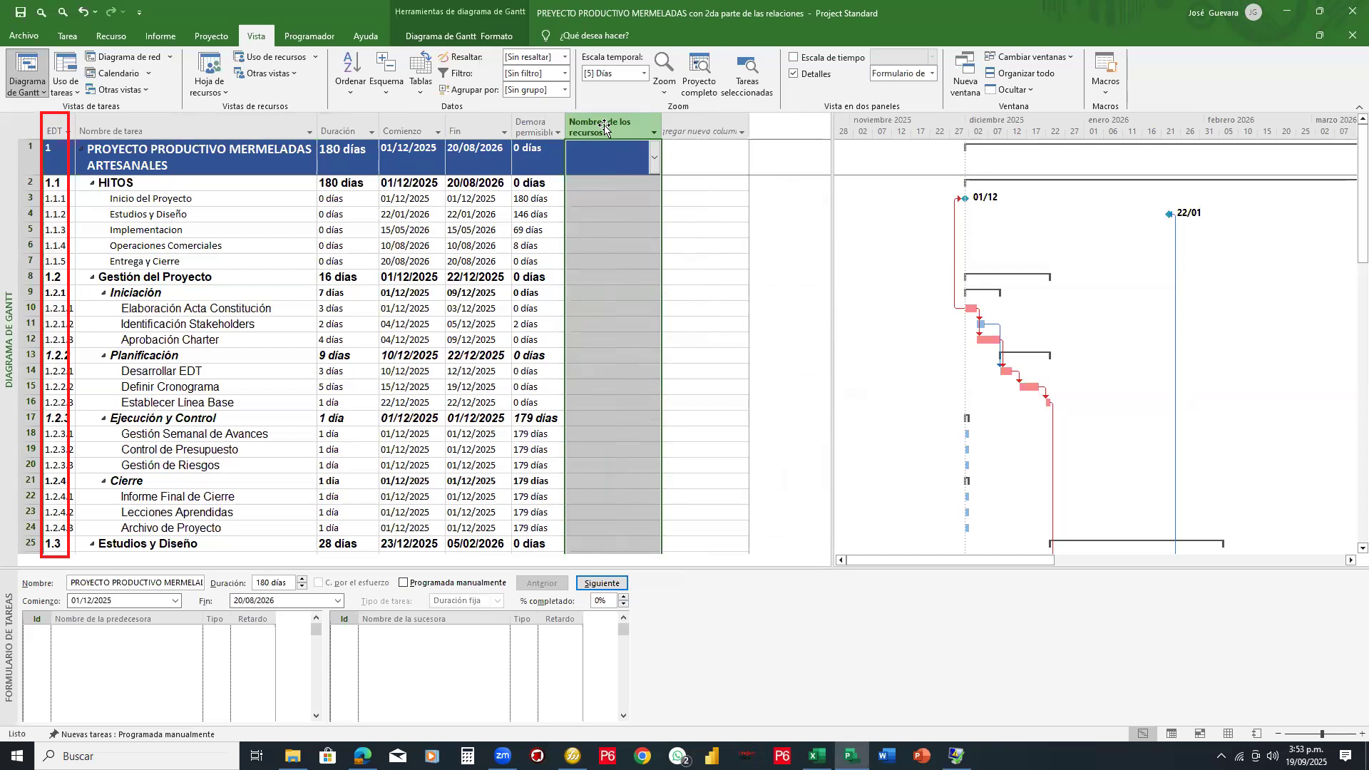
pyautogui.rightClick(604, 127)
pyautogui.click(644, 245)
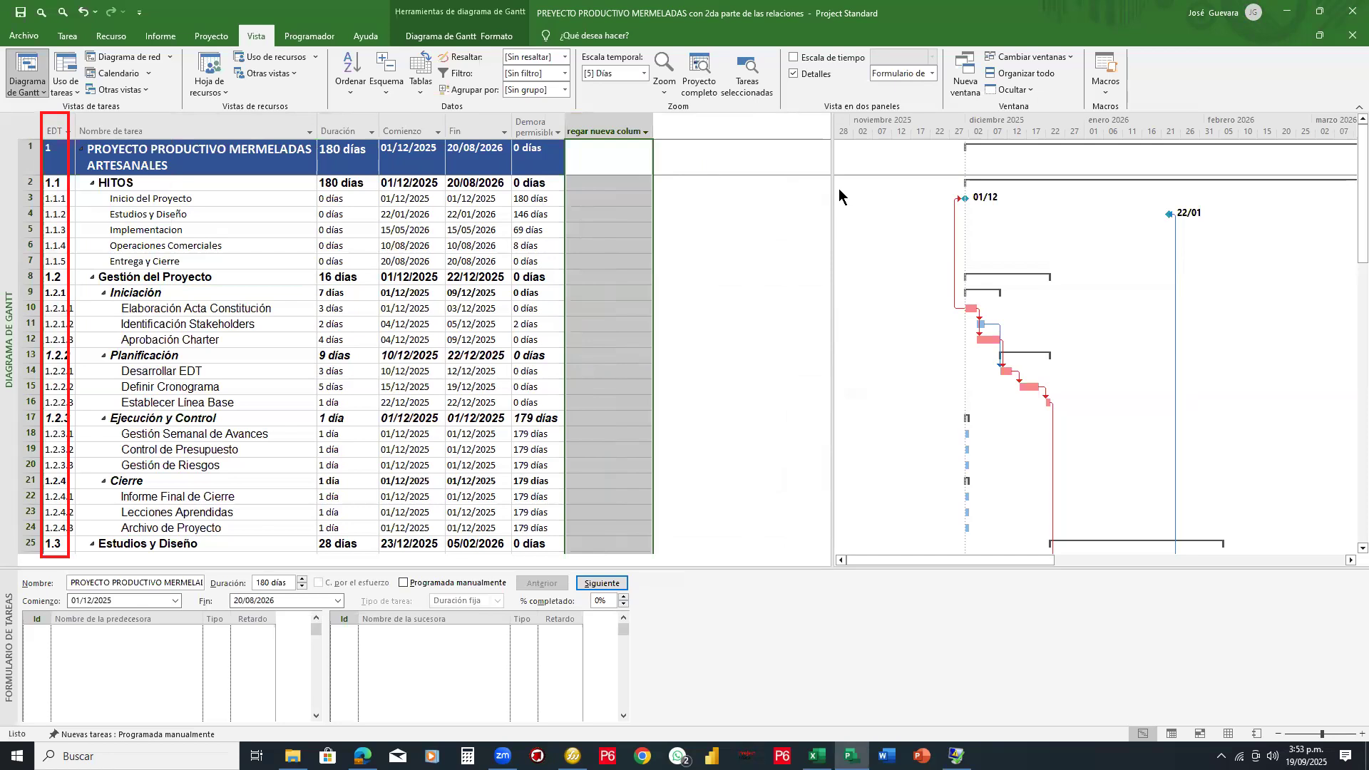
pyautogui.click(68, 220)
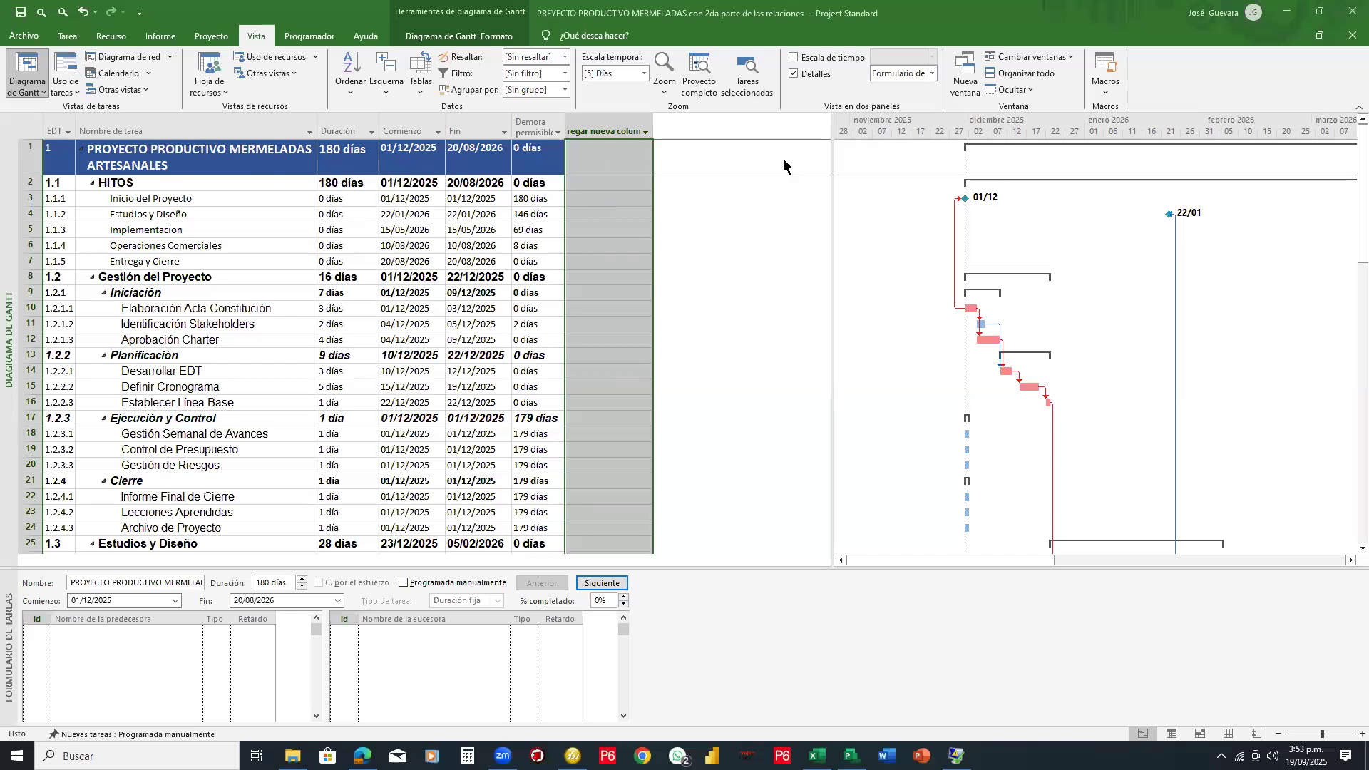
pyautogui.moveTo(829, 174); pyautogui.dragTo(656, 190)
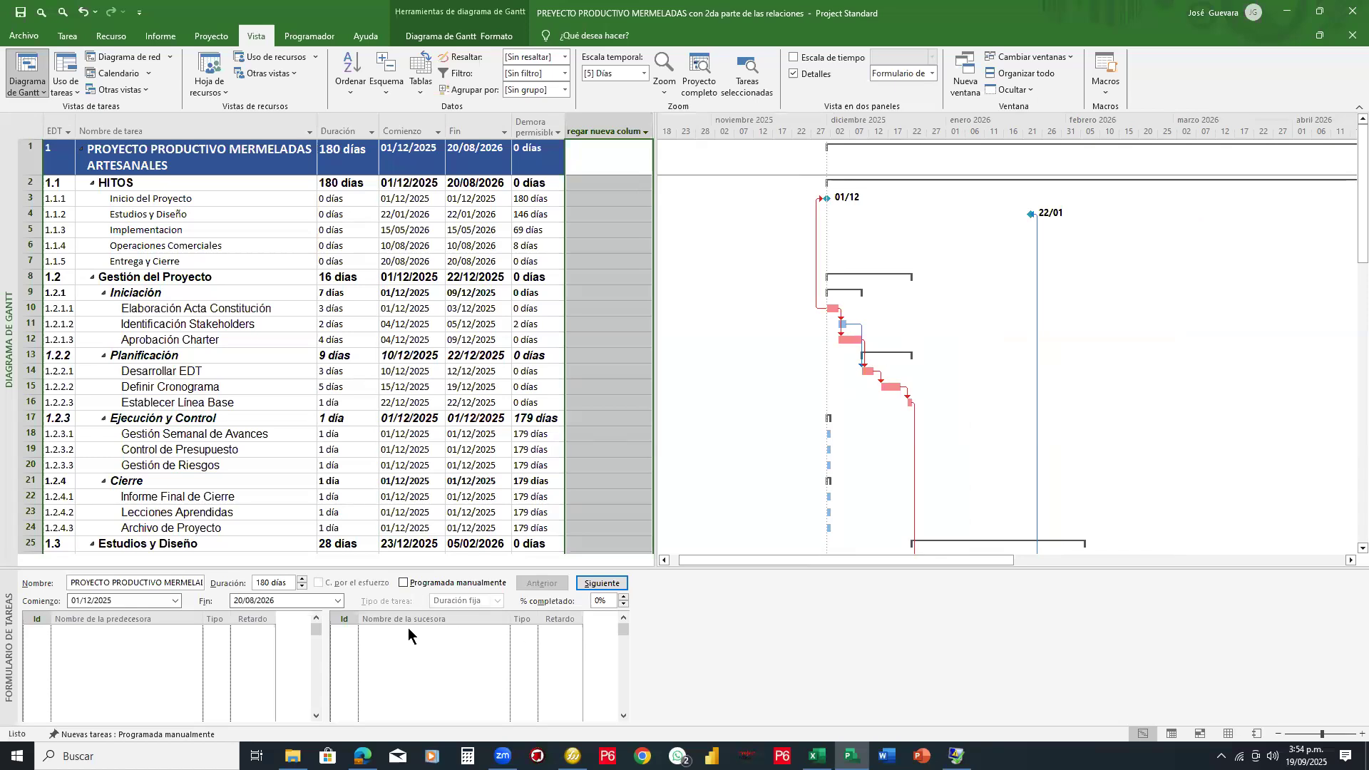
# Step: Switch to DeepSeek, copy all rows of the new CSV except the header, and paste them into Excel's Hoja2 from cell A1
pyautogui.click(363, 756)
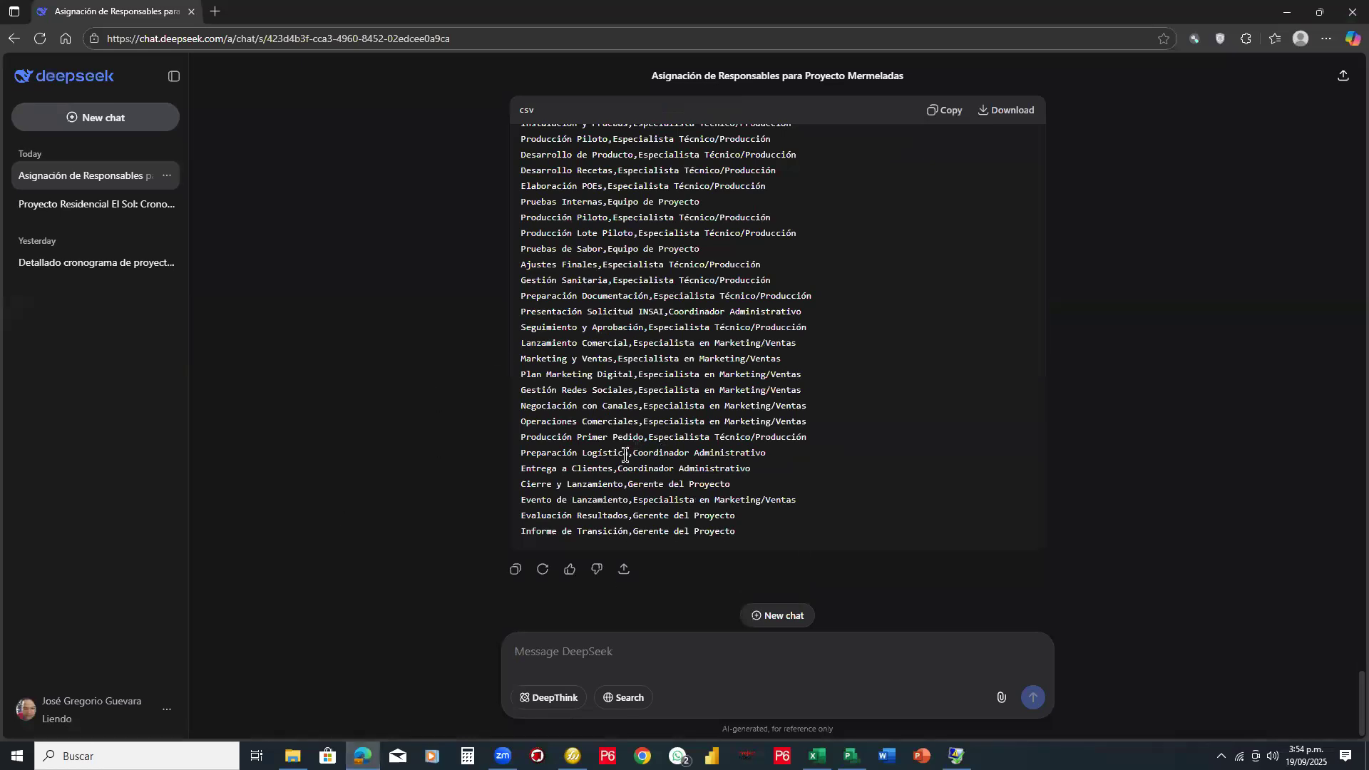
pyautogui.moveTo(740, 533); pyautogui.dragTo(520, 279)
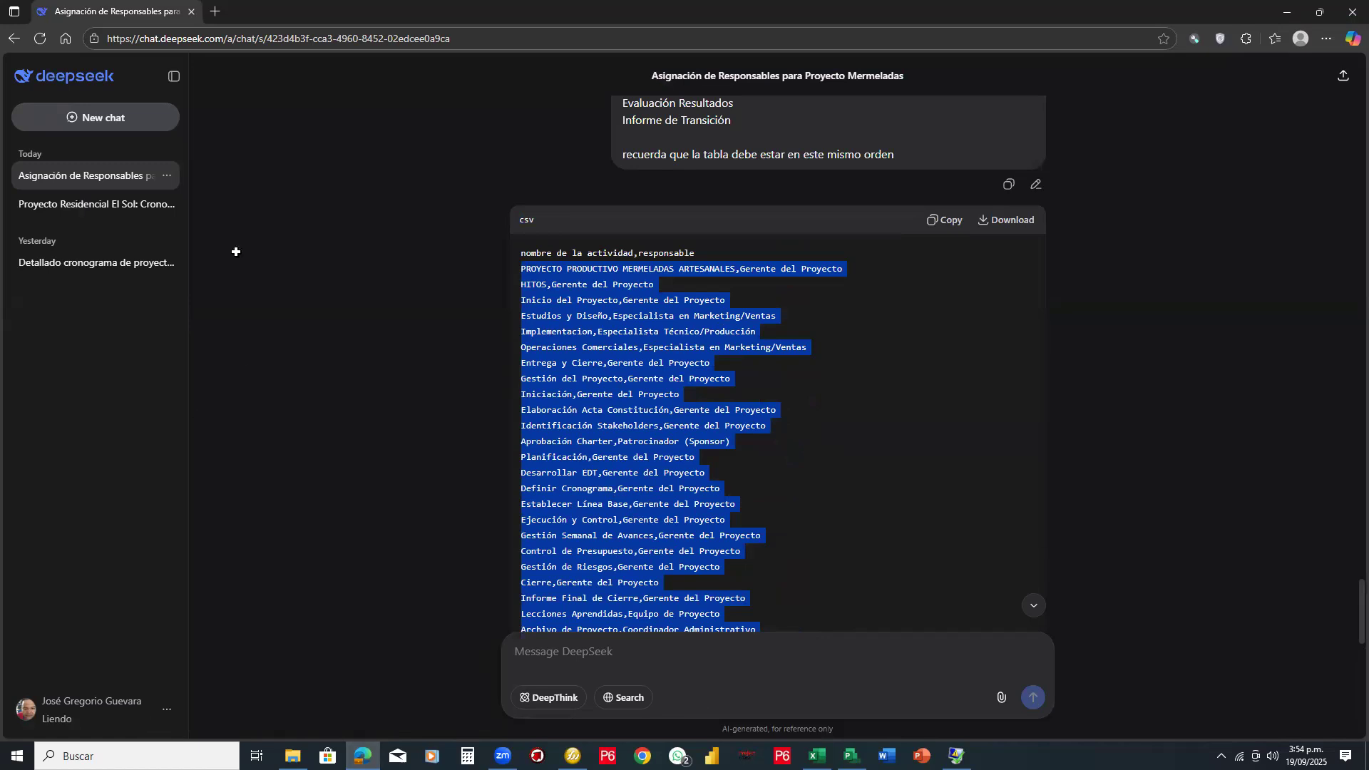
pyautogui.hotkey('alt', 'Tab')
pyautogui.hotkey('ctrl', 'v')
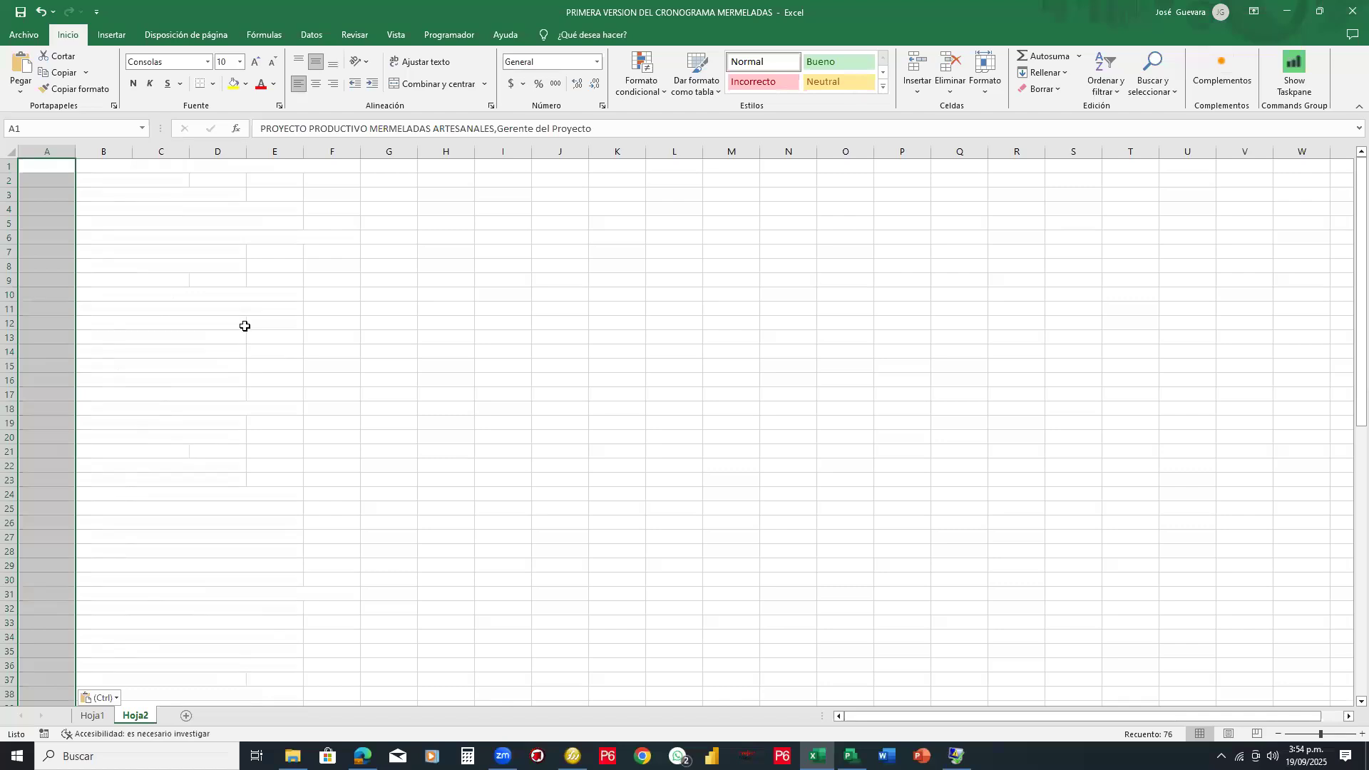
# Step: Set the font colour of columns A to F to black so the pasted rows can be read
pyautogui.scroll(-2, 229, 291)
pyautogui.click(229, 291)
pyautogui.click(48, 165)
pyautogui.click(51, 210)
pyautogui.click(44, 152)
pyautogui.moveTo(43, 148); pyautogui.dragTo(343, 150)
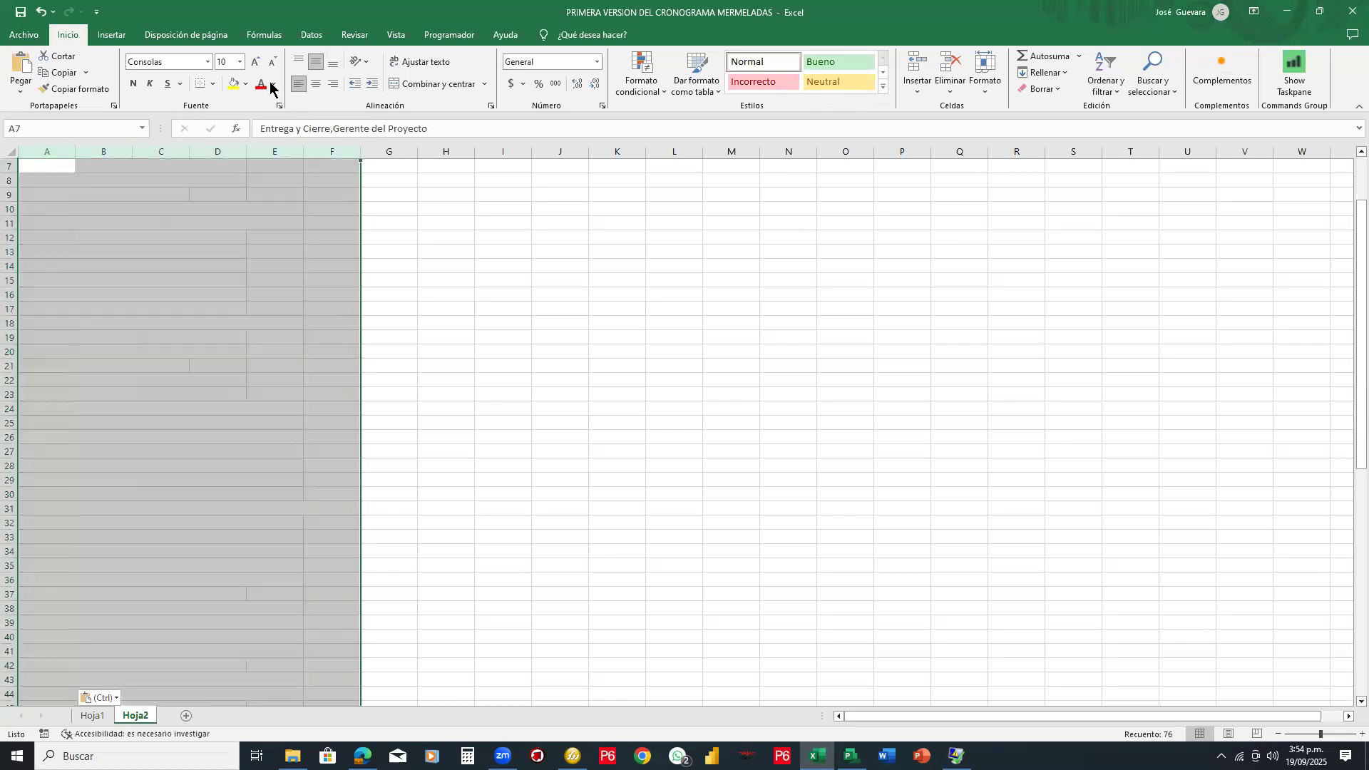
pyautogui.click(274, 85)
pyautogui.click(272, 133)
pyautogui.click(403, 325)
# Step: Split column A with Text to Columns, using the comma delimiter, General format and destination $A$1
pyautogui.click(59, 152)
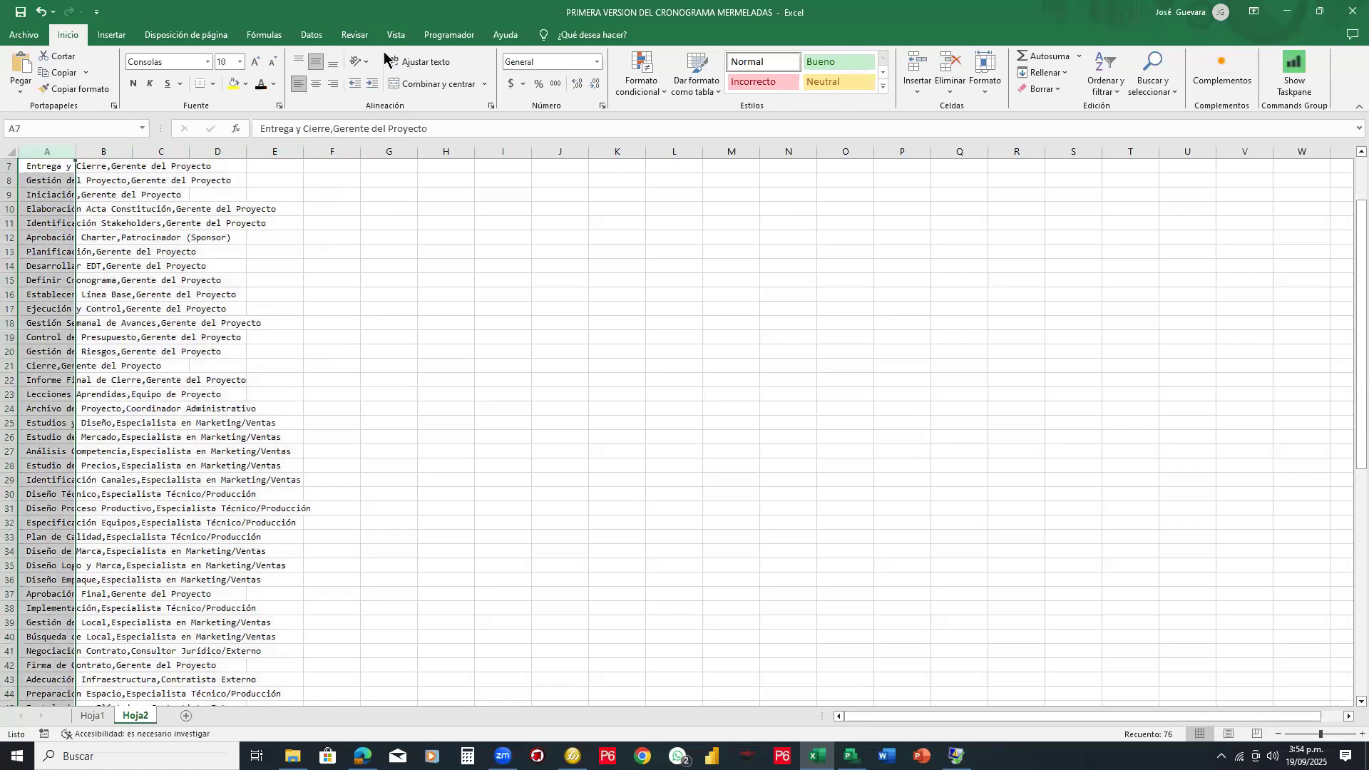
pyautogui.click(312, 35)
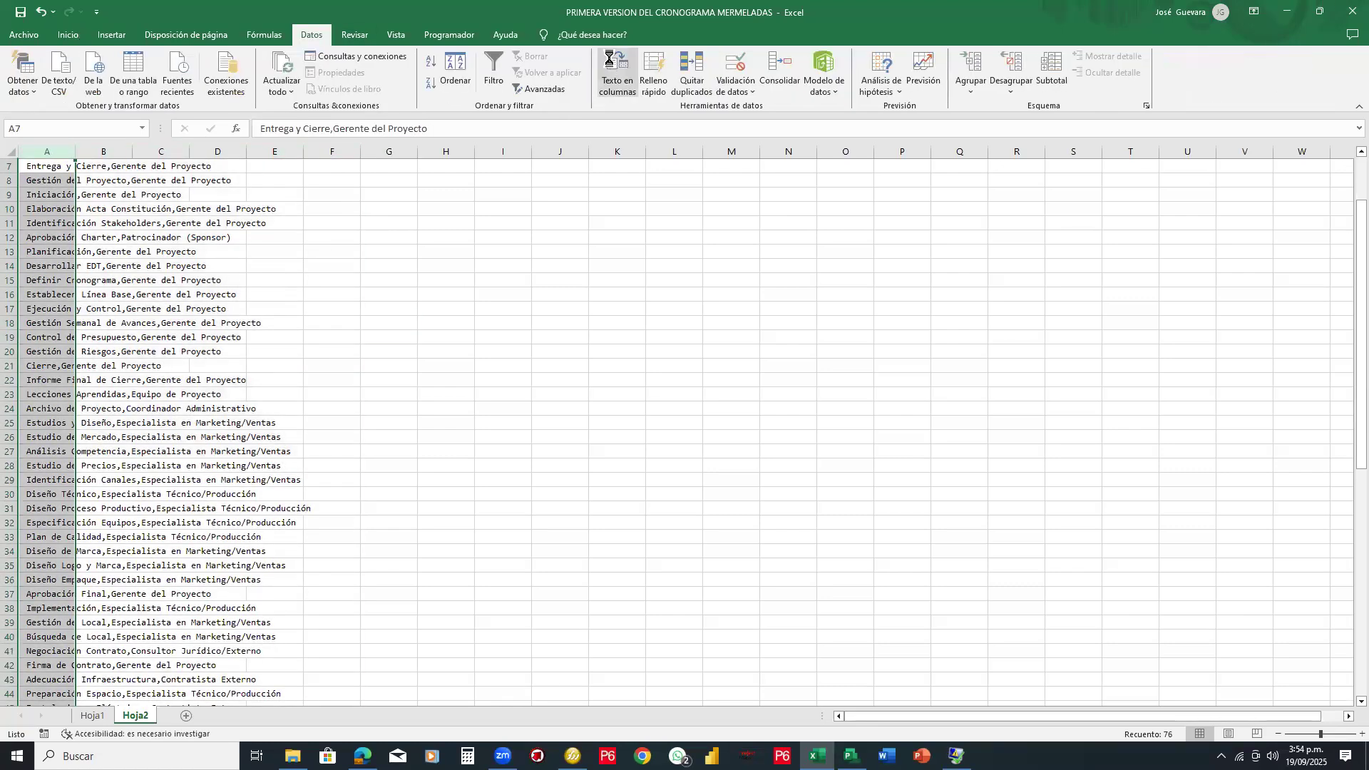
pyautogui.click(617, 75)
pyautogui.click(844, 422)
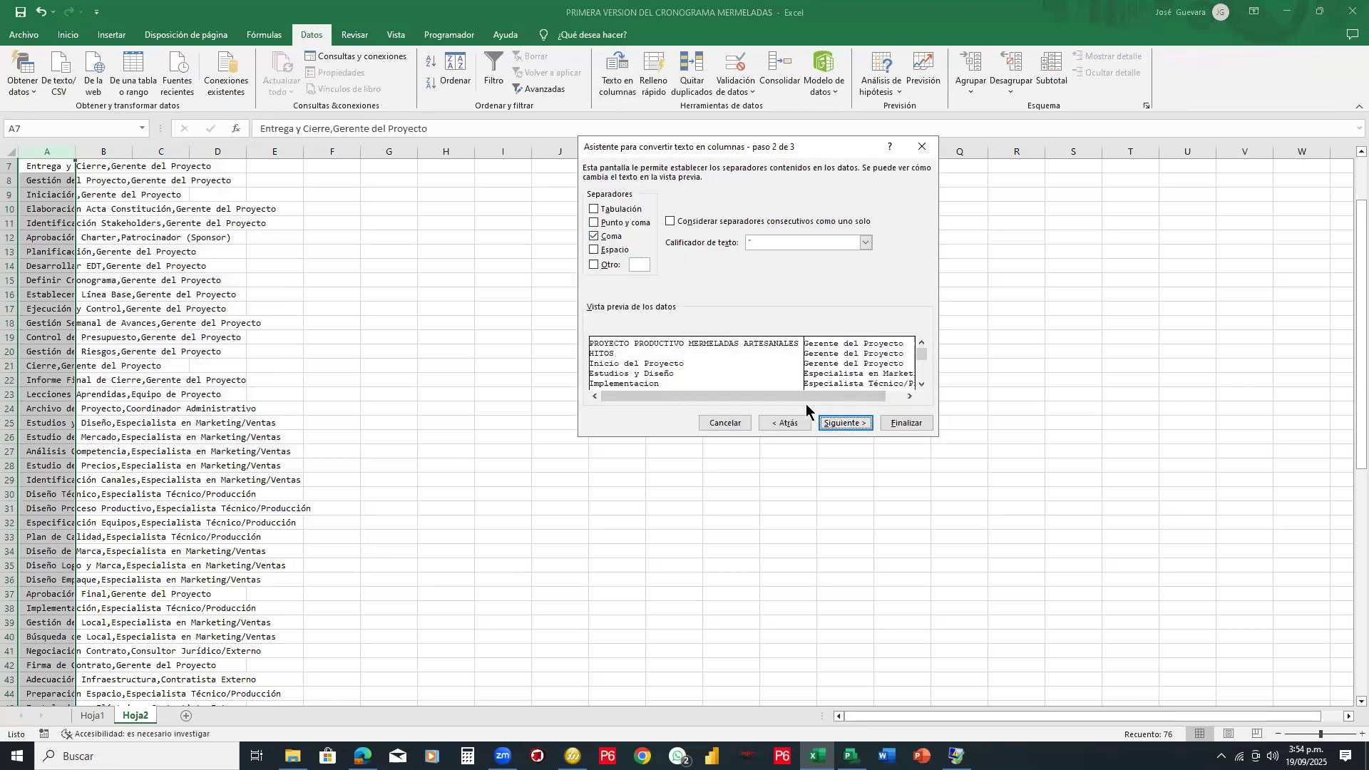
pyautogui.click(834, 421)
pyautogui.click(891, 424)
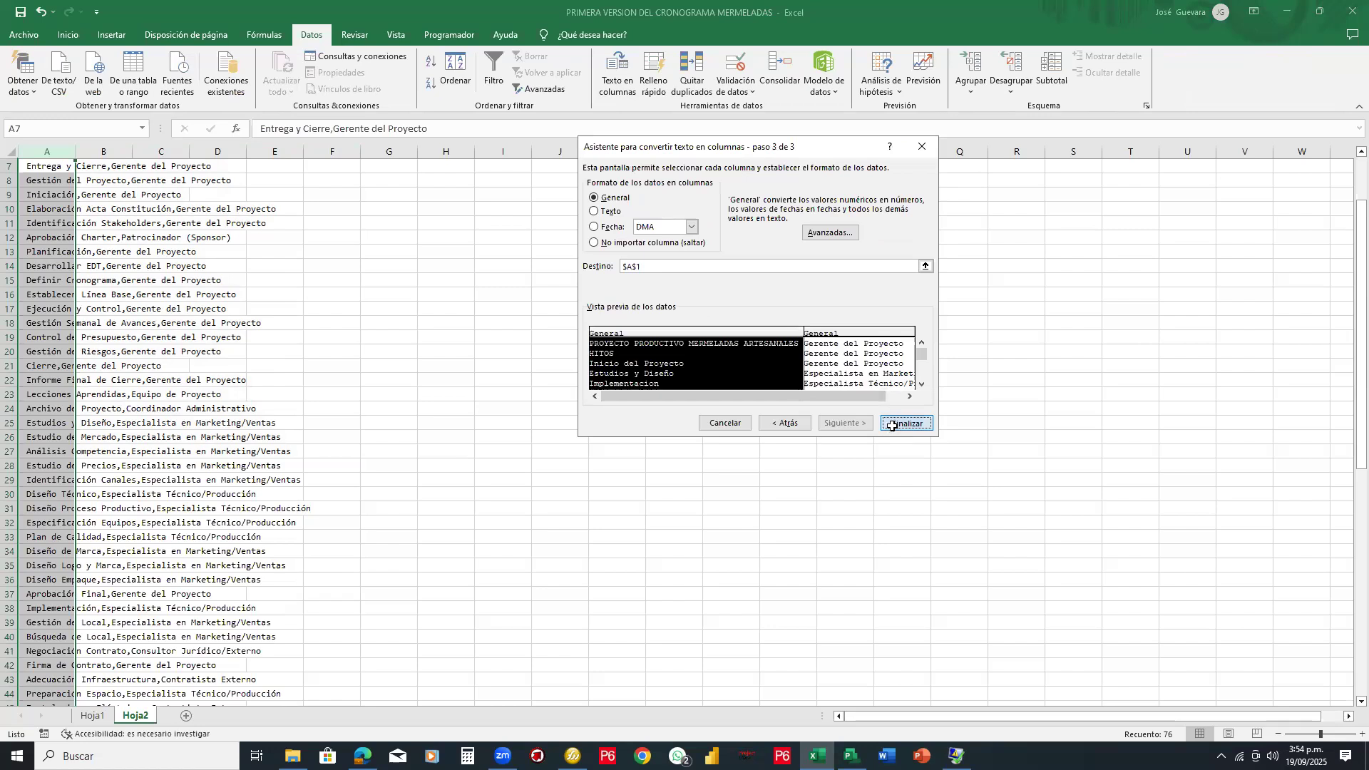
# Step: Fit column B's width to its contents and review the roles assigned down the activity list
pyautogui.click(544, 392)
pyautogui.scroll(-14, 131, 295)
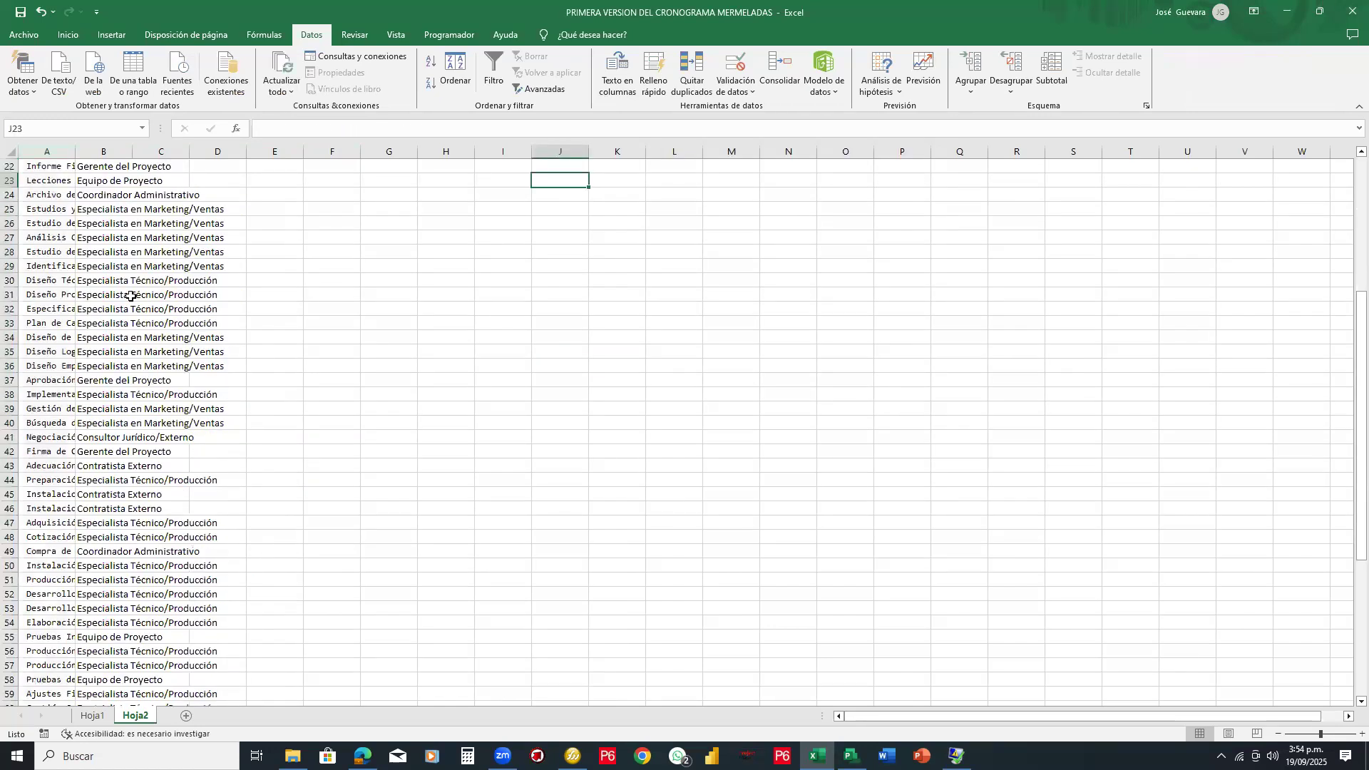
pyautogui.scroll(16, 131, 295)
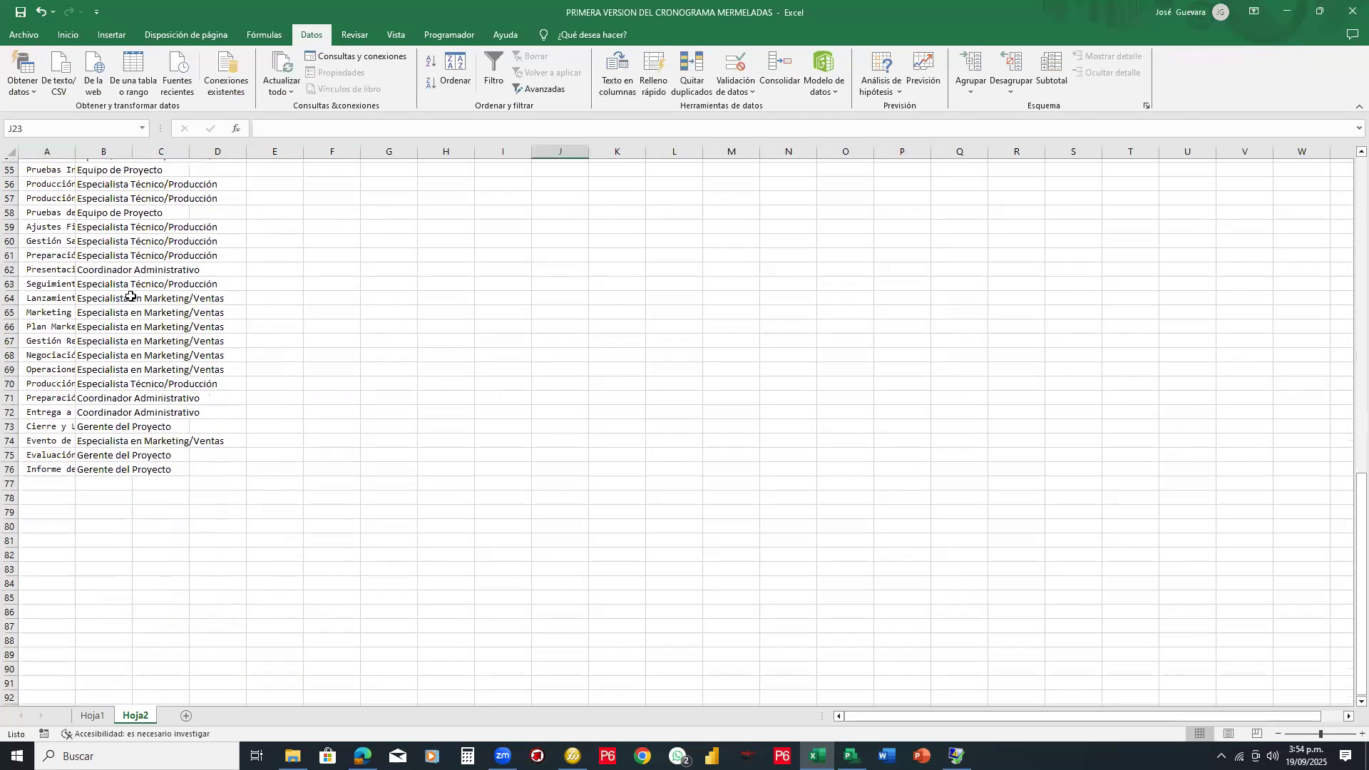
pyautogui.doubleClick(132, 151)
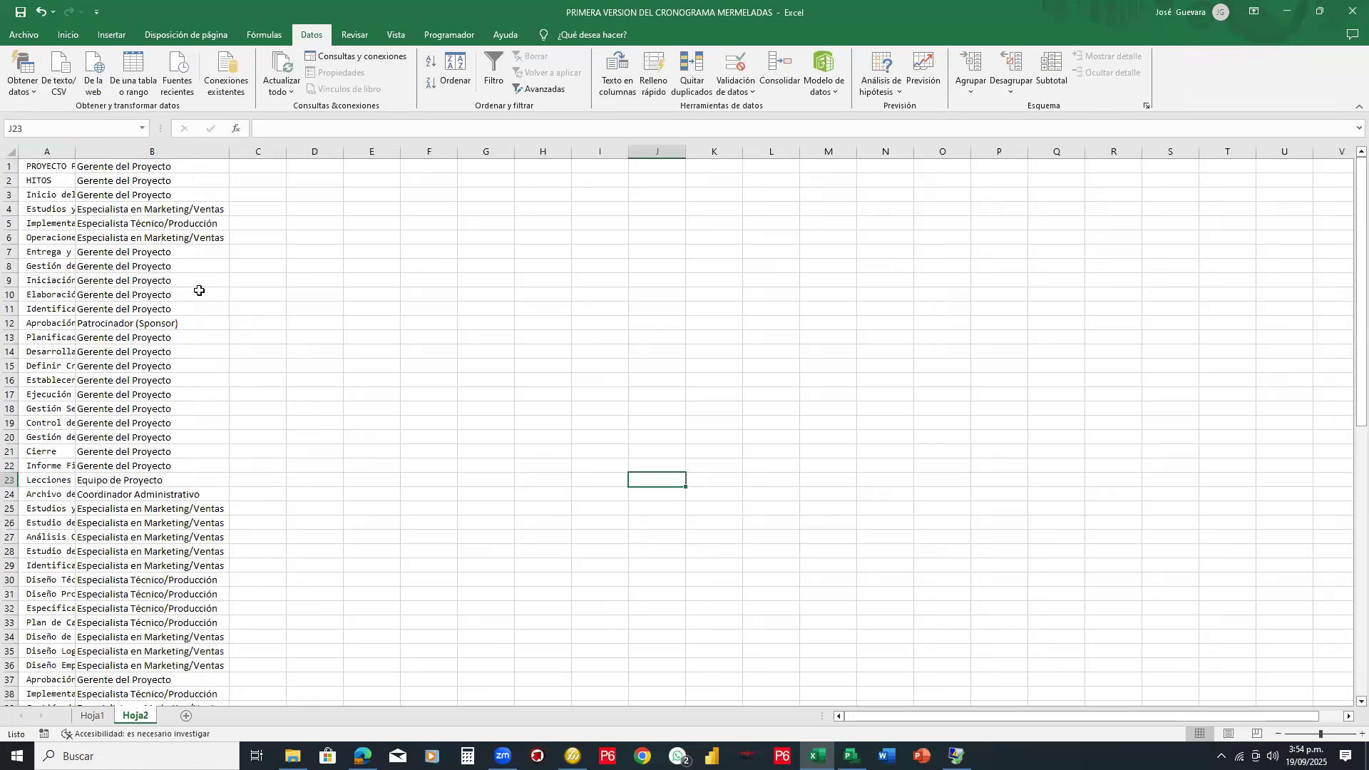
pyautogui.scroll(-4, 173, 465)
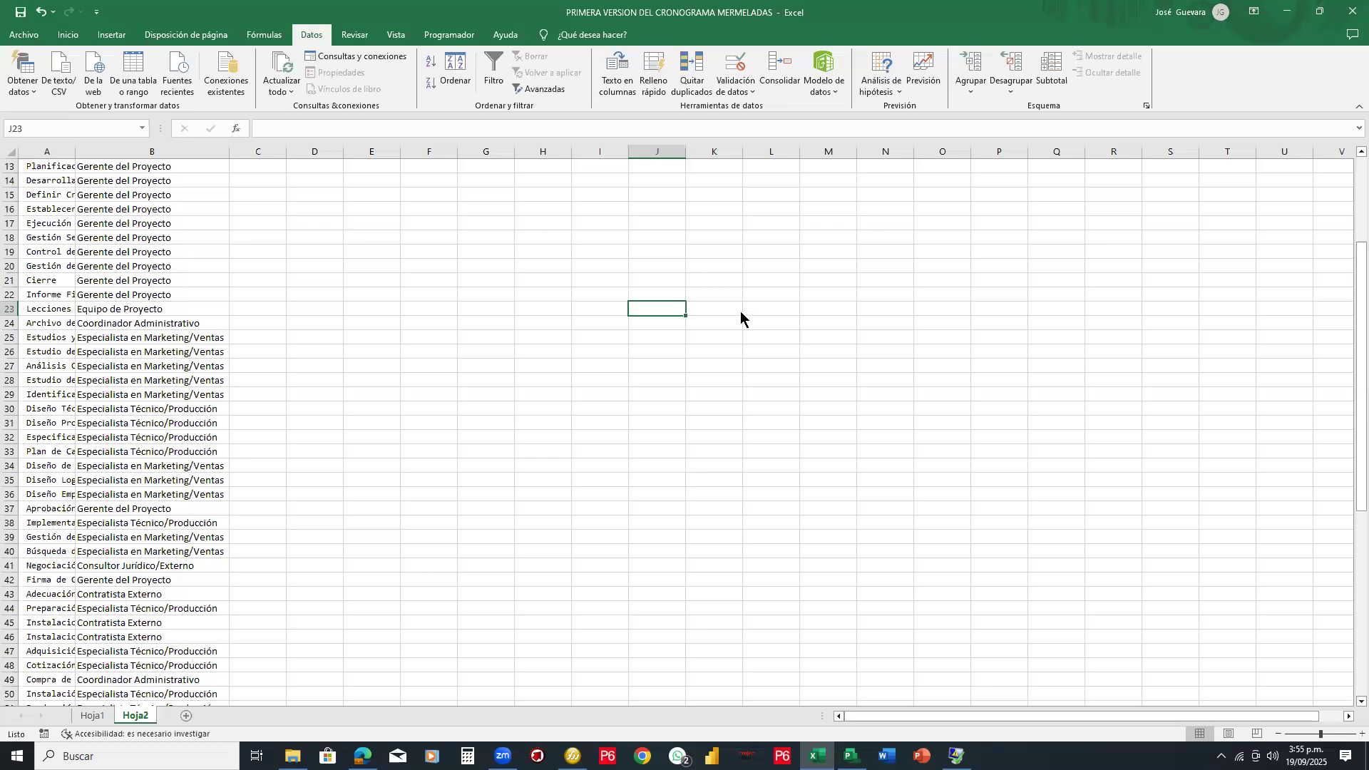
# Step: Switch to Project and open the Custom Fields dialog for the jam project schedule
pyautogui.hotkey('alt', 'Tab')
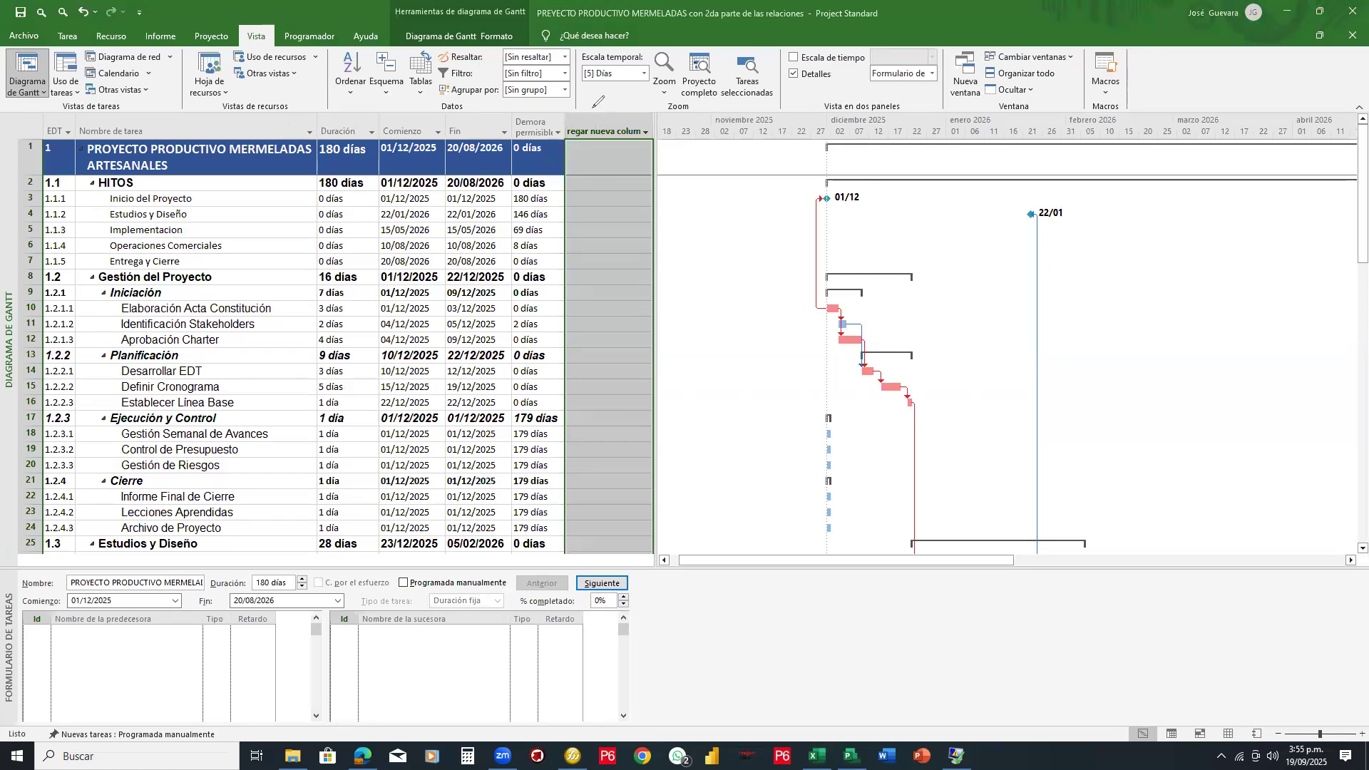
pyautogui.moveTo(604, 97); pyautogui.dragTo(618, 97)
pyautogui.moveTo(757, 274)
pyautogui.mouseDown()
pyautogui.moveTo(809, 330)
pyautogui.moveTo(849, 336)
pyautogui.mouseUp()
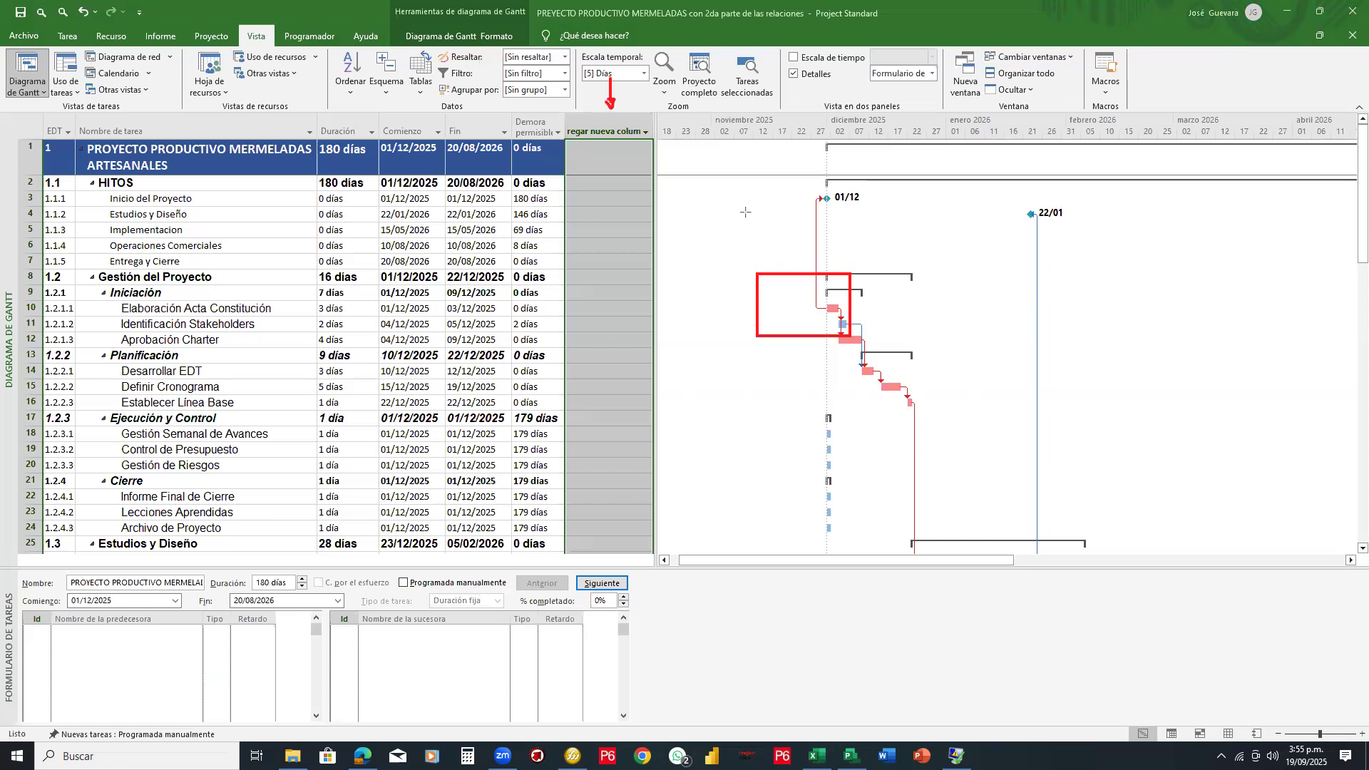
pyautogui.hotkey('ctrl', 'z')
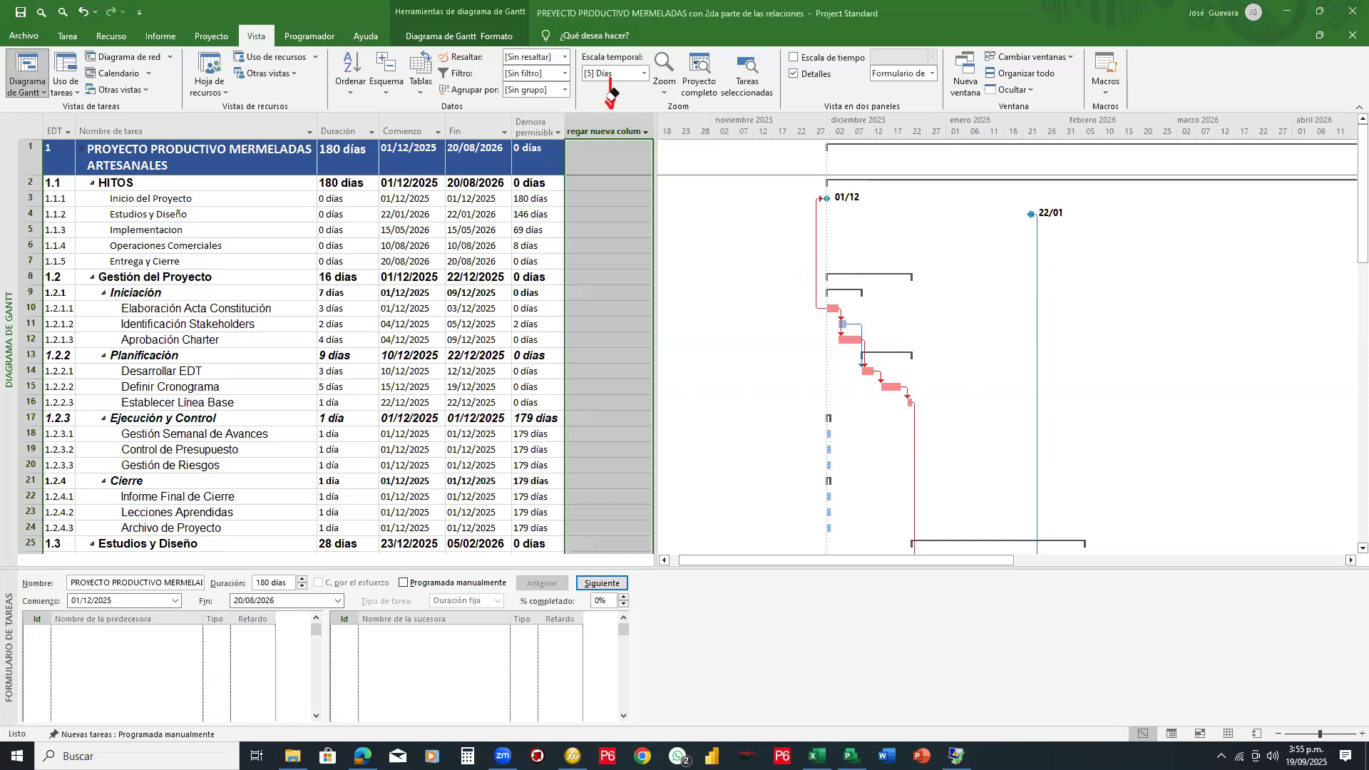
pyautogui.click(613, 96)
pyautogui.moveTo(238, 46); pyautogui.dragTo(180, 23)
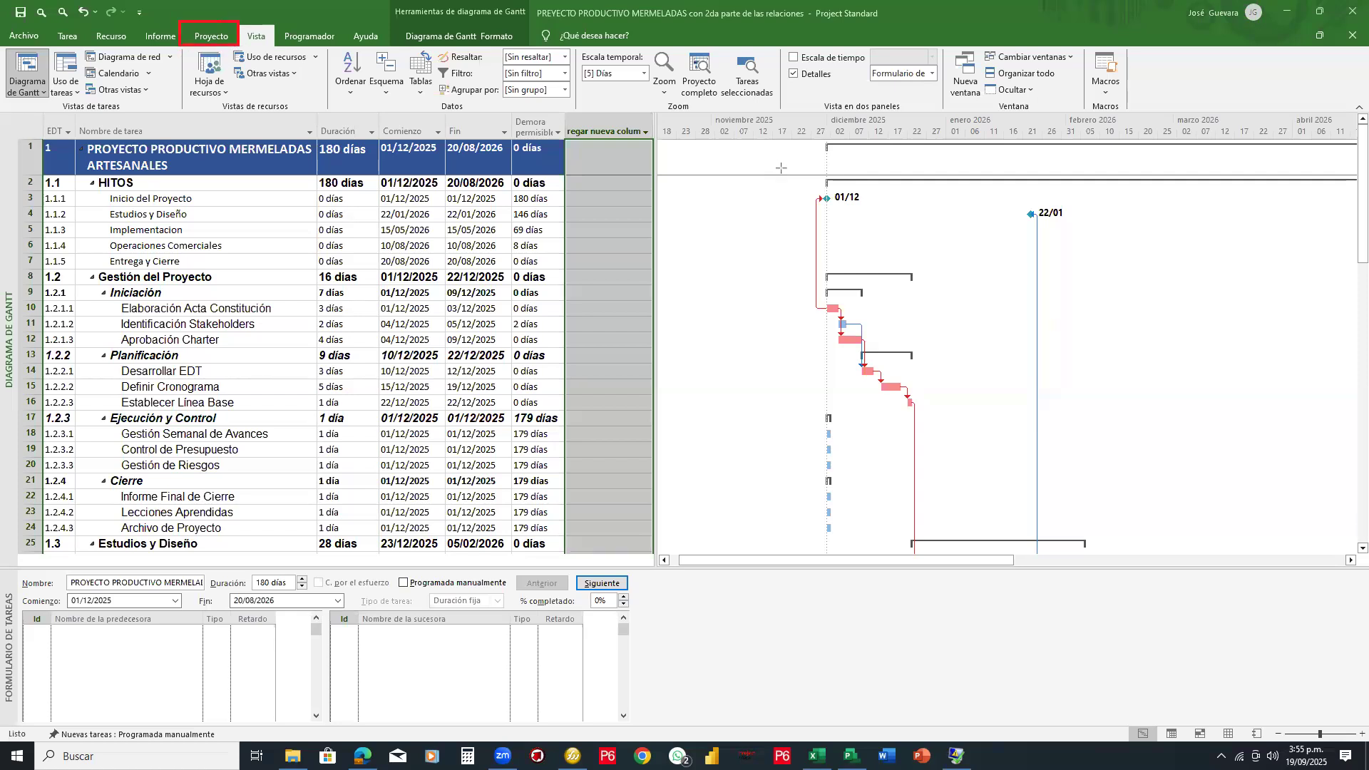
pyautogui.click(216, 36)
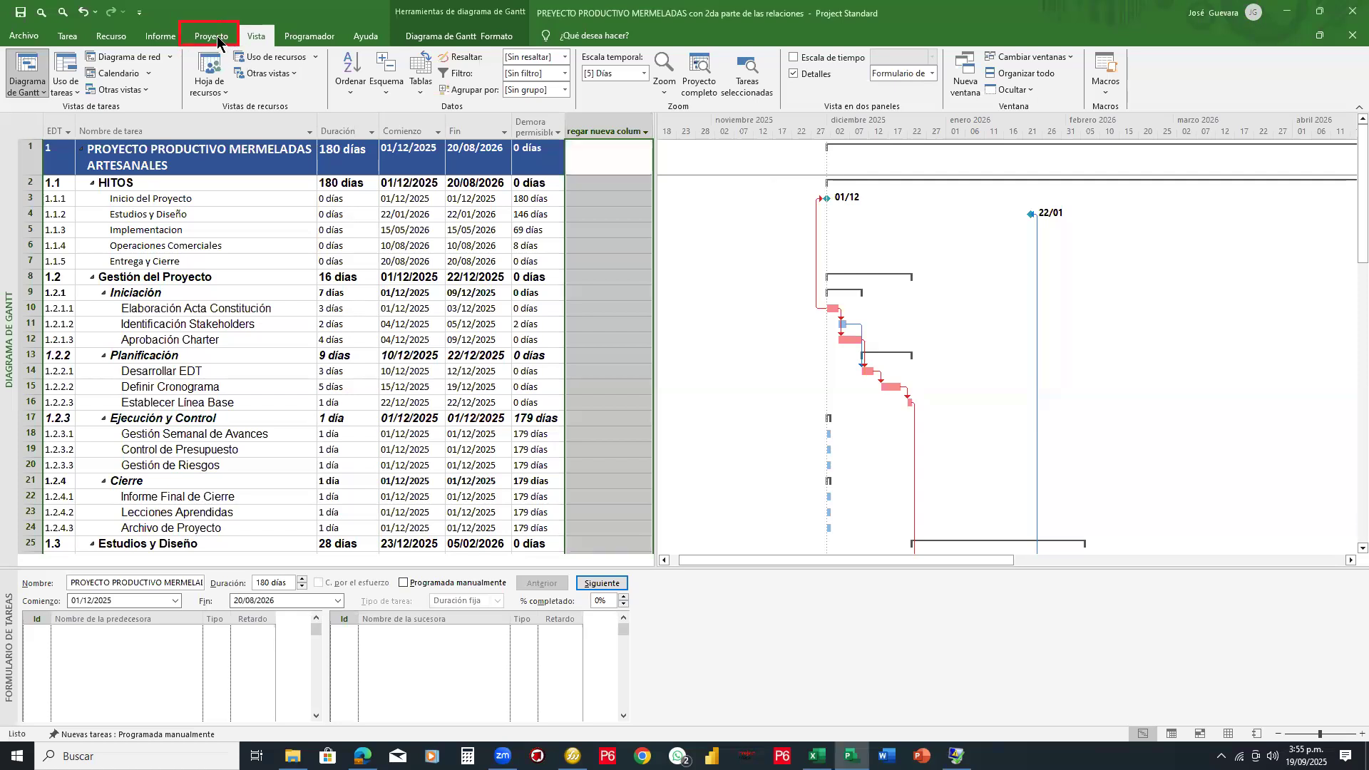
pyautogui.click(217, 35)
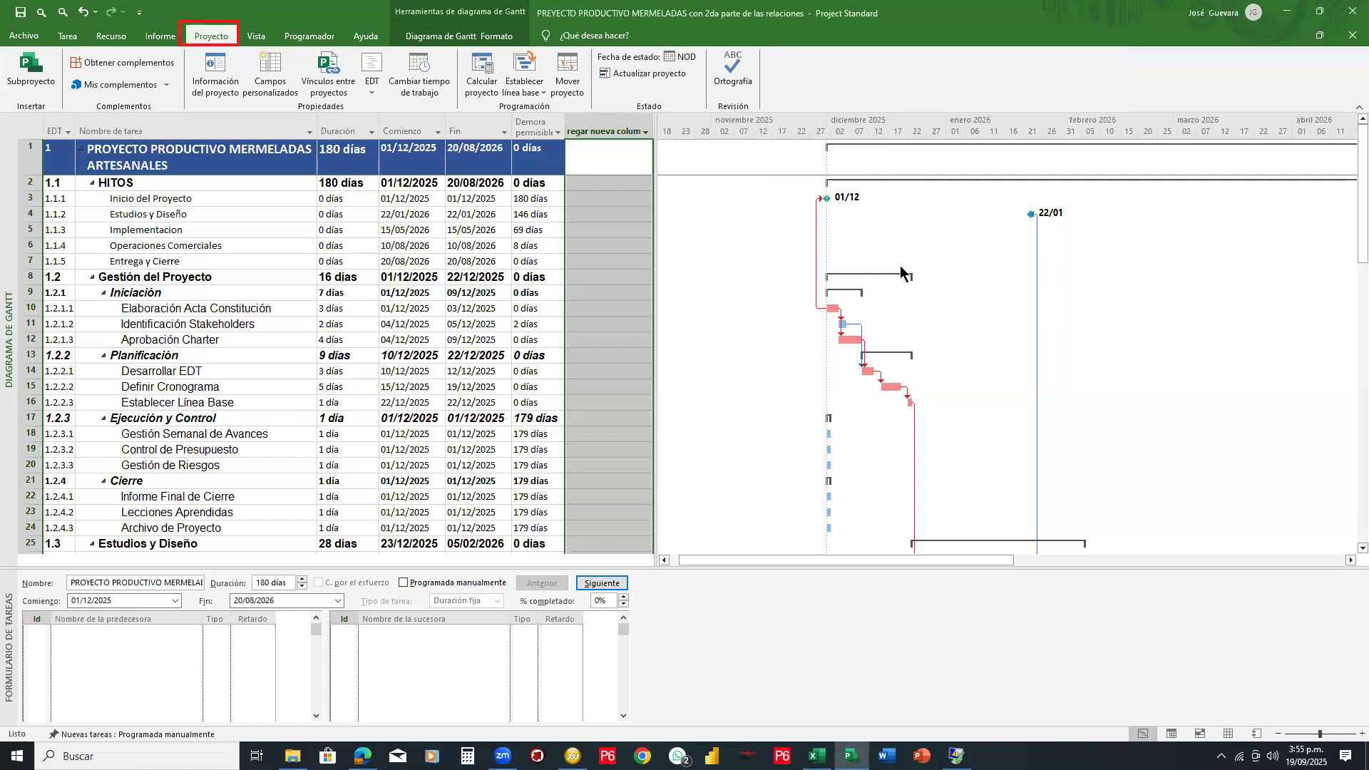
pyautogui.moveTo(241, 47); pyautogui.dragTo(301, 108)
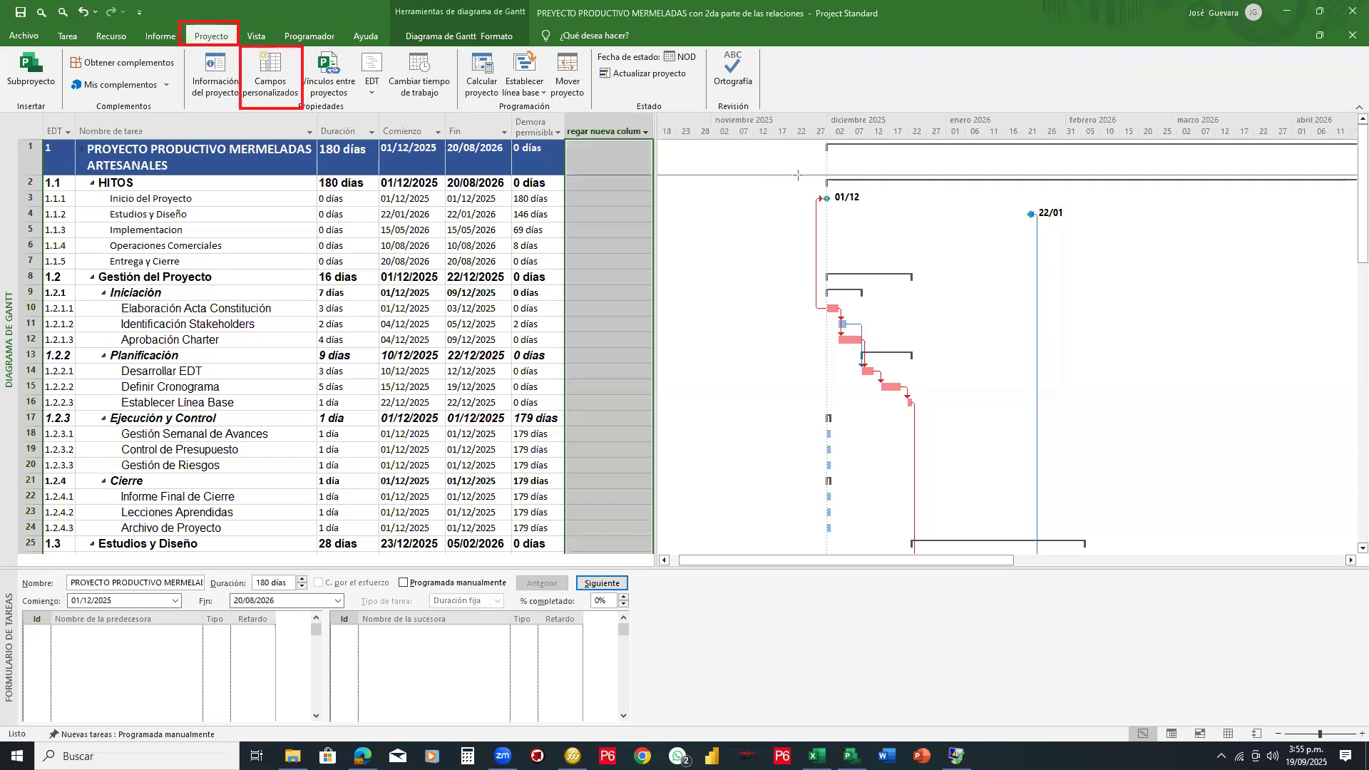
pyautogui.click(272, 75)
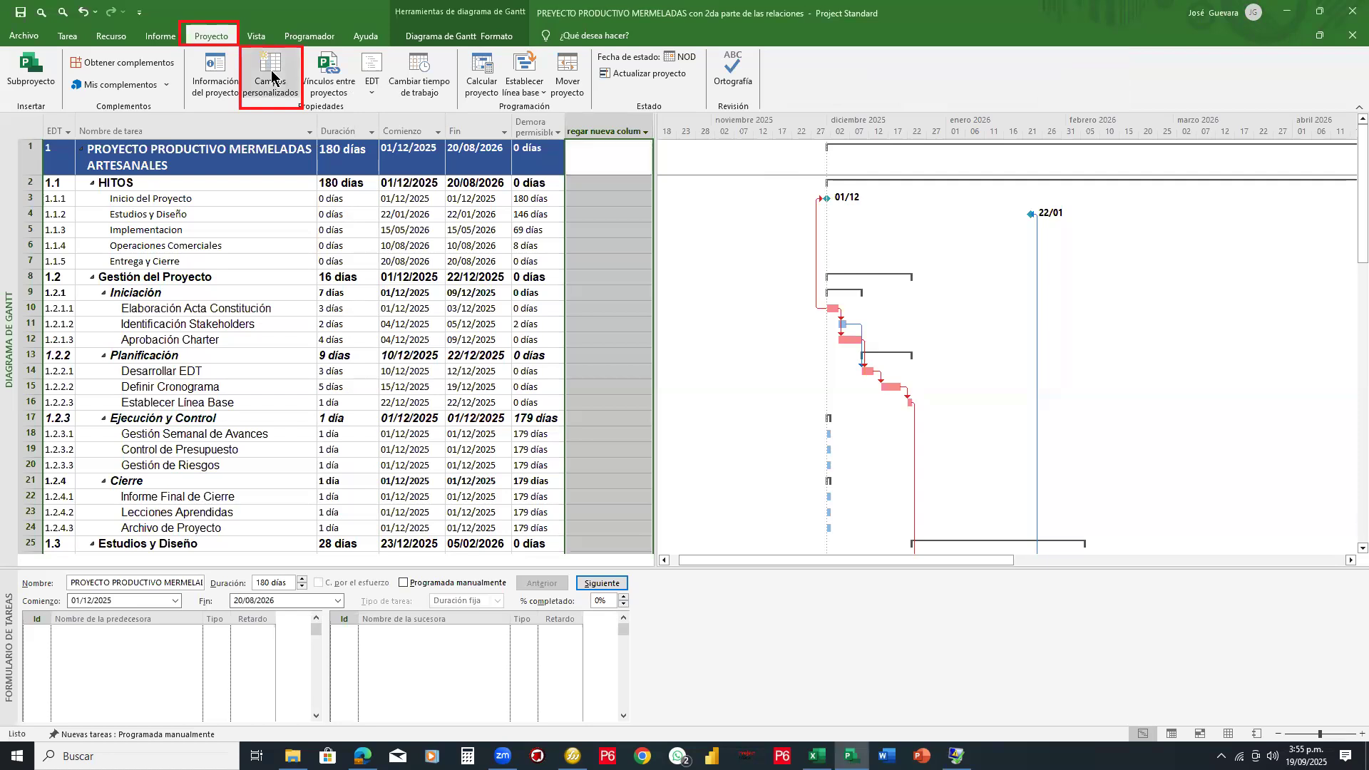
pyautogui.click(271, 74)
# Step: Review the available custom field types and keep Texto as the type for the task fields
pyautogui.moveTo(716, 192); pyautogui.dragTo(601, 162)
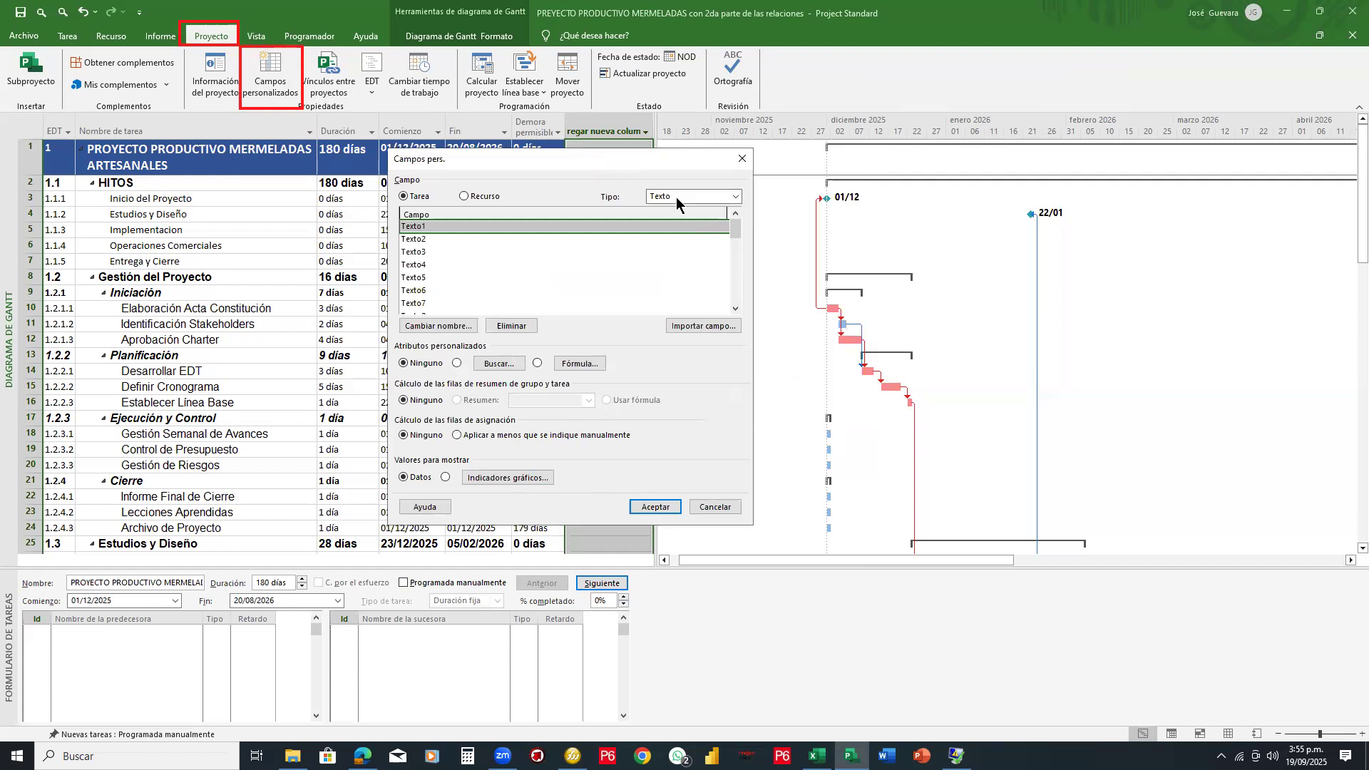
pyautogui.moveTo(585, 181); pyautogui.dragTo(744, 208)
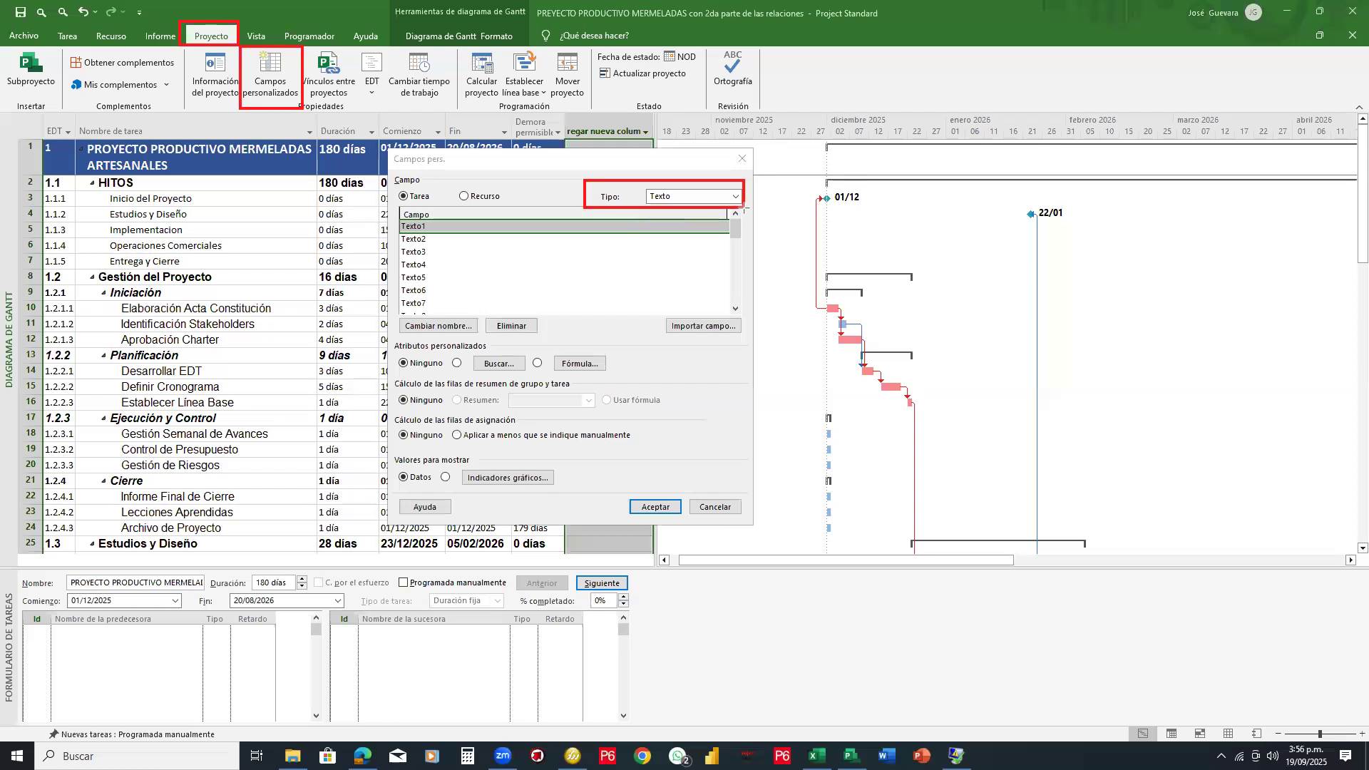
pyautogui.click(738, 198)
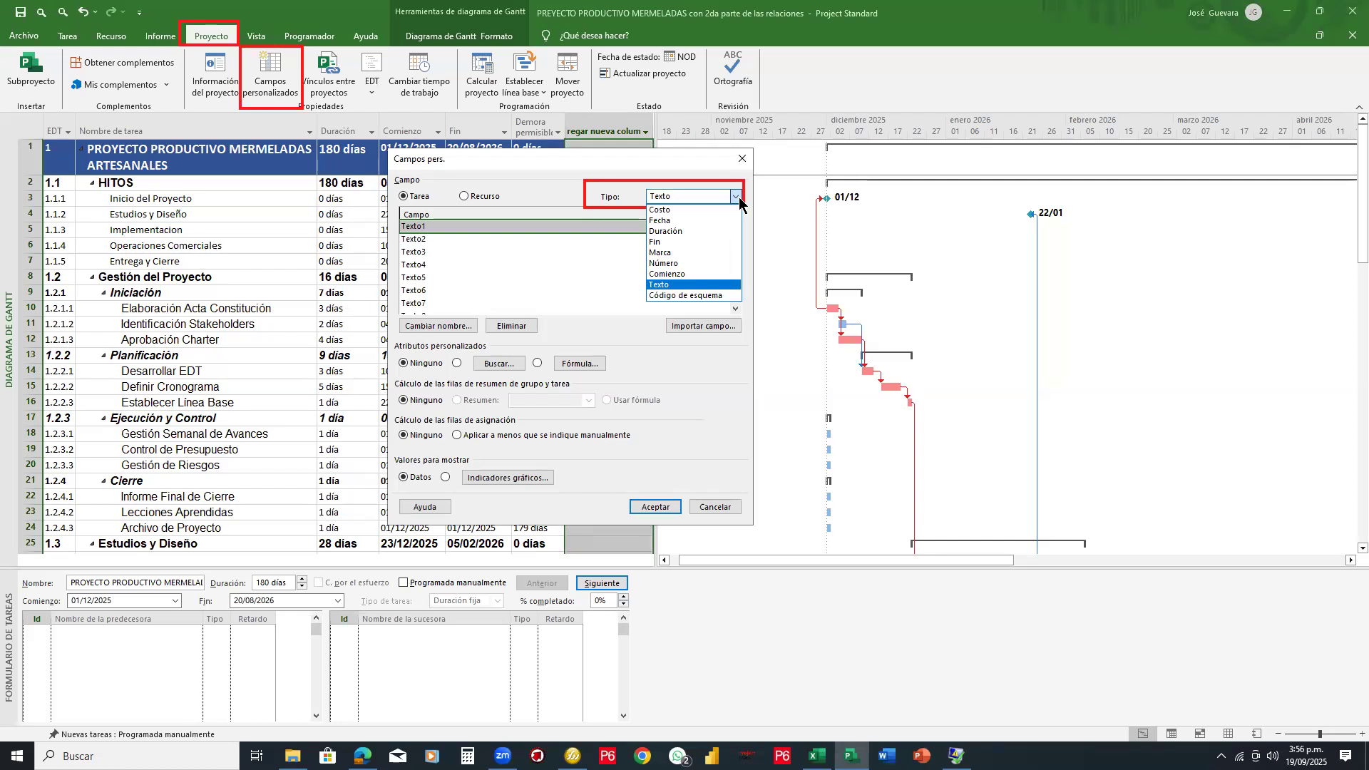
pyautogui.click(686, 196)
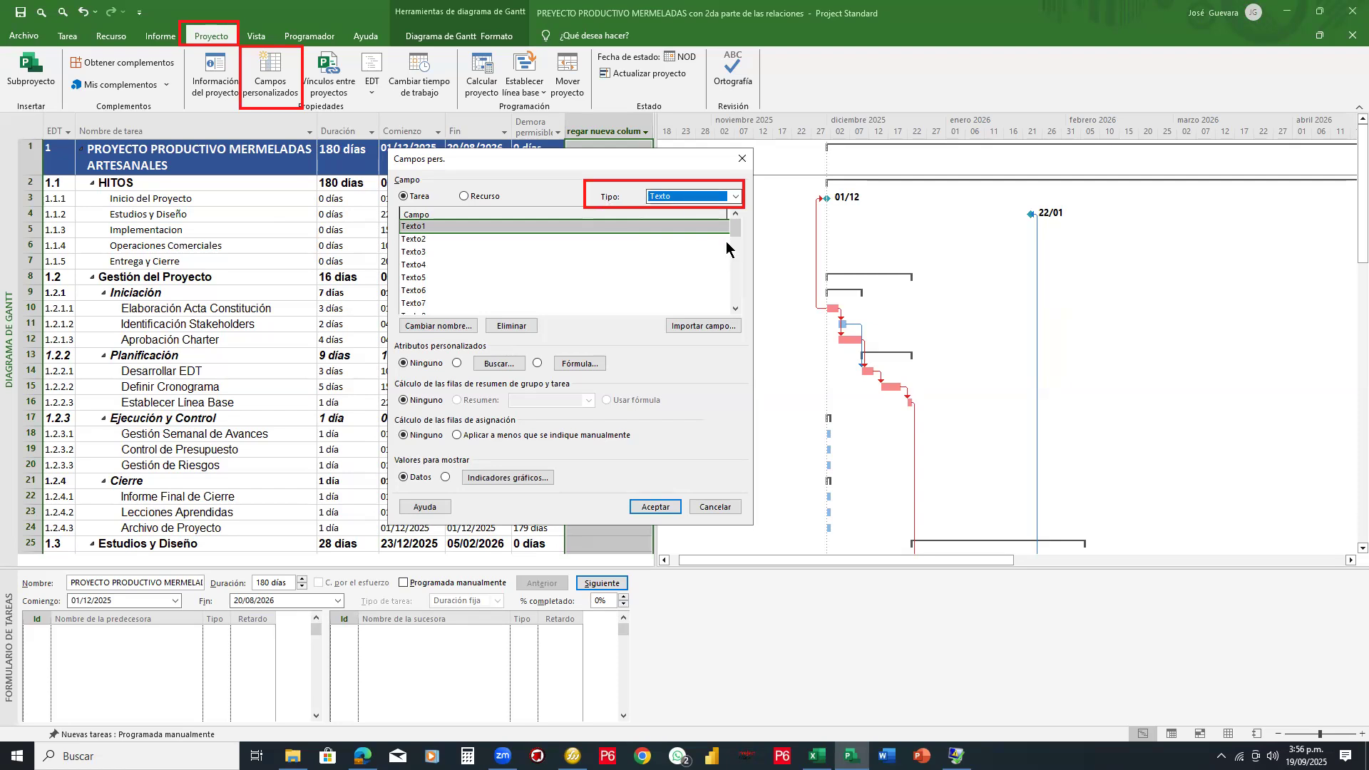
pyautogui.scroll(-2, 738, 292)
pyautogui.scroll(2, 739, 293)
# Step: Rename the task custom field Texto1 to "Gestor Responsable"
pyautogui.hotkey('ctrl', '2')
pyautogui.moveTo(398, 218); pyautogui.dragTo(726, 234)
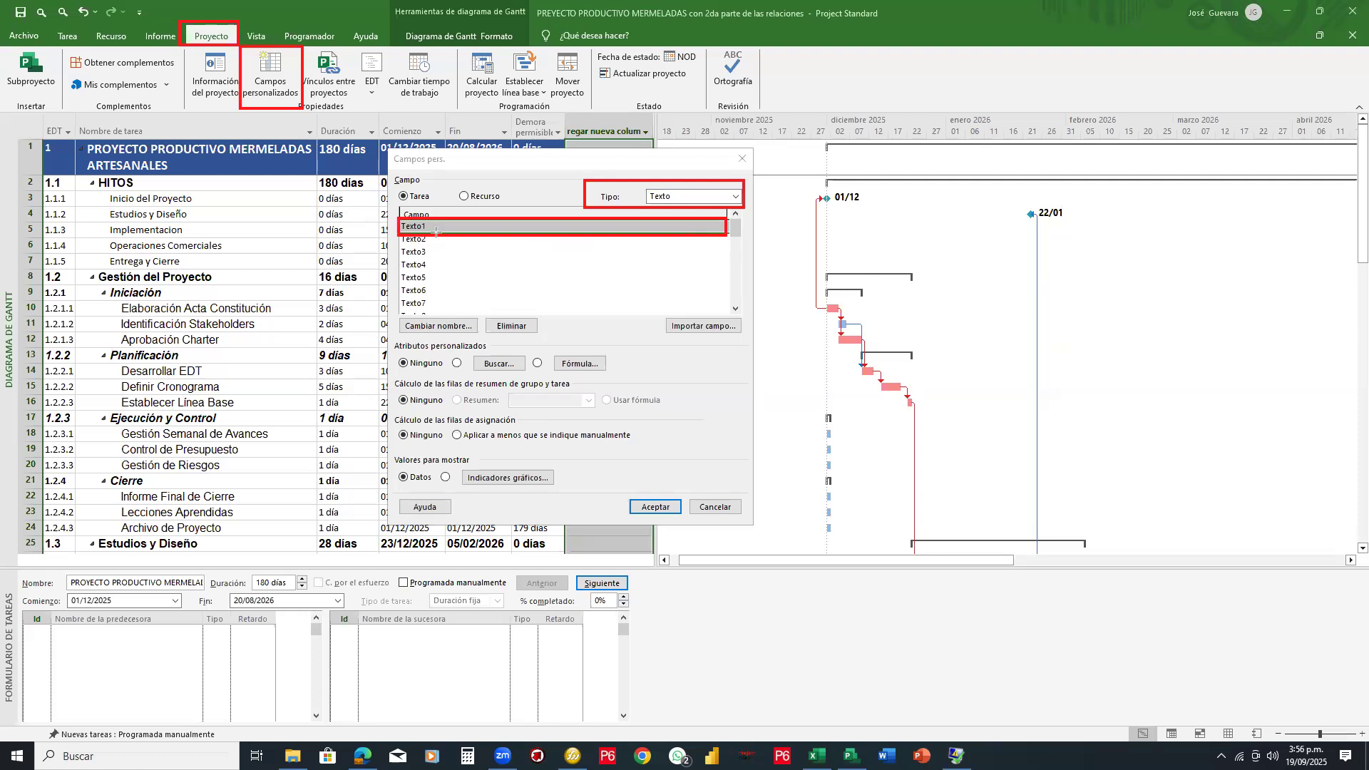
pyautogui.moveTo(436, 231); pyautogui.dragTo(450, 322)
pyautogui.click(444, 329)
pyautogui.write('R')
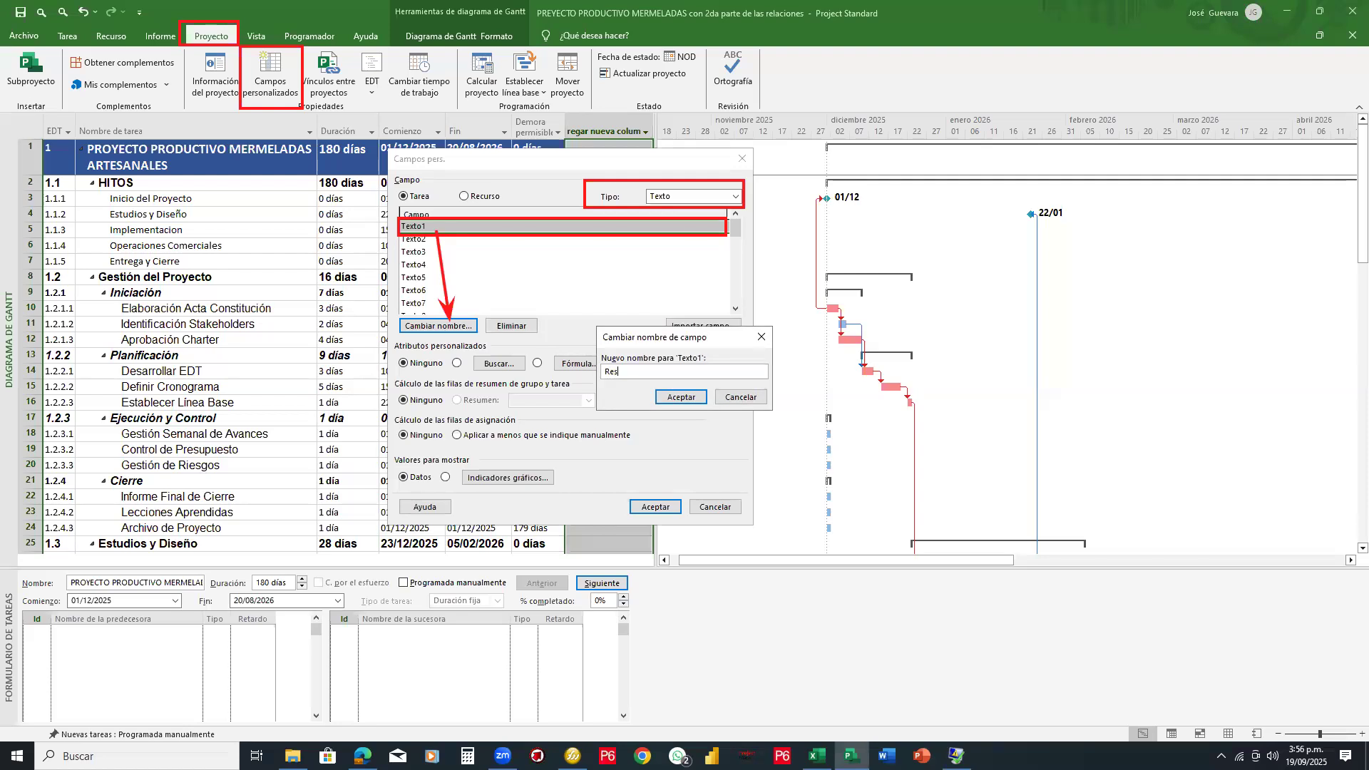
pyautogui.press('BackSpace')
pyautogui.write('Gesto')
pyautogui.write('osa')
pyautogui.write('n')
pyautogui.press('Delete')
pyautogui.click(682, 397)
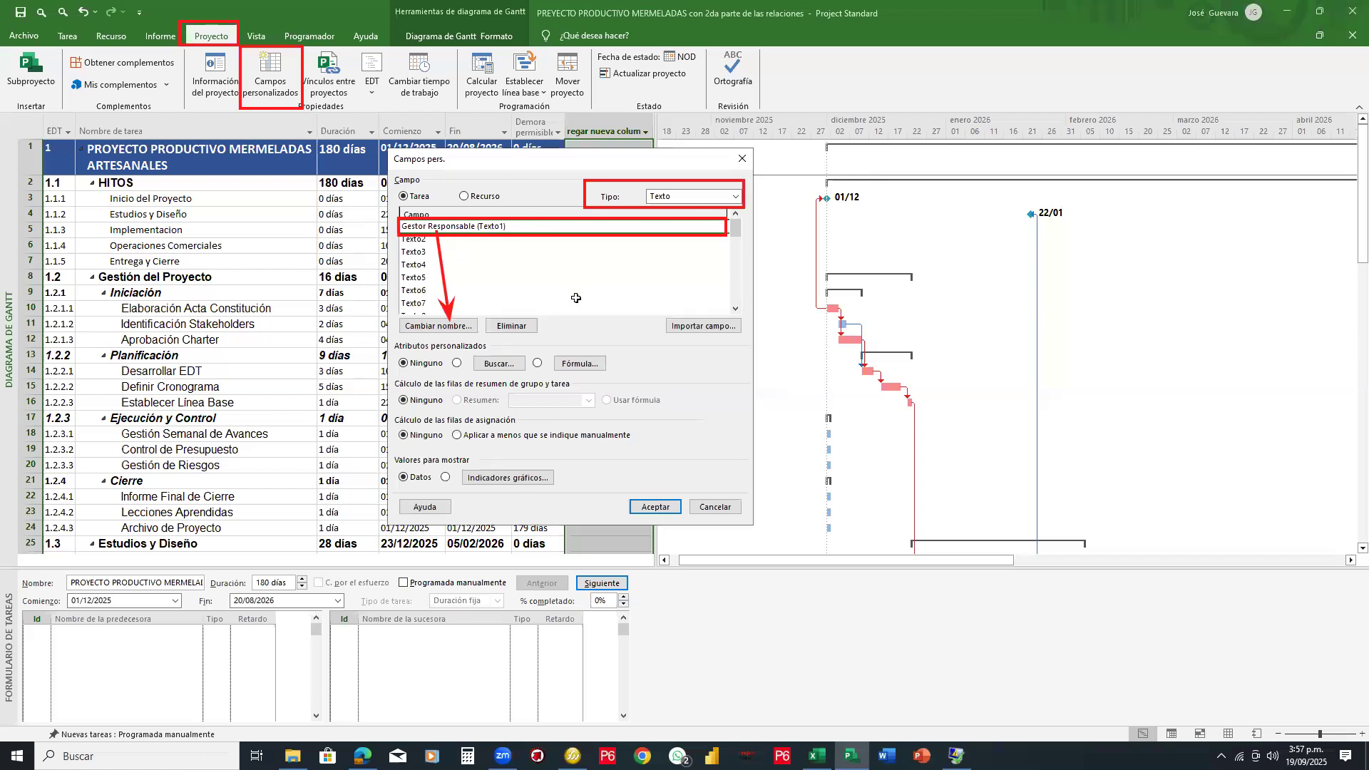
# Step: Accept the custom field settings, insert the Gestor Responsable column before Duración, and widen it slightly
pyautogui.click(653, 506)
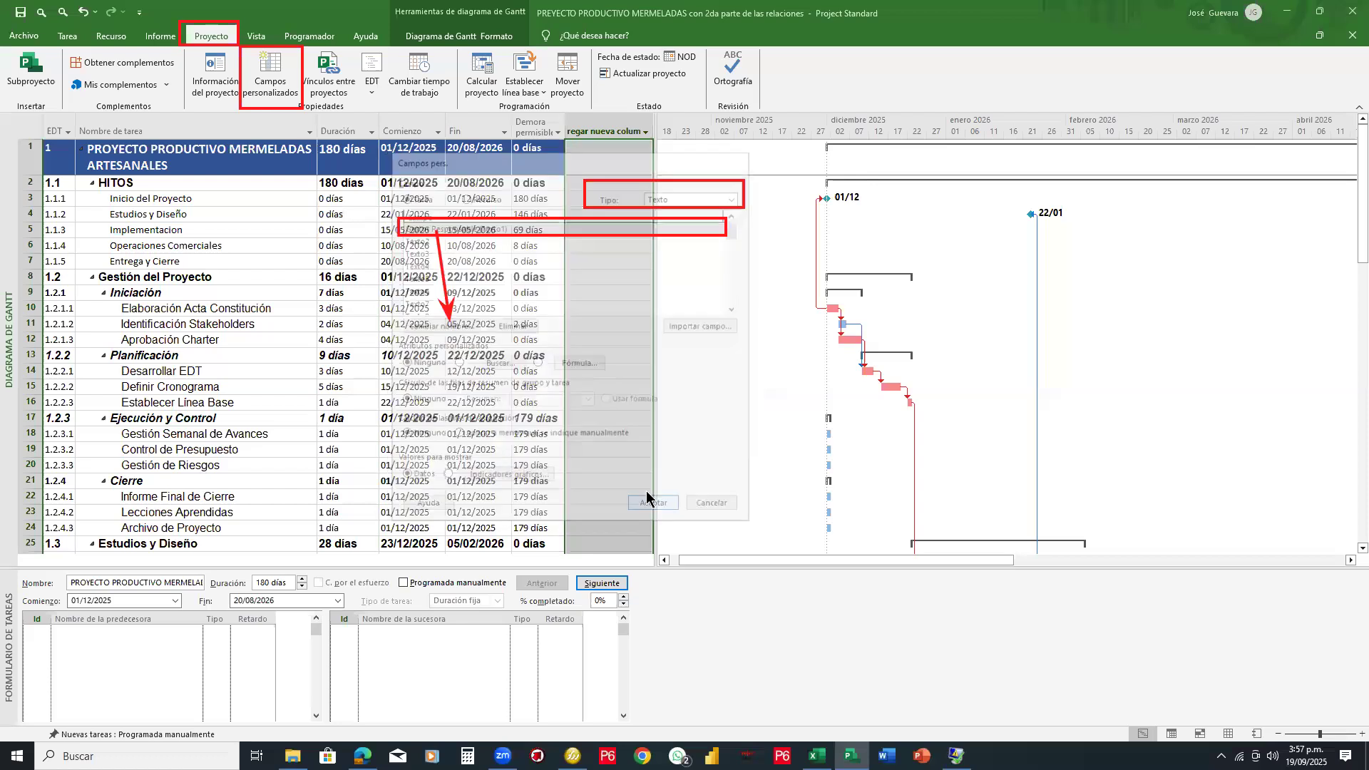
pyautogui.moveTo(728, 198)
pyautogui.mouseDown()
pyautogui.moveTo(649, 255)
pyautogui.moveTo(274, 93)
pyautogui.moveTo(363, 262)
pyautogui.moveTo(216, 70)
pyautogui.moveTo(802, 177)
pyautogui.mouseUp()
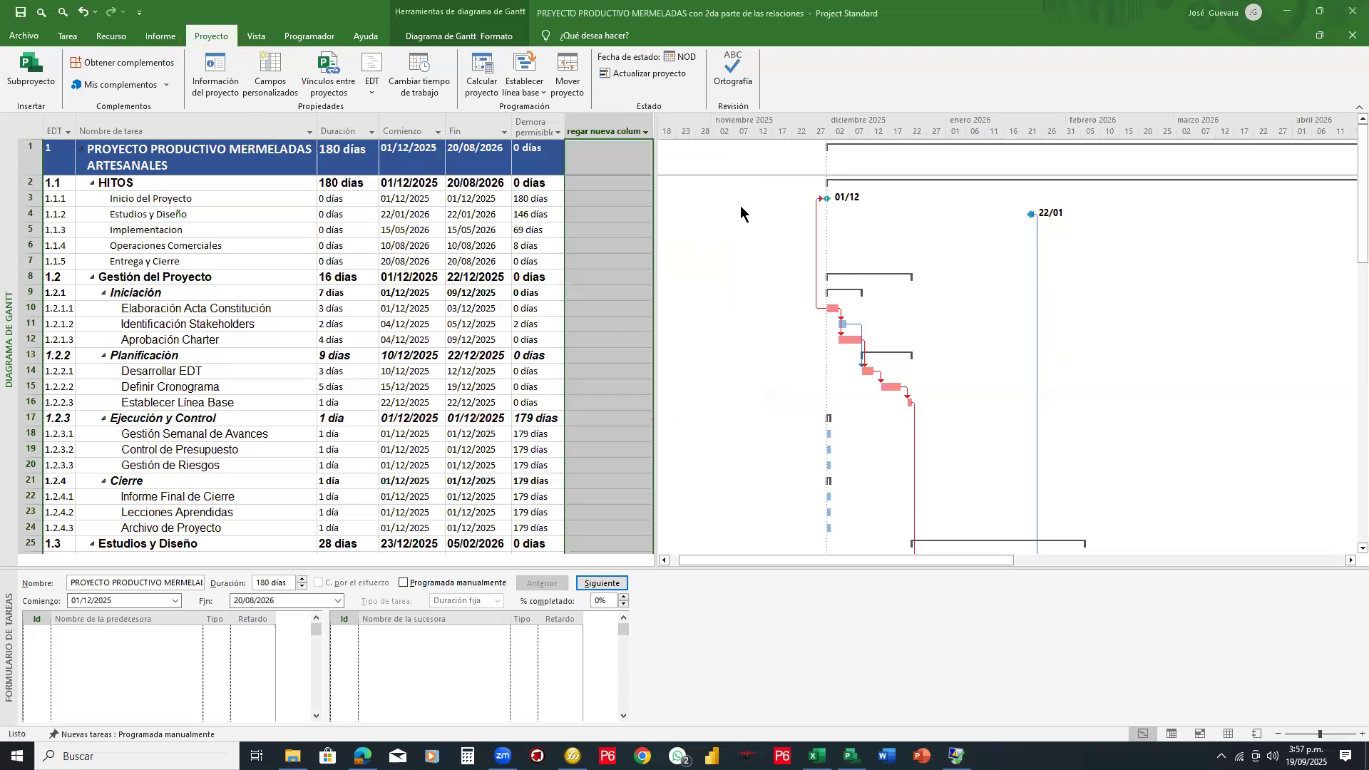
pyautogui.moveTo(350, 36); pyautogui.dragTo(350, 114)
pyautogui.click(338, 130)
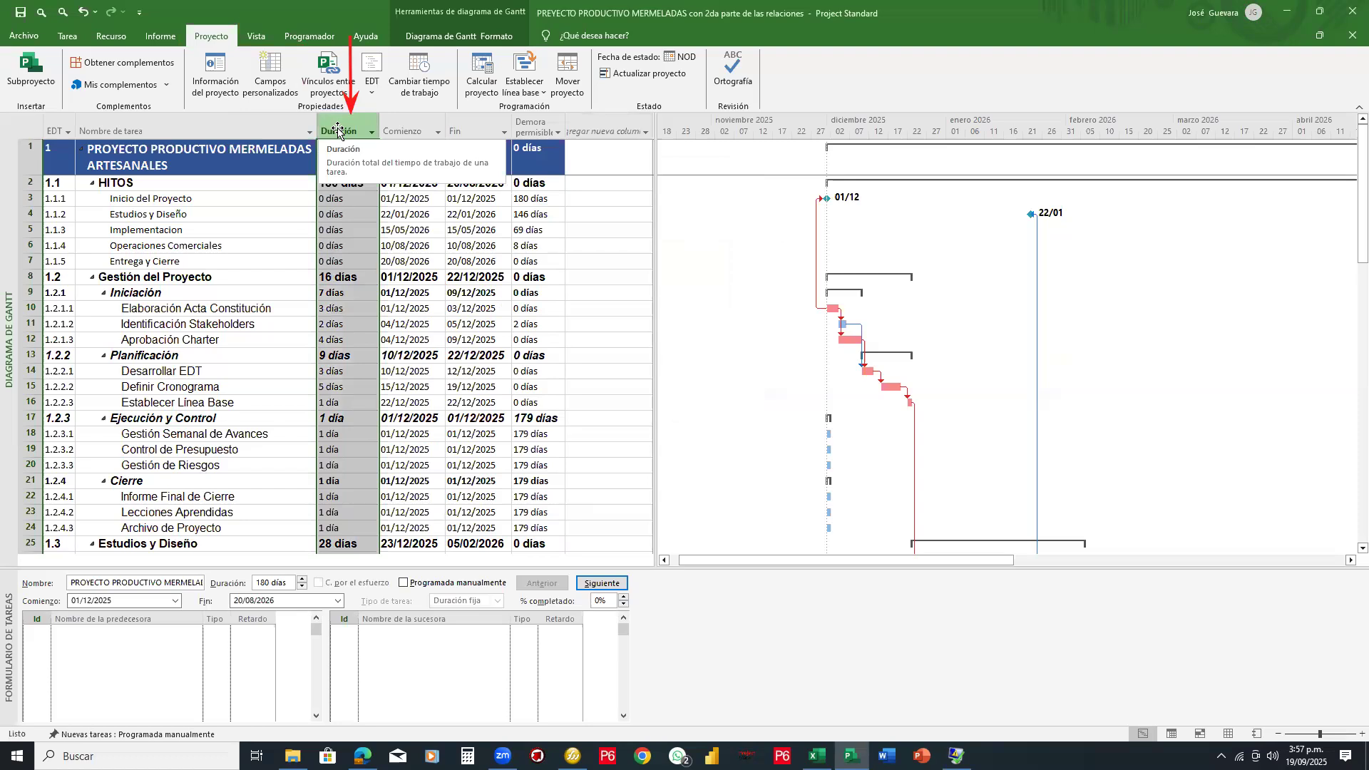
pyautogui.rightClick(338, 131)
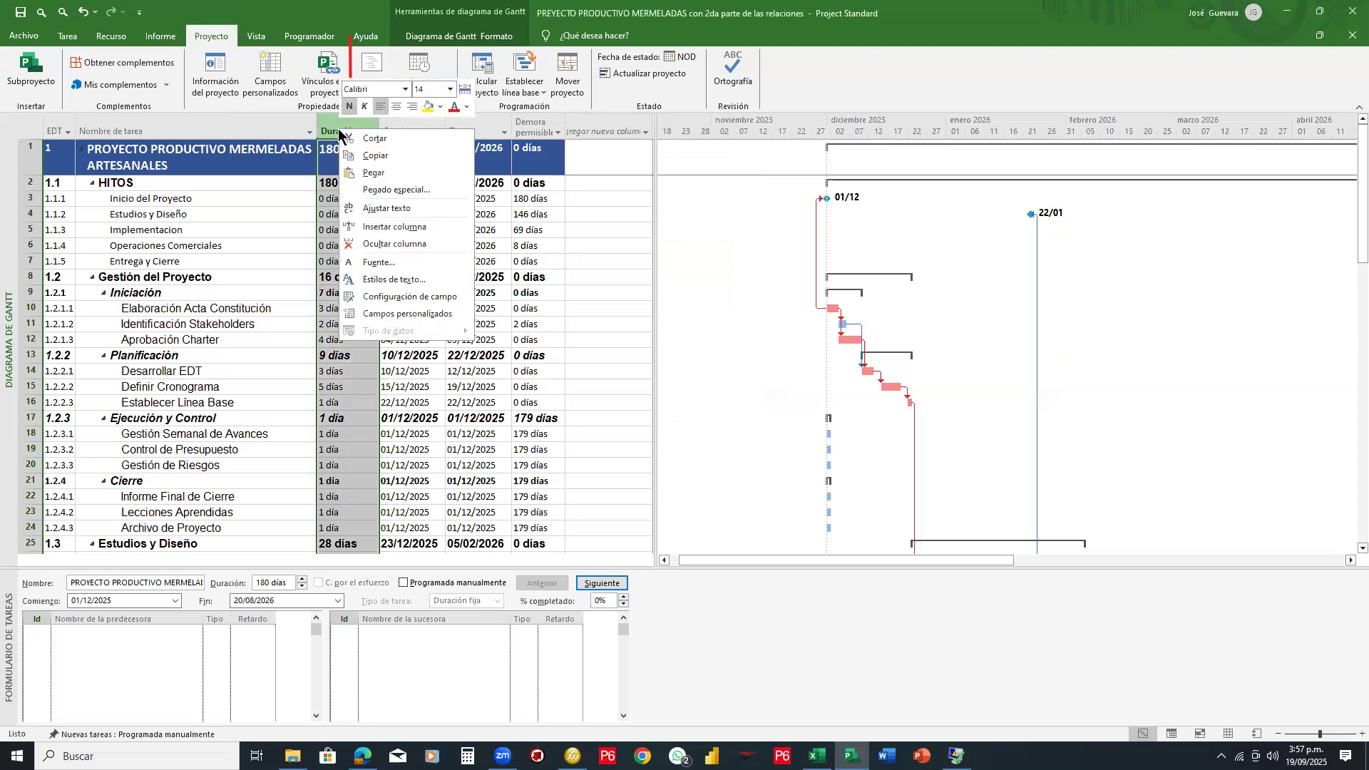
pyautogui.click(413, 227)
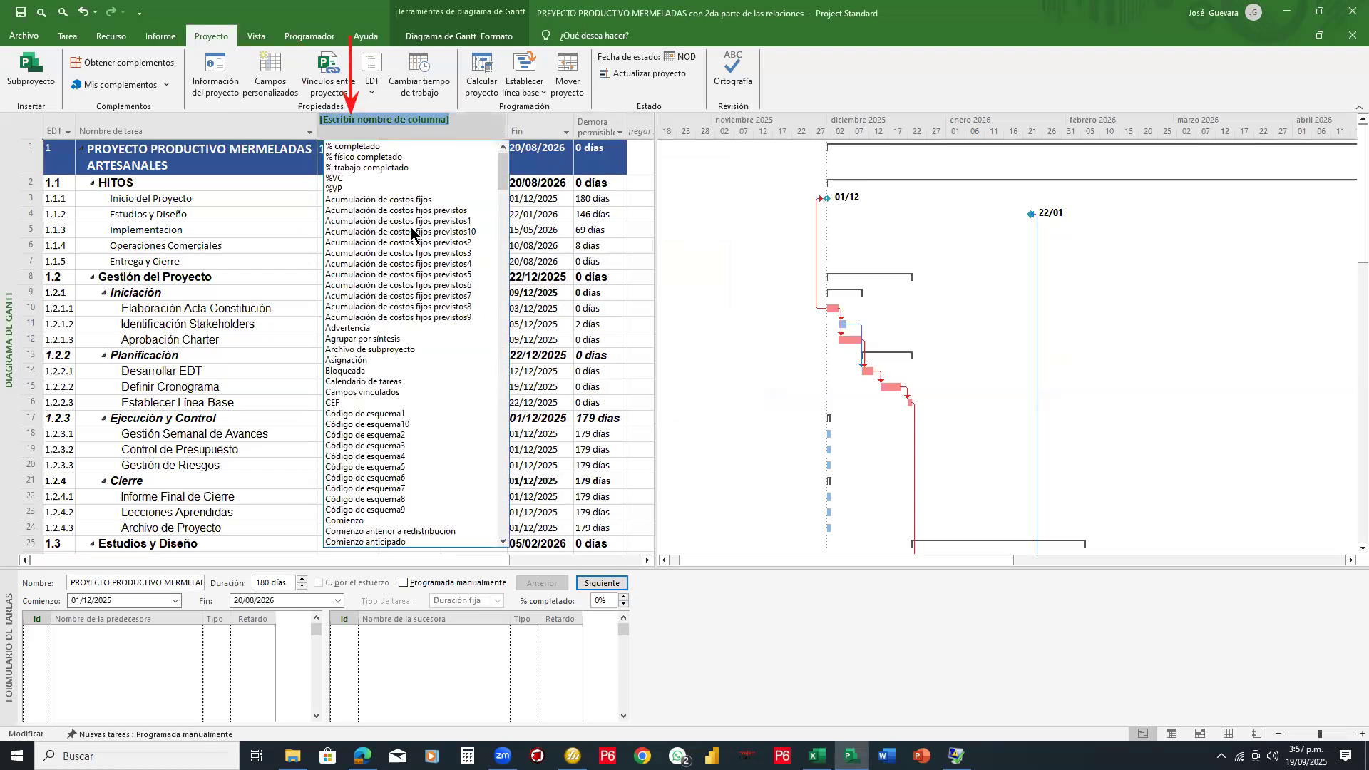
pyautogui.moveTo(499, 191); pyautogui.dragTo(501, 374)
pyautogui.click(478, 355)
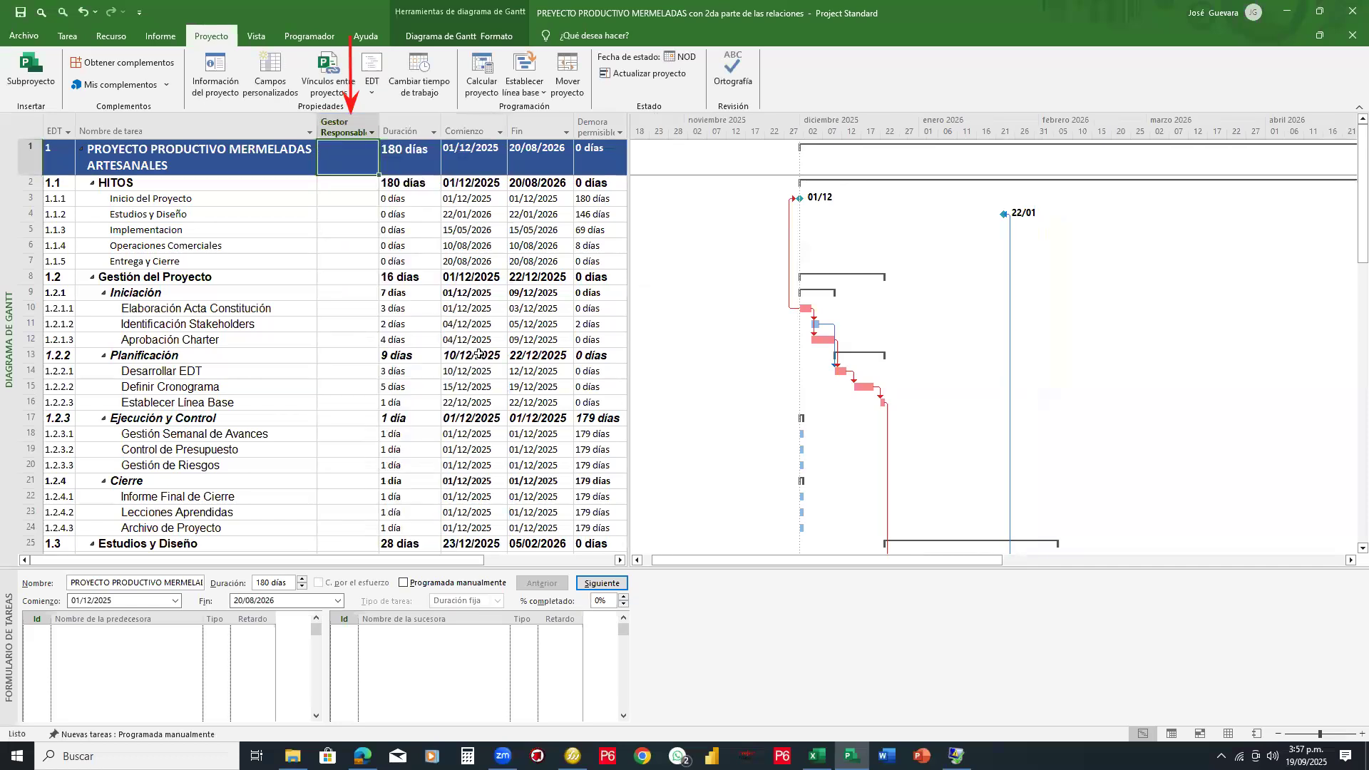
pyautogui.moveTo(379, 130); pyautogui.dragTo(392, 129)
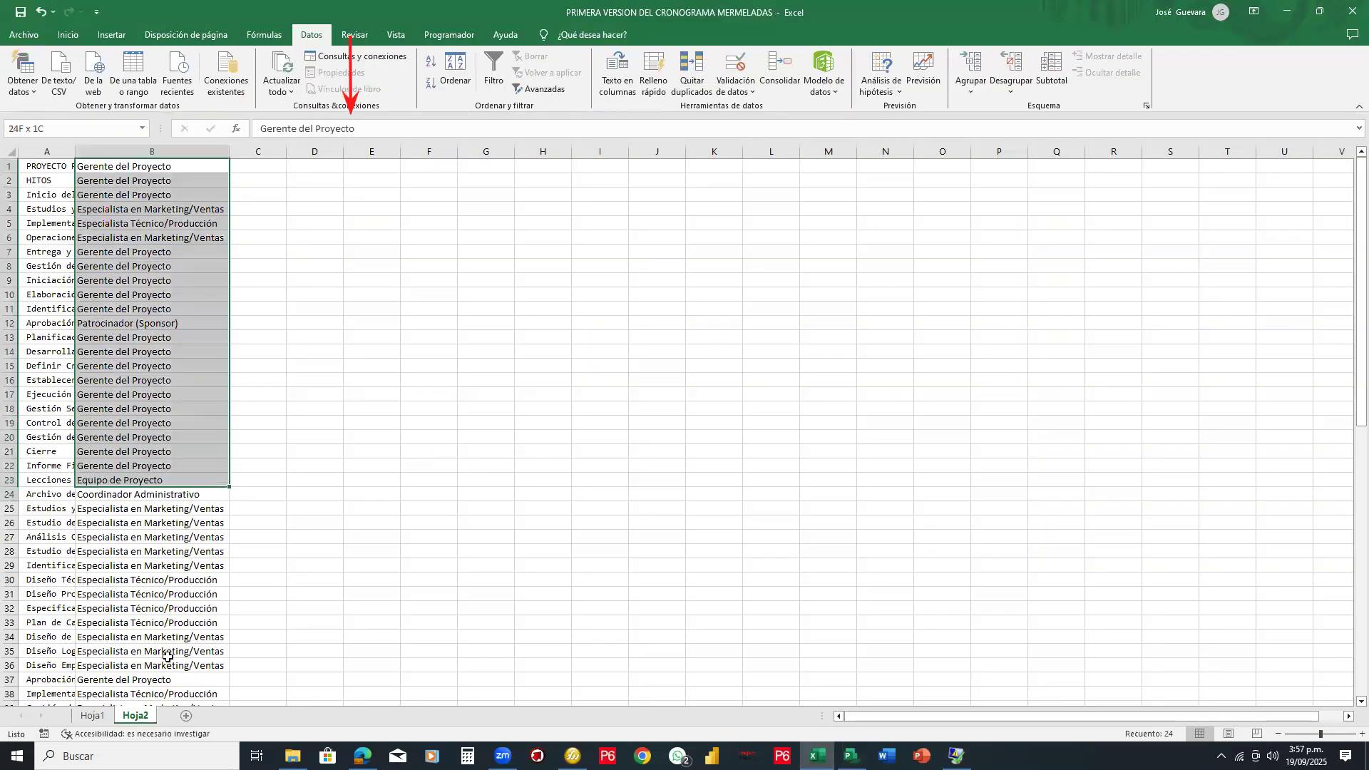
# Step: Copy the responsible roles in B1:B76 of the Excel sheet Hoja2 and paste them into the project's Gestor Responsable column from row 1
pyautogui.moveTo(153, 489); pyautogui.dragTo(174, 650)
pyautogui.hotkey('ctrl', 'c')
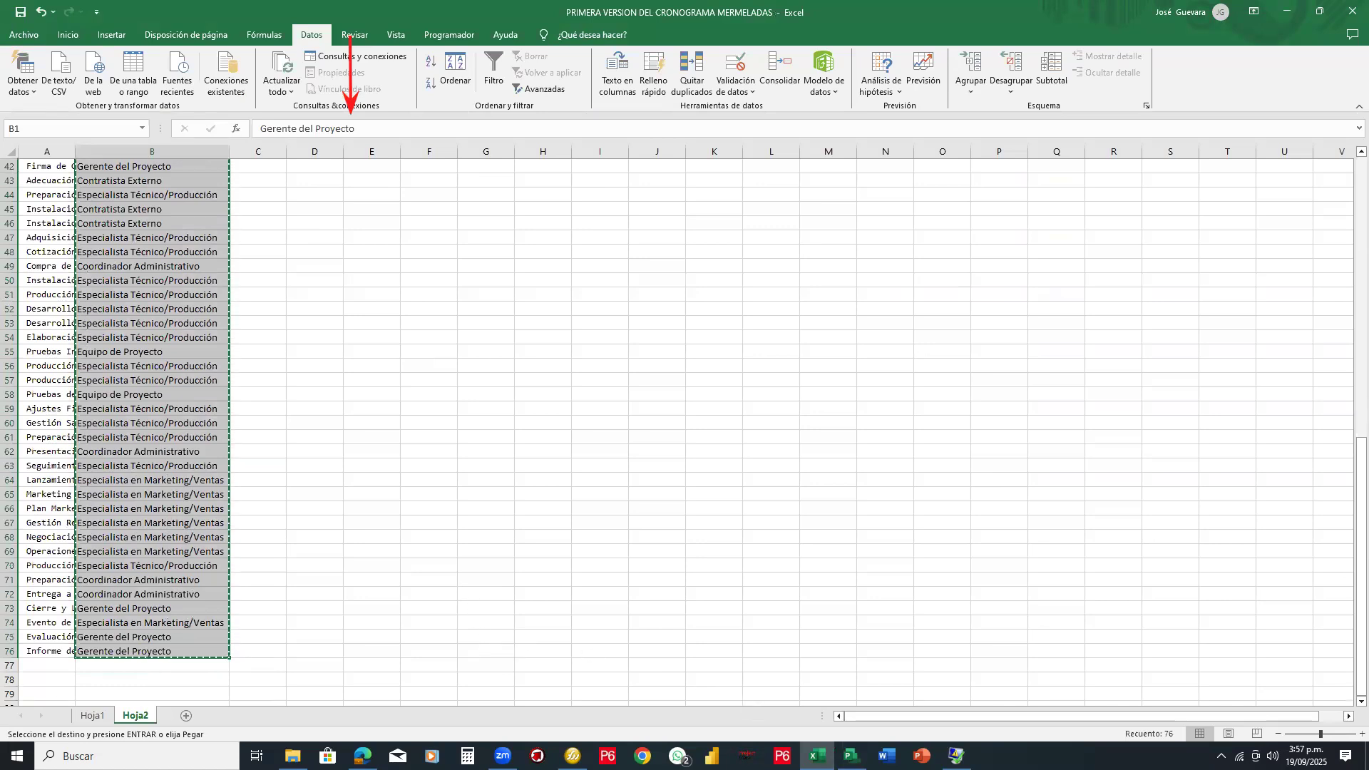
pyautogui.hotkey('alt', 'Tab')
pyautogui.click(346, 162)
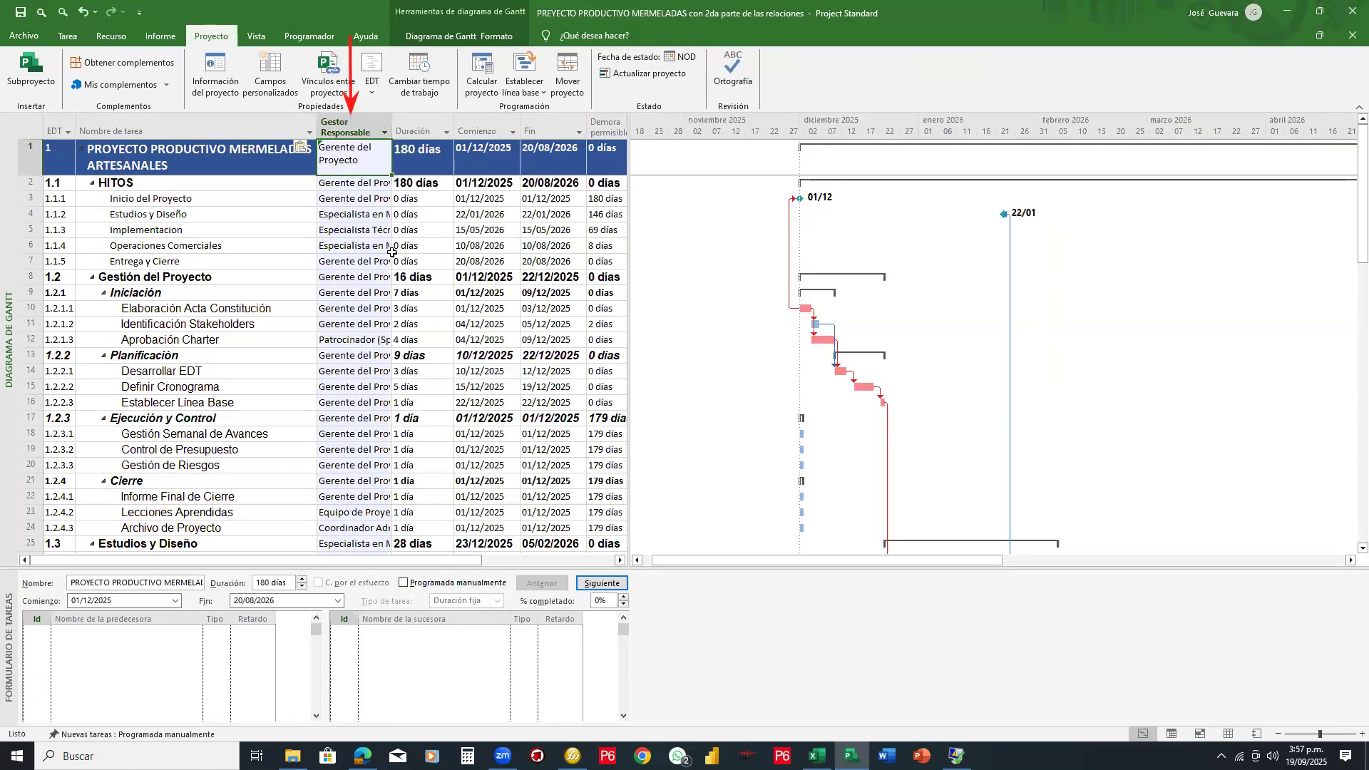
pyautogui.click(464, 247)
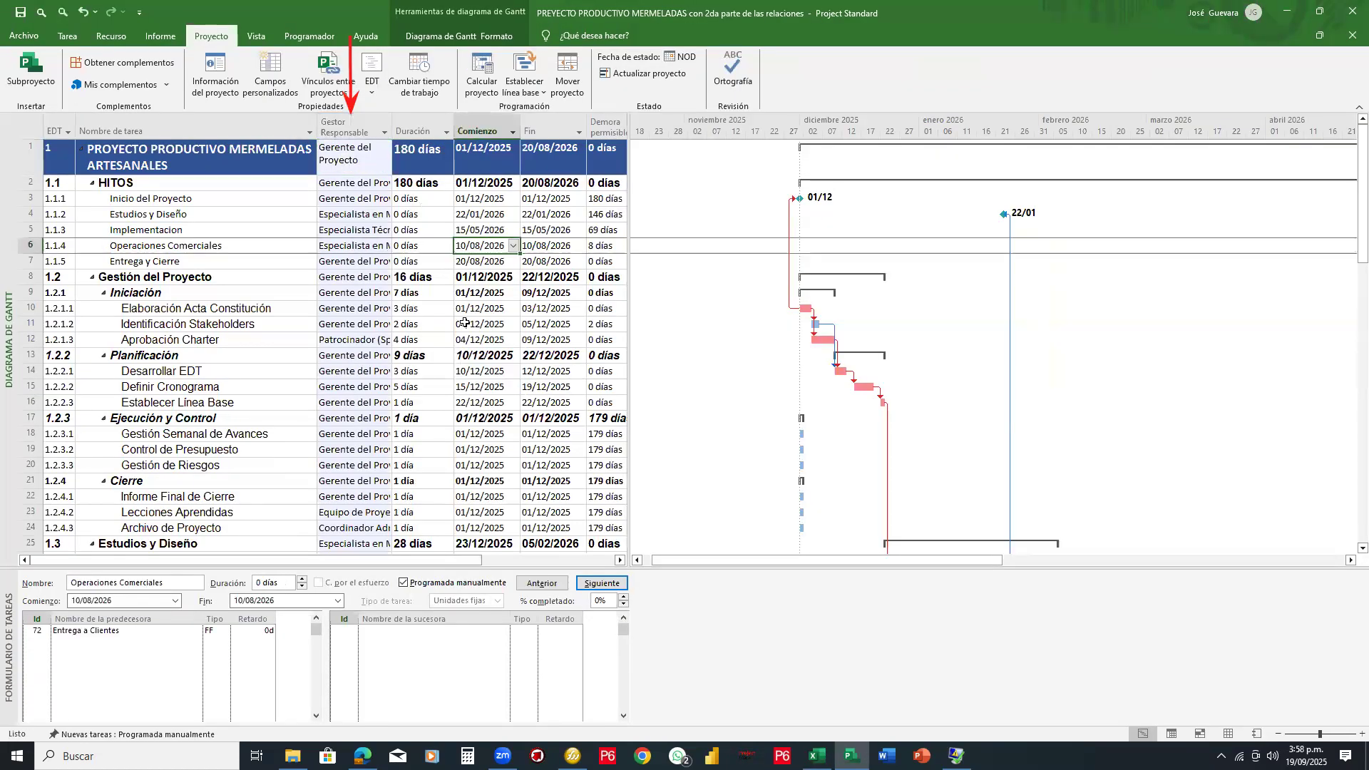
pyautogui.scroll(-1, 465, 323)
pyautogui.scroll(-6, 463, 321)
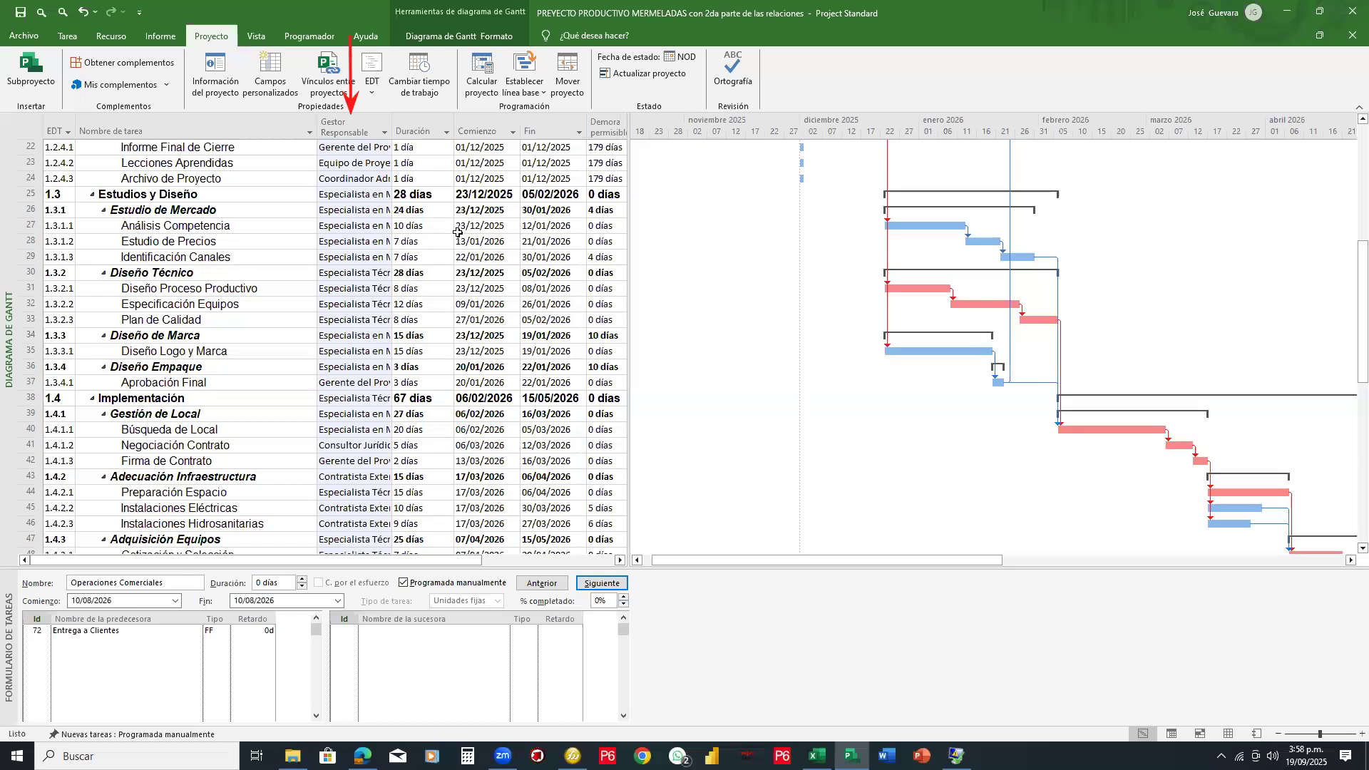
# Step: Try to copy the formatting of all the task names onto the Gestor Responsable column, and undo it
pyautogui.scroll(7, 457, 232)
pyautogui.moveTo(190, 159); pyautogui.dragTo(233, 382)
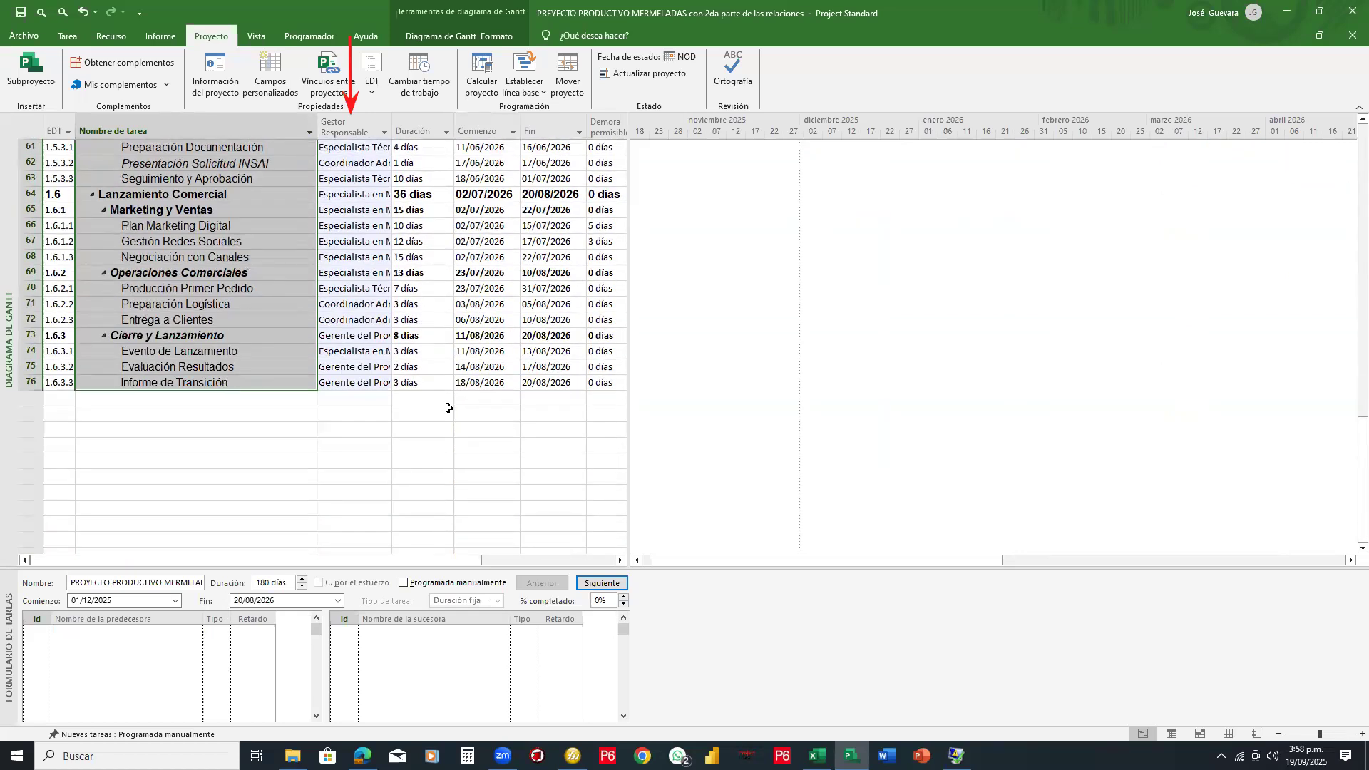
pyautogui.scroll(19, 447, 407)
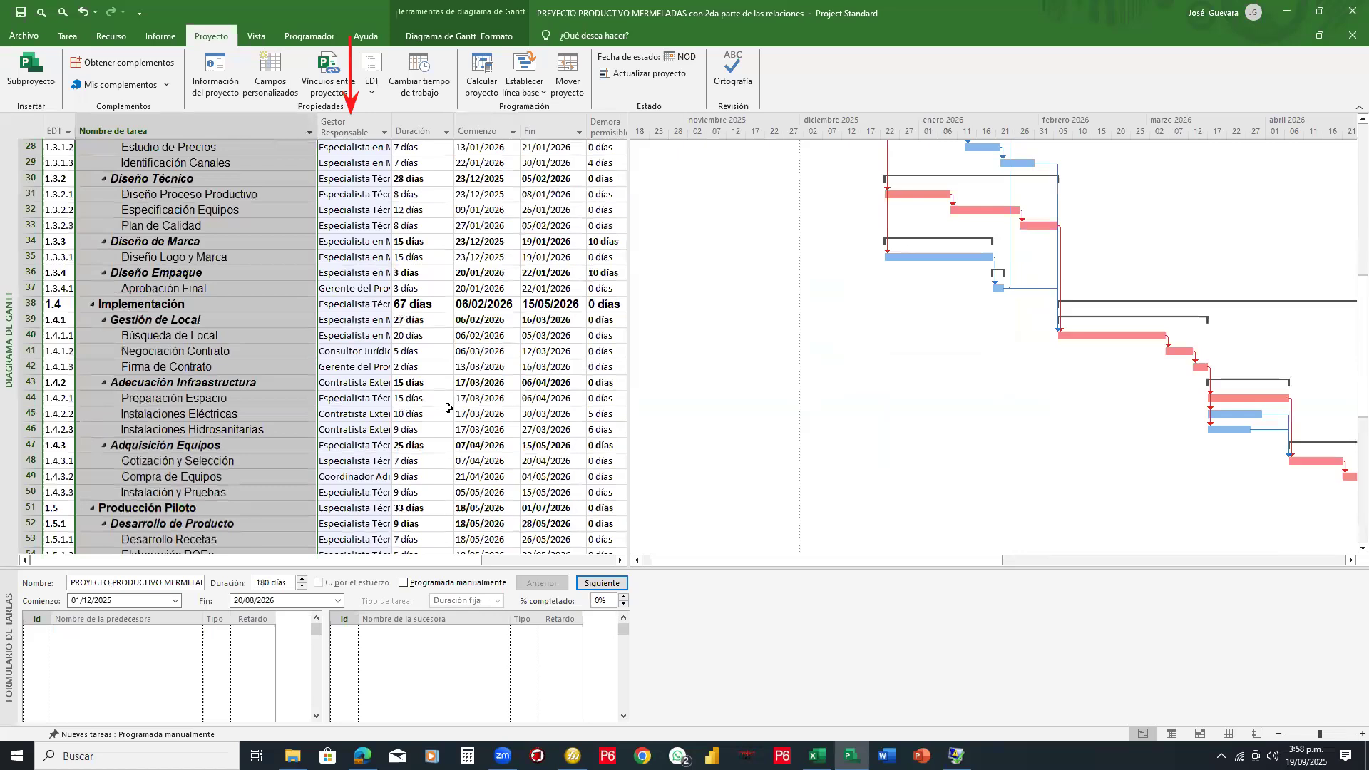
pyautogui.scroll(1, 447, 407)
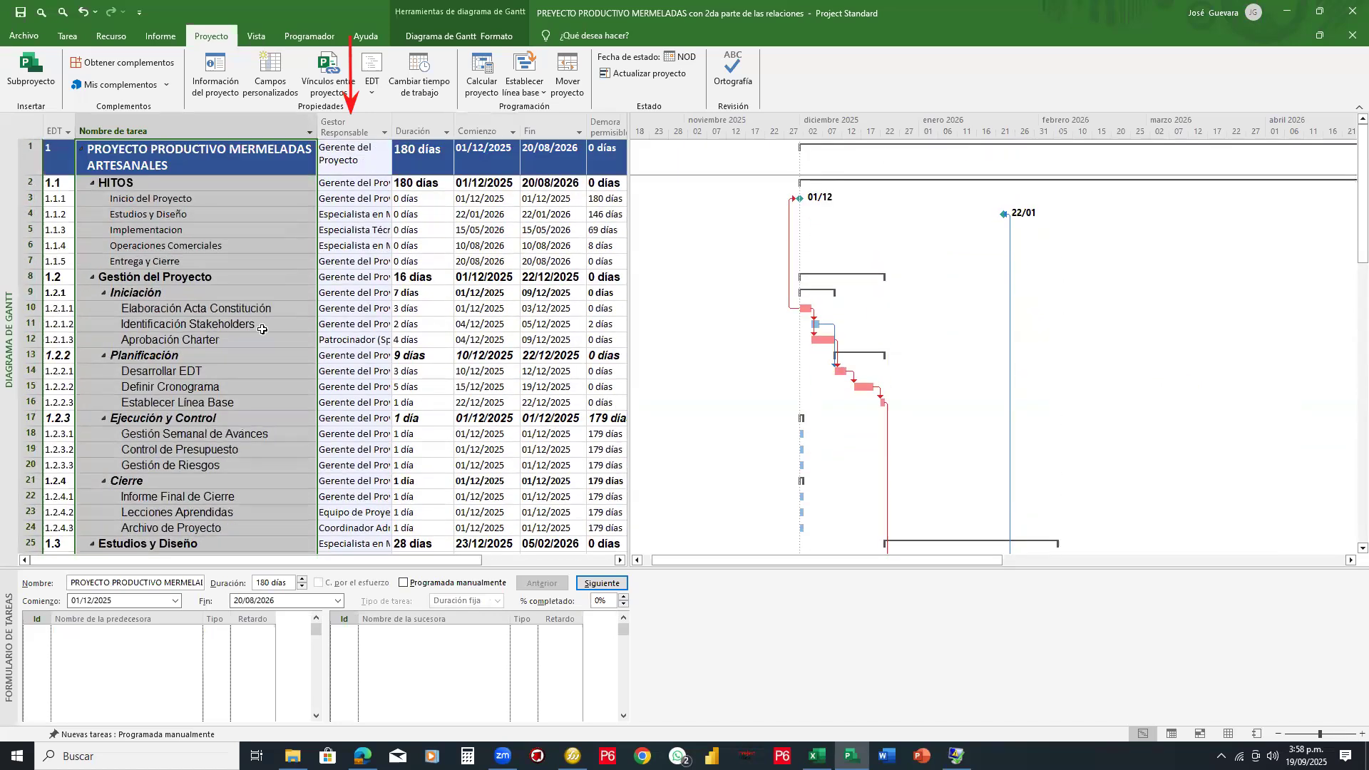
pyautogui.click(68, 39)
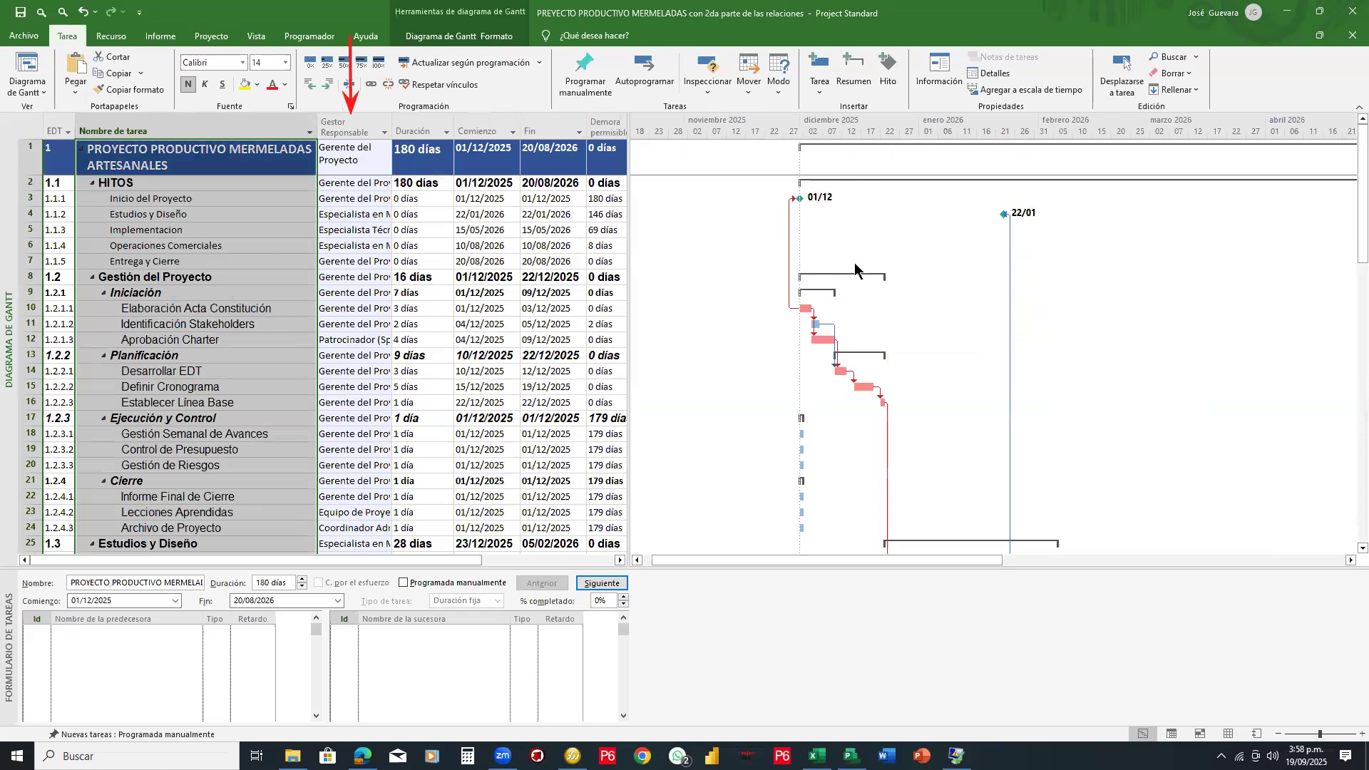
pyautogui.moveTo(212, 78); pyautogui.dragTo(90, 100)
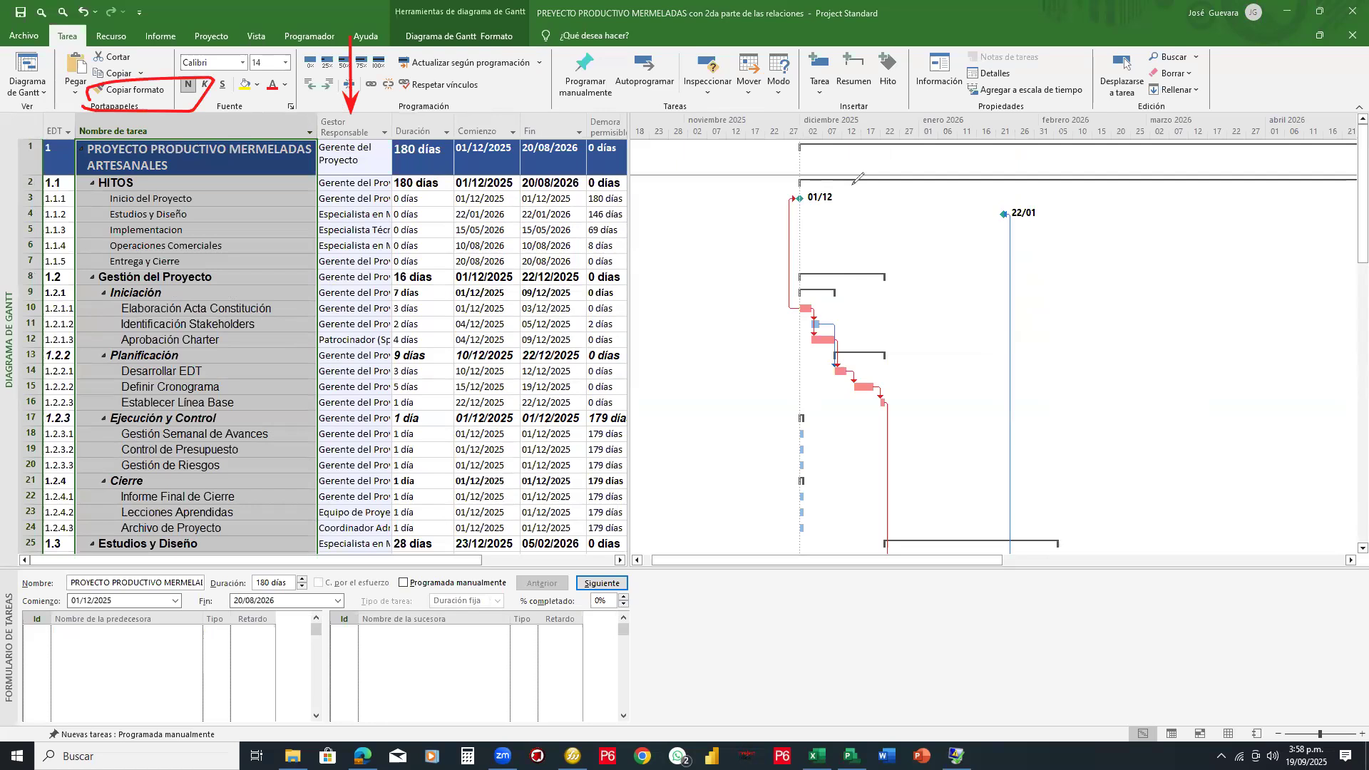
pyautogui.click(113, 93)
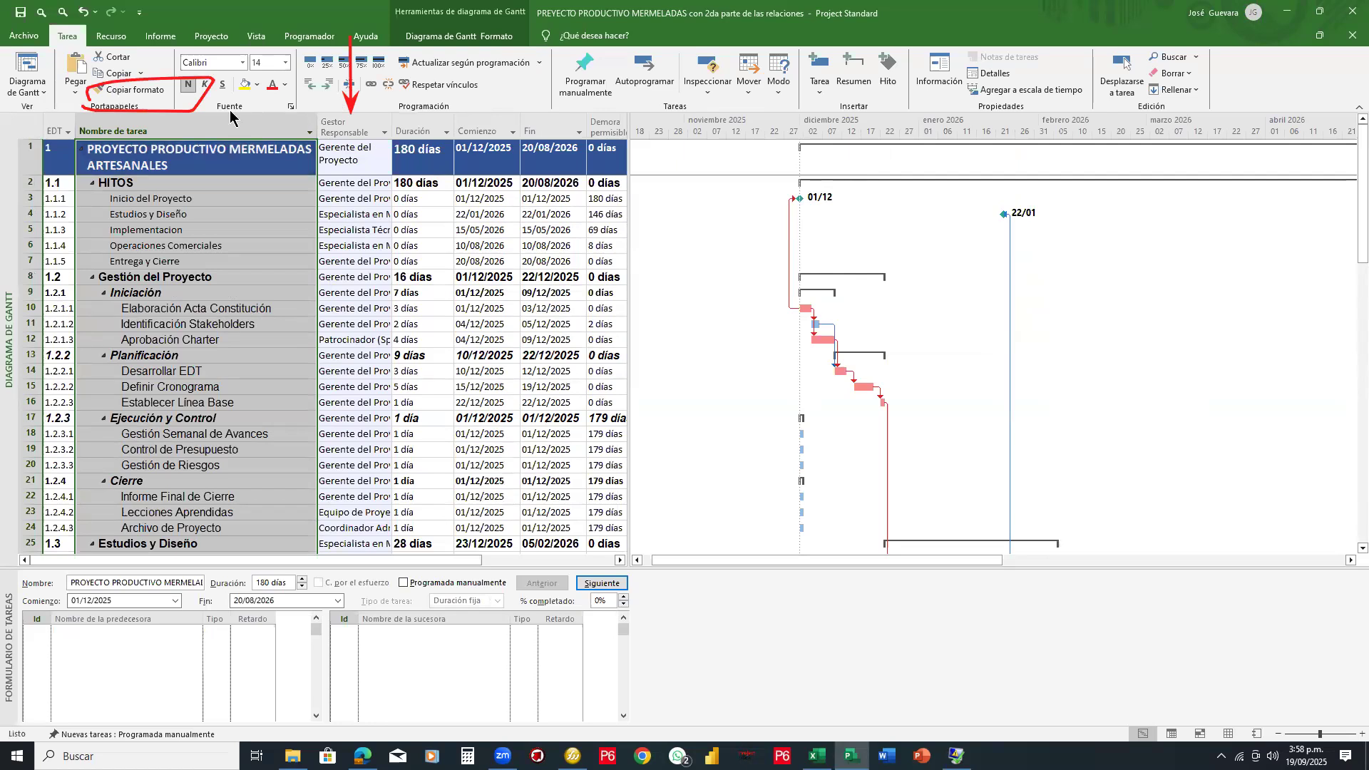
pyautogui.click(127, 94)
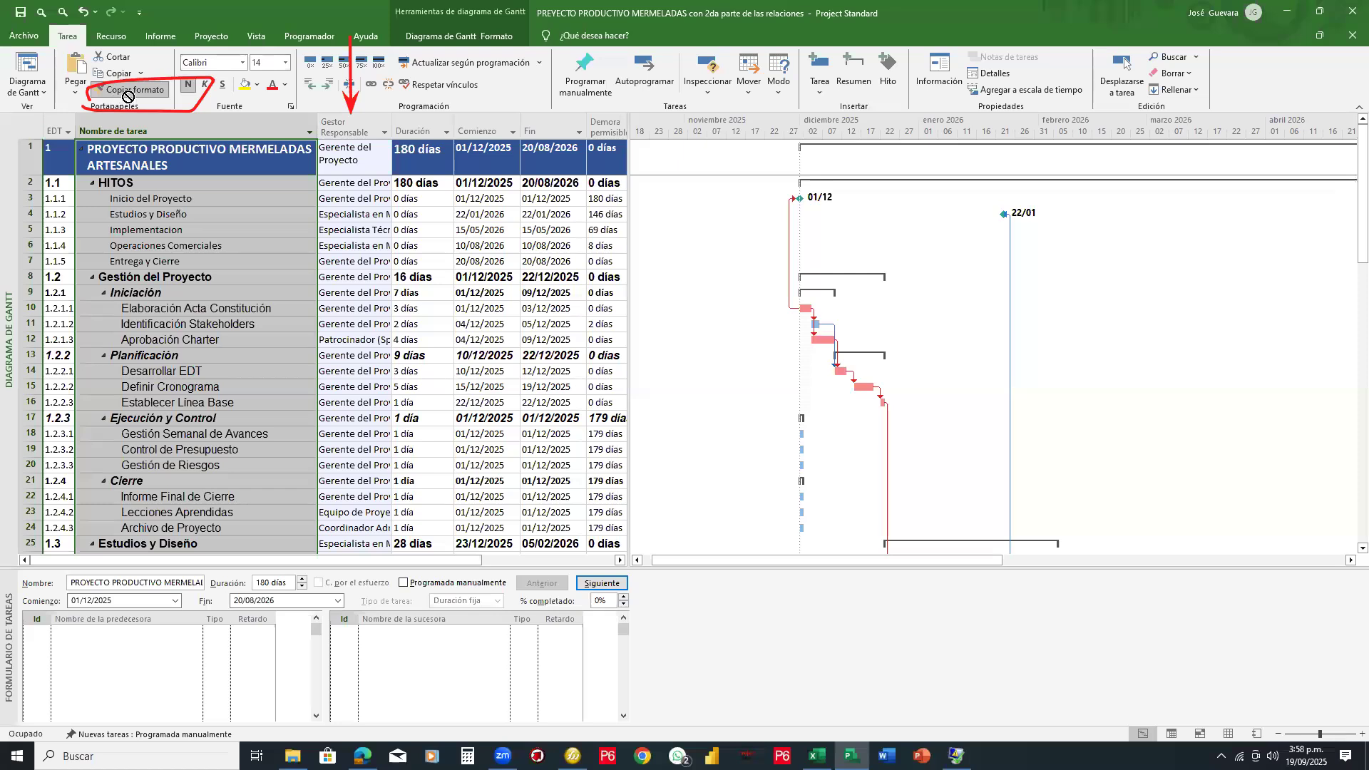
pyautogui.click(353, 129)
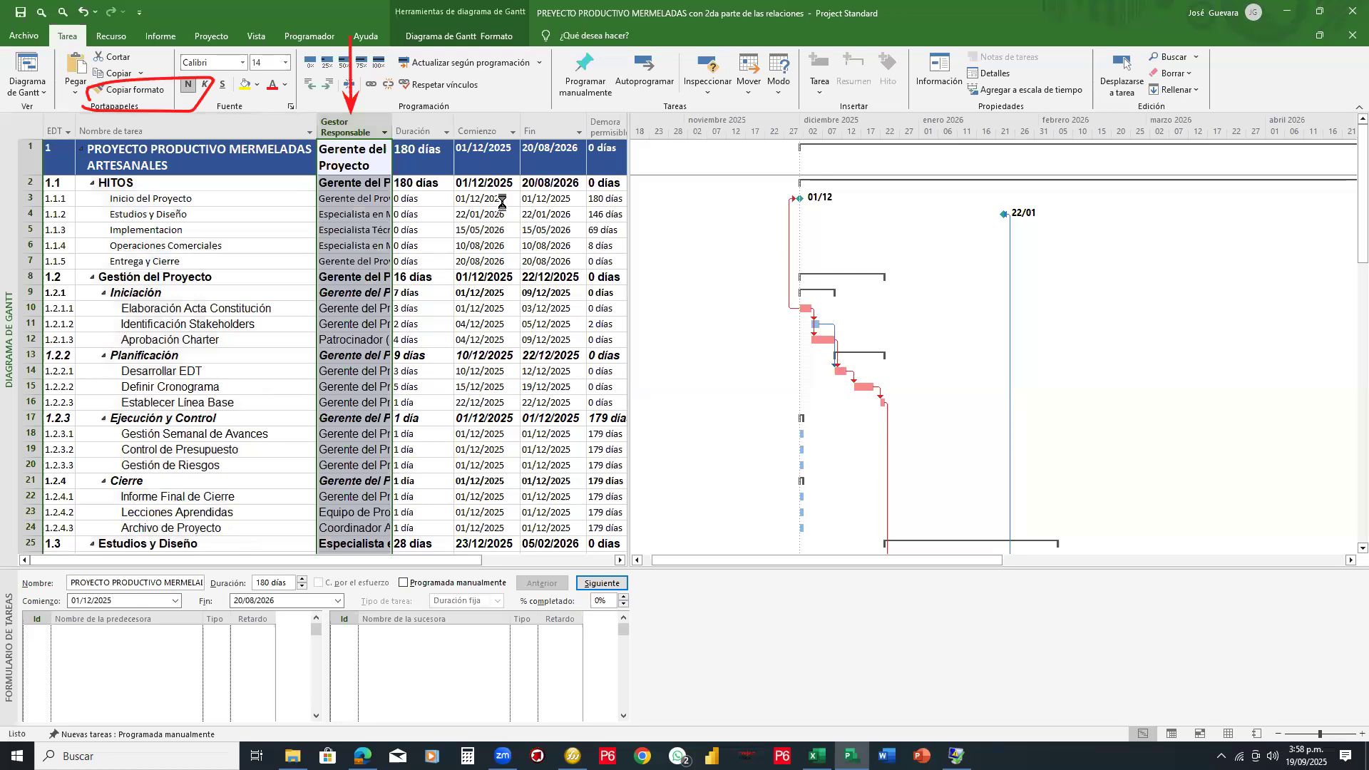
pyautogui.hotkey('ctrl', 'z')
# Step: Copy the formatting of the project title's task name onto its Gestor Responsable cell in row 1
pyautogui.click(181, 130)
pyautogui.click(183, 152)
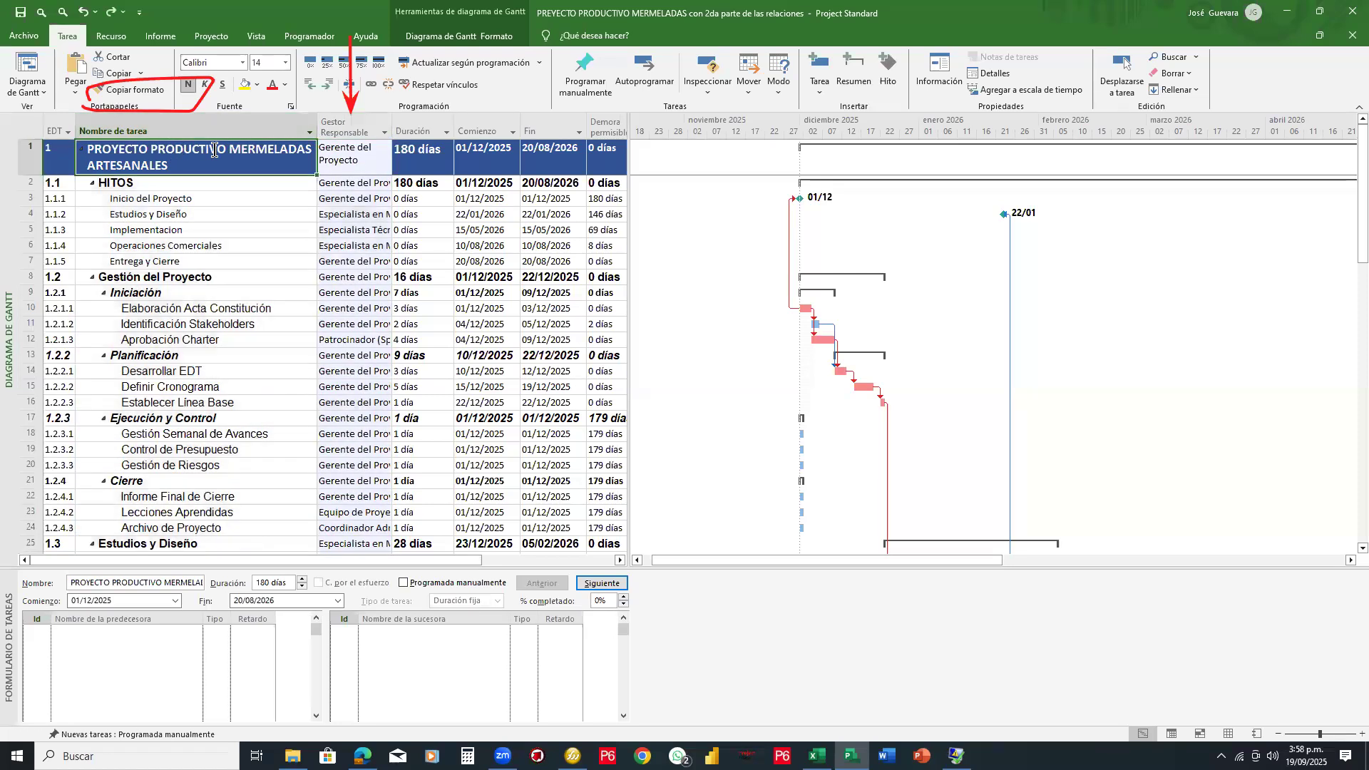
pyautogui.click(221, 246)
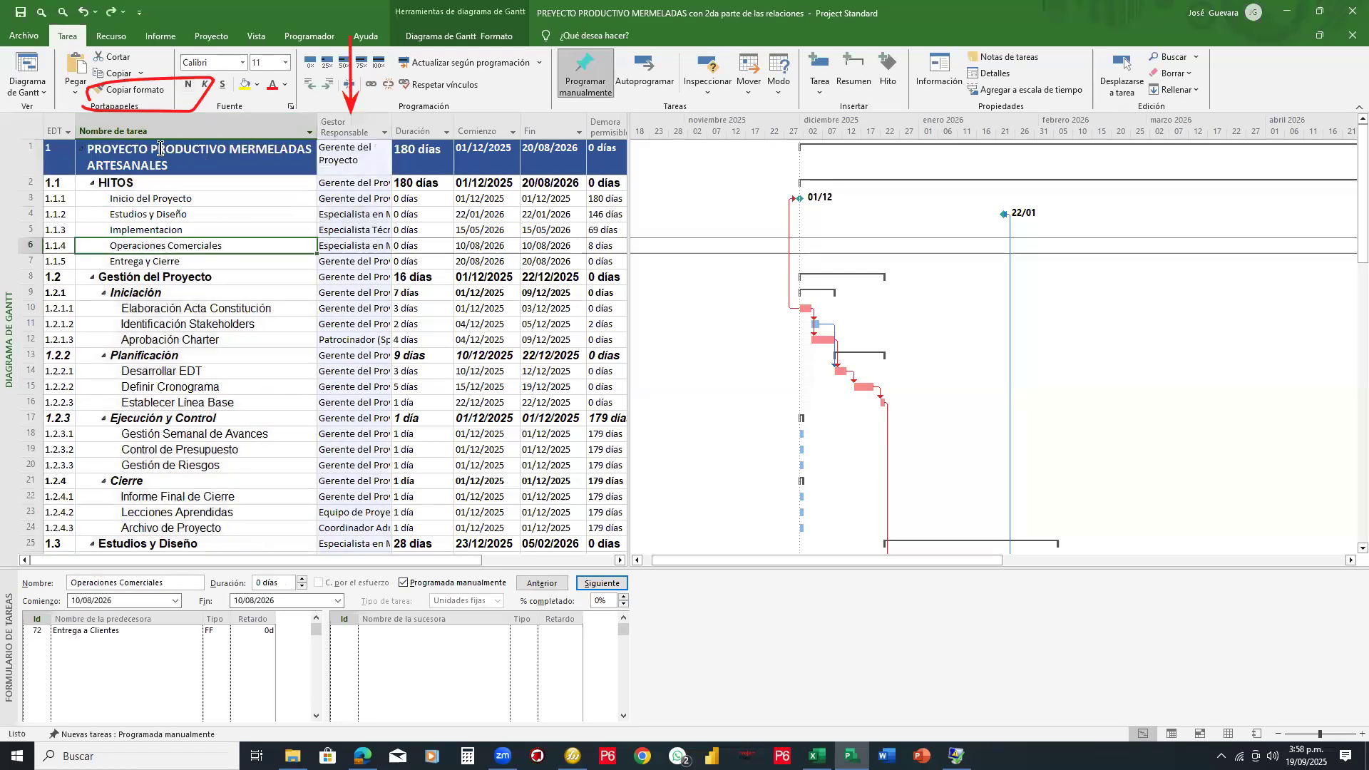
pyautogui.click(203, 161)
pyautogui.click(128, 89)
pyautogui.click(390, 161)
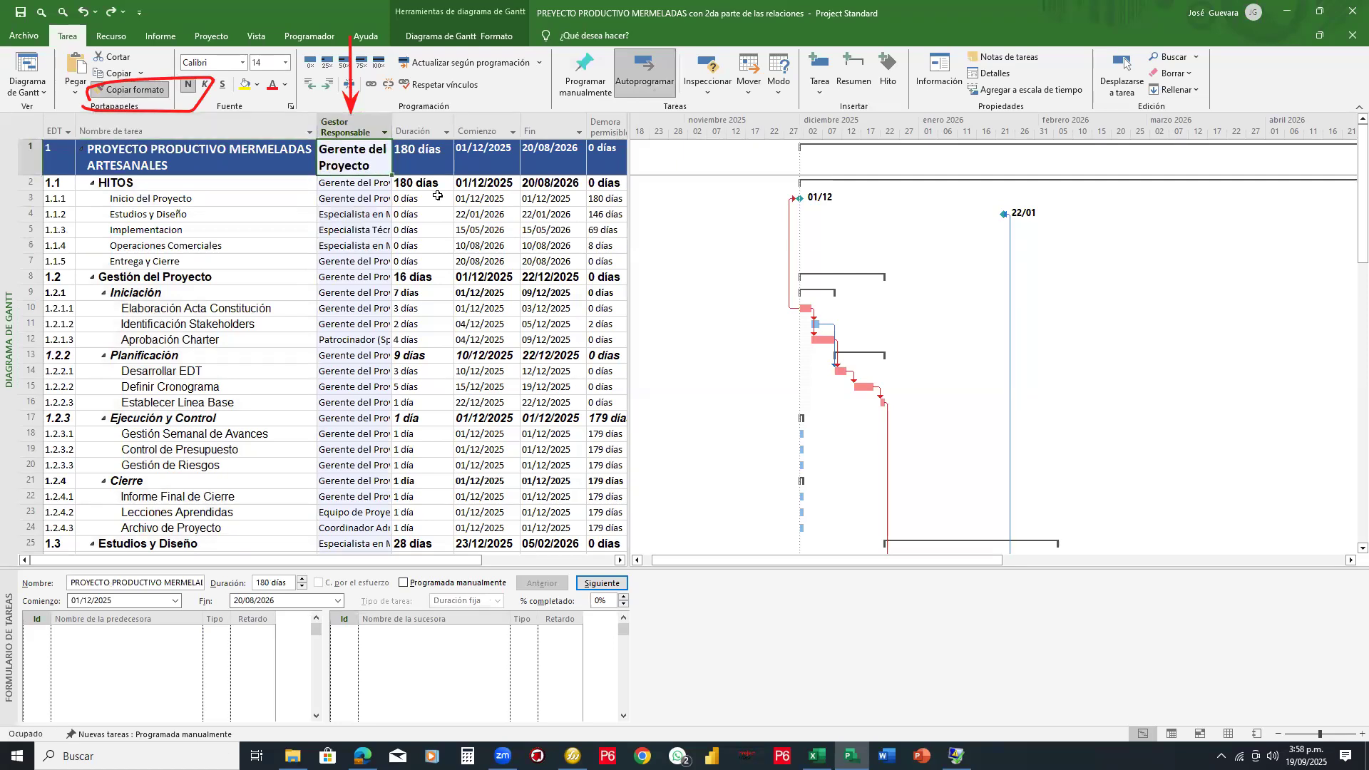
# Step: Copy the formatting of all the task names onto the Gestor Responsable column and fit the column width to its contents
pyautogui.moveTo(172, 184); pyautogui.dragTo(222, 487)
pyautogui.scroll(2, 576, 277)
pyautogui.scroll(15, 576, 277)
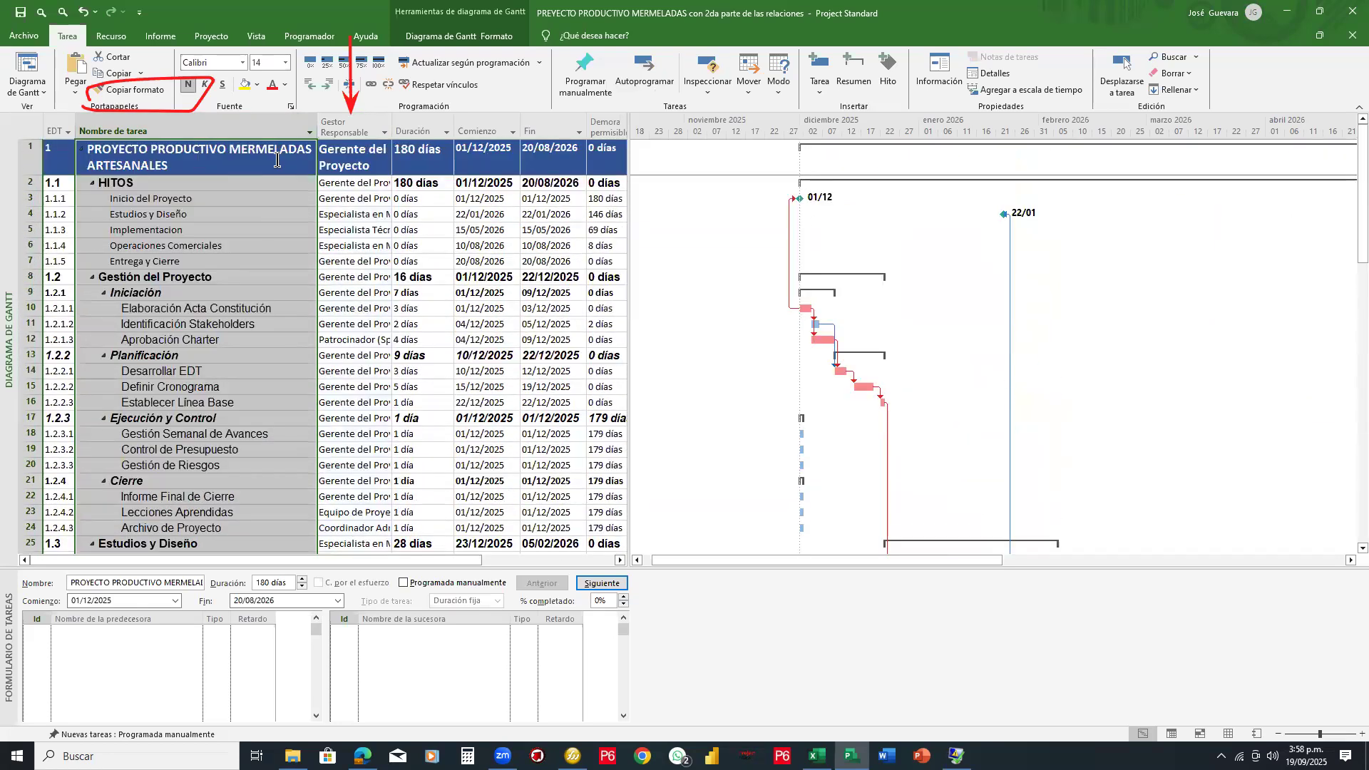
pyautogui.click(129, 89)
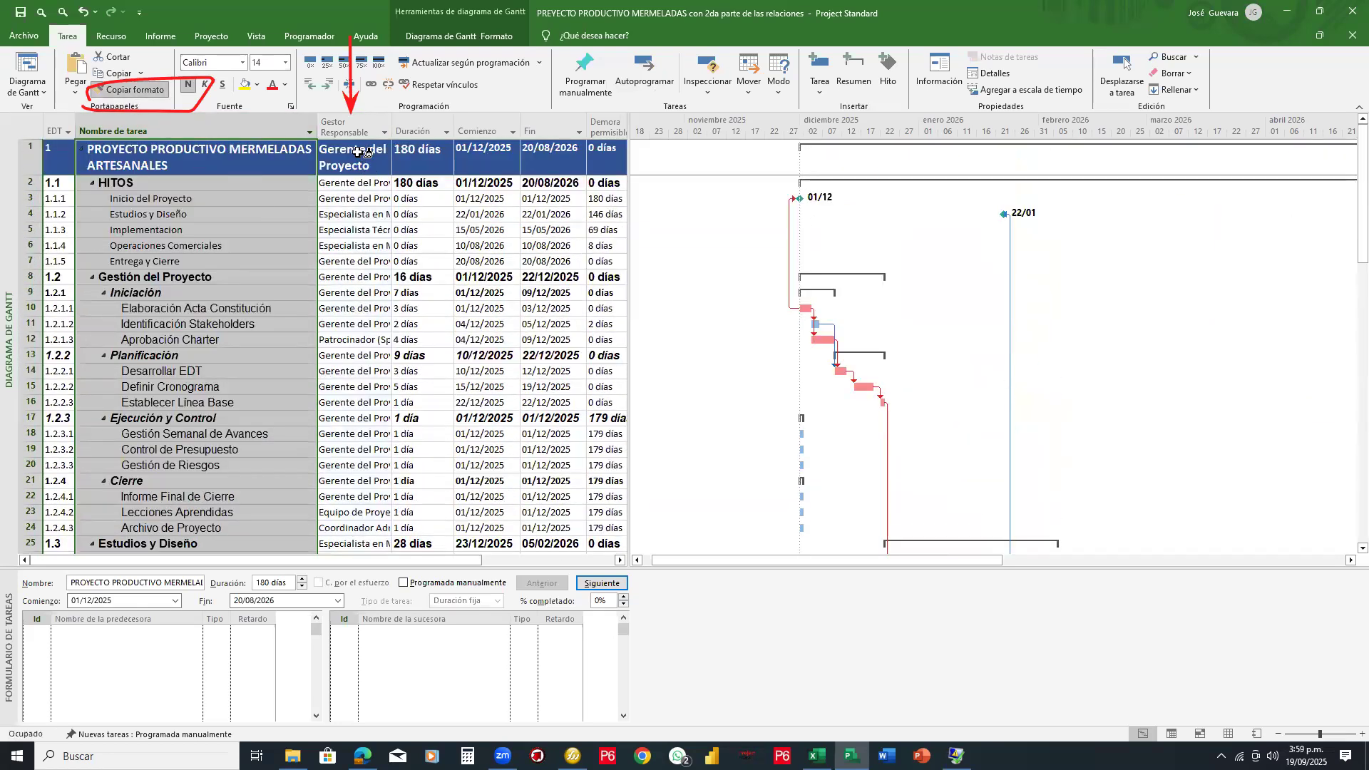
pyautogui.click(355, 127)
pyautogui.doubleClick(387, 121)
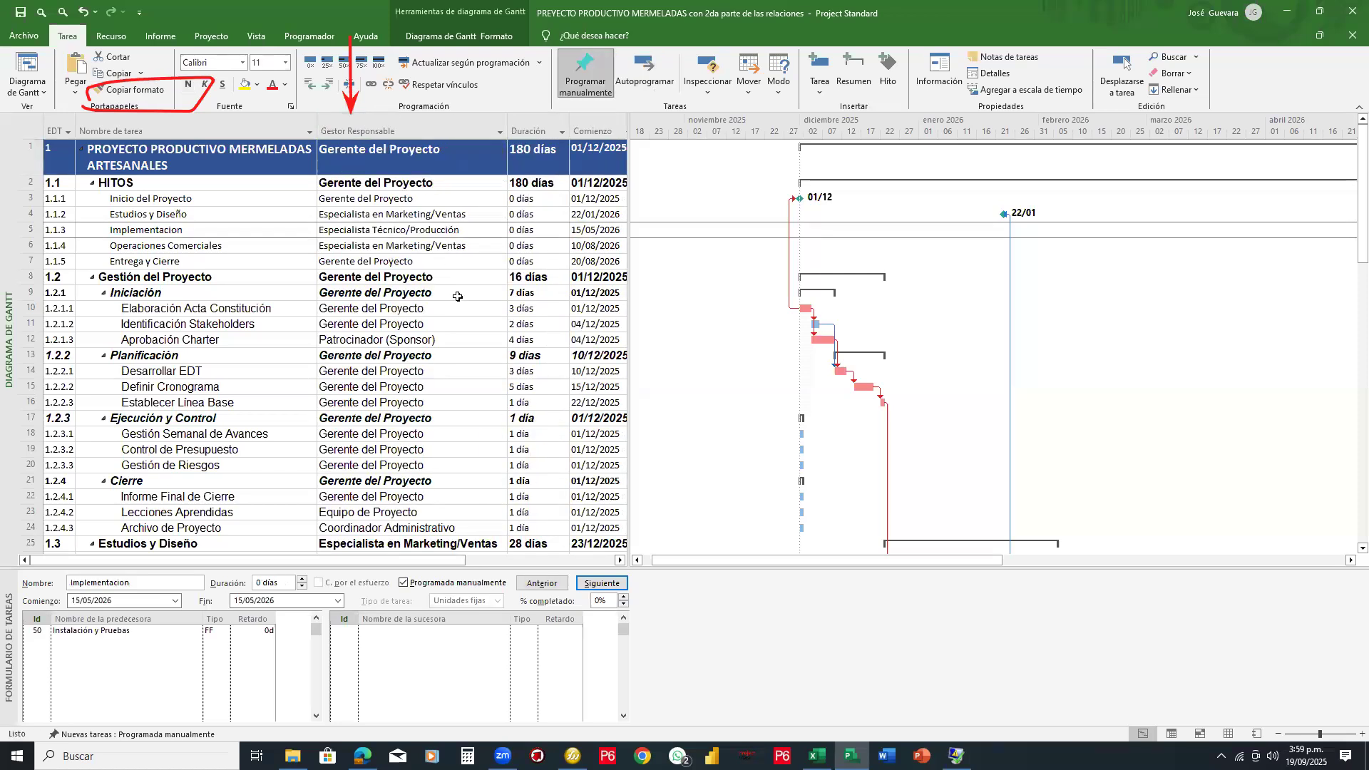
# Step: Check the roles down the Gestor Responsable column and widen the task table until the columns through Demora permisible show
pyautogui.scroll(-7, 461, 301)
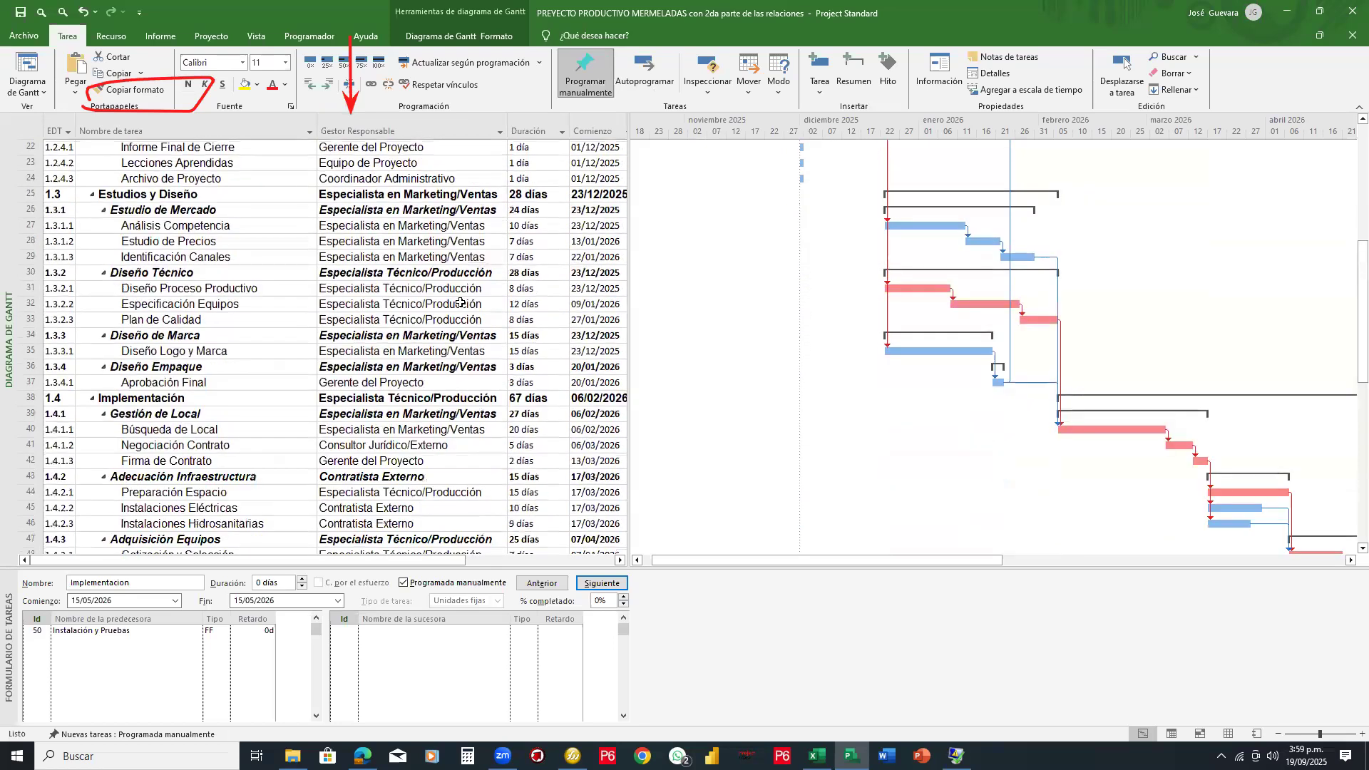
pyautogui.scroll(7, 460, 301)
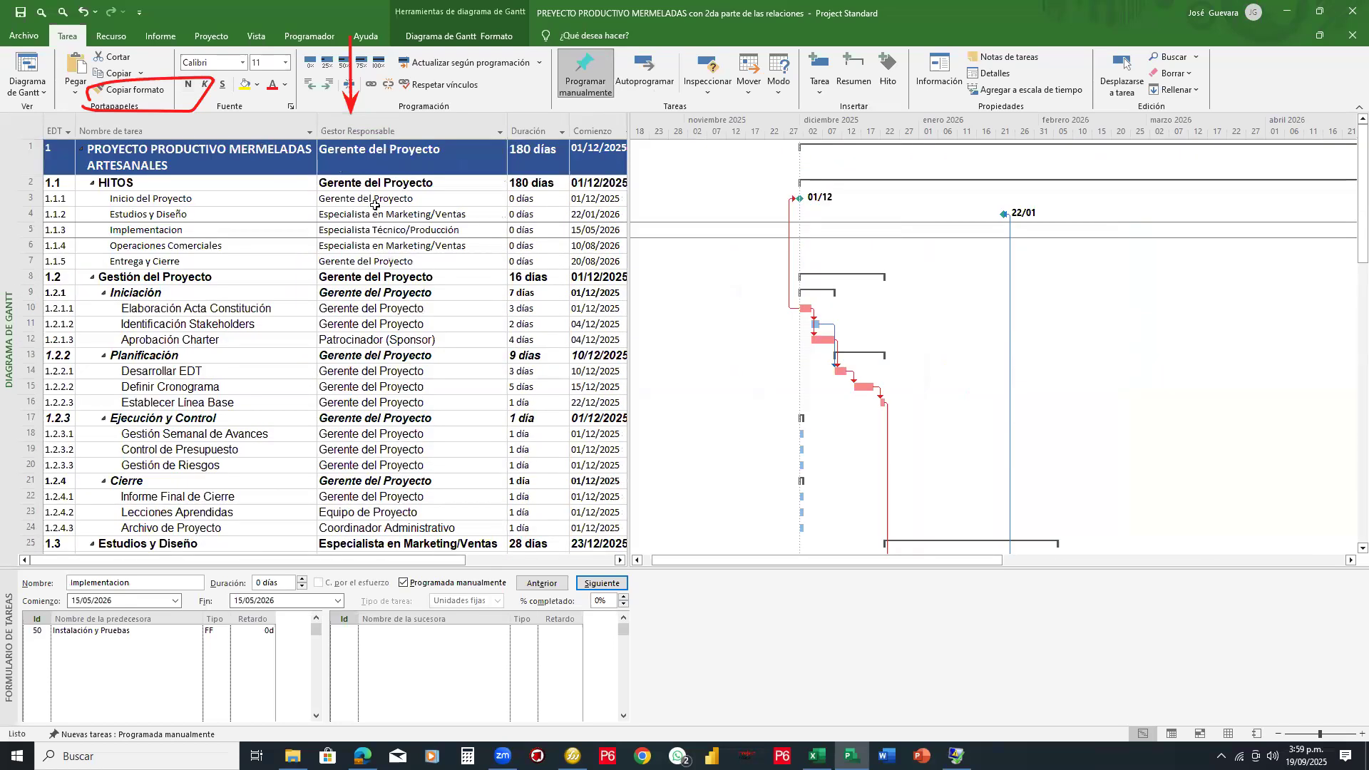
pyautogui.moveTo(629, 224); pyautogui.dragTo(848, 241)
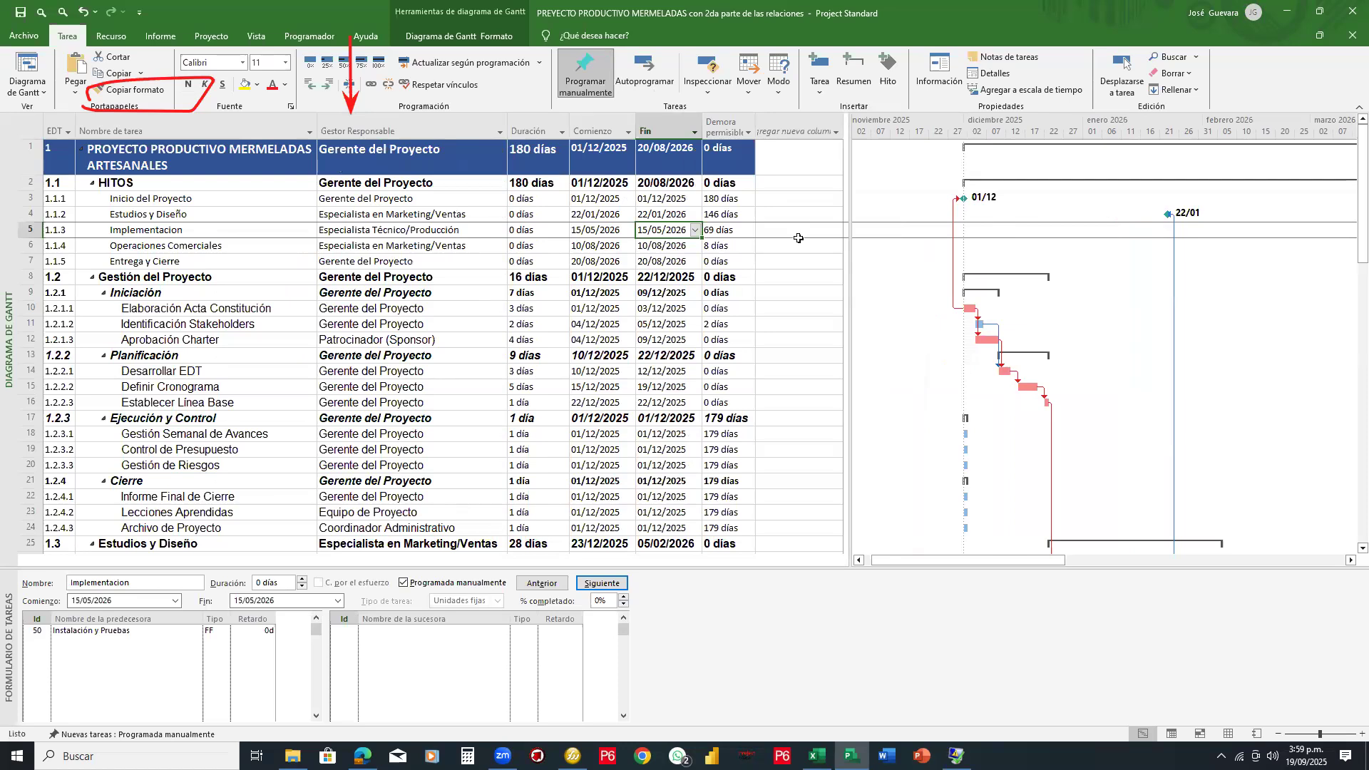
pyautogui.click(278, 121)
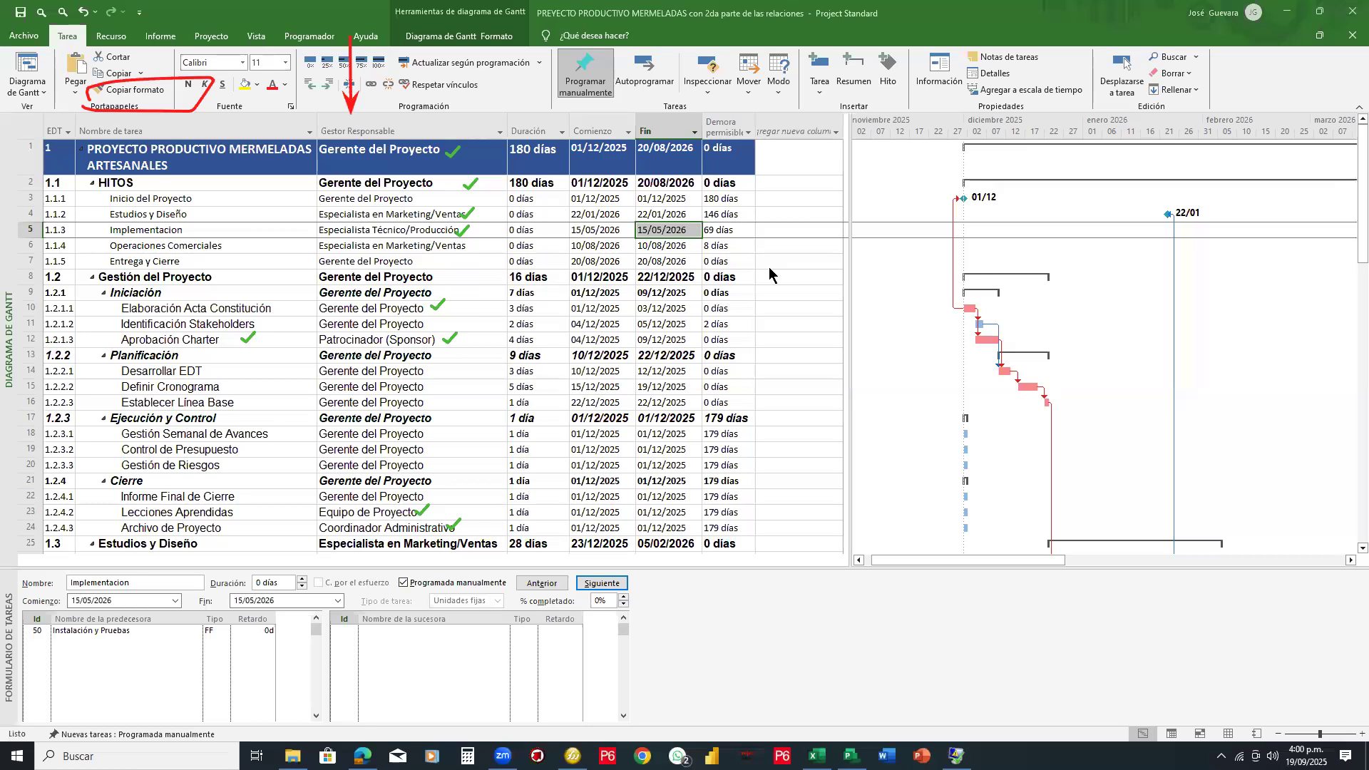
pyautogui.scroll(-5, 429, 376)
pyautogui.scroll(-2, 433, 388)
pyautogui.scroll(5, 433, 388)
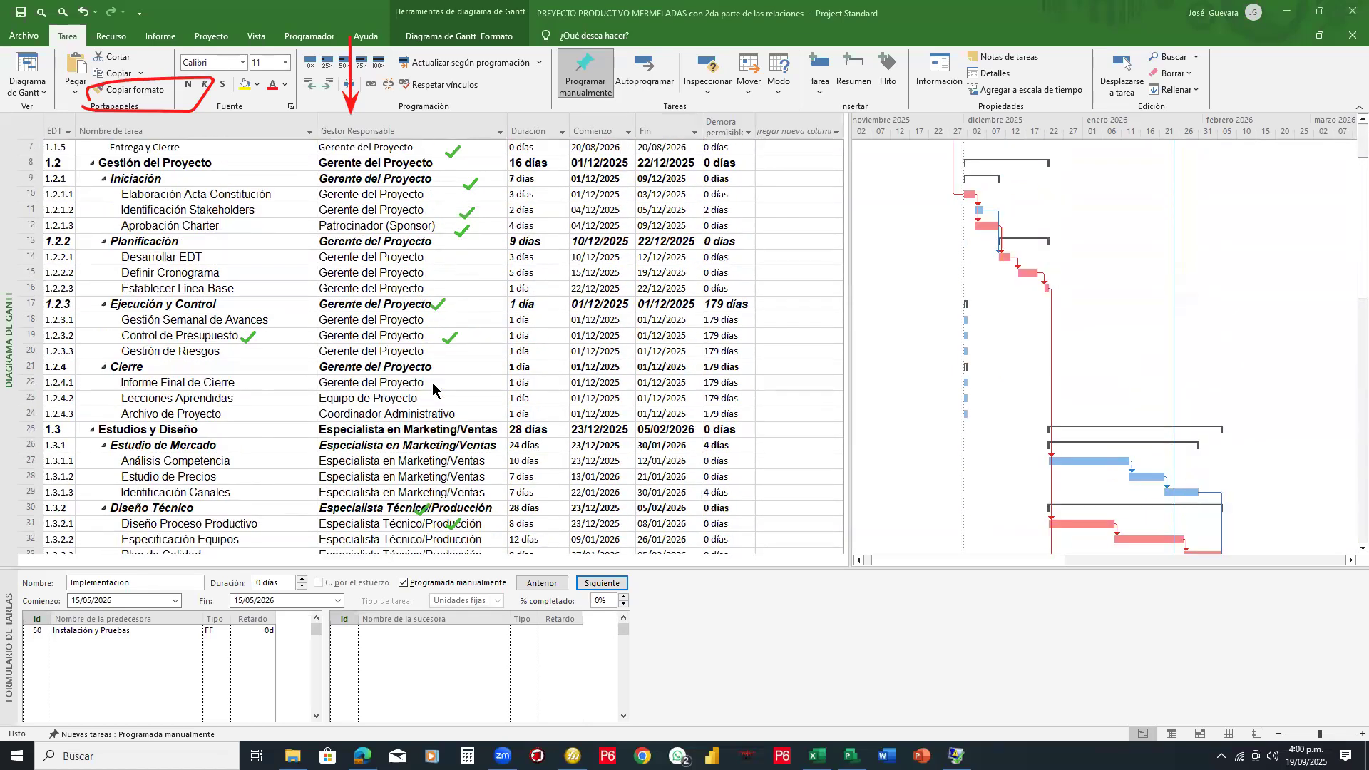
pyautogui.scroll(-1, 433, 389)
pyautogui.scroll(3, 433, 388)
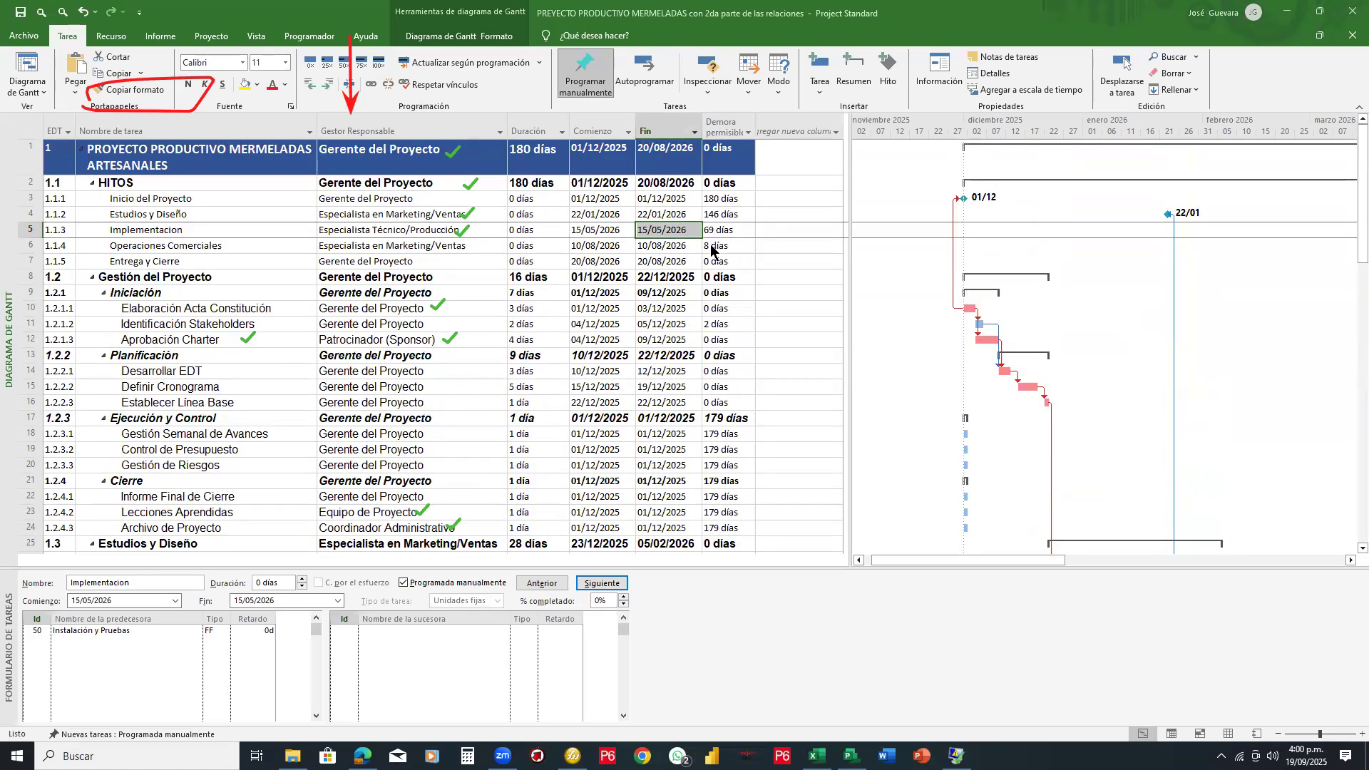
pyautogui.click(457, 148)
pyautogui.click(464, 180)
pyautogui.click(448, 337)
pyautogui.click(438, 306)
pyautogui.click(467, 212)
pyautogui.click(462, 230)
pyautogui.click(247, 337)
pyautogui.click(350, 86)
pyautogui.click(206, 91)
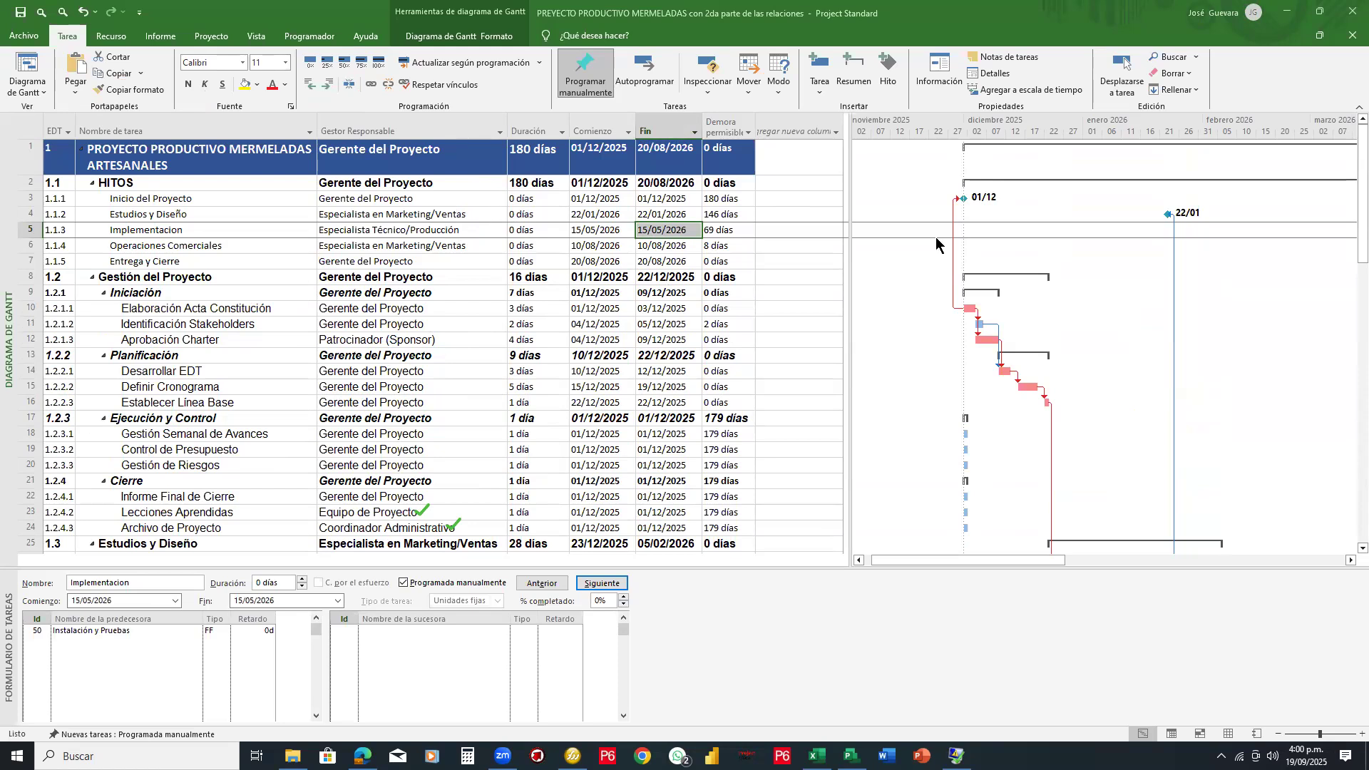
pyautogui.click(422, 510)
pyautogui.click(454, 525)
# Step: Set the font size to 11 for the Gestor Responsable cells from row 2 HITOS through row 76
pyautogui.click(428, 183)
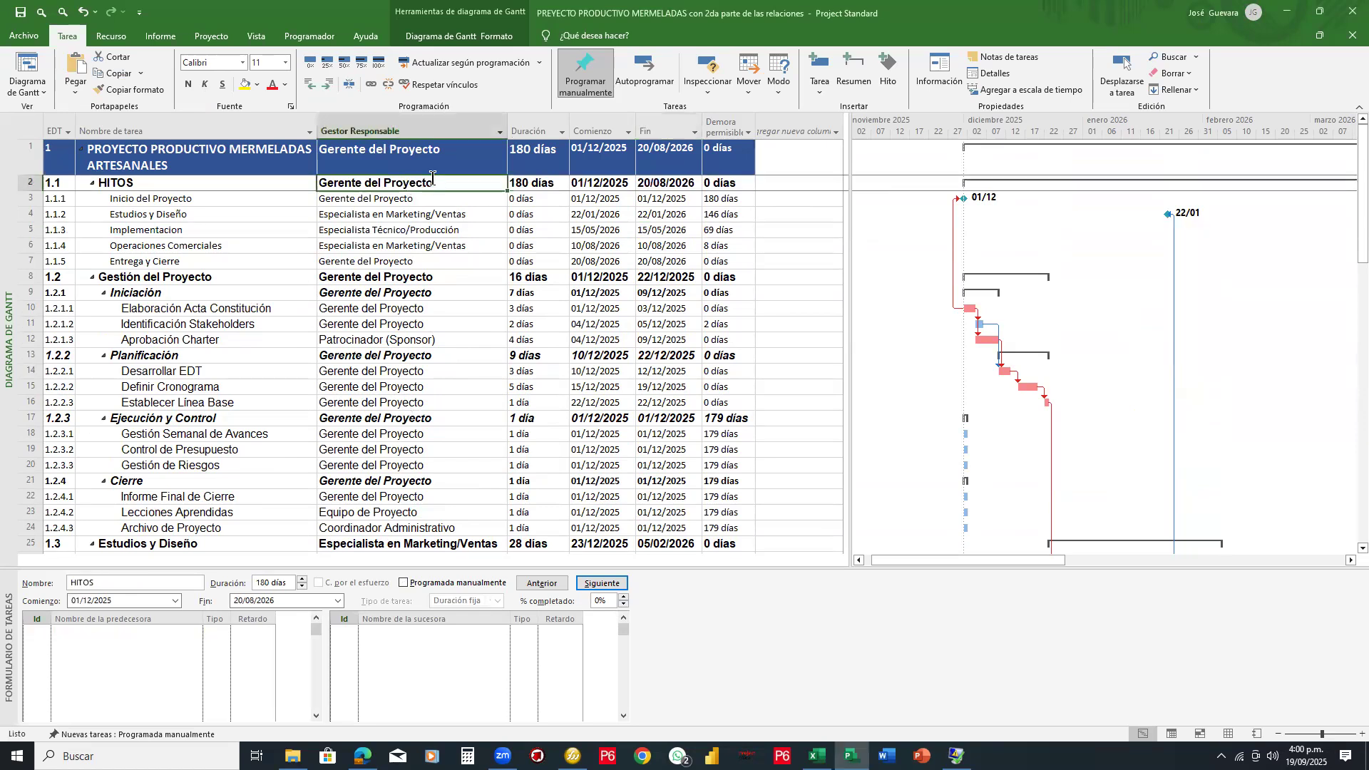
pyautogui.click(438, 215)
pyautogui.moveTo(442, 184); pyautogui.dragTo(432, 596)
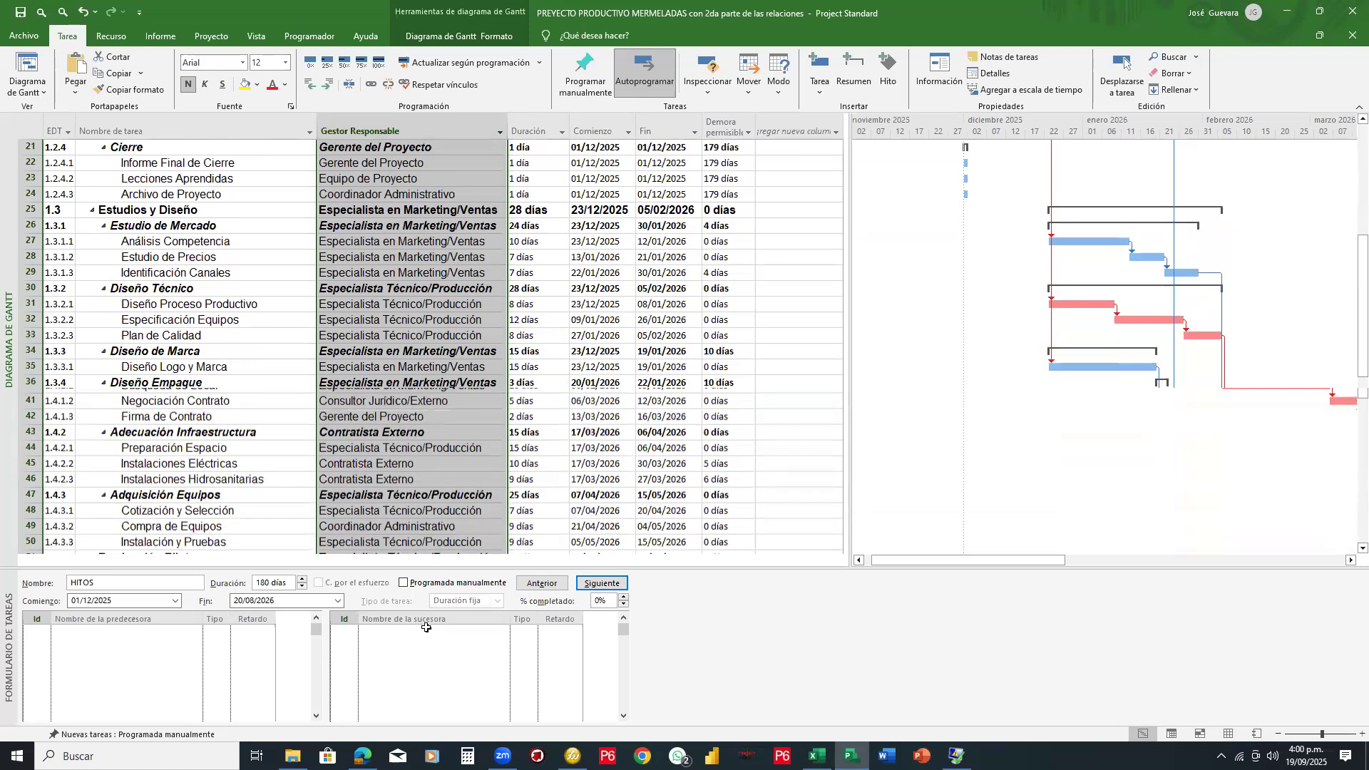
pyautogui.moveTo(425, 627); pyautogui.dragTo(425, 627)
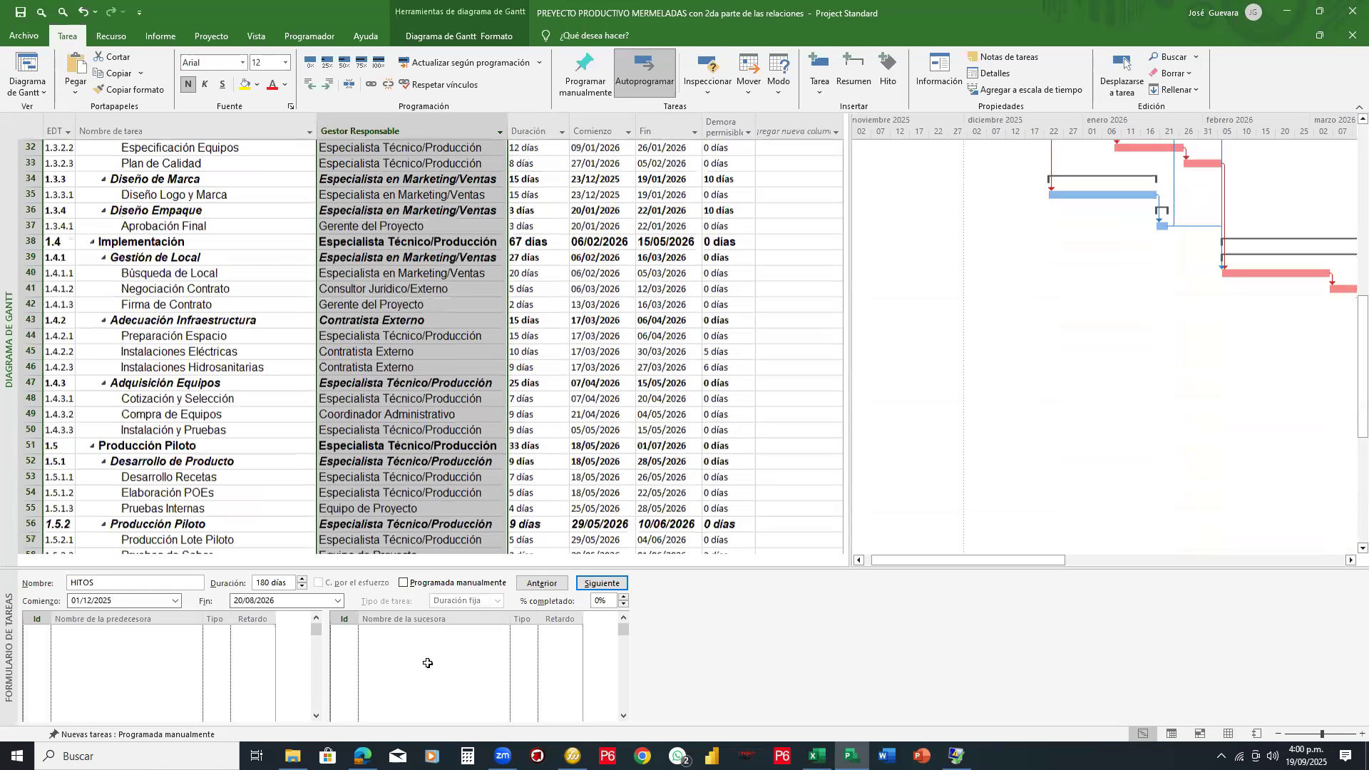
pyautogui.scroll(-7, 411, 488)
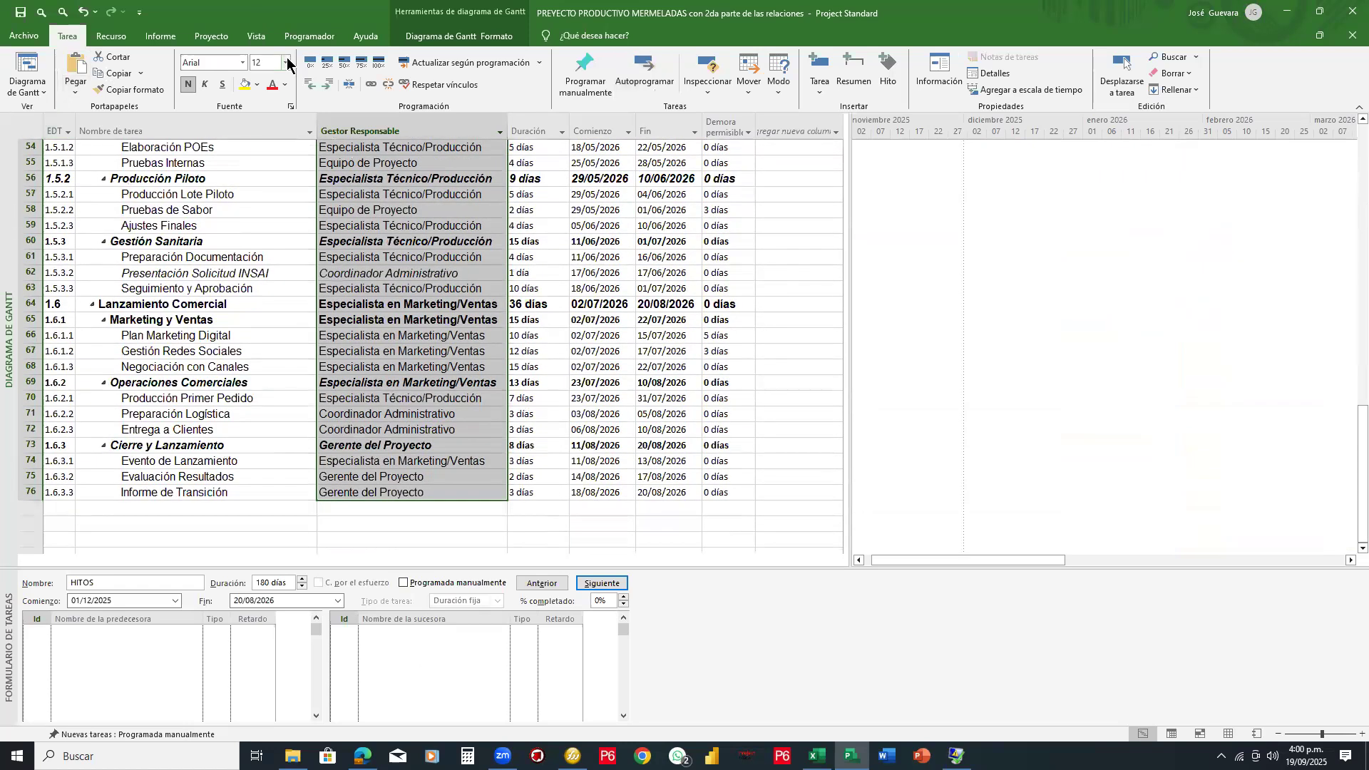
pyautogui.click(286, 63)
pyautogui.click(260, 119)
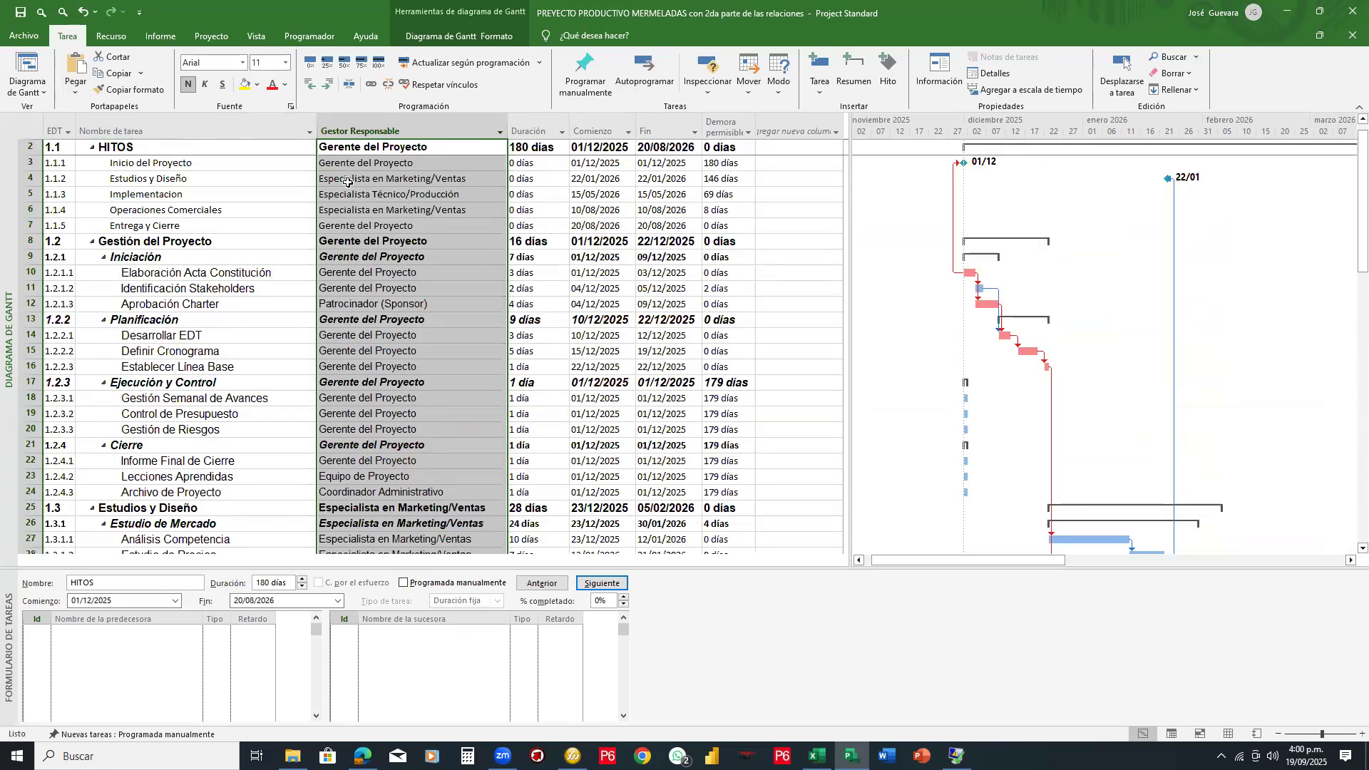
# Step: Change the font of the Gestor Responsable cells in rows 2 to 76 to Arial Narrow
pyautogui.click(242, 63)
pyautogui.scroll(-3, 268, 289)
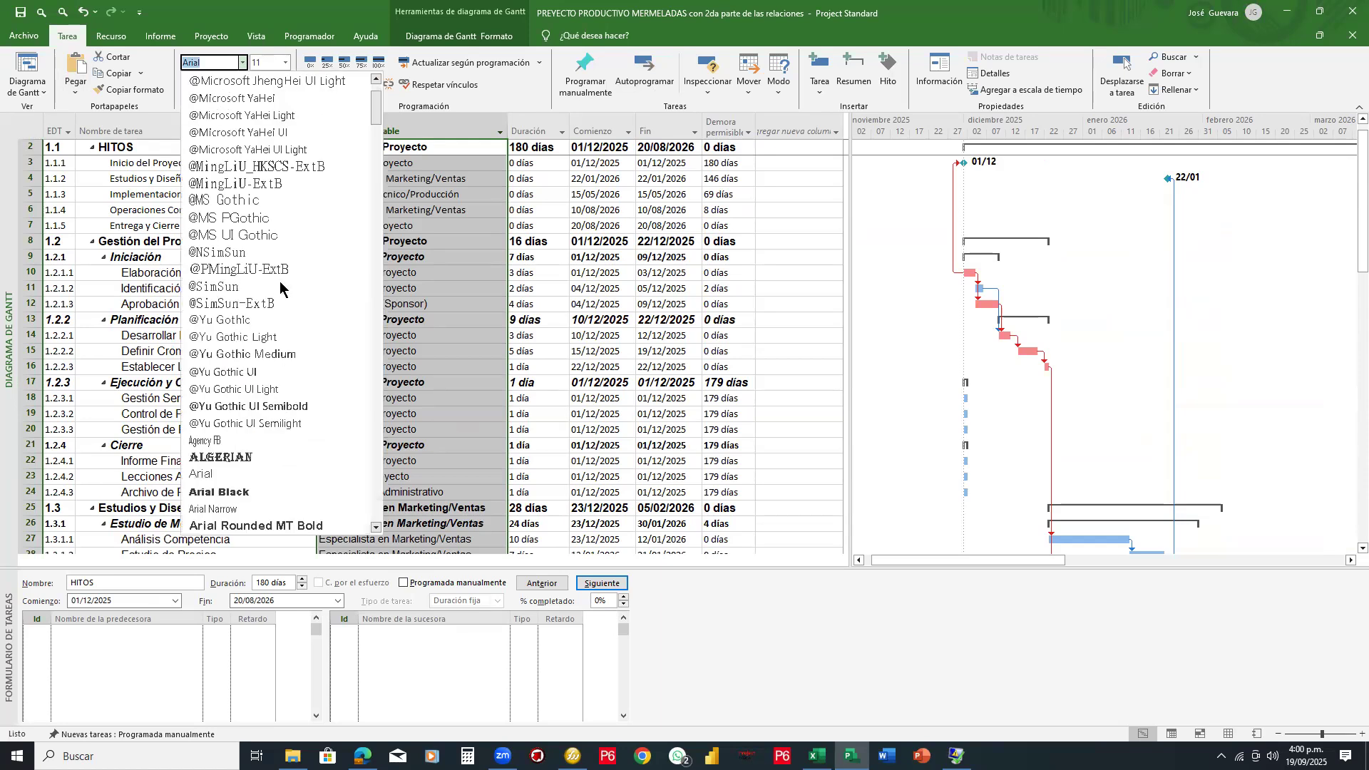
pyautogui.click(230, 406)
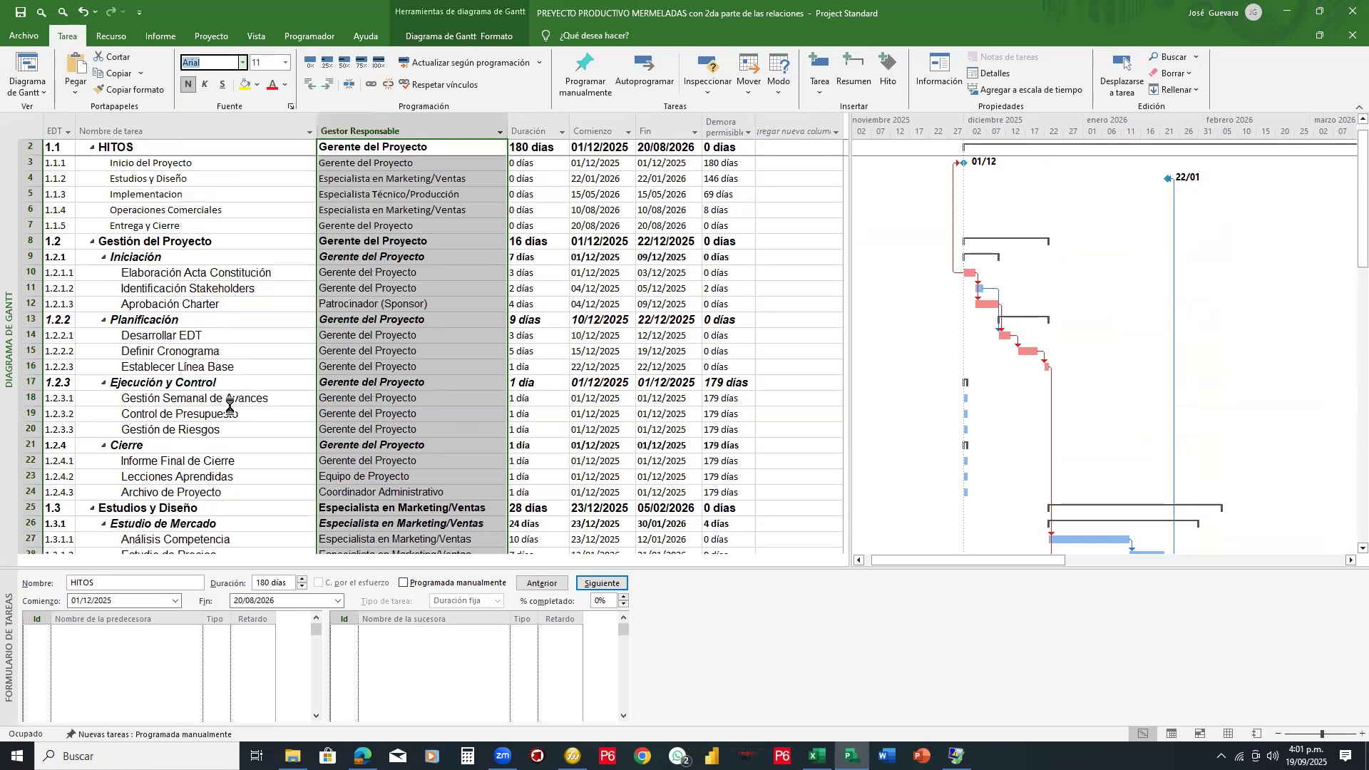
pyautogui.click(383, 347)
pyautogui.scroll(1, 384, 348)
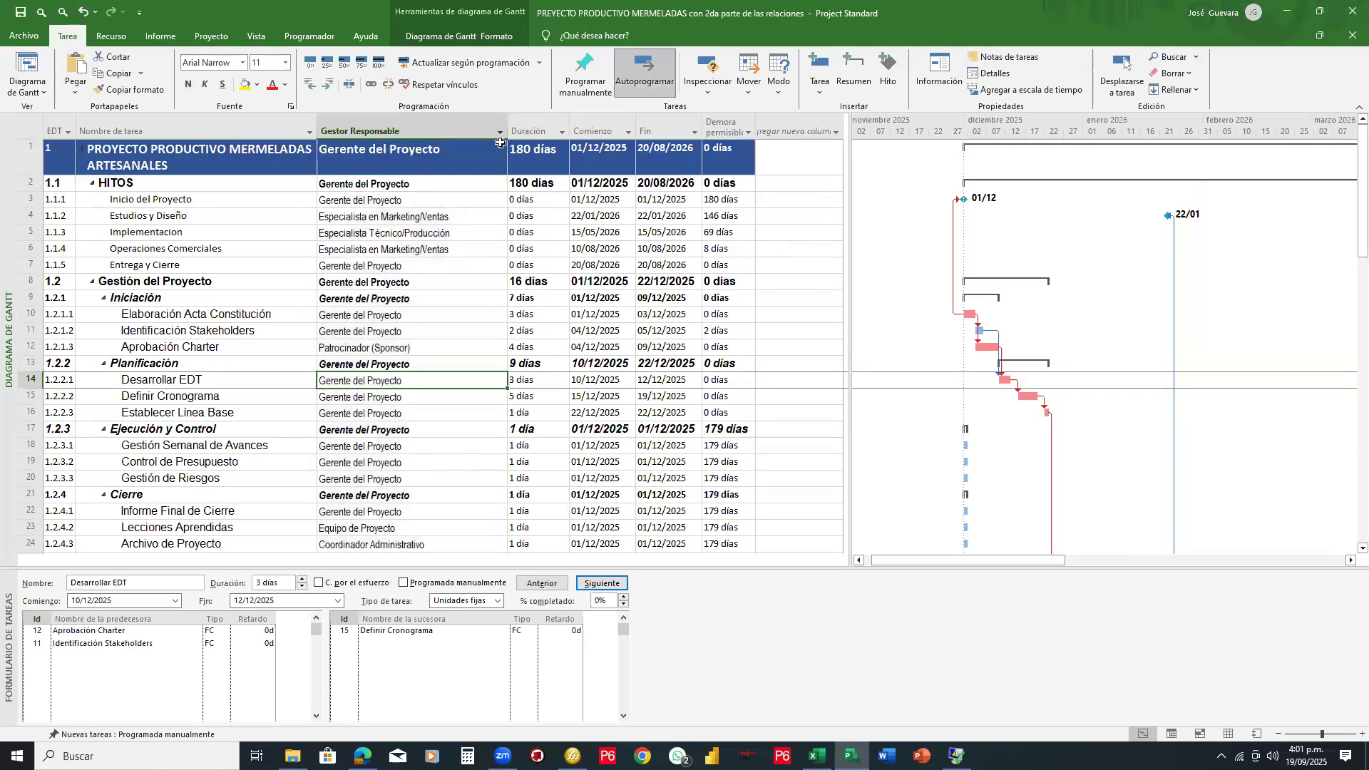
# Step: Narrow the Gestor Responsable column to fit its role names and check the rows below
pyautogui.moveTo(505, 125); pyautogui.dragTo(468, 126)
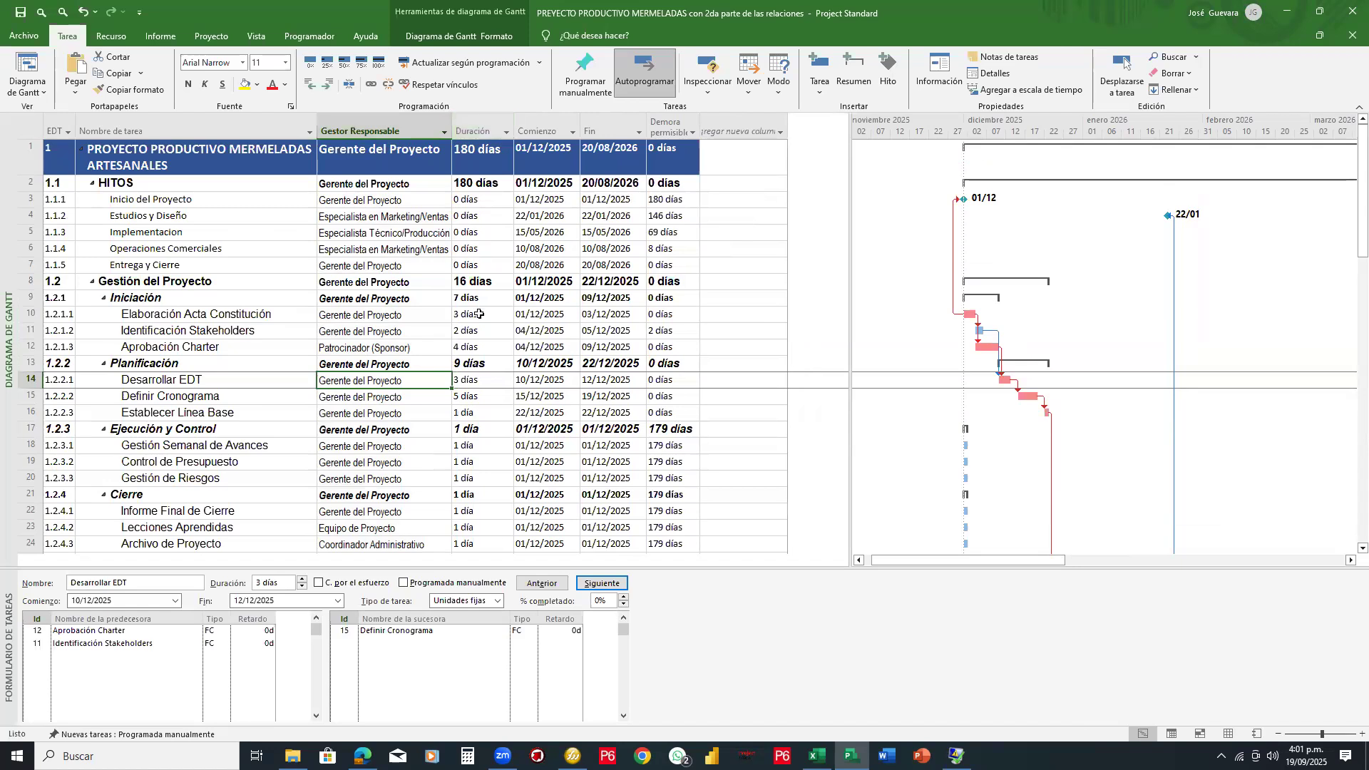
pyautogui.scroll(-3, 479, 313)
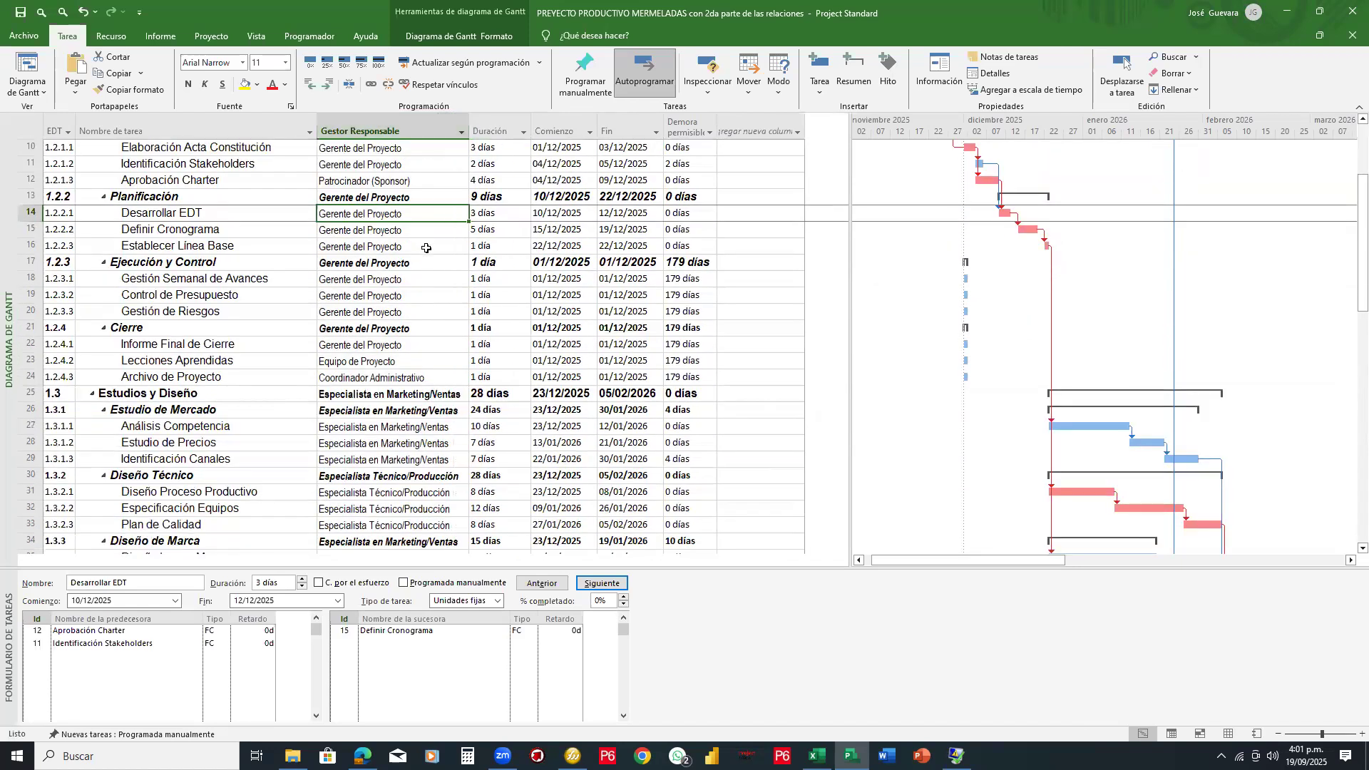
pyautogui.scroll(-2, 427, 248)
pyautogui.scroll(5, 426, 248)
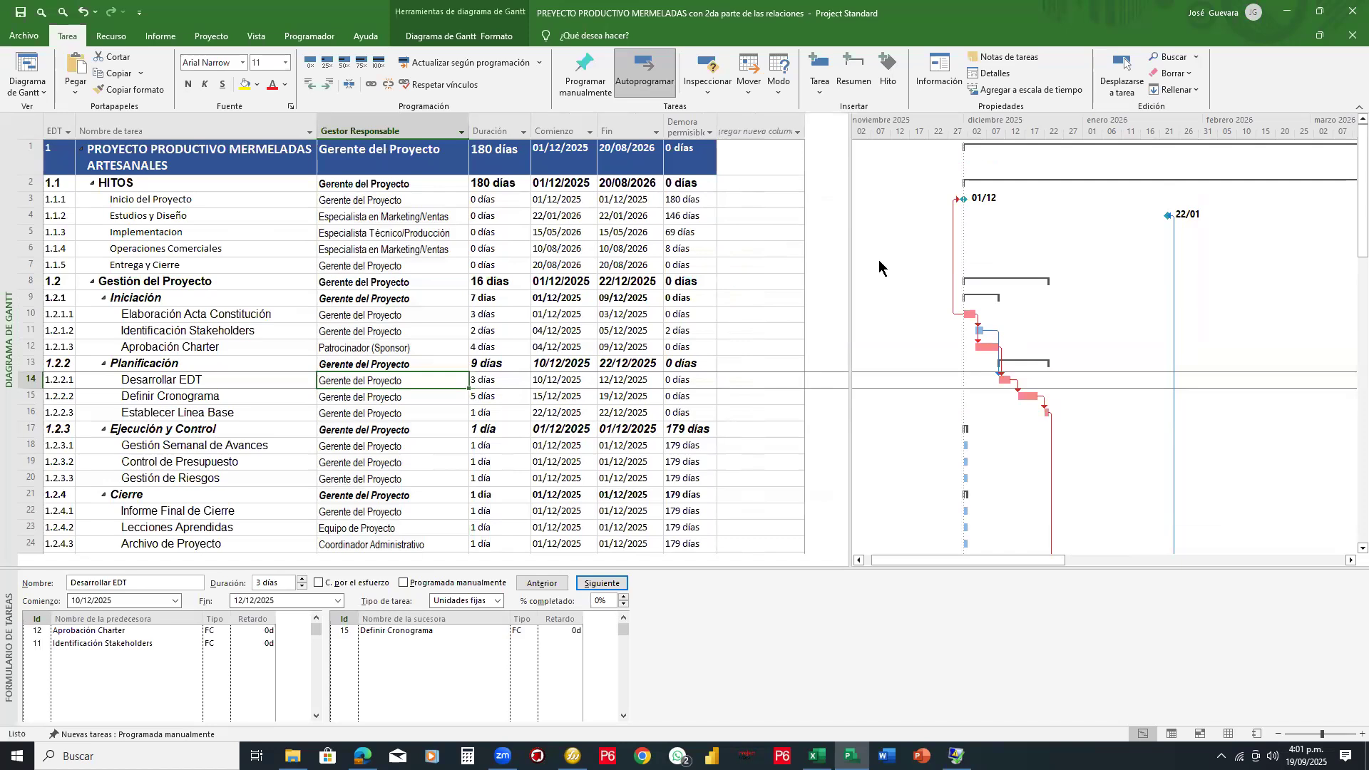
pyautogui.hotkey('ctrl', '2')
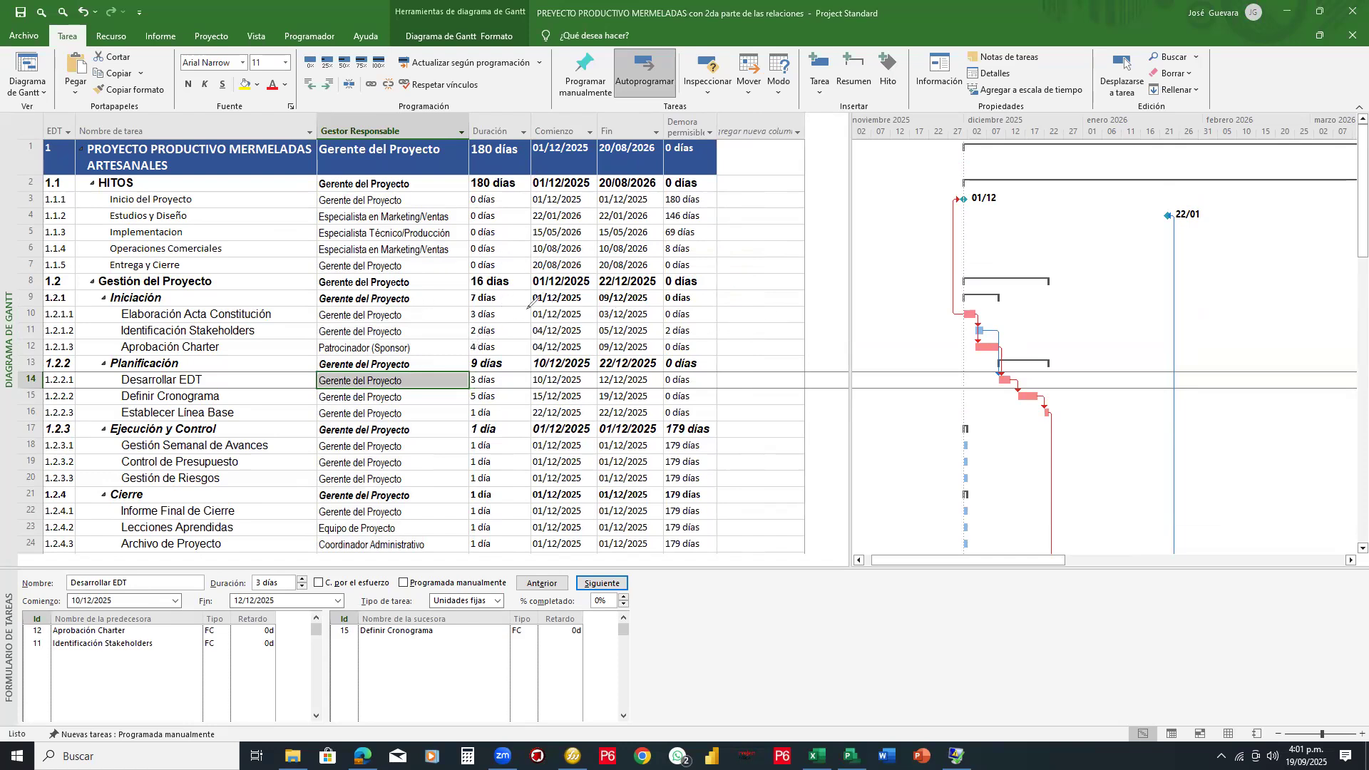
pyautogui.moveTo(472, 88)
pyautogui.mouseDown()
pyautogui.moveTo(467, 103)
pyautogui.moveTo(506, 95)
pyautogui.moveTo(518, 75)
pyautogui.moveTo(525, 98)
pyautogui.mouseUp()
pyautogui.click(541, 90)
pyautogui.click(534, 85)
# Step: Switch to the DeepSeek chat and start a new message with "crea las mediciones de estas actividades"
pyautogui.hotkey('alt', 'Tab')
pyautogui.scroll(-10, 611, 645)
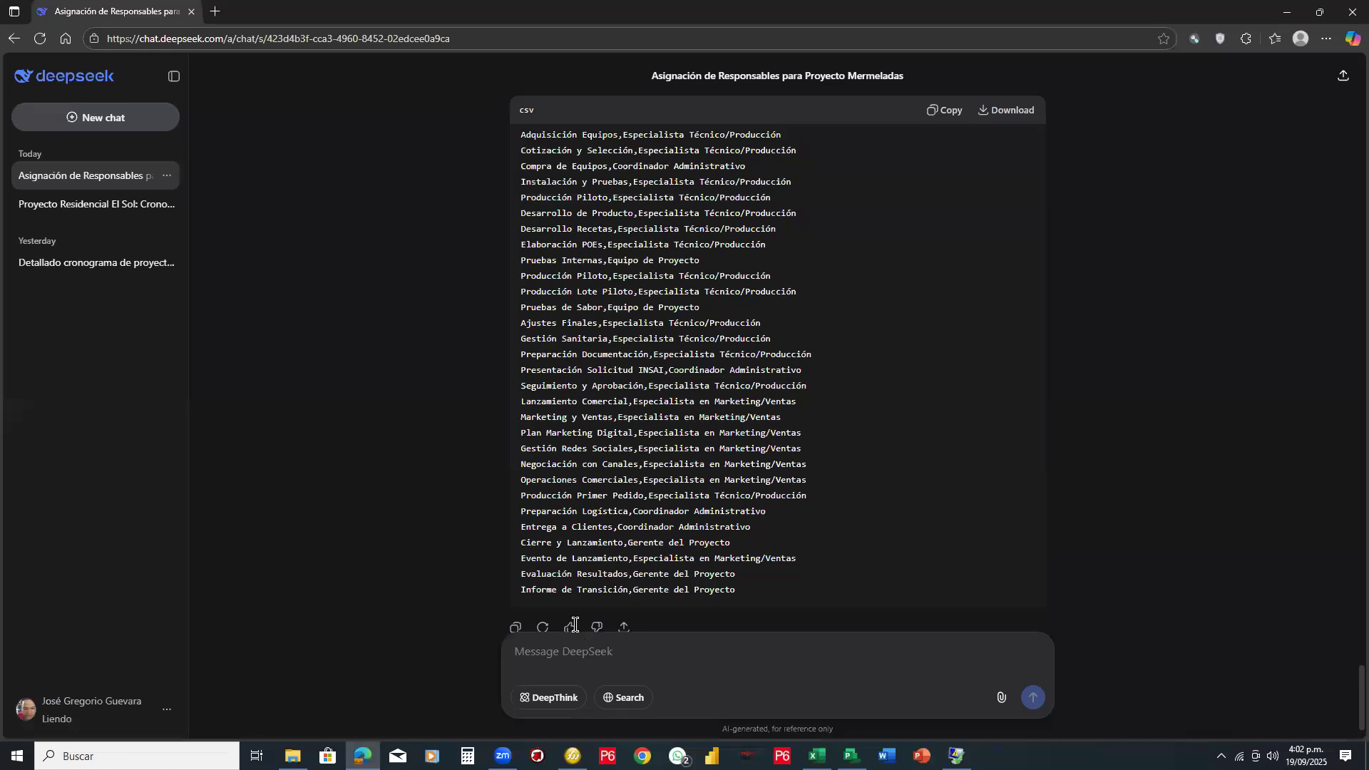
pyautogui.click(731, 650)
pyautogui.write('crea una colum')
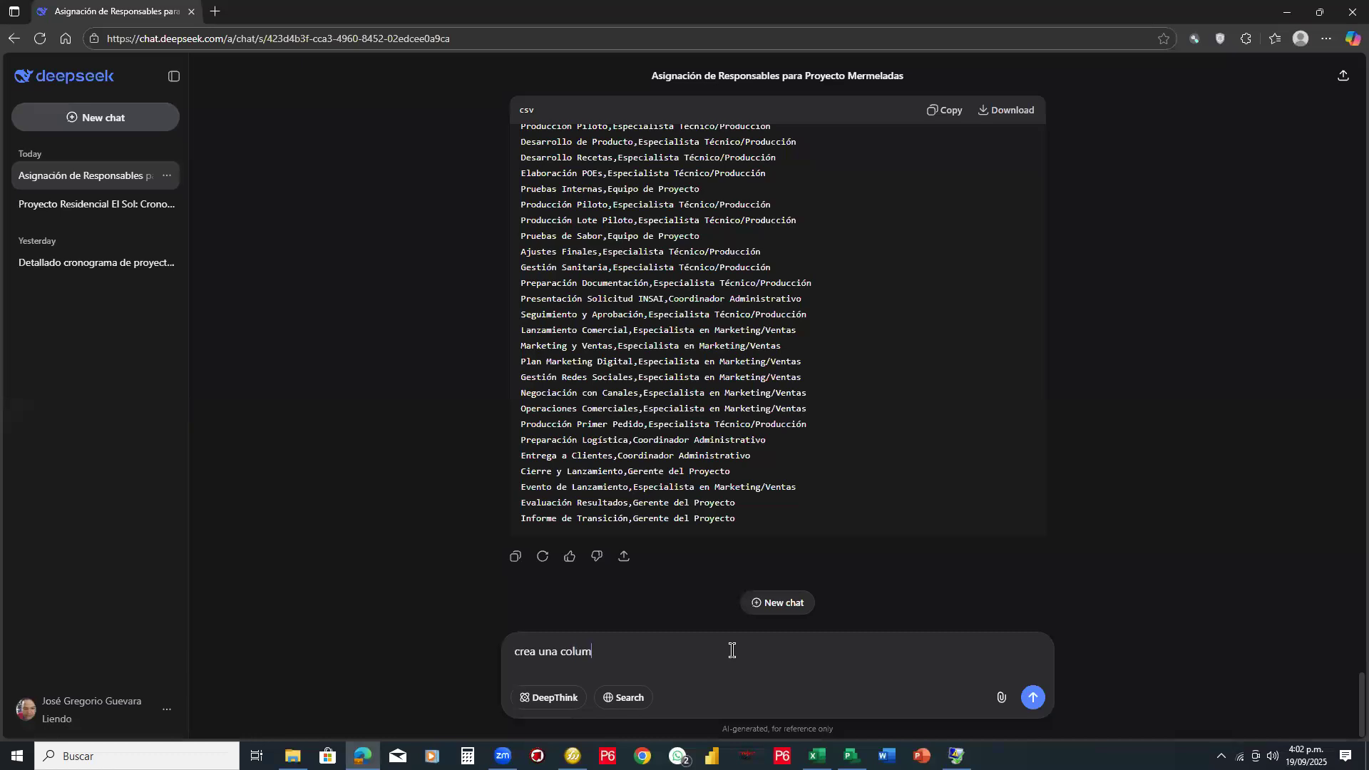
pyautogui.write('na con')
pyautogui.press('BackSpace')
pyautogui.press('BackSpace')
pyautogui.press('BackSpace')
pyautogui.press('BackSpace')
pyautogui.press('BackSpace')
pyautogui.press('BackSpace')
pyautogui.press('BackSpace')
pyautogui.press('BackSpace')
pyautogui.press('BackSpace')
pyautogui.press('BackSpace')
pyautogui.press('BackSpace')
pyautogui.press('BackSpace')
pyautogui.press('BackSpace')
pyautogui.press('BackSpace')
pyautogui.write('las mediciones de estas actividades')
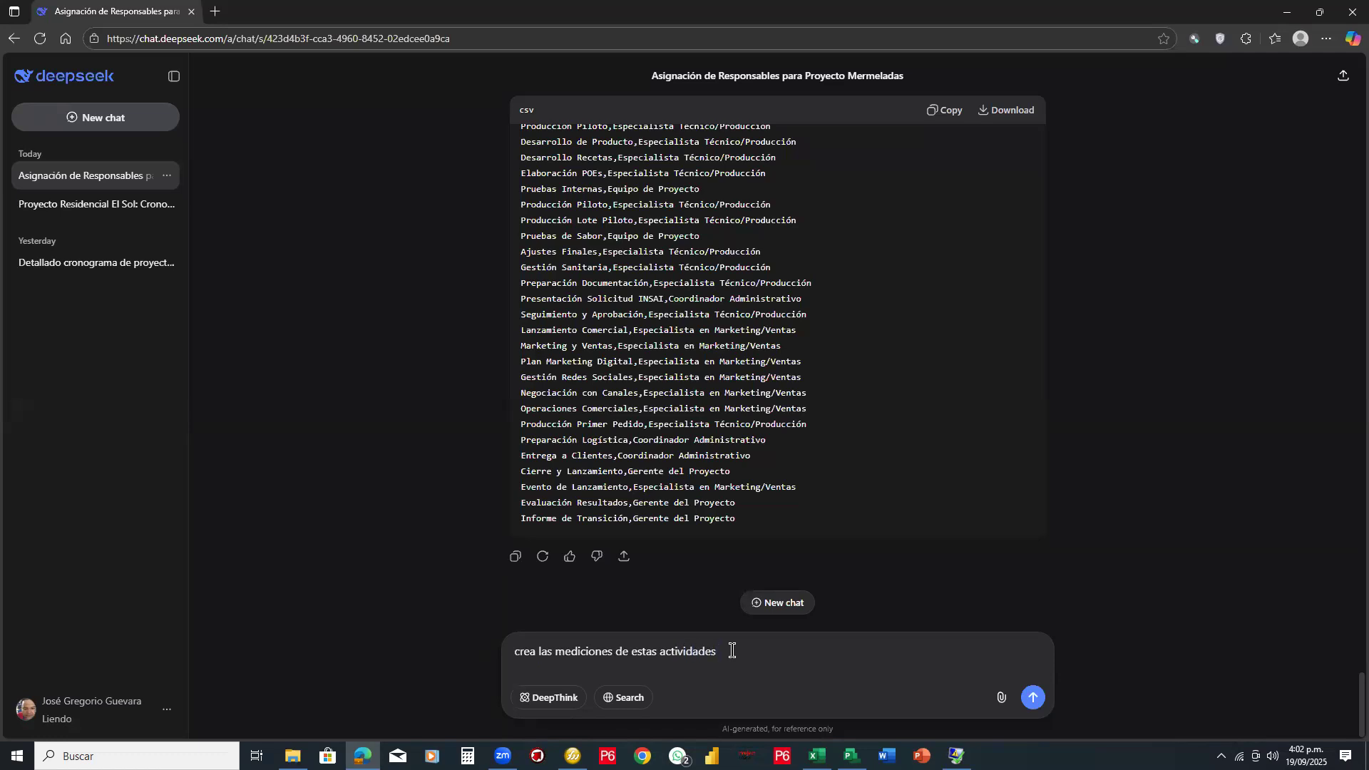
# Step: Continue the message with the example "(ejemplo pruebas de sabor, 5 pruebas o"
pyautogui.write(' (ejemplo')
pyautogui.press('BackSpace')
pyautogui.press('BackSpace')
pyautogui.press('BackSpace')
pyautogui.write('plo')
pyautogui.write('pruebas de sabor')
pyautogui.write(', 5 pruebas)')
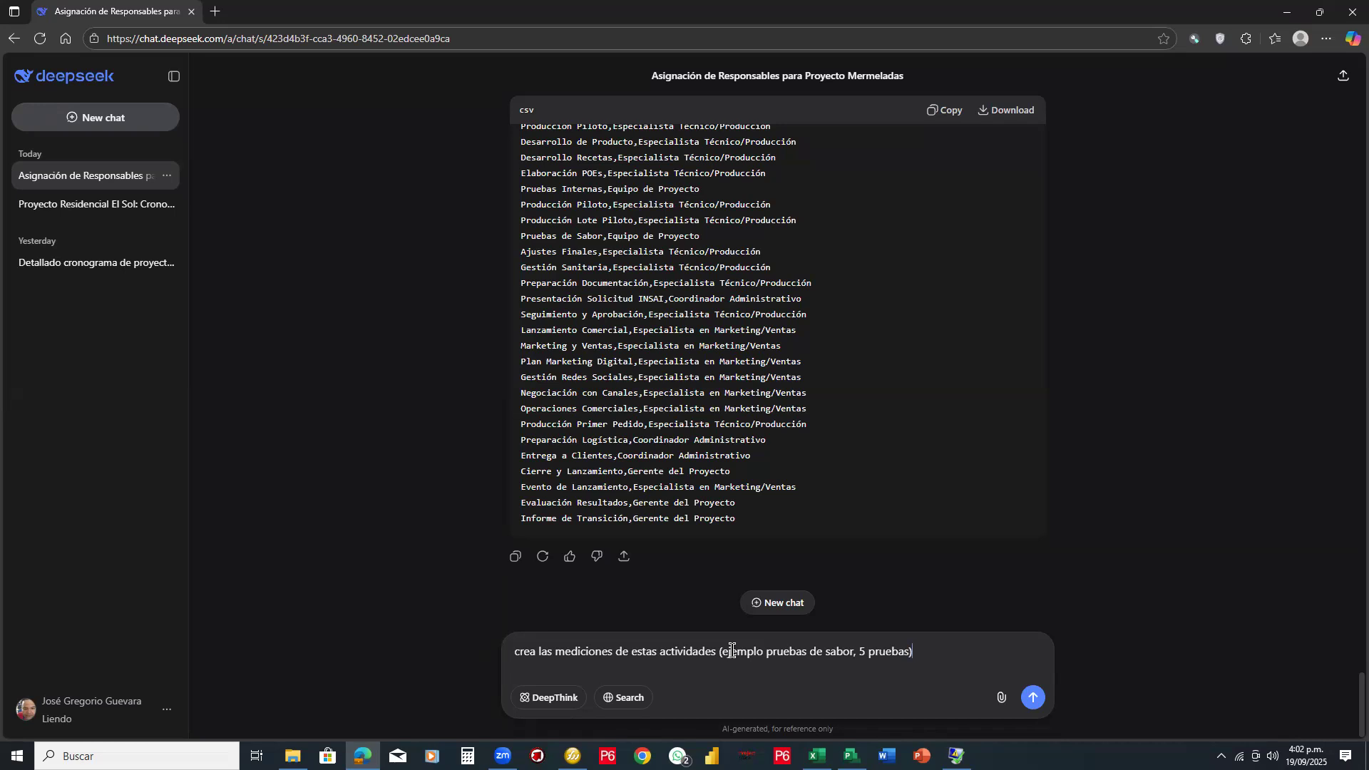
pyautogui.press('BackSpace')
pyautogui.press('BackSpace')
pyautogui.write('o')
# Step: Complete the example in the message with "proyecto productivo 1 proyecto)"
pyautogui.scroll(10, 675, 369)
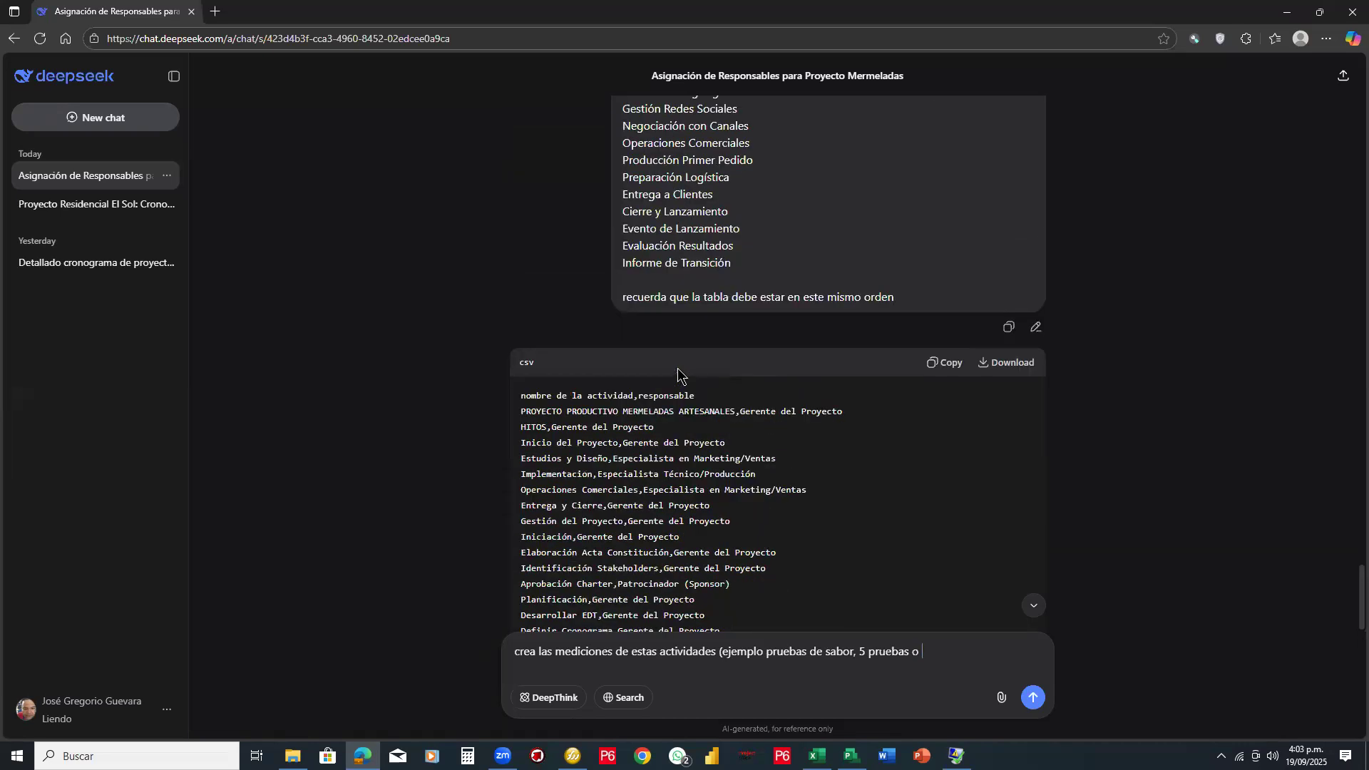
pyautogui.scroll(-10, 736, 519)
pyautogui.write('proyecto')
pyautogui.press('BackSpace')
pyautogui.press('BackSpace')
pyautogui.press('BackSpace')
pyautogui.write('cto pr')
pyautogui.press('BackSpace')
pyautogui.press('BackSpace')
pyautogui.write('p')
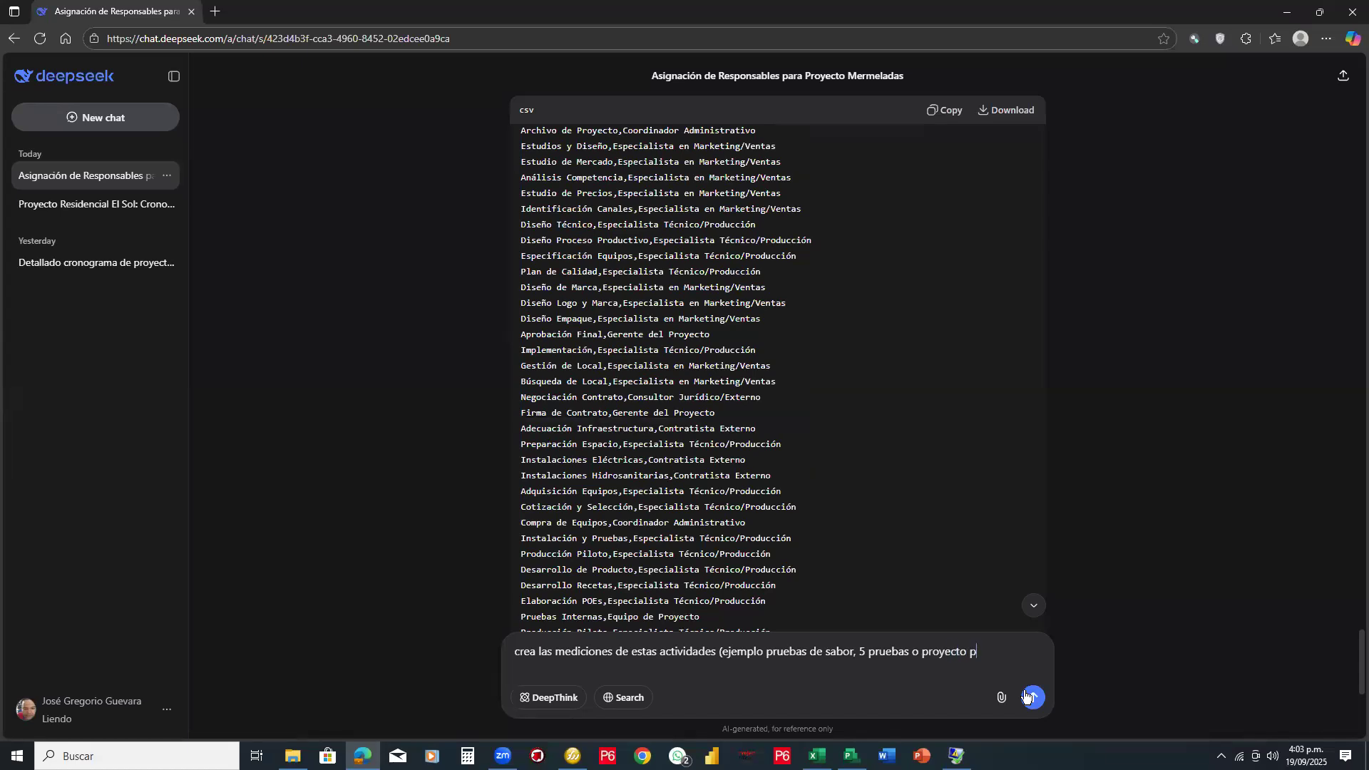
pyautogui.write('rou')
pyautogui.press('BackSpace')
pyautogui.press('BackSpace')
pyautogui.press('BackSpace')
pyautogui.write('roductivo 1 proyecto')
pyautogui.write(')')
# Step: Add "las columnas a crear son:" and, on a new line, "actividad, Unidad (ejemplo m2, metros, documento, prueba, contrato"
pyautogui.write('las columnas a crear son')
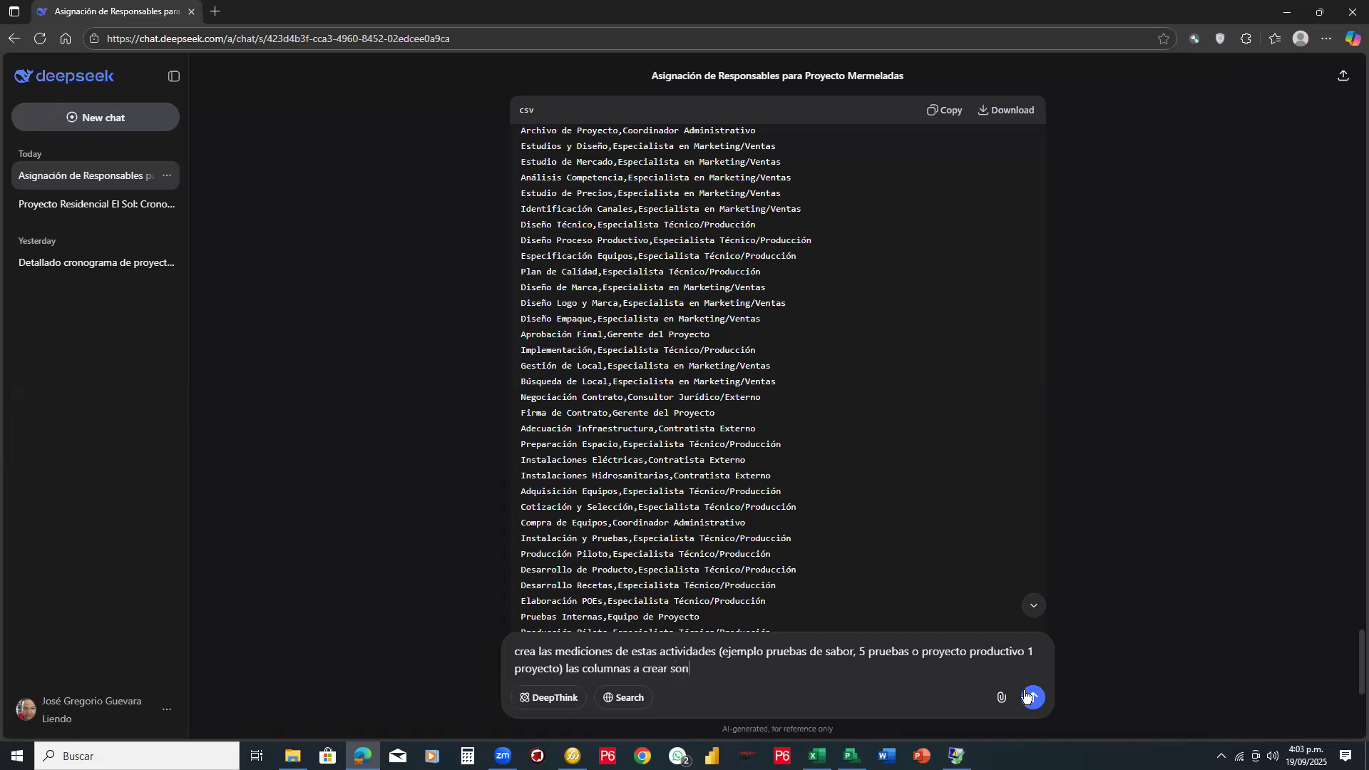
pyautogui.write(':')
pyautogui.hotkey('shift', 'Return')
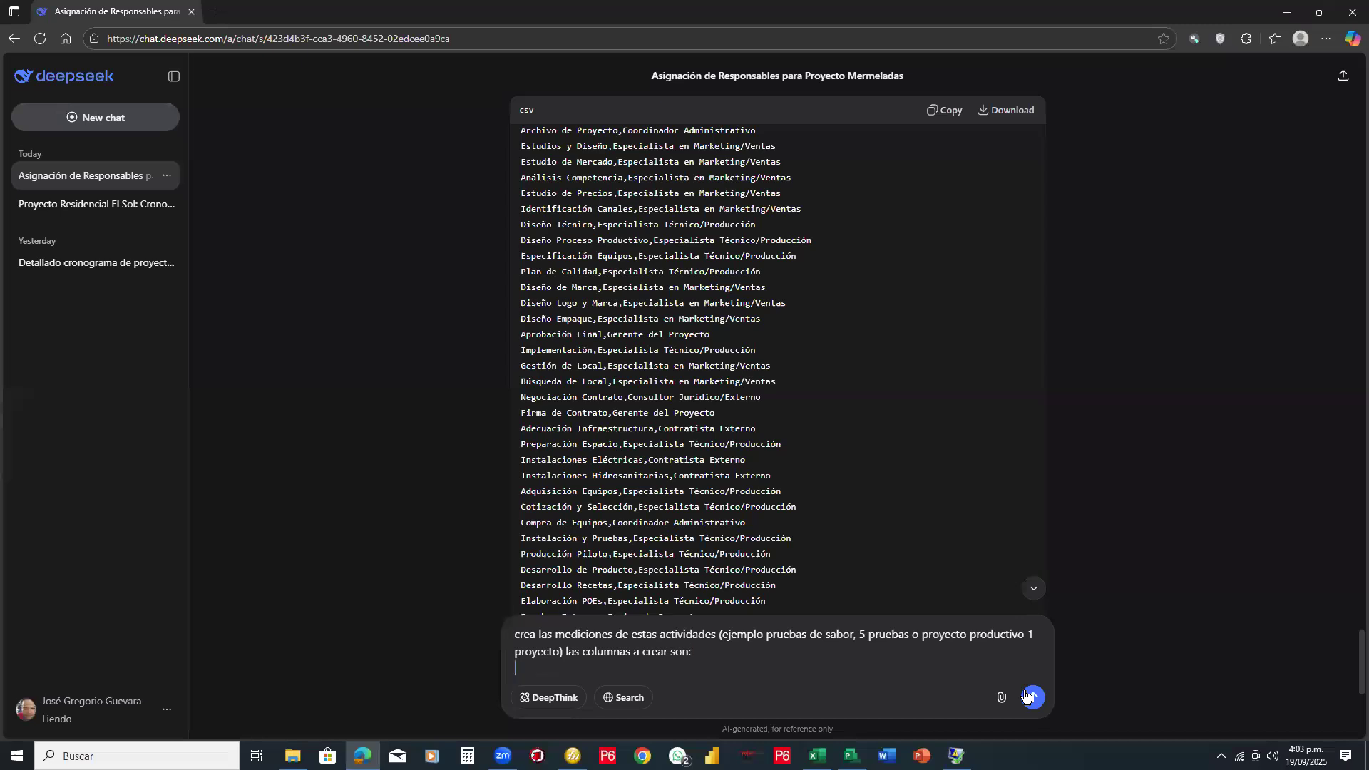
pyautogui.write('actividad, Unidad (ejemplo m')
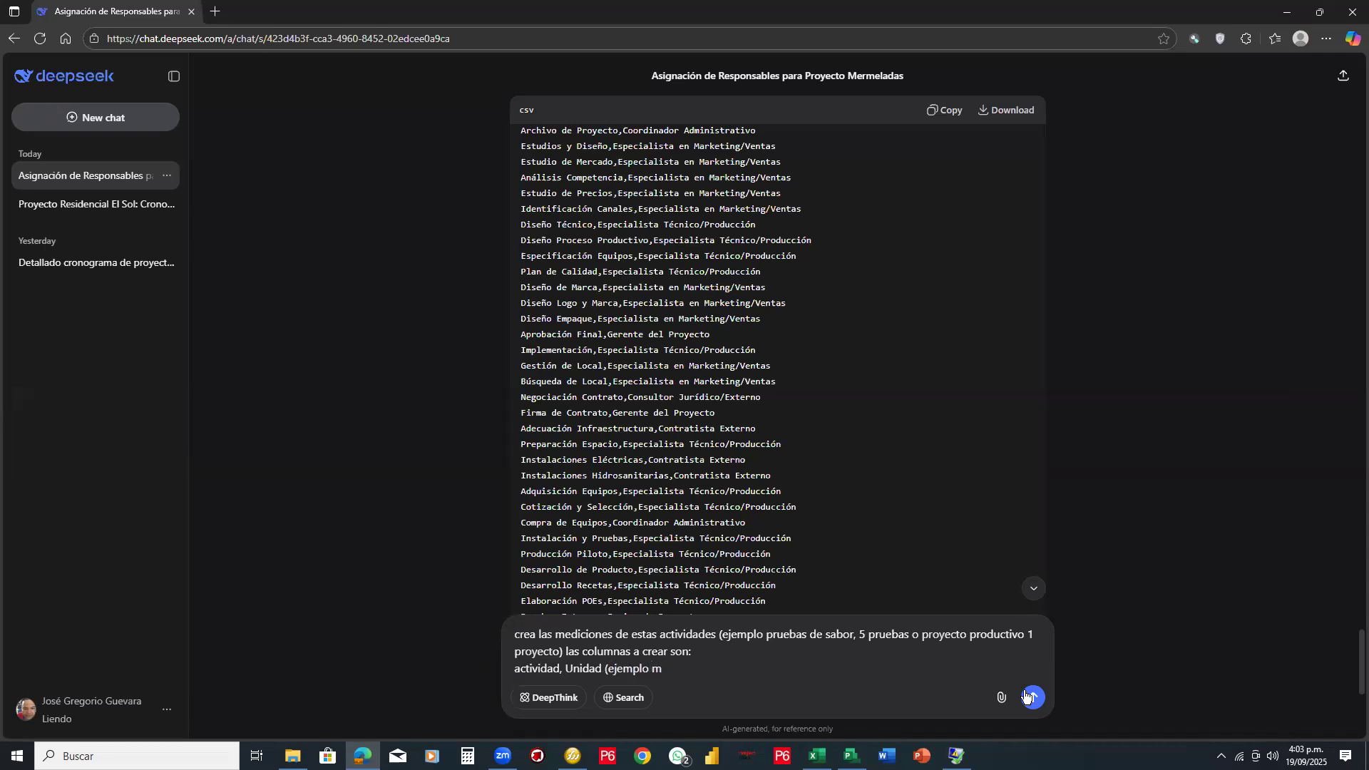
pyautogui.write('2, metros, documento, prueba, contrar')
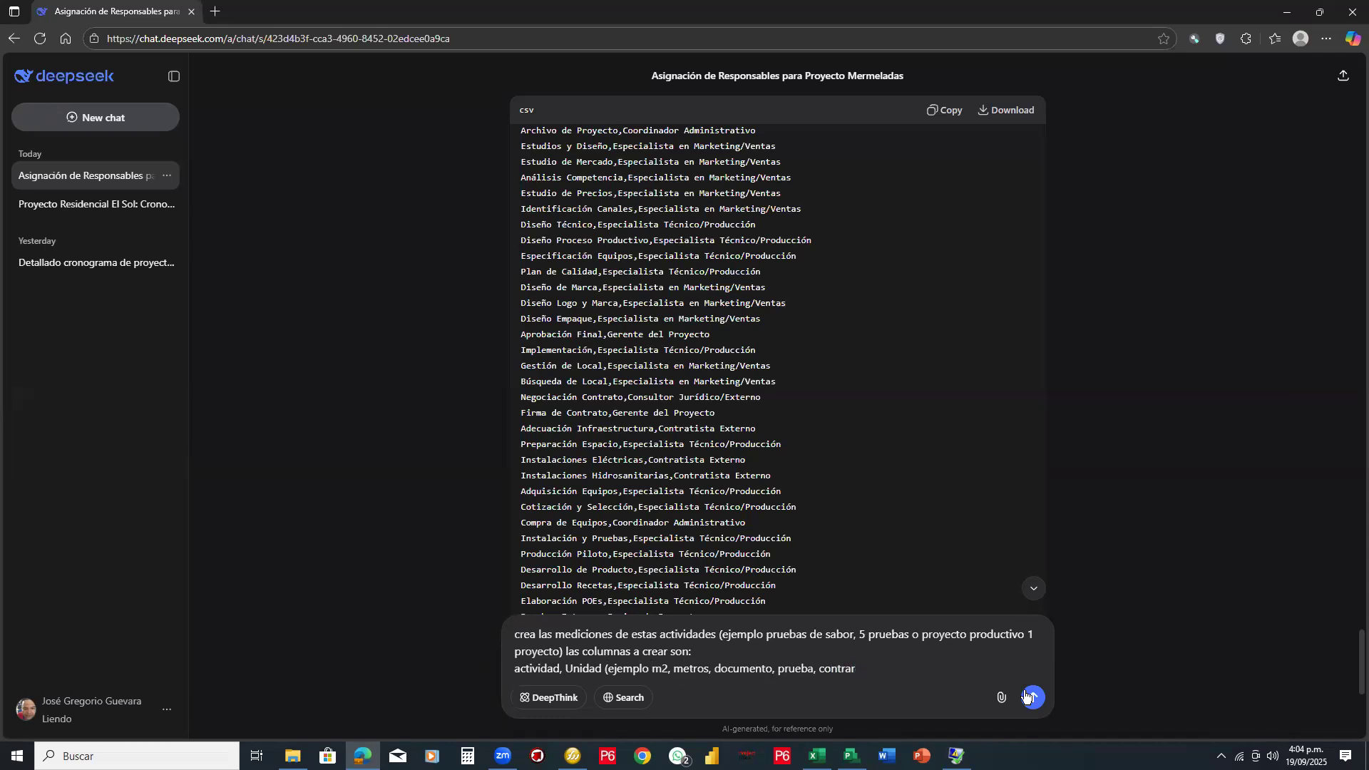
pyautogui.write('oos')
pyautogui.press('BackSpace')
# Step: Close the unit examples and add "Cantidad (valor numerico), la salida es un archivo csv" to the message
pyautogui.write('), Cantidad (valor numero')
pyautogui.press('BackSpace')
pyautogui.press('BackSpace')
pyautogui.write('i')
pyautogui.press('BackSpace')
pyautogui.write('rico')
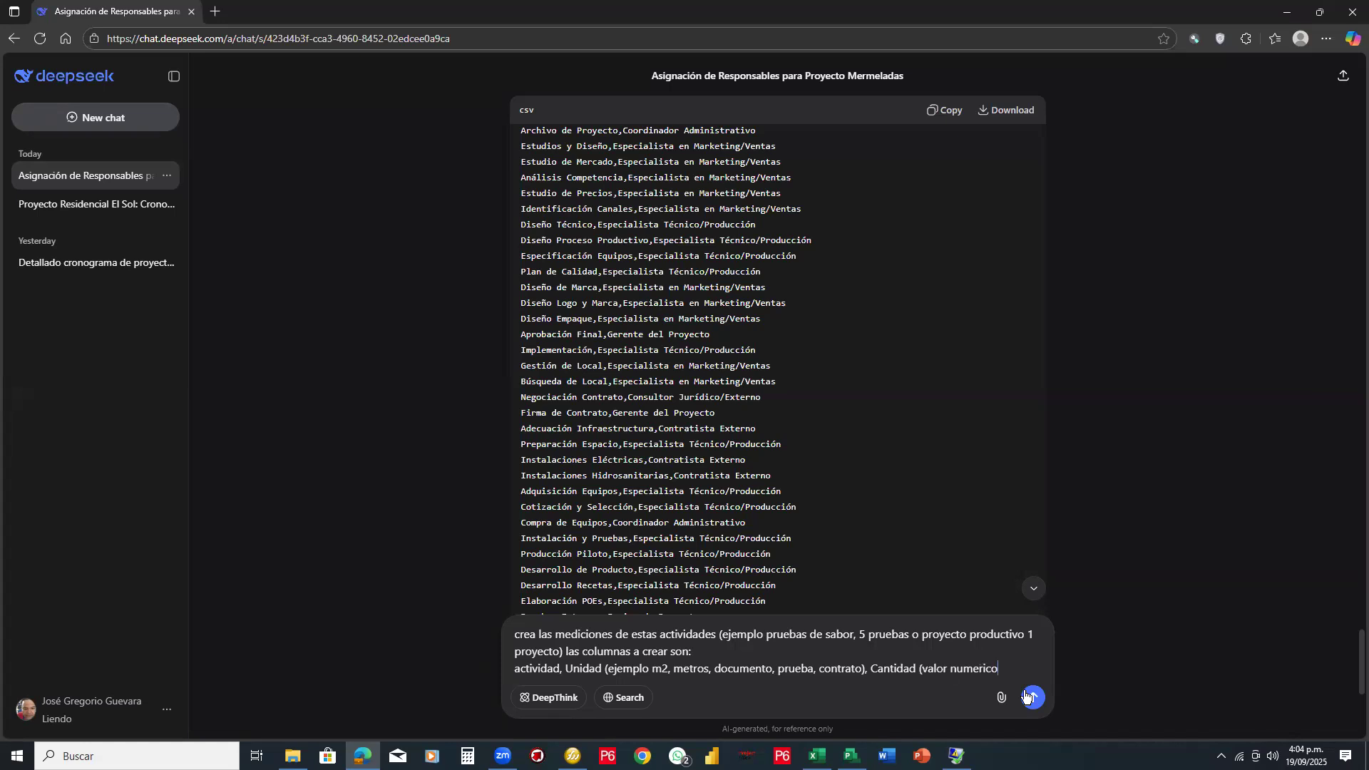
pyautogui.write('), la salida es un ar')
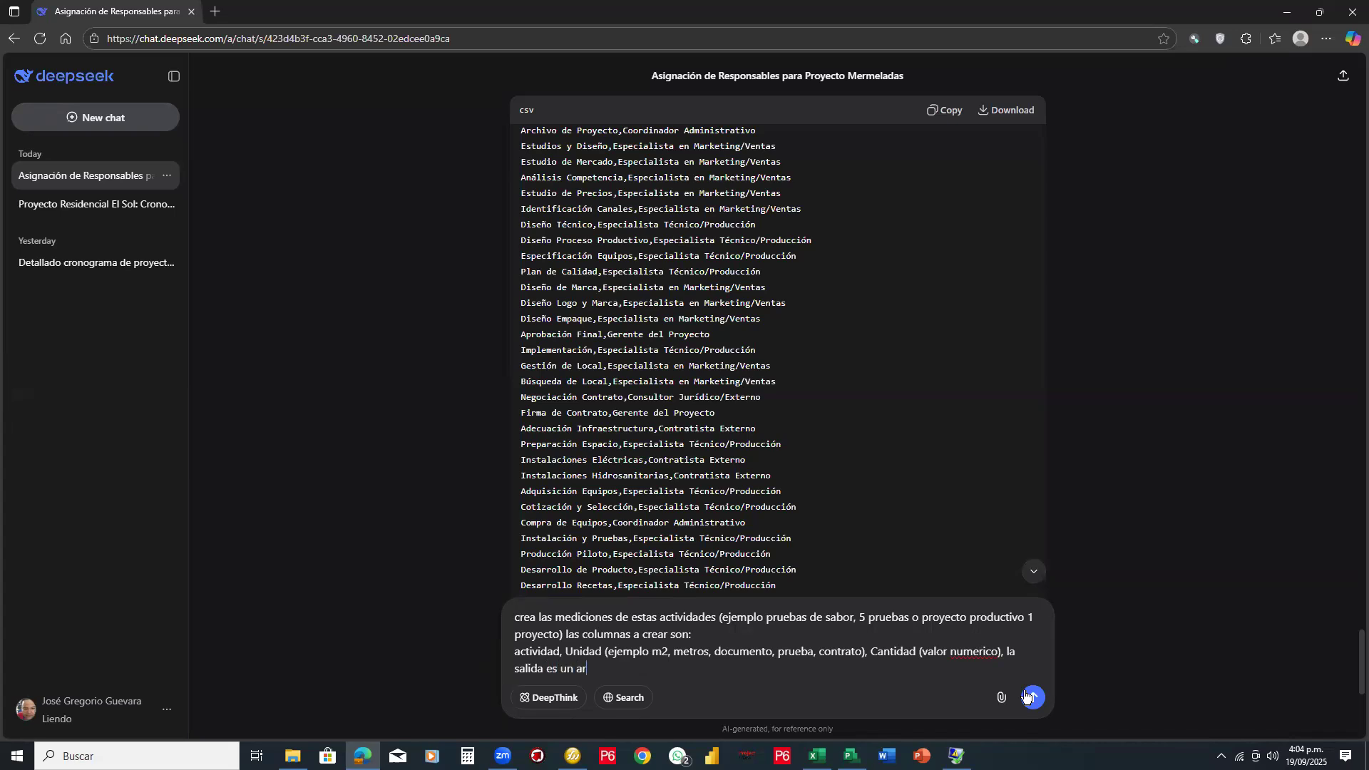
pyautogui.write('chivo cvs')
pyautogui.press('BackSpace')
pyautogui.press('BackSpace')
pyautogui.write('sv')
# Step: Insert ", inspeccion" after contrato in the unit examples and send the message
pyautogui.hotkey('ctrl', 'Home')
pyautogui.press('Right')
pyautogui.write(', i')
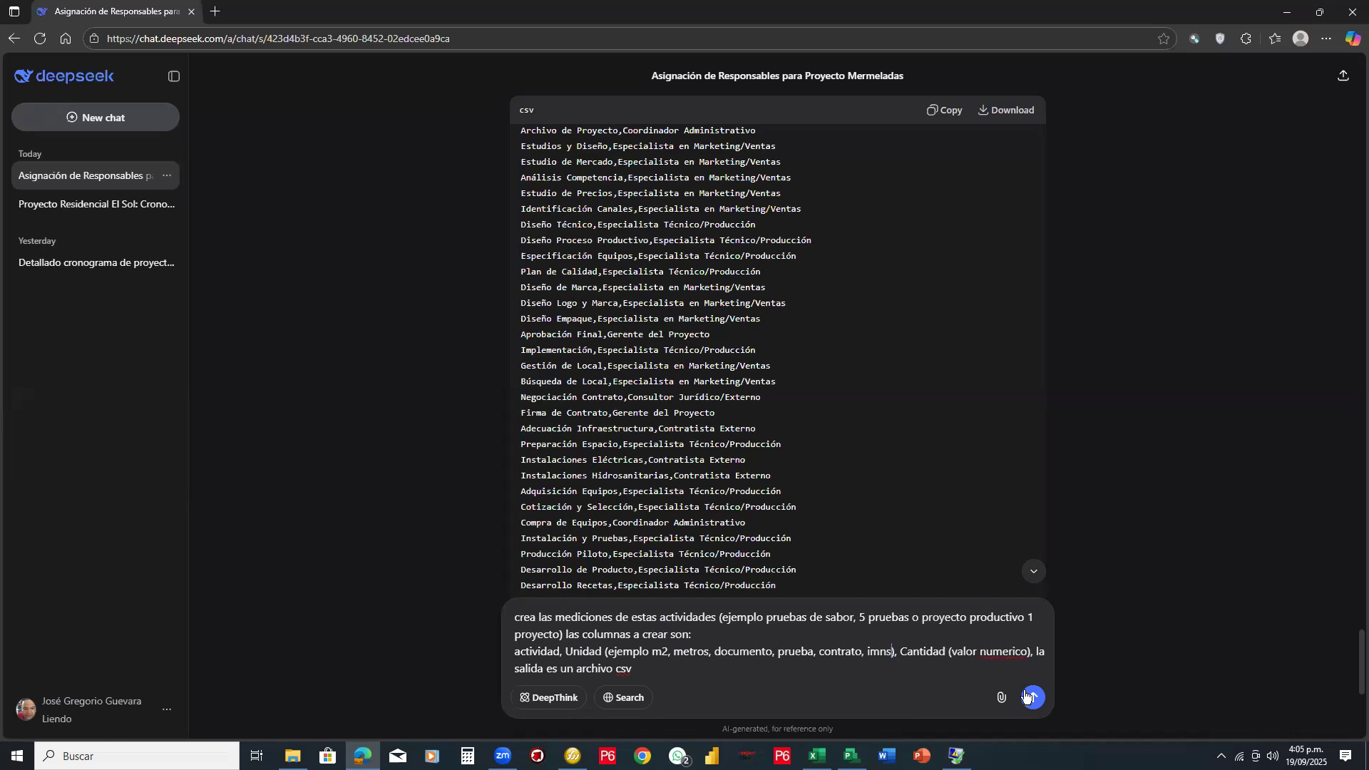
pyautogui.write('nspecc')
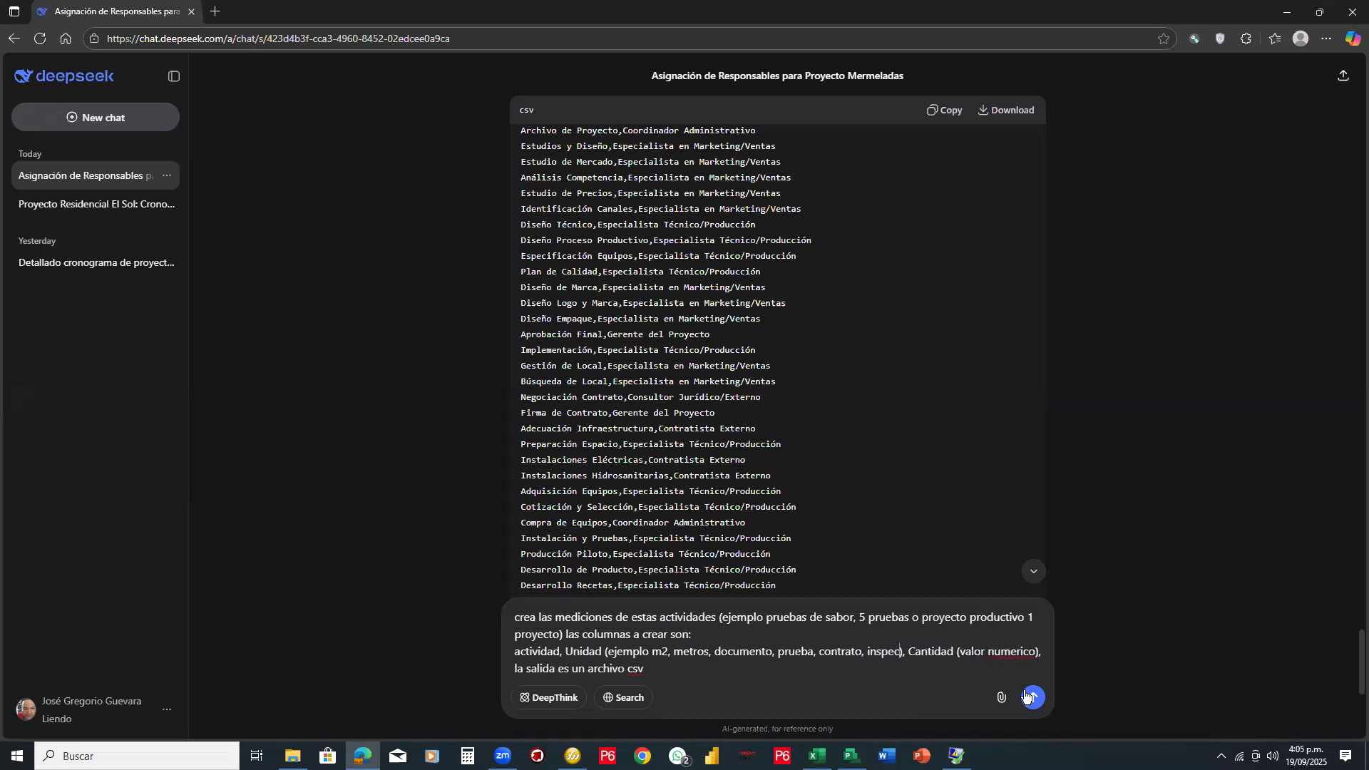
pyautogui.write('ion')
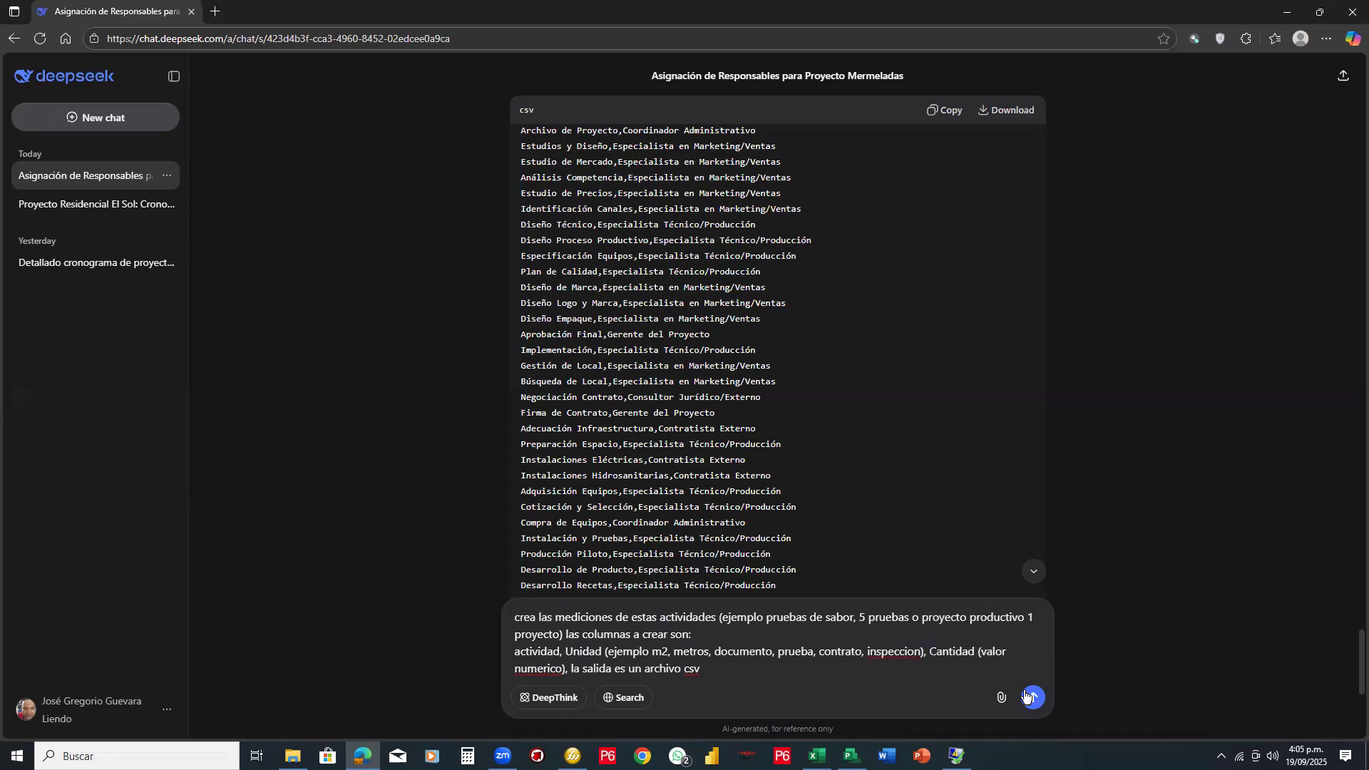
pyautogui.press('Right')
pyautogui.click(1034, 697)
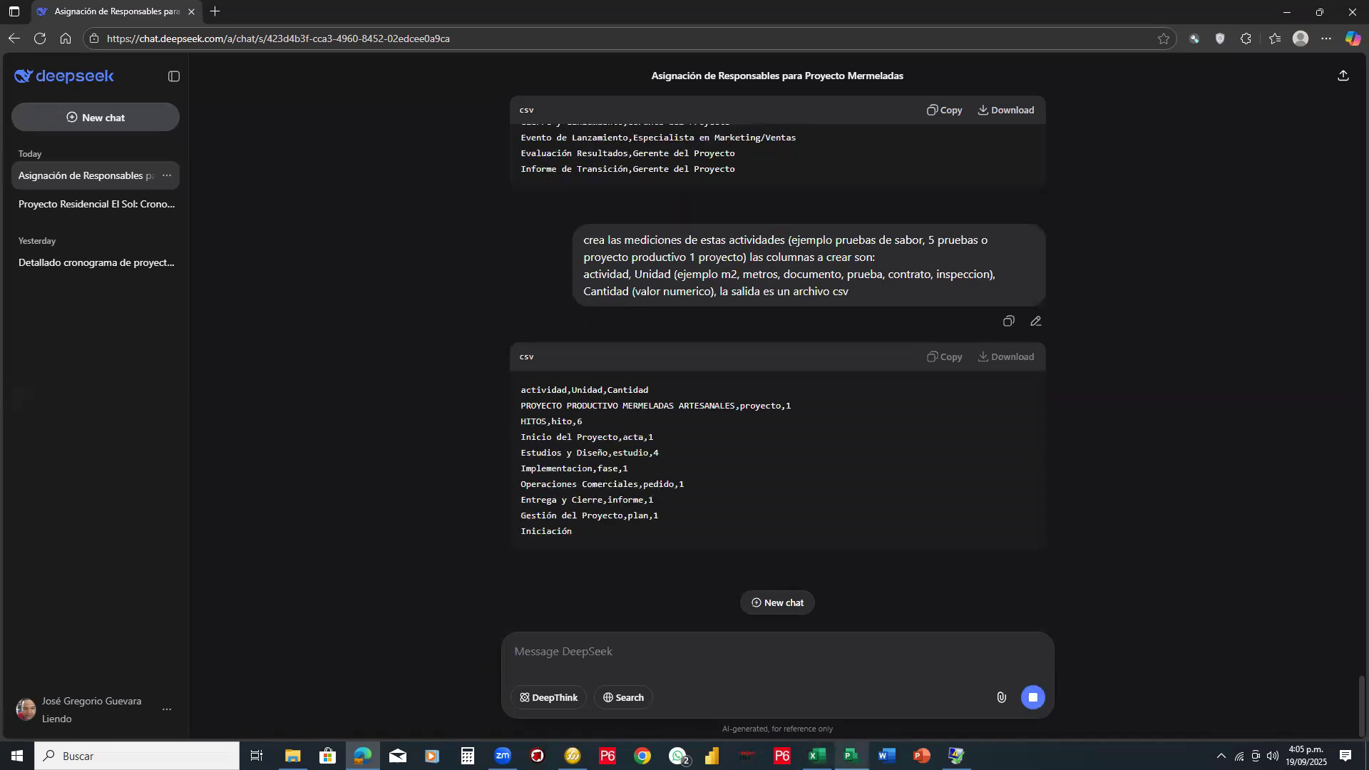
# Step: Switch to the Project schedule and rename the custom task text field Texto2 as Unidad
pyautogui.hotkey('alt', 'Tab')
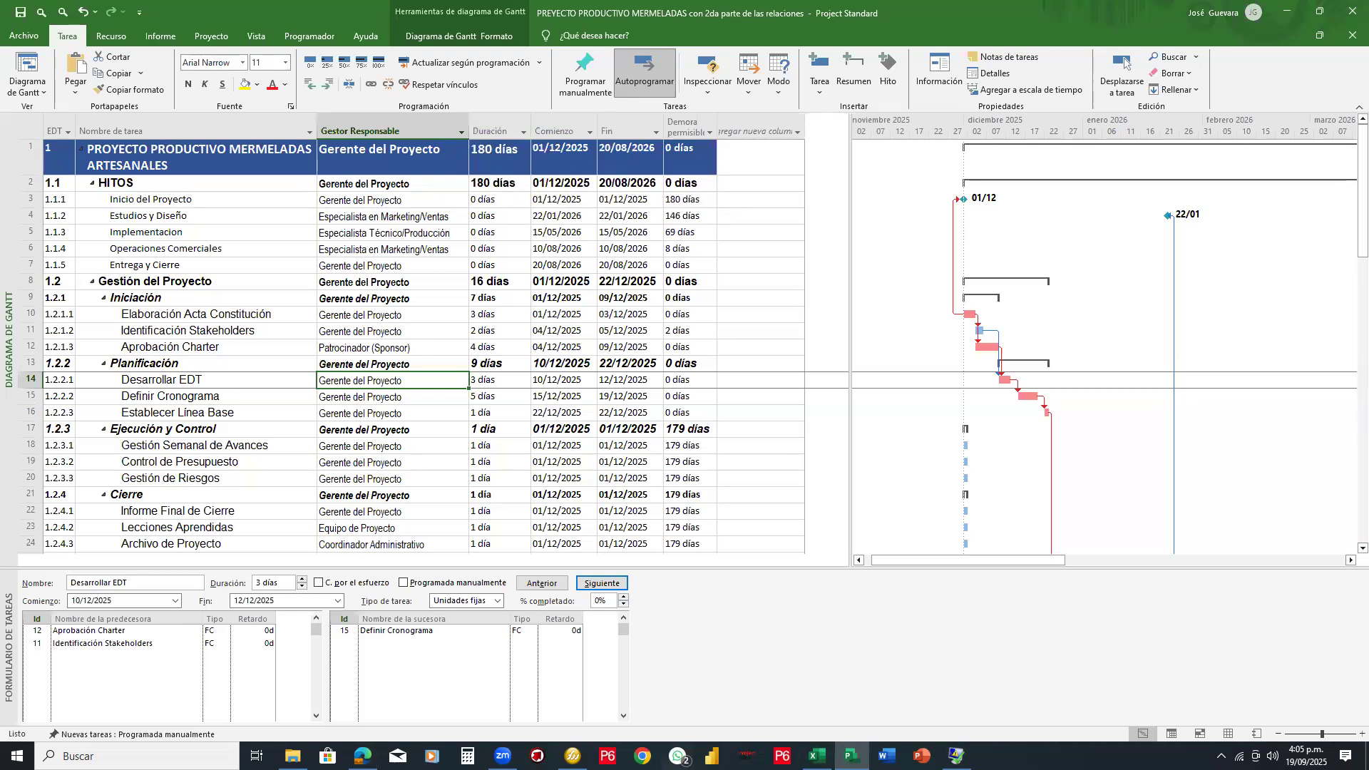
pyautogui.hotkey('alt', 'Tab')
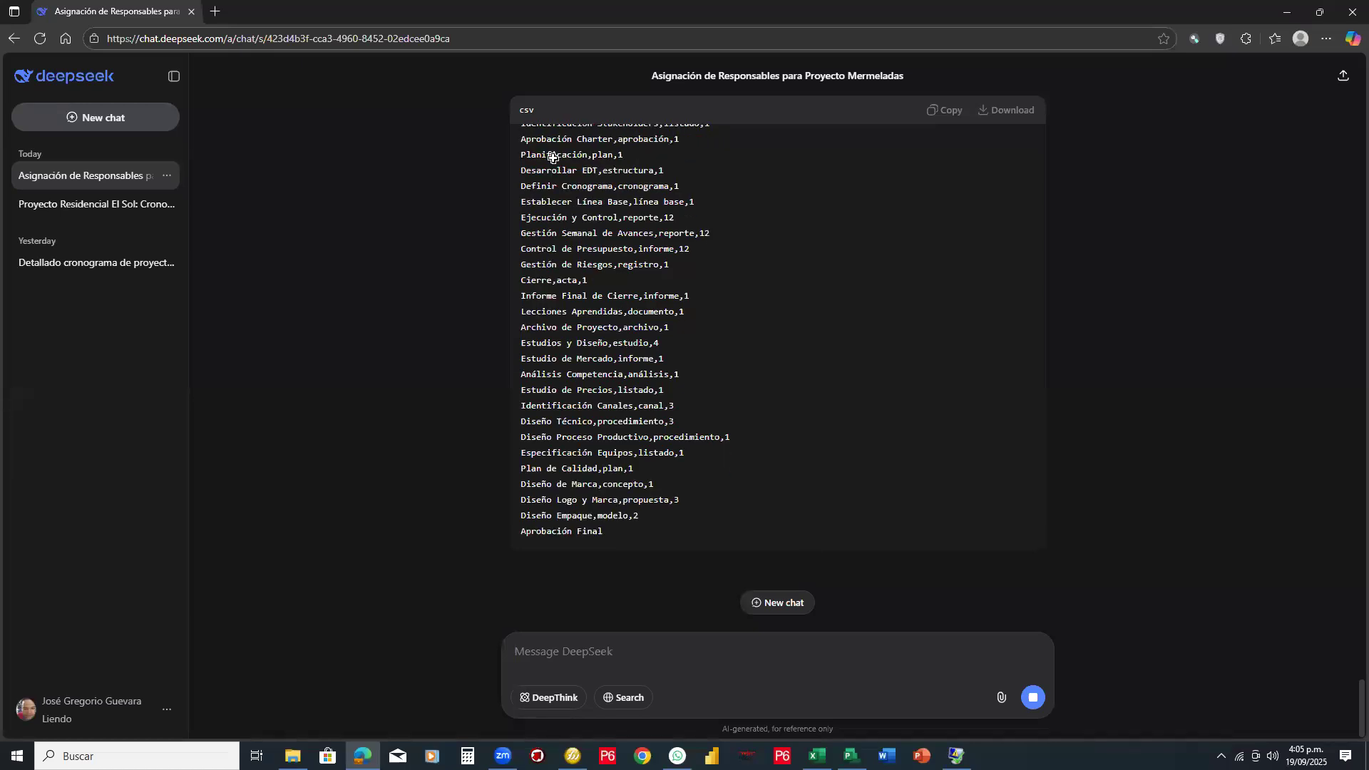
pyautogui.hotkey('alt', 'Tab')
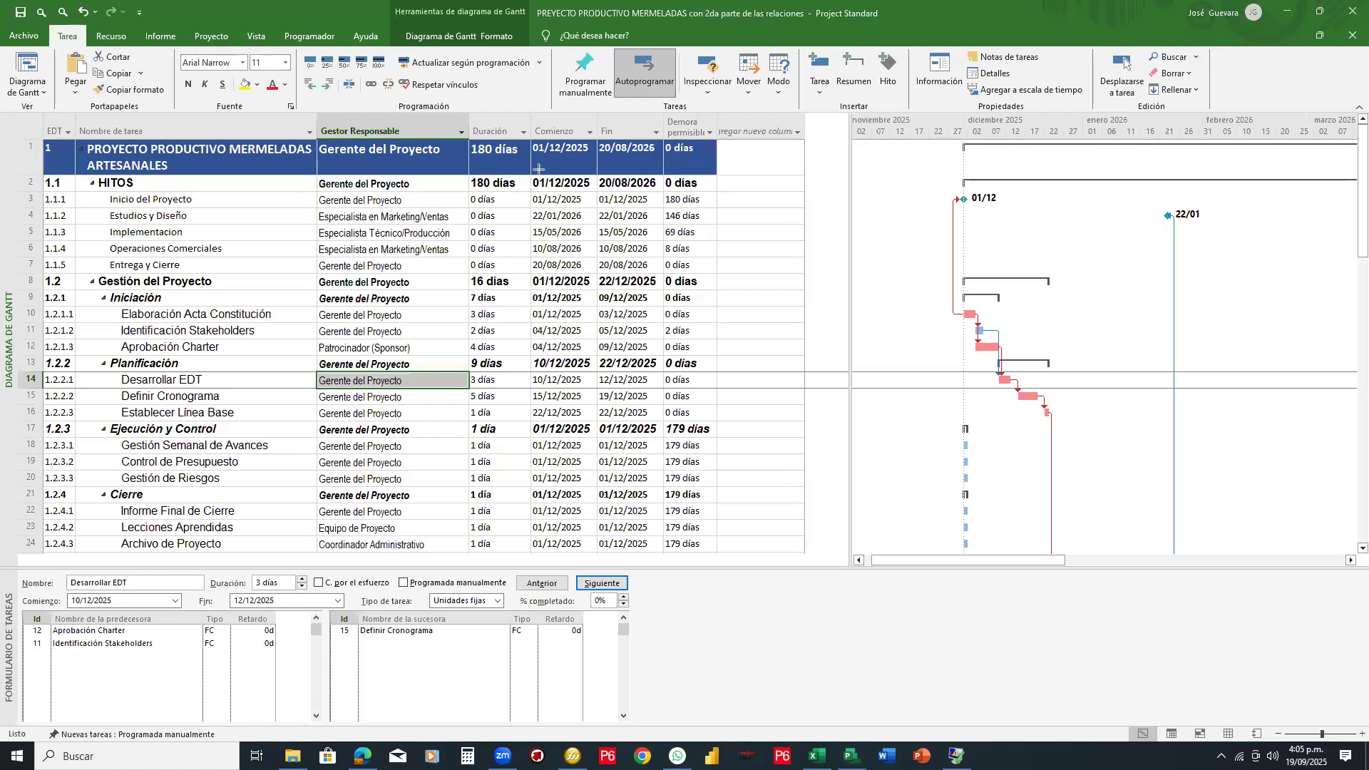
pyautogui.moveTo(481, 121); pyautogui.dragTo(229, 37)
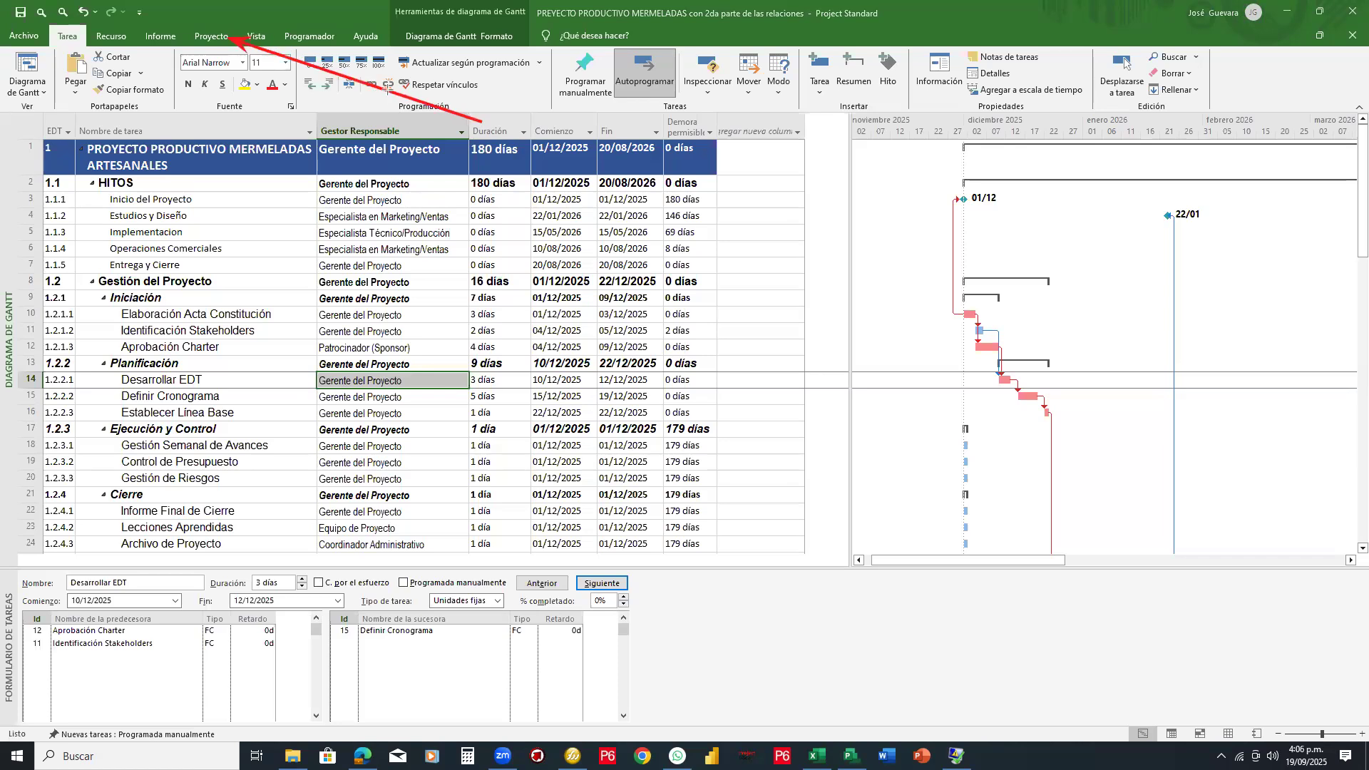
pyautogui.click(211, 37)
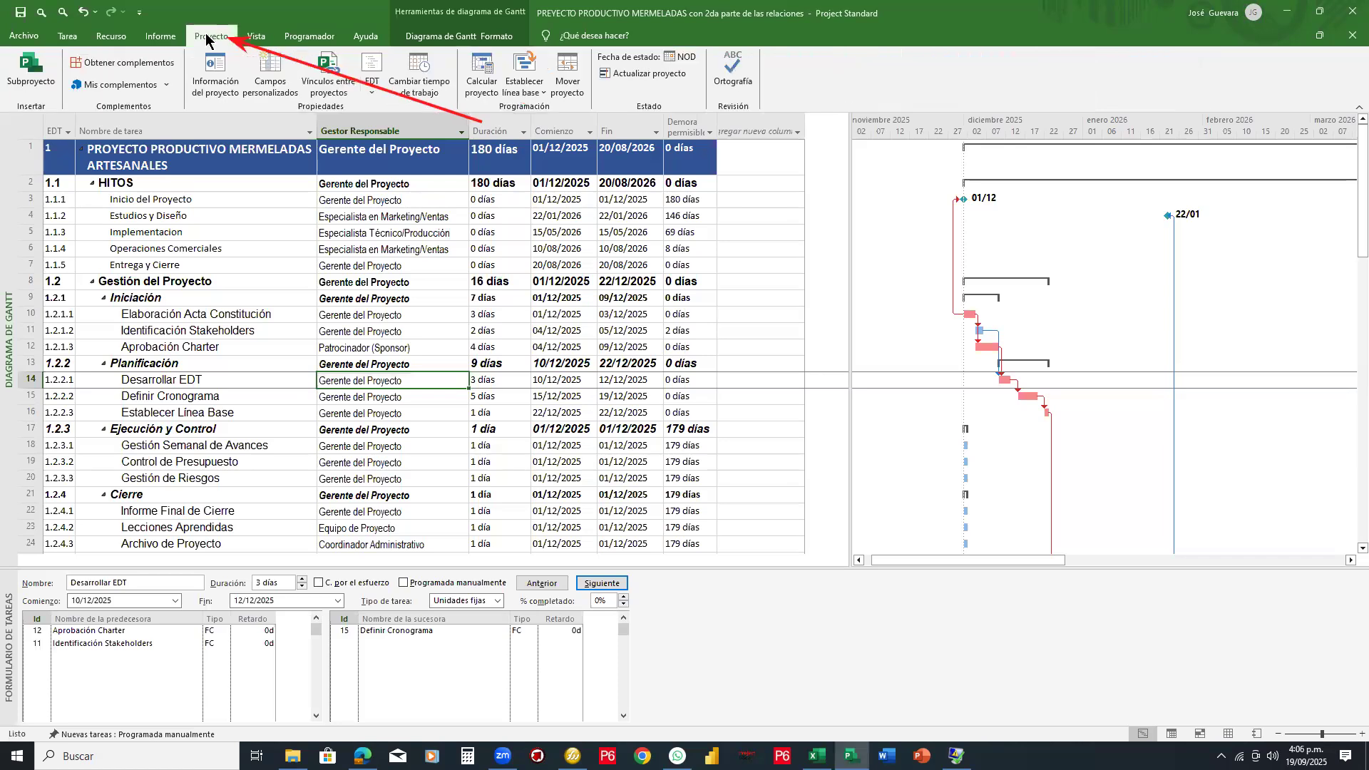
pyautogui.click(265, 86)
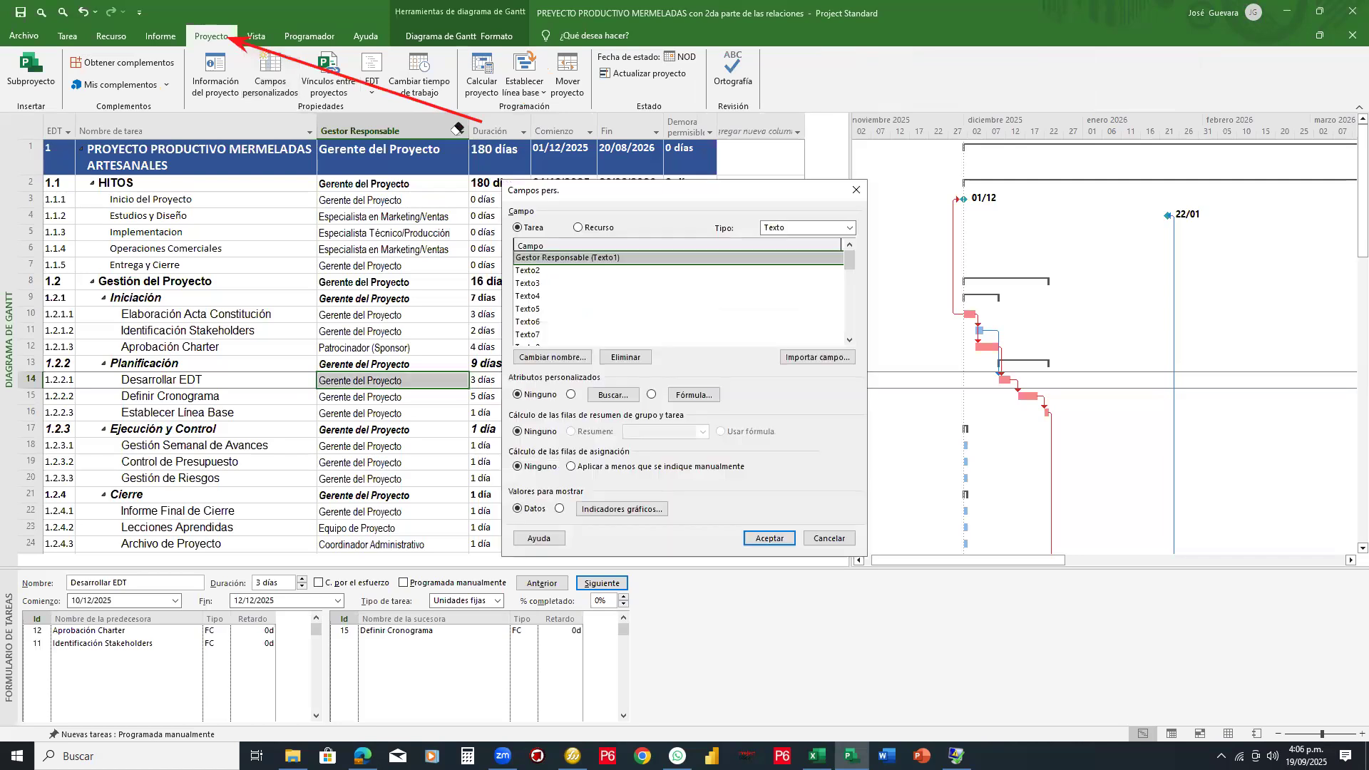
pyautogui.press('Escape')
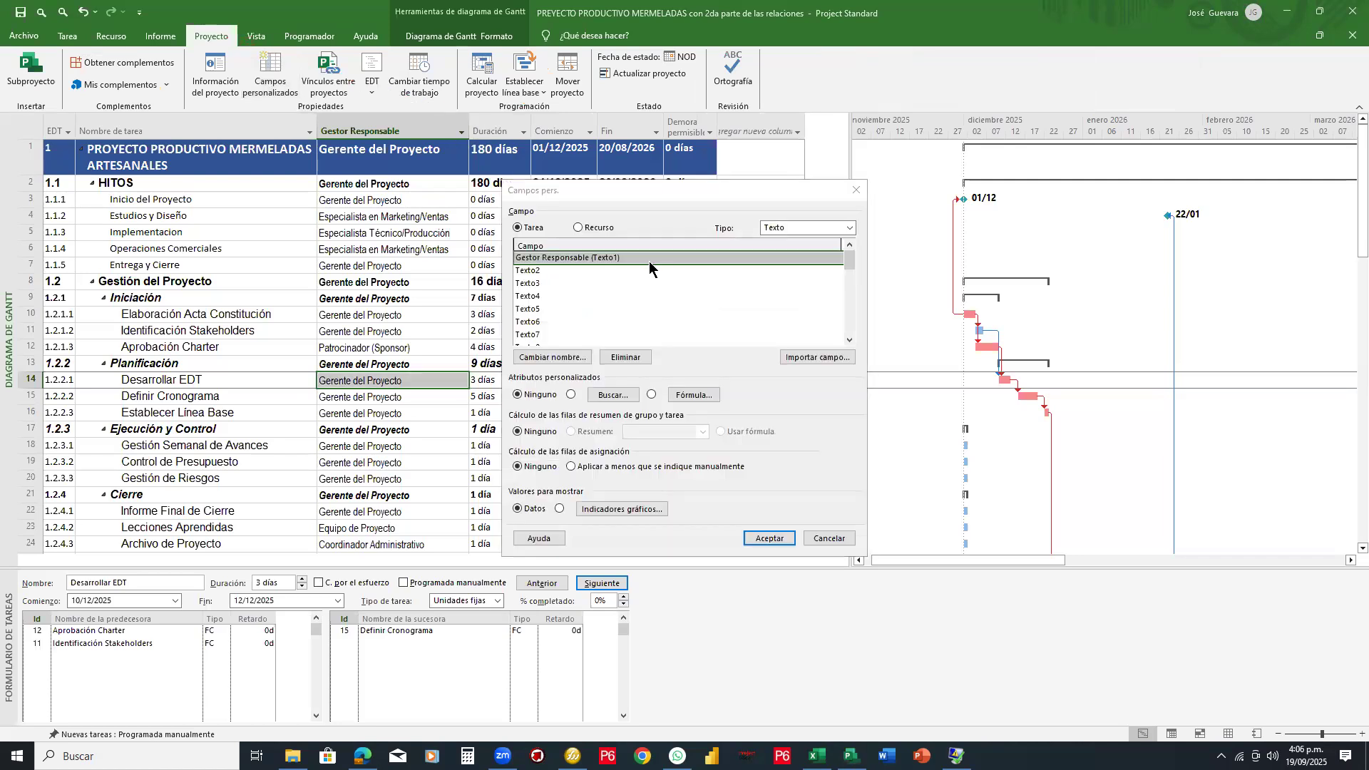
pyautogui.click(560, 271)
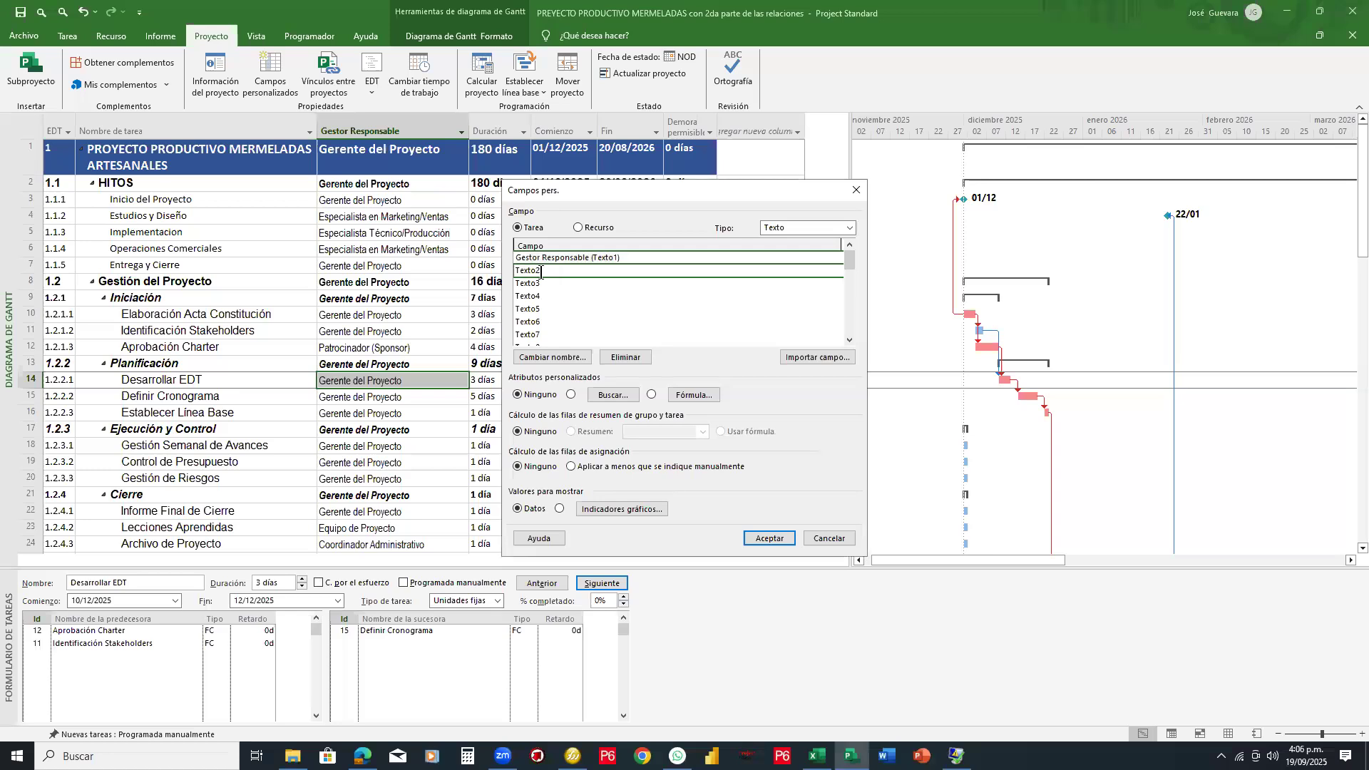
pyautogui.click(545, 357)
pyautogui.write('Unidad')
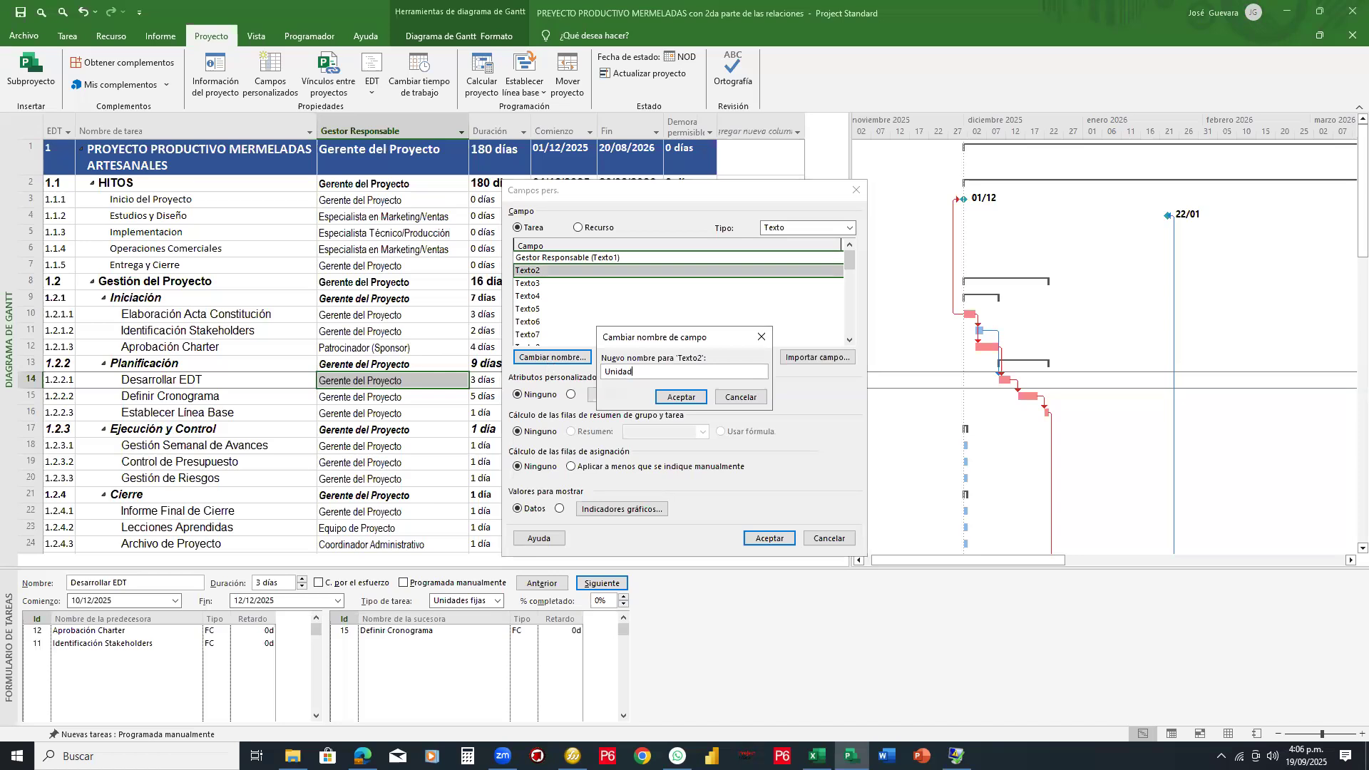
pyautogui.click(670, 398)
# Step: Rename the custom task text field Texto3 as Cantidad and accept the custom field changes
pyautogui.click(559, 290)
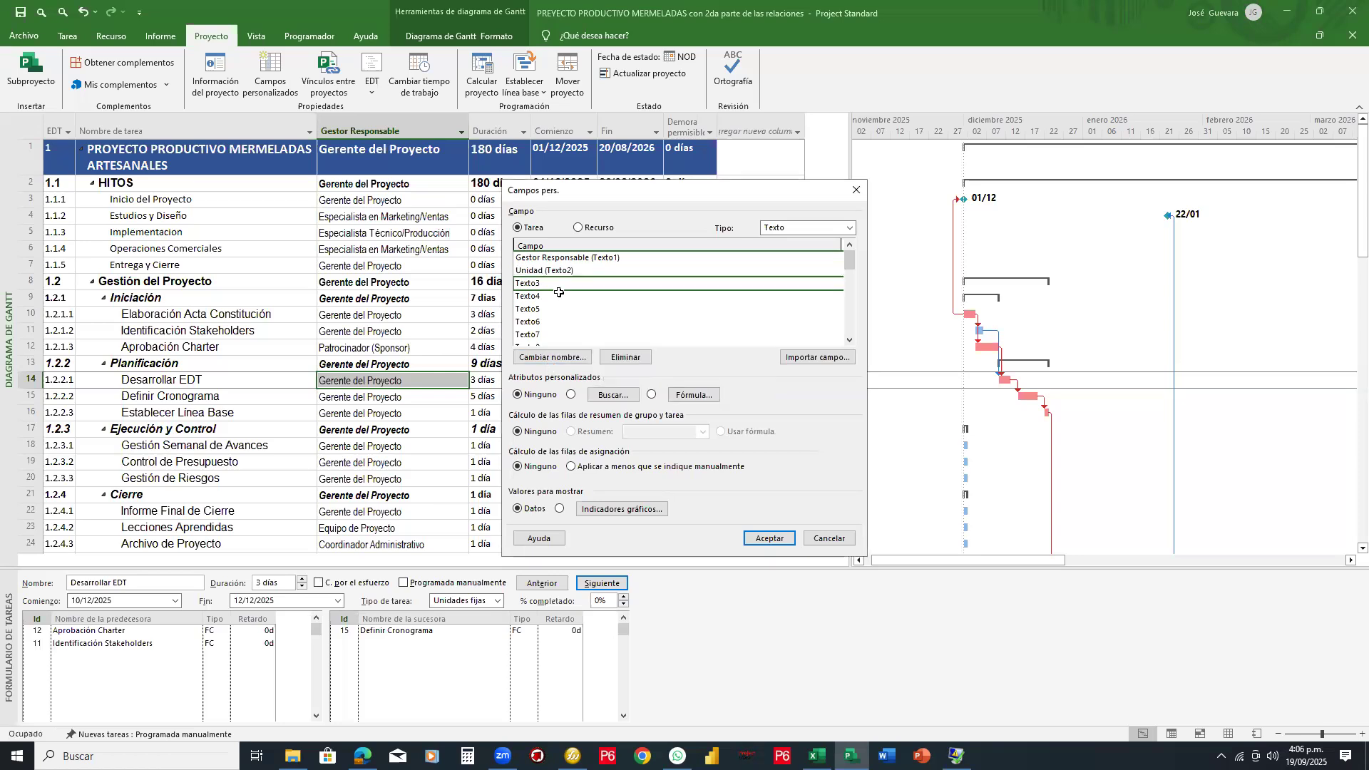
pyautogui.click(568, 360)
pyautogui.write('Cantidad')
pyautogui.press('Return')
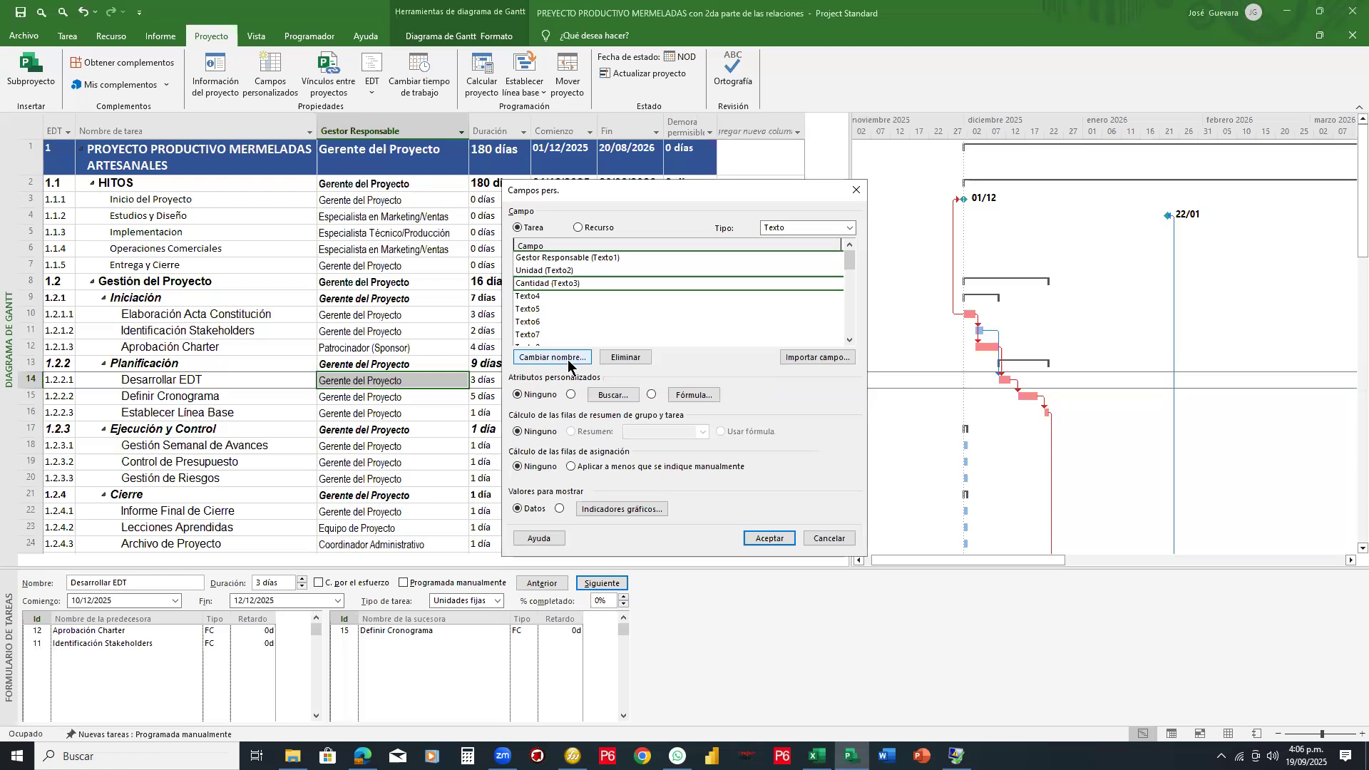
pyautogui.click(762, 542)
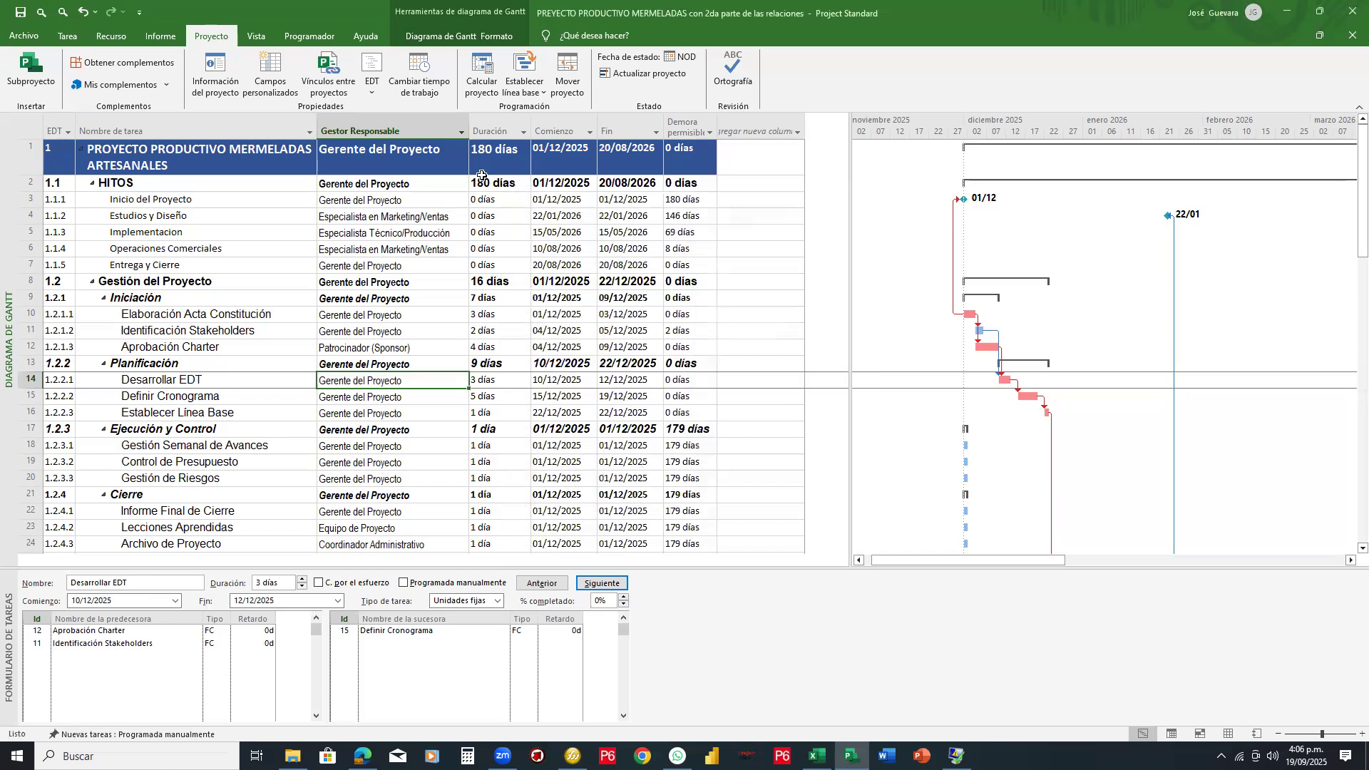
# Step: Narrow the Gestor Responsable column, then insert the Unidad (Texto2) field as a slim column before it
pyautogui.moveTo(459, 126); pyautogui.dragTo(458, 127)
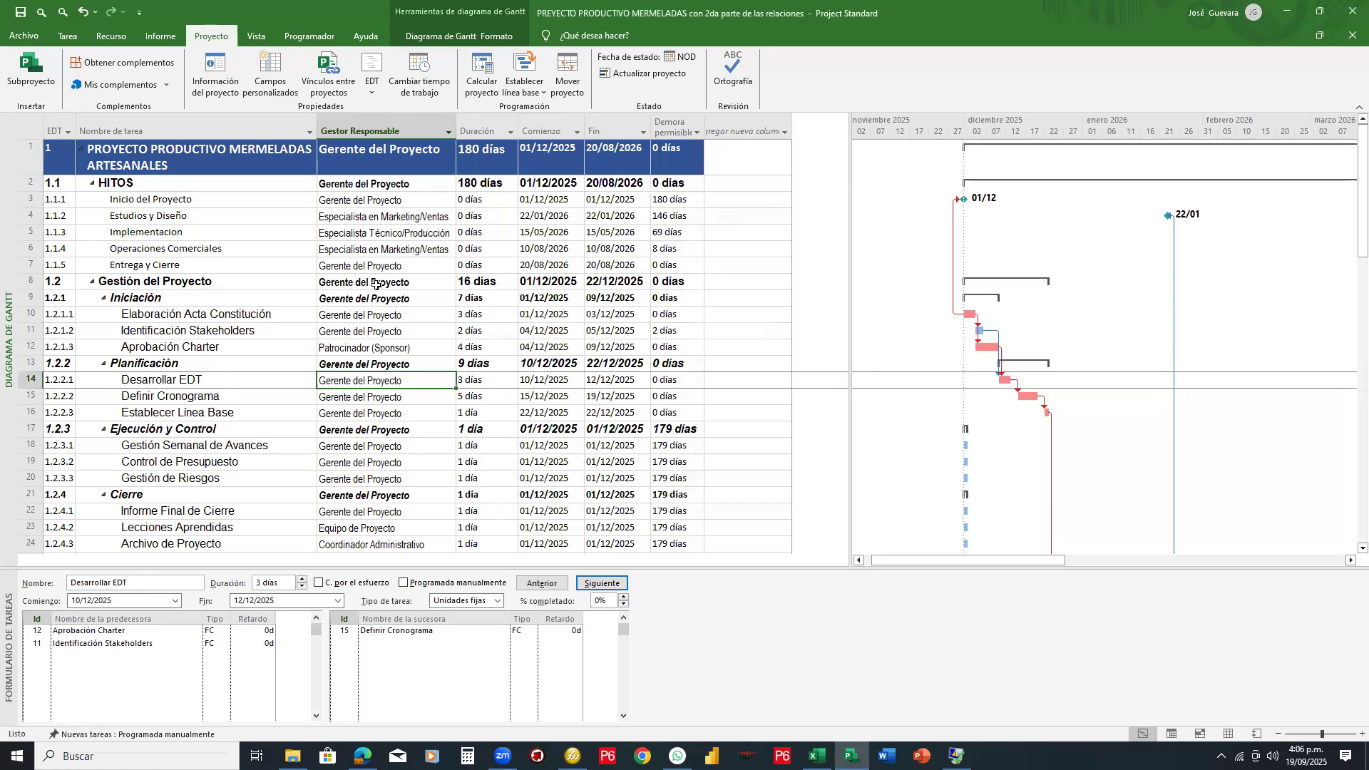
pyautogui.click(374, 121)
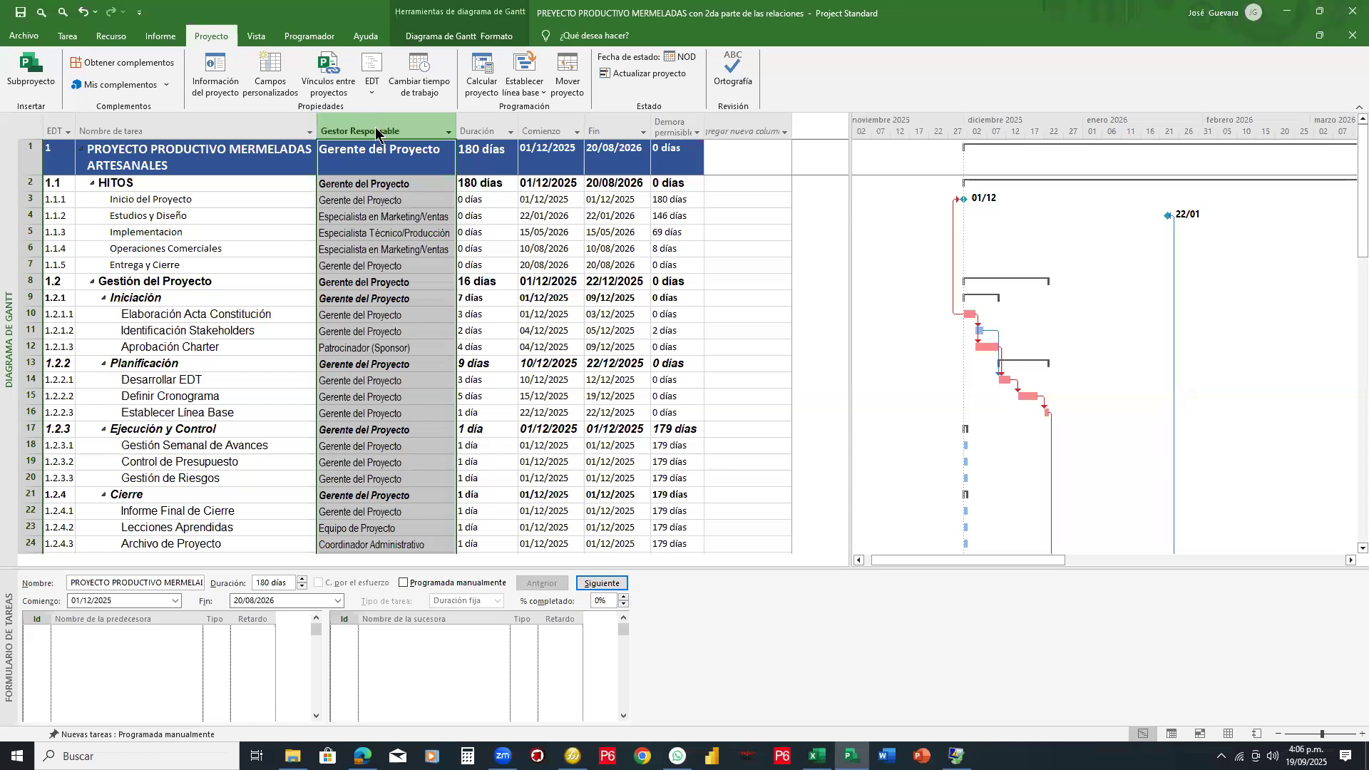
pyautogui.rightClick(375, 129)
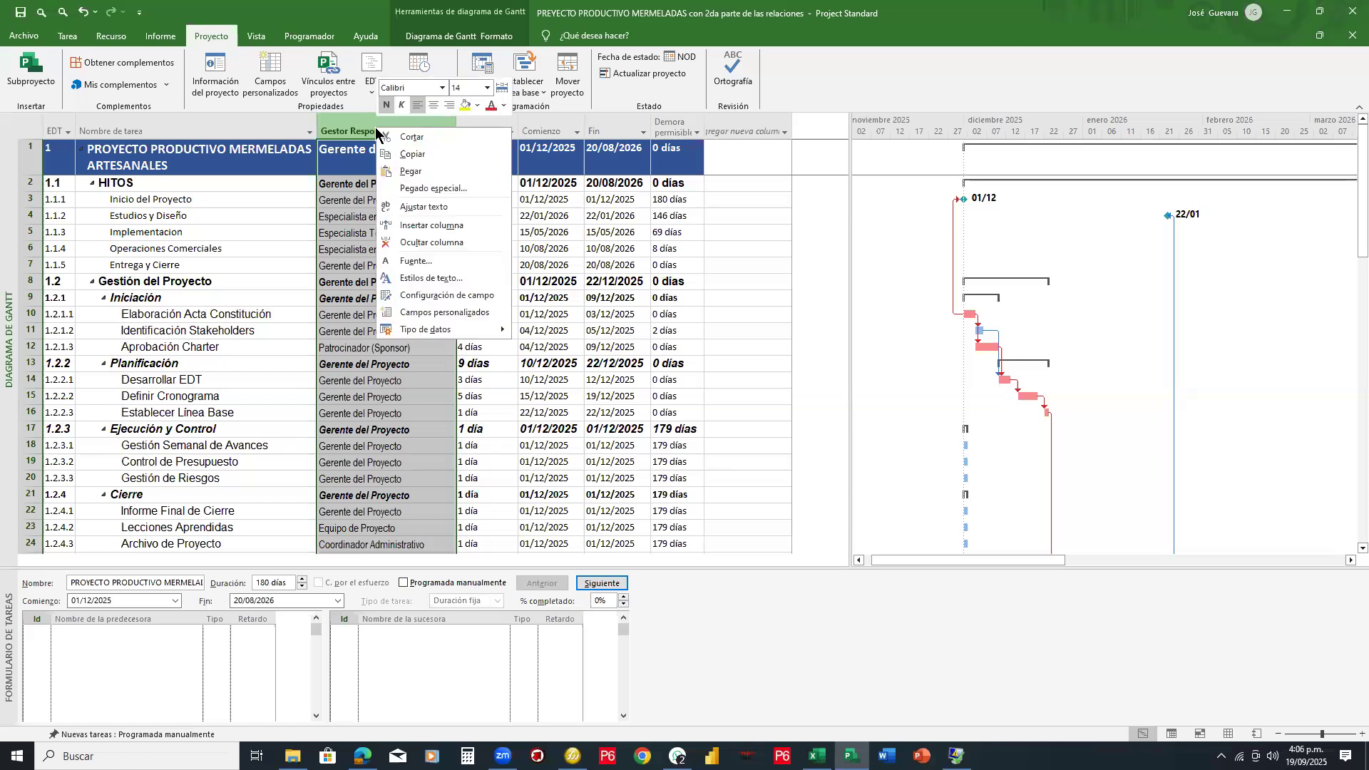
pyautogui.click(432, 225)
pyautogui.moveTo(511, 163); pyautogui.dragTo(532, 515)
pyautogui.scroll(-2, 363, 456)
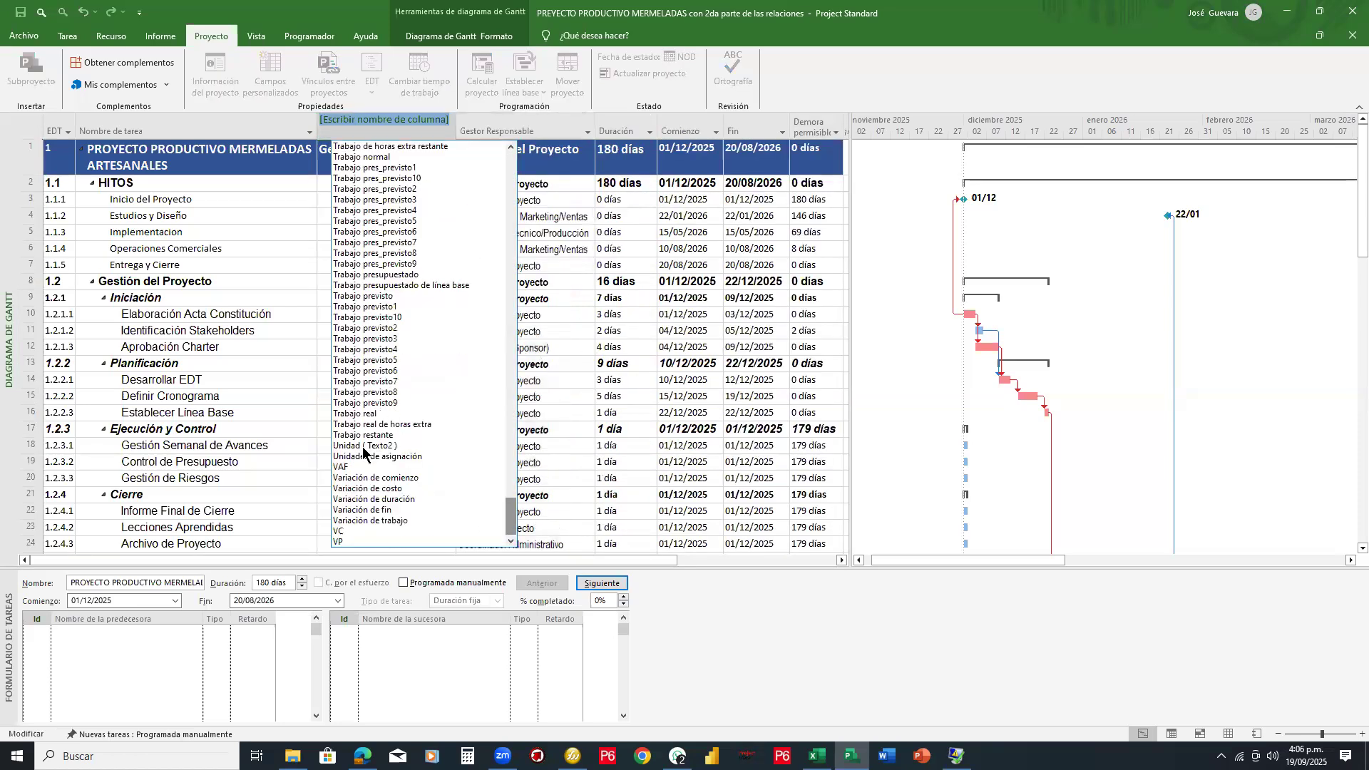
pyautogui.click(363, 445)
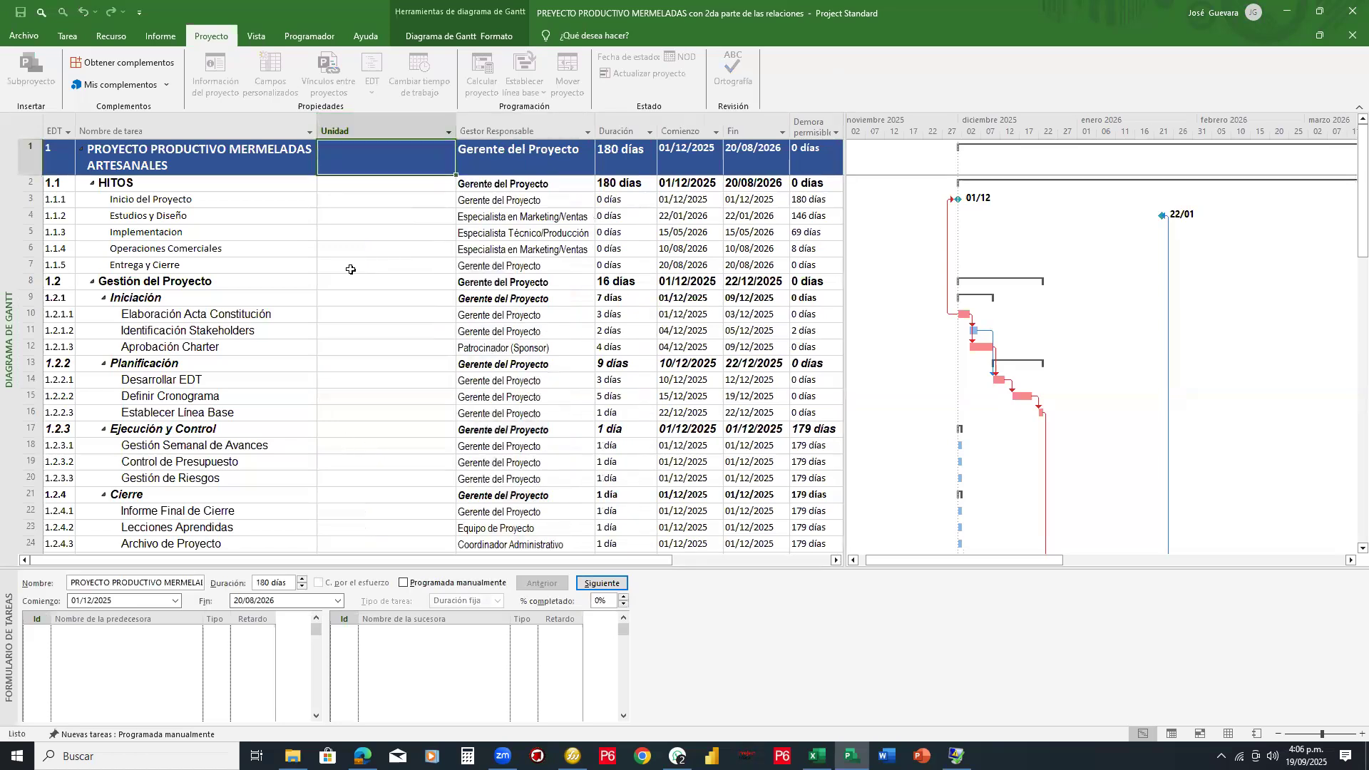
pyautogui.moveTo(451, 125); pyautogui.dragTo(373, 126)
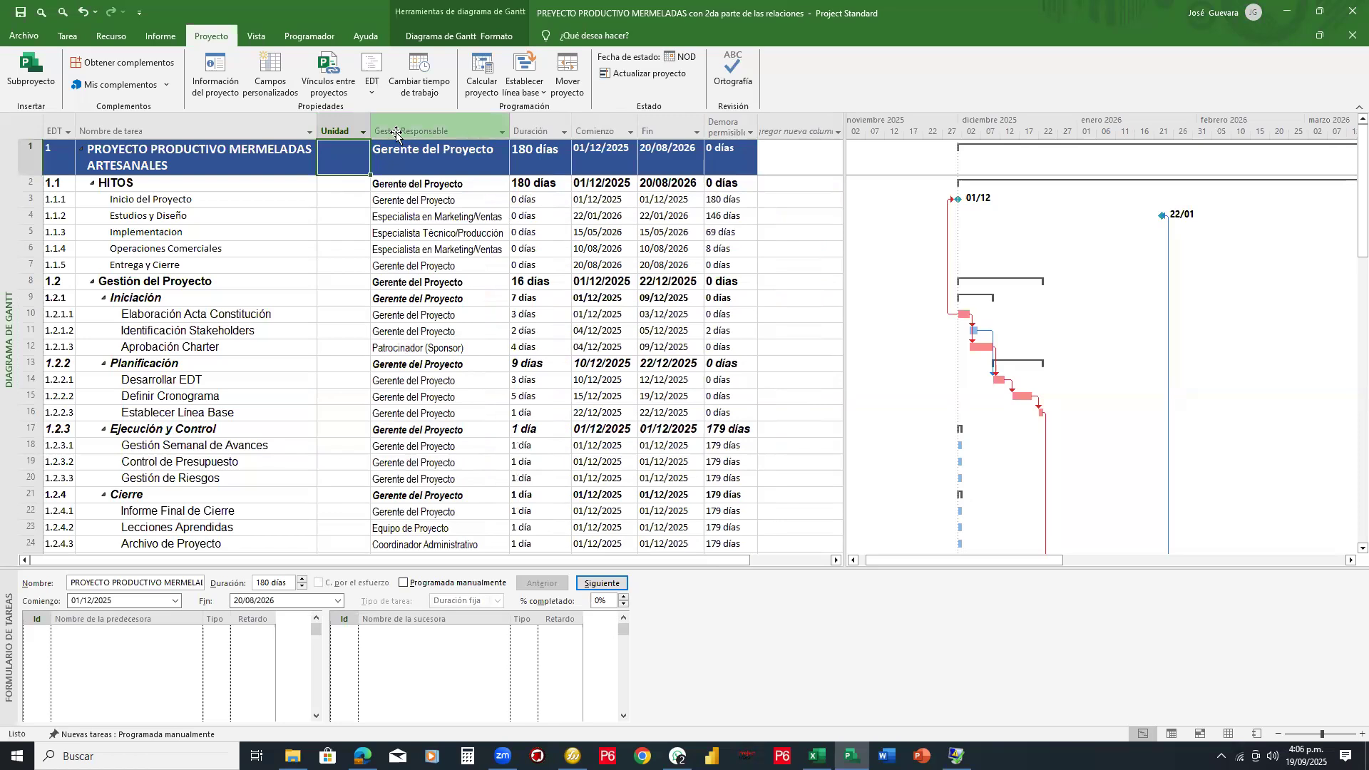
# Step: Insert the Cantidad (Texto3) field as a column before Gestor Responsable and narrow it to fit its heading
pyautogui.click(396, 133)
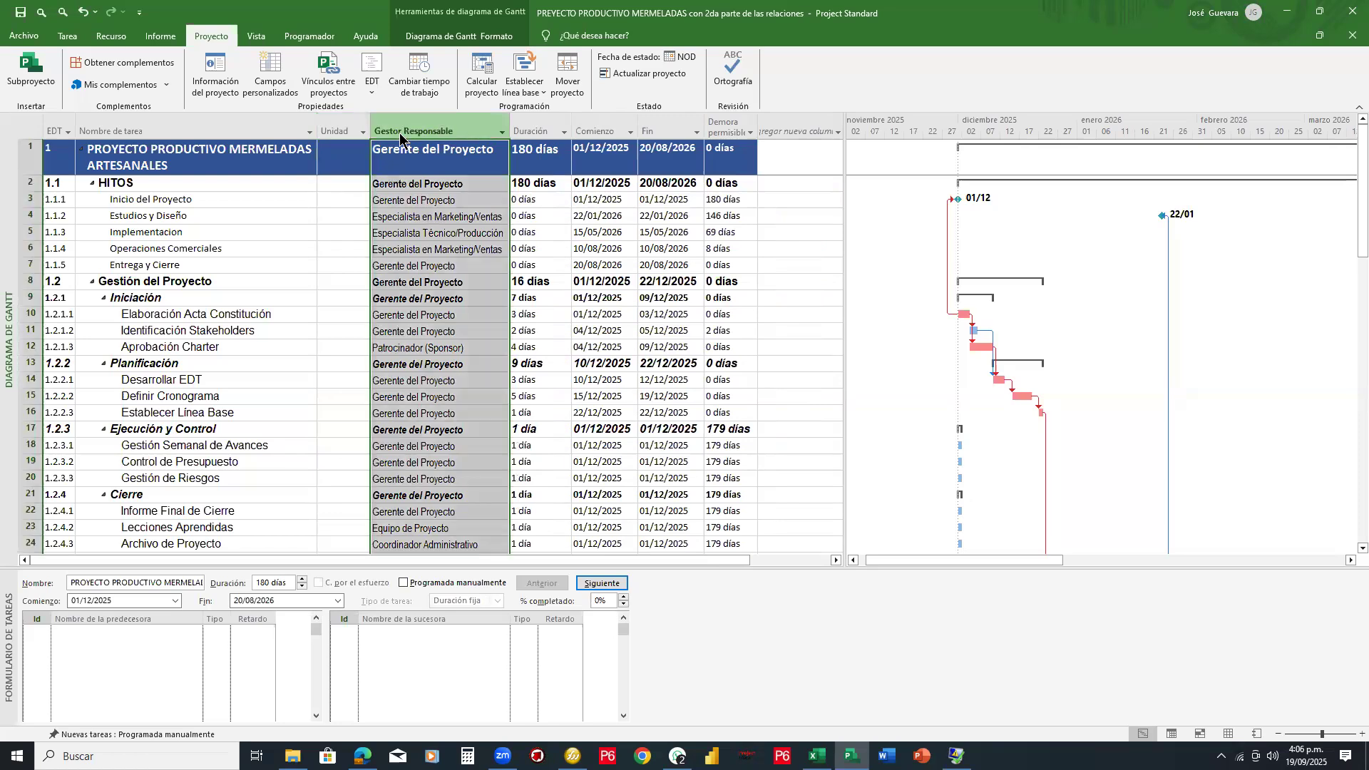
pyautogui.rightClick(400, 132)
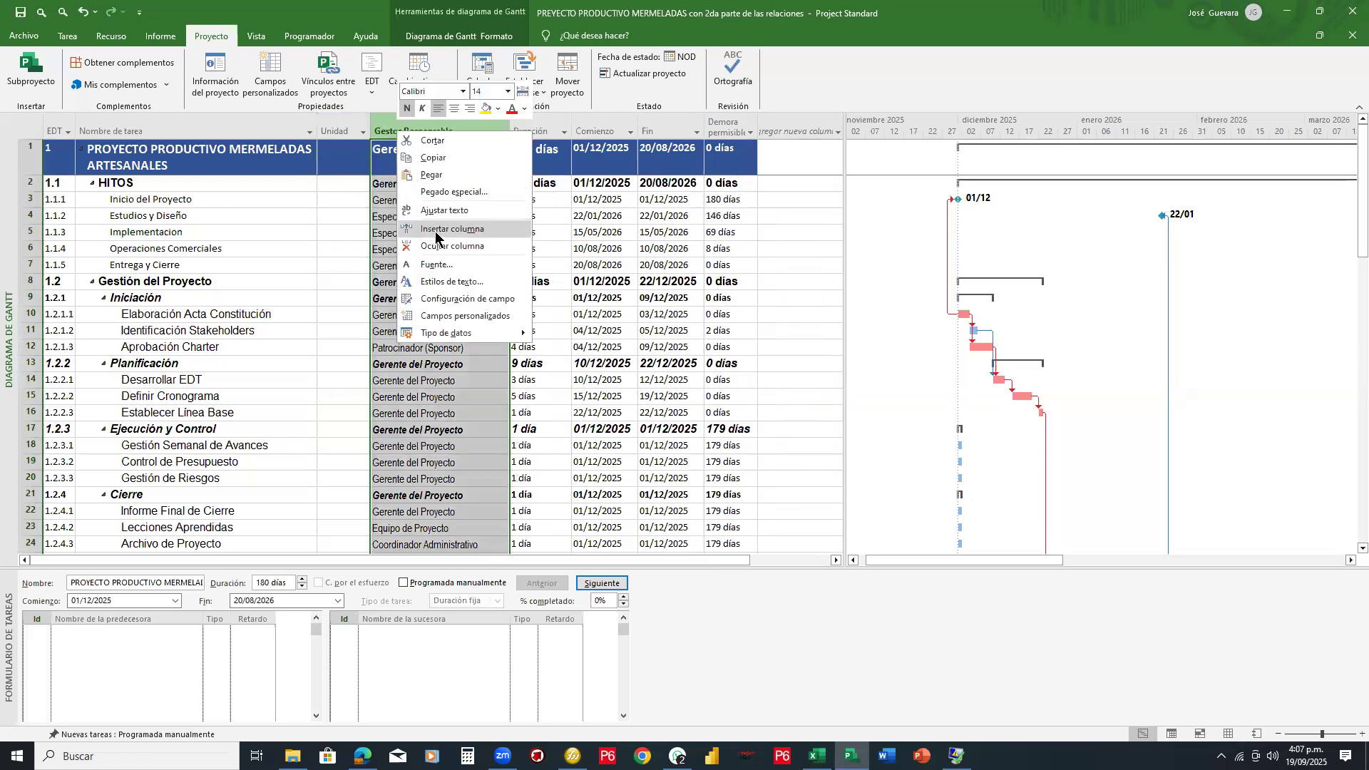
pyautogui.click(433, 229)
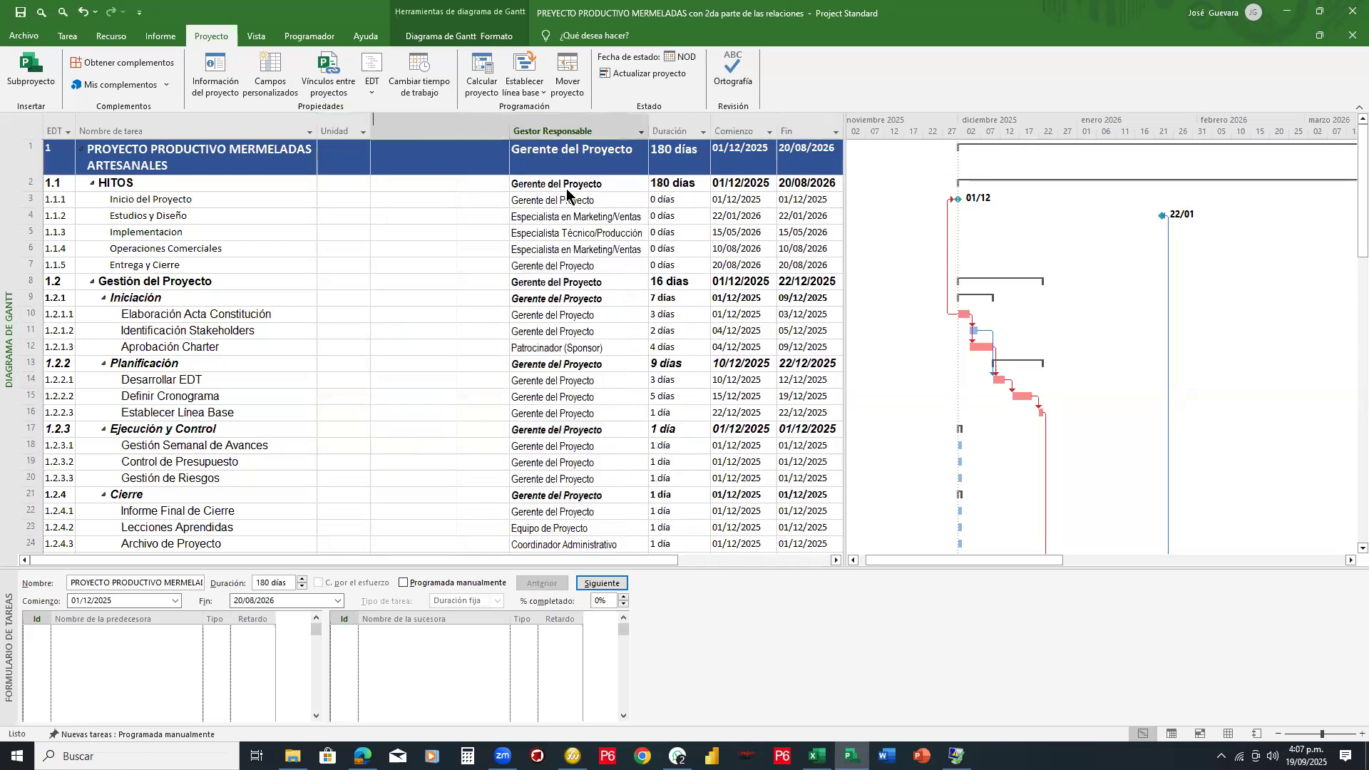
pyautogui.moveTo(564, 214)
pyautogui.mouseDown()
pyautogui.moveTo(563, 227)
pyautogui.moveTo(562, 192)
pyautogui.mouseUp()
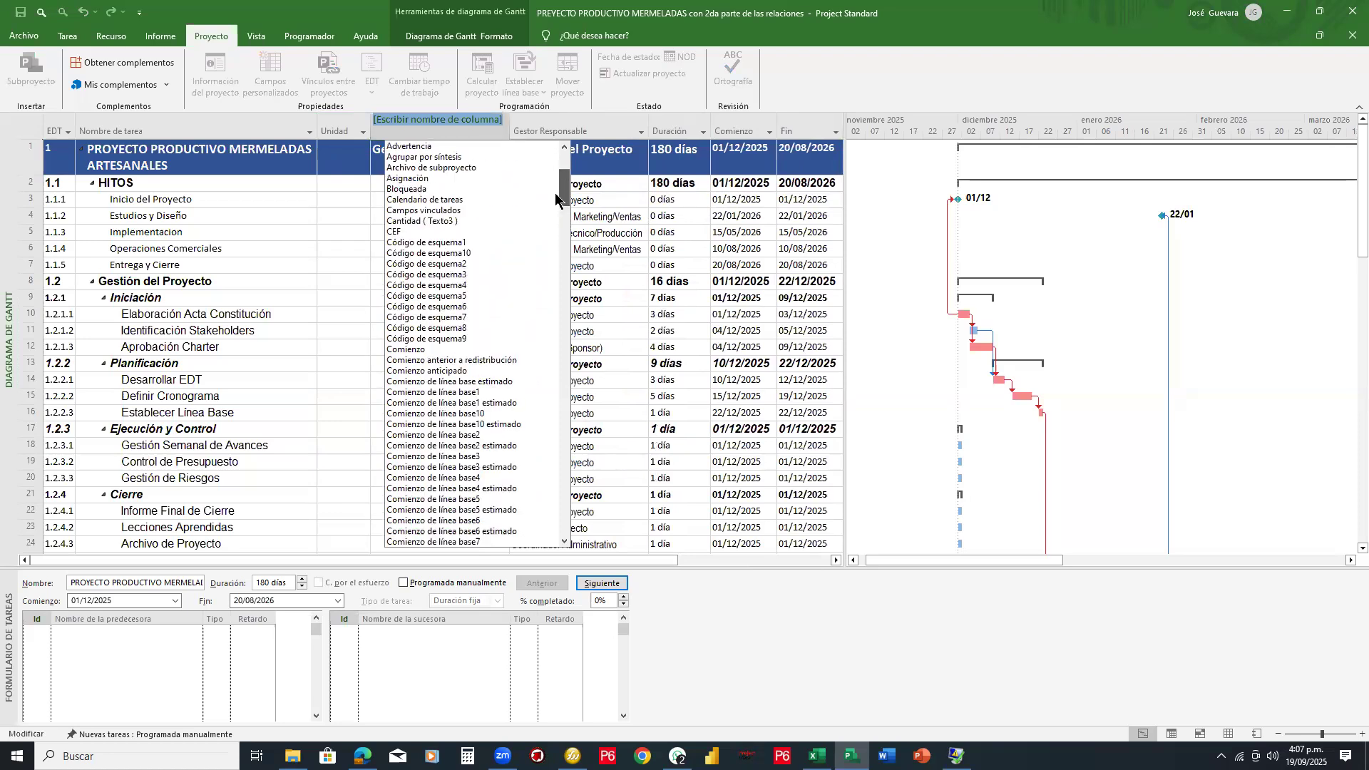
pyautogui.scroll(1, 401, 242)
pyautogui.click(402, 243)
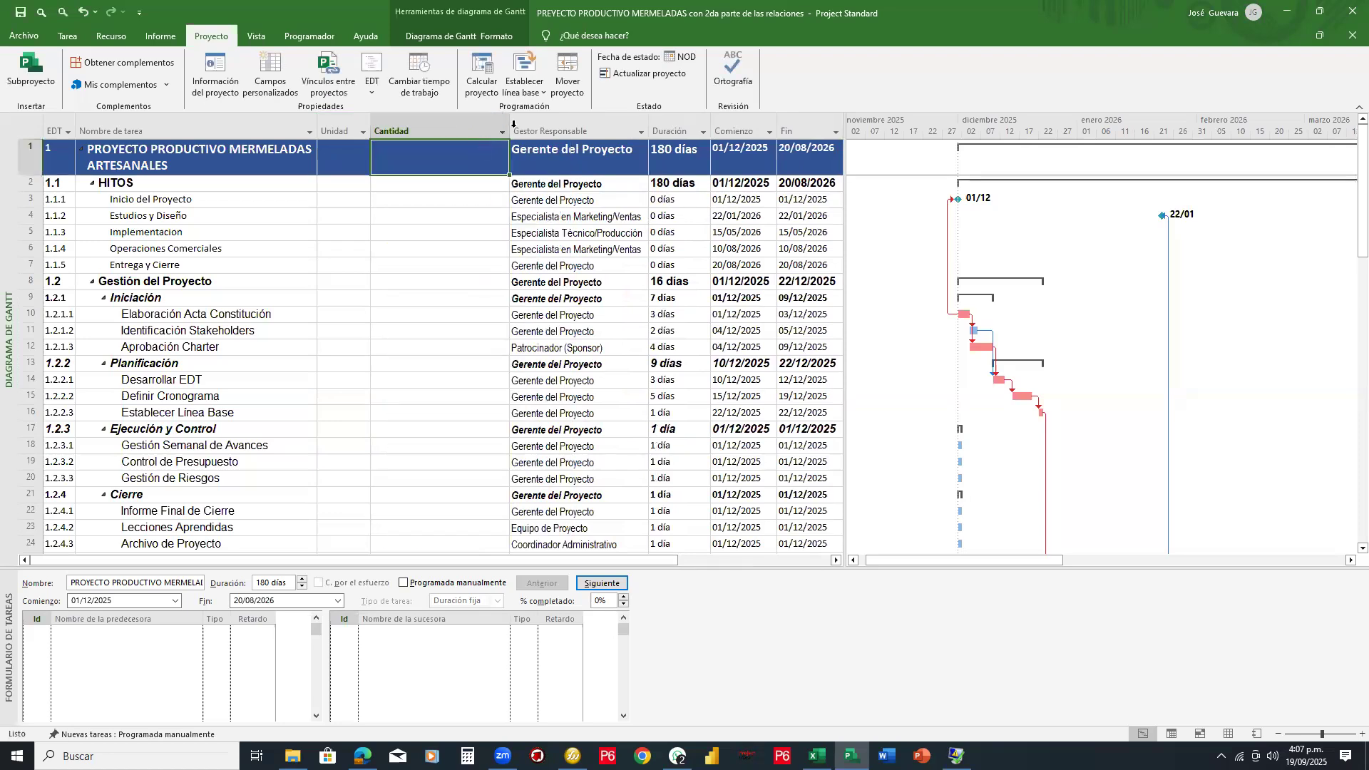
pyautogui.moveTo(423, 132); pyautogui.dragTo(423, 132)
pyautogui.click(549, 271)
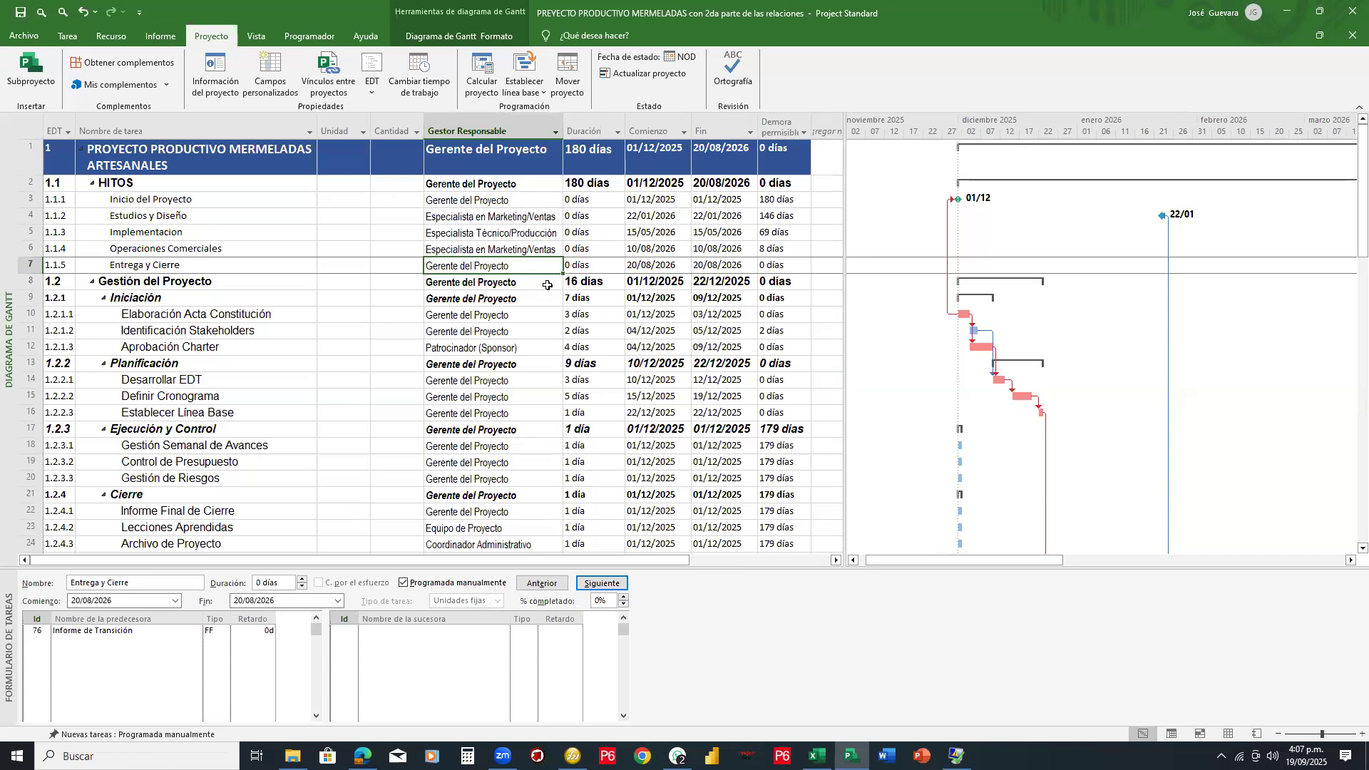
pyautogui.hotkey('alt', 'Tab')
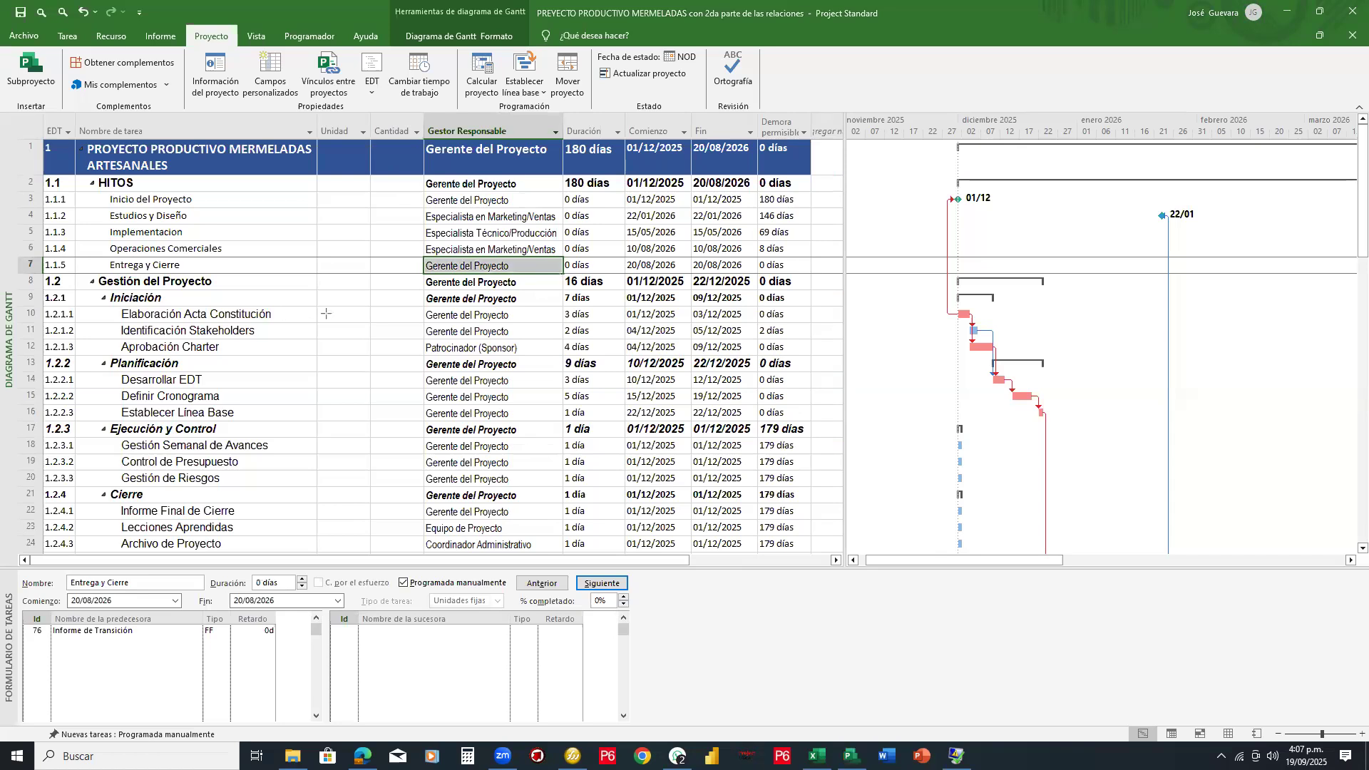
pyautogui.moveTo(281, 314); pyautogui.dragTo(329, 314)
pyautogui.moveTo(342, 313); pyautogui.dragTo(375, 312)
pyautogui.moveTo(259, 348); pyautogui.dragTo(384, 349)
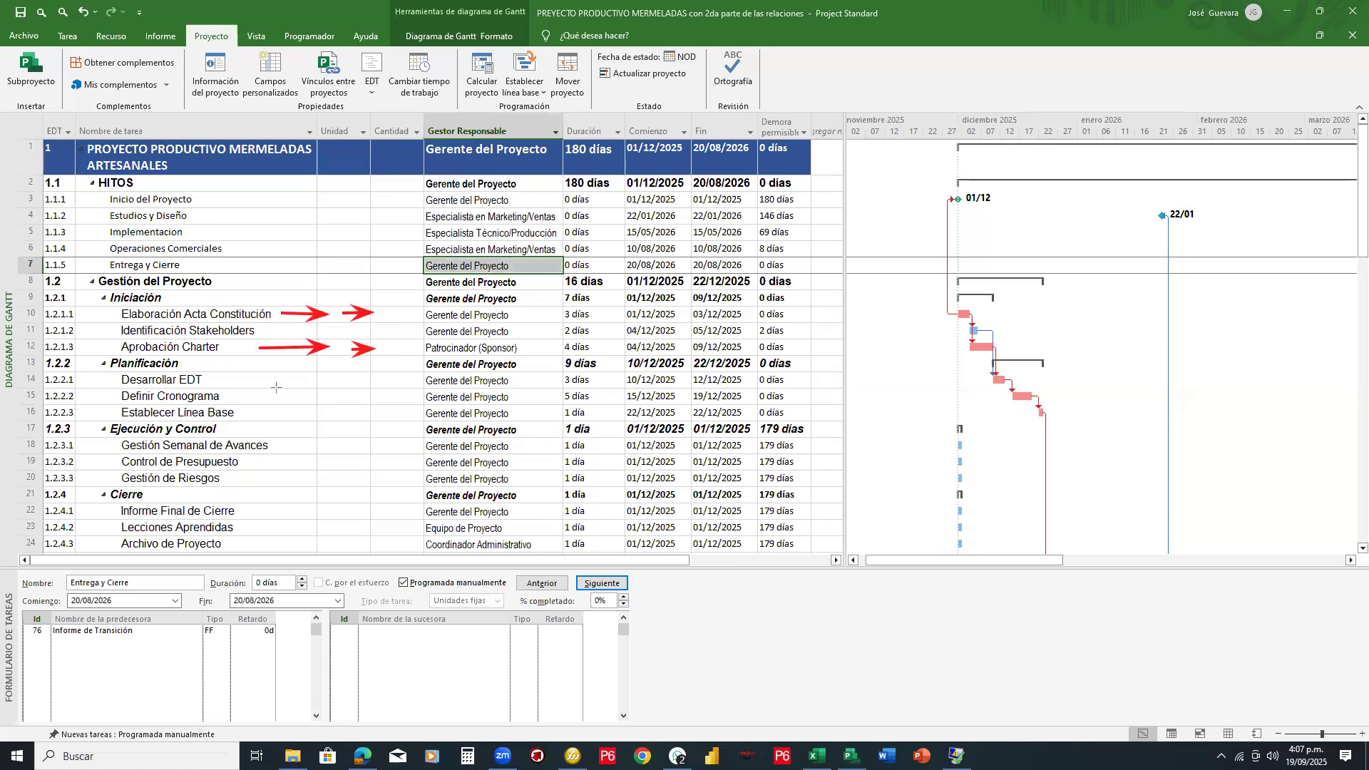
pyautogui.moveTo(272, 394); pyautogui.dragTo(378, 395)
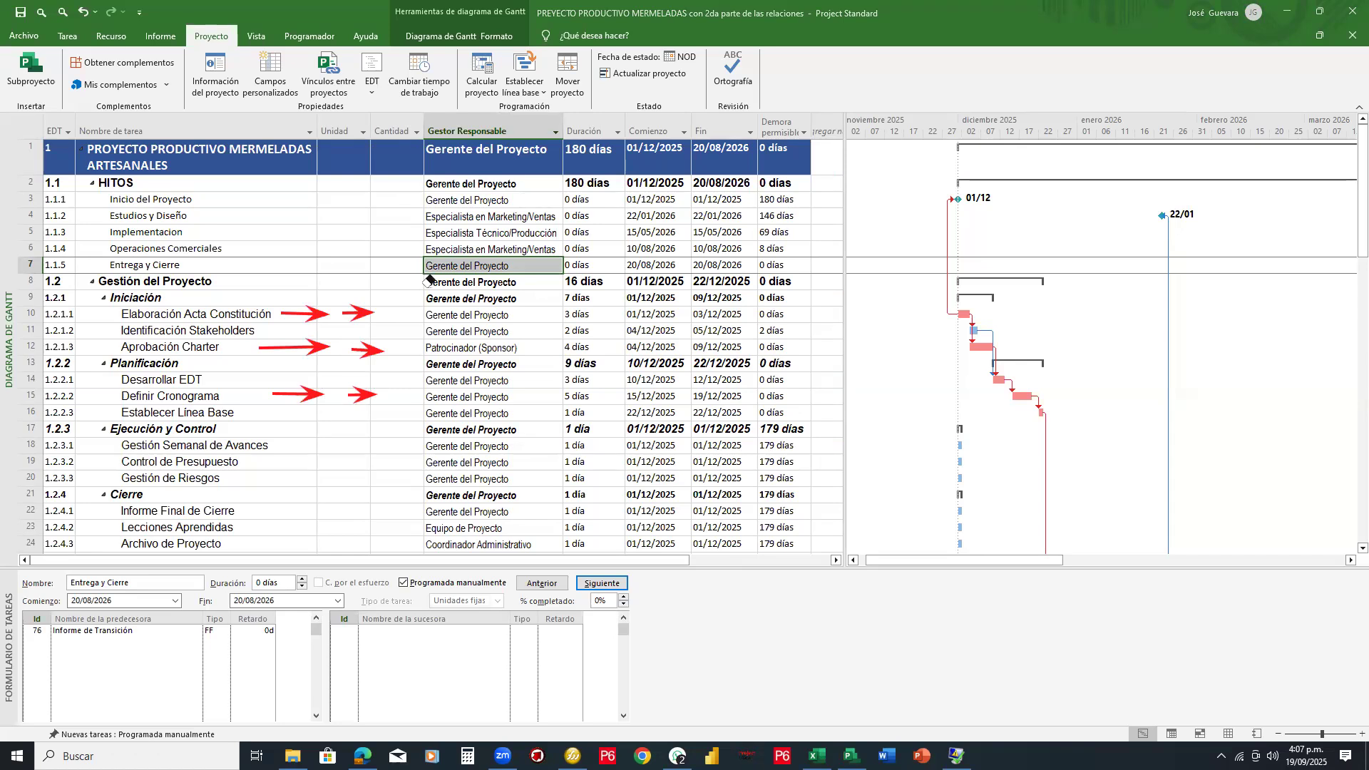
pyautogui.moveTo(307, 391); pyautogui.dragTo(293, 331)
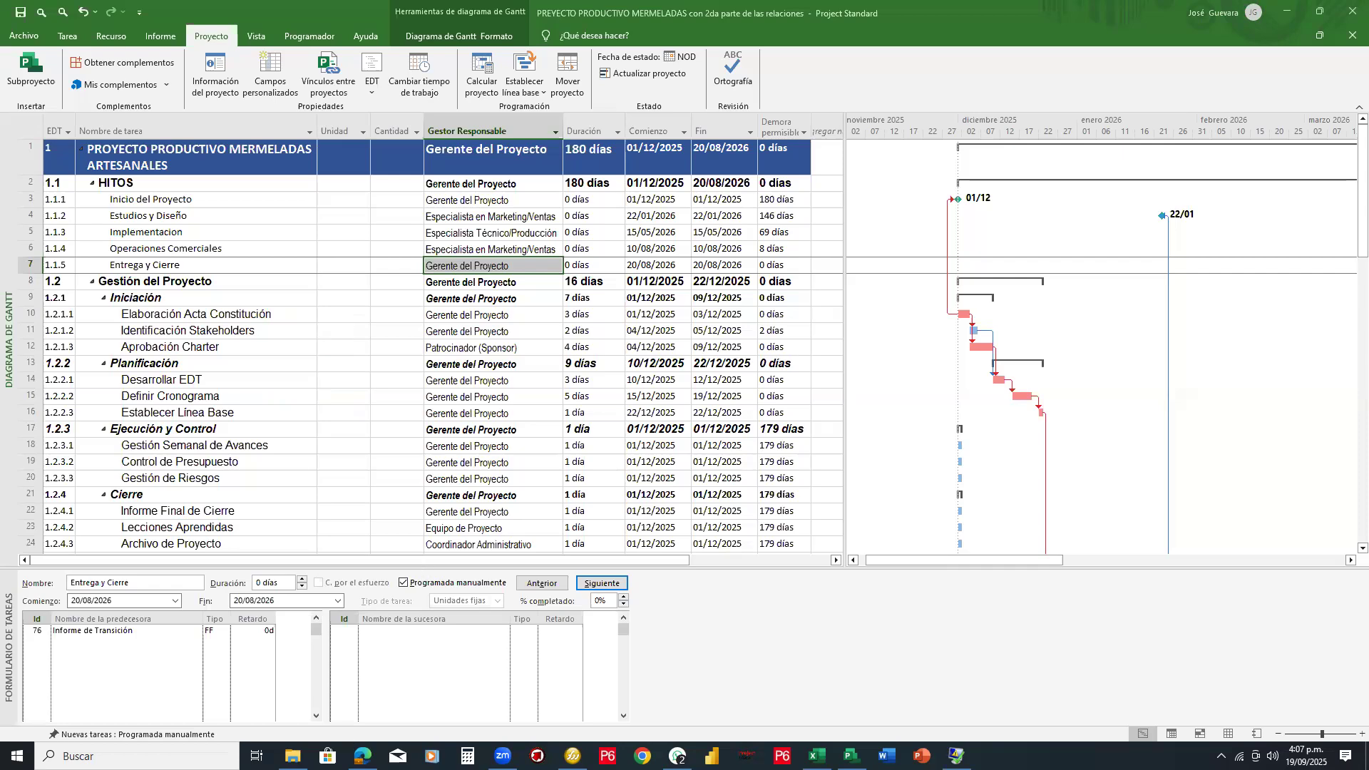
# Step: Copy the generated CSV with actividad, Unidad and Cantidad from the DeepSeek chat and switch to the Excel workbook
pyautogui.hotkey('alt', 'Tab')
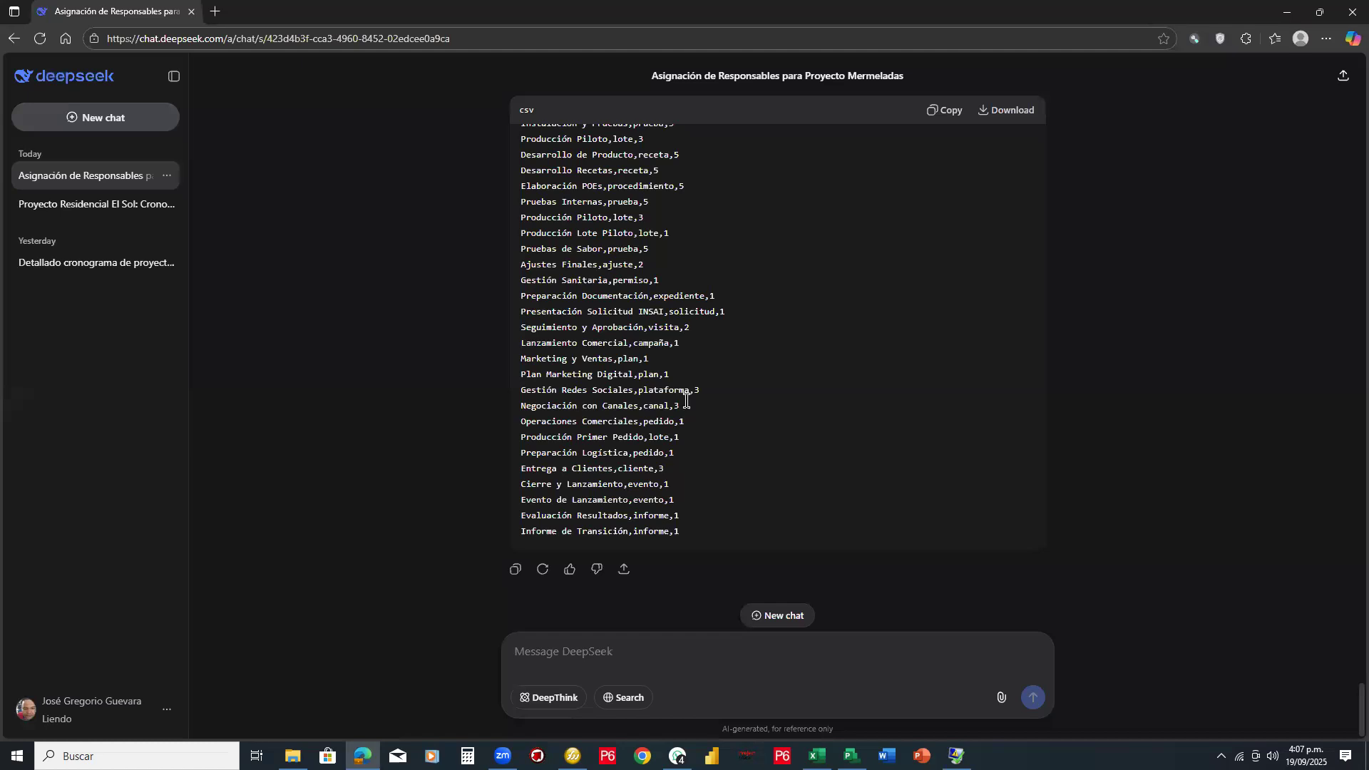
pyautogui.scroll(1, 687, 403)
pyautogui.scroll(8, 688, 407)
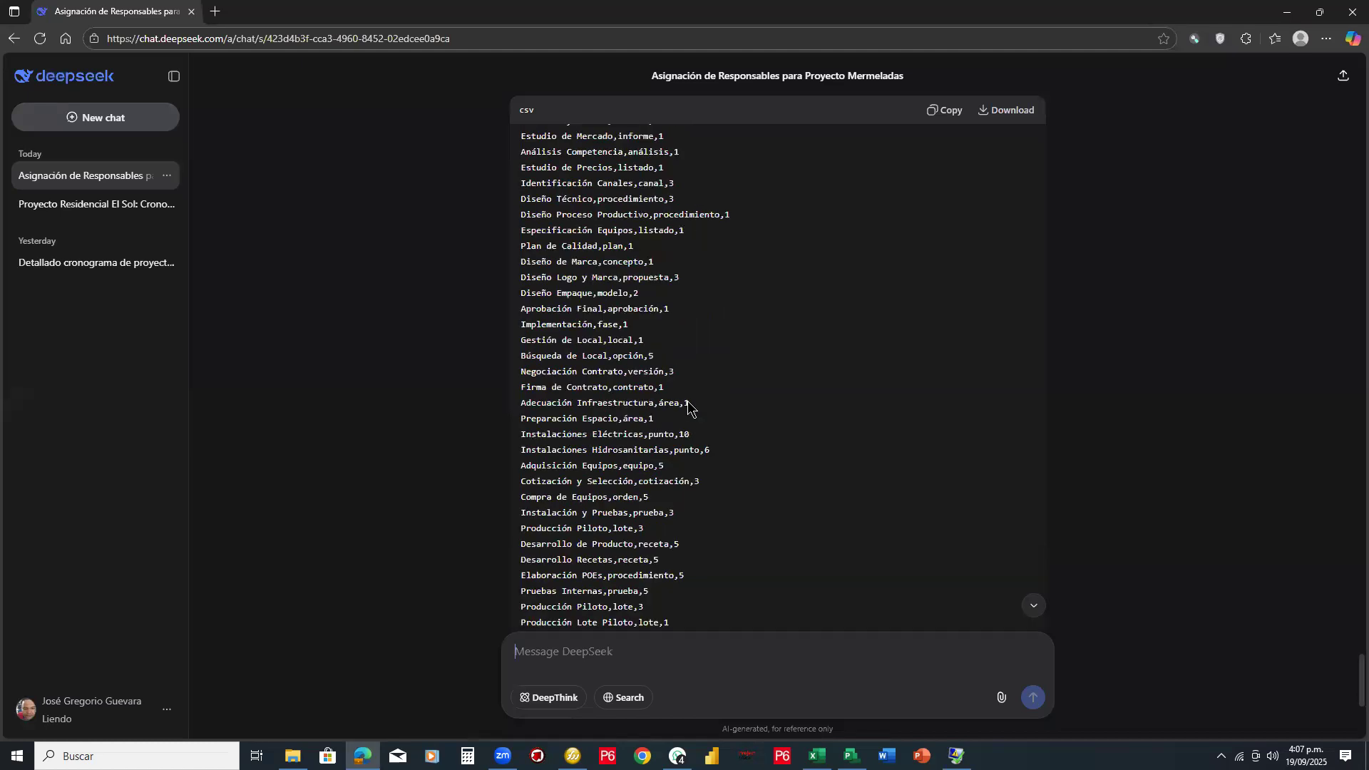
pyautogui.scroll(5, 688, 406)
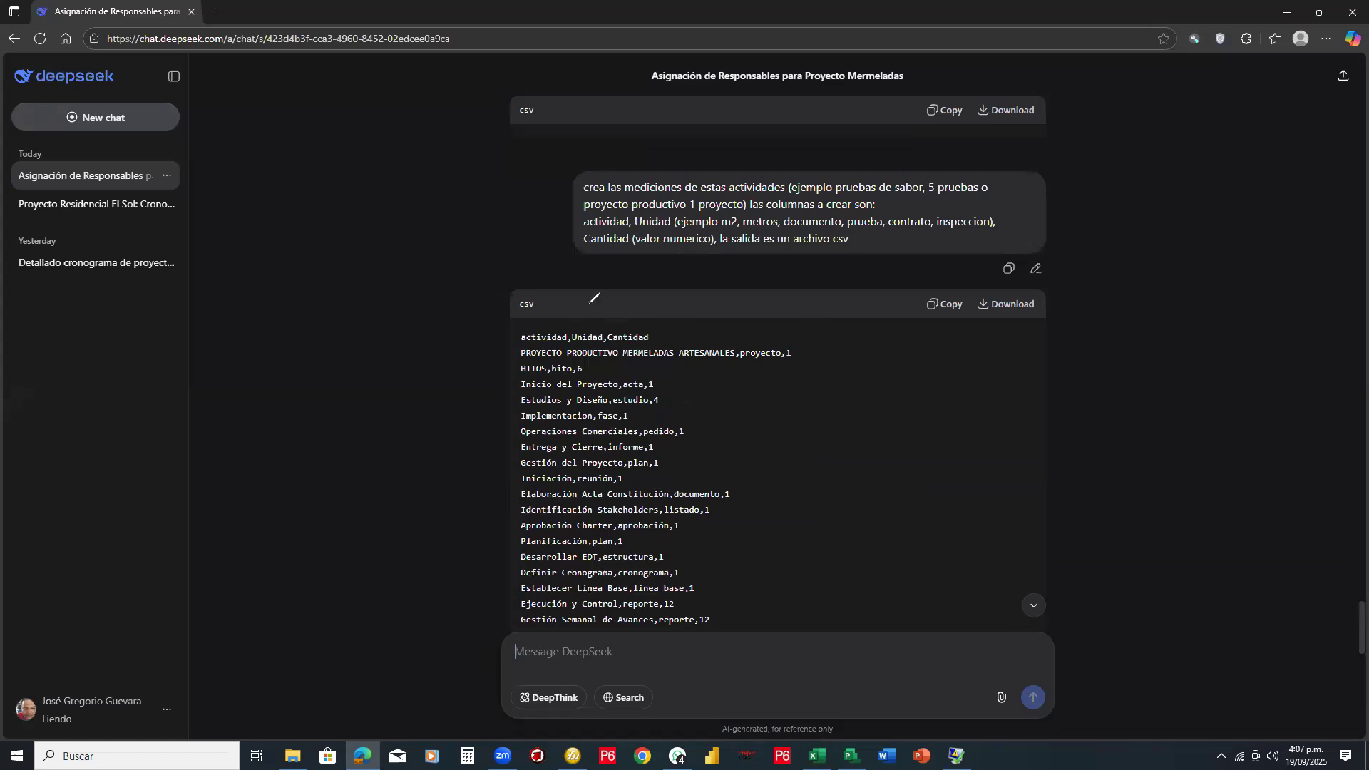
pyautogui.moveTo(547, 280); pyautogui.dragTo(569, 295)
pyautogui.moveTo(892, 297)
pyautogui.mouseDown()
pyautogui.moveTo(915, 300)
pyautogui.moveTo(902, 302)
pyautogui.mouseUp()
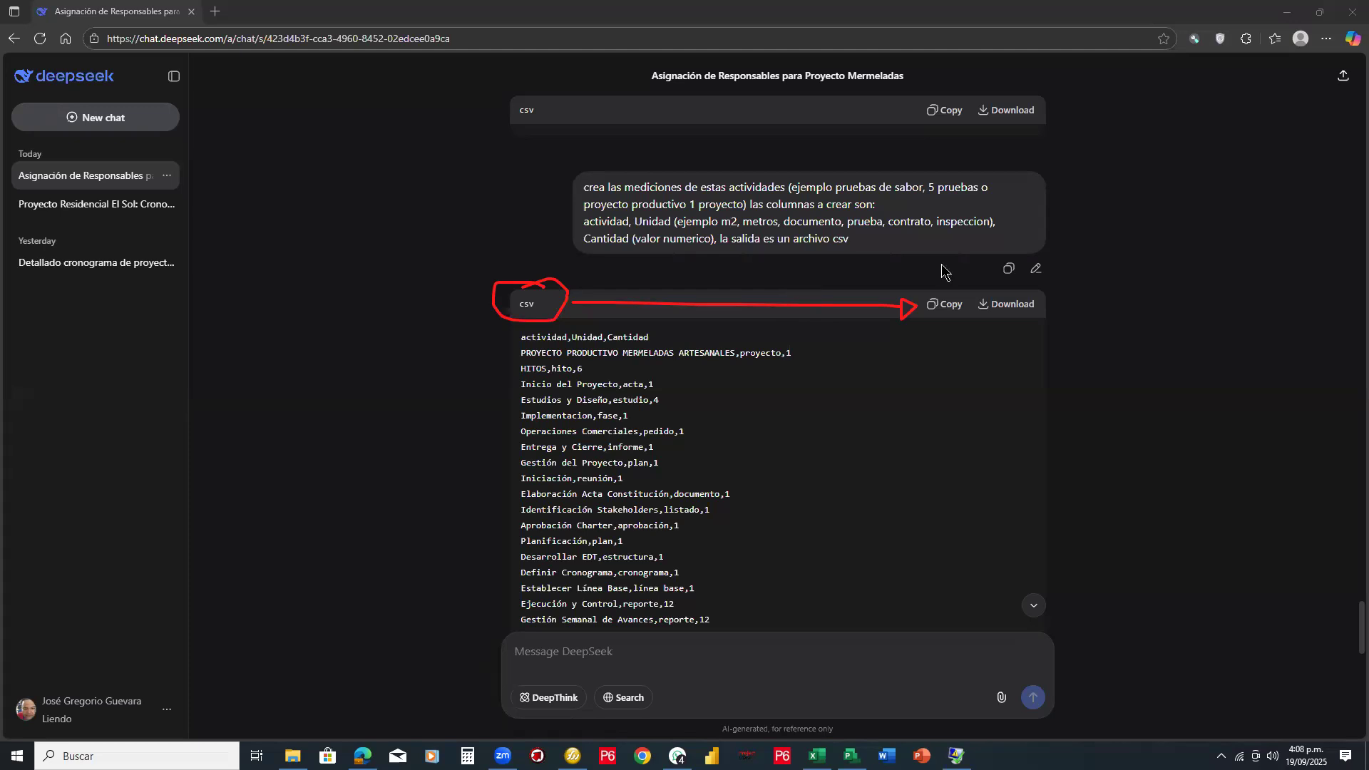
pyautogui.press('e')
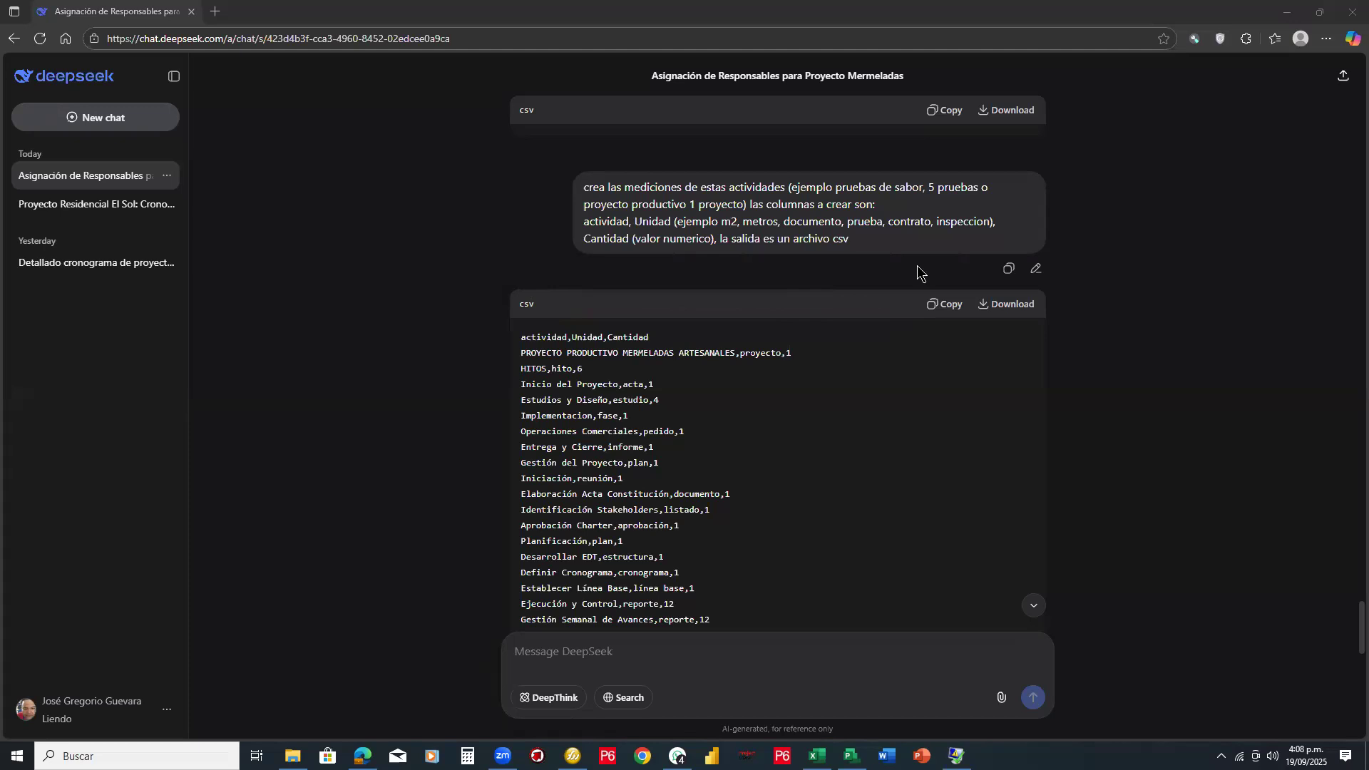
pyautogui.click(949, 306)
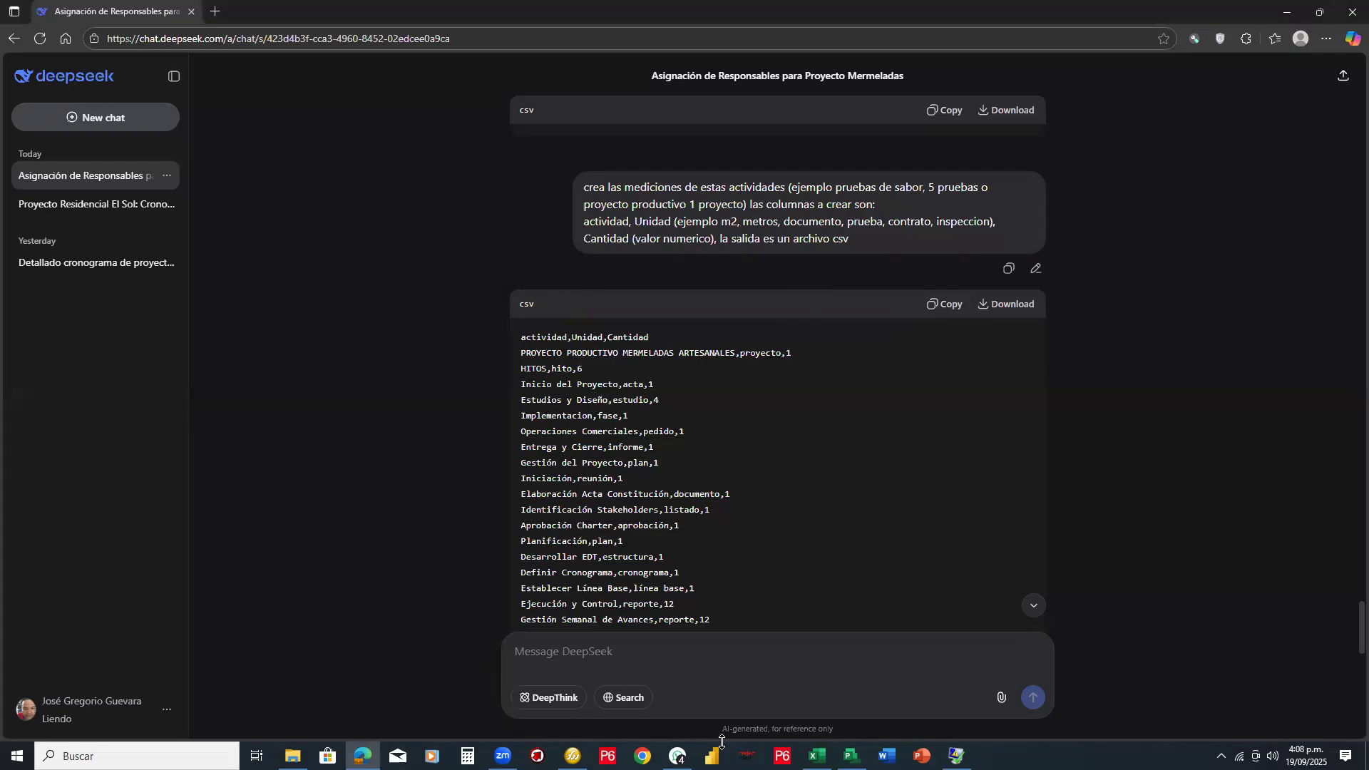
pyautogui.hotkey('alt', 'Tab')
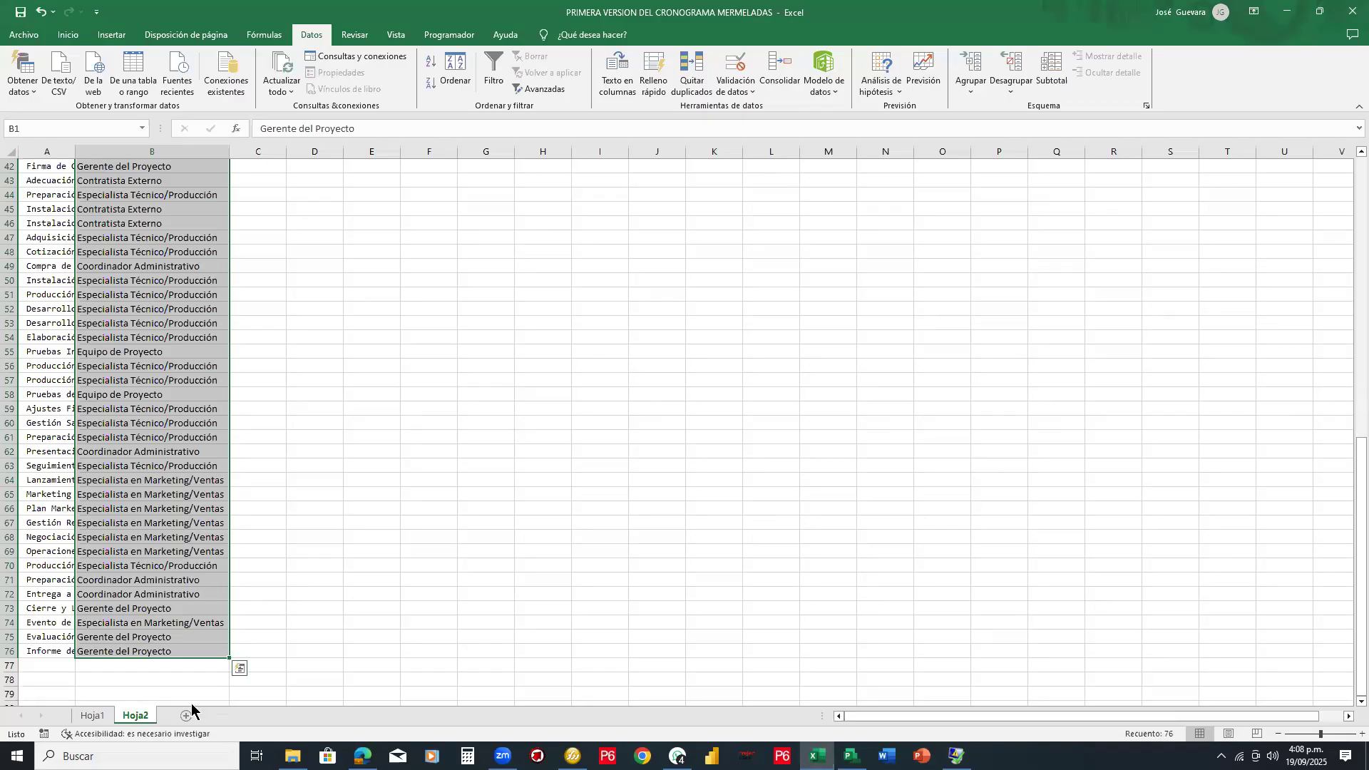
# Step: Paste the copied table into a new worksheet and fit the actividad and Unidad column widths to their contents
pyautogui.click(185, 715)
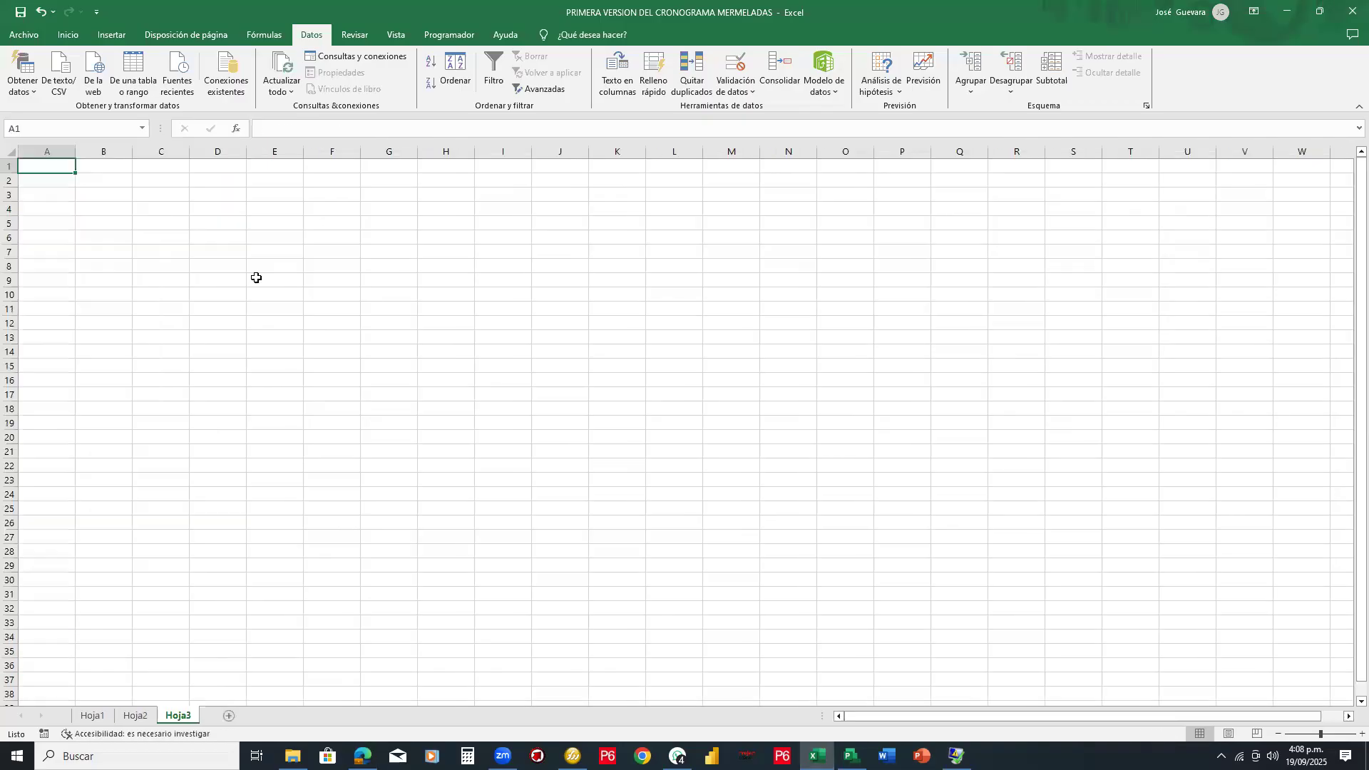
pyautogui.hotkey('ctrl', 'v')
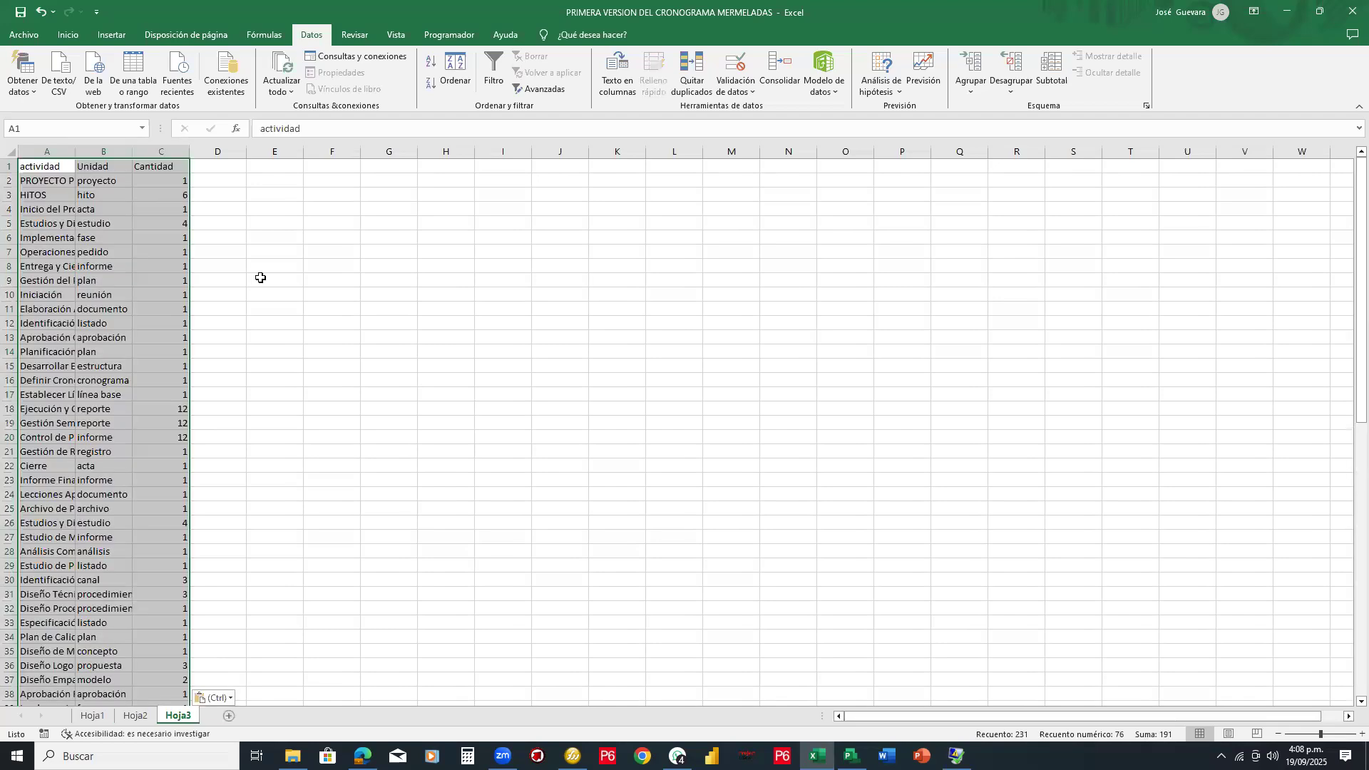
pyautogui.doubleClick(72, 152)
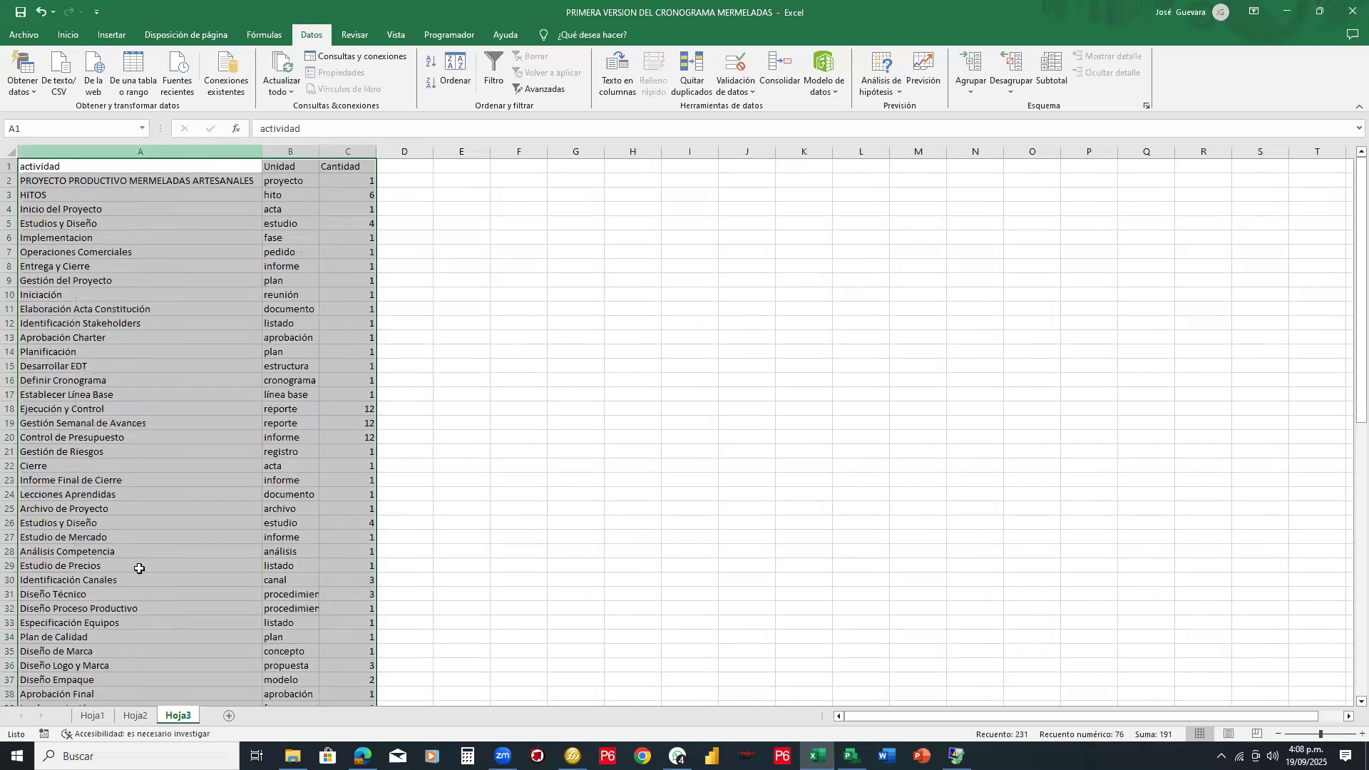
pyautogui.click(445, 246)
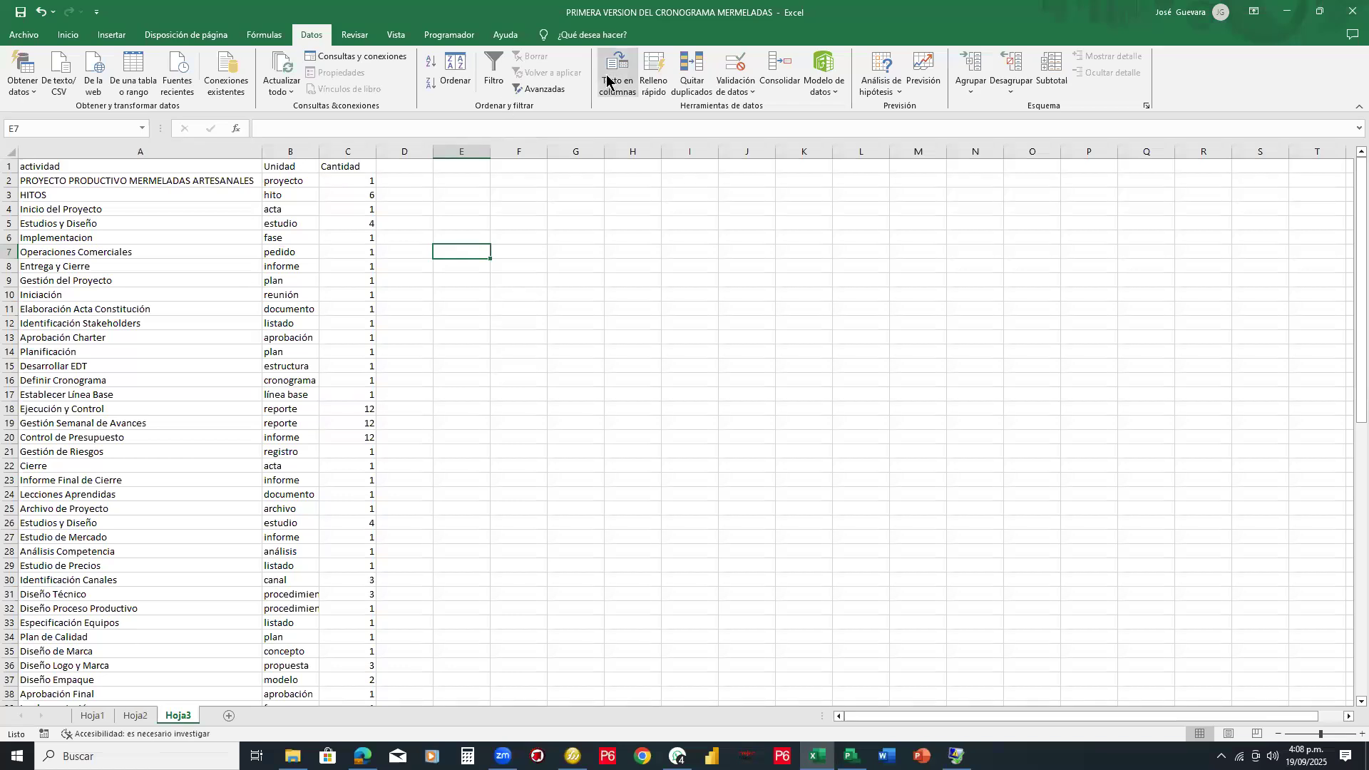
pyautogui.click(633, 323)
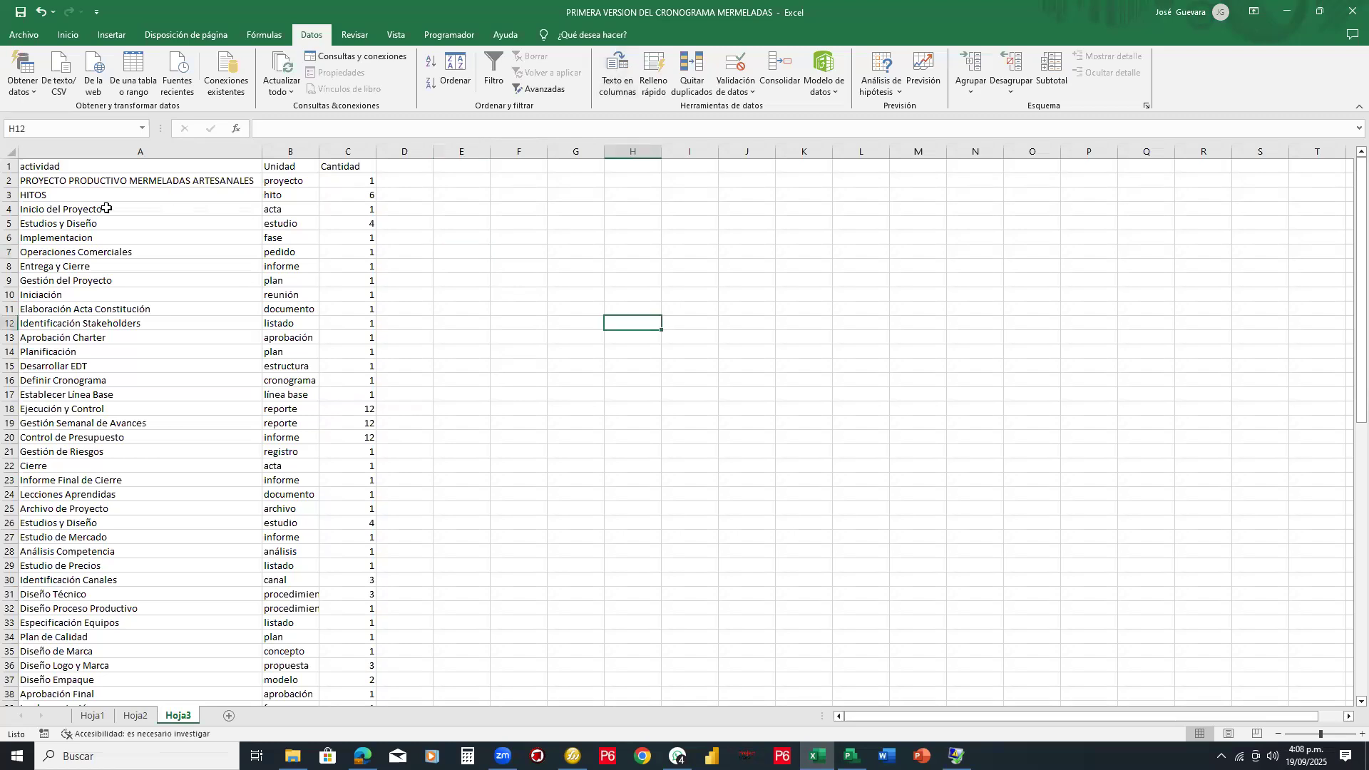
pyautogui.scroll(-7, 228, 463)
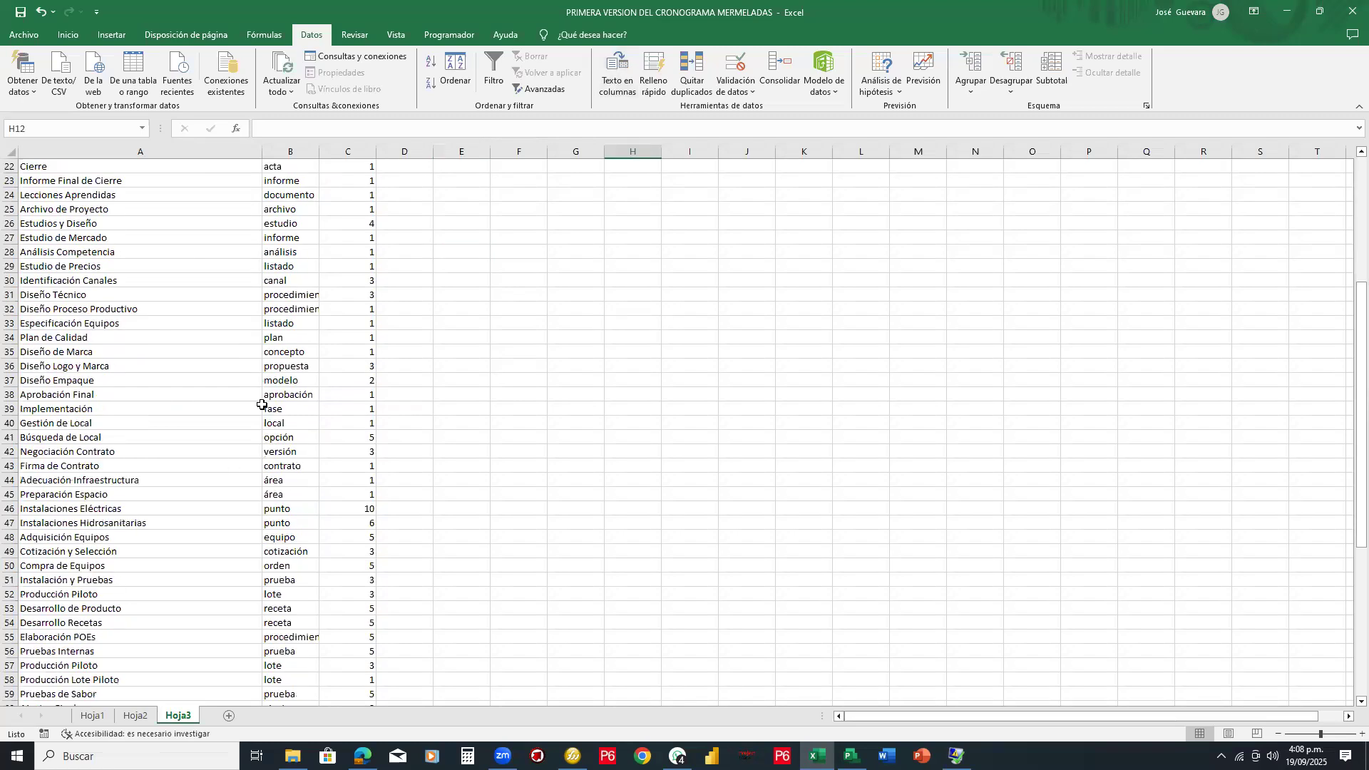
pyautogui.doubleClick(320, 150)
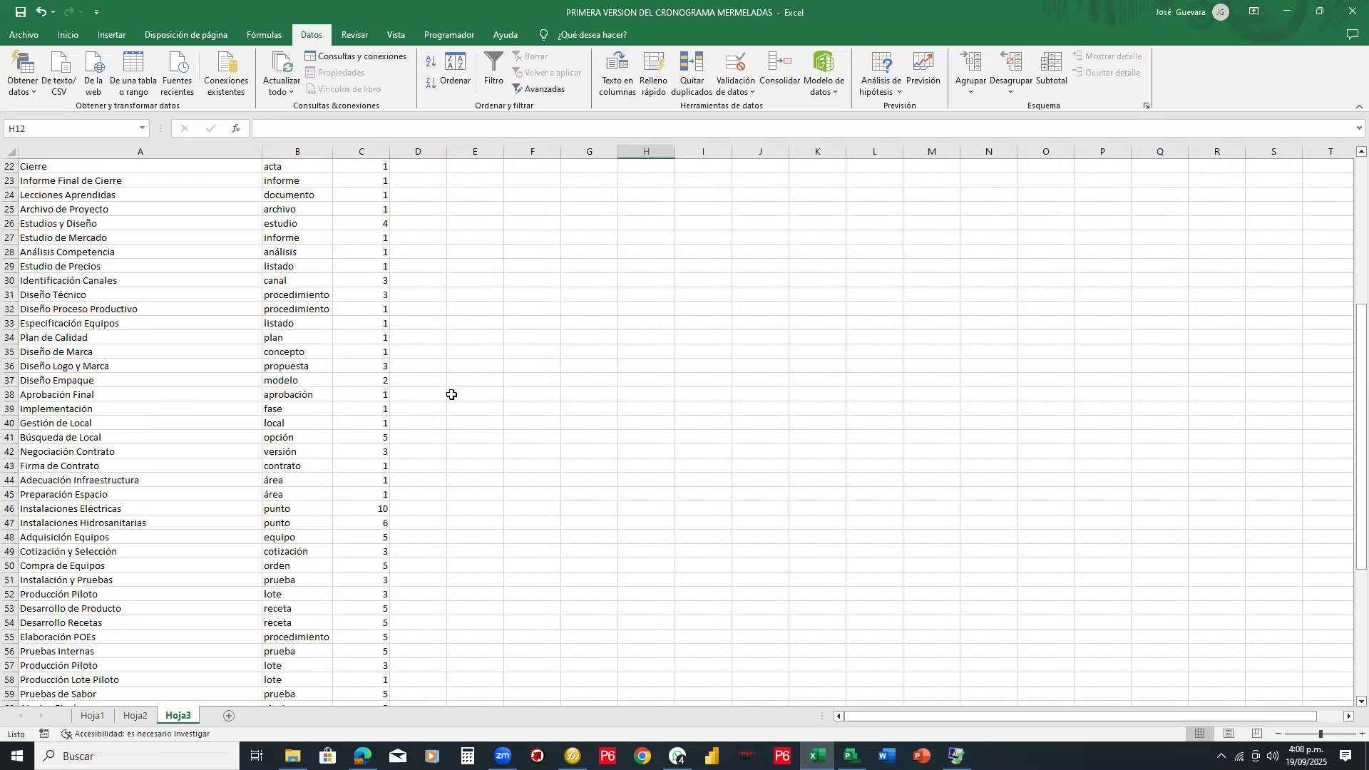
pyautogui.scroll(-5, 452, 395)
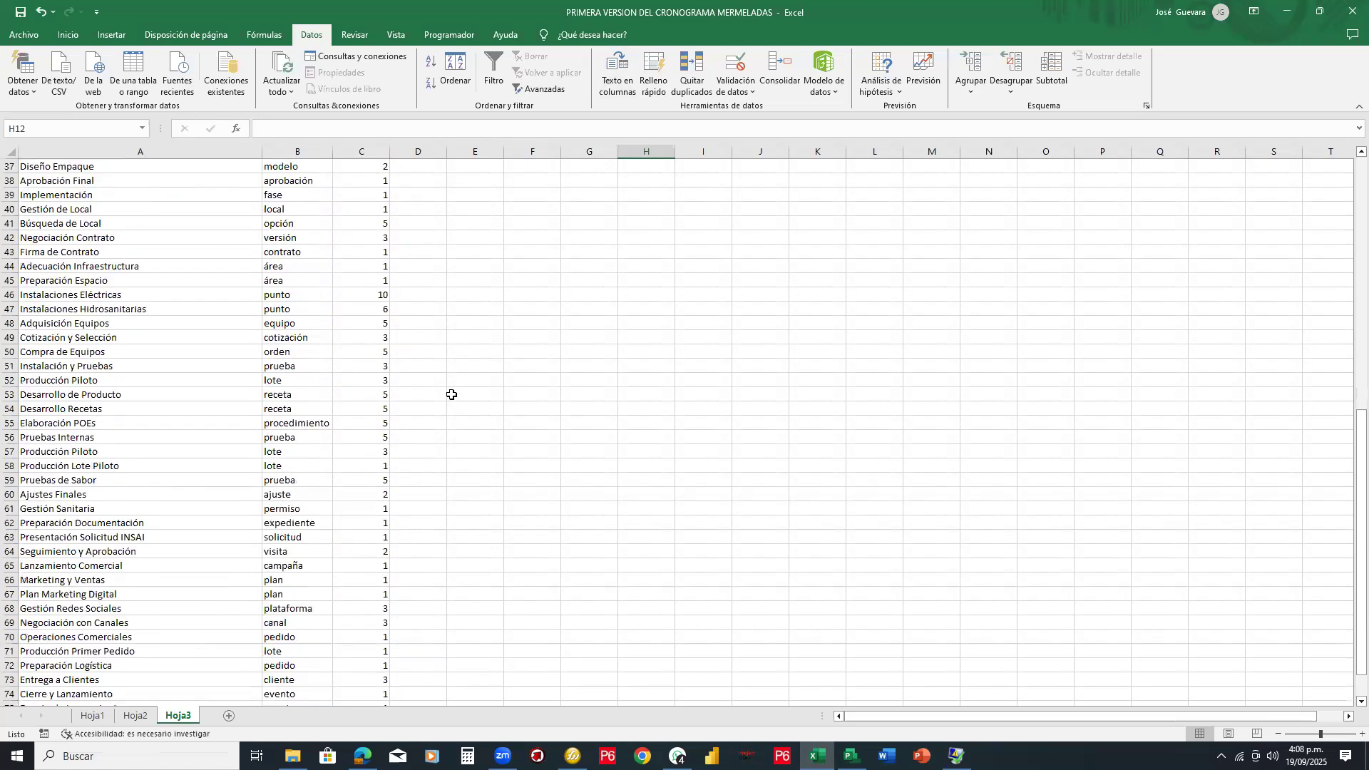
# Step: Copy all Unidad and Cantidad values without their headings, range B2:C77, from the new sheet
pyautogui.scroll(5, 452, 395)
pyautogui.scroll(7, 295, 181)
pyautogui.moveTo(314, 181); pyautogui.dragTo(381, 545)
pyautogui.scroll(-3, 376, 542)
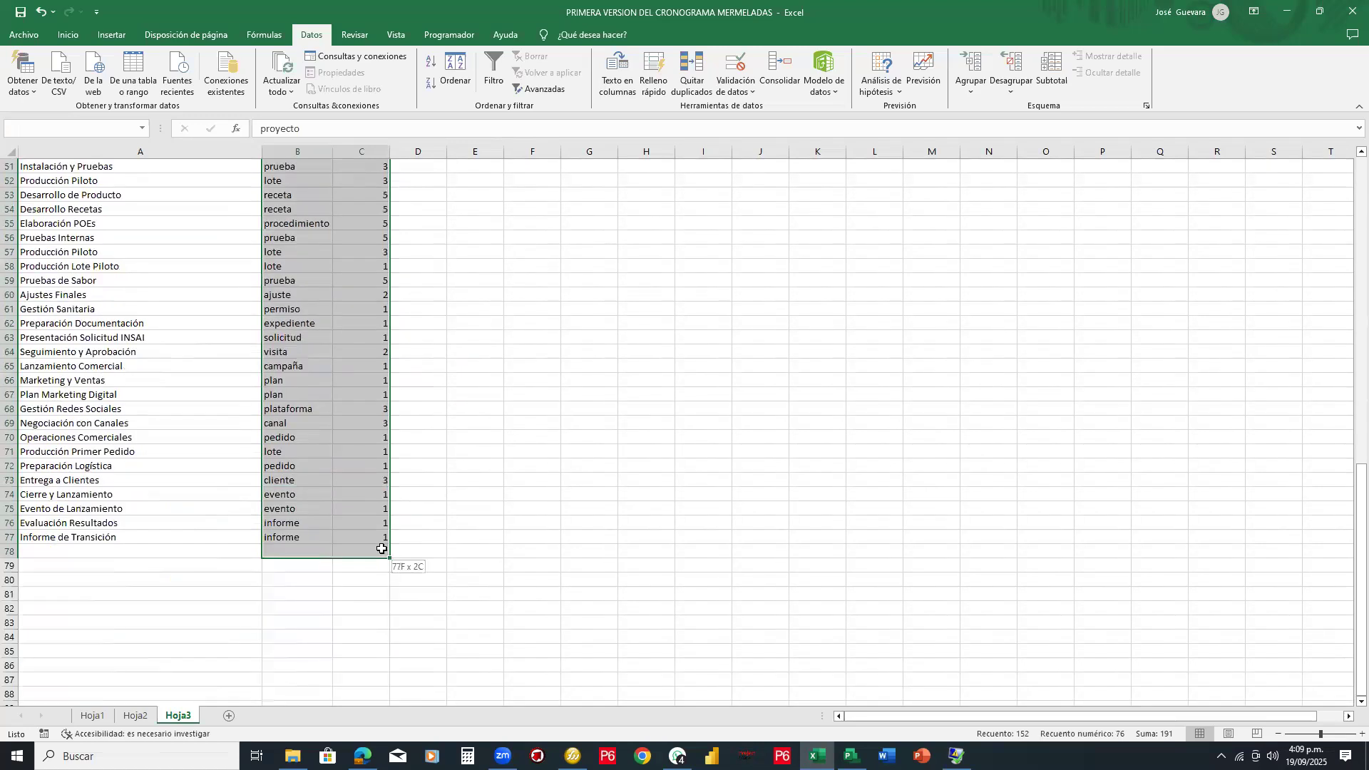
pyautogui.hotkey('ctrl', 'c')
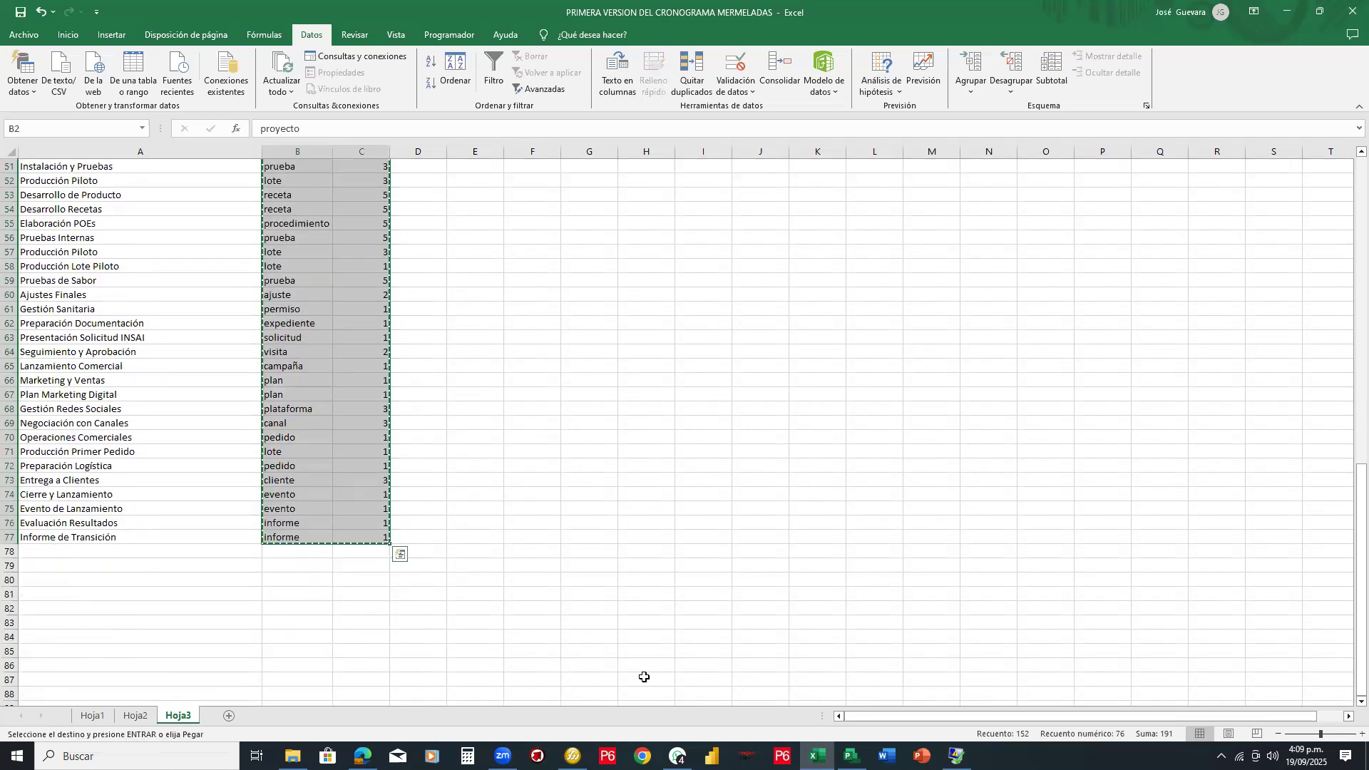
# Step: Switch to the Project schedule and paste the copied values into Unidad and Cantidad, starting at the first task
pyautogui.click(850, 756)
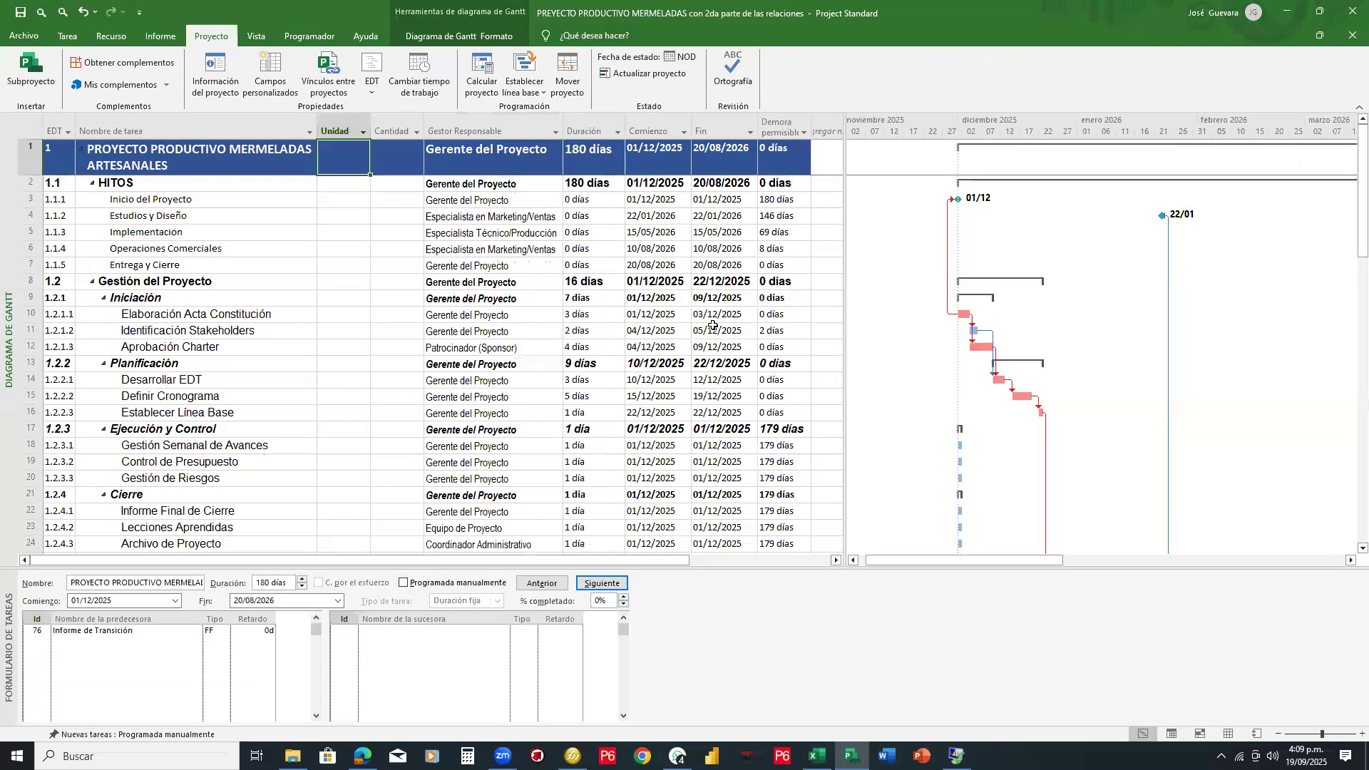
pyautogui.hotkey('ctrl', 'v')
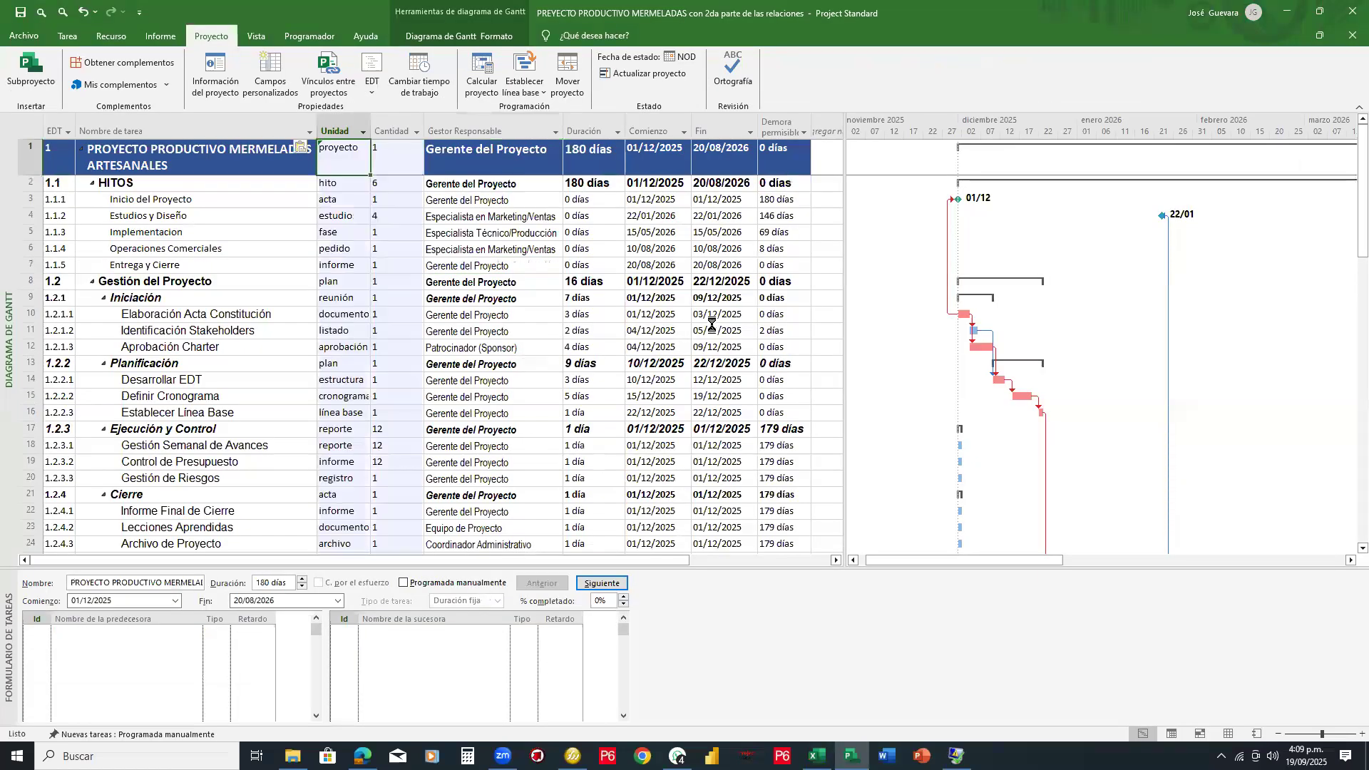
pyautogui.click(467, 314)
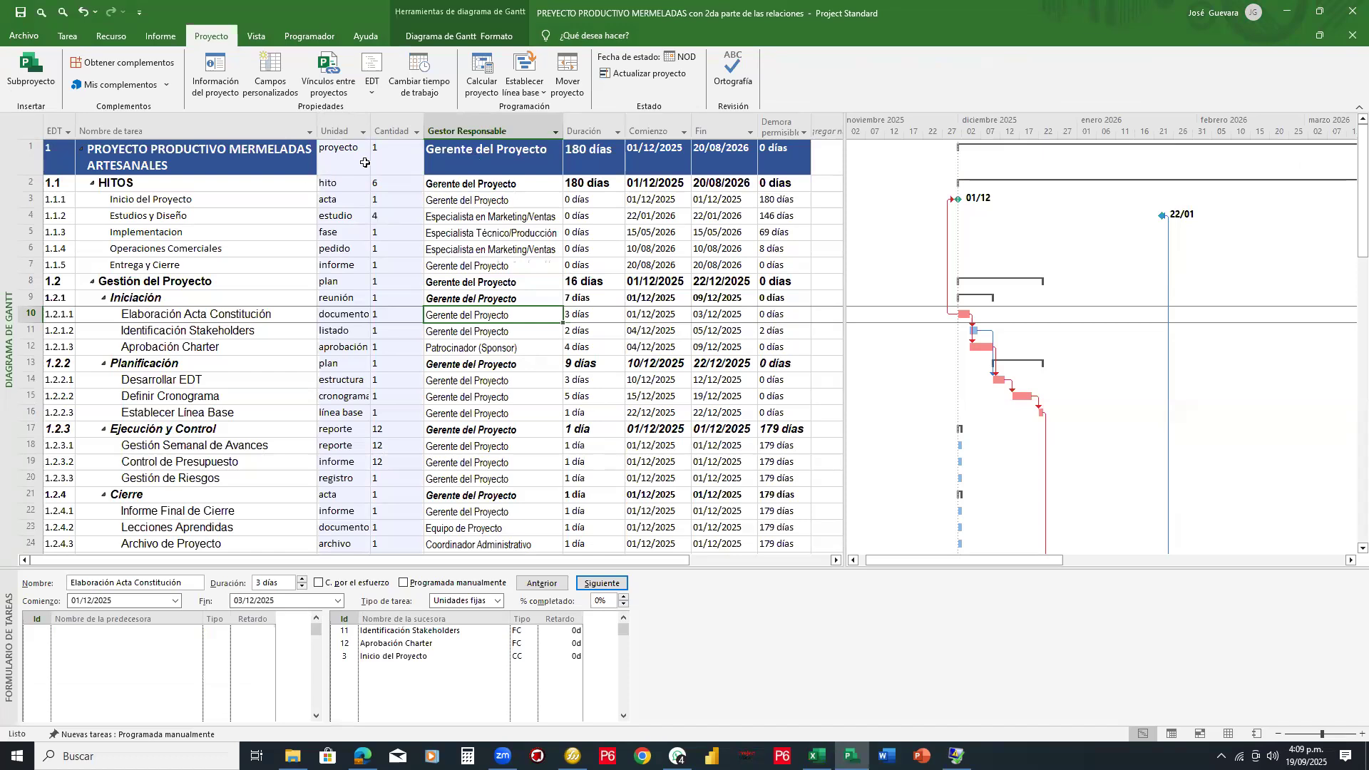
pyautogui.click(382, 415)
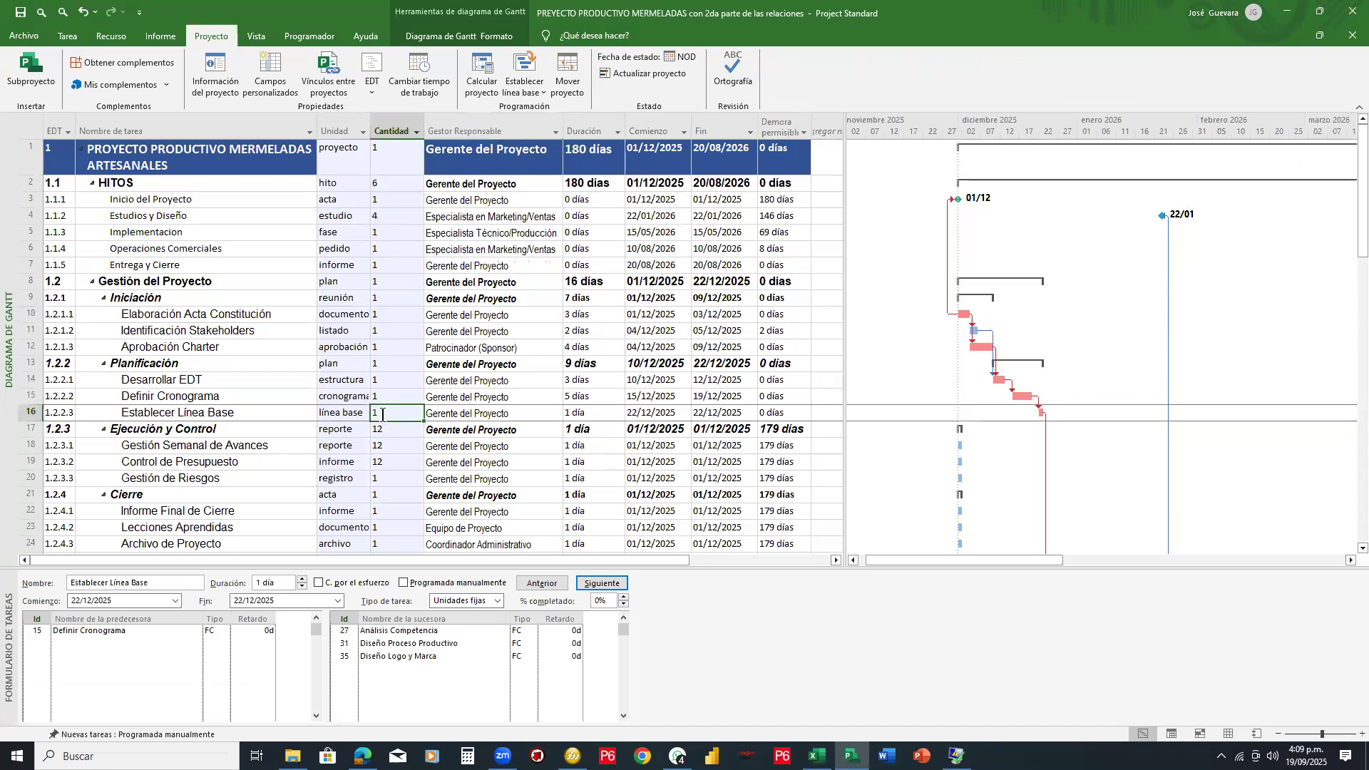
pyautogui.scroll(-3, 383, 418)
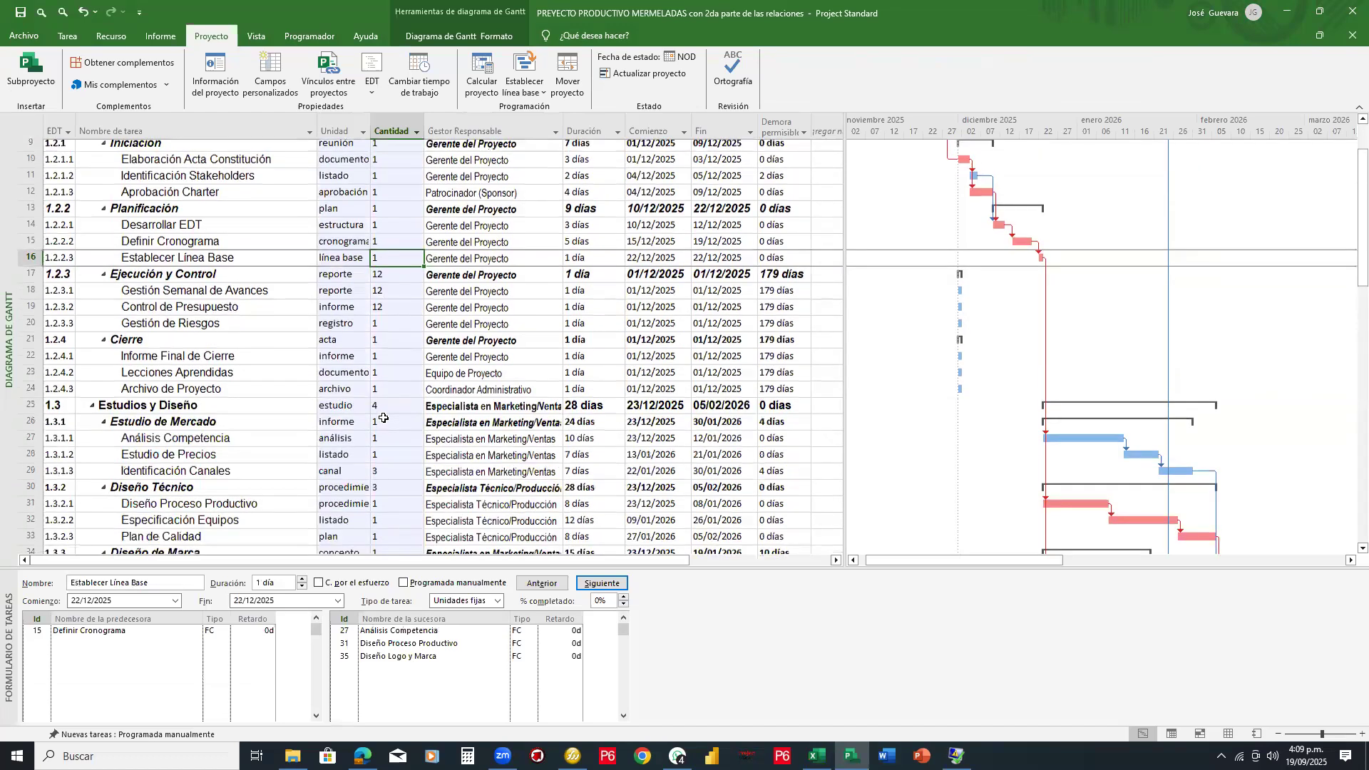
pyautogui.scroll(3, 383, 418)
# Step: Try to copy the formatting of the Gestor Responsable cells onto the Unidad and Cantidad columns
pyautogui.moveTo(485, 152); pyautogui.dragTo(487, 479)
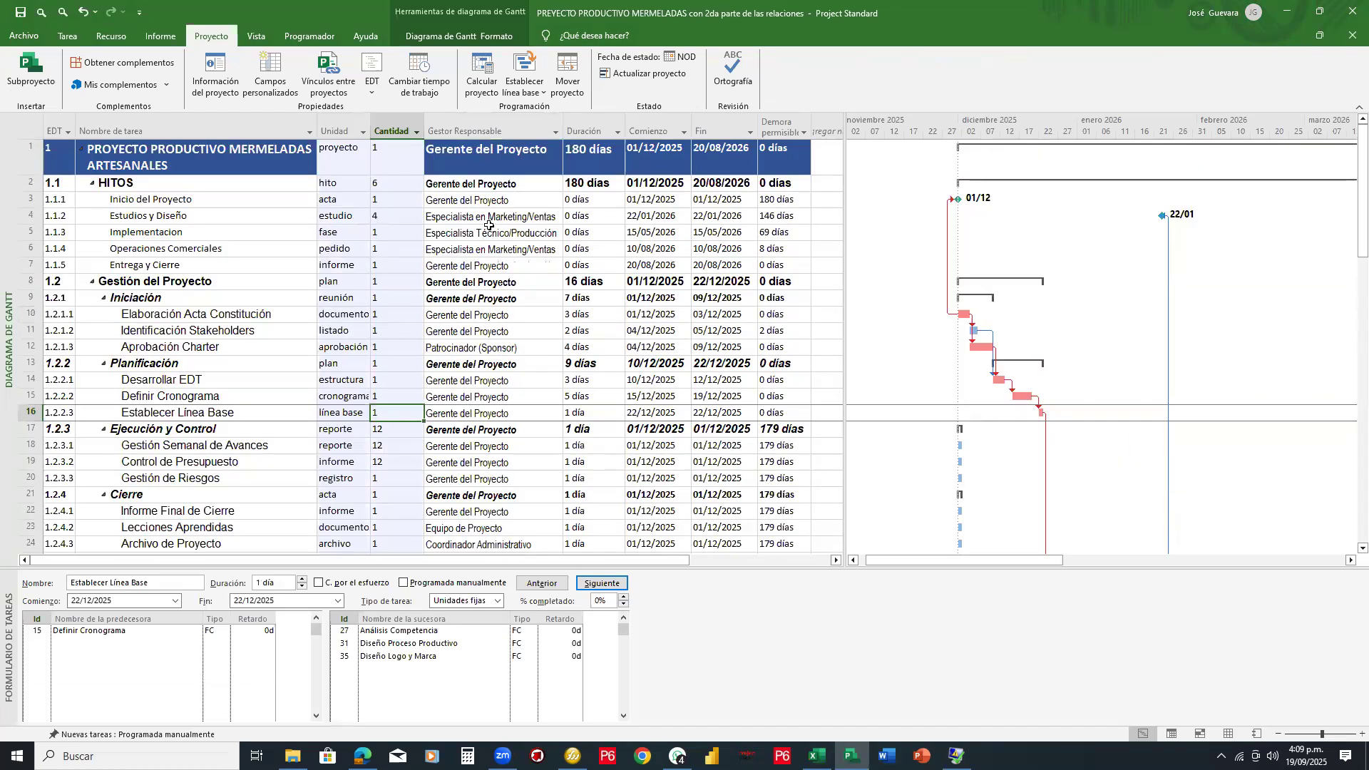
pyautogui.moveTo(487, 624); pyautogui.dragTo(516, 486)
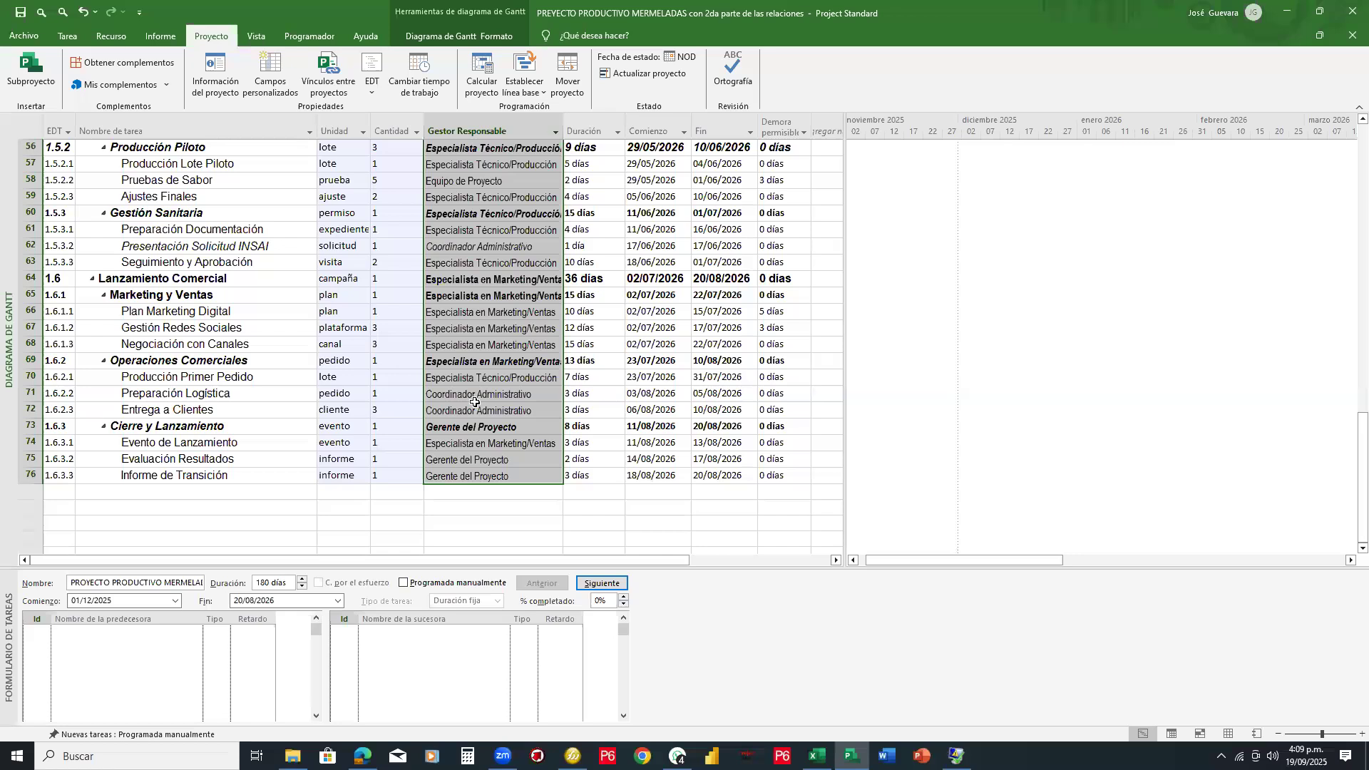
pyautogui.scroll(3, 474, 402)
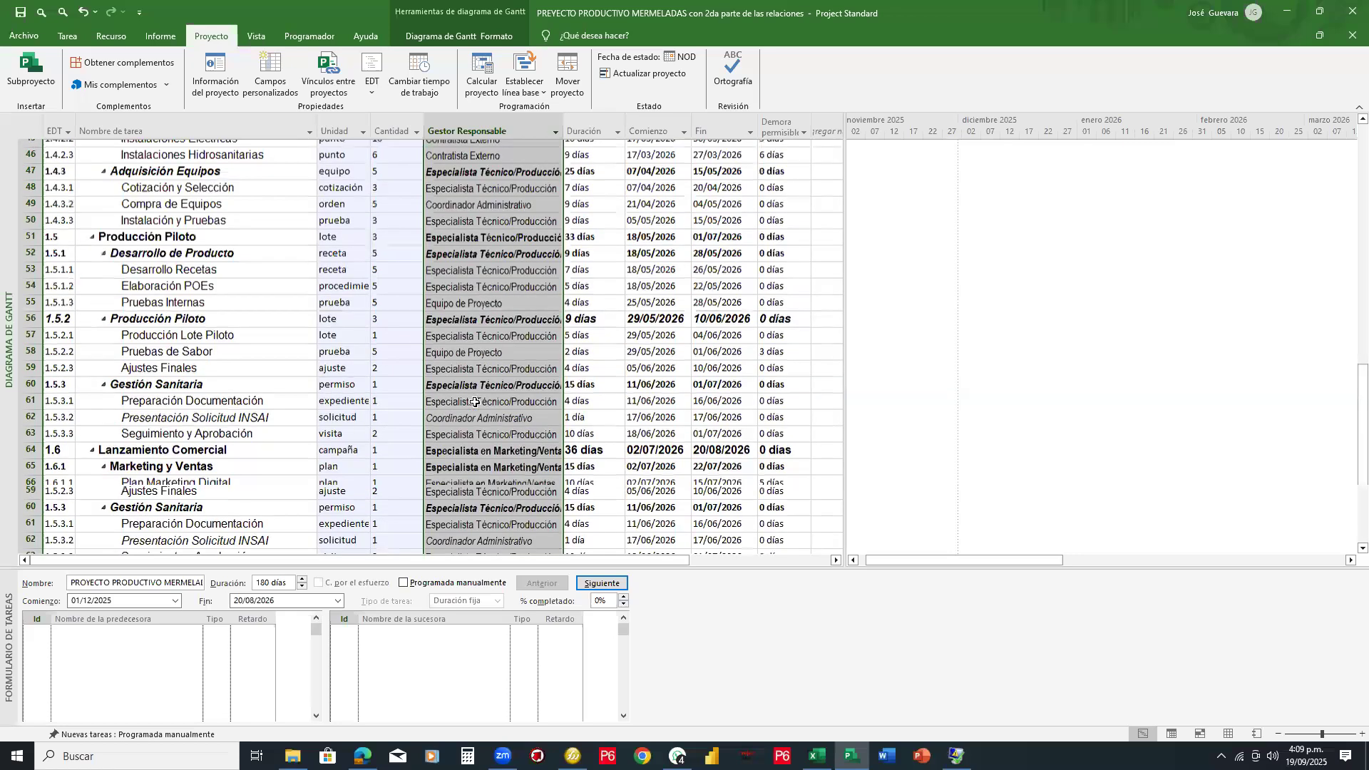
pyautogui.scroll(13, 475, 402)
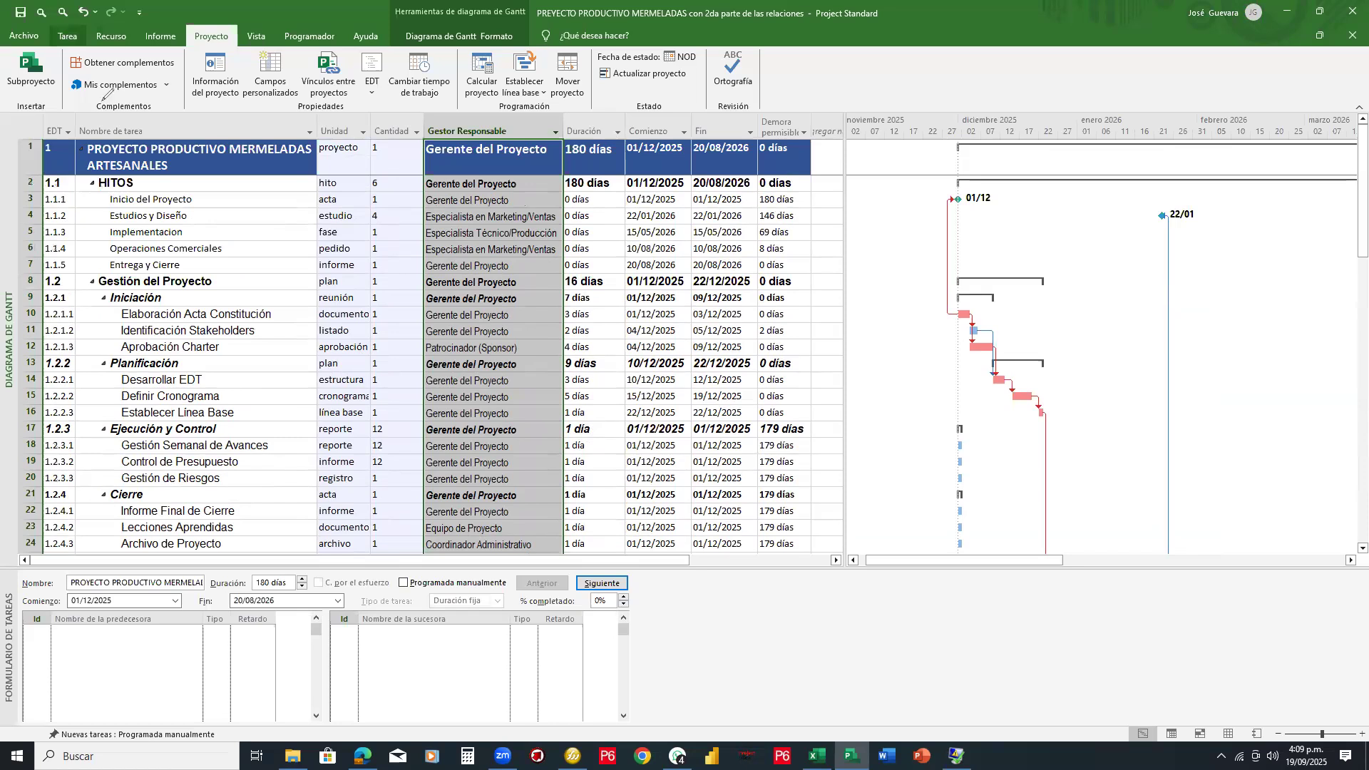
pyautogui.click(67, 37)
pyautogui.moveTo(93, 101); pyautogui.dragTo(159, 107)
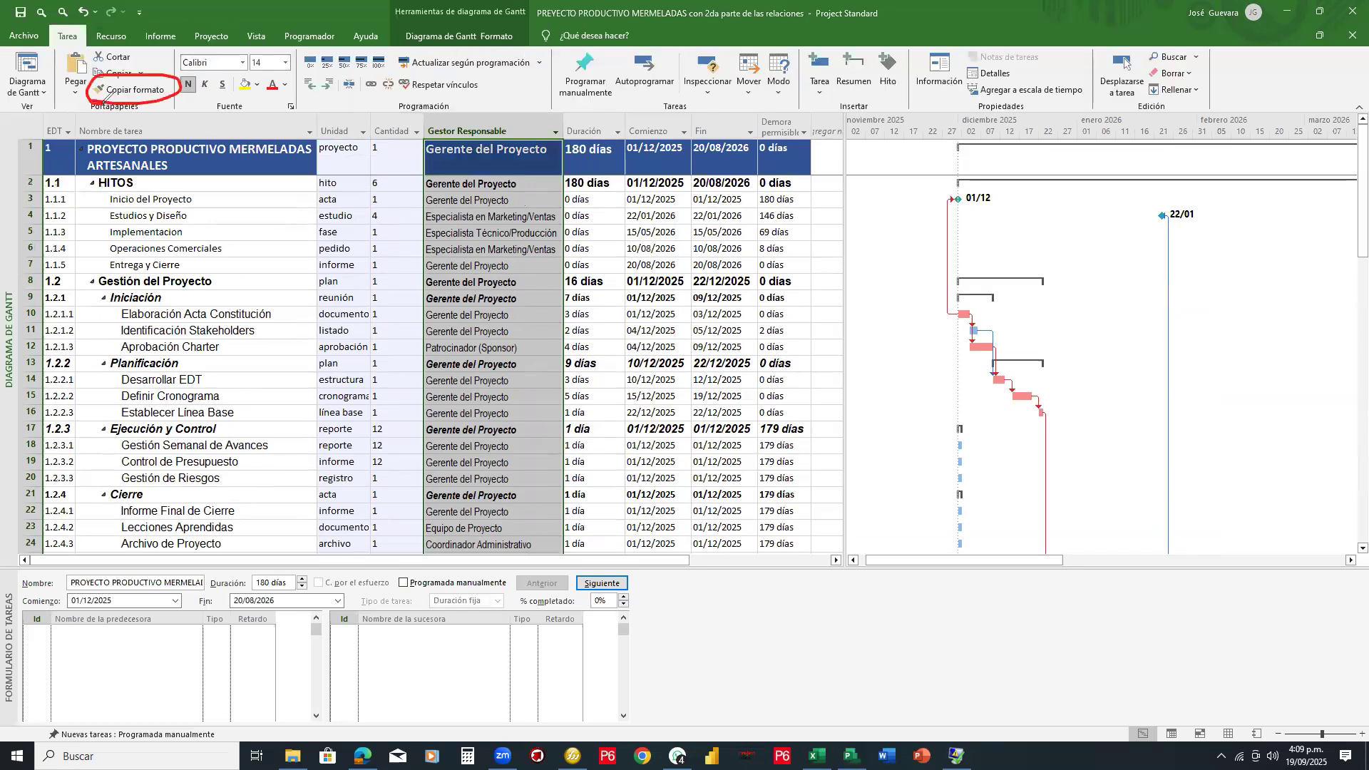
pyautogui.click(138, 89)
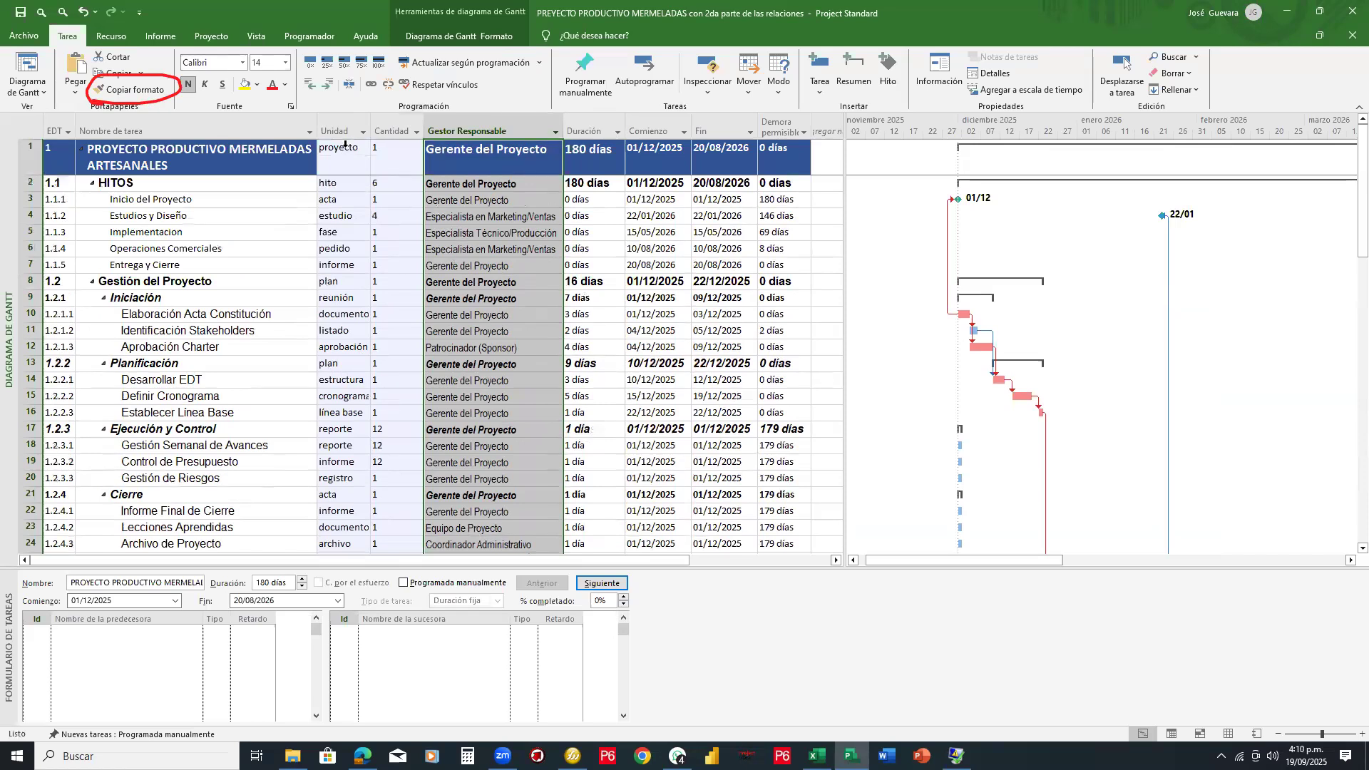
pyautogui.moveTo(345, 128); pyautogui.dragTo(403, 132)
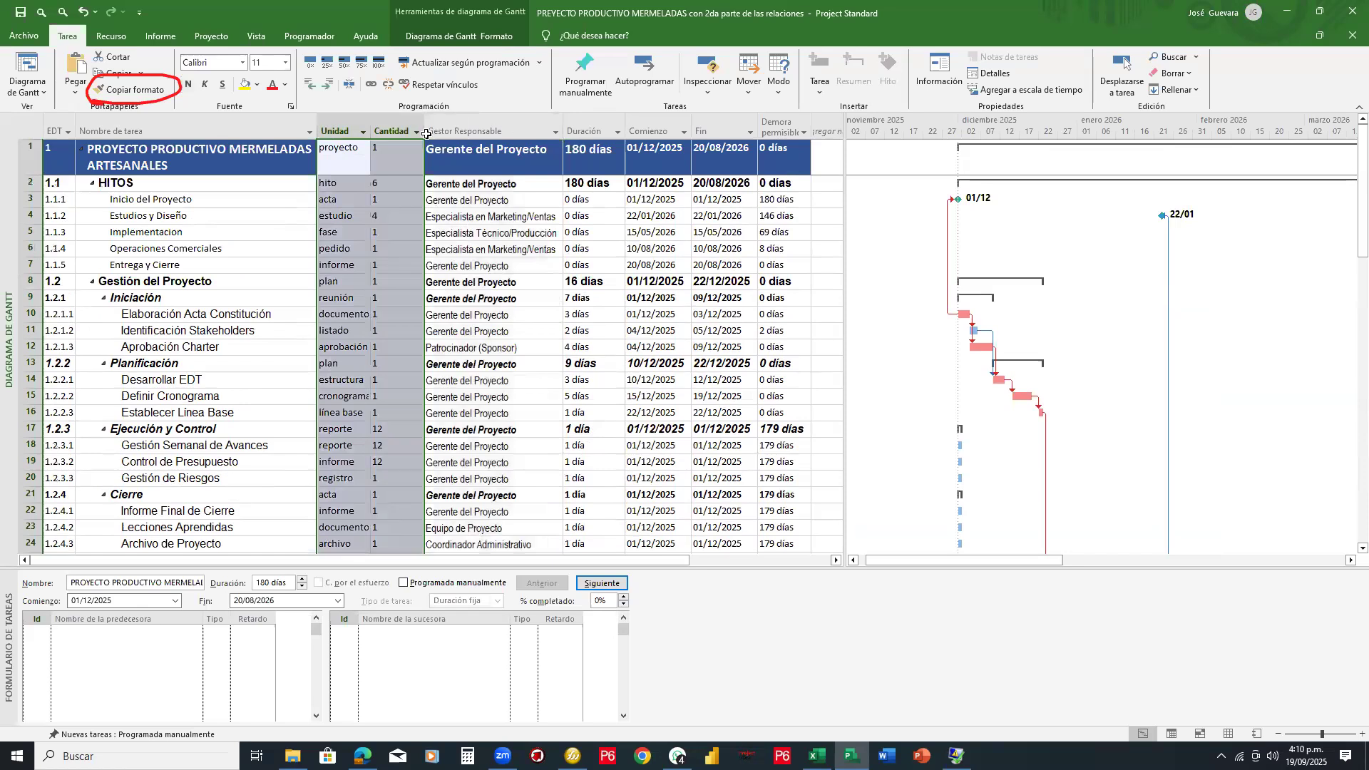
# Step: Select the Gestor Responsable cells for all 76 tasks and copy their formatting onto the Unidad and Cantidad columns
pyautogui.click(457, 160)
pyautogui.moveTo(485, 530); pyautogui.dragTo(1063, 495)
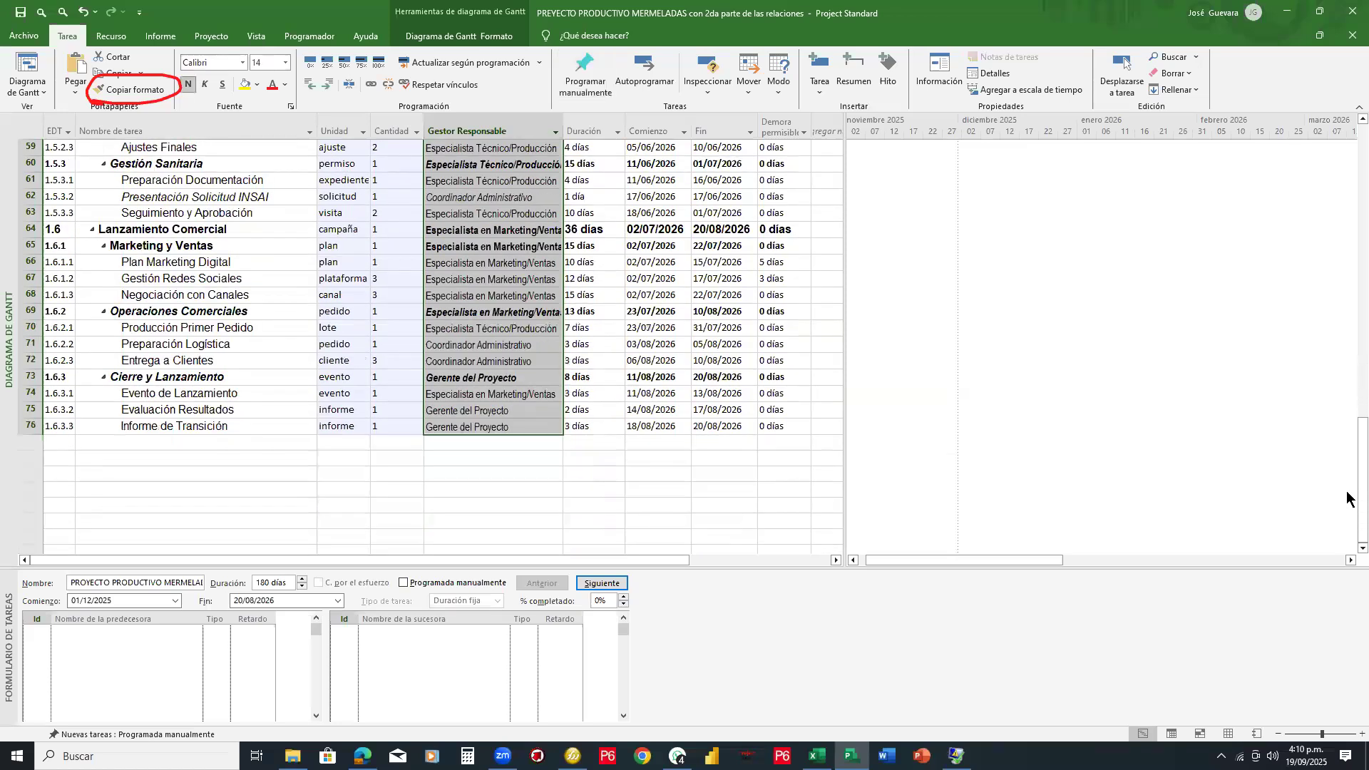
pyautogui.moveTo(1360, 493); pyautogui.dragTo(1346, 134)
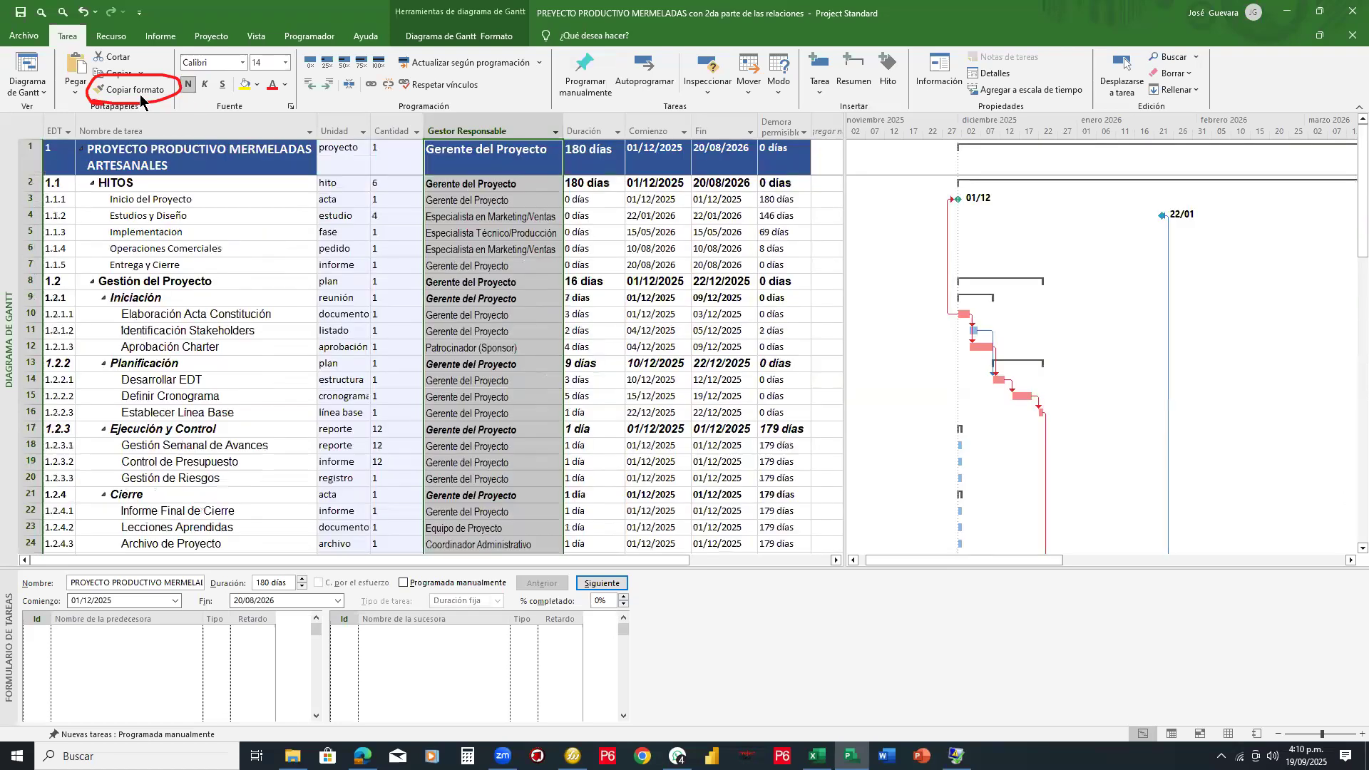
pyautogui.click(143, 93)
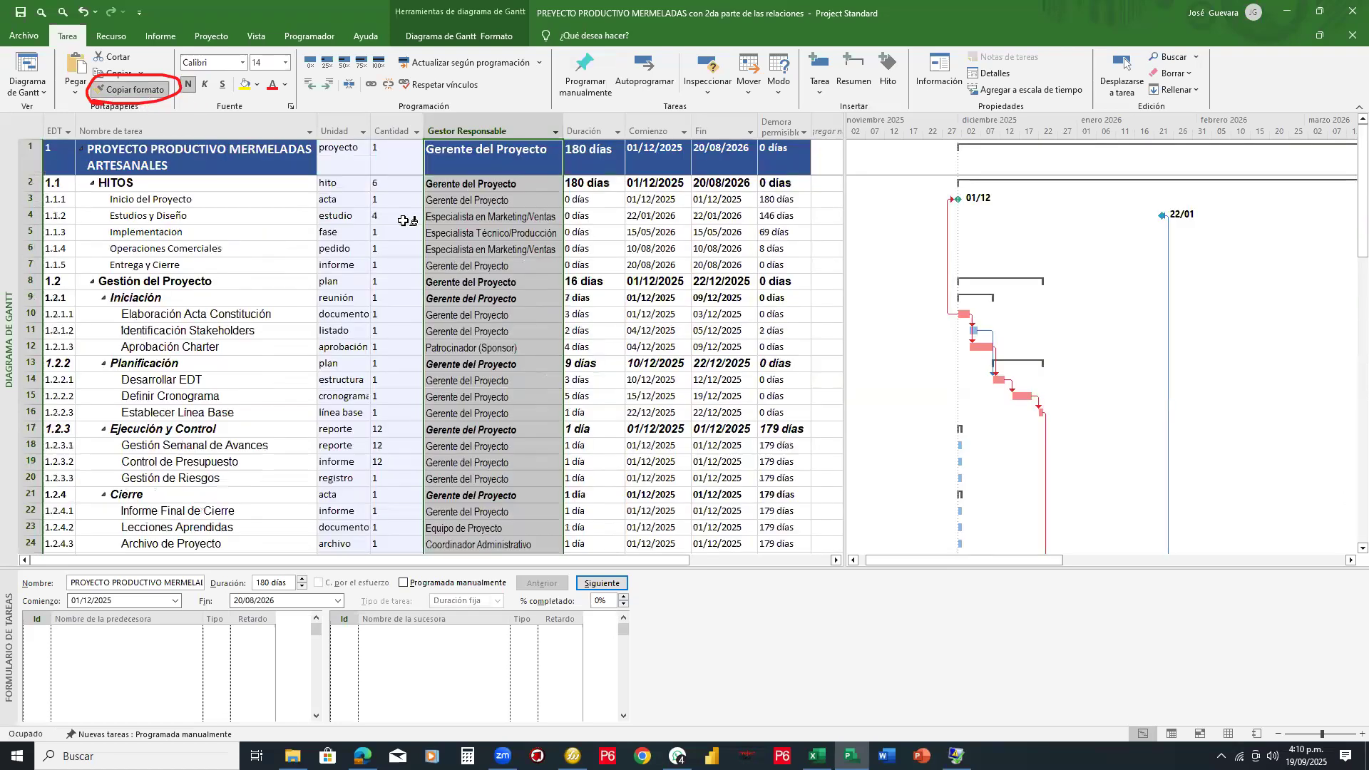
pyautogui.moveTo(354, 136); pyautogui.dragTo(401, 127)
pyautogui.click(490, 215)
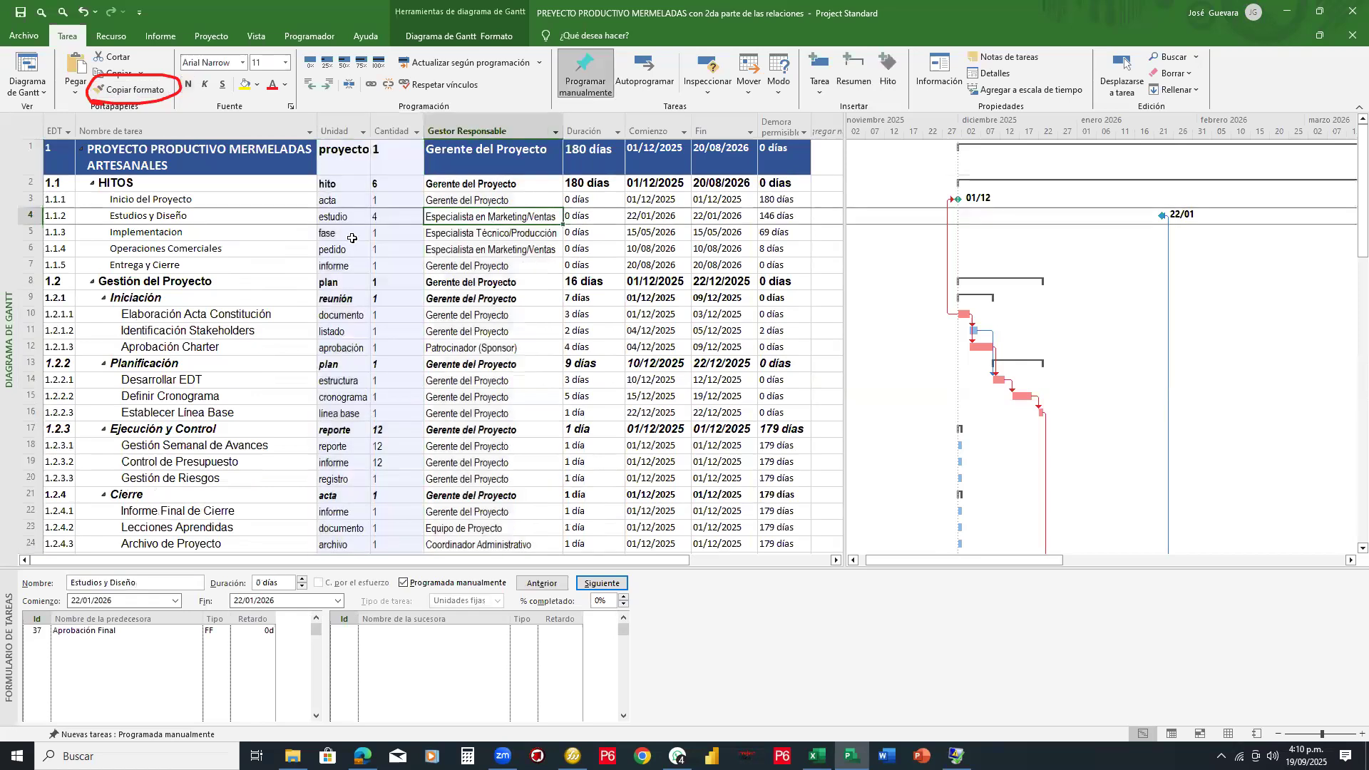
pyautogui.scroll(-1, 376, 269)
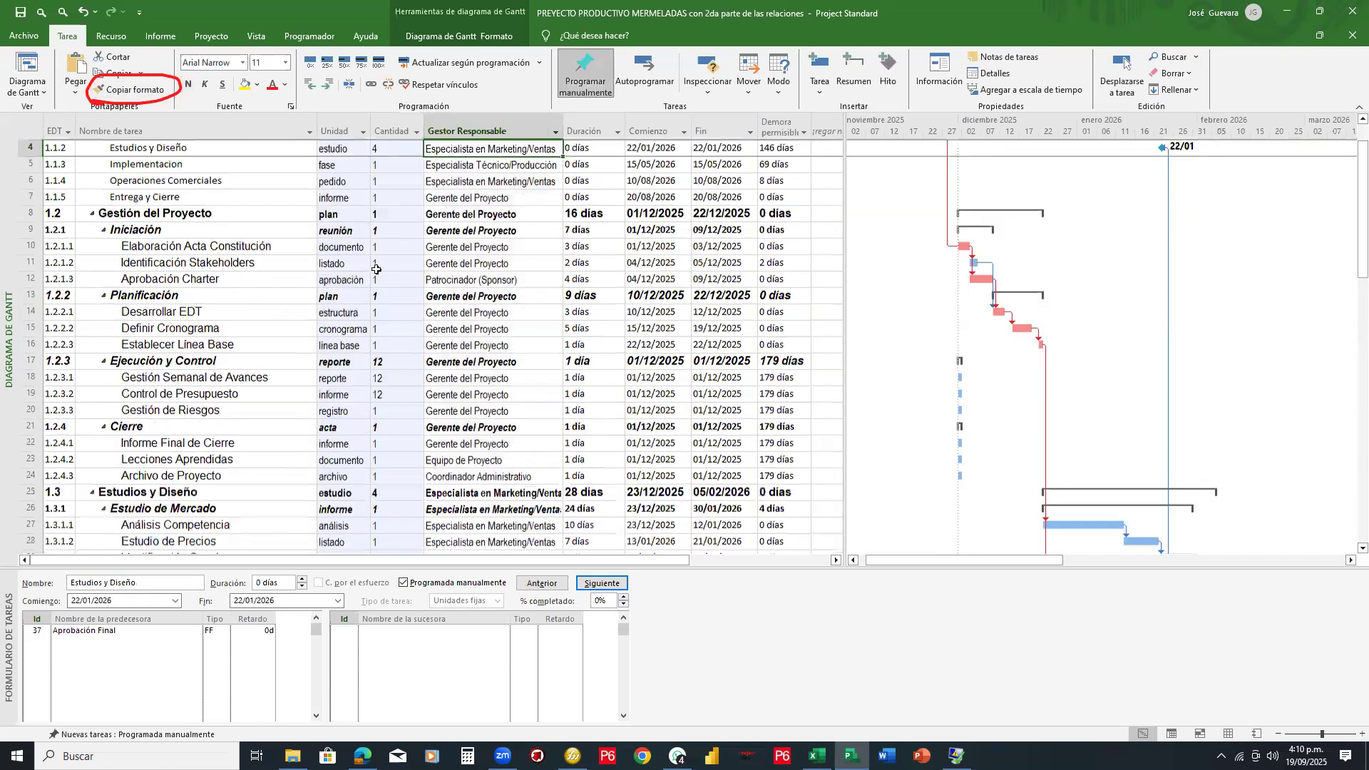
pyautogui.scroll(1, 472, 187)
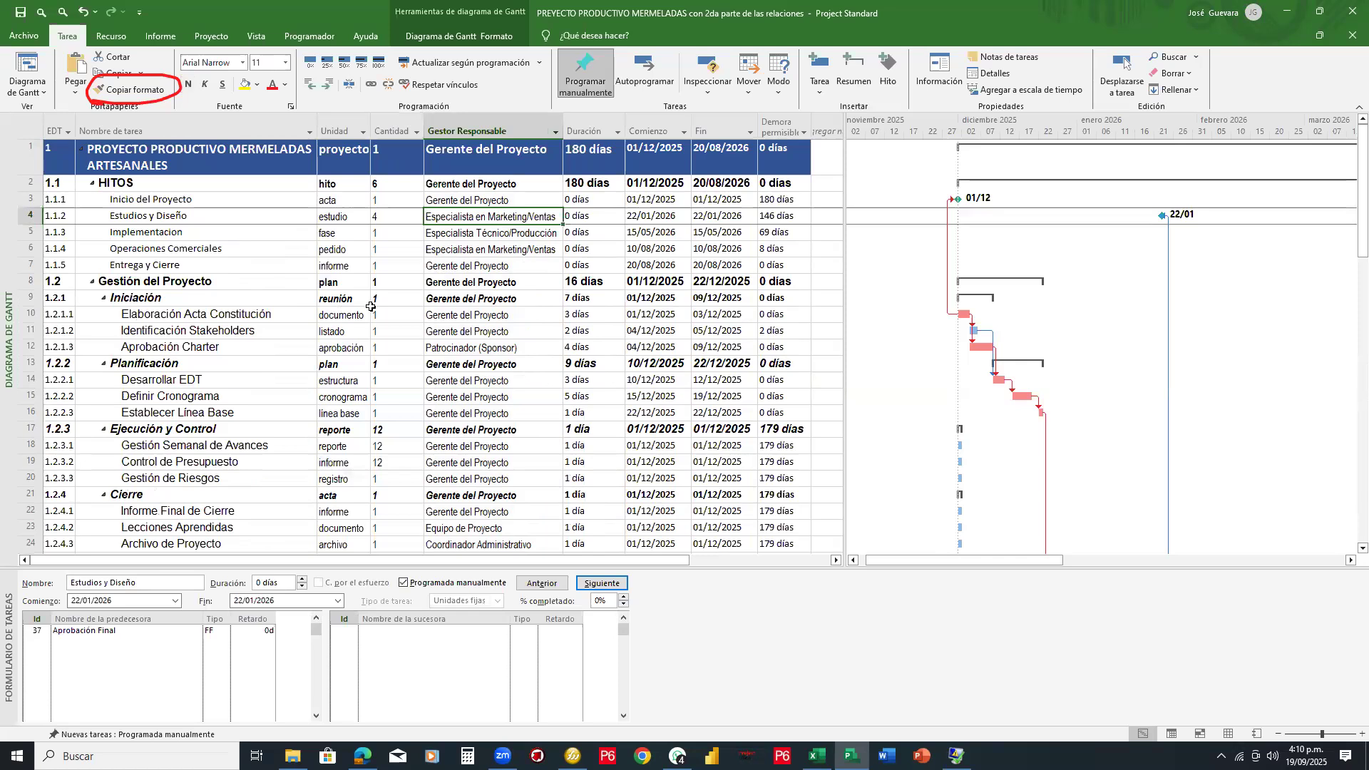
# Step: Centre the values of the whole Cantidad column
pyautogui.moveTo(386, 91); pyautogui.dragTo(396, 125)
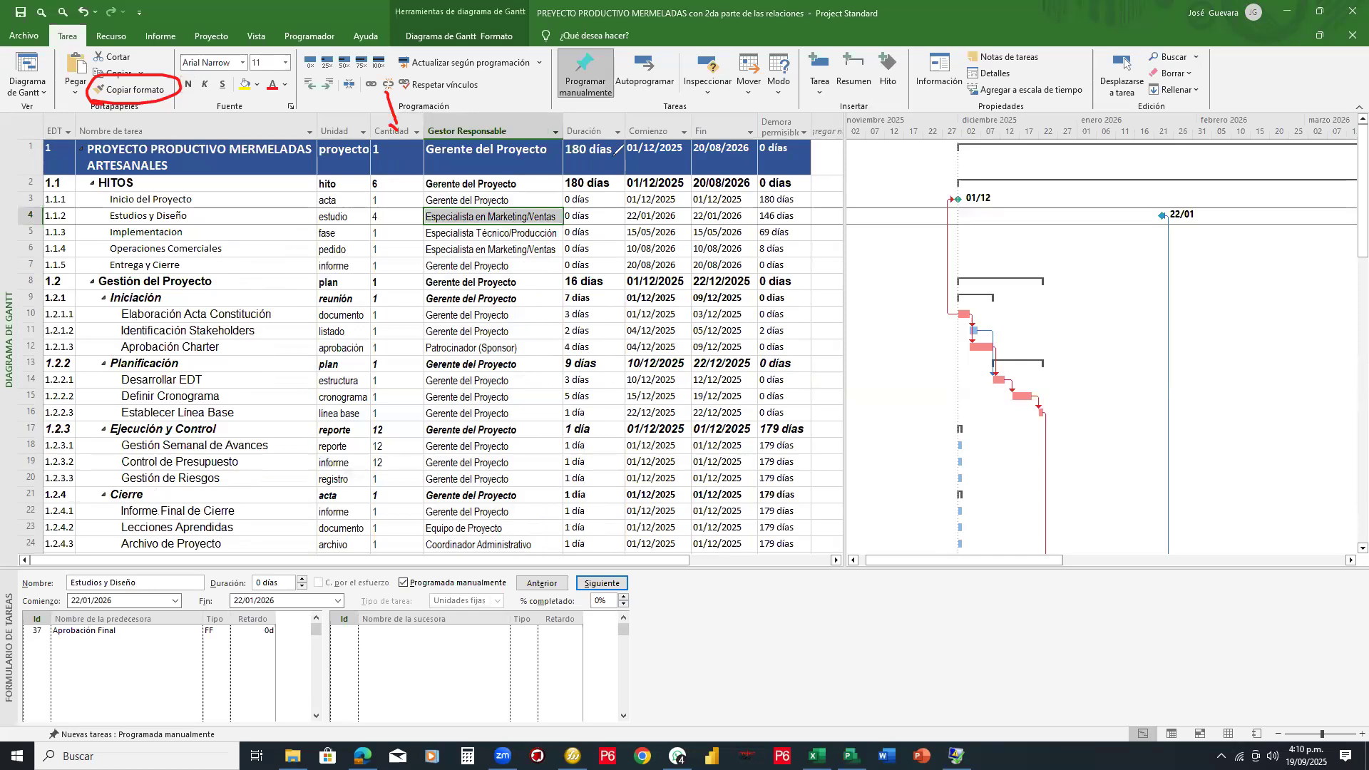
pyautogui.click(379, 126)
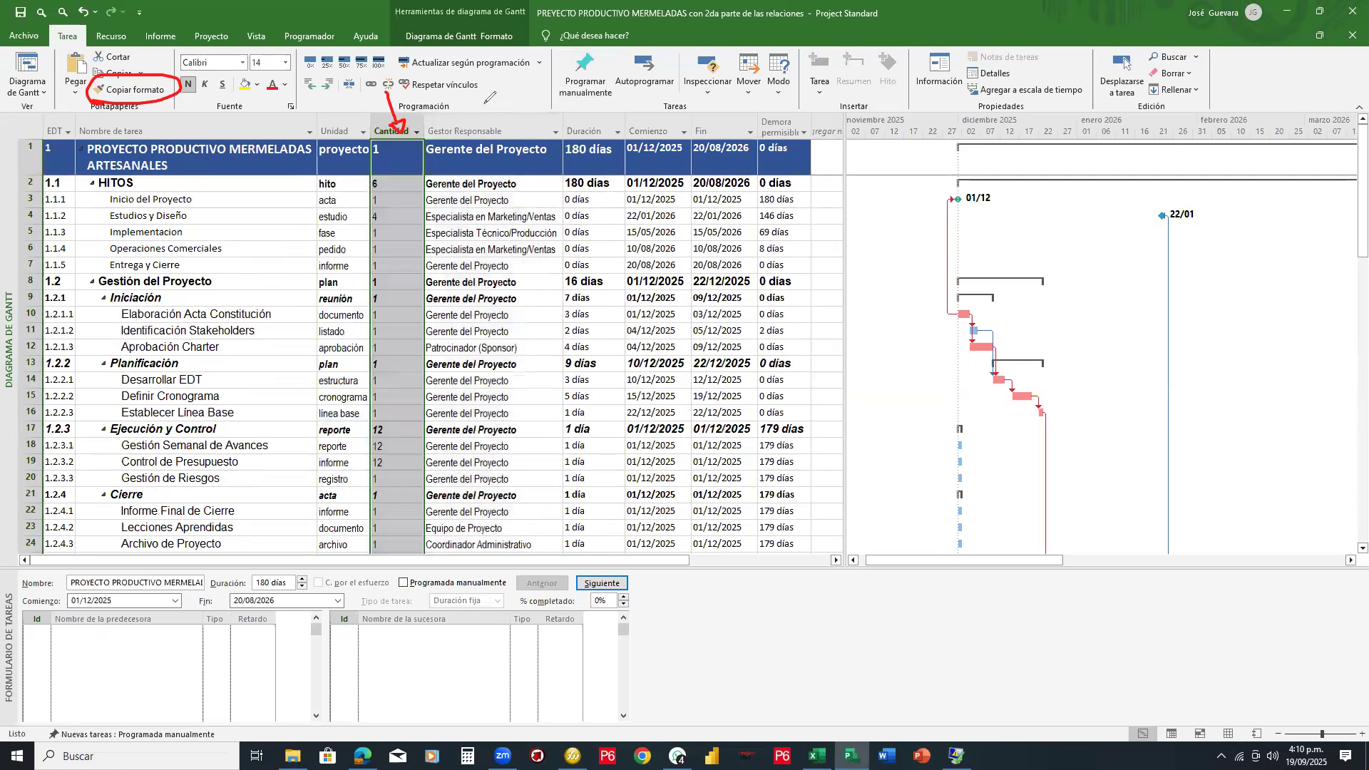
pyautogui.moveTo(397, 144); pyautogui.dragTo(486, 51)
pyautogui.click(833, 152)
pyautogui.click(436, 42)
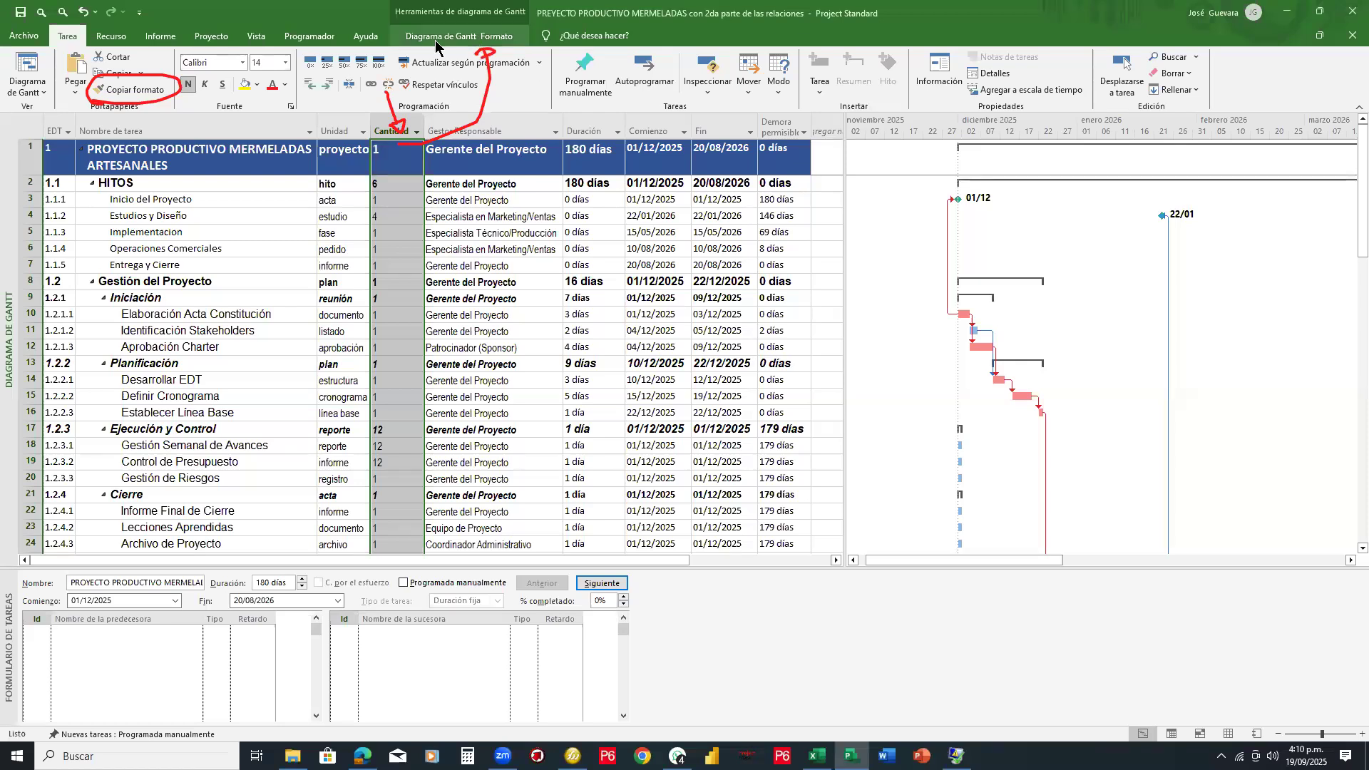
pyautogui.click(436, 42)
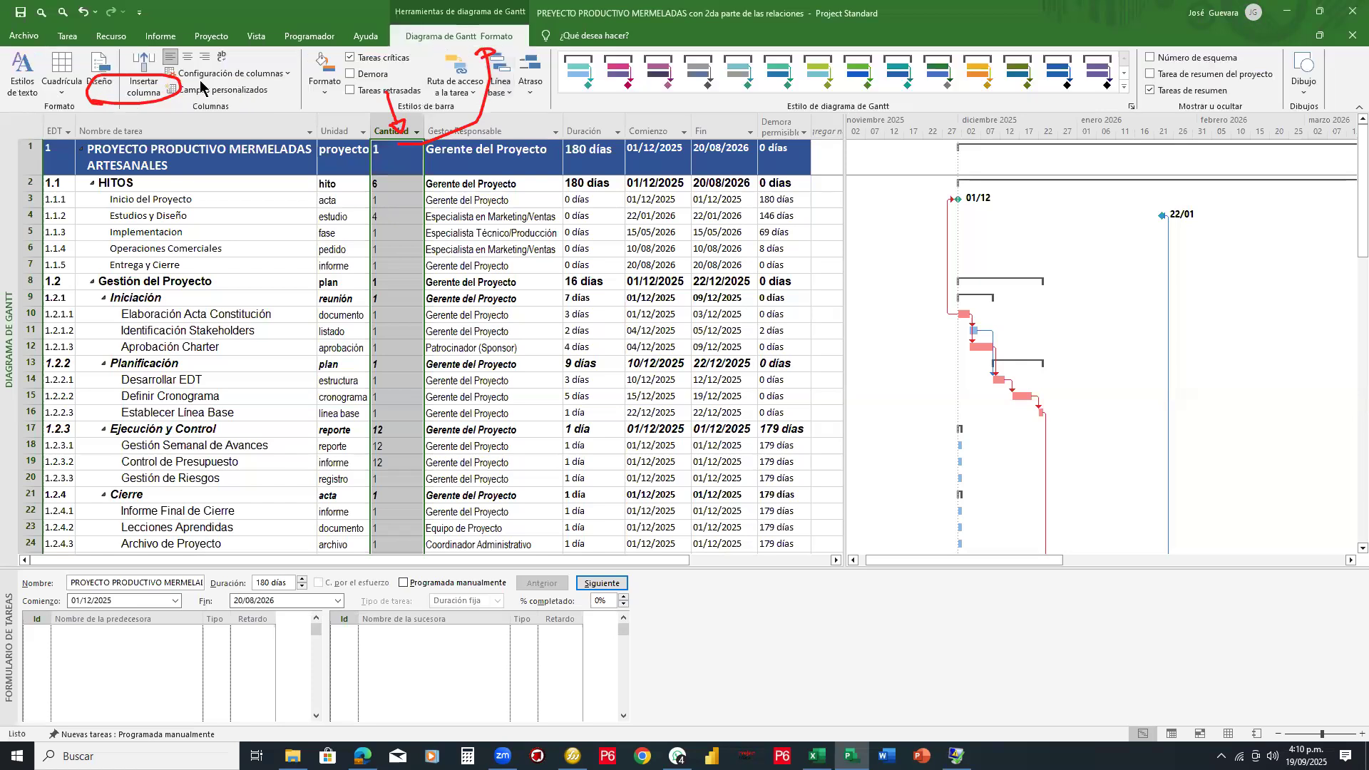
pyautogui.press('Escape')
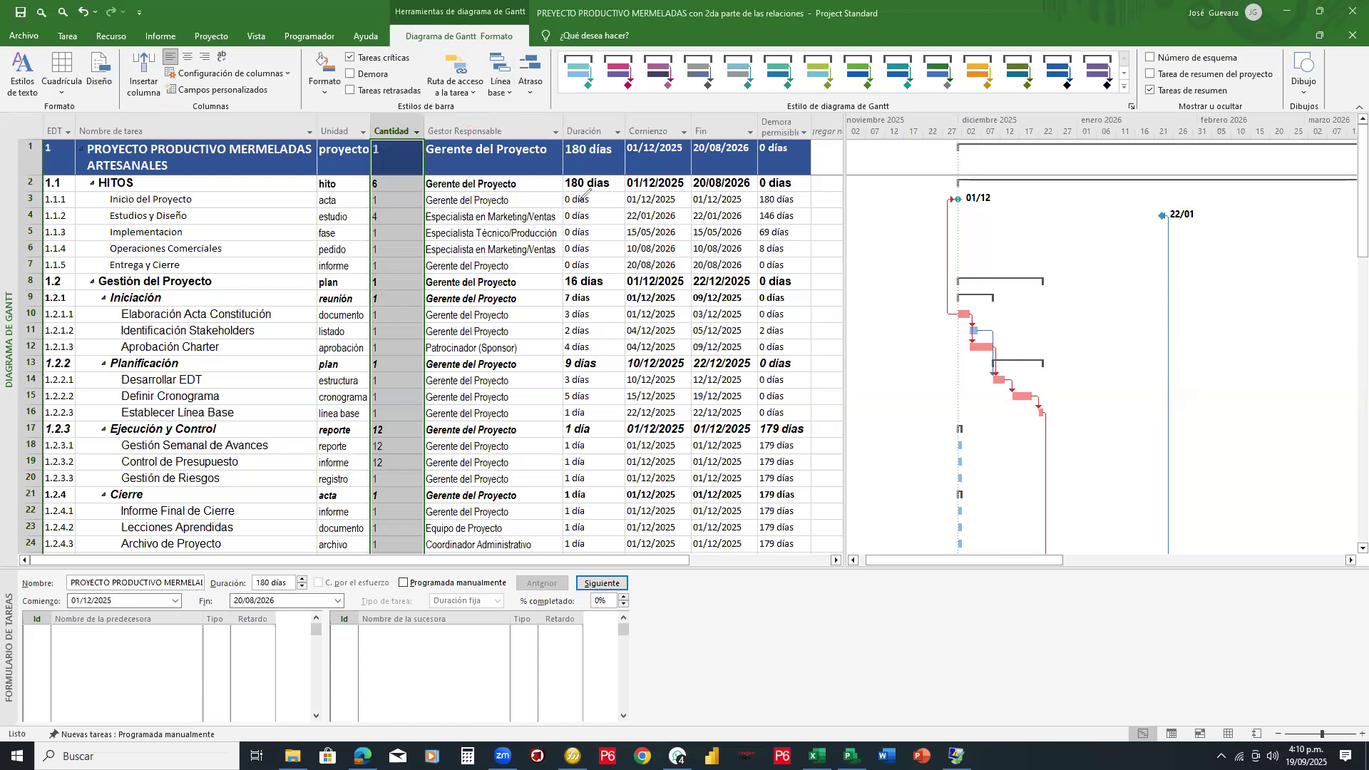
pyautogui.moveTo(190, 82); pyautogui.dragTo(158, 90)
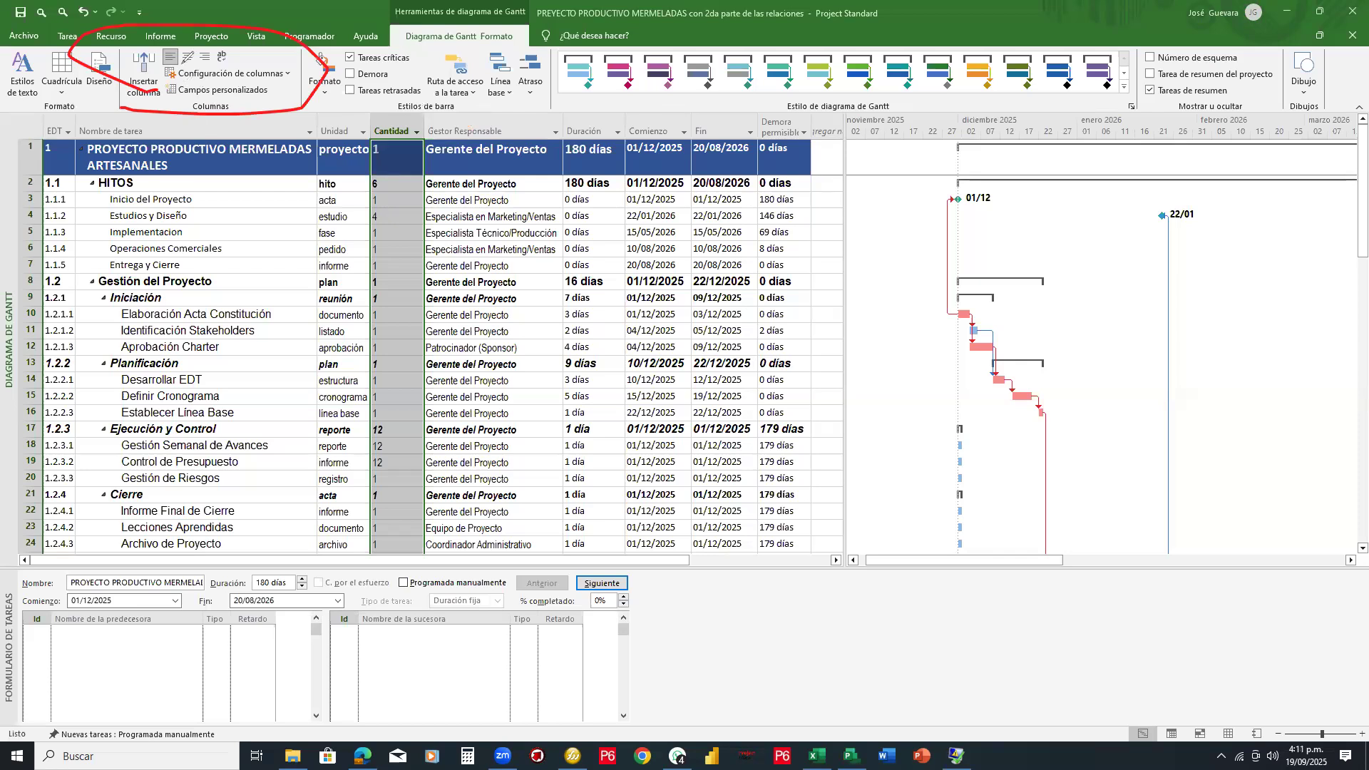
pyautogui.click(186, 58)
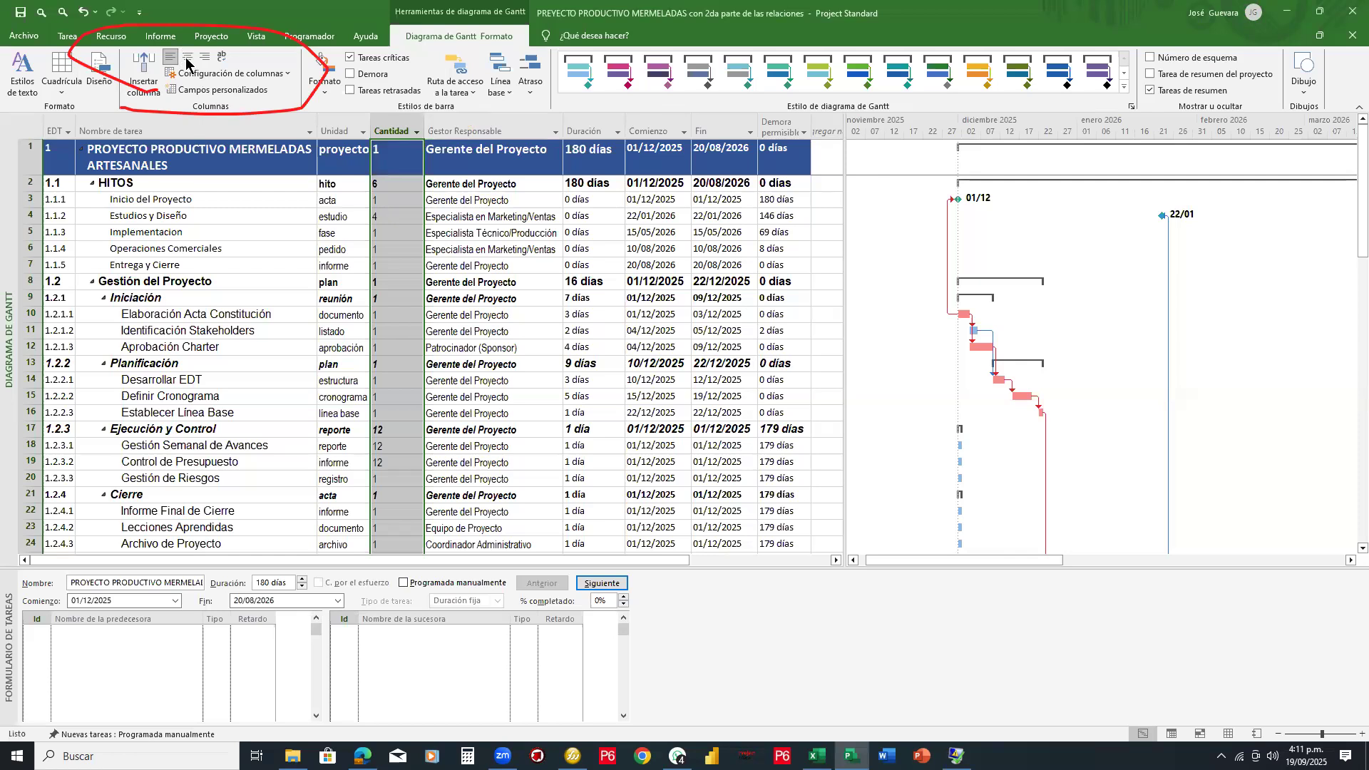
pyautogui.click(187, 57)
# Step: Centre the values of the whole Duración column
pyautogui.click(350, 122)
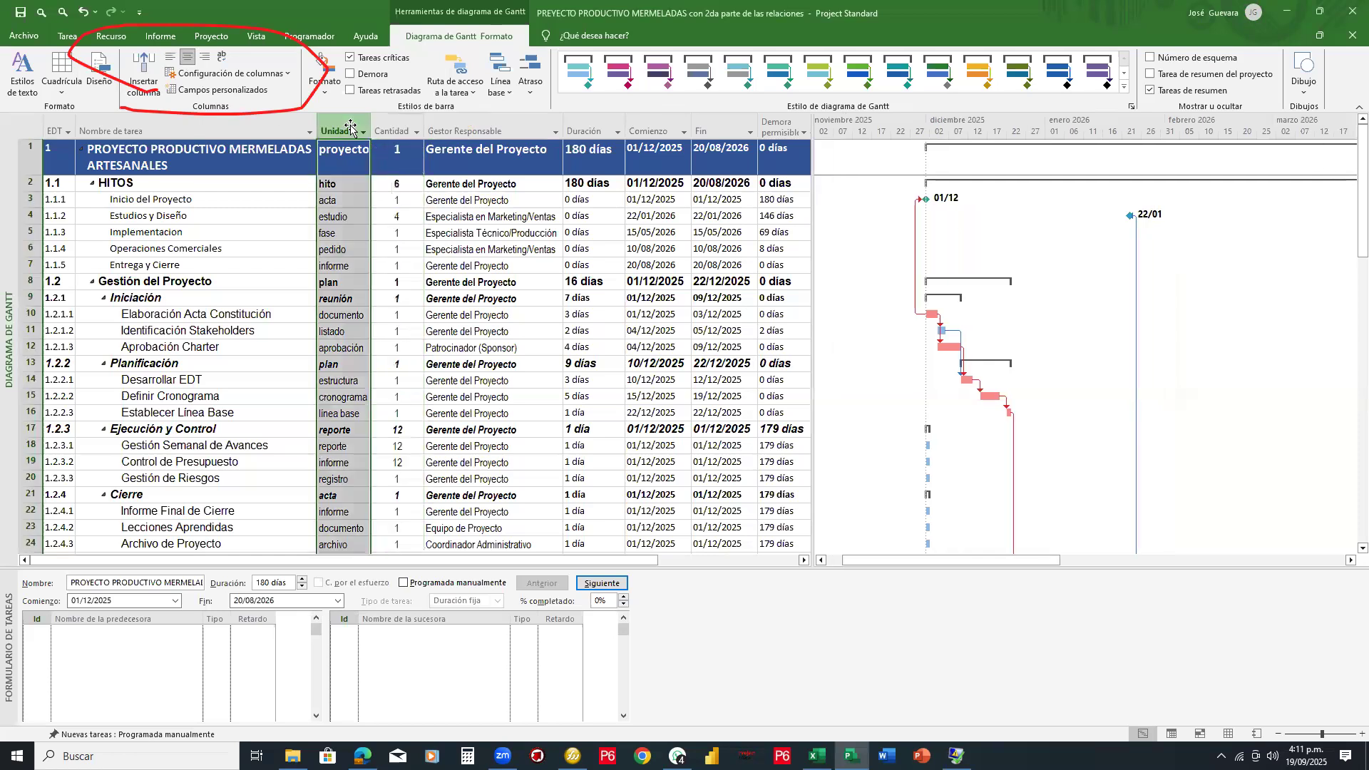
pyautogui.click(599, 132)
pyautogui.click(185, 60)
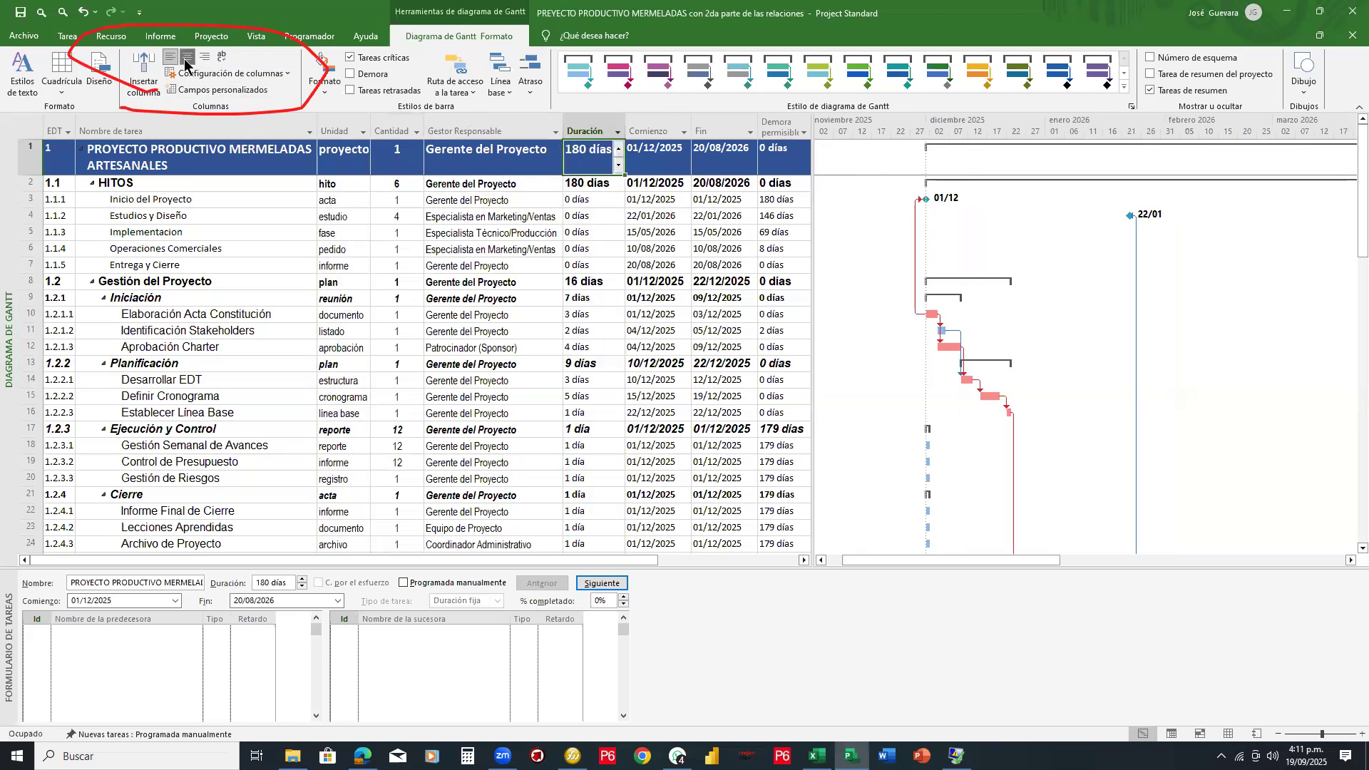
# Step: Hide the Demora permisible column of the task table
pyautogui.click(771, 126)
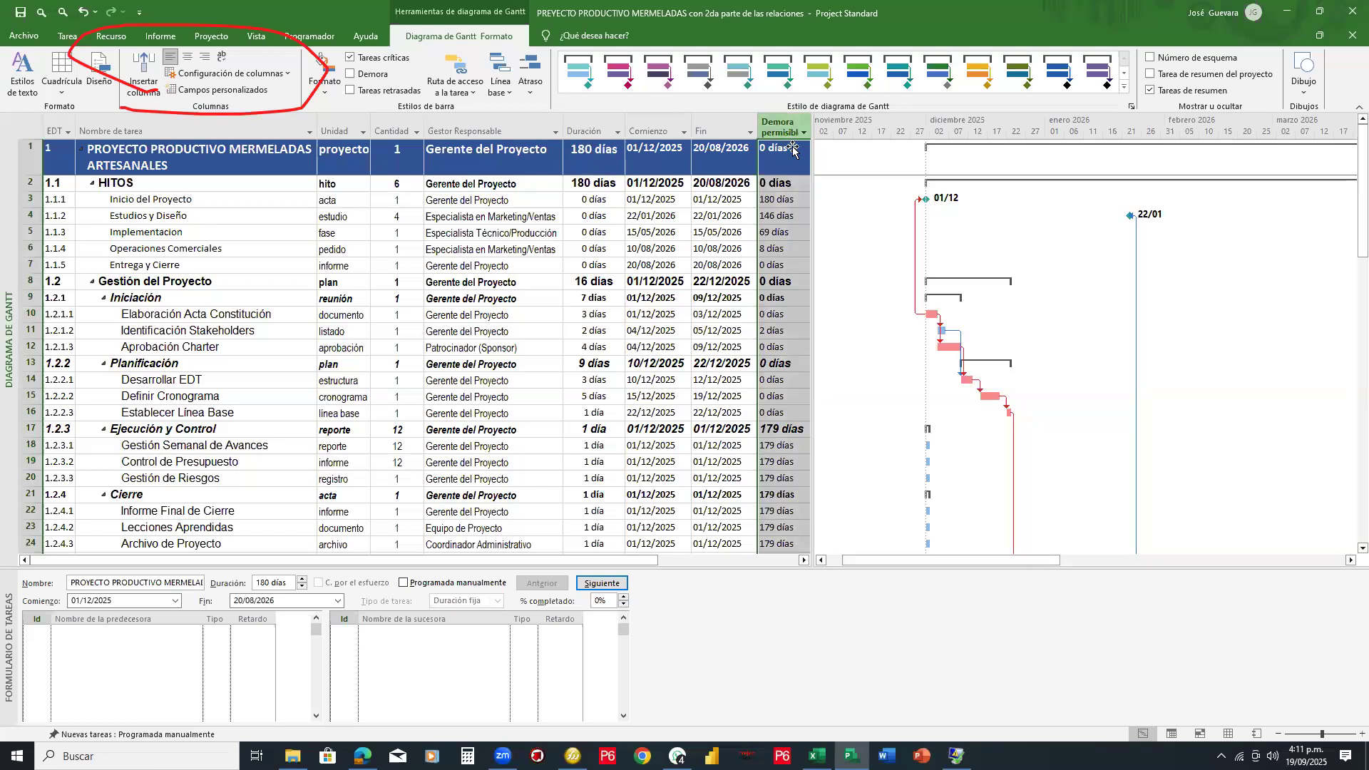
pyautogui.rightClick(786, 137)
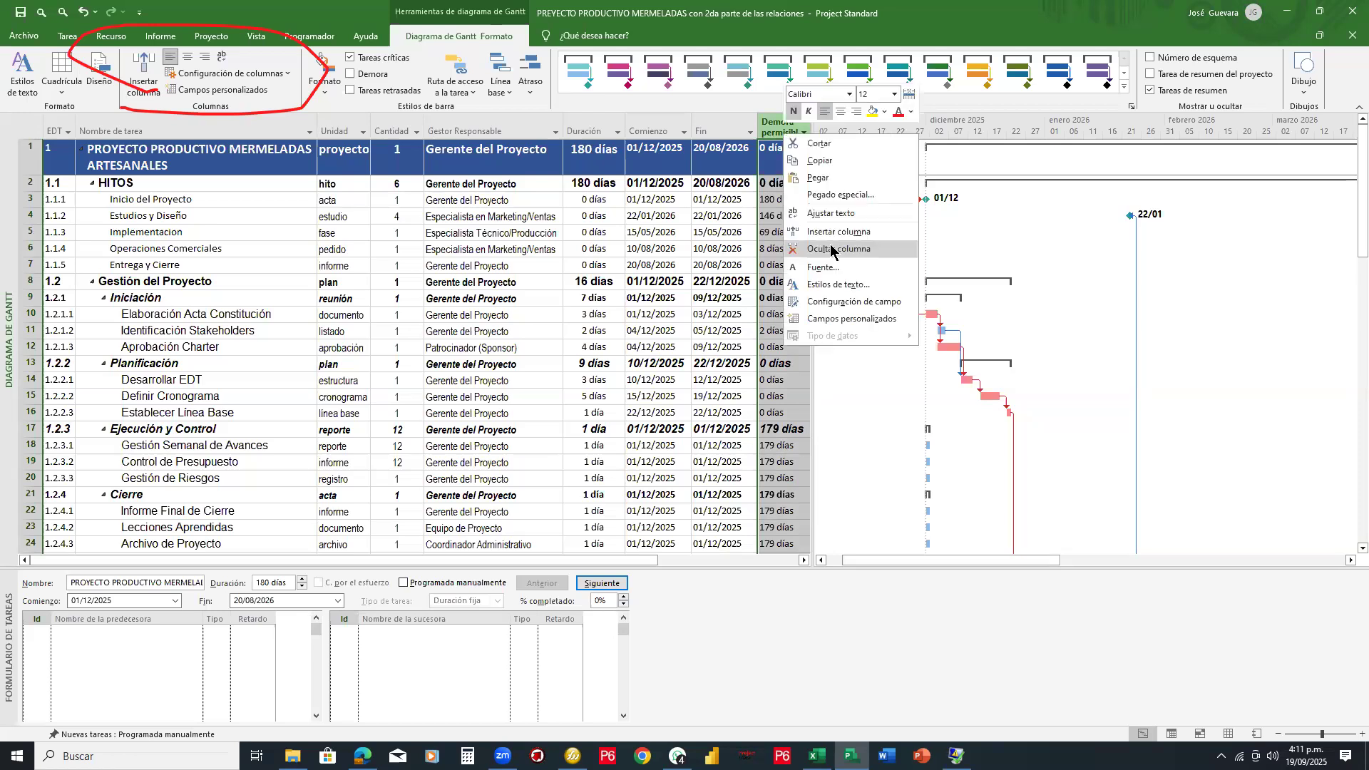
pyautogui.click(831, 249)
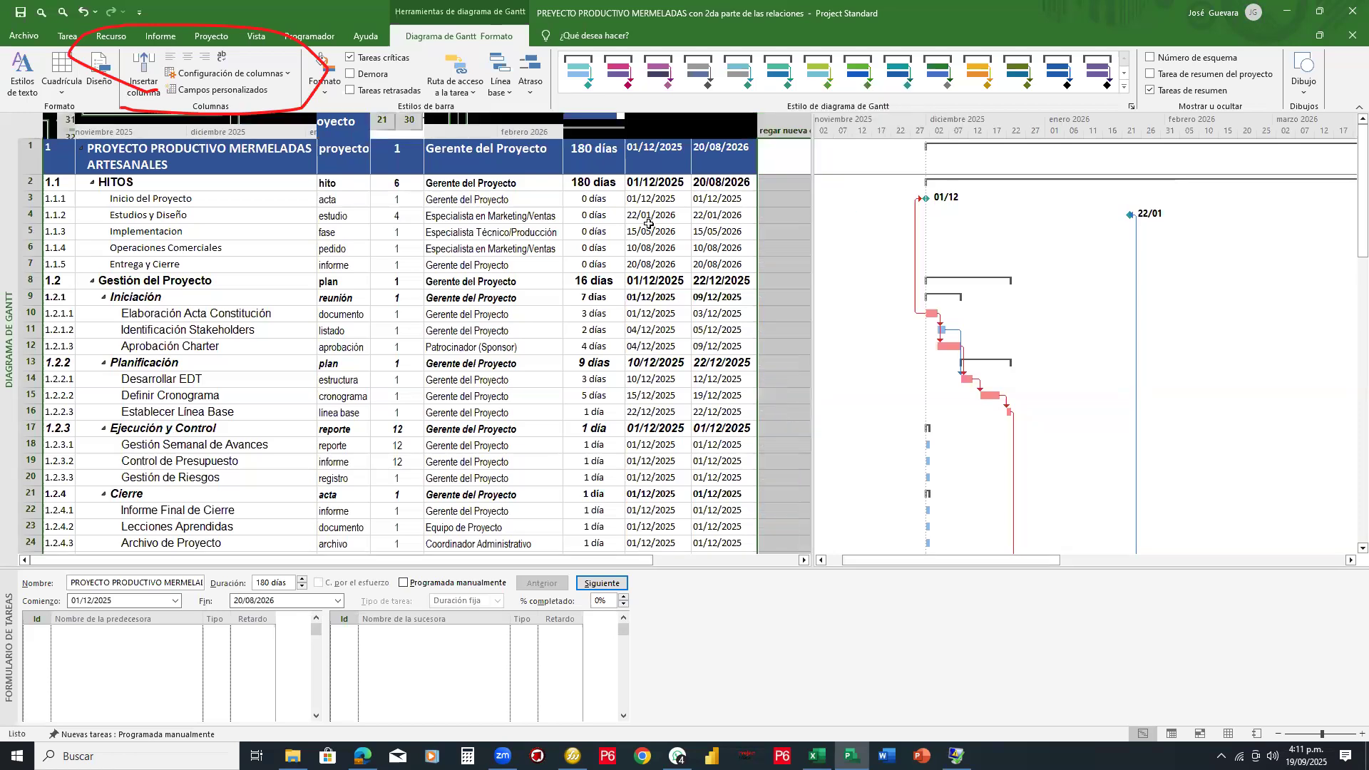
pyautogui.click(560, 222)
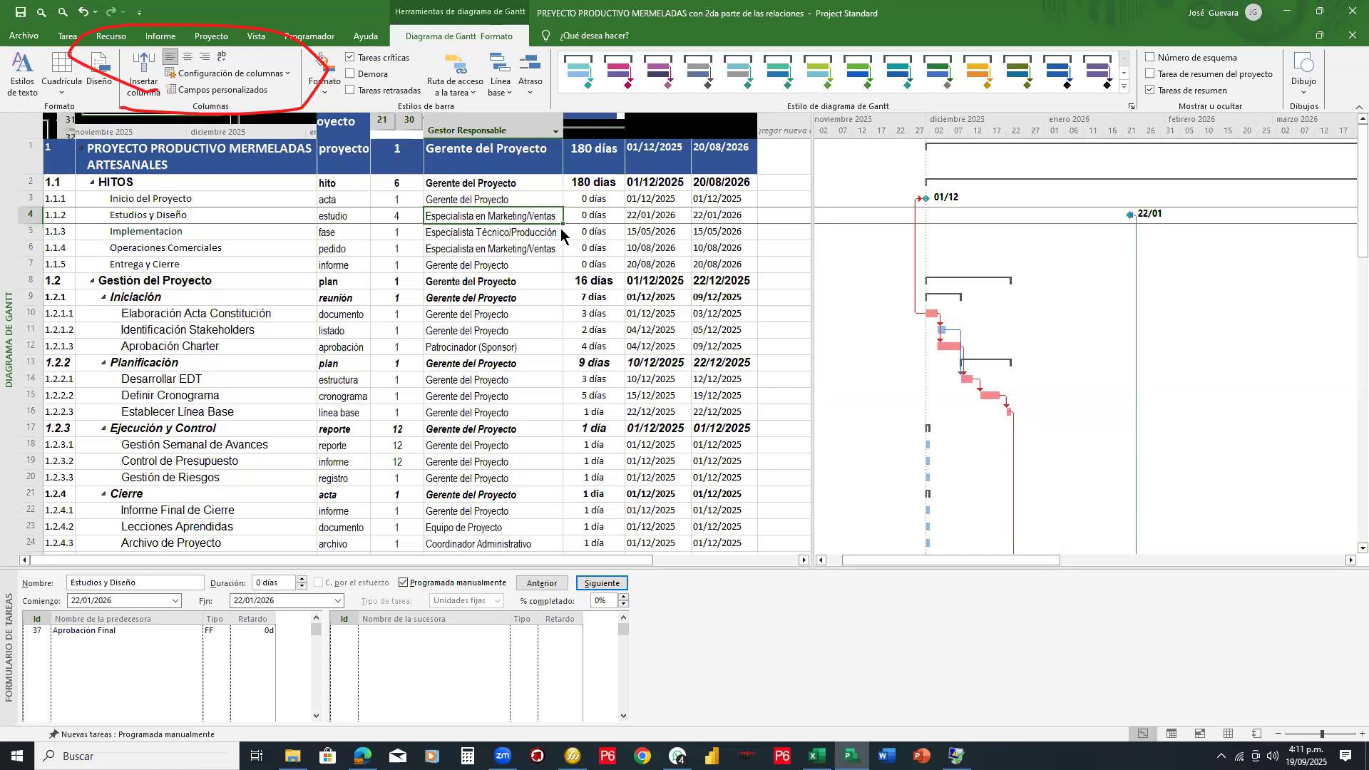
# Step: Narrow the task table area so that it ends right after the Fin column, giving the Gantt chart more room
pyautogui.scroll(-6, 464, 261)
pyautogui.scroll(6, 465, 261)
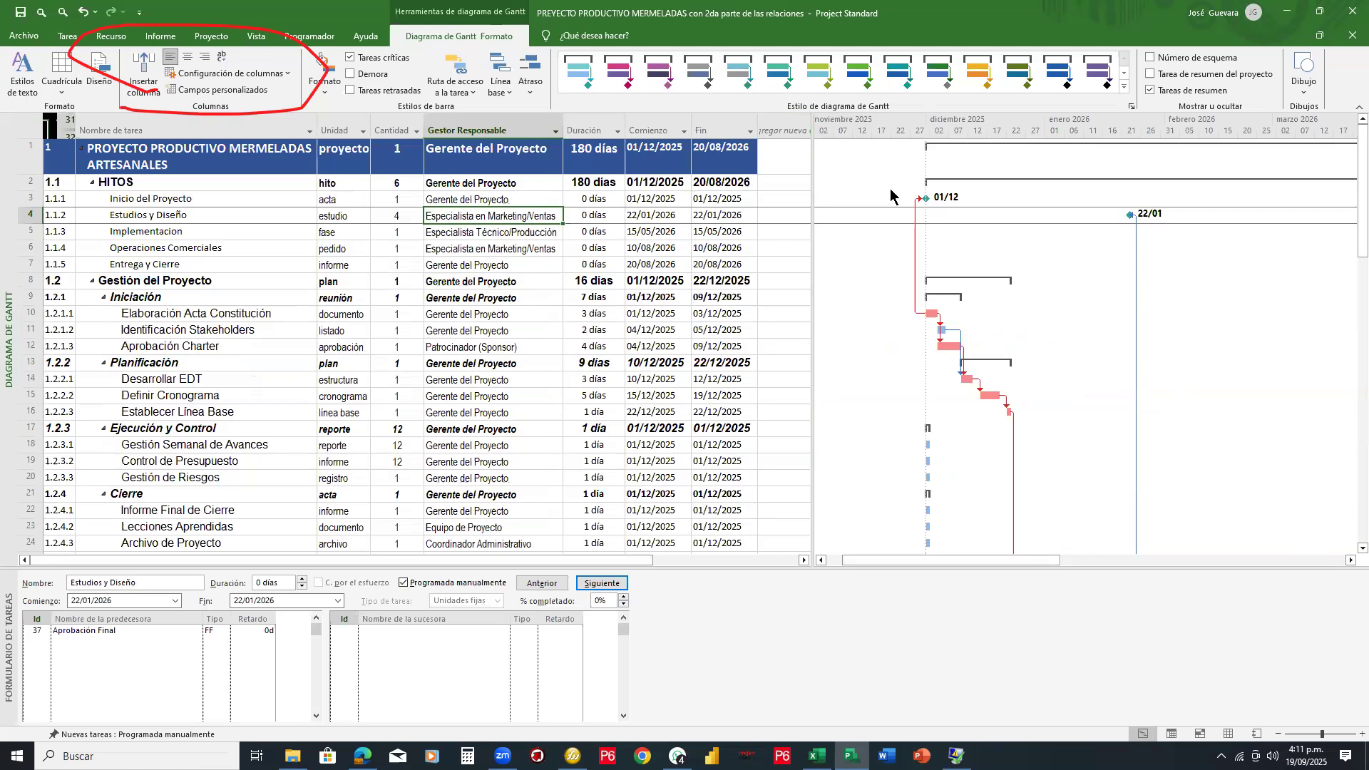
pyautogui.click(196, 115)
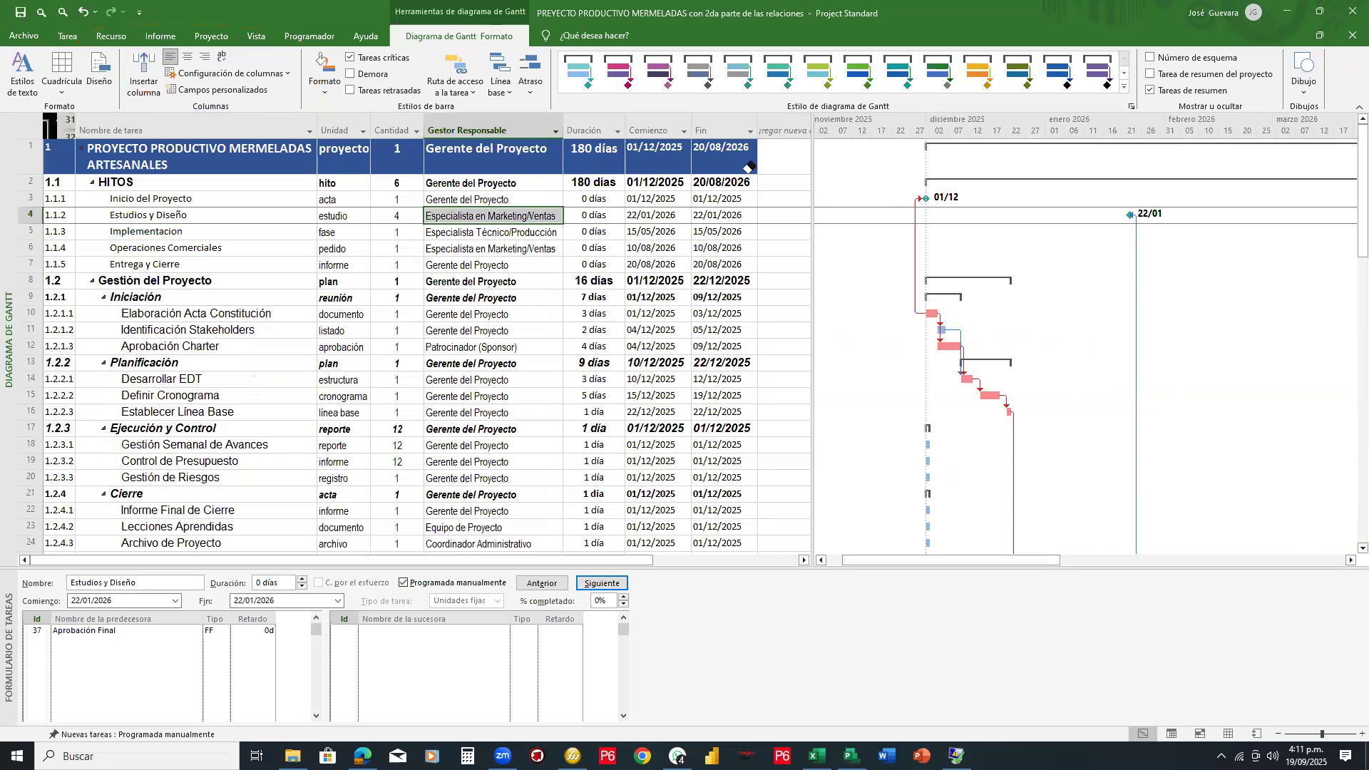
pyautogui.moveTo(812, 241); pyautogui.dragTo(759, 246)
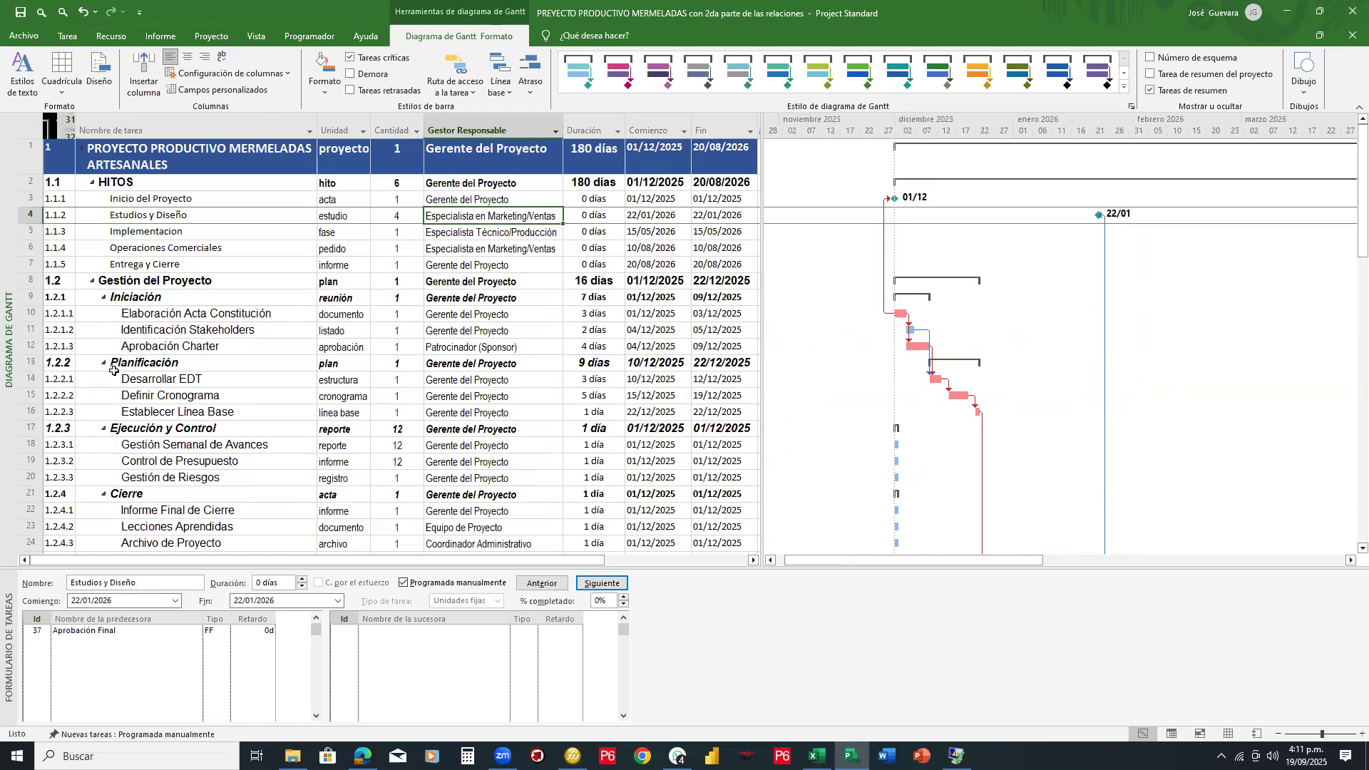
# Step: Collapse the summary tasks 1.2.3 Ejecución y Control and 1.2.4 Cierre and review the rest of the schedule
pyautogui.scroll(-1, 108, 368)
pyautogui.click(104, 362)
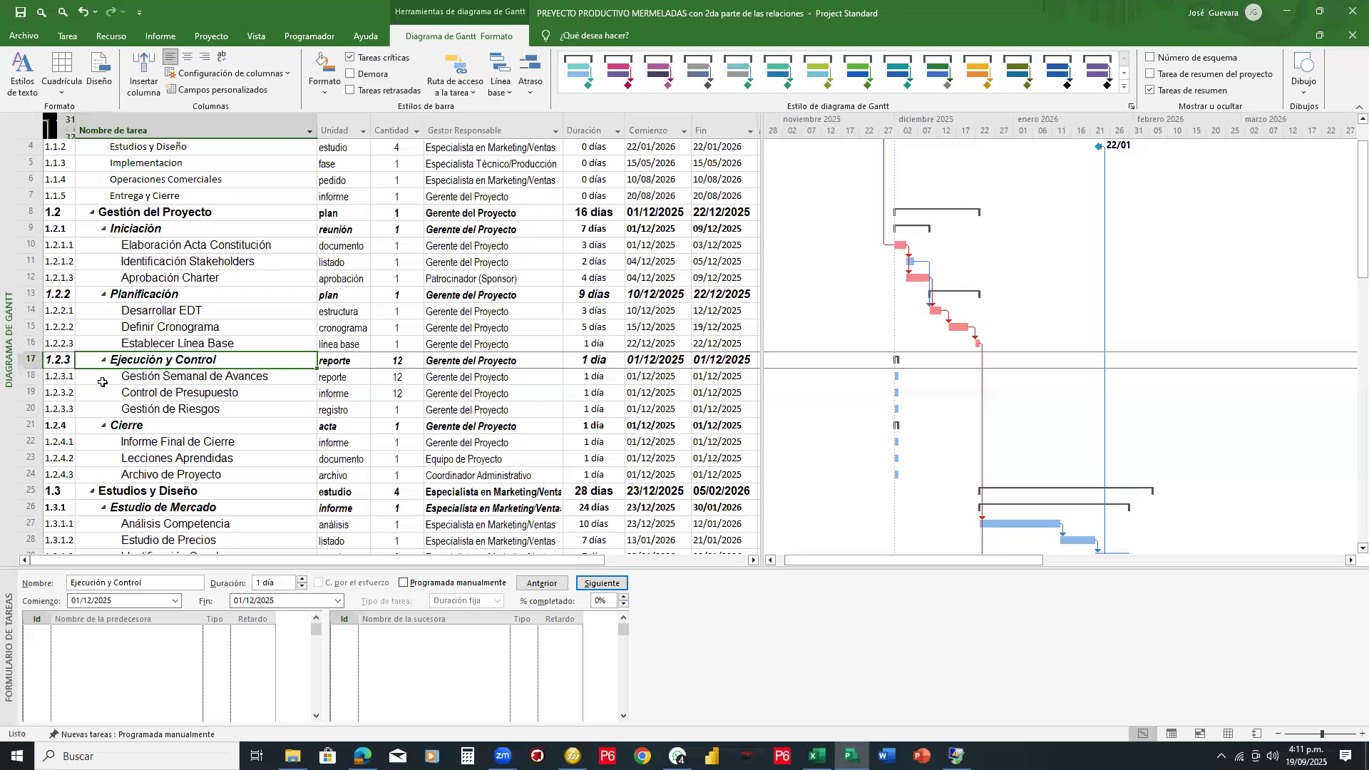
pyautogui.click(104, 361)
pyautogui.click(103, 375)
pyautogui.click(103, 376)
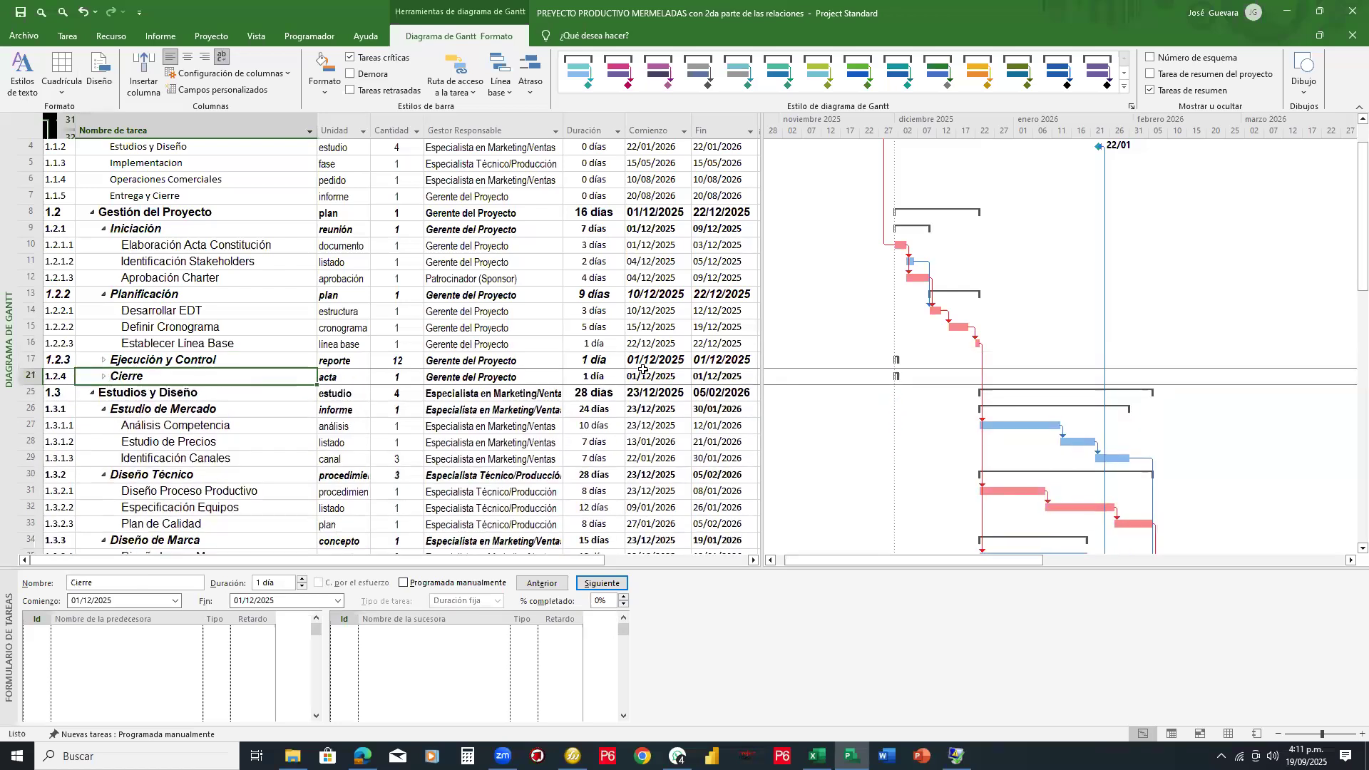
pyautogui.scroll(2, 597, 365)
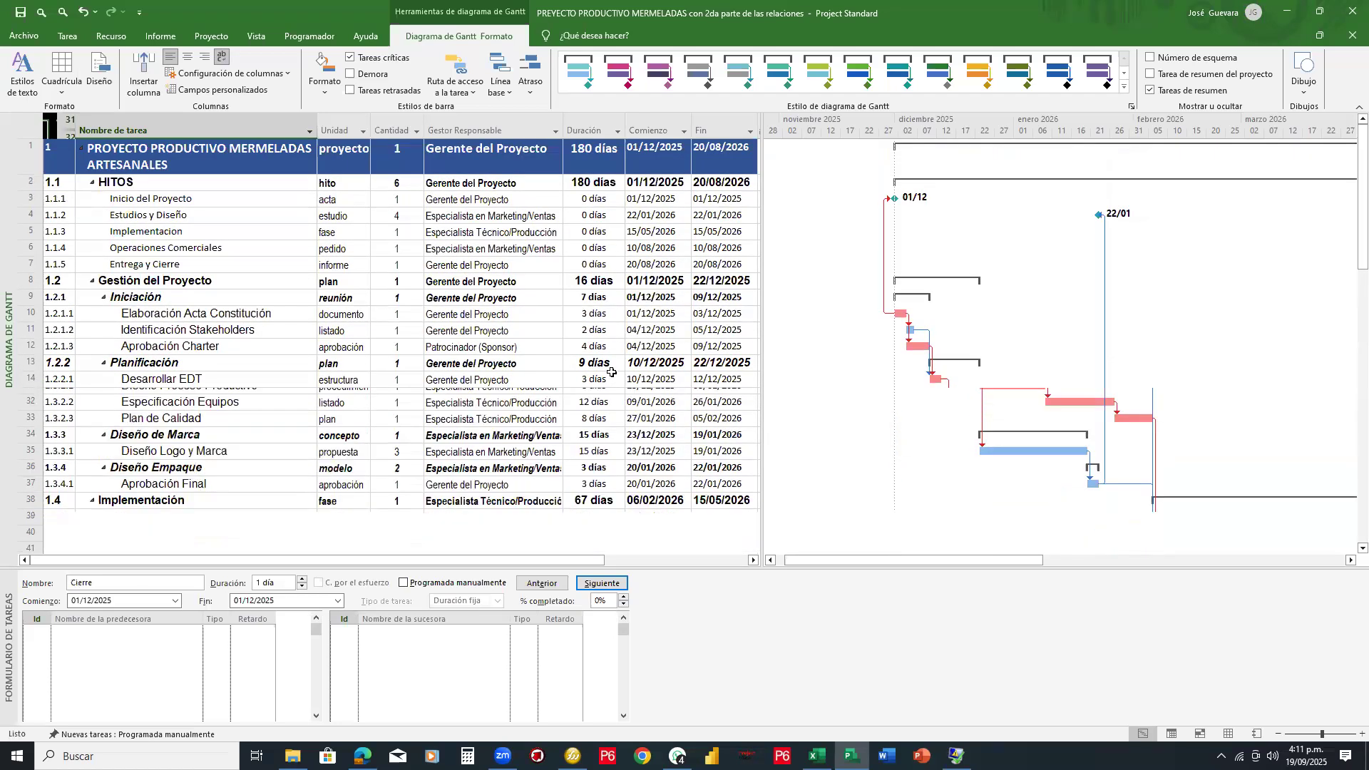
pyautogui.scroll(-8, 612, 373)
pyautogui.scroll(-2, 612, 372)
pyautogui.scroll(10, 612, 372)
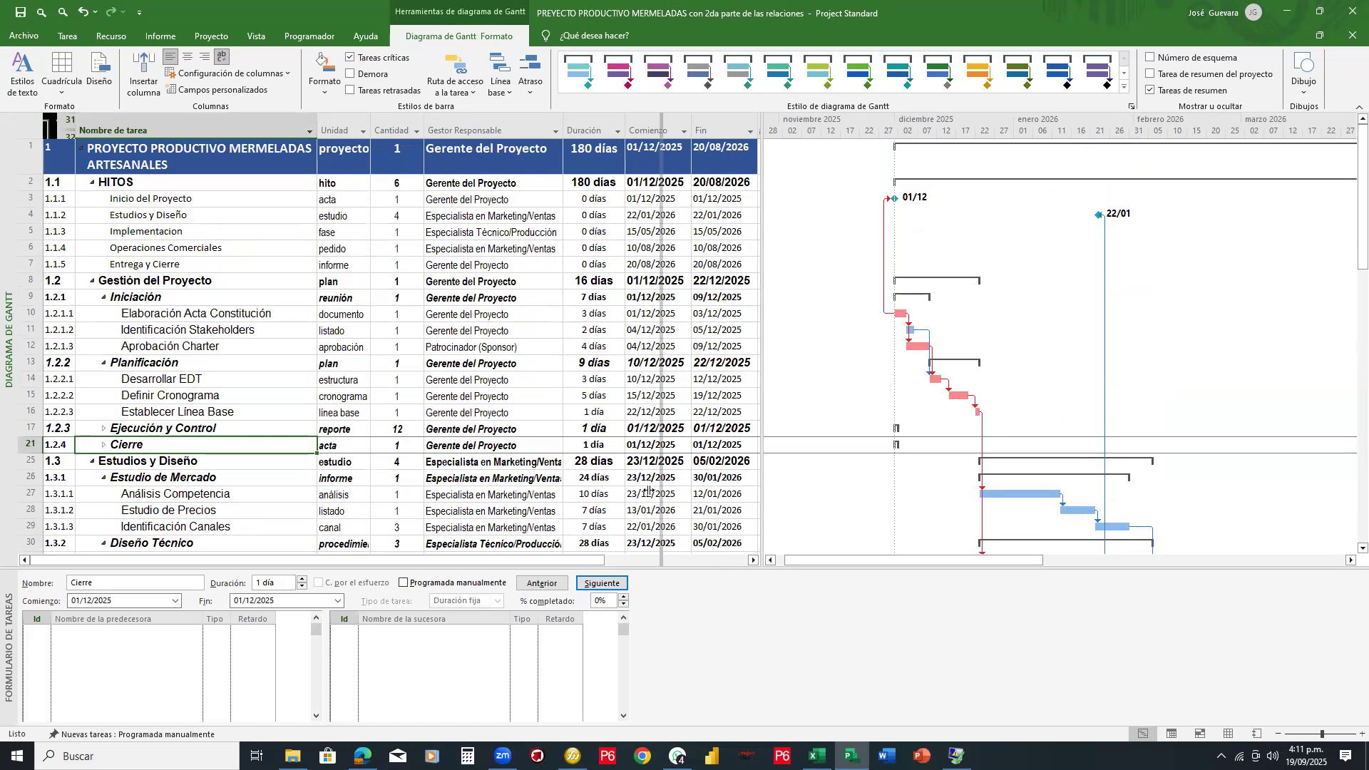
# Step: Shrink the task table area to end after Duración and widen it back to end after Fin
pyautogui.moveTo(624, 483); pyautogui.dragTo(626, 482)
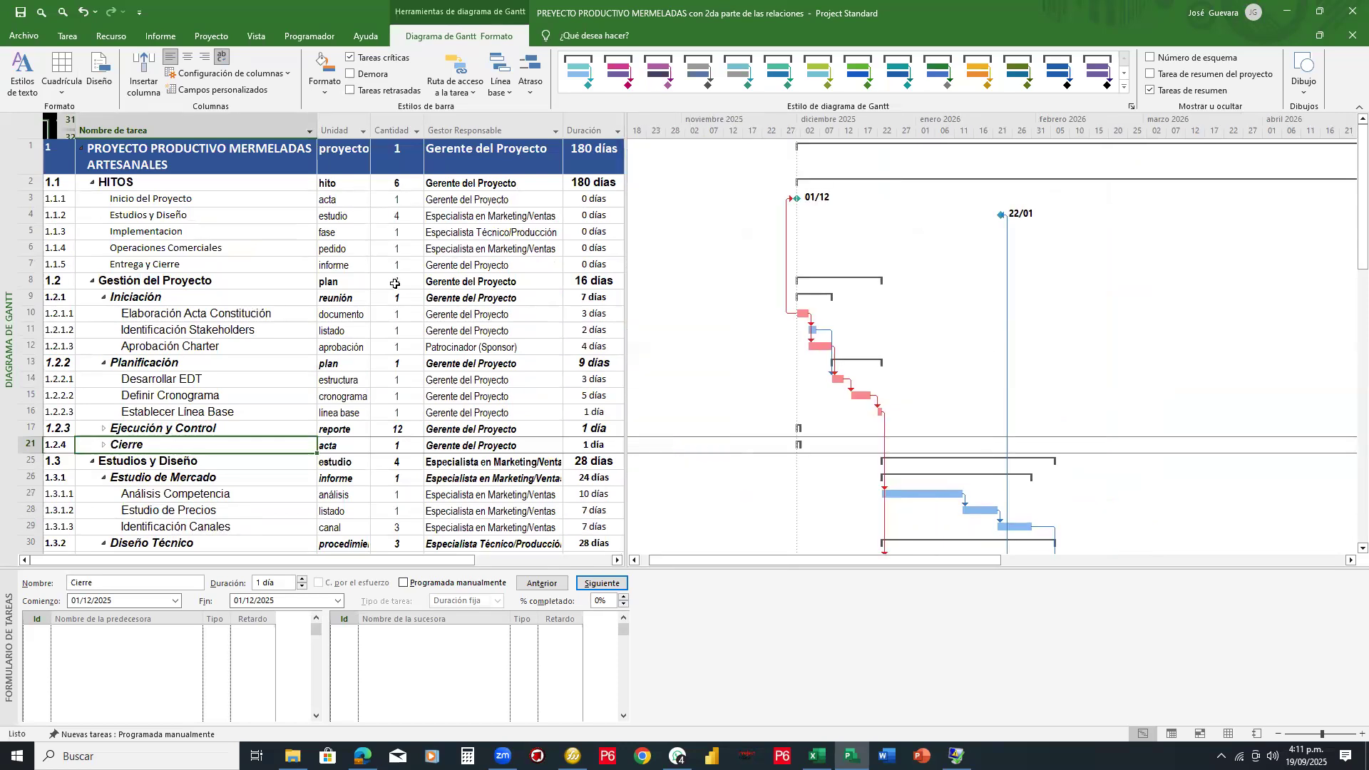
pyautogui.moveTo(625, 160); pyautogui.dragTo(811, 167)
pyautogui.moveTo(810, 241); pyautogui.dragTo(761, 253)
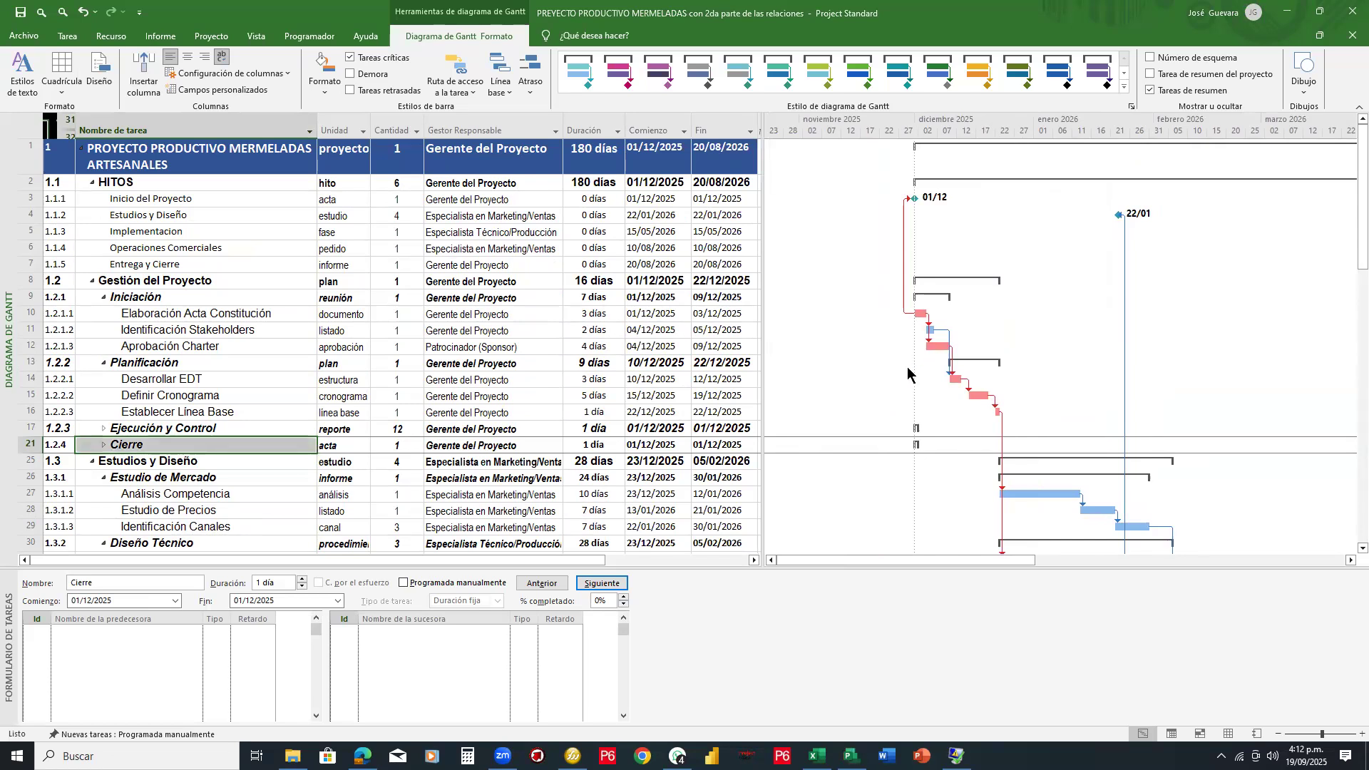
# Step: Open the timescale settings (Escala temporal) of the Gantt chart
pyautogui.moveTo(858, 354)
pyautogui.mouseDown()
pyautogui.moveTo(971, 285)
pyautogui.moveTo(996, 131)
pyautogui.moveTo(1008, 140)
pyautogui.mouseUp()
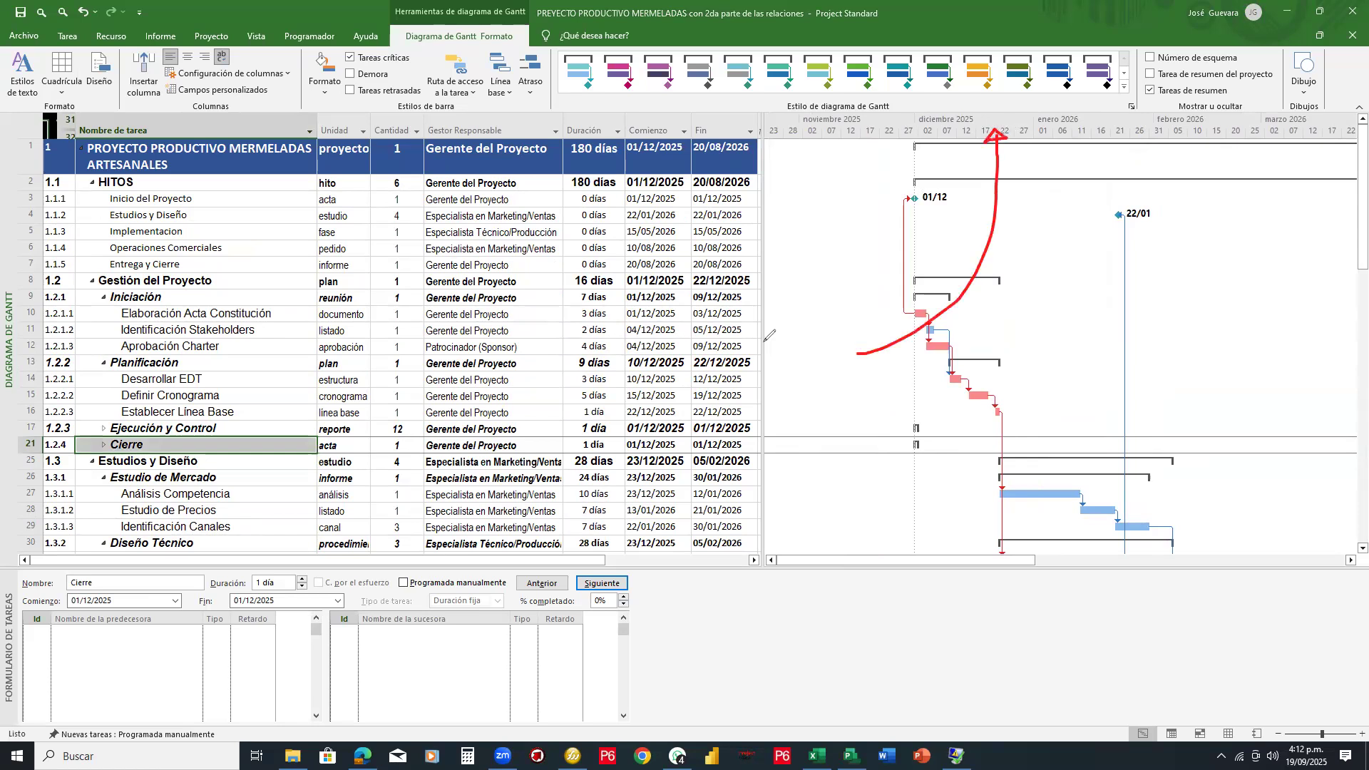
pyautogui.rightClick(951, 127)
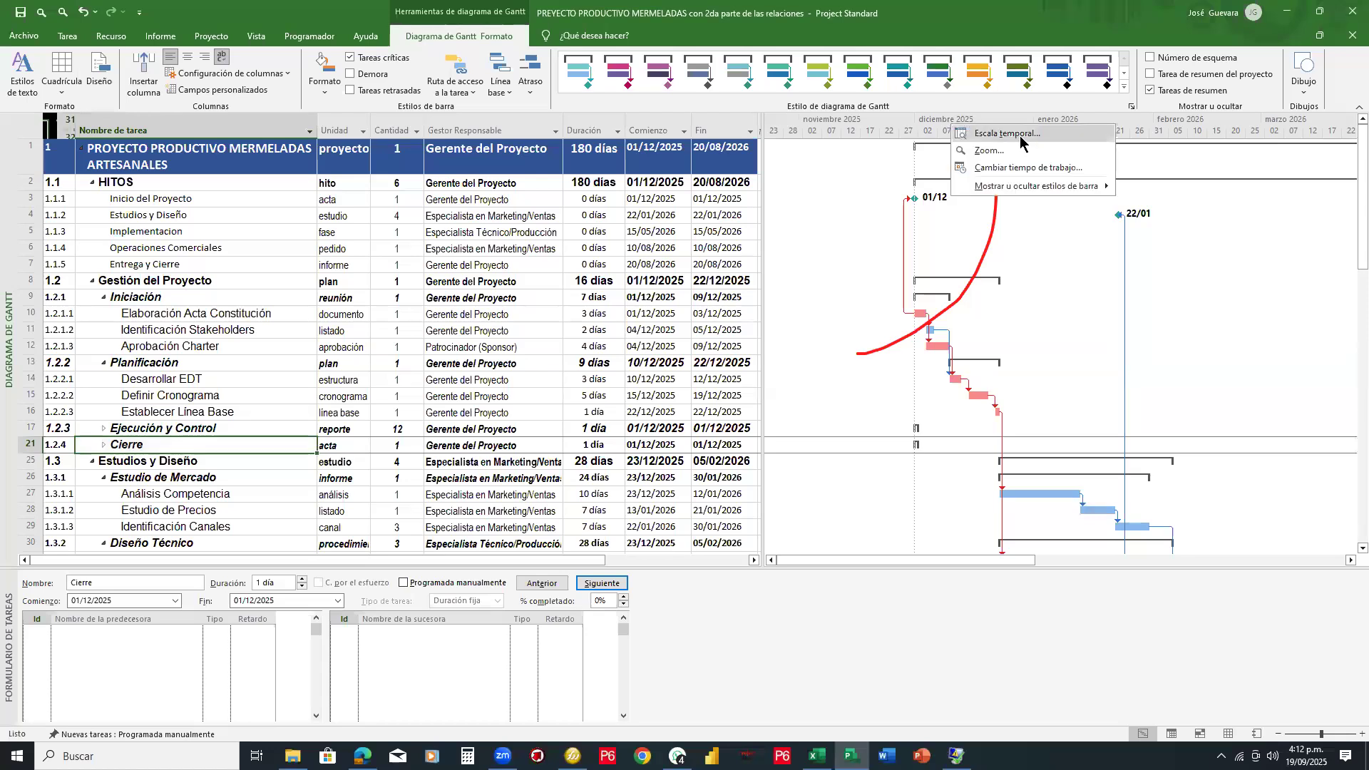
pyautogui.click(1020, 136)
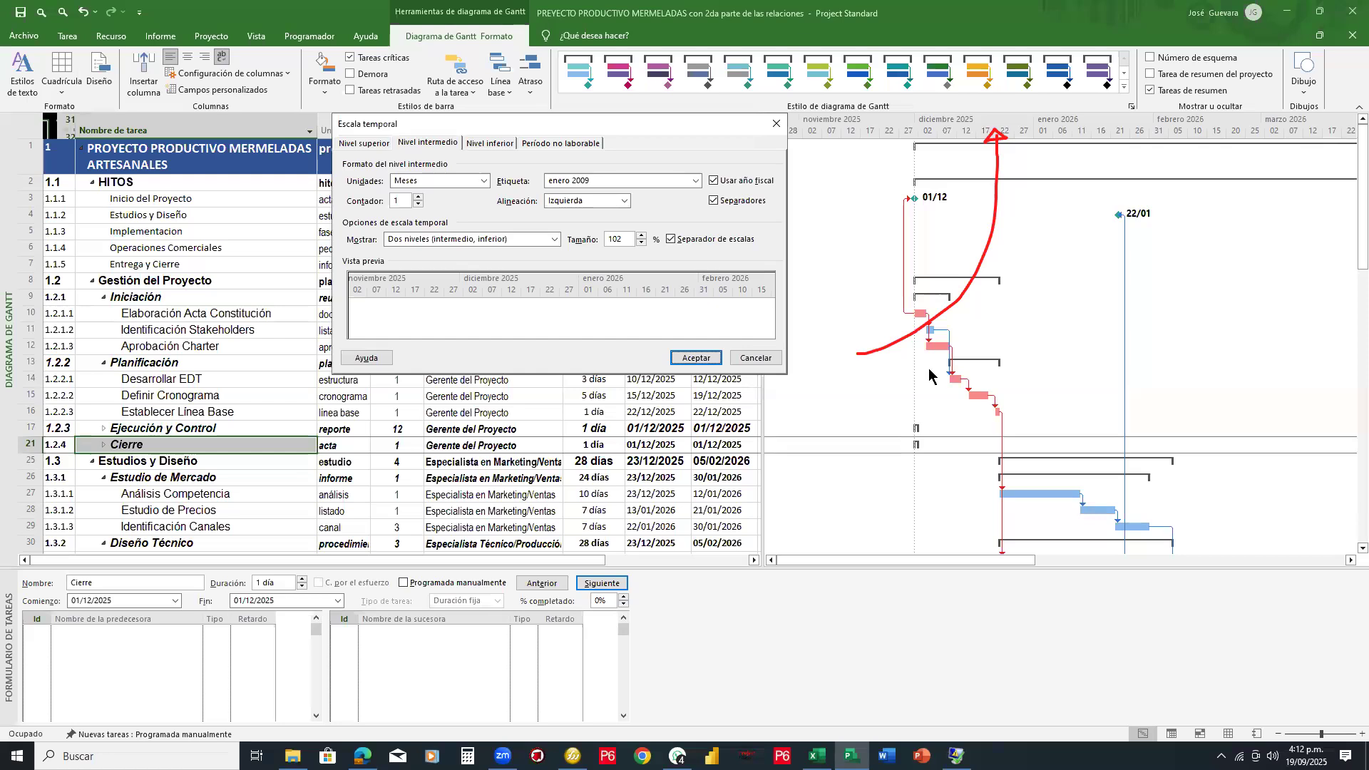
pyautogui.moveTo(350, 136)
pyautogui.mouseDown()
pyautogui.moveTo(337, 148)
pyautogui.moveTo(513, 151)
pyautogui.moveTo(421, 132)
pyautogui.moveTo(336, 141)
pyautogui.mouseUp()
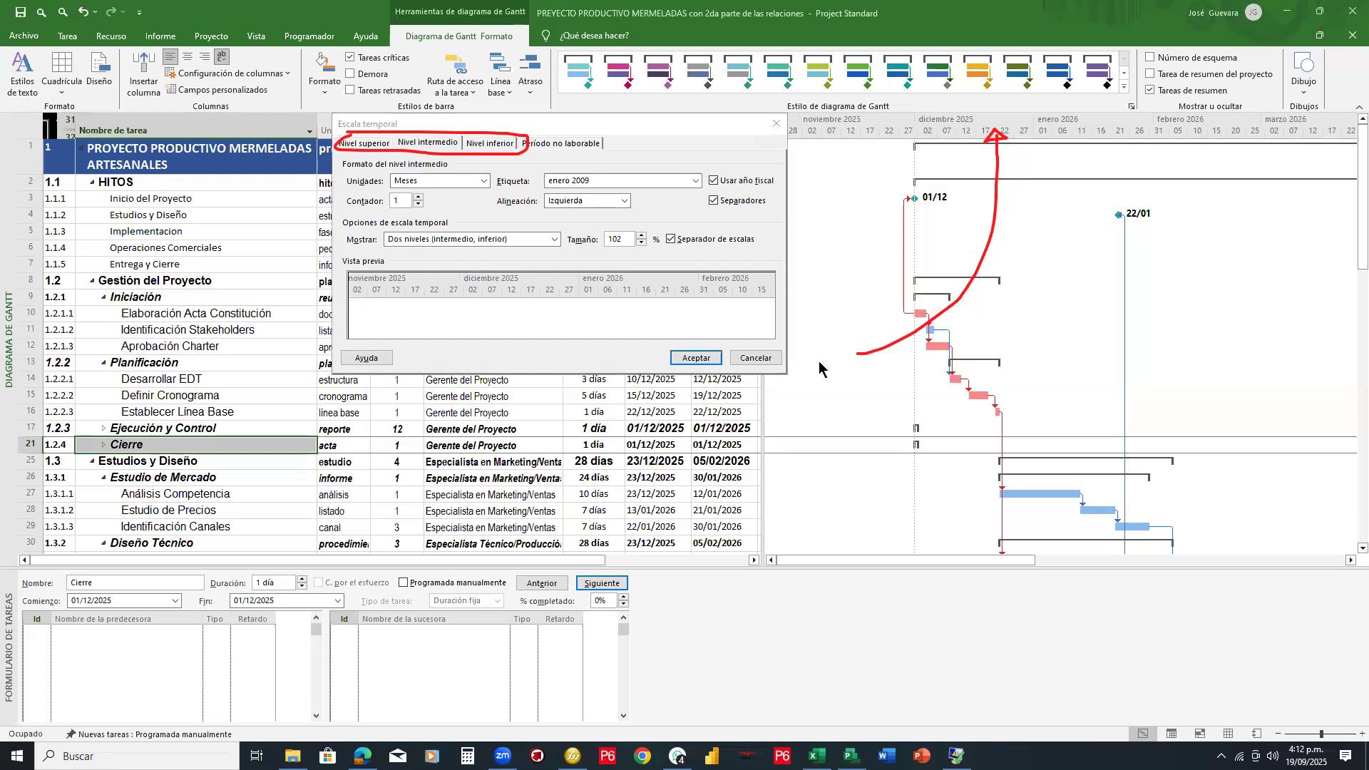
pyautogui.moveTo(840, 215)
pyautogui.mouseDown()
pyautogui.moveTo(846, 196)
pyautogui.moveTo(863, 226)
pyautogui.moveTo(881, 197)
pyautogui.moveTo(913, 207)
pyautogui.mouseUp()
pyautogui.moveTo(834, 243)
pyautogui.mouseDown()
pyautogui.moveTo(926, 238)
pyautogui.moveTo(870, 275)
pyautogui.moveTo(886, 256)
pyautogui.moveTo(904, 270)
pyautogui.mouseUp()
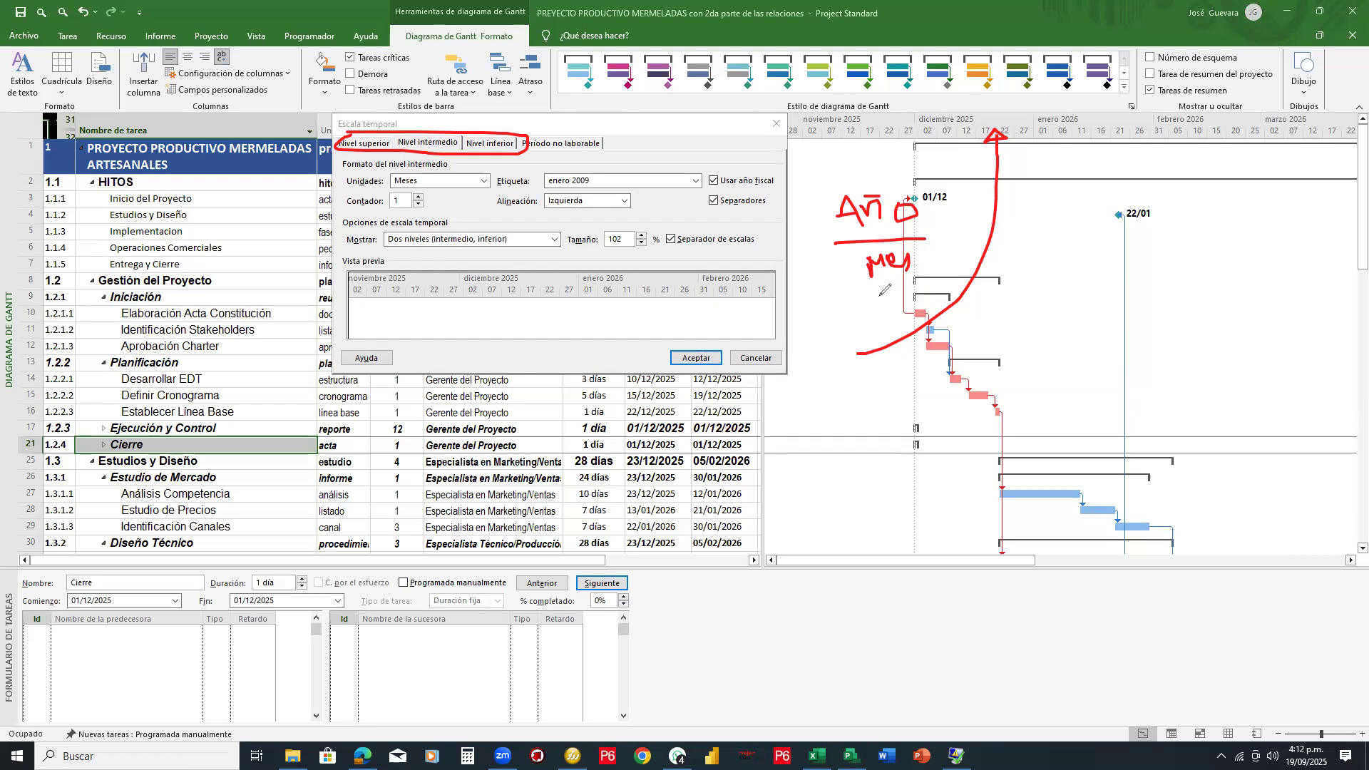
pyautogui.click(887, 311)
pyautogui.moveTo(879, 303)
pyautogui.mouseDown()
pyautogui.moveTo(862, 319)
pyautogui.moveTo(897, 316)
pyautogui.moveTo(912, 294)
pyautogui.moveTo(919, 306)
pyautogui.mouseUp()
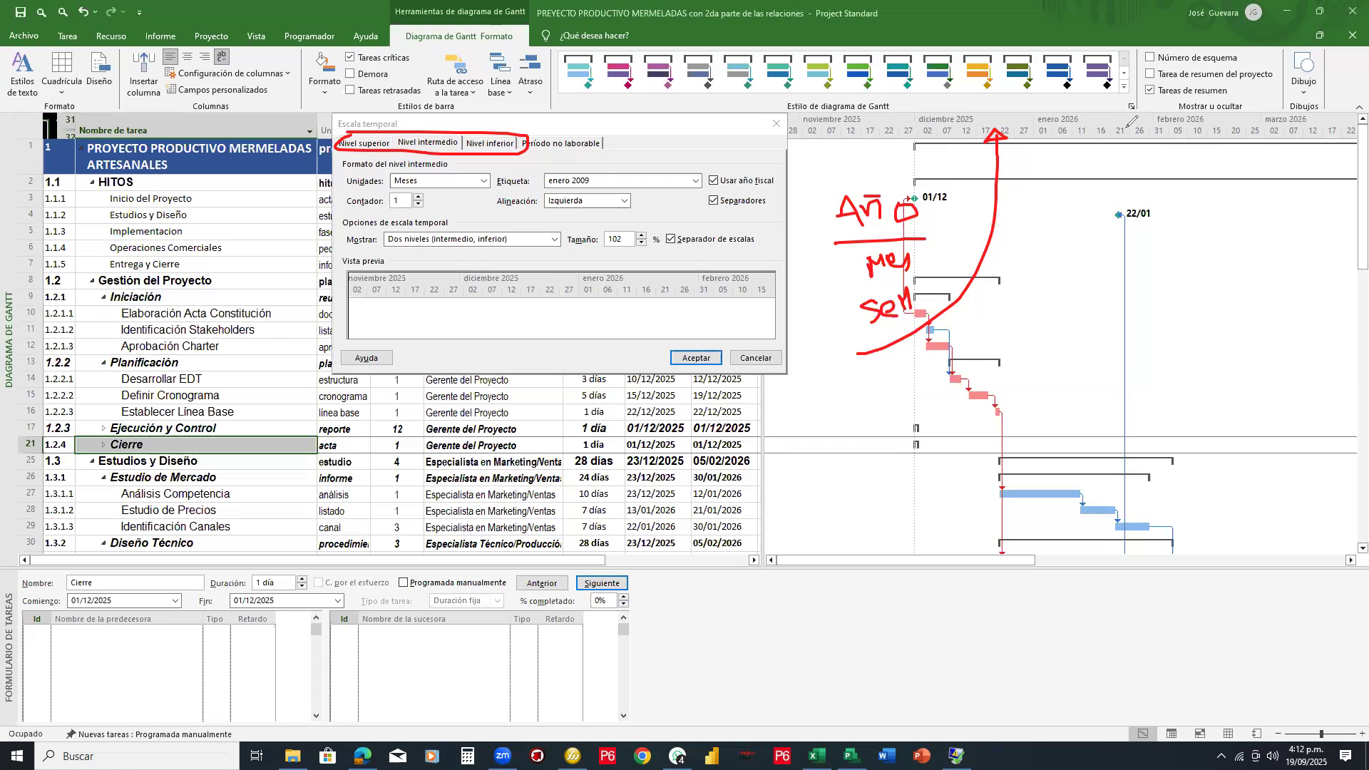
pyautogui.moveTo(925, 251)
pyautogui.mouseDown()
pyautogui.moveTo(930, 264)
pyautogui.moveTo(944, 238)
pyautogui.mouseUp()
pyautogui.moveTo(927, 291); pyautogui.dragTo(954, 278)
pyautogui.press('e')
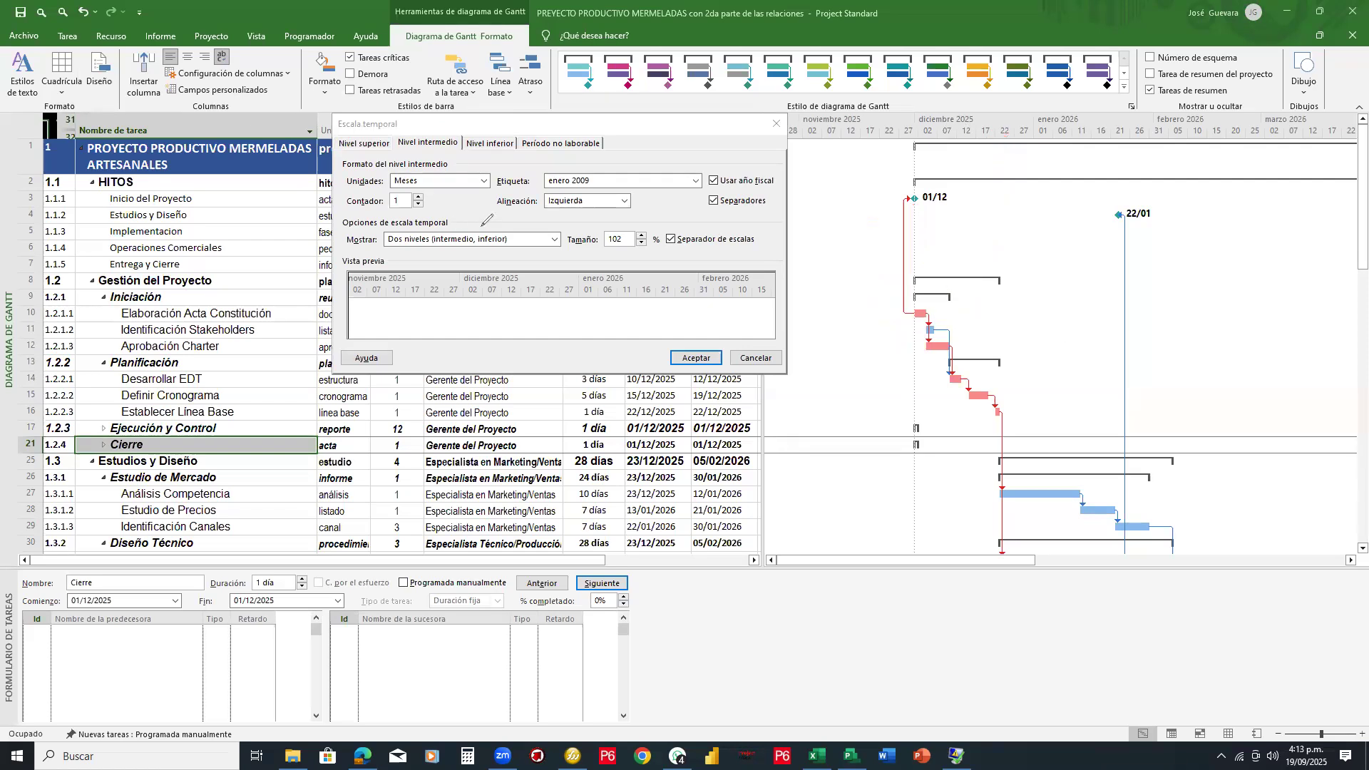
pyautogui.moveTo(492, 225)
pyautogui.mouseDown()
pyautogui.moveTo(371, 255)
pyautogui.moveTo(499, 227)
pyautogui.mouseUp()
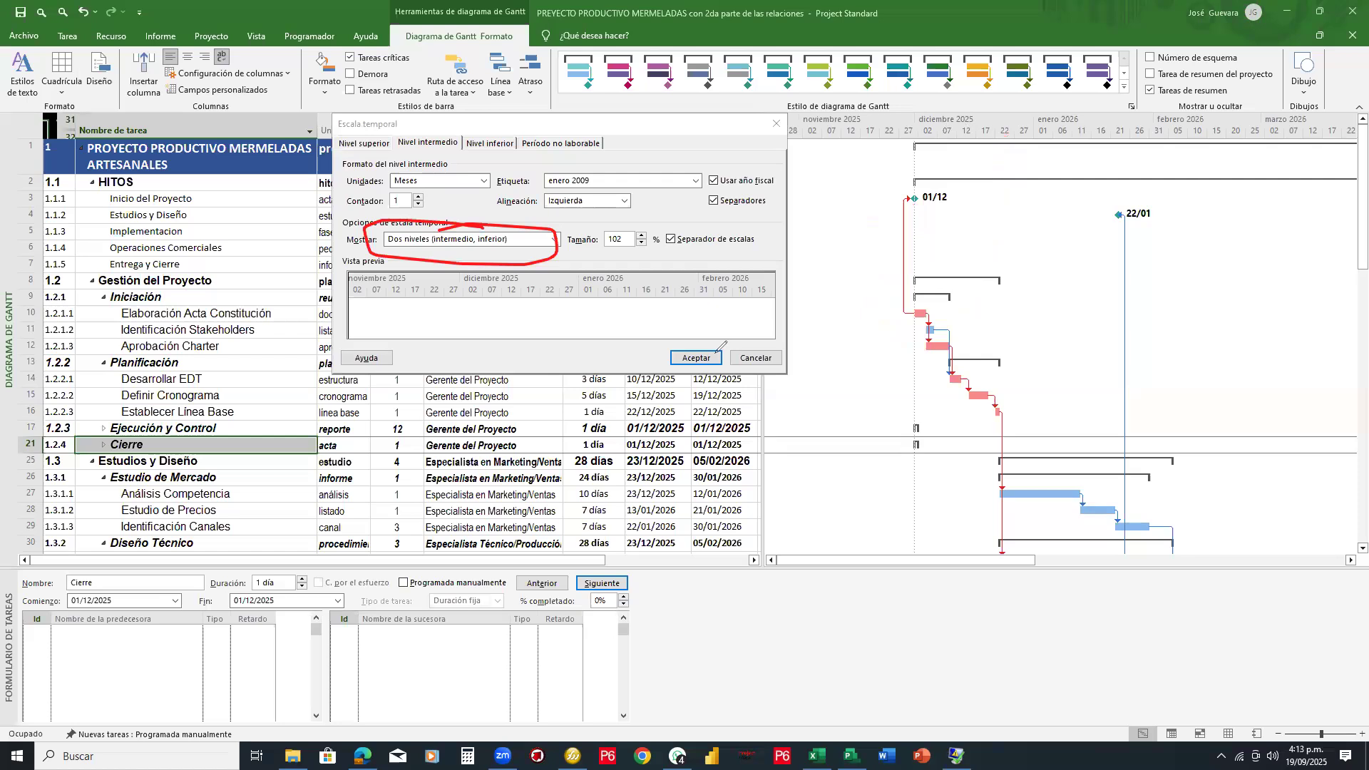
# Step: Show three timescale levels (superior, intermedio, inferior) and set the upper level's units to Años
pyautogui.click(551, 249)
pyautogui.click(473, 273)
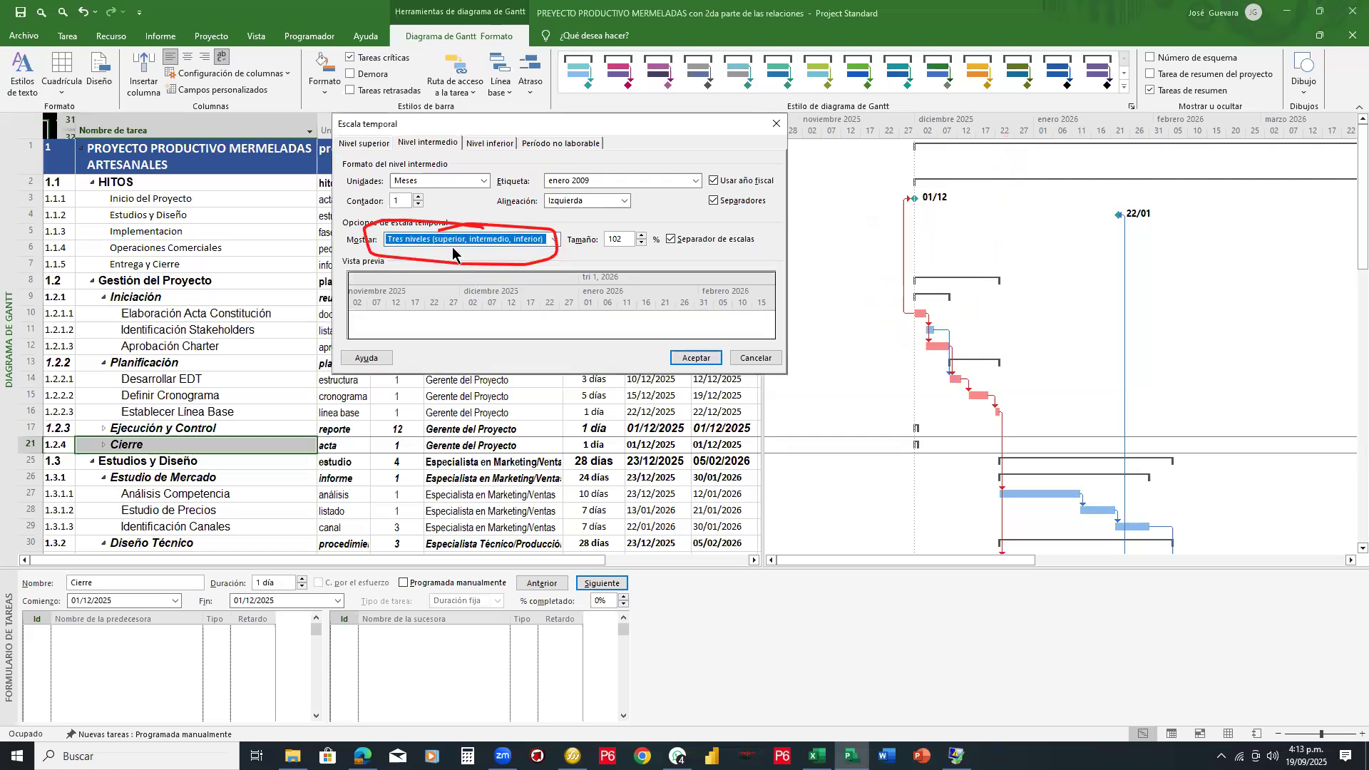
pyautogui.click(367, 146)
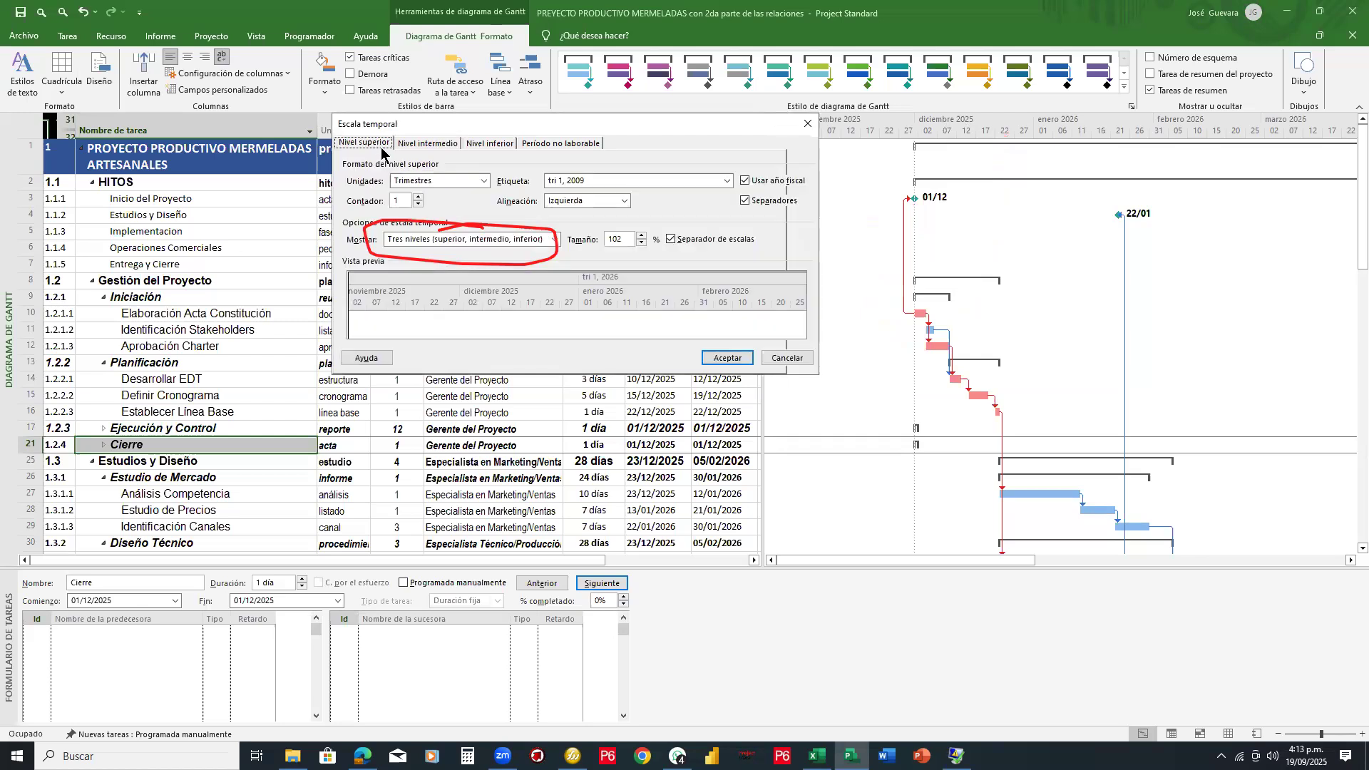
pyautogui.scroll(2, 456, 207)
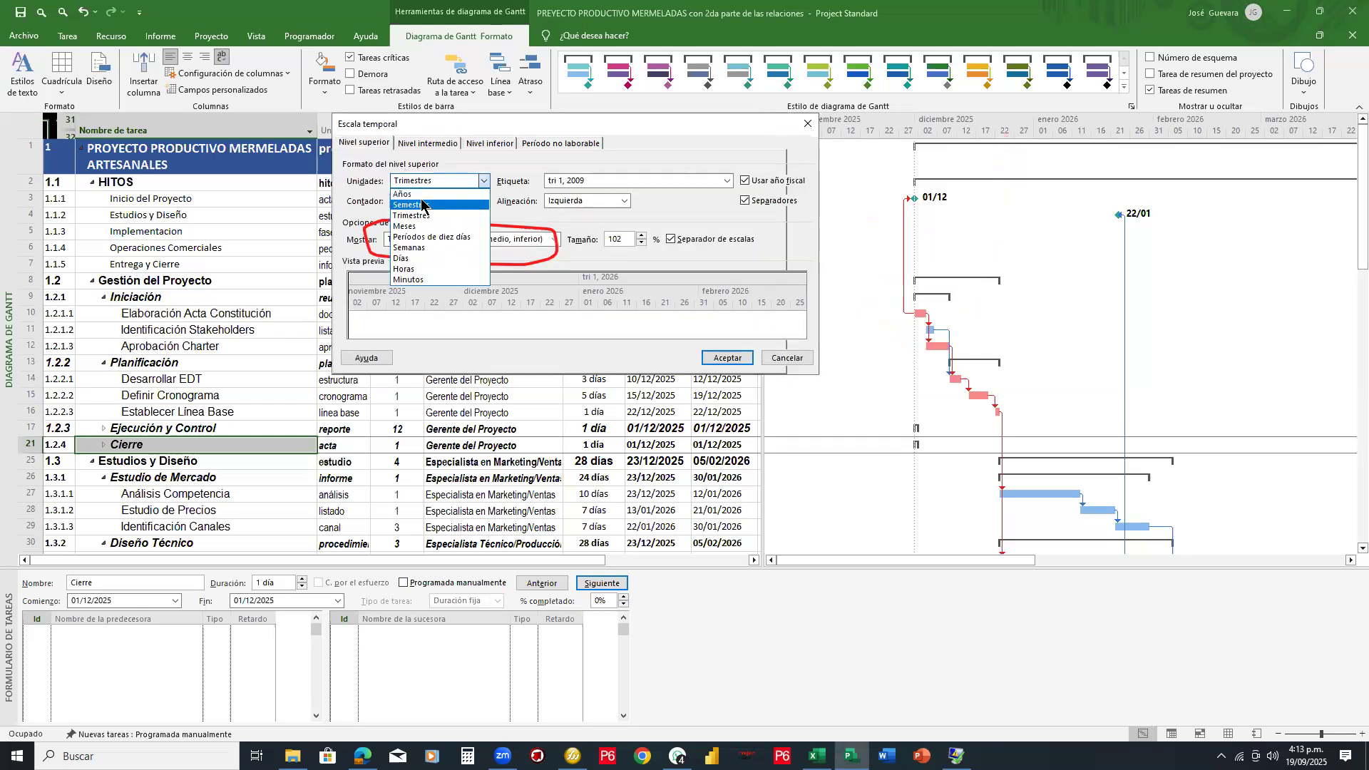
pyautogui.click(435, 191)
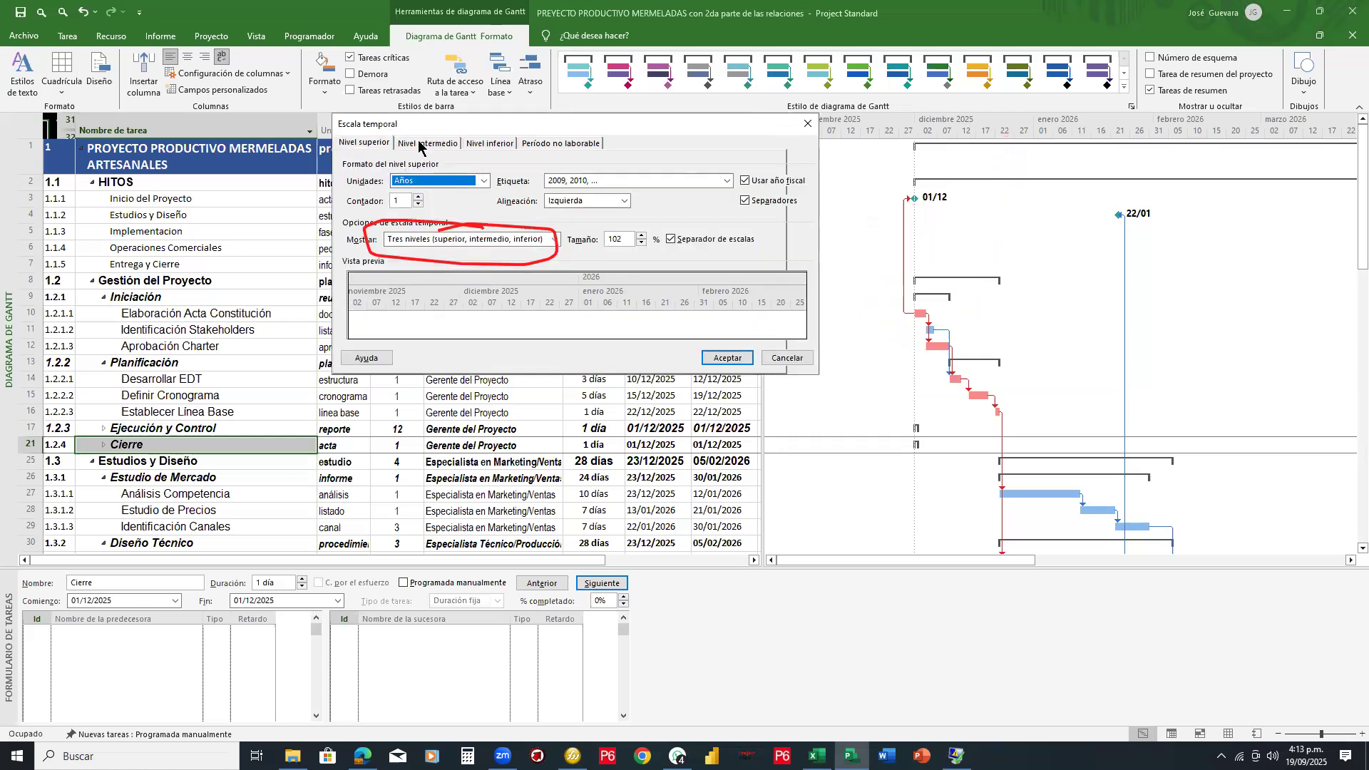
# Step: Try to change the lower timescale level's units to Semanas with the count left at 5
pyautogui.click(421, 143)
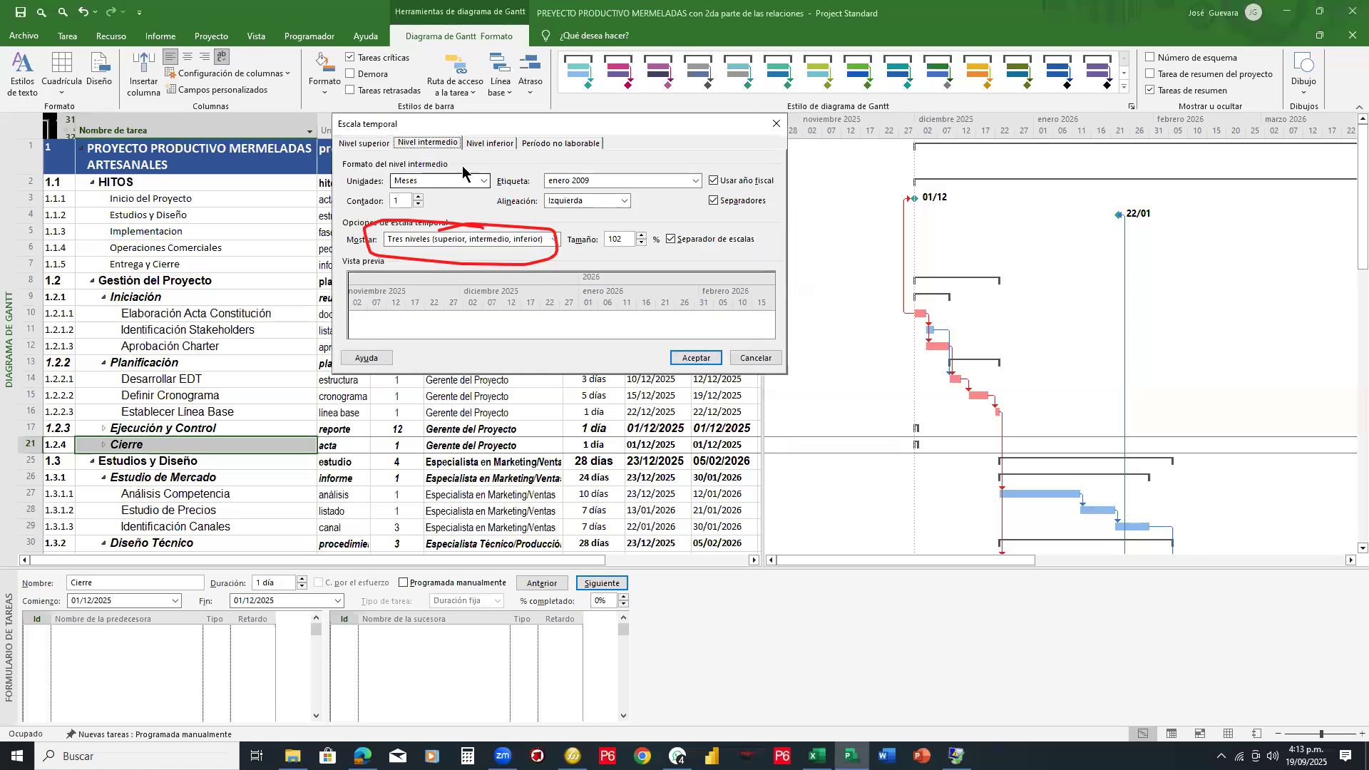
pyautogui.click(489, 142)
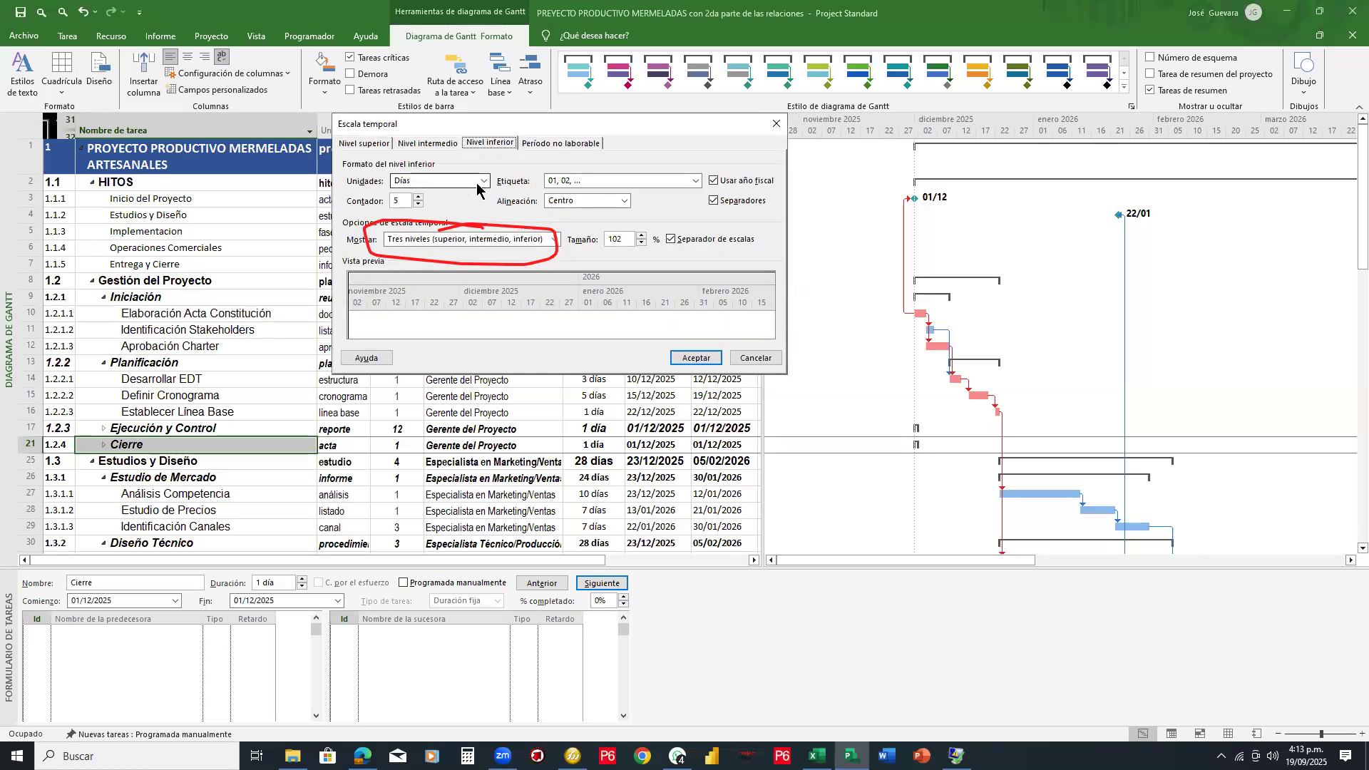
pyautogui.click(484, 181)
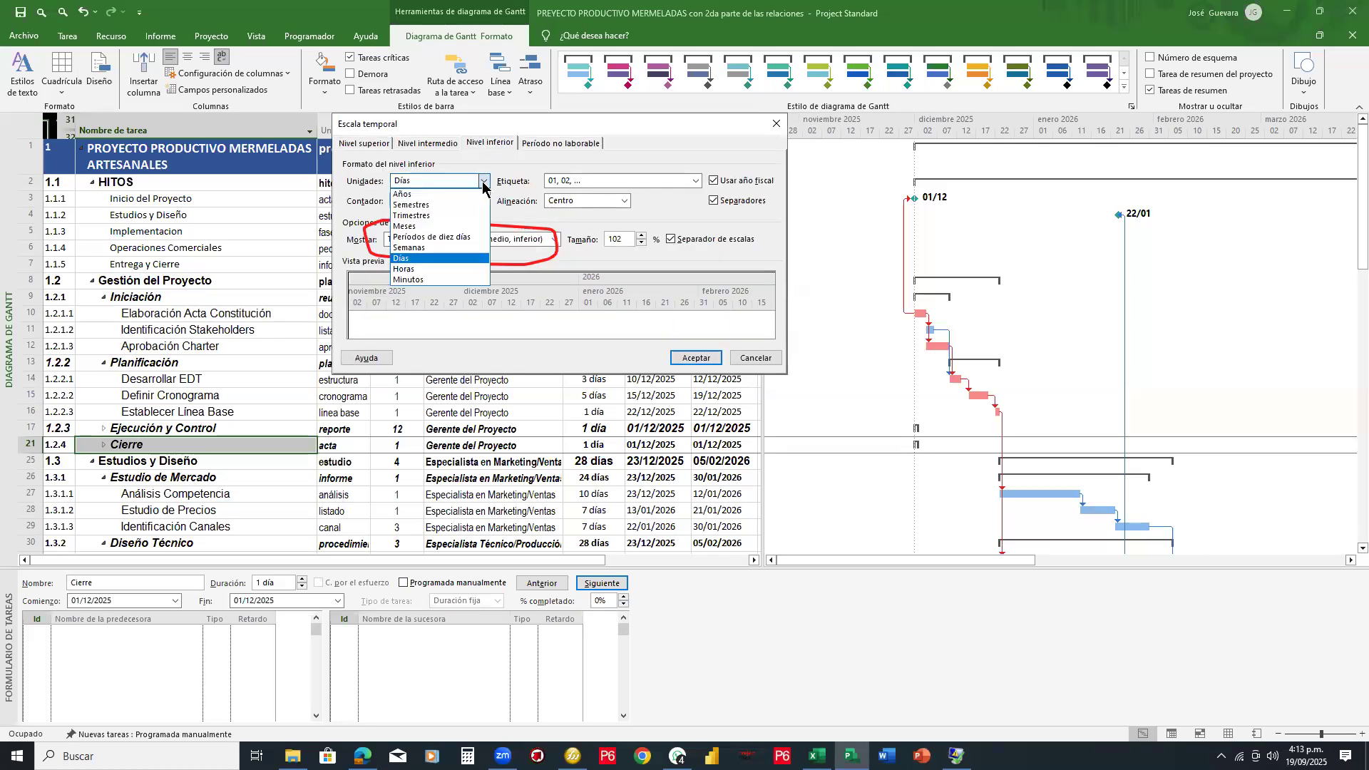
pyautogui.click(433, 247)
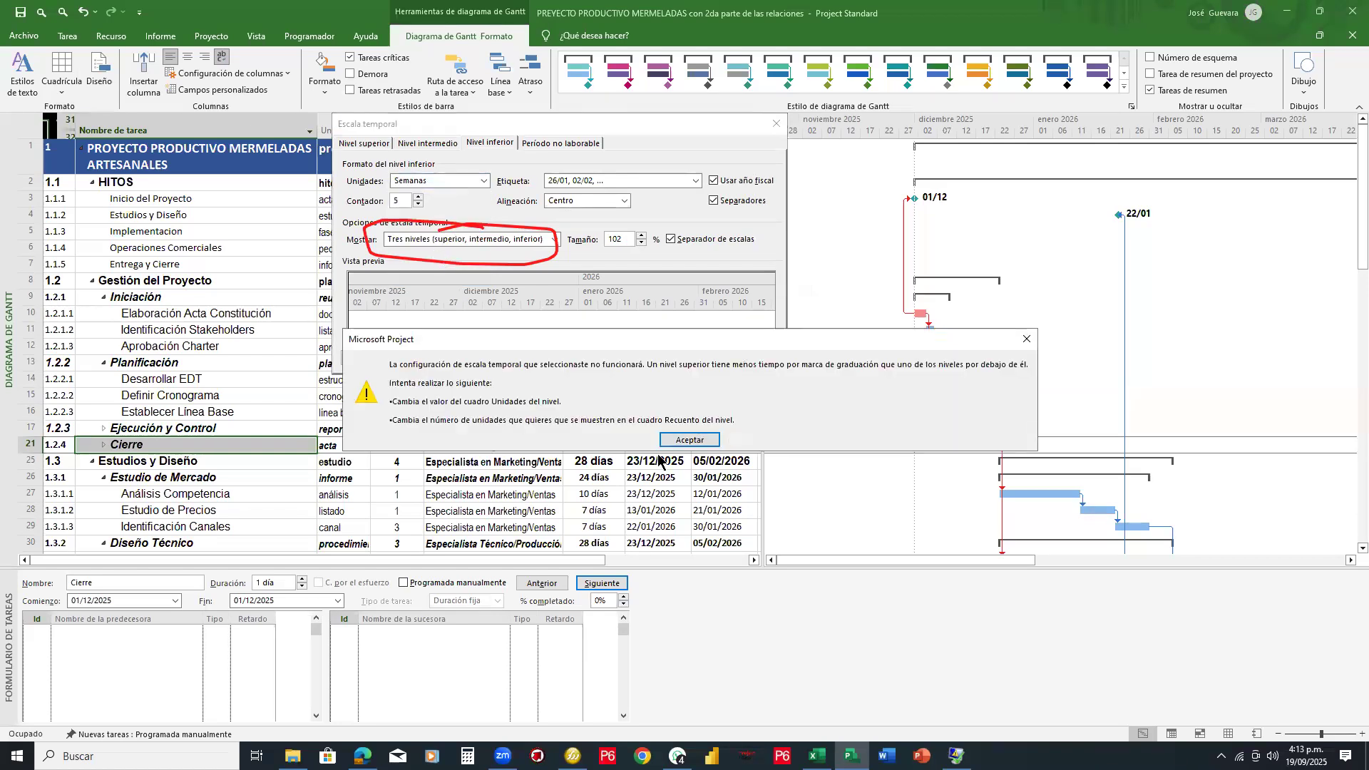
pyautogui.click(688, 440)
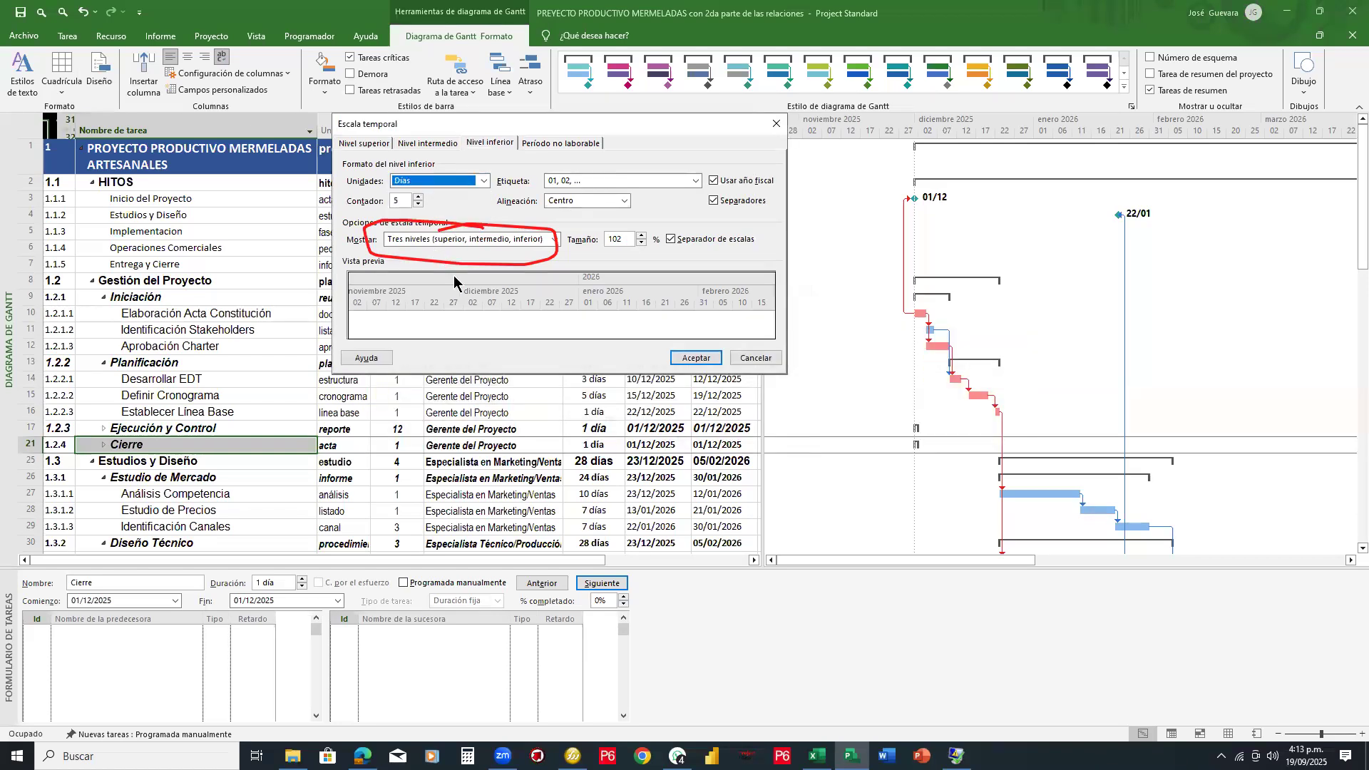
# Step: Set the lower timescale level to a count of 1 with Semanas as units, and apply the timescale
pyautogui.click(419, 205)
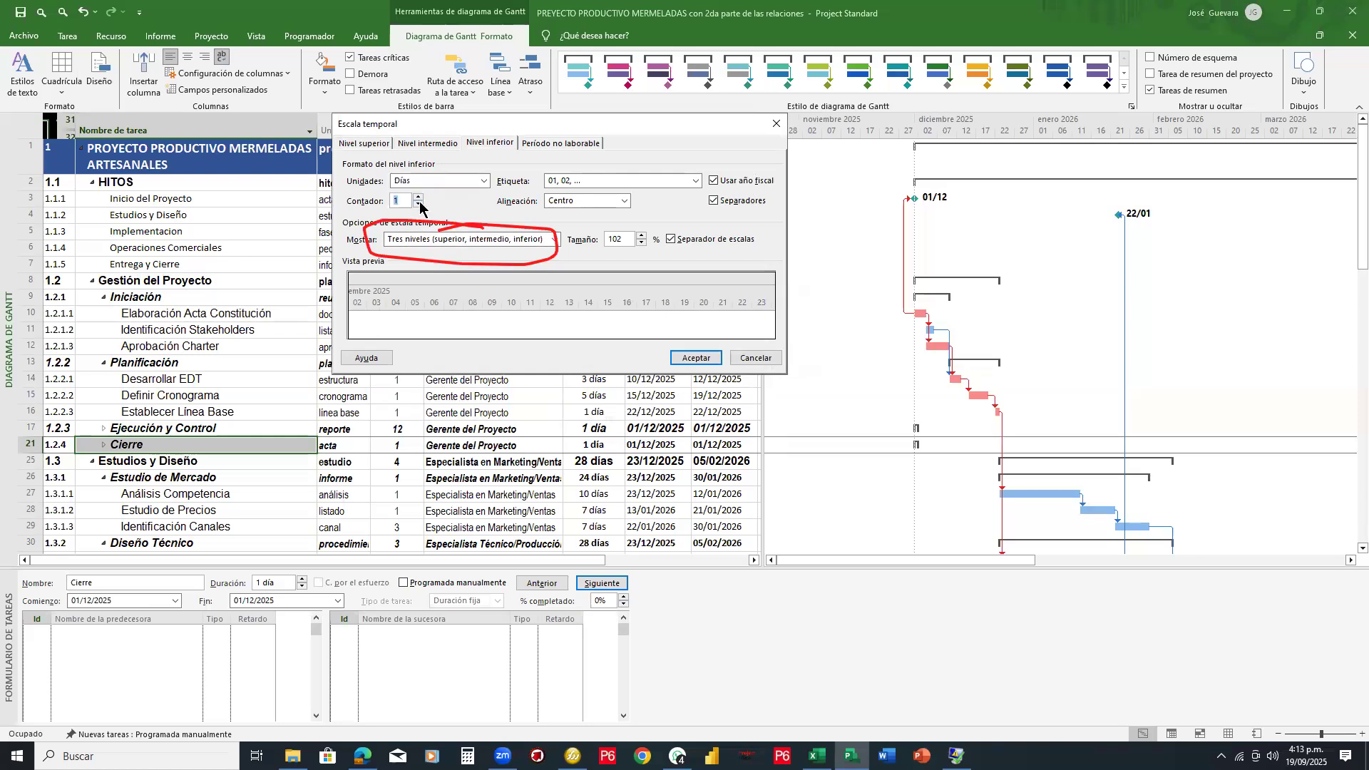
pyautogui.click(438, 181)
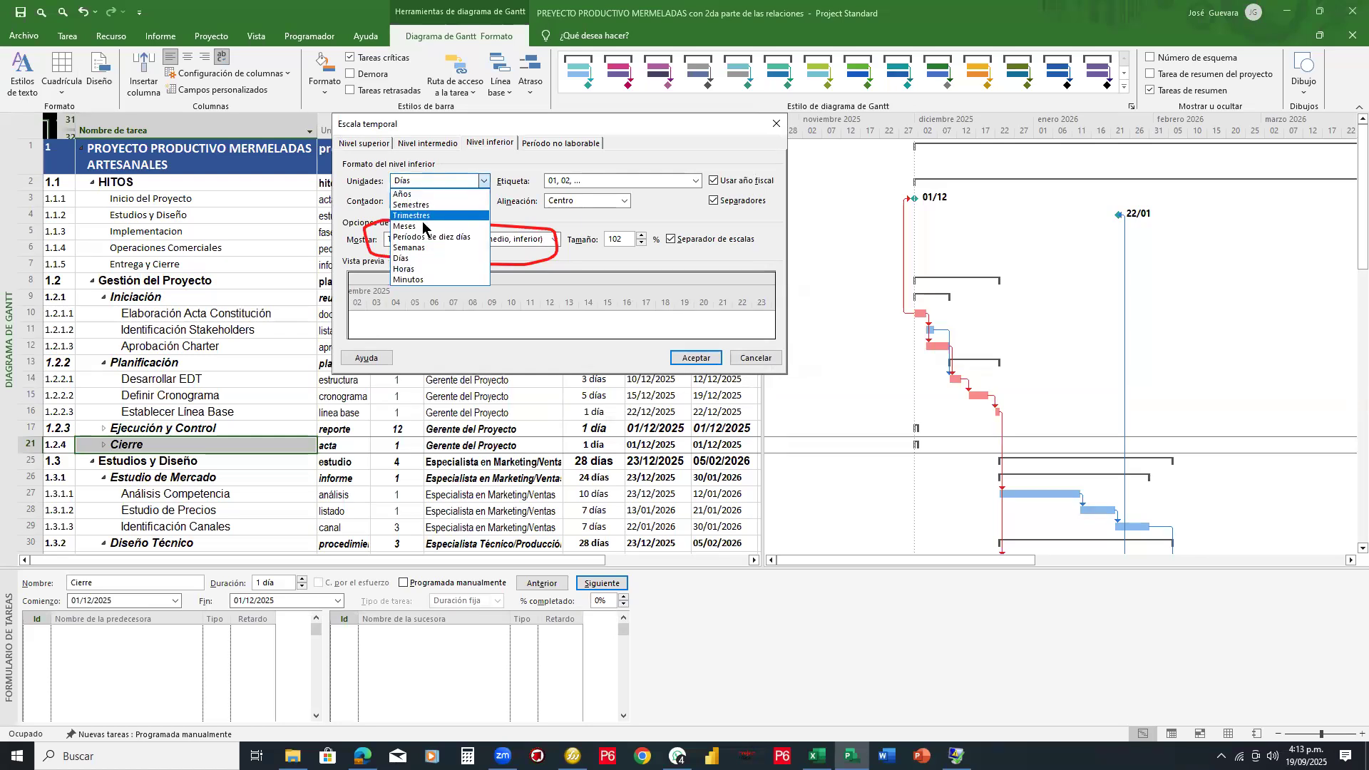
pyautogui.click(421, 248)
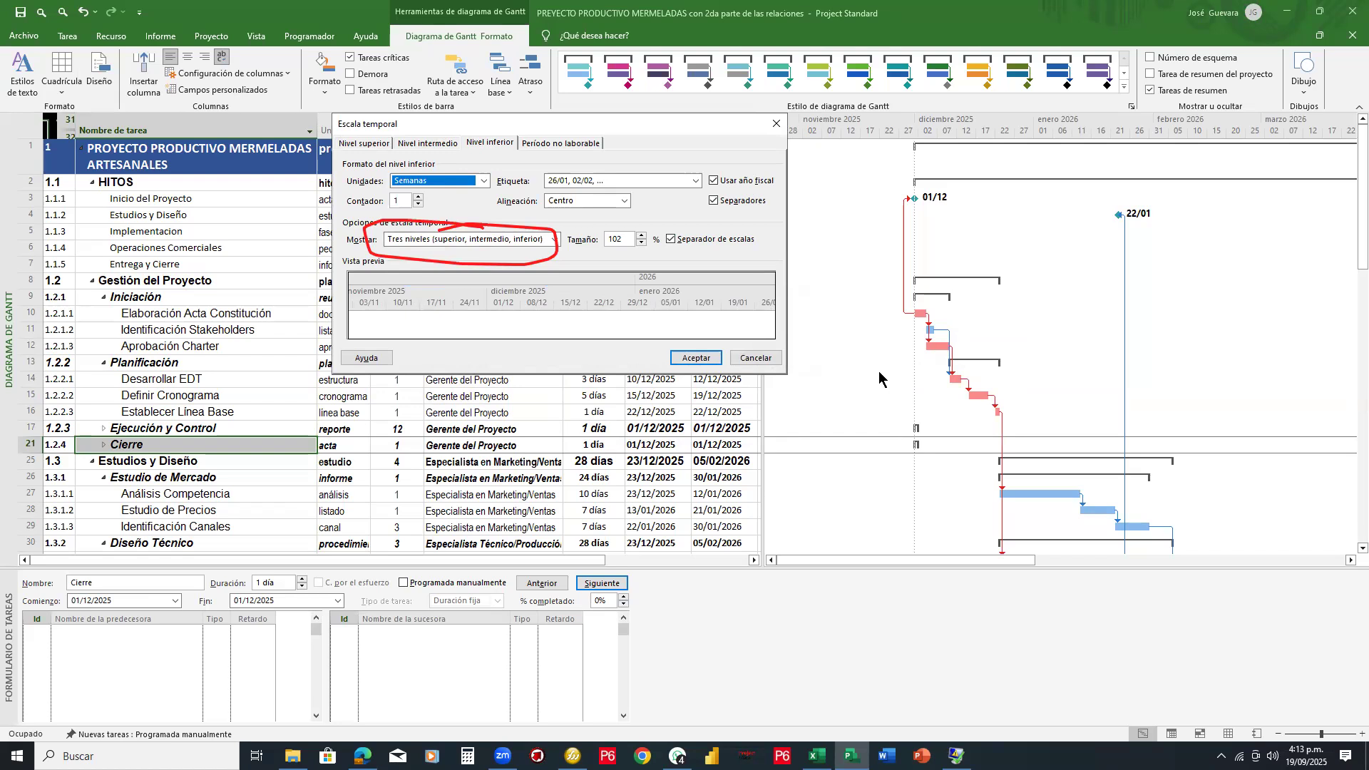
pyautogui.moveTo(662, 269); pyautogui.dragTo(654, 282)
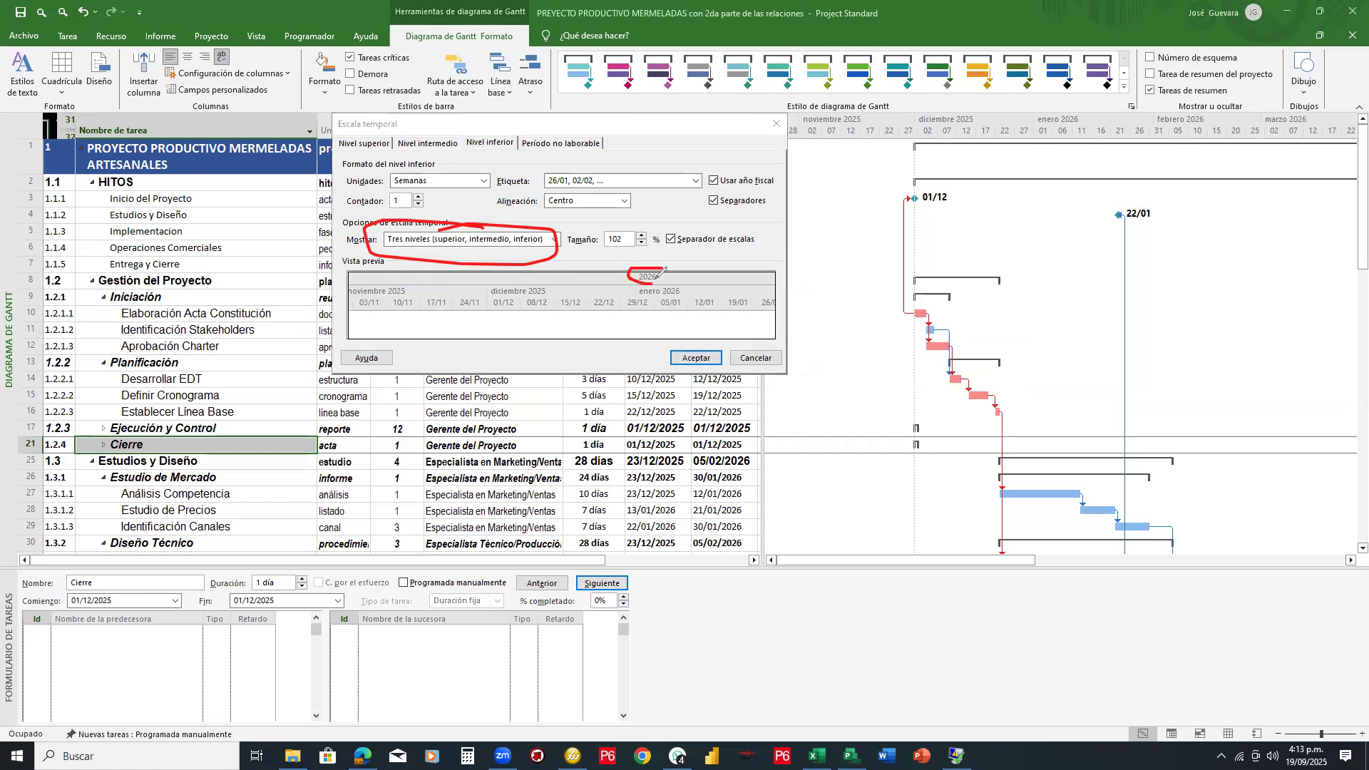
pyautogui.moveTo(551, 288)
pyautogui.mouseDown()
pyautogui.moveTo(497, 287)
pyautogui.moveTo(567, 310)
pyautogui.moveTo(579, 298)
pyautogui.moveTo(570, 312)
pyautogui.mouseUp()
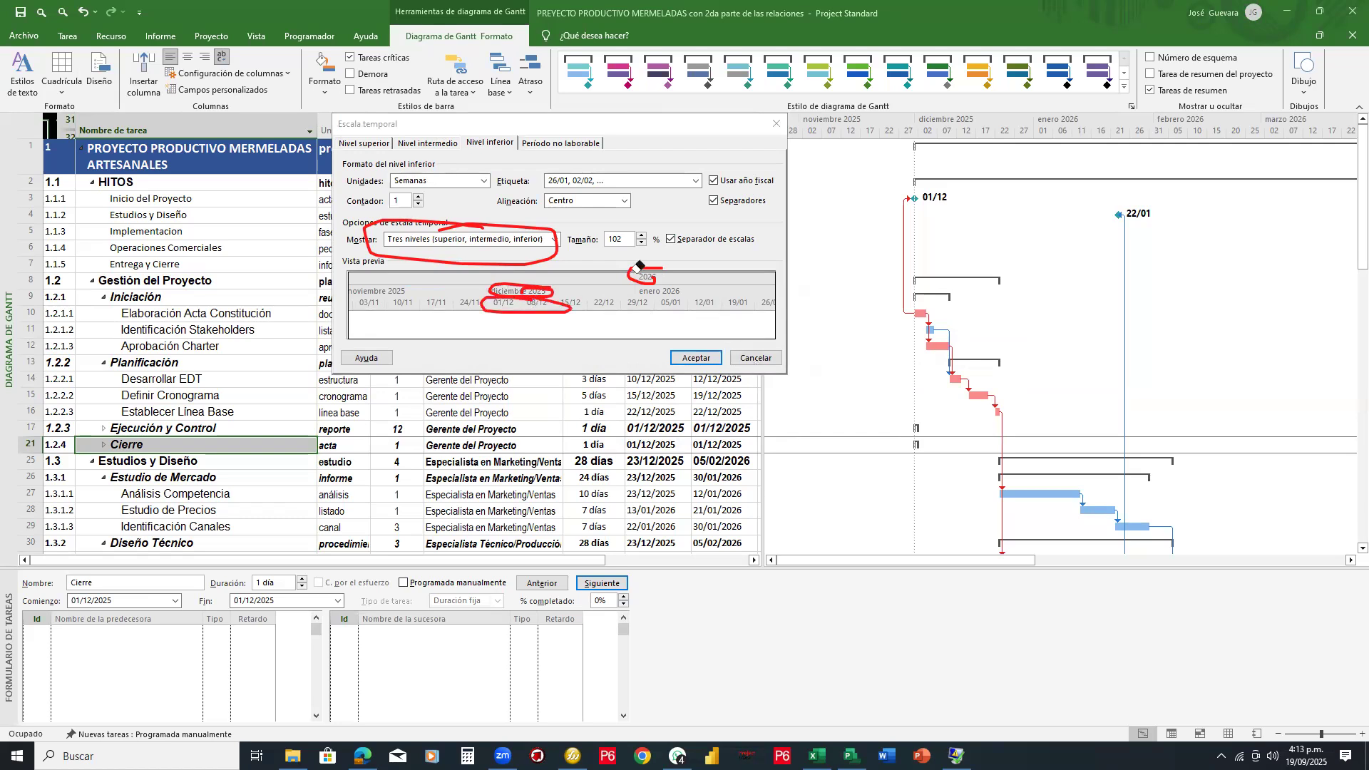
pyautogui.click(707, 357)
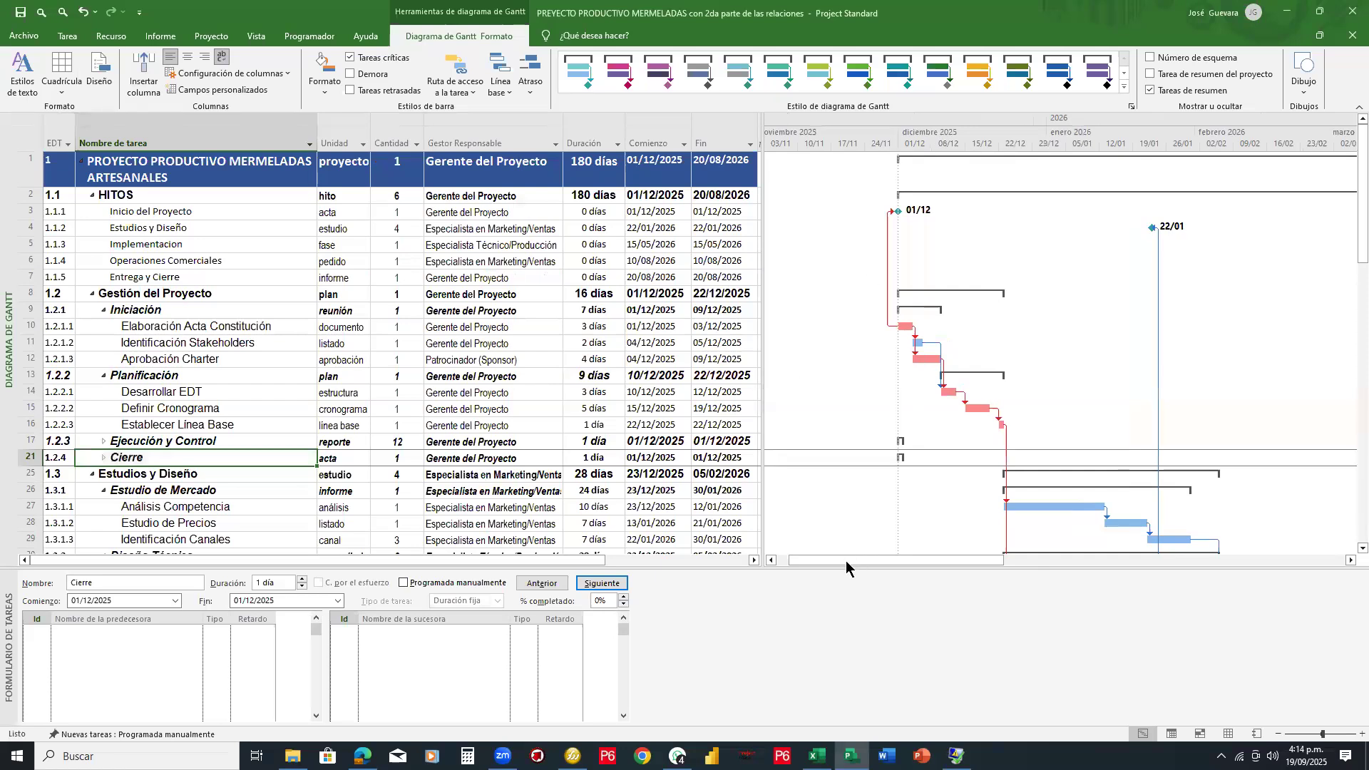
pyautogui.moveTo(858, 568); pyautogui.dragTo(895, 563)
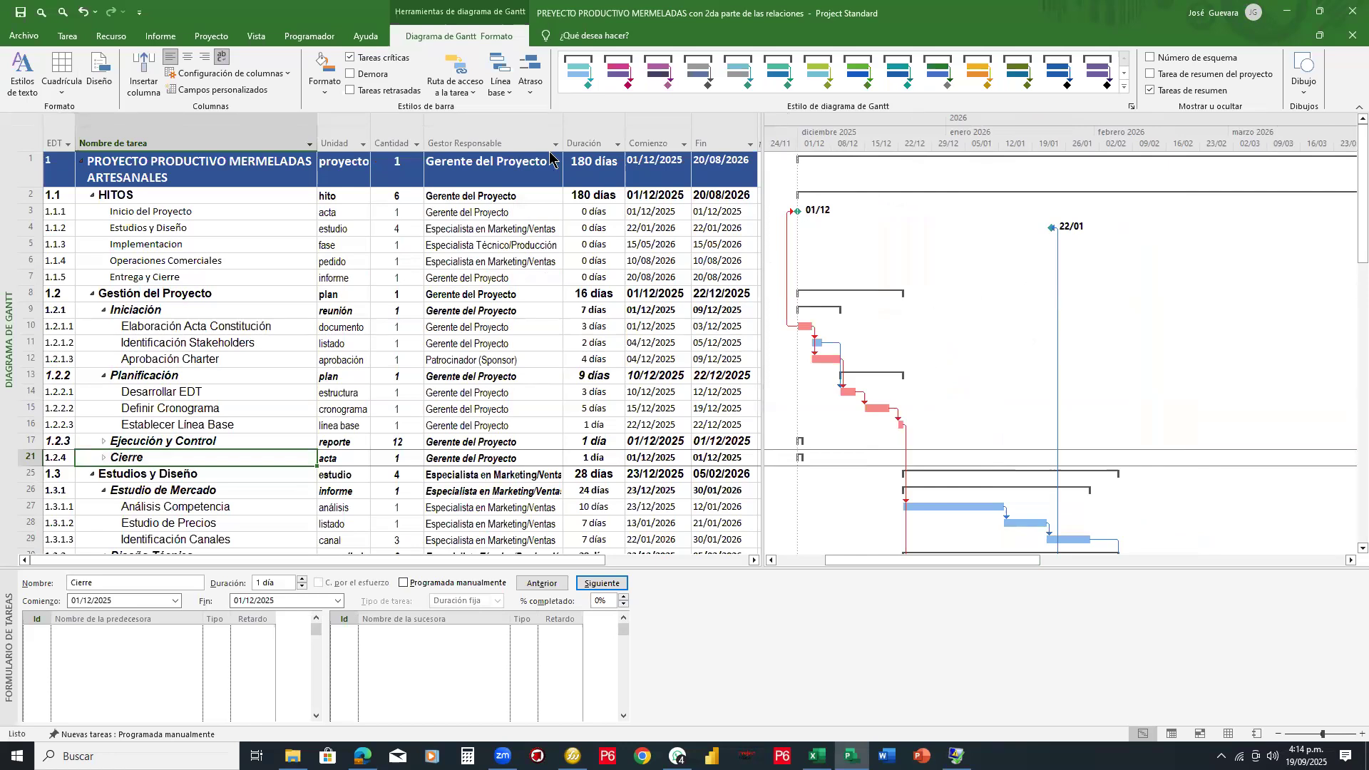
pyautogui.click(60, 123)
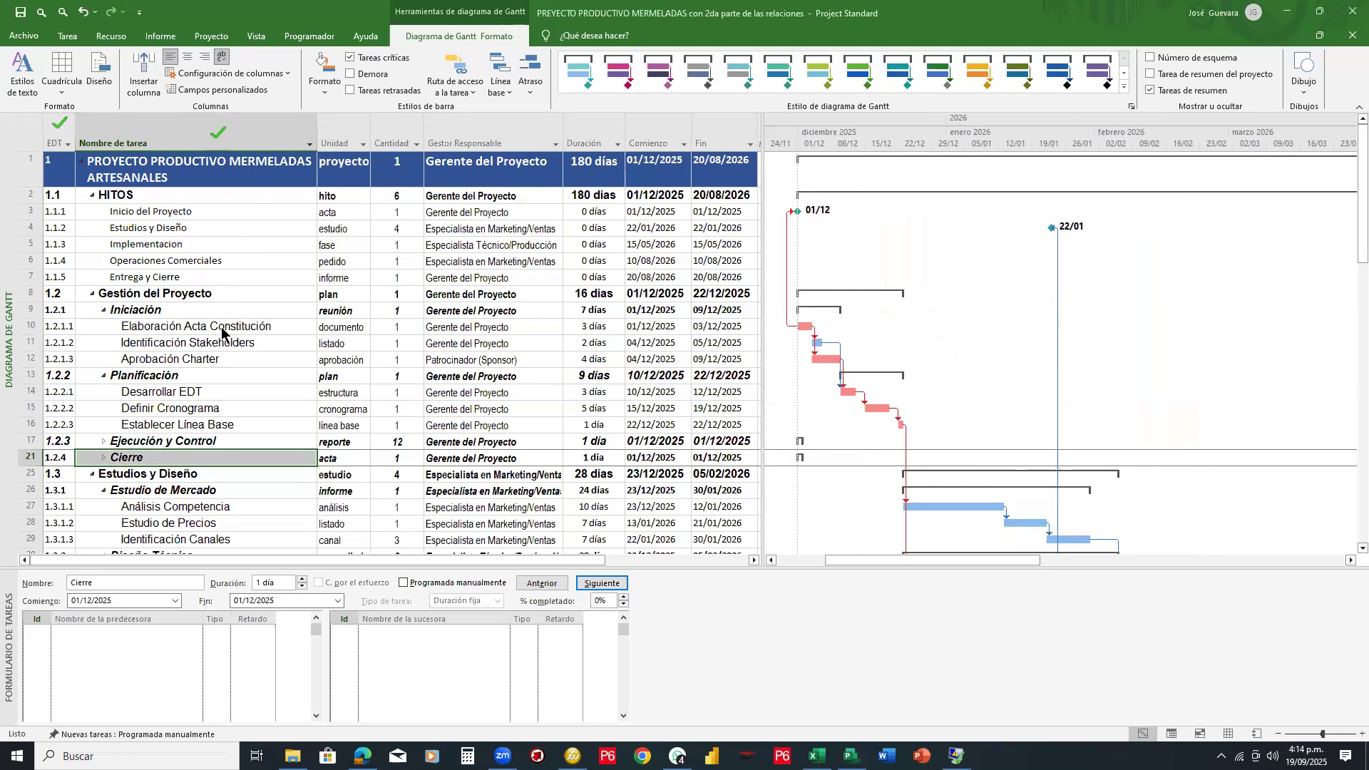
pyautogui.click(349, 128)
pyautogui.click(396, 128)
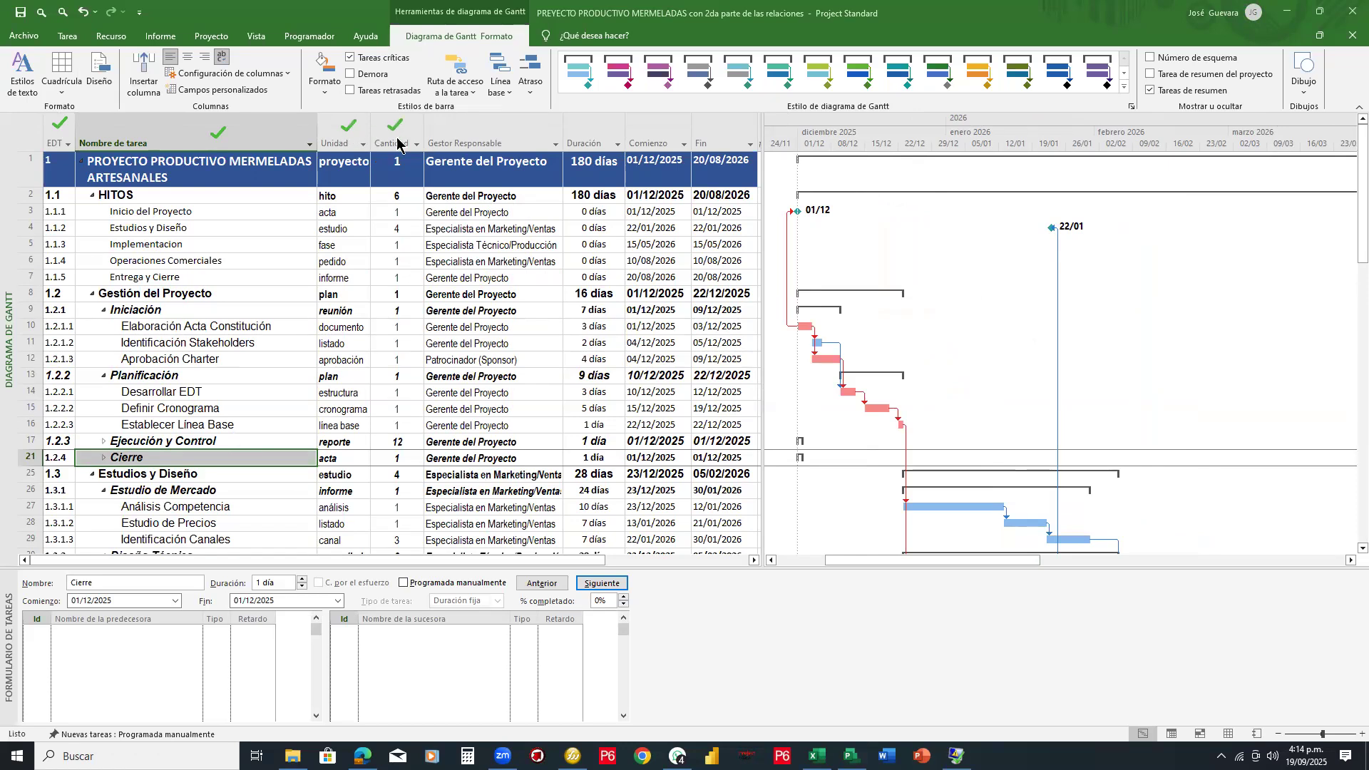
pyautogui.click(509, 133)
pyautogui.click(599, 135)
pyautogui.click(662, 134)
pyautogui.click(712, 136)
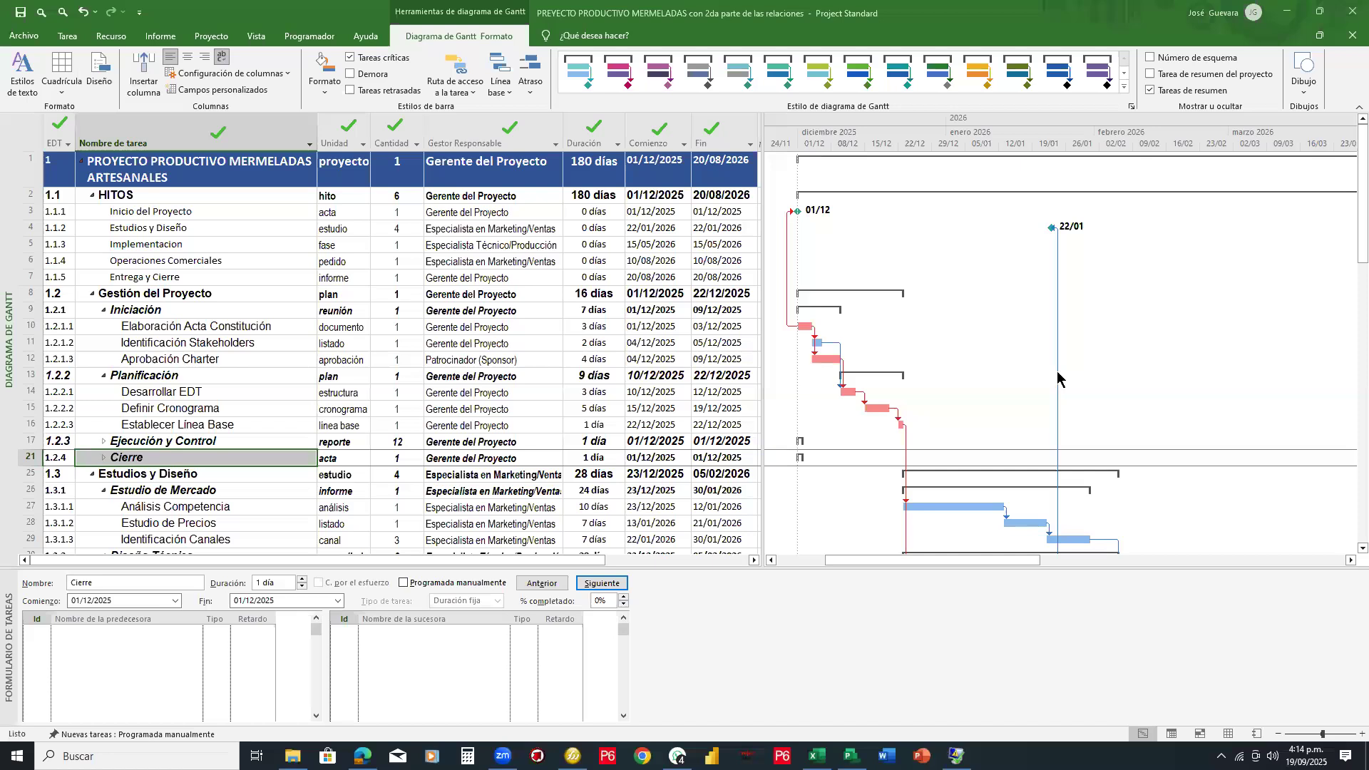
pyautogui.click(1030, 454)
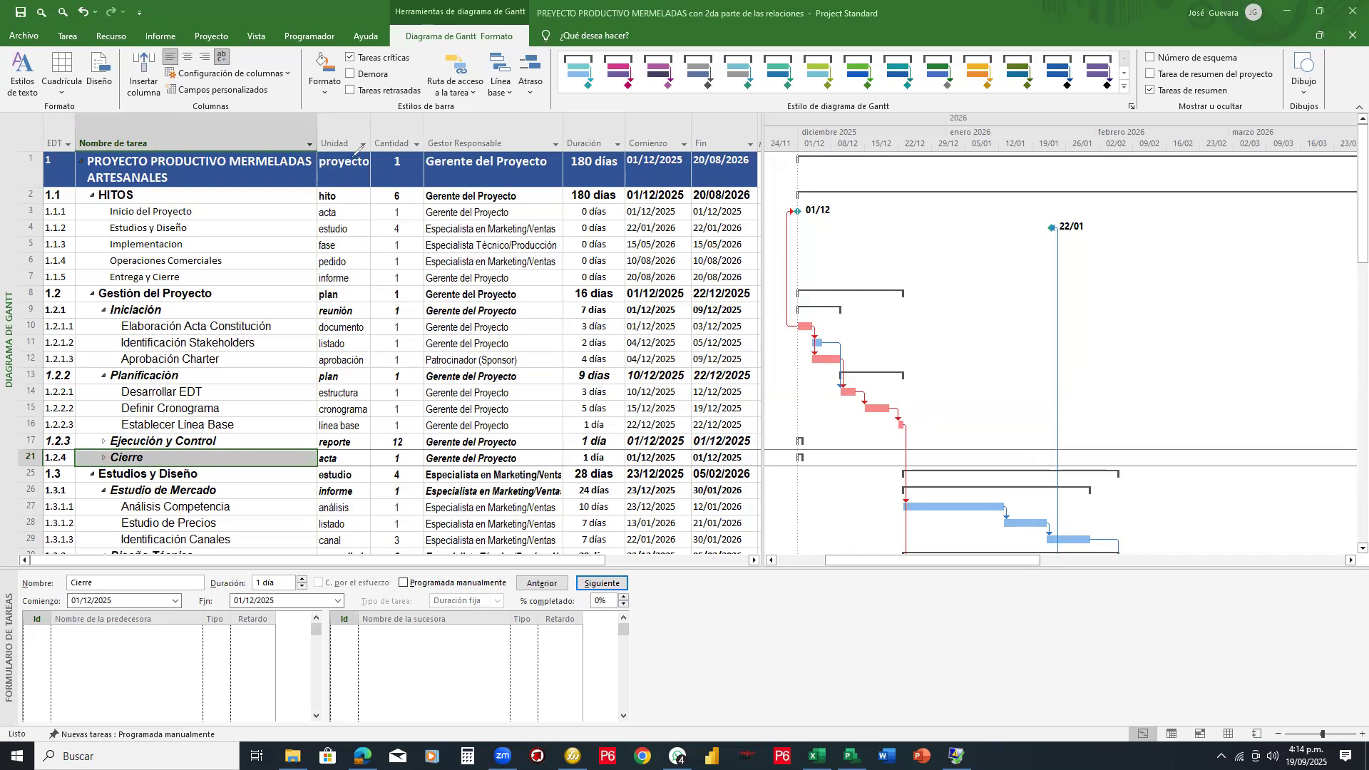
# Step: Widen the Gestor Responsable column to fit its longest entries and narrow the Cantidad column so the table fits up to Fin
pyautogui.moveTo(311, 118)
pyautogui.mouseDown()
pyautogui.moveTo(399, 108)
pyautogui.moveTo(426, 127)
pyautogui.mouseUp()
pyautogui.click(335, 116)
pyautogui.moveTo(564, 128); pyautogui.dragTo(576, 129)
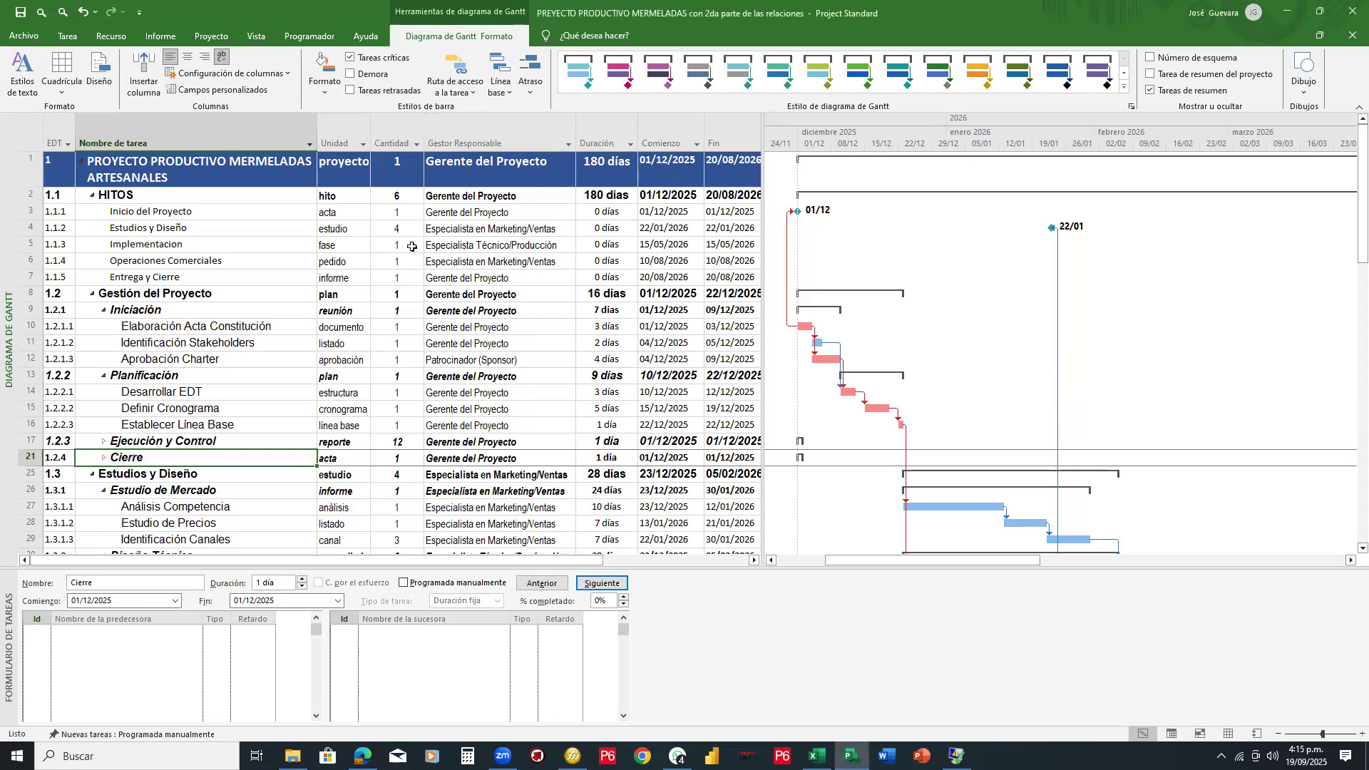
pyautogui.moveTo(424, 125); pyautogui.dragTo(414, 128)
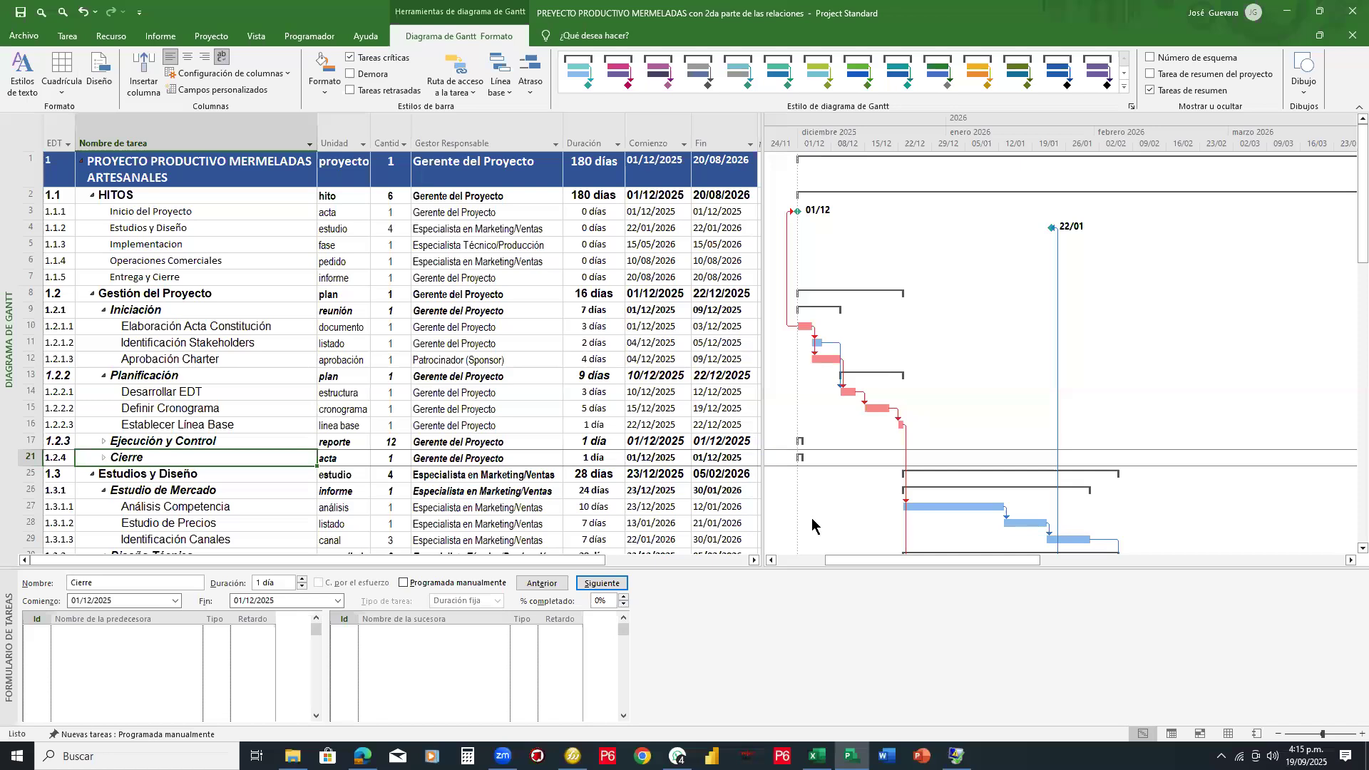
# Step: Open the project's print preview and set the paper size to A3 (29,7 cm x 42 cm)
pyautogui.moveTo(695, 475)
pyautogui.mouseDown()
pyautogui.moveTo(620, 392)
pyautogui.moveTo(45, 67)
pyautogui.moveTo(35, 44)
pyautogui.mouseUp()
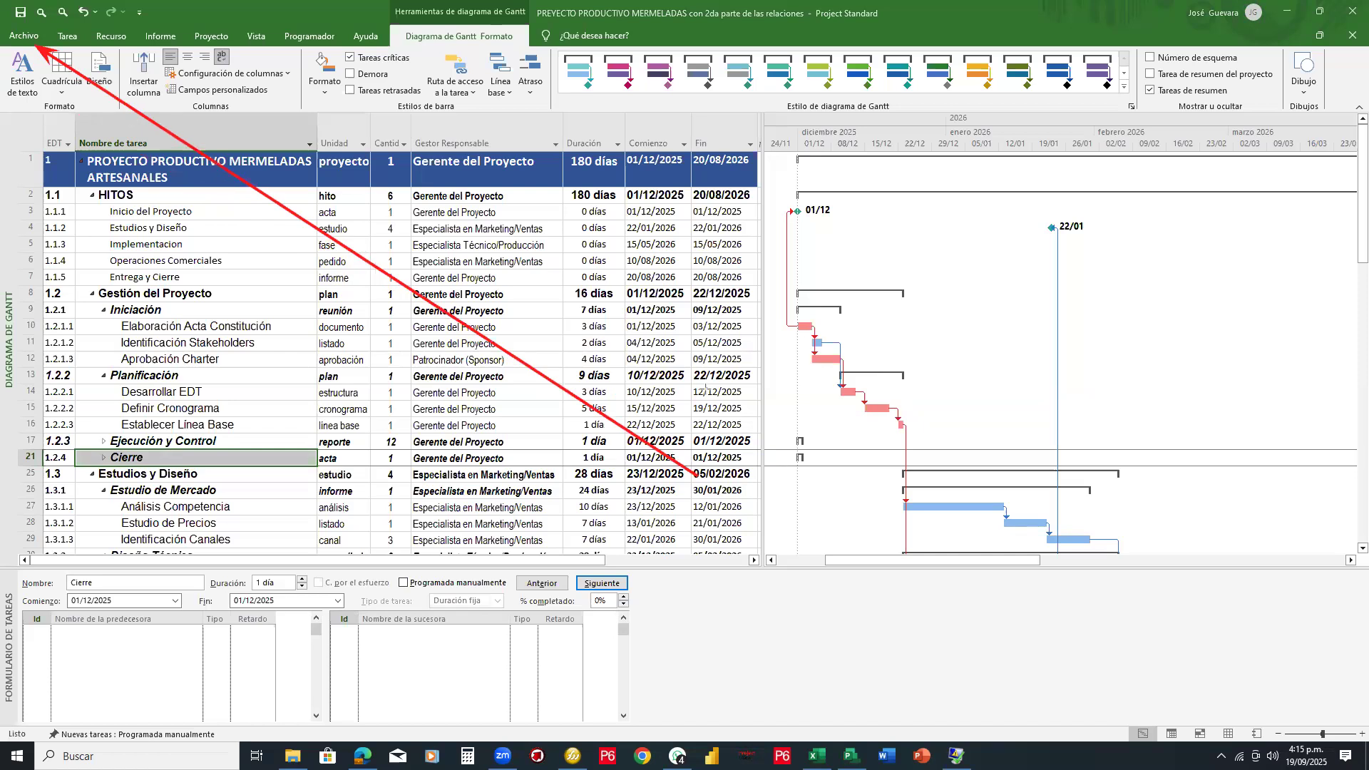
pyautogui.click(19, 12)
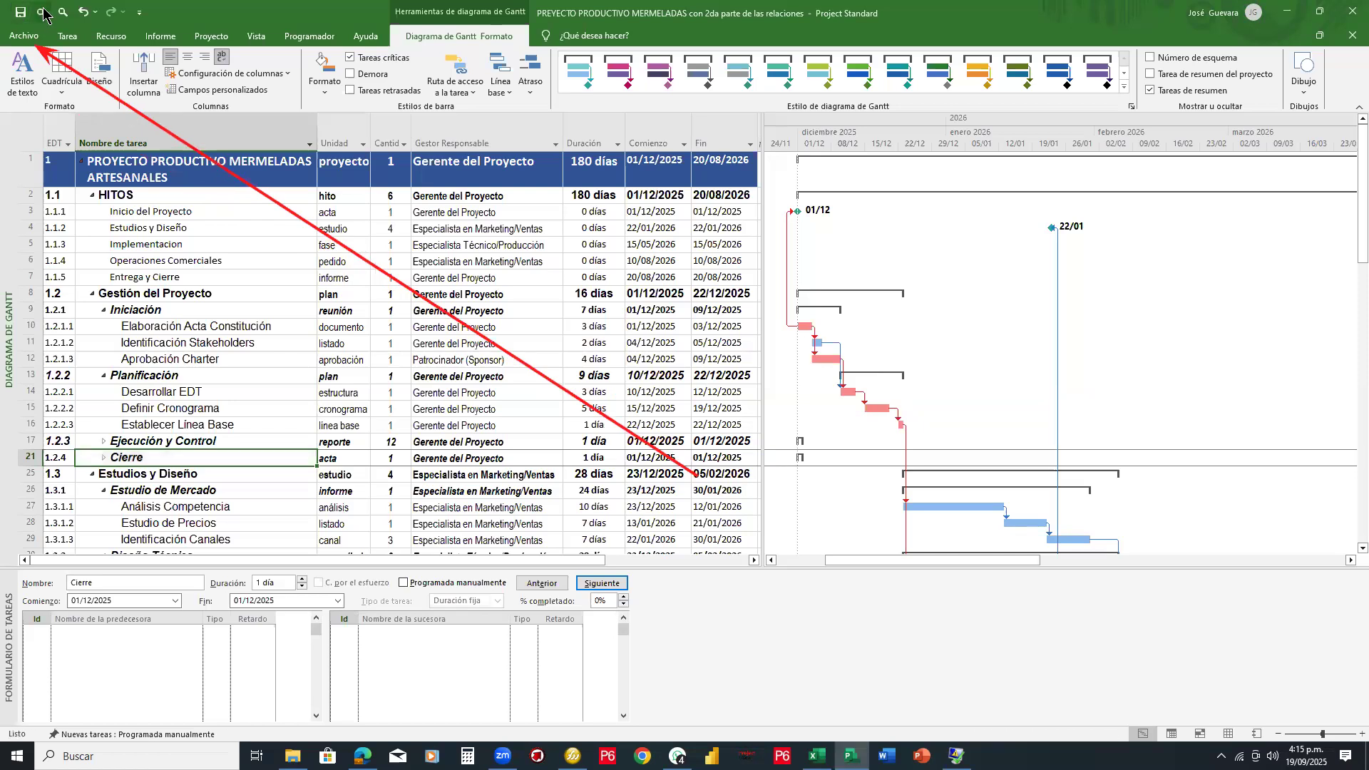
pyautogui.click(21, 37)
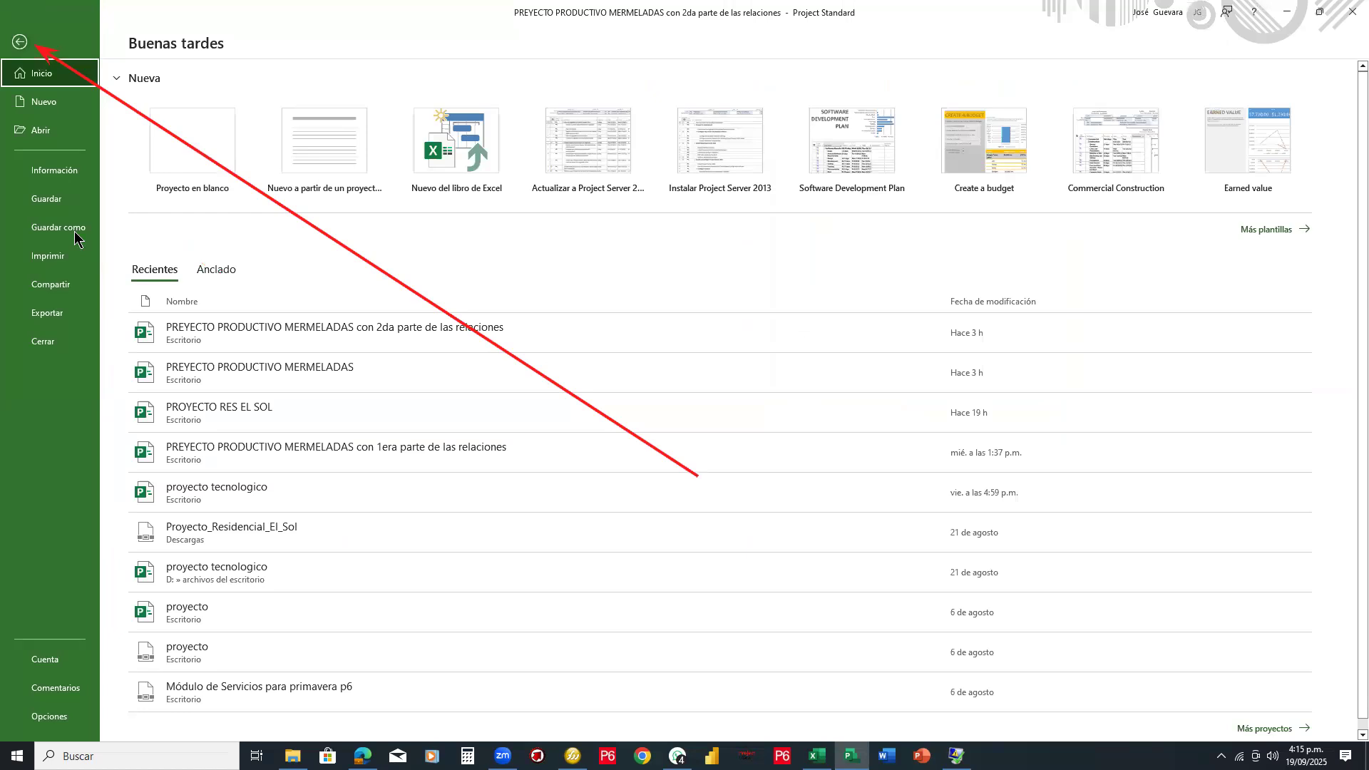
pyautogui.click(58, 258)
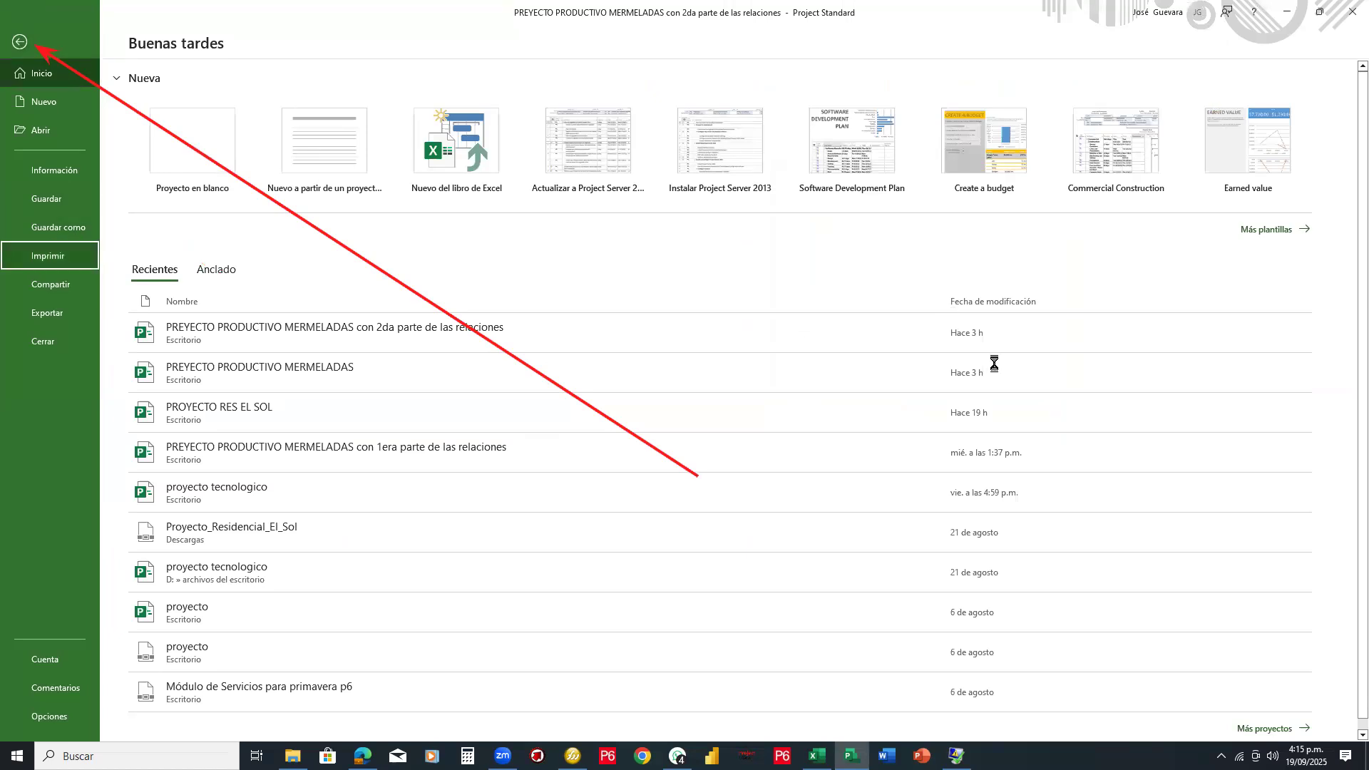
pyautogui.click(569, 425)
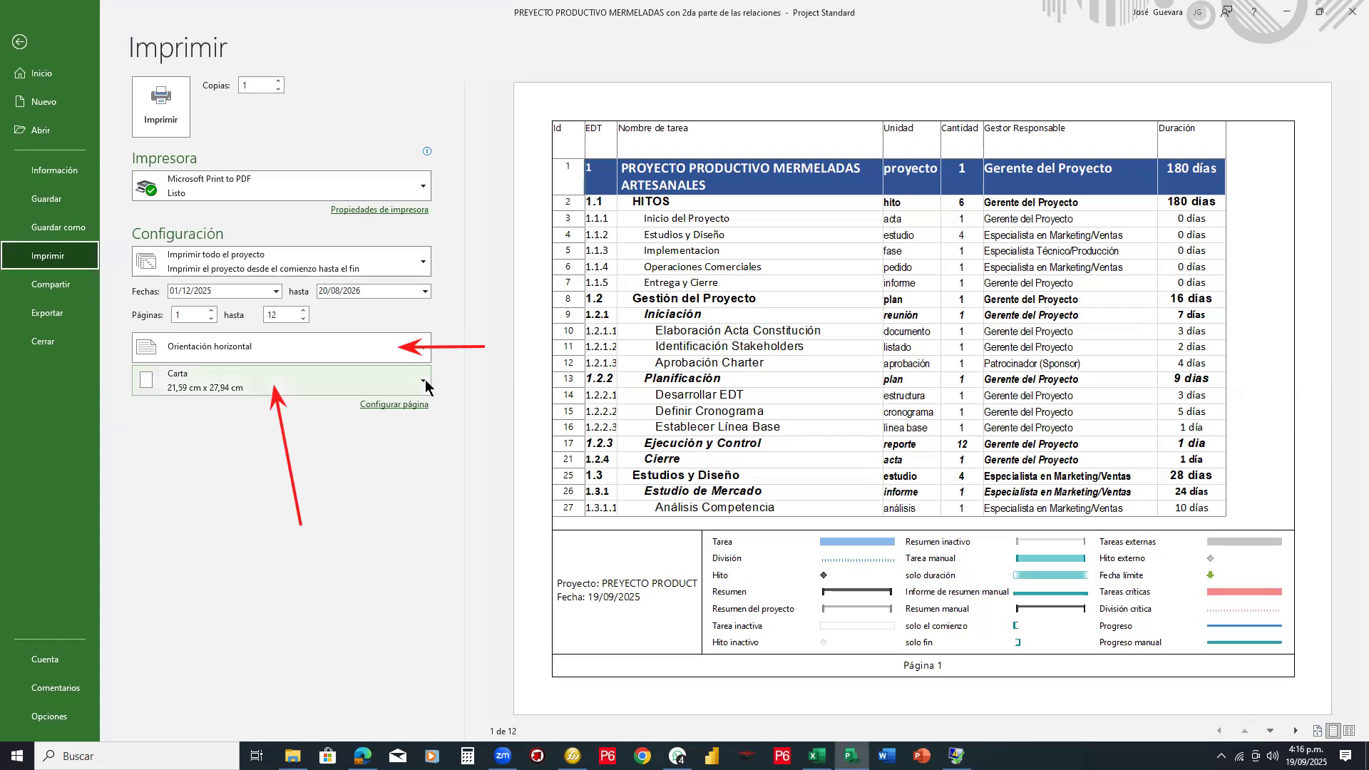
pyautogui.click(423, 384)
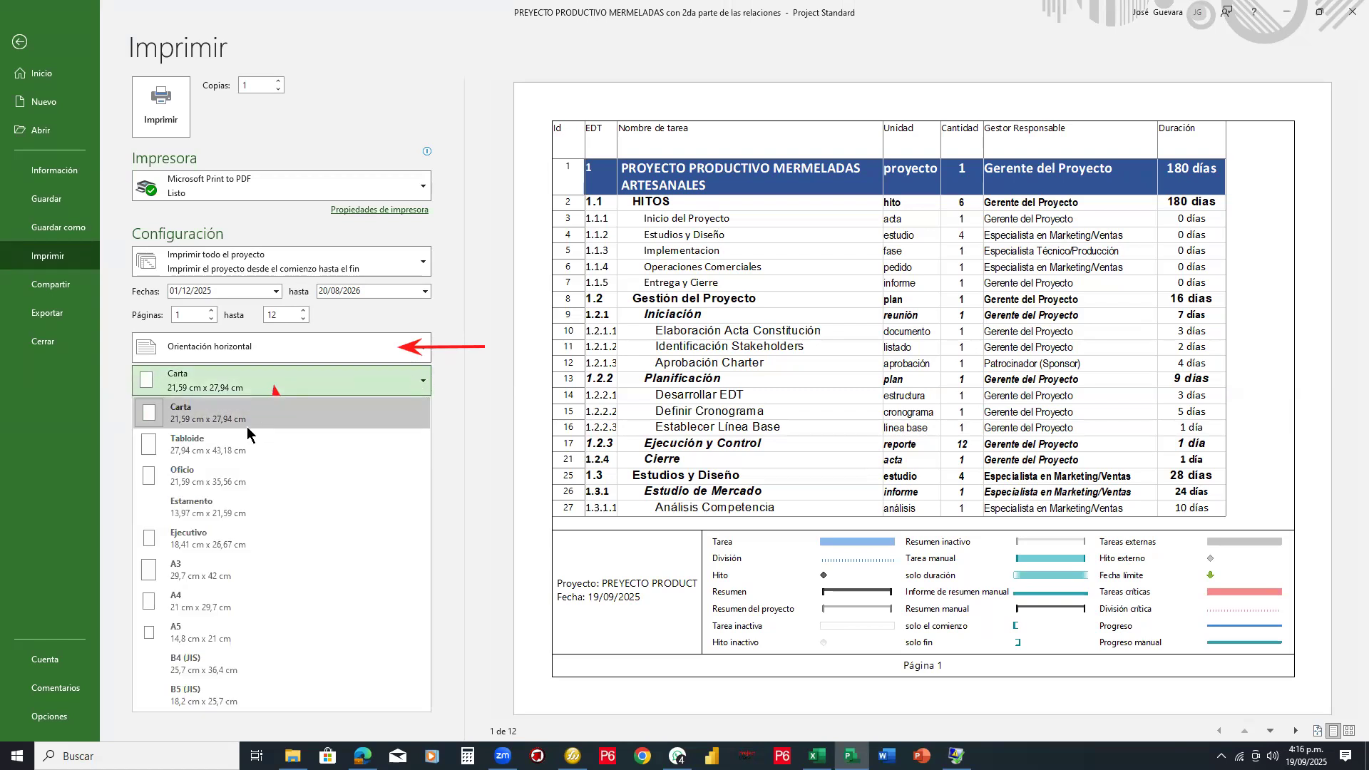
pyautogui.click(213, 572)
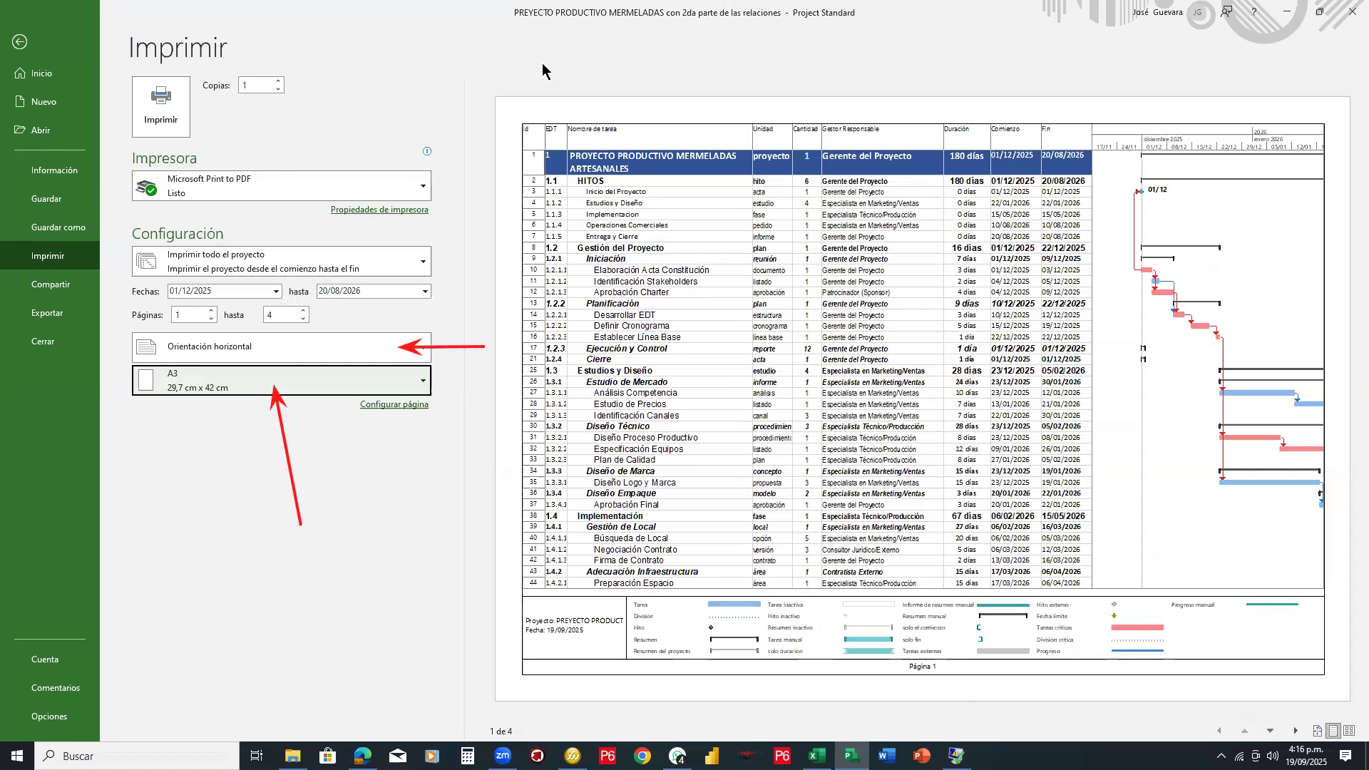
pyautogui.click(546, 135)
pyautogui.click(650, 135)
pyautogui.click(810, 140)
pyautogui.click(928, 135)
pyautogui.click(1027, 139)
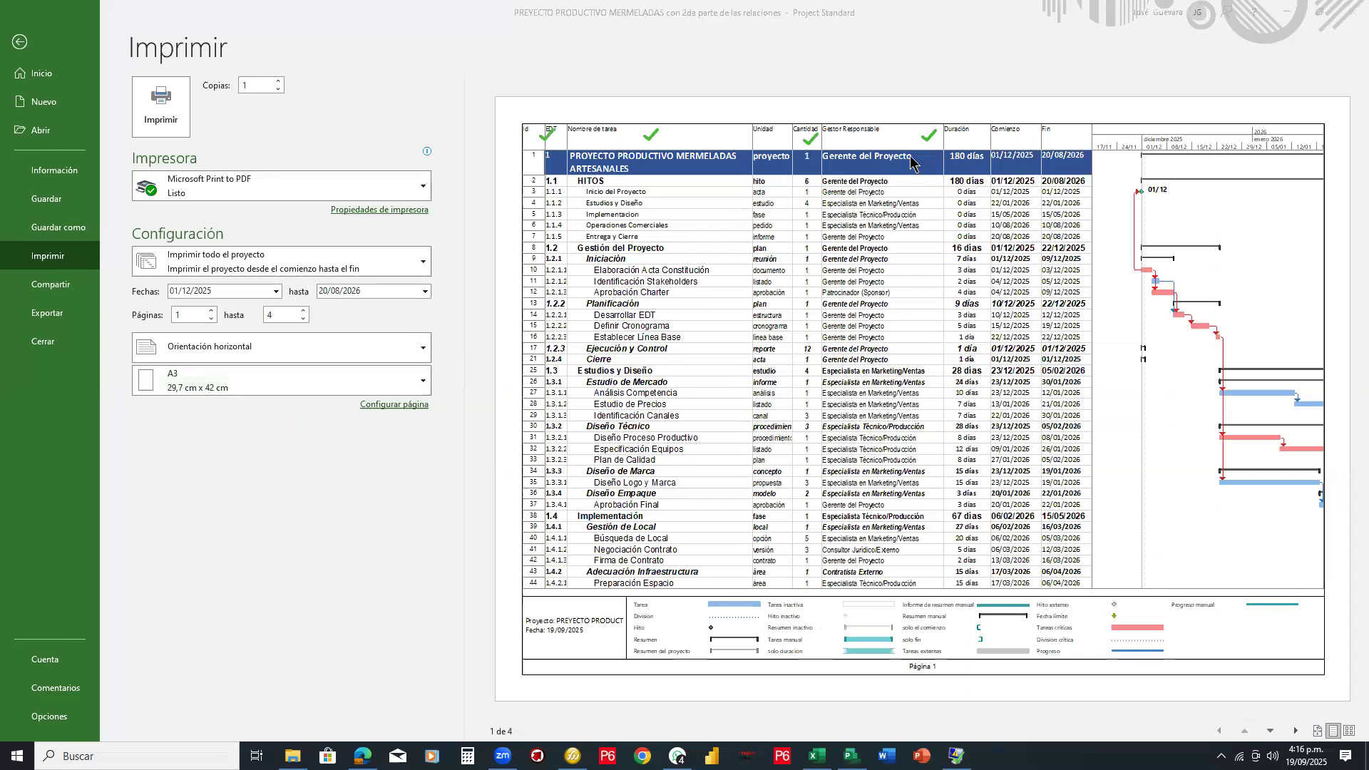
pyautogui.click(800, 159)
pyautogui.click(925, 155)
pyautogui.click(984, 159)
pyautogui.moveTo(1138, 300)
pyautogui.mouseDown()
pyautogui.moveTo(1346, 289)
pyautogui.moveTo(1348, 301)
pyautogui.mouseUp()
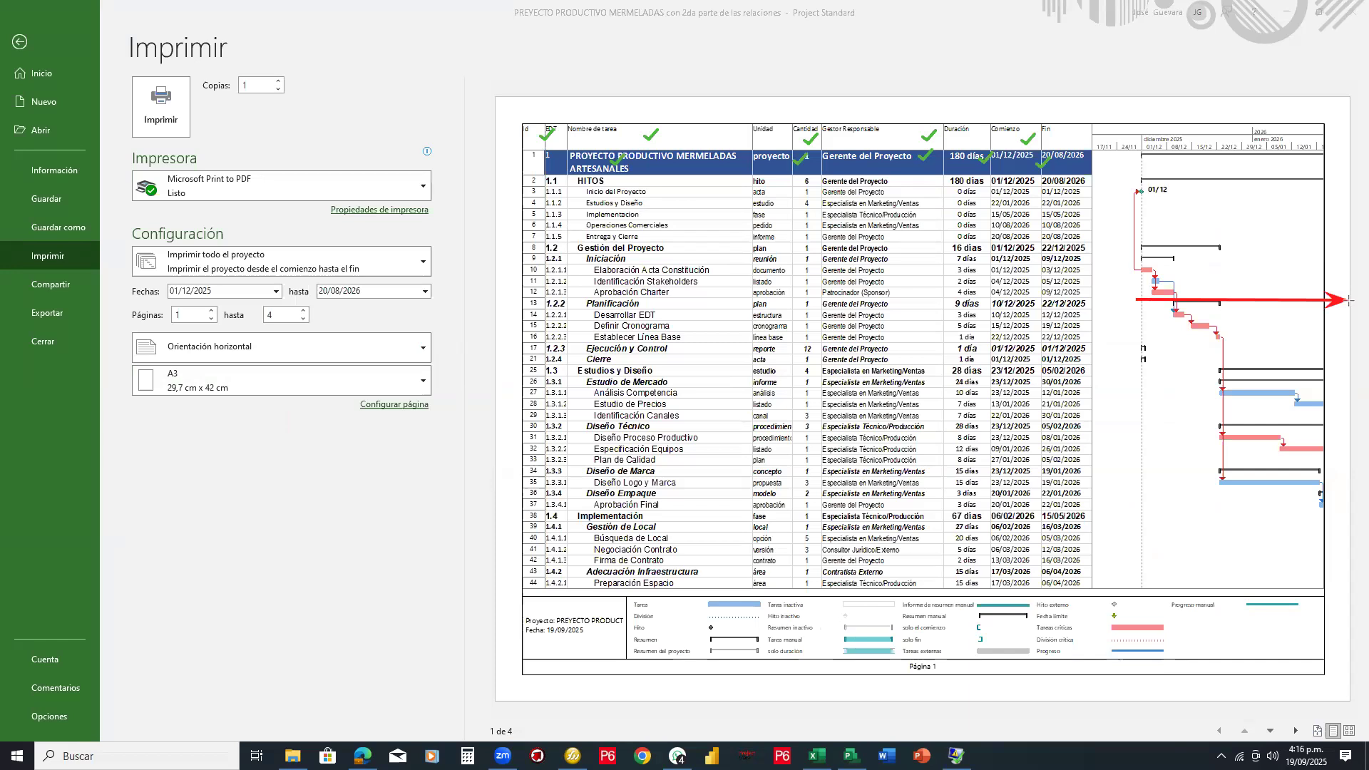
pyautogui.click(618, 81)
# Step: Page through the print preview to page 3 and examine how the Gantt chart continues there
pyautogui.click(1296, 729)
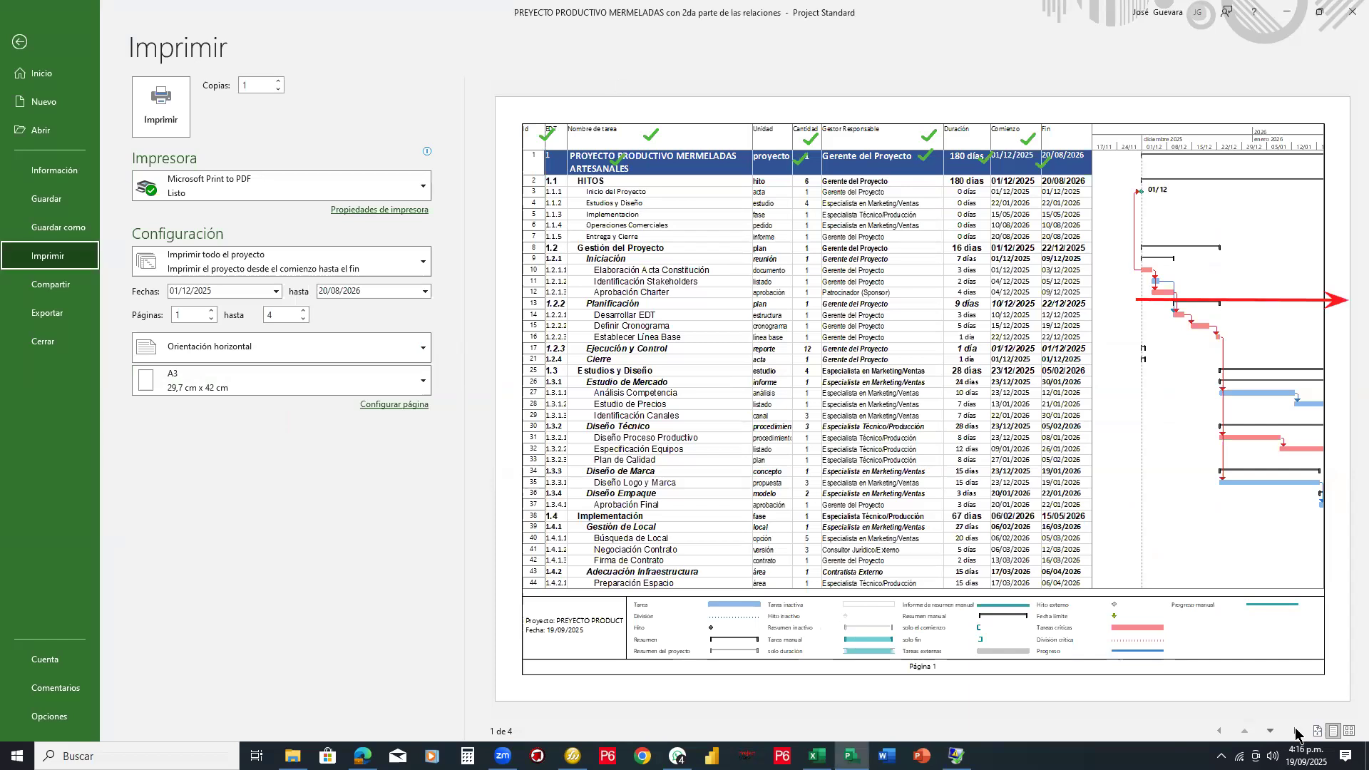
pyautogui.click(1296, 731)
pyautogui.click(1295, 731)
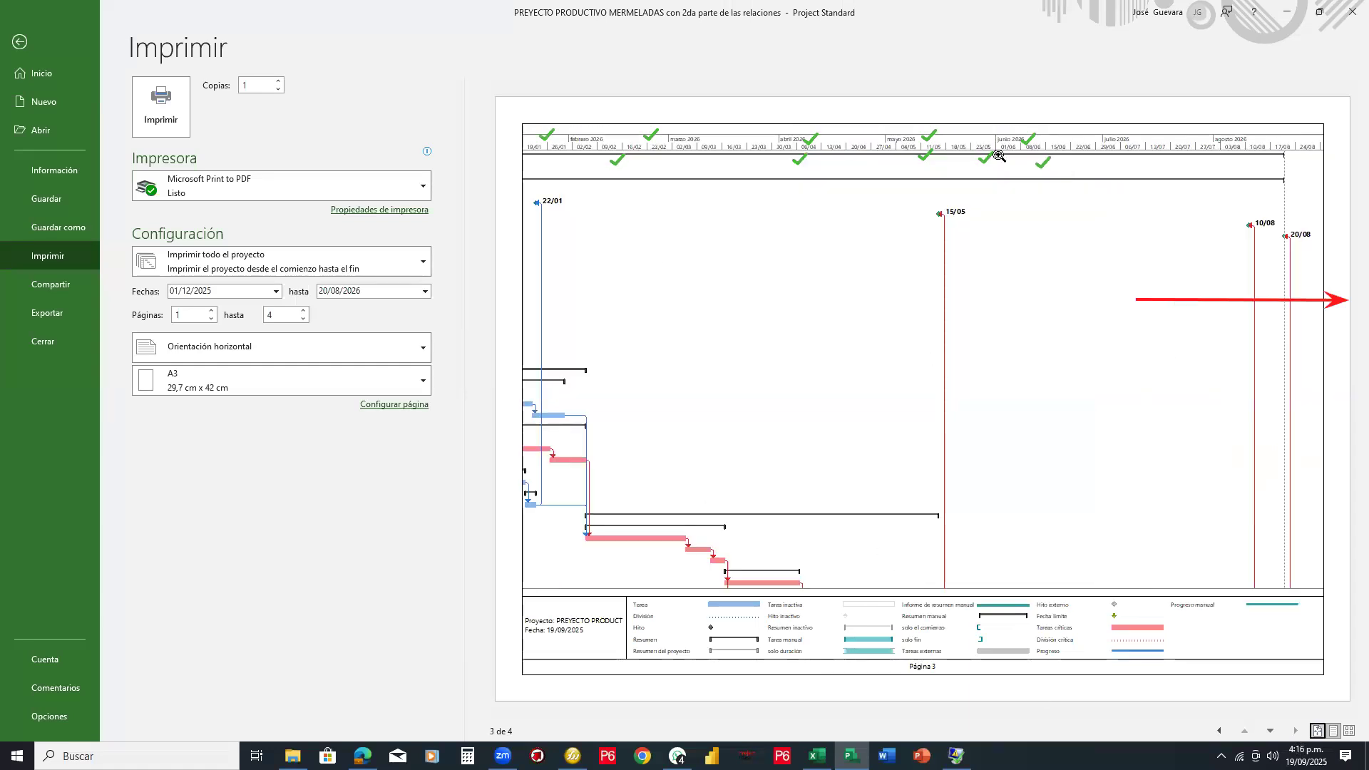
pyautogui.click(794, 106)
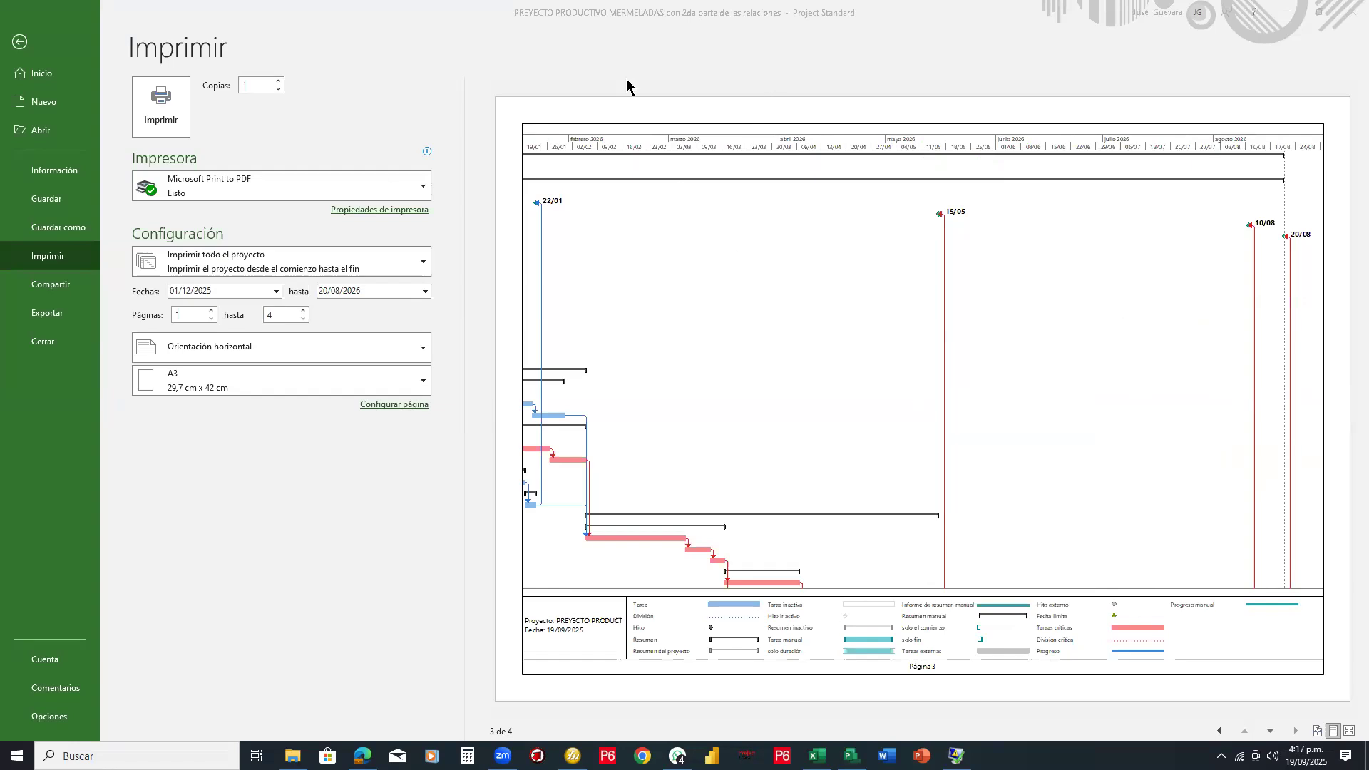
pyautogui.moveTo(350, 95); pyautogui.dragTo(391, 397)
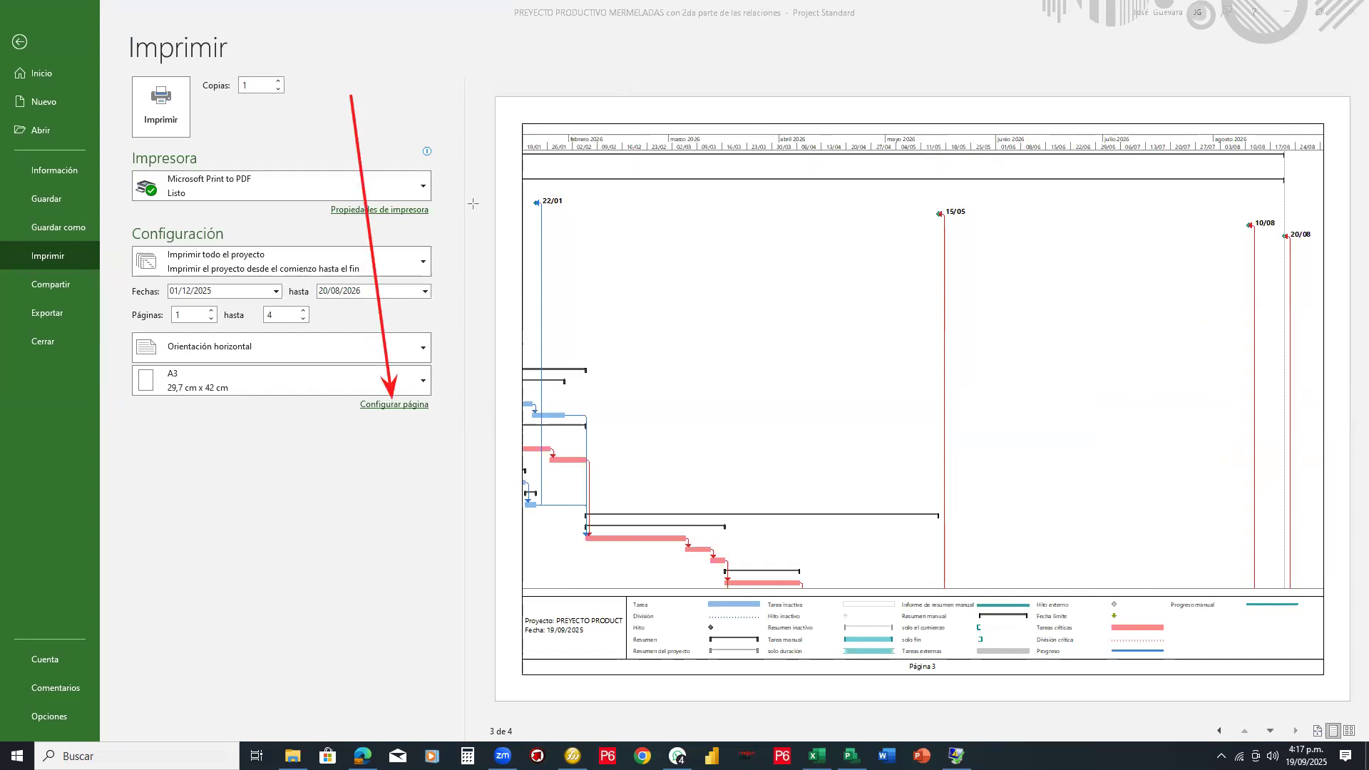
# Step: Set the page setup scaling to fit the Gantt printout on 1 page wide by 1 page tall
pyautogui.click(410, 408)
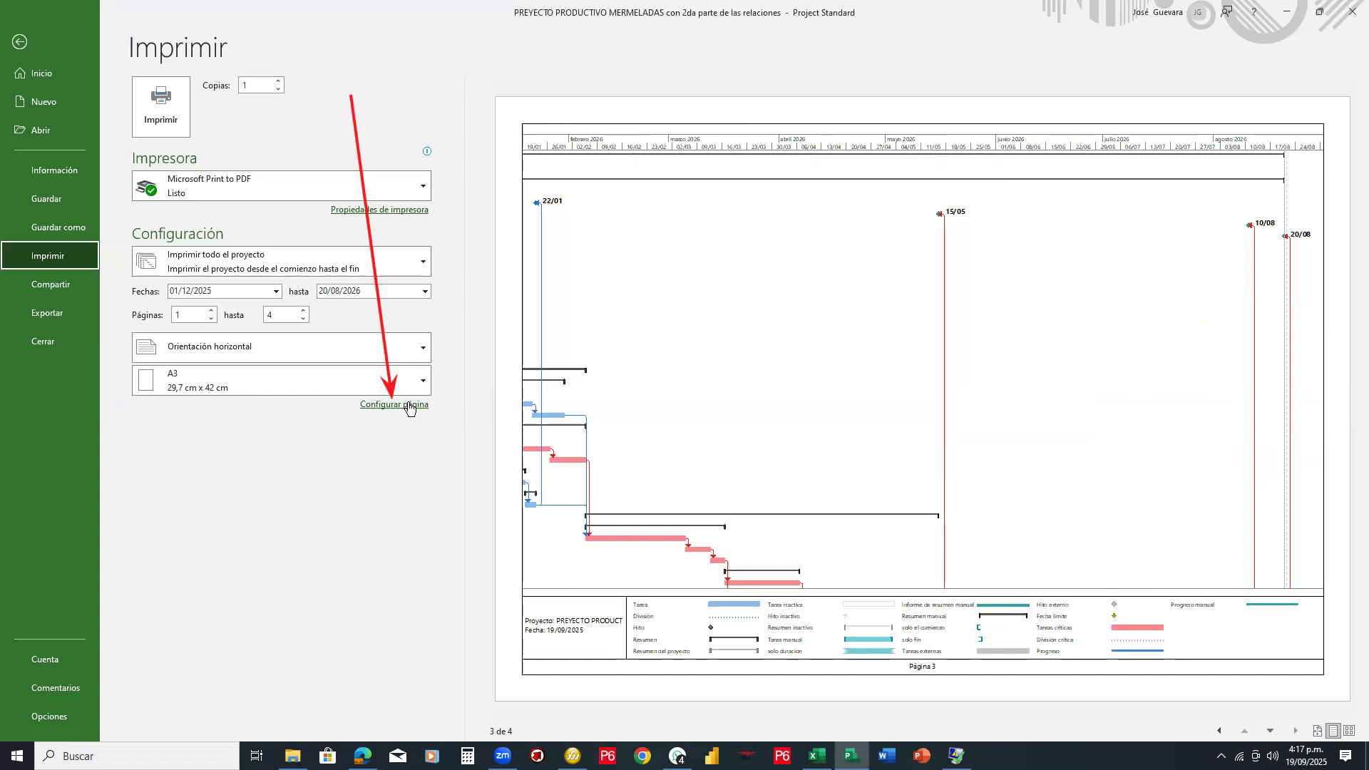
pyautogui.click(408, 405)
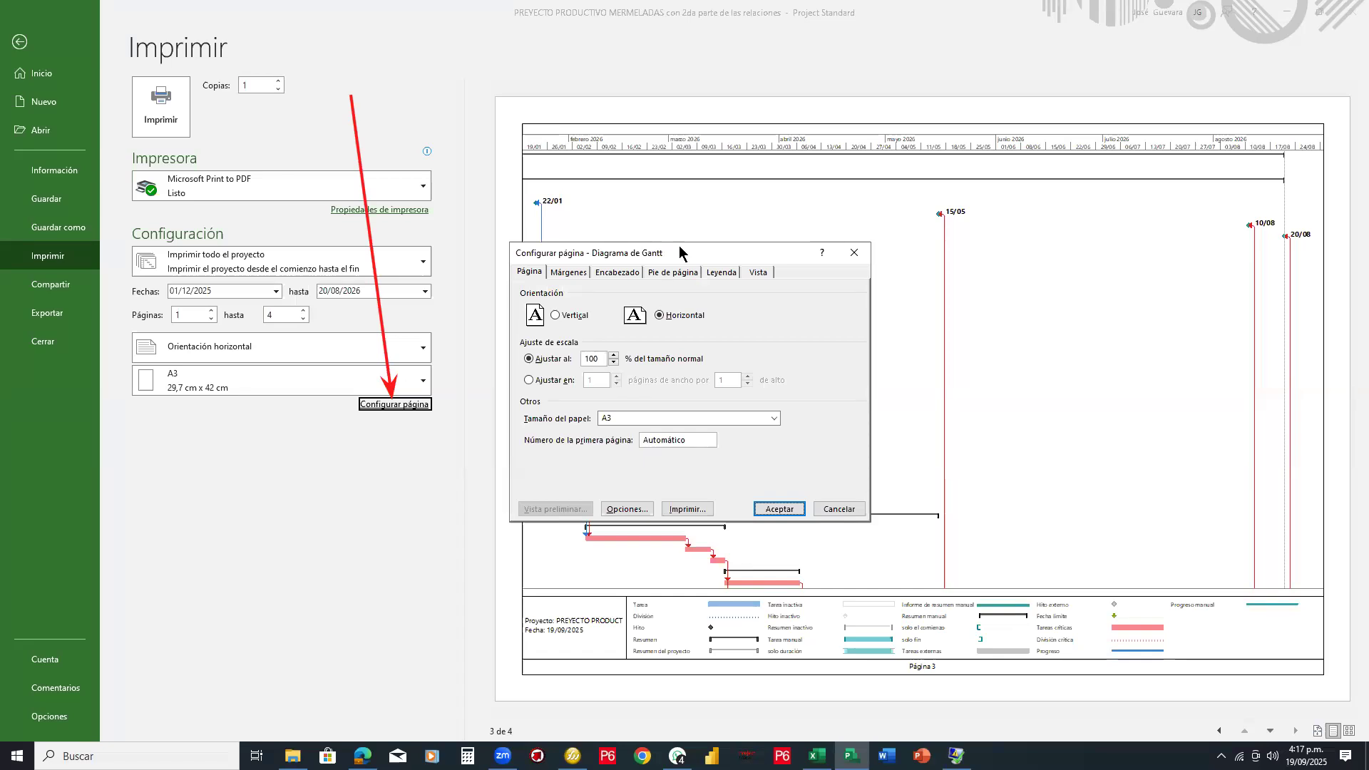
pyautogui.moveTo(679, 246); pyautogui.dragTo(773, 211)
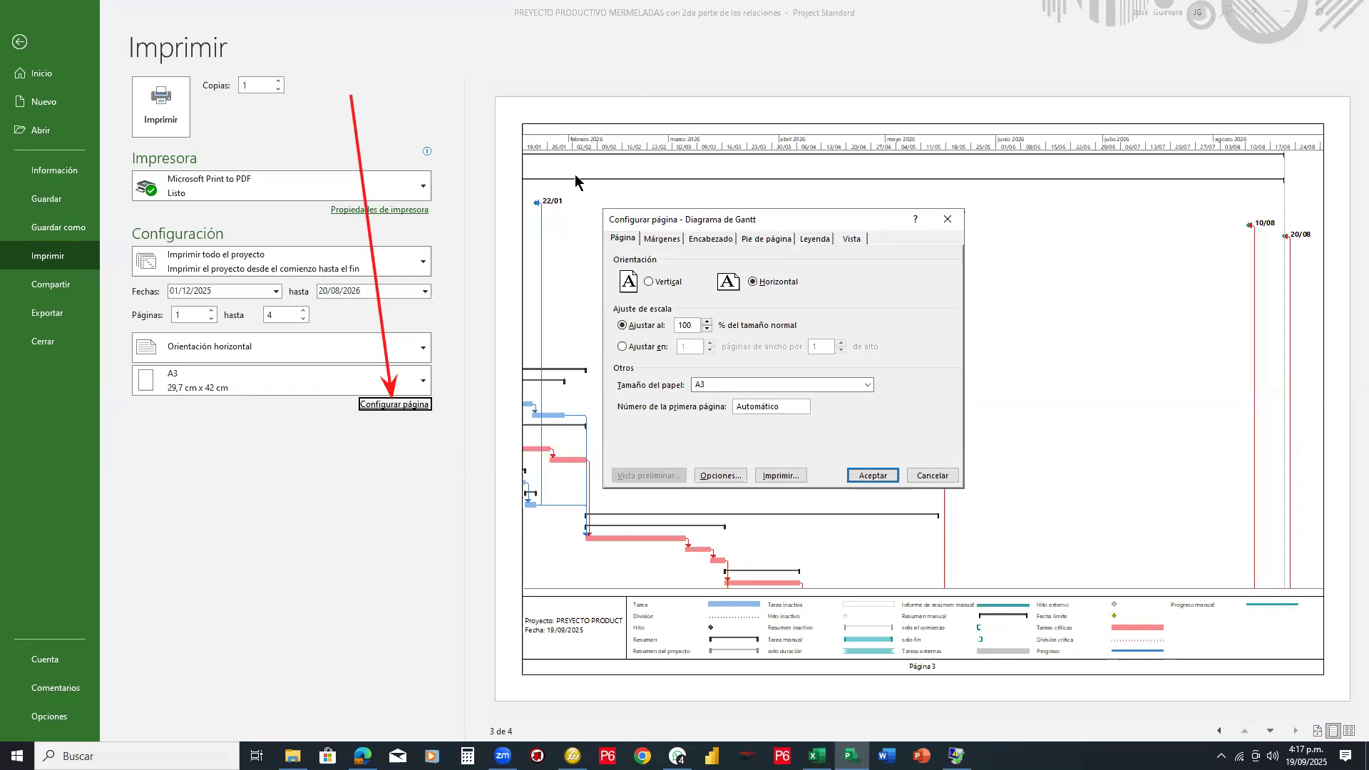
pyautogui.click(607, 311)
pyautogui.moveTo(607, 311); pyautogui.dragTo(826, 333)
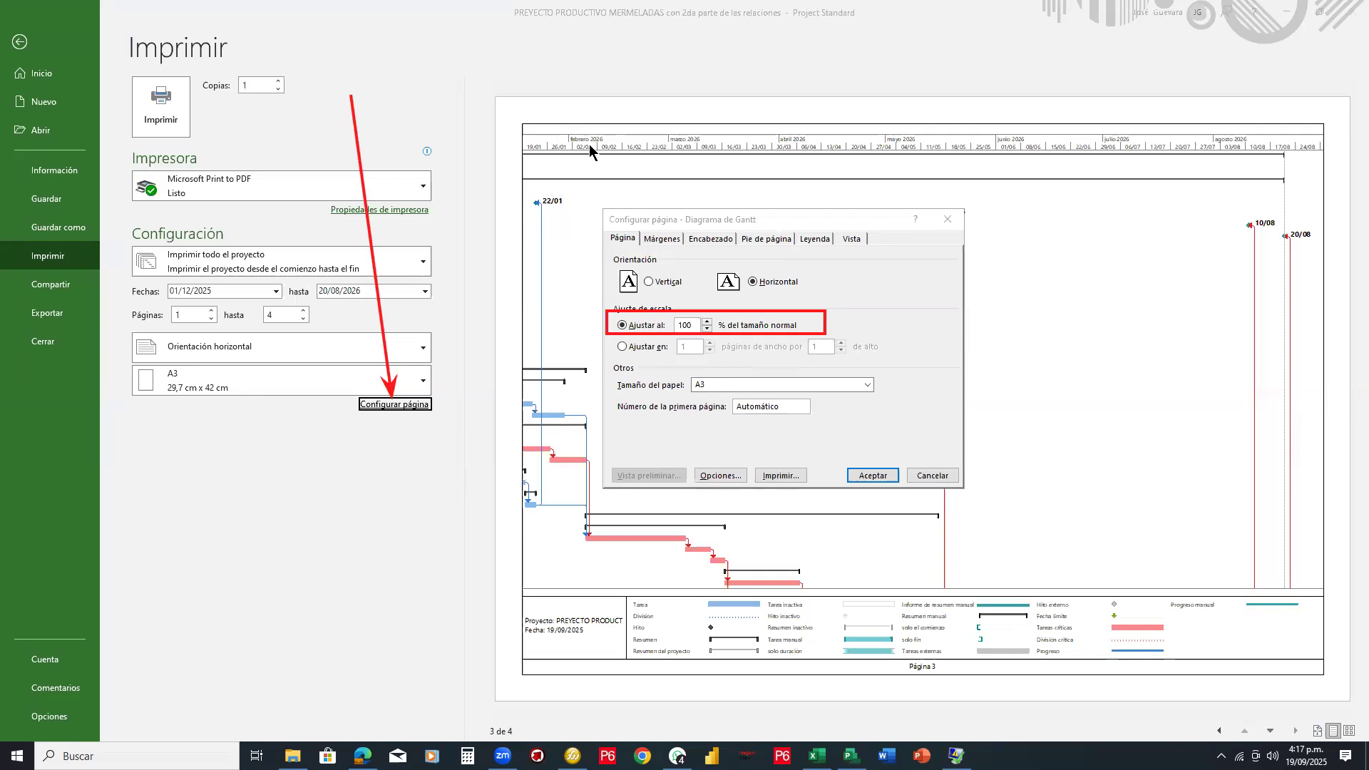
pyautogui.moveTo(666, 123); pyautogui.dragTo(1289, 123)
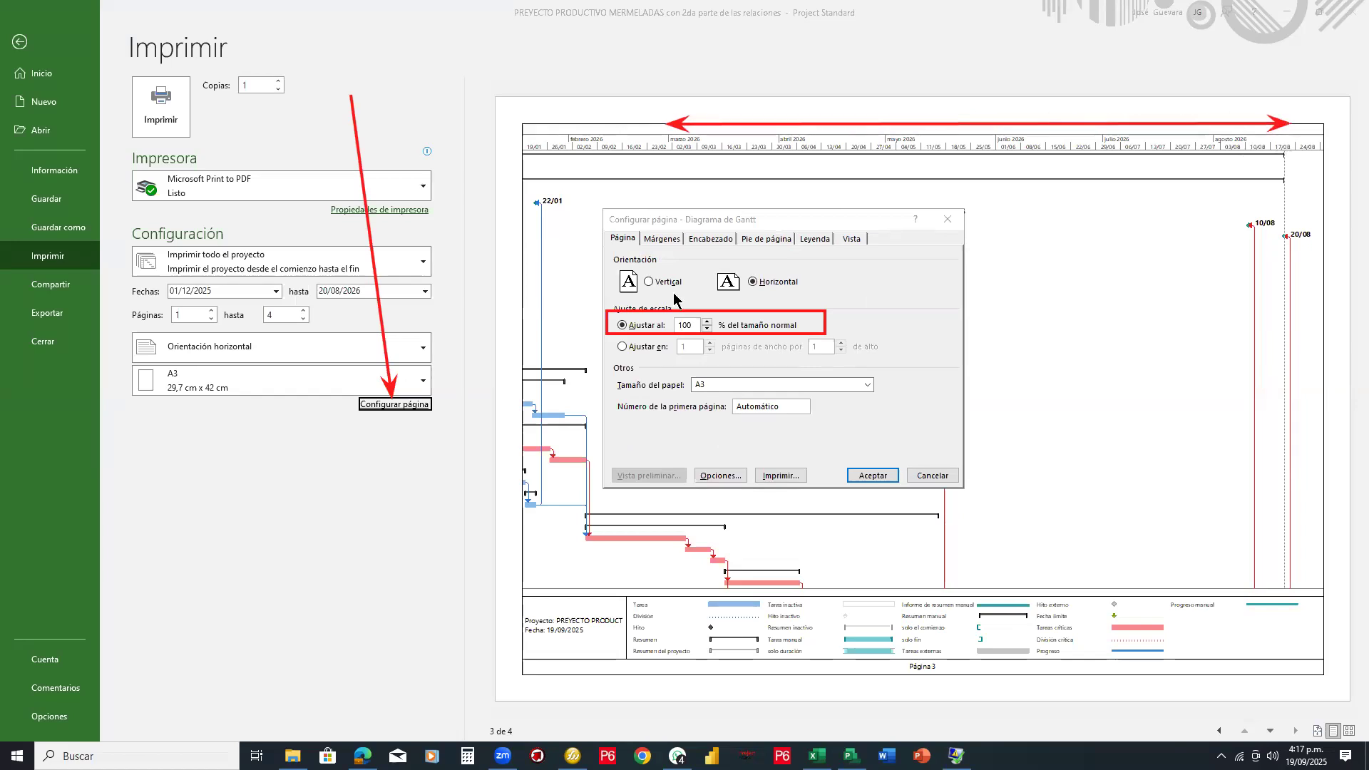
pyautogui.click(644, 350)
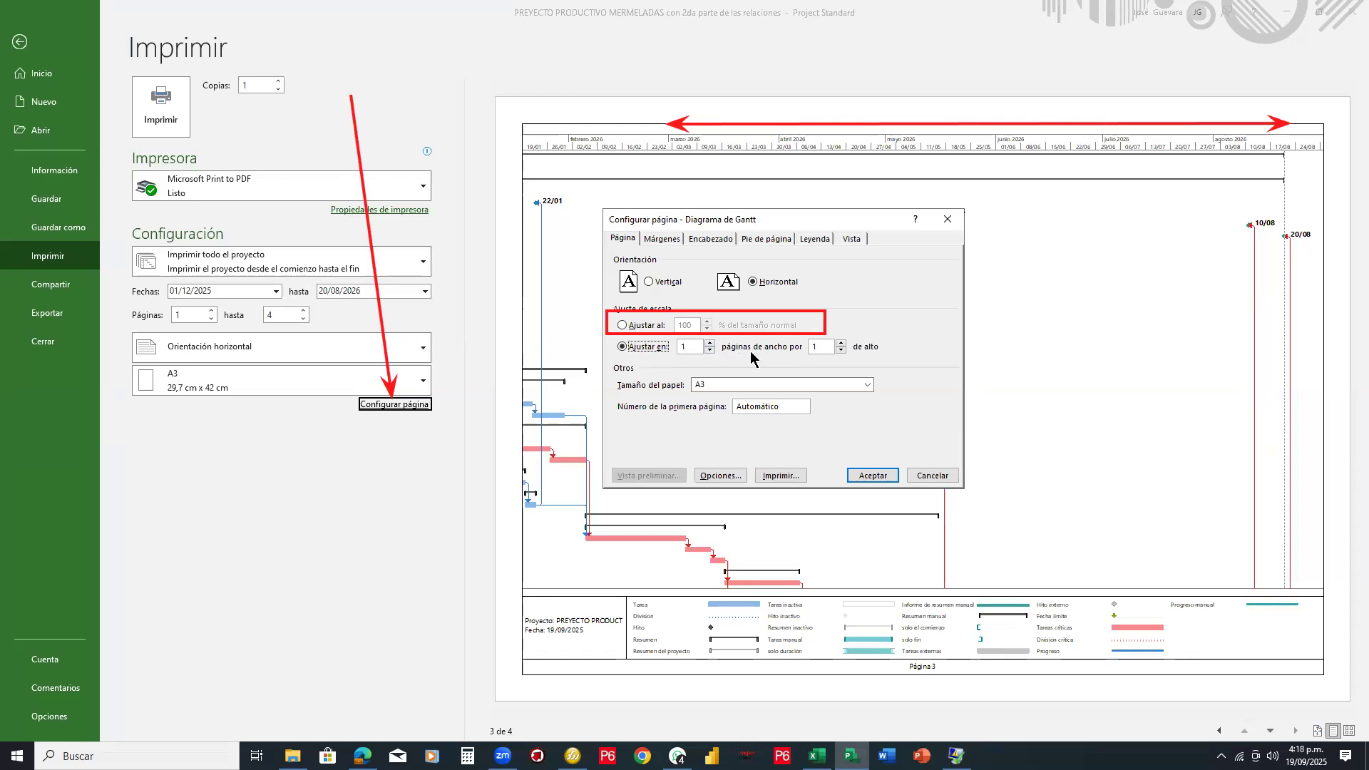
pyautogui.click(871, 475)
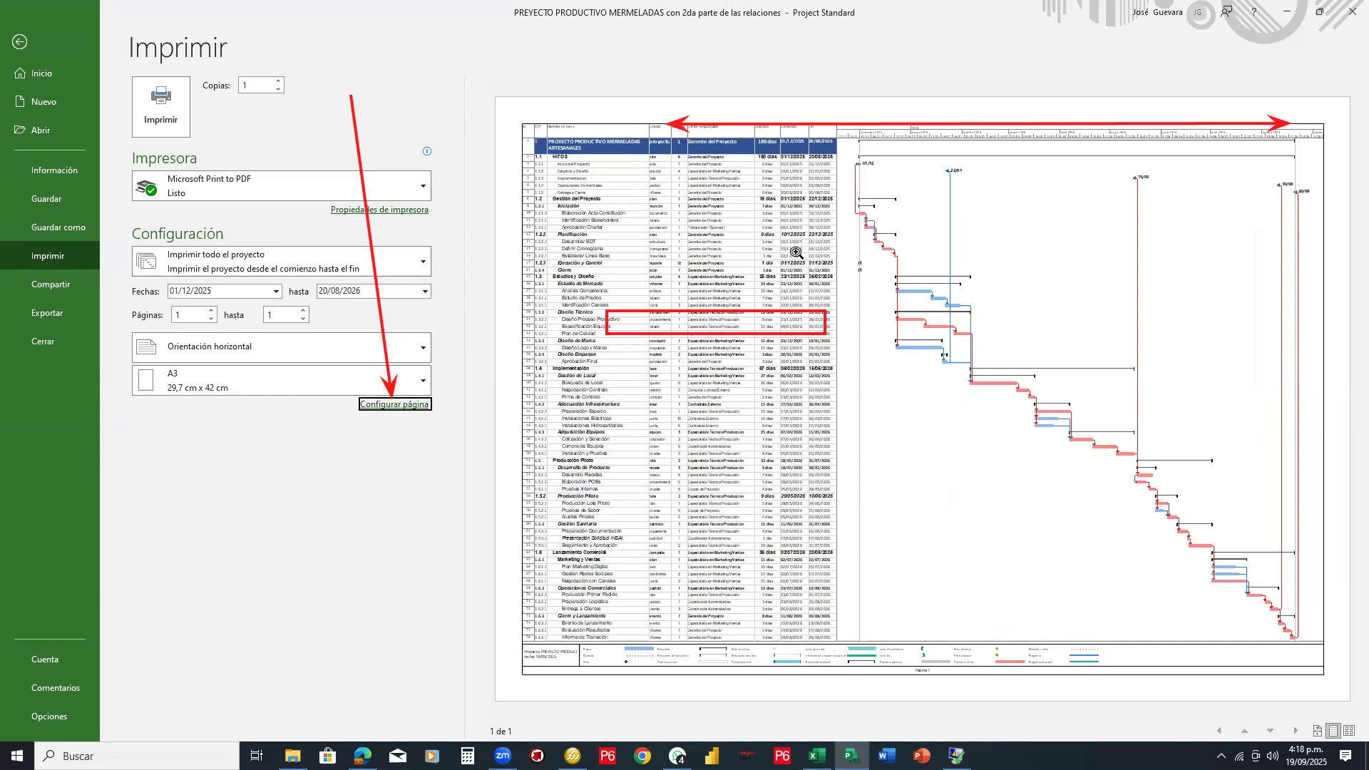
# Step: Examine the task table, Gantt bars and legend in the one-page print preview, both as a full page and at actual size
pyautogui.click(1031, 268)
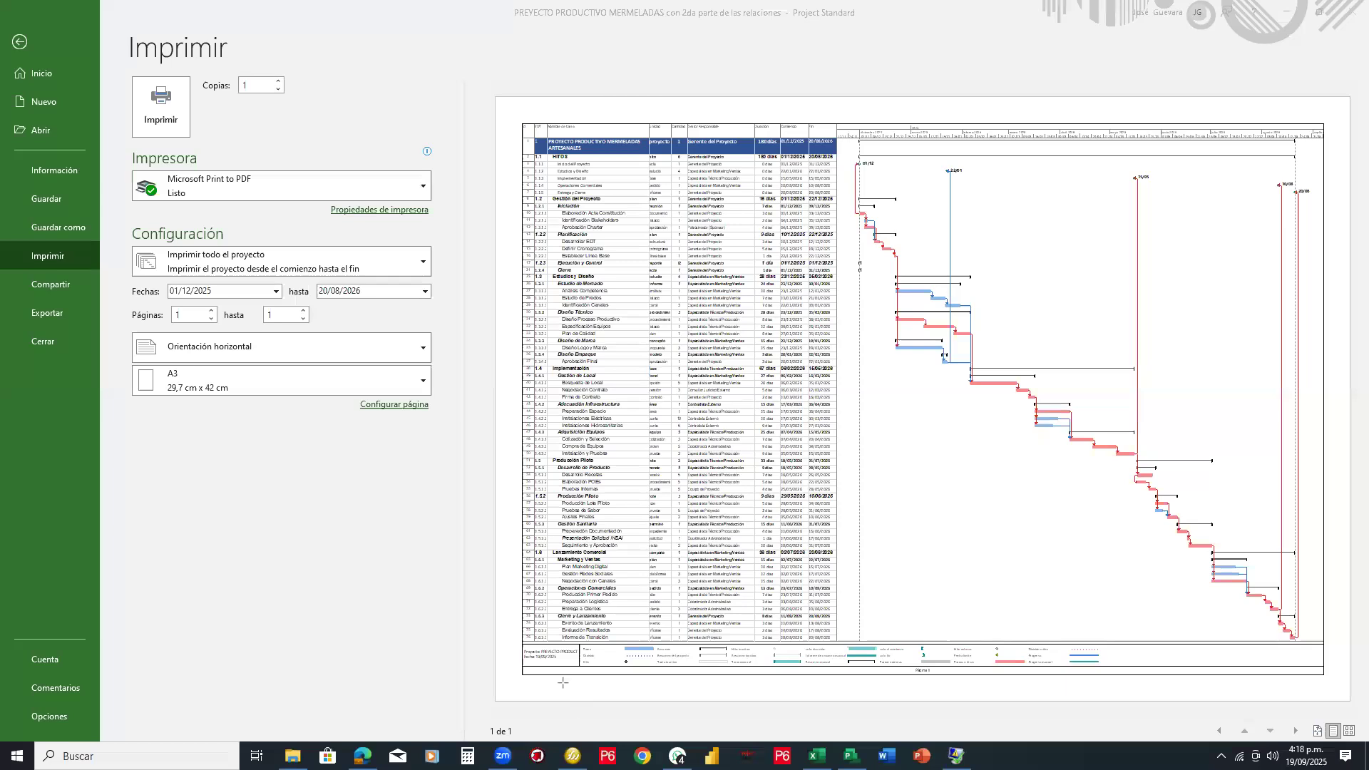
pyautogui.moveTo(521, 641); pyautogui.dragTo(1326, 675)
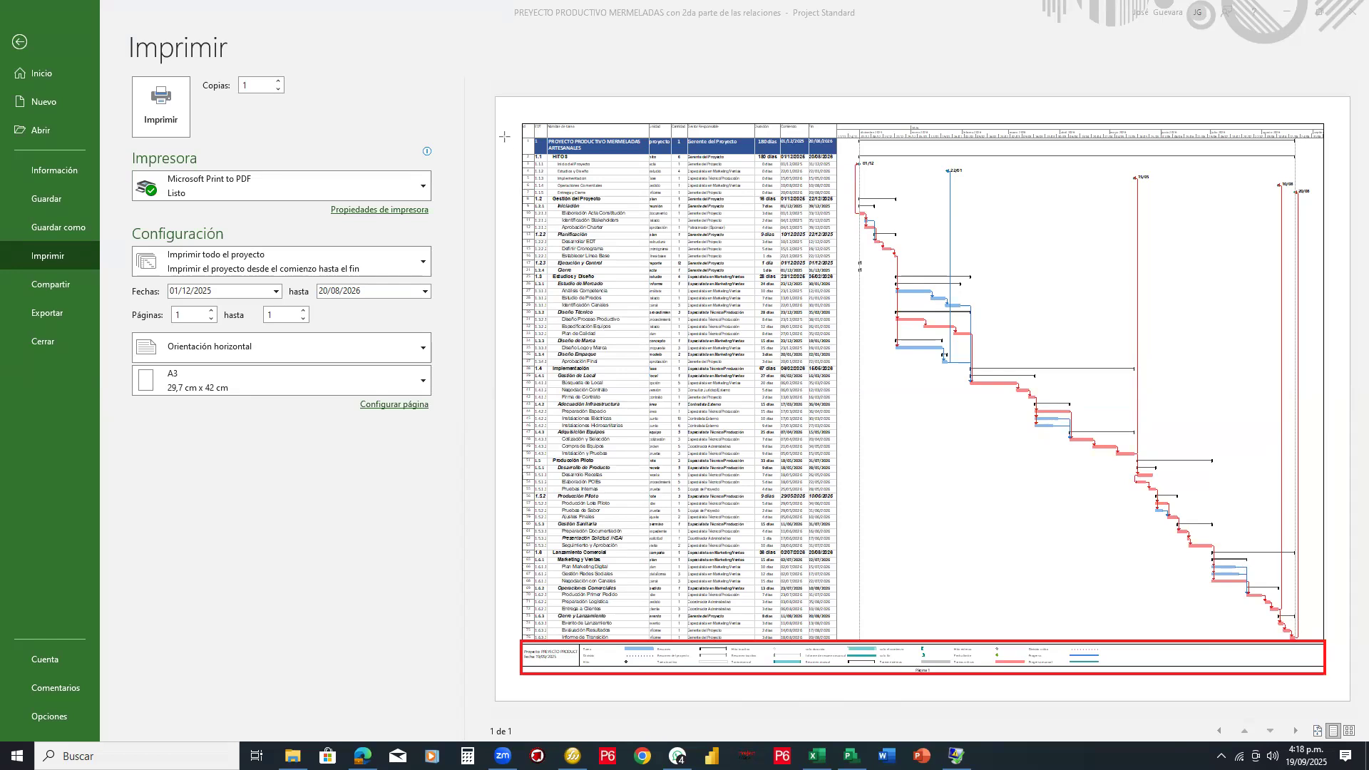
pyautogui.moveTo(516, 124); pyautogui.dragTo(850, 598)
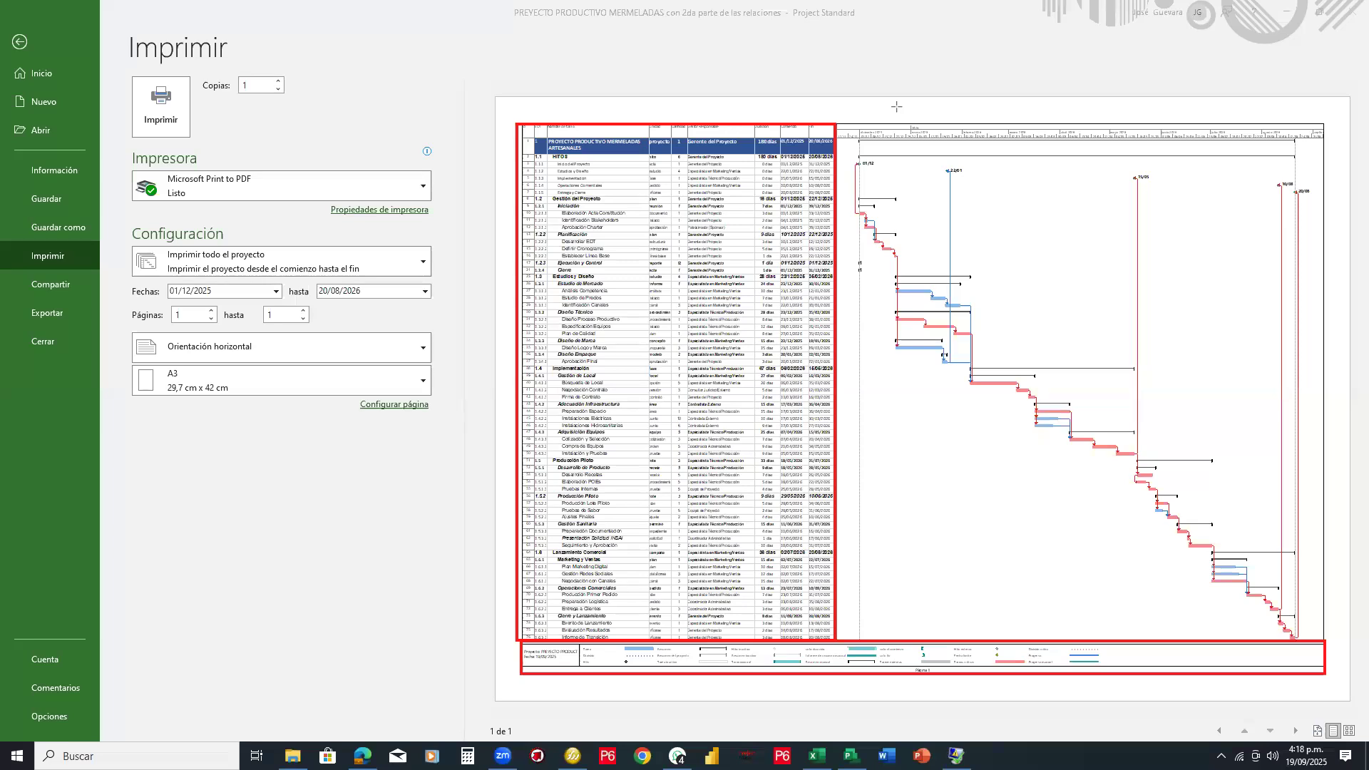
pyautogui.click(642, 114)
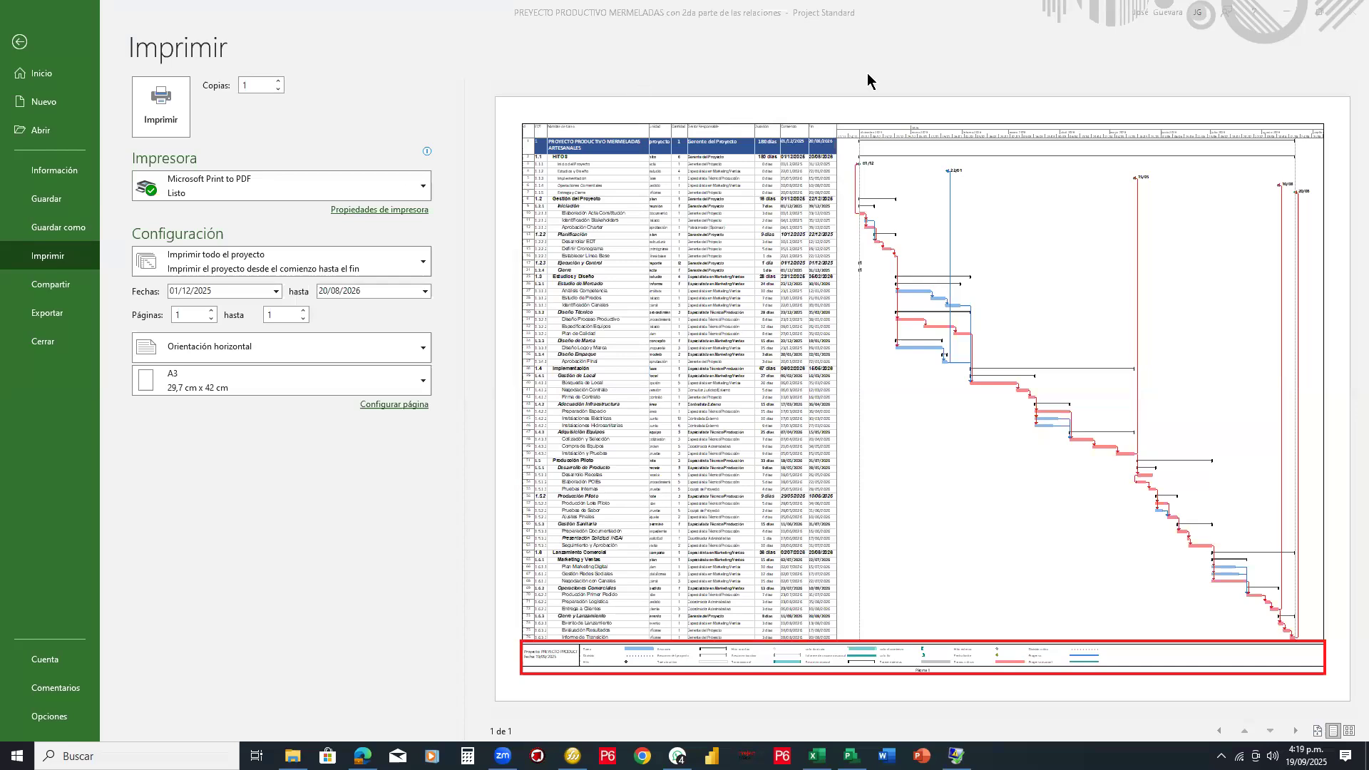
pyautogui.moveTo(817, 257)
pyautogui.mouseDown()
pyautogui.moveTo(1236, 679)
pyautogui.moveTo(1255, 667)
pyautogui.moveTo(1312, 733)
pyautogui.moveTo(1290, 692)
pyautogui.mouseUp()
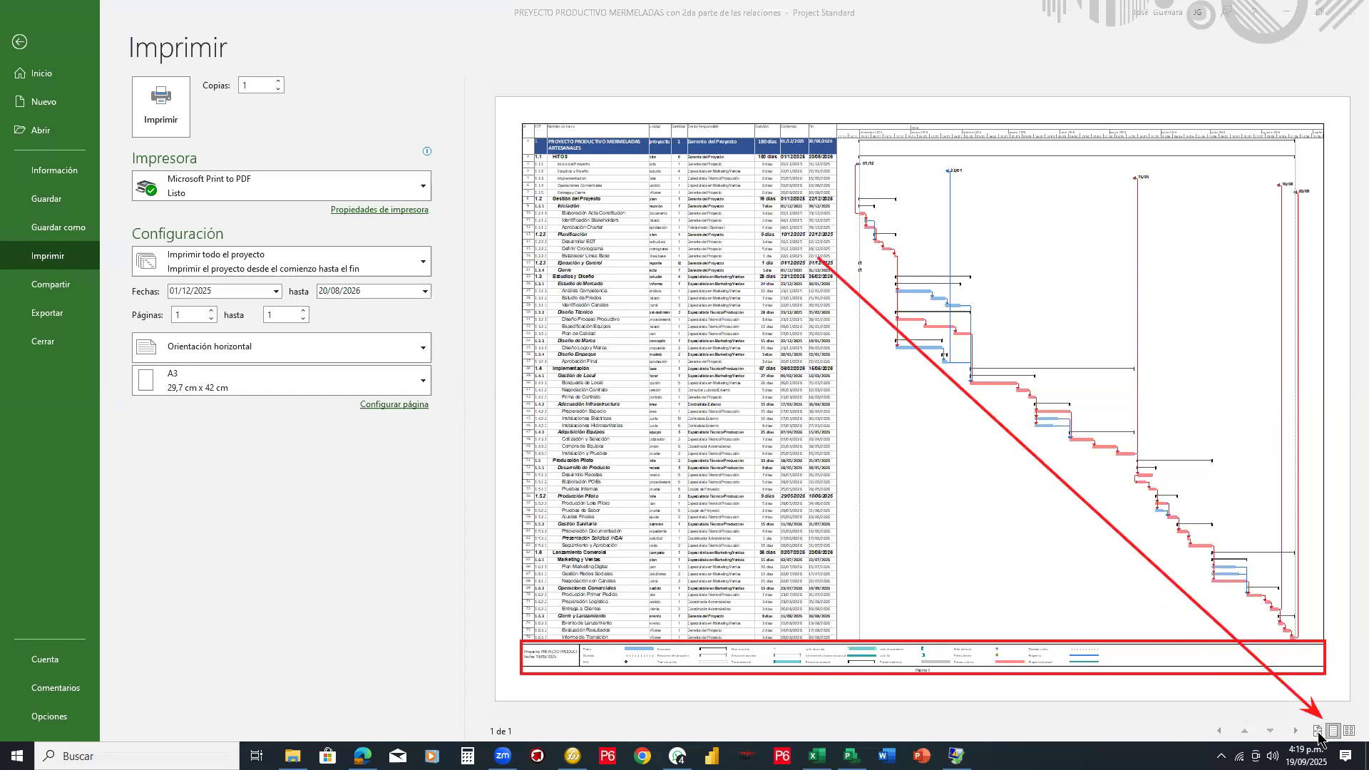
pyautogui.click(1317, 731)
pyautogui.click(916, 342)
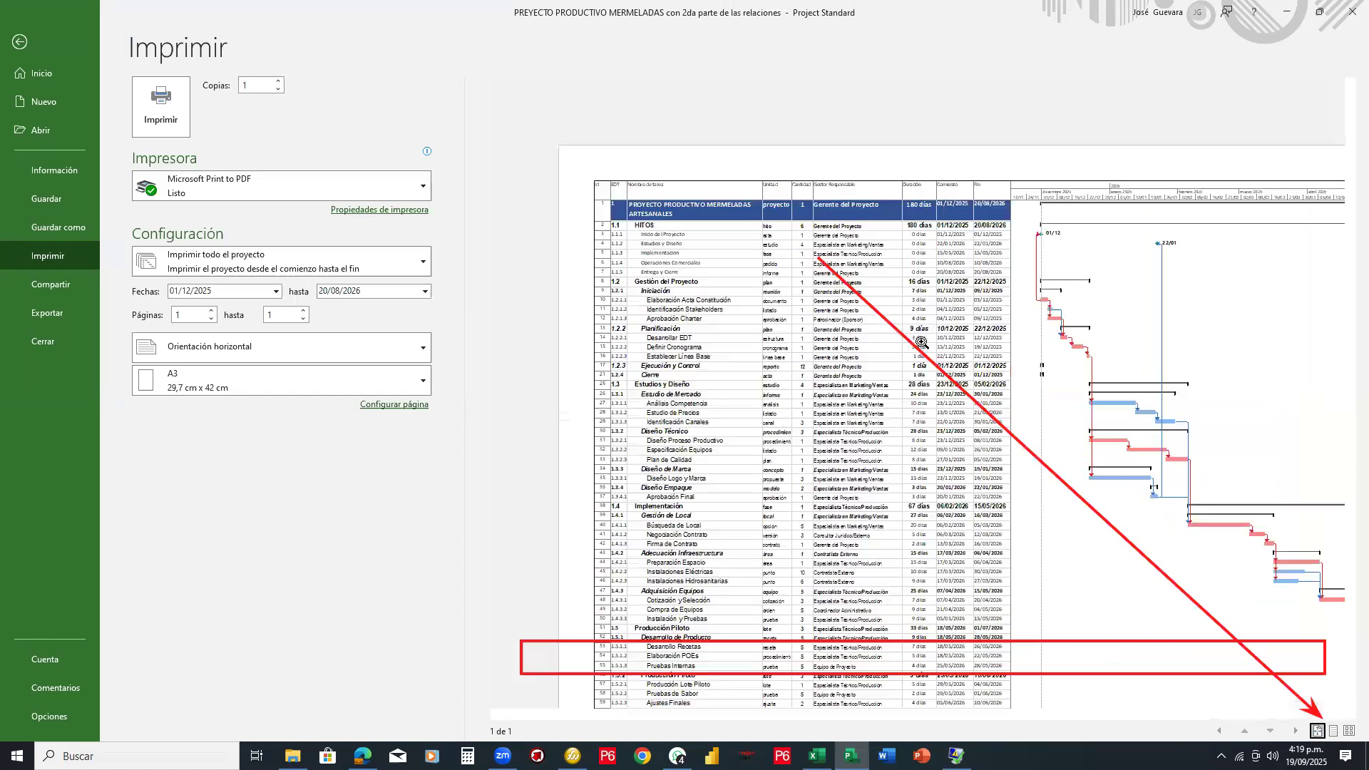
pyautogui.click(924, 341)
pyautogui.click(922, 341)
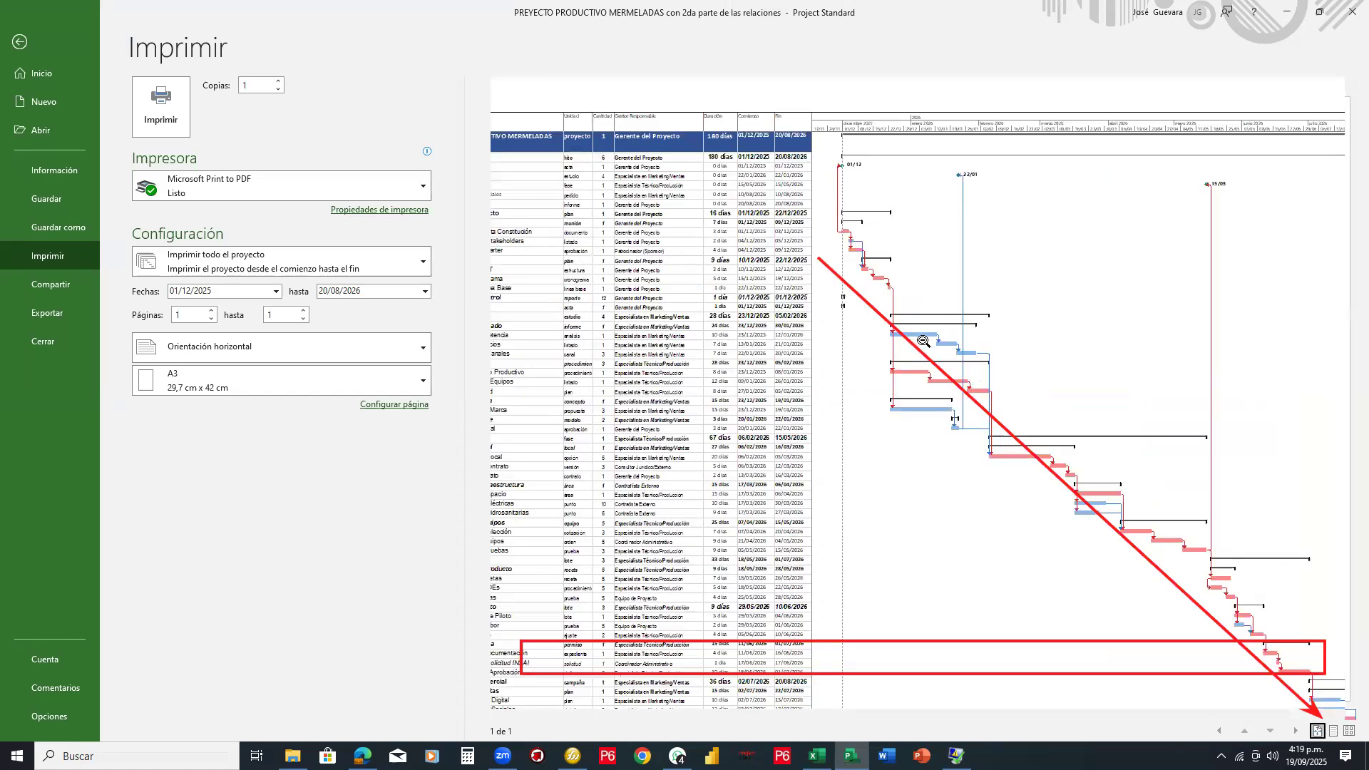
pyautogui.click(923, 341)
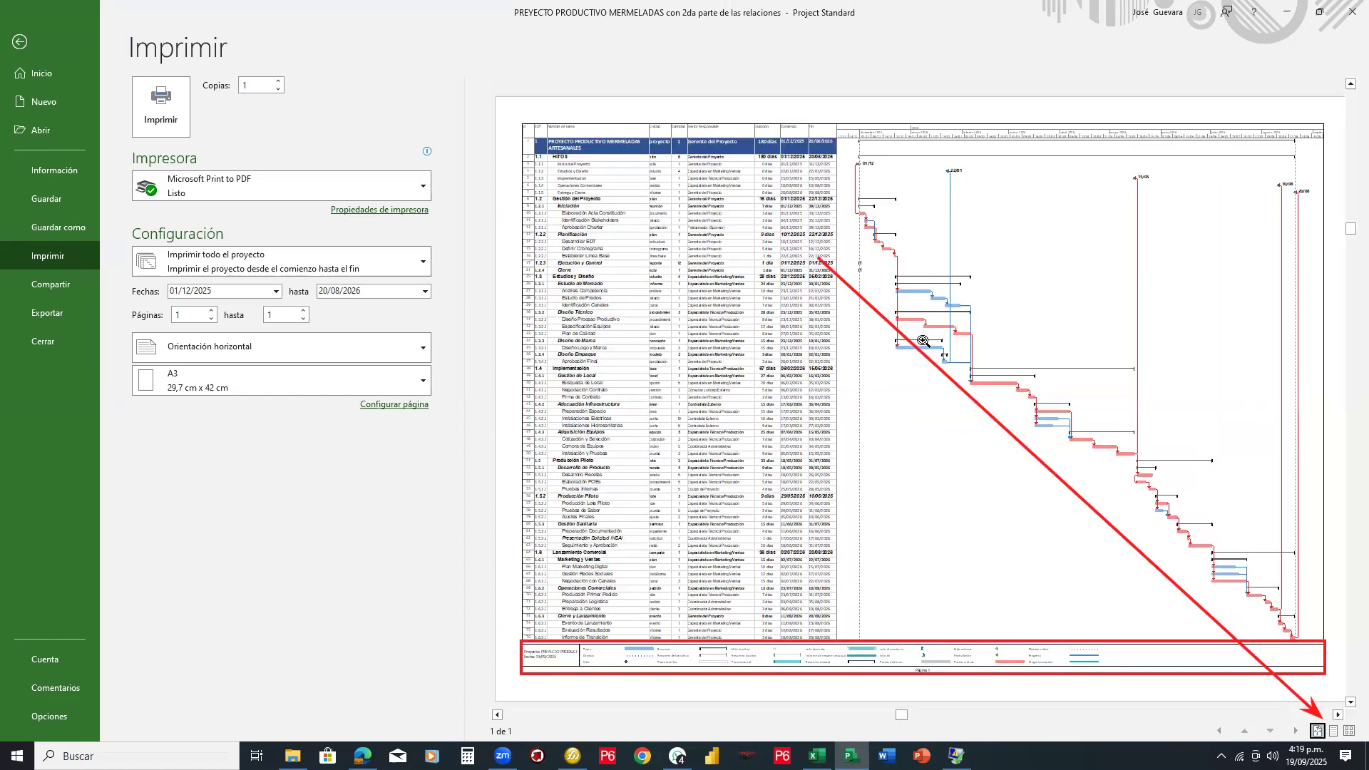
pyautogui.click(742, 177)
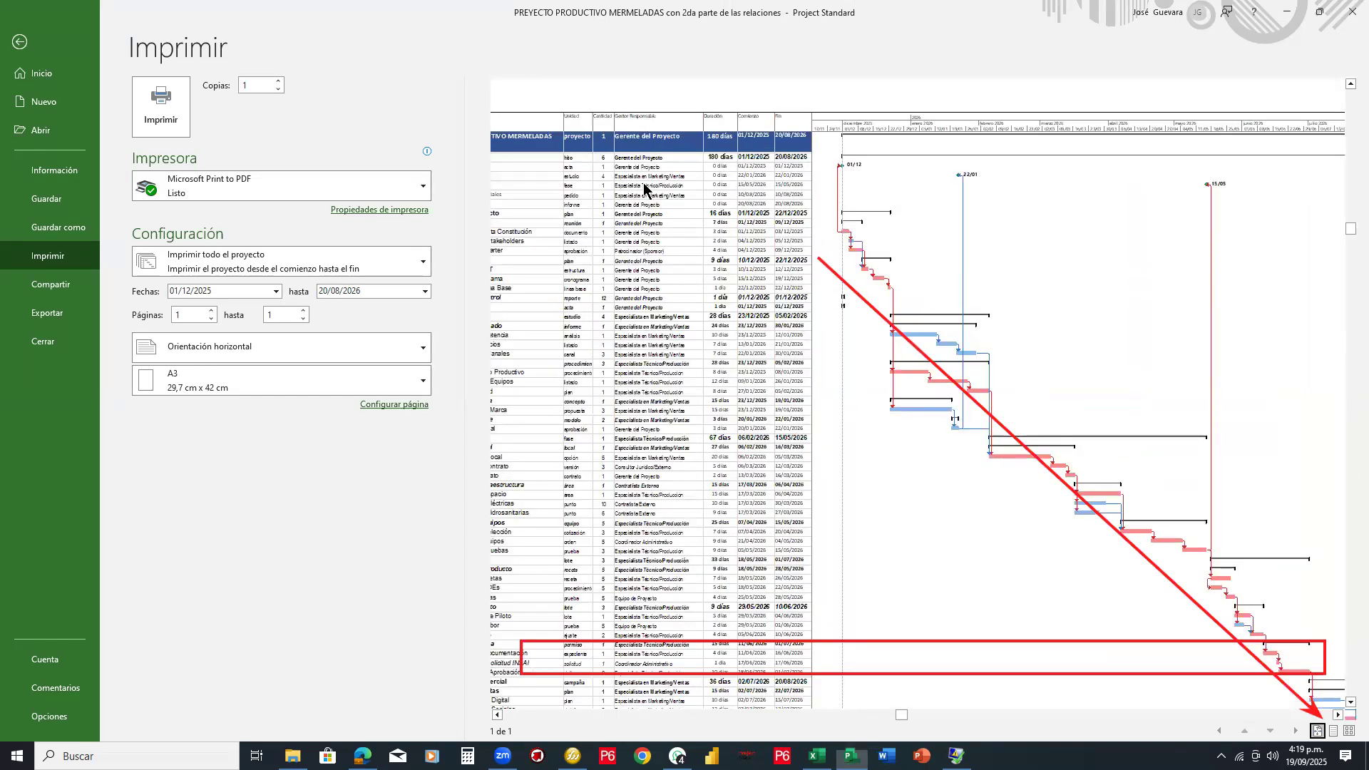
# Step: Start printing the project with Microsoft Print to PDF and choose Escritorio as the destination folder
pyautogui.click(159, 118)
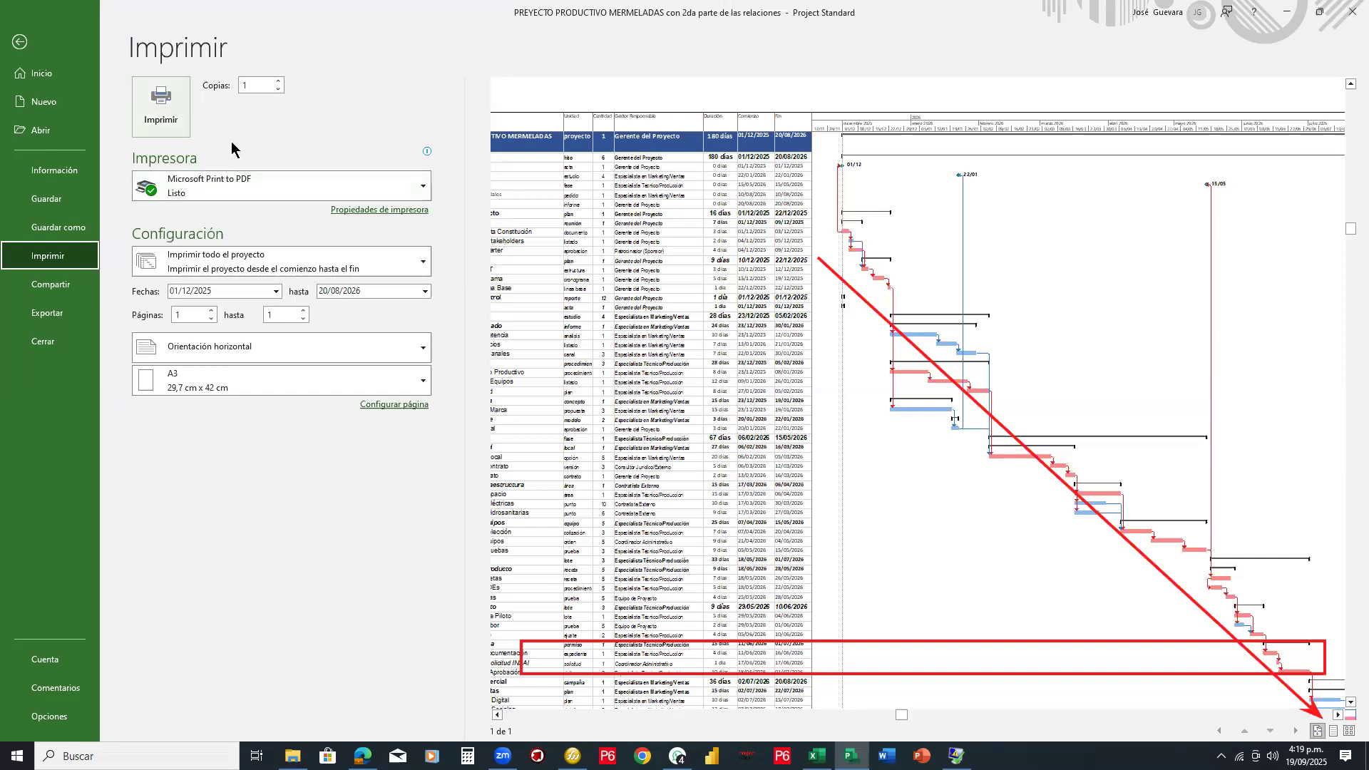
pyautogui.click(154, 129)
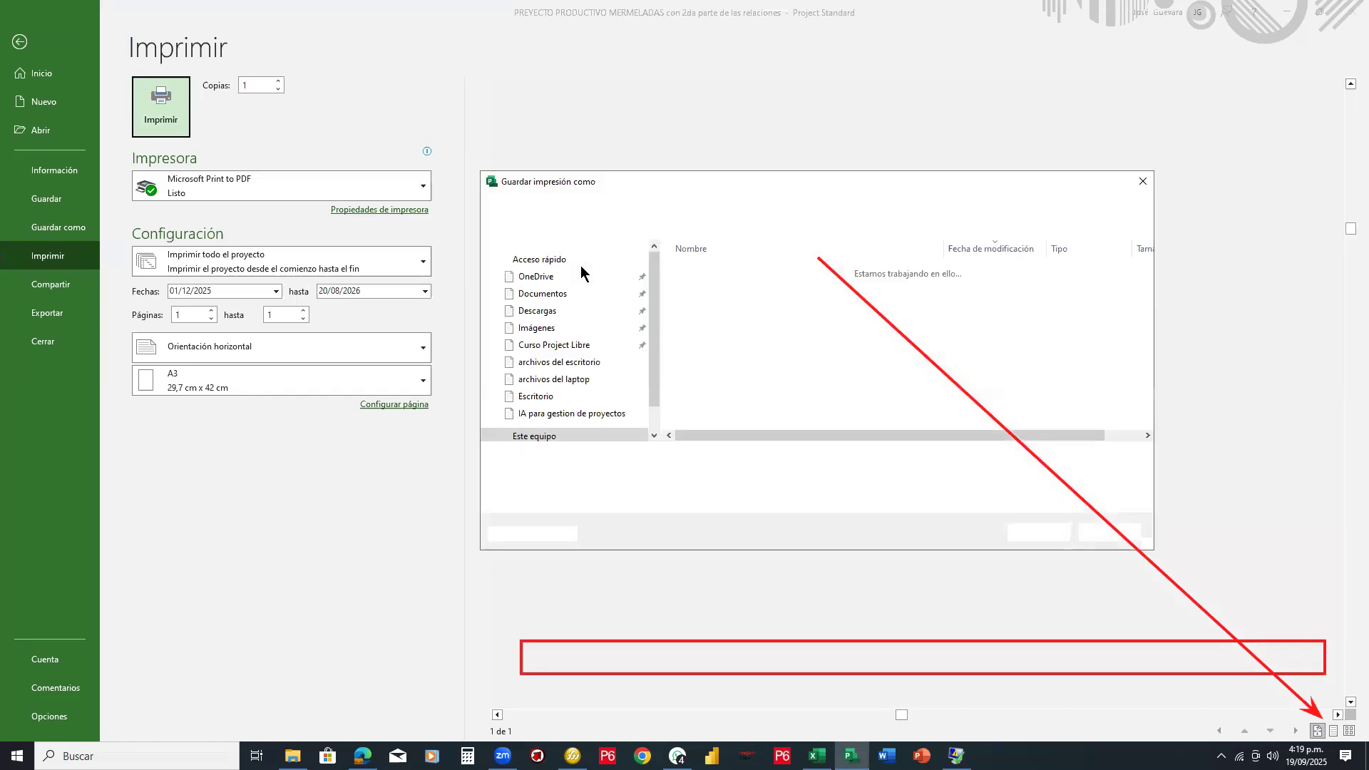
pyautogui.scroll(2, 565, 315)
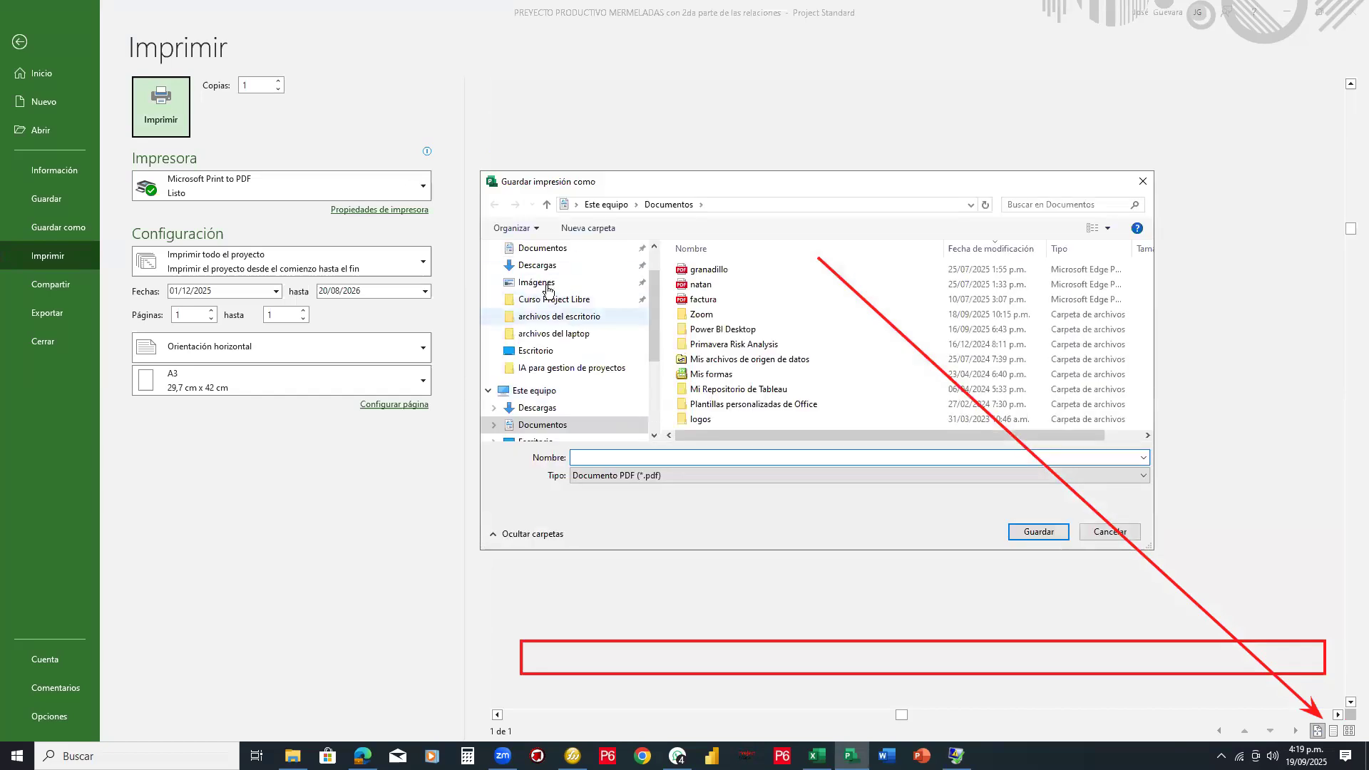
pyautogui.click(565, 349)
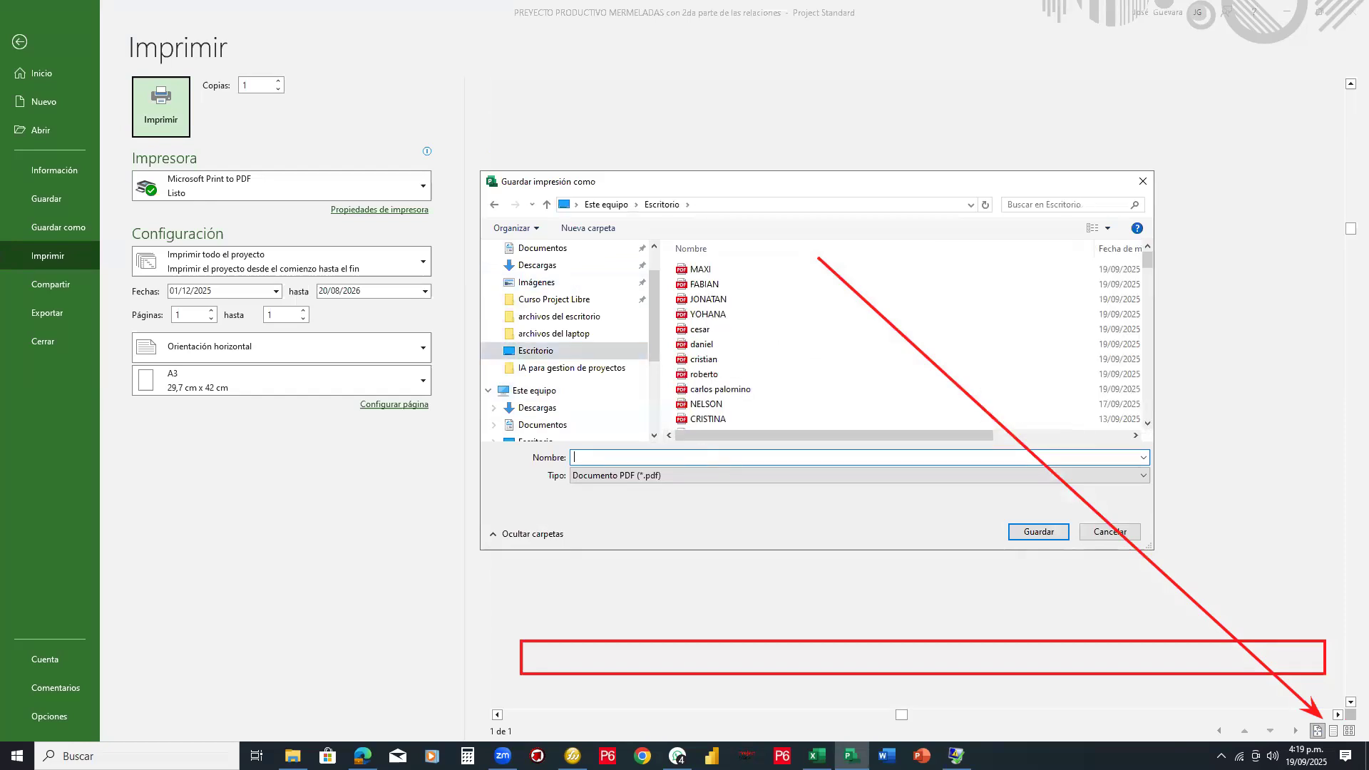
# Step: Name the PDF REPORTE DEL GANTT DEL PROYECTO PRODUCTIVO and save it
pyautogui.write('porte')
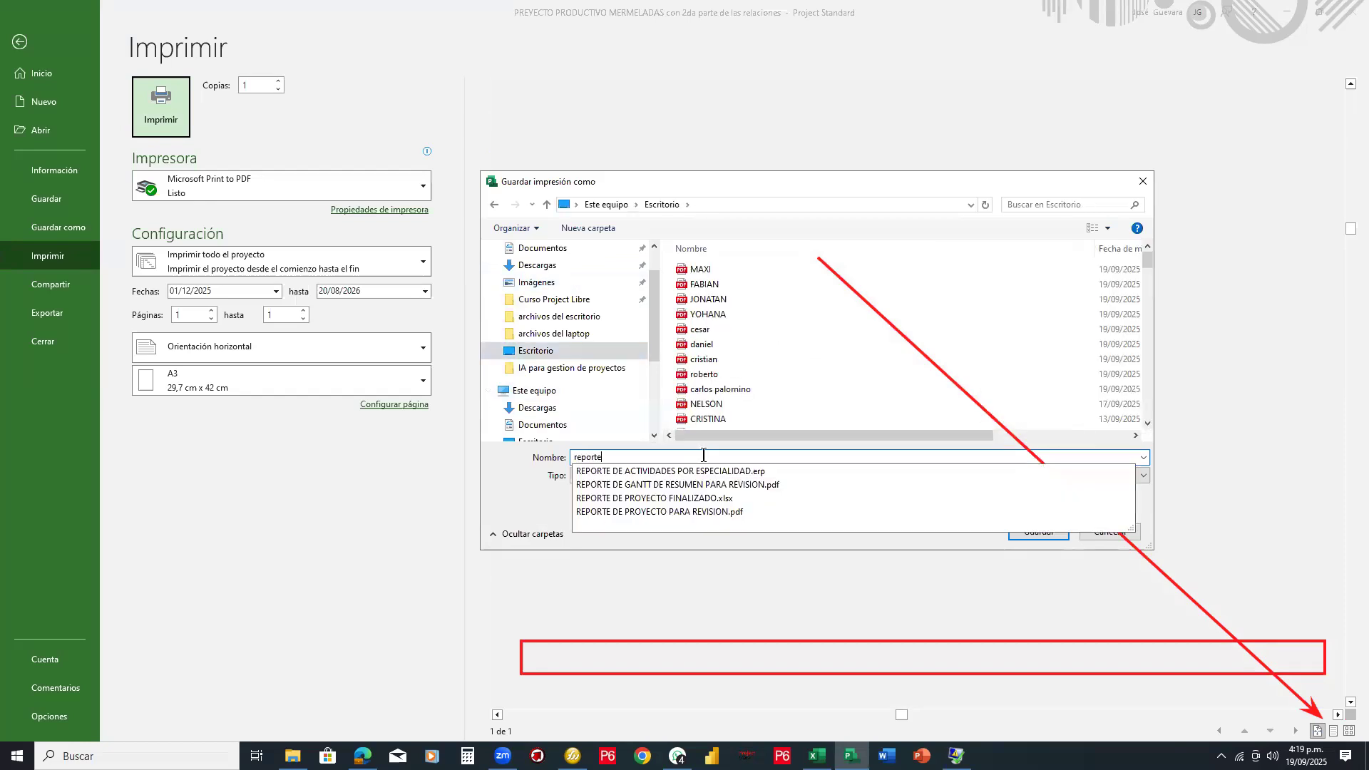
pyautogui.press('BackSpace')
pyautogui.press('BackSpace')
pyautogui.press('BackSpace')
pyautogui.press('BackSpace')
pyautogui.press('BackSpace')
pyautogui.press('BackSpace')
pyautogui.press('BackSpace')
pyautogui.write('REPOR')
pyautogui.write('YE')
pyautogui.press('BackSpace')
pyautogui.press('BackSpace')
pyautogui.write('TE DEL G')
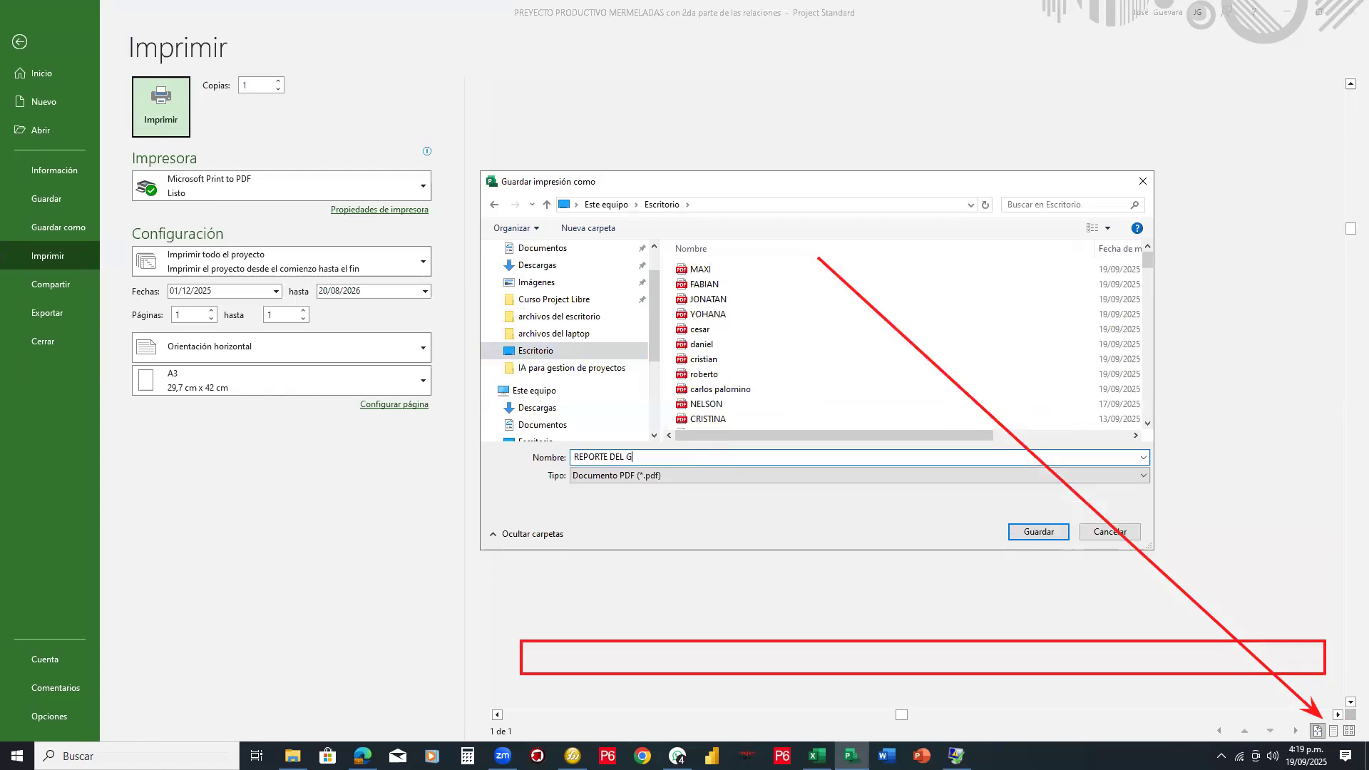
pyautogui.write('ANTT DEL PROYU')
pyautogui.press('BackSpace')
pyautogui.write('ECTO PROD')
pyautogui.write('TIVO')
pyautogui.click(1050, 536)
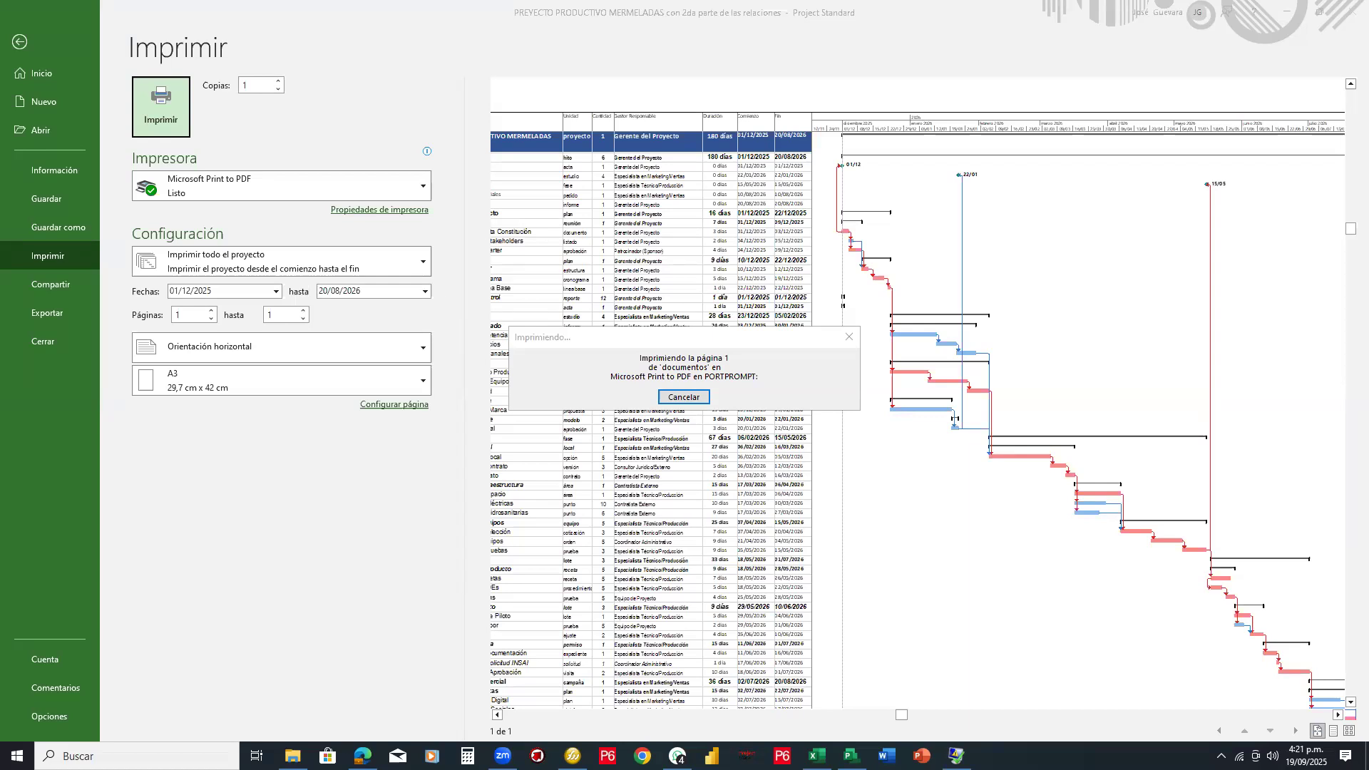
# Step: Try printing the project again, saving over the existing REPORTE DEL GANTT DEL PROYECTO PRODUCTIVO PDF on the Escritorio
pyautogui.click(277, 471)
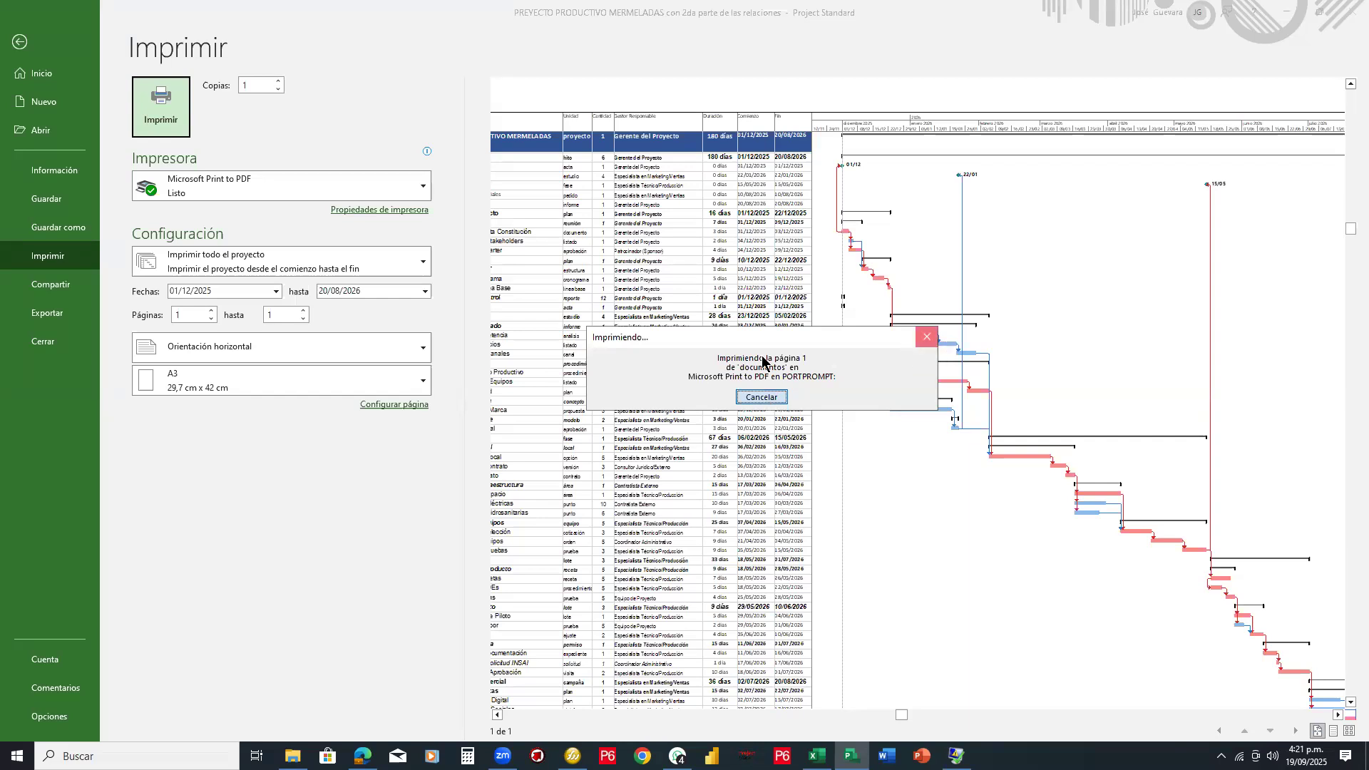
pyautogui.moveTo(763, 337); pyautogui.dragTo(698, 337)
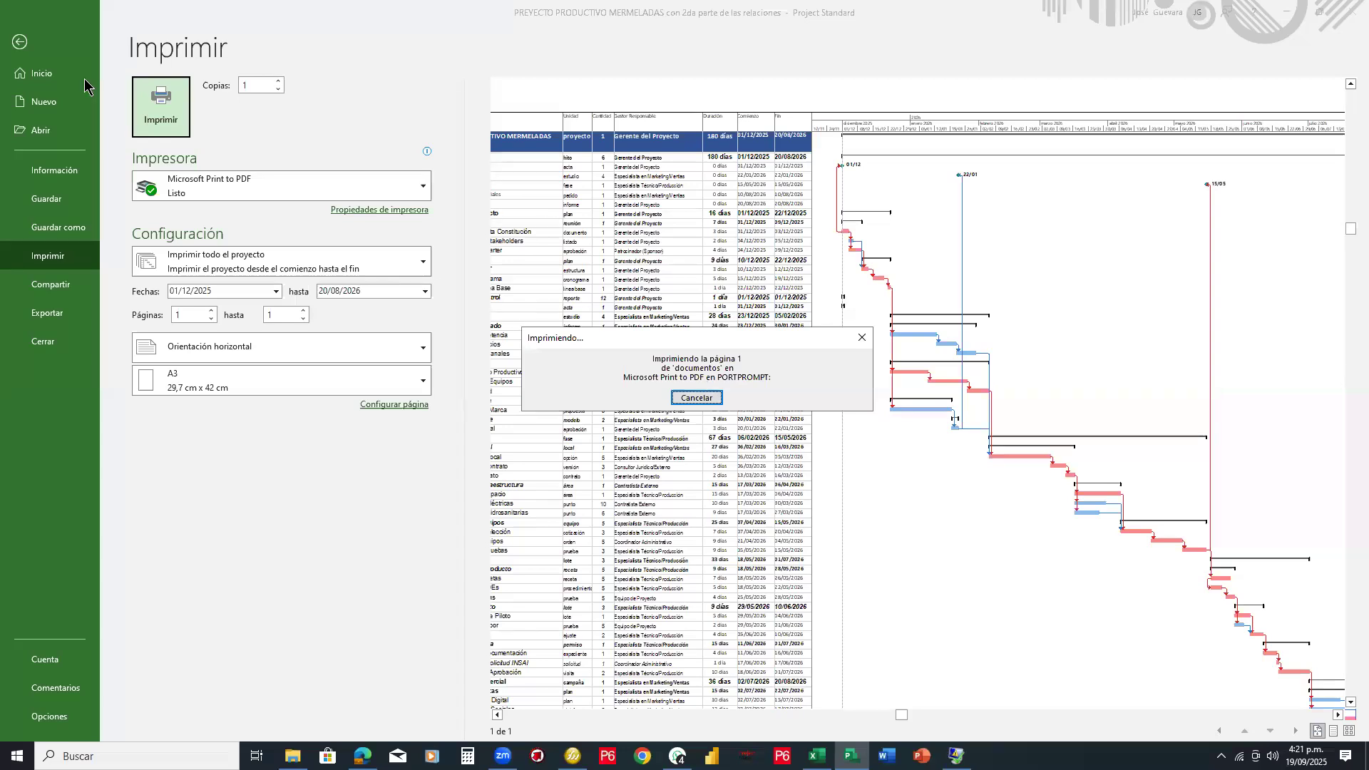
pyautogui.click(154, 112)
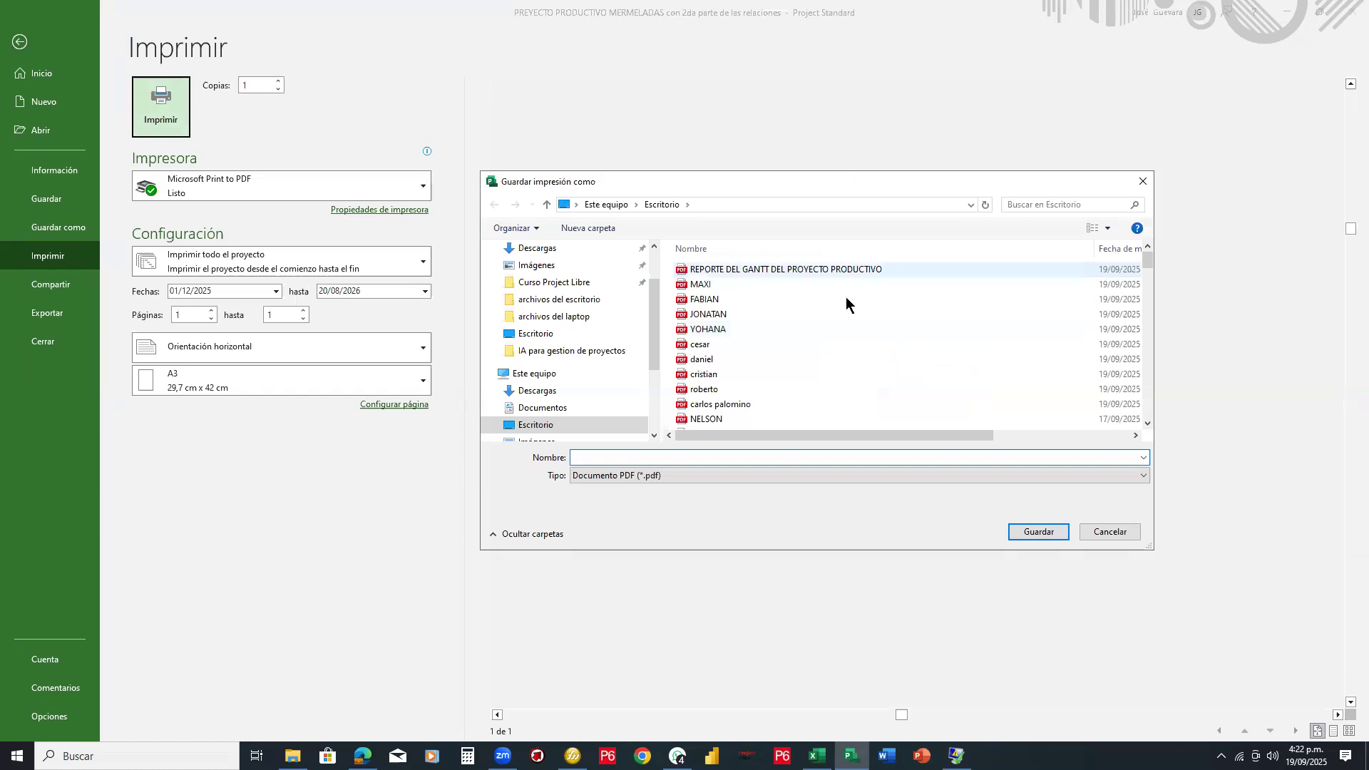
pyautogui.click(785, 269)
pyautogui.click(1031, 531)
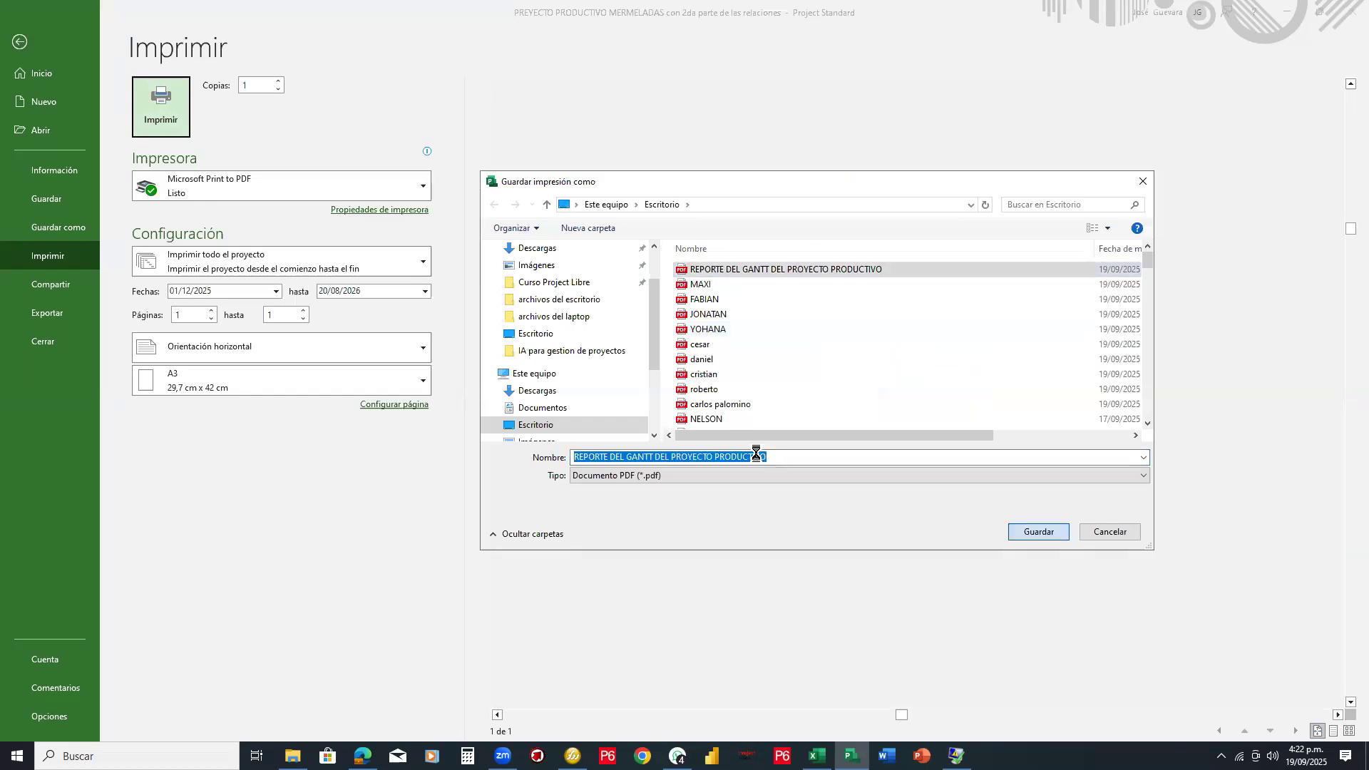
pyautogui.click(735, 379)
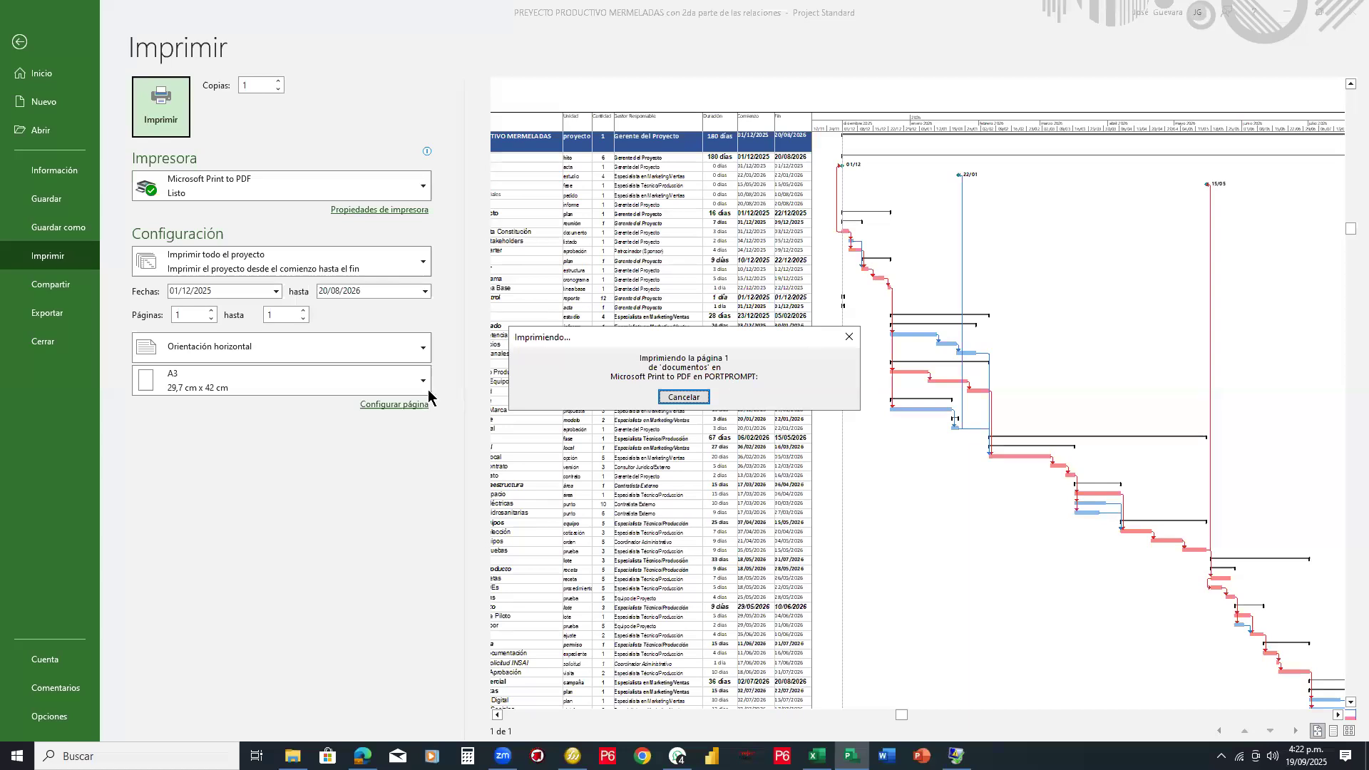
# Step: Check the report PDF's size in File Explorer, and cancel the running print job back in Project
pyautogui.click(282, 754)
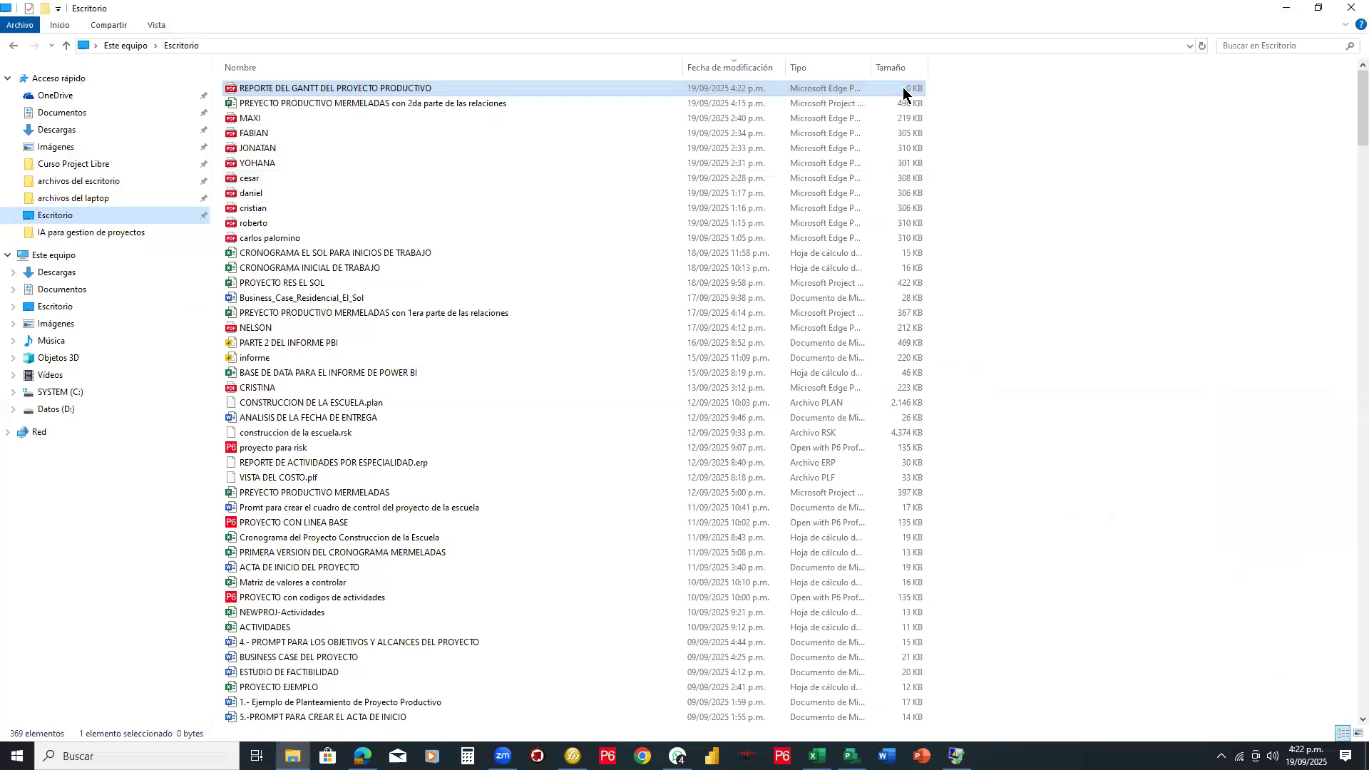
pyautogui.click(851, 756)
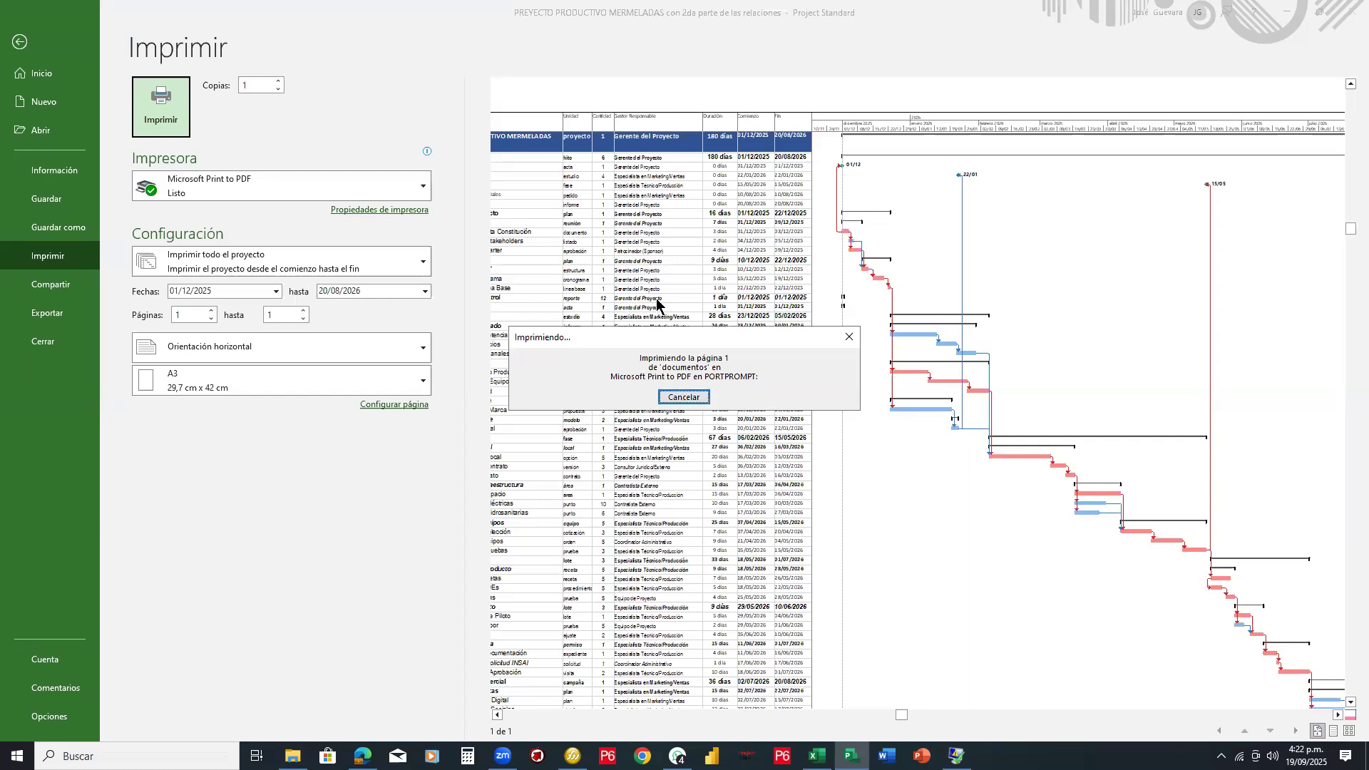
pyautogui.click(675, 396)
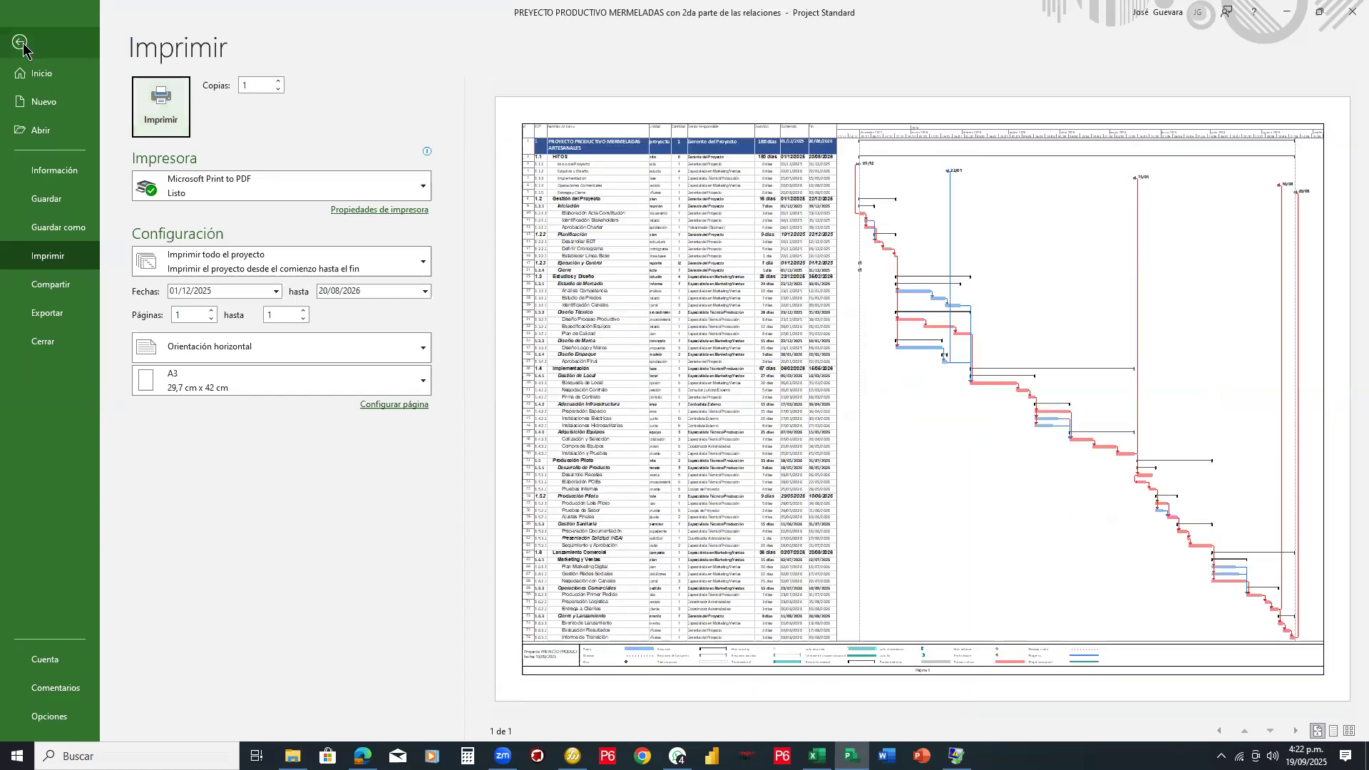
# Step: Leave the print view and open the GANTT DETALLO CON COSTOS Y UNIDADES DE TRABAJO PDF from the Escritorio folder in File Explorer
pyautogui.click(23, 46)
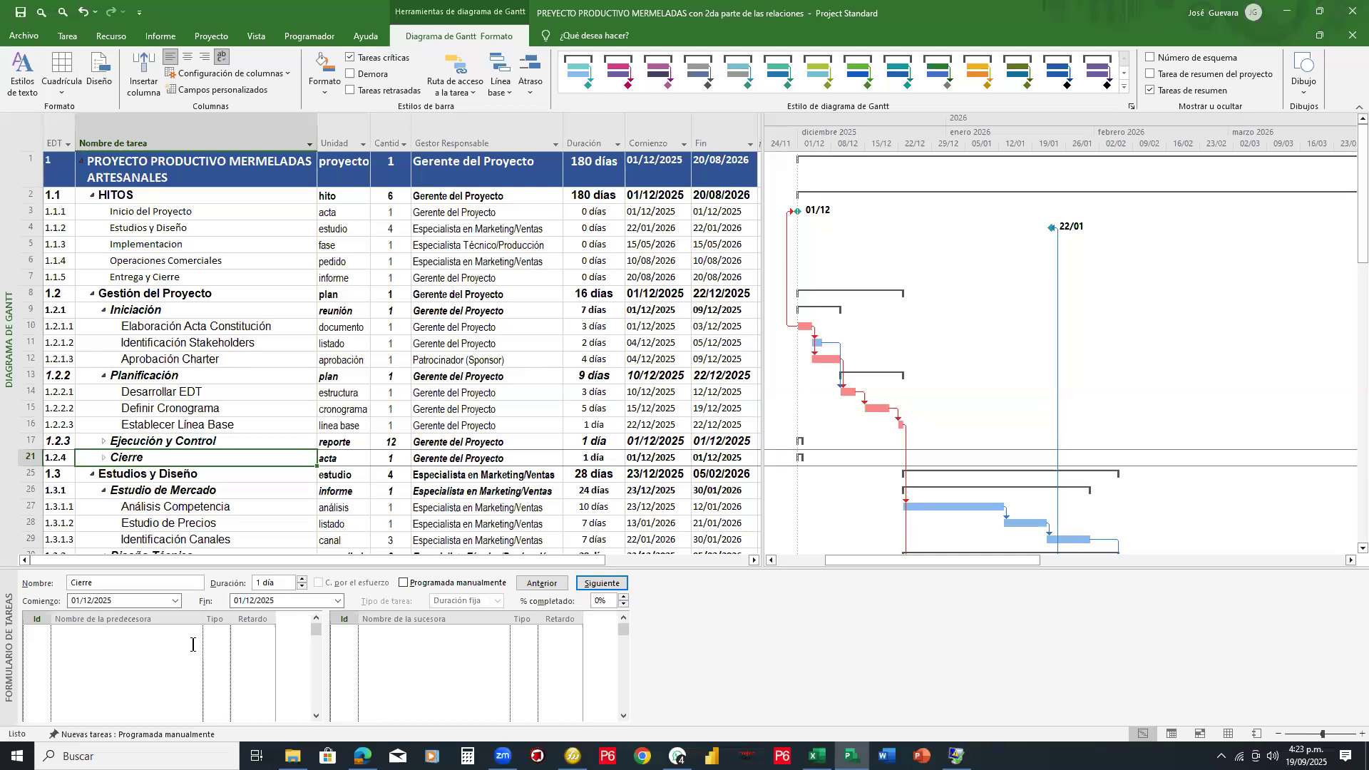
pyautogui.click(1286, 12)
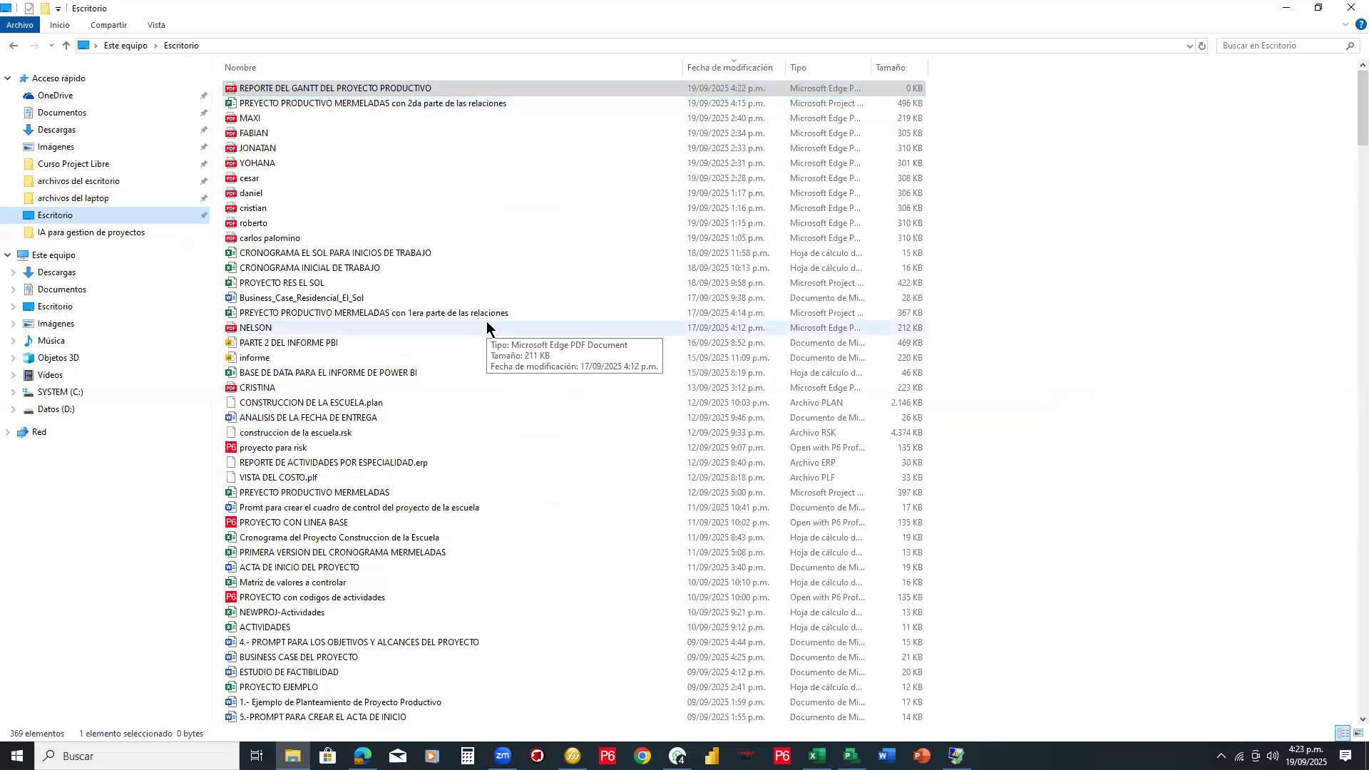
pyautogui.scroll(-1, 487, 321)
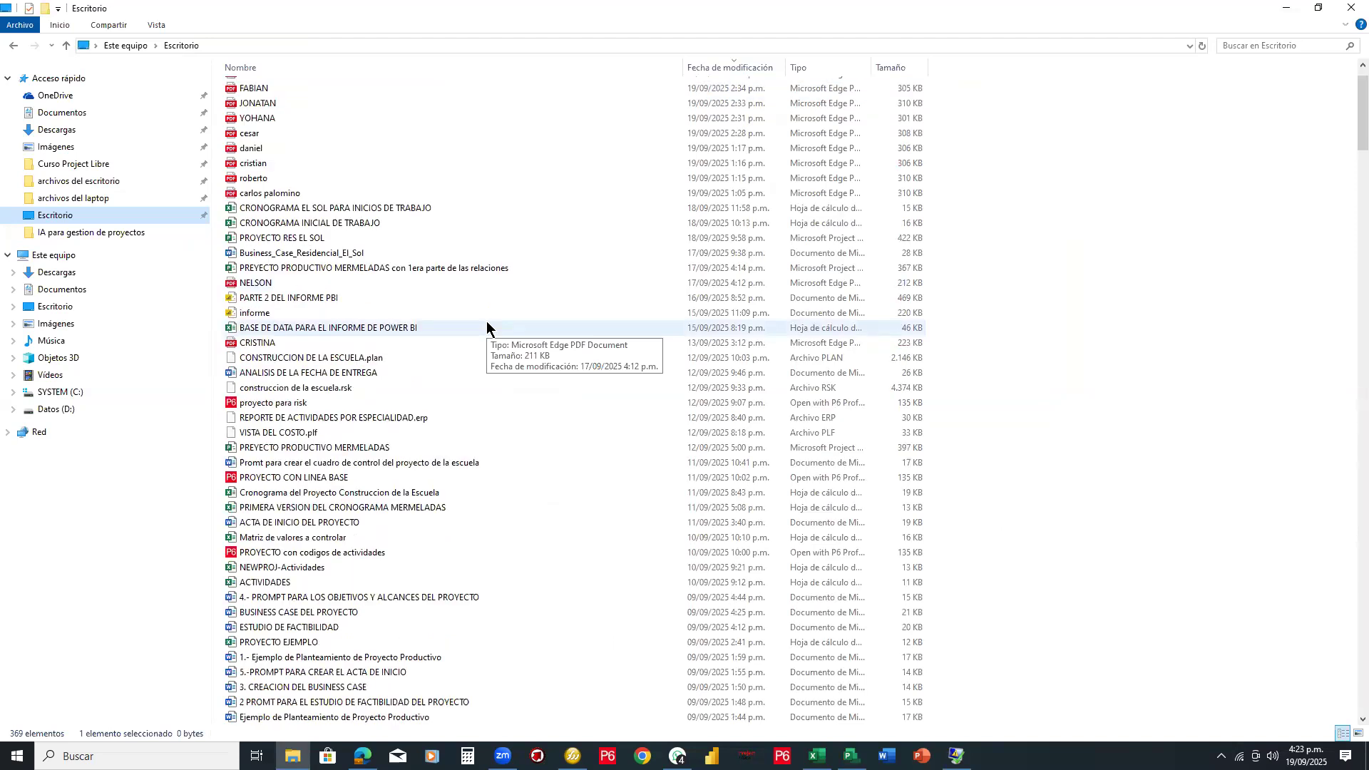
pyautogui.scroll(-2, 487, 321)
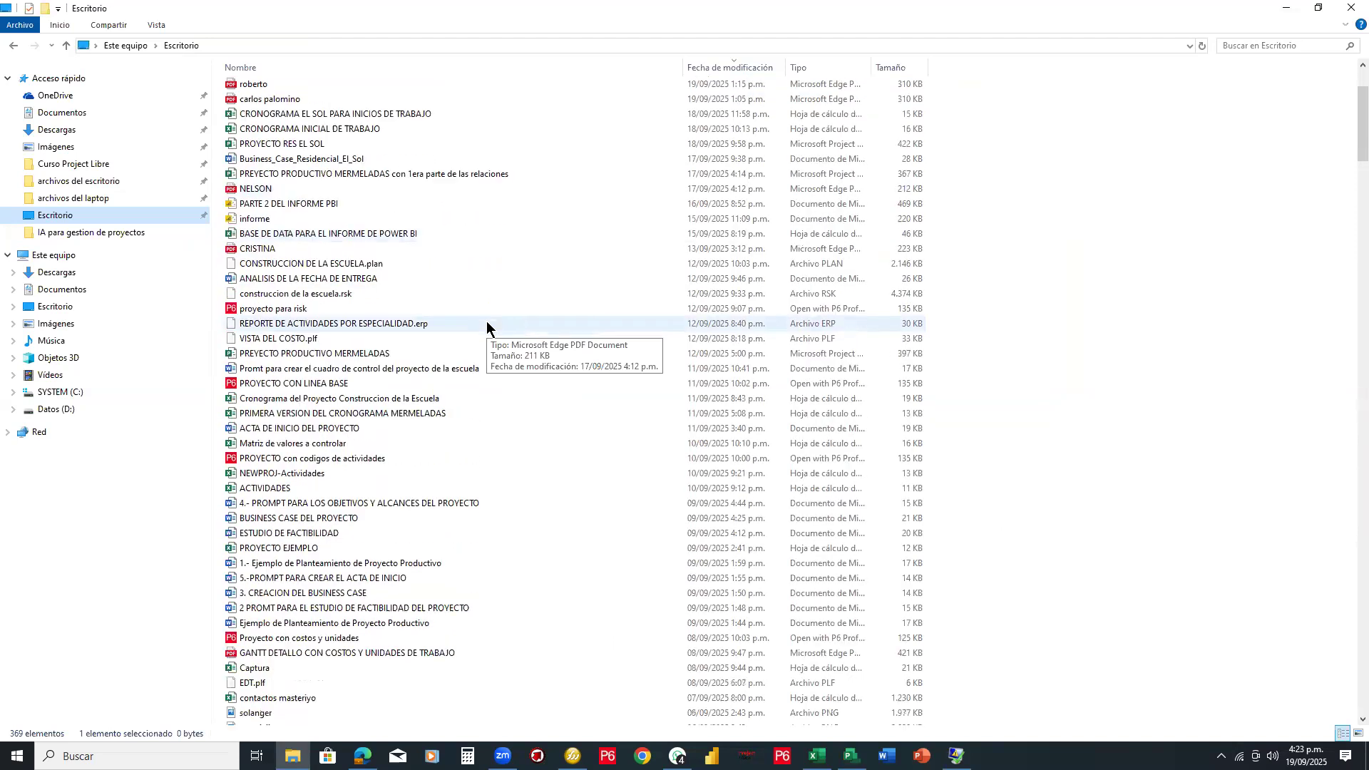
pyautogui.scroll(-5, 486, 321)
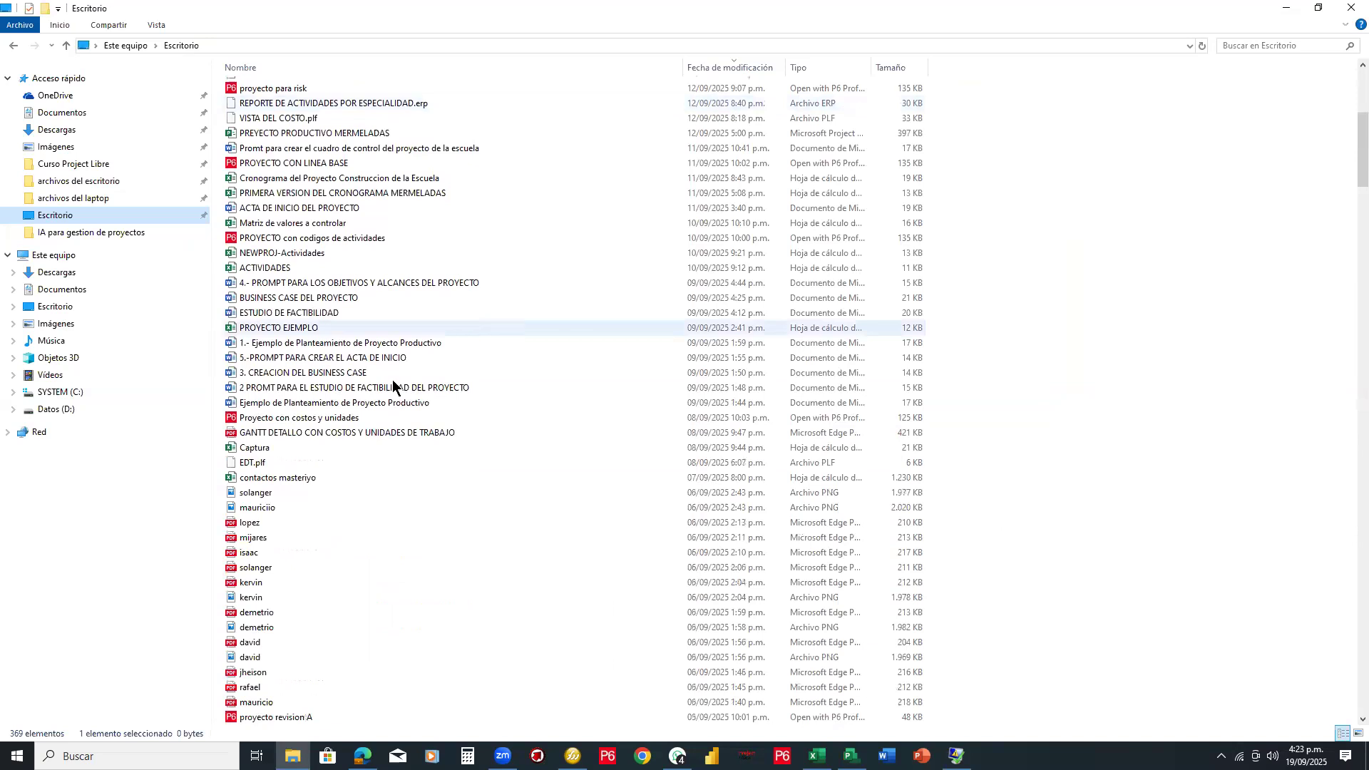
pyautogui.click(358, 433)
pyautogui.doubleClick(618, 433)
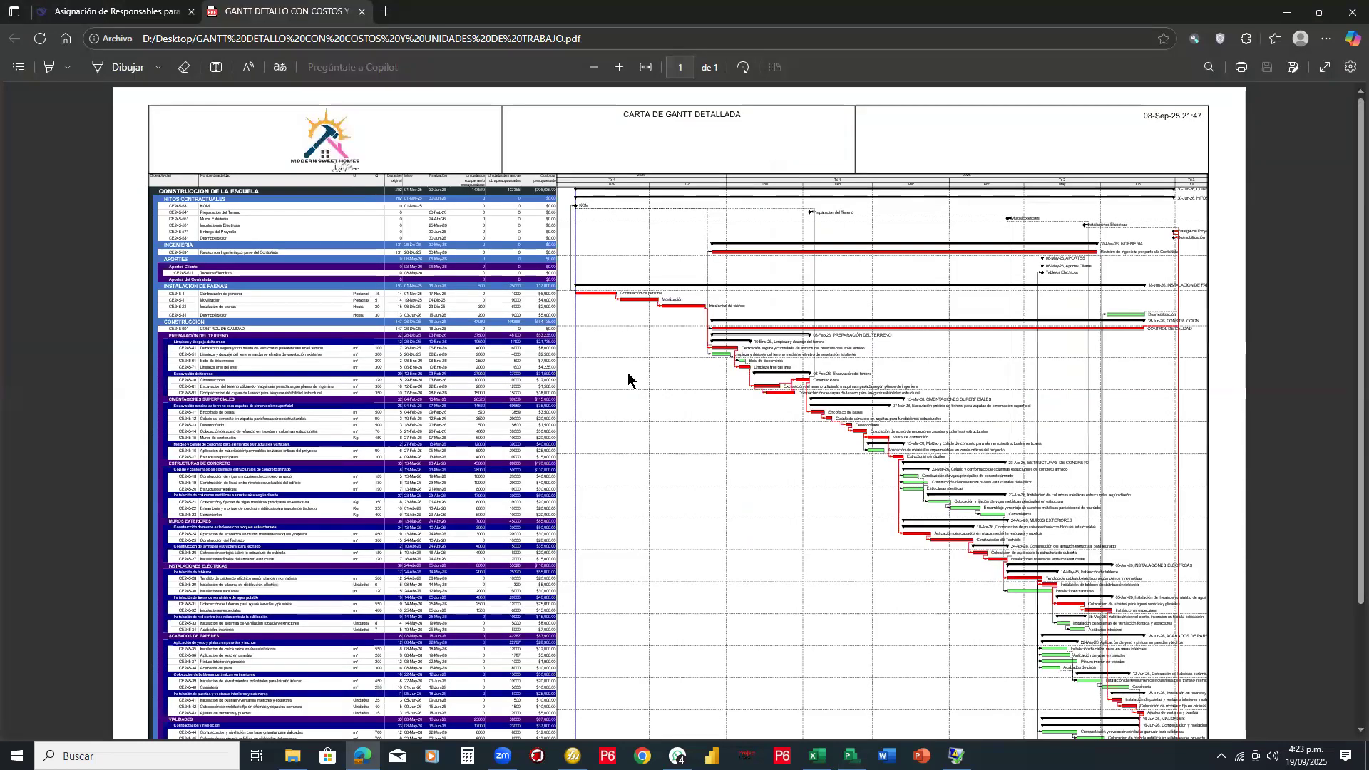
# Step: Examine the row colours by level in the detailed Gantt PDF, close it, and return to Project
pyautogui.scroll(-3, 627, 372)
pyautogui.scroll(3, 628, 378)
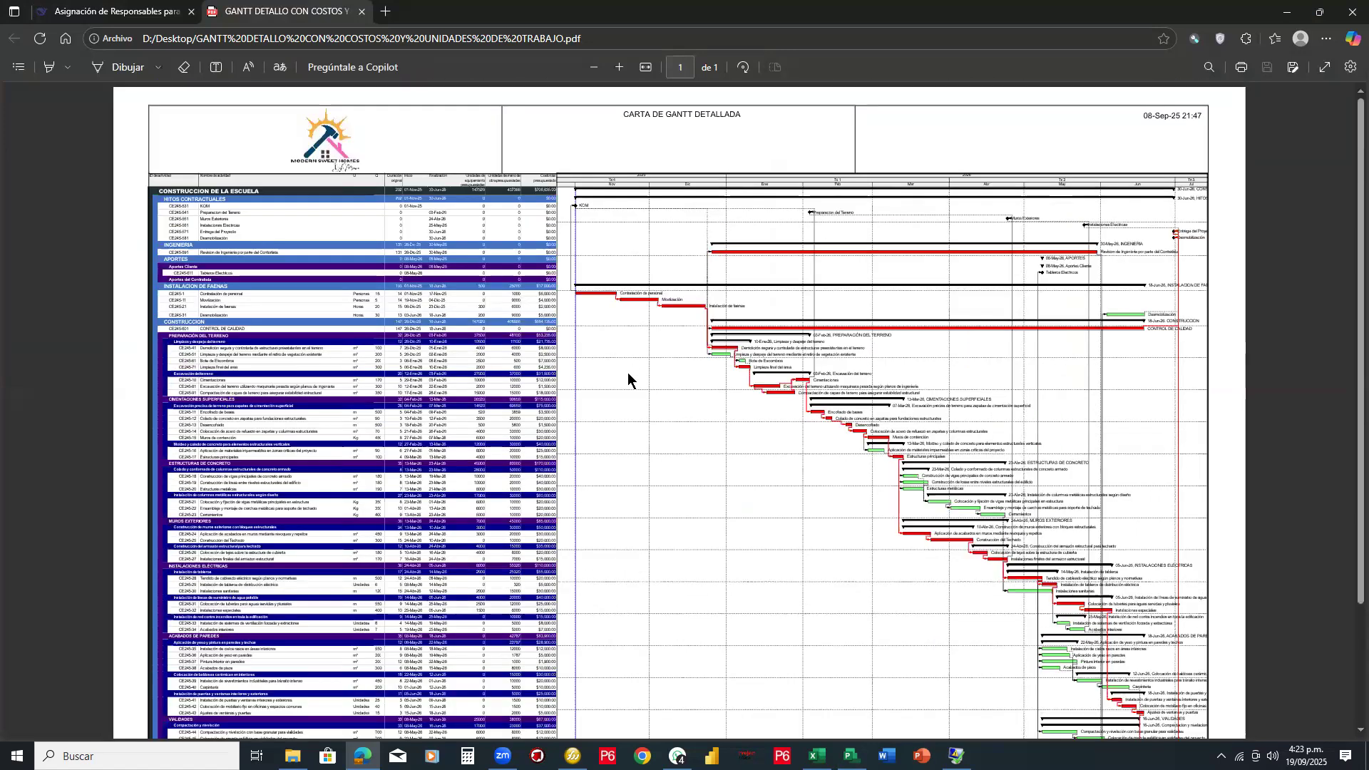
pyautogui.scroll(-3, 628, 378)
pyautogui.scroll(3, 628, 378)
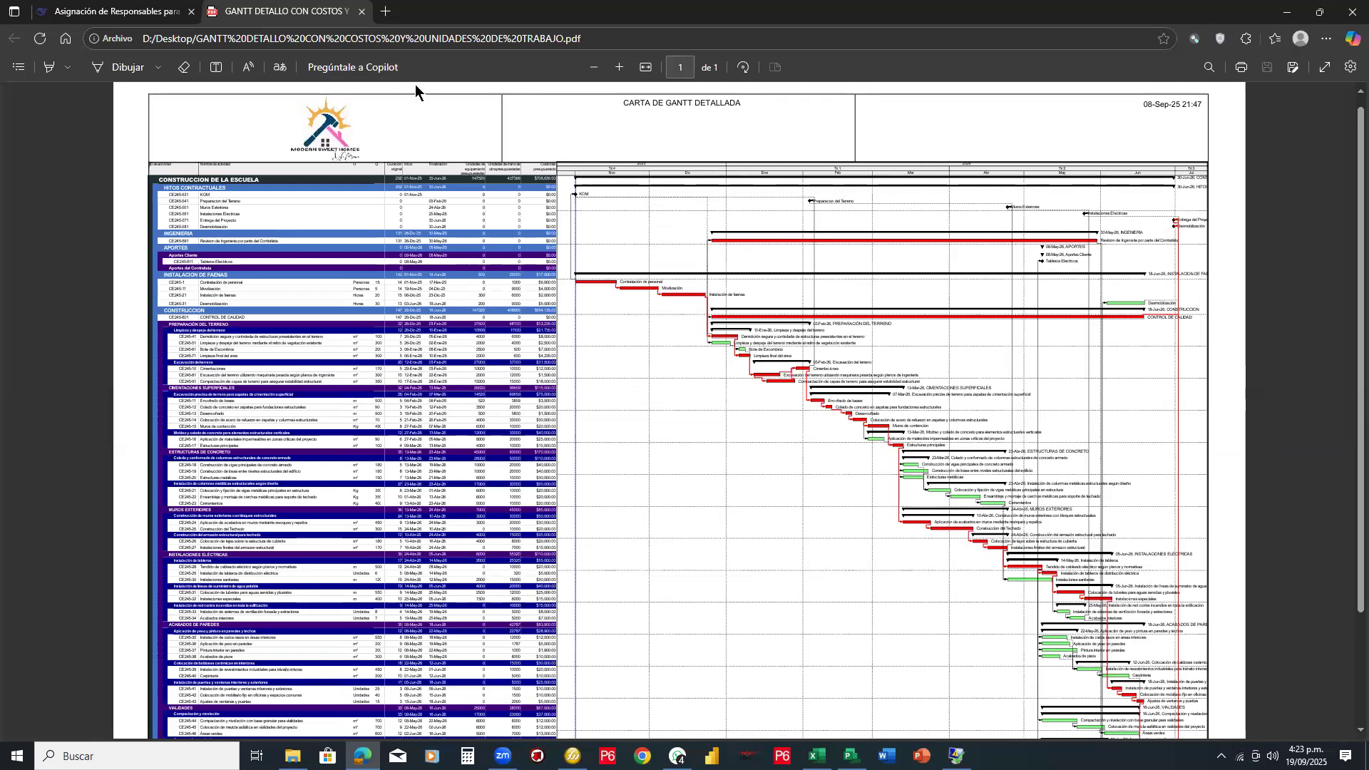
pyautogui.click(360, 13)
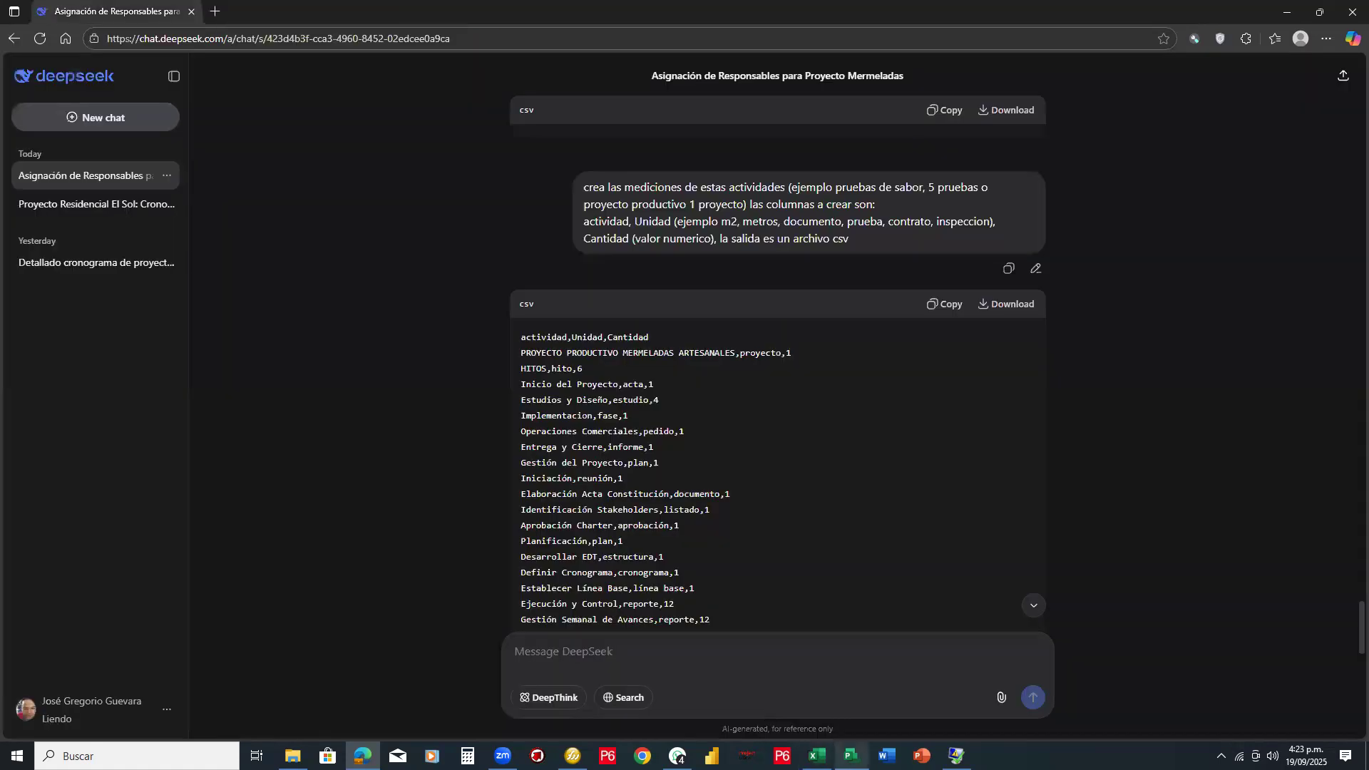
pyautogui.hotkey('alt', 'Tab')
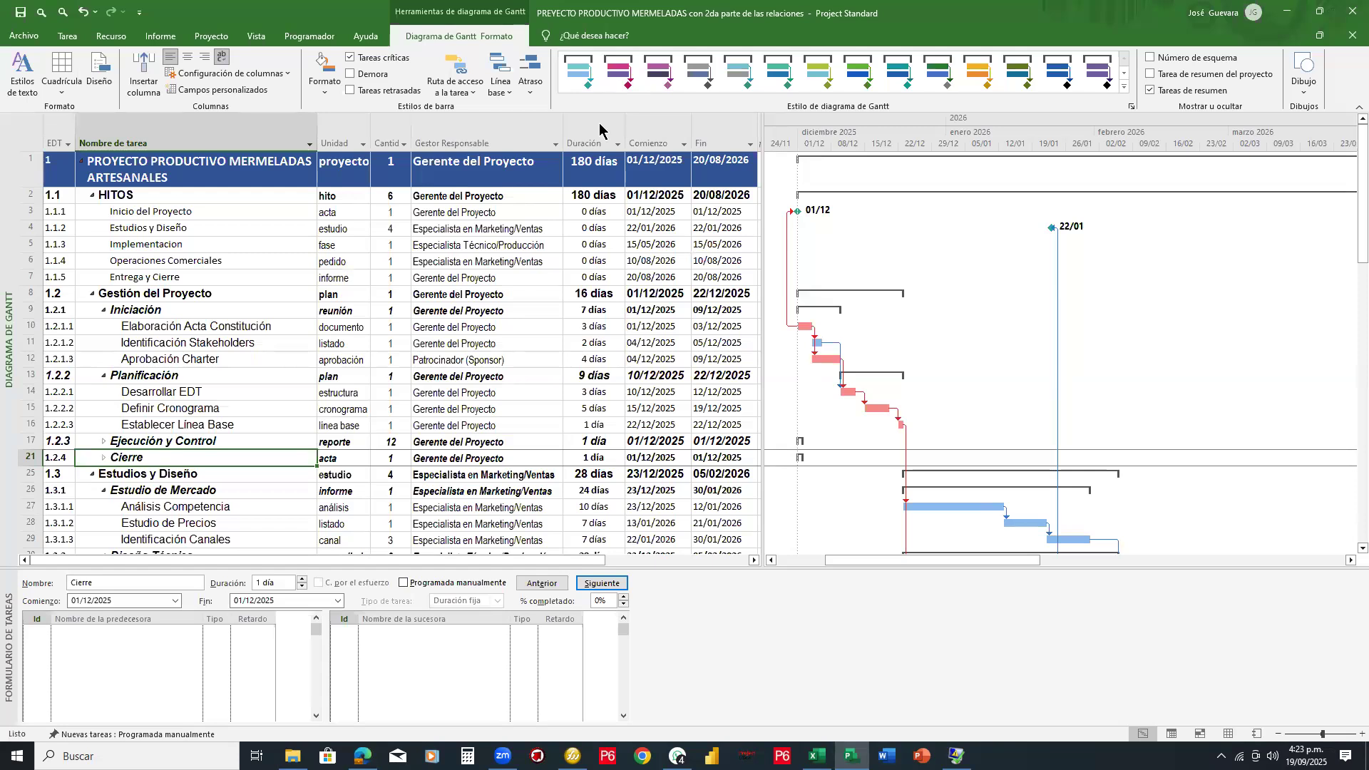
# Step: Narrow the quantity column of the task table slightly
pyautogui.moveTo(40, 188); pyautogui.dragTo(758, 206)
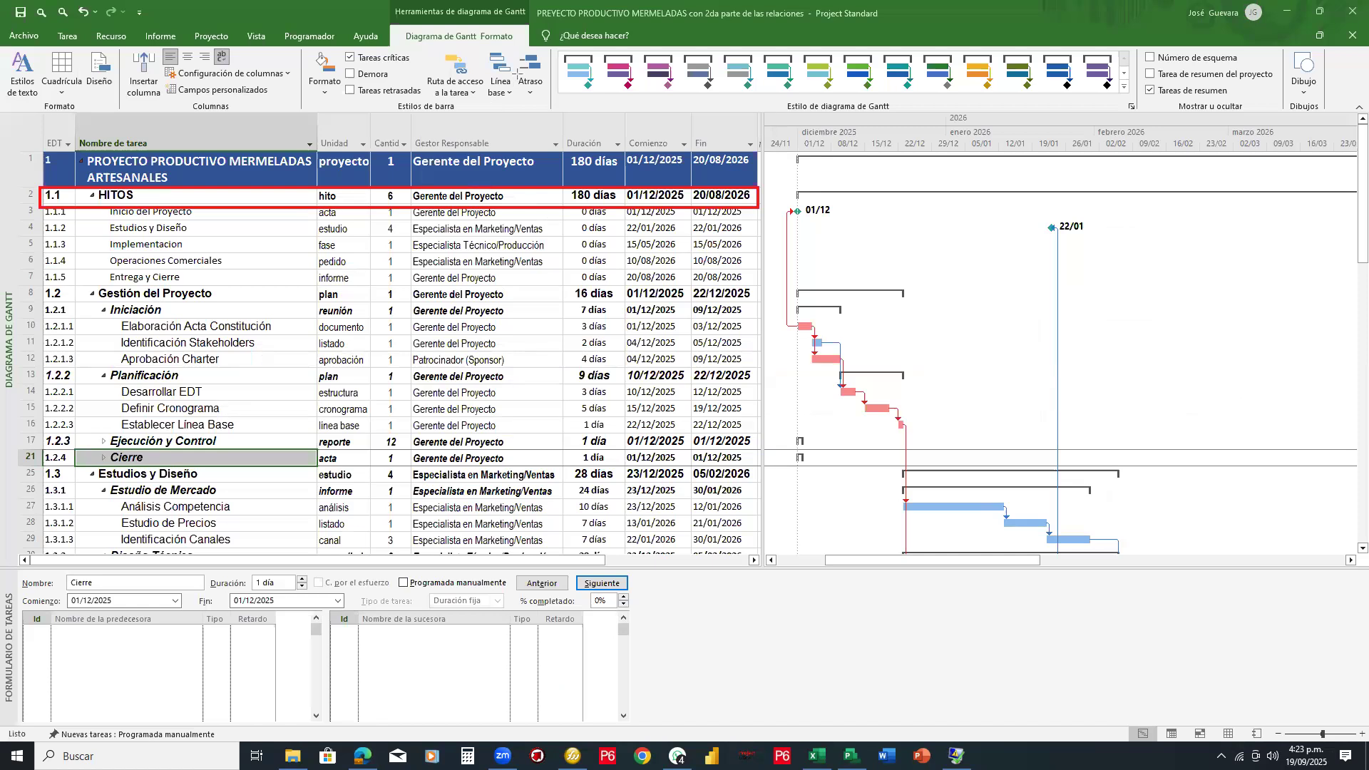
pyautogui.click(485, 208)
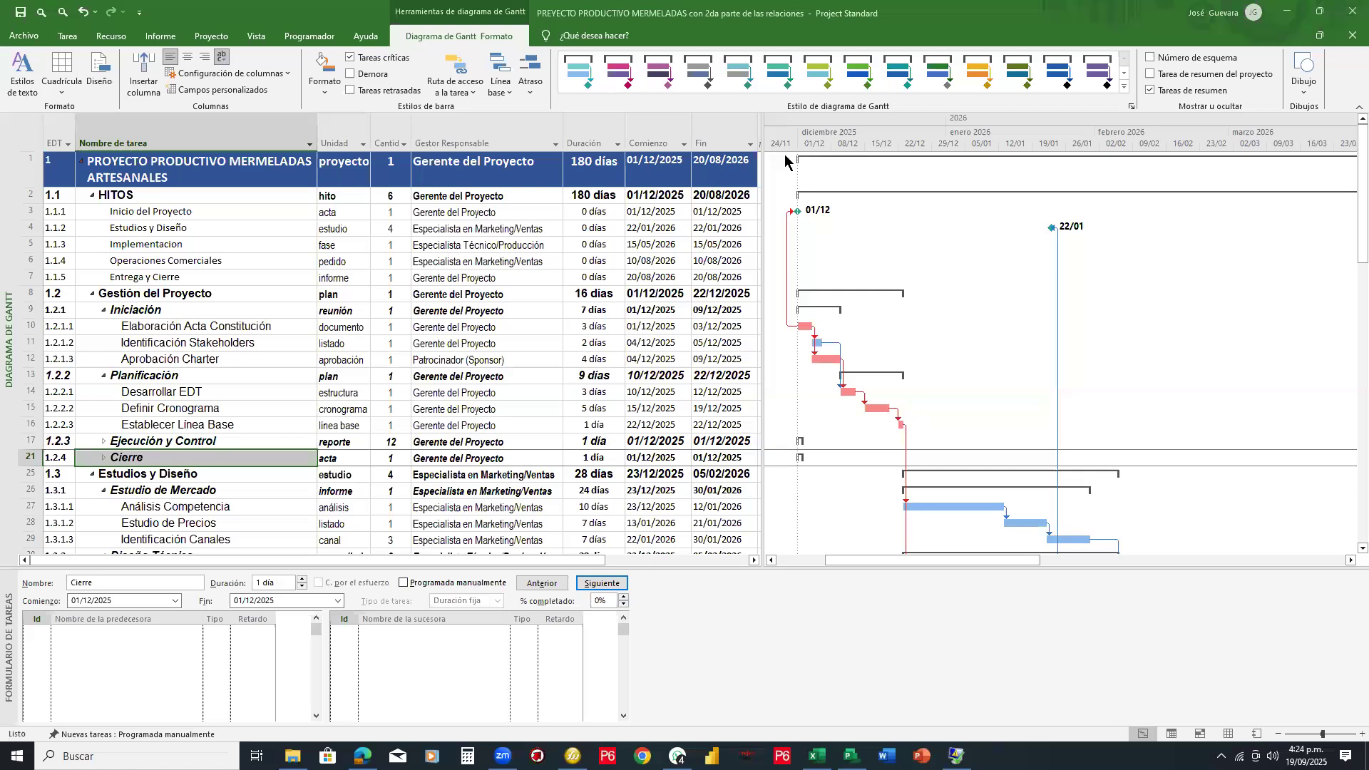
pyautogui.click(414, 129)
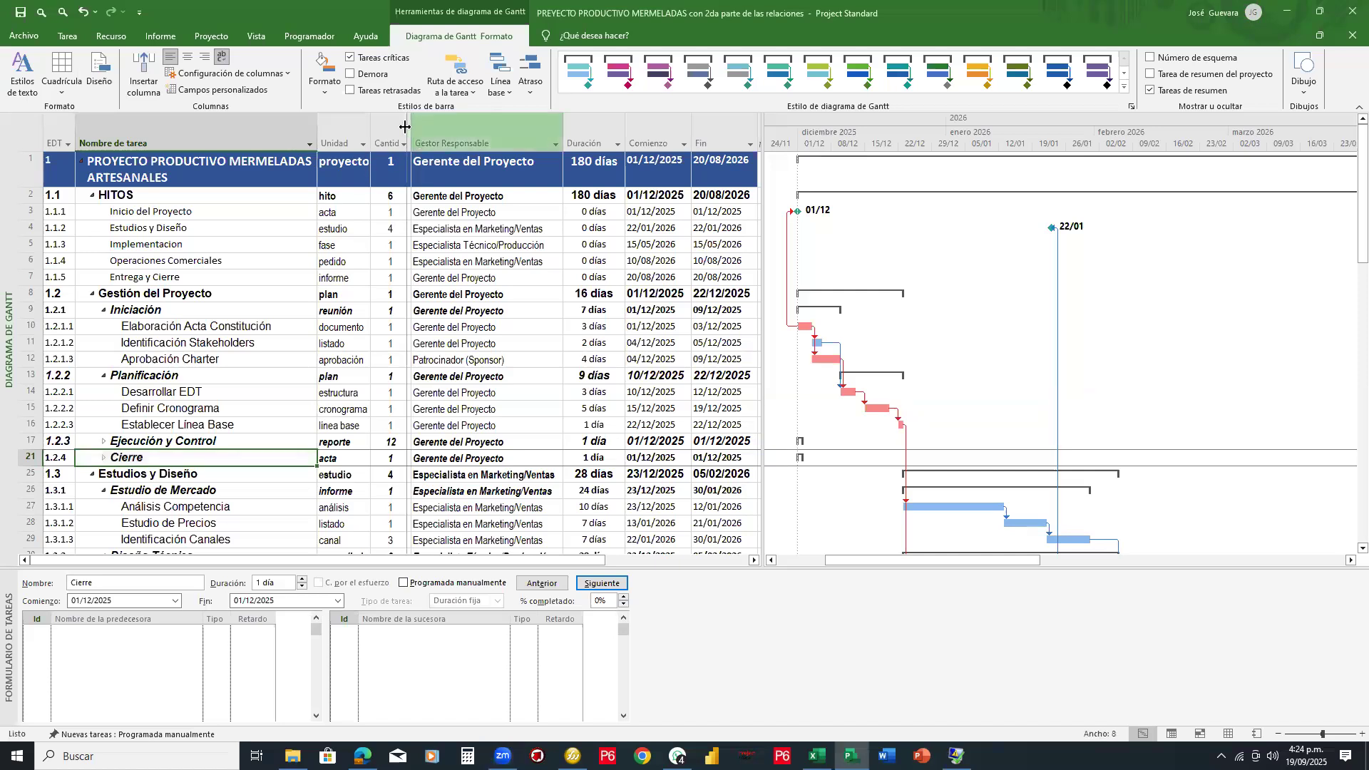
pyautogui.moveTo(410, 125); pyautogui.dragTo(402, 123)
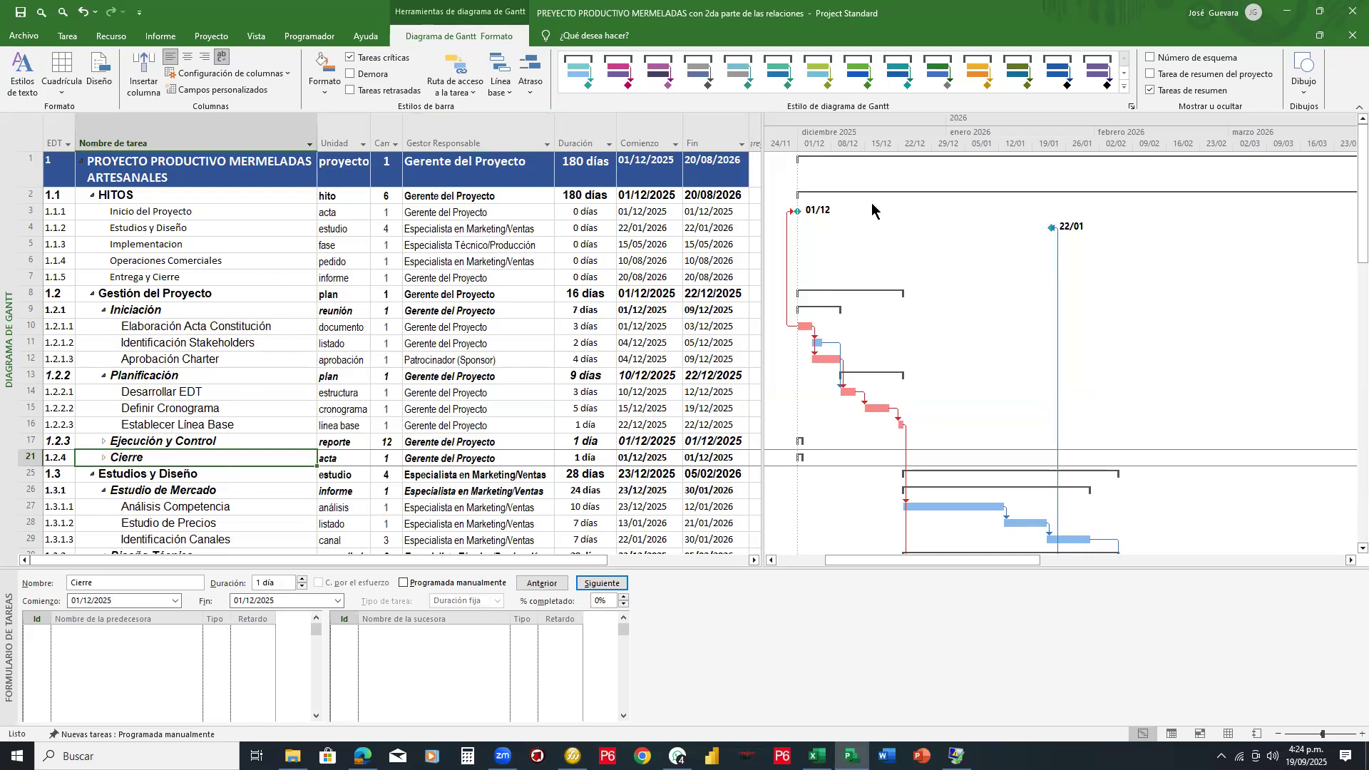
pyautogui.click(238, 36)
pyautogui.moveTo(235, 24)
pyautogui.mouseDown()
pyautogui.moveTo(276, 64)
pyautogui.moveTo(280, 45)
pyautogui.mouseUp()
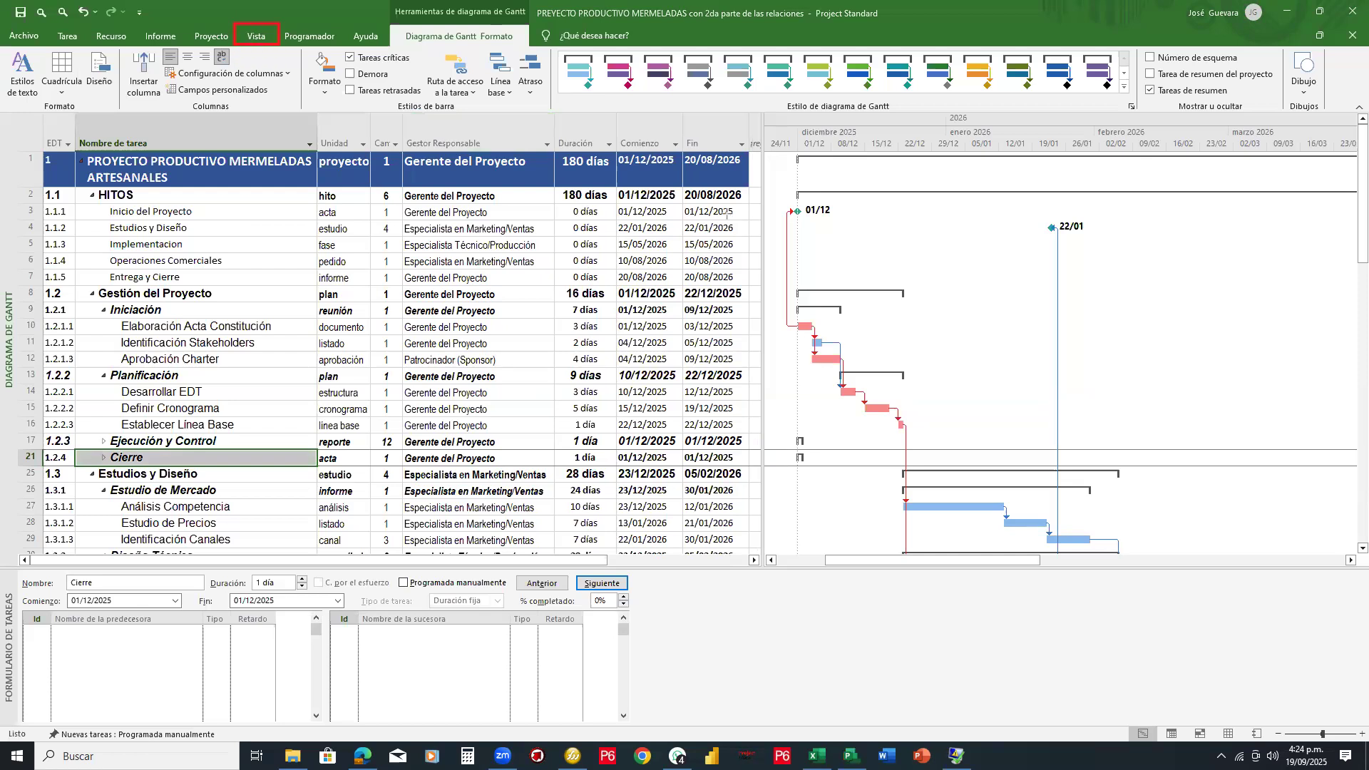
pyautogui.click(262, 37)
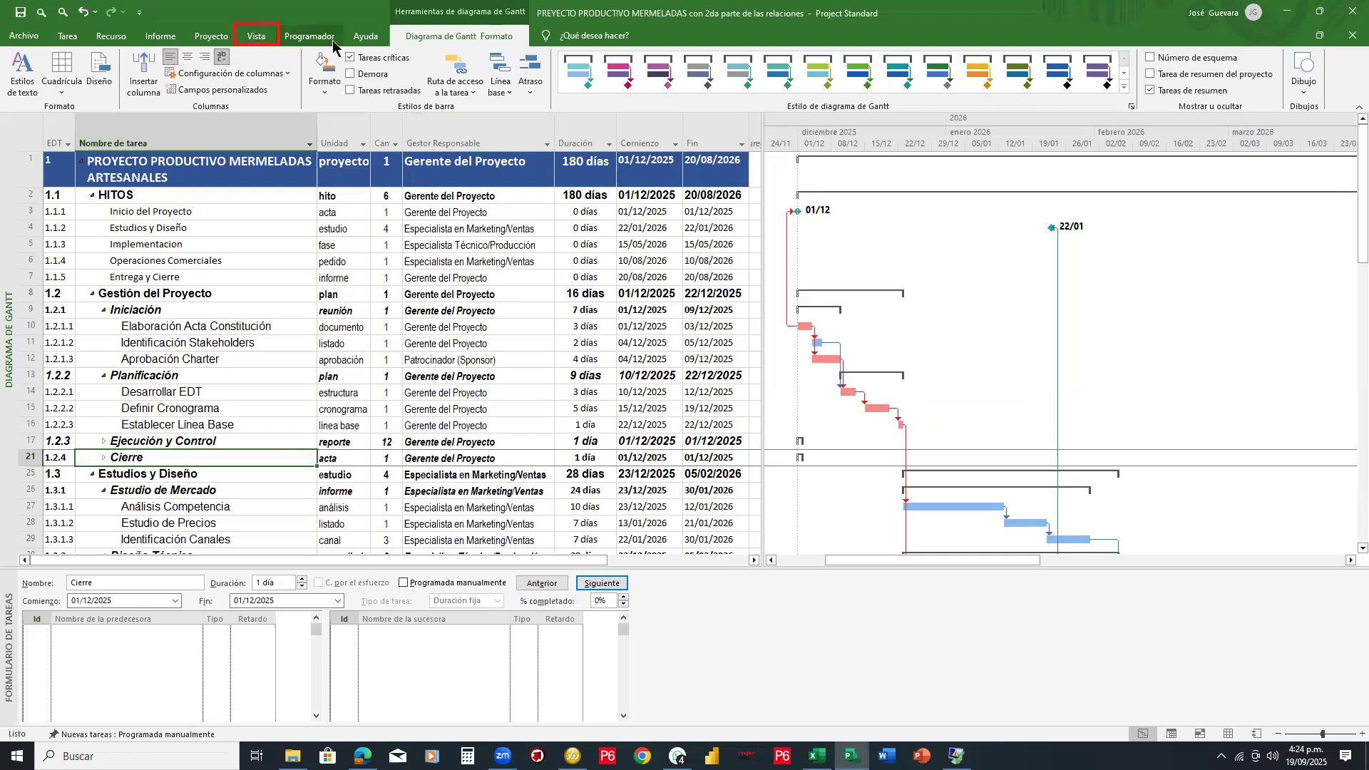
pyautogui.click(262, 40)
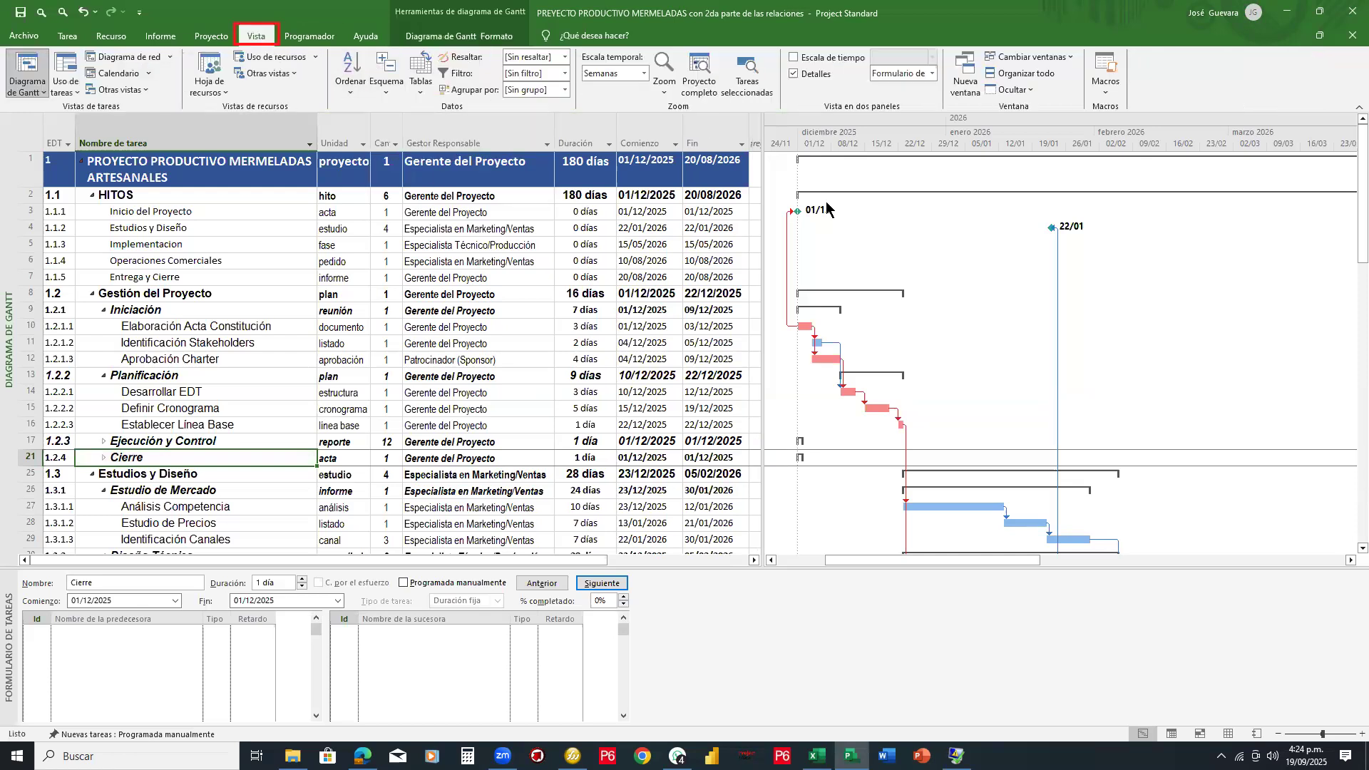
pyautogui.click(70, 86)
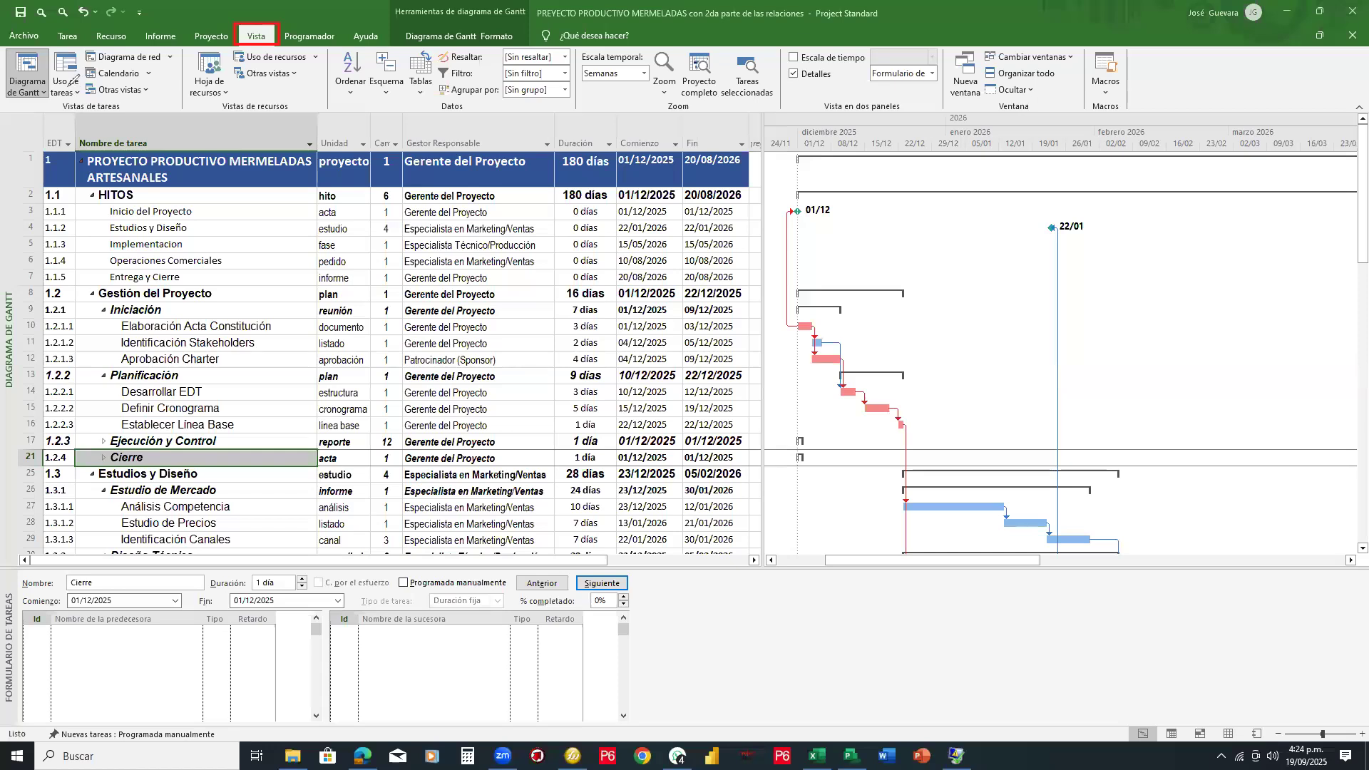
pyautogui.moveTo(66, 84); pyautogui.dragTo(70, 148)
pyautogui.moveTo(84, 119)
pyautogui.mouseDown()
pyautogui.moveTo(86, 132)
pyautogui.moveTo(115, 118)
pyautogui.mouseUp()
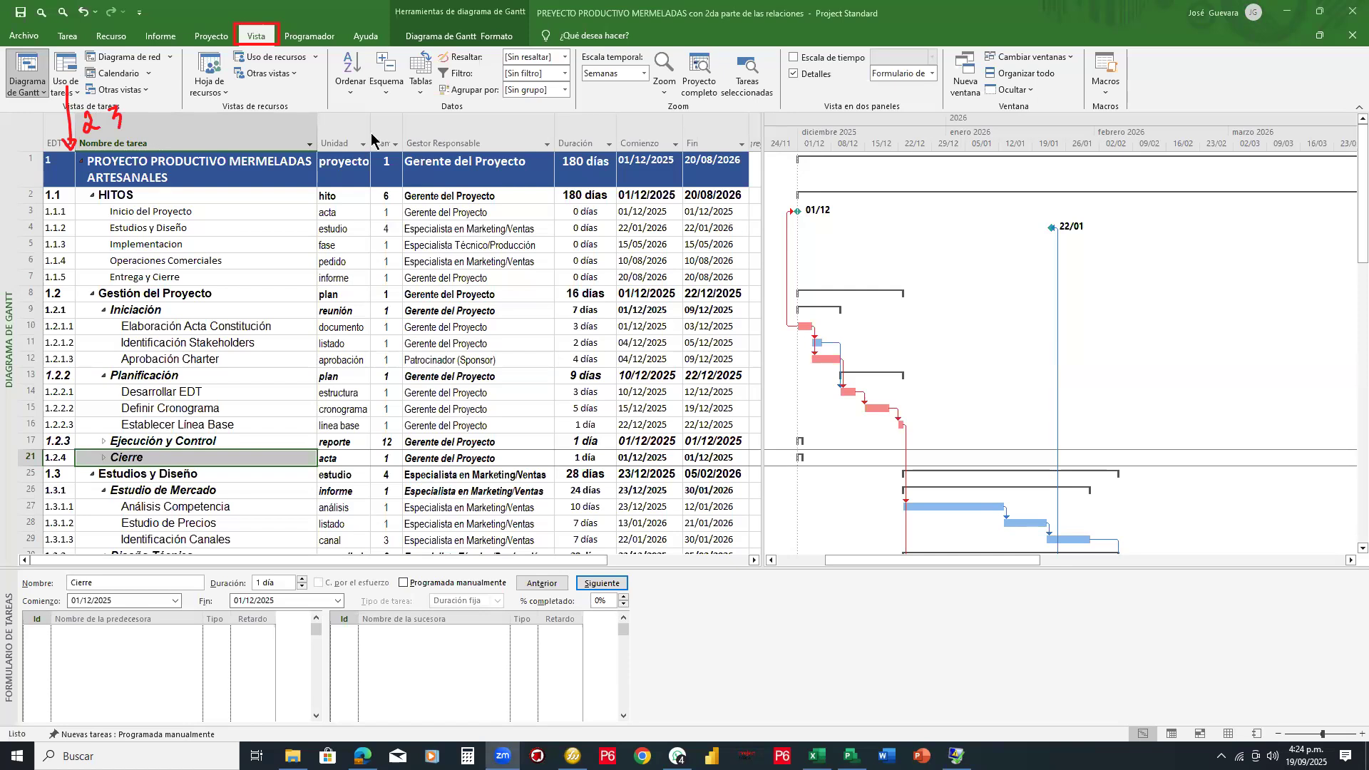
# Step: Collapse the task outline to Nivel 2
pyautogui.click(261, 43)
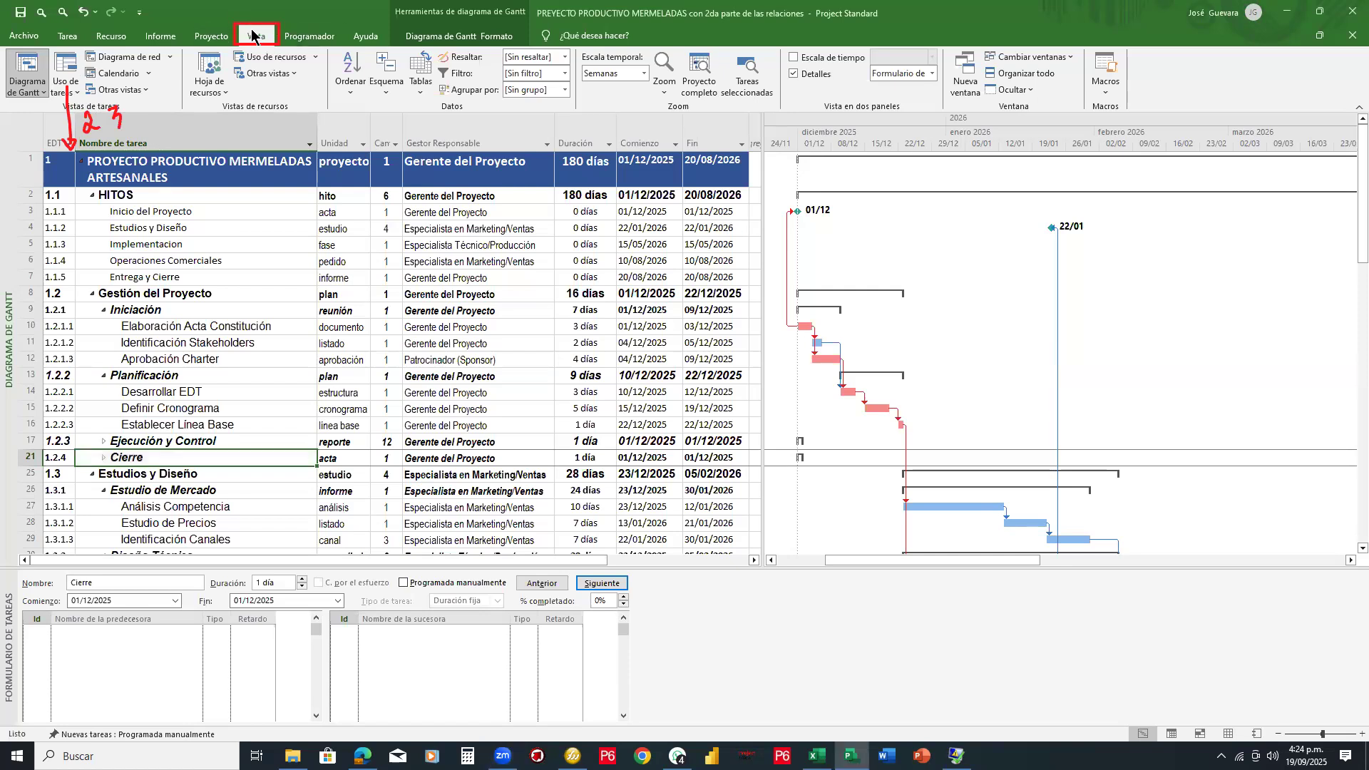
pyautogui.click(388, 93)
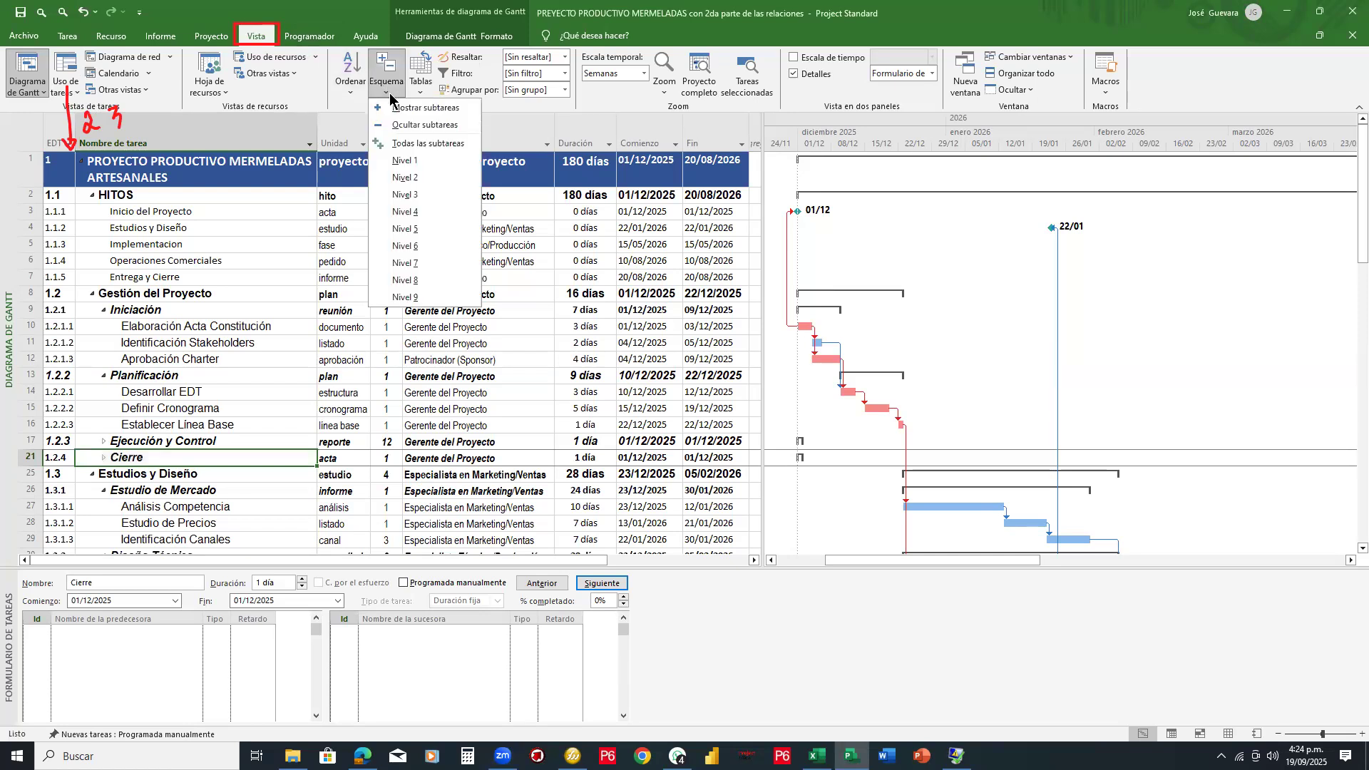
pyautogui.click(412, 178)
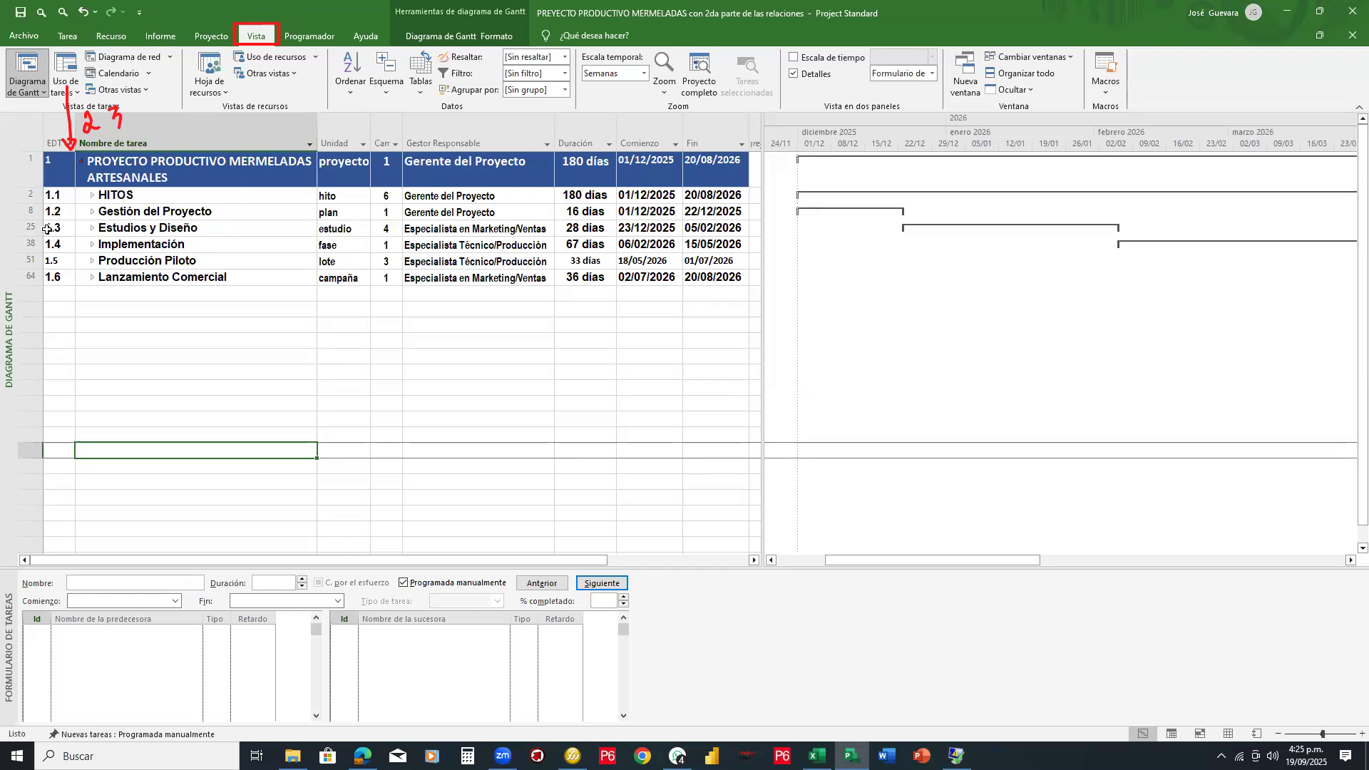
# Step: Fill the six level 2 summary rows, from HITOS to Lanzamiento Comercial, with the background colour Azul, Claro 60%
pyautogui.moveTo(31, 195); pyautogui.dragTo(30, 276)
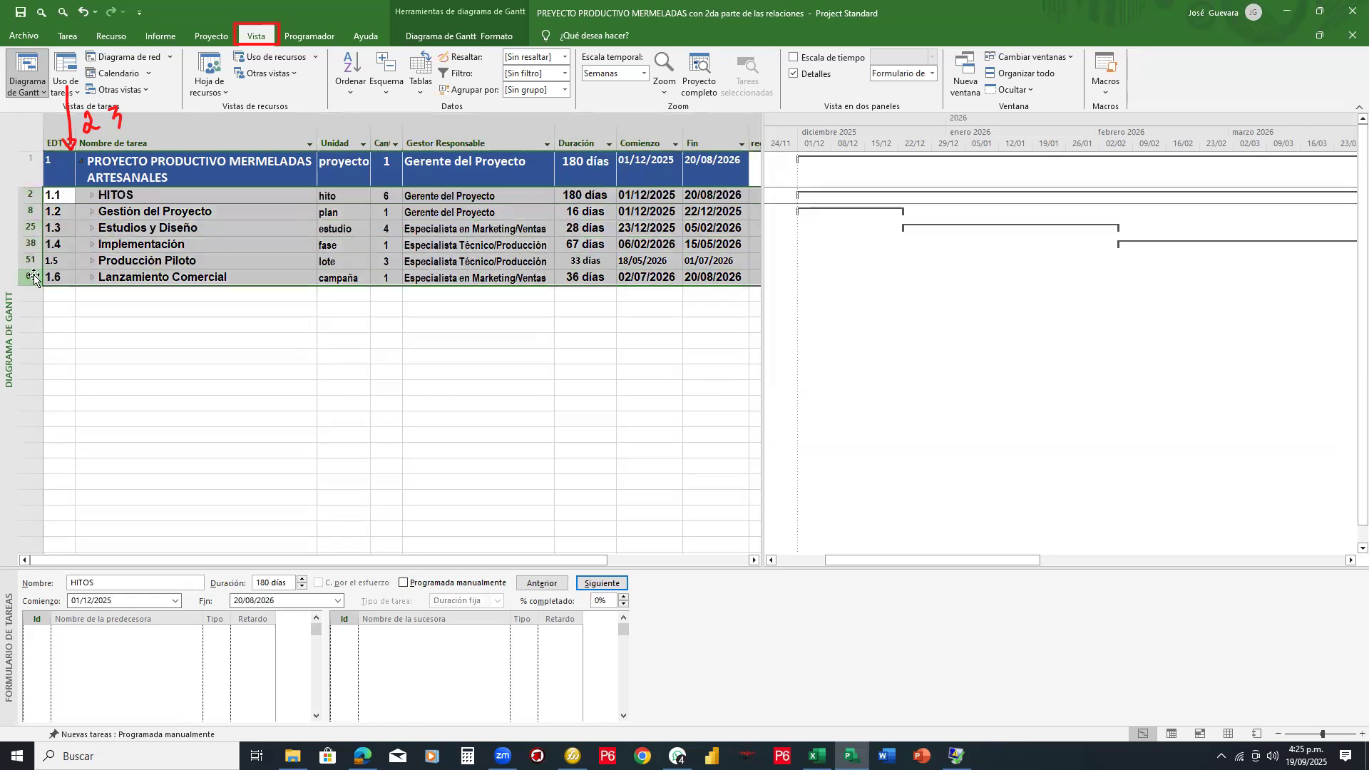
pyautogui.click(64, 39)
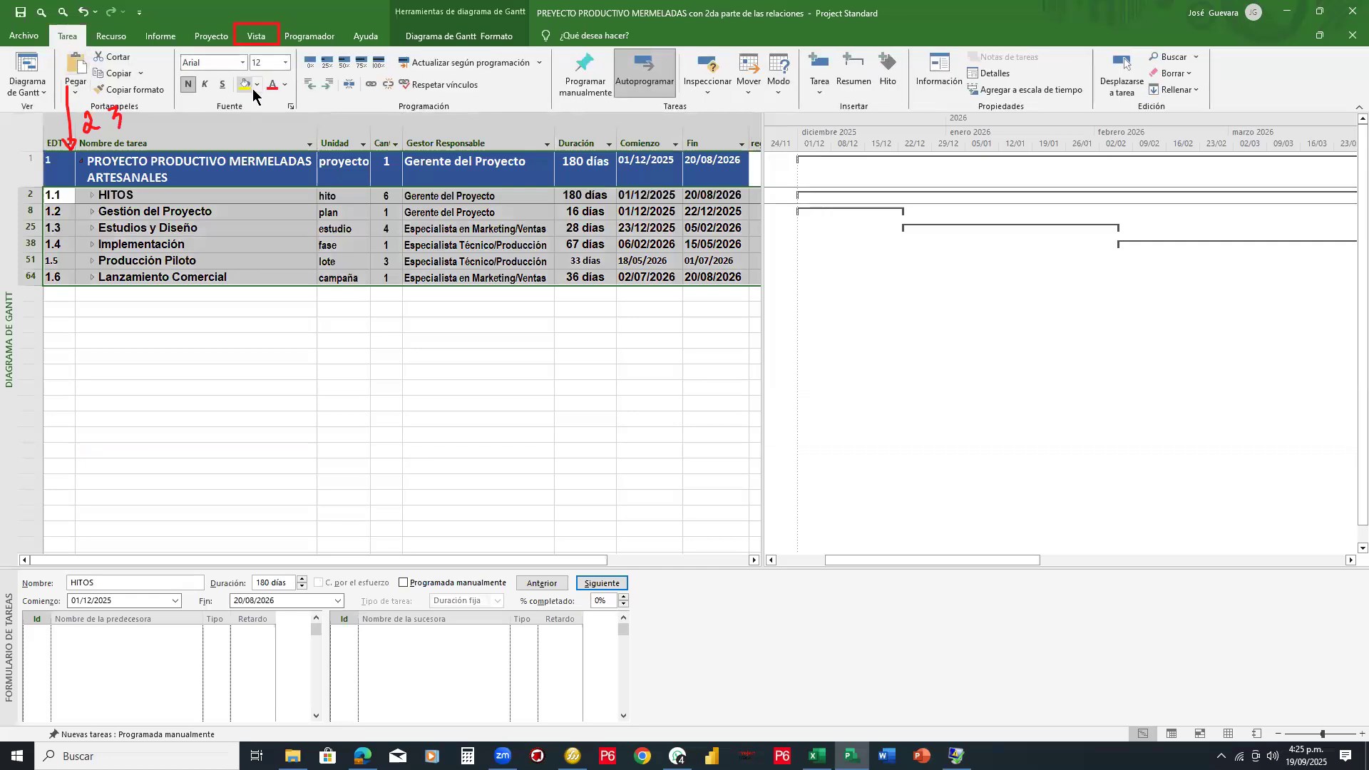
pyautogui.click(258, 85)
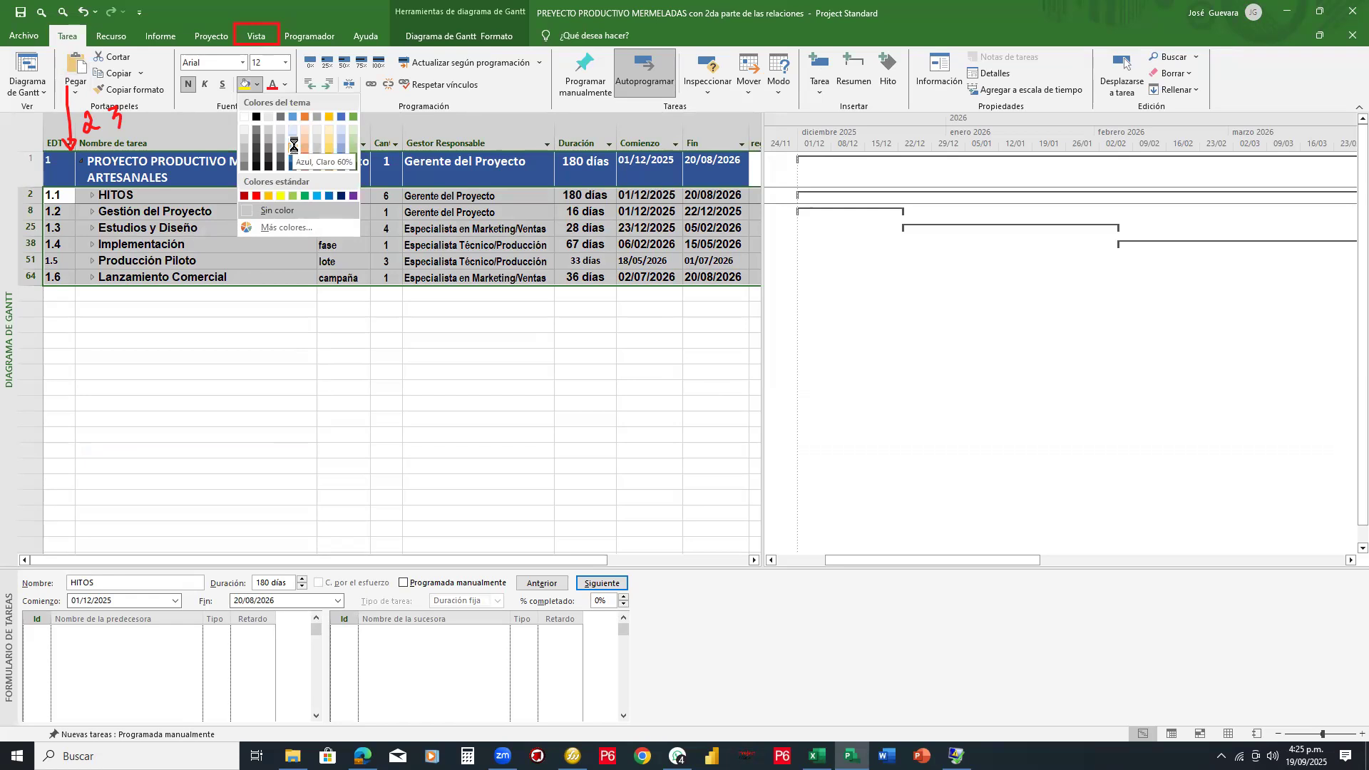
pyautogui.click(293, 144)
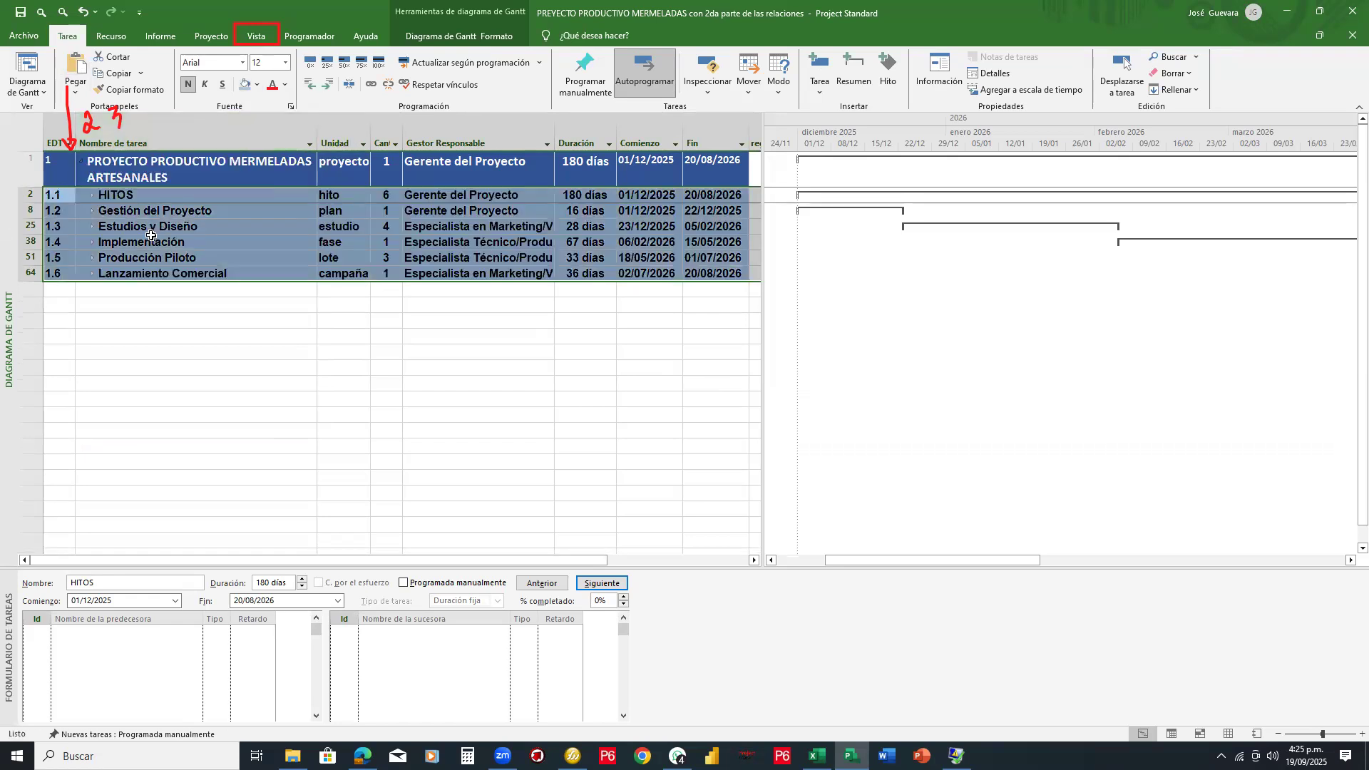
# Step: Expand the outline to show all subtasks and check the summary row fill throughout the schedule
pyautogui.click(254, 41)
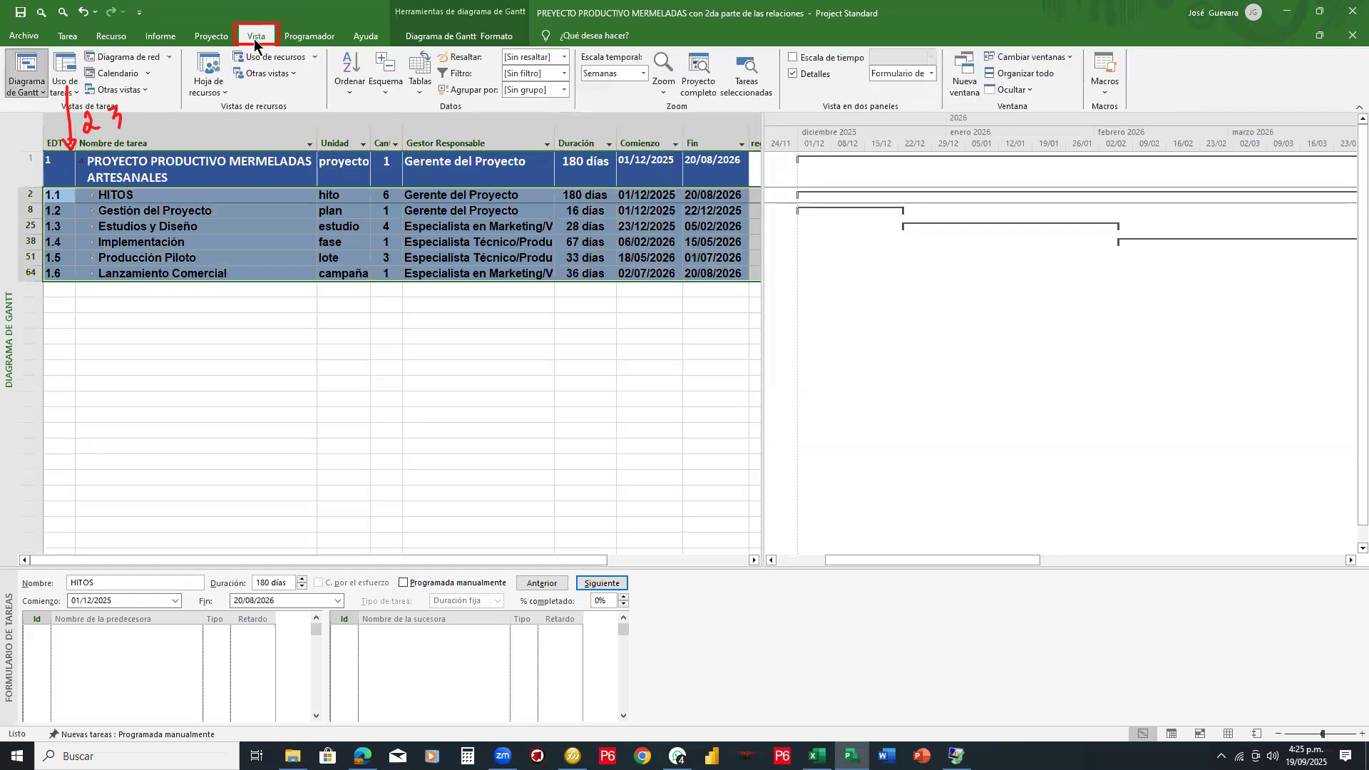
pyautogui.click(385, 84)
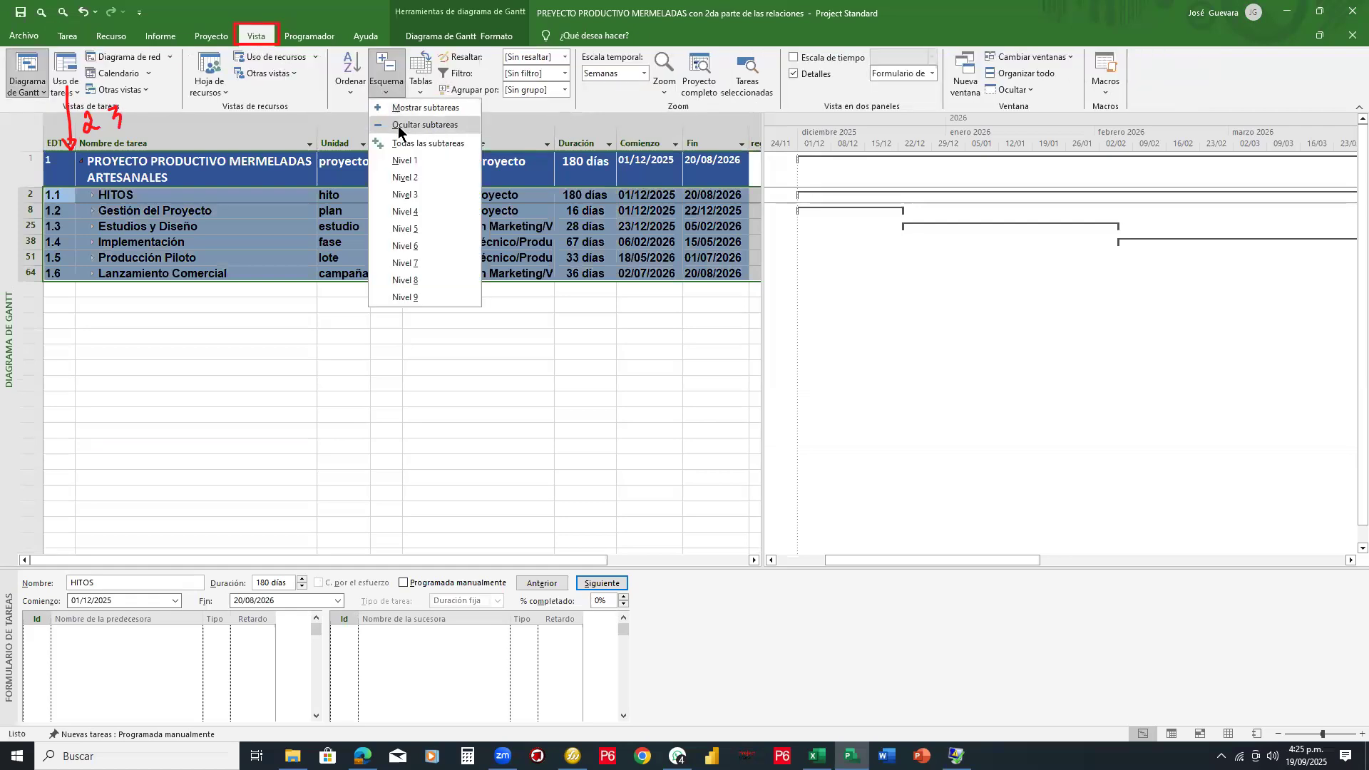
pyautogui.click(410, 160)
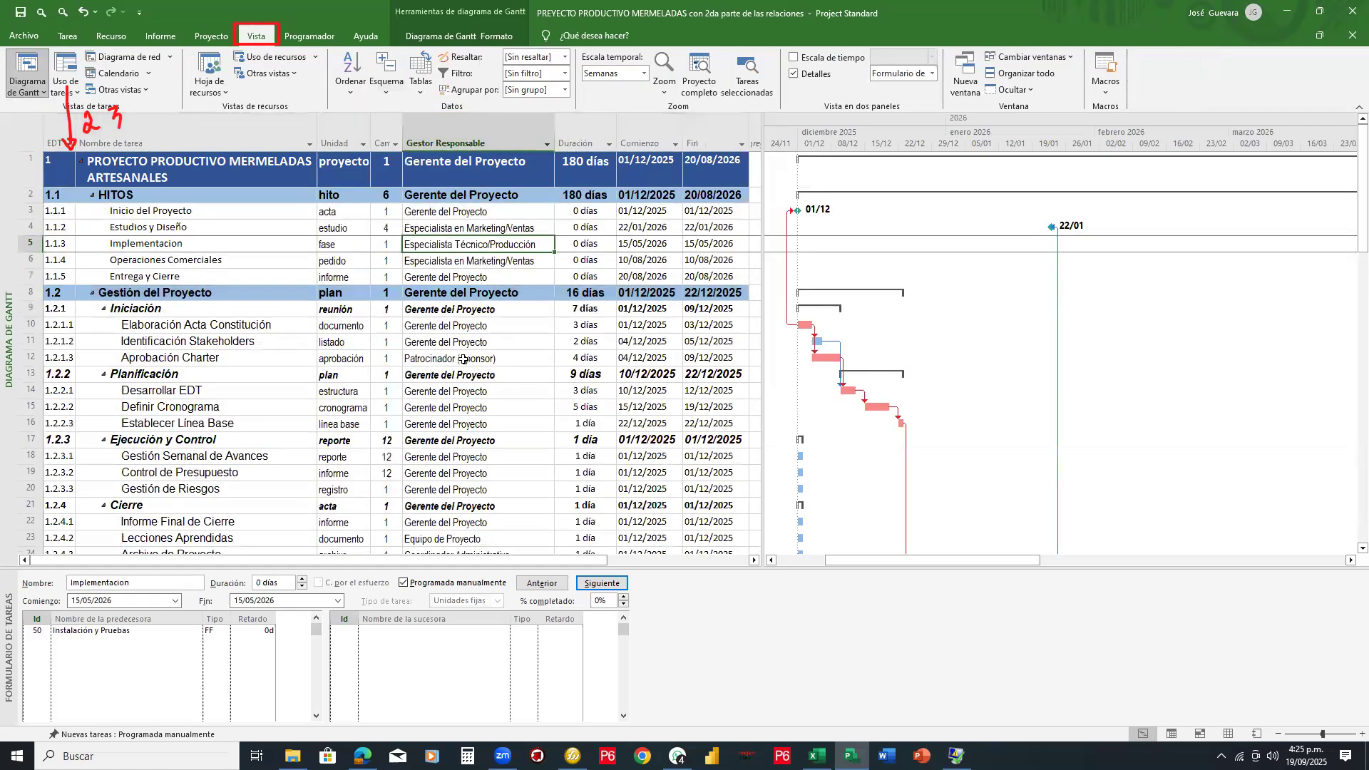
pyautogui.scroll(-2, 463, 359)
pyautogui.scroll(-1, 463, 358)
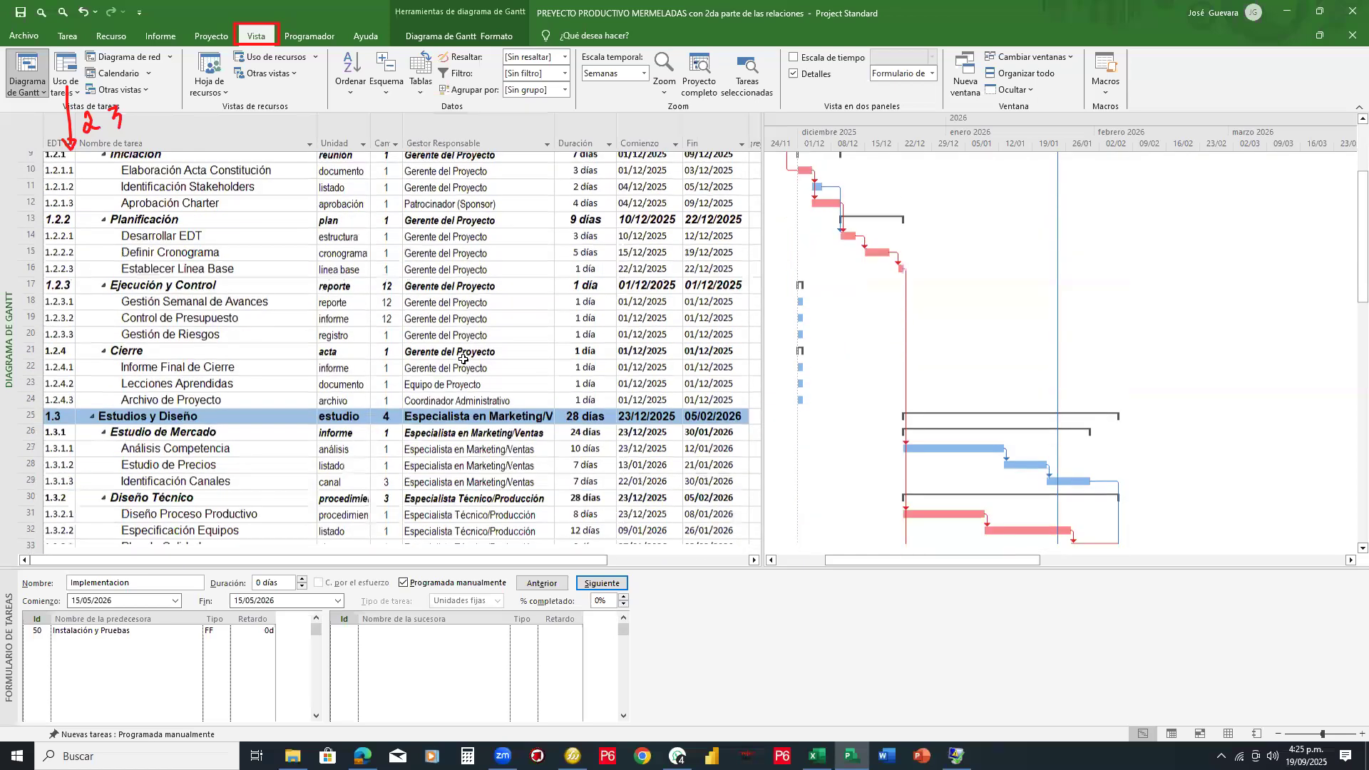
pyautogui.scroll(-4, 463, 359)
pyautogui.scroll(-4, 463, 359)
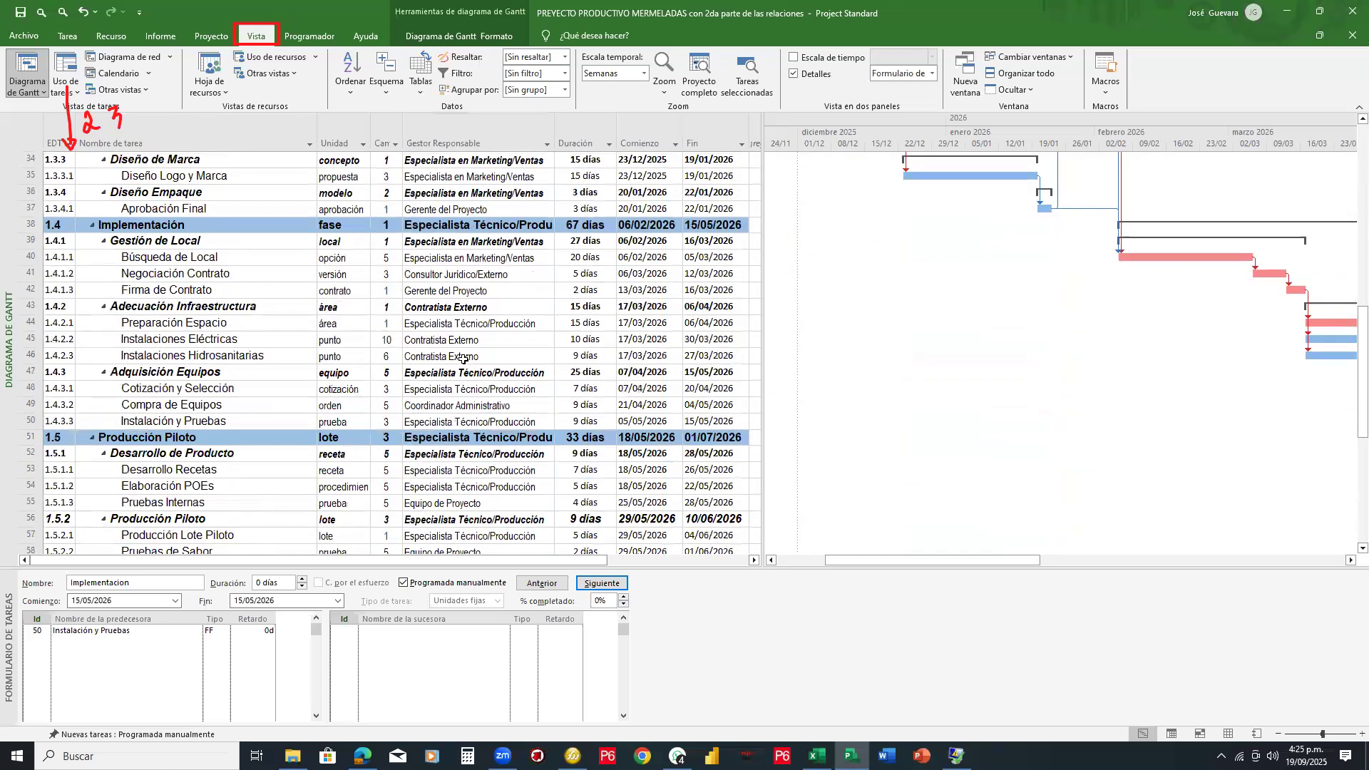
pyautogui.scroll(-4, 463, 359)
pyautogui.scroll(11, 463, 359)
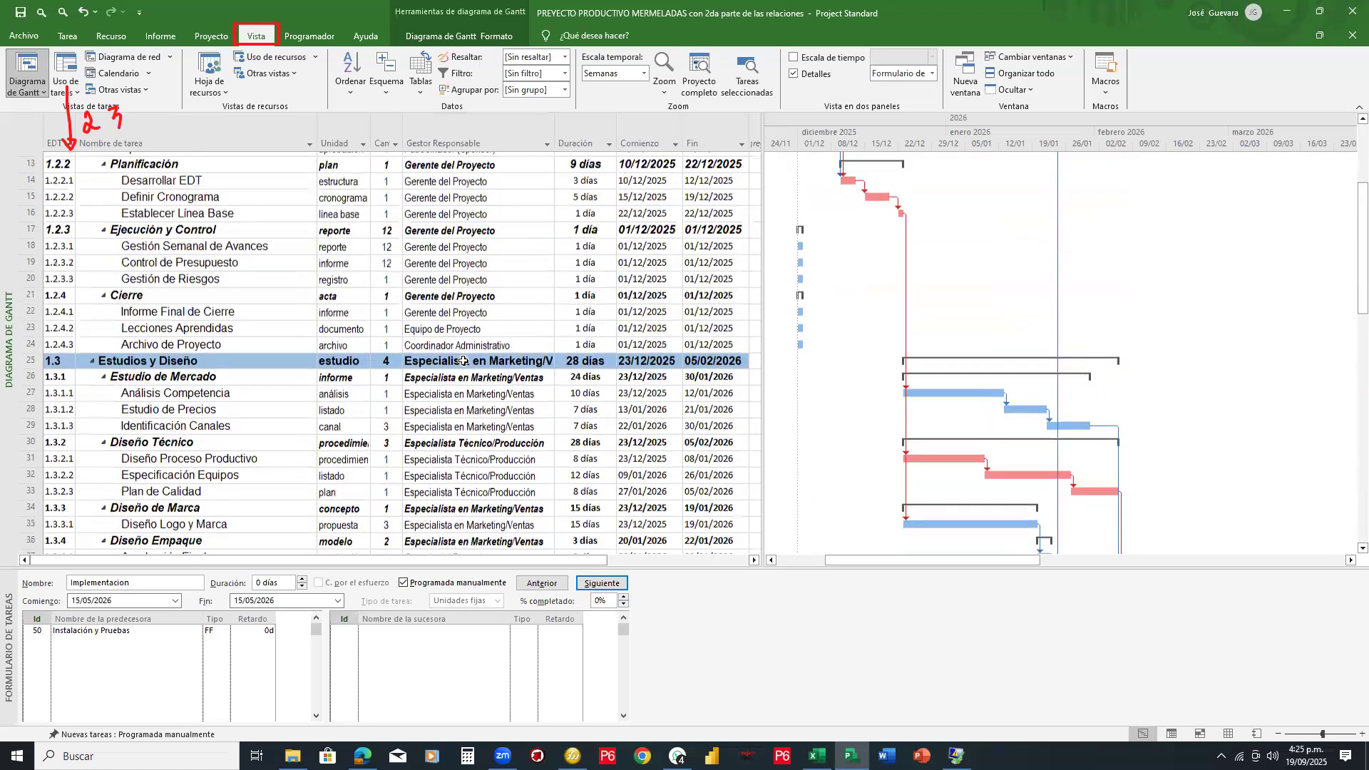
pyautogui.scroll(4, 463, 361)
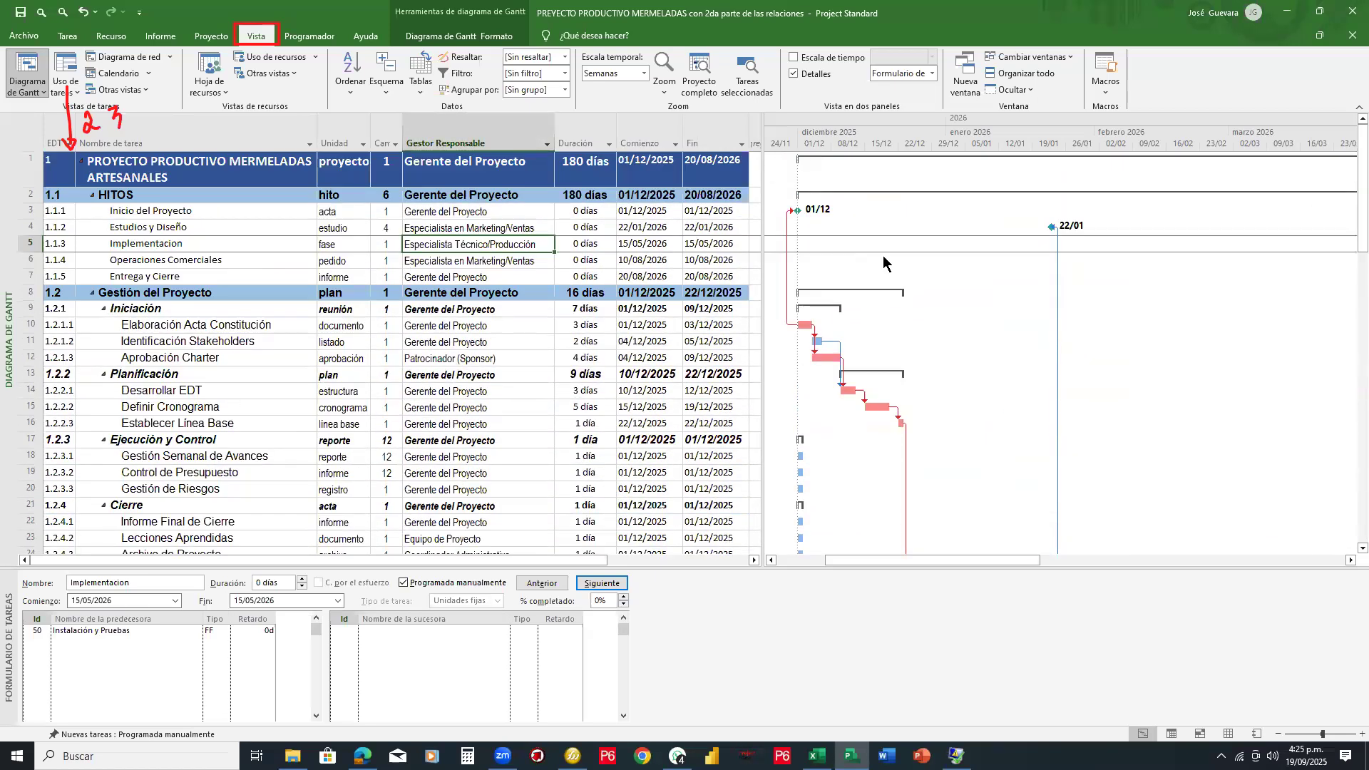
pyautogui.moveTo(75, 124)
pyautogui.mouseDown()
pyautogui.moveTo(61, 137)
pyautogui.moveTo(116, 117)
pyautogui.mouseUp()
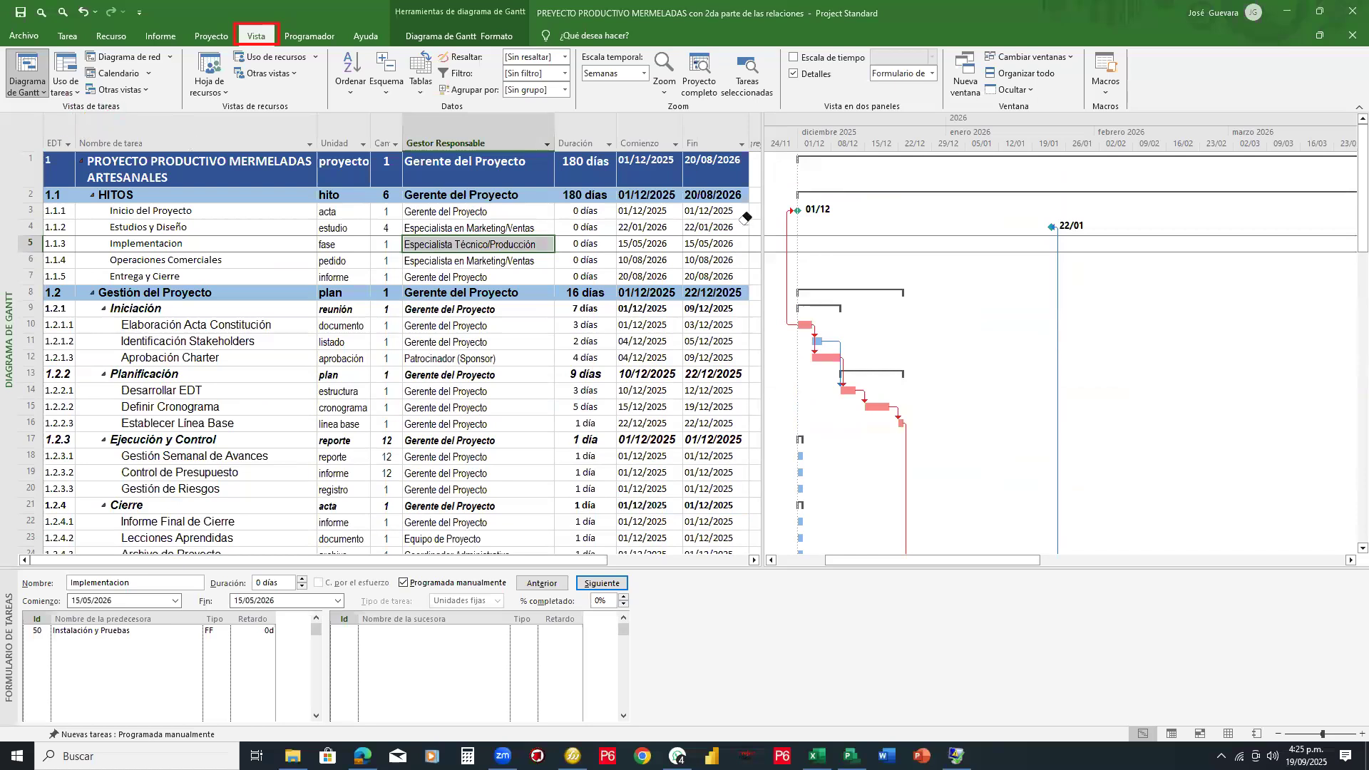
# Step: Collapse the task outline to Nivel 3
pyautogui.click(253, 39)
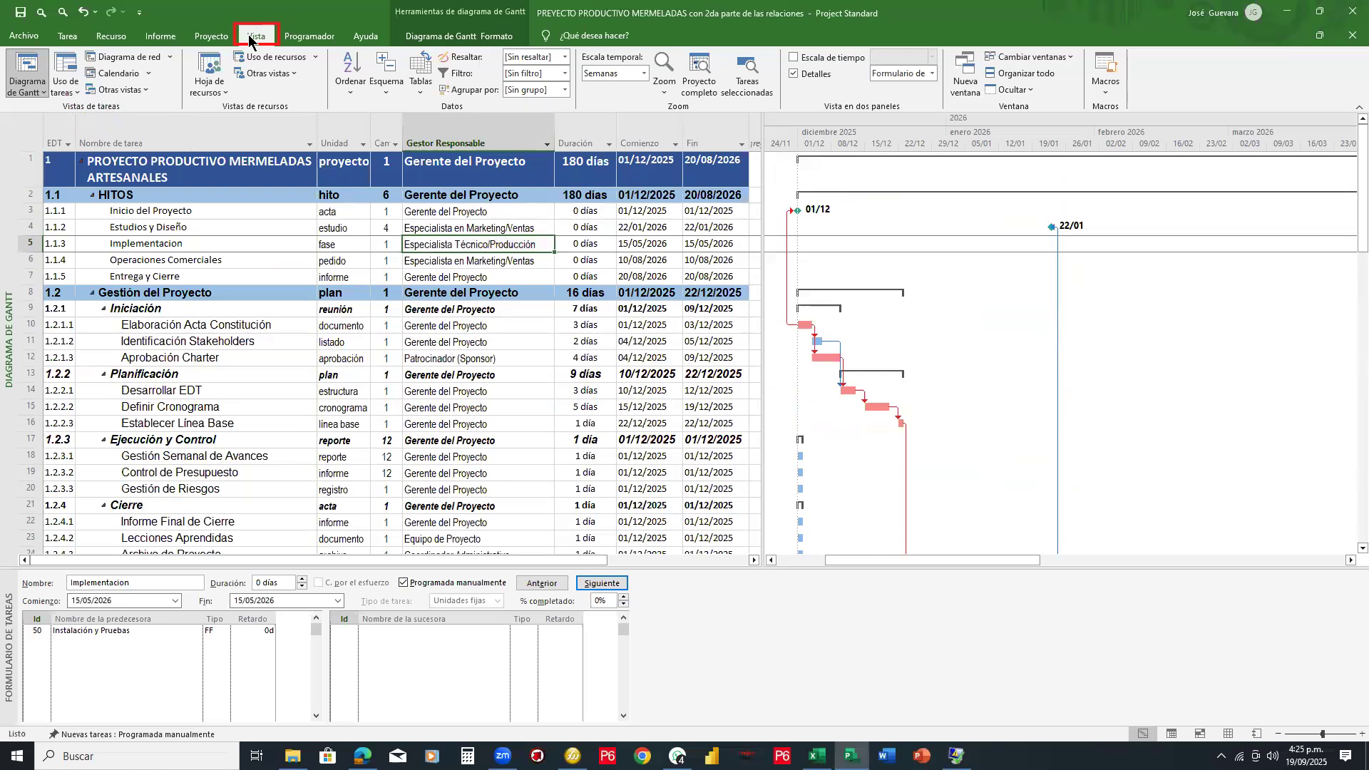
pyautogui.click(385, 82)
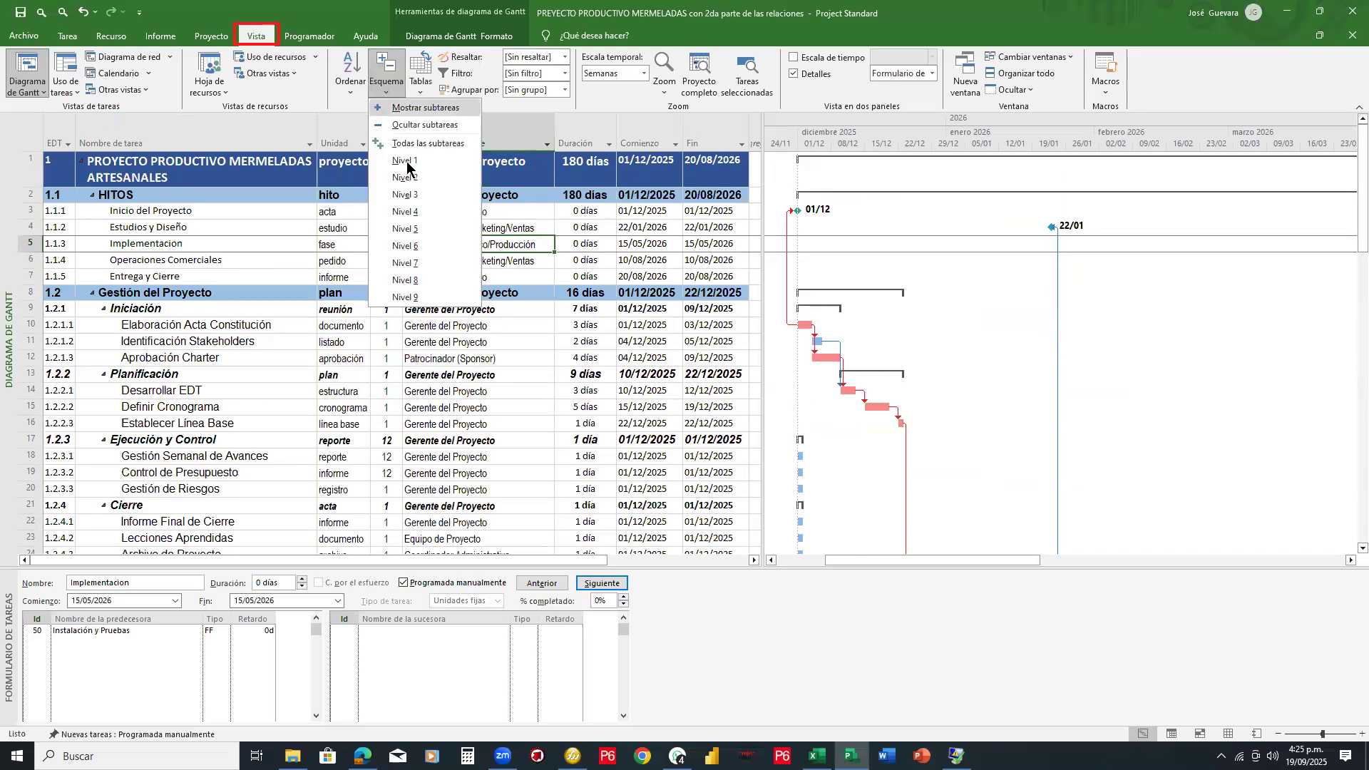
pyautogui.click(405, 195)
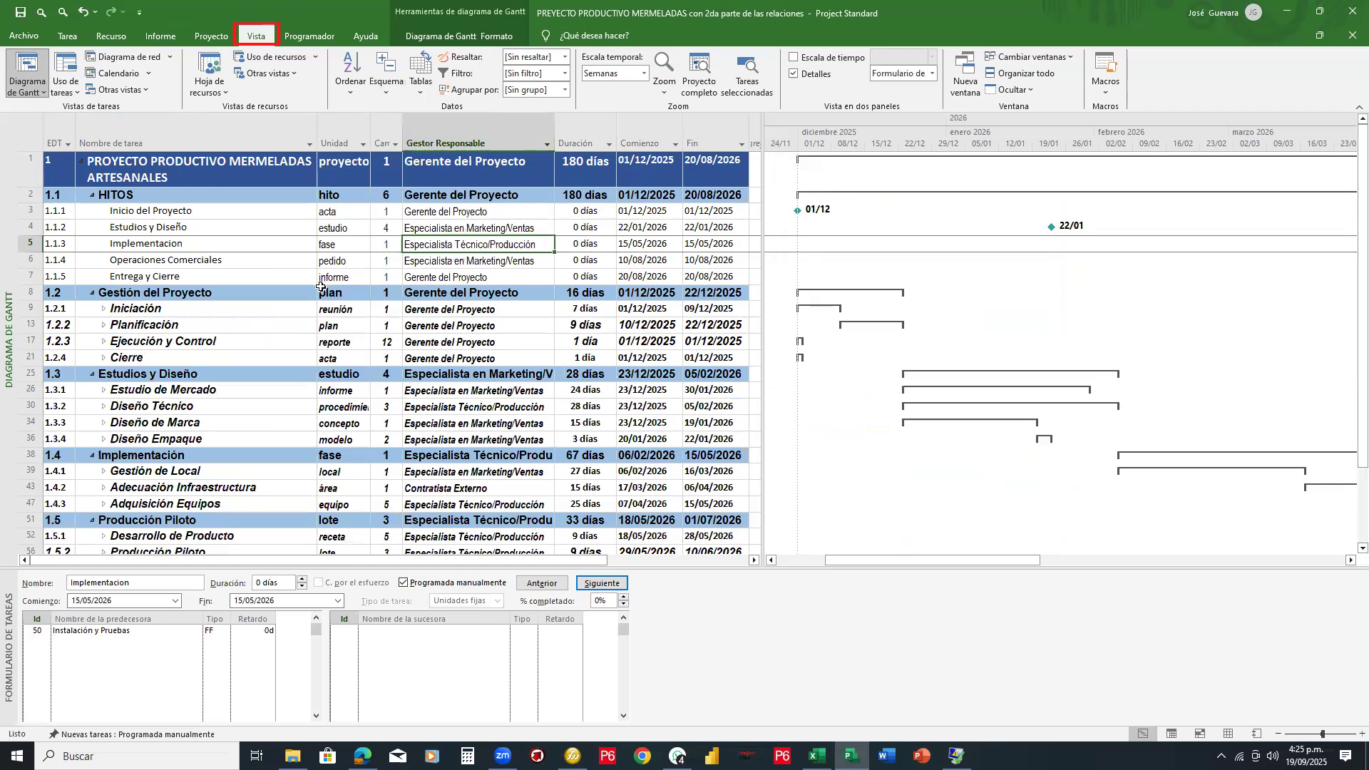
# Step: Fill the level 3 summary rows under Gestión del Proyecto, from Iniciación to Cierre, with the lightest green theme background colour
pyautogui.scroll(-3, 321, 287)
pyautogui.moveTo(32, 191); pyautogui.dragTo(43, 234)
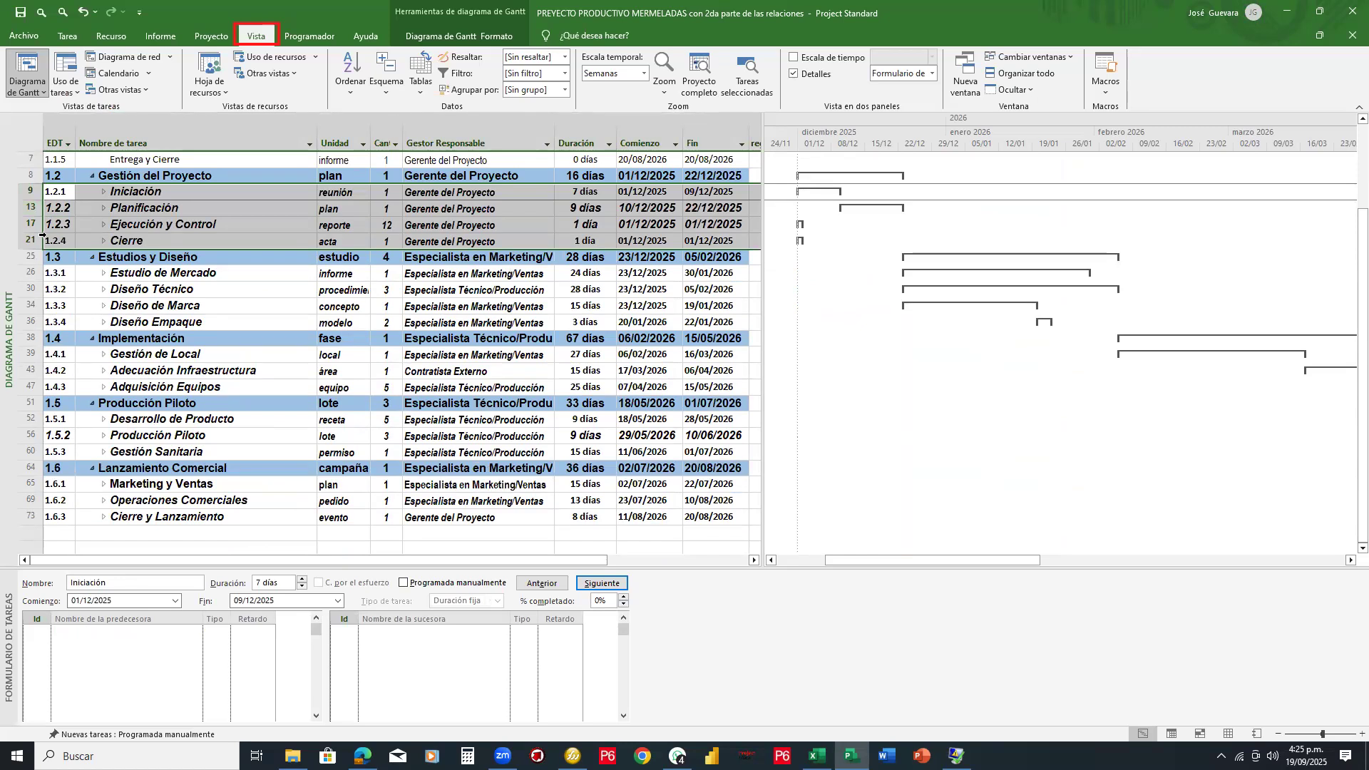
pyautogui.click(76, 39)
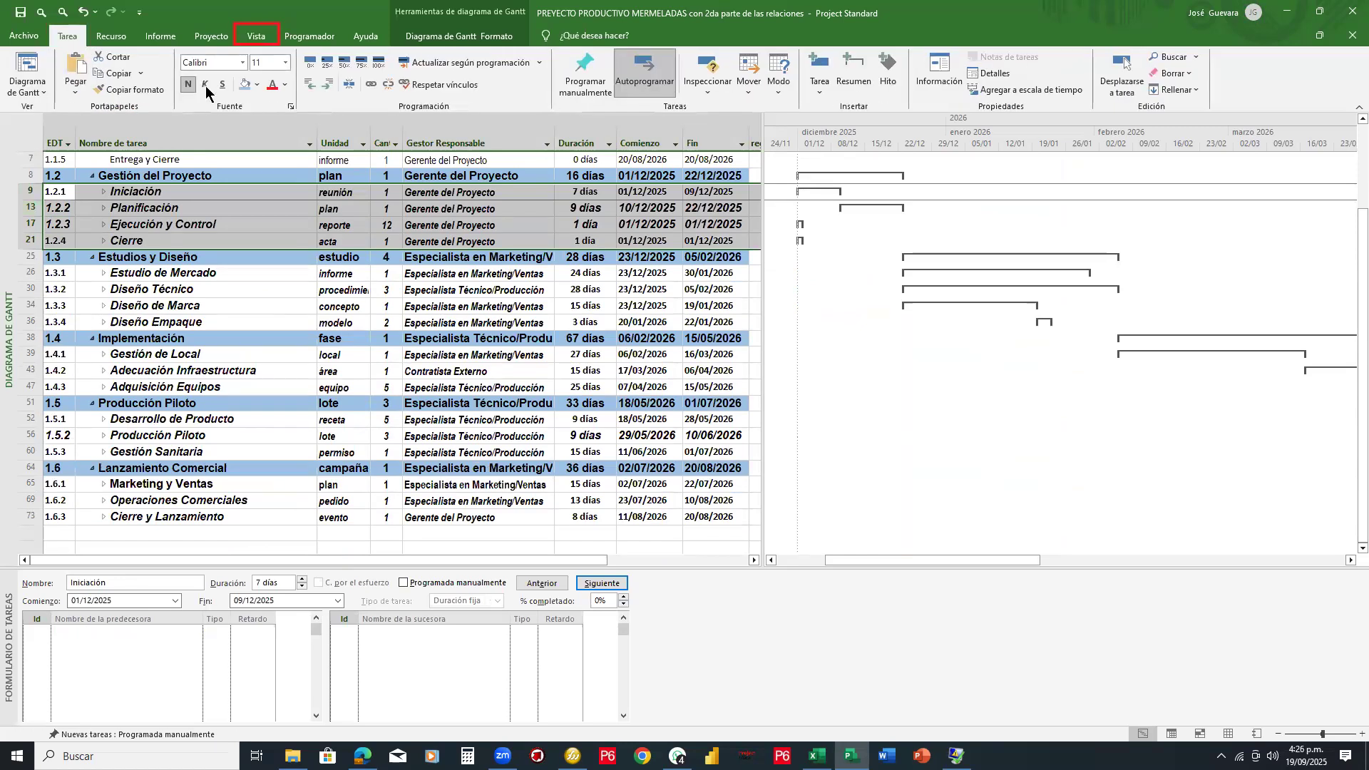
pyautogui.click(257, 85)
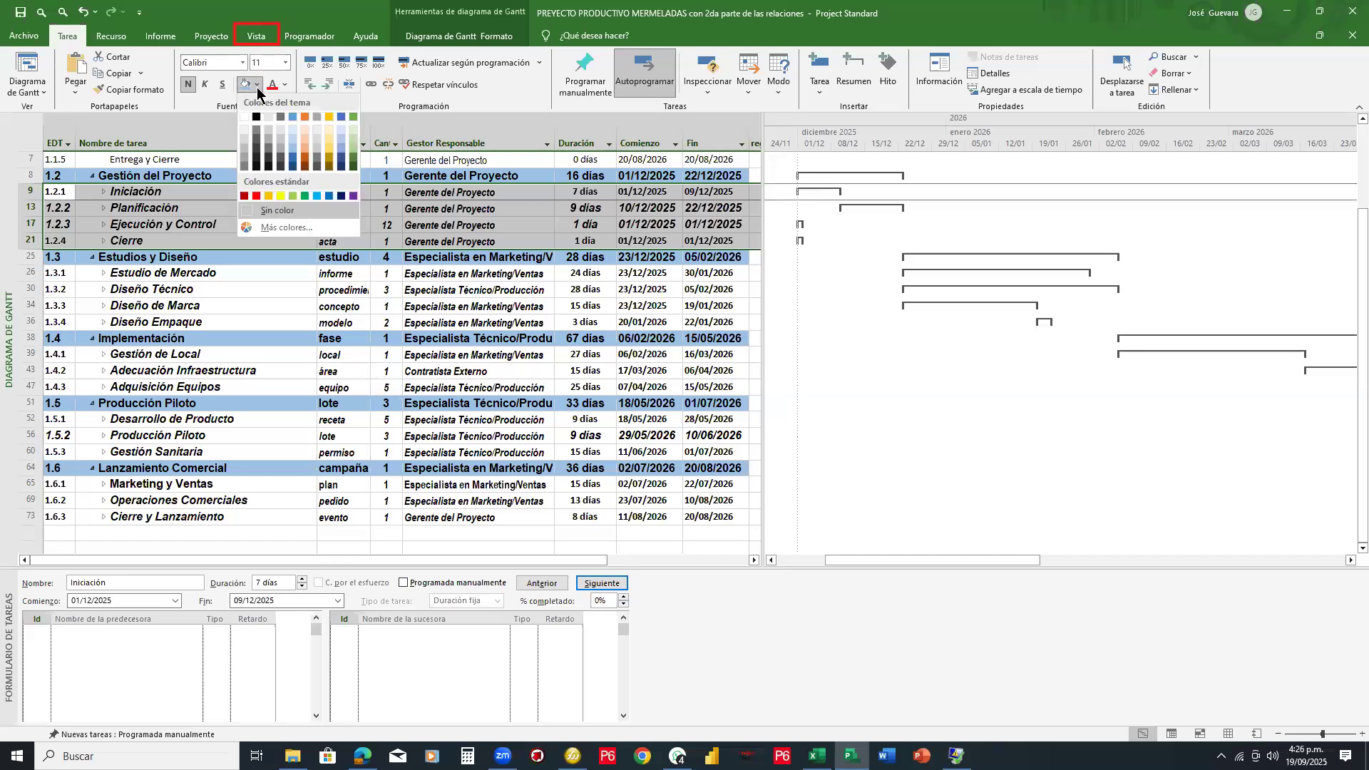
pyautogui.click(351, 129)
pyautogui.click(303, 280)
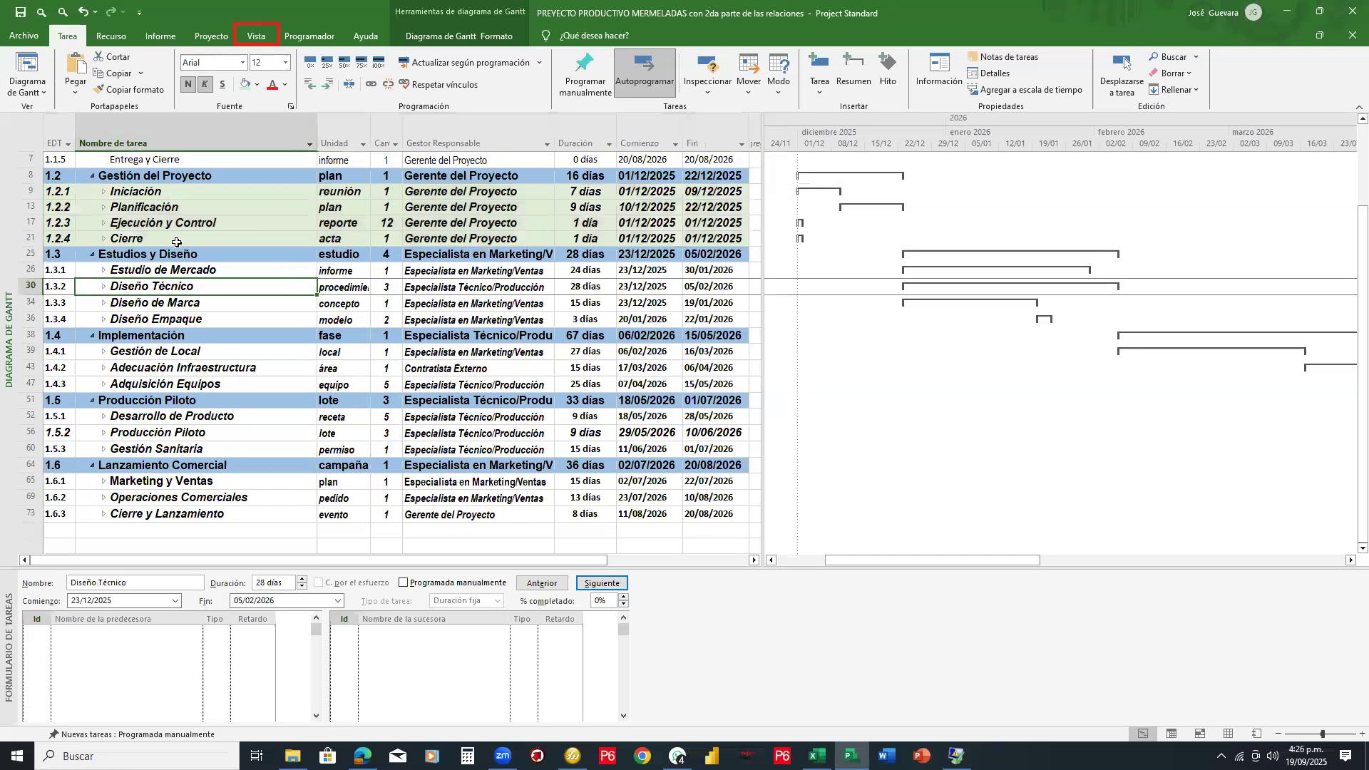
# Step: Apply the same light green background to all level 3 summary rows under 1.3, 1.4, 1.5 and 1.6
pyautogui.moveTo(31, 269); pyautogui.dragTo(33, 318)
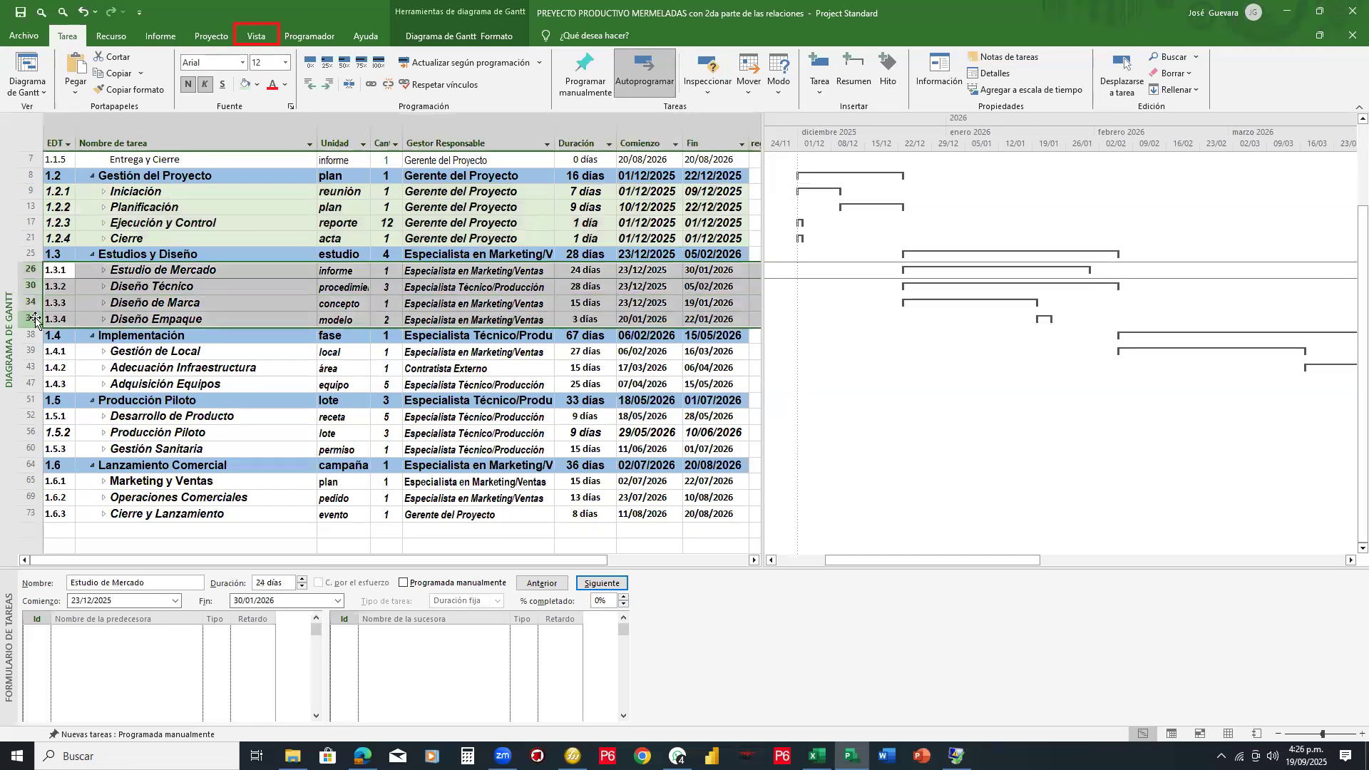
pyautogui.click(246, 84)
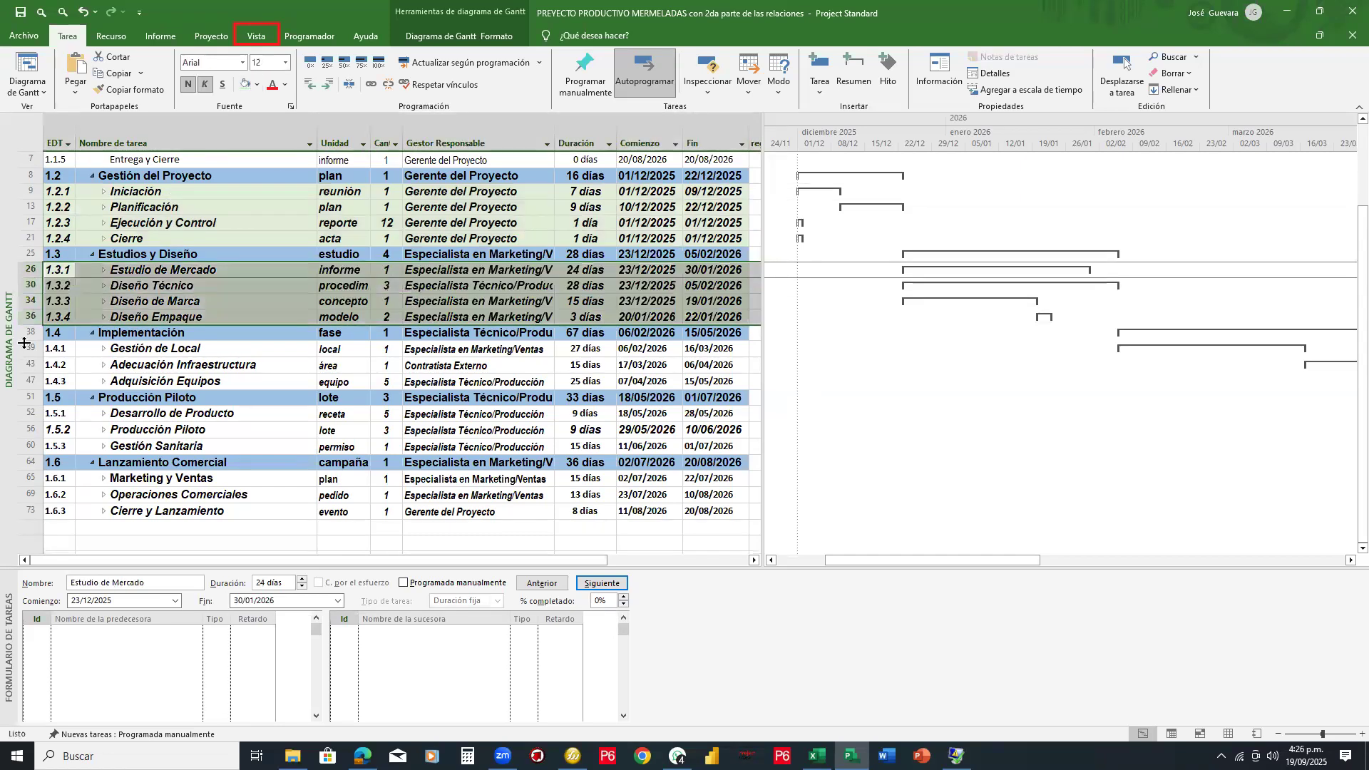
pyautogui.moveTo(29, 348); pyautogui.dragTo(29, 505)
pyautogui.click(246, 84)
pyautogui.click(246, 85)
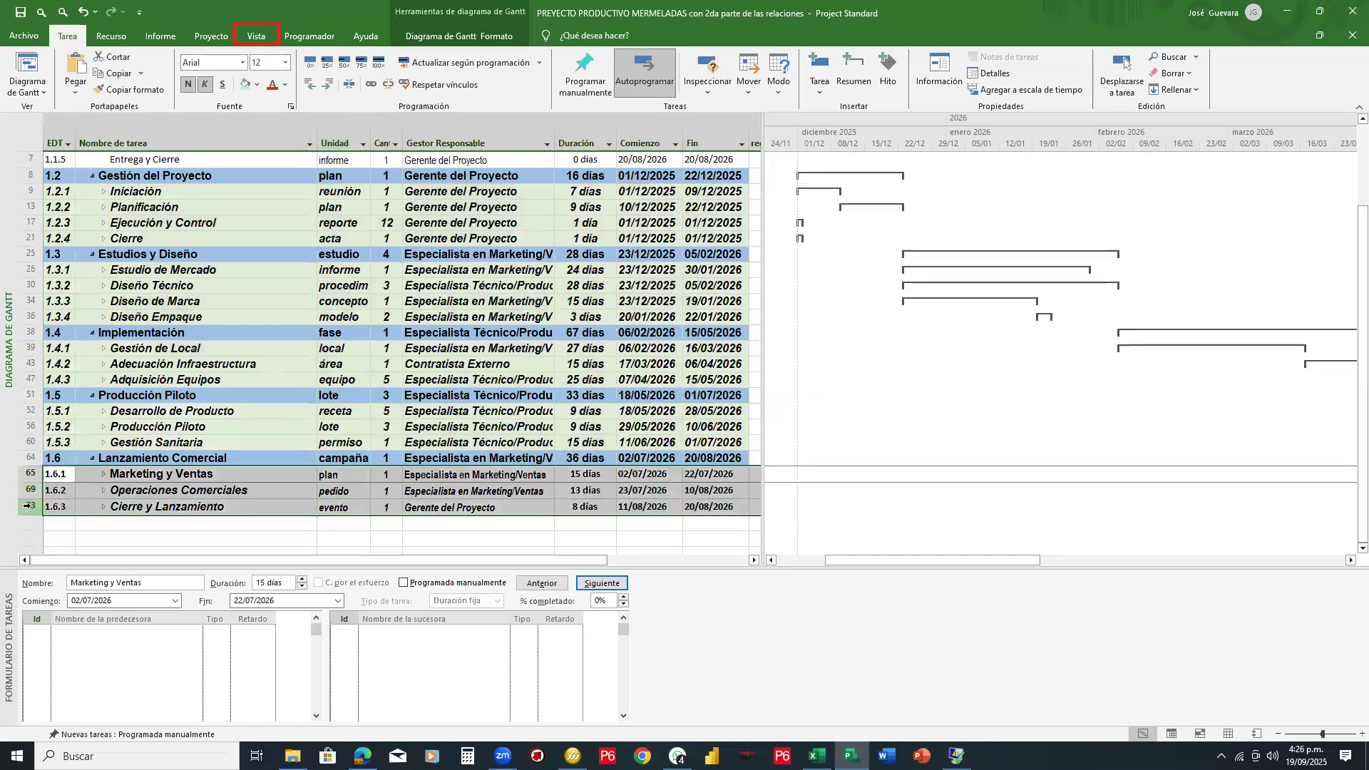
pyautogui.click(246, 84)
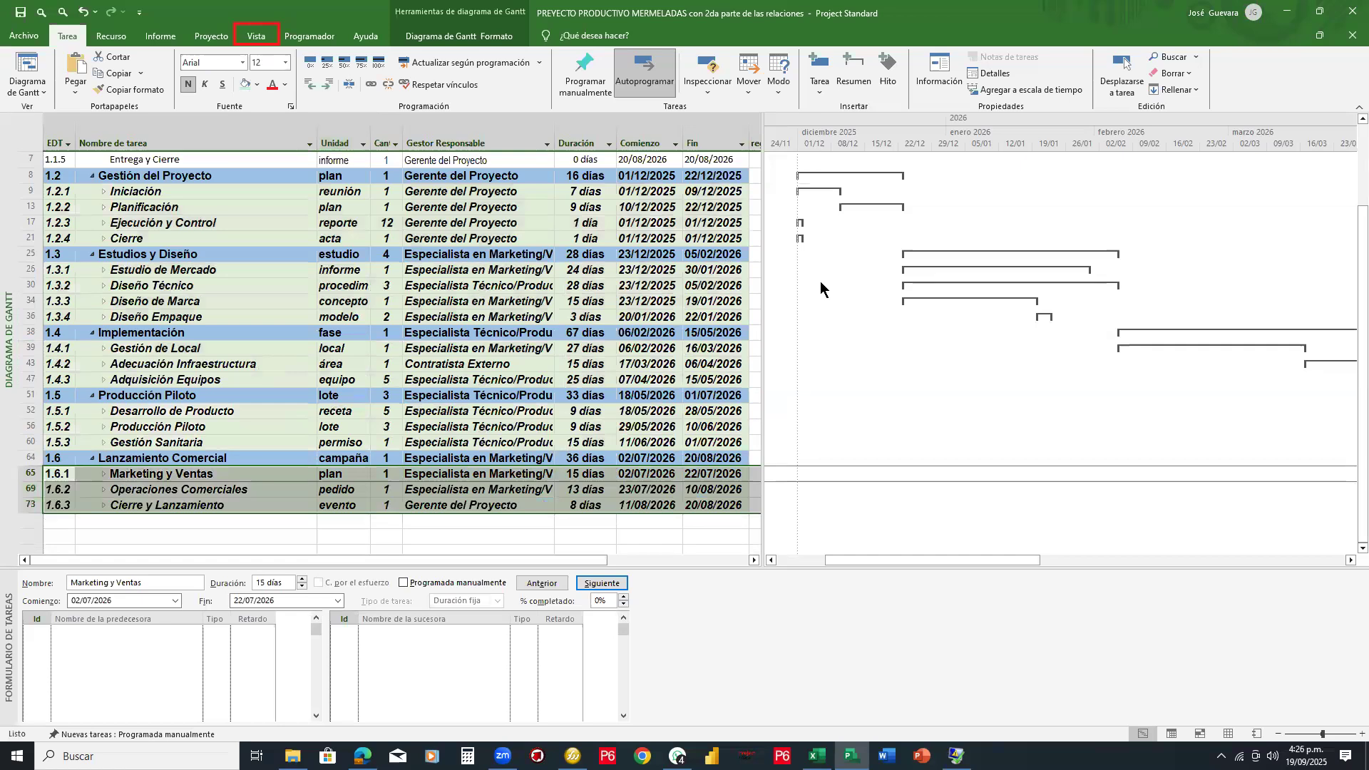
pyautogui.moveTo(229, 243)
pyautogui.mouseDown()
pyautogui.moveTo(108, 240)
pyautogui.moveTo(79, 255)
pyautogui.mouseUp()
pyautogui.moveTo(226, 246)
pyautogui.mouseDown()
pyautogui.moveTo(246, 306)
pyautogui.moveTo(231, 332)
pyautogui.mouseUp()
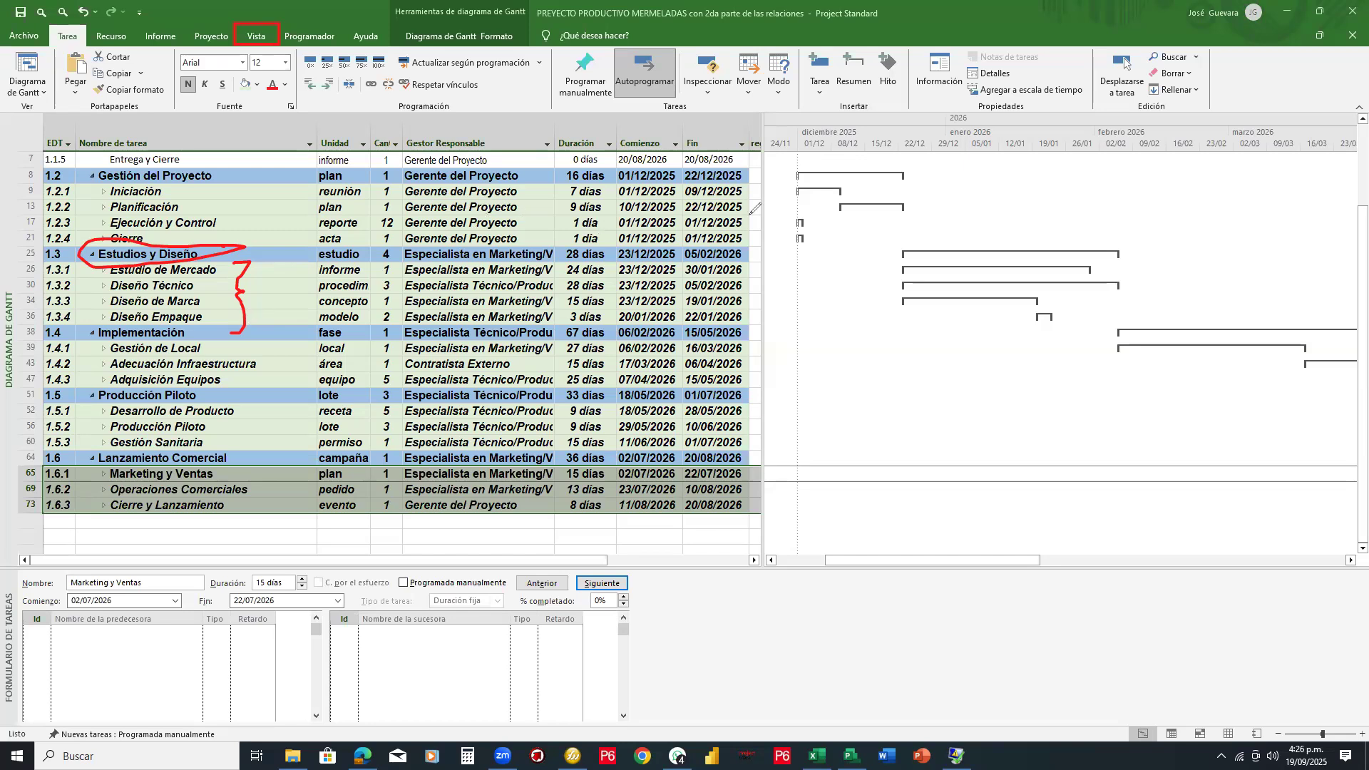
pyautogui.click(224, 270)
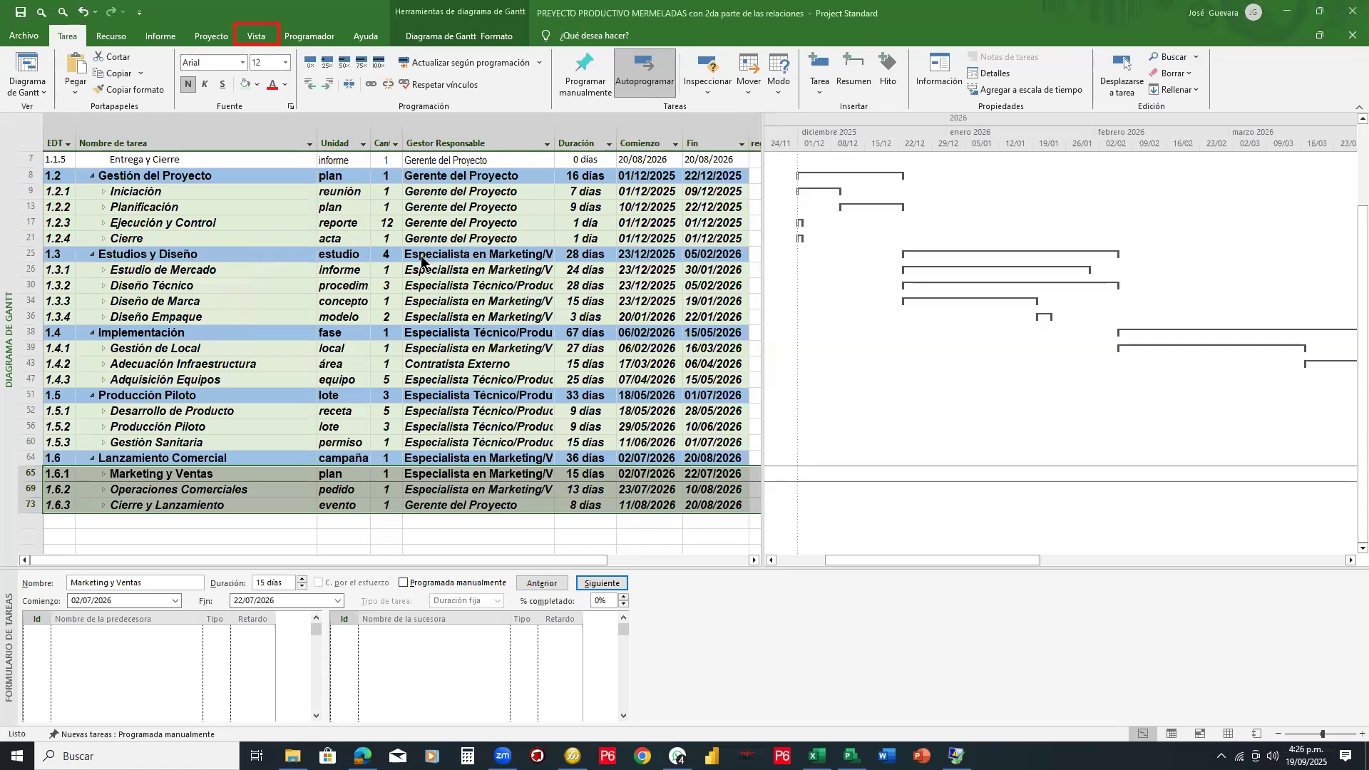
# Step: Expand the outline to show all subtasks of the schedule
pyautogui.scroll(3, 329, 257)
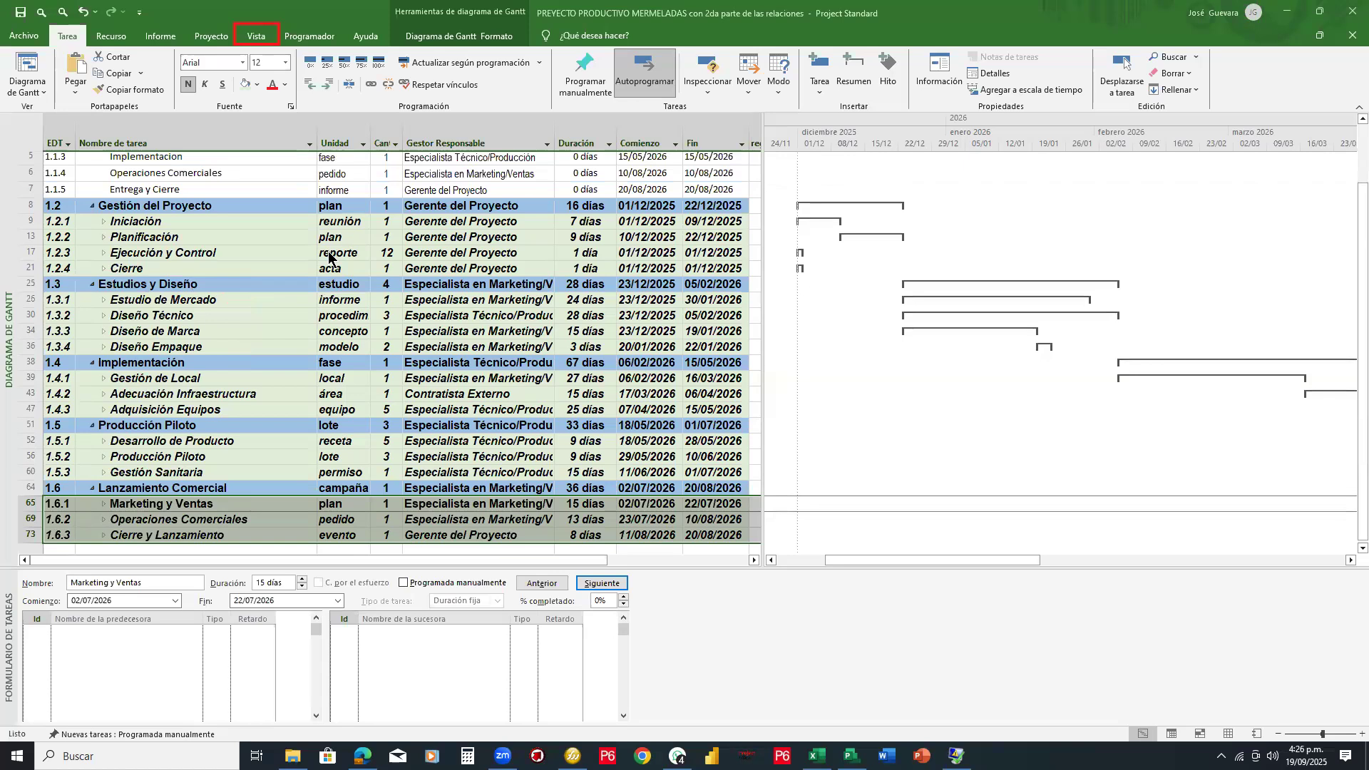
pyautogui.scroll(-3, 329, 256)
pyautogui.scroll(3, 329, 256)
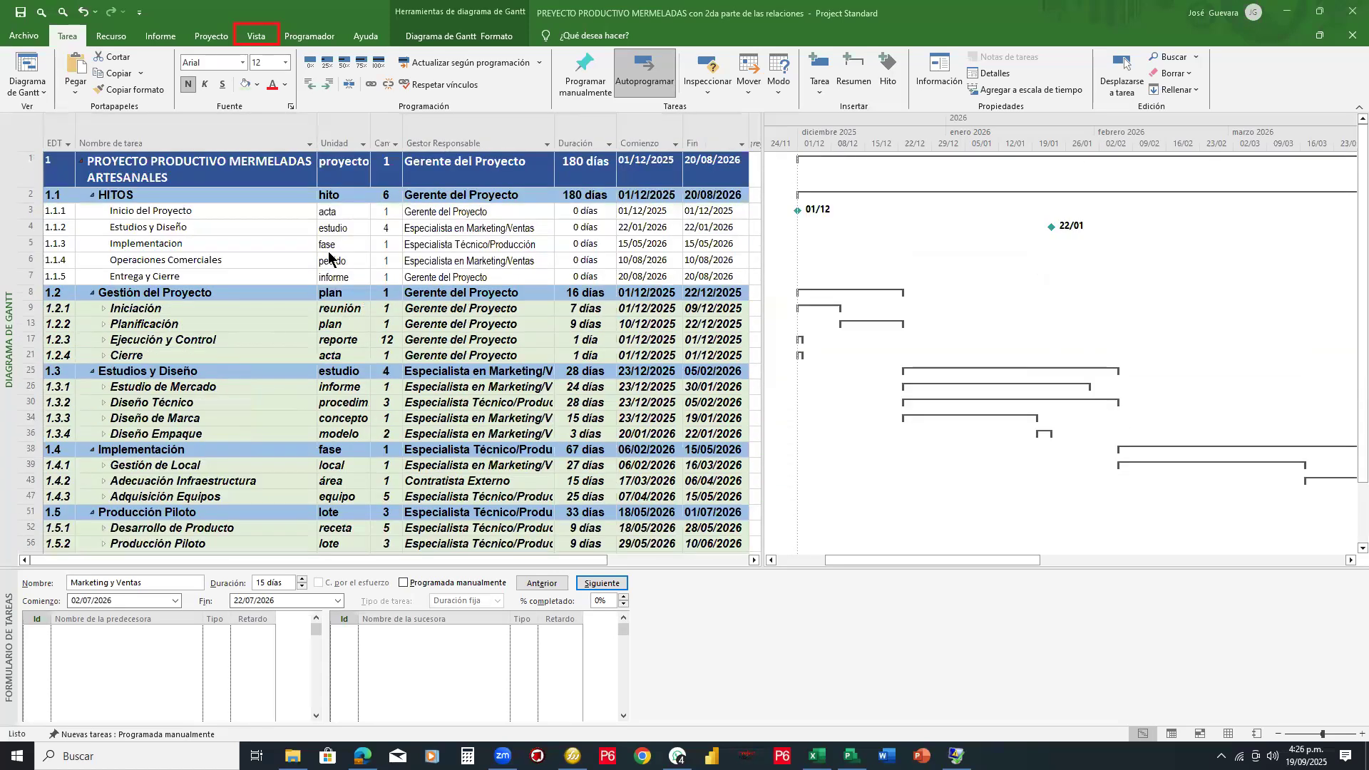
pyautogui.click(262, 40)
pyautogui.click(386, 91)
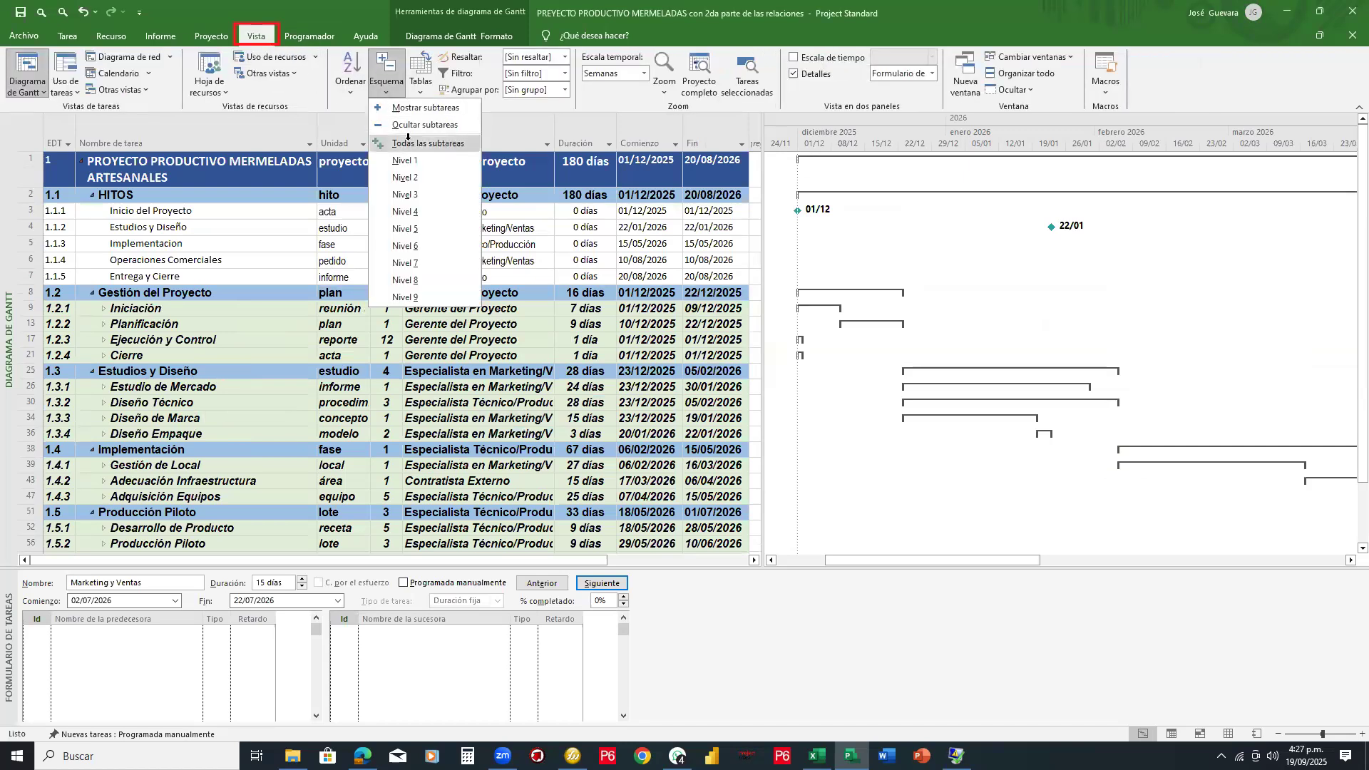
pyautogui.click(410, 193)
pyautogui.click(417, 258)
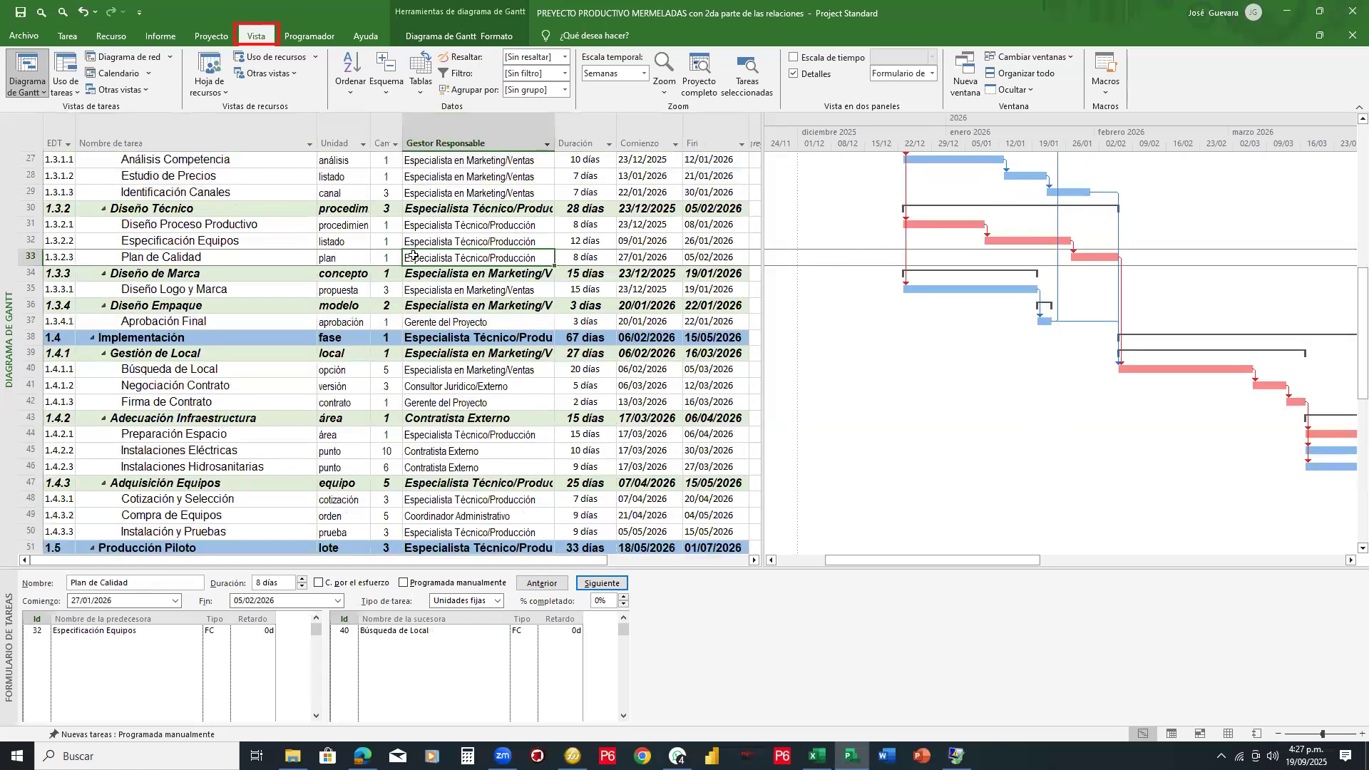
# Step: Examine the blue level 2 and green level 3 summary row fills through the whole task table, from HITOS to Cierre y Lanzamiento
pyautogui.scroll(-11, 417, 257)
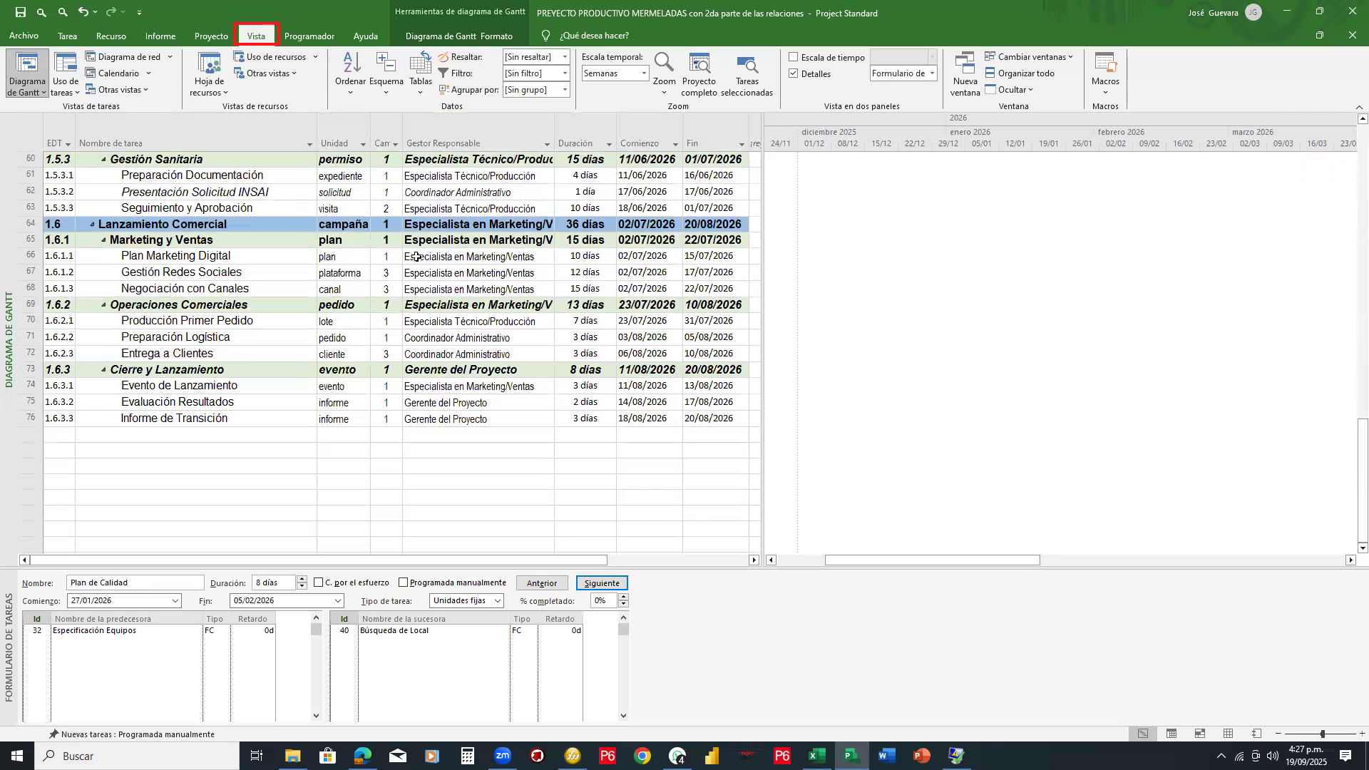
pyautogui.scroll(12, 417, 258)
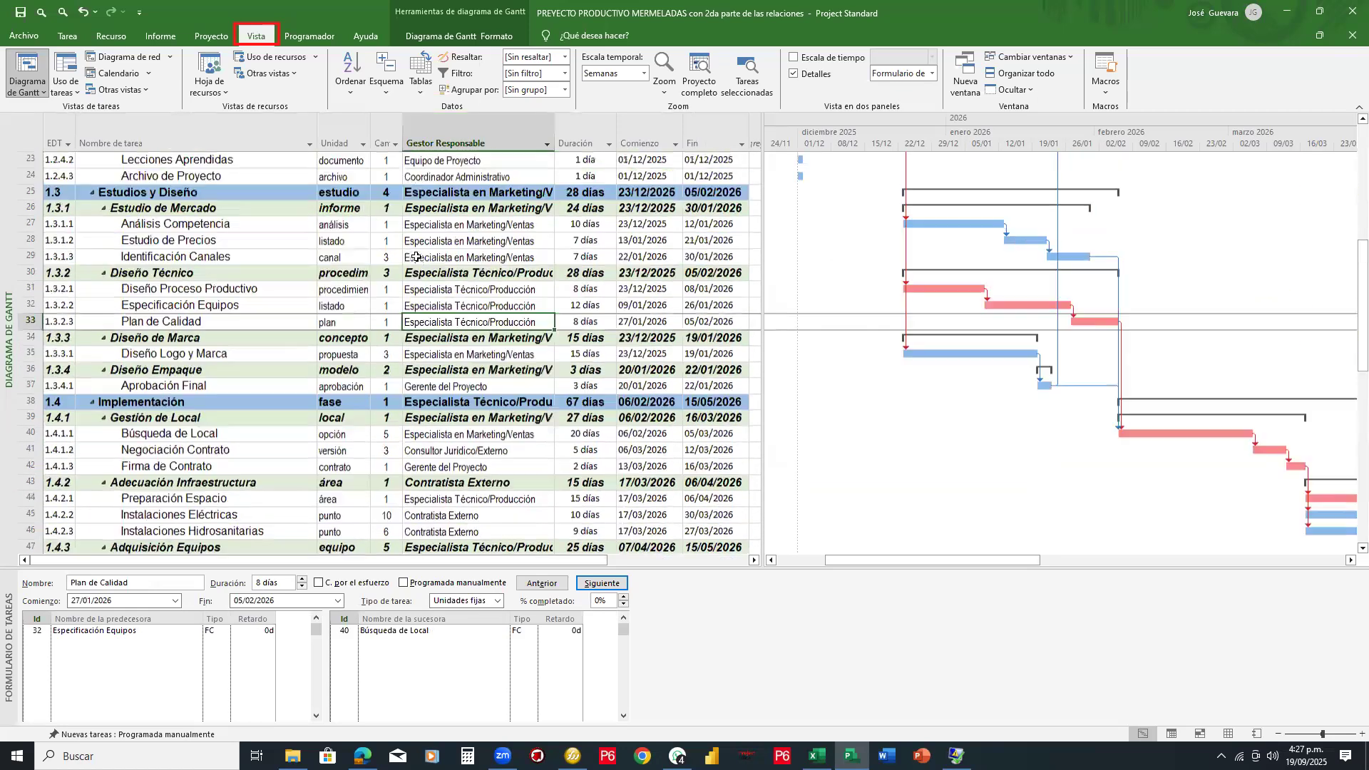
pyautogui.scroll(3, 417, 258)
pyautogui.scroll(5, 417, 257)
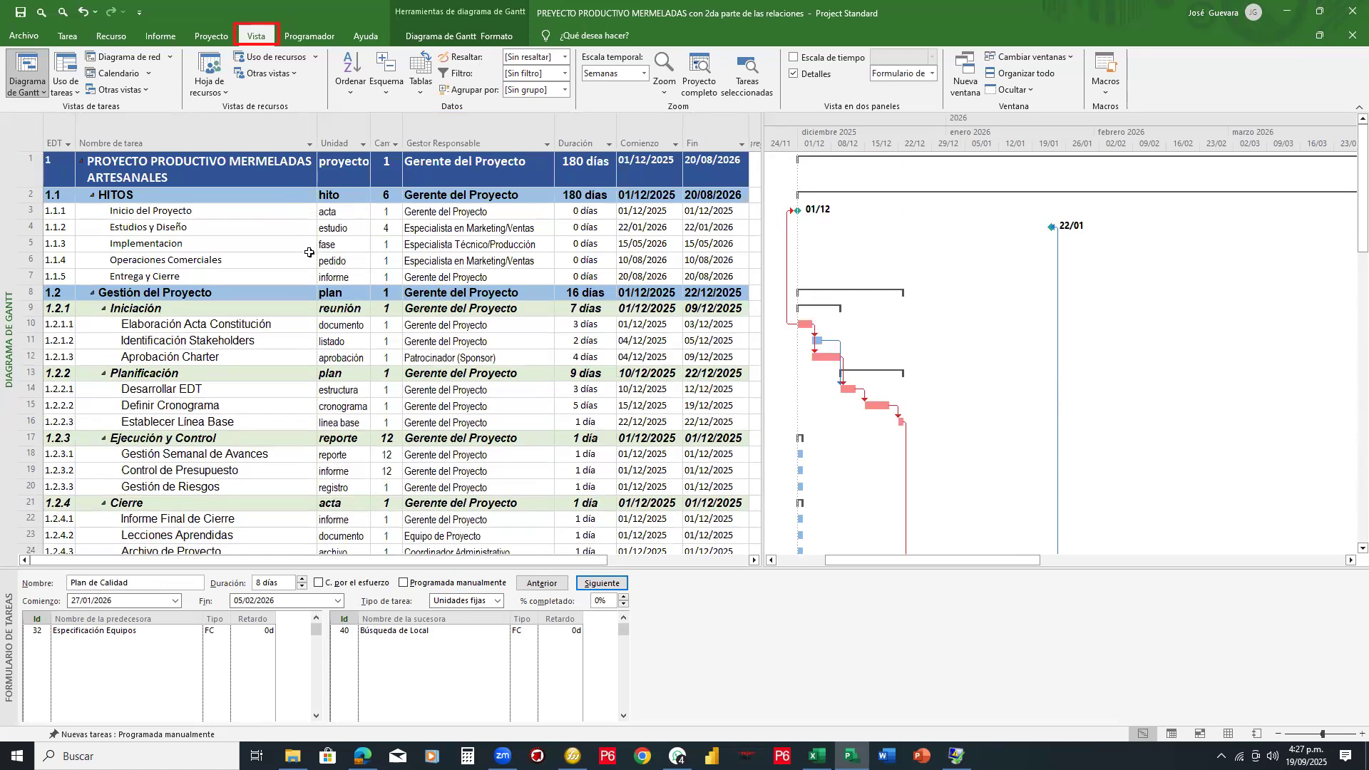
pyautogui.scroll(-7, 303, 313)
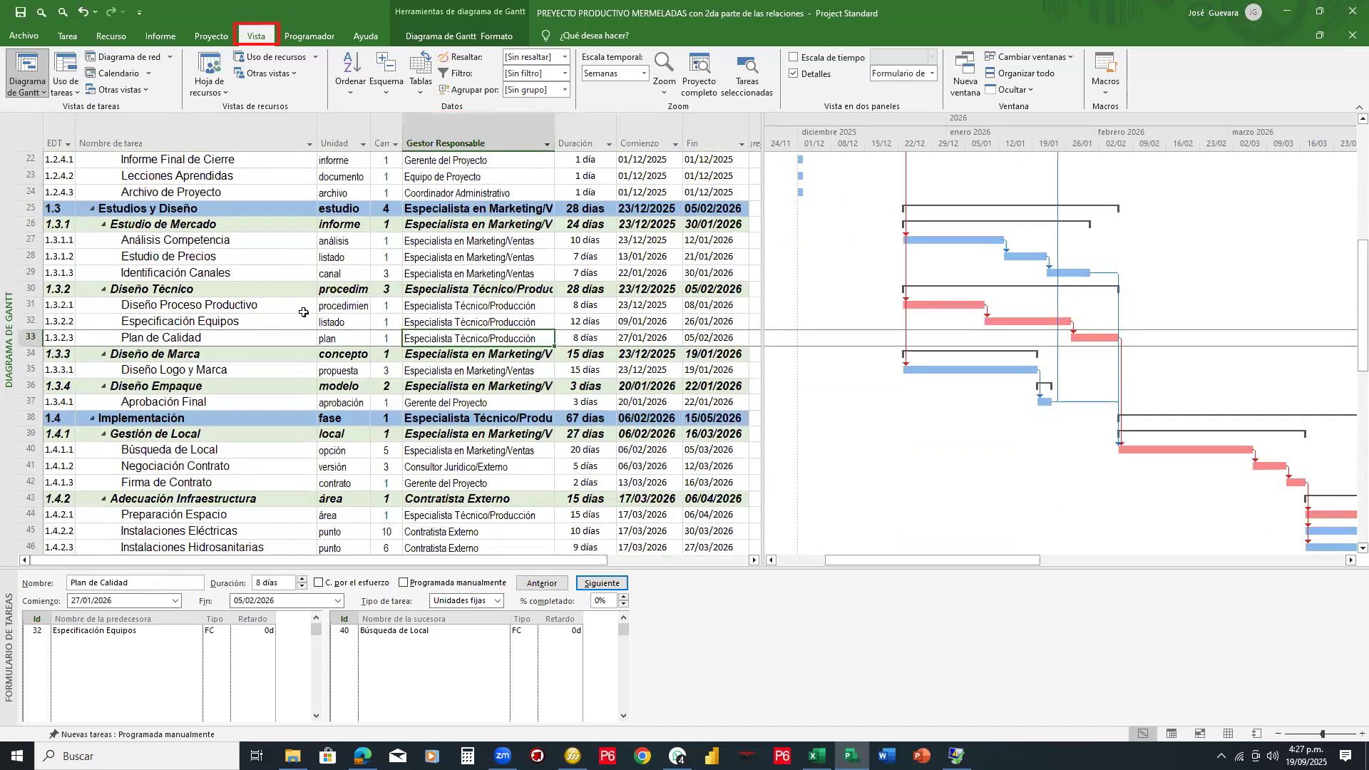
pyautogui.scroll(-3, 303, 312)
pyautogui.scroll(-7, 303, 311)
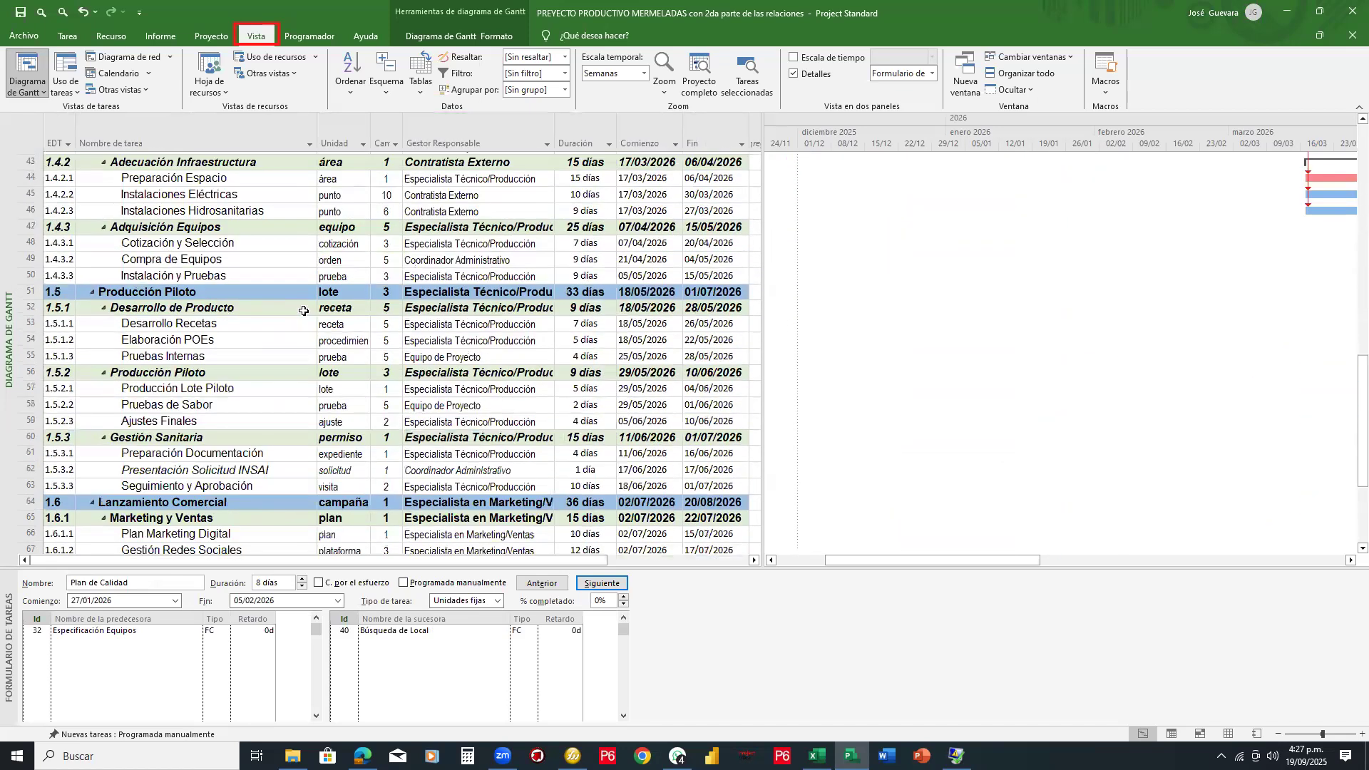
pyautogui.scroll(-3, 303, 310)
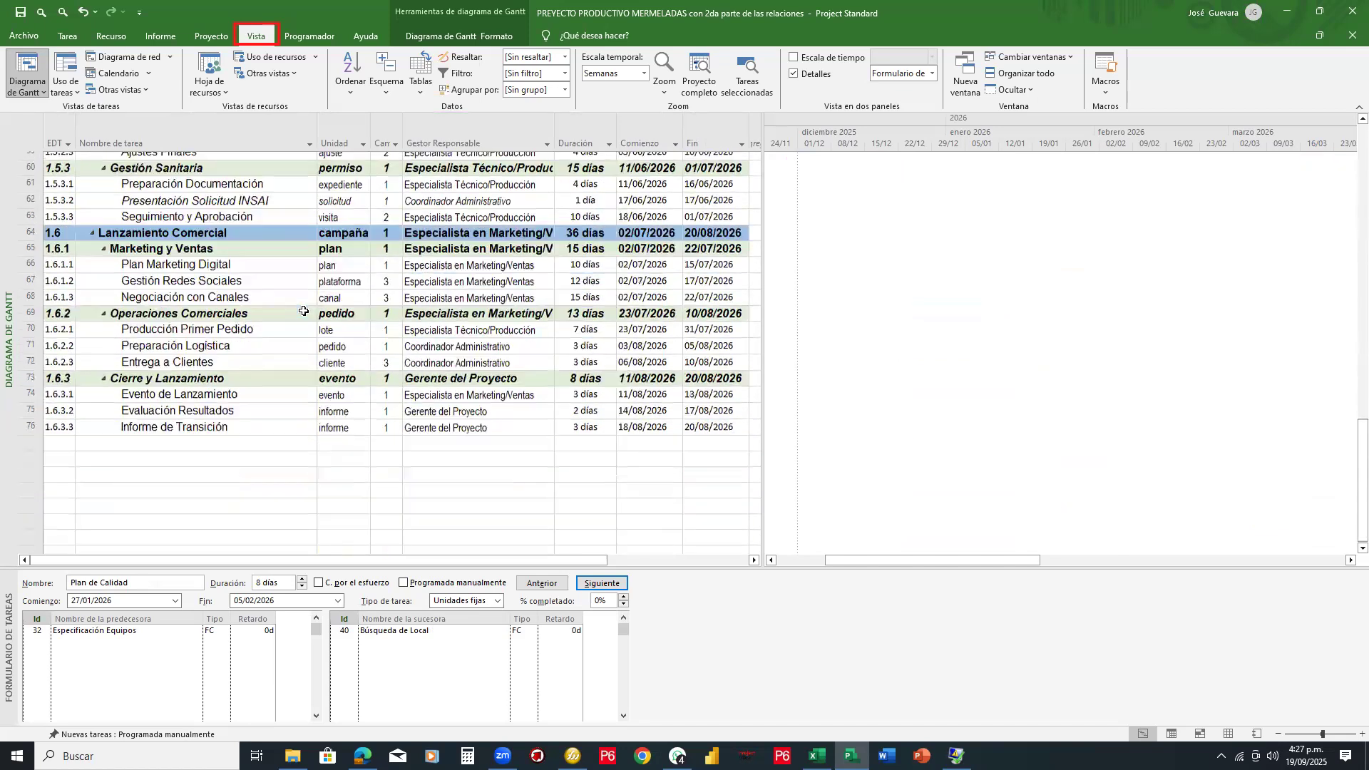
pyautogui.scroll(2, 303, 311)
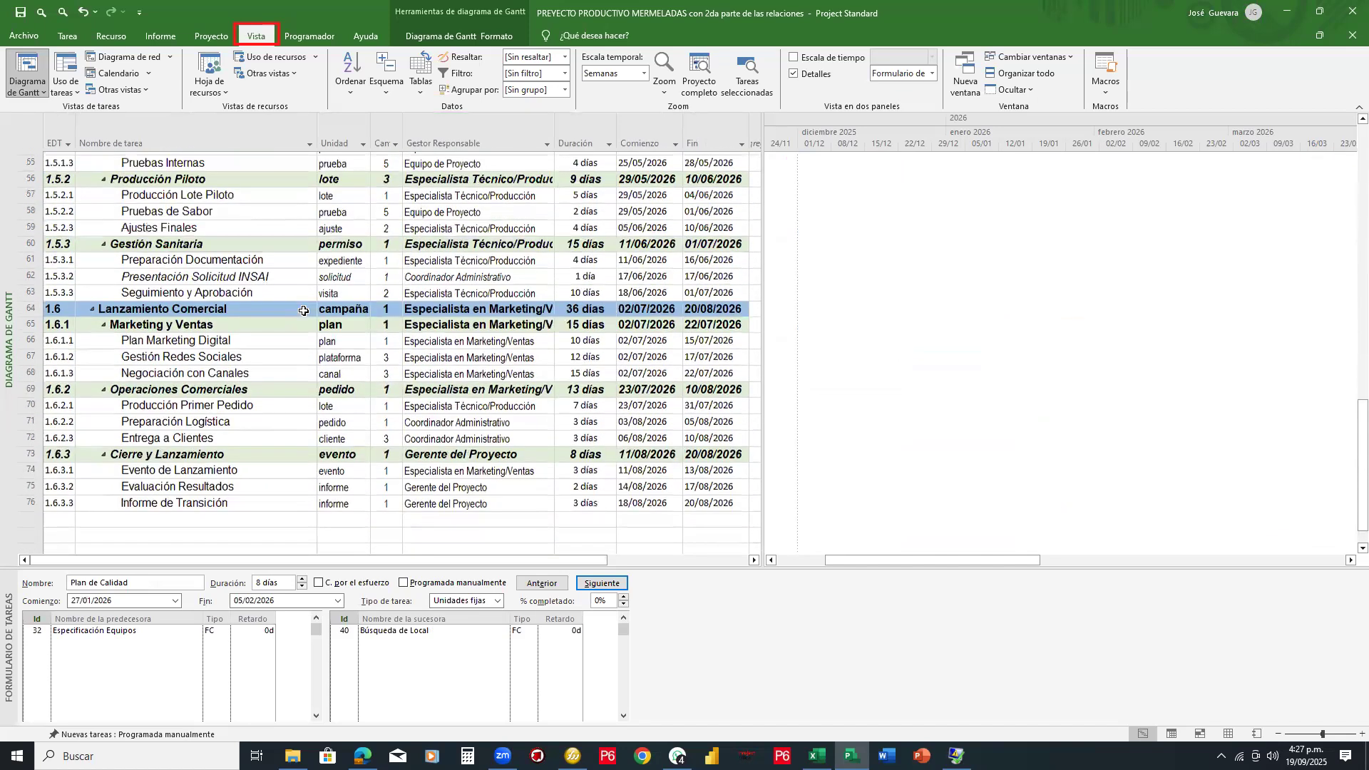
pyautogui.scroll(13, 303, 311)
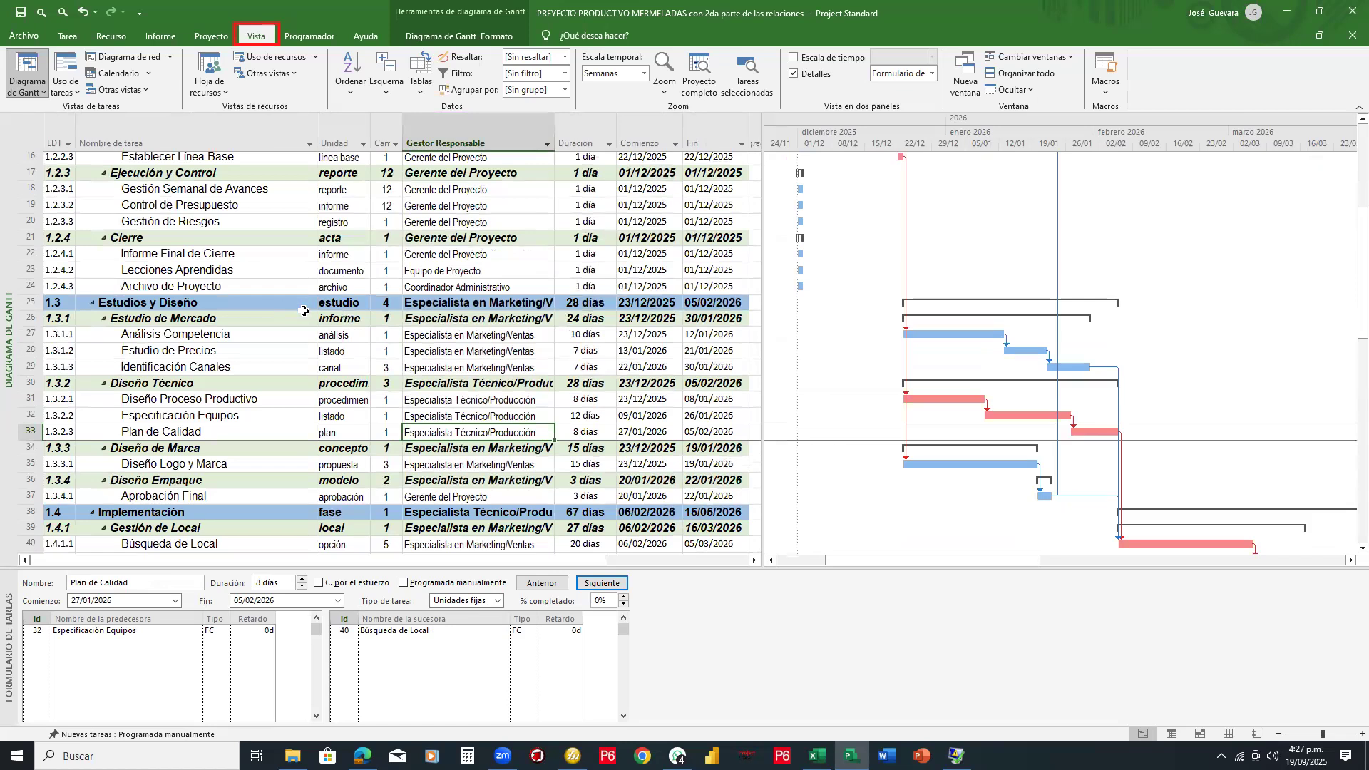
pyautogui.scroll(2, 303, 311)
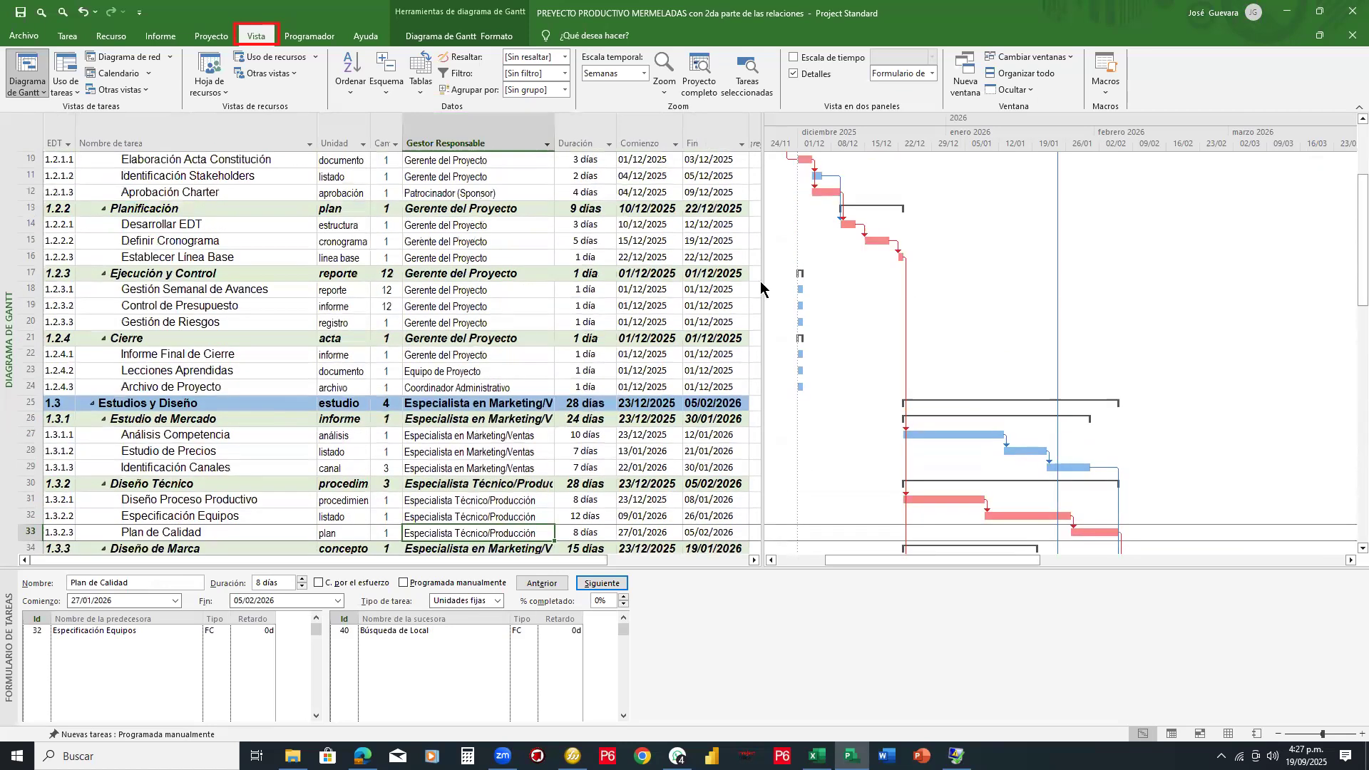
# Step: Switch to File Explorer and open the PDF GANTT DETALLO CON COSTOS Y UNIDADES DE TRABAJO from the Escritorio folder
pyautogui.click(950, 459)
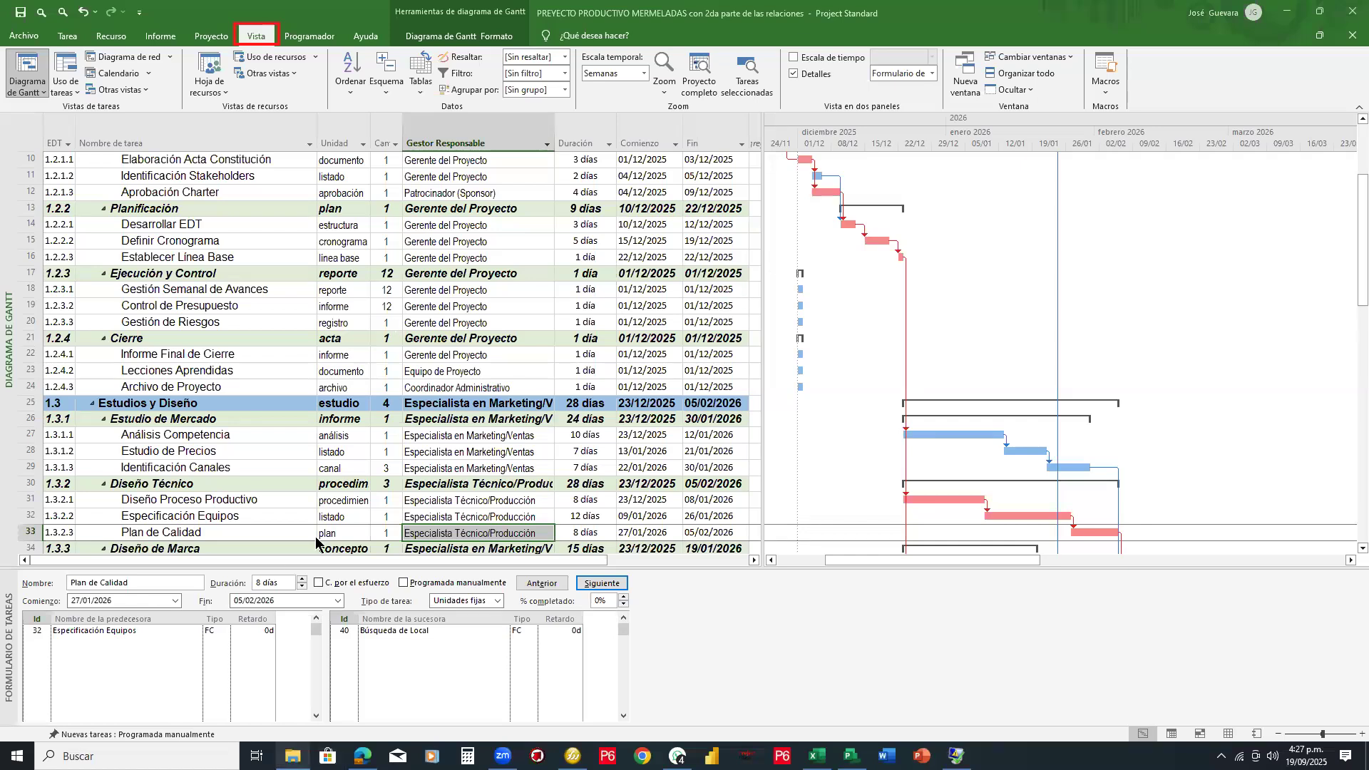
pyautogui.hotkey('alt', 'Tab')
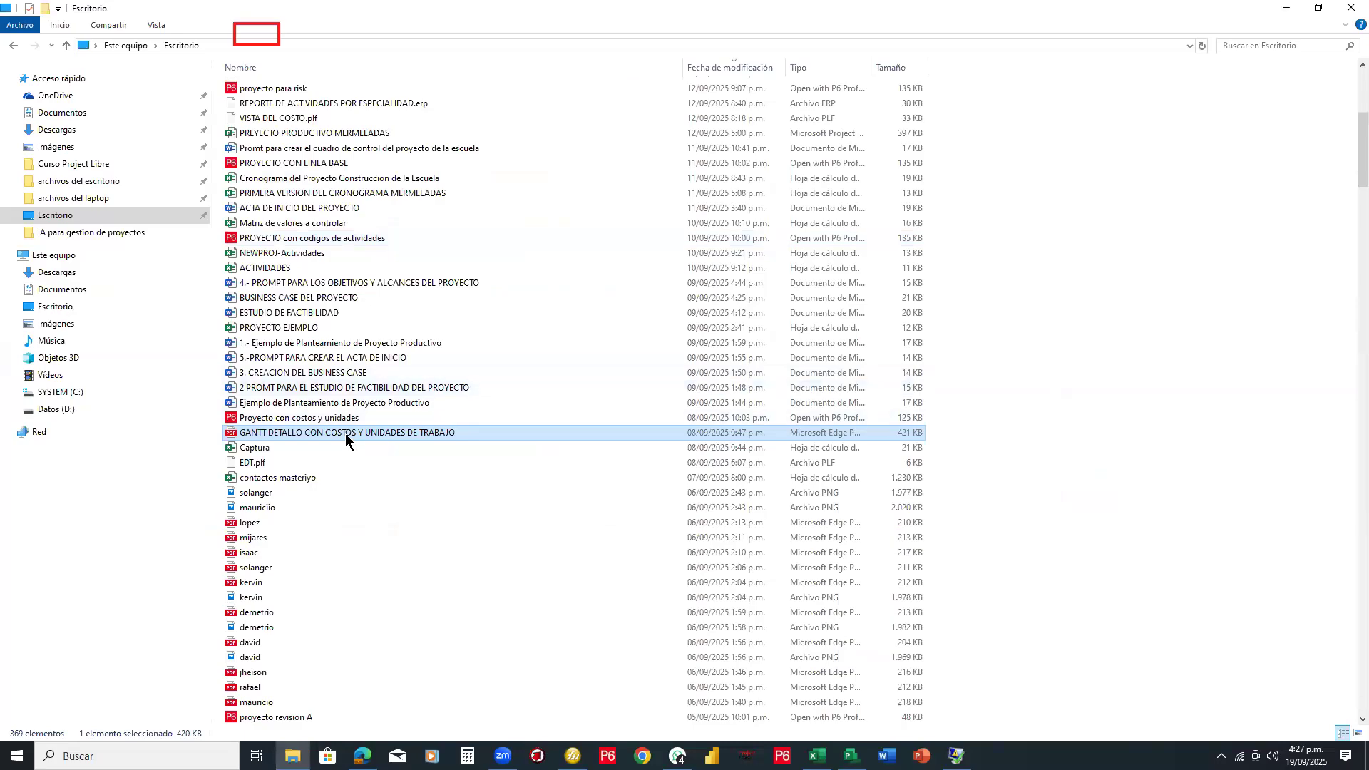
pyautogui.doubleClick(493, 435)
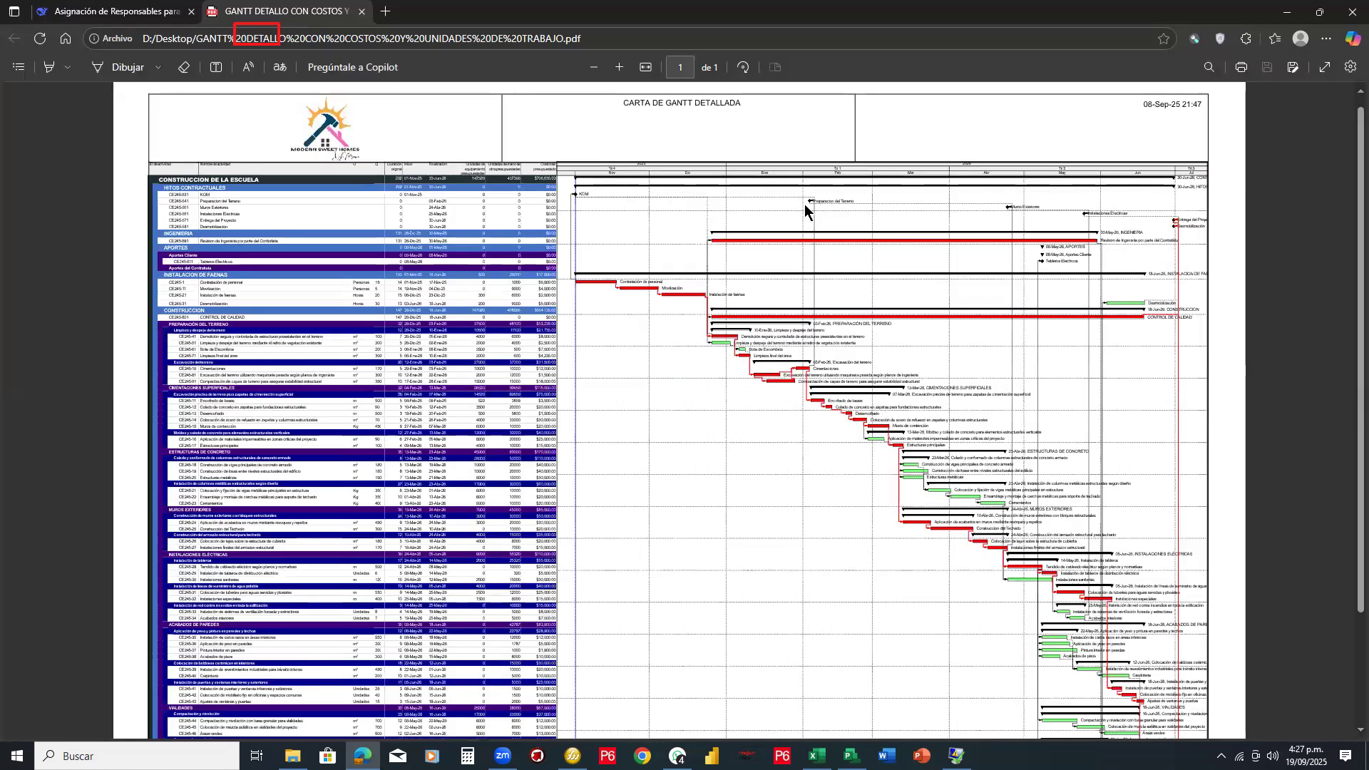
# Step: Examine the sample Gantt report's summary band colours, project row, logo, CARTA DE GANTT DETALLADA title and header date
pyautogui.moveTo(277, 229); pyautogui.dragTo(301, 222)
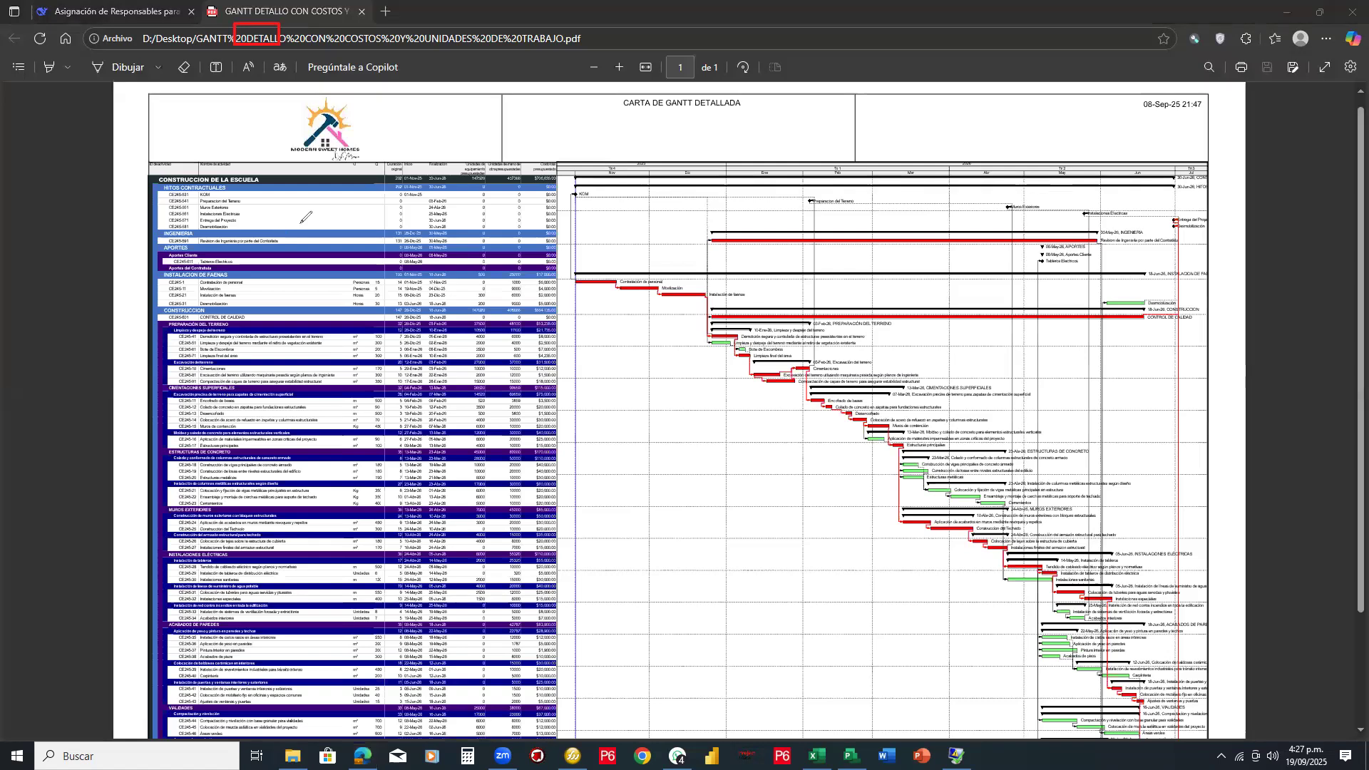
pyautogui.click(322, 255)
pyautogui.moveTo(322, 255); pyautogui.dragTo(365, 250)
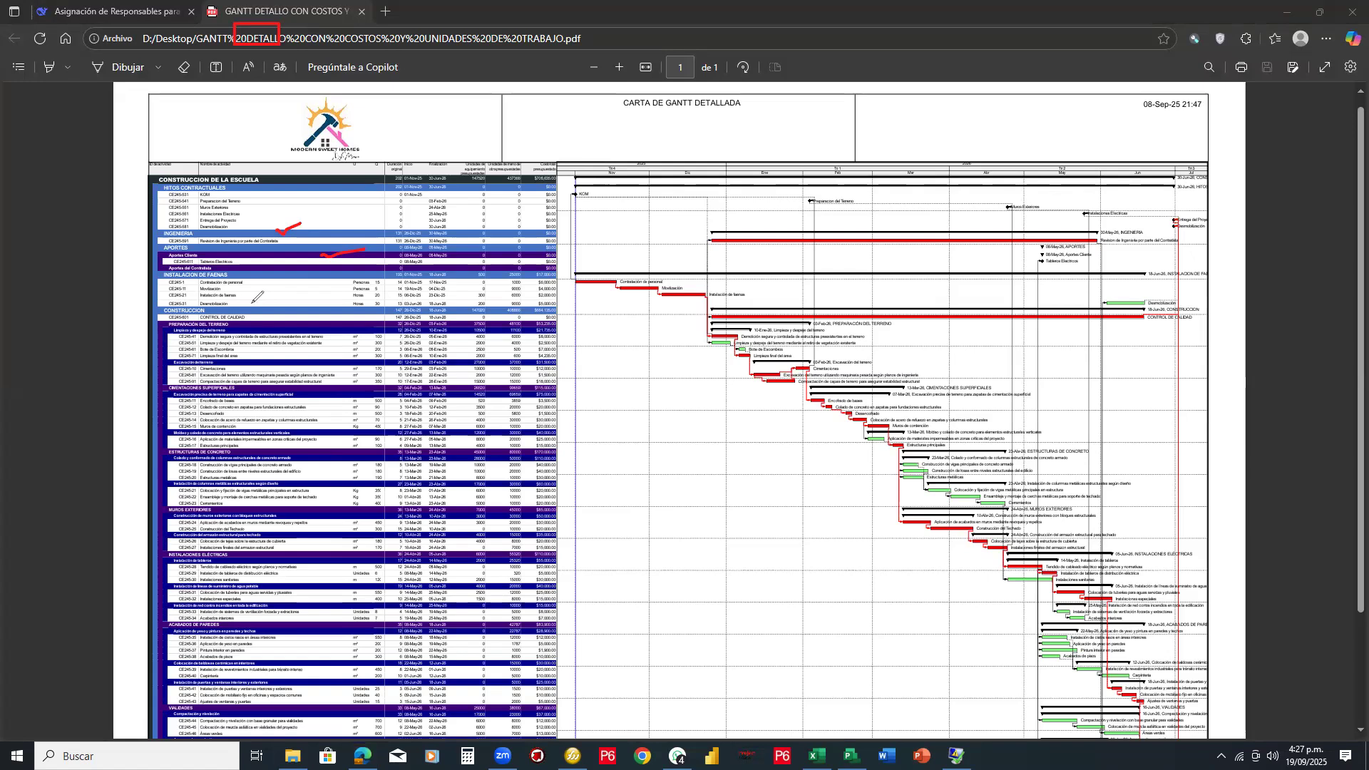
pyautogui.moveTo(381, 478); pyautogui.dragTo(399, 469)
pyautogui.click(252, 169)
pyautogui.moveTo(187, 169)
pyautogui.mouseDown()
pyautogui.moveTo(153, 175)
pyautogui.moveTo(277, 174)
pyautogui.moveTo(252, 164)
pyautogui.mouseUp()
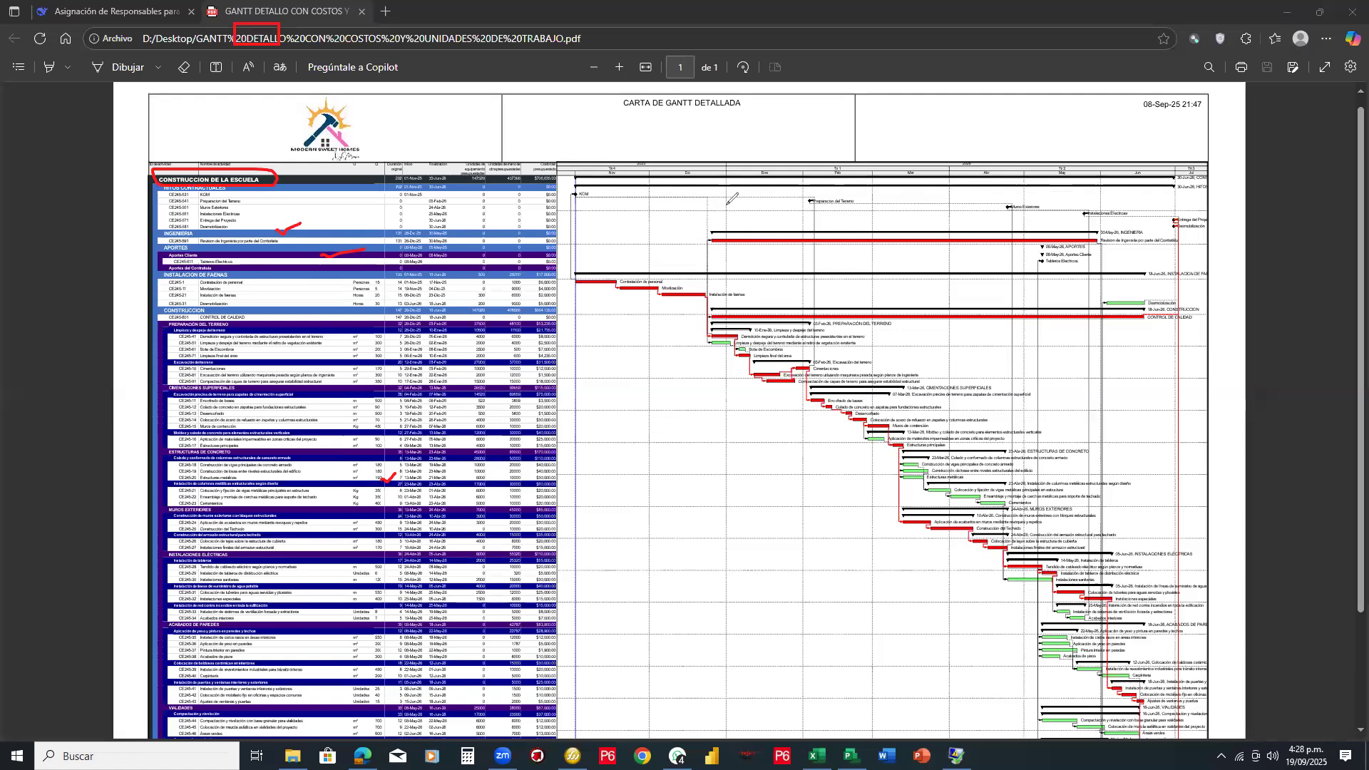
pyautogui.moveTo(425, 143)
pyautogui.mouseDown()
pyautogui.moveTo(274, 107)
pyautogui.moveTo(324, 174)
pyautogui.mouseUp()
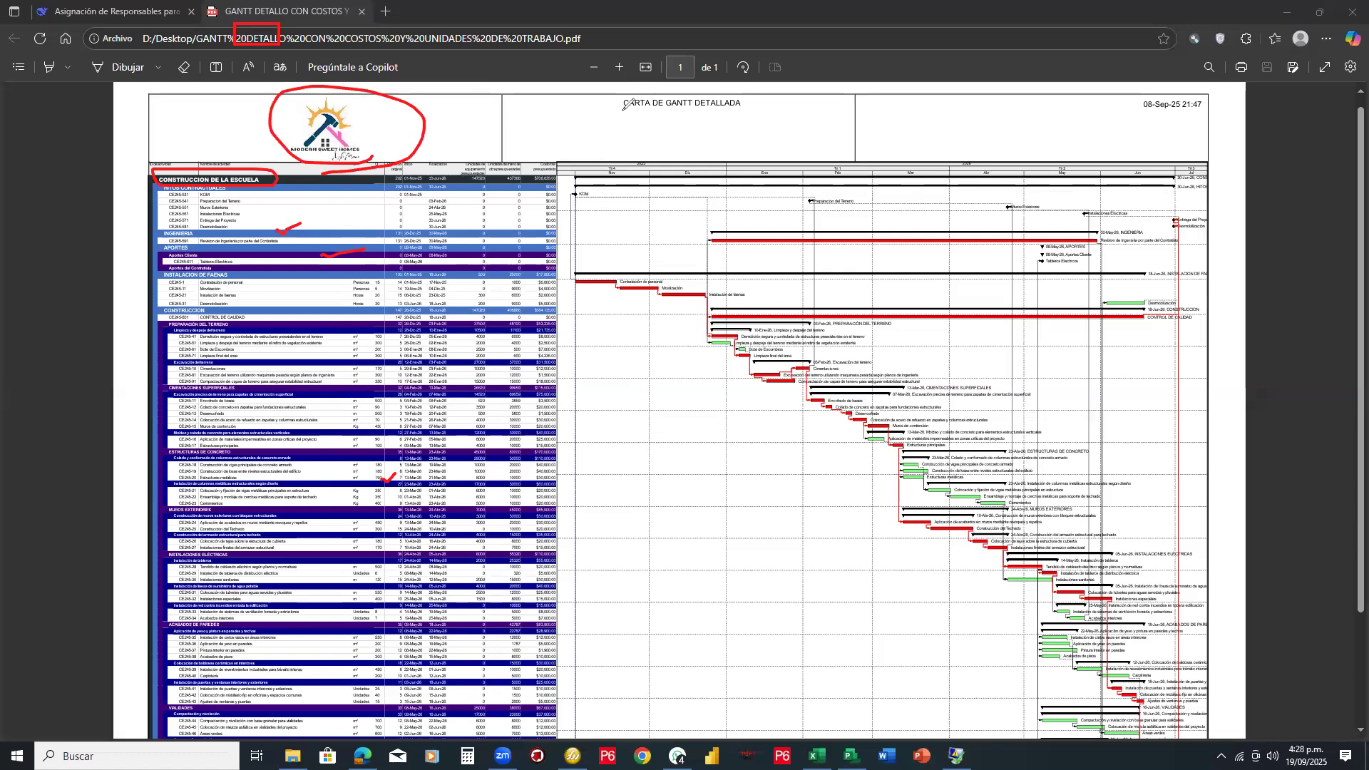
pyautogui.moveTo(753, 109)
pyautogui.mouseDown()
pyautogui.moveTo(602, 97)
pyautogui.moveTo(767, 99)
pyautogui.mouseUp()
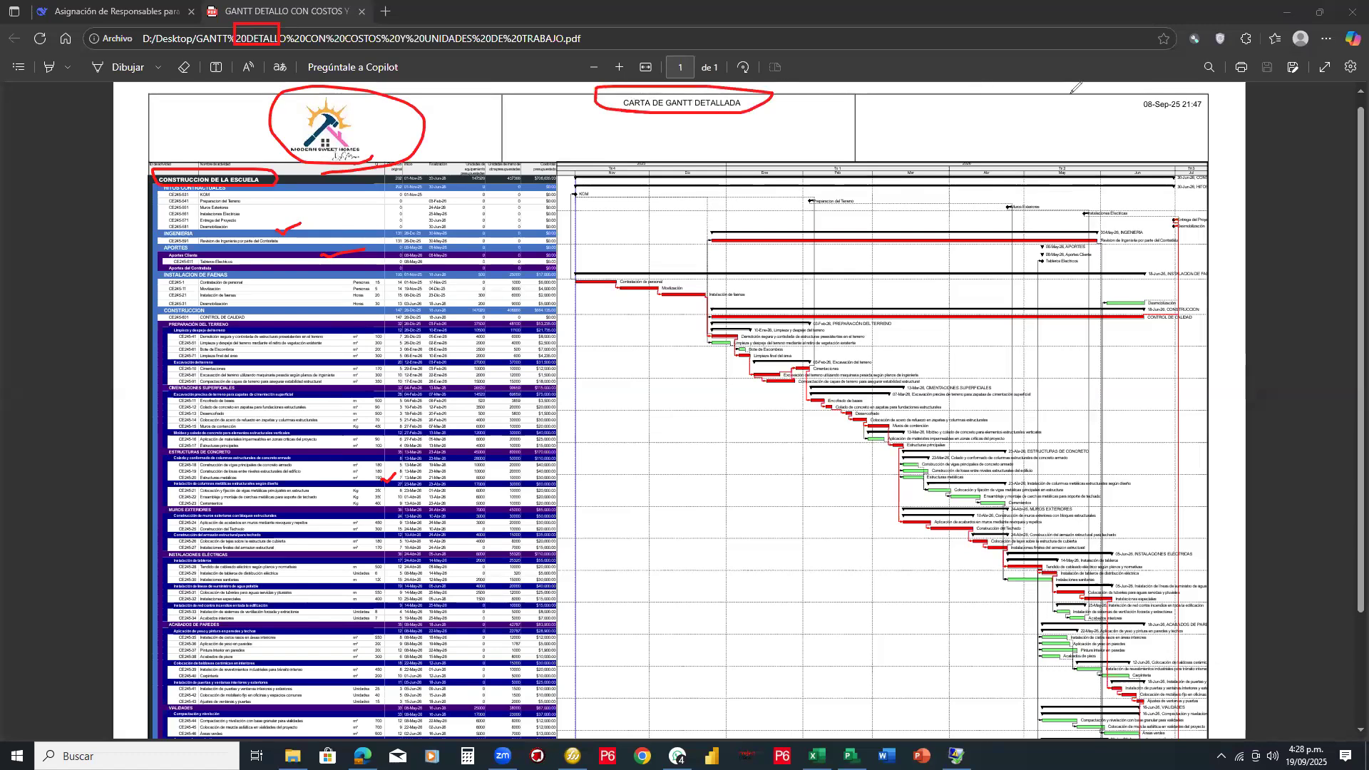
pyautogui.moveTo(1110, 118)
pyautogui.mouseDown()
pyautogui.moveTo(1212, 104)
pyautogui.moveTo(1139, 88)
pyautogui.moveTo(1125, 114)
pyautogui.mouseUp()
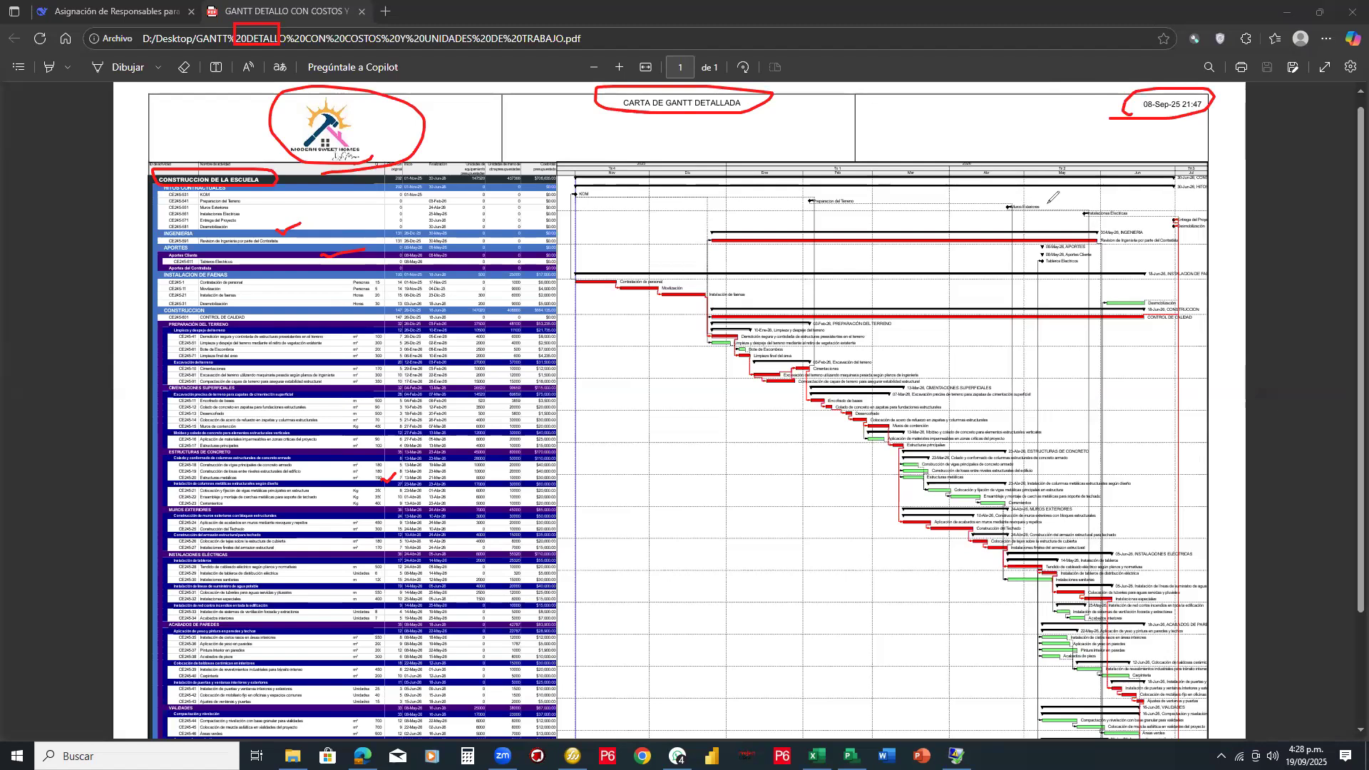
# Step: Switch to the PREYECTO PRODUCTIVO MERMELADAS schedule in Microsoft Project and open its print preview
pyautogui.press('e')
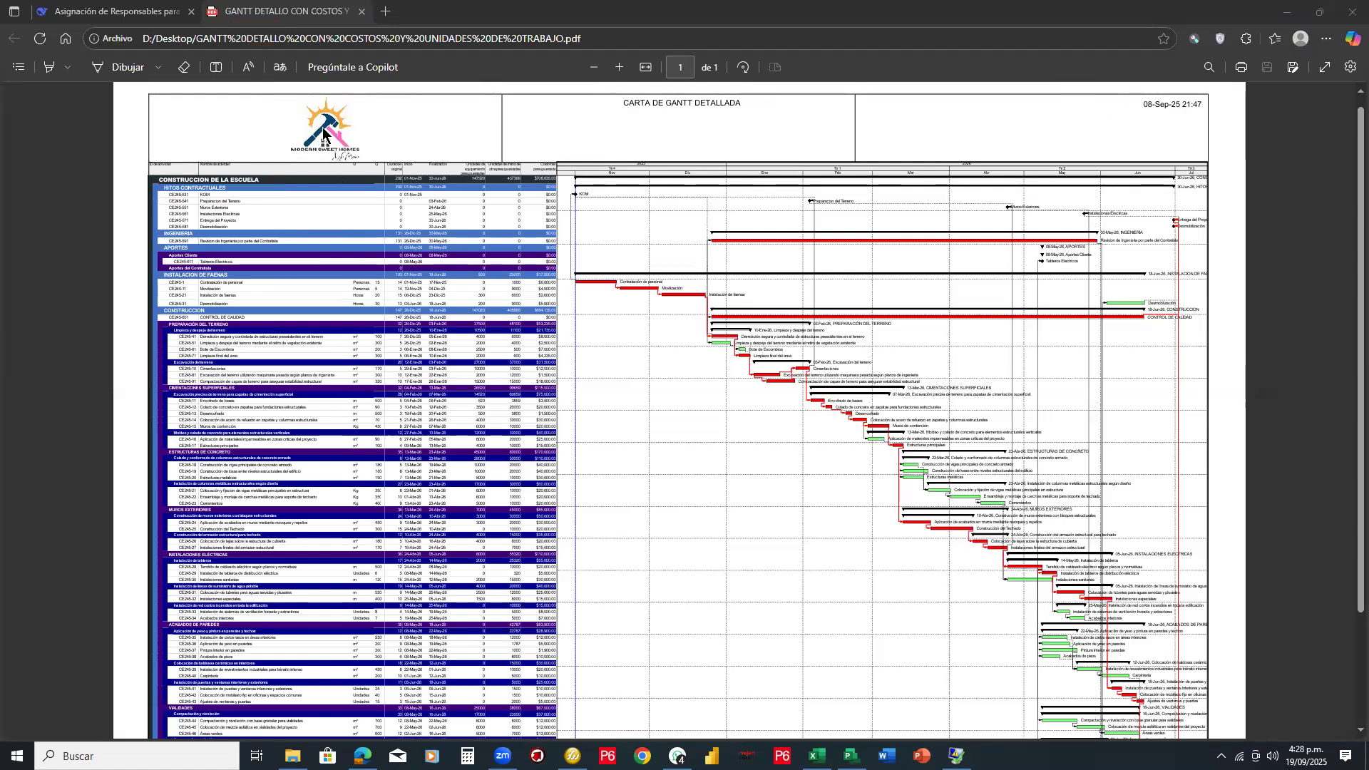
pyautogui.click(851, 756)
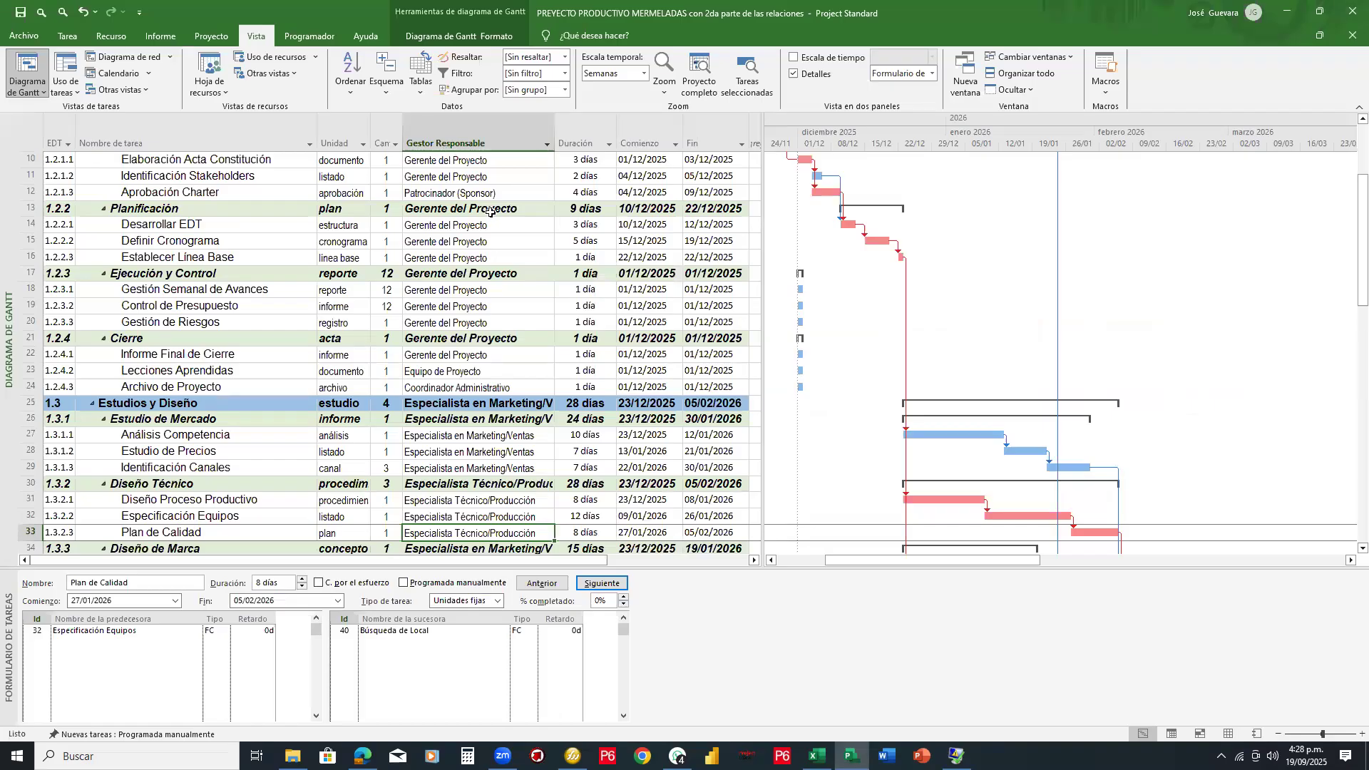
pyautogui.scroll(3, 527, 285)
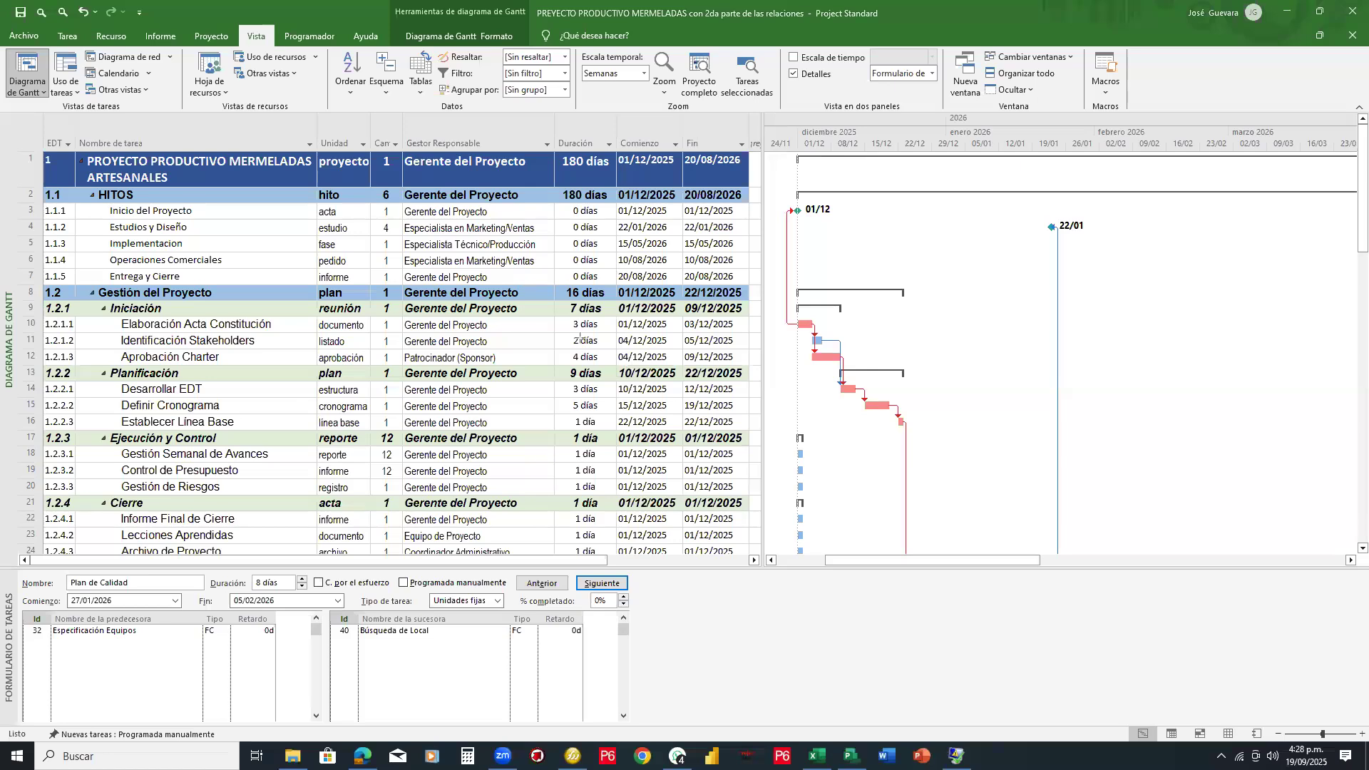
pyautogui.moveTo(204, 209)
pyautogui.mouseDown()
pyautogui.moveTo(86, 59)
pyautogui.moveTo(41, 43)
pyautogui.mouseUp()
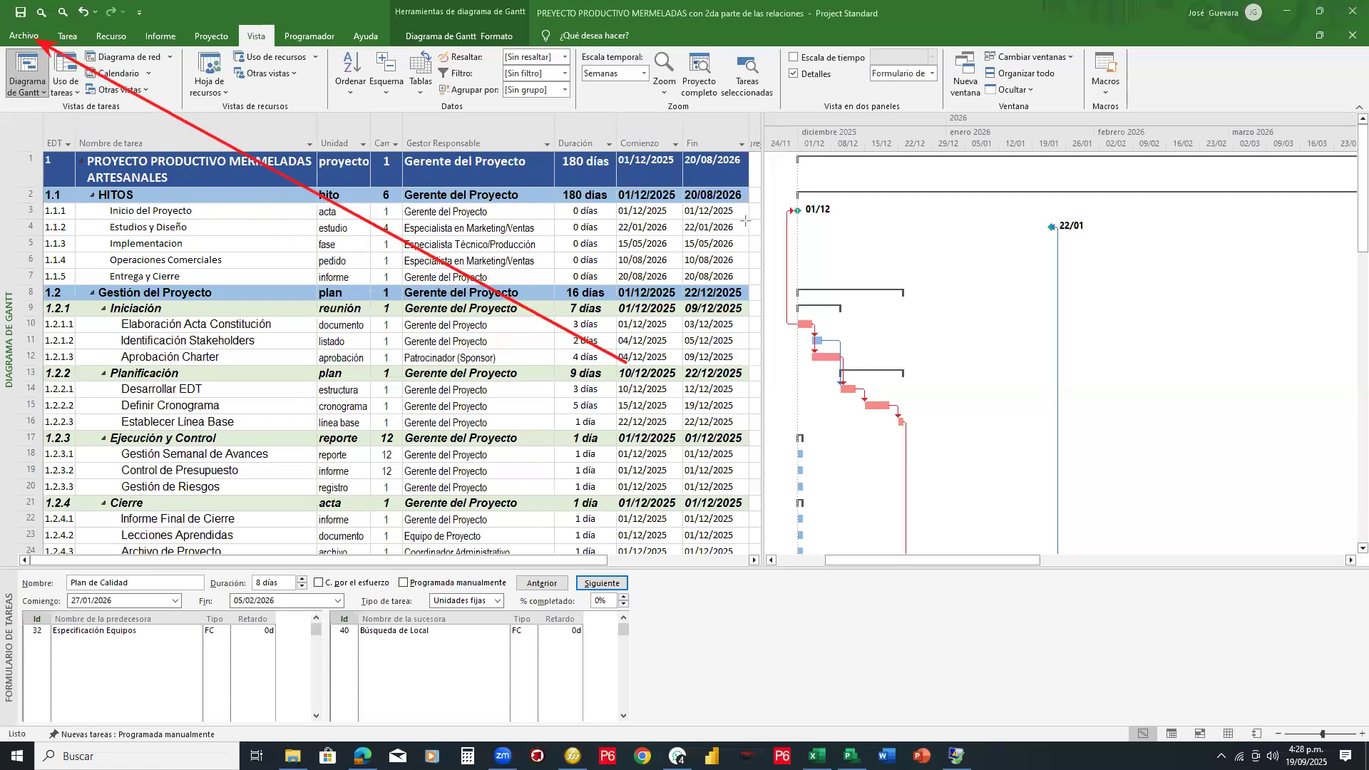
pyautogui.click(25, 38)
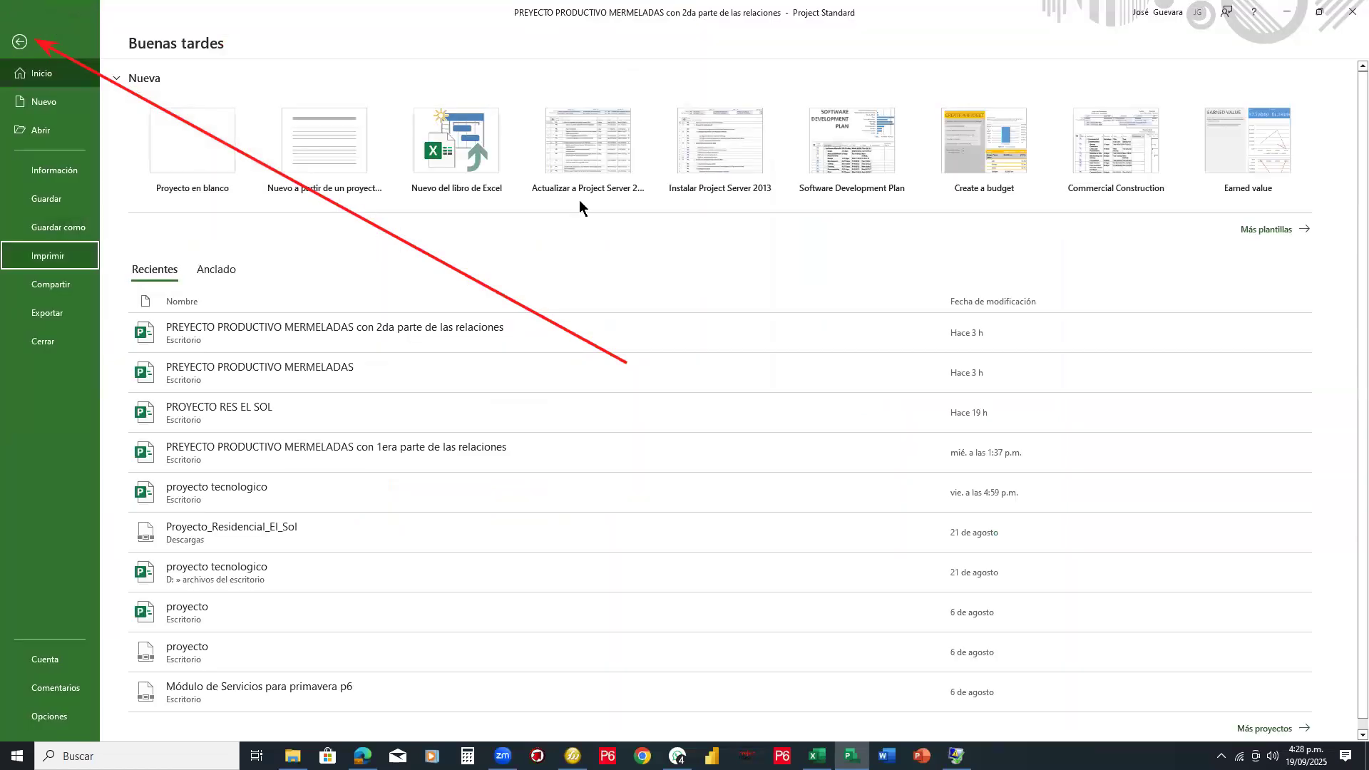
pyautogui.press('Return')
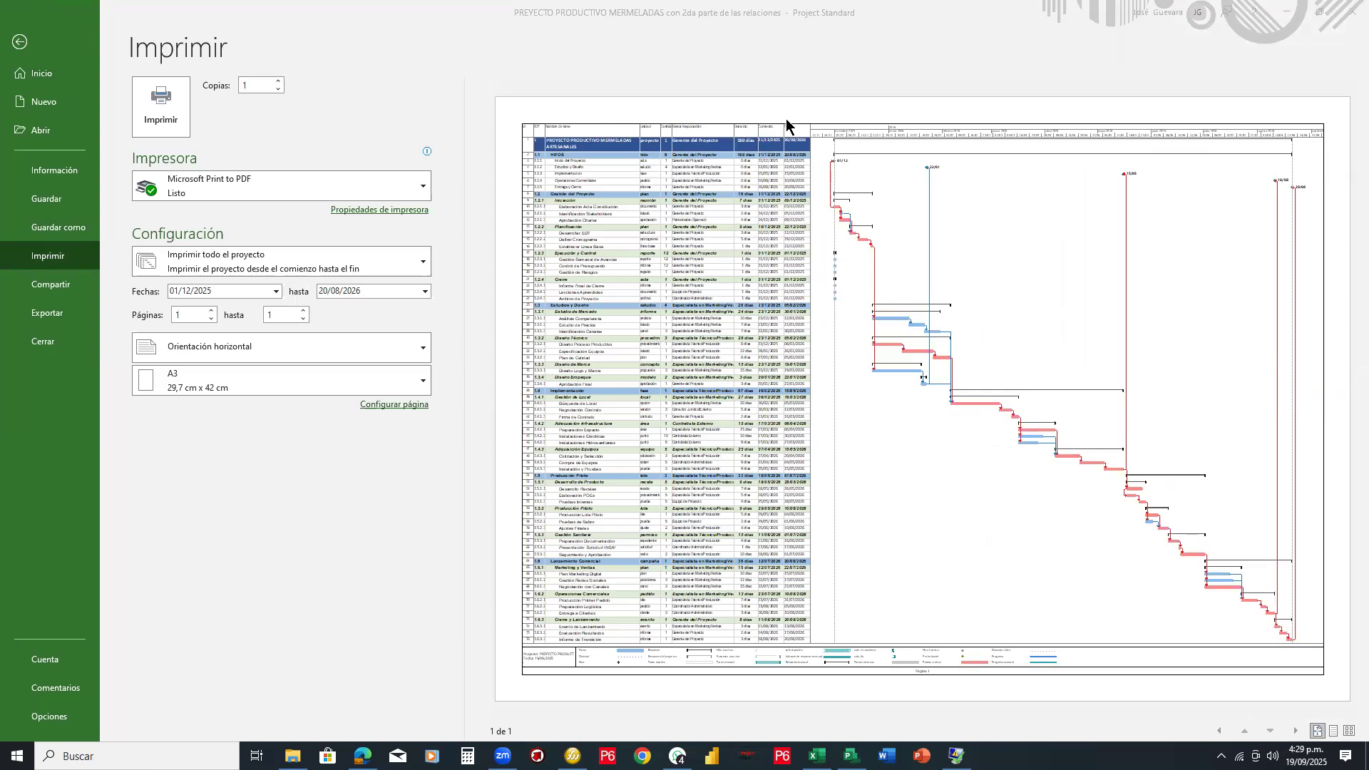
# Step: Open the page setup of the Gantt chart and review its orientation, scale and paper size options
pyautogui.moveTo(500, 190); pyautogui.dragTo(407, 397)
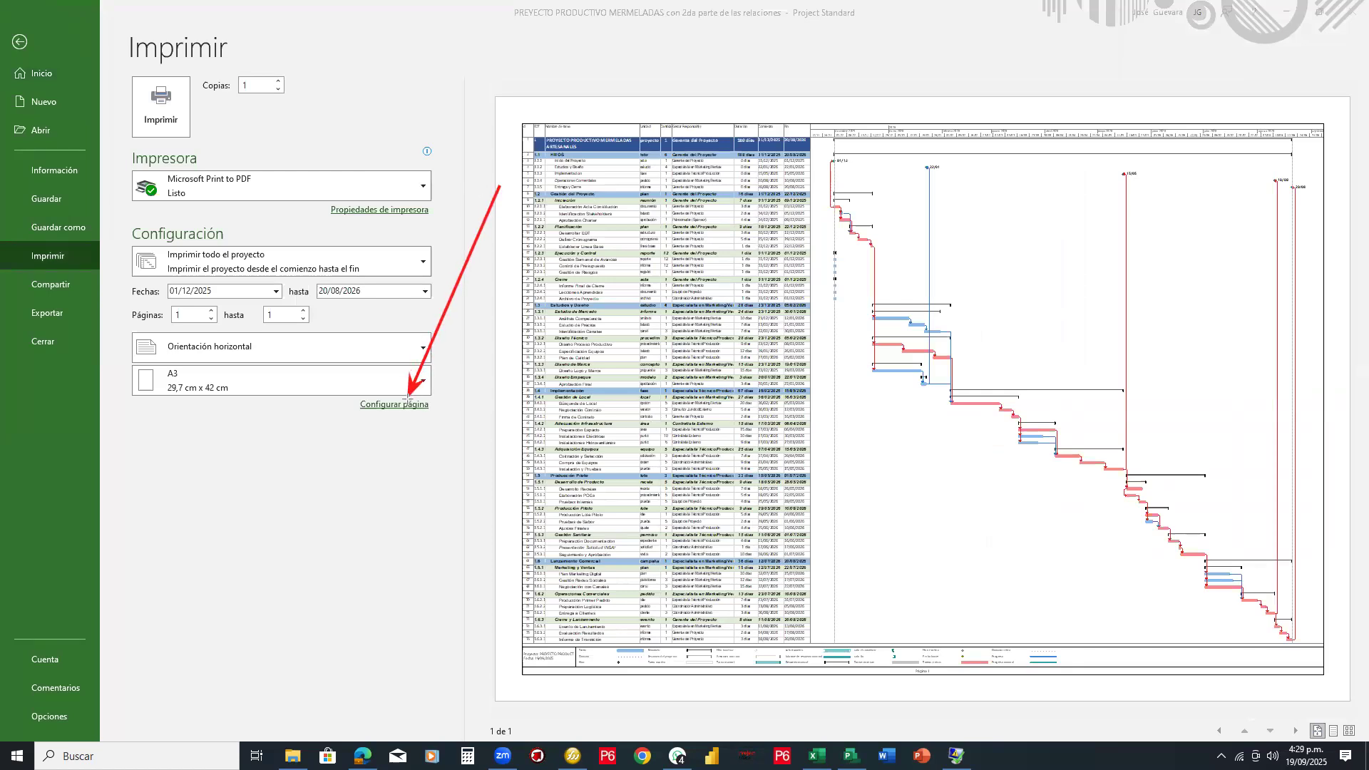
pyautogui.moveTo(171, 402); pyautogui.dragTo(354, 403)
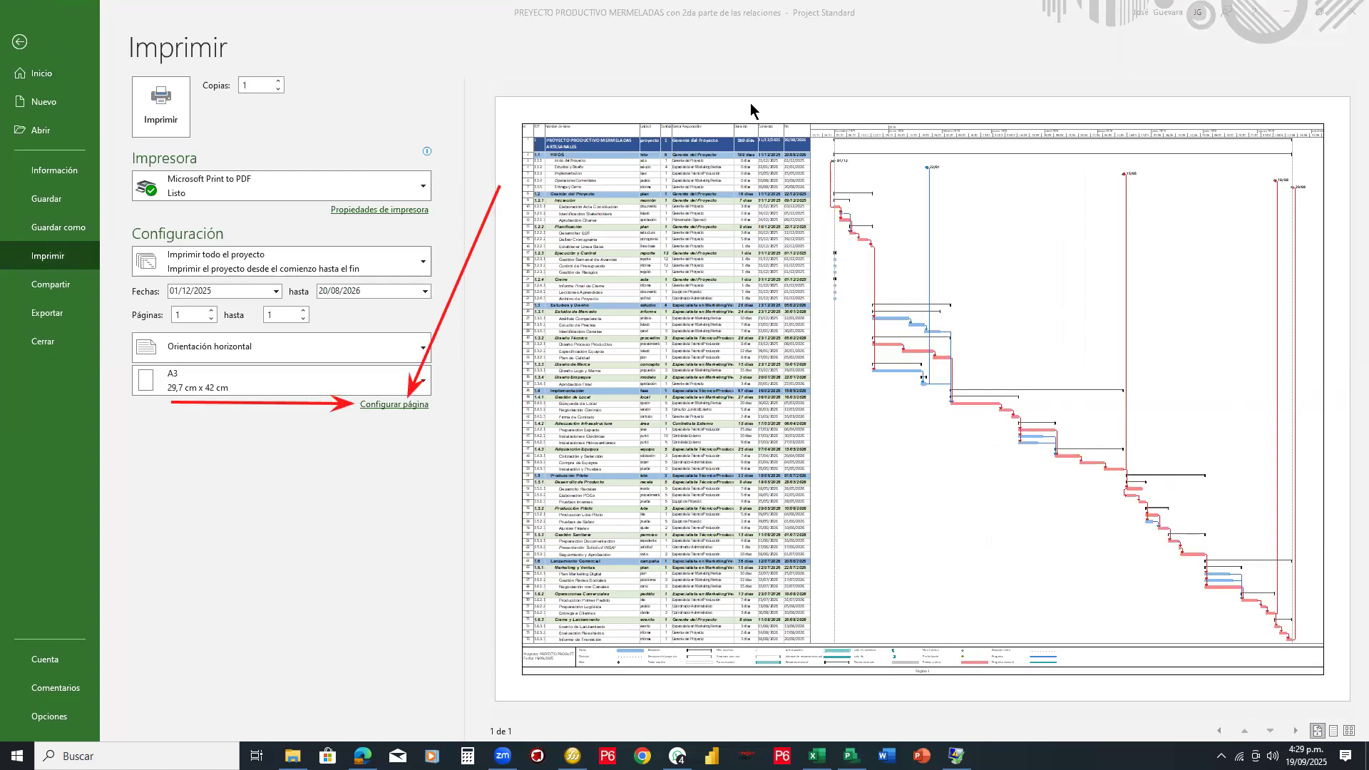
pyautogui.click(367, 404)
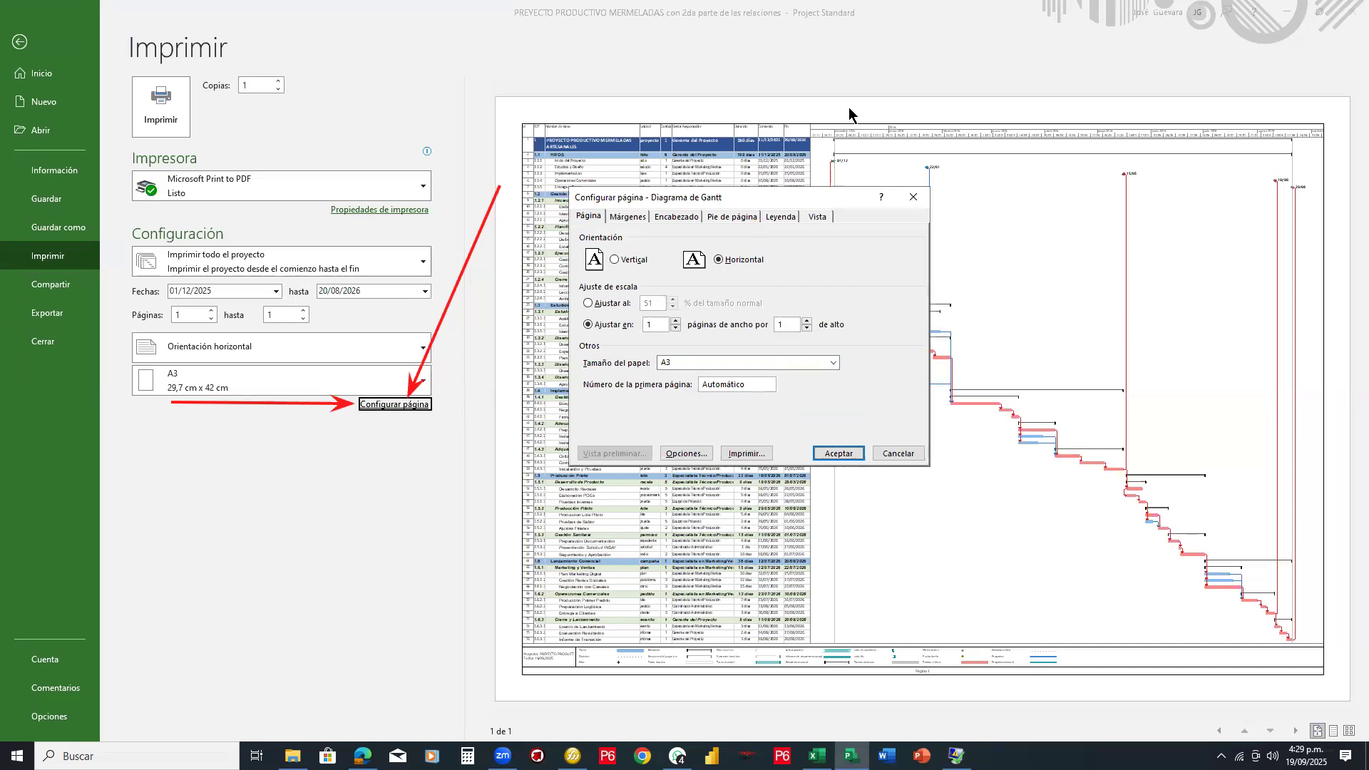
pyautogui.click(653, 180)
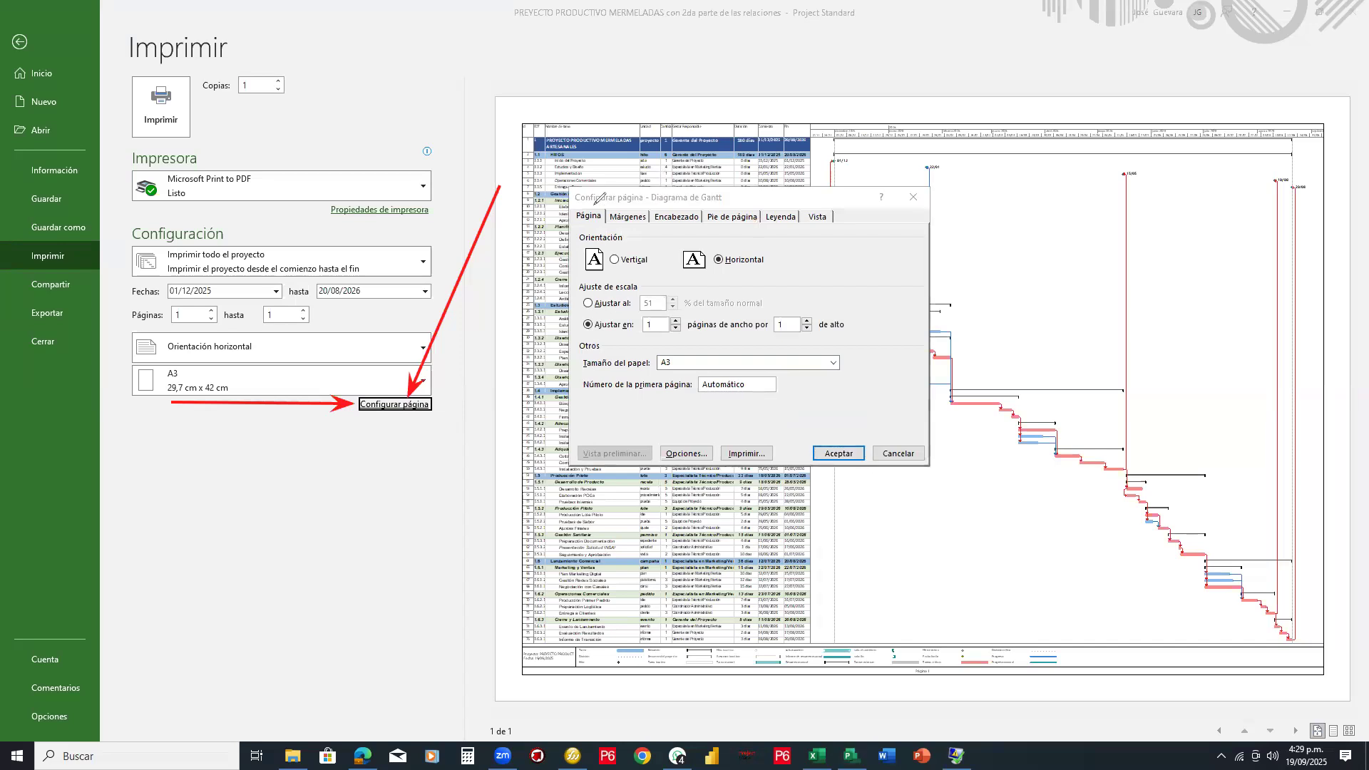
pyautogui.moveTo(599, 204)
pyautogui.mouseDown()
pyautogui.moveTo(576, 210)
pyautogui.moveTo(601, 218)
pyautogui.mouseUp()
pyautogui.moveTo(773, 254); pyautogui.dragTo(786, 251)
pyautogui.moveTo(704, 312)
pyautogui.mouseDown()
pyautogui.moveTo(720, 304)
pyautogui.moveTo(739, 353)
pyautogui.moveTo(773, 342)
pyautogui.mouseUp()
pyautogui.press('e')
pyautogui.moveTo(612, 220)
pyautogui.mouseDown()
pyautogui.moveTo(730, 251)
pyautogui.moveTo(756, 356)
pyautogui.moveTo(642, 283)
pyautogui.mouseUp()
# Step: Set the page's left margin to 1 cm and right margin to 1.1 cm, and apply the change
pyautogui.click(629, 218)
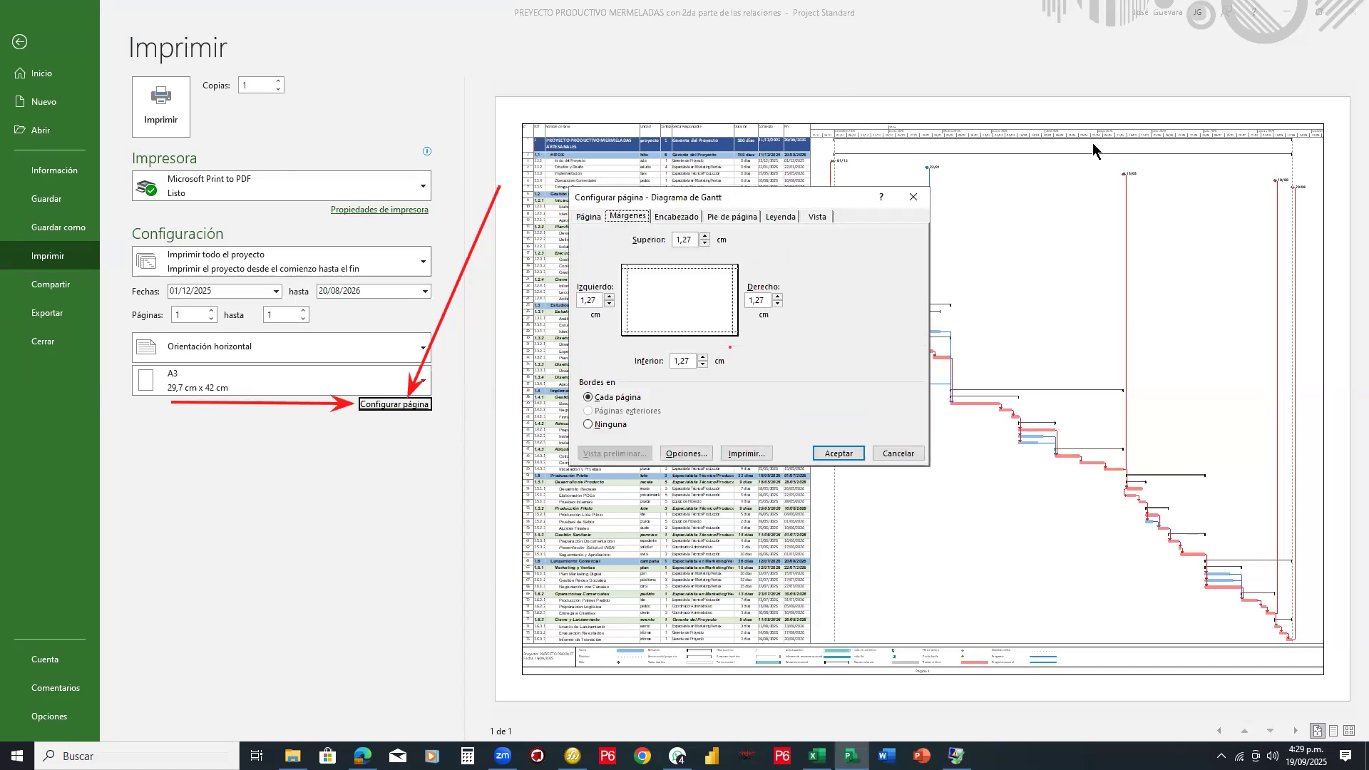
pyautogui.click(610, 304)
pyautogui.click(609, 304)
pyautogui.click(778, 304)
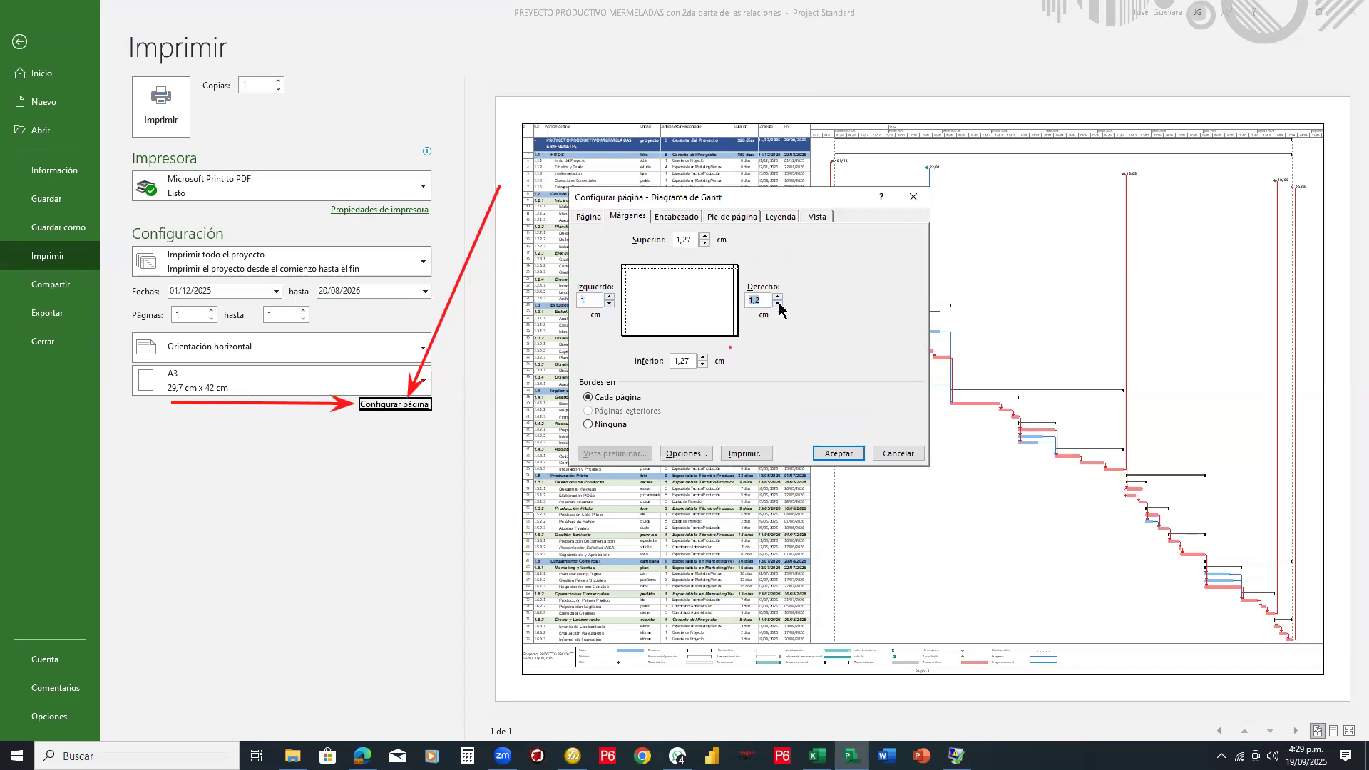
pyautogui.click(838, 454)
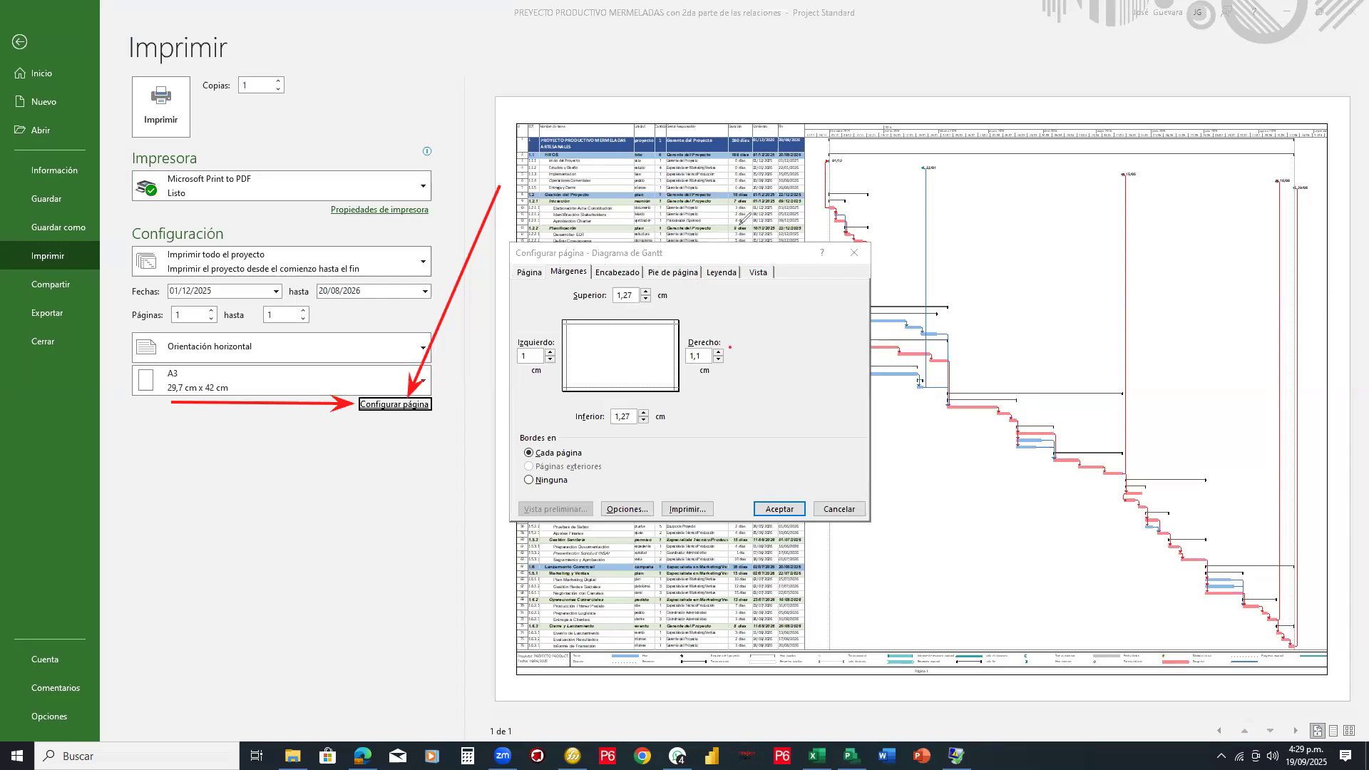
# Step: Open the left section of the Gantt chart's page header for editing
pyautogui.click(624, 273)
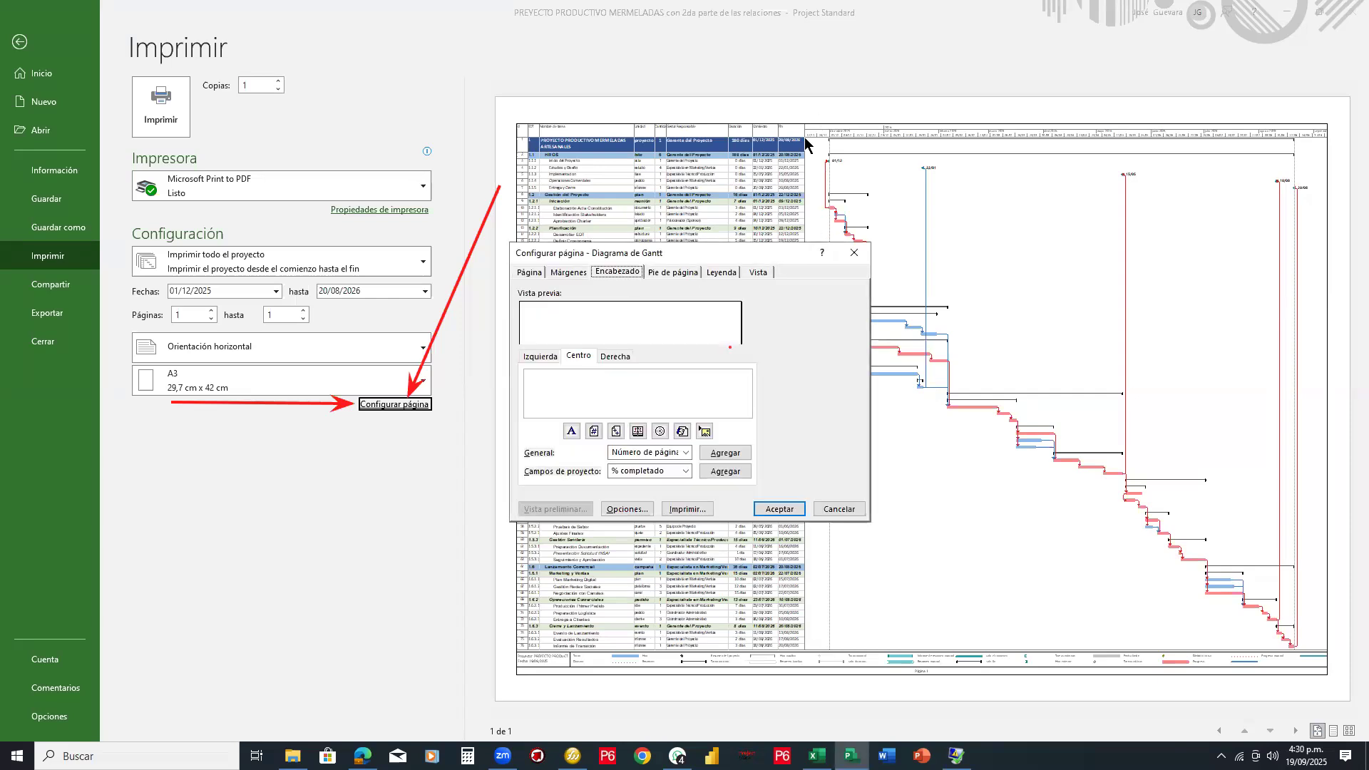
pyautogui.click(515, 346)
pyautogui.moveTo(630, 364); pyautogui.dragTo(643, 365)
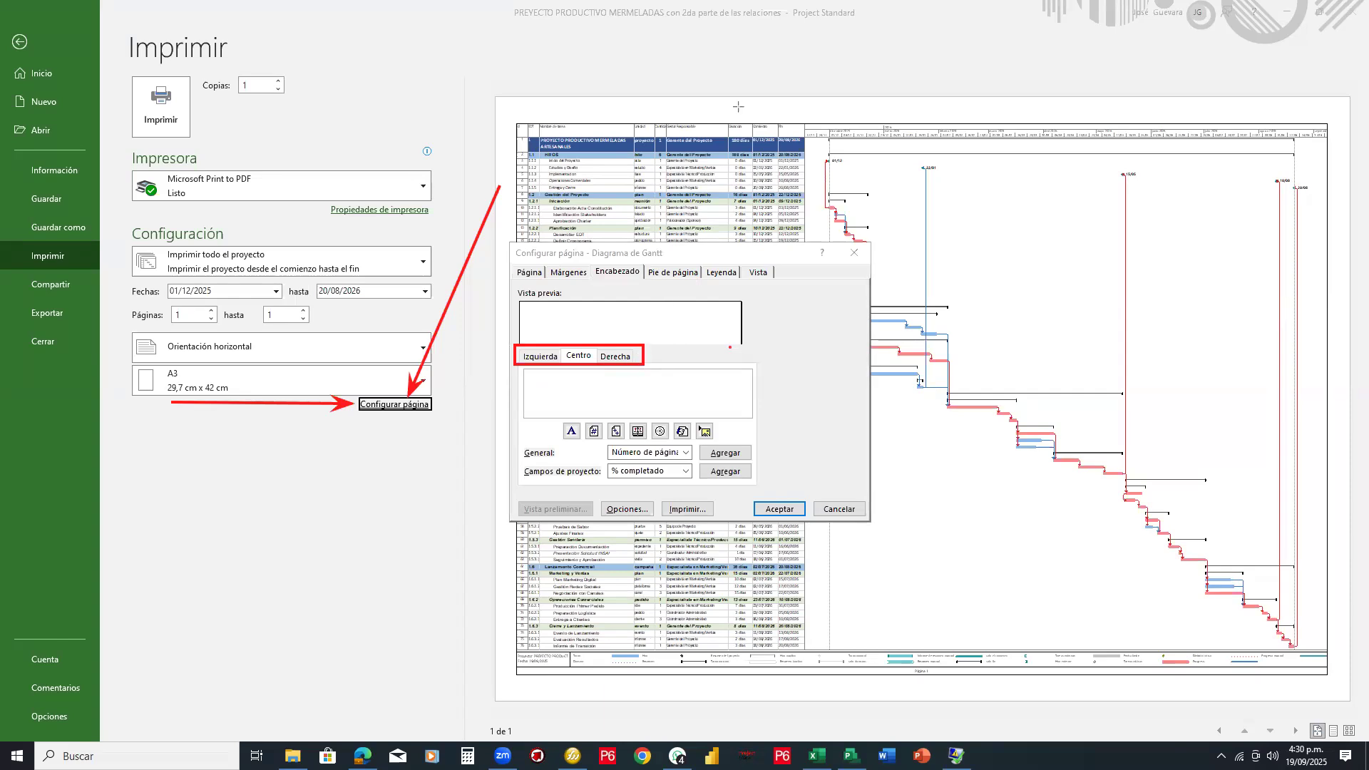
pyautogui.moveTo(515, 99); pyautogui.dragTo(628, 122)
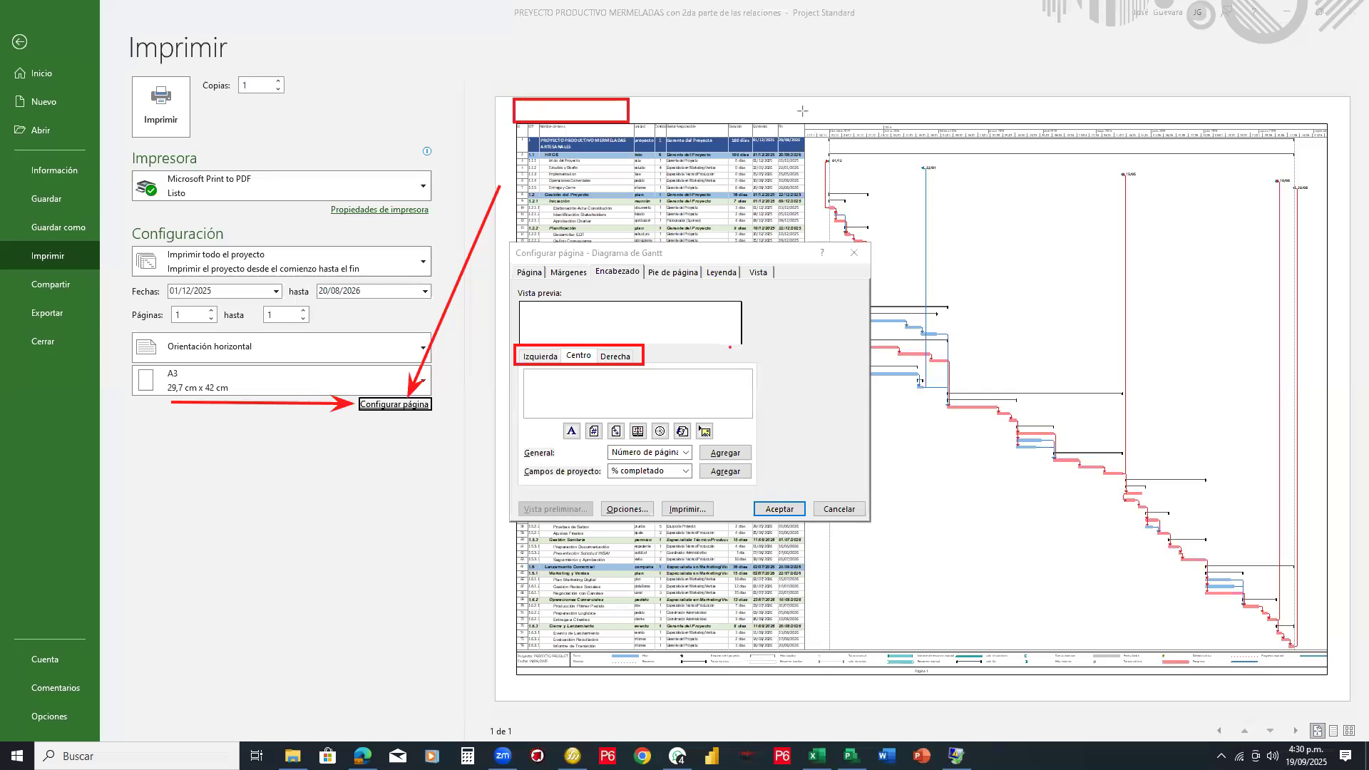
pyautogui.click(542, 356)
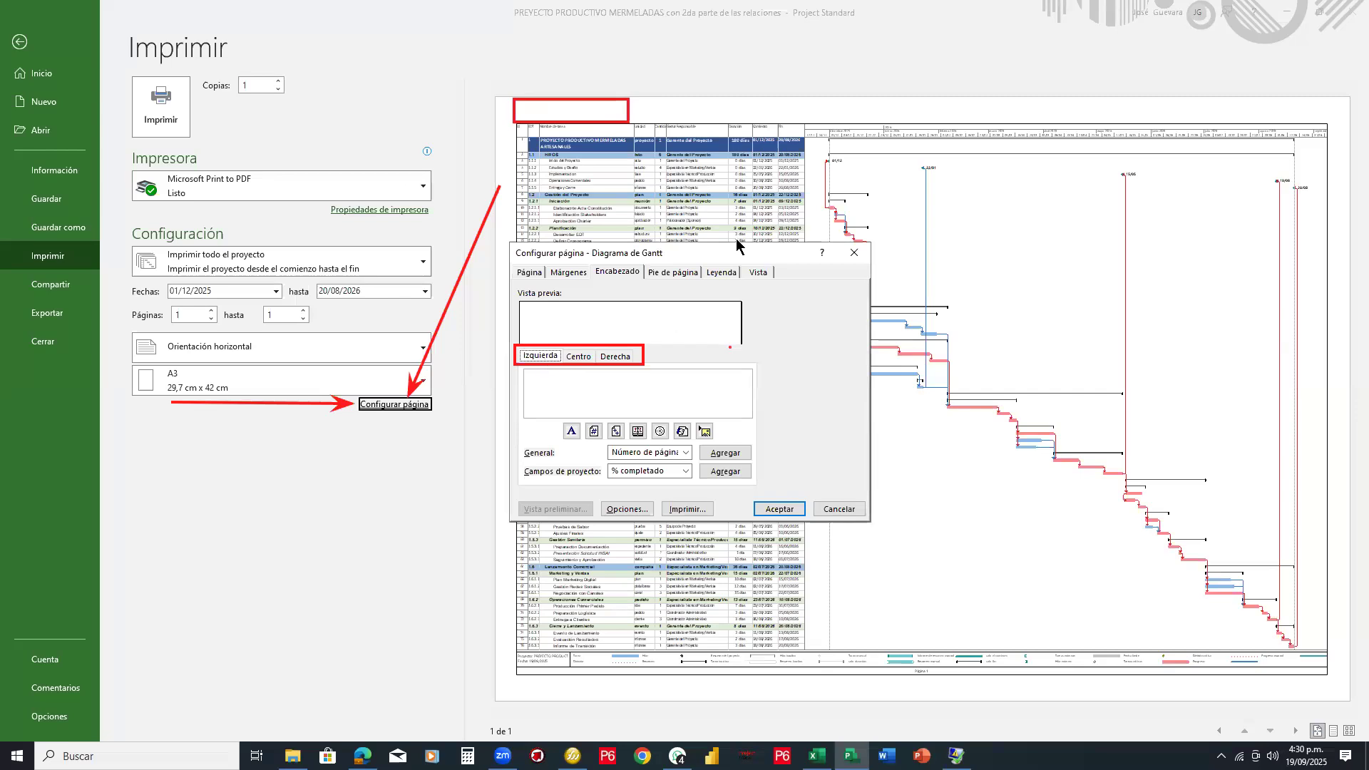
pyautogui.click(829, 127)
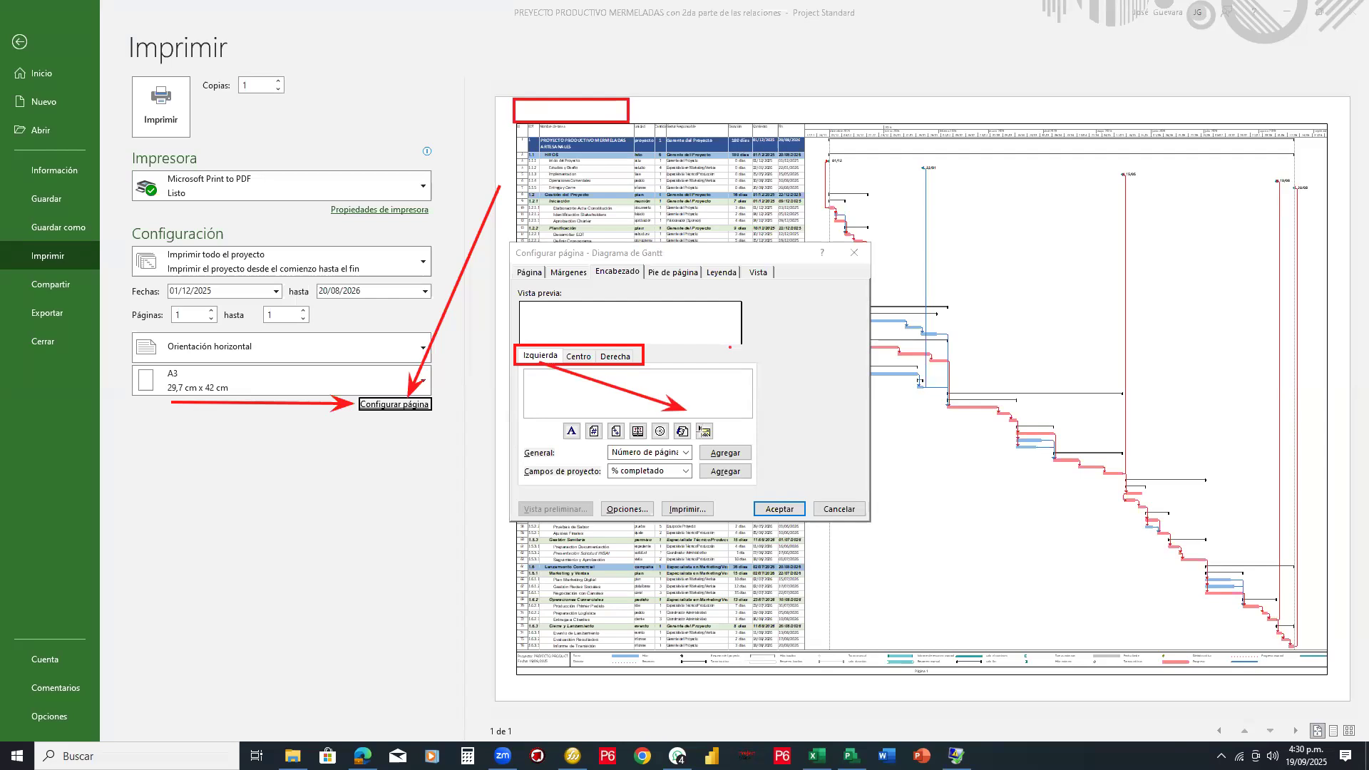
# Step: Start inserting a picture into the left header section and show the available files as large icons
pyautogui.click(705, 432)
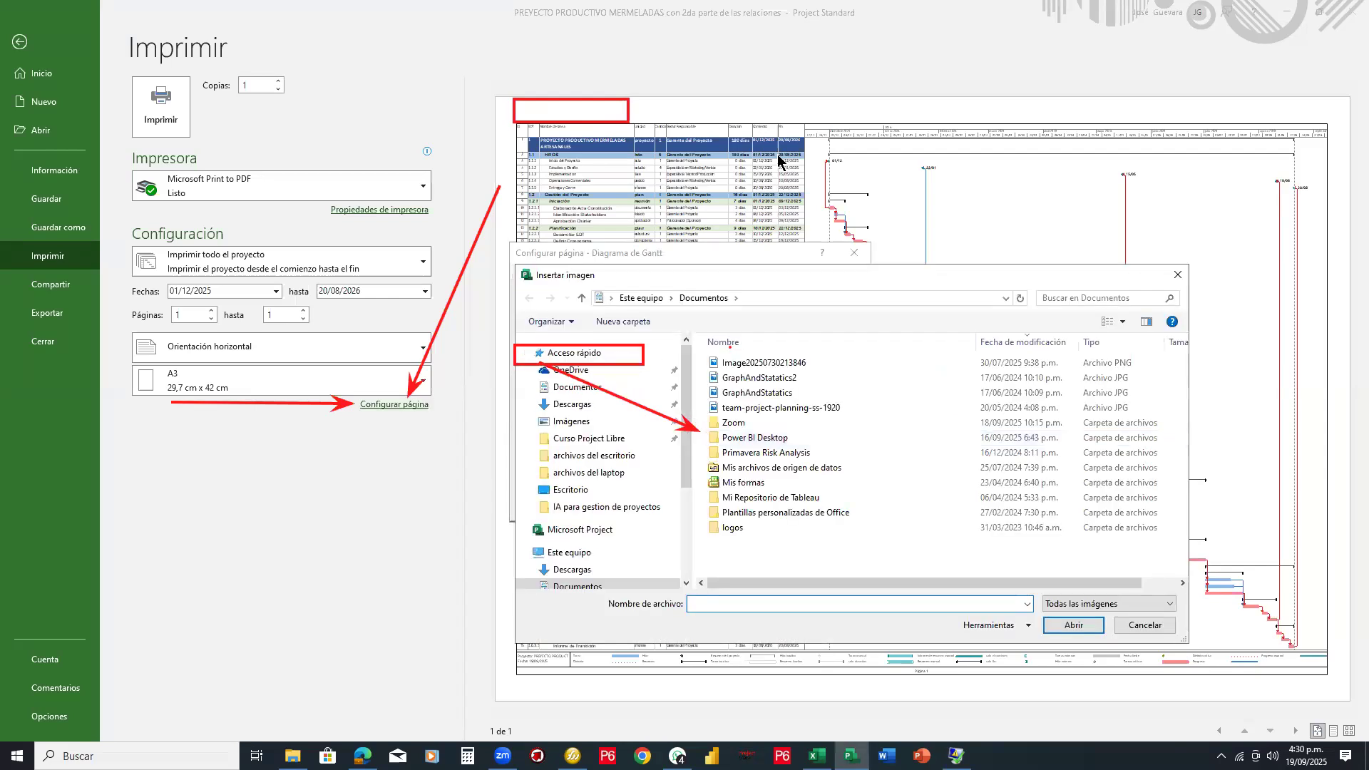
pyautogui.click(968, 150)
pyautogui.press('Escape')
pyautogui.click(755, 278)
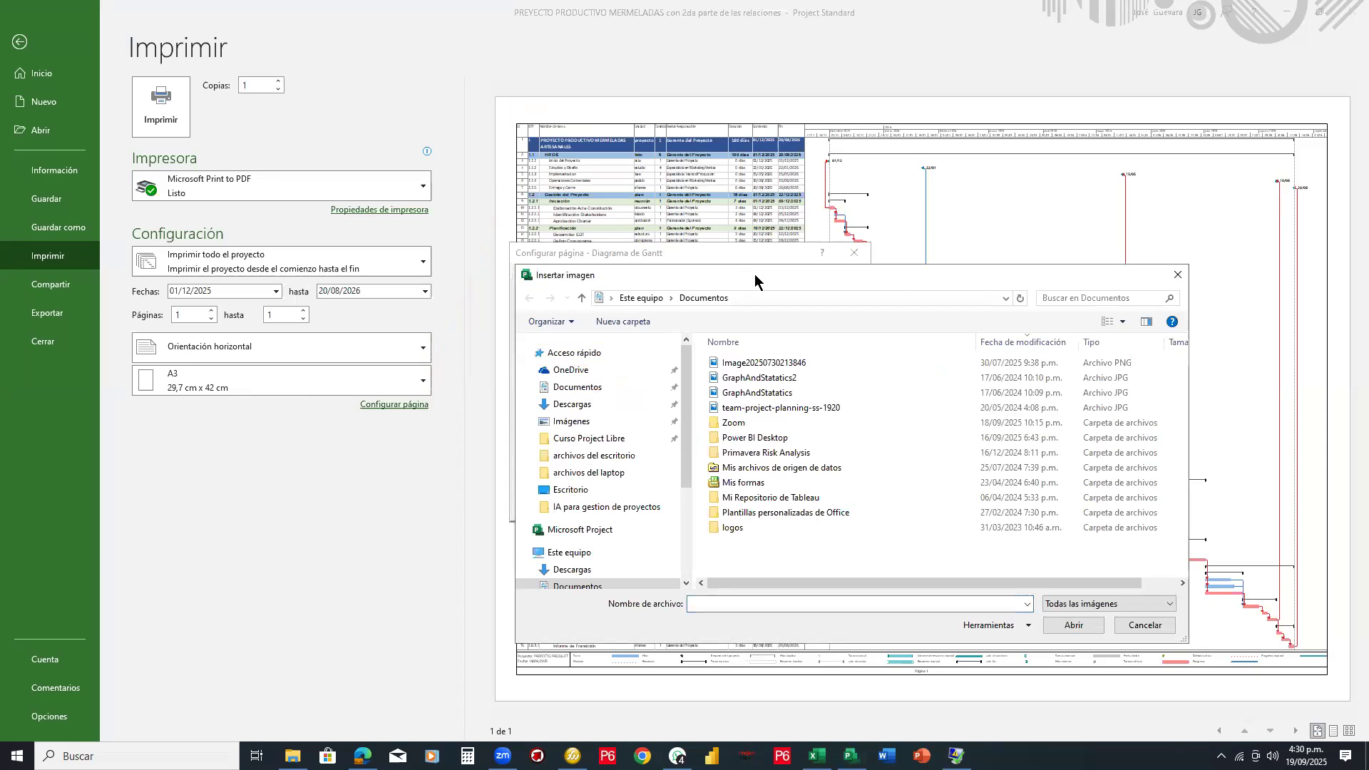
pyautogui.moveTo(755, 278); pyautogui.dragTo(624, 164)
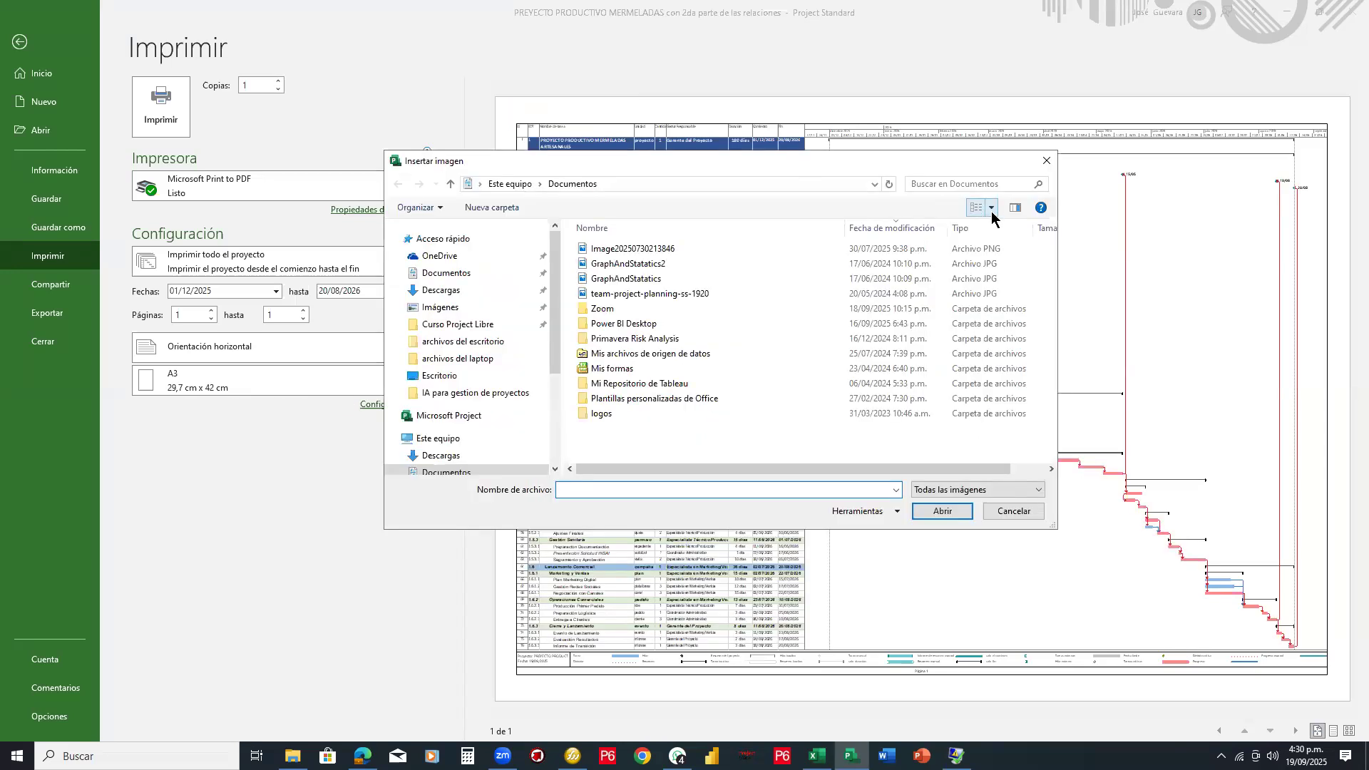
pyautogui.click(991, 208)
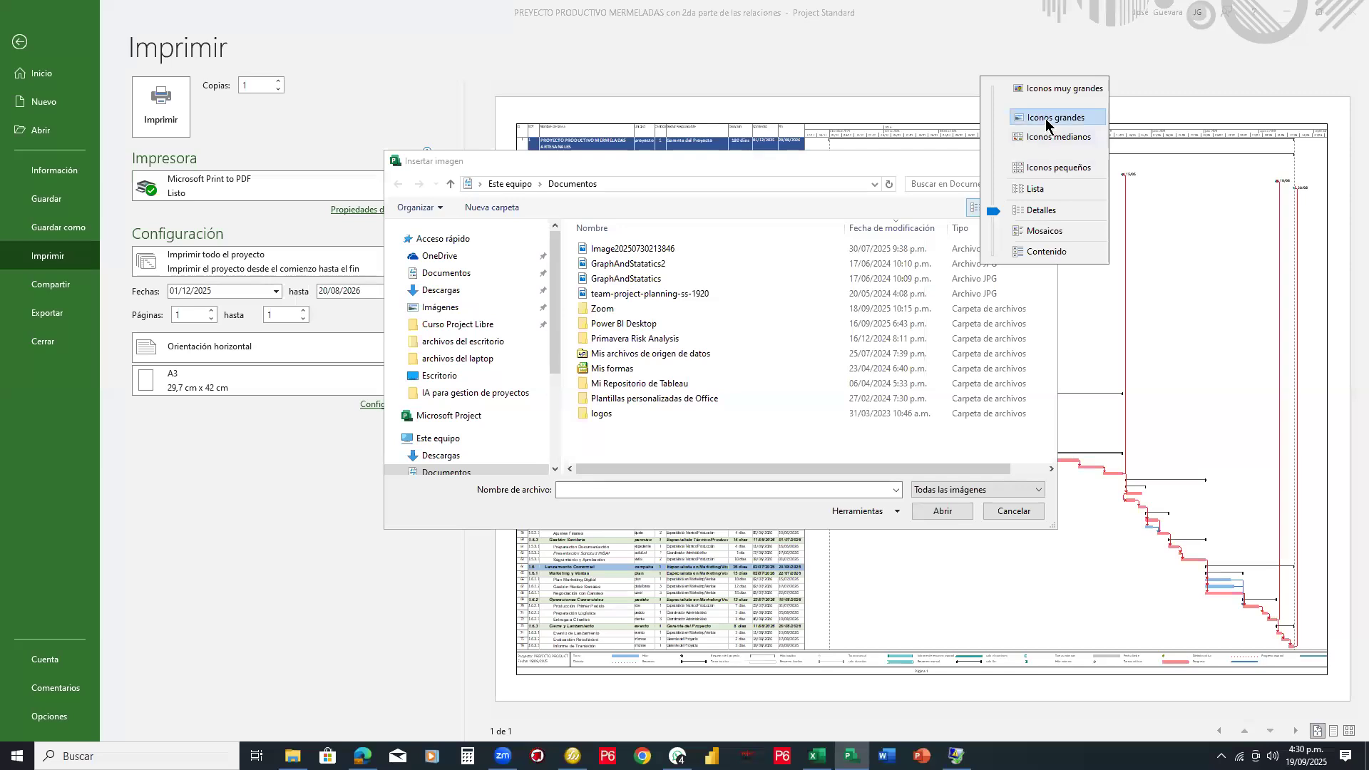
pyautogui.click(1046, 120)
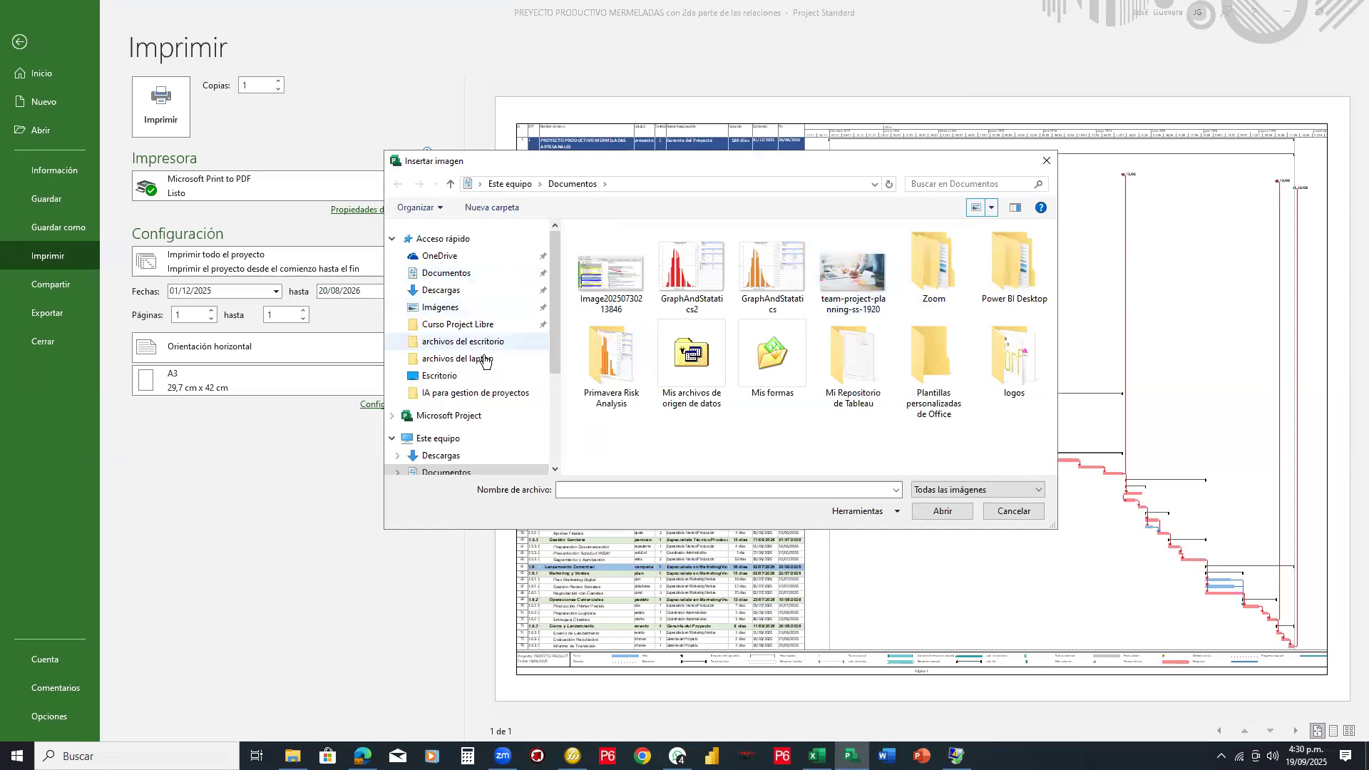
# Step: Browse to the folder "archivos del escritorio" on the Datos (D:) drive
pyautogui.scroll(-1, 550, 349)
pyautogui.moveTo(551, 350); pyautogui.dragTo(551, 405)
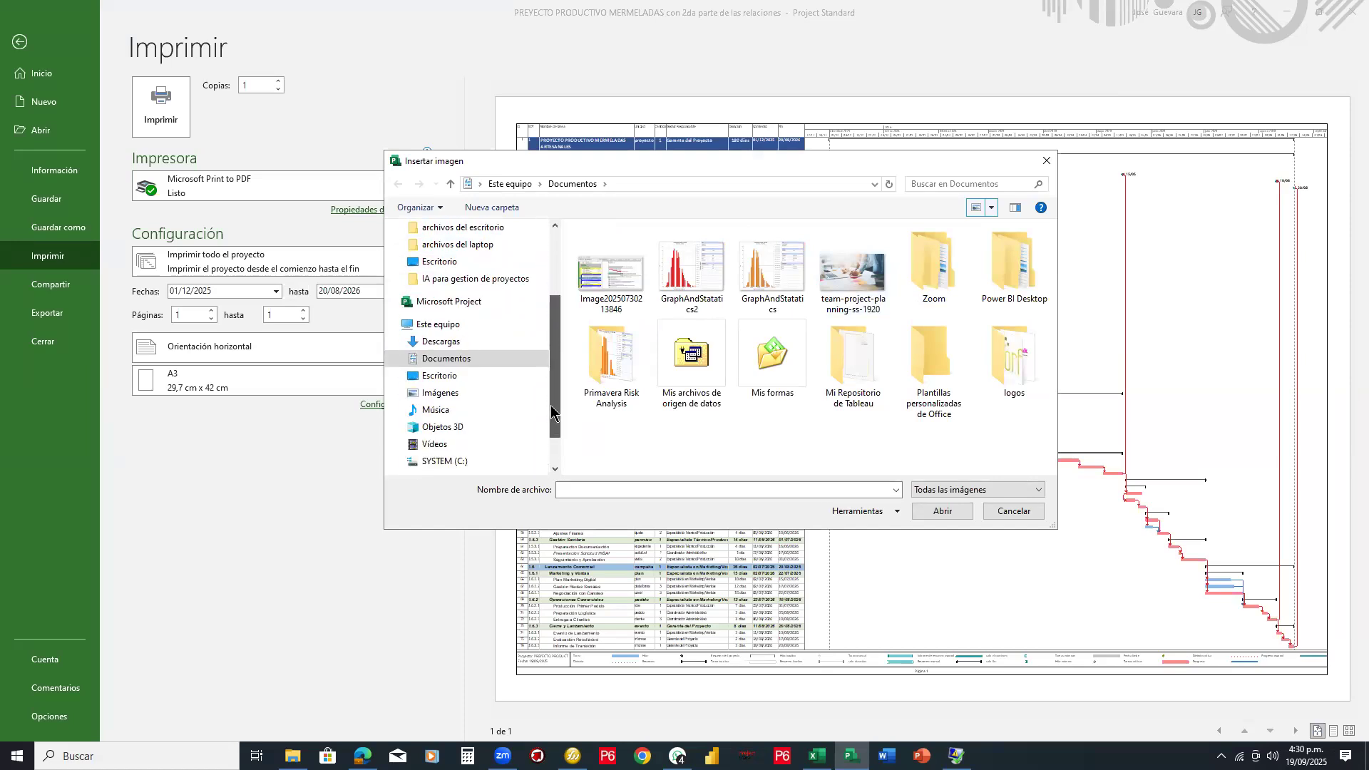
pyautogui.scroll(-1, 499, 399)
pyautogui.click(440, 443)
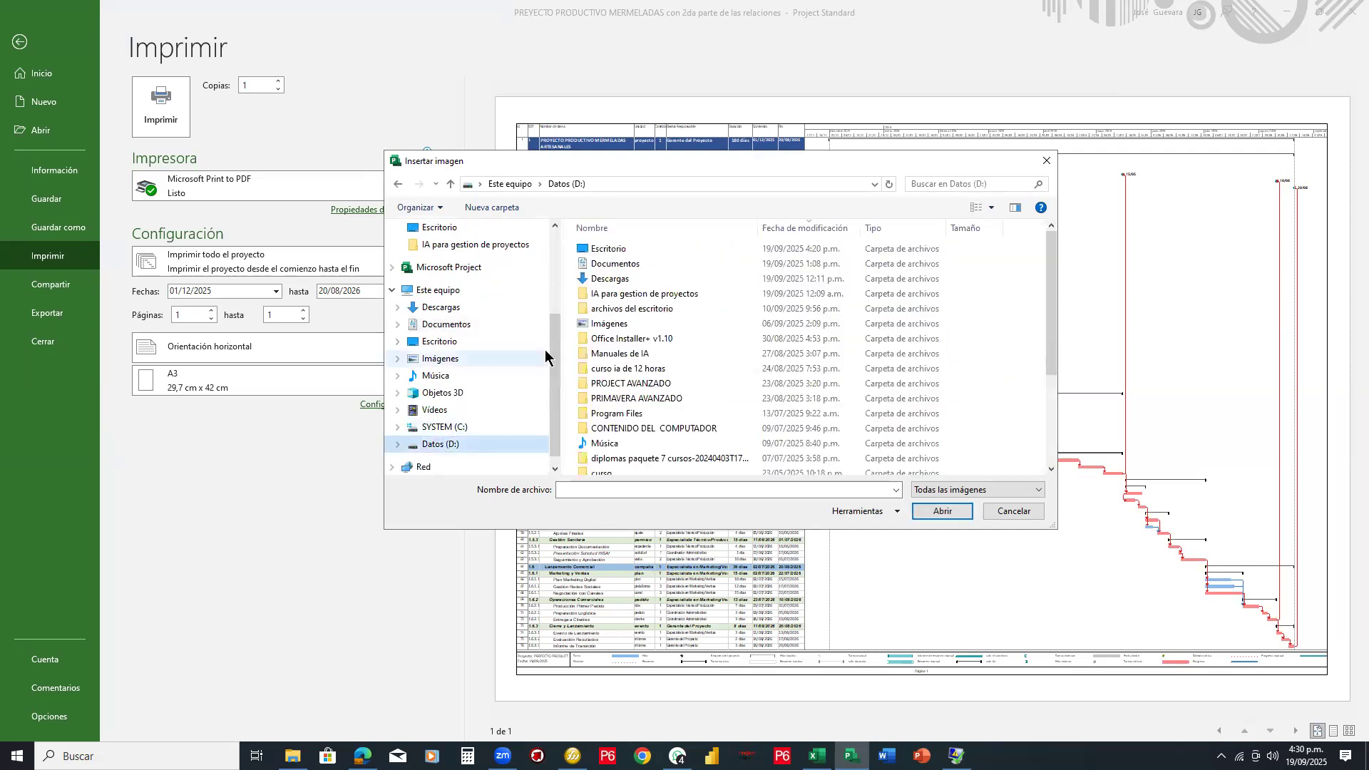
pyautogui.scroll(-3, 604, 351)
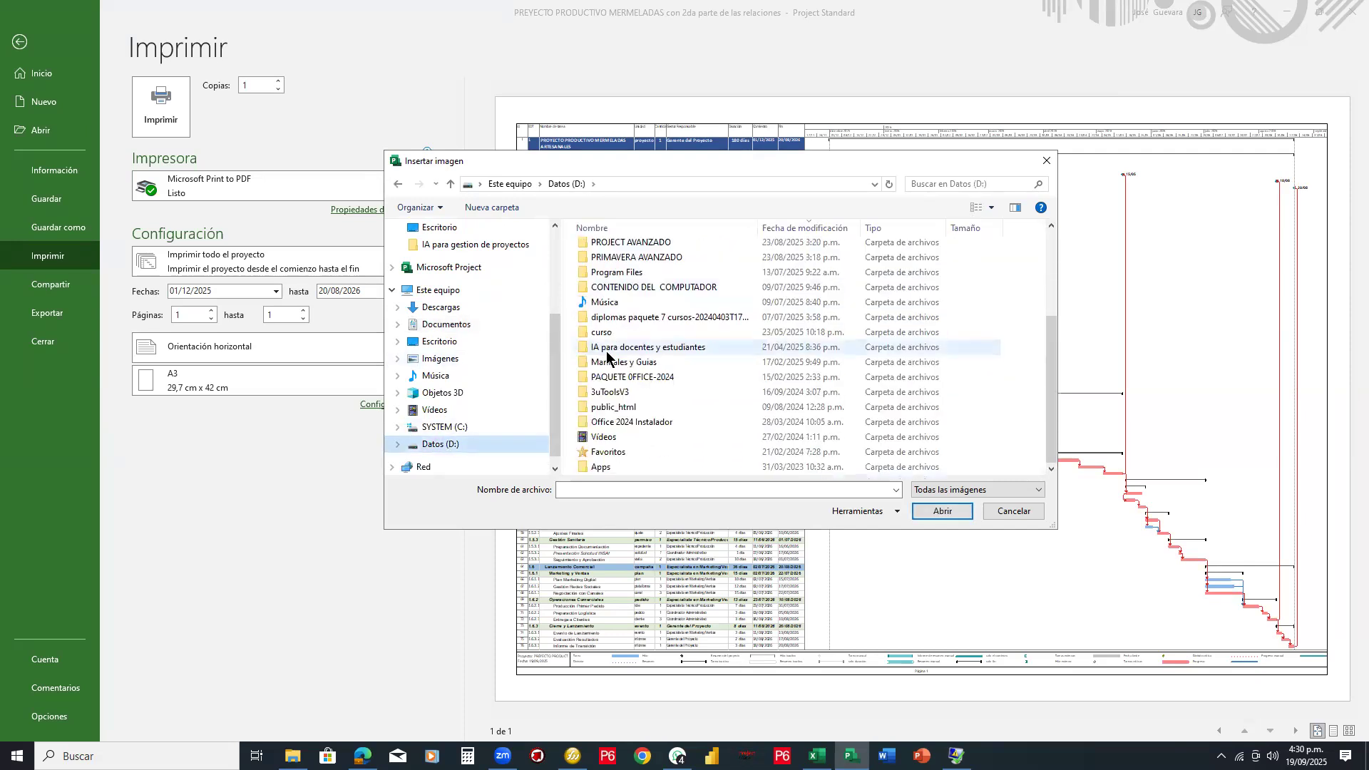
pyautogui.scroll(3, 620, 343)
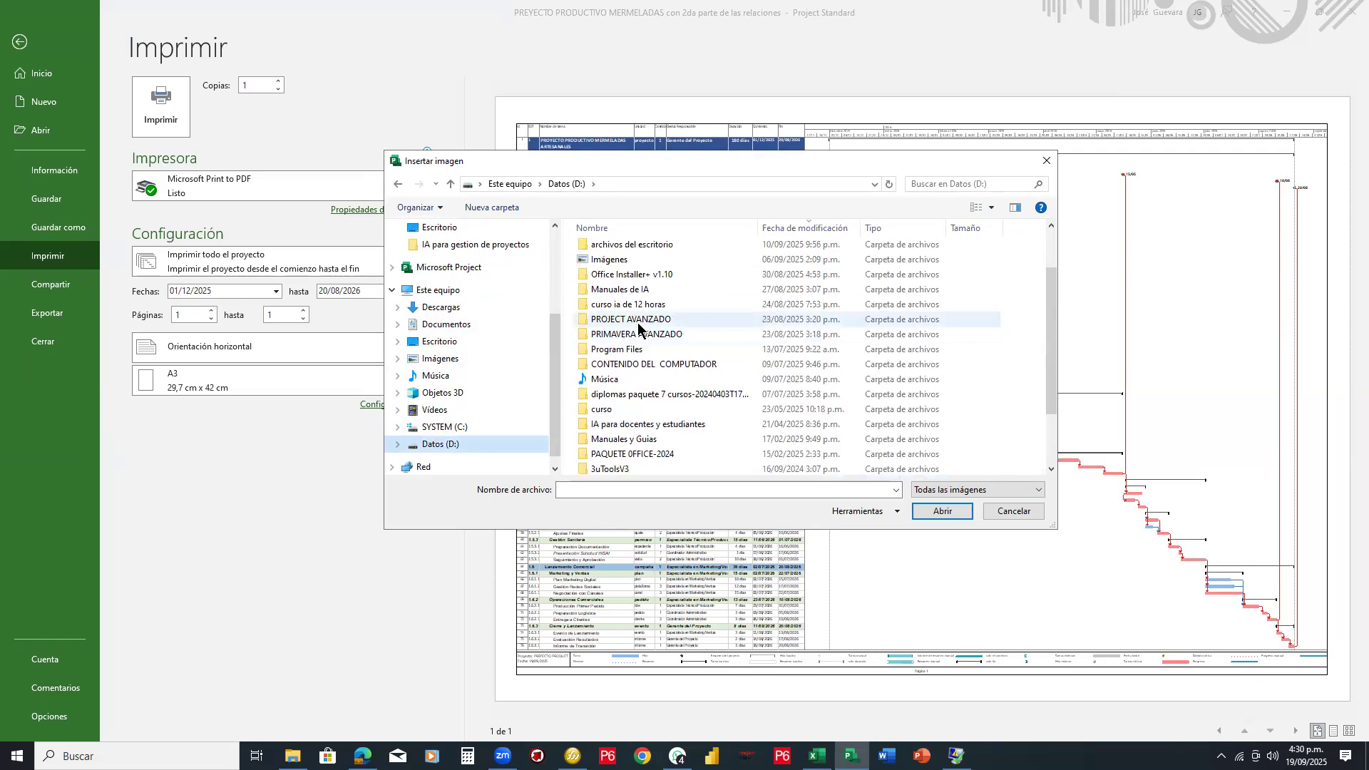
pyautogui.doubleClick(648, 309)
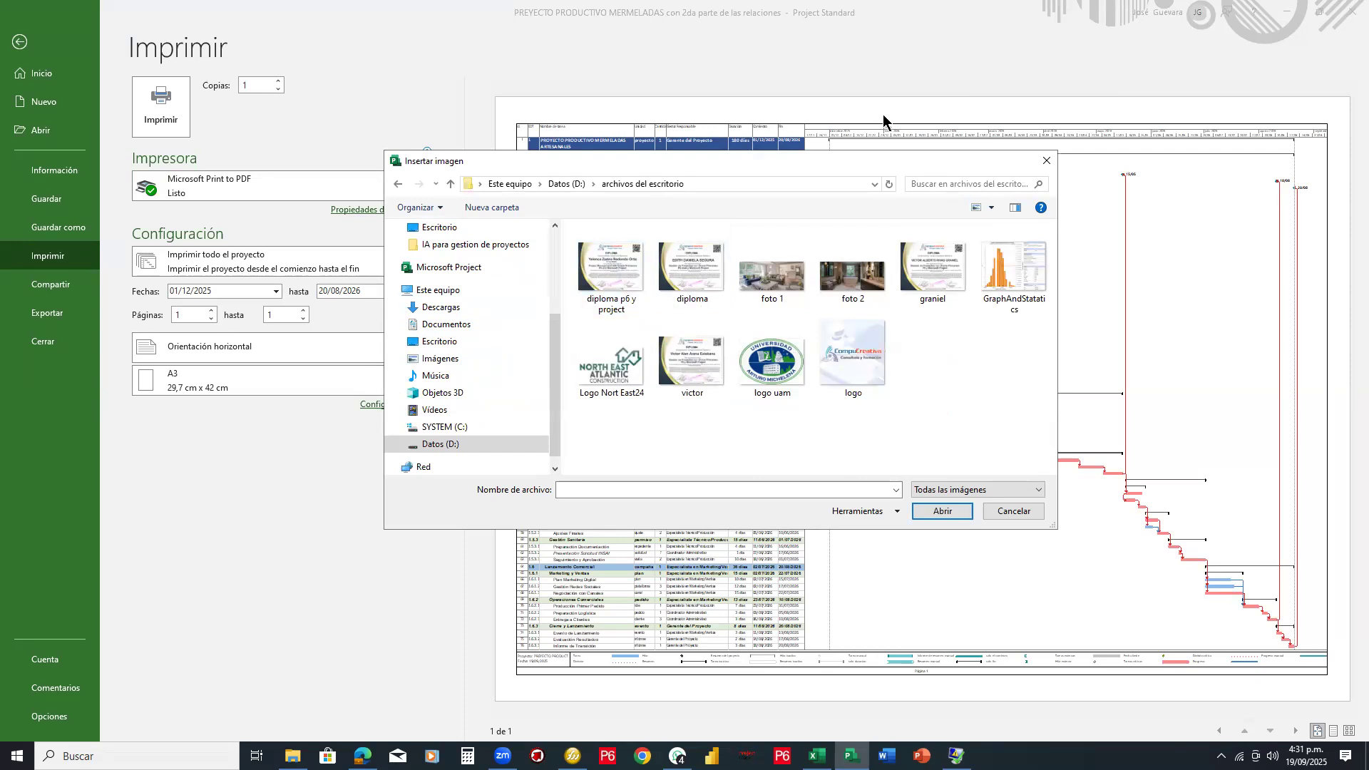
# Step: Insert the "Logo Nort East24" image into the left header section
pyautogui.click(585, 339)
pyautogui.moveTo(574, 345); pyautogui.dragTo(641, 386)
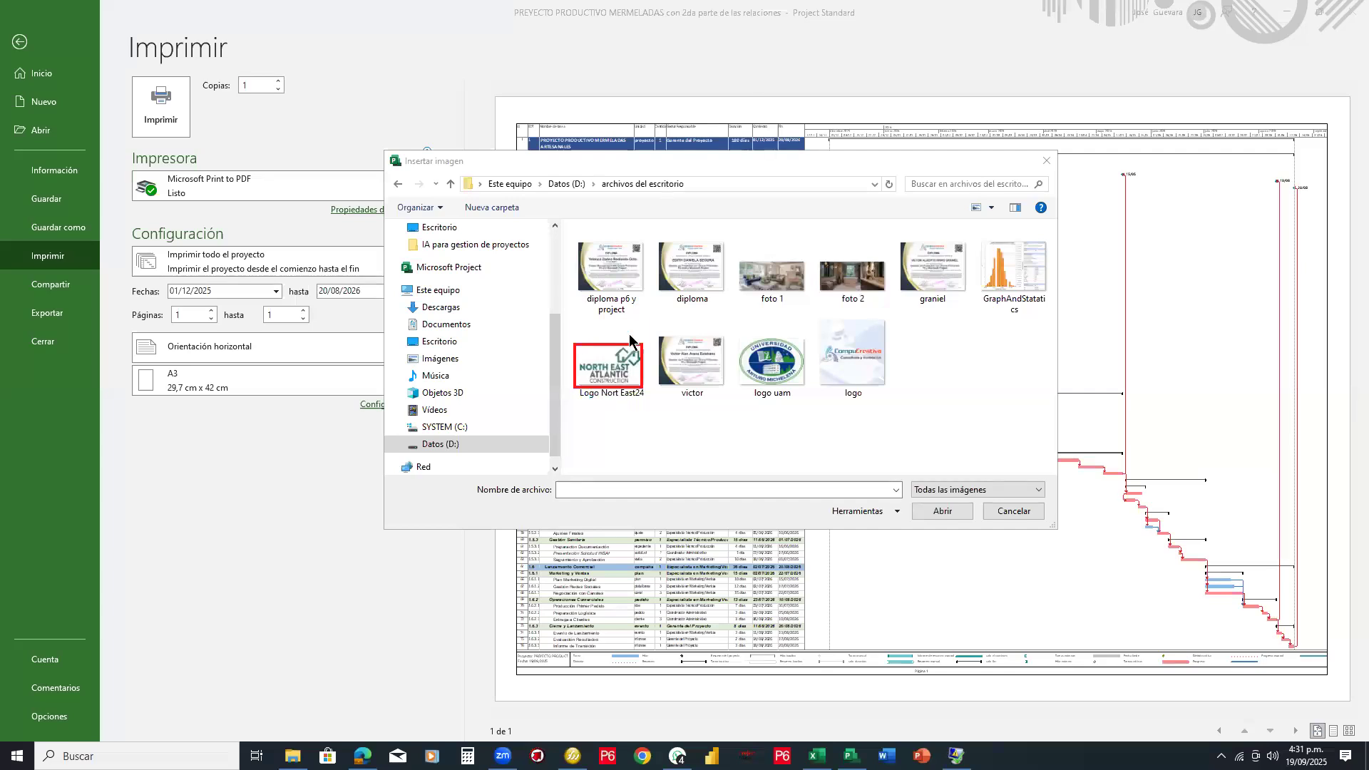
pyautogui.doubleClick(614, 364)
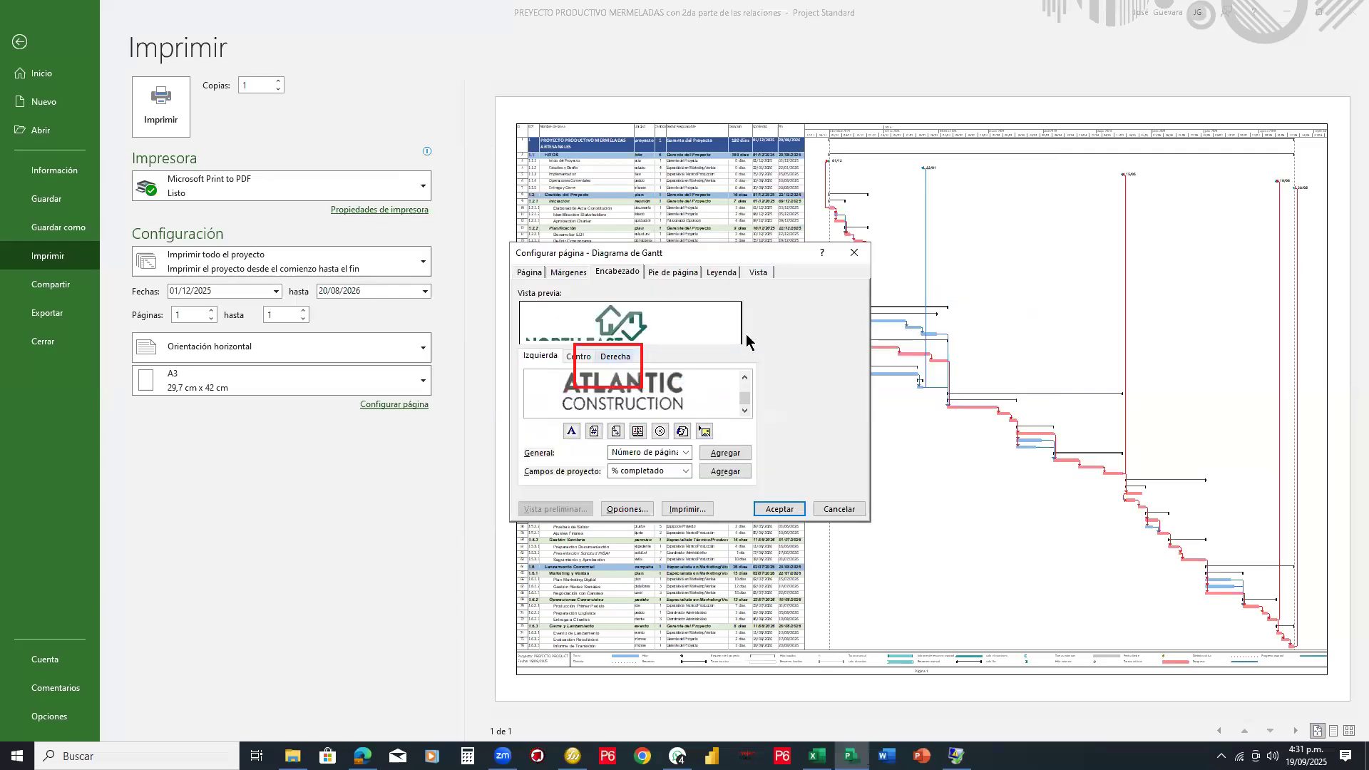
pyautogui.click(933, 105)
pyautogui.click(602, 367)
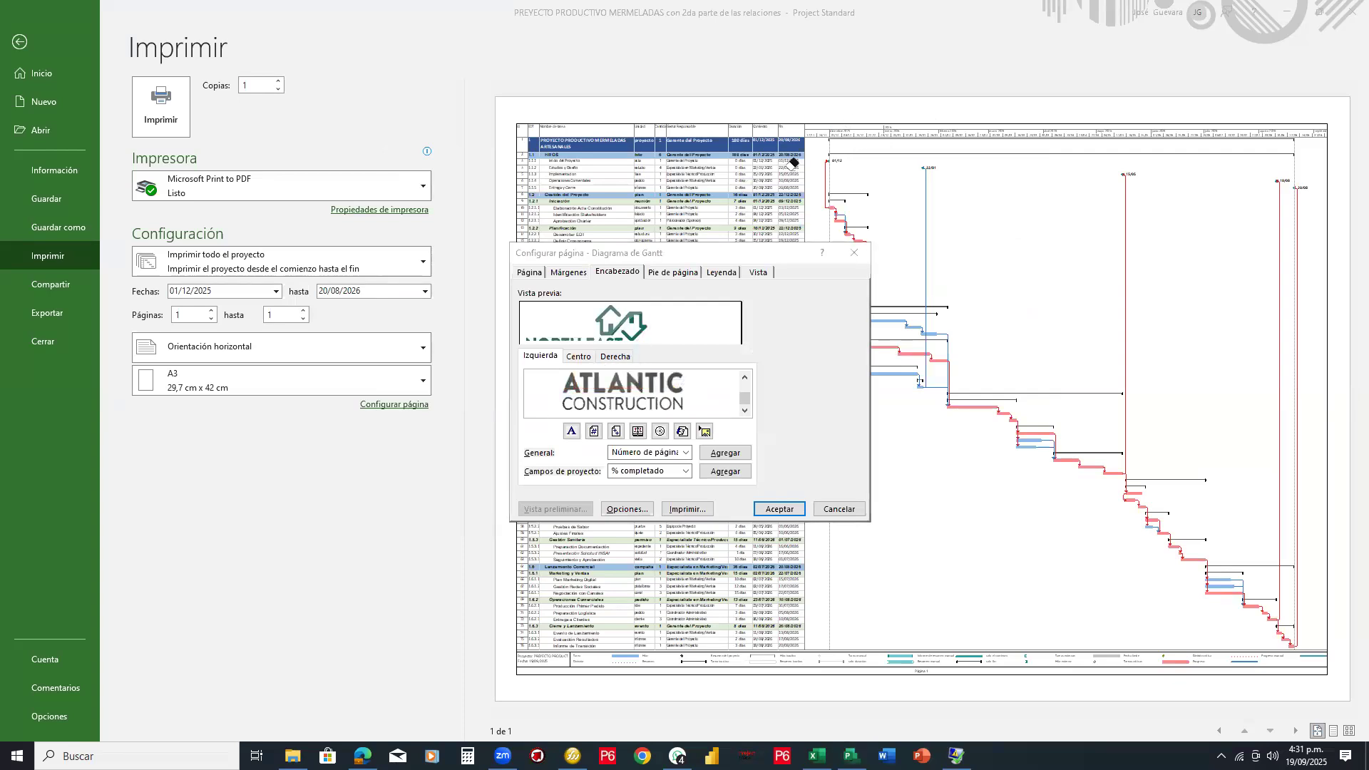
# Step: Shrink the logo in the left header section until the whole logo fits within the header preview
pyautogui.click(645, 388)
pyautogui.click(612, 394)
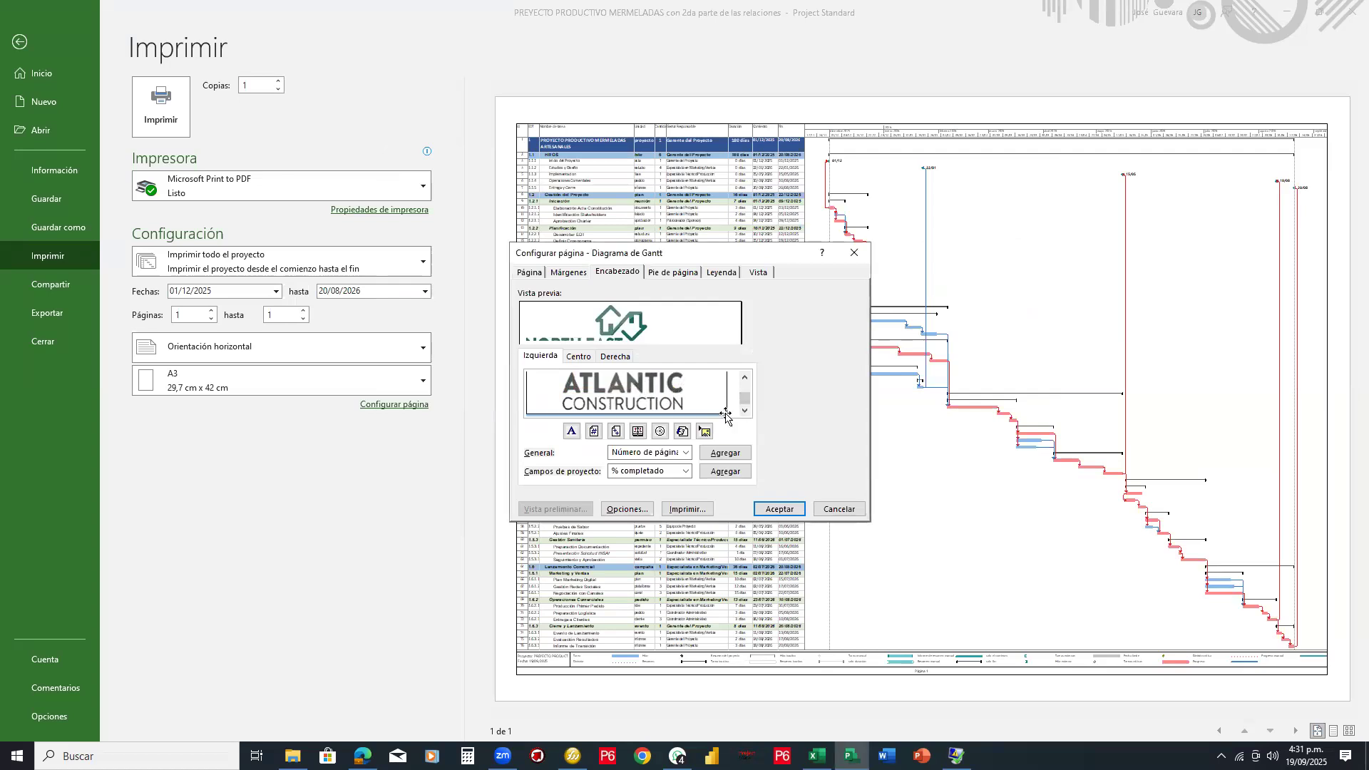
pyautogui.click(744, 378)
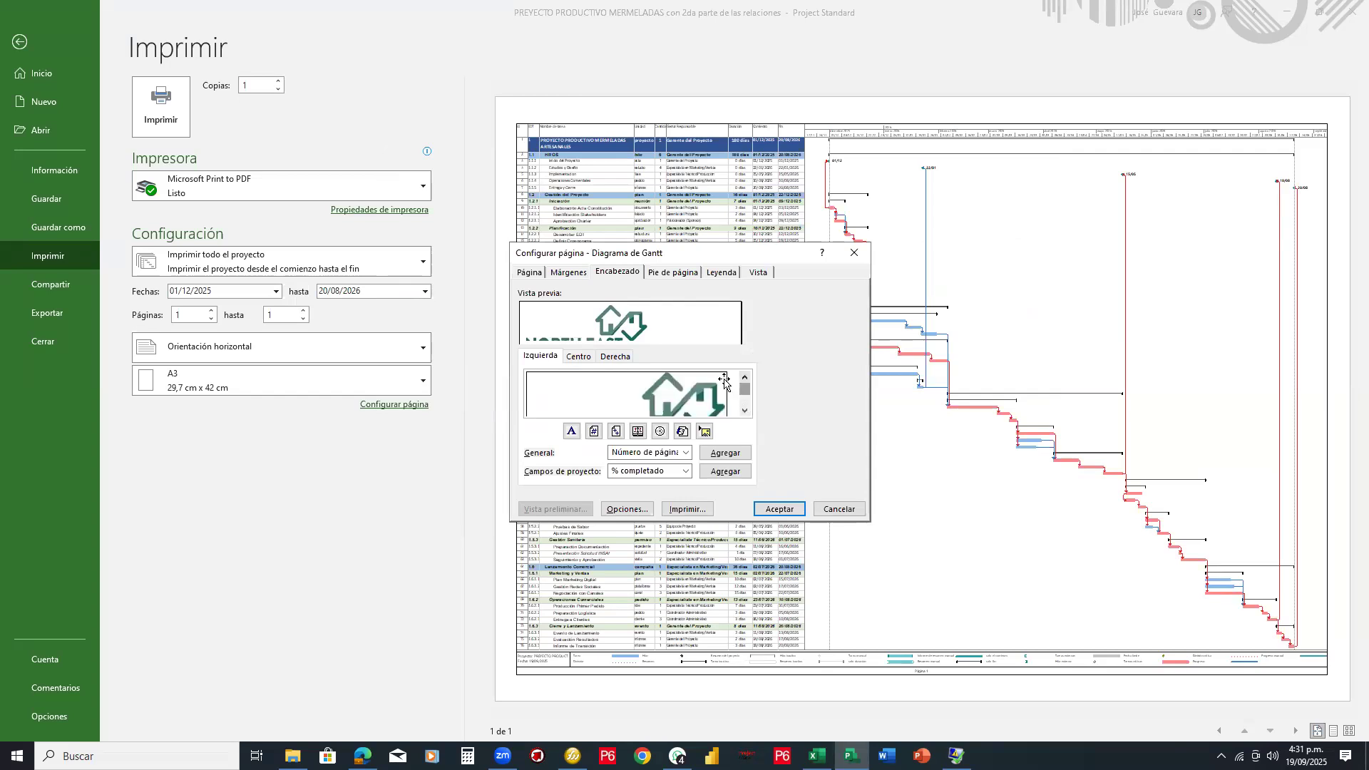
pyautogui.scroll(-2, 674, 392)
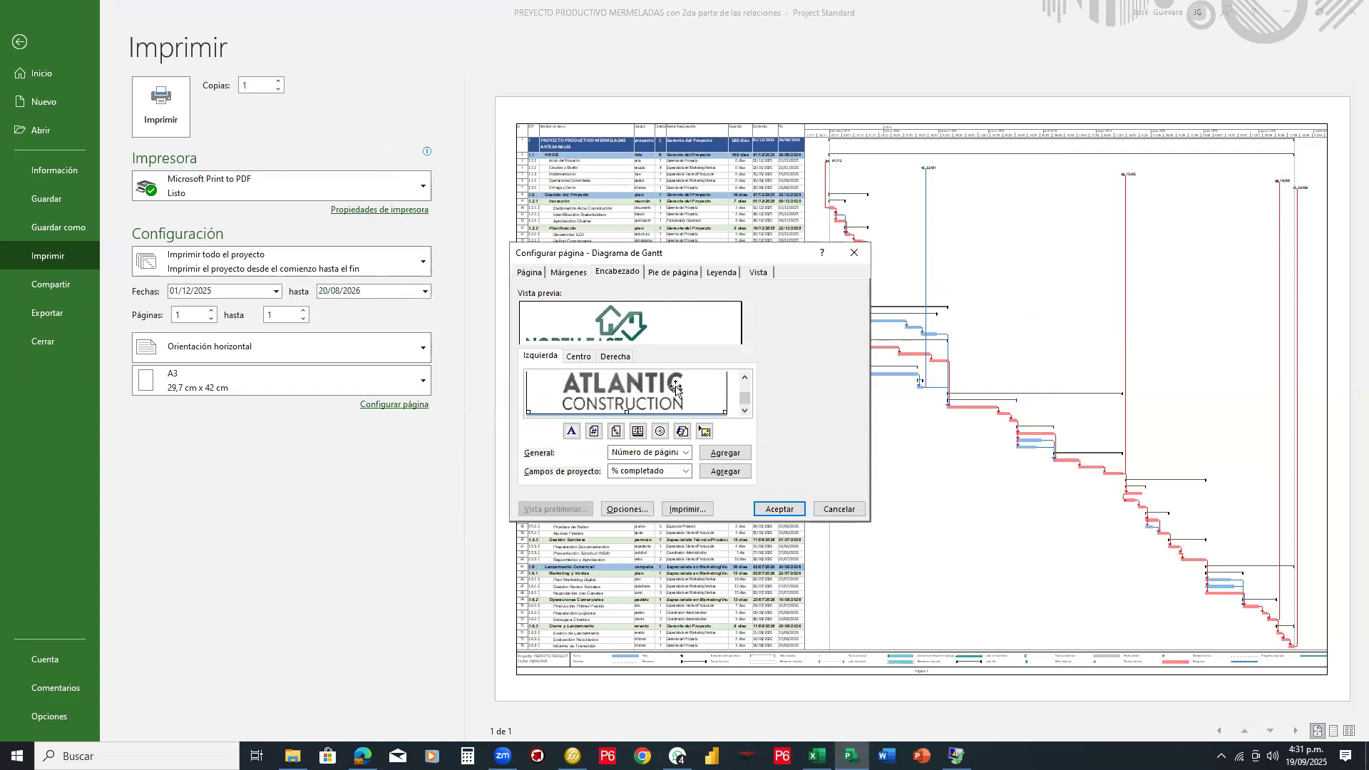
pyautogui.moveTo(728, 412); pyautogui.dragTo(664, 387)
pyautogui.scroll(2, 685, 392)
pyautogui.scroll(-1, 689, 393)
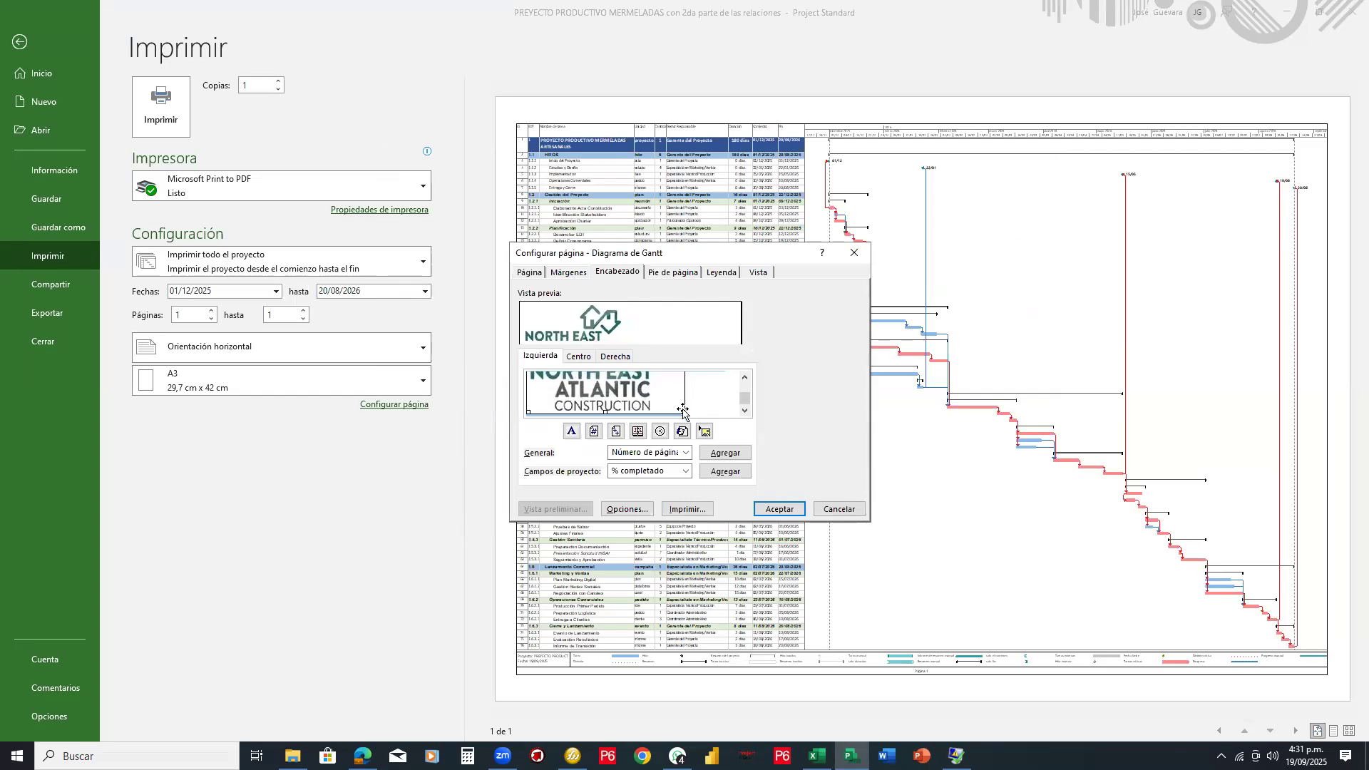
pyautogui.click(657, 395)
pyautogui.moveTo(657, 396); pyautogui.dragTo(610, 372)
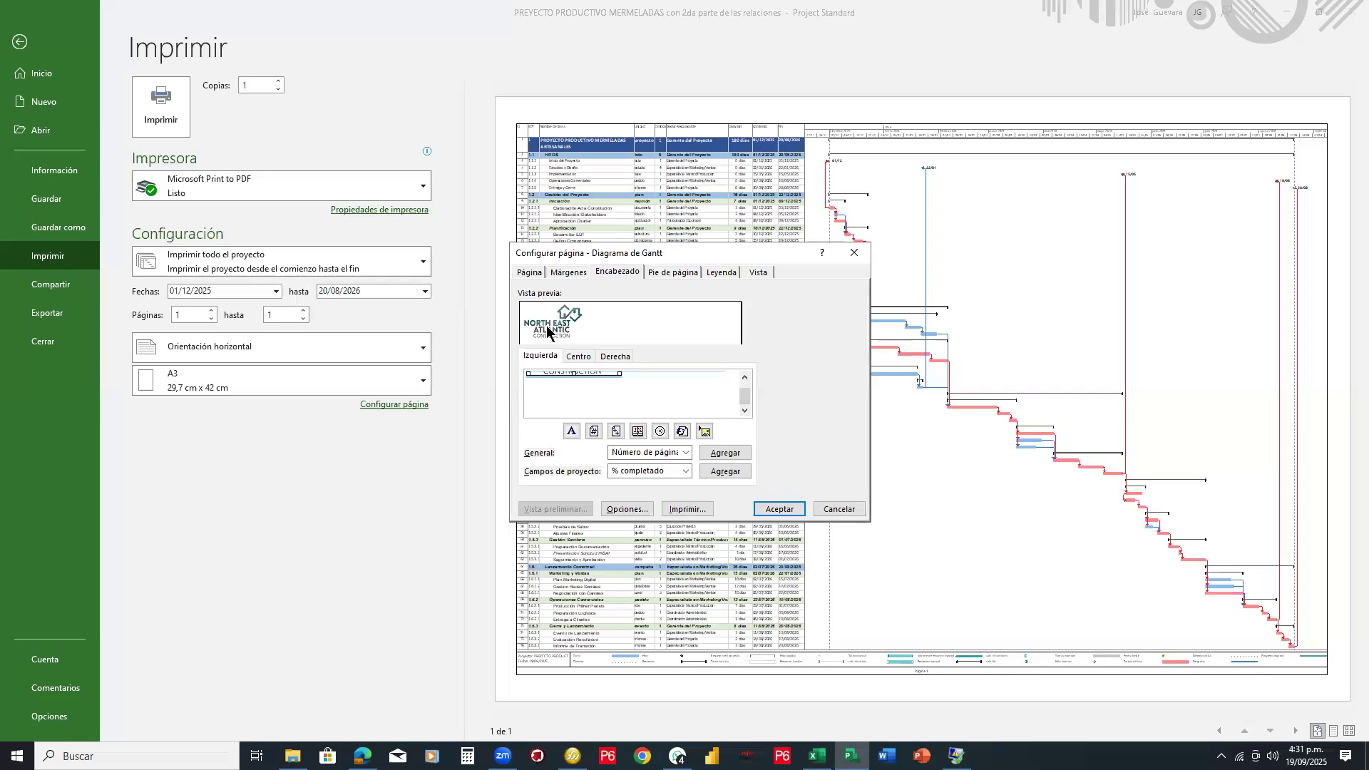
# Step: Format the text of the centre header section with font size 16 and the bold (Negrita) style
pyautogui.click(578, 357)
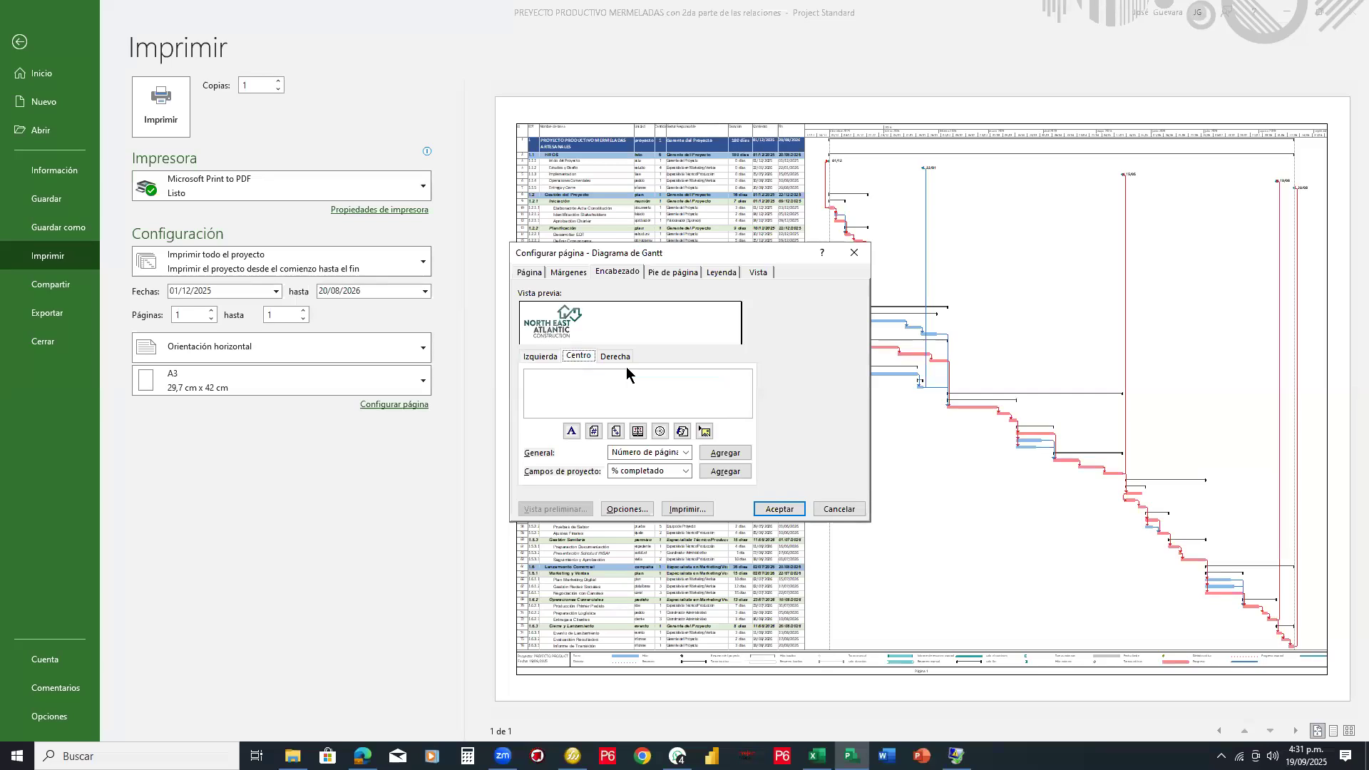
pyautogui.click(571, 432)
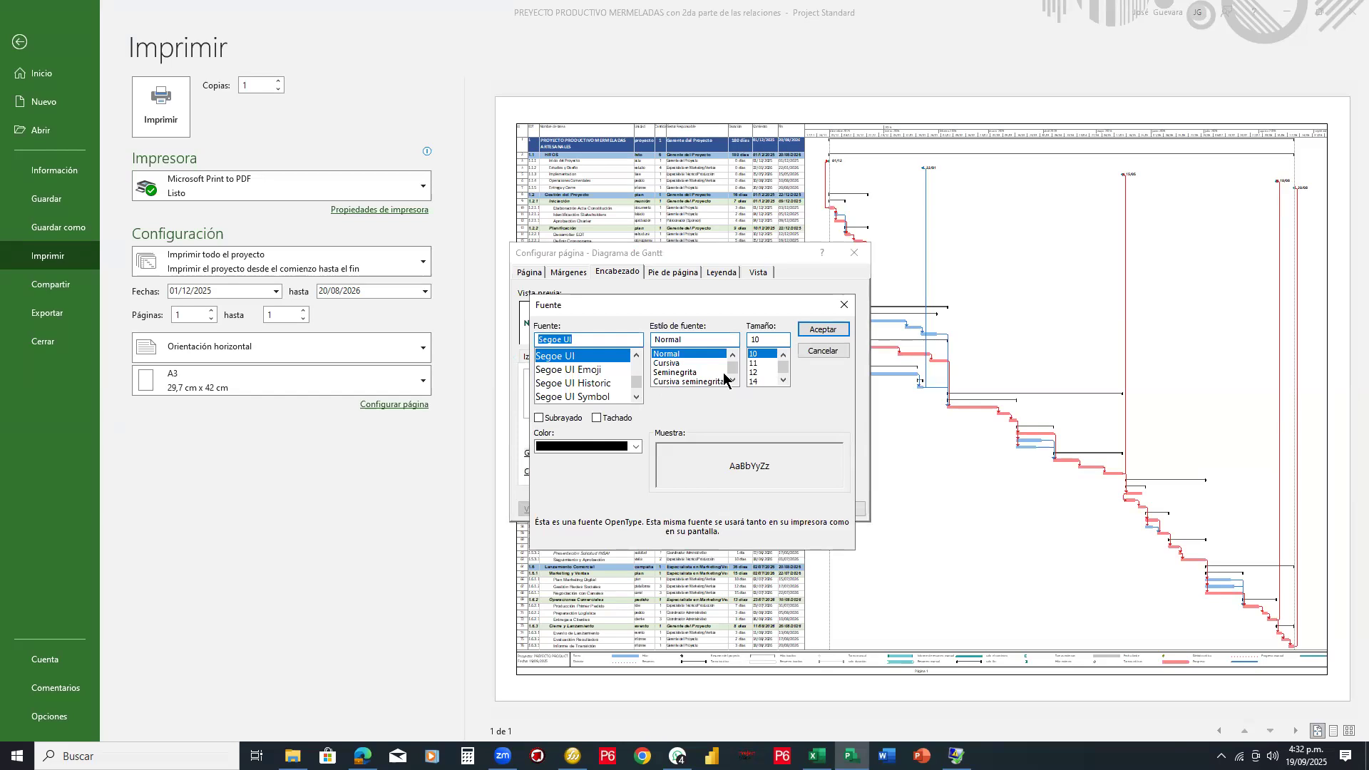
pyautogui.click(784, 380)
pyautogui.click(756, 383)
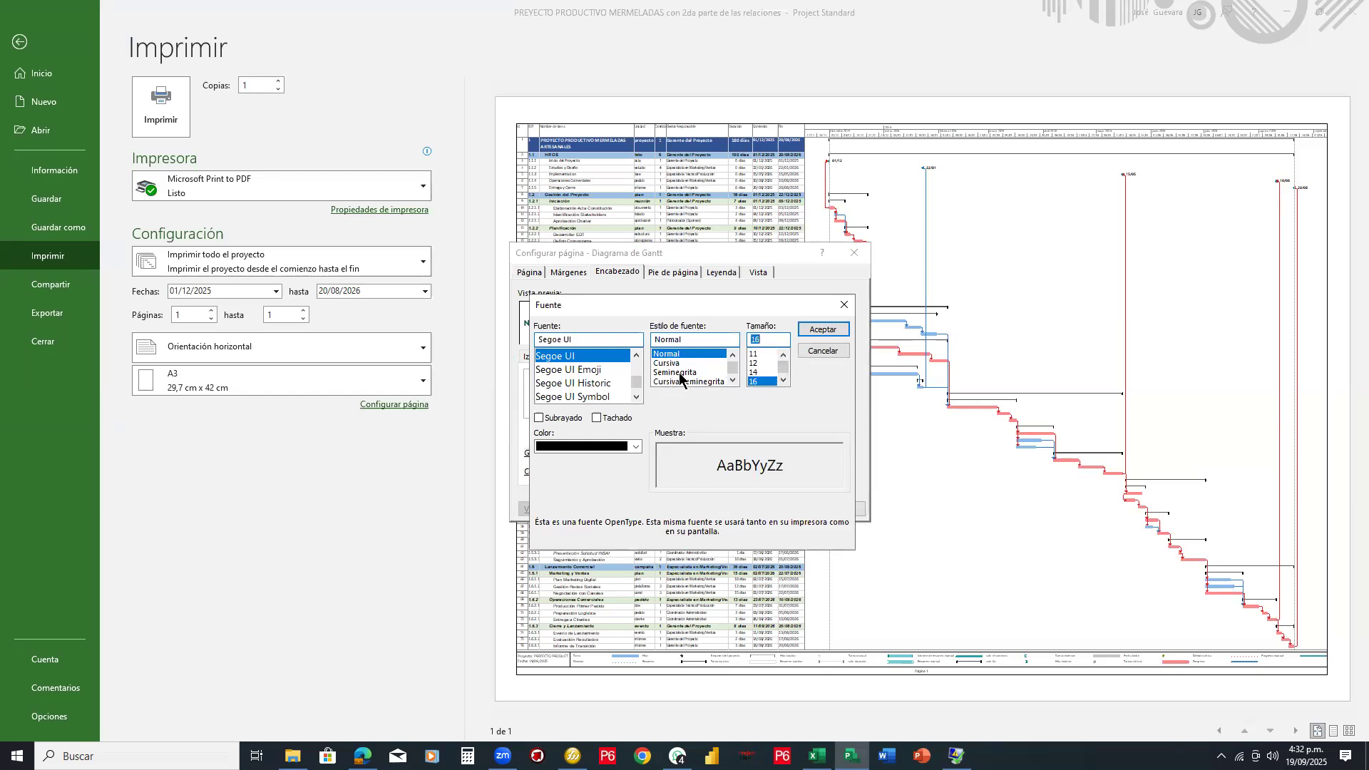
pyautogui.click(732, 380)
pyautogui.click(675, 383)
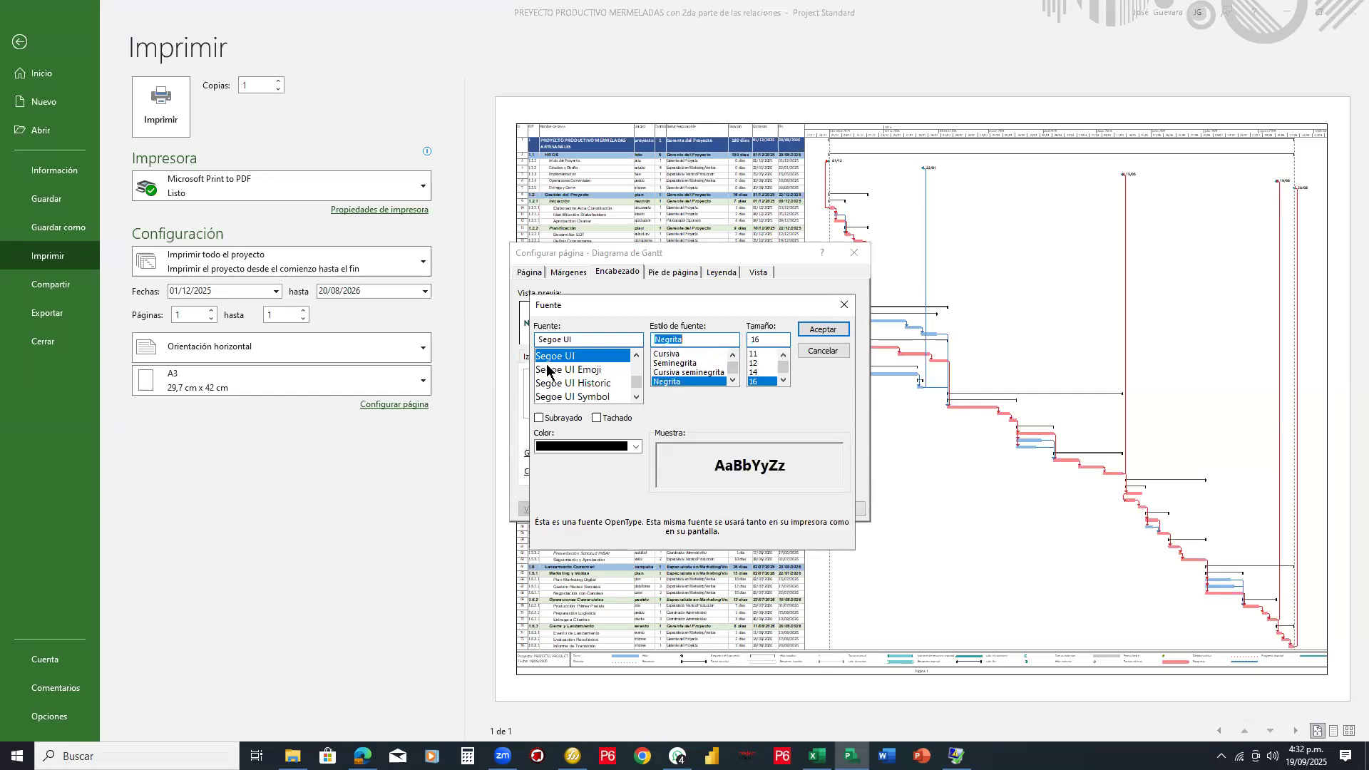
# Step: Set the centre header section's font to Arial with a dark blue theme colour and apply the formatting
pyautogui.click(588, 369)
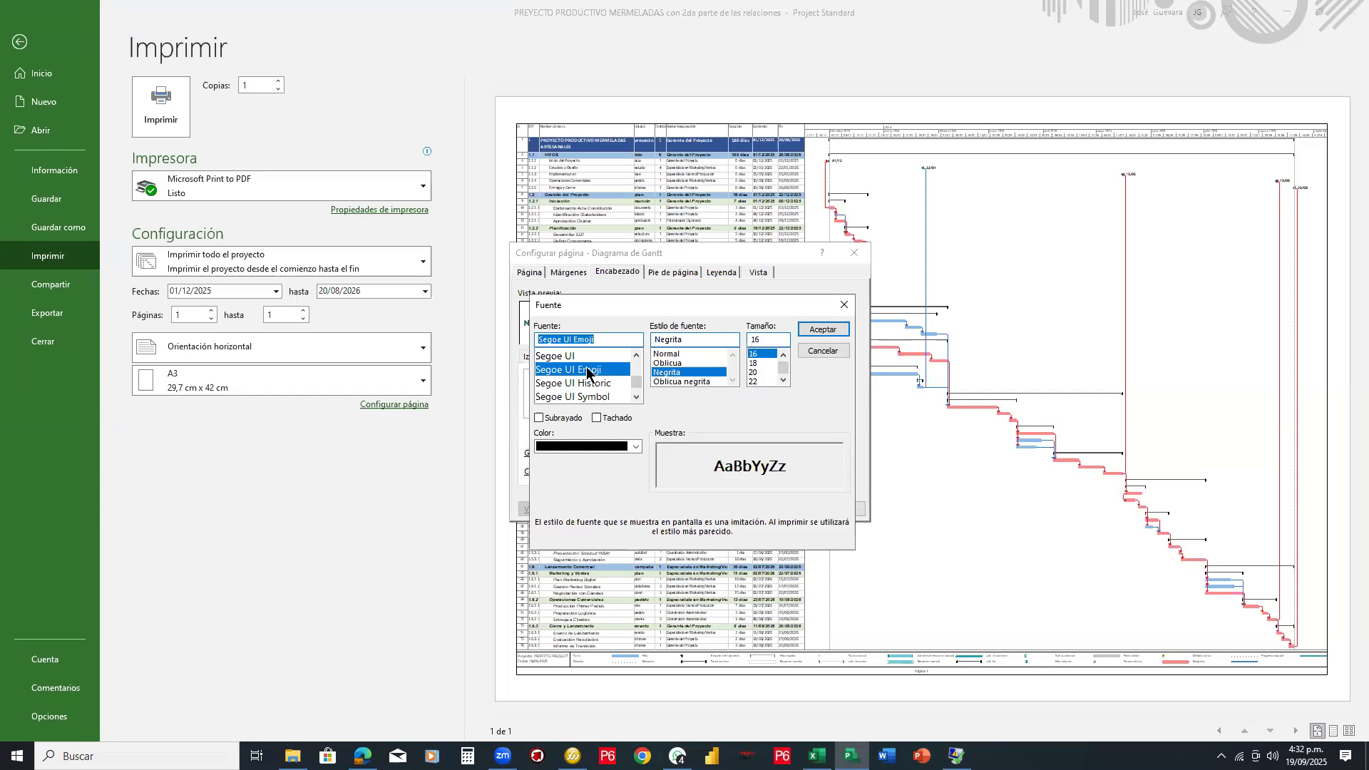
pyautogui.click(637, 396)
pyautogui.moveTo(637, 383)
pyautogui.mouseDown()
pyautogui.moveTo(633, 354)
pyautogui.moveTo(635, 396)
pyautogui.moveTo(631, 373)
pyautogui.mouseUp()
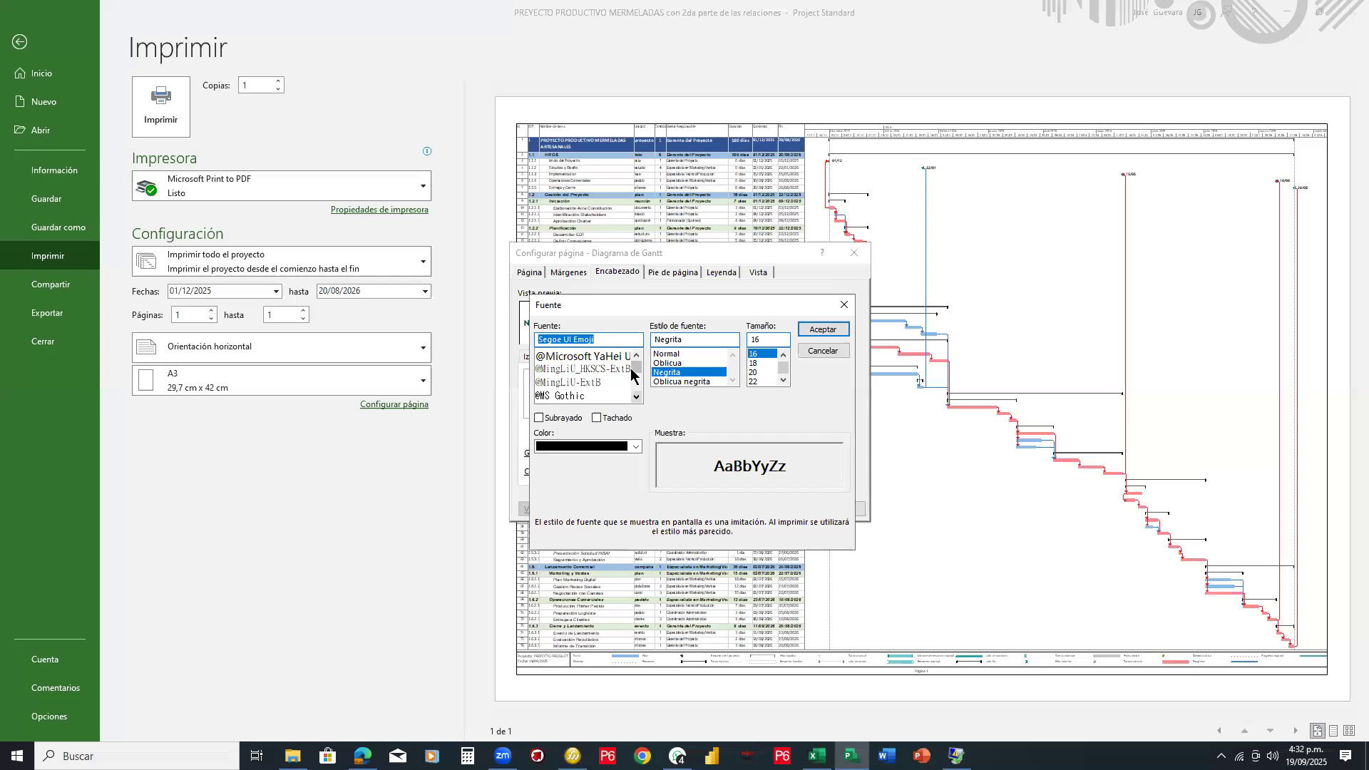
pyautogui.write('A')
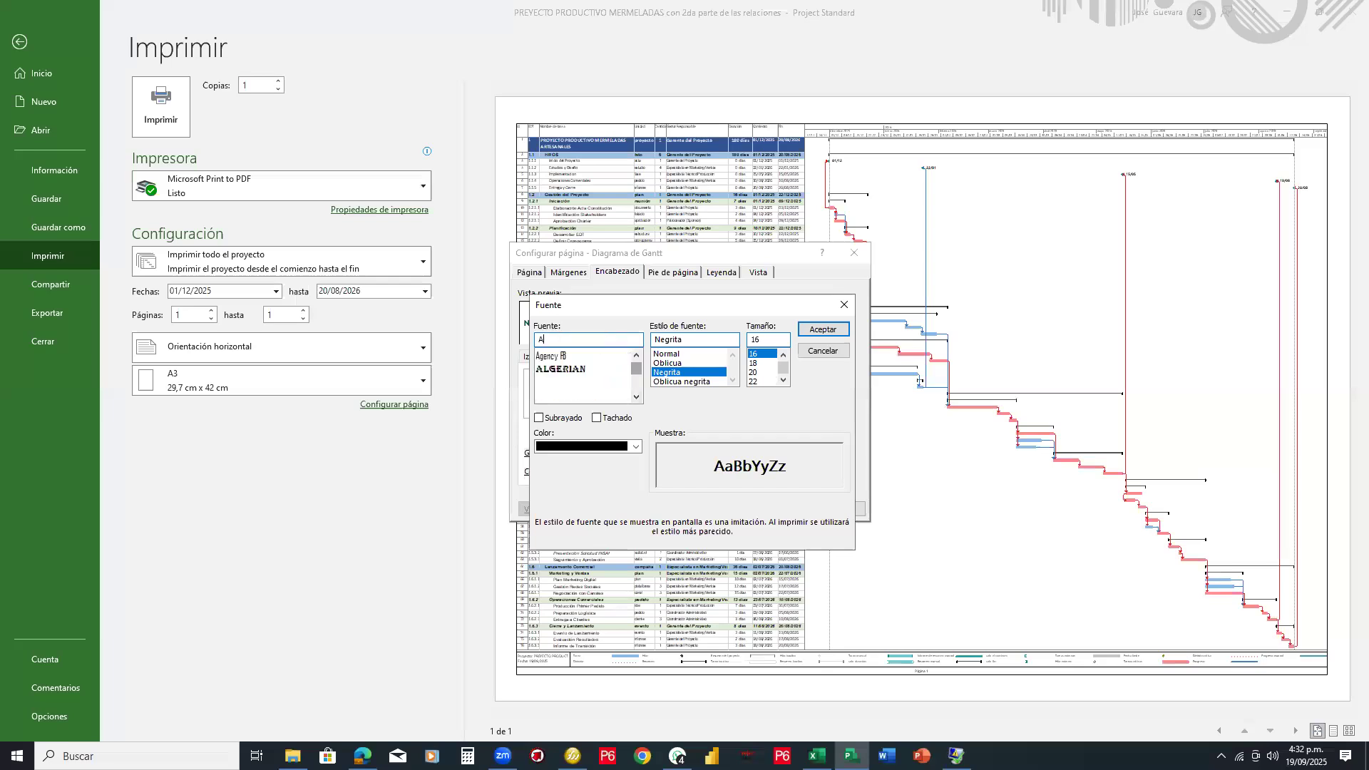
pyautogui.click(564, 382)
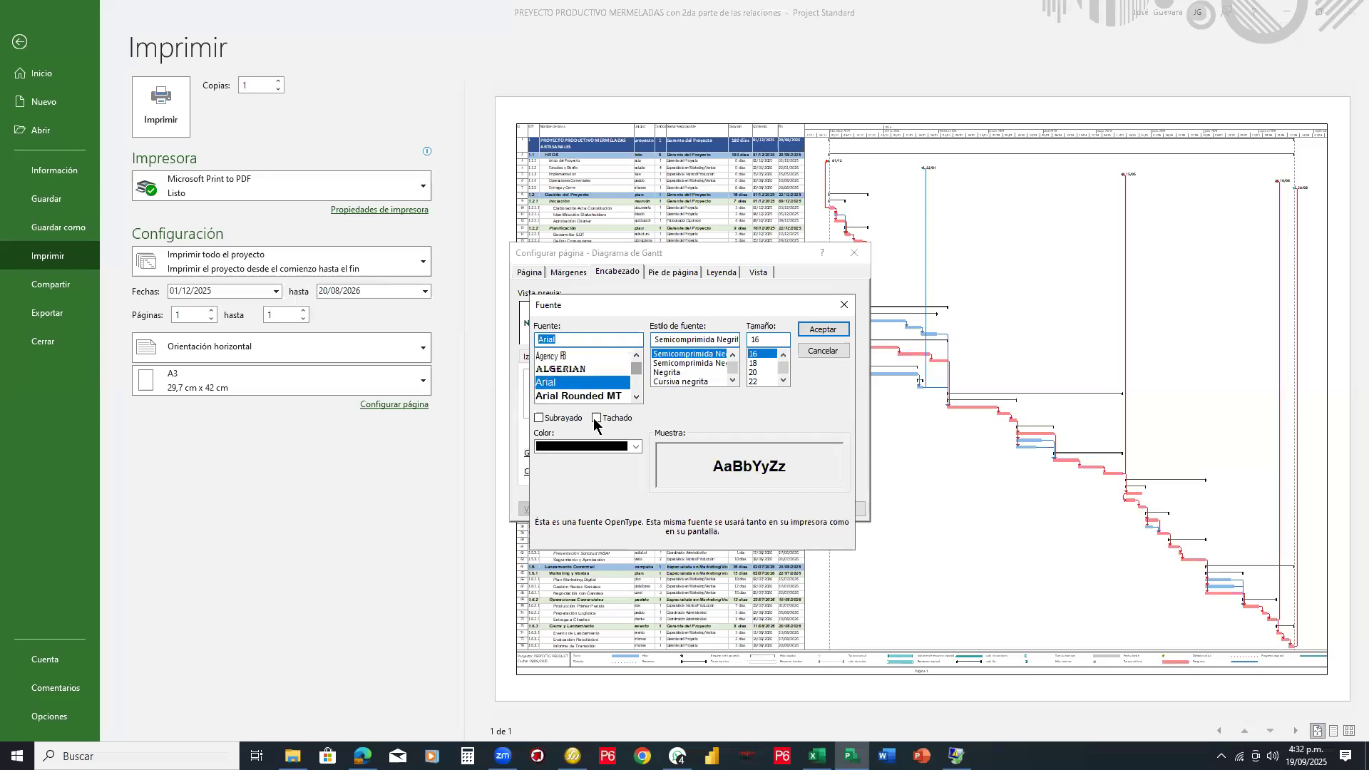
pyautogui.click(633, 447)
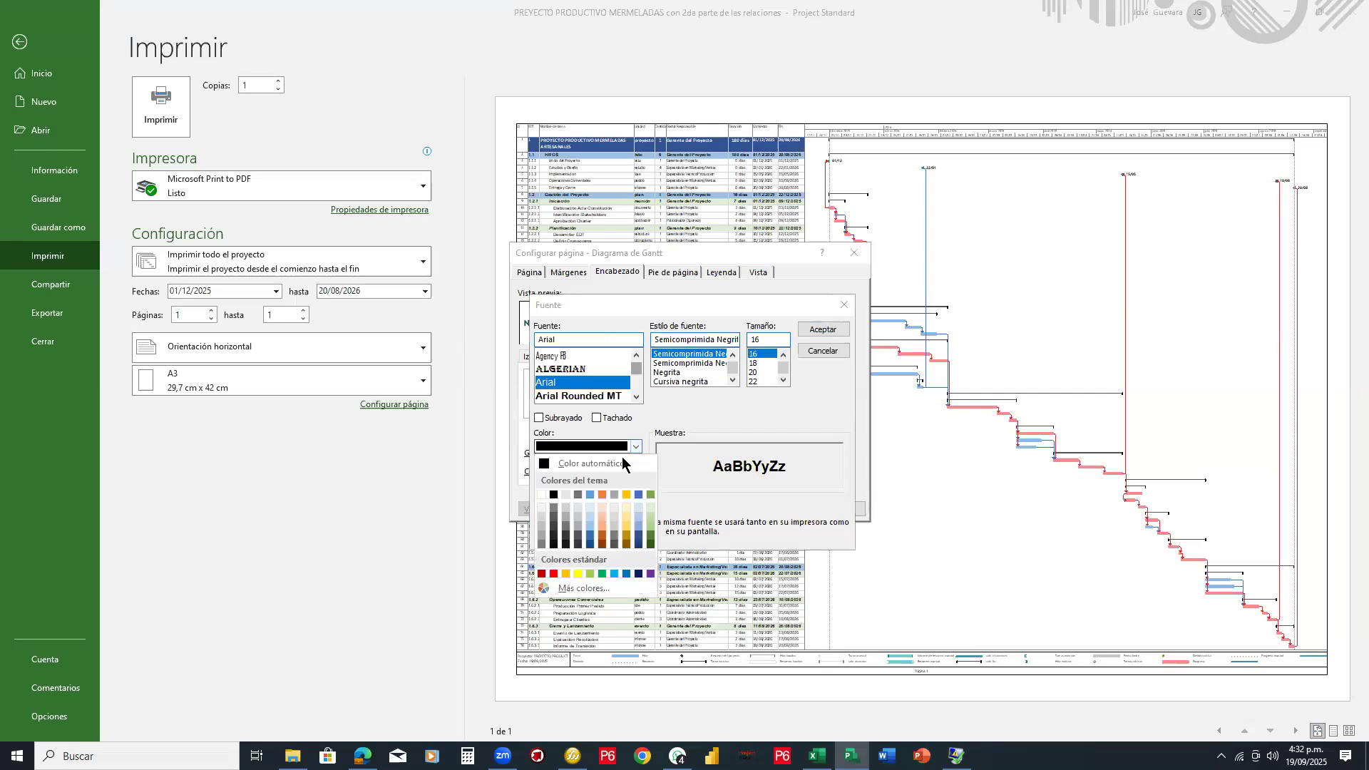
pyautogui.click(639, 538)
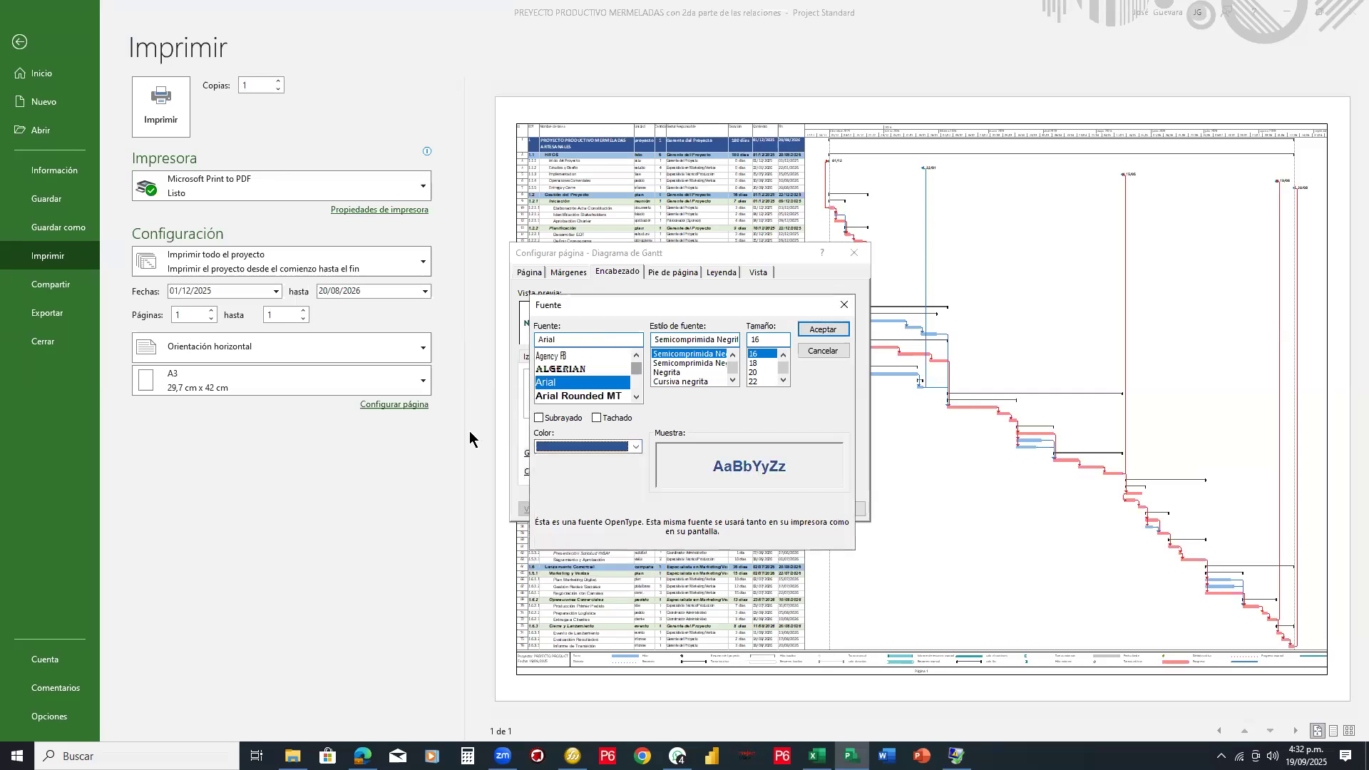
pyautogui.click(821, 330)
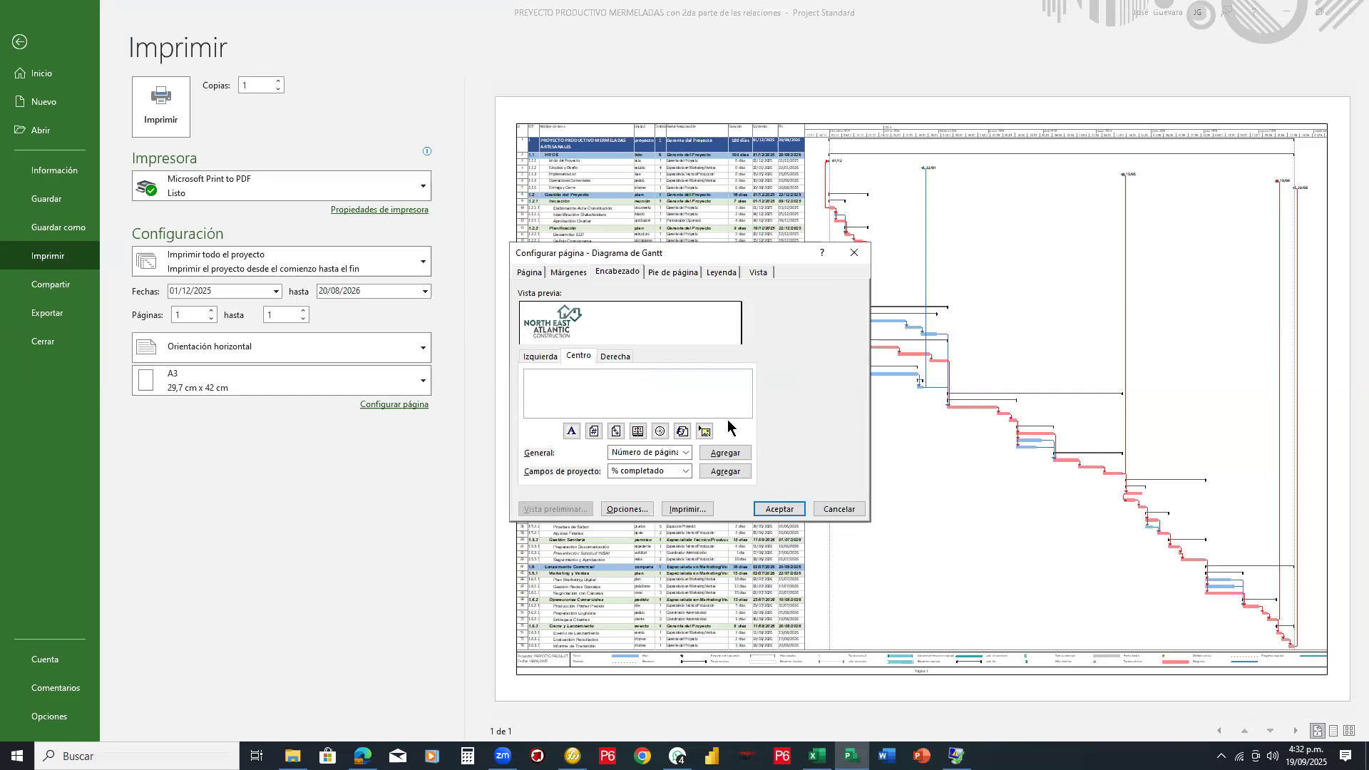
# Step: Enter "REPORTE DEL GANTT DETALLADO: PROYECTO PRODUCTIVO MERMELADAS" as the centre header text and apply the page setup
pyautogui.write('REPOERT')
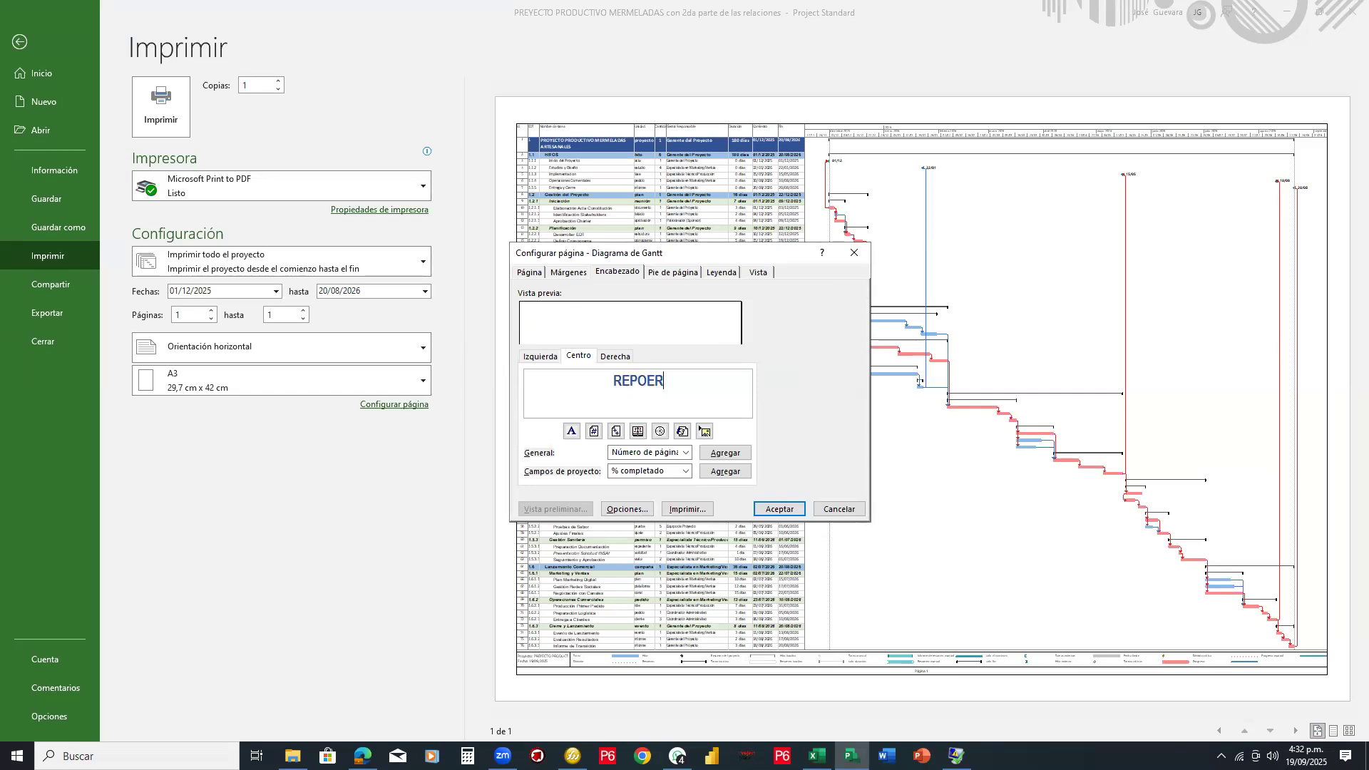
pyautogui.press('BackSpace')
pyautogui.press('BackSpace')
pyautogui.press('BackSpace')
pyautogui.write('RTE')
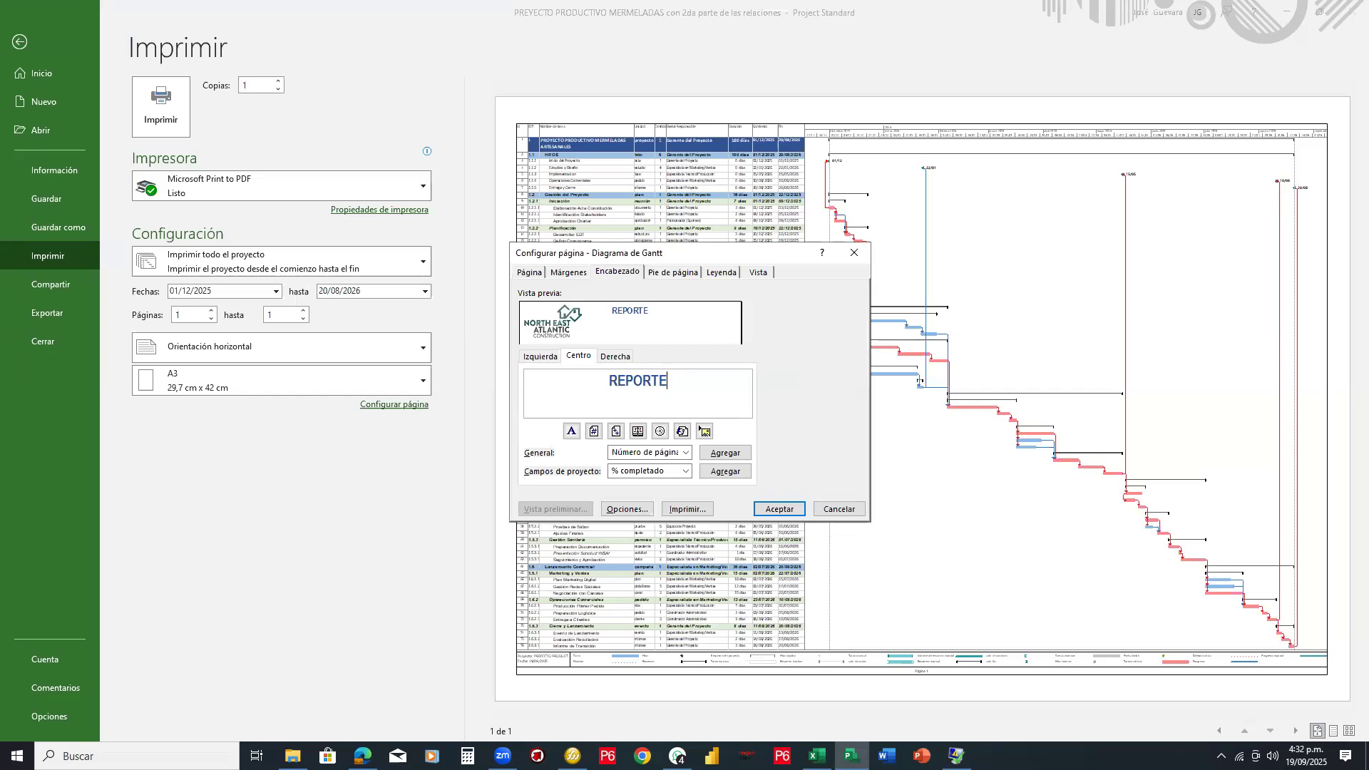
pyautogui.write(' DEL GANTT')
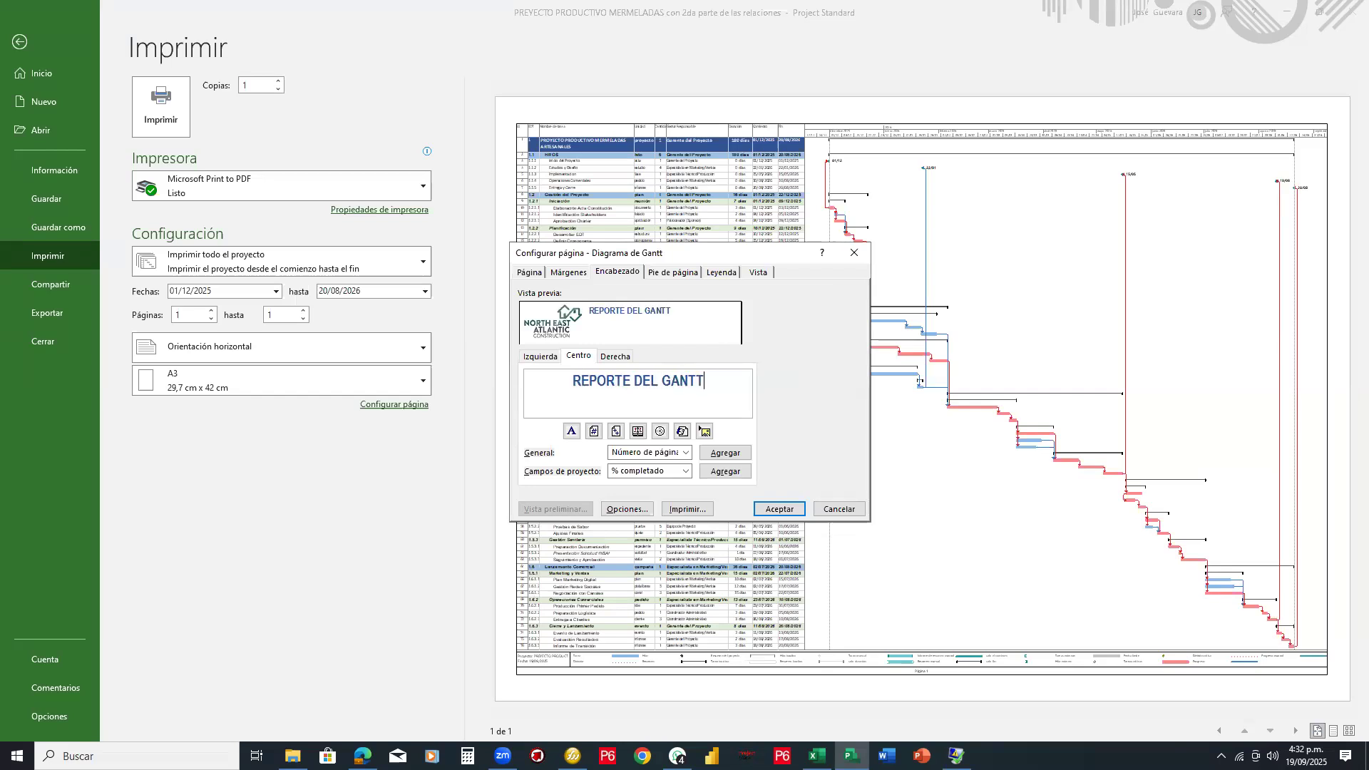
pyautogui.write(' DETALLAD')
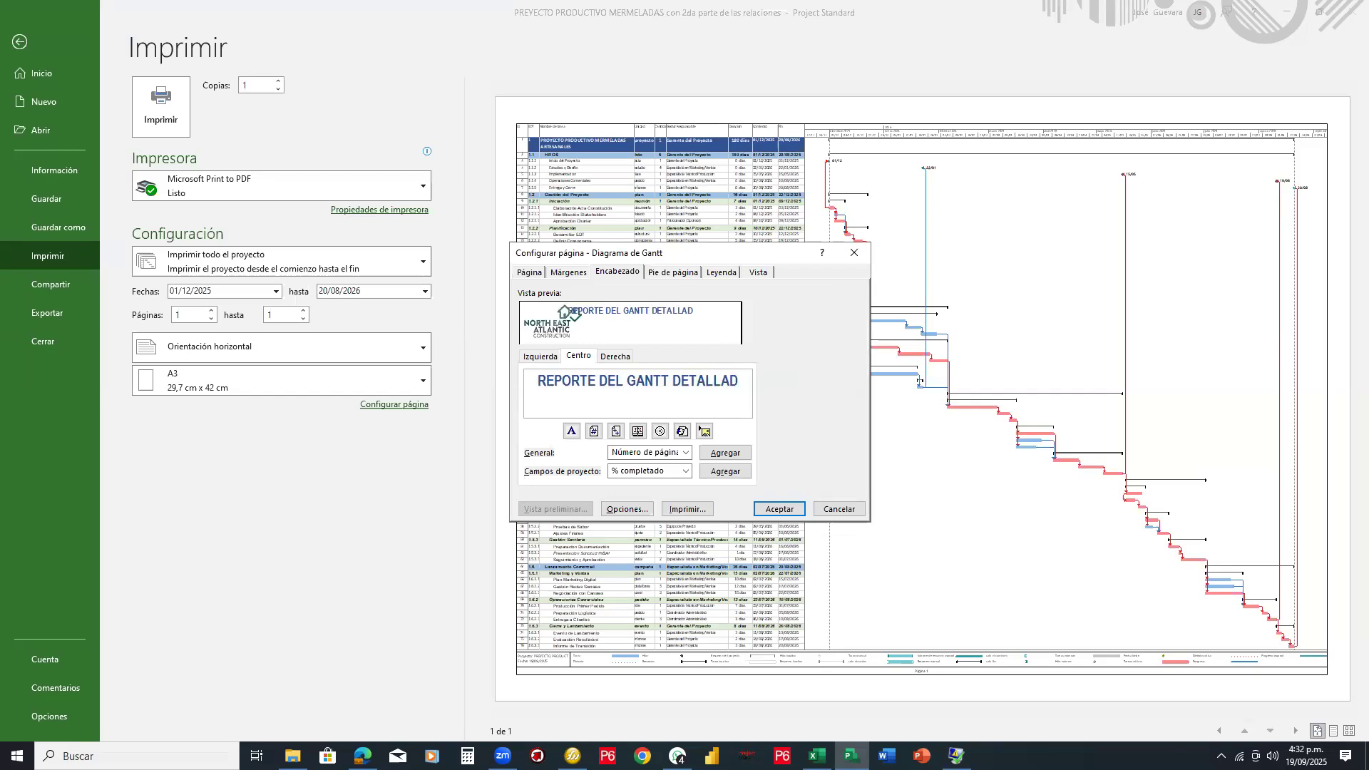
pyautogui.write('O')
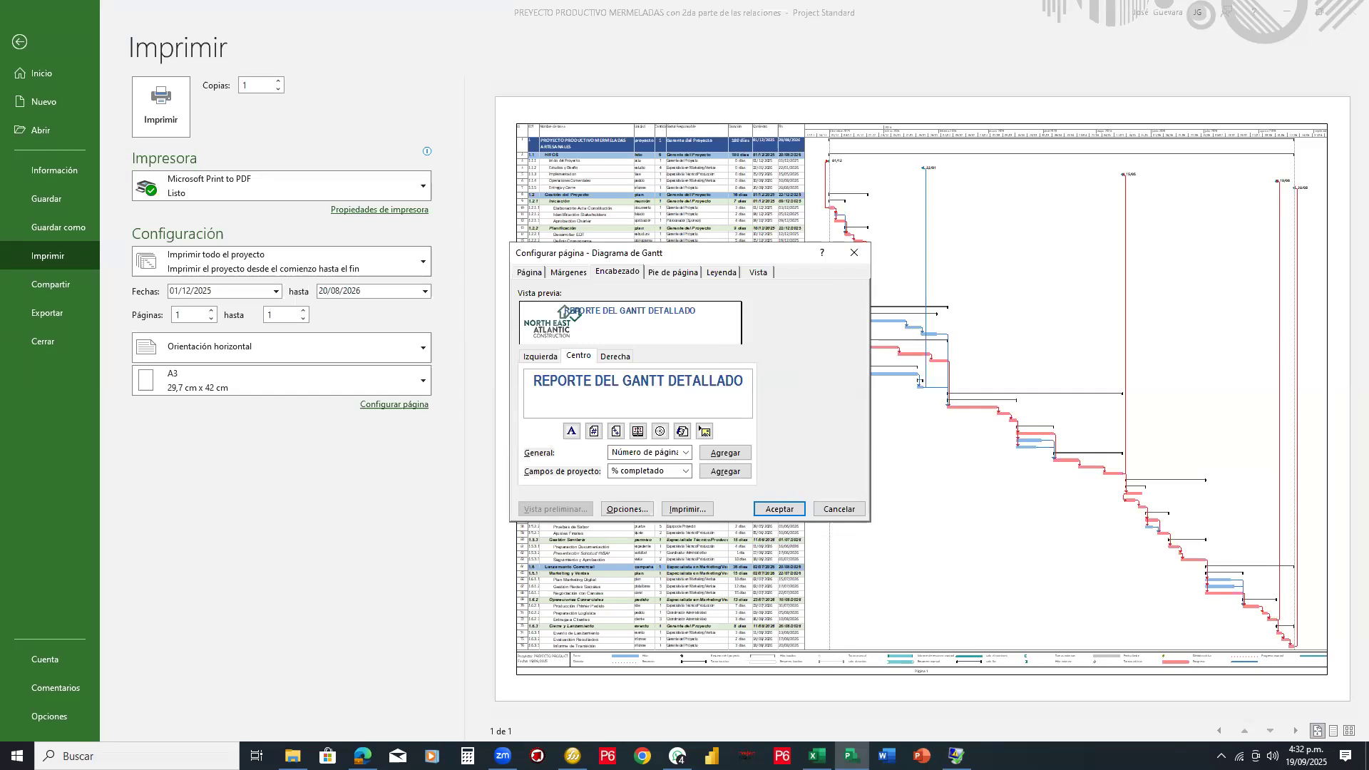
pyautogui.write(': ')
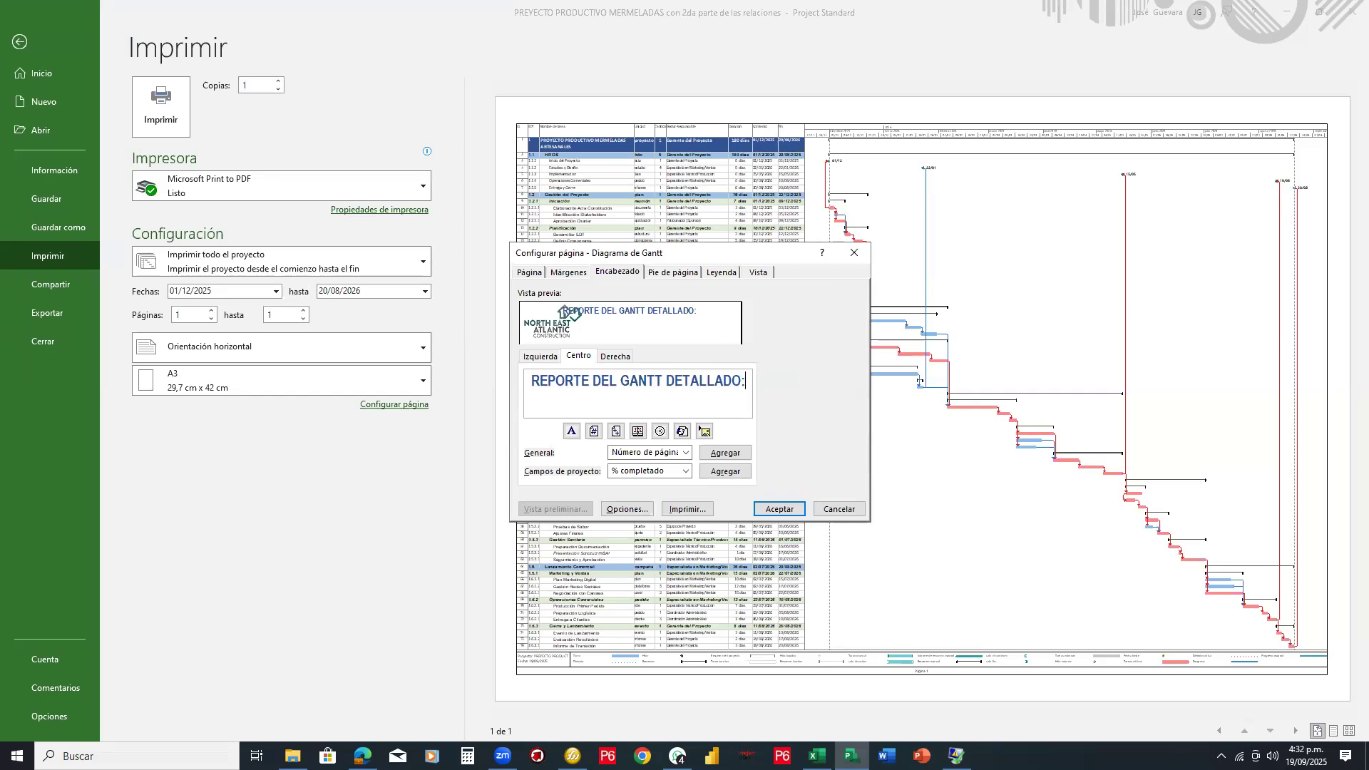
pyautogui.write('PROYECTO ')
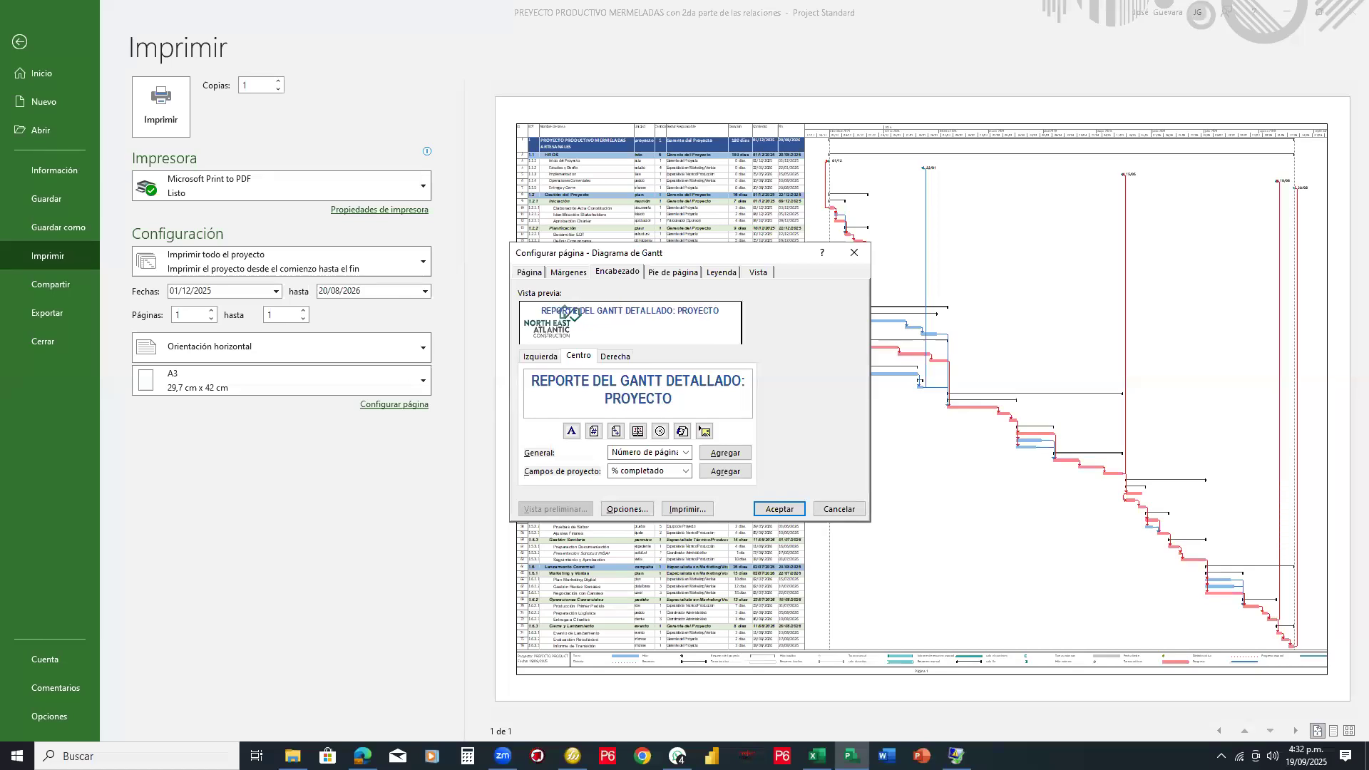
pyautogui.write('PROD')
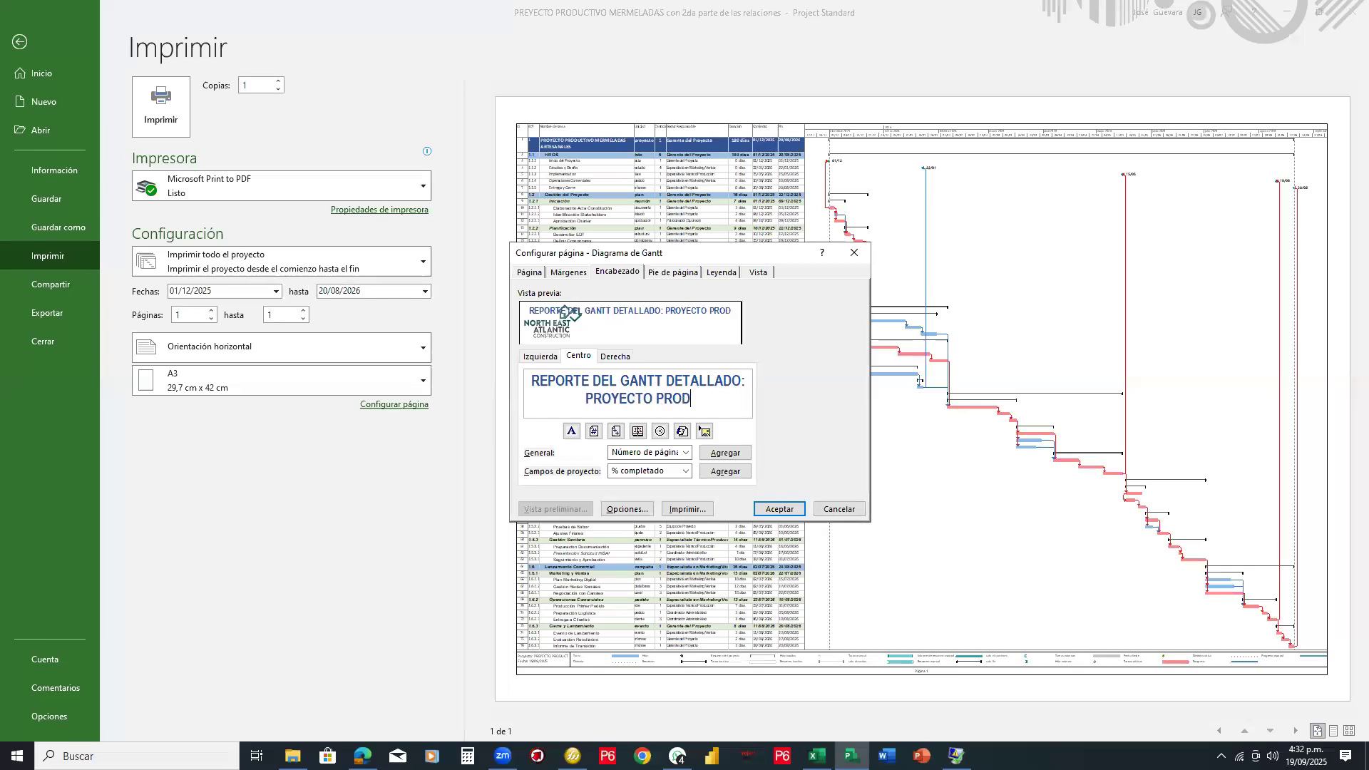
pyautogui.write('UCTIVO MERMELADAS')
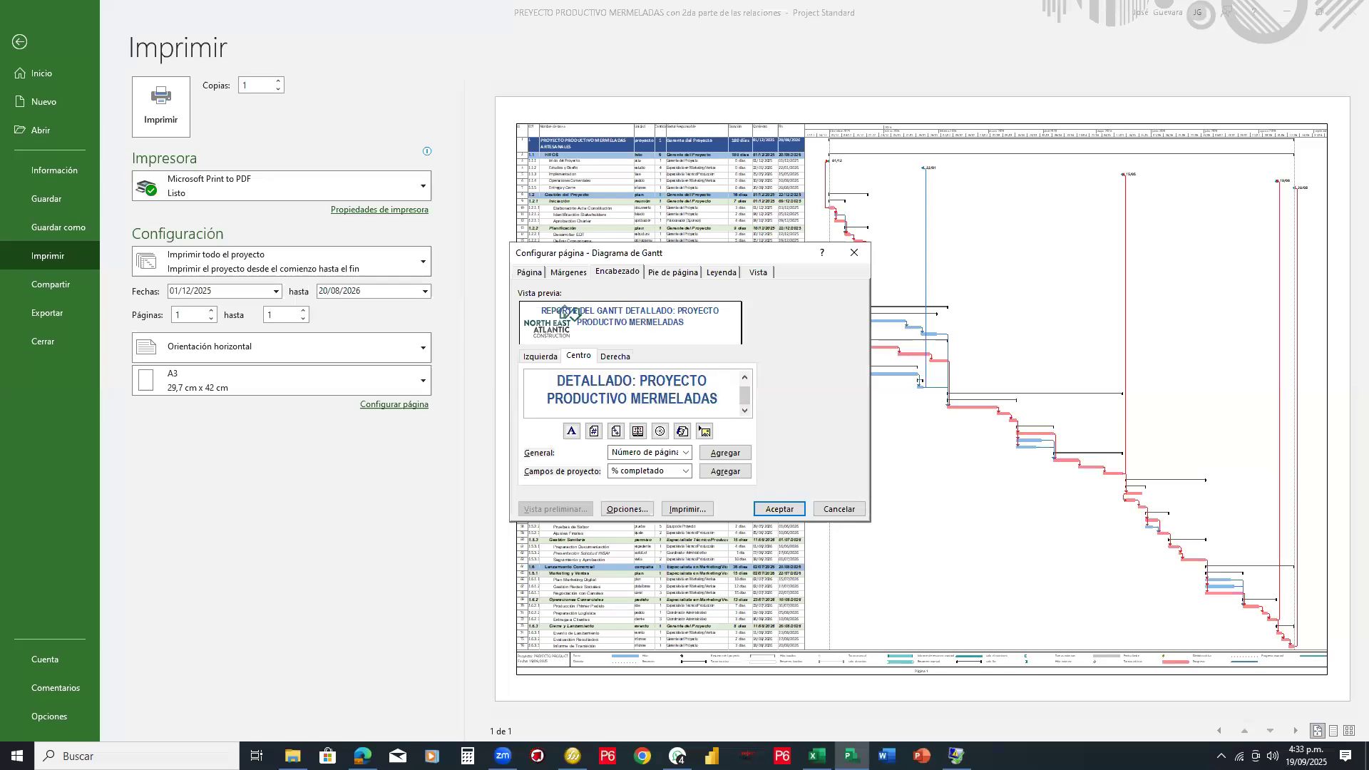
pyautogui.click(760, 509)
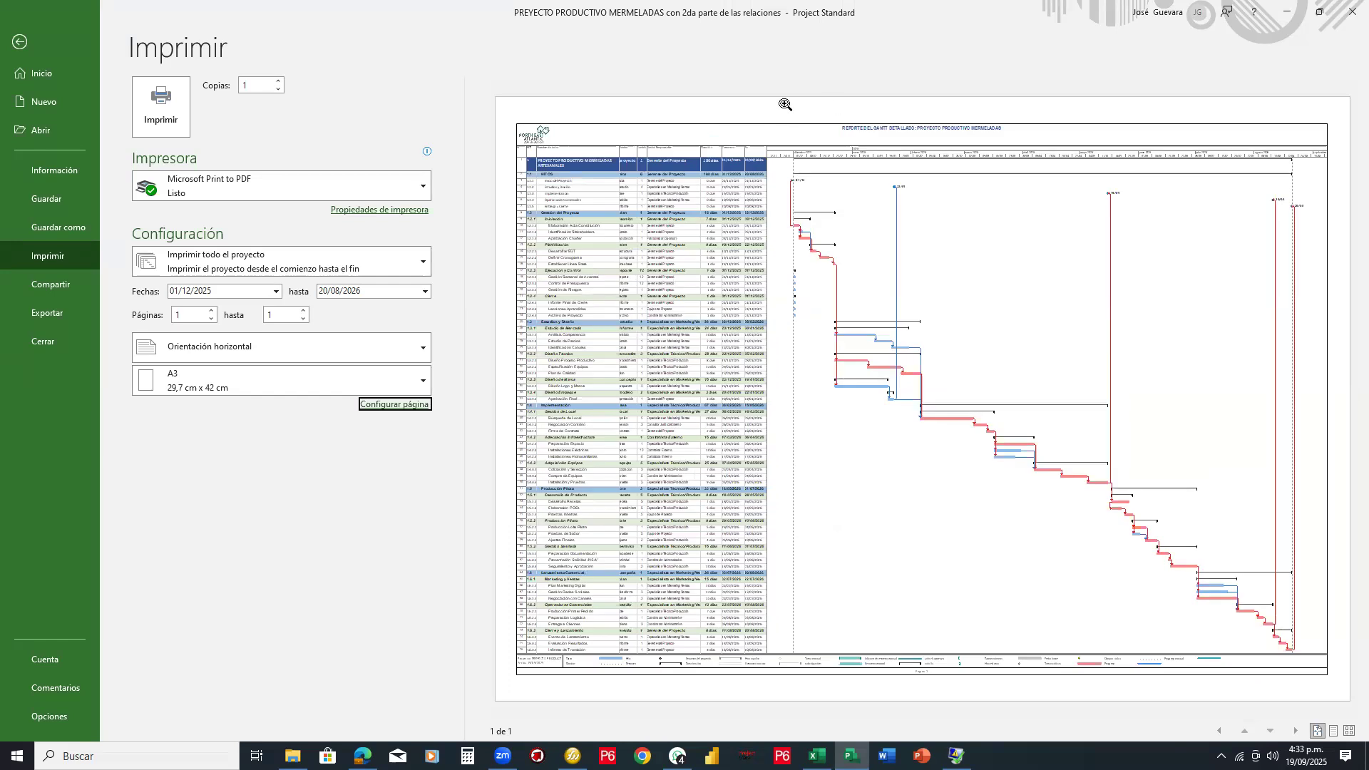
pyautogui.moveTo(551, 109)
pyautogui.mouseDown()
pyautogui.moveTo(493, 111)
pyautogui.moveTo(533, 100)
pyautogui.mouseUp()
pyautogui.moveTo(819, 114)
pyautogui.mouseDown()
pyautogui.moveTo(1037, 116)
pyautogui.moveTo(817, 132)
pyautogui.moveTo(871, 108)
pyautogui.moveTo(859, 100)
pyautogui.mouseUp()
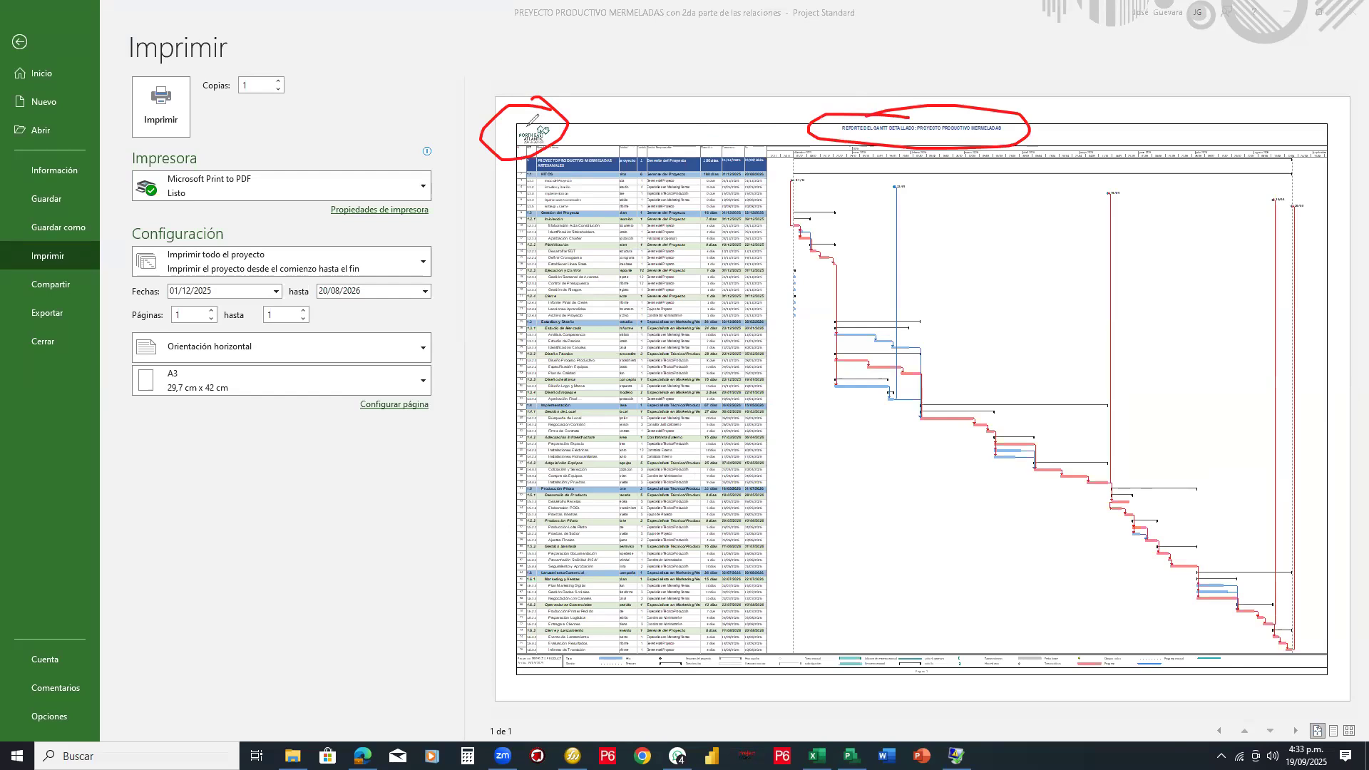
# Step: Reopen the page setup and enlarge the logo slightly in the left header section
pyautogui.click(407, 405)
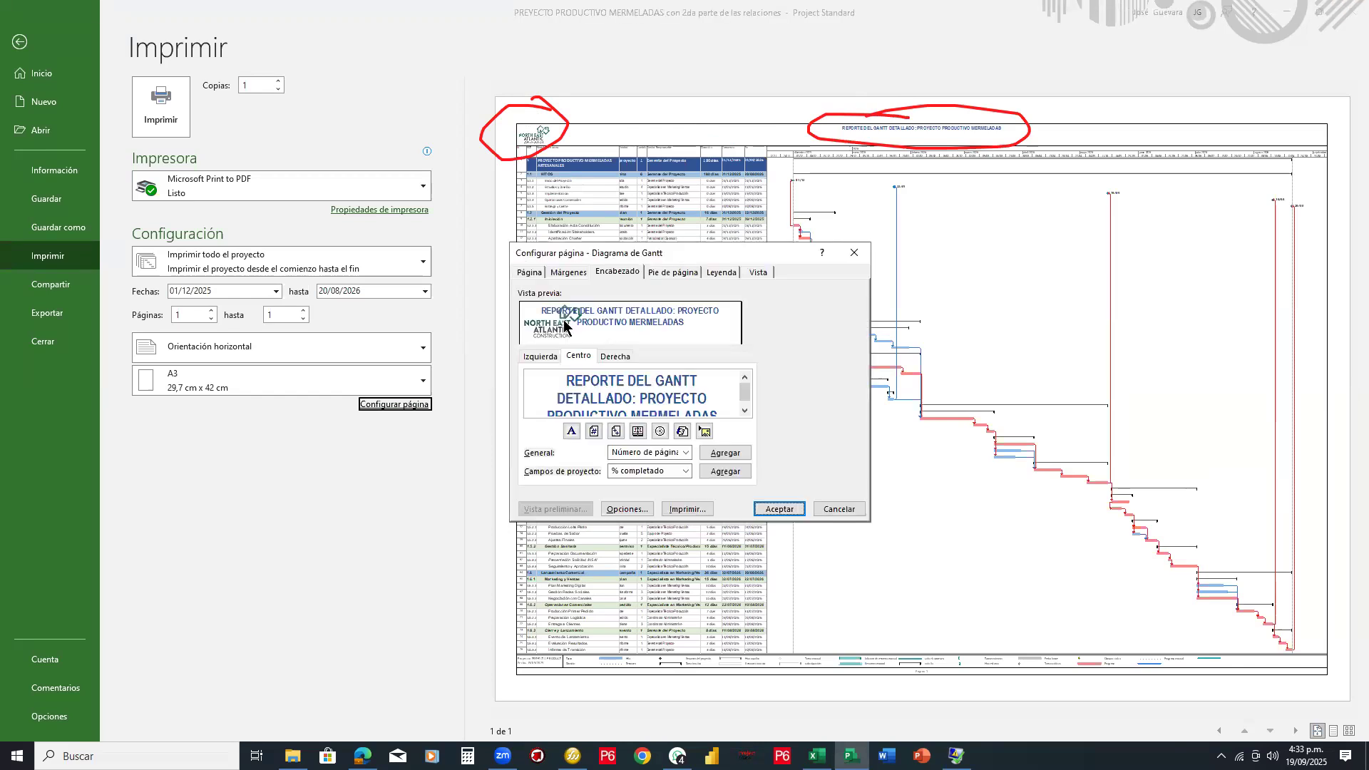
pyautogui.click(542, 358)
pyautogui.click(579, 400)
pyautogui.moveTo(617, 406); pyautogui.dragTo(647, 435)
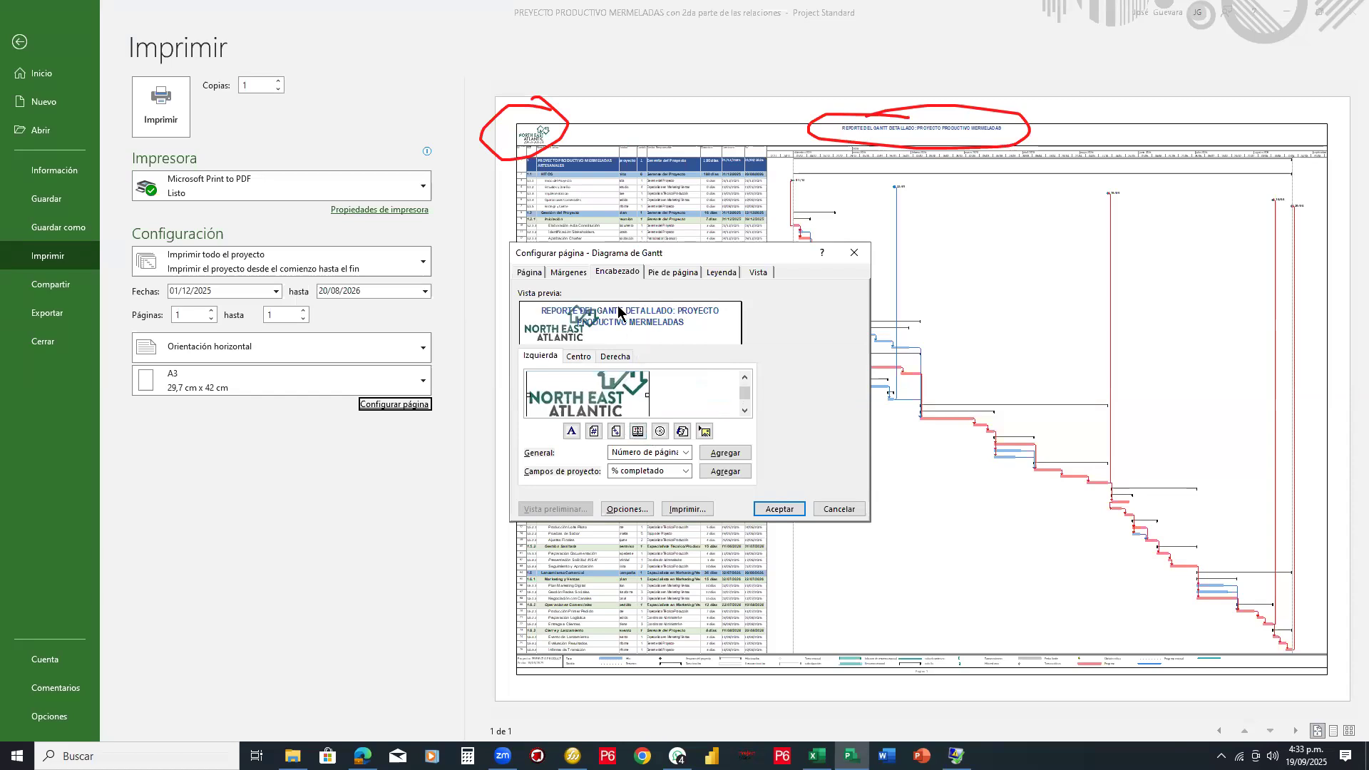
# Step: Set the font size of the whole title in the centre header section to 28
pyautogui.click(580, 357)
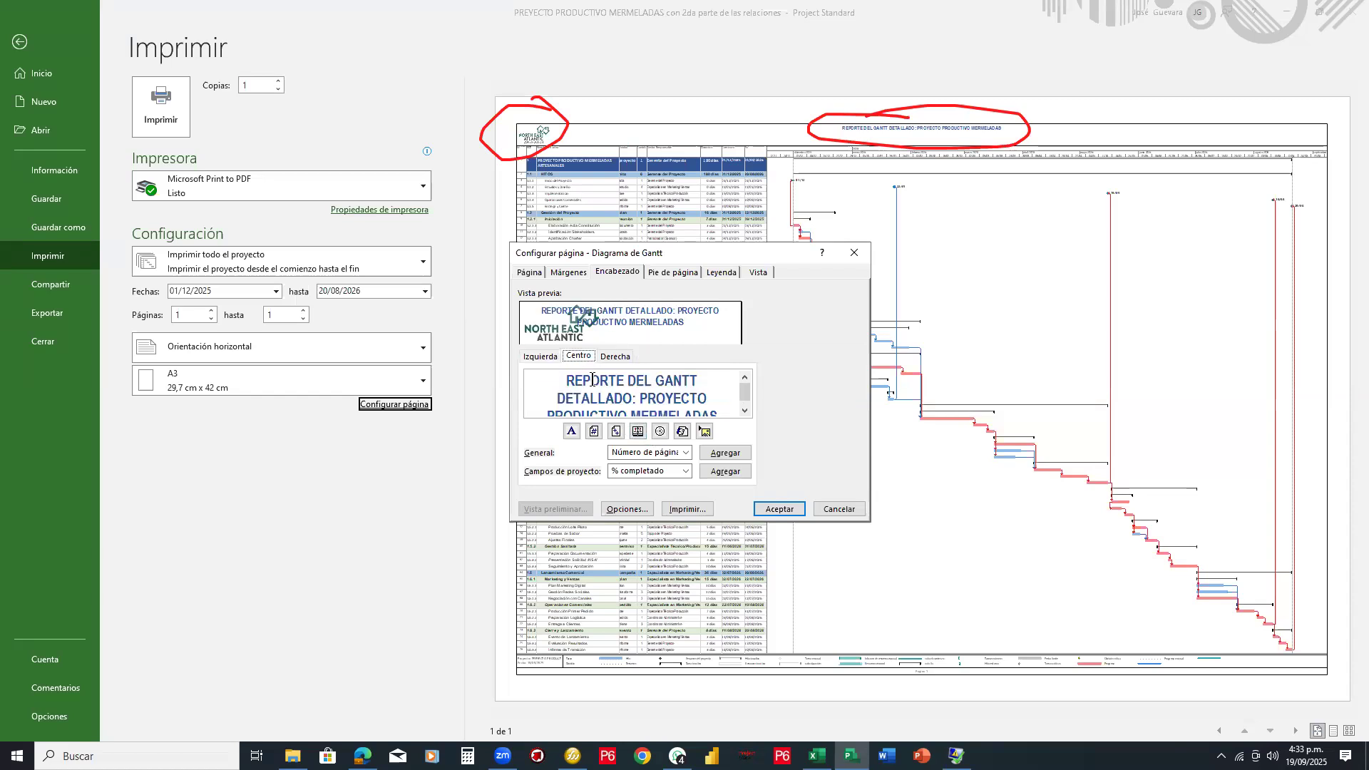
pyautogui.moveTo(567, 380); pyautogui.dragTo(718, 405)
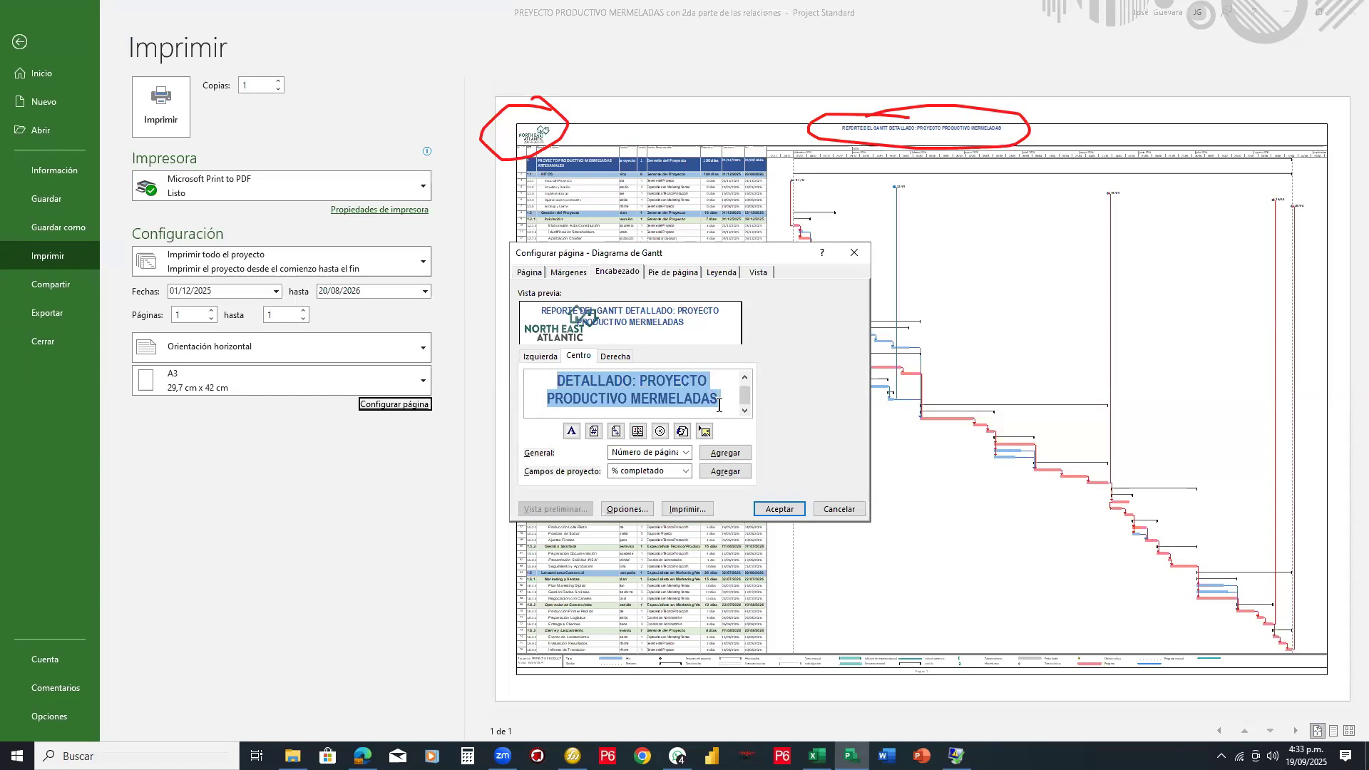
pyautogui.click(572, 431)
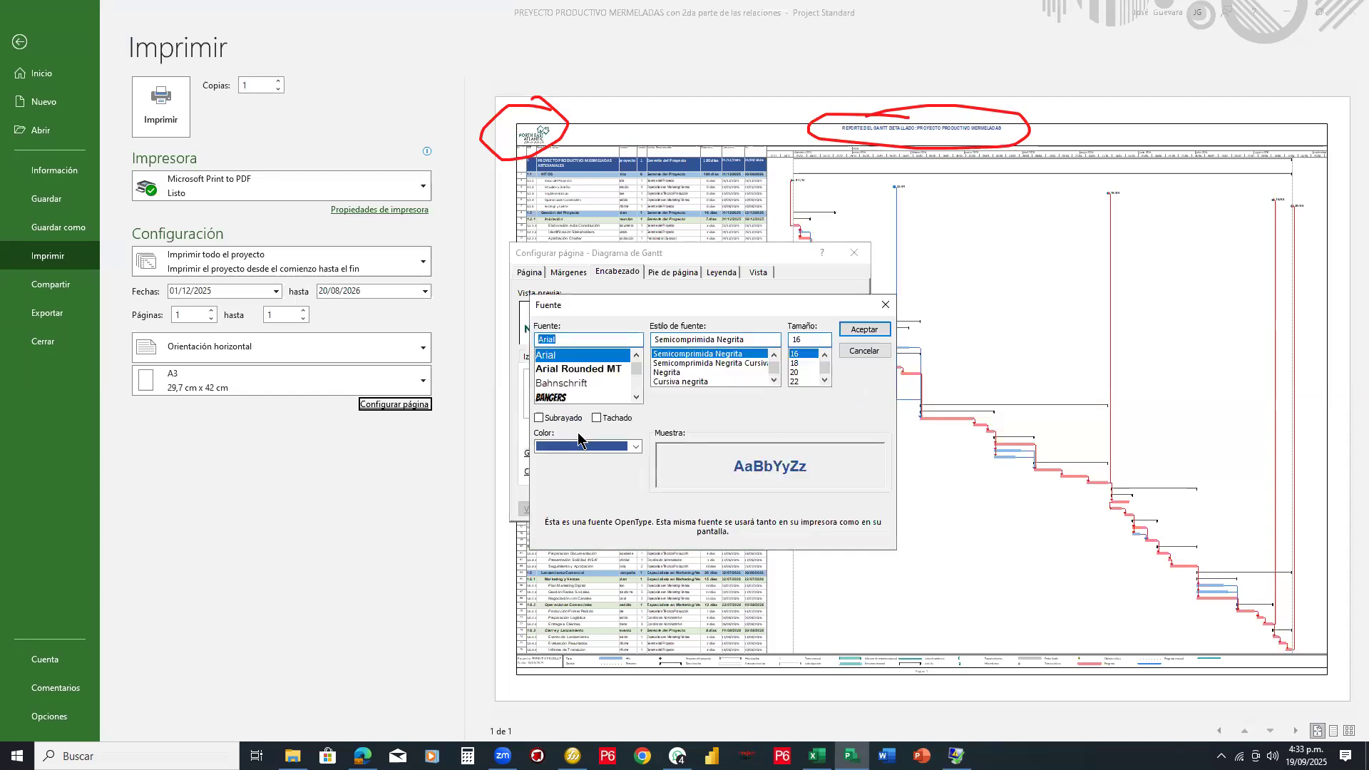
pyautogui.click(824, 381)
pyautogui.click(824, 382)
pyautogui.click(823, 381)
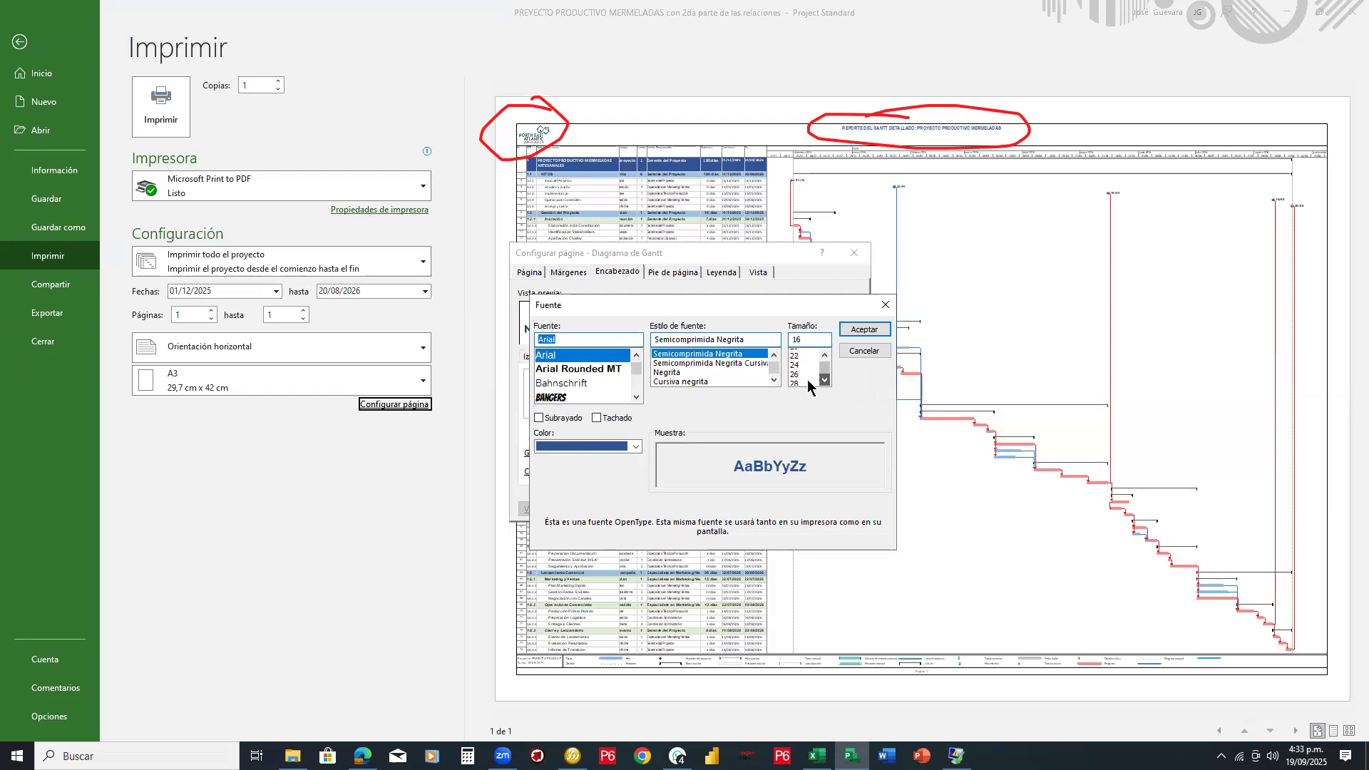
pyautogui.click(798, 381)
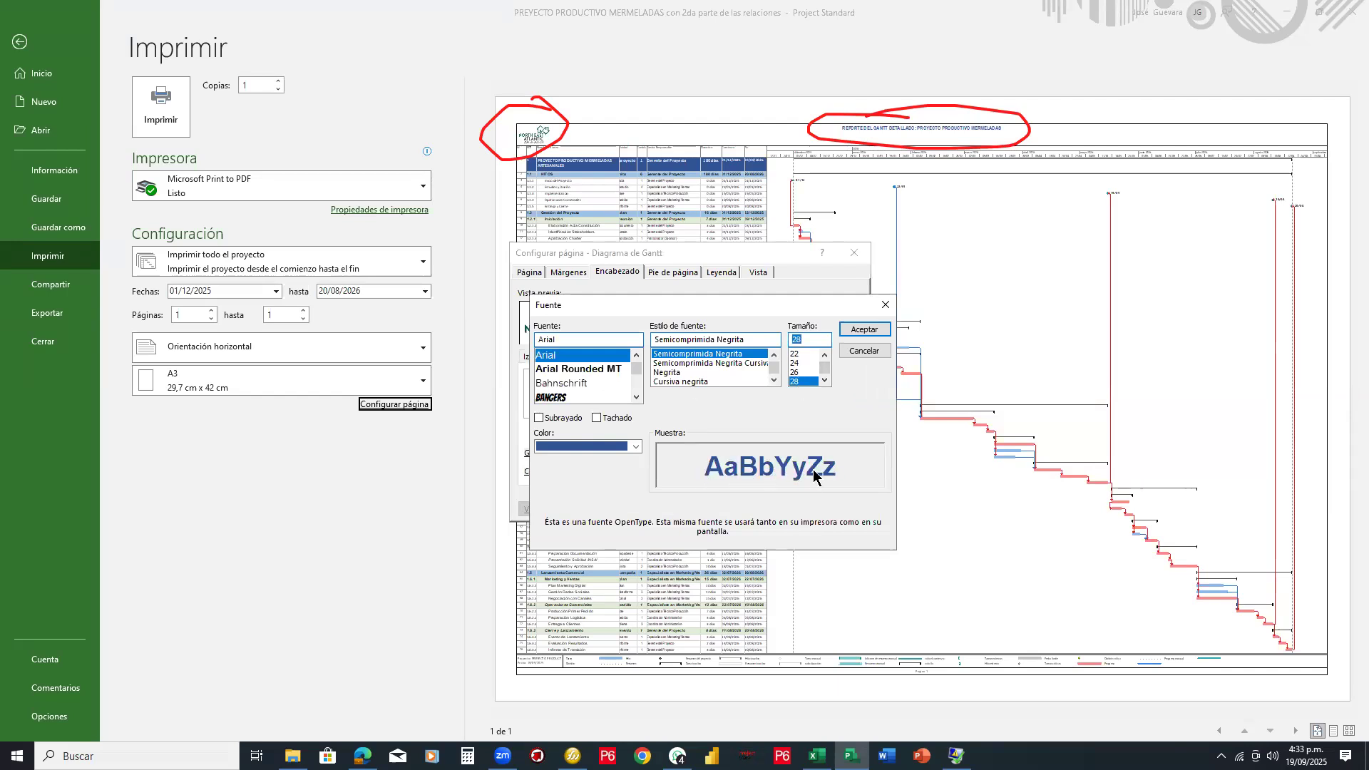
pyautogui.click(868, 331)
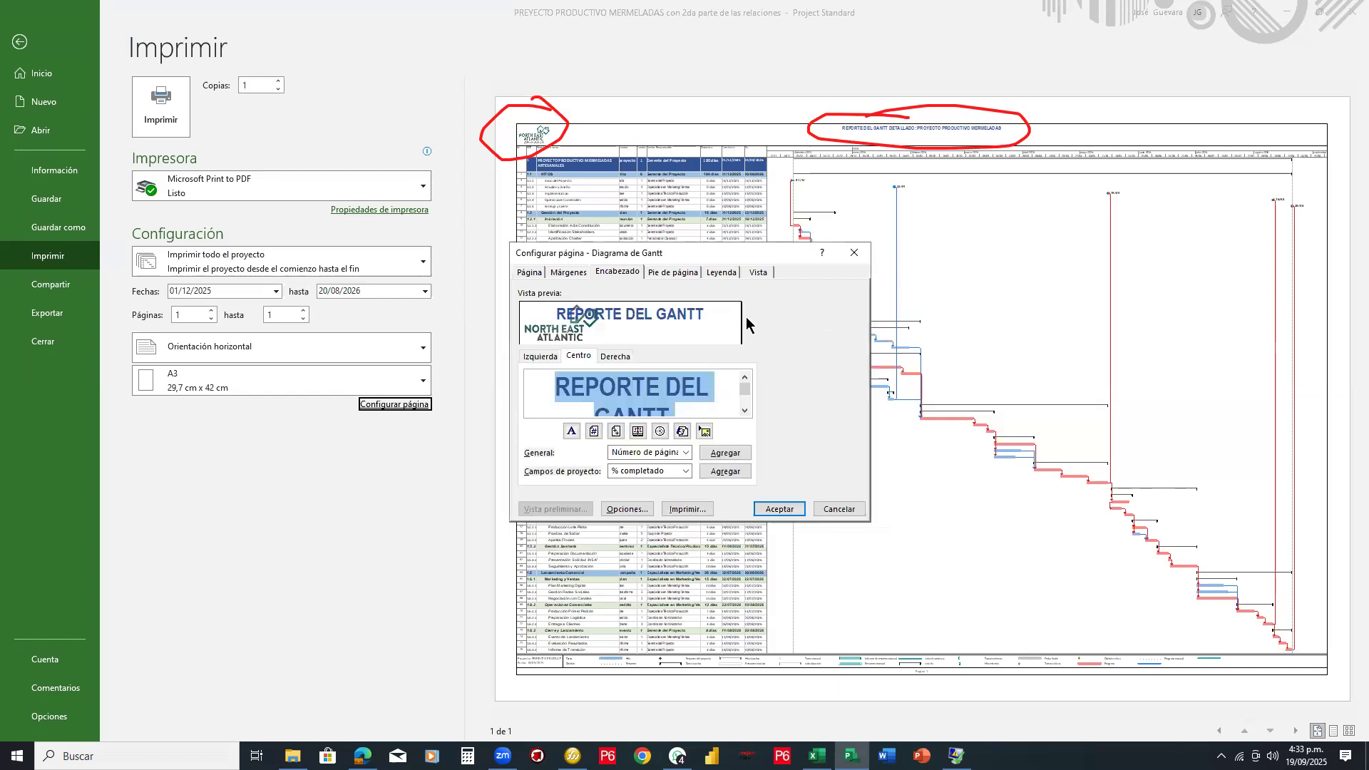
# Step: Apply the page setup and check the header's logo and title up close in the print preview
pyautogui.click(762, 508)
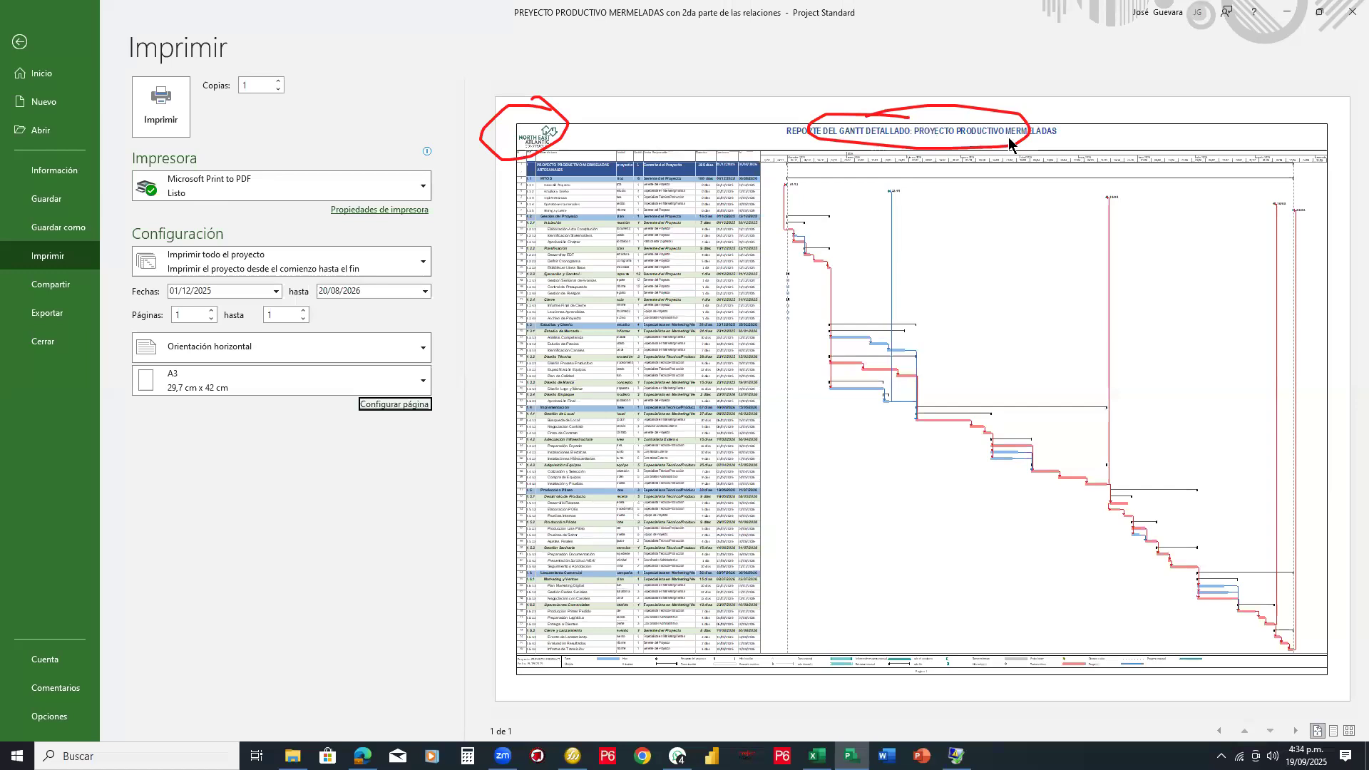
pyautogui.press('Escape')
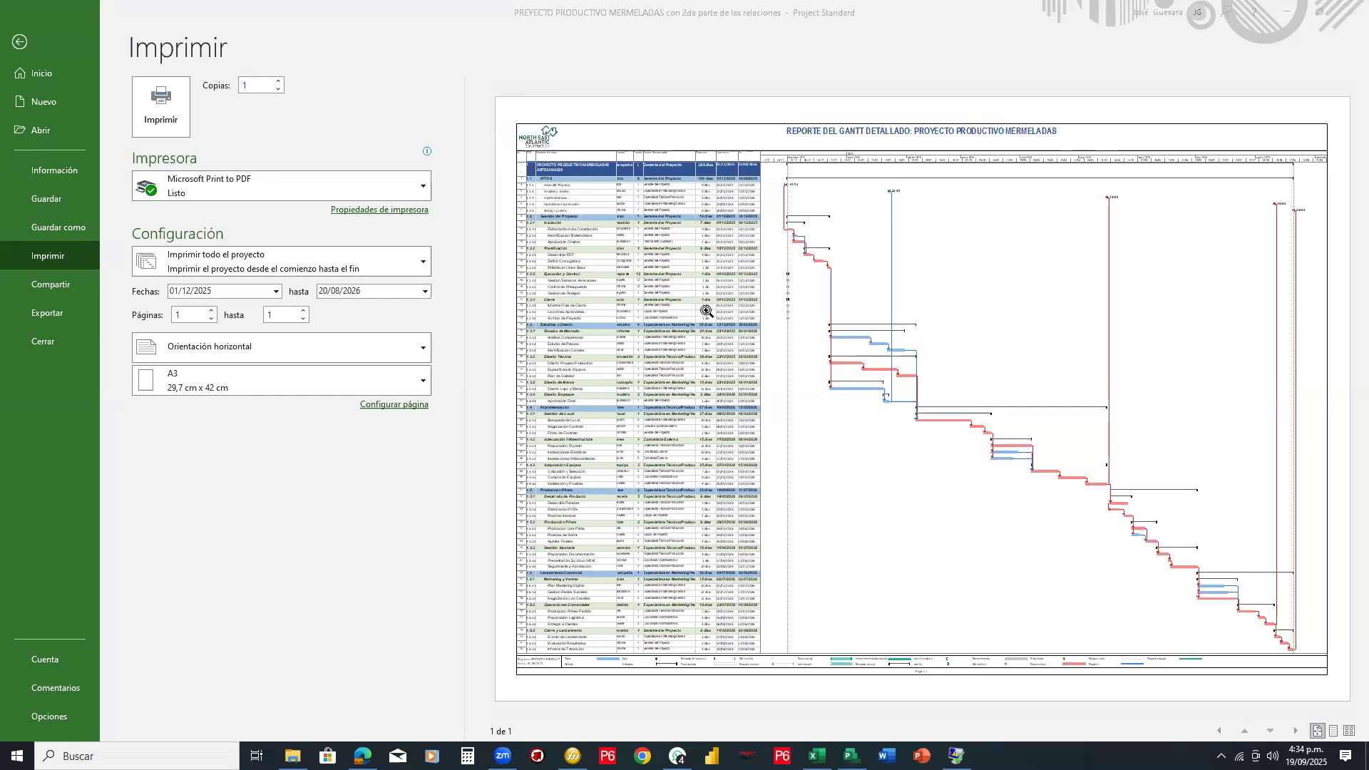
pyautogui.click(571, 171)
pyautogui.click(570, 171)
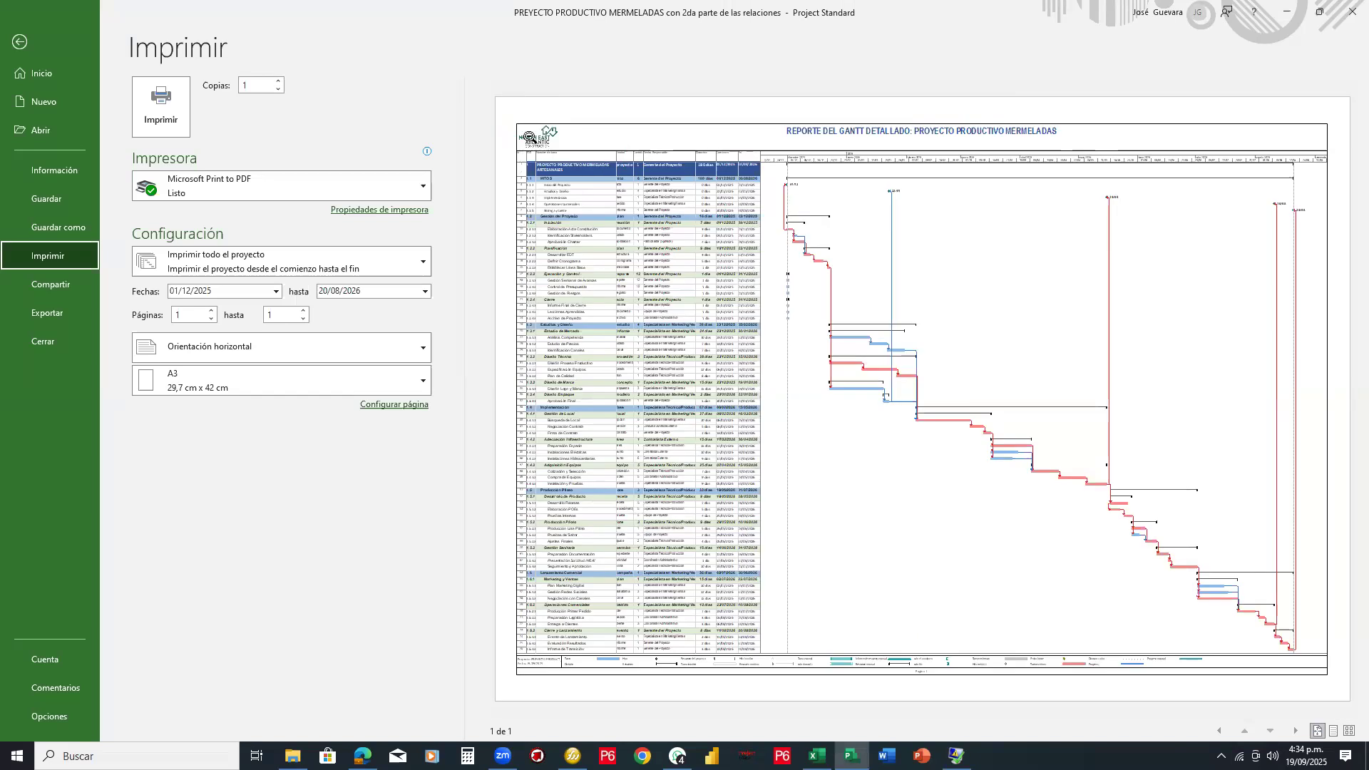
pyautogui.click(645, 204)
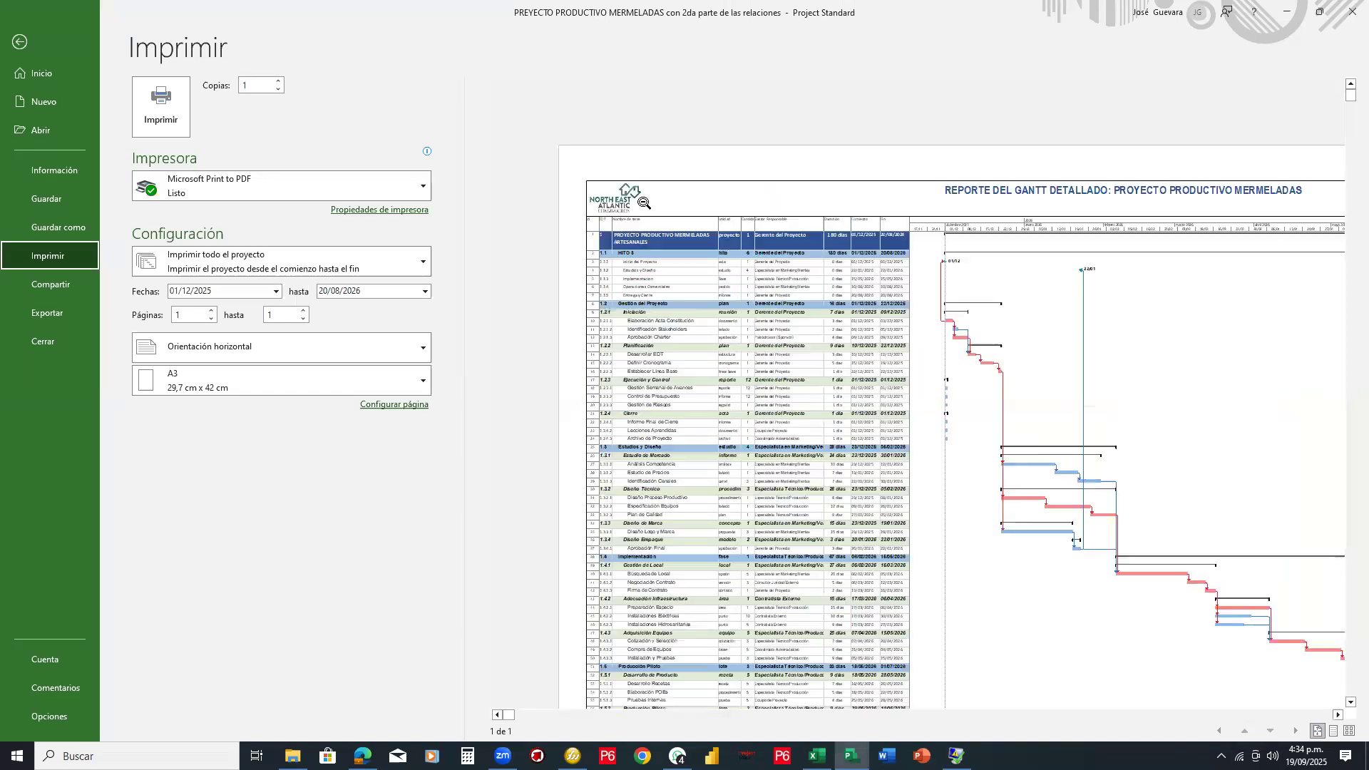
pyautogui.click(722, 218)
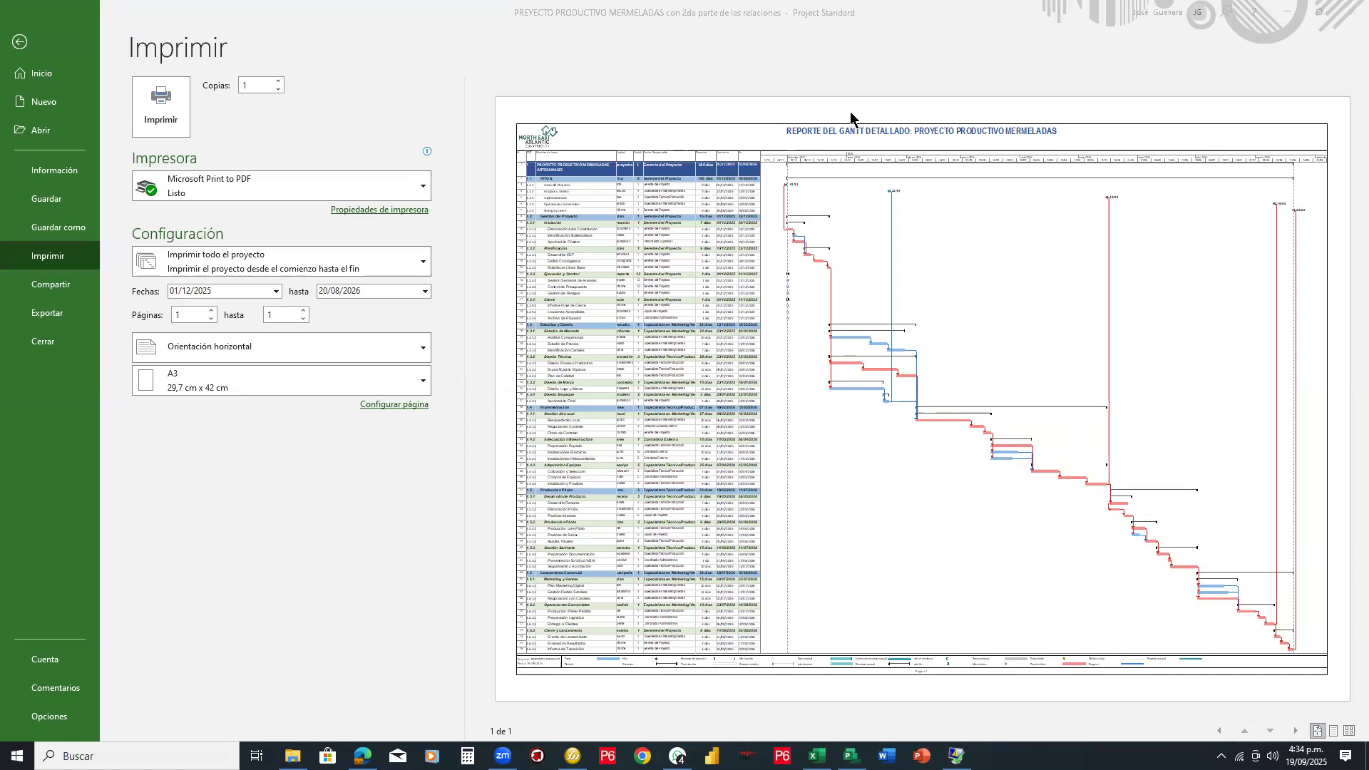
pyautogui.moveTo(738, 162)
pyautogui.mouseDown()
pyautogui.moveTo(758, 369)
pyautogui.moveTo(753, 643)
pyautogui.moveTo(731, 655)
pyautogui.mouseUp()
pyautogui.moveTo(832, 337)
pyautogui.mouseDown()
pyautogui.moveTo(868, 337)
pyautogui.moveTo(991, 146)
pyautogui.mouseUp()
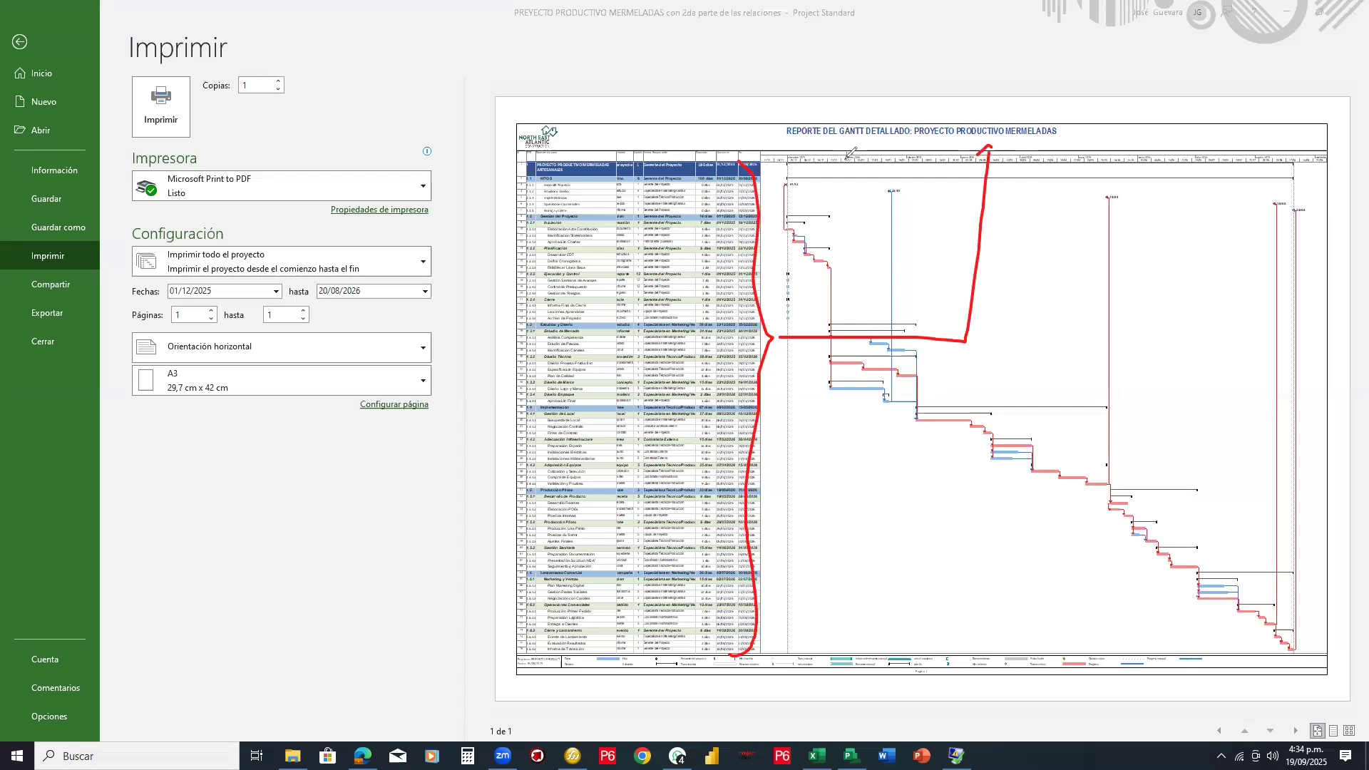
pyautogui.click(862, 141)
pyautogui.moveTo(862, 141); pyautogui.dragTo(916, 140)
pyautogui.press('Escape')
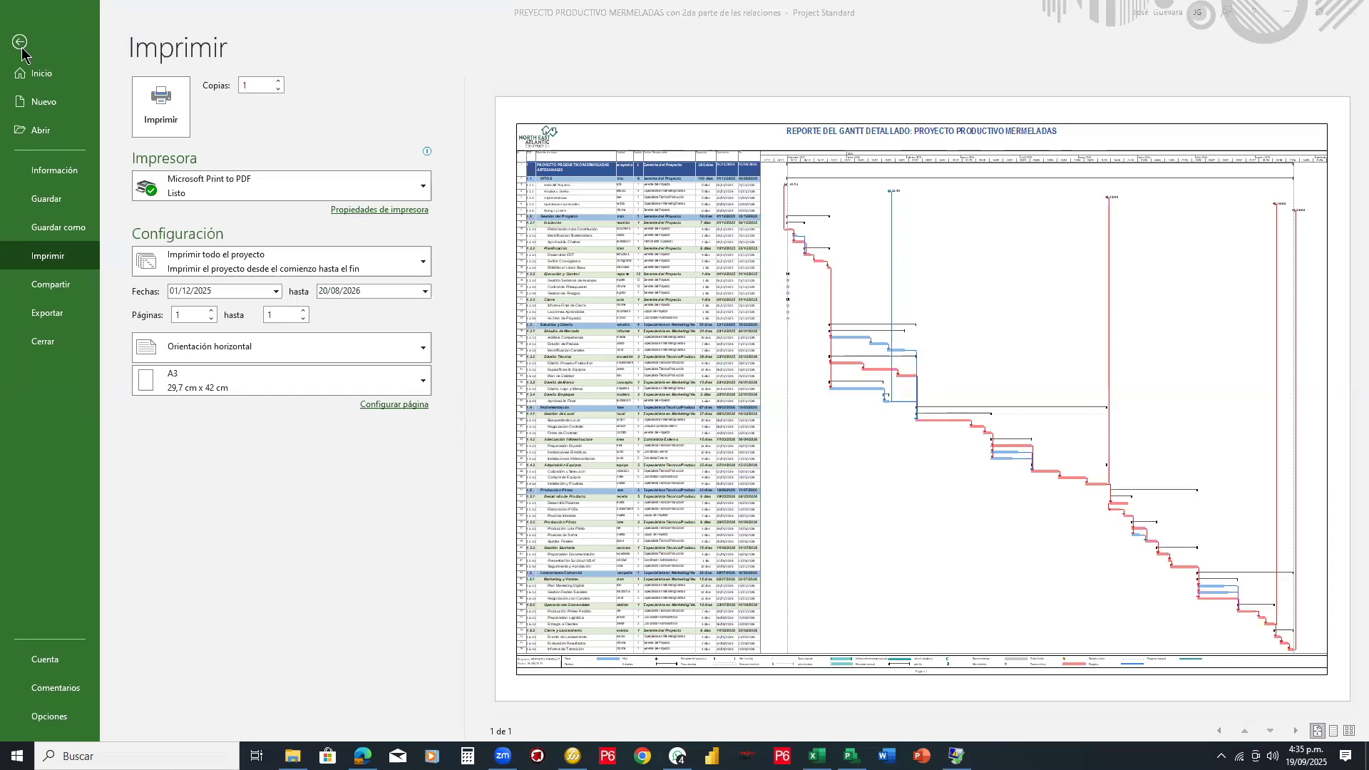
# Step: Return to the Gantt chart view and collapse the task outline to level 3
pyautogui.click(57, 56)
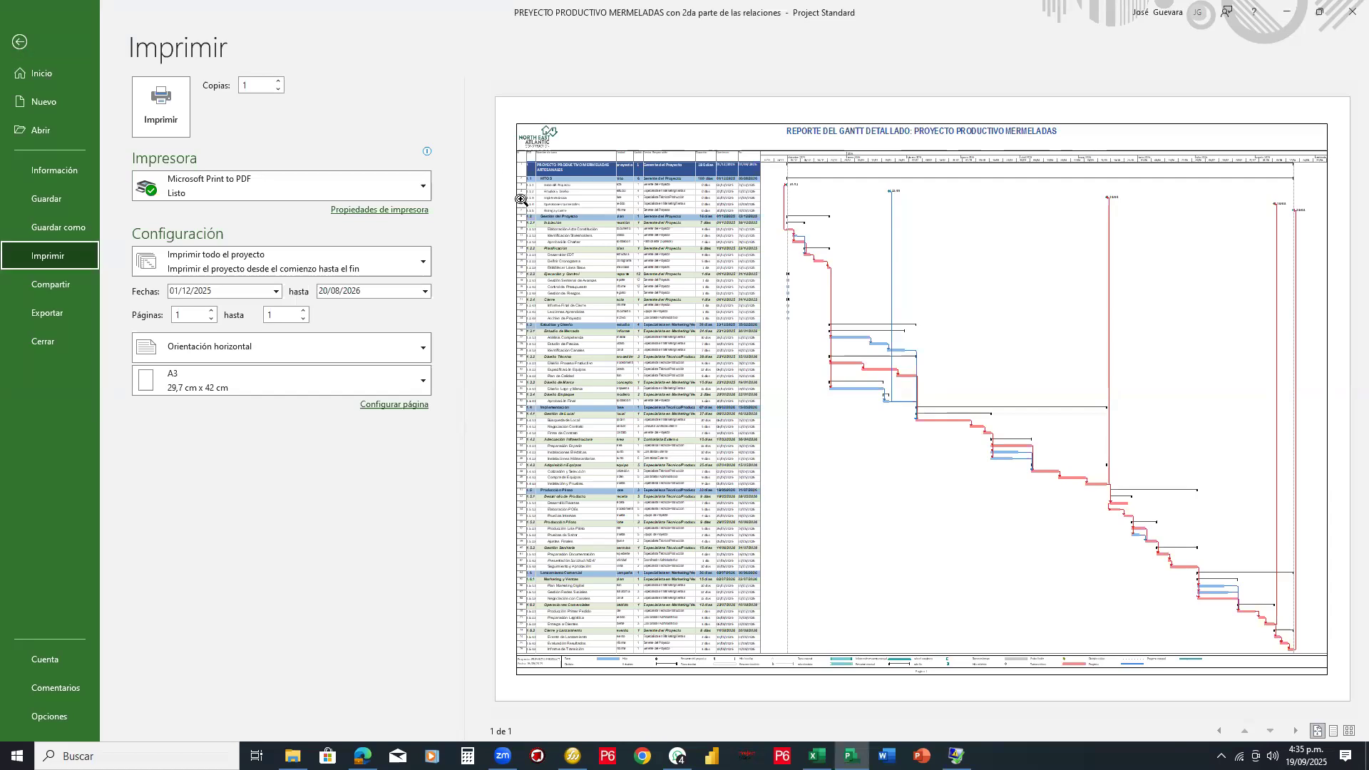
pyautogui.click(20, 41)
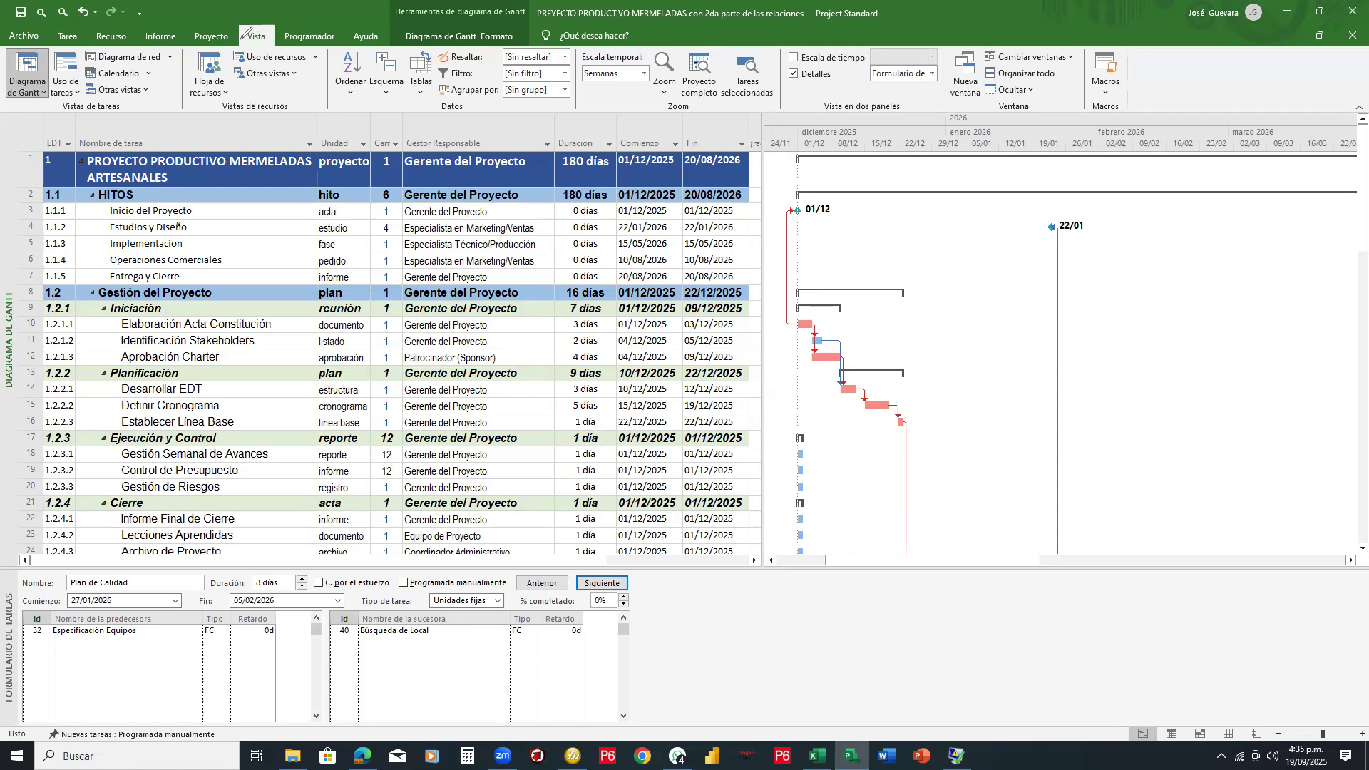
pyautogui.moveTo(246, 35); pyautogui.dragTo(271, 21)
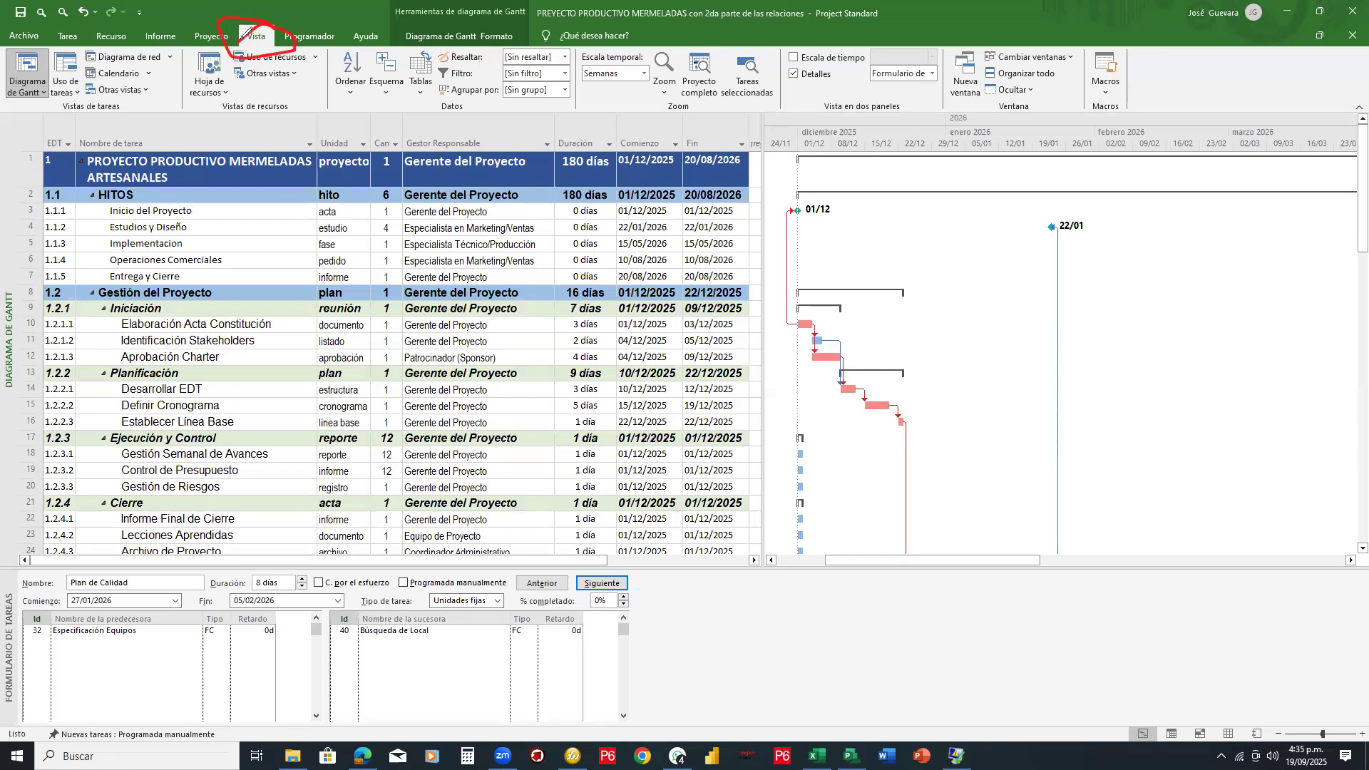
pyautogui.click(387, 96)
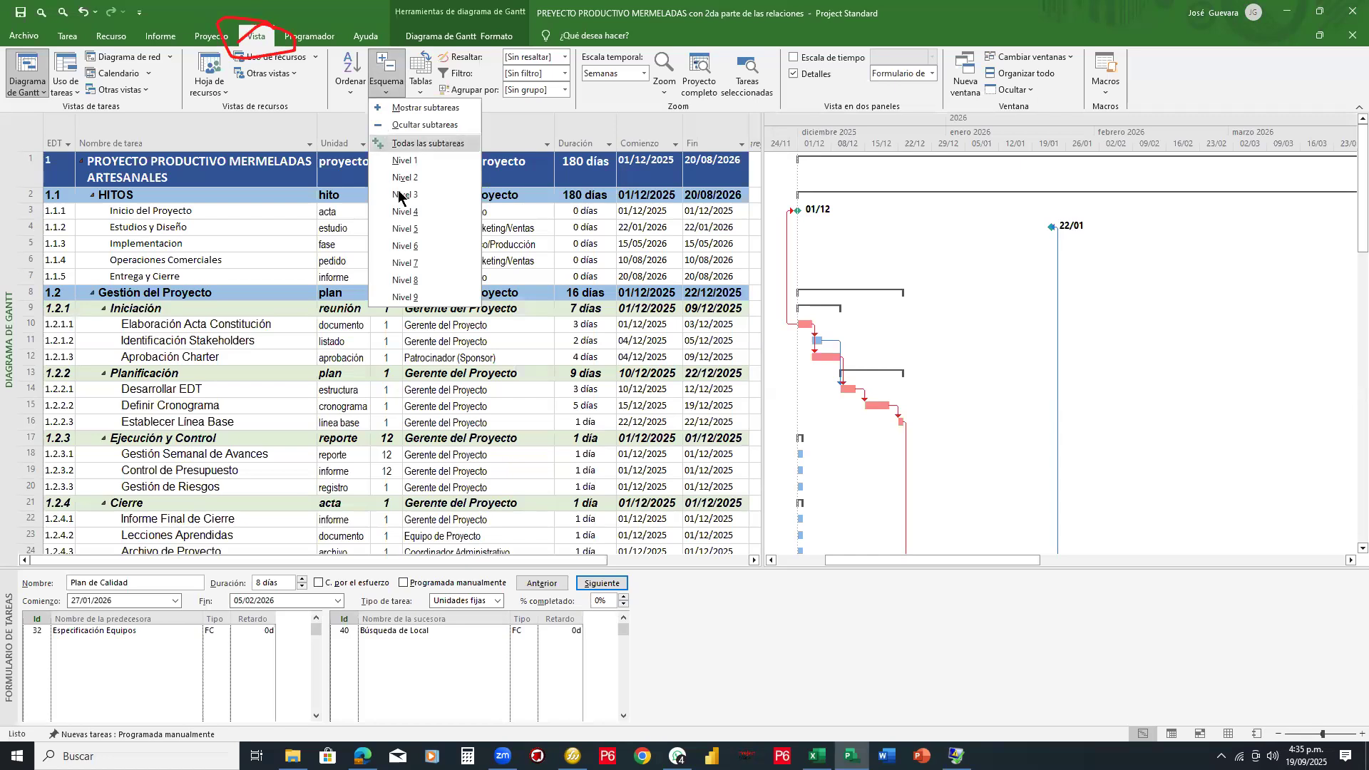
pyautogui.click(400, 192)
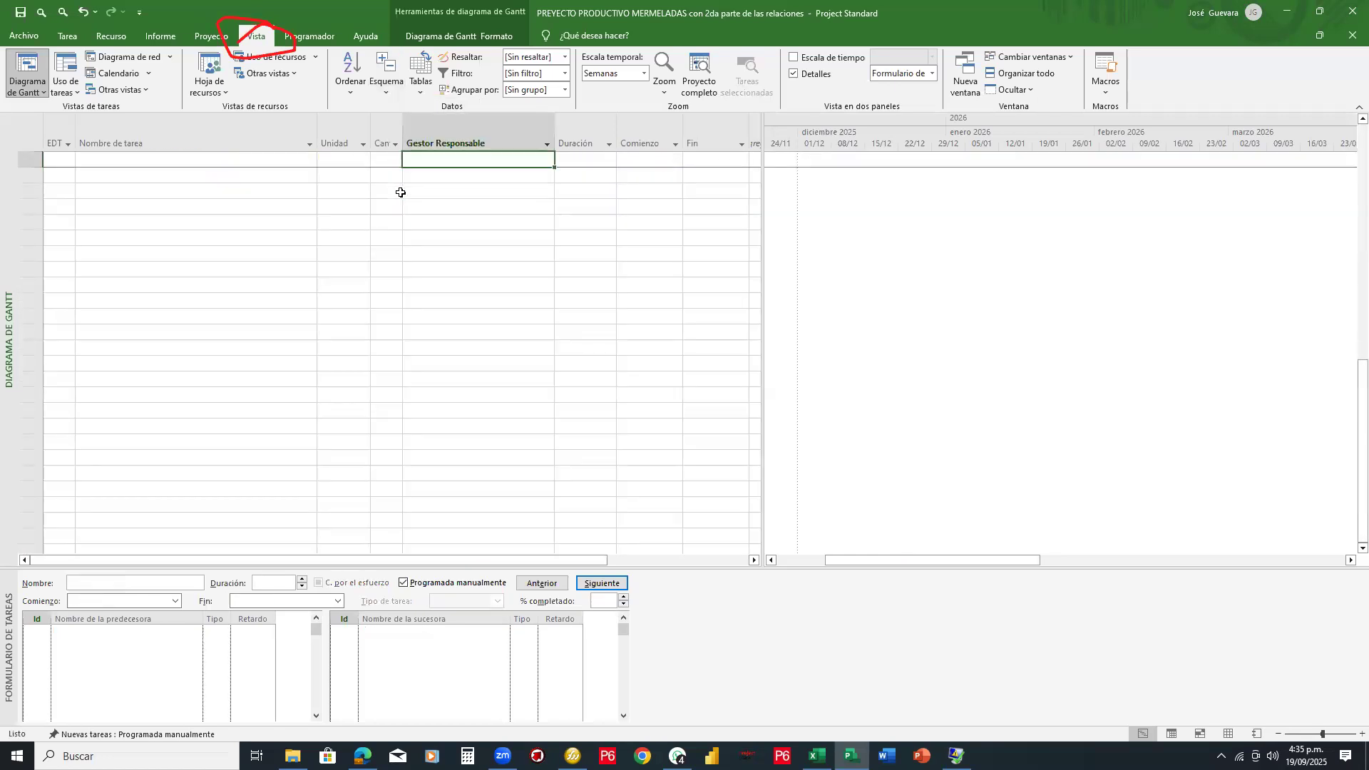
pyautogui.scroll(1, 401, 192)
pyautogui.scroll(10, 401, 192)
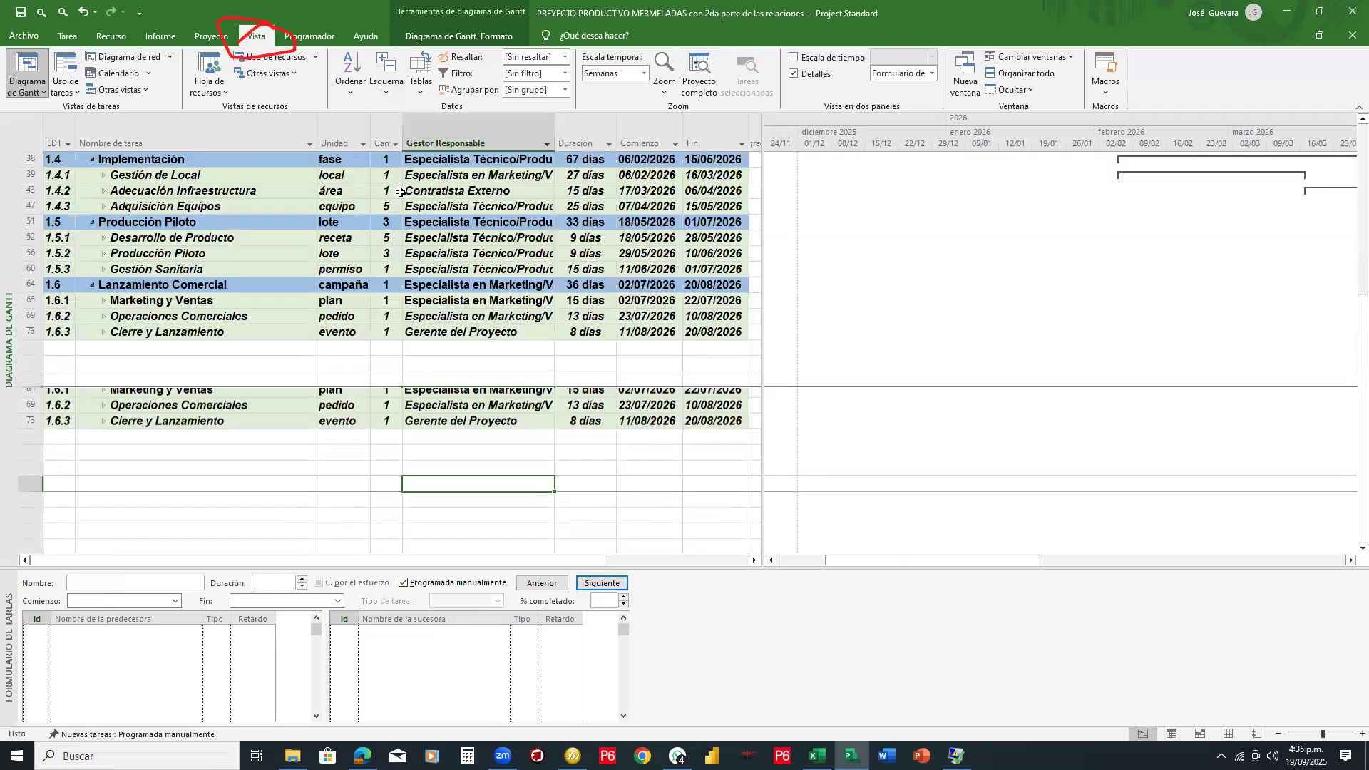
pyautogui.scroll(-2, 316, 325)
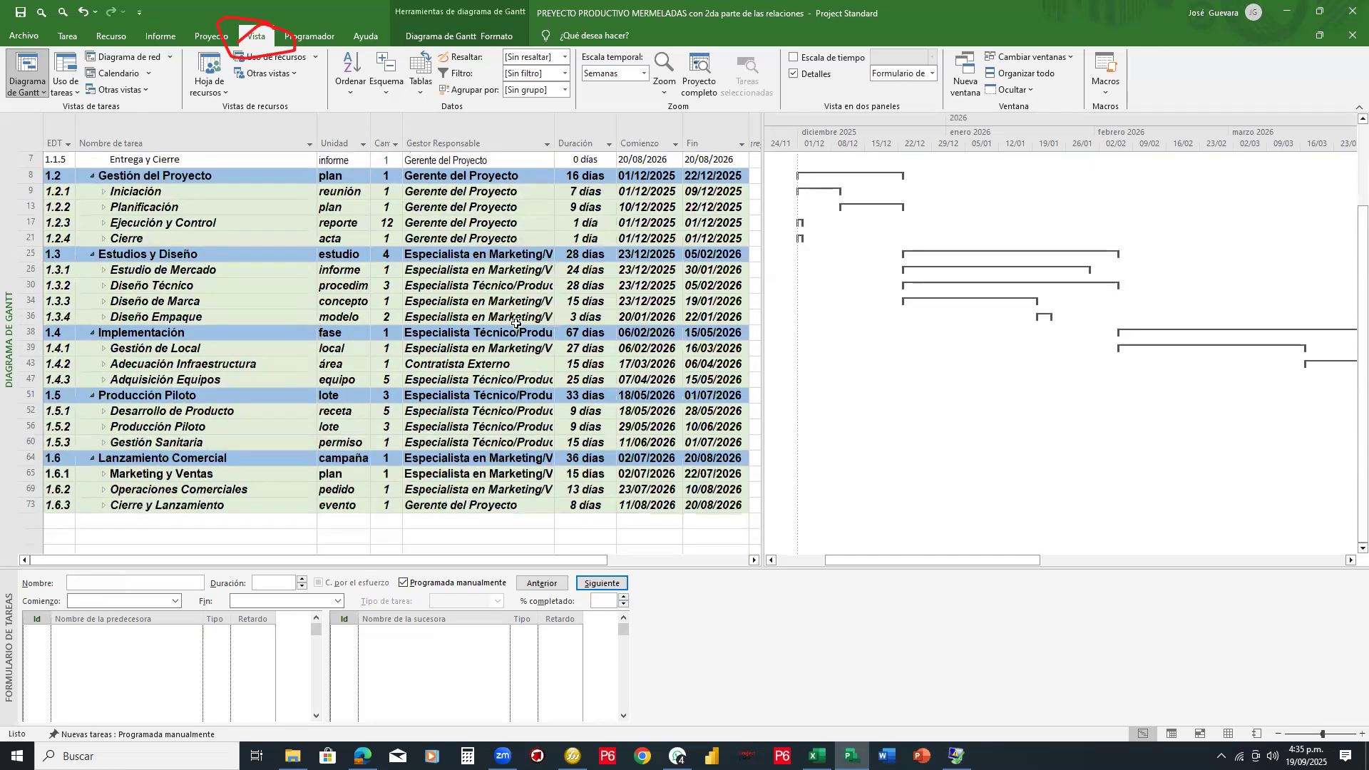
# Step: Widen the Unidad and Gestor Responsable columns of the task table to fit their contents
pyautogui.doubleClick(370, 136)
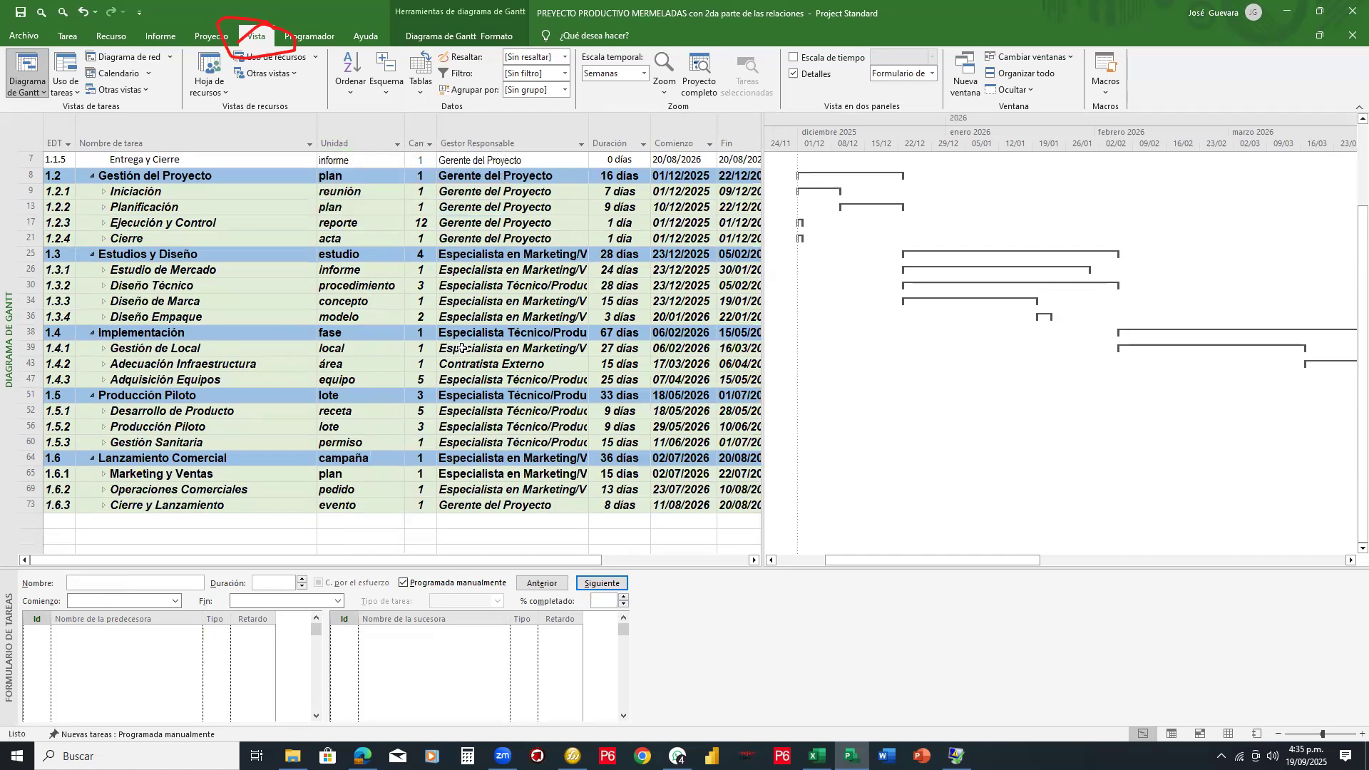
pyautogui.scroll(3, 462, 348)
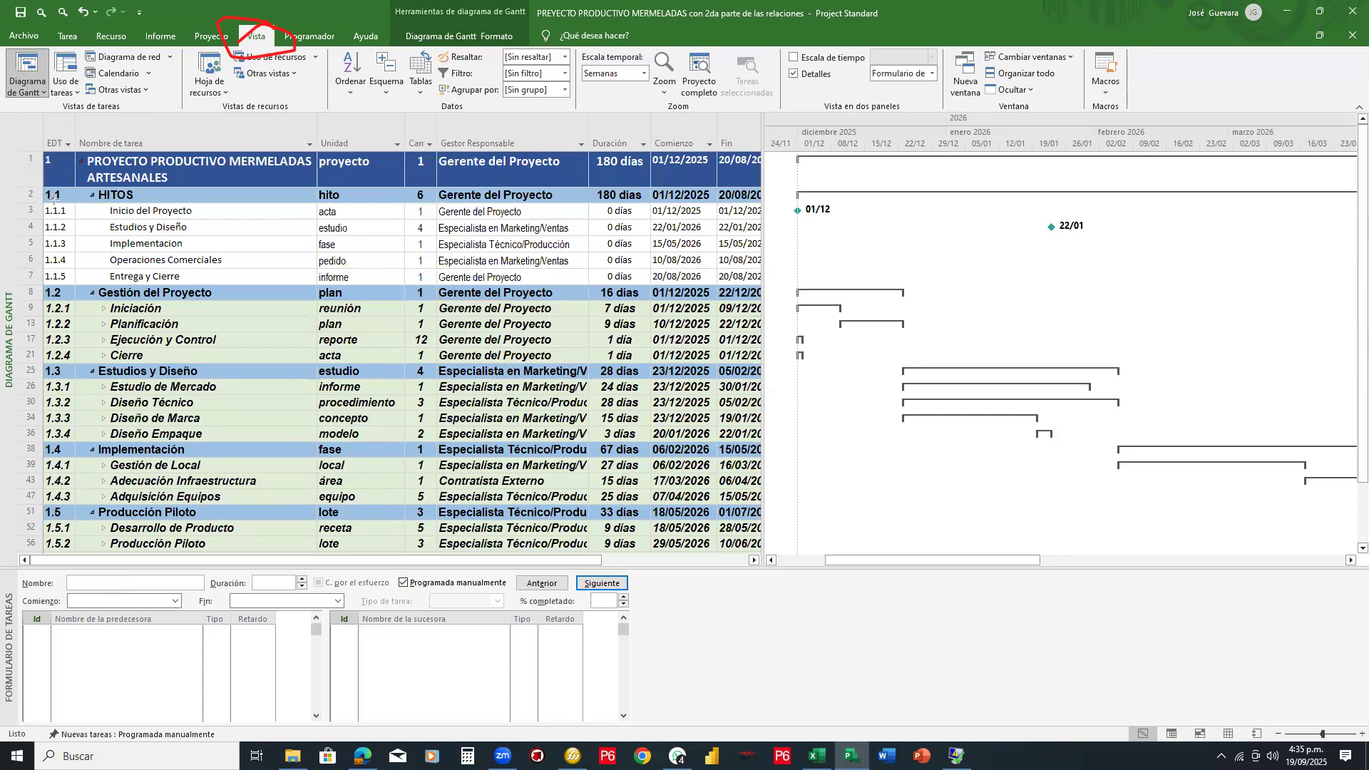
pyautogui.moveTo(41, 202)
pyautogui.mouseDown()
pyautogui.moveTo(314, 284)
pyautogui.moveTo(761, 285)
pyautogui.mouseUp()
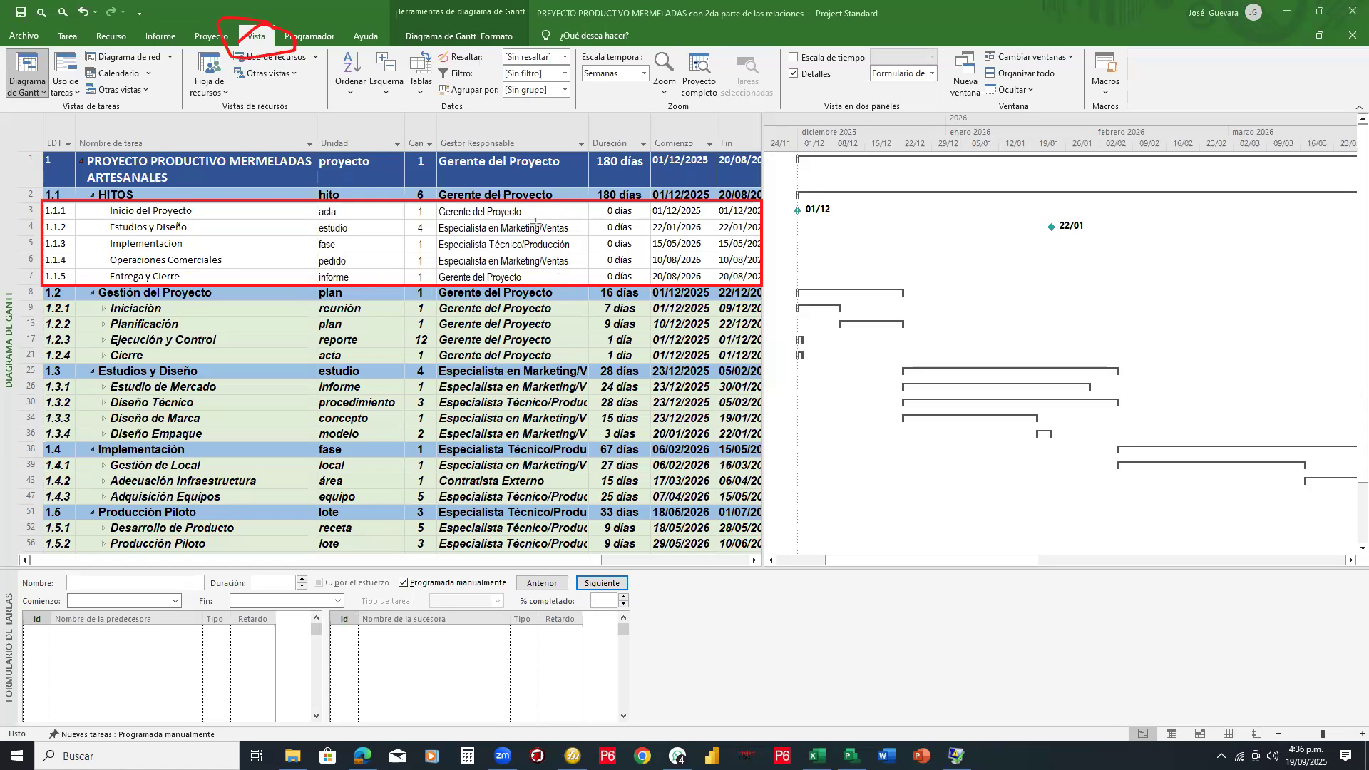
pyautogui.click(809, 126)
pyautogui.click(723, 199)
pyautogui.click(230, 22)
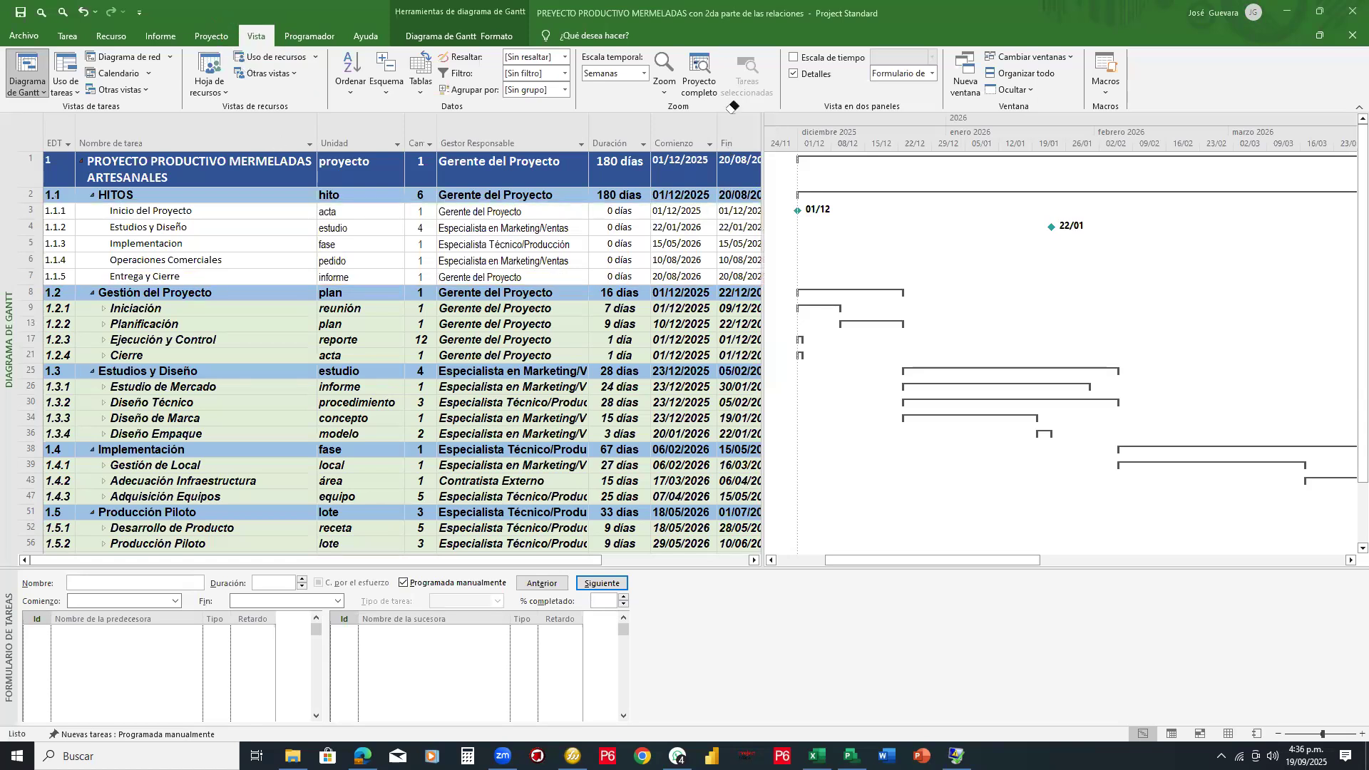
pyautogui.click(587, 126)
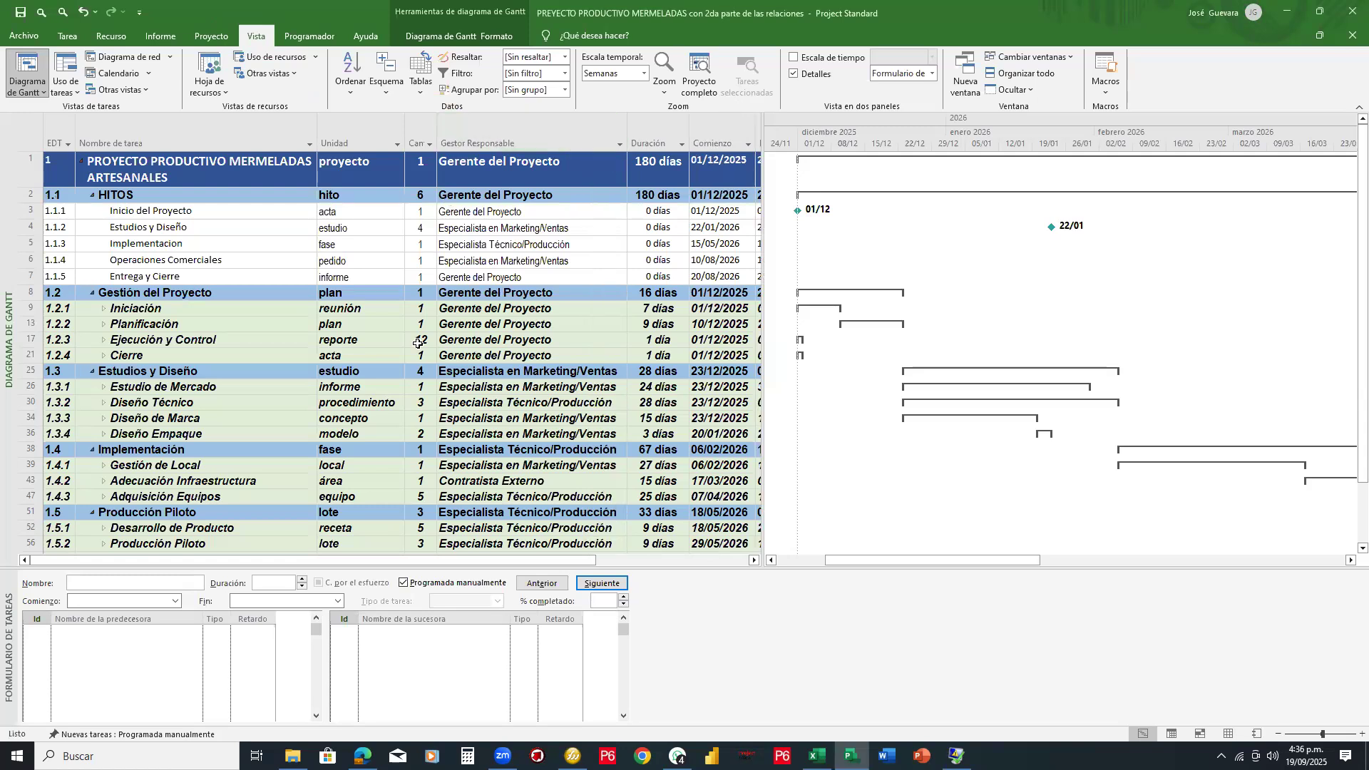
pyautogui.scroll(-5, 418, 345)
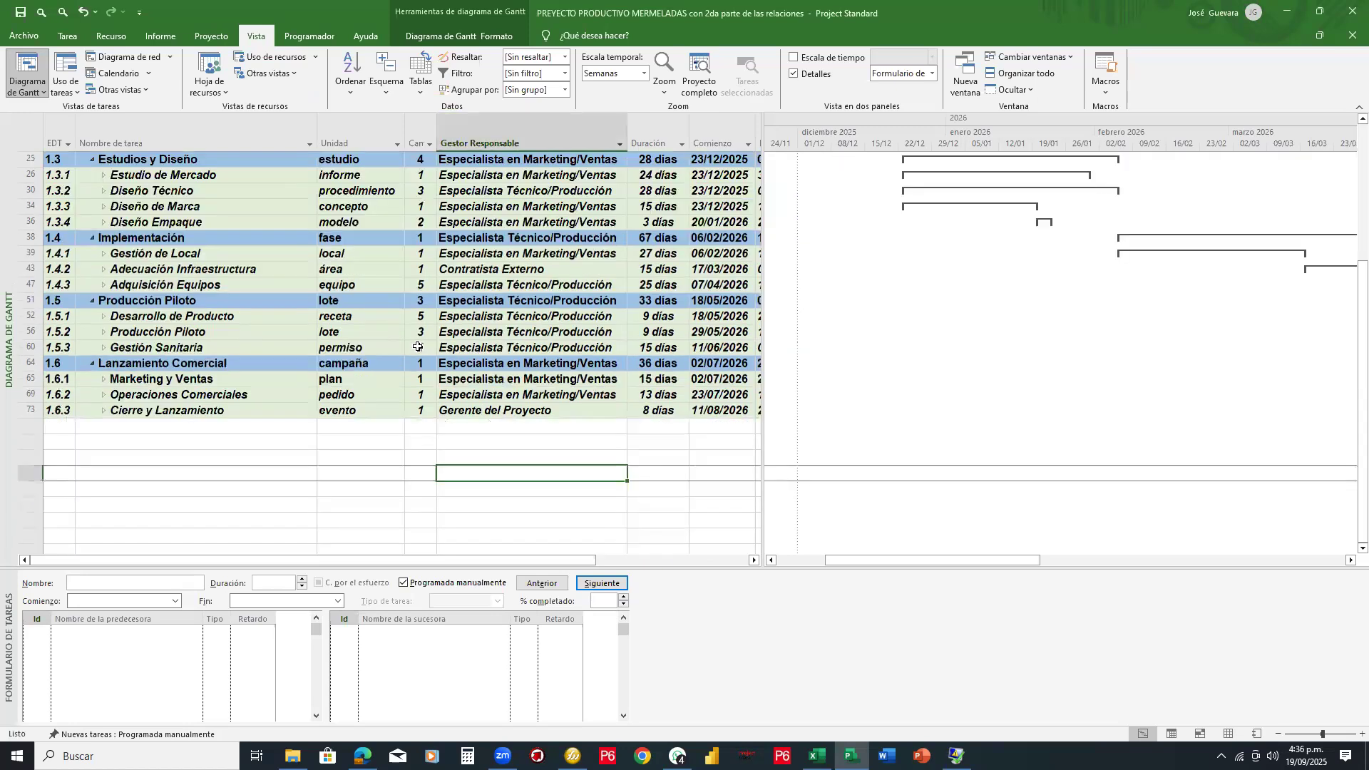
pyautogui.scroll(5, 418, 347)
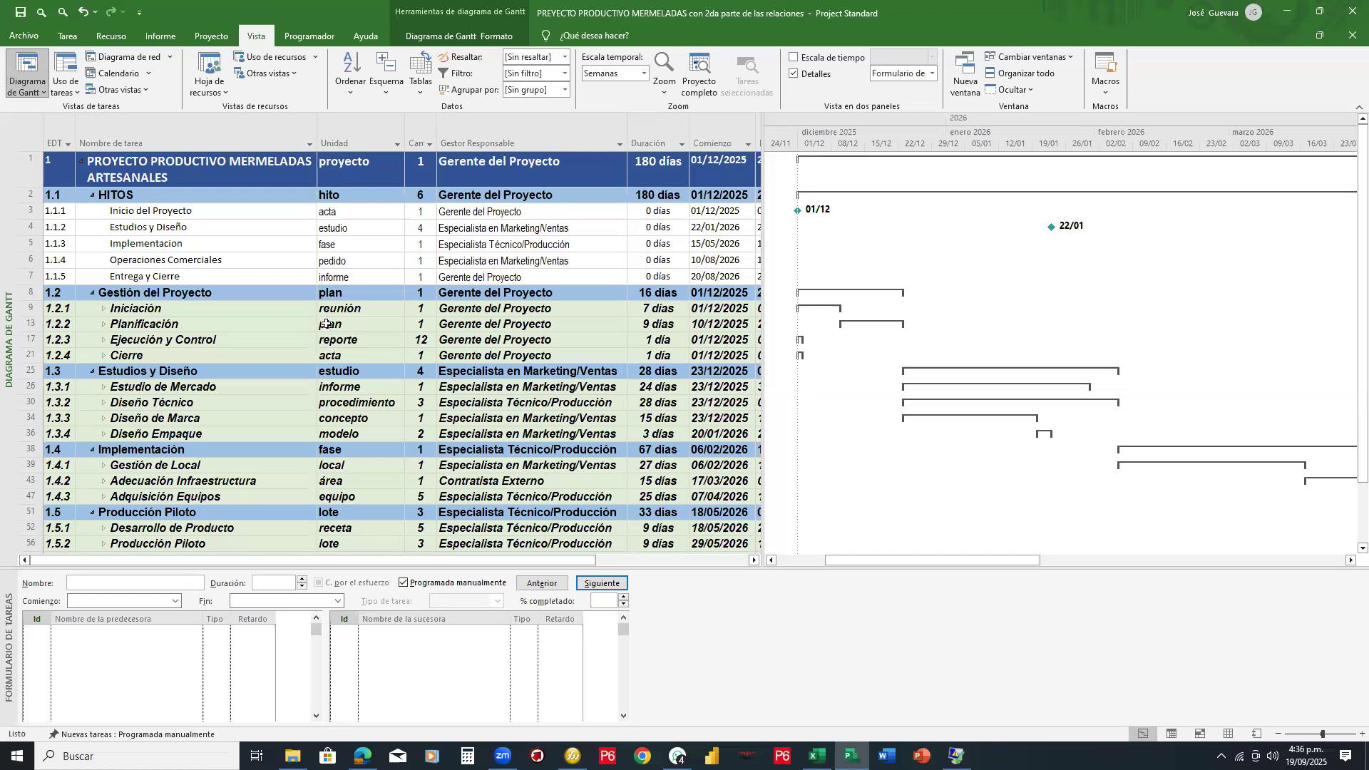
# Step: In the print page setup, replace "DETALLADO" with "RESUMEN" in the centre header title and apply the change
pyautogui.click(34, 36)
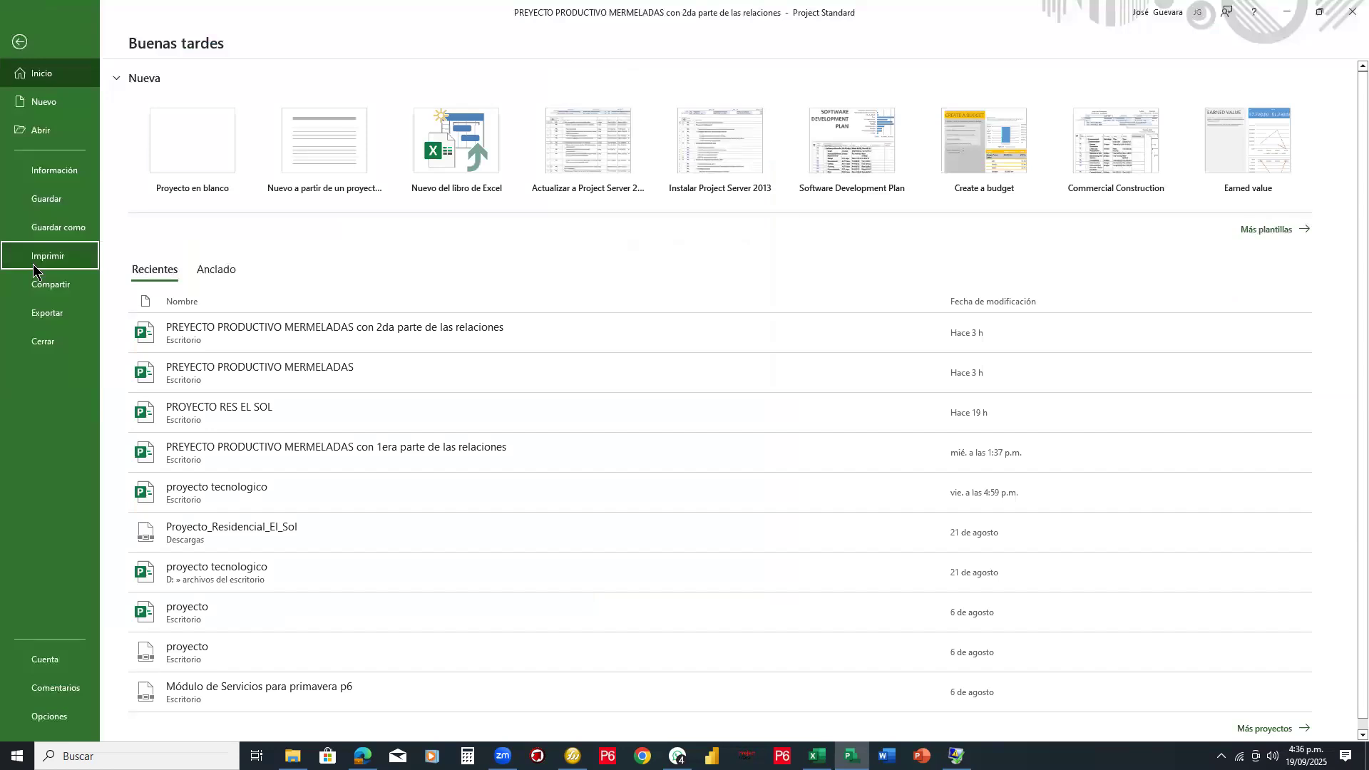
pyautogui.click(33, 264)
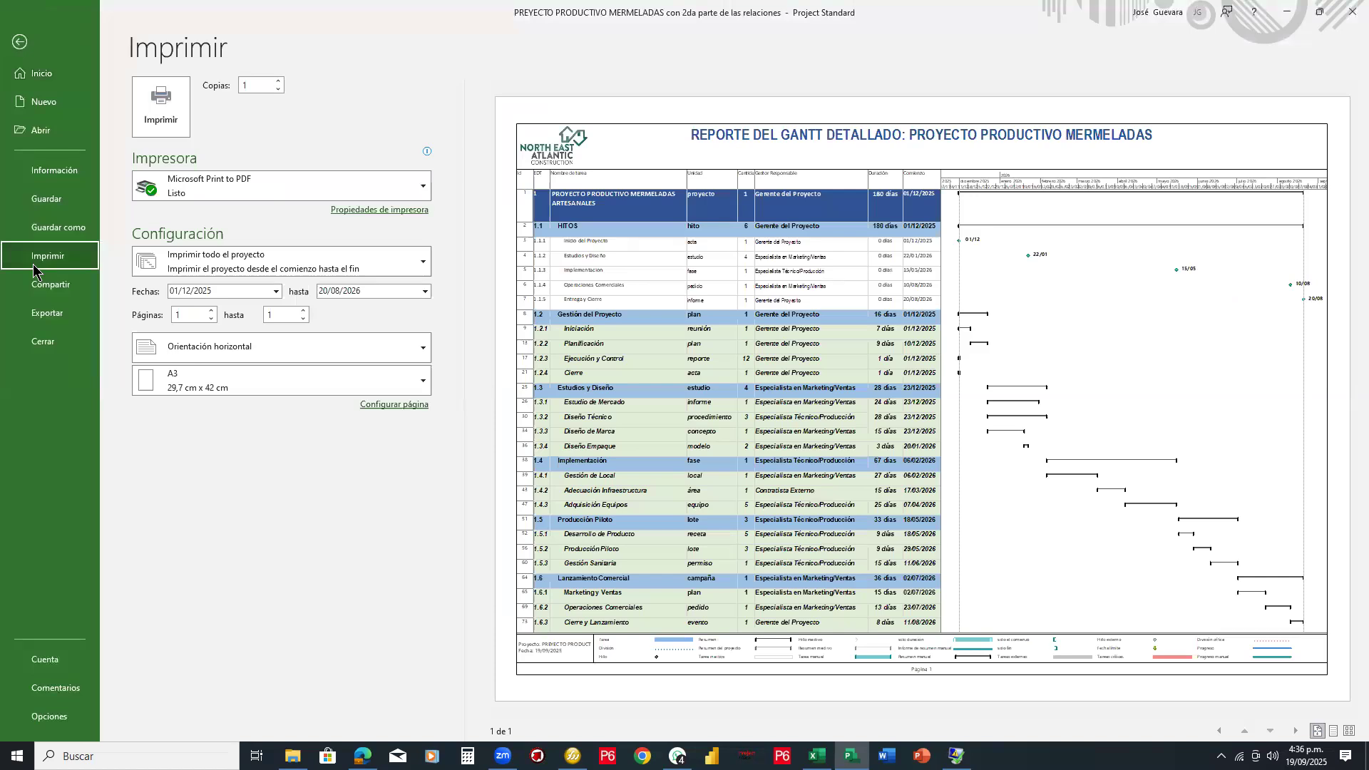
pyautogui.click(389, 406)
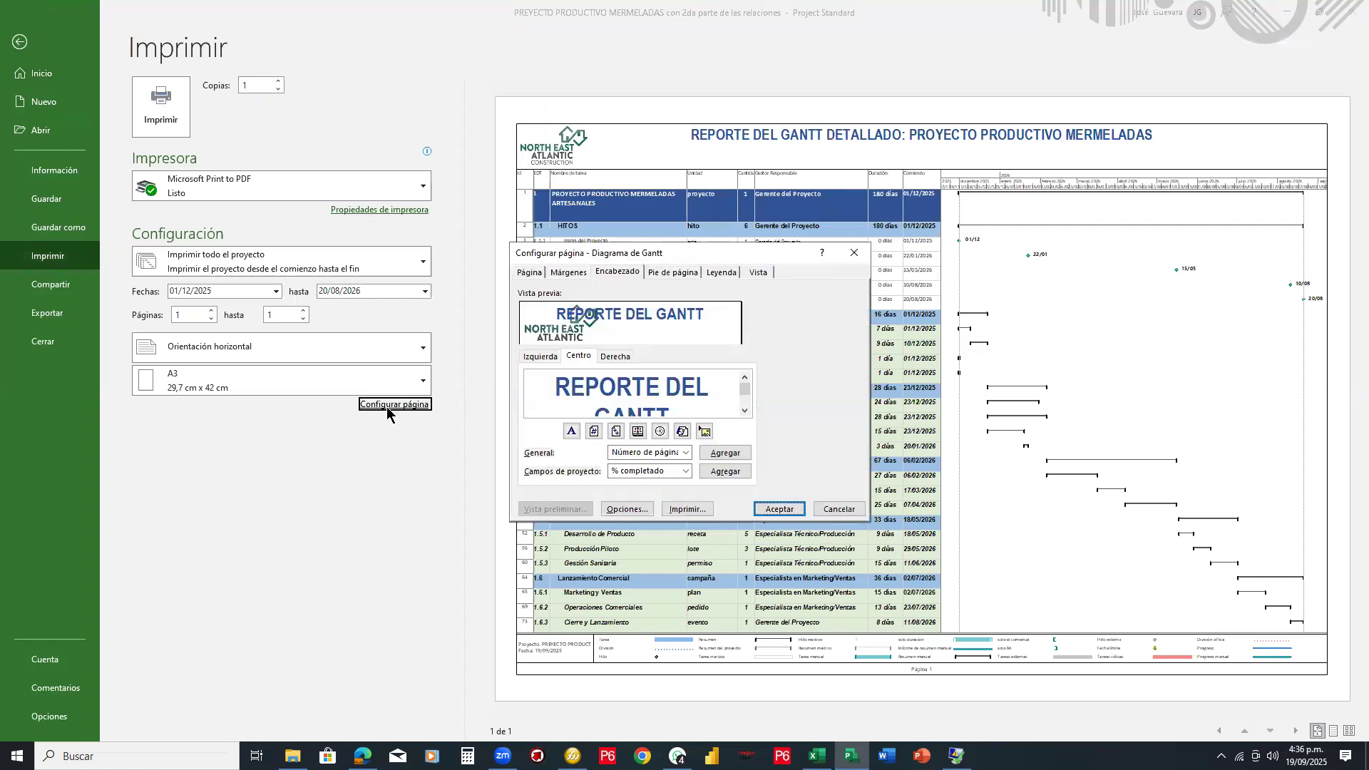
pyautogui.click(572, 432)
pyautogui.click(844, 347)
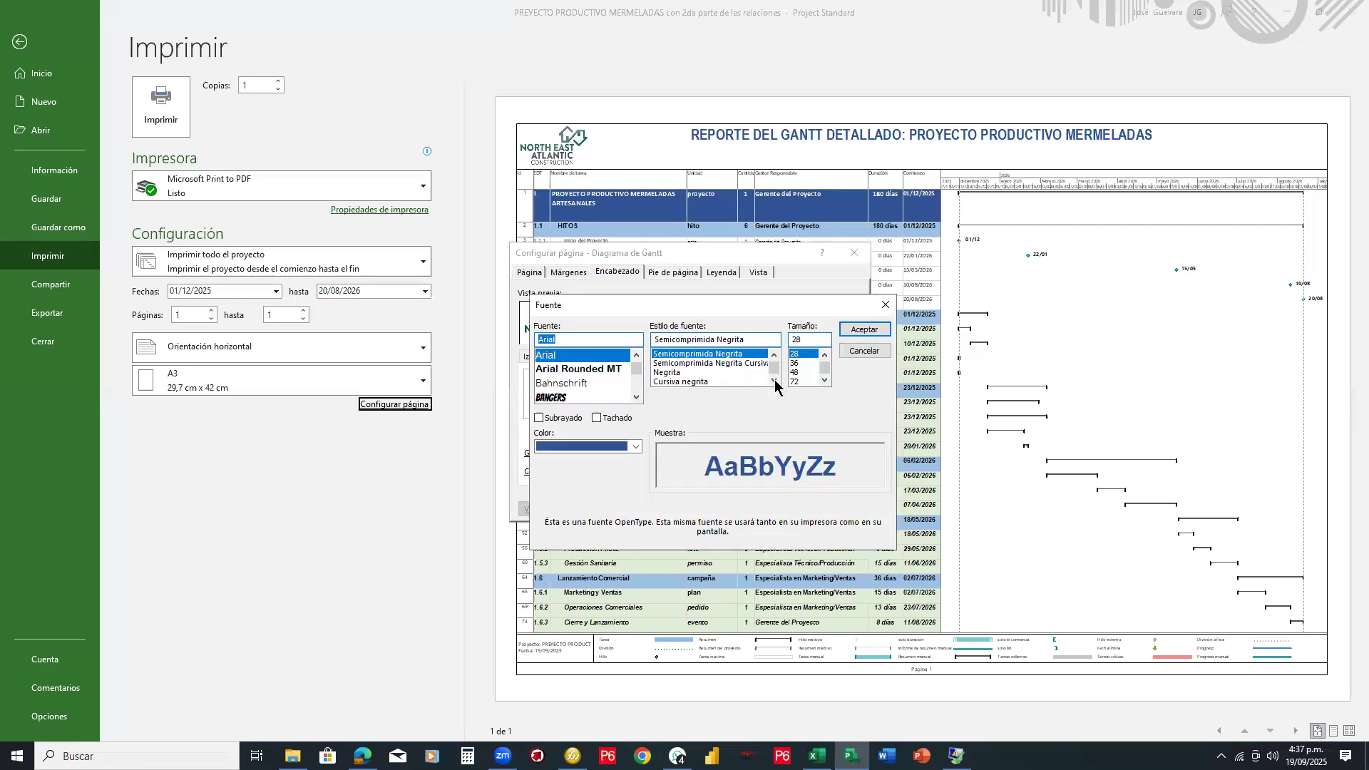
pyautogui.click(674, 404)
pyautogui.scroll(1, 673, 403)
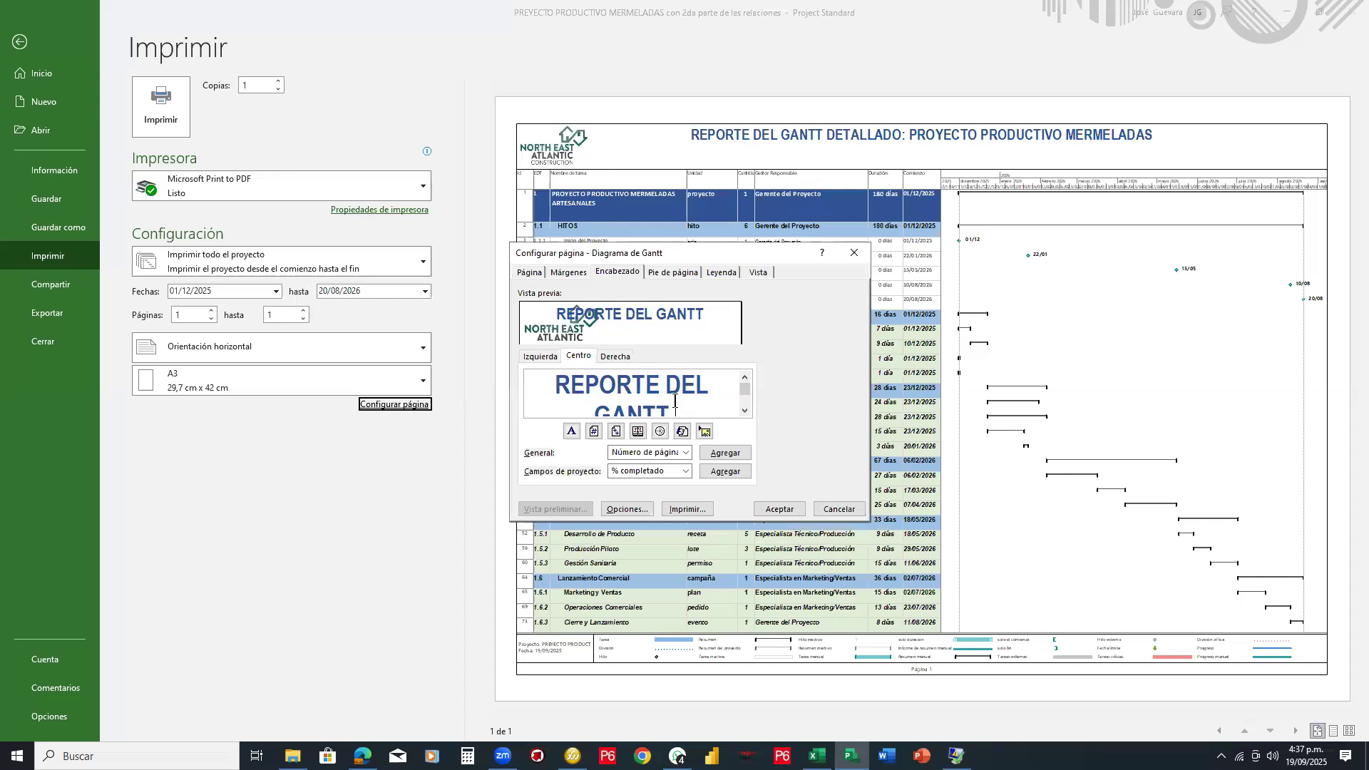
pyautogui.scroll(-2, 674, 401)
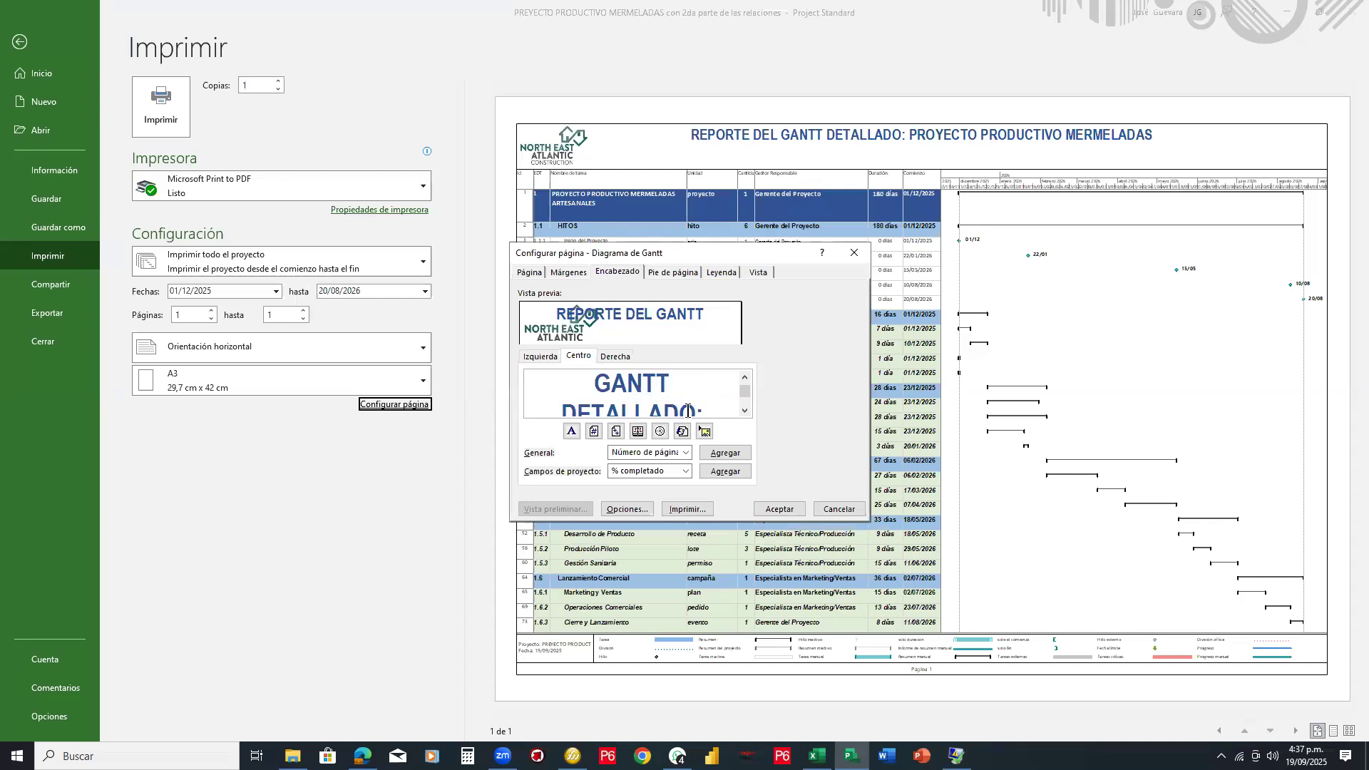
pyautogui.keyDown('shift'); pyautogui.click(567, 401); pyautogui.keyUp('shift')
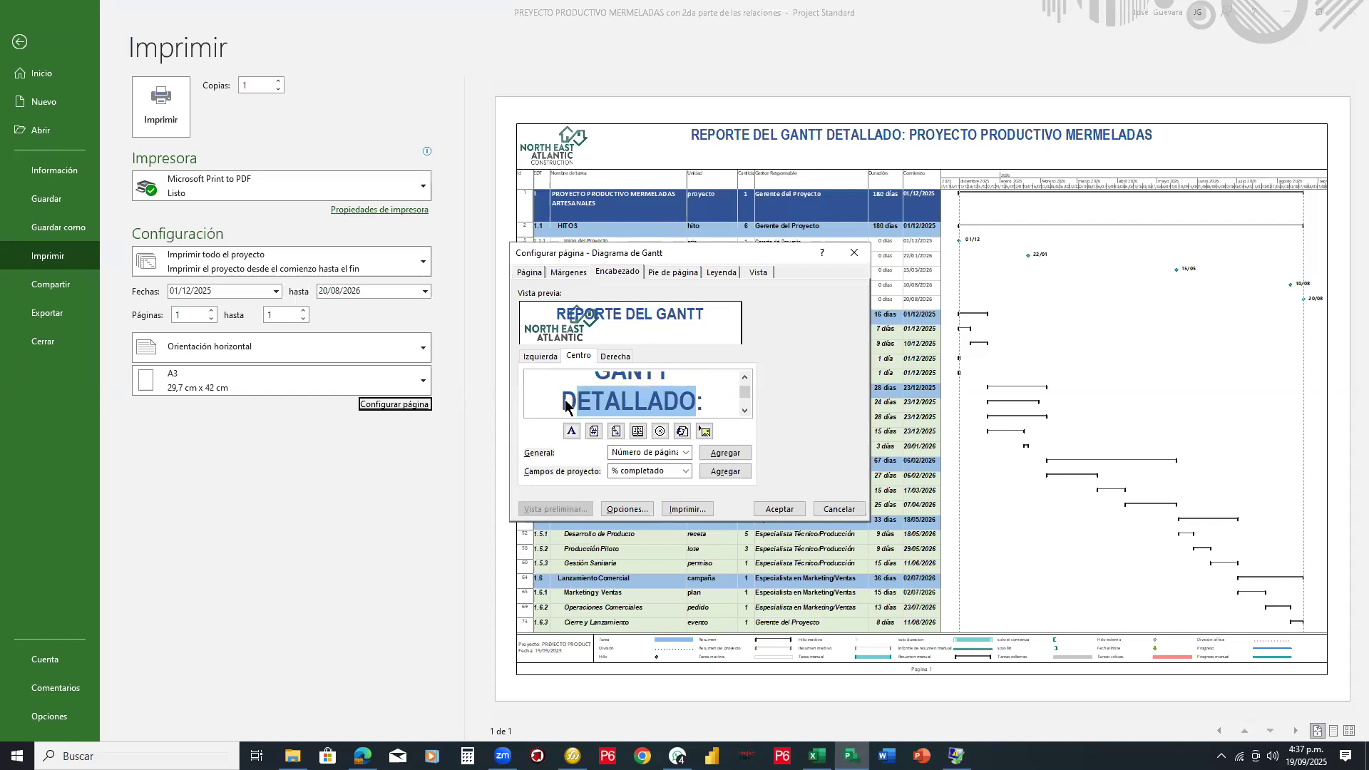
pyautogui.write('RESUMEN:')
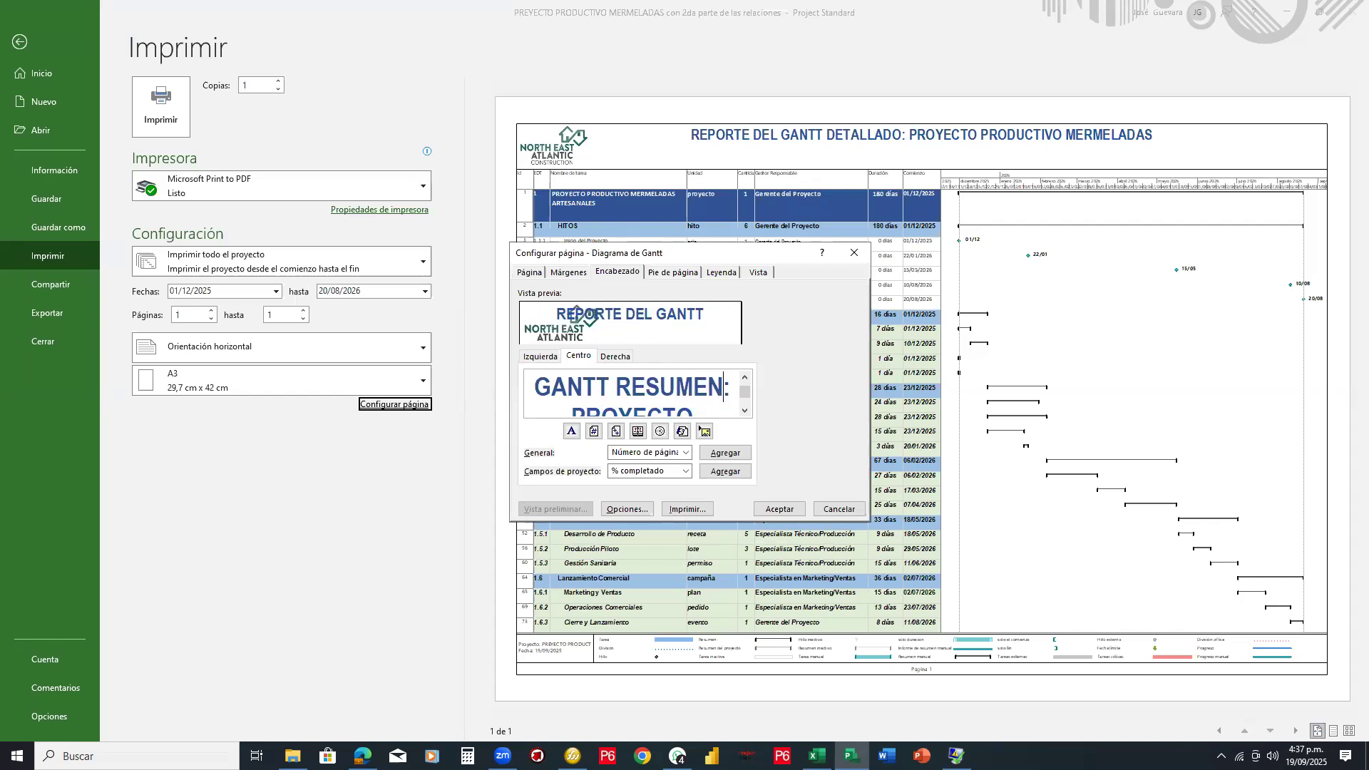
pyautogui.click(776, 509)
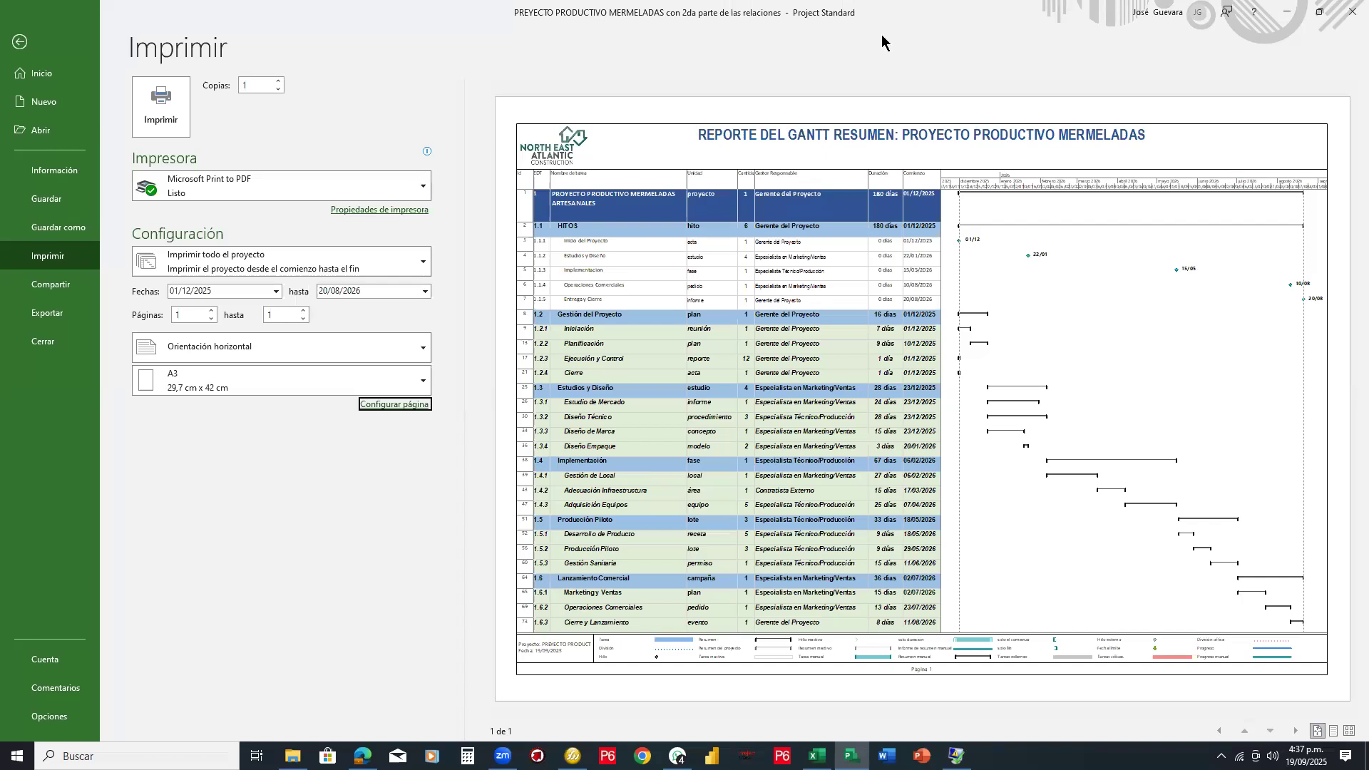
# Step: Leave the print preview of the summary report and return to the Gantt chart view
pyautogui.click(774, 114)
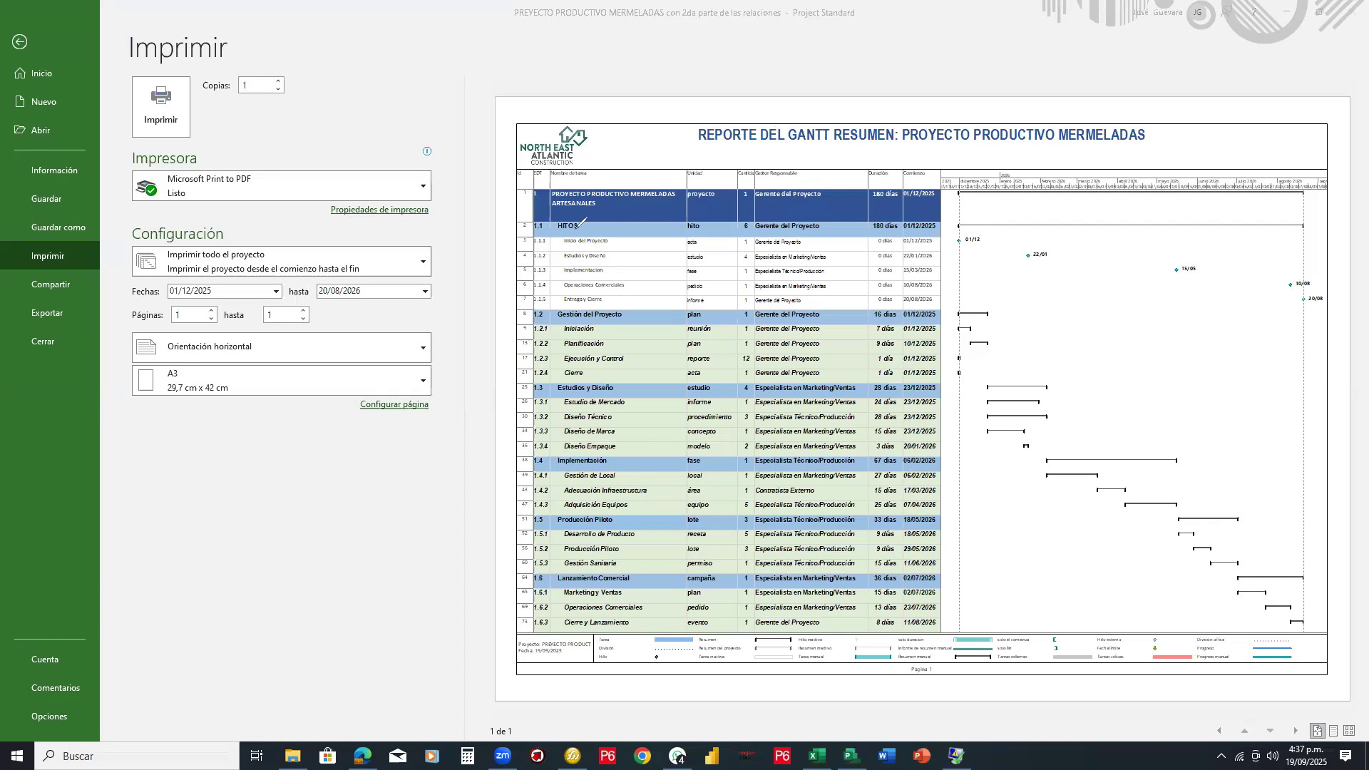
pyautogui.moveTo(607, 231)
pyautogui.mouseDown()
pyautogui.moveTo(531, 270)
pyautogui.moveTo(822, 330)
pyautogui.moveTo(820, 233)
pyautogui.moveTo(553, 232)
pyautogui.mouseUp()
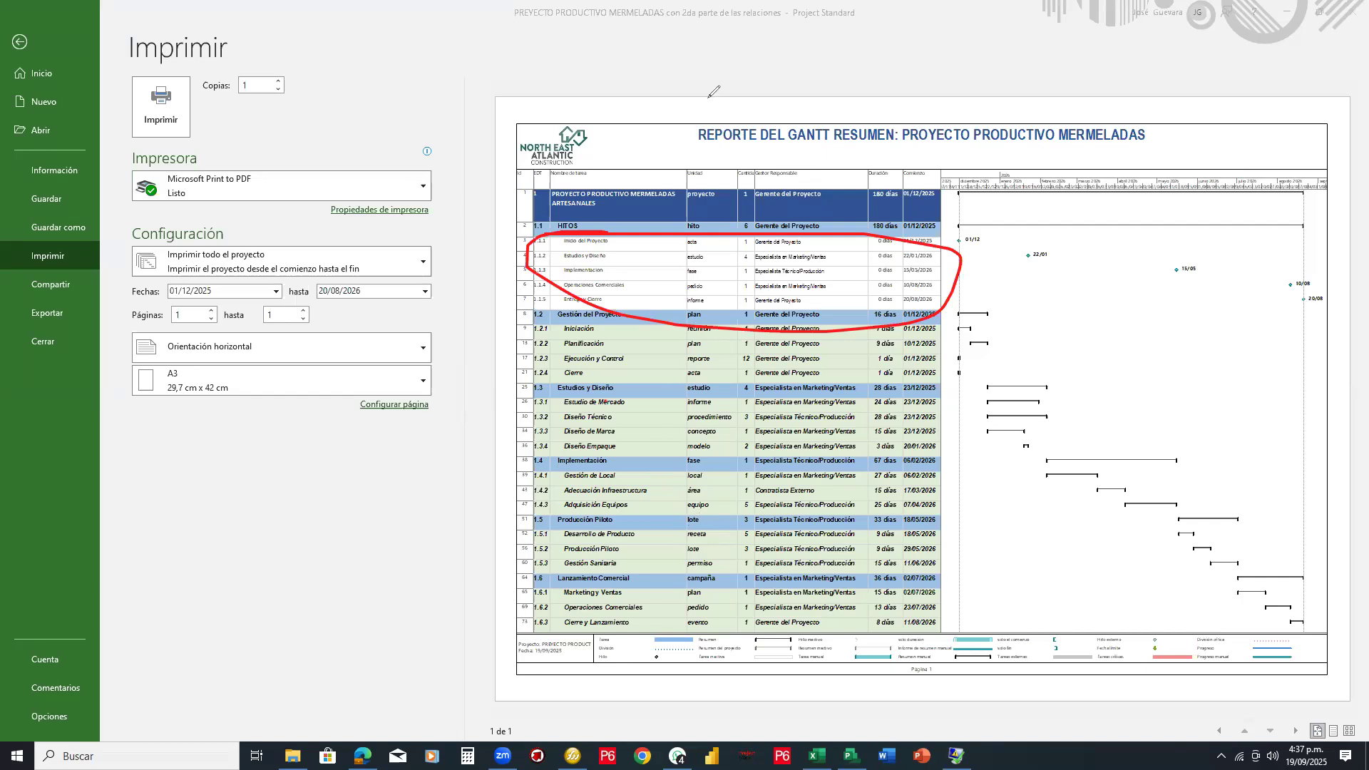
pyautogui.click(986, 139)
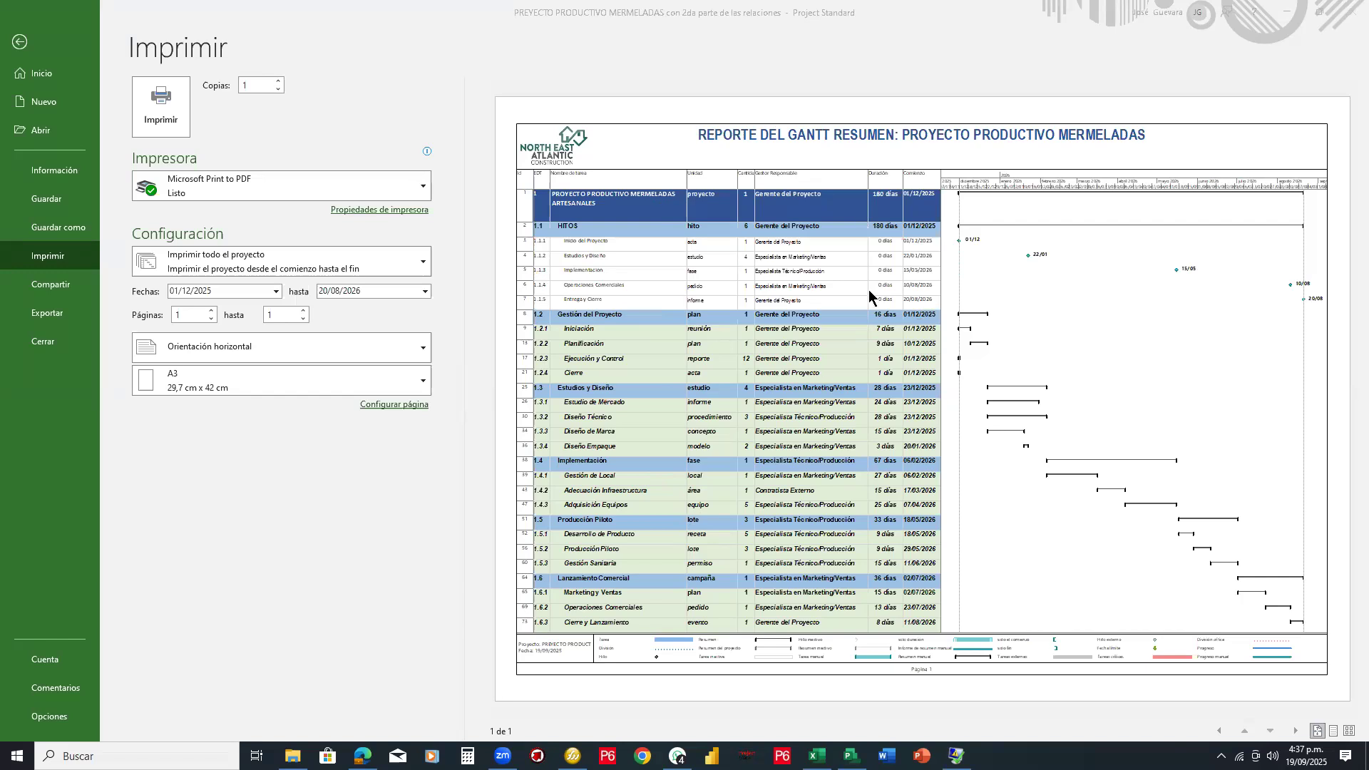
pyautogui.click(18, 41)
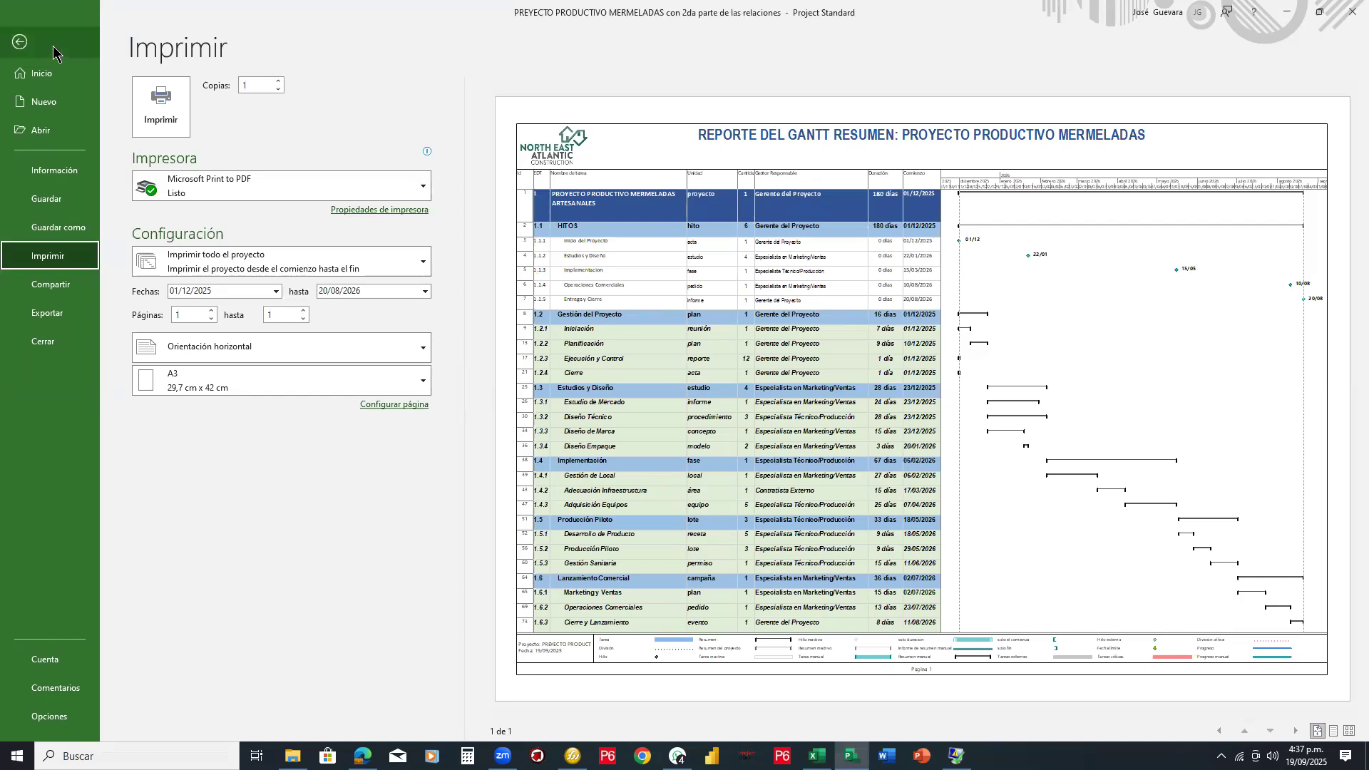
pyautogui.click(18, 40)
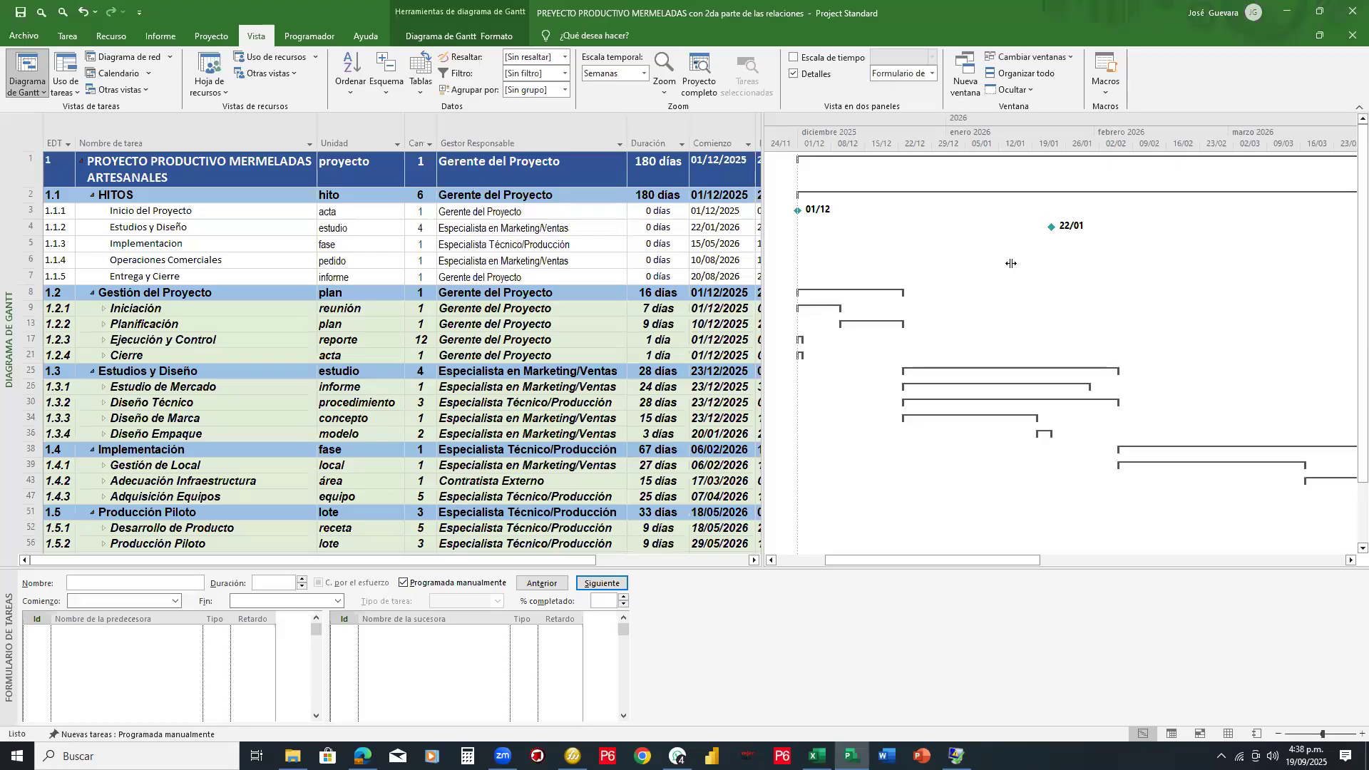
# Step: Widen the task table to show the Fin column and expand the outline to display all subtasks
pyautogui.moveTo(1013, 264); pyautogui.dragTo(1013, 265)
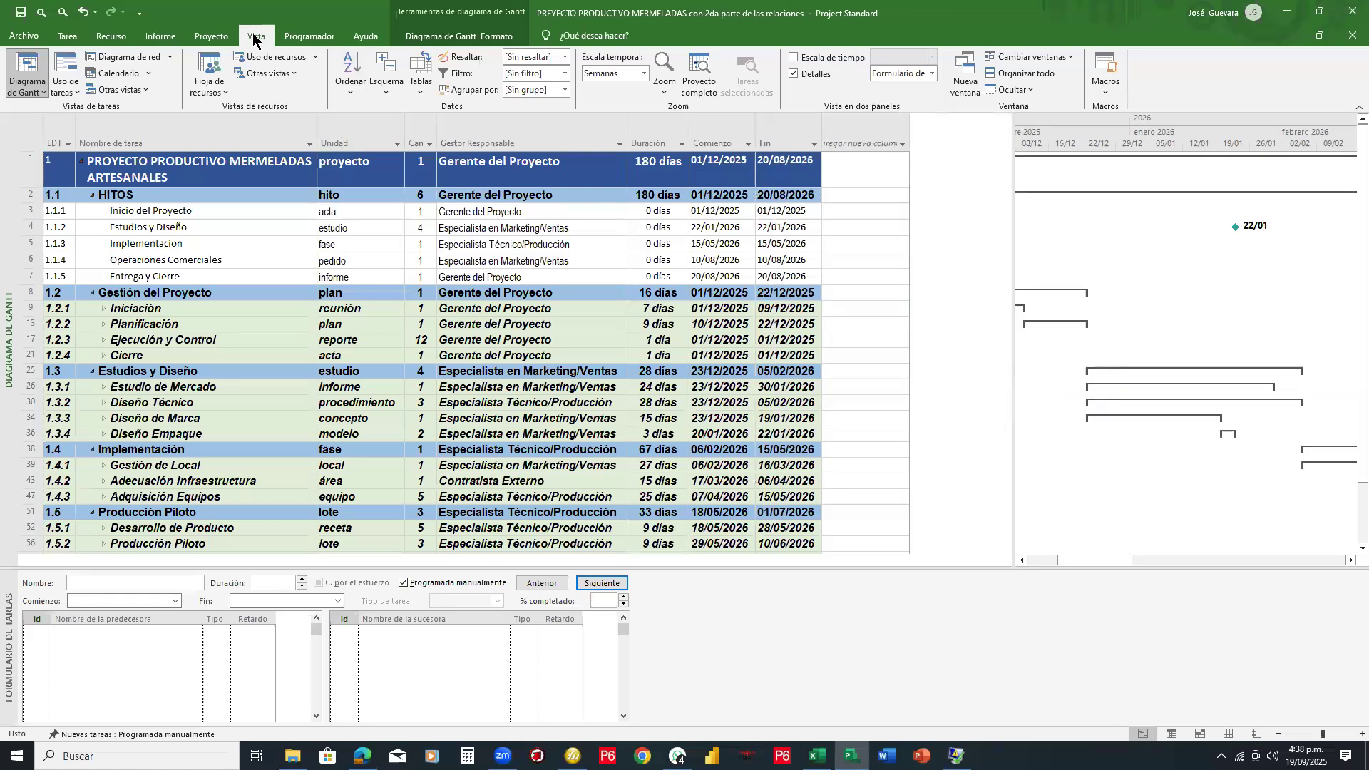
pyautogui.click(386, 75)
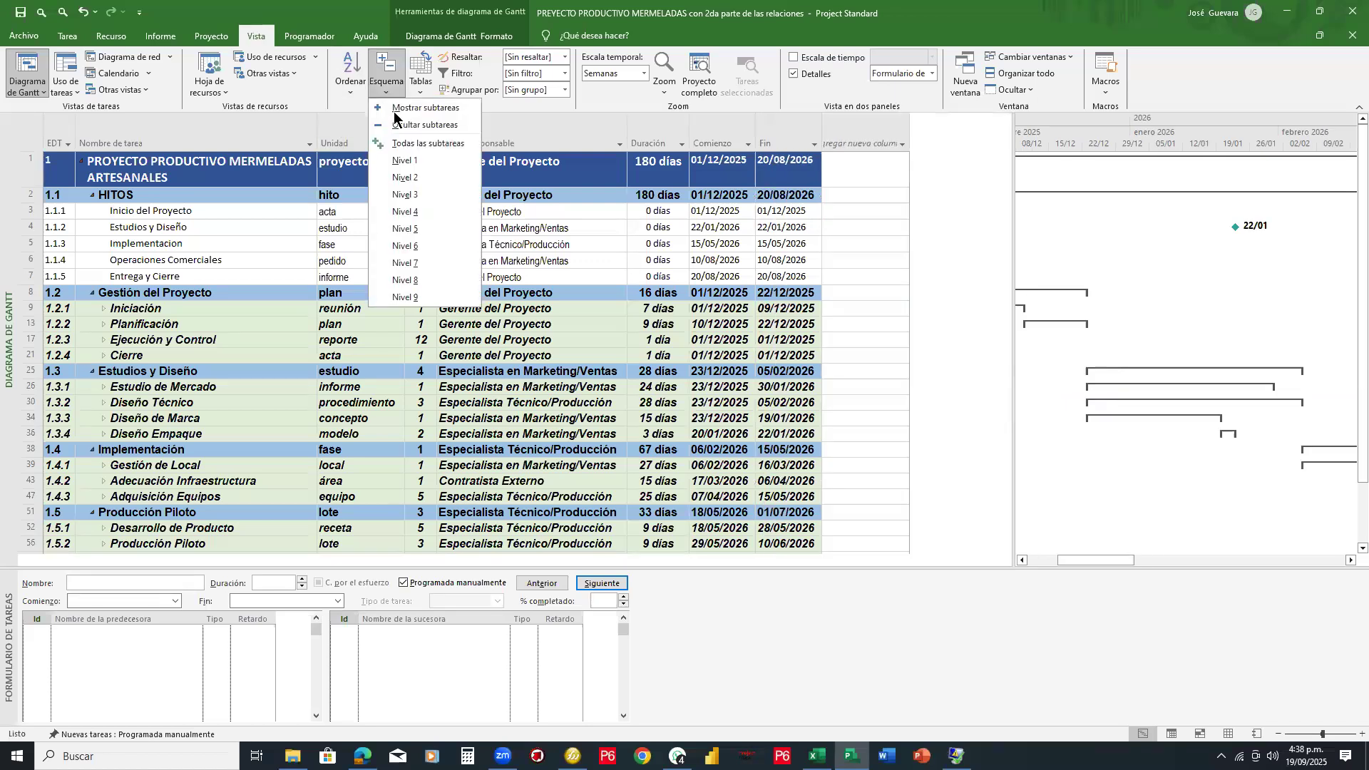
pyautogui.click(416, 156)
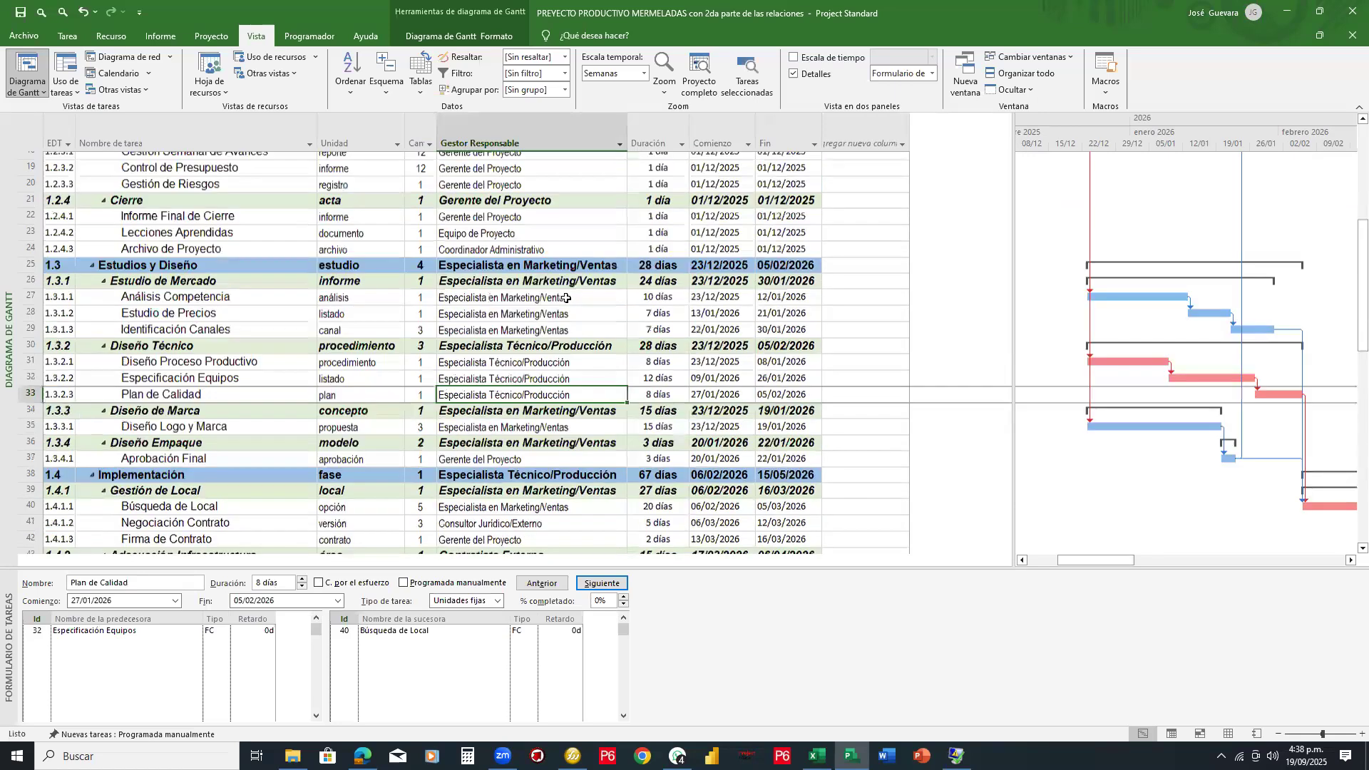
pyautogui.scroll(1, 566, 298)
pyautogui.scroll(-2, 565, 299)
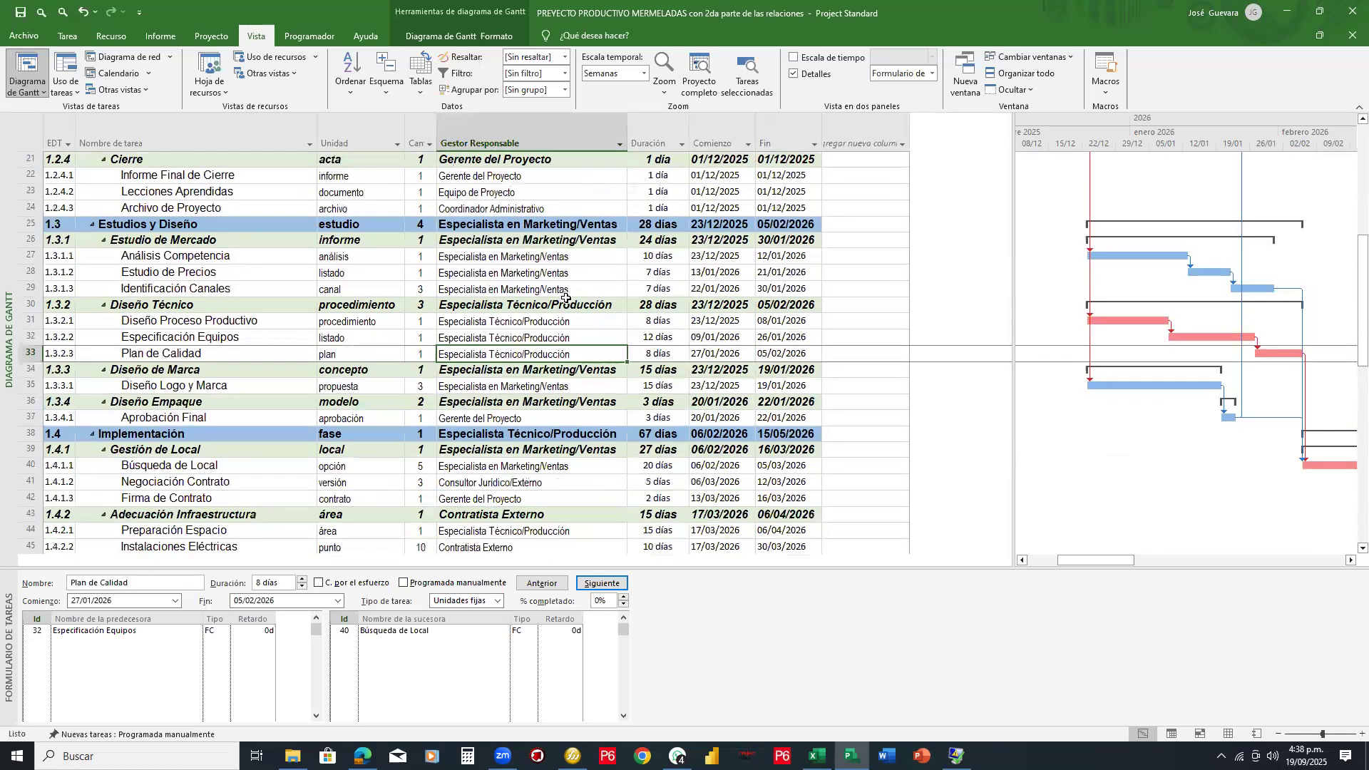
pyautogui.scroll(6, 566, 298)
# Step: Narrow the task table to end at the Fin column and zoom the Gantt timescale out to Meses, covering the whole project
pyautogui.moveTo(1010, 353); pyautogui.dragTo(832, 356)
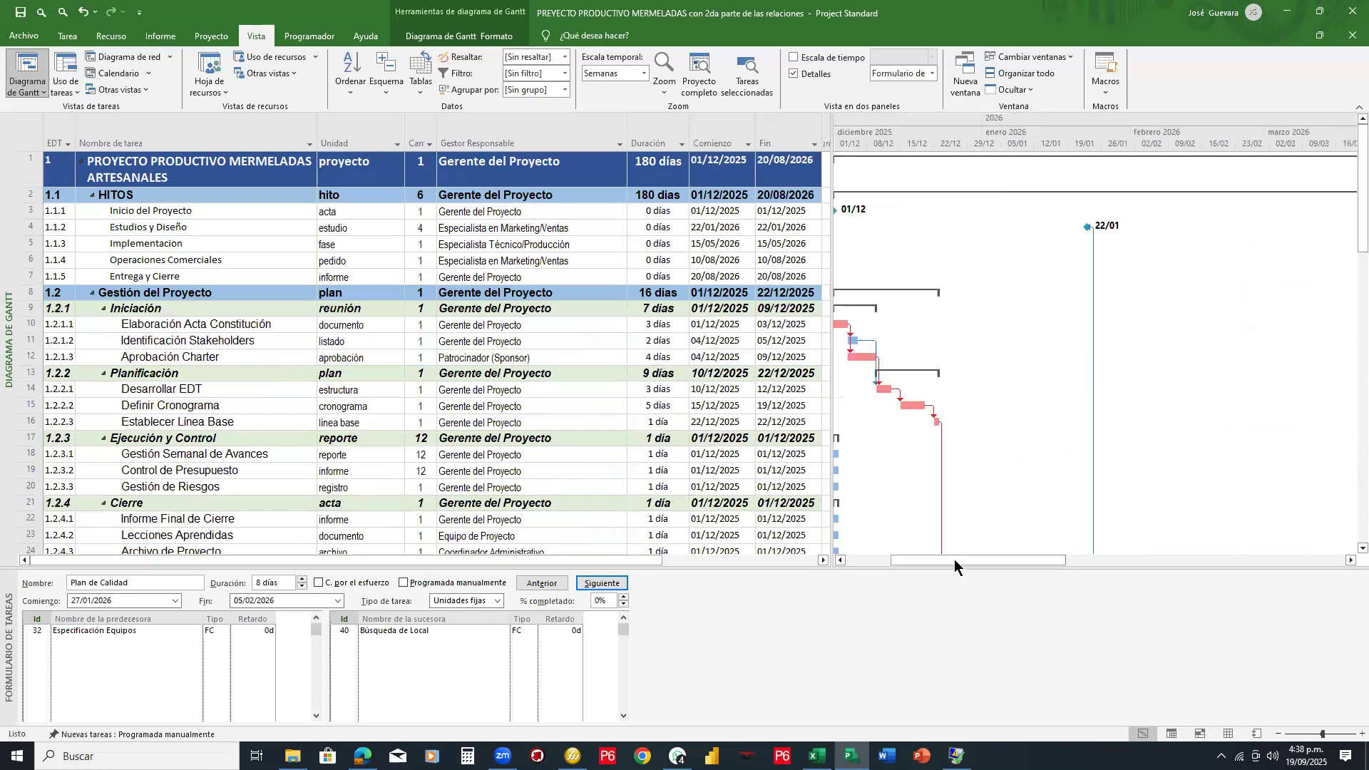
pyautogui.click(887, 562)
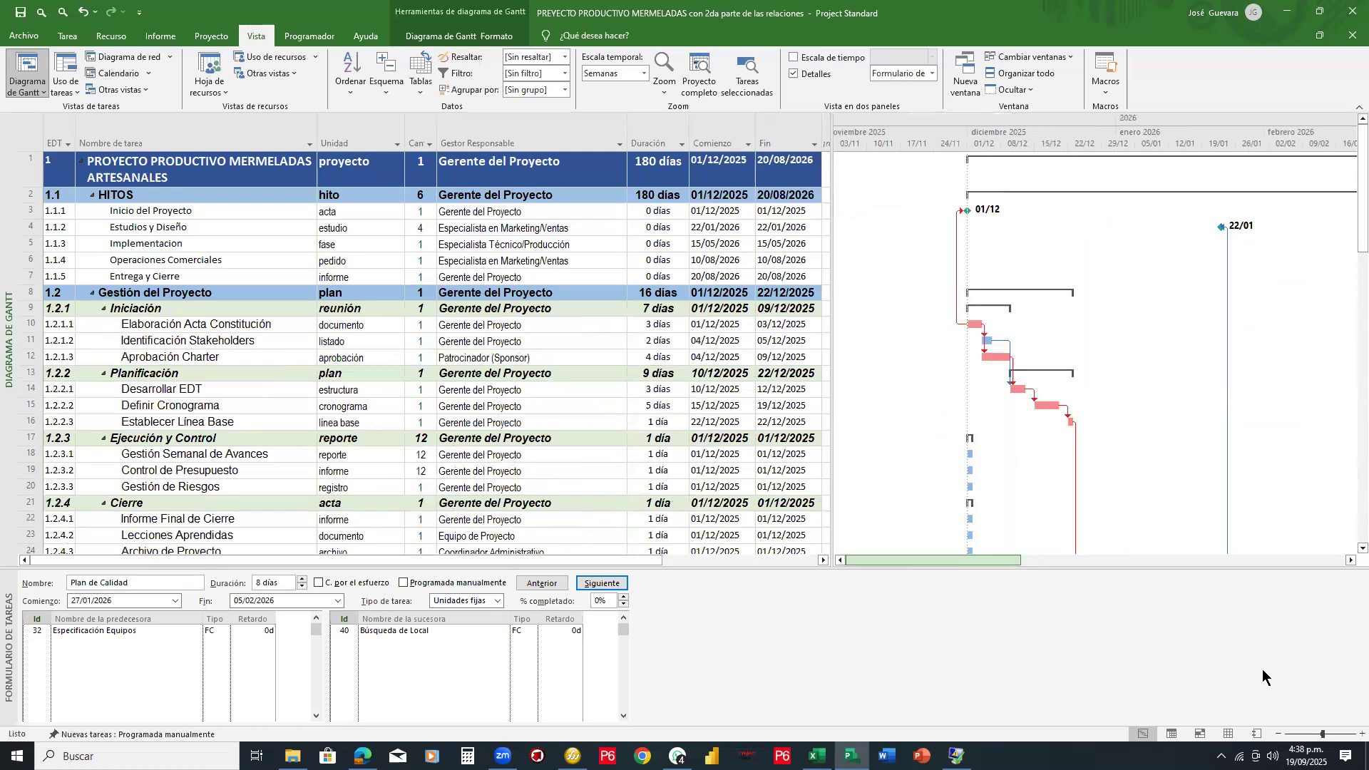
pyautogui.click(1279, 734)
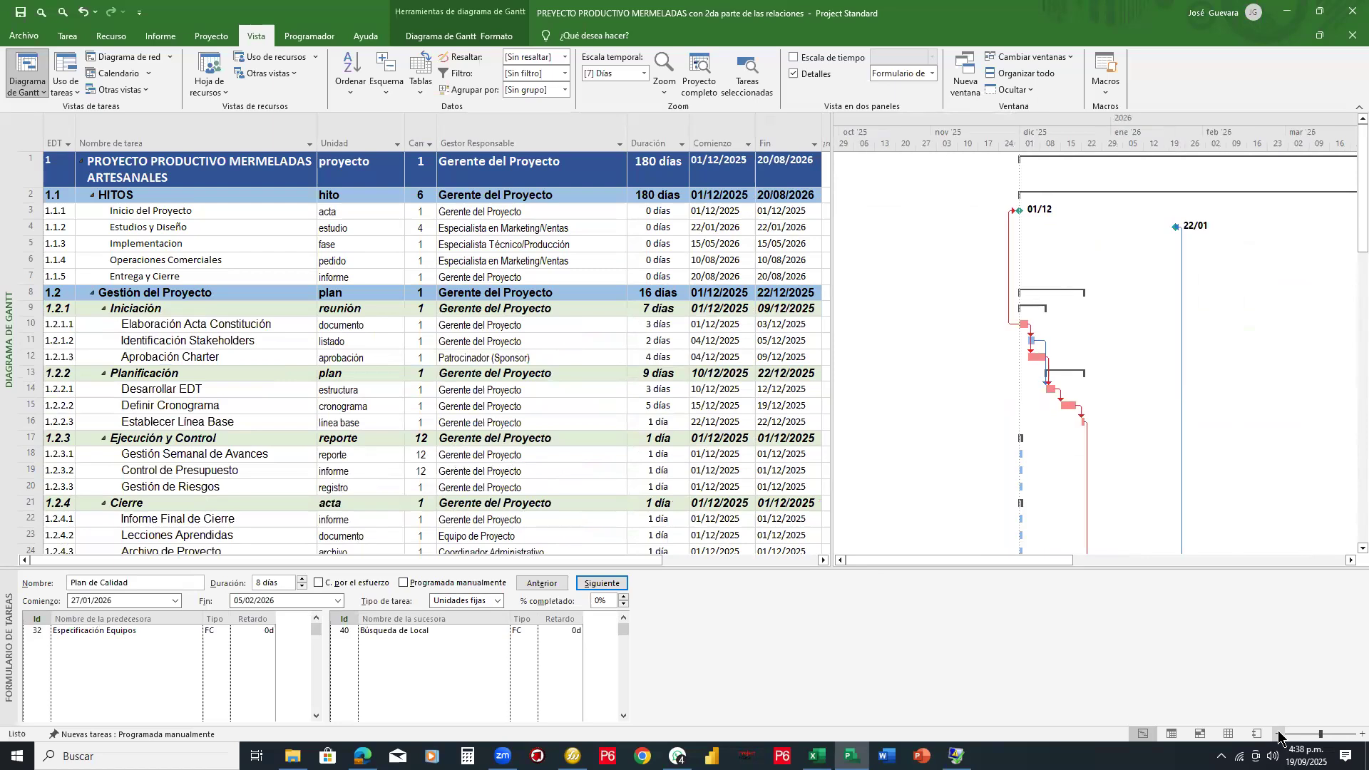
pyautogui.click(1279, 734)
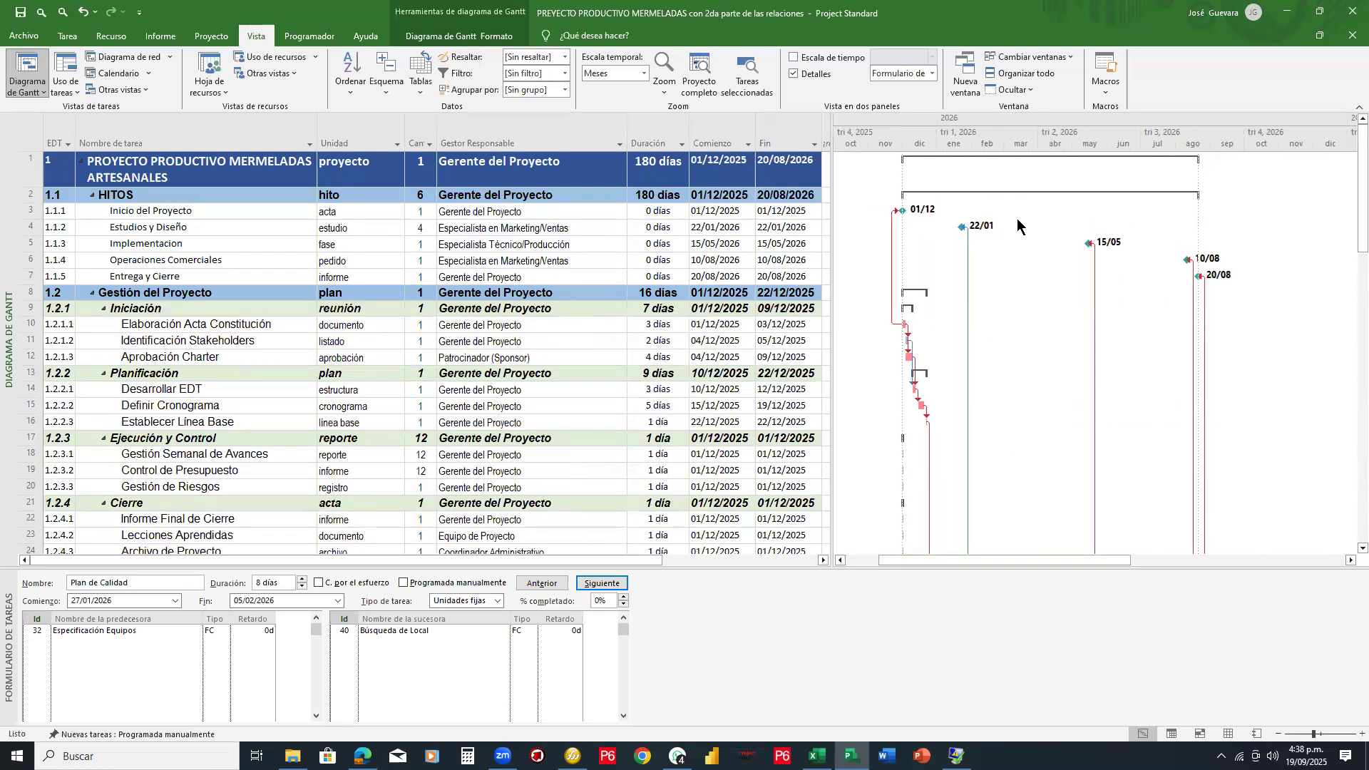
pyautogui.scroll(-5, 1121, 363)
pyautogui.scroll(-11, 1121, 364)
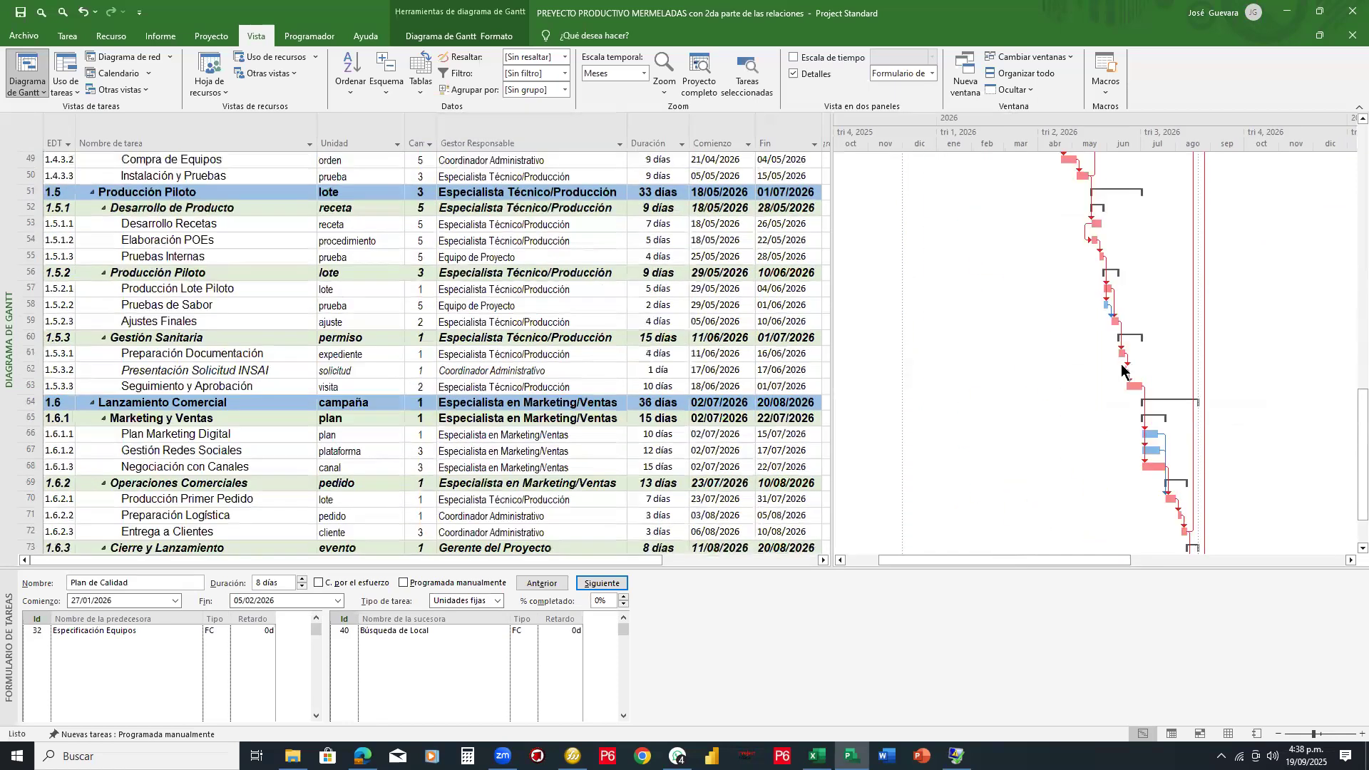
pyautogui.scroll(4, 1123, 365)
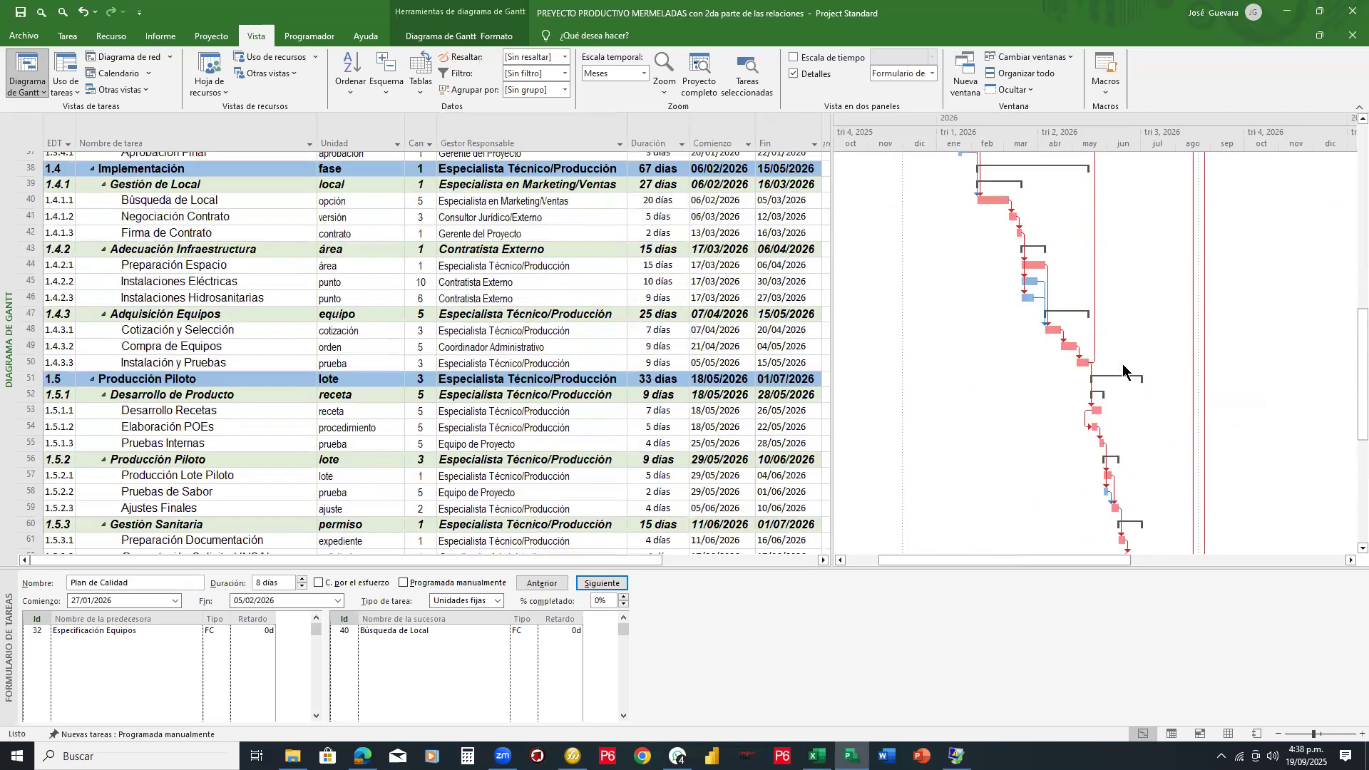
pyautogui.scroll(7, 1122, 364)
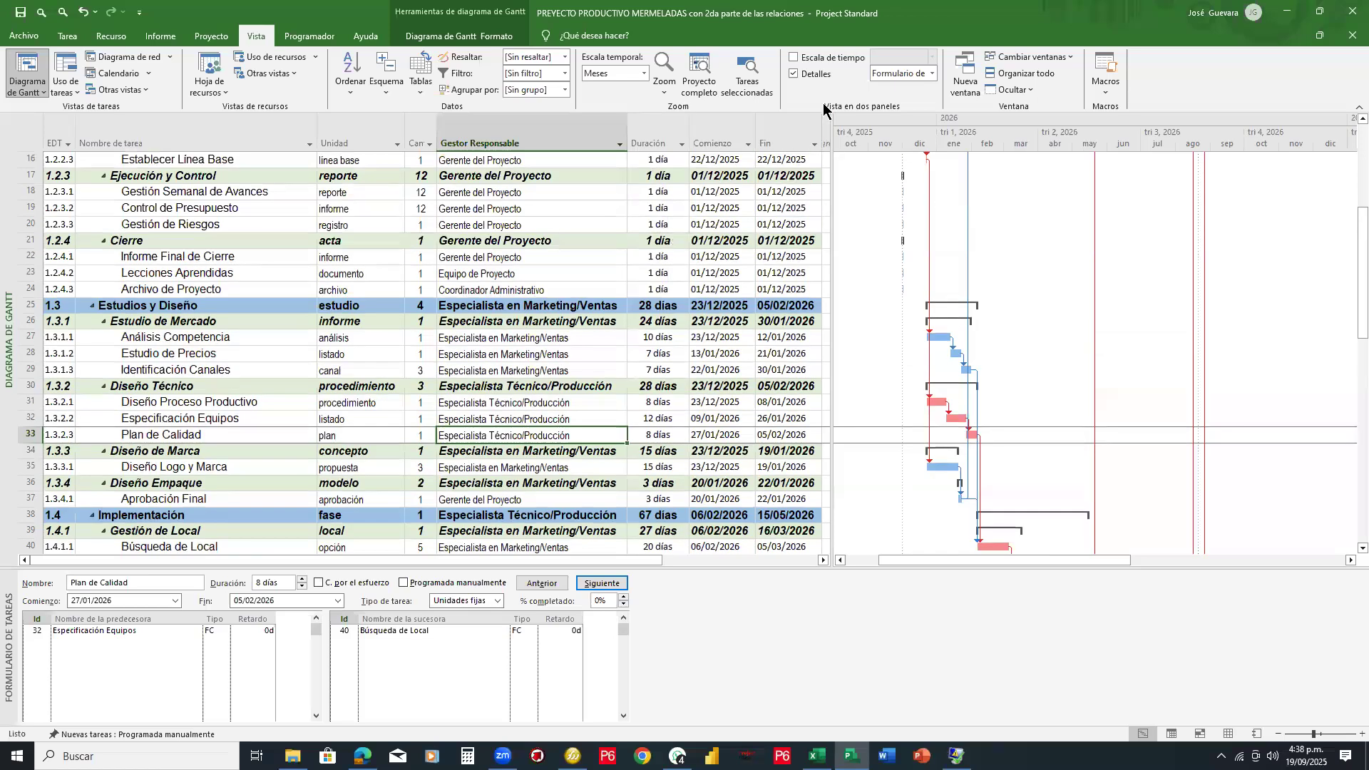
# Step: Circle the bars of the Ejecución y Control and Cierre tasks in red with the annotation pen and clear the drawing
pyautogui.click(946, 160)
pyautogui.moveTo(947, 160); pyautogui.dragTo(927, 158)
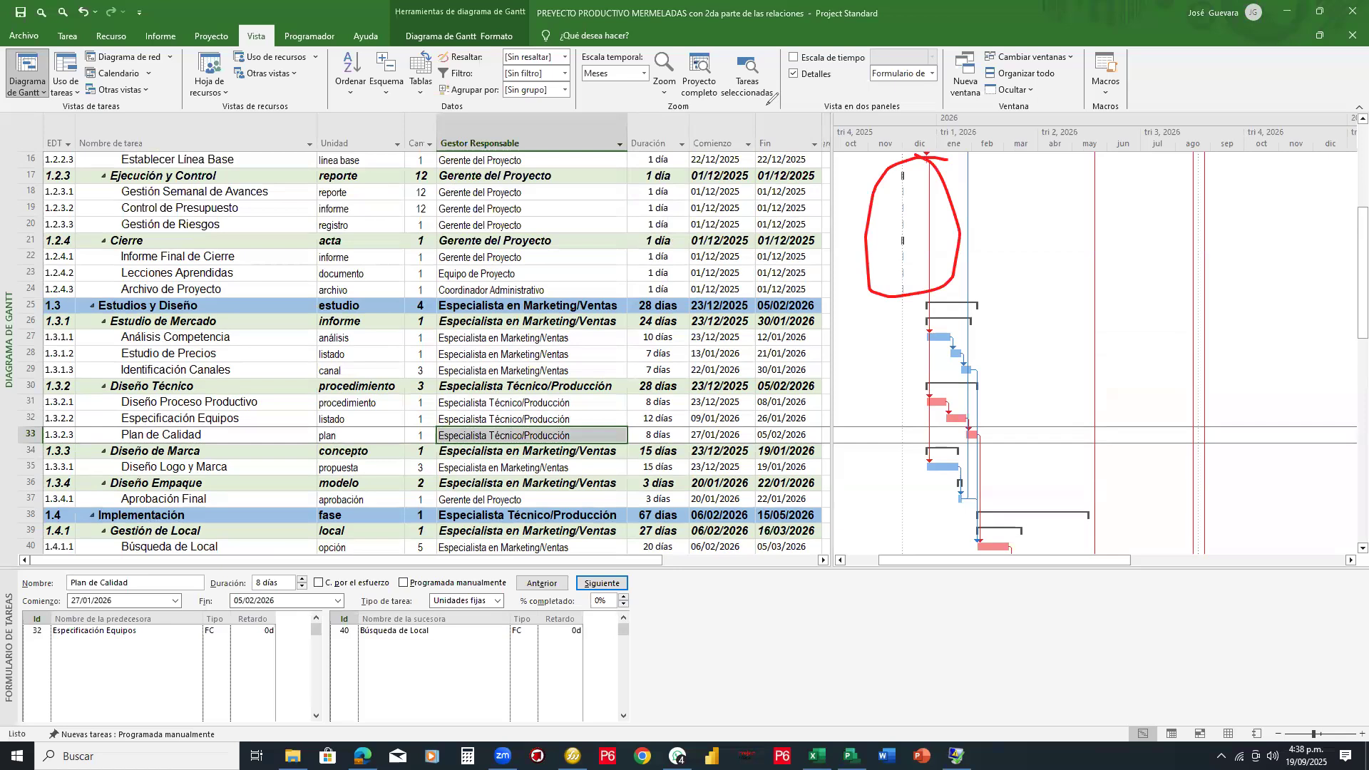
pyautogui.press('e')
pyautogui.press('Escape')
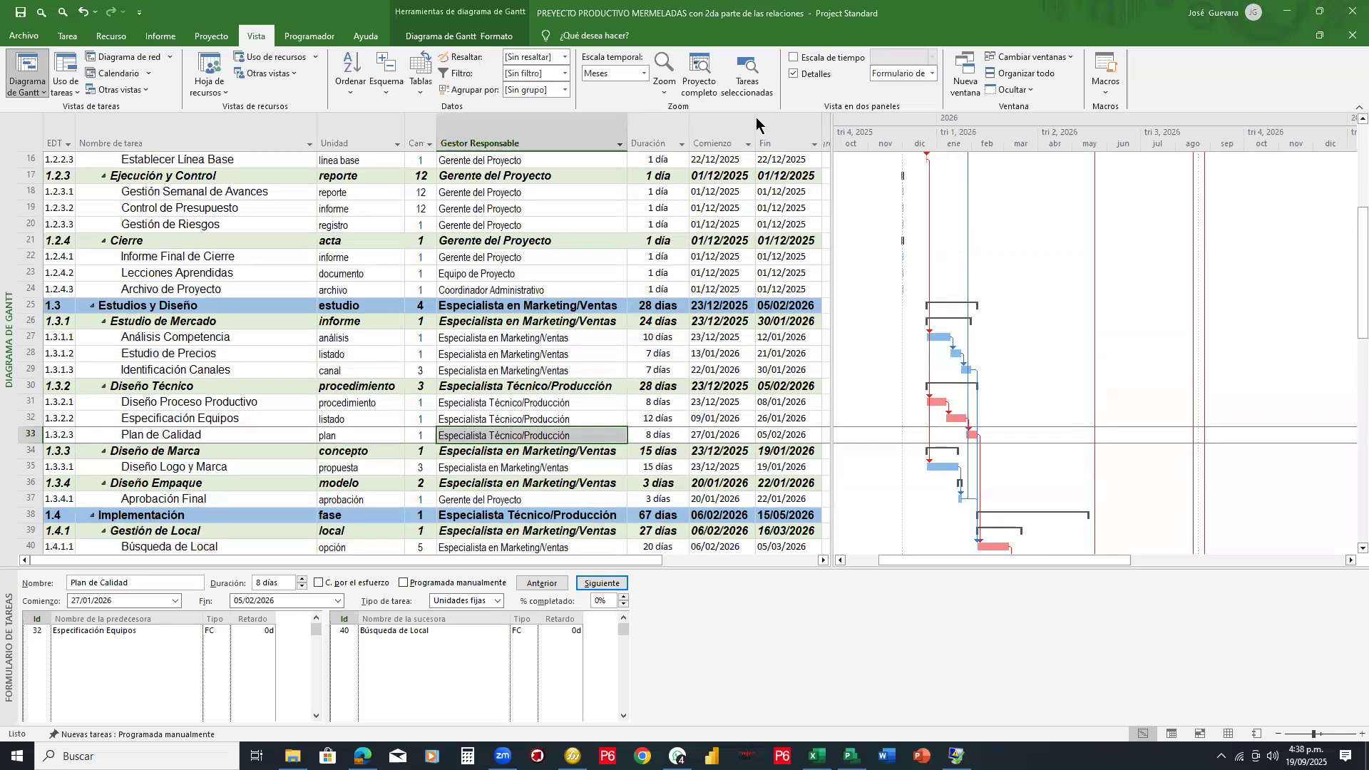
# Step: Insert the Demora permisible column after Fin and check its values for Instalaciones Eléctricas and Instalaciones Hidrosanitarias
pyautogui.moveTo(832, 227); pyautogui.dragTo(930, 227)
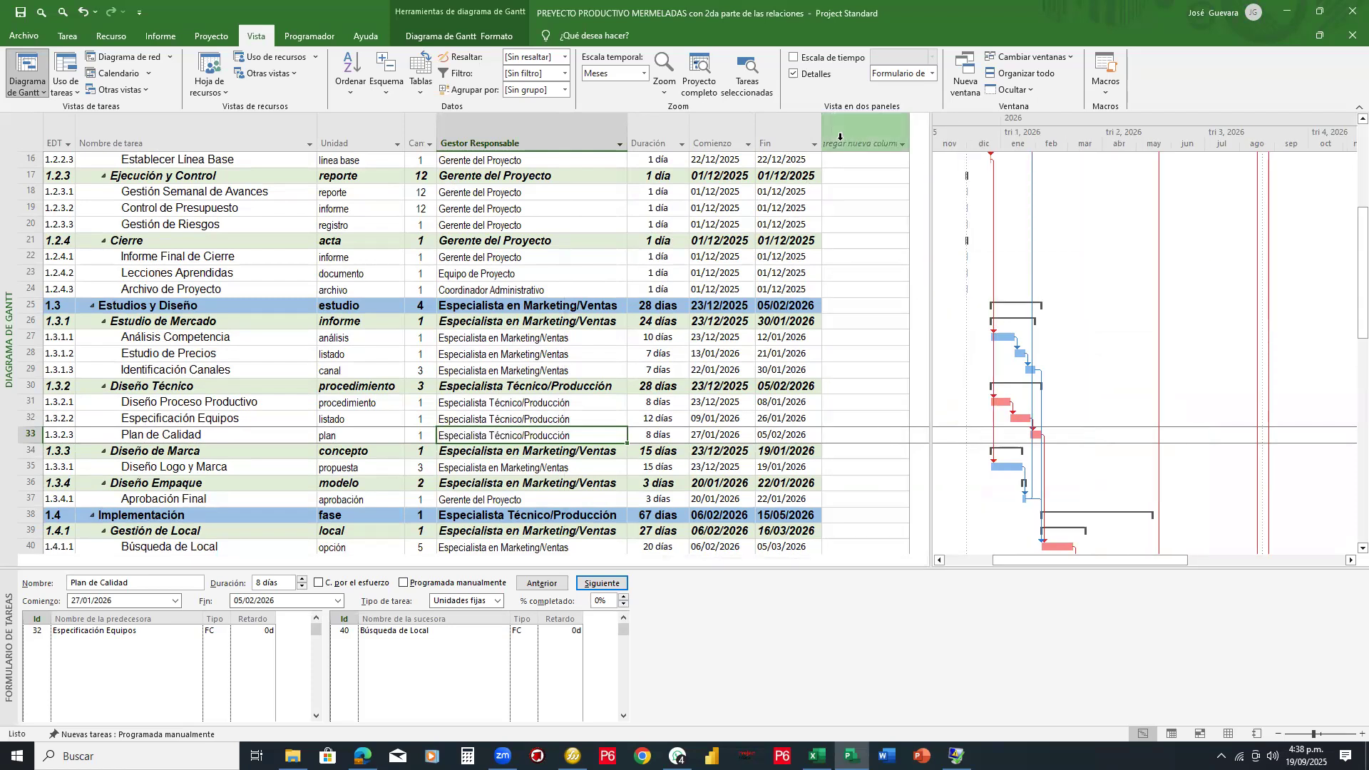
pyautogui.rightClick(848, 134)
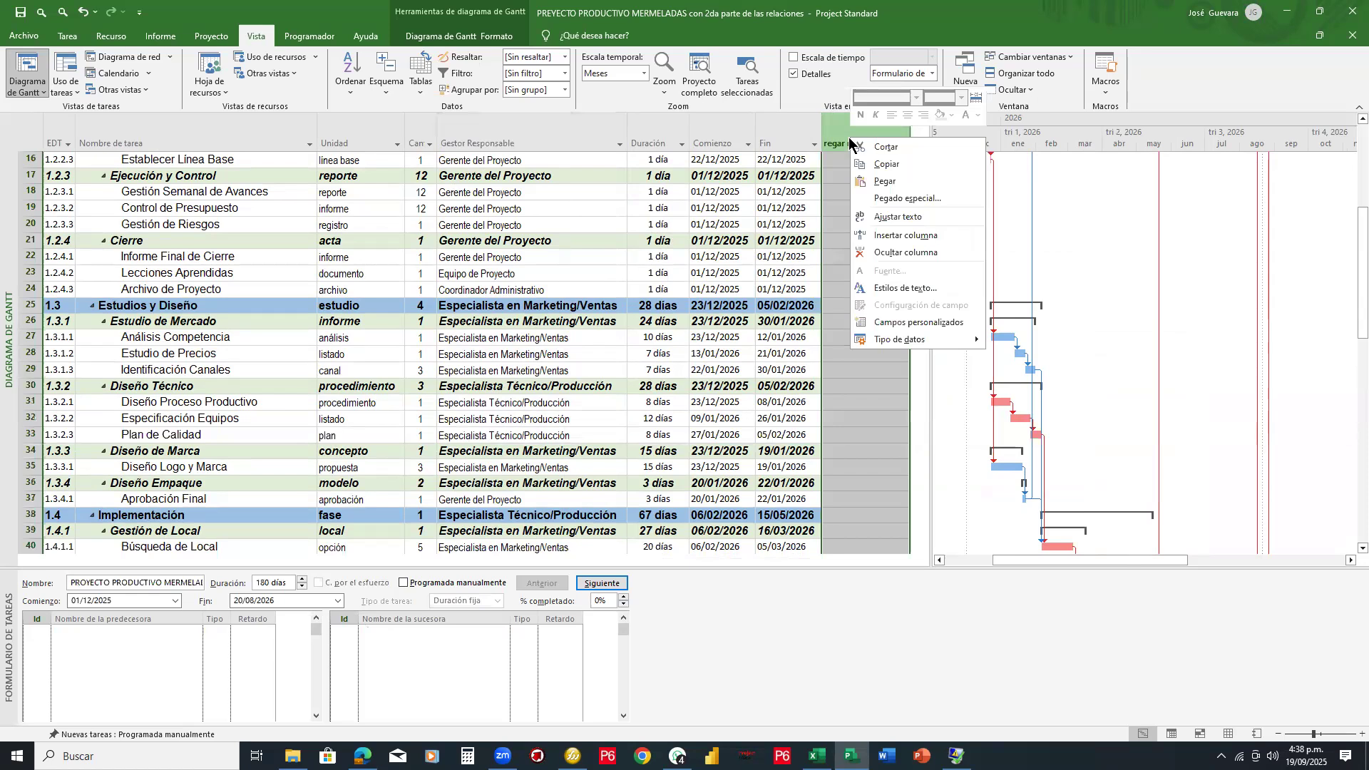
pyautogui.click(895, 237)
pyautogui.moveTo(922, 174); pyautogui.dragTo(922, 303)
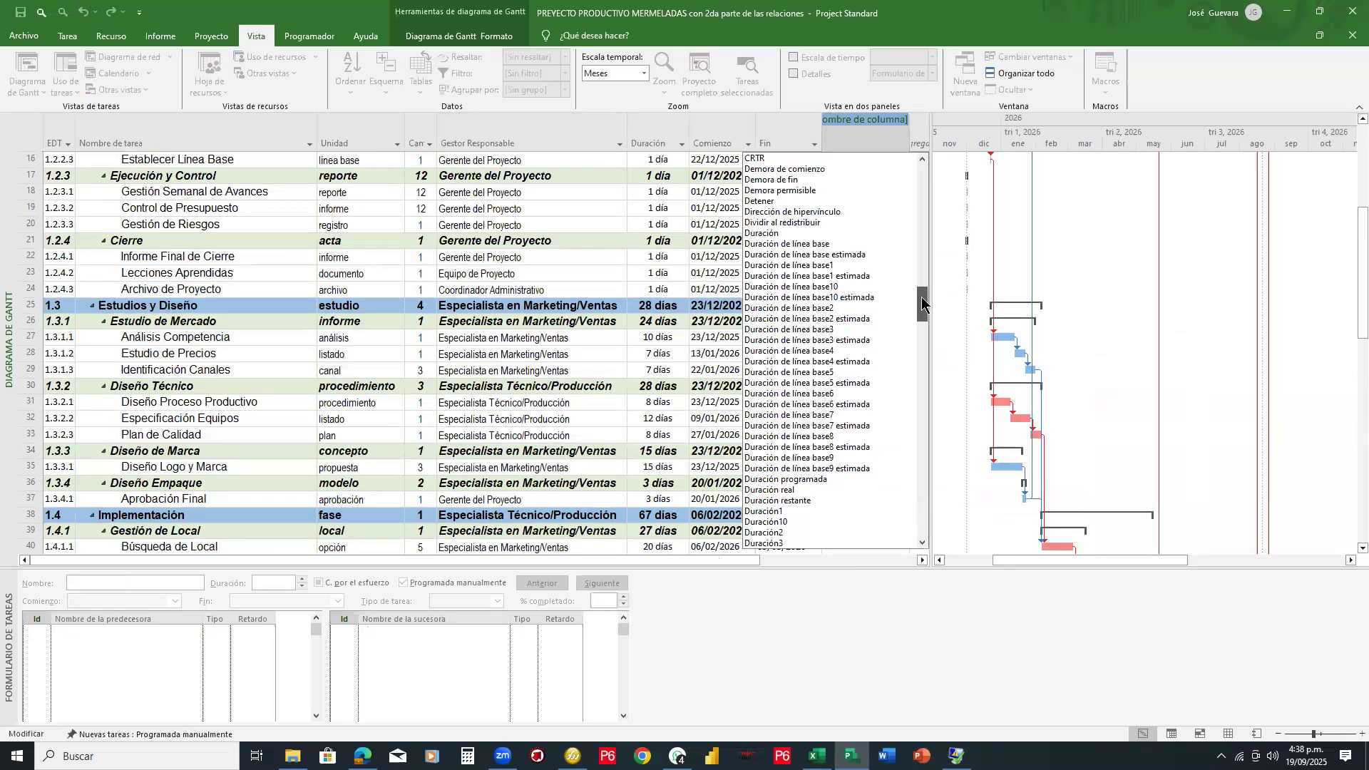
pyautogui.click(804, 190)
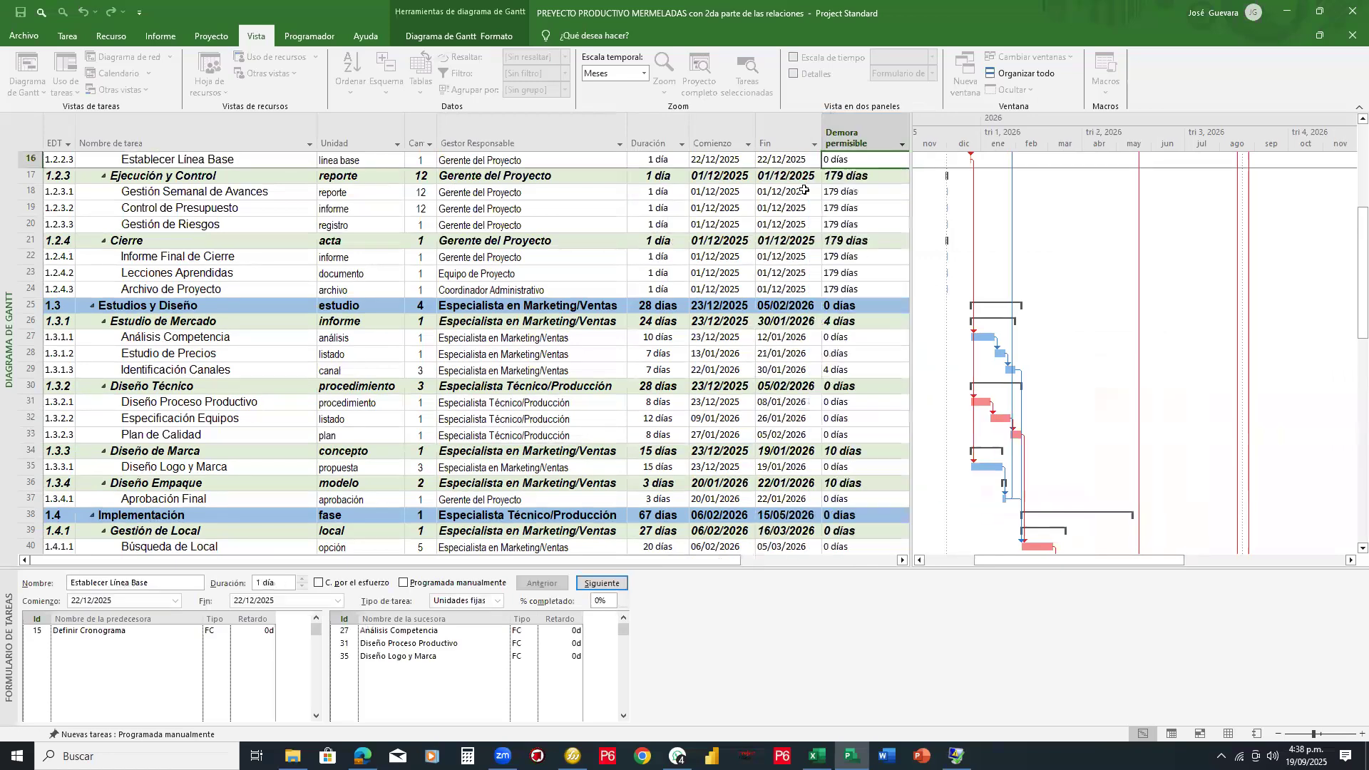
pyautogui.moveTo(909, 212); pyautogui.dragTo(880, 218)
pyautogui.scroll(-1, 841, 347)
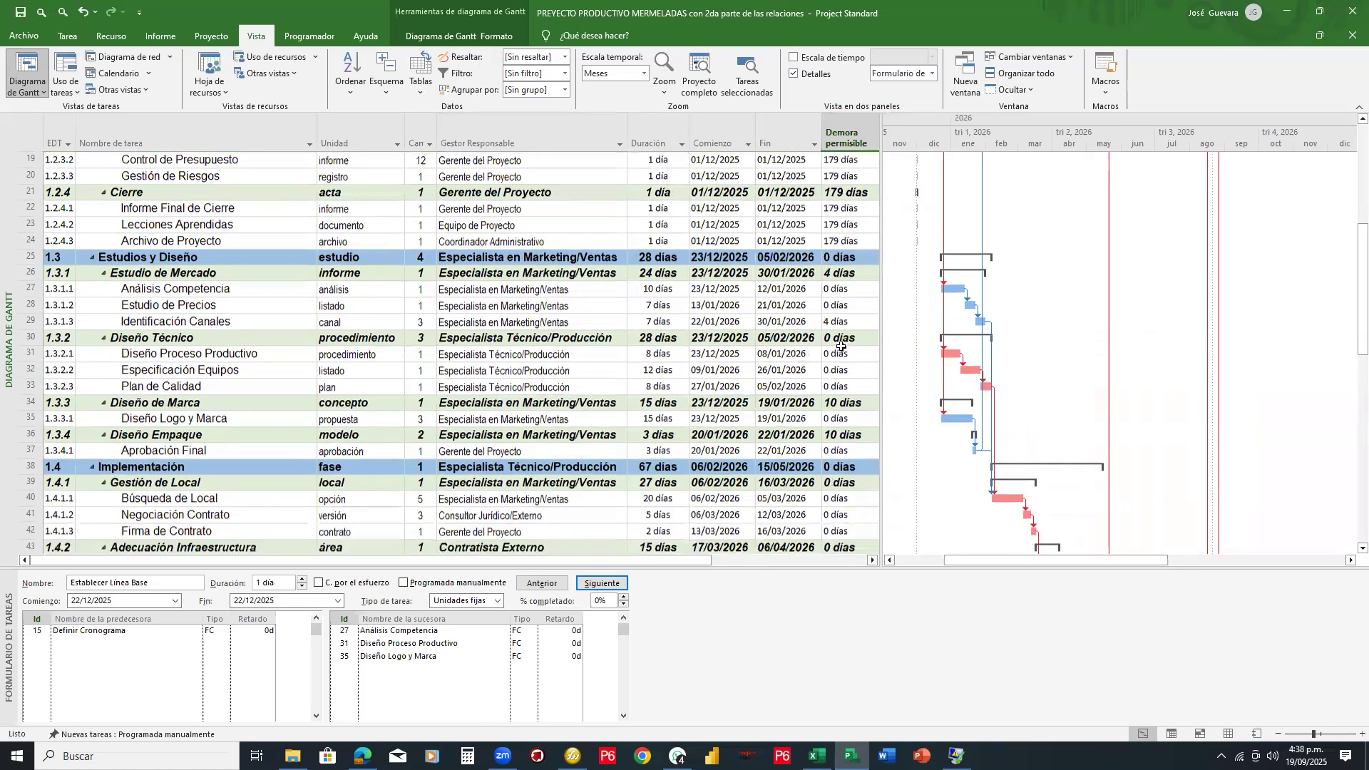
pyautogui.scroll(-4, 841, 347)
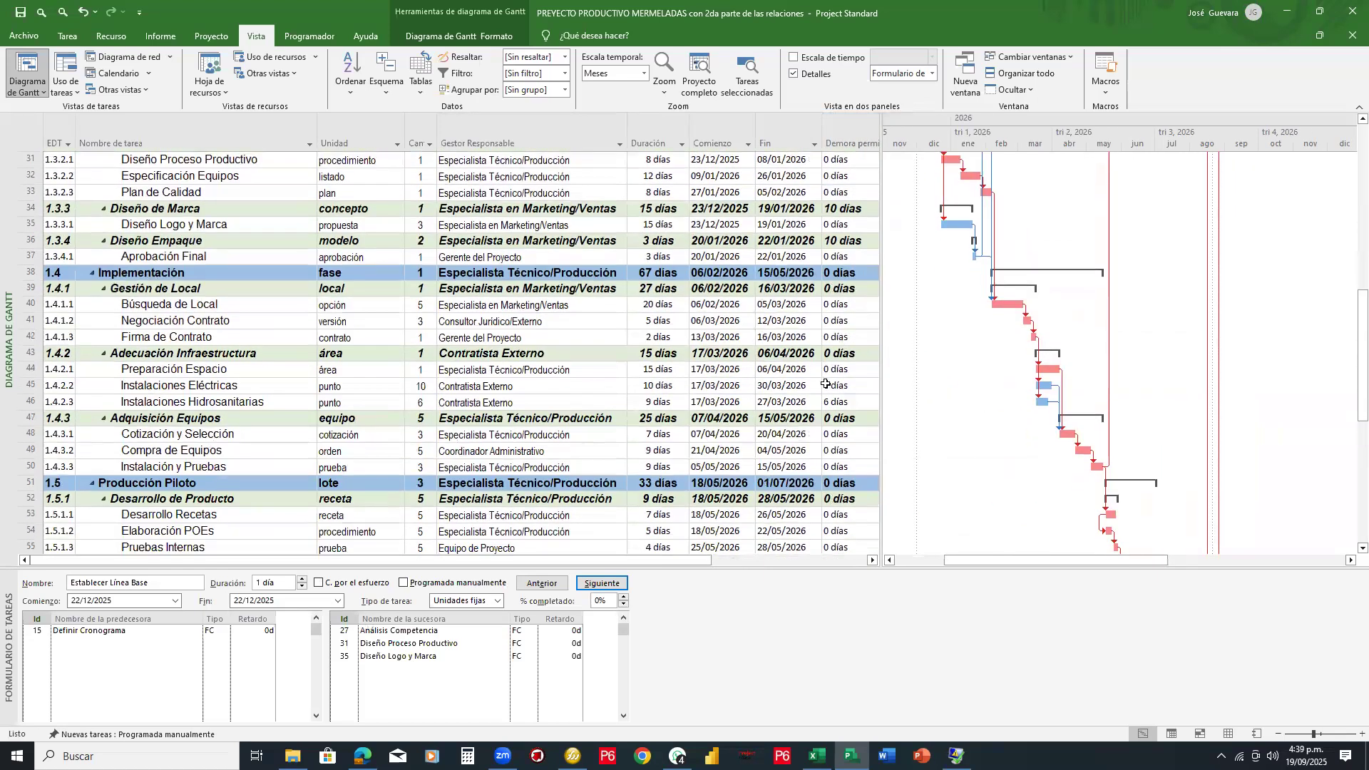
pyautogui.click(827, 385)
pyautogui.click(829, 401)
# Step: Shrink the task table to give the Gantt chart more room and zoom the timescale in to 3-day intervals around Estudios y Diseño
pyautogui.moveTo(881, 341); pyautogui.dragTo(570, 322)
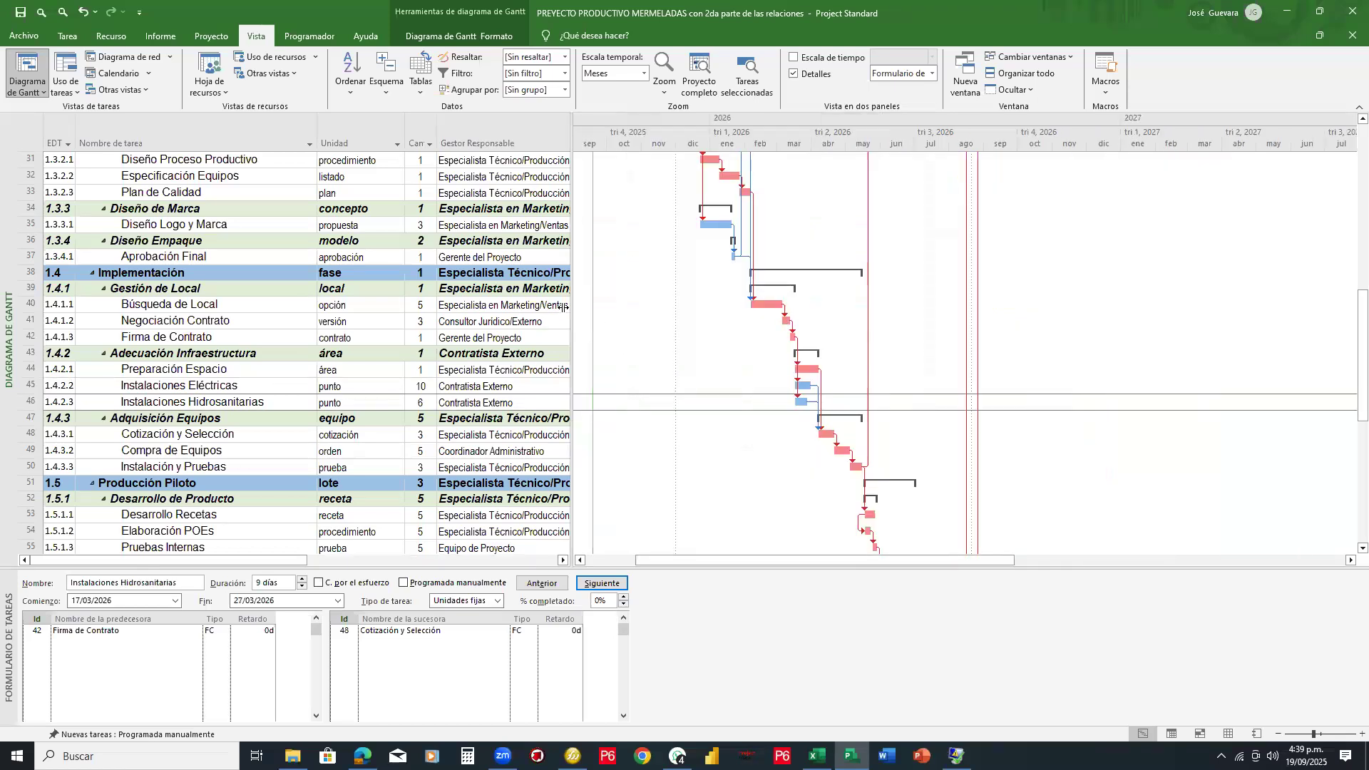
pyautogui.moveTo(134, 286); pyautogui.dragTo(134, 286)
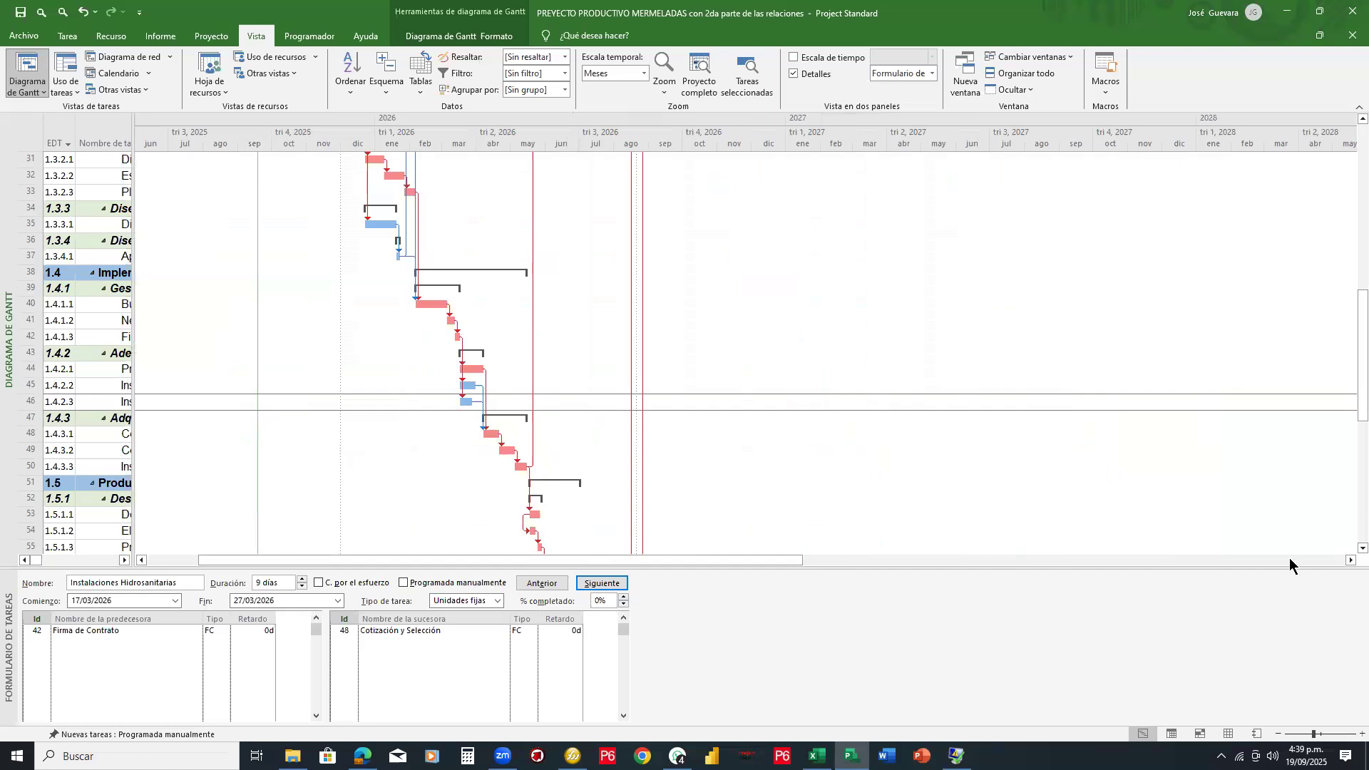
pyautogui.click(1361, 733)
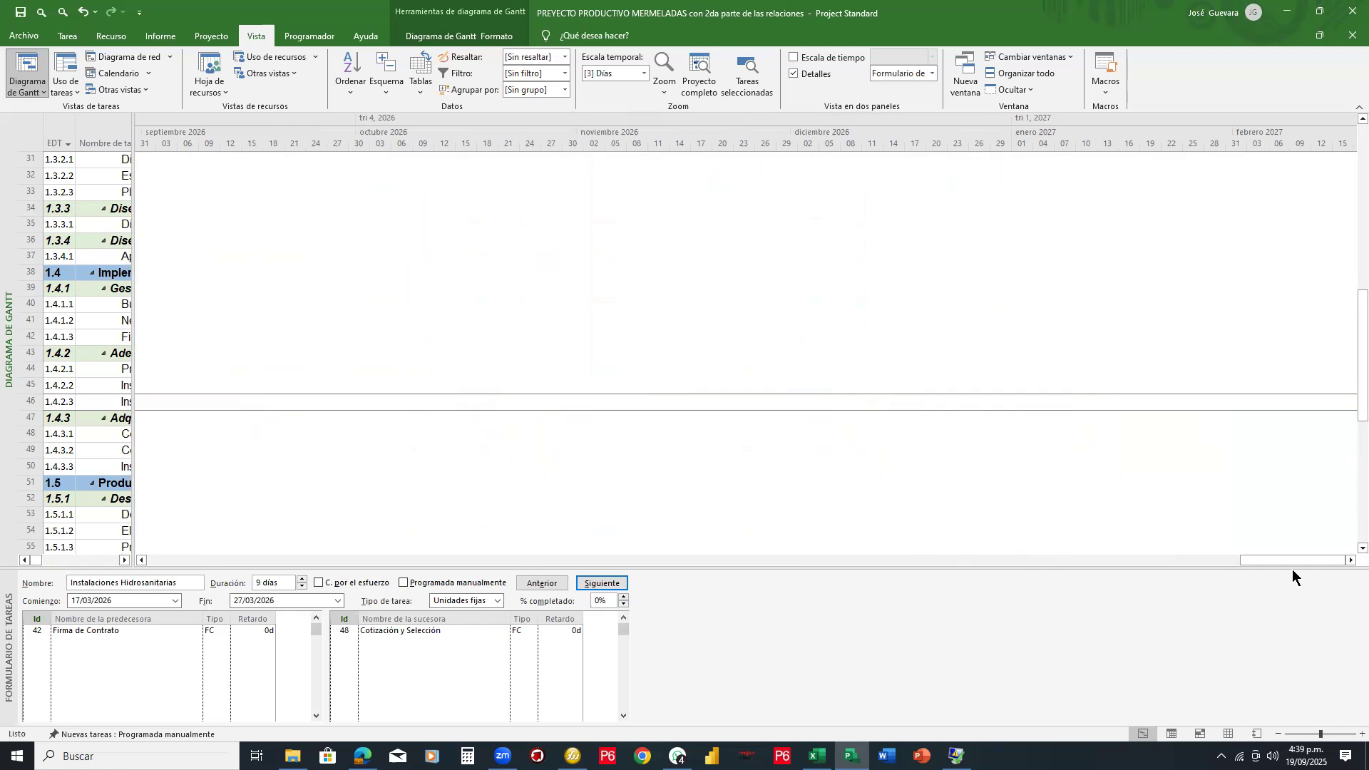
pyautogui.moveTo(1270, 559); pyautogui.dragTo(1084, 579)
pyautogui.moveTo(962, 595); pyautogui.dragTo(279, 546)
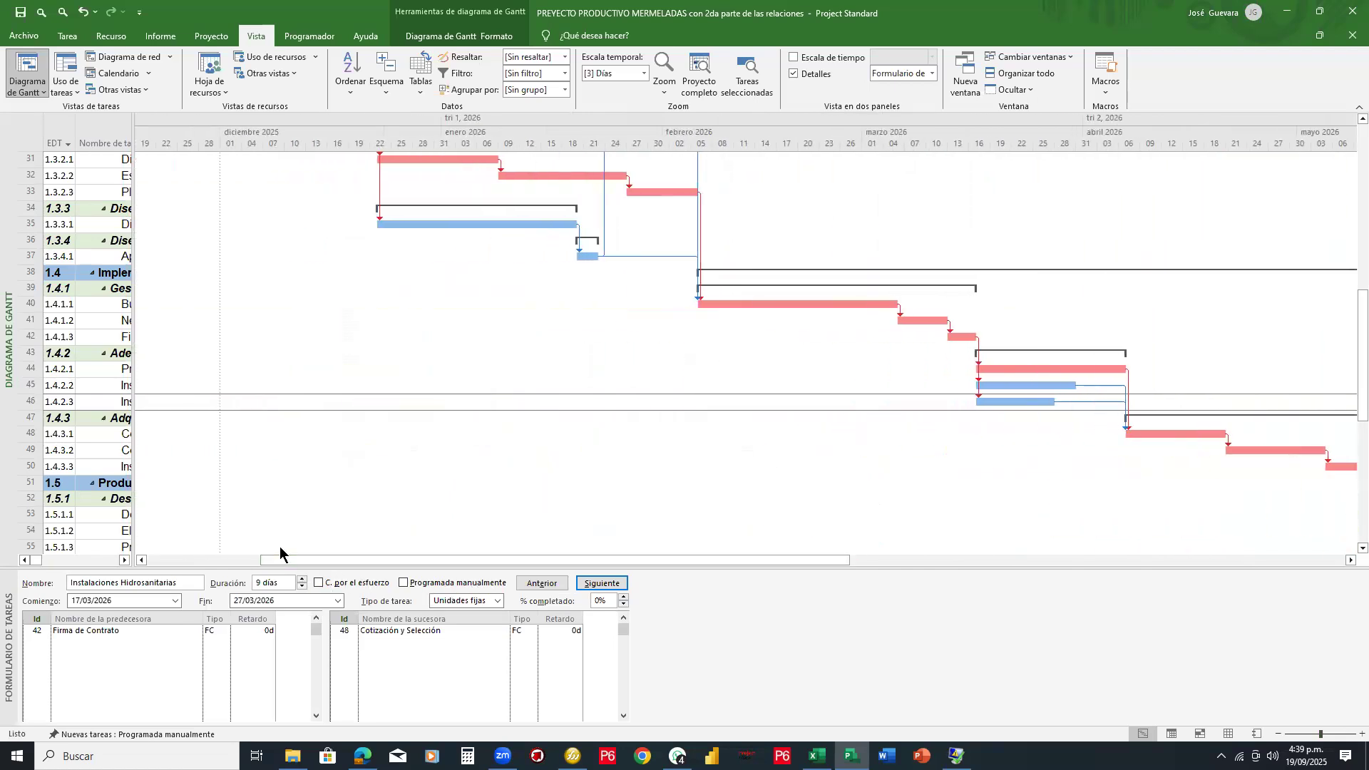
pyautogui.scroll(2, 291, 463)
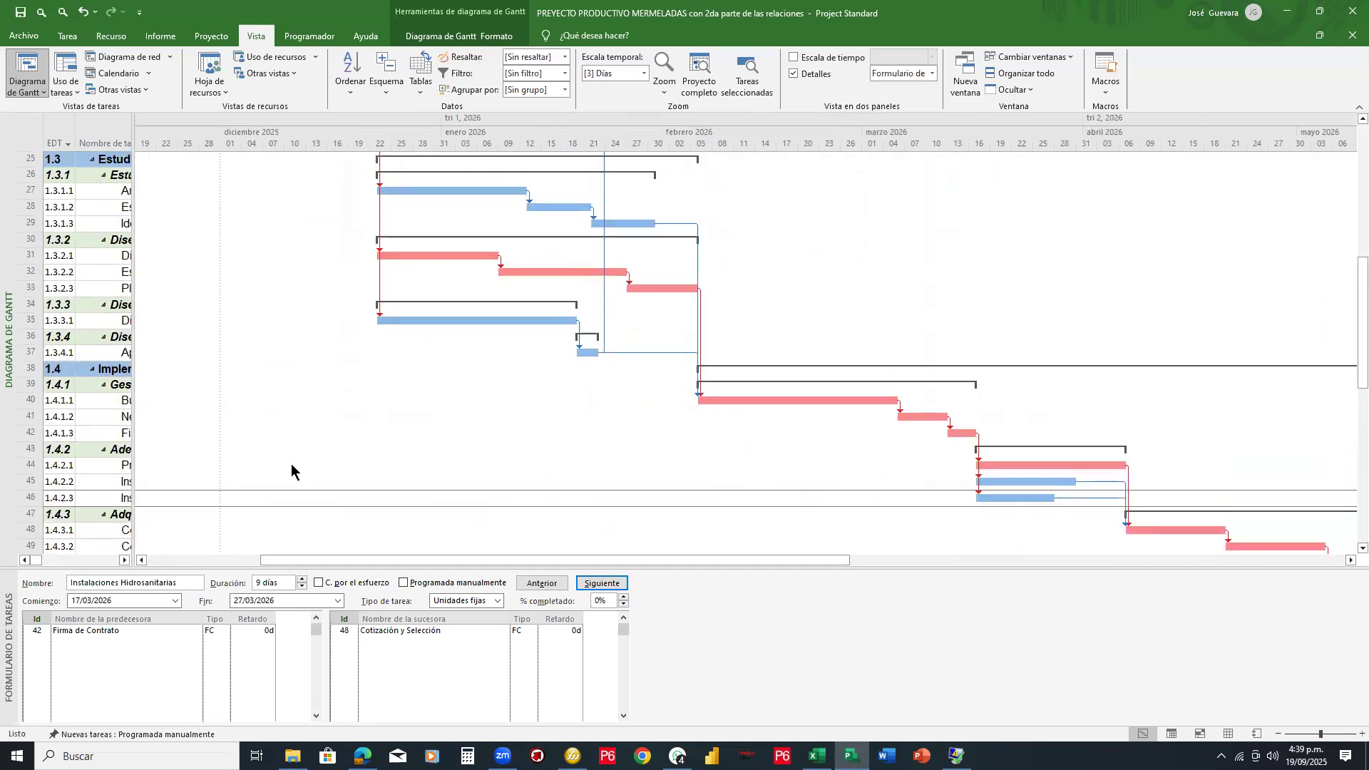
pyautogui.scroll(1, 291, 464)
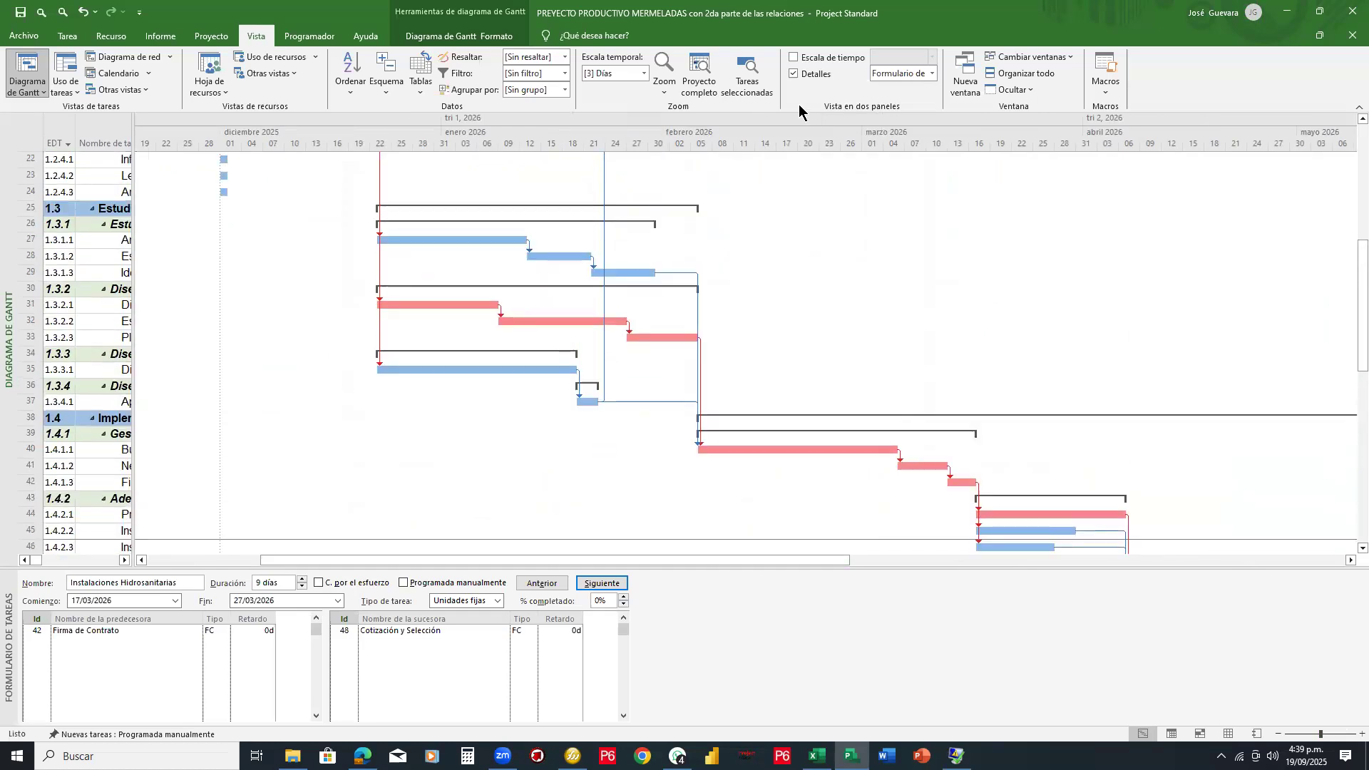
# Step: Frame the Estudios y Diseño bars in red and mark the critical task bars with C at their starts and T at their finishes
pyautogui.moveTo(321, 177)
pyautogui.mouseDown()
pyautogui.moveTo(669, 397)
pyautogui.moveTo(813, 523)
pyautogui.mouseUp()
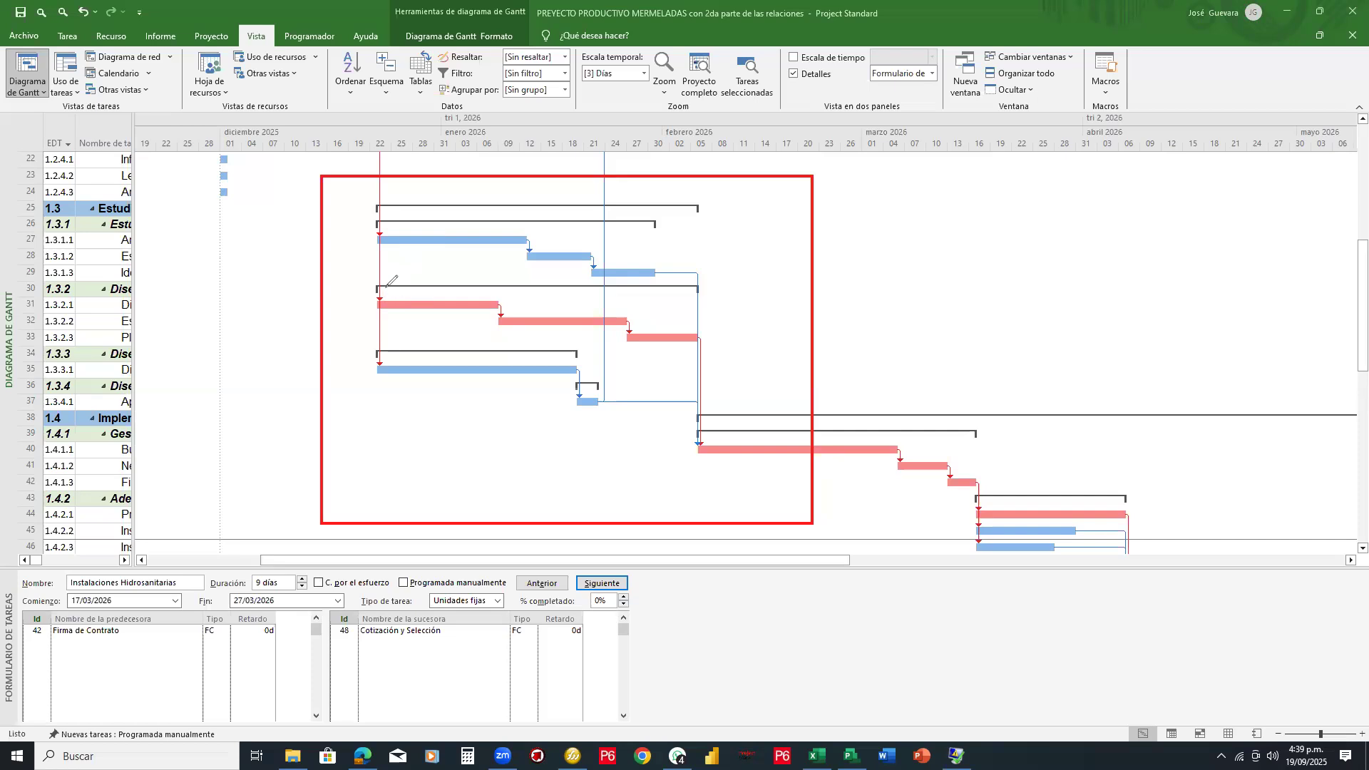
pyautogui.moveTo(388, 288)
pyautogui.mouseDown()
pyautogui.moveTo(379, 297)
pyautogui.moveTo(392, 293)
pyautogui.mouseUp()
pyautogui.moveTo(488, 293); pyautogui.dragTo(507, 317)
pyautogui.moveTo(621, 312)
pyautogui.mouseDown()
pyautogui.moveTo(632, 304)
pyautogui.moveTo(636, 332)
pyautogui.mouseUp()
pyautogui.moveTo(692, 324); pyautogui.dragTo(695, 335)
pyautogui.moveTo(711, 433); pyautogui.dragTo(711, 442)
pyautogui.click(890, 436)
pyautogui.moveTo(888, 435); pyautogui.dragTo(910, 458)
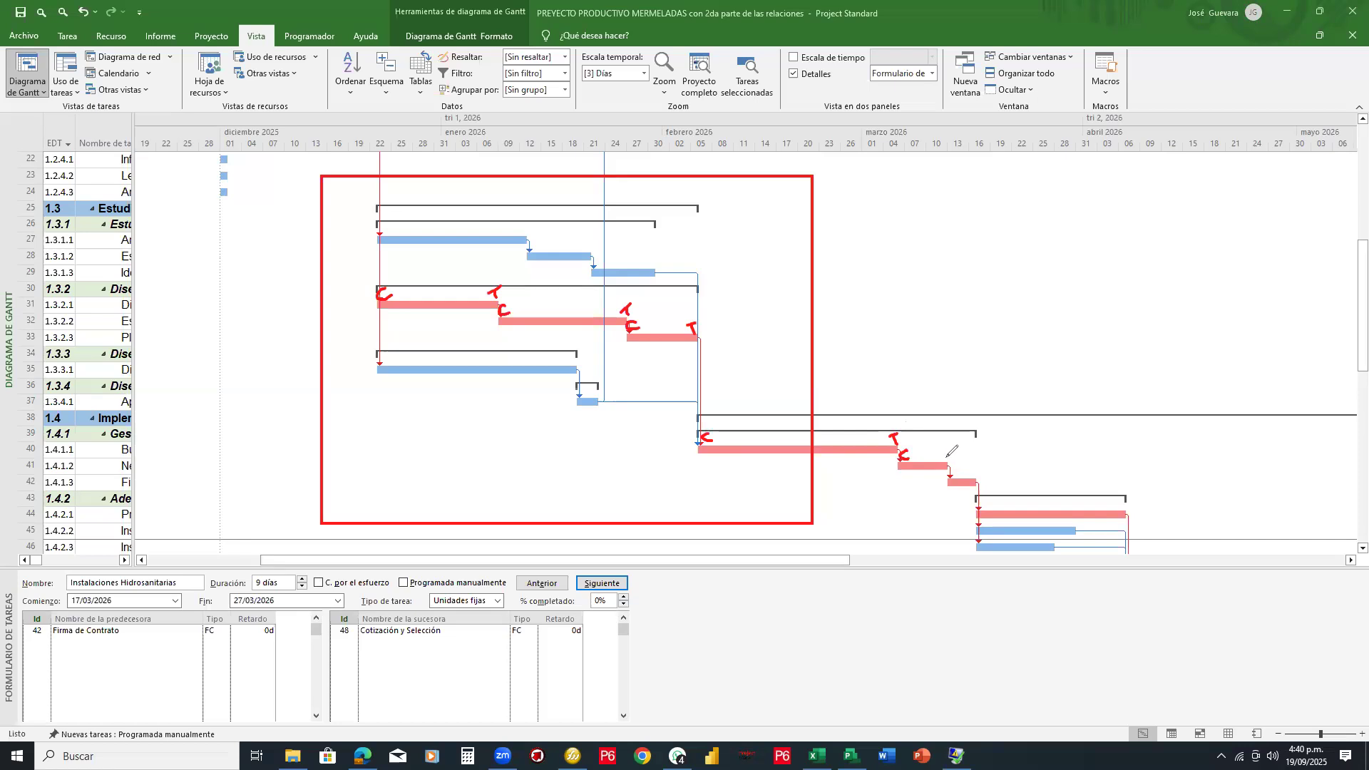
pyautogui.moveTo(939, 451)
pyautogui.mouseDown()
pyautogui.moveTo(955, 477)
pyautogui.moveTo(981, 467)
pyautogui.moveTo(987, 509)
pyautogui.mouseUp()
# Step: Draw red arrows at the critical task bars to indicate how a delay shifts the chain, and erase the arrows
pyautogui.moveTo(491, 201)
pyautogui.mouseDown()
pyautogui.moveTo(501, 279)
pyautogui.moveTo(543, 290)
pyautogui.mouseUp()
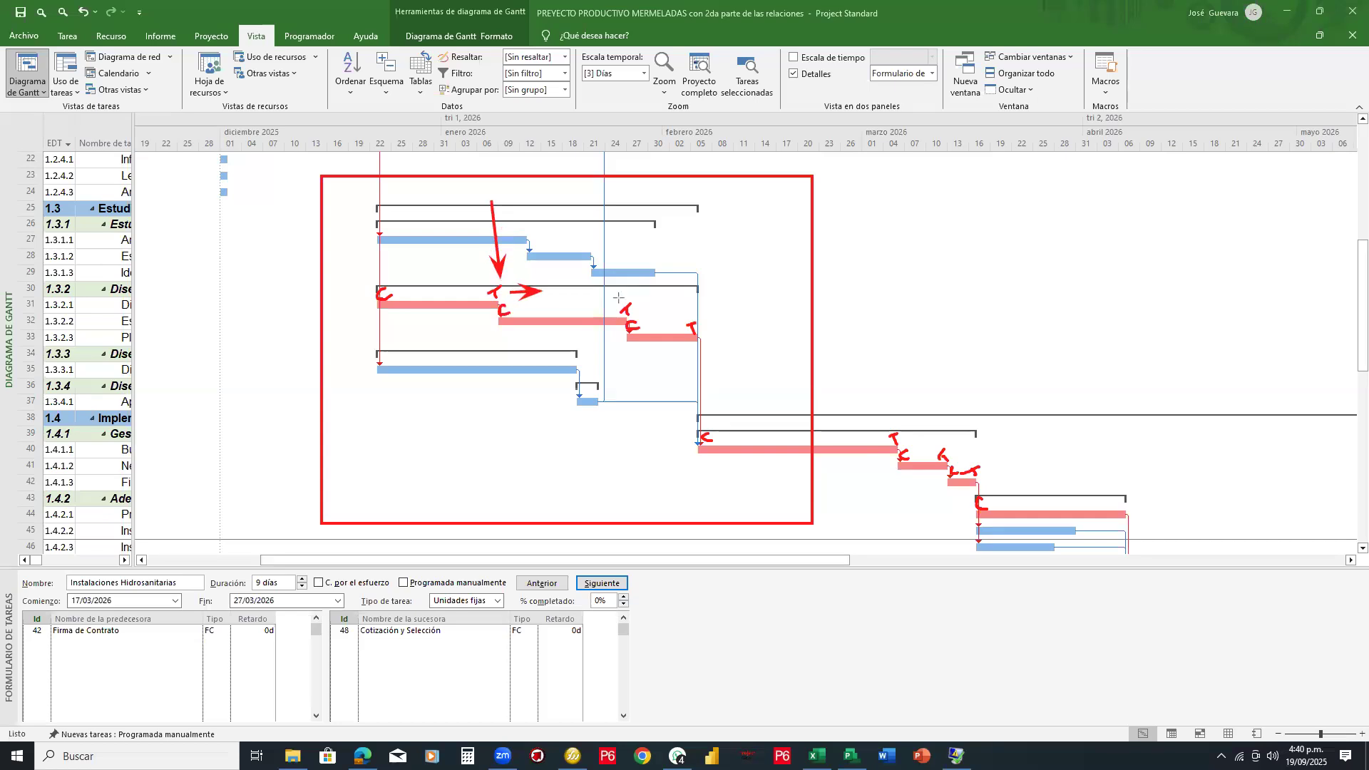
pyautogui.moveTo(643, 309); pyautogui.dragTo(750, 318)
pyautogui.moveTo(717, 434); pyautogui.dragTo(785, 430)
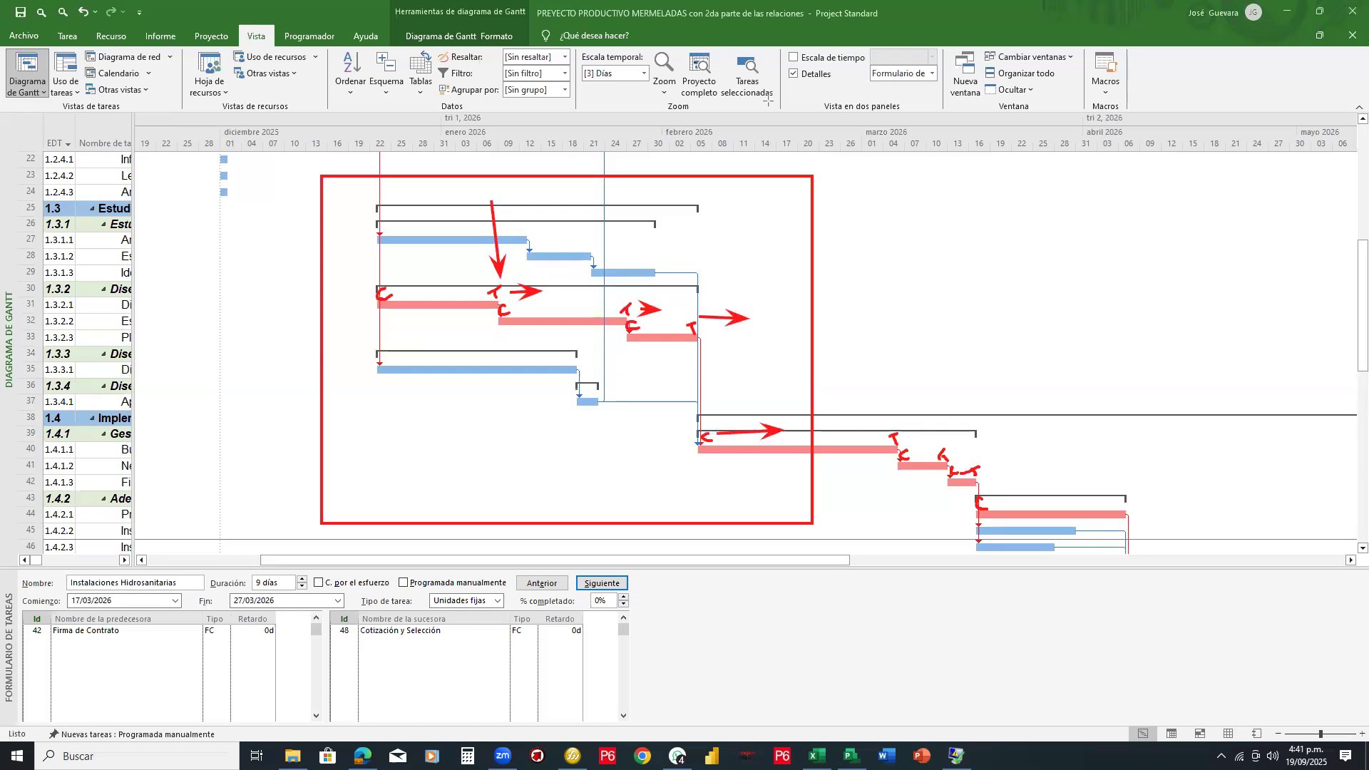
pyautogui.click(497, 251)
pyautogui.click(531, 291)
pyautogui.click(652, 308)
pyautogui.click(741, 318)
pyautogui.click(754, 430)
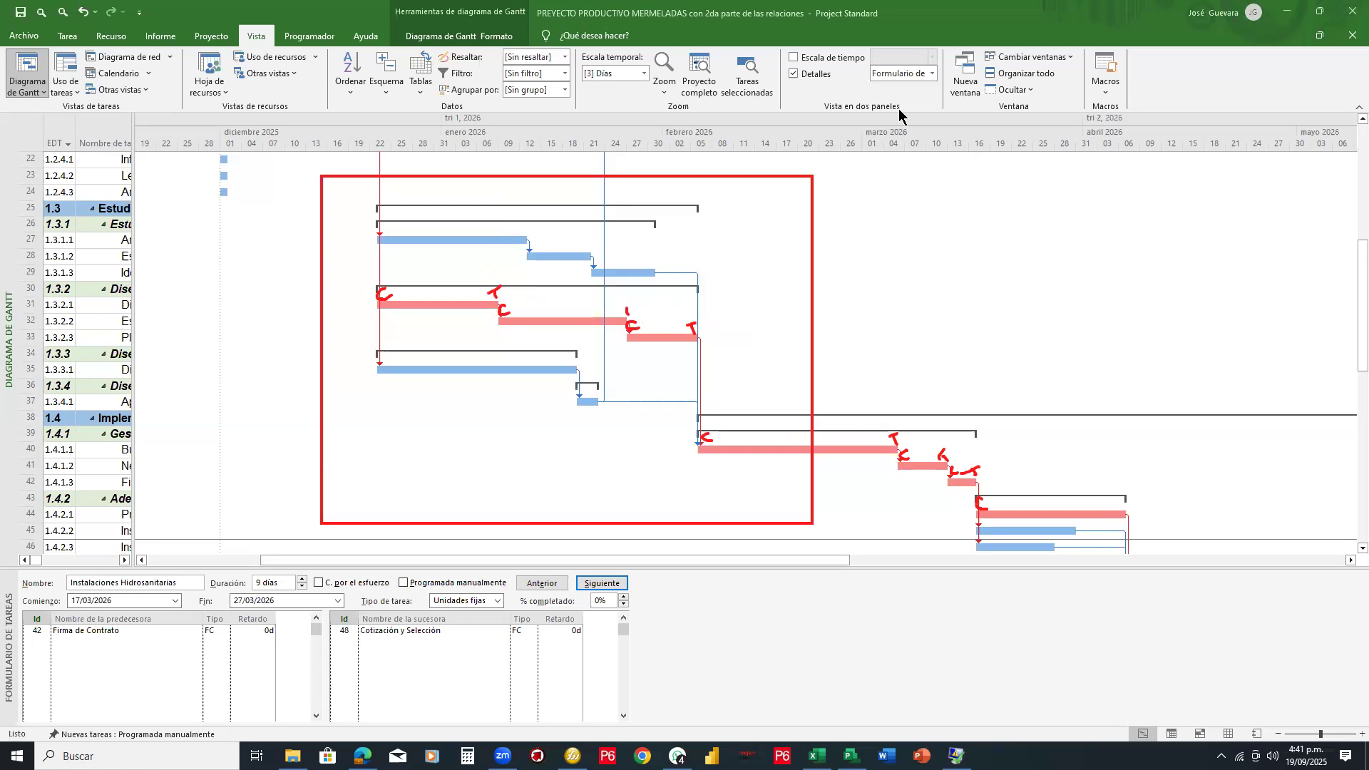
# Step: Erase the red frame and annotate the Estudio de Mercado bars in magenta with C, T and their slack up to Búsqueda de Local
pyautogui.click(810, 171)
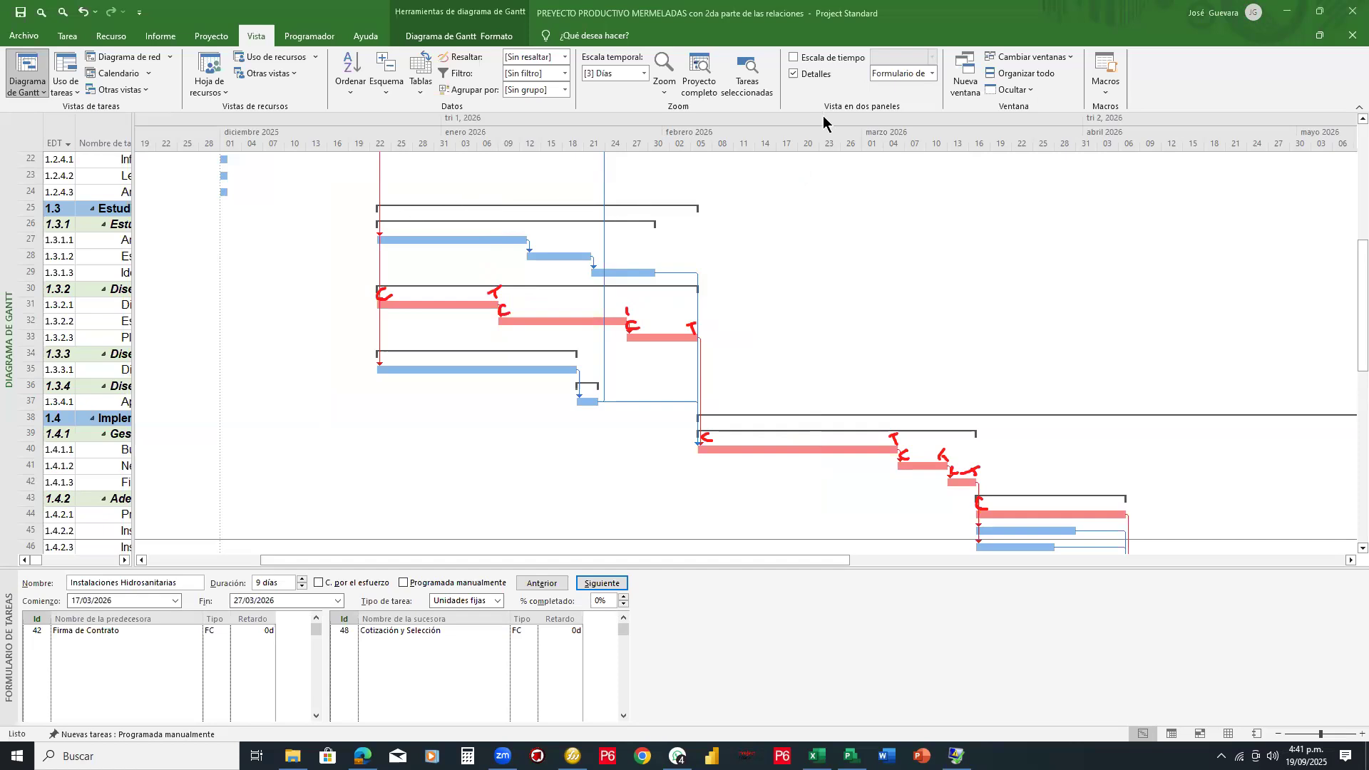
pyautogui.moveTo(394, 224); pyautogui.dragTo(393, 230)
pyautogui.moveTo(513, 230)
pyautogui.mouseDown()
pyautogui.moveTo(547, 246)
pyautogui.moveTo(590, 240)
pyautogui.moveTo(603, 270)
pyautogui.moveTo(646, 266)
pyautogui.mouseUp()
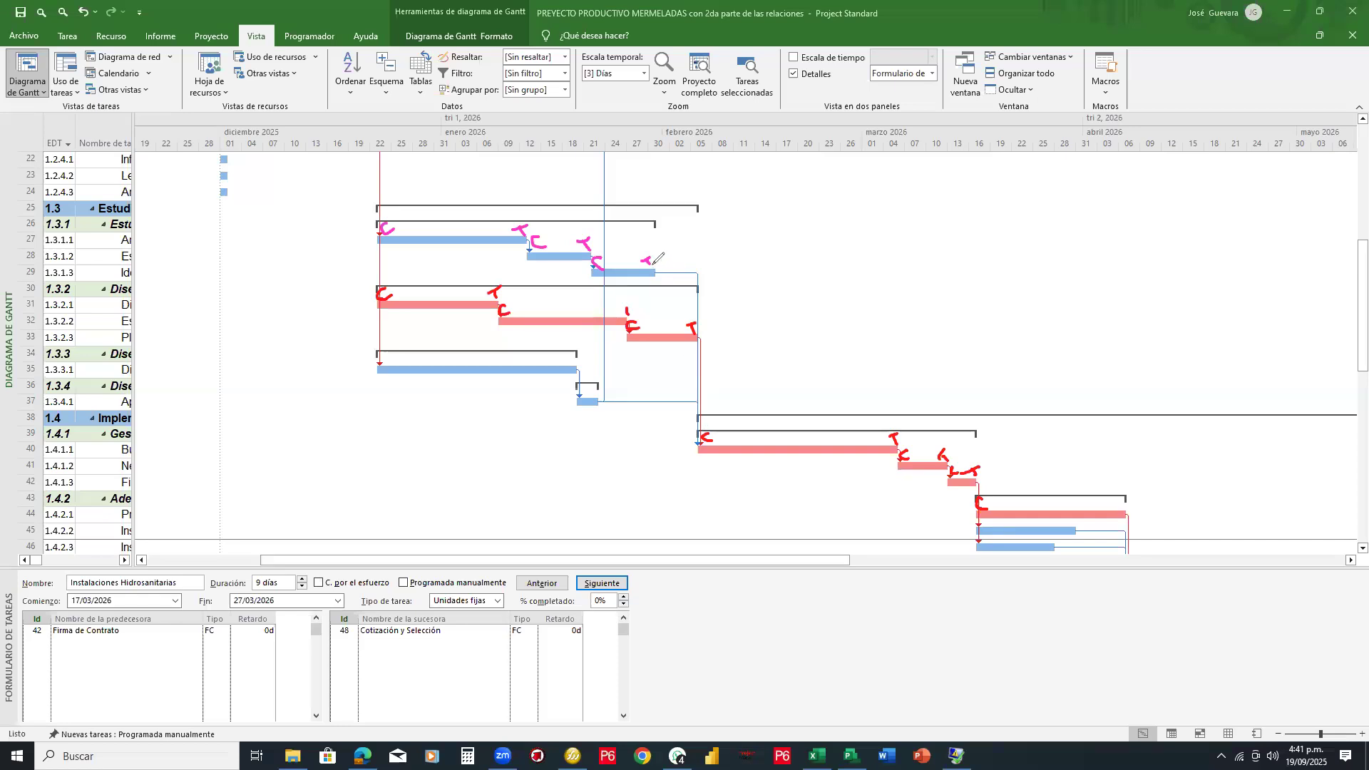
pyautogui.moveTo(650, 256)
pyautogui.mouseDown()
pyautogui.moveTo(652, 291)
pyautogui.moveTo(662, 270)
pyautogui.moveTo(700, 271)
pyautogui.moveTo(699, 443)
pyautogui.mouseUp()
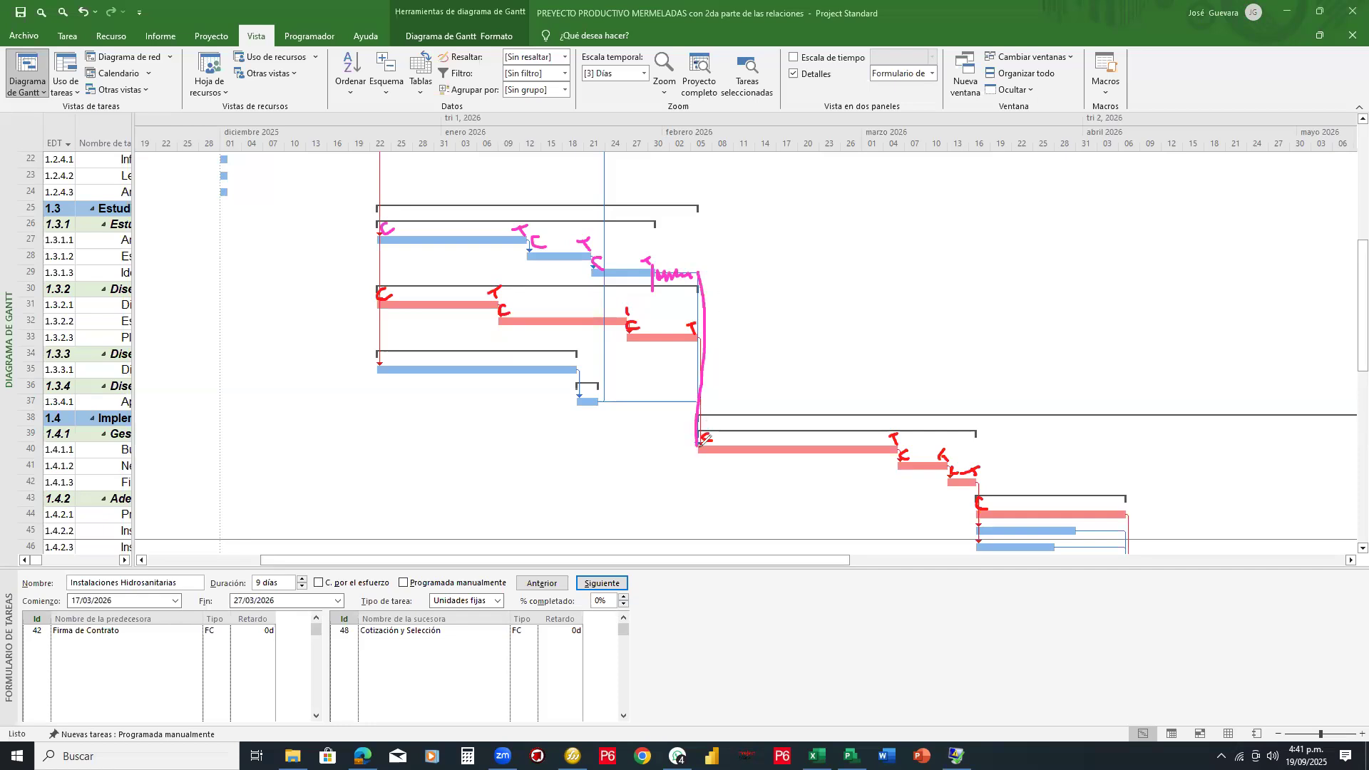
# Step: Annotate the Diseño de Marca and Diseño Empaque bars in magenta with C, T and their slack up to Búsqueda de Local
pyautogui.moveTo(391, 352); pyautogui.dragTo(391, 363)
pyautogui.click(567, 356)
pyautogui.moveTo(567, 357)
pyautogui.mouseDown()
pyautogui.moveTo(577, 349)
pyautogui.moveTo(577, 394)
pyautogui.moveTo(597, 385)
pyautogui.moveTo(591, 424)
pyautogui.moveTo(628, 404)
pyautogui.moveTo(683, 402)
pyautogui.mouseUp()
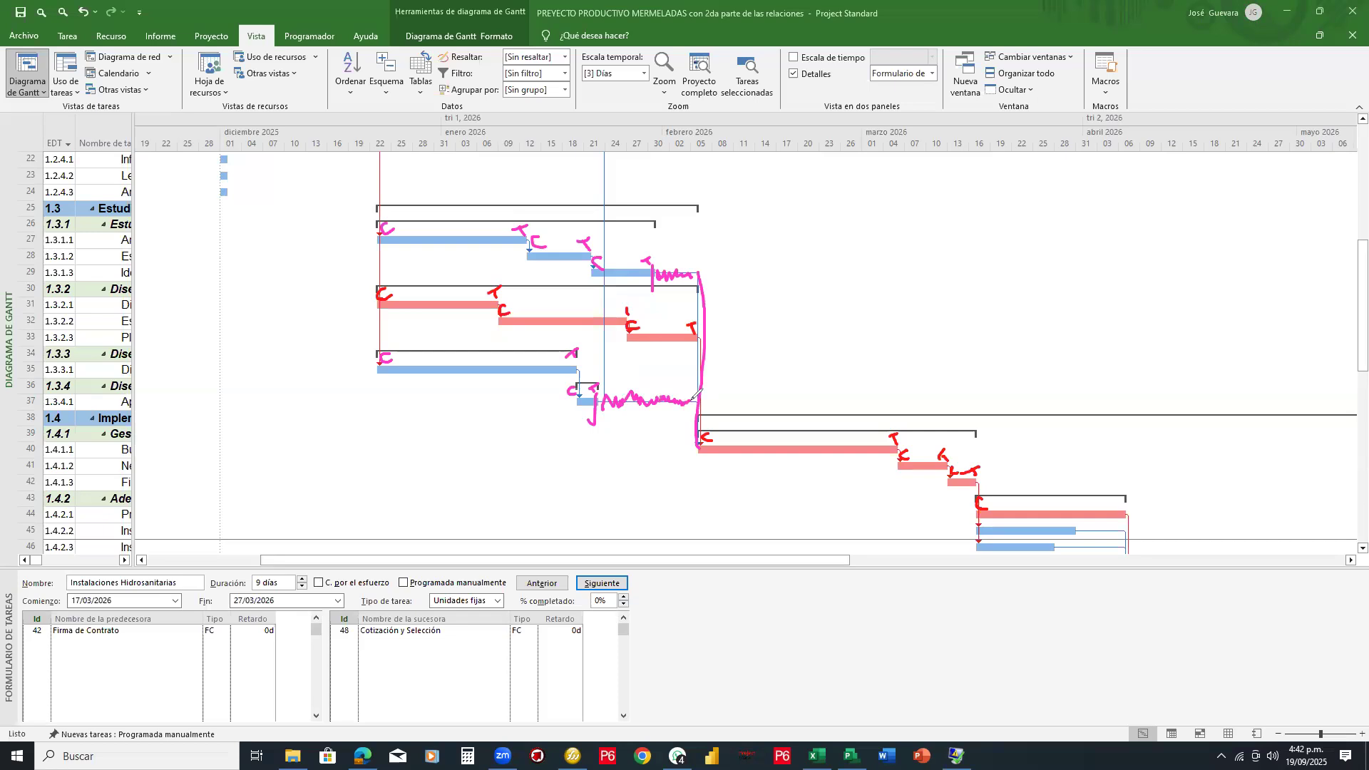
pyautogui.moveTo(683, 401)
pyautogui.mouseDown()
pyautogui.moveTo(698, 391)
pyautogui.moveTo(692, 450)
pyautogui.moveTo(700, 441)
pyautogui.mouseUp()
# Step: Enlarge the Gantt chart area by reducing the height of the task form beneath it
pyautogui.click(755, 568)
pyautogui.moveTo(752, 568); pyautogui.dragTo(750, 660)
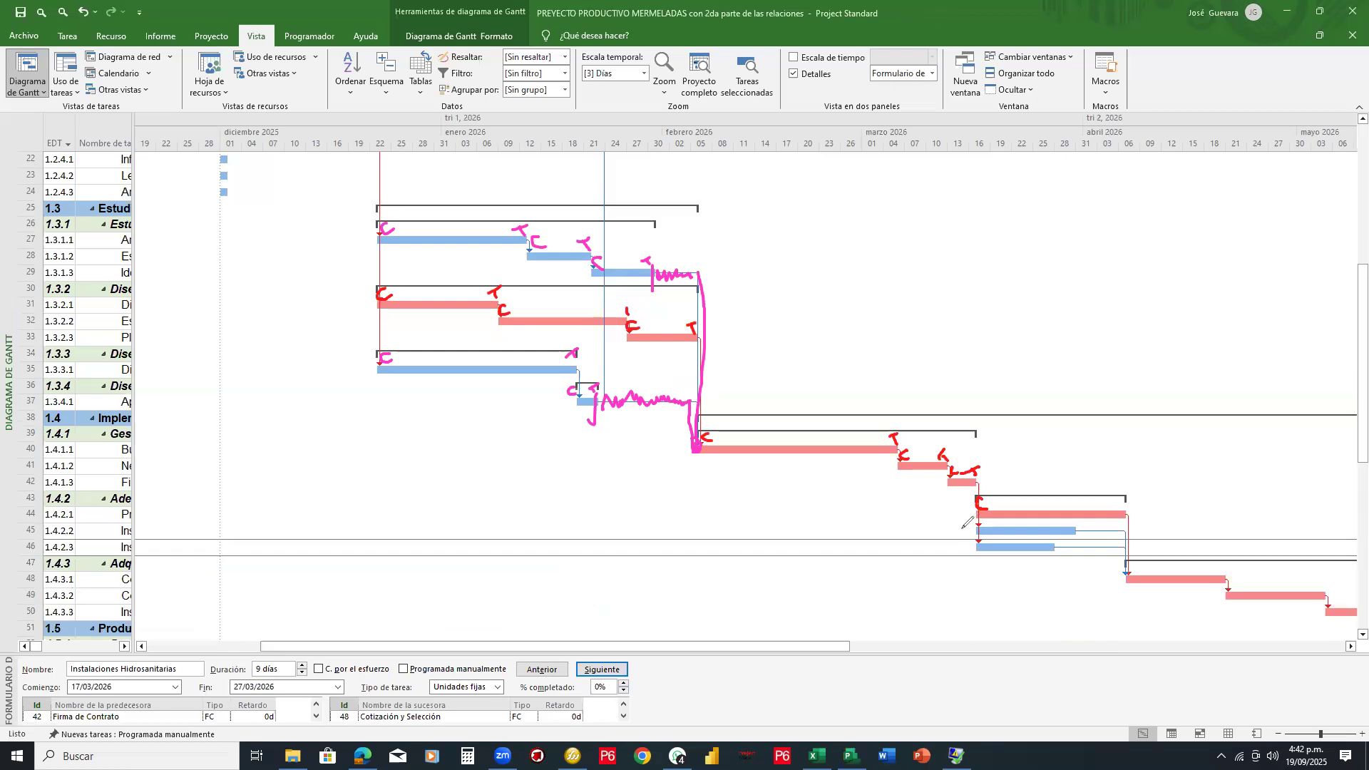
# Step: Mark the two Instalaciones bars in magenta with C and their slack, and the Preparación Espacio and Adquisición Equipos bars in red with C and T
pyautogui.moveTo(968, 524); pyautogui.dragTo(974, 555)
pyautogui.moveTo(1077, 526)
pyautogui.mouseDown()
pyautogui.moveTo(1064, 555)
pyautogui.moveTo(1118, 551)
pyautogui.moveTo(1093, 531)
pyautogui.moveTo(1116, 532)
pyautogui.moveTo(1127, 578)
pyautogui.mouseUp()
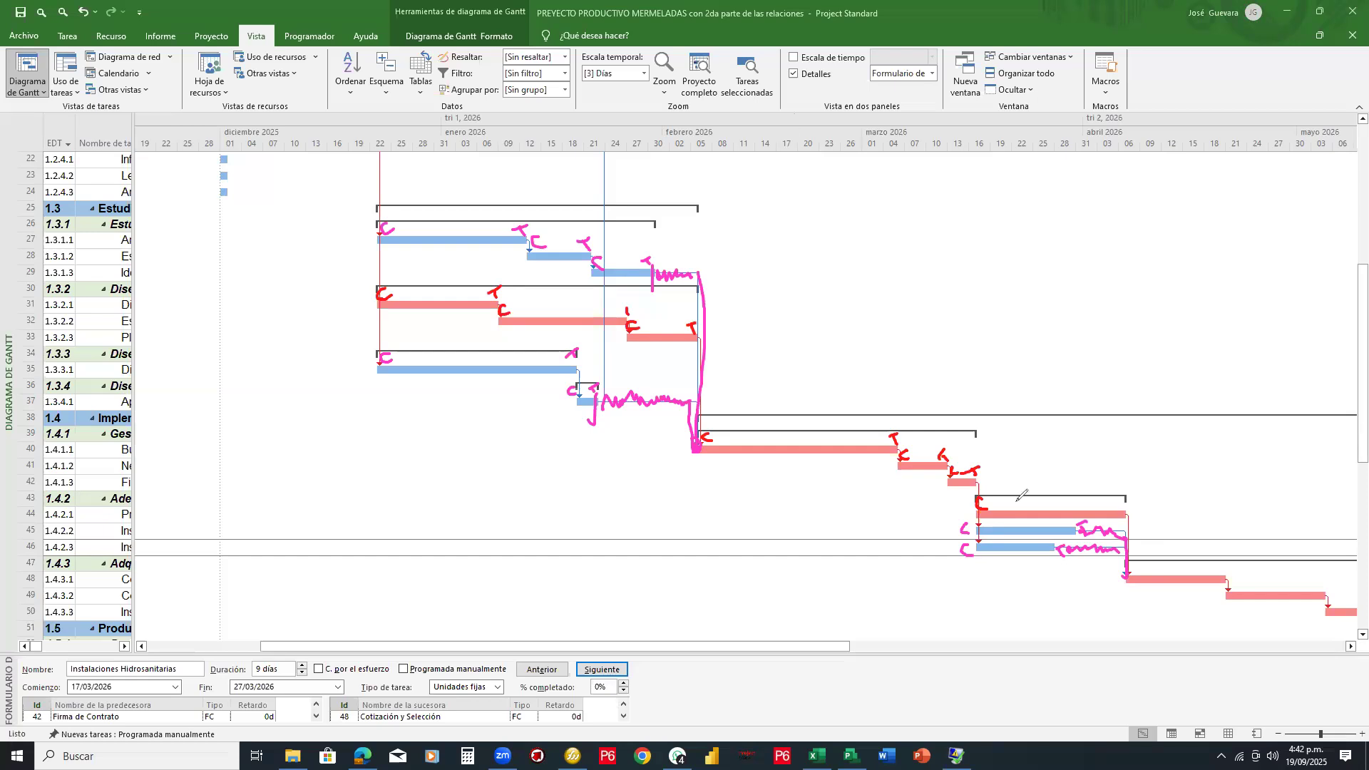
pyautogui.moveTo(1120, 500); pyautogui.dragTo(1124, 508)
pyautogui.moveTo(1139, 564); pyautogui.dragTo(1226, 563)
pyautogui.moveTo(1217, 563)
pyautogui.mouseDown()
pyautogui.moveTo(1233, 586)
pyautogui.moveTo(1326, 579)
pyautogui.moveTo(1318, 590)
pyautogui.moveTo(1339, 615)
pyautogui.mouseUp()
# Step: Write NO CRITICAS in red on the chart and draw red arrows along the slack of the non-critical tasks
pyautogui.moveTo(779, 246)
pyautogui.mouseDown()
pyautogui.moveTo(810, 224)
pyautogui.moveTo(826, 277)
pyautogui.moveTo(843, 260)
pyautogui.moveTo(848, 277)
pyautogui.moveTo(893, 264)
pyautogui.moveTo(901, 248)
pyautogui.moveTo(917, 255)
pyautogui.moveTo(906, 261)
pyautogui.mouseUp()
pyautogui.click(847, 262)
pyautogui.click(884, 254)
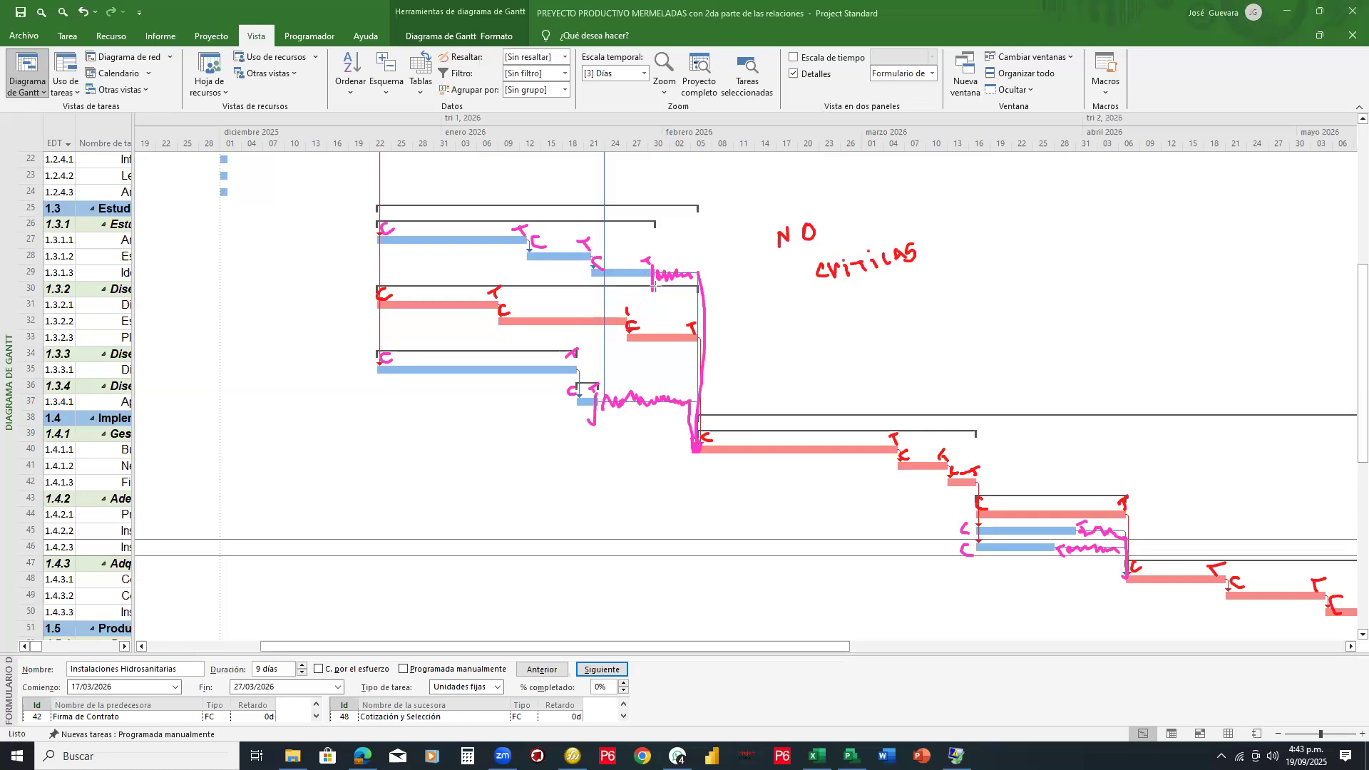
pyautogui.moveTo(653, 286); pyautogui.dragTo(698, 286)
pyautogui.moveTo(621, 415); pyautogui.dragTo(692, 406)
pyautogui.moveTo(1057, 566)
pyautogui.mouseDown()
pyautogui.moveTo(1125, 563)
pyautogui.moveTo(1109, 539)
pyautogui.moveTo(1125, 539)
pyautogui.mouseUp()
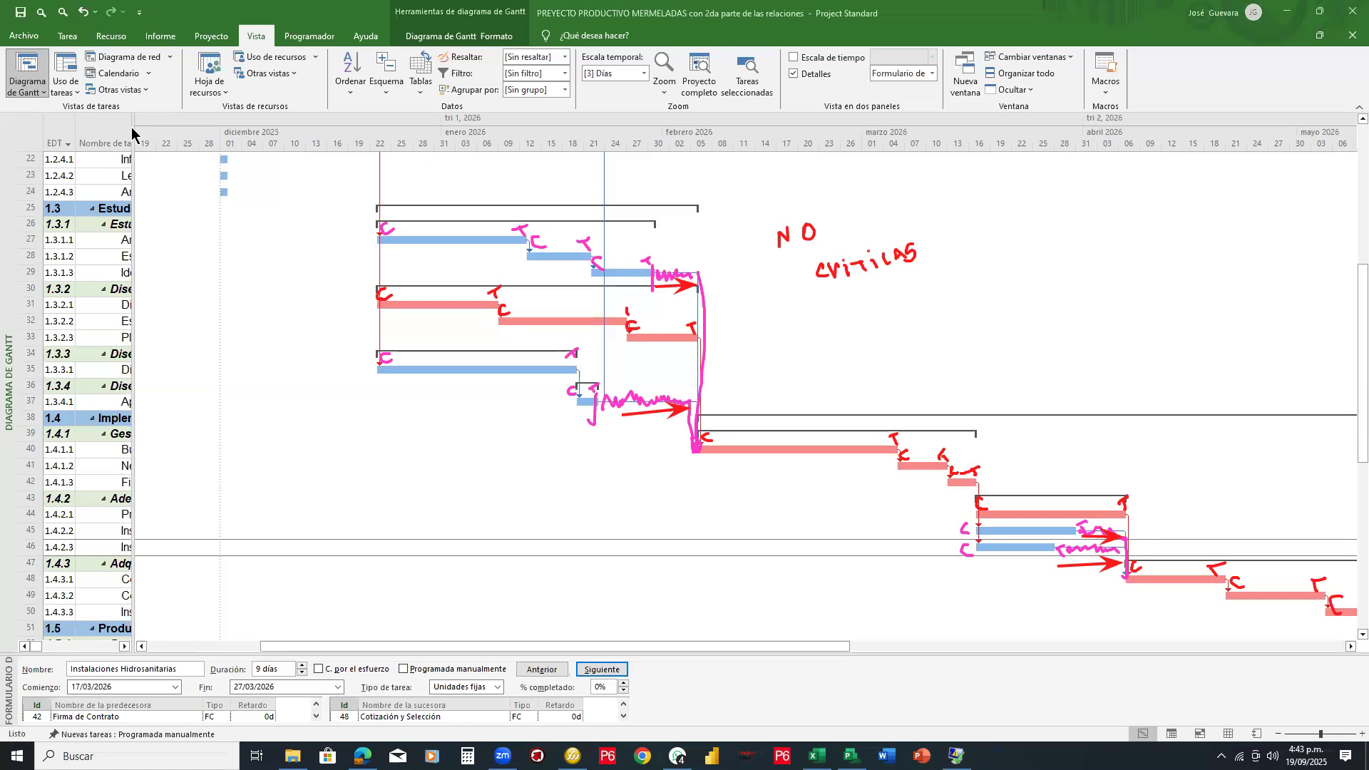
# Step: Widen the task table and examine the Demora permisible values of the Estudios y Diseño and Implementación tasks
pyautogui.moveTo(133, 127); pyautogui.dragTo(336, 128)
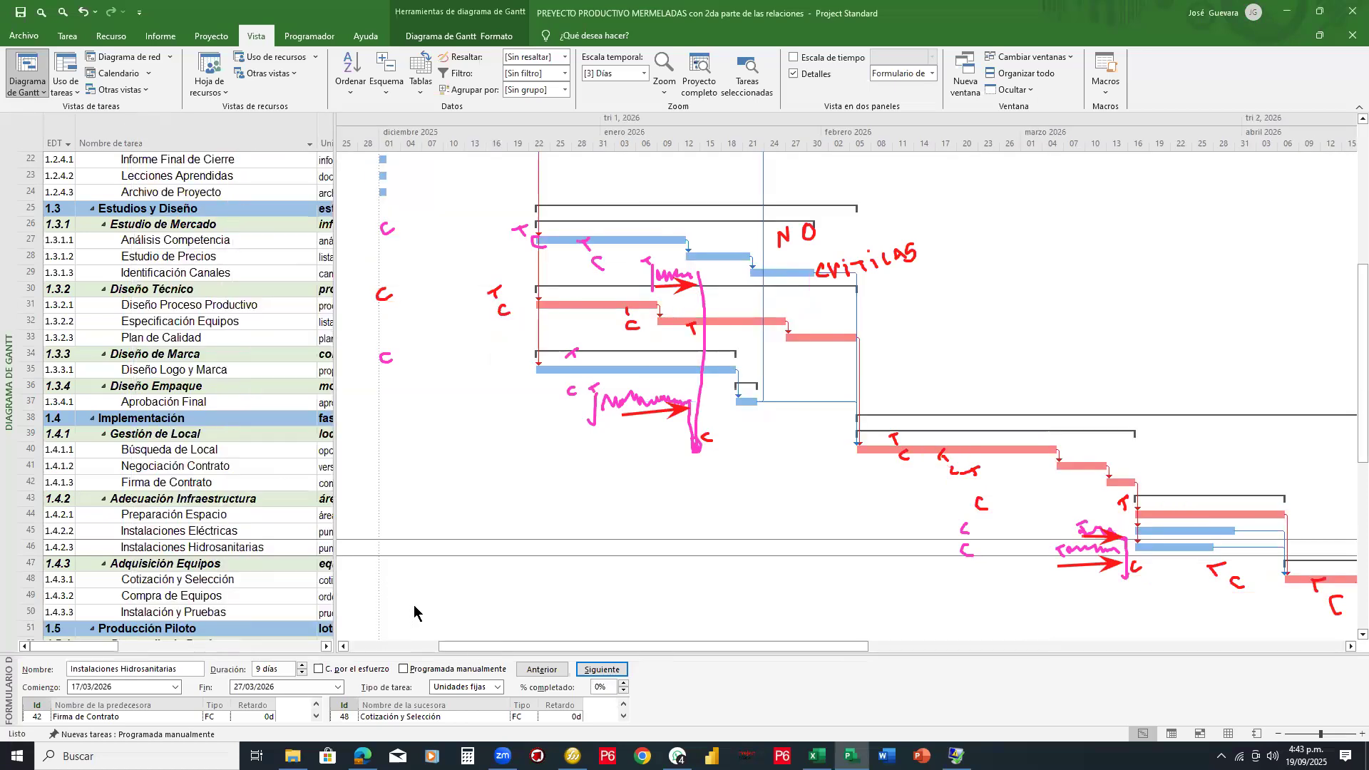
pyautogui.click(326, 647)
pyautogui.click(326, 647)
pyautogui.click(326, 647)
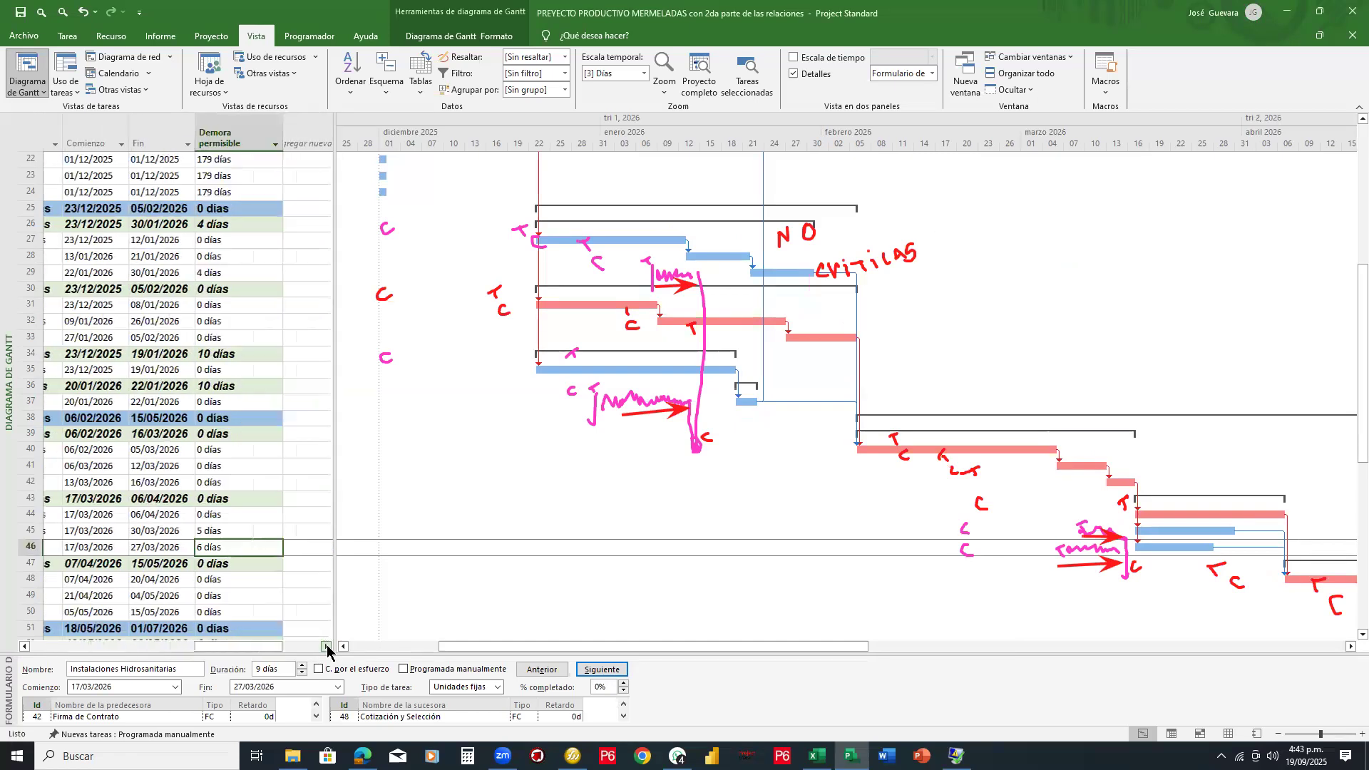
pyautogui.click(327, 647)
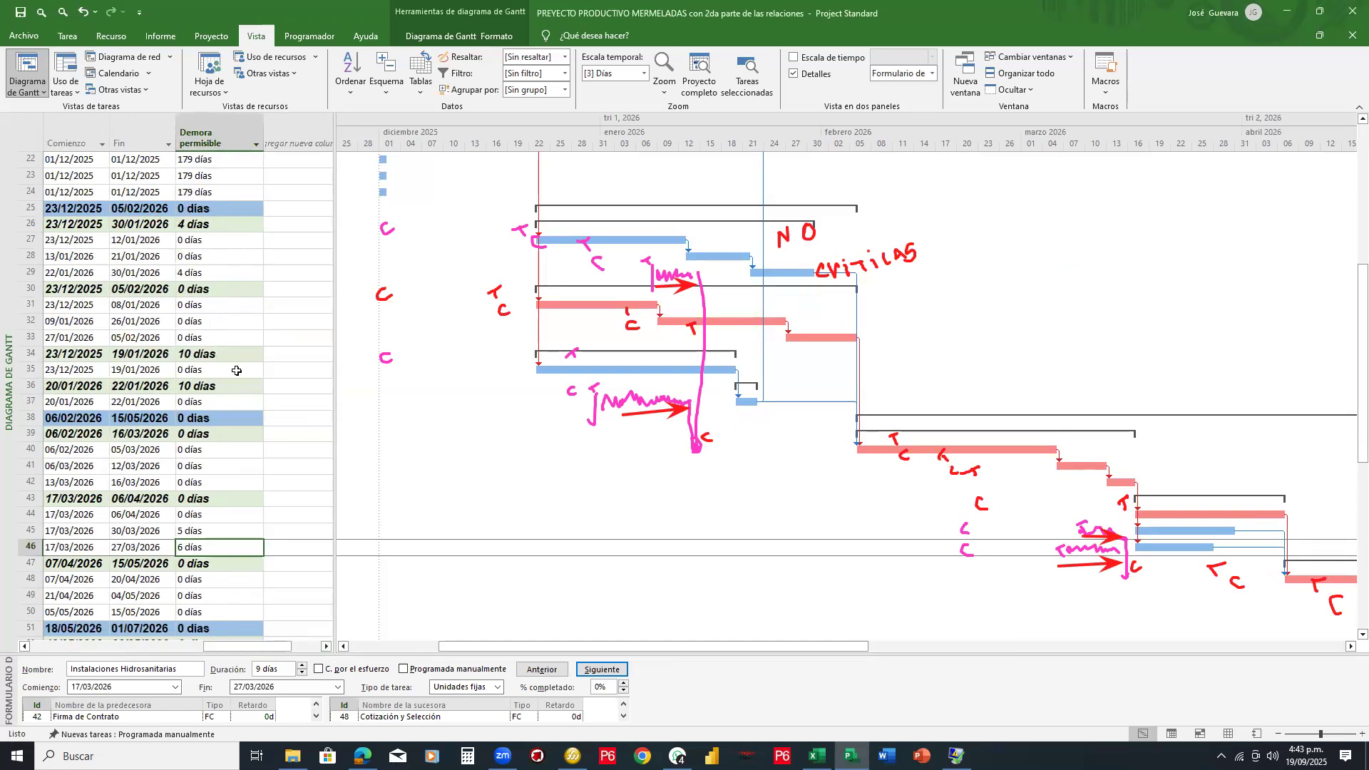
pyautogui.scroll(-2, 219, 400)
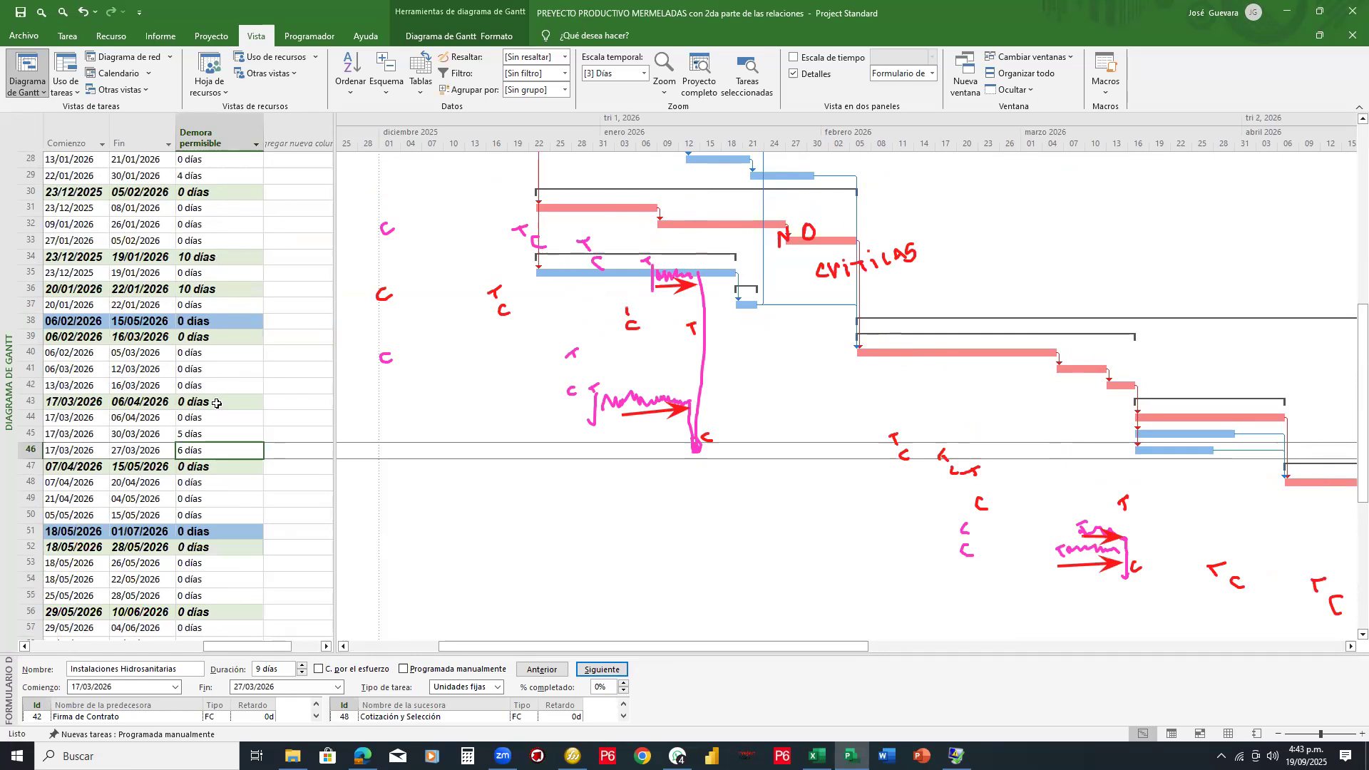
pyautogui.scroll(5, 216, 403)
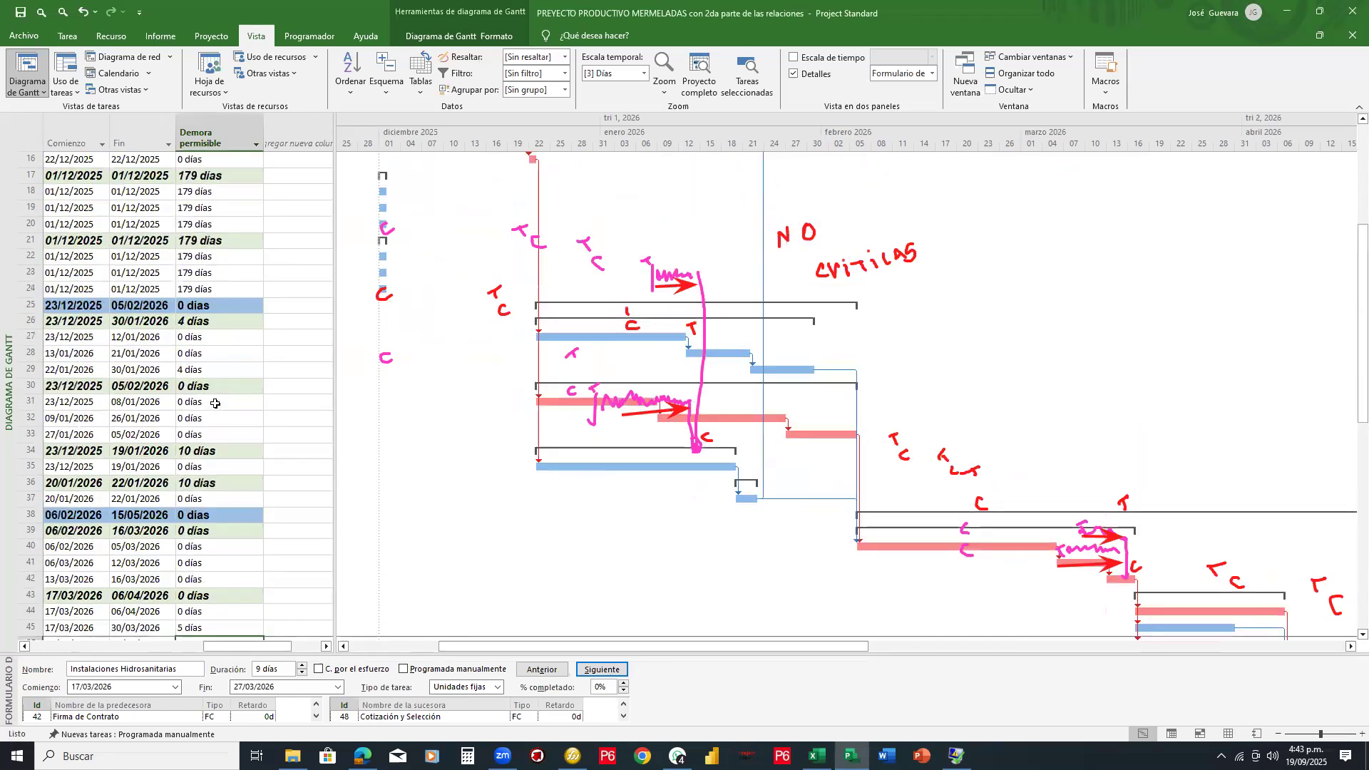
pyautogui.scroll(-3, 214, 403)
pyautogui.scroll(1, 214, 403)
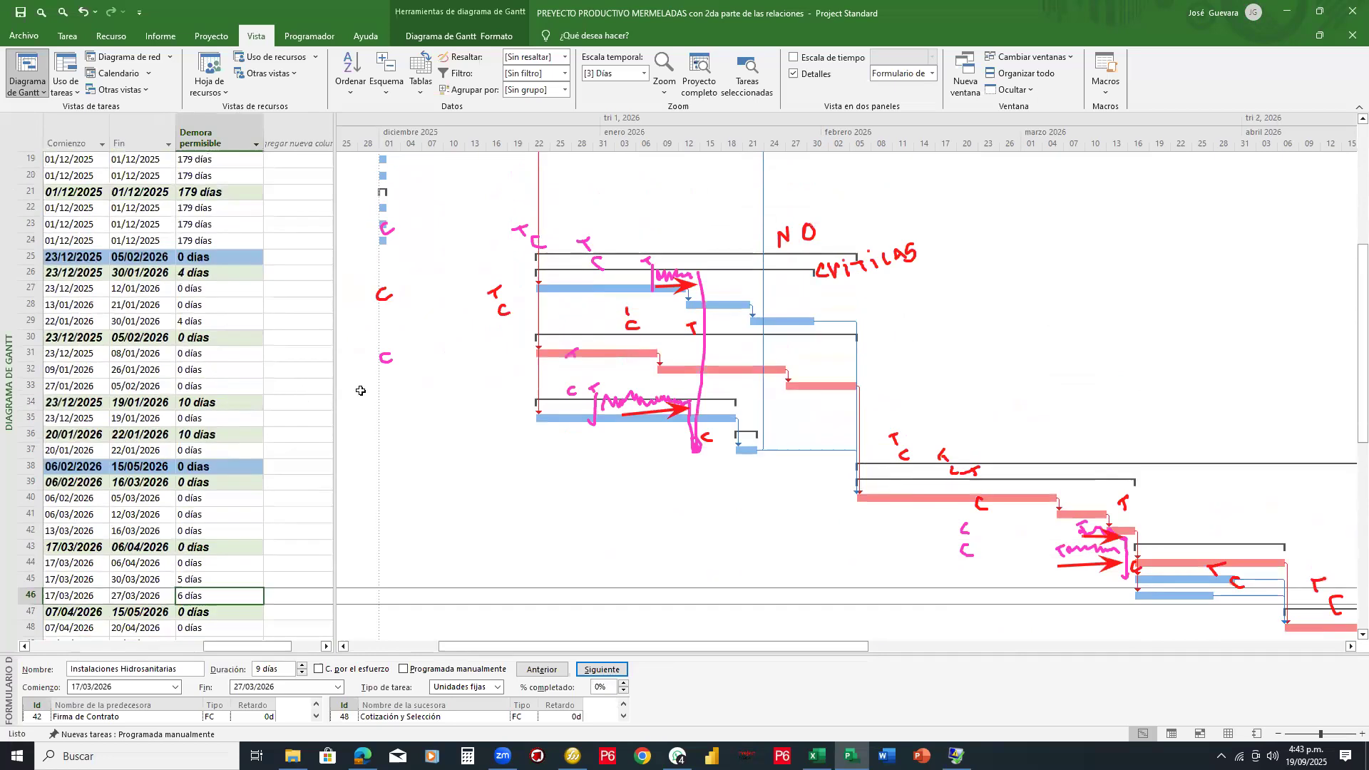
# Step: Erase all the annotations and select the non-critical tasks Aprobación Final, Diseño Logo y Marca and Instalaciones Eléctricas one after another
pyautogui.moveTo(541, 648); pyautogui.dragTo(557, 648)
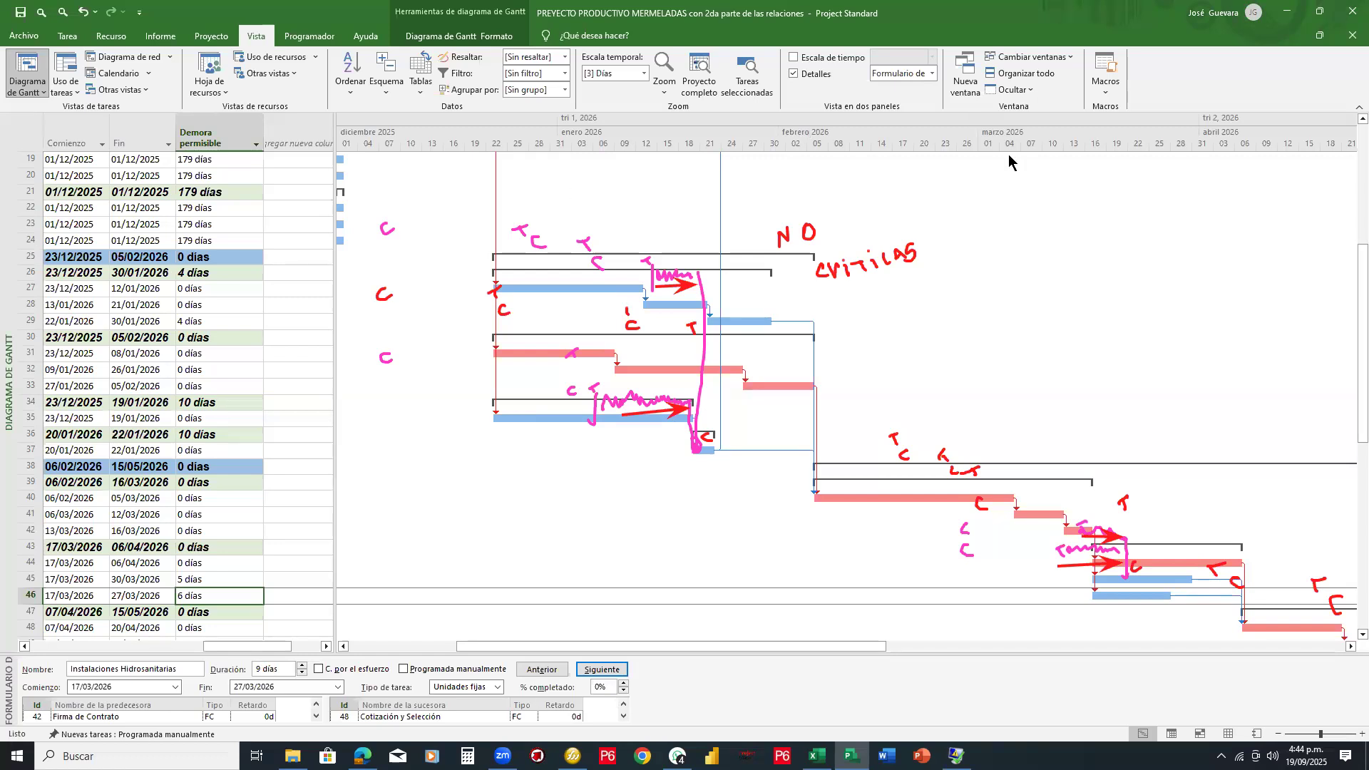
pyautogui.press('Escape')
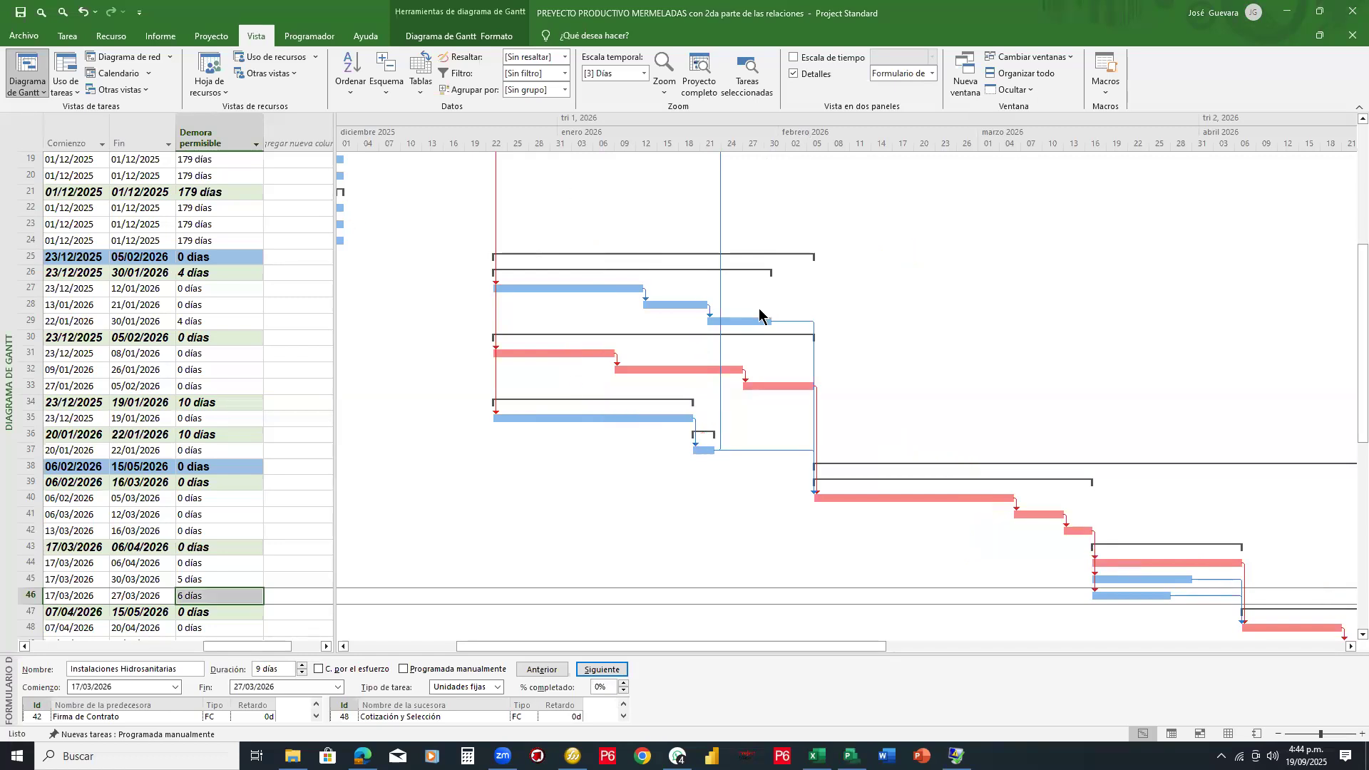
pyautogui.click(688, 450)
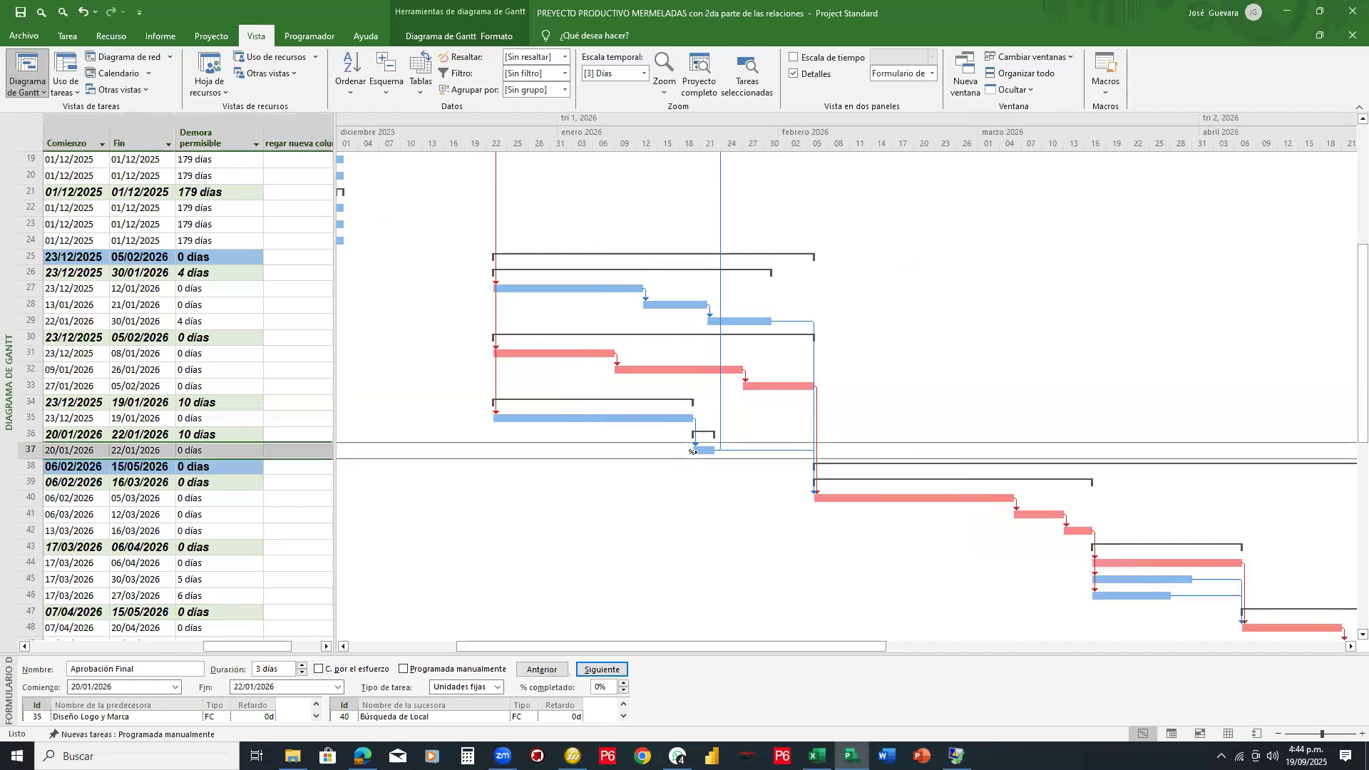
pyautogui.press('Up')
pyautogui.press('Up')
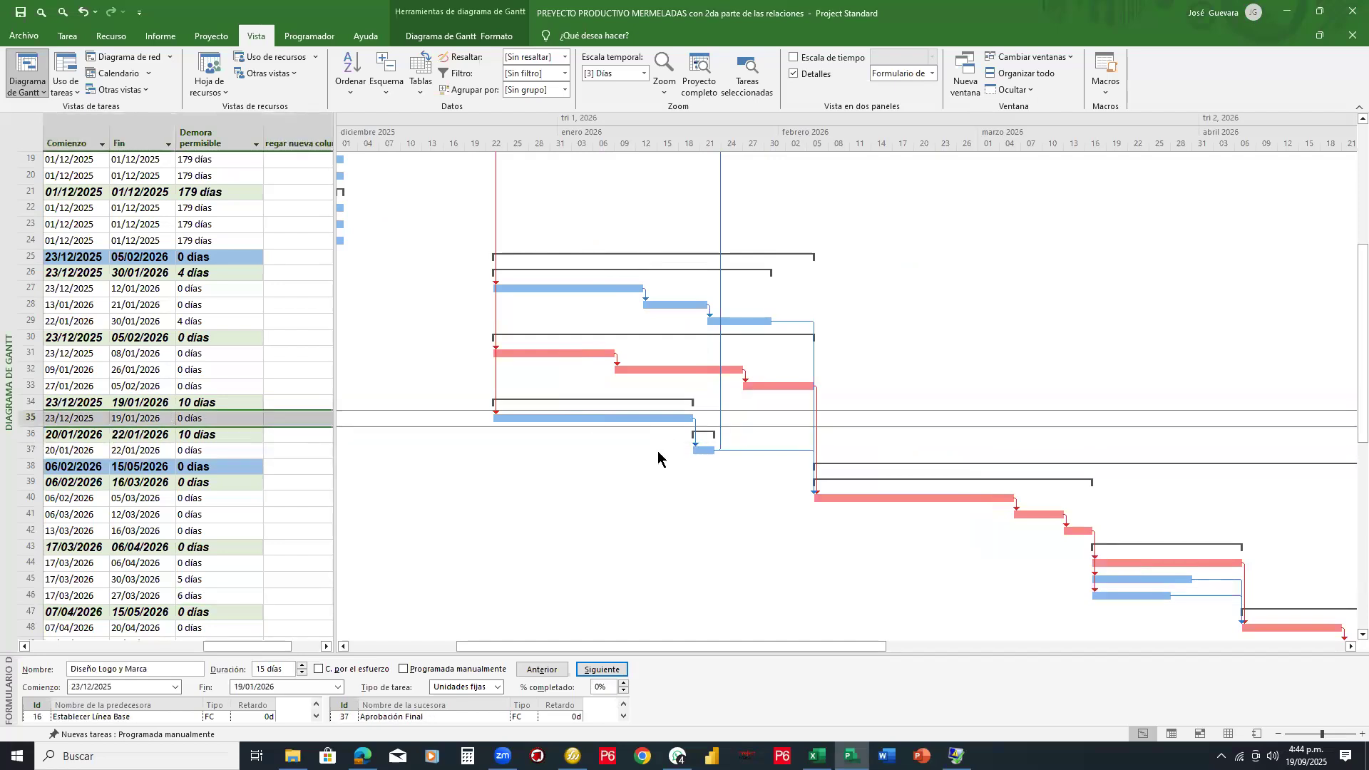
pyautogui.click(1096, 580)
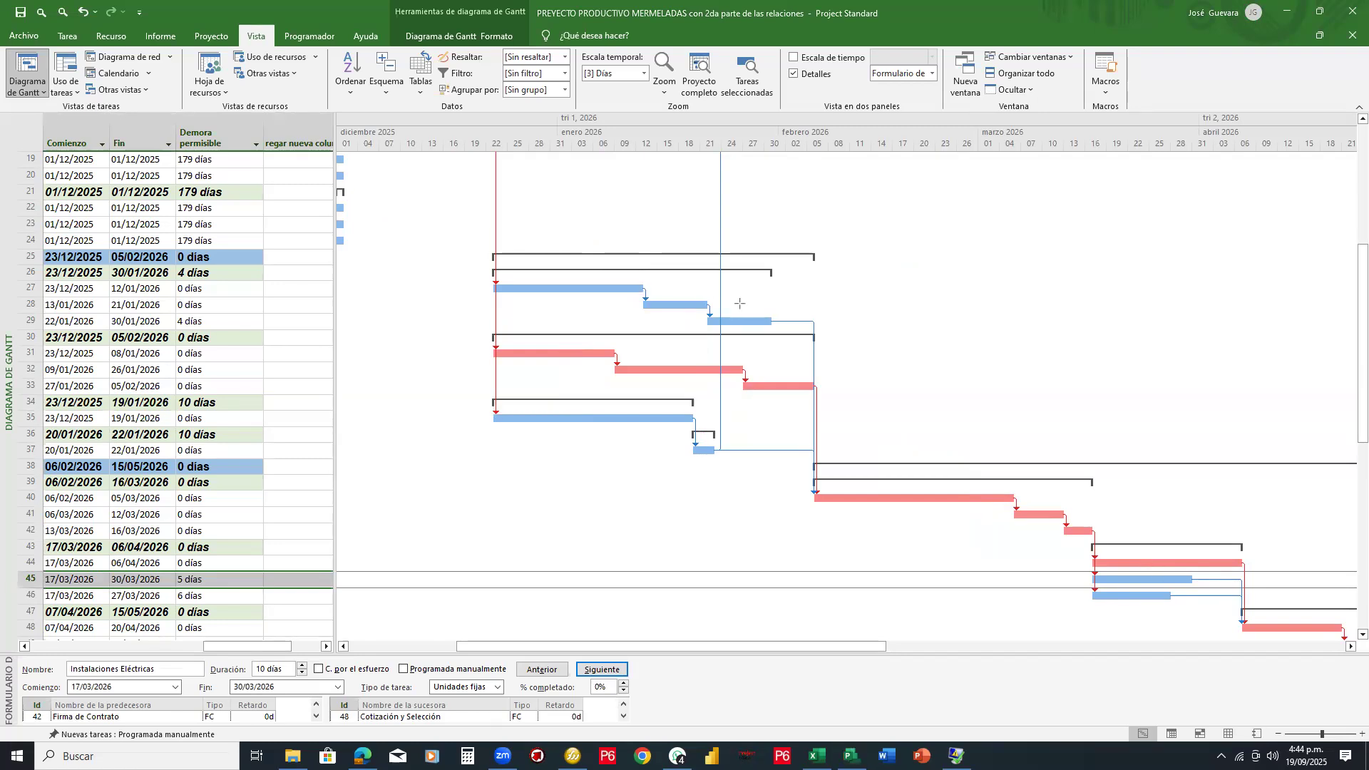
# Step: Draw red arrows along the slack of Identificación Canales, Aprobación Final and both Instalaciones tasks, plus one to the Instalaciones Eléctricas value in Demora permisible
pyautogui.moveTo(775, 315); pyautogui.dragTo(816, 315)
pyautogui.moveTo(721, 446); pyautogui.dragTo(811, 449)
pyautogui.moveTo(1195, 580)
pyautogui.mouseDown()
pyautogui.moveTo(1244, 579)
pyautogui.moveTo(1207, 598)
pyautogui.moveTo(1240, 596)
pyautogui.mouseUp()
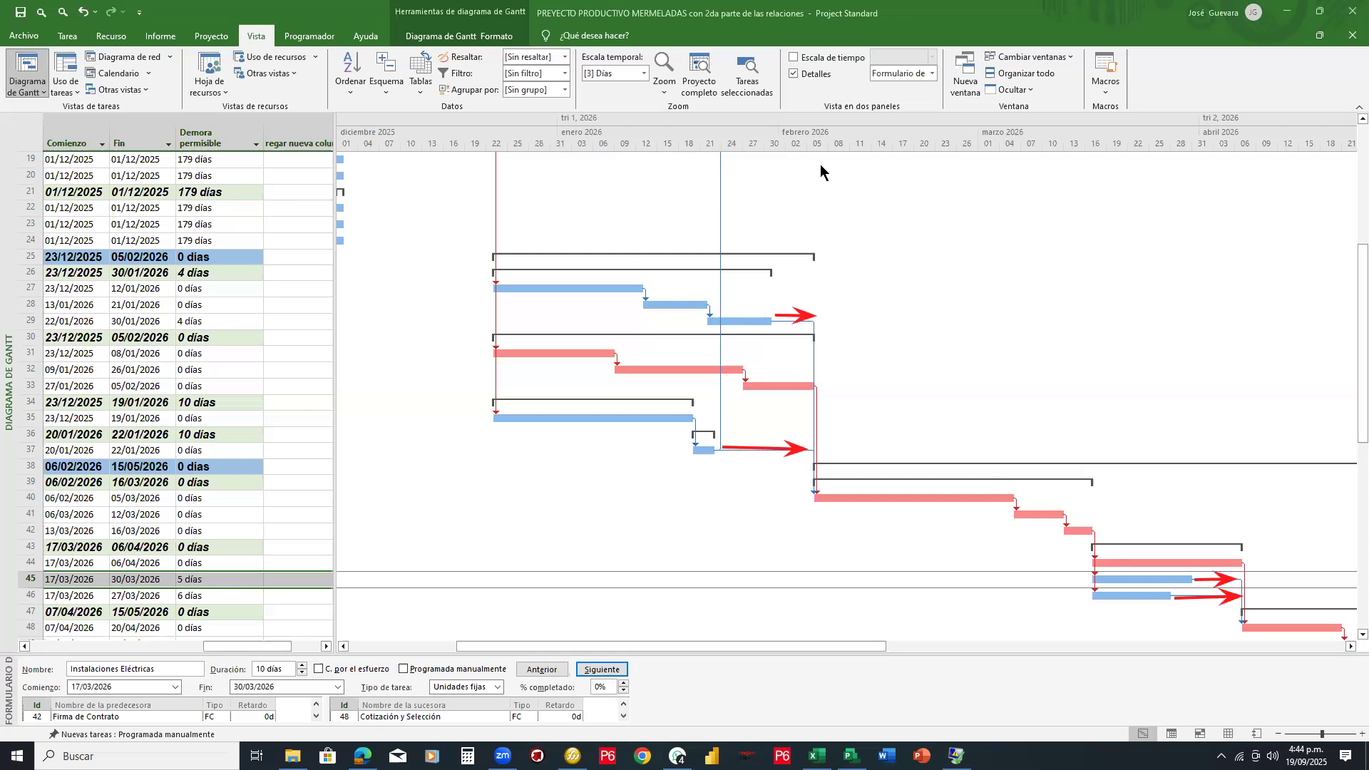
pyautogui.moveTo(1096, 589); pyautogui.dragTo(207, 580)
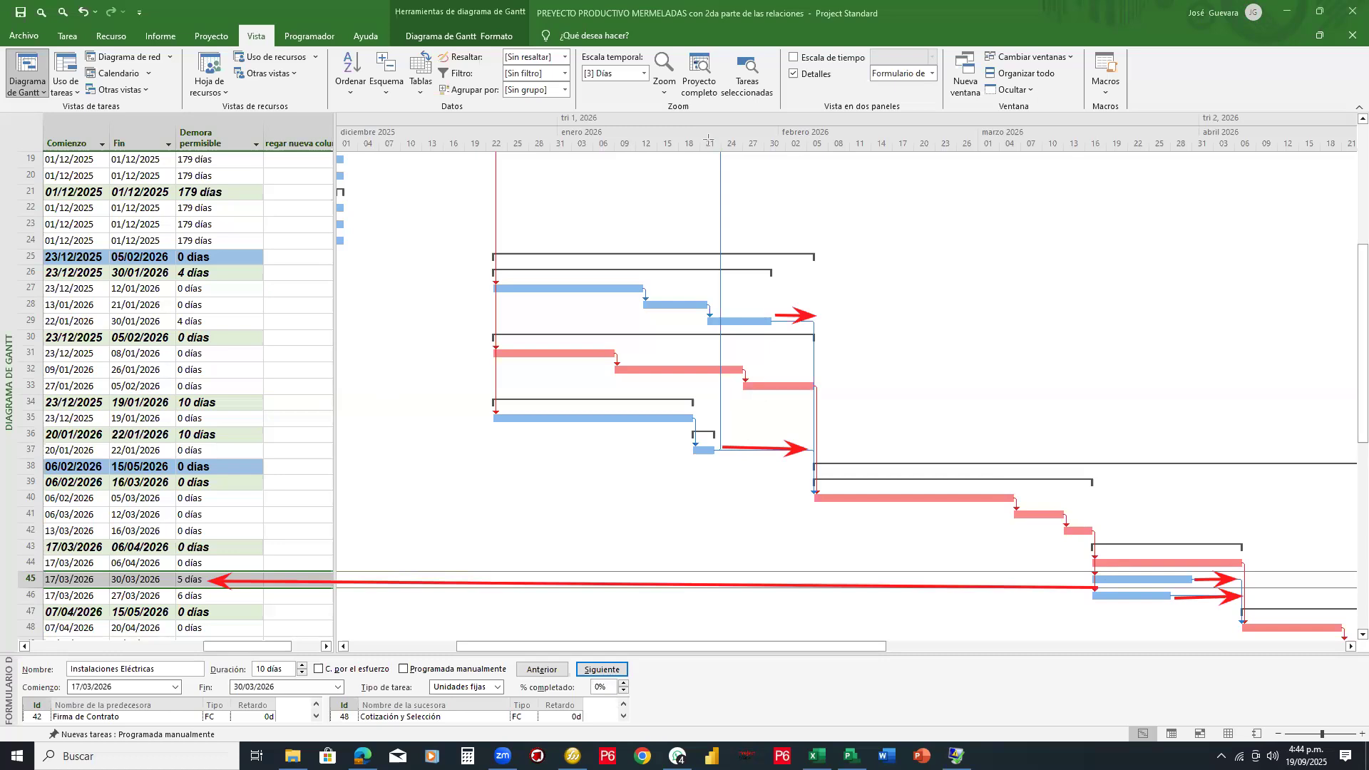
# Step: Erase the red arrows from the Gantt chart and the table
pyautogui.click(478, 583)
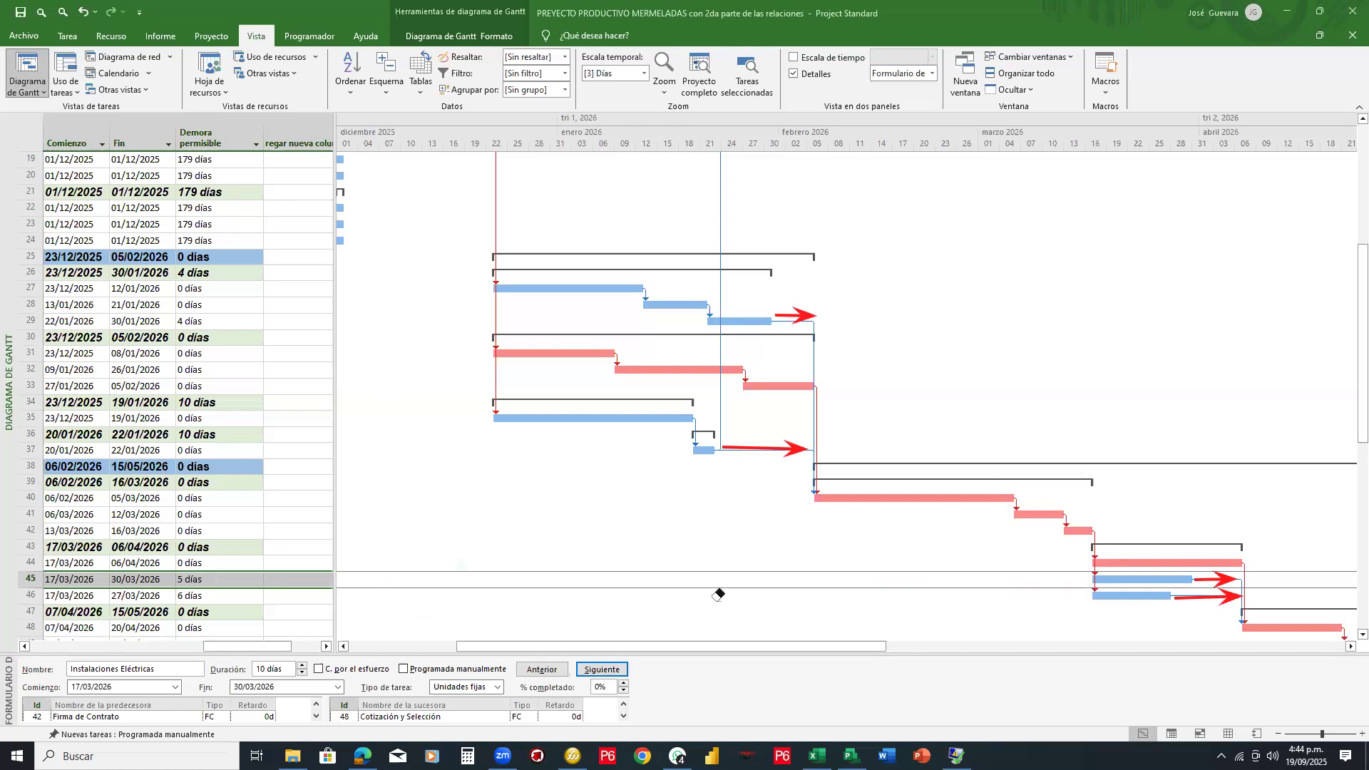
pyautogui.click(1212, 598)
pyautogui.click(1215, 579)
pyautogui.click(774, 447)
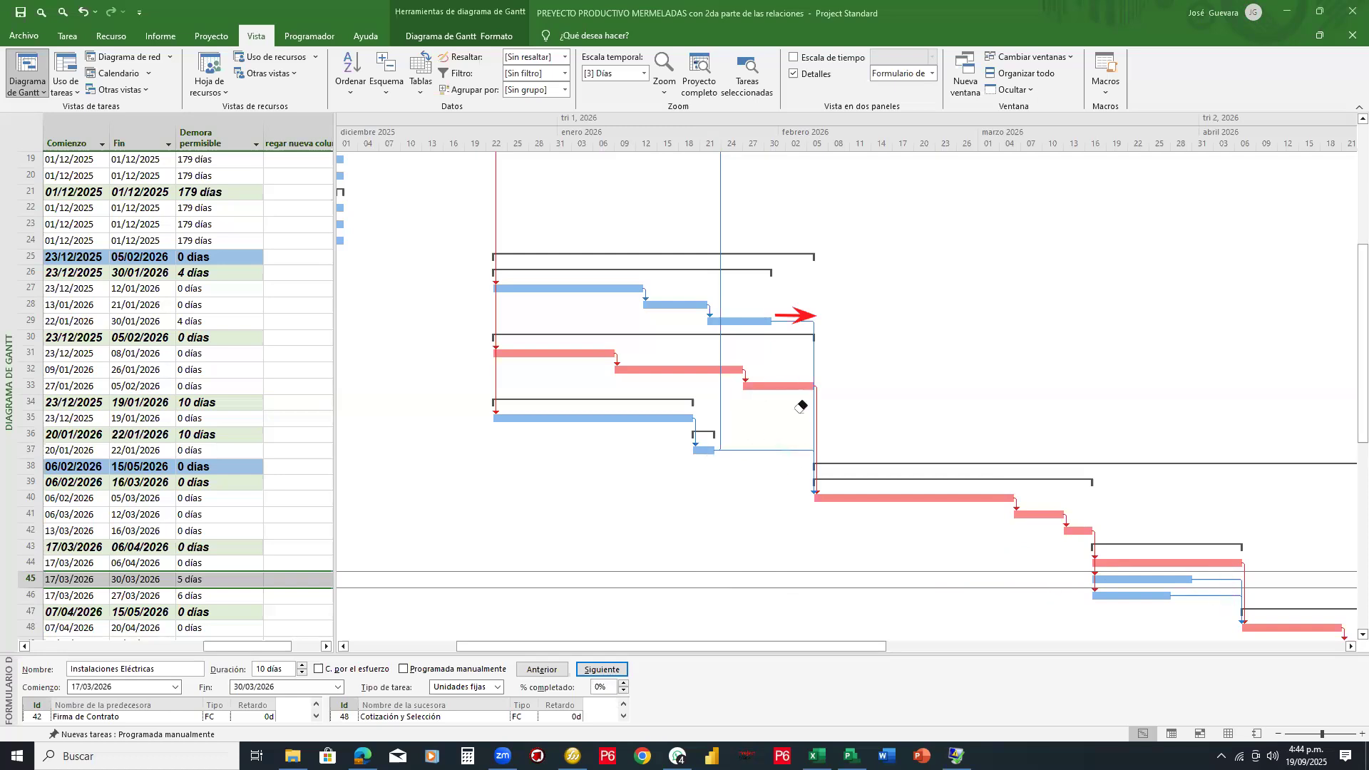
pyautogui.click(809, 313)
# Step: Trace the critical path in red from Diseño Proceso Productivo to Cotización y Selección and draw a question mark beside it
pyautogui.moveTo(491, 351); pyautogui.dragTo(668, 372)
pyautogui.moveTo(828, 379)
pyautogui.mouseDown()
pyautogui.moveTo(833, 474)
pyautogui.moveTo(1086, 526)
pyautogui.moveTo(1101, 560)
pyautogui.moveTo(1234, 567)
pyautogui.moveTo(1239, 596)
pyautogui.moveTo(1319, 626)
pyautogui.mouseUp()
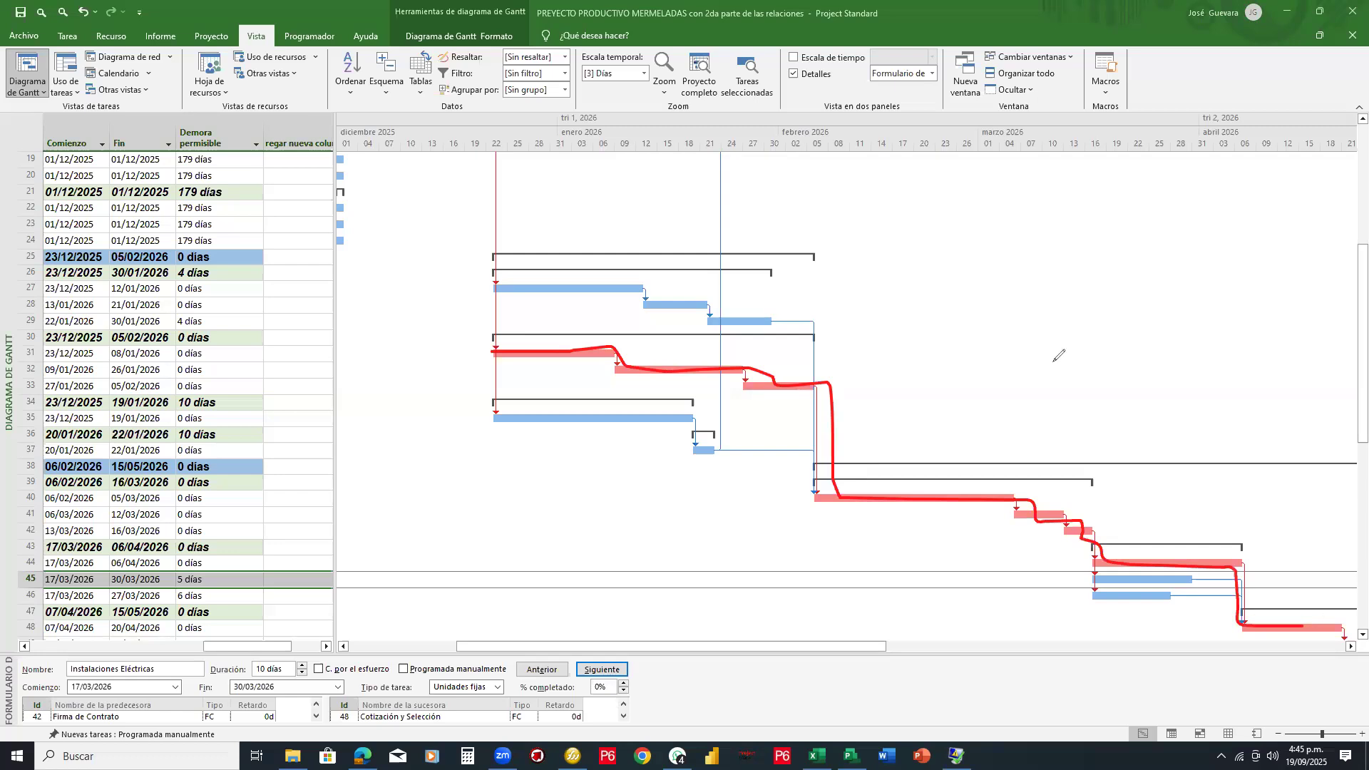
pyautogui.moveTo(1031, 325); pyautogui.dragTo(1082, 428)
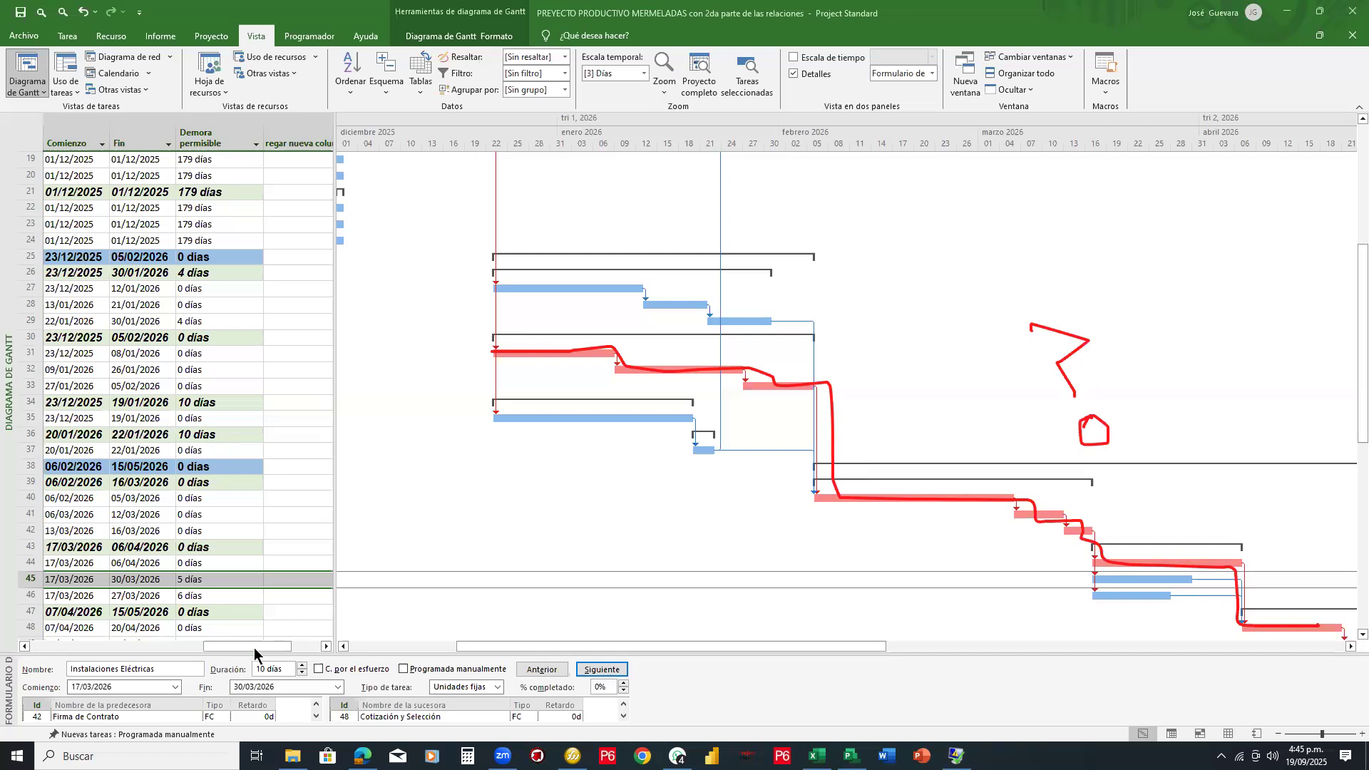
# Step: Widen the table from the project's first row to show the Duración column, and circle the project's 180-day duration in red
pyautogui.click(26, 645)
pyautogui.click(29, 644)
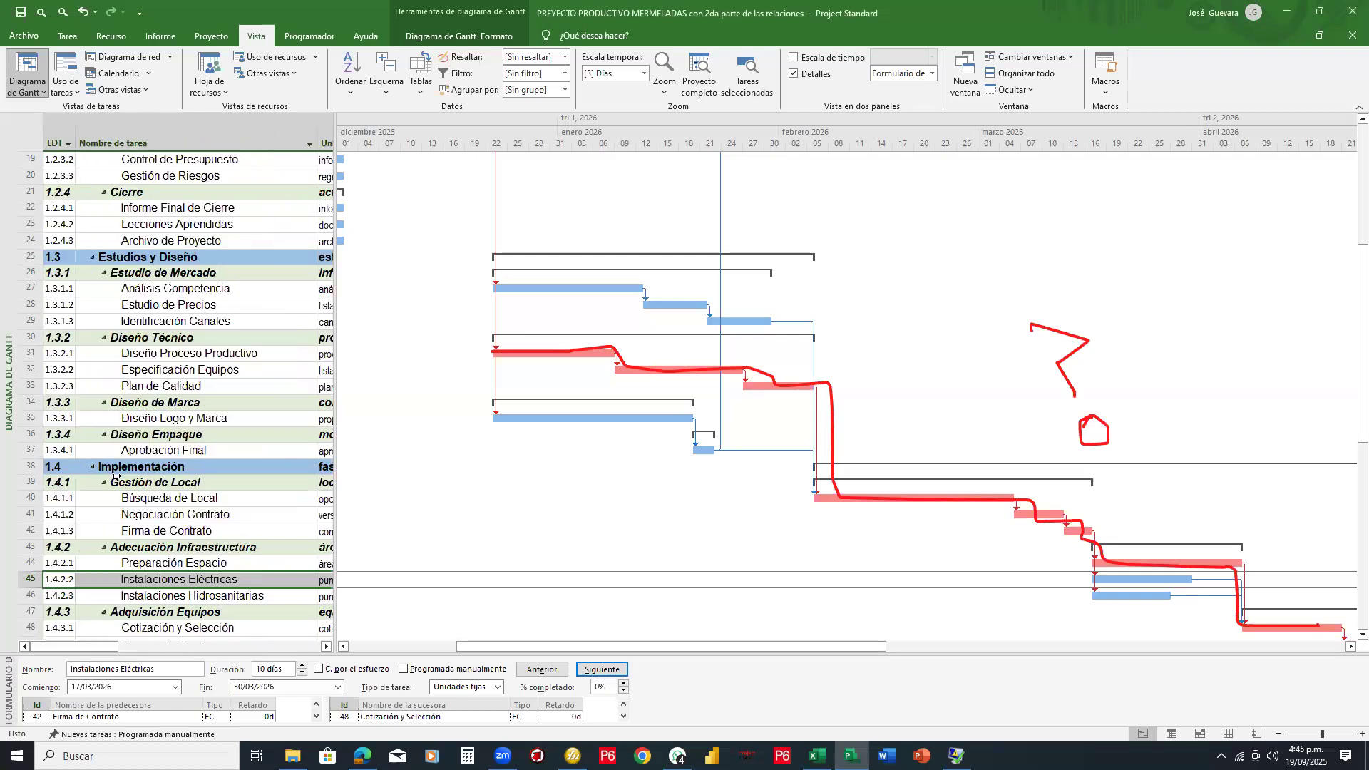
pyautogui.scroll(6, 116, 479)
pyautogui.moveTo(335, 366); pyautogui.dragTo(601, 363)
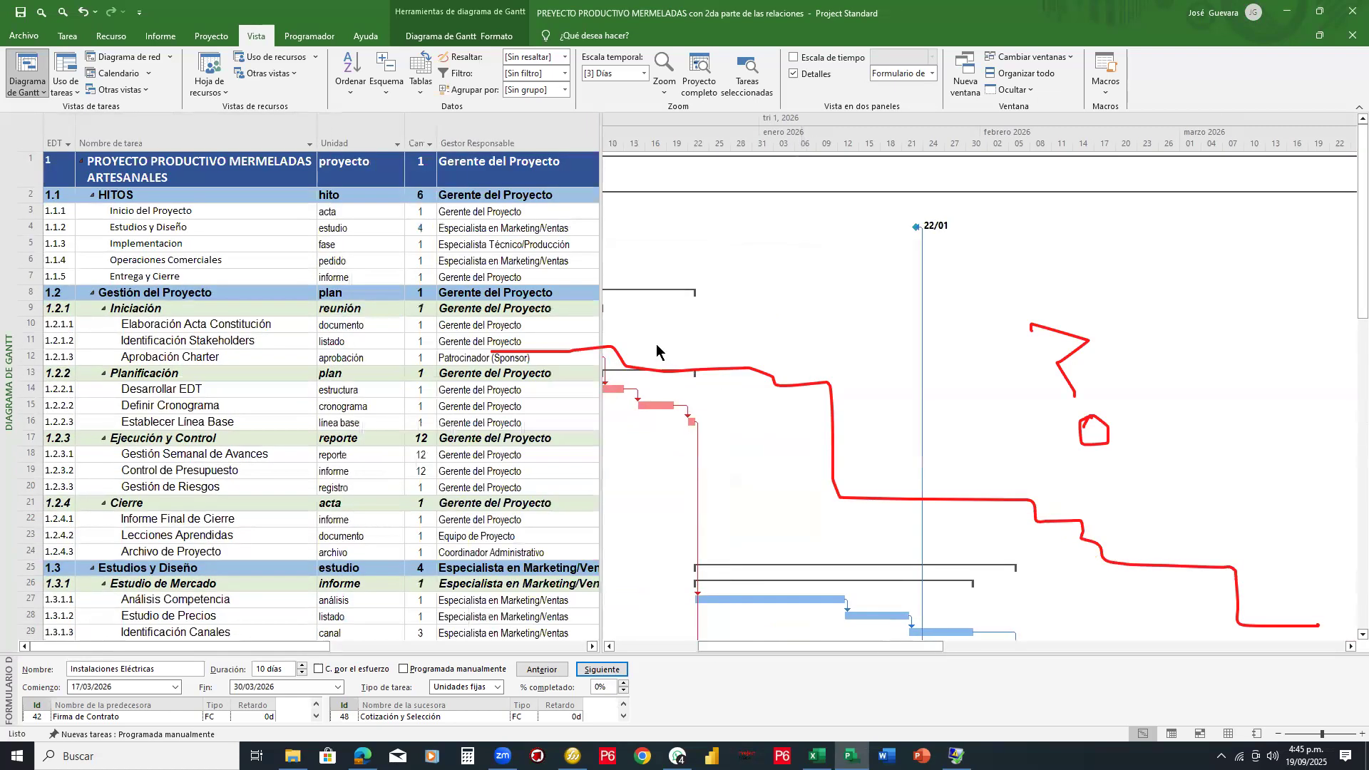
pyautogui.moveTo(599, 287); pyautogui.dragTo(788, 288)
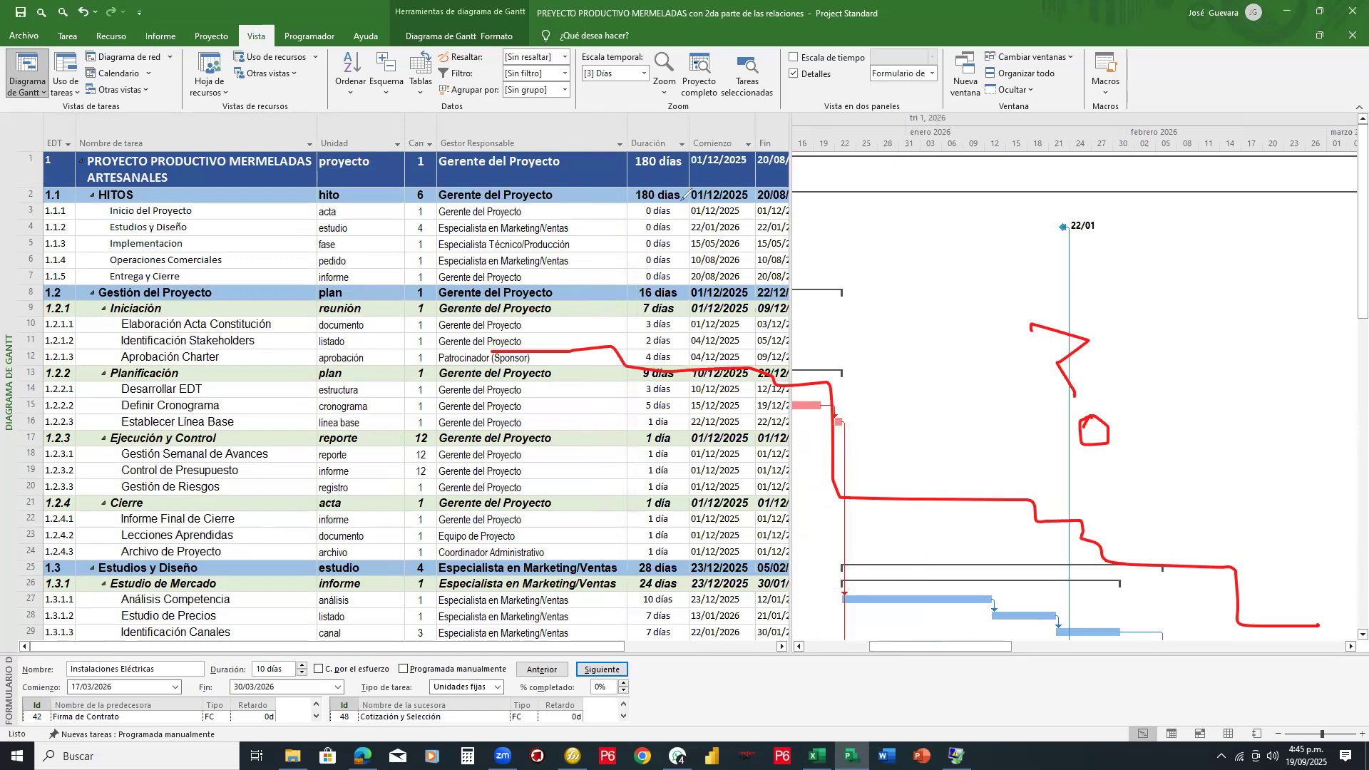
pyautogui.moveTo(670, 140); pyautogui.dragTo(673, 134)
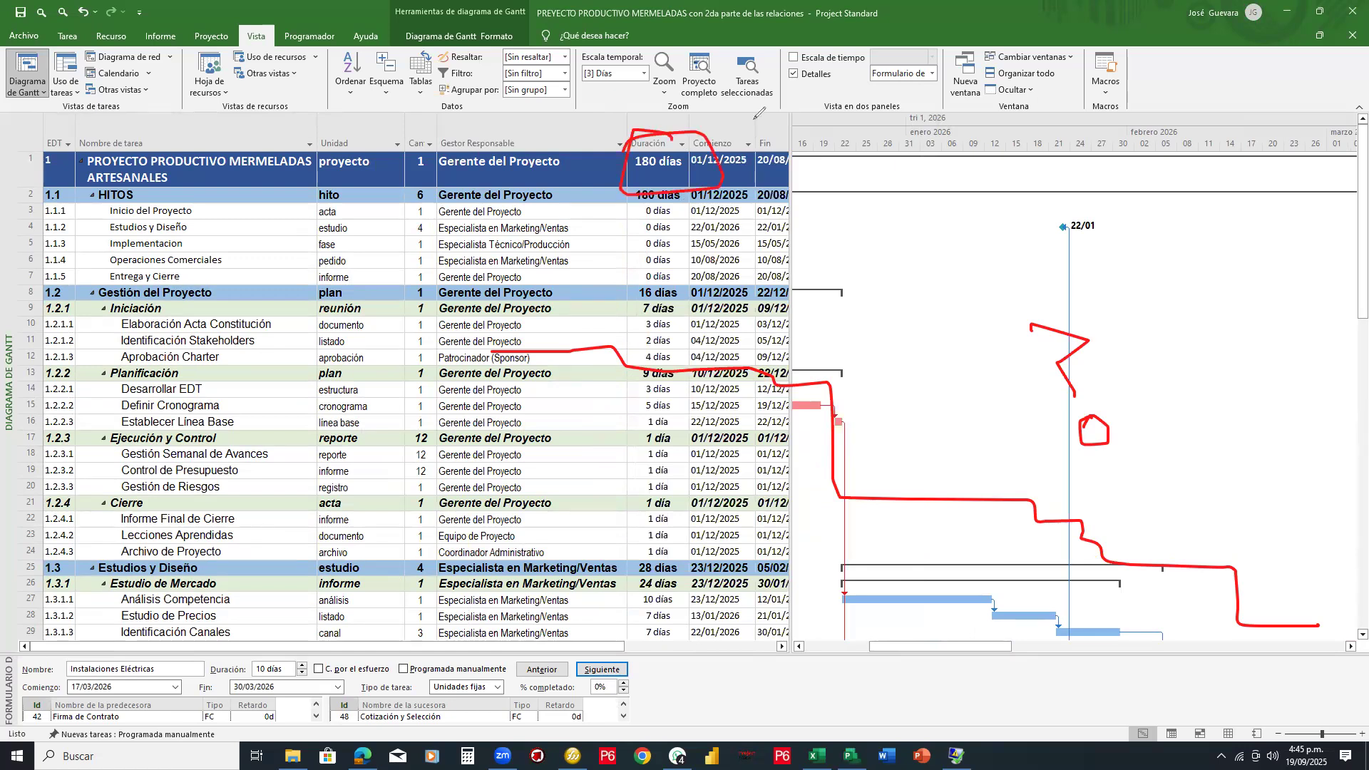
# Step: Erase the red drawings and widen the table until the Demora permisible column is fully shown
pyautogui.moveTo(1069, 326); pyautogui.dragTo(1083, 476)
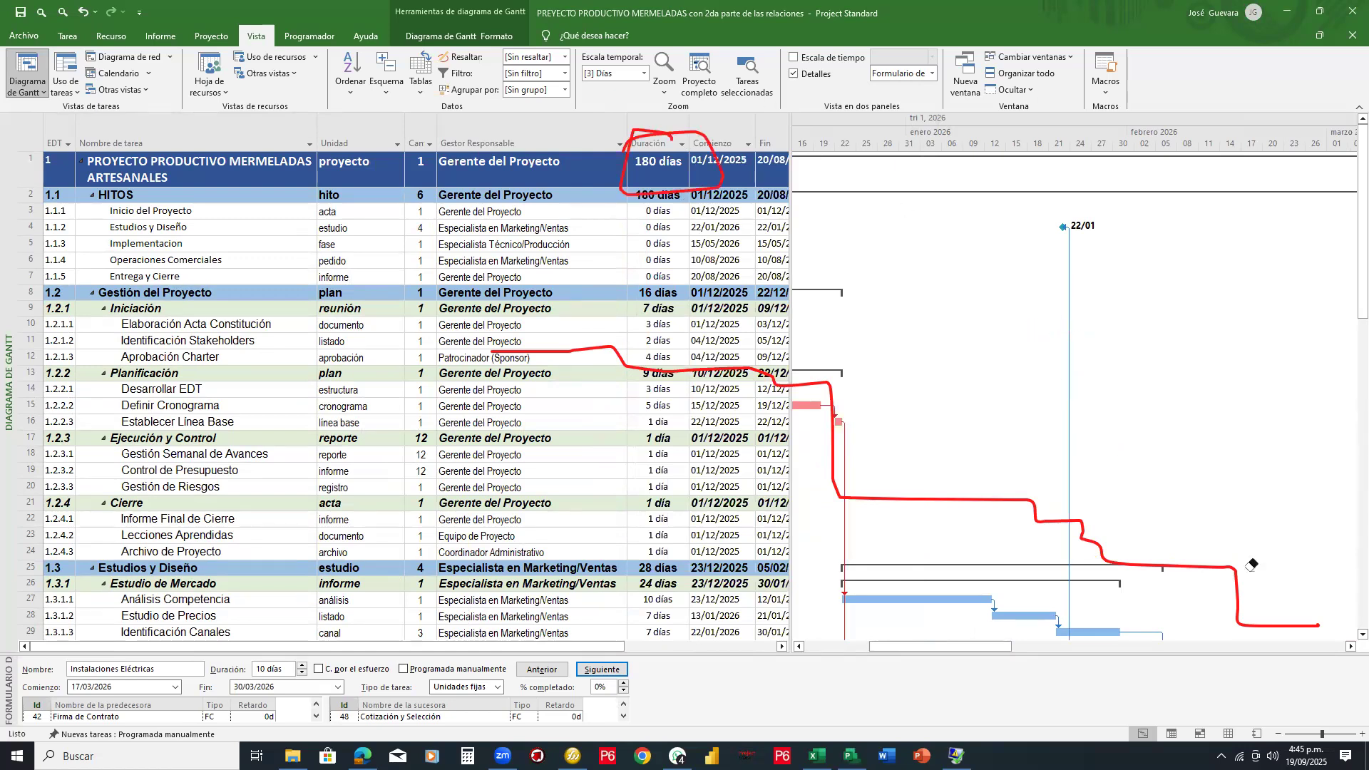
pyautogui.click(804, 383)
pyautogui.click(701, 133)
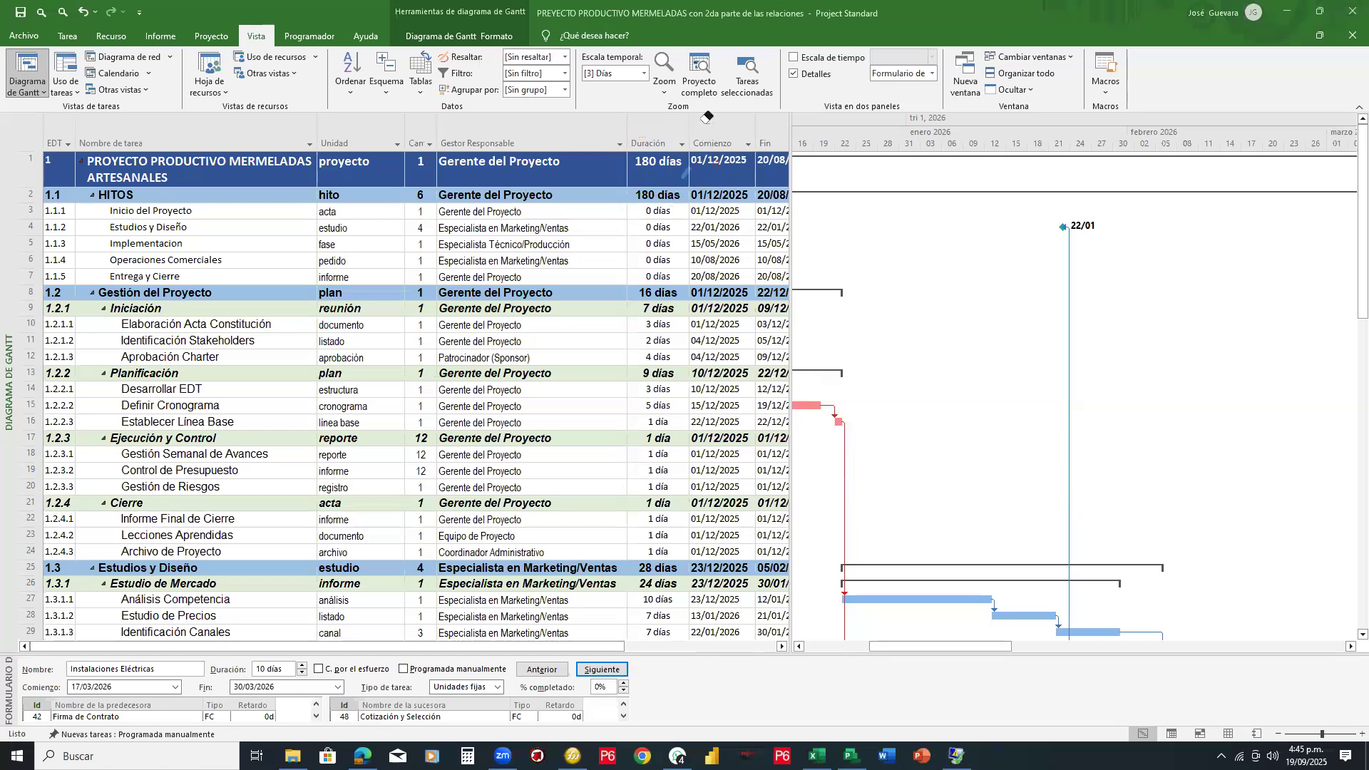
pyautogui.click(790, 257)
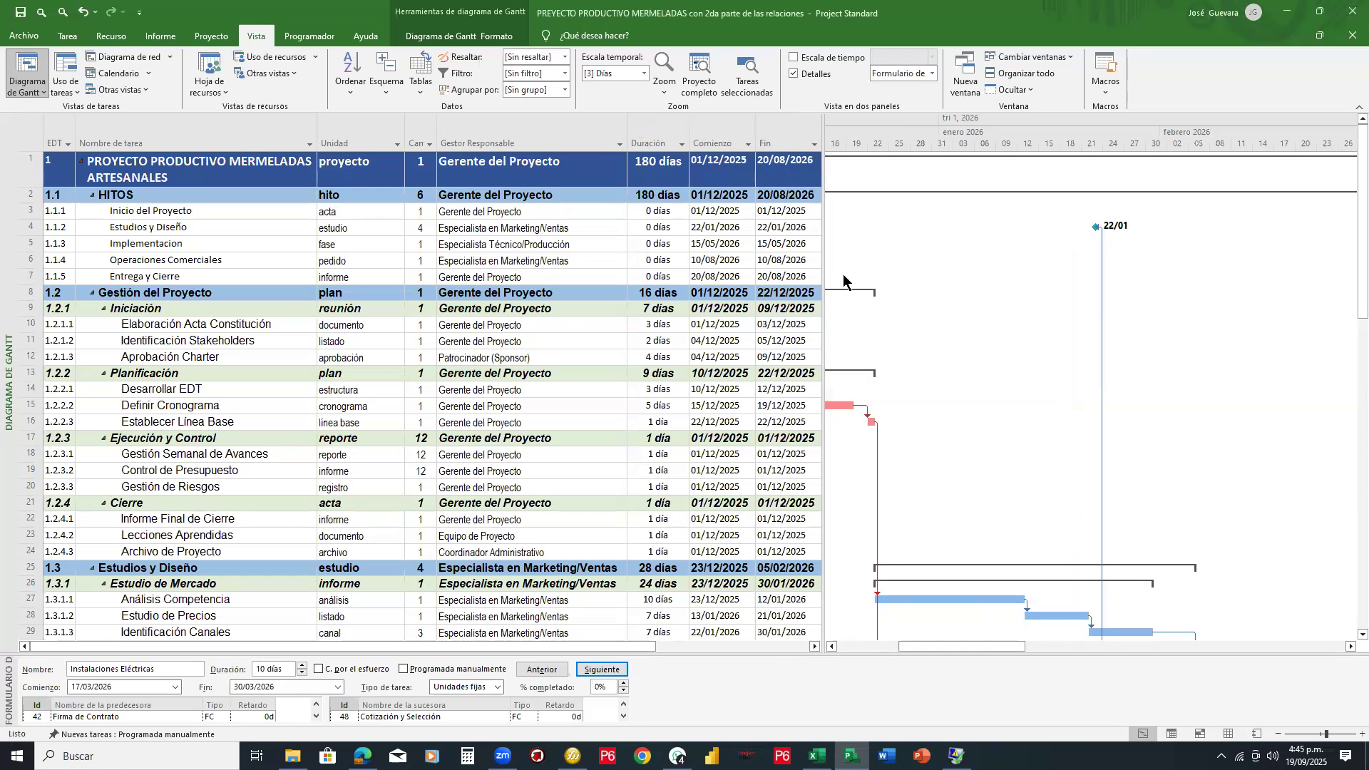
pyautogui.moveTo(825, 275); pyautogui.dragTo(913, 295)
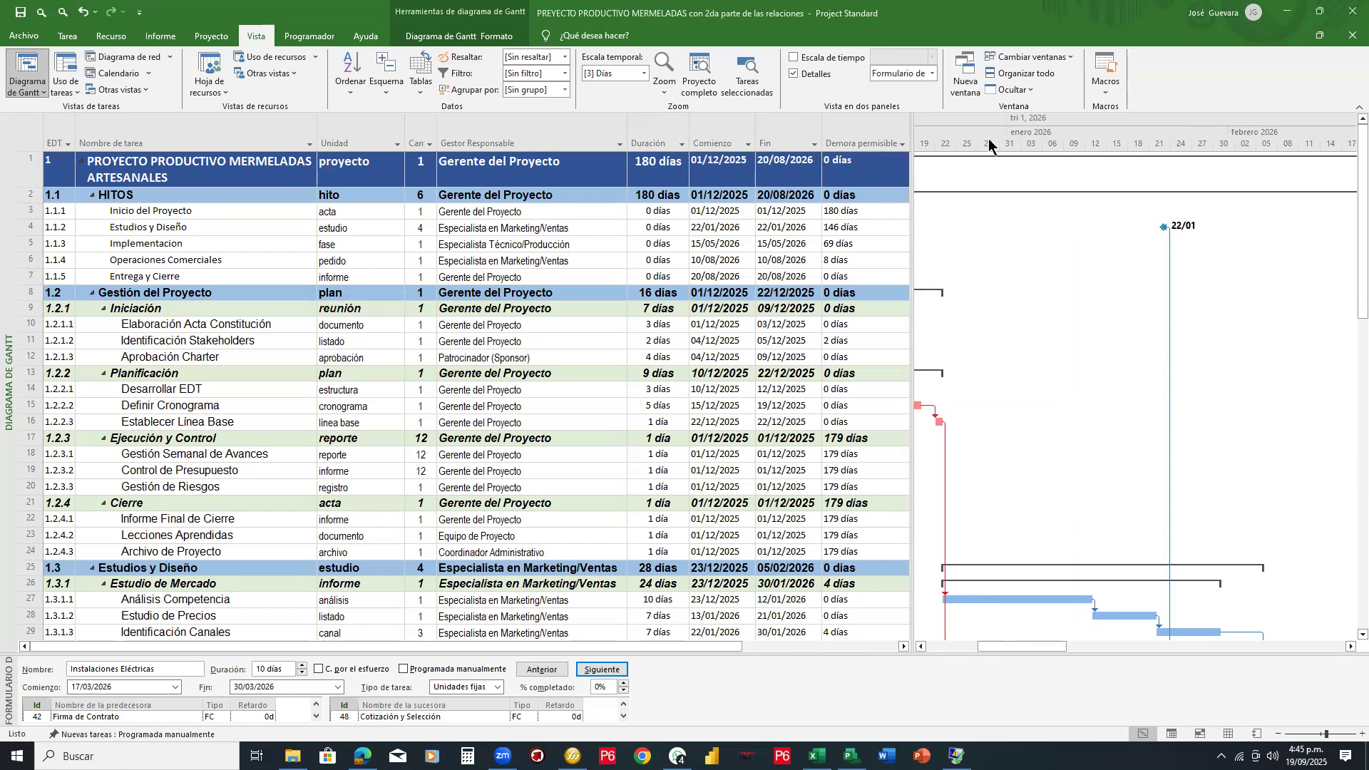
# Step: Circle Tarea and frame Diagrama de Gantt in red, with an arrow to the table and a red frame around the whole table and chart
pyautogui.moveTo(54, 50); pyautogui.dragTo(85, 12)
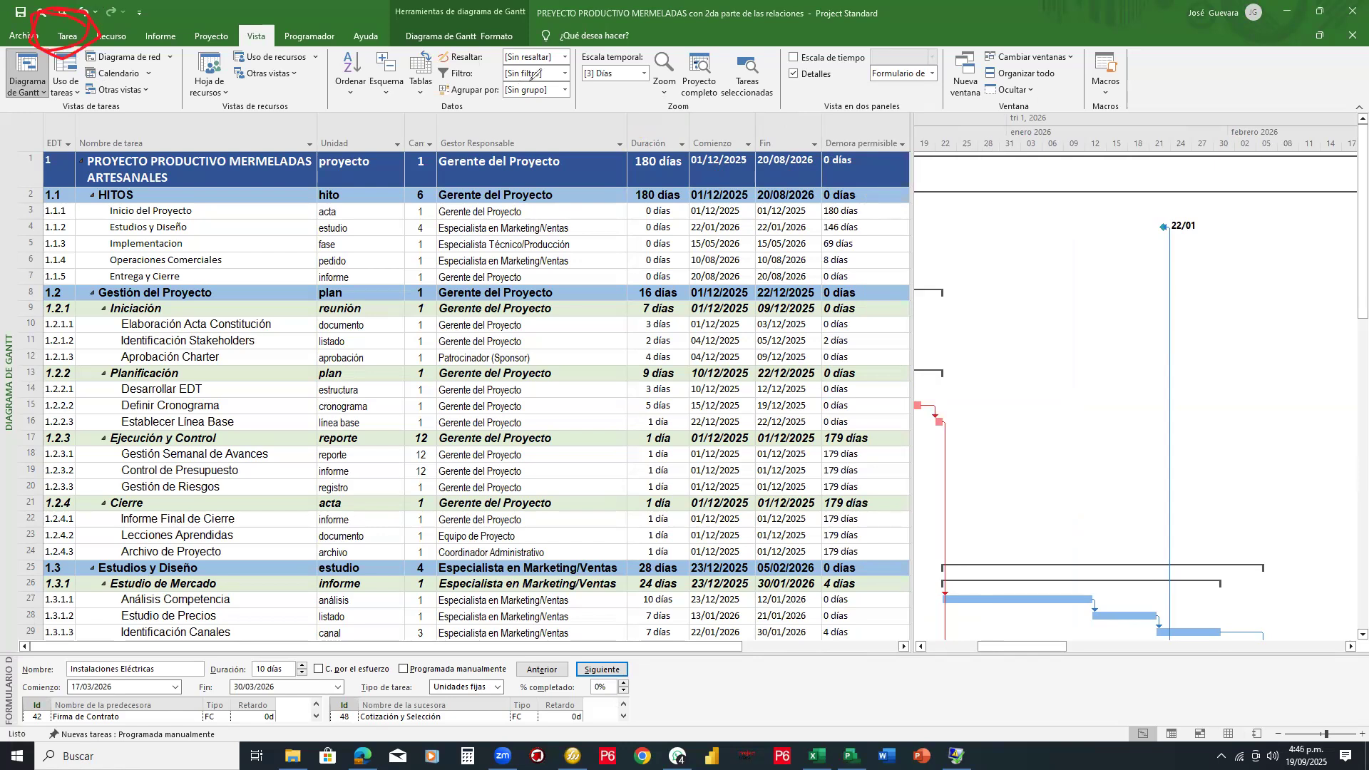
pyautogui.click(67, 42)
pyautogui.moveTo(1, 59); pyautogui.dragTo(60, 100)
pyautogui.moveTo(60, 88); pyautogui.dragTo(484, 330)
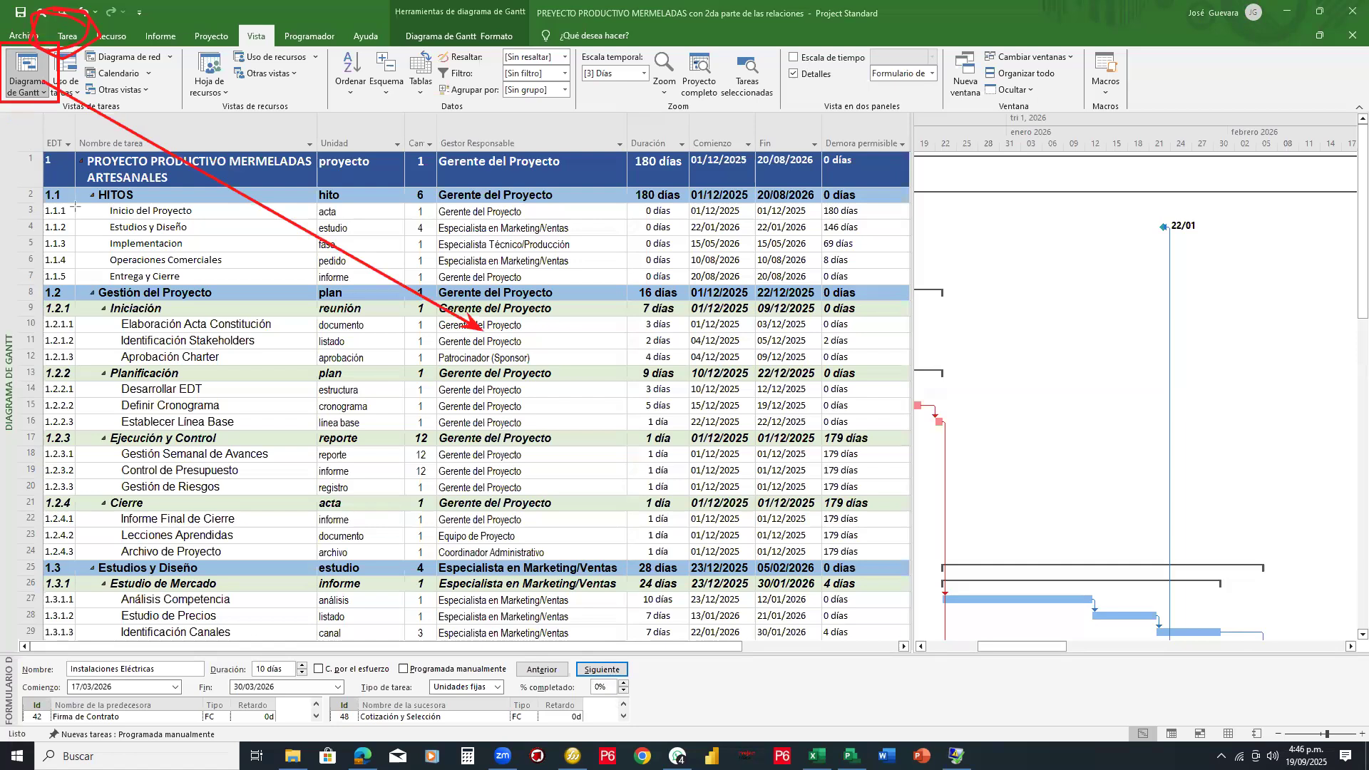
pyautogui.moveTo(37, 151)
pyautogui.mouseDown()
pyautogui.moveTo(1155, 606)
pyautogui.moveTo(1358, 652)
pyautogui.moveTo(1355, 638)
pyautogui.mouseUp()
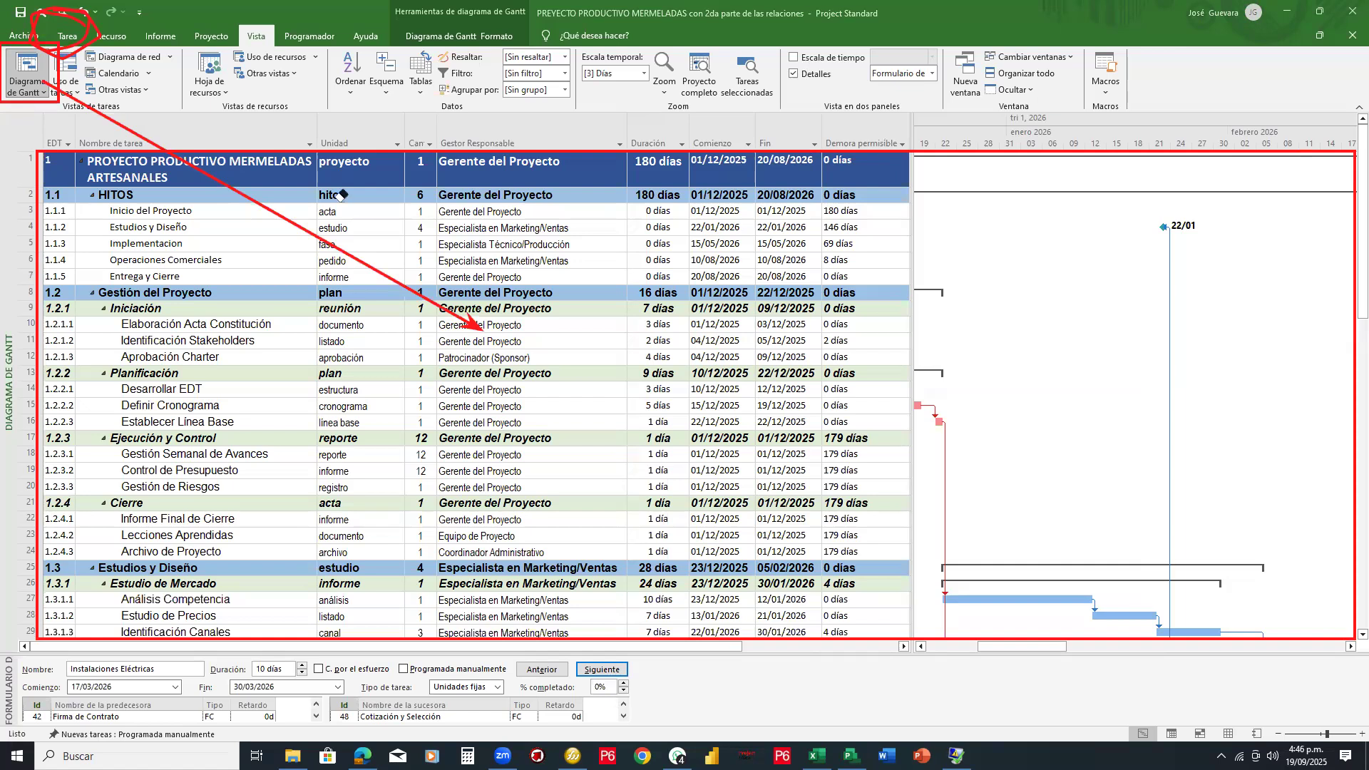
# Step: Erase the red drawings and draw a red arrow to the Diagrama de Gantt view list
pyautogui.moveTo(231, 172); pyautogui.dragTo(518, 61)
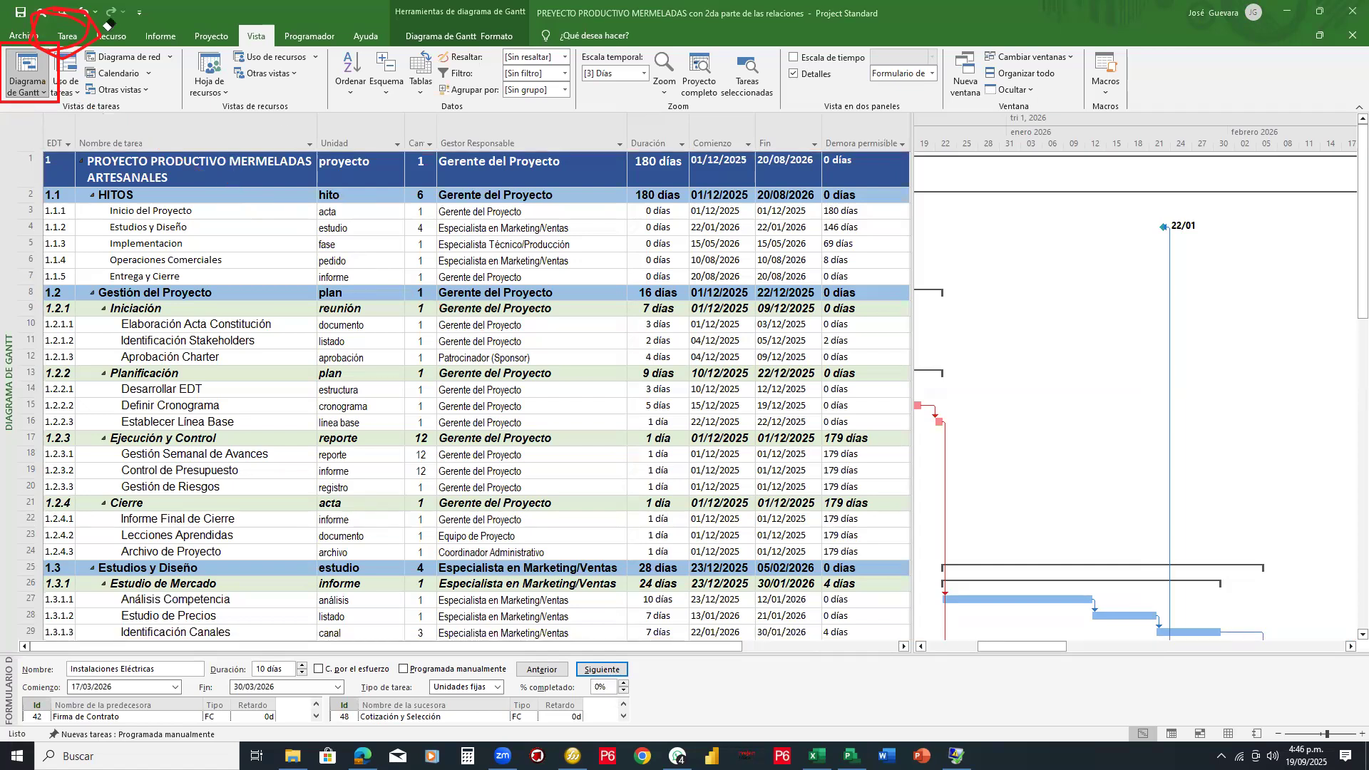
pyautogui.moveTo(43, 32); pyautogui.dragTo(29, 62)
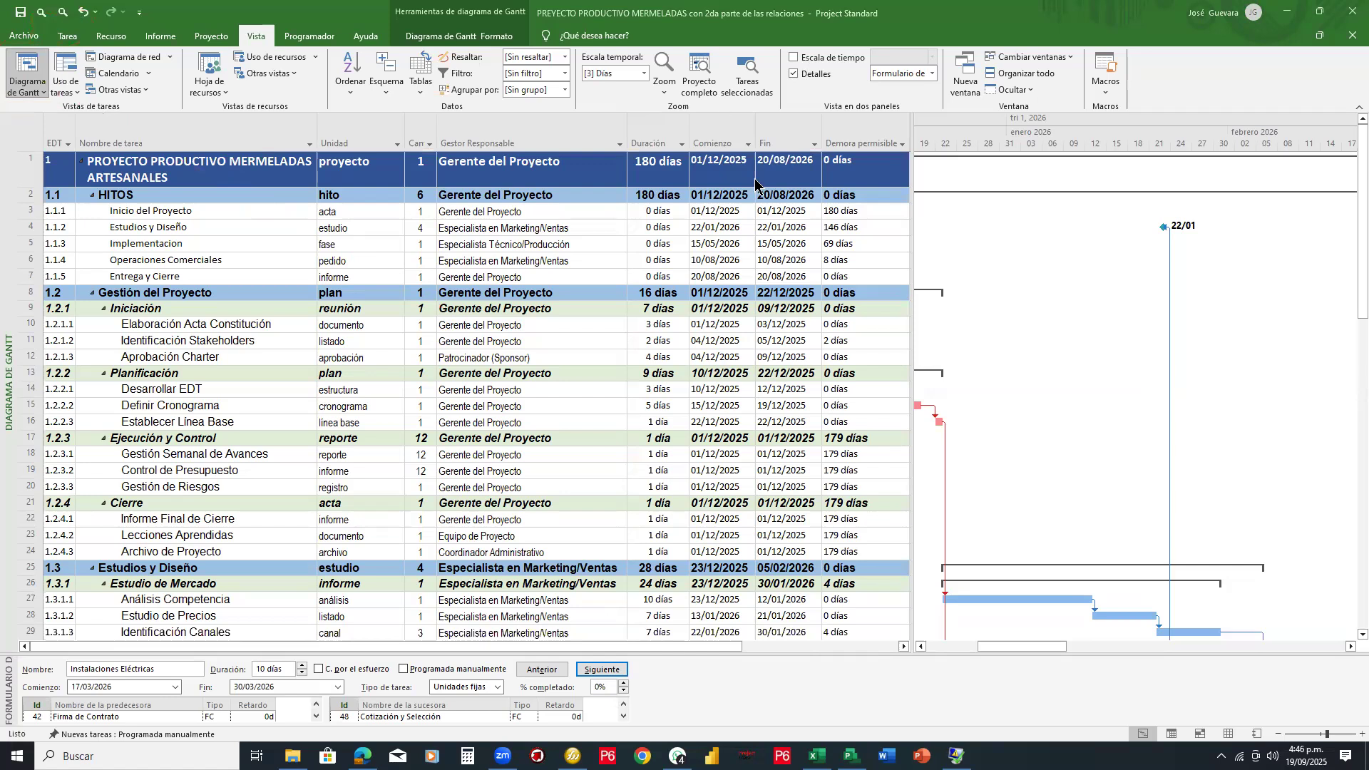
pyautogui.moveTo(45, 101); pyautogui.dragTo(26, 246)
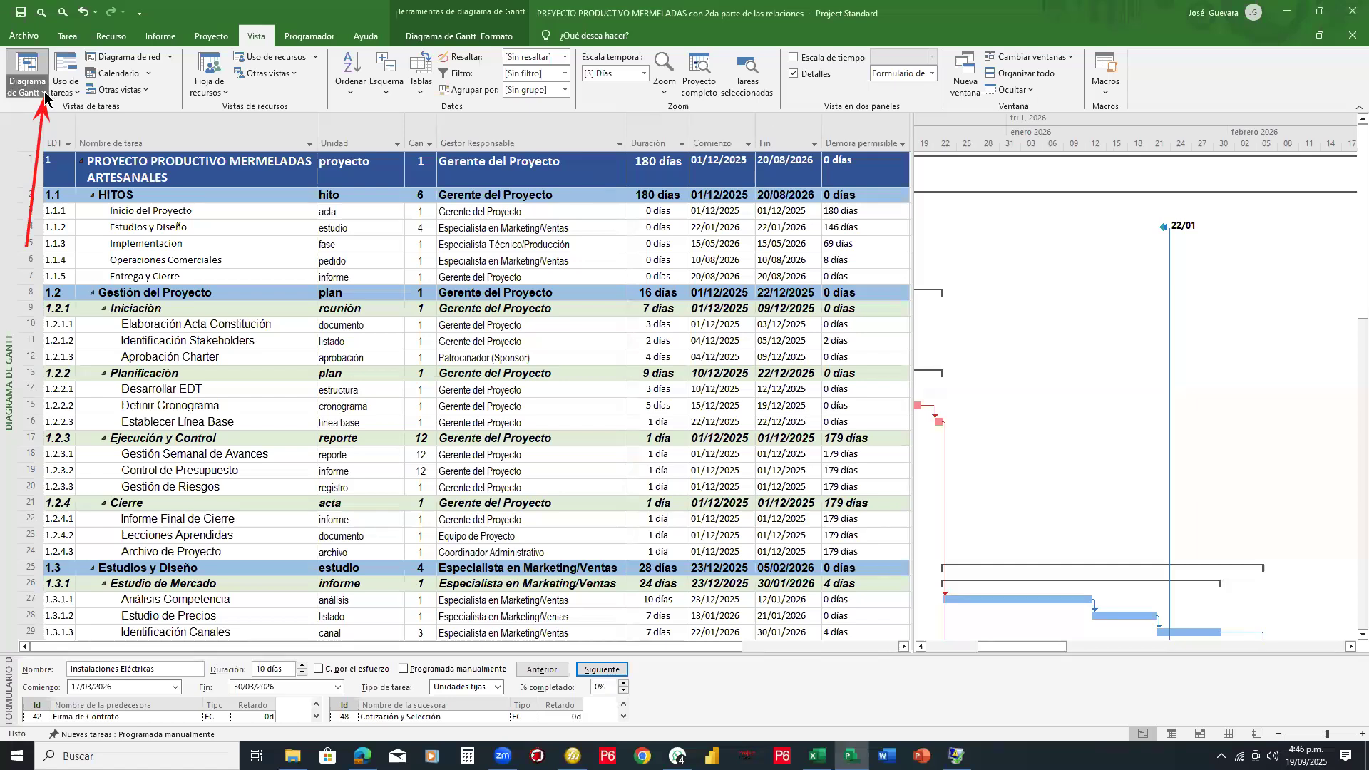
# Step: Apply the Diagrama de red view from the complete list of views and zoom out until the chain of linked tasks fits
pyautogui.click(44, 91)
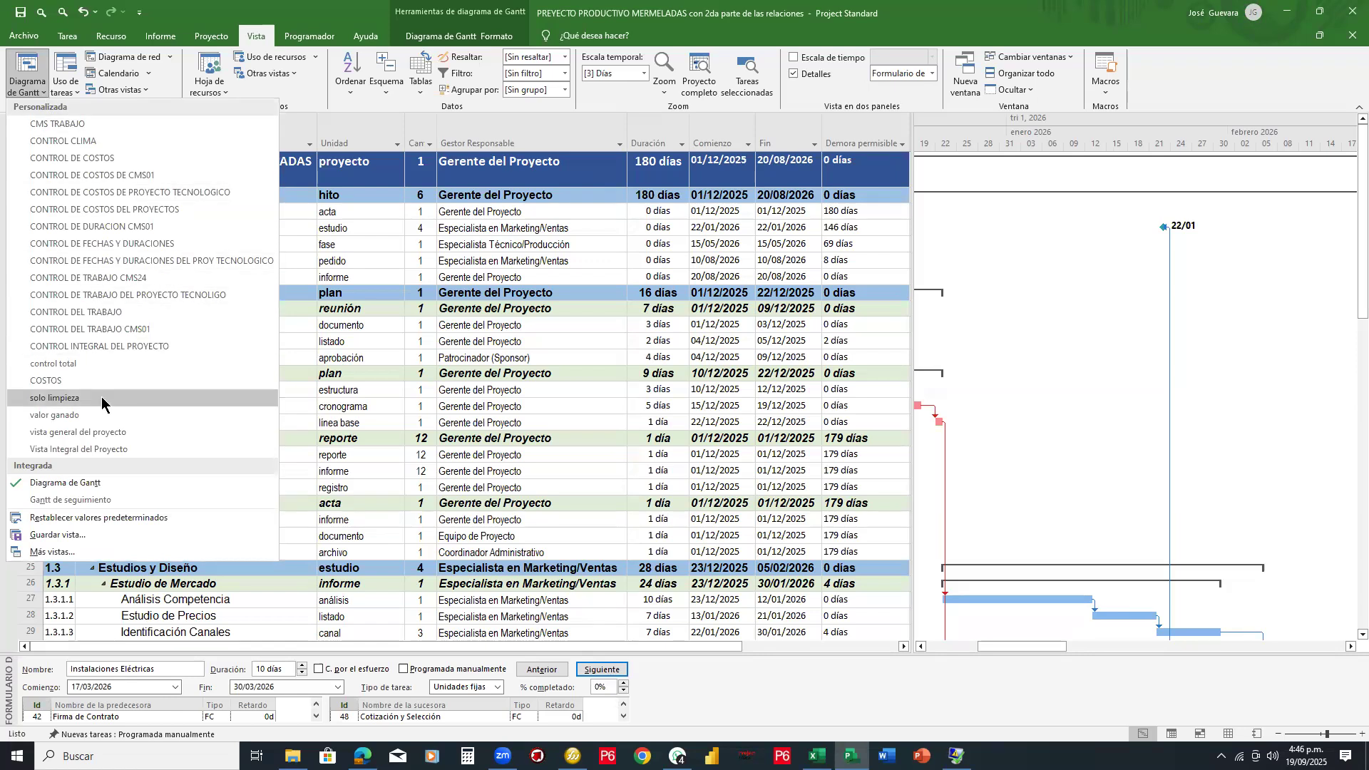
pyautogui.click(61, 553)
pyautogui.moveTo(428, 177)
pyautogui.mouseDown()
pyautogui.moveTo(428, 212)
pyautogui.moveTo(427, 151)
pyautogui.moveTo(426, 187)
pyautogui.mouseUp()
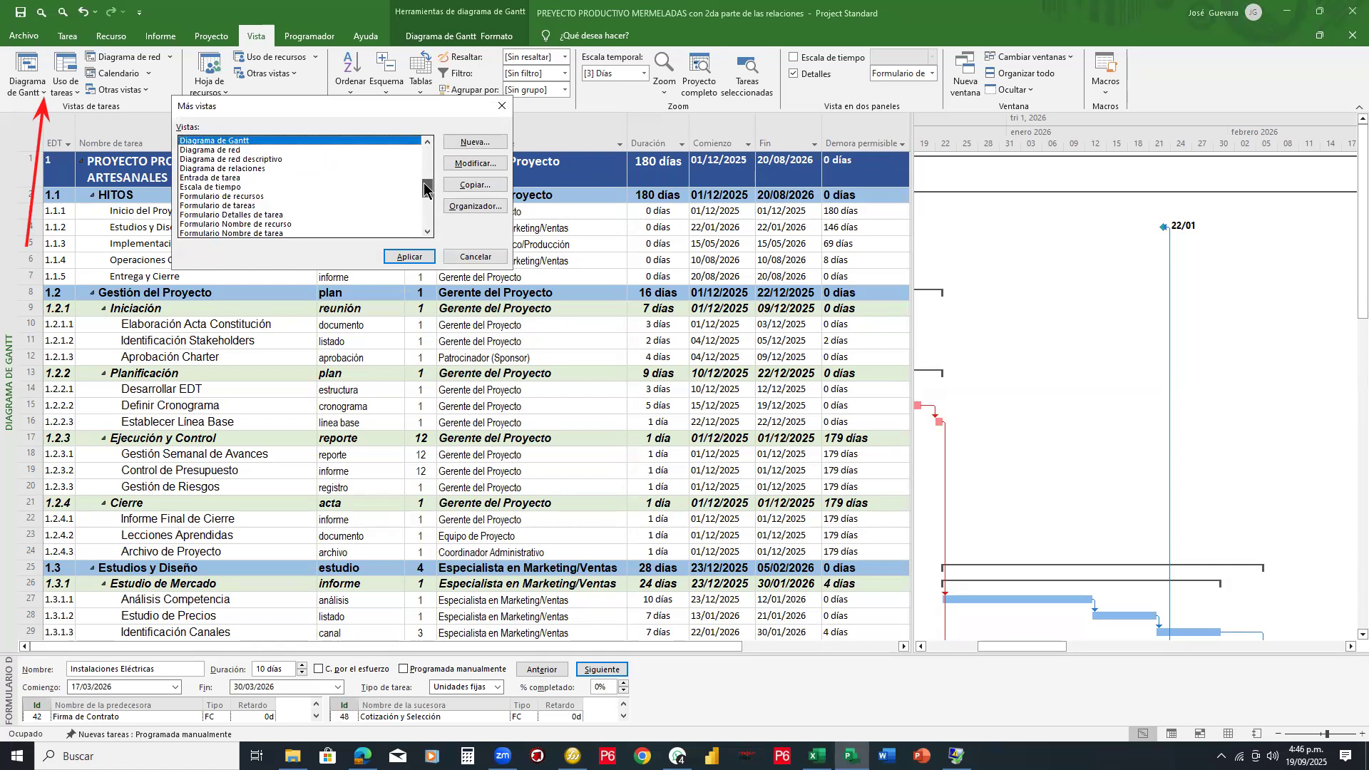
pyautogui.click(226, 150)
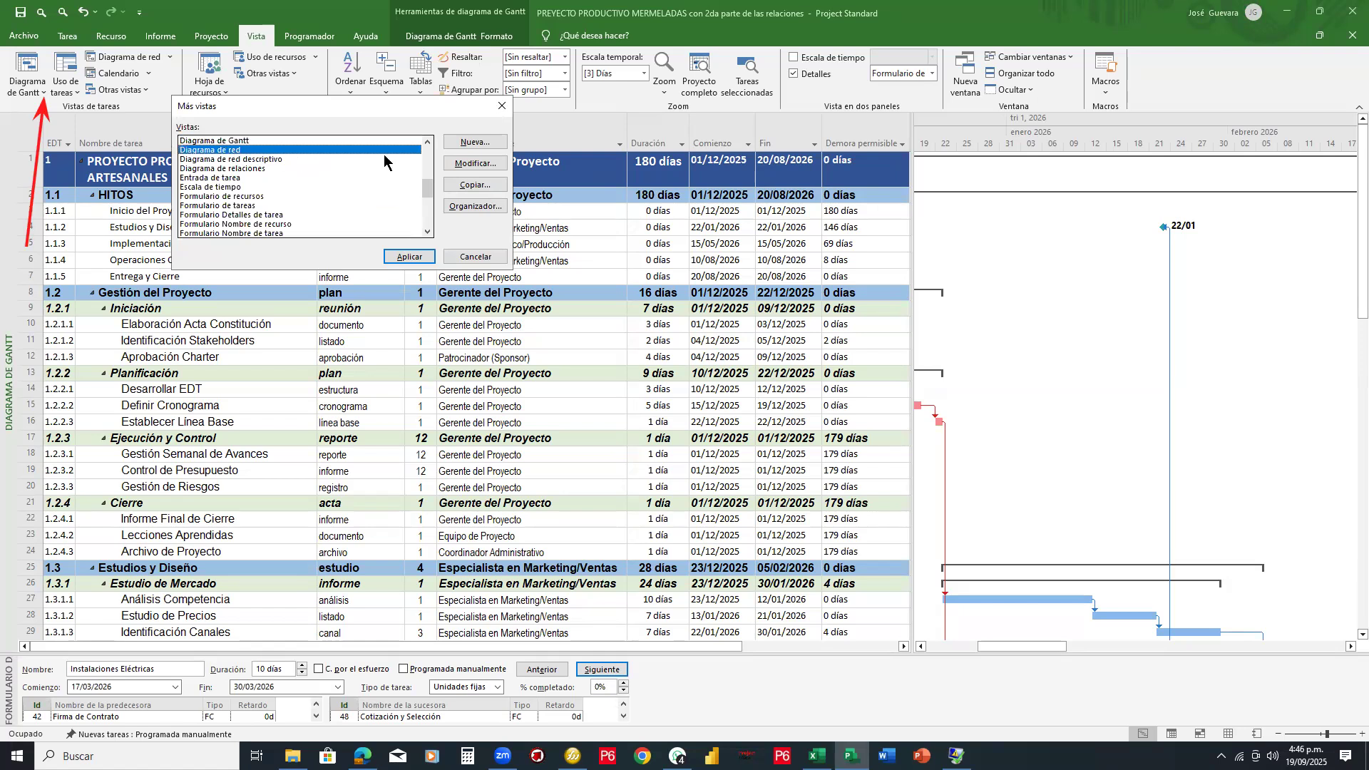
pyautogui.click(409, 256)
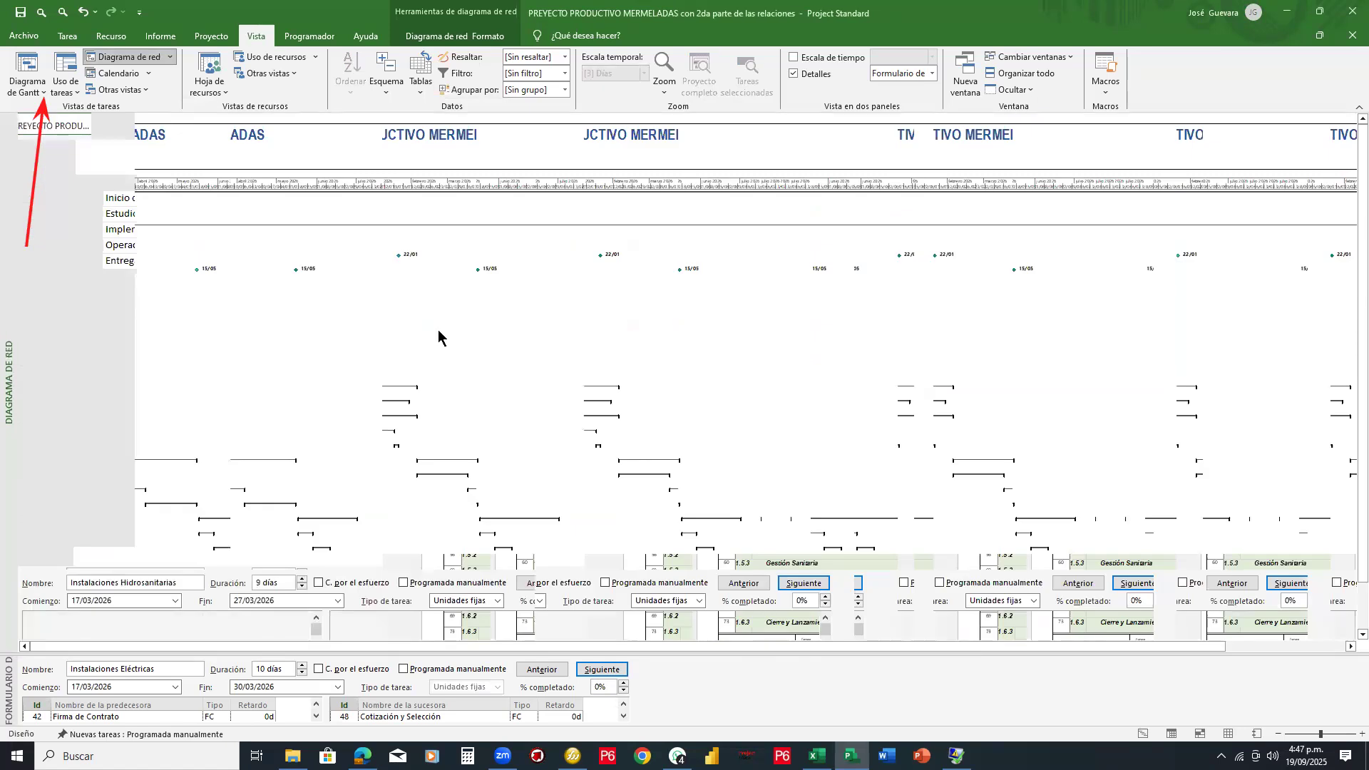
pyautogui.click(1277, 734)
pyautogui.click(1277, 733)
pyautogui.click(1277, 734)
pyautogui.click(1277, 734)
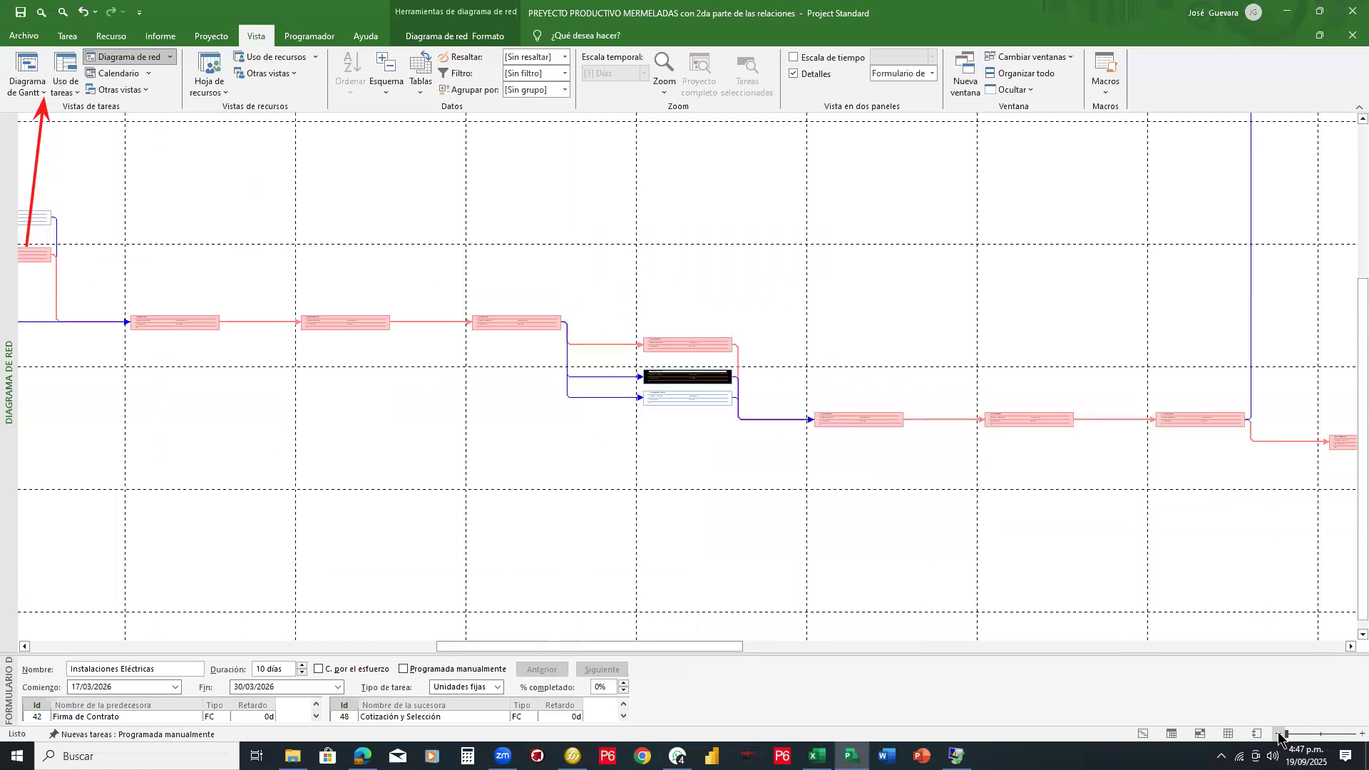
# Step: Erase the red arrow and draw four red arrows pointing forward above the network's task boxes
pyautogui.click(624, 120)
pyautogui.moveTo(20, 199); pyautogui.dragTo(89, 179)
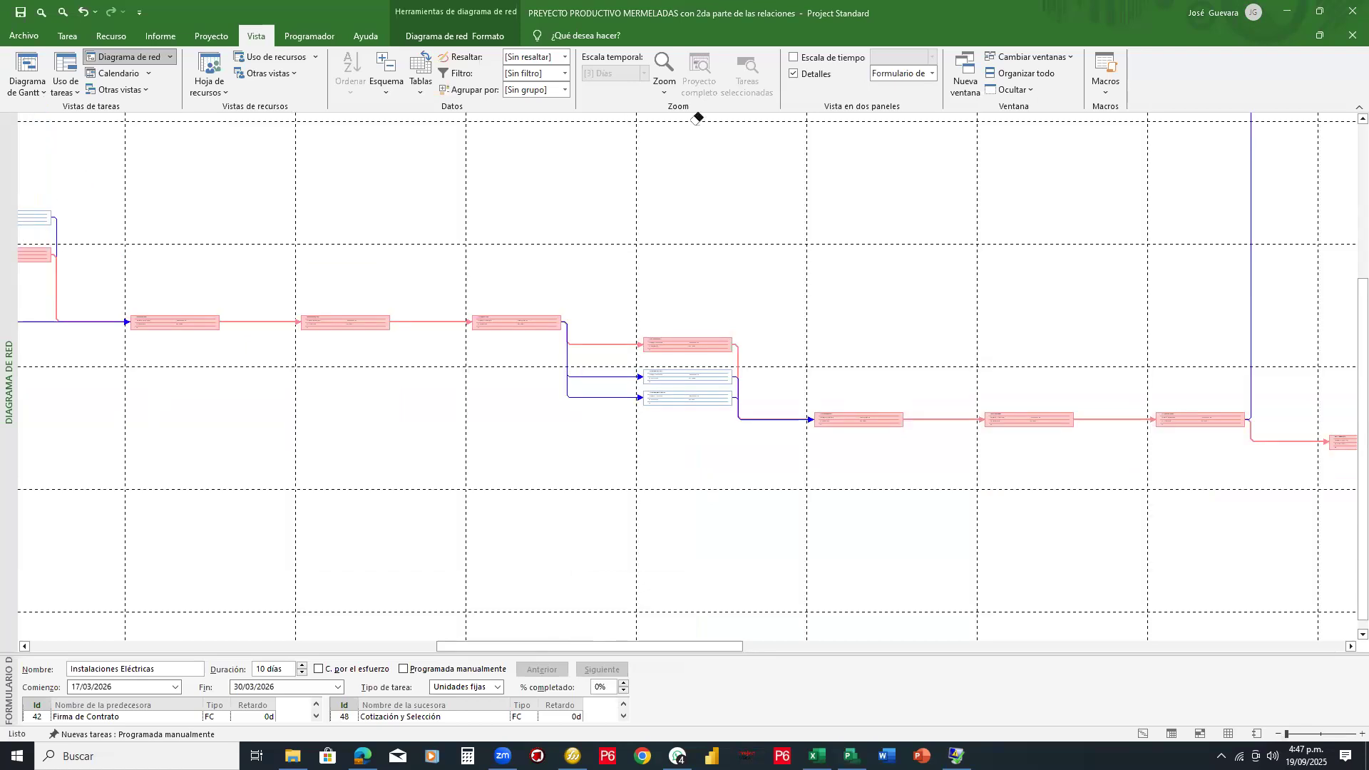
pyautogui.moveTo(587, 651); pyautogui.dragTo(336, 493)
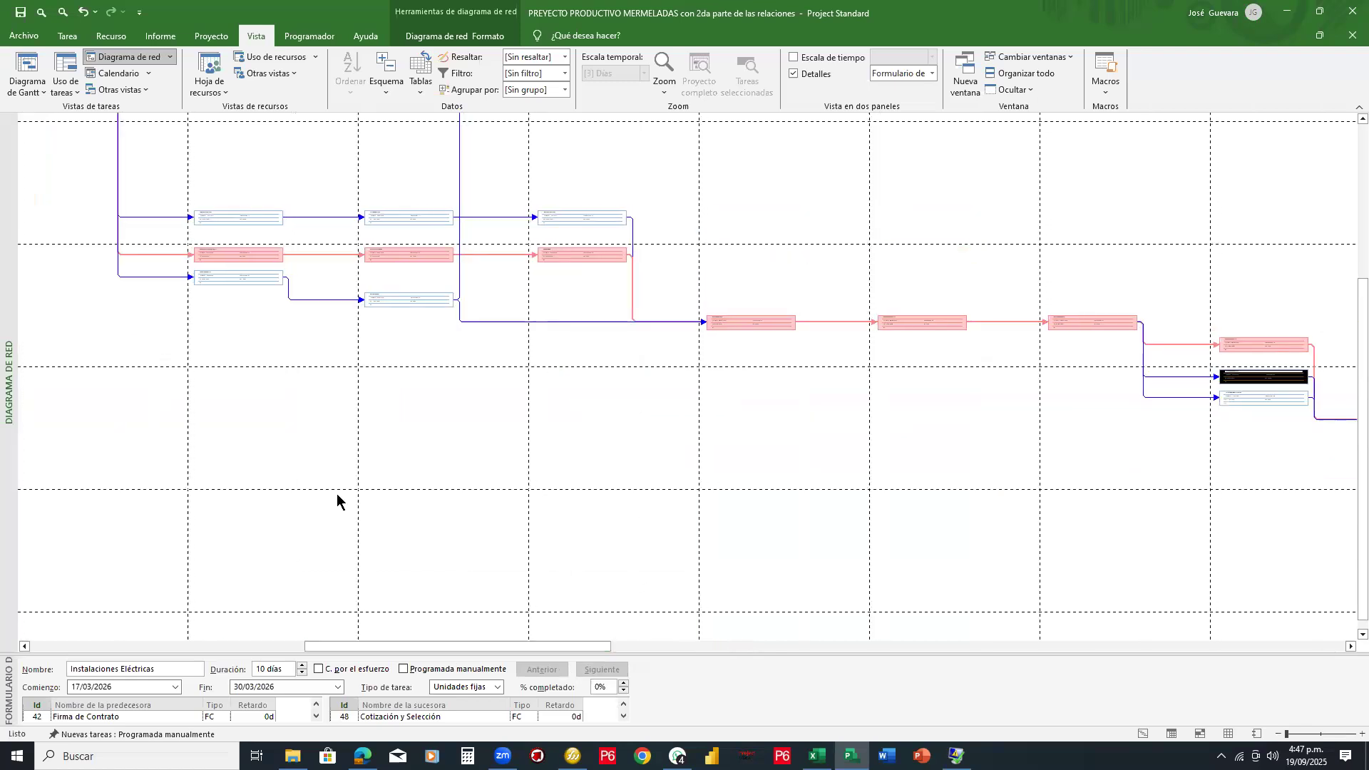
pyautogui.scroll(3, 336, 493)
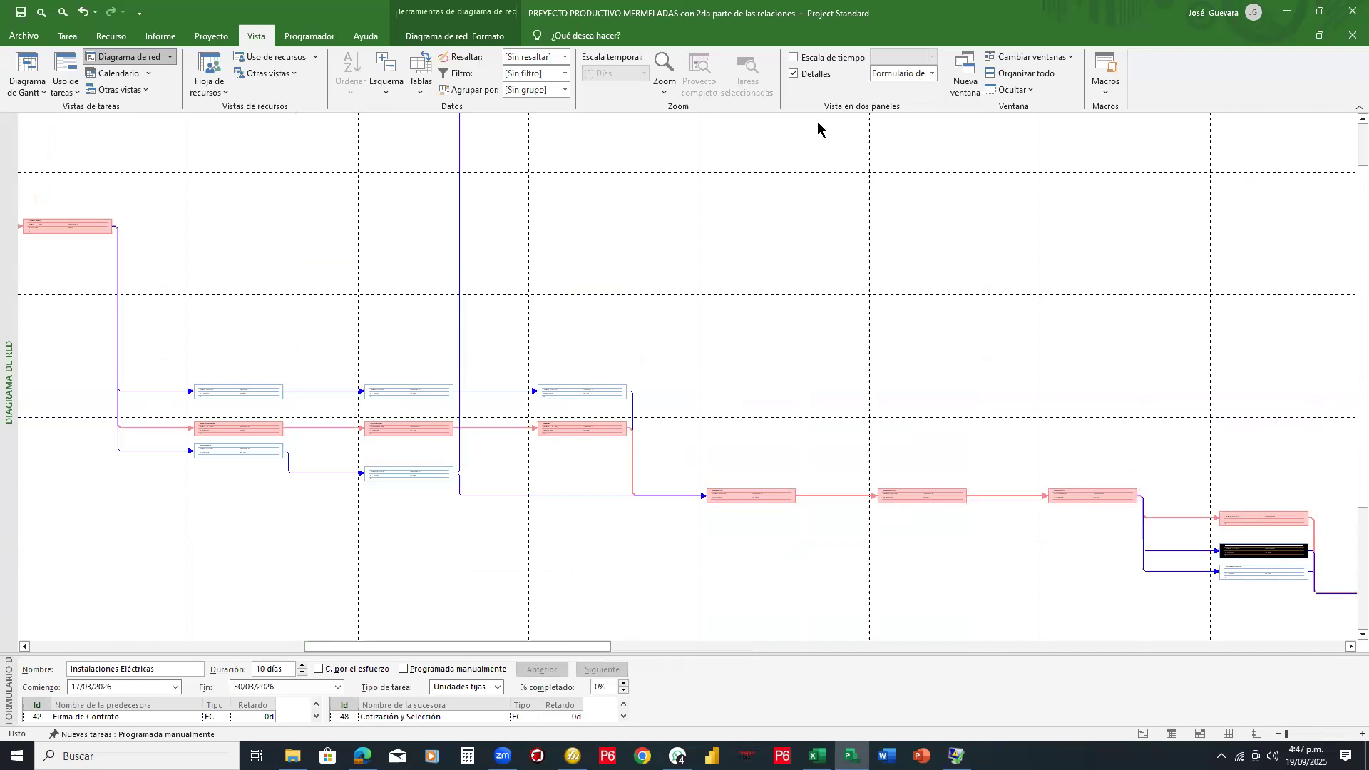
pyautogui.moveTo(325, 201); pyautogui.dragTo(661, 201)
pyautogui.moveTo(948, 205); pyautogui.dragTo(1301, 200)
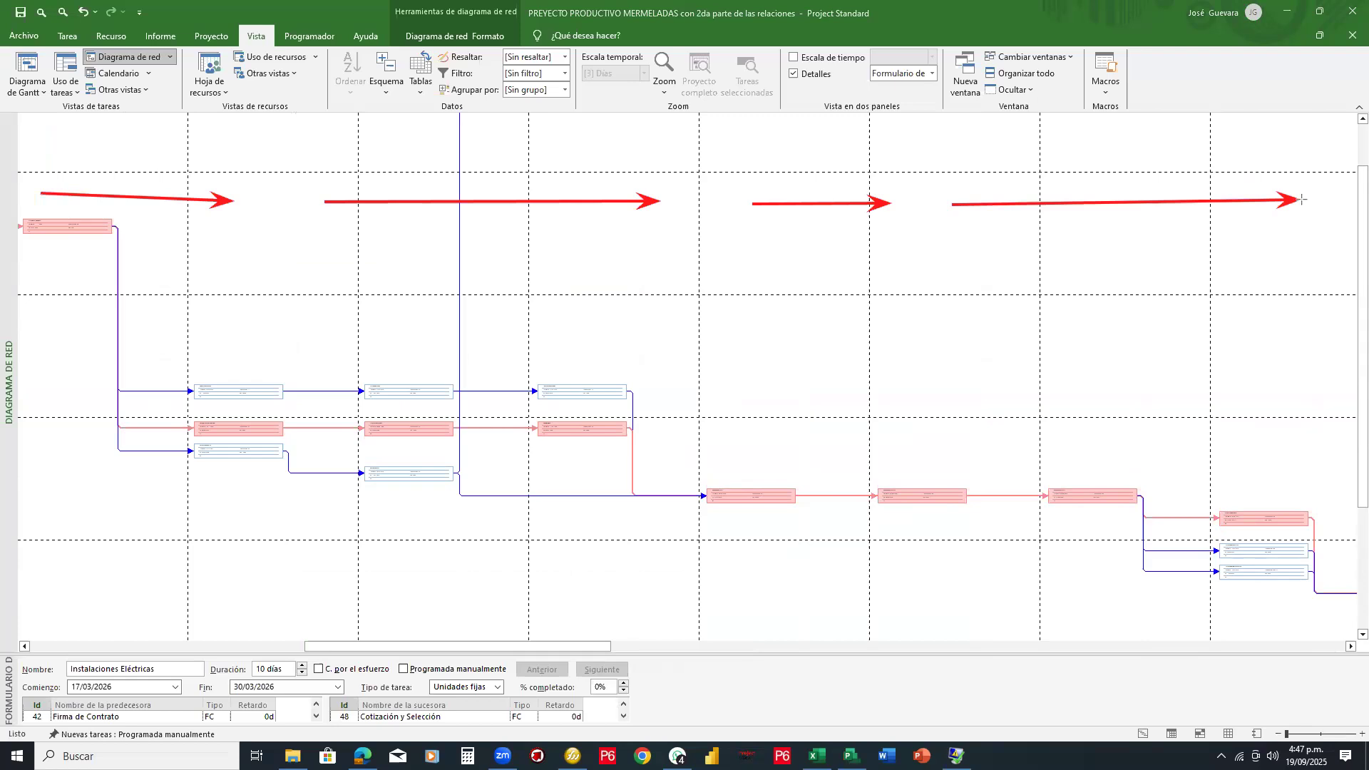
# Step: Draw six red arrows tracing backward along the network's tasks, and add one filled red and one filled blue rectangle
pyautogui.moveTo(1323, 489); pyautogui.dragTo(1211, 495)
pyautogui.moveTo(1125, 473); pyautogui.dragTo(1099, 476)
pyautogui.moveTo(891, 473); pyautogui.dragTo(776, 472)
pyautogui.moveTo(688, 472); pyautogui.dragTo(680, 405)
pyautogui.moveTo(657, 358); pyautogui.dragTo(450, 361)
pyautogui.moveTo(348, 352); pyautogui.dragTo(240, 353)
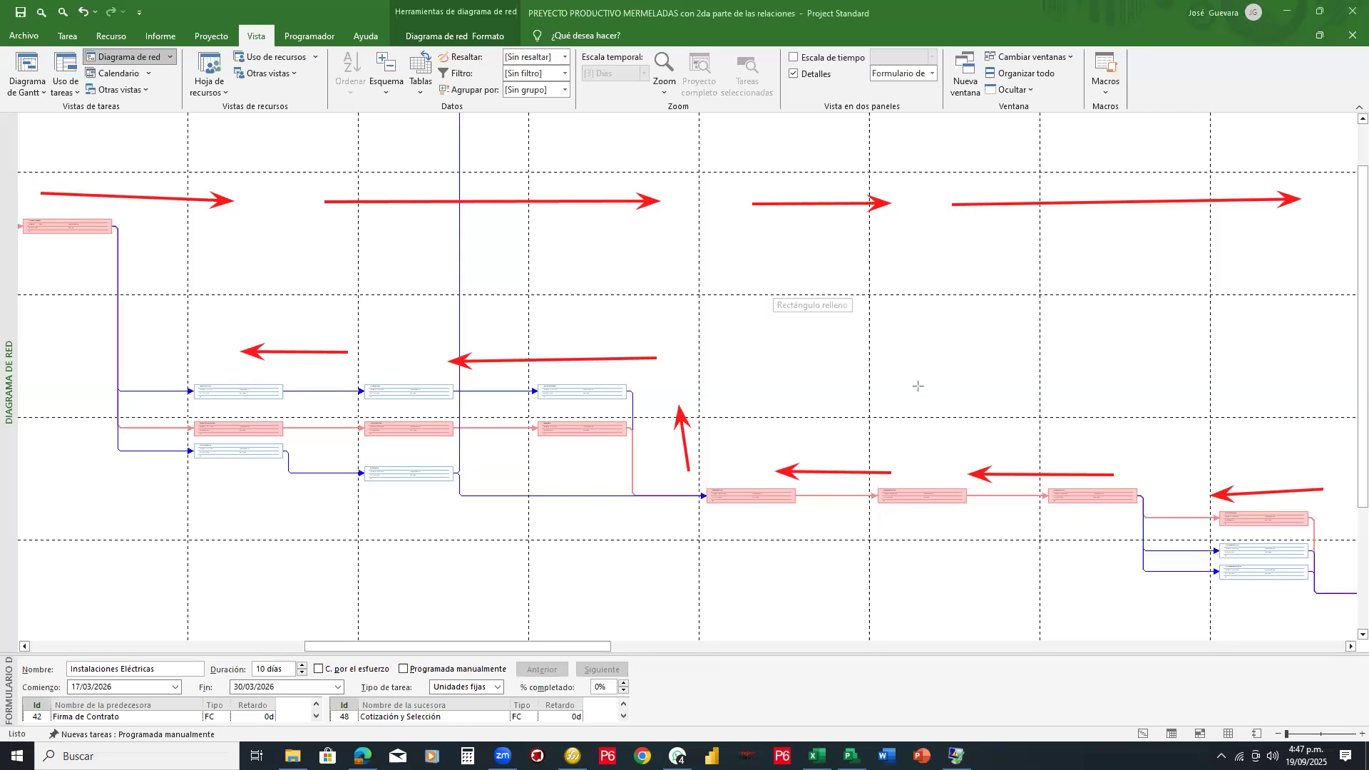
pyautogui.moveTo(781, 347); pyautogui.dragTo(917, 385)
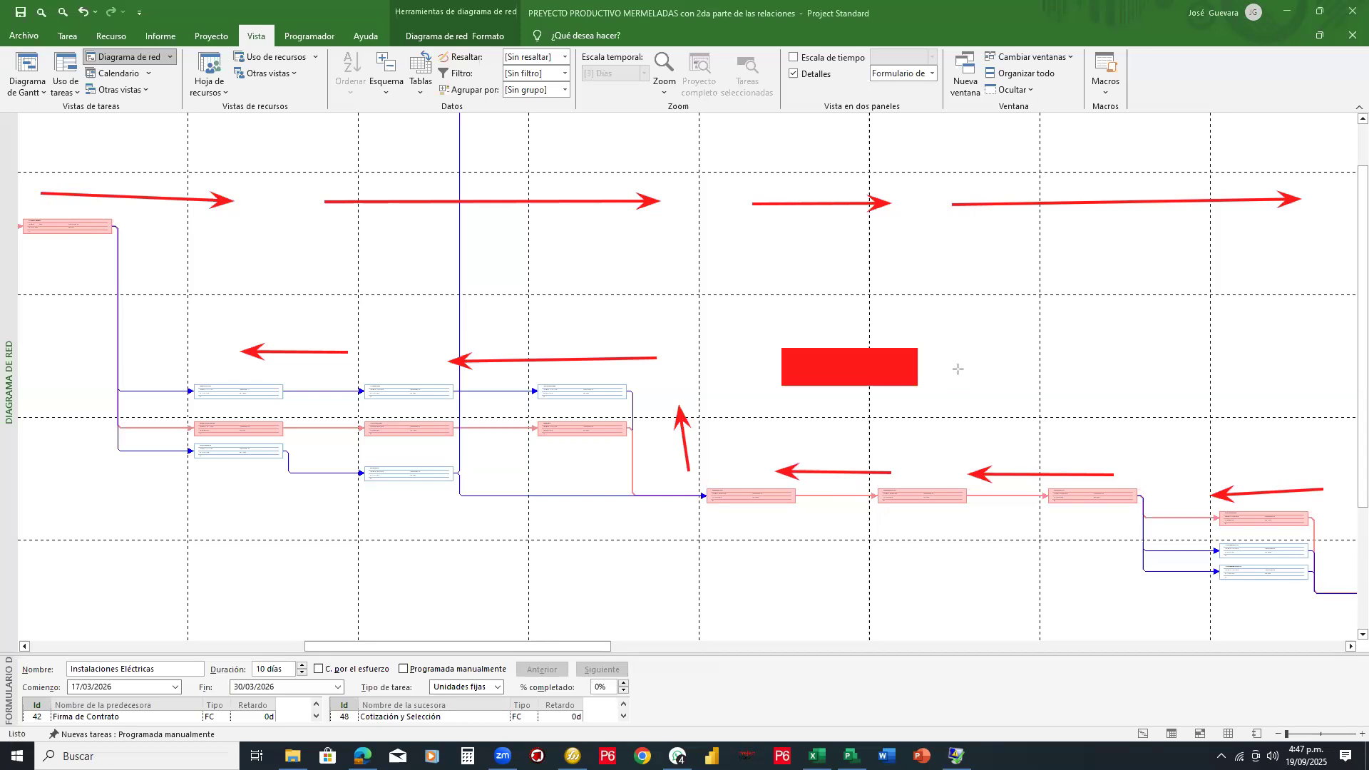
pyautogui.moveTo(851, 415)
pyautogui.mouseDown()
pyautogui.moveTo(917, 443)
pyautogui.moveTo(991, 445)
pyautogui.mouseUp()
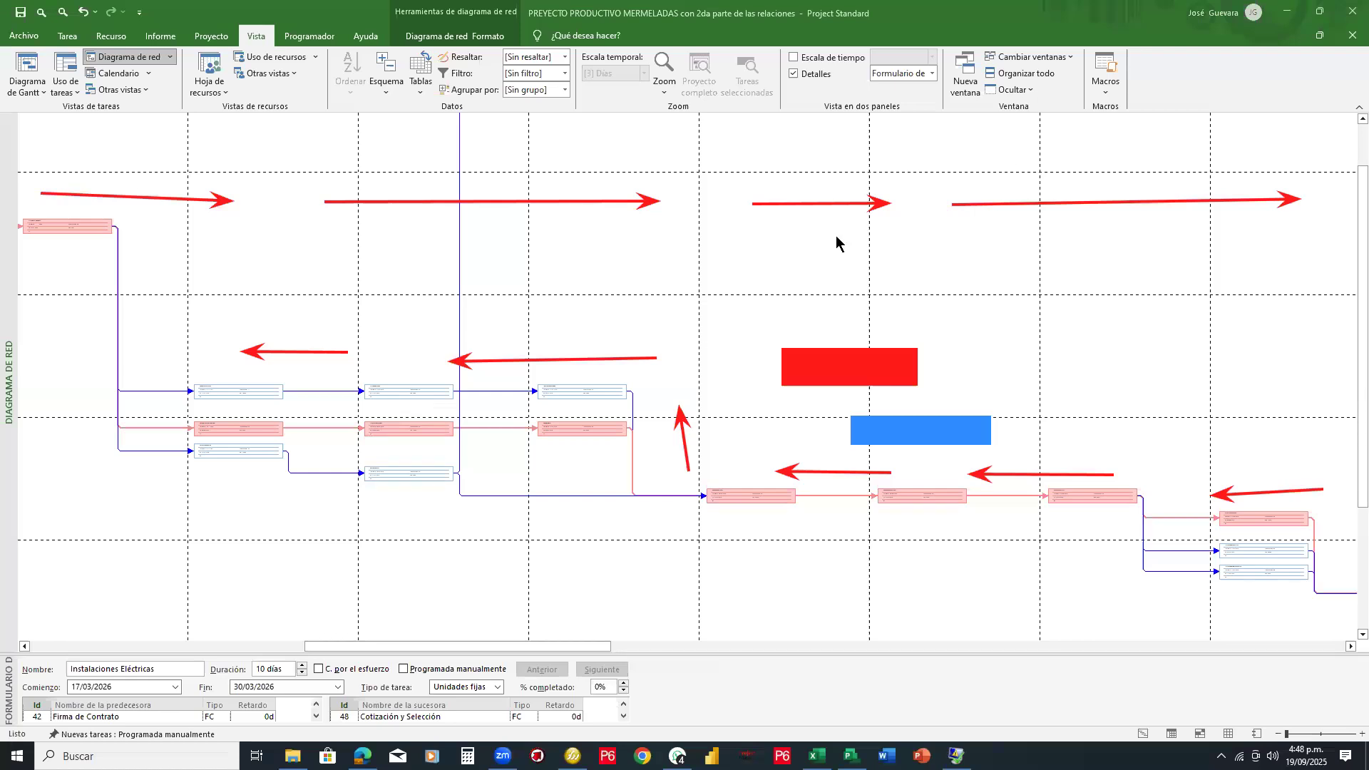
# Step: Examine the network diagram along its final tasks and back to the branch that leads to the milestone
pyautogui.moveTo(598, 646); pyautogui.dragTo(960, 655)
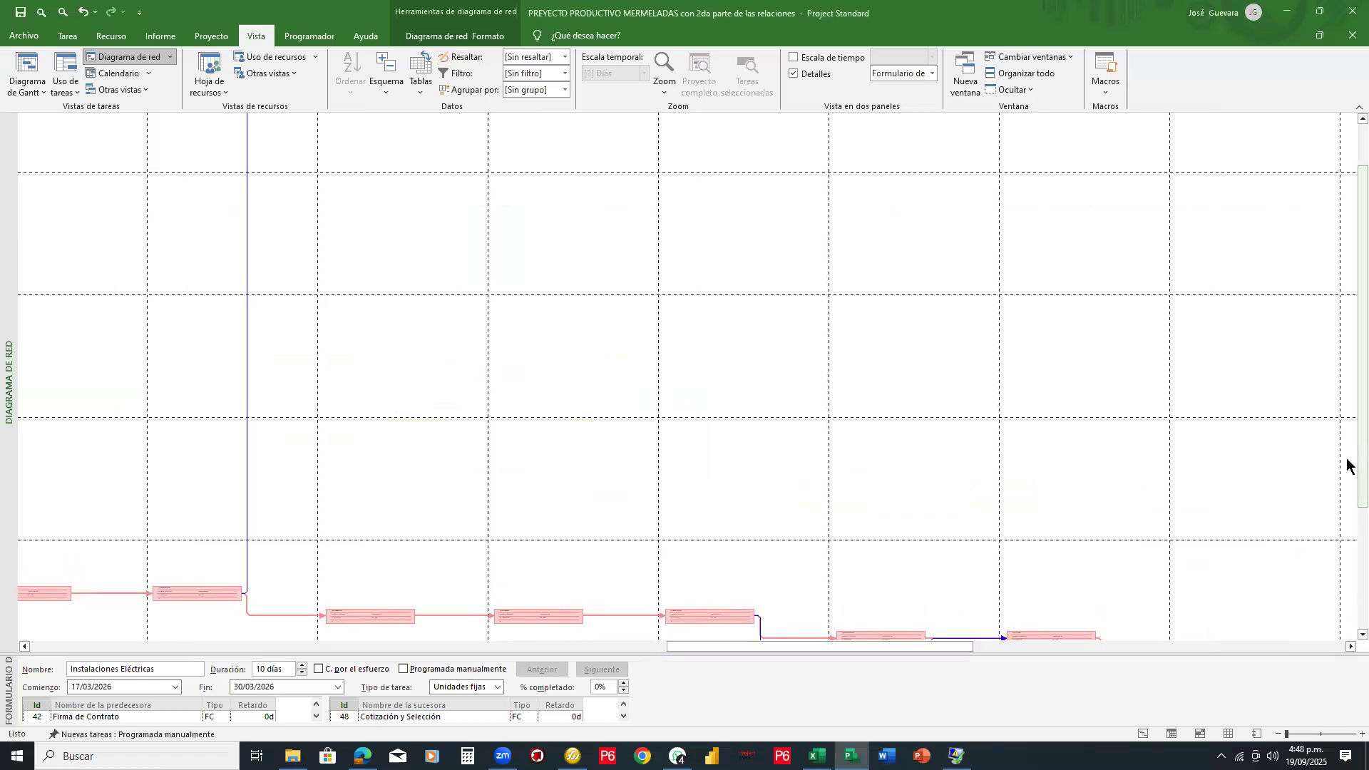
pyautogui.moveTo(1348, 483); pyautogui.dragTo(1311, 642)
pyautogui.moveTo(950, 649); pyautogui.dragTo(1350, 651)
pyautogui.moveTo(946, 650); pyautogui.dragTo(561, 655)
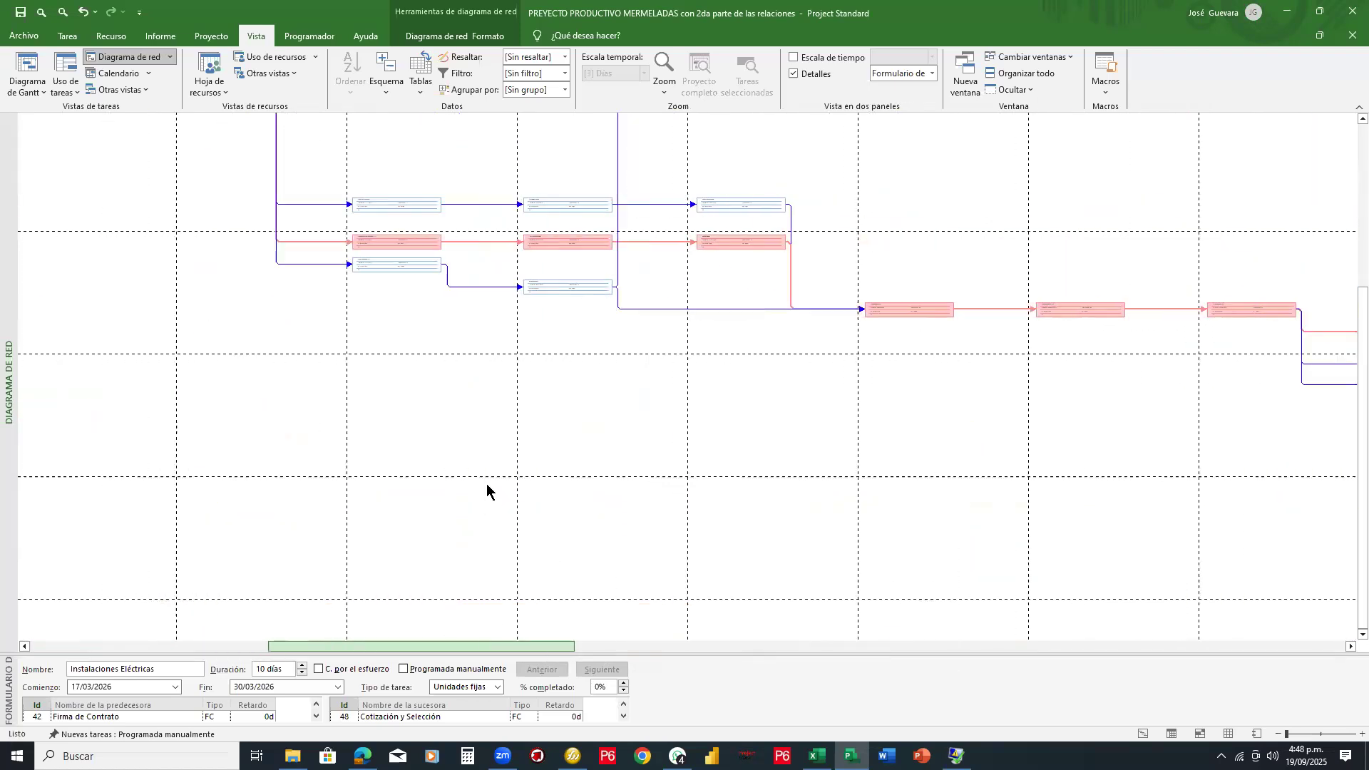
pyautogui.scroll(3, 486, 484)
pyautogui.scroll(1, 486, 484)
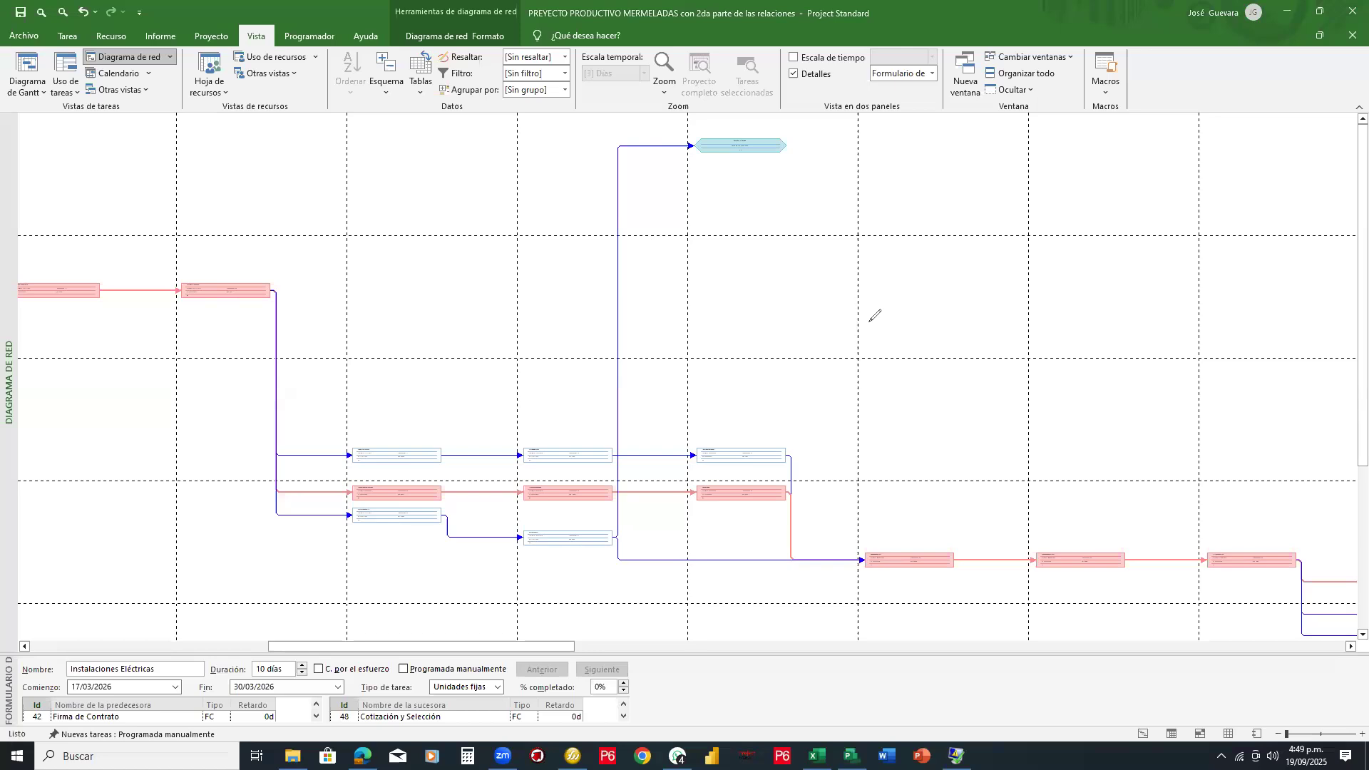
# Step: Handwrite PMI and, above it, PDM/CPM in blue on the empty area of the network diagram
pyautogui.moveTo(869, 322)
pyautogui.mouseDown()
pyautogui.moveTo(877, 362)
pyautogui.moveTo(885, 316)
pyautogui.moveTo(872, 350)
pyautogui.moveTo(914, 354)
pyautogui.moveTo(938, 318)
pyautogui.moveTo(946, 354)
pyautogui.moveTo(968, 359)
pyautogui.mouseUp()
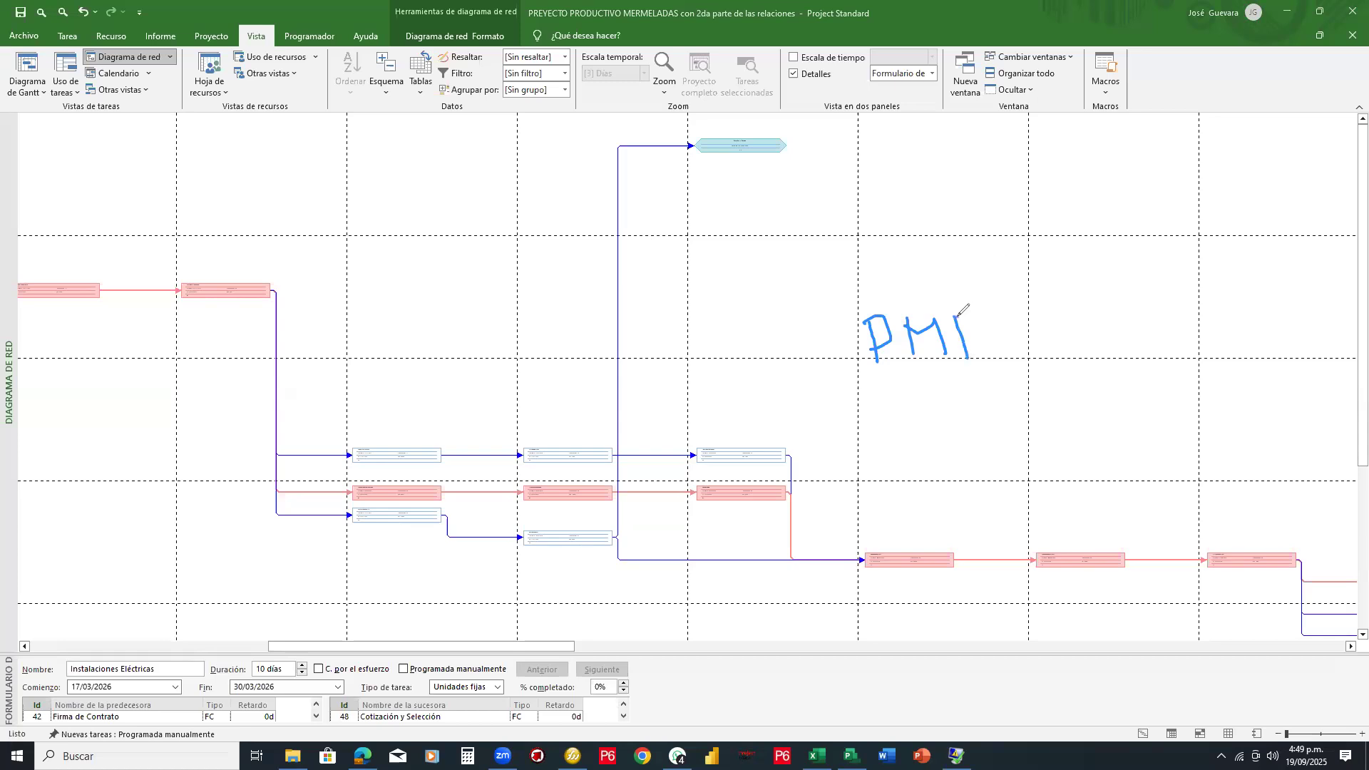
pyautogui.moveTo(707, 229)
pyautogui.mouseDown()
pyautogui.moveTo(719, 290)
pyautogui.moveTo(747, 214)
pyautogui.moveTo(710, 263)
pyautogui.mouseUp()
pyautogui.moveTo(775, 201)
pyautogui.mouseDown()
pyautogui.moveTo(797, 251)
pyautogui.moveTo(819, 244)
pyautogui.moveTo(836, 197)
pyautogui.moveTo(857, 236)
pyautogui.mouseUp()
pyautogui.moveTo(891, 164); pyautogui.dragTo(862, 278)
pyautogui.click(928, 206)
pyautogui.moveTo(928, 206)
pyautogui.mouseDown()
pyautogui.moveTo(894, 215)
pyautogui.moveTo(953, 251)
pyautogui.moveTo(951, 232)
pyautogui.moveTo(954, 261)
pyautogui.moveTo(972, 205)
pyautogui.moveTo(981, 221)
pyautogui.moveTo(993, 203)
pyautogui.moveTo(1005, 236)
pyautogui.mouseUp()
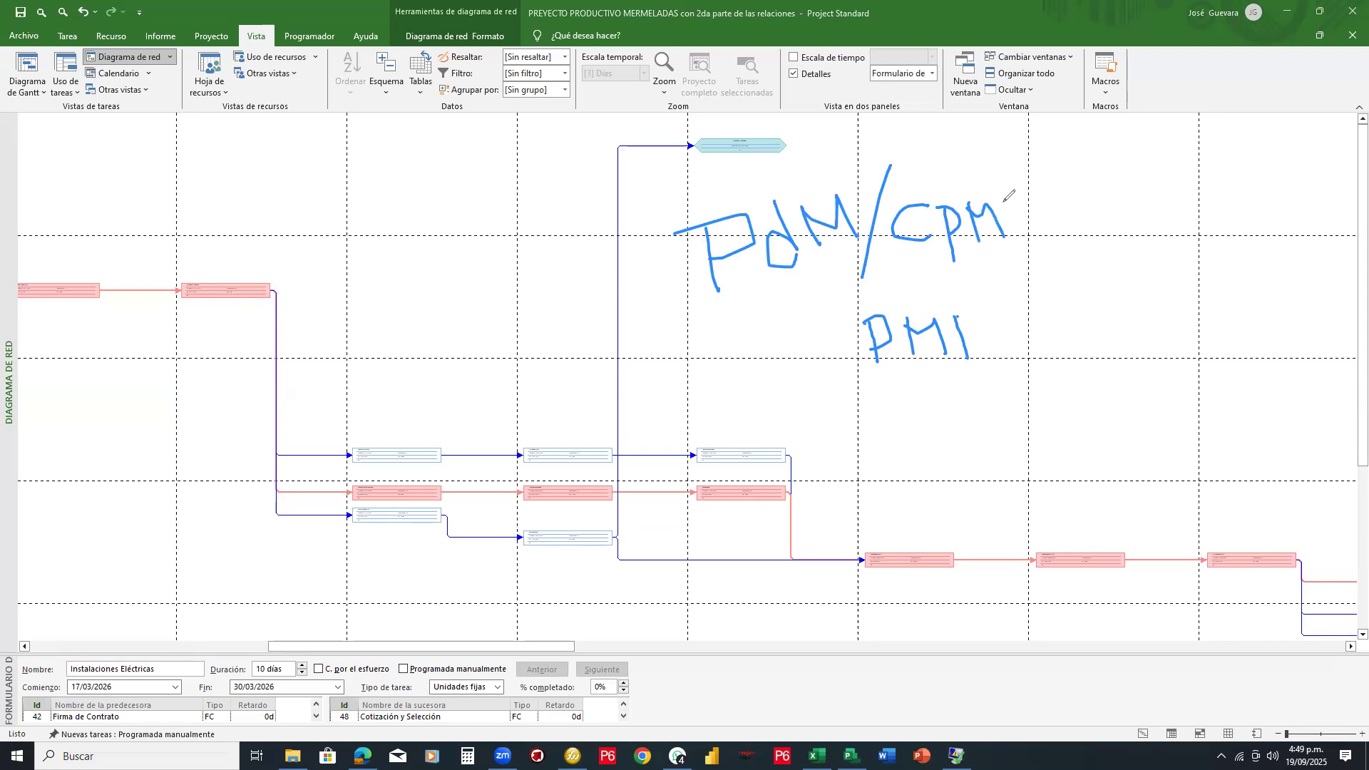
# Step: Erase the blue handwriting from the network diagram
pyautogui.moveTo(982, 164); pyautogui.dragTo(981, 192)
pyautogui.moveTo(972, 168); pyautogui.dragTo(1047, 172)
pyautogui.click(1017, 181)
pyautogui.moveTo(1028, 223); pyautogui.dragTo(1052, 216)
pyautogui.moveTo(886, 164)
pyautogui.mouseDown()
pyautogui.moveTo(985, 168)
pyautogui.moveTo(1023, 187)
pyautogui.moveTo(877, 238)
pyautogui.mouseUp()
pyautogui.moveTo(815, 283)
pyautogui.mouseDown()
pyautogui.moveTo(947, 341)
pyautogui.moveTo(987, 335)
pyautogui.moveTo(956, 314)
pyautogui.moveTo(715, 272)
pyautogui.mouseUp()
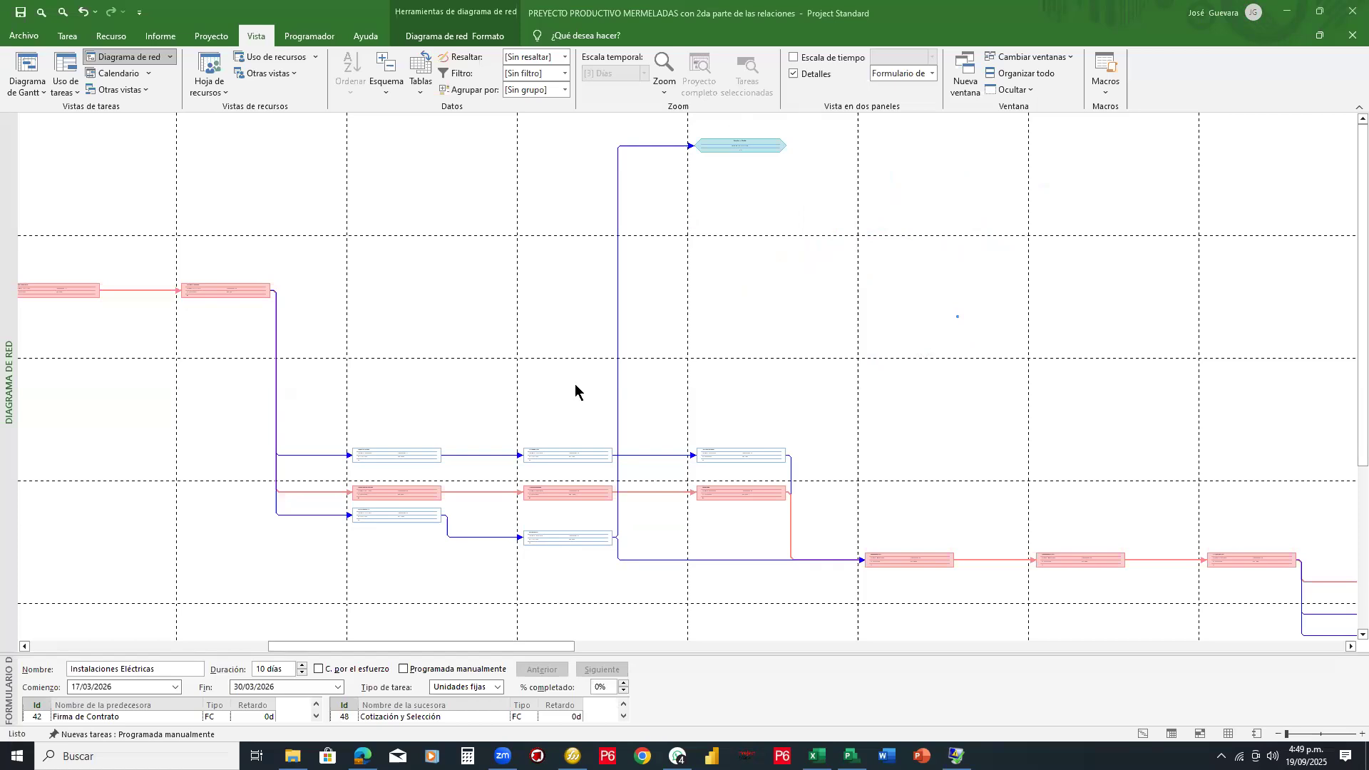
# Step: Return to the Diagrama de Gantt view and narrow the table so that it ends at the Gestor Responsable column
pyautogui.moveTo(551, 647); pyautogui.dragTo(656, 475)
pyautogui.scroll(-2, 656, 475)
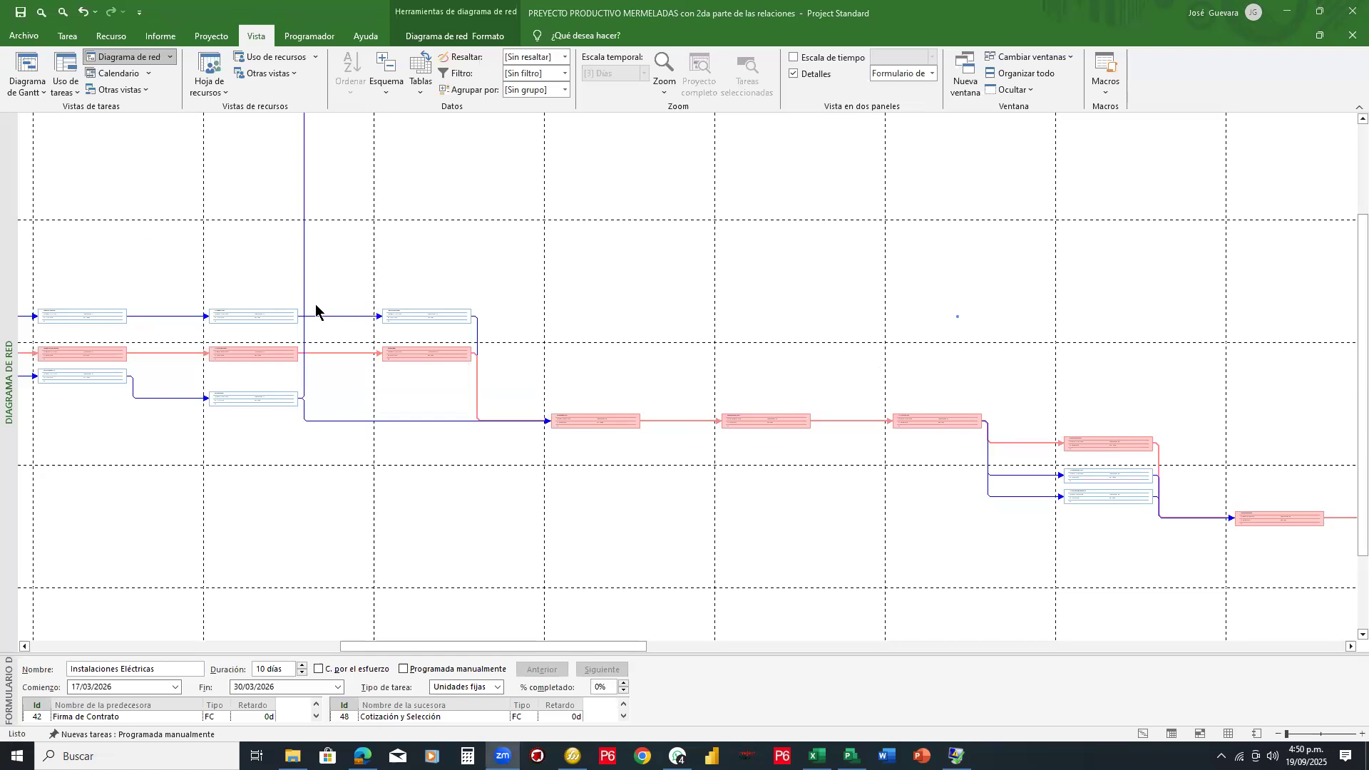
pyautogui.scroll(3, 330, 345)
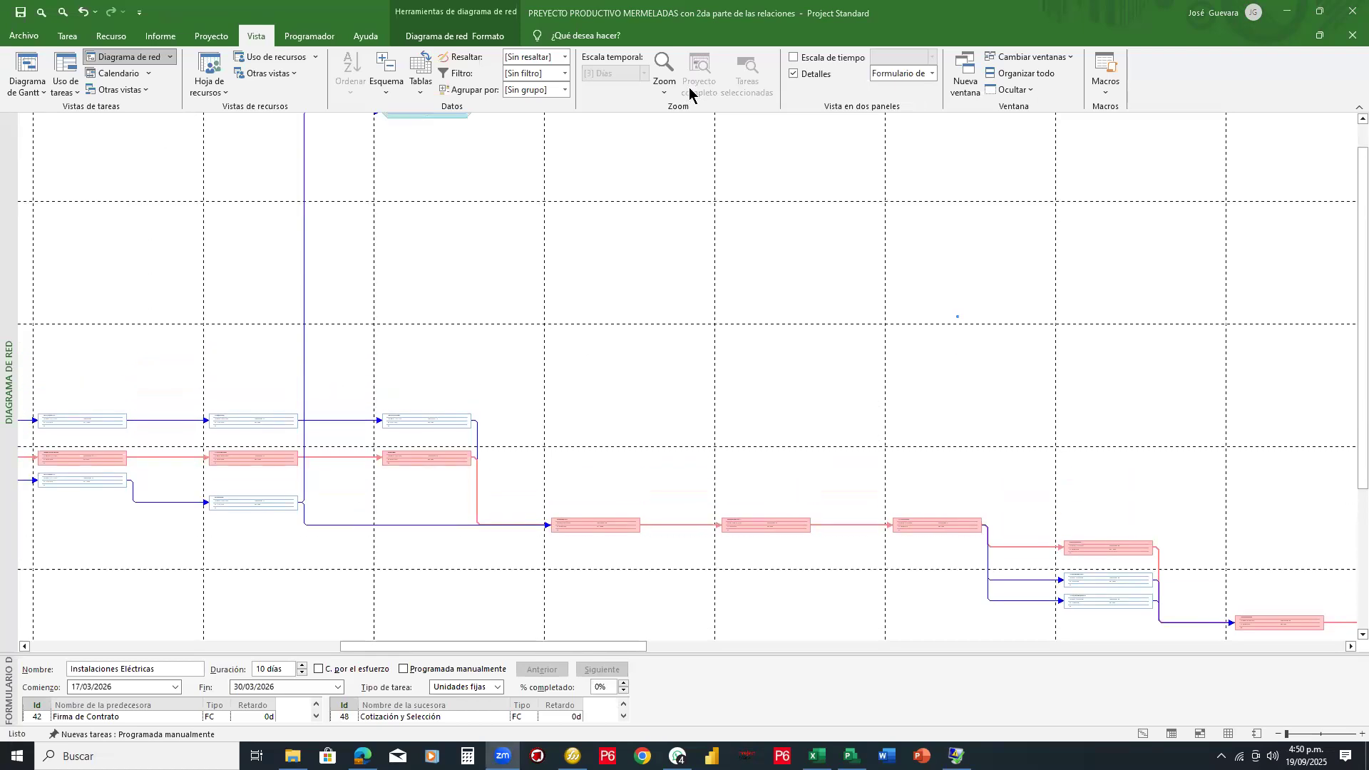
pyautogui.click(24, 62)
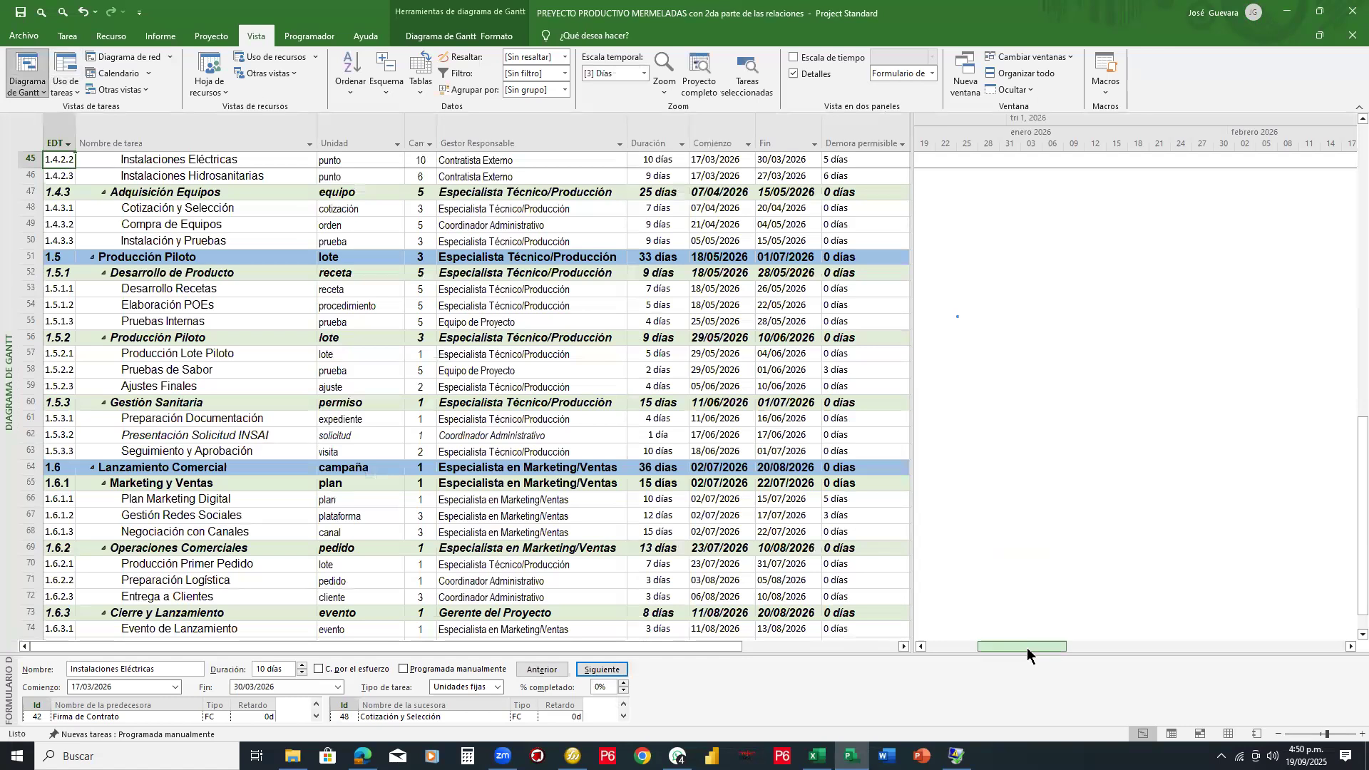
pyautogui.hscroll(1, 1118, 648)
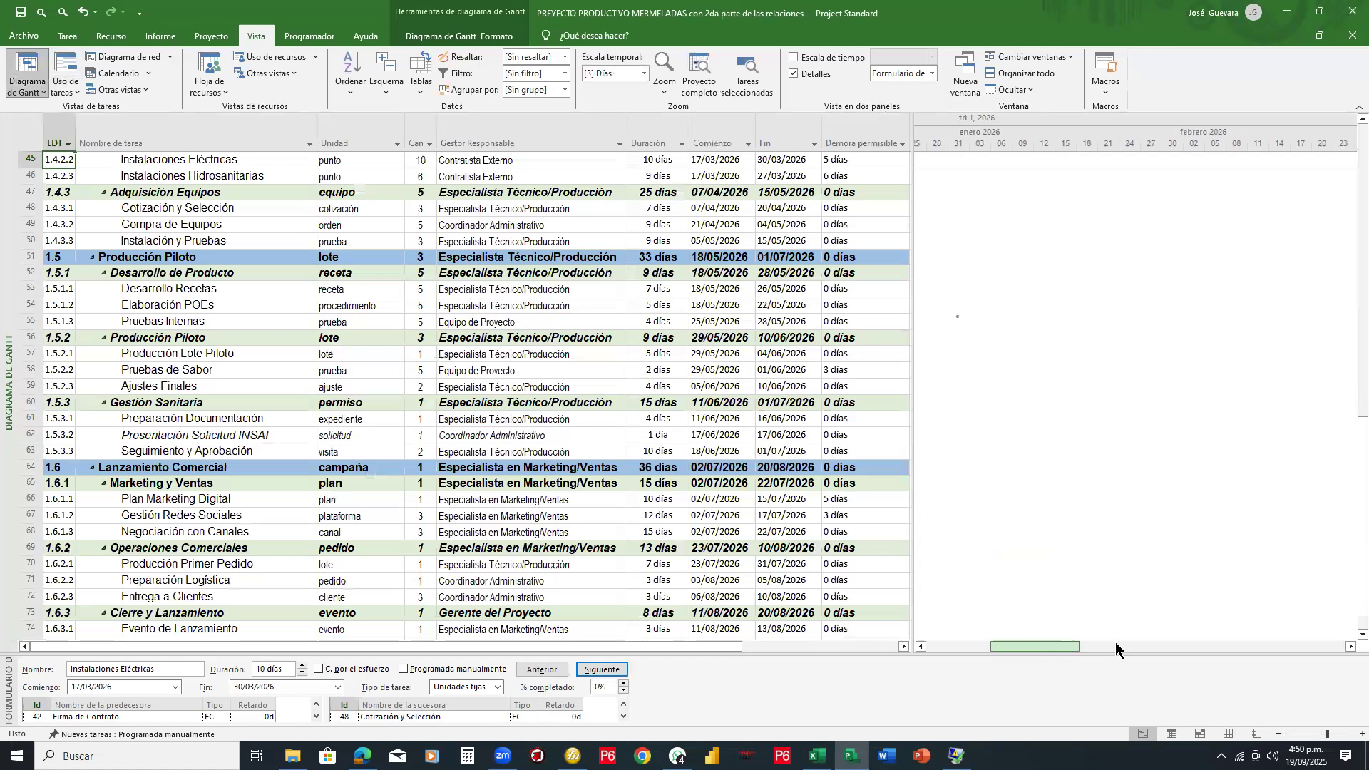
pyautogui.click(1117, 648)
pyautogui.moveTo(912, 492); pyautogui.dragTo(629, 483)
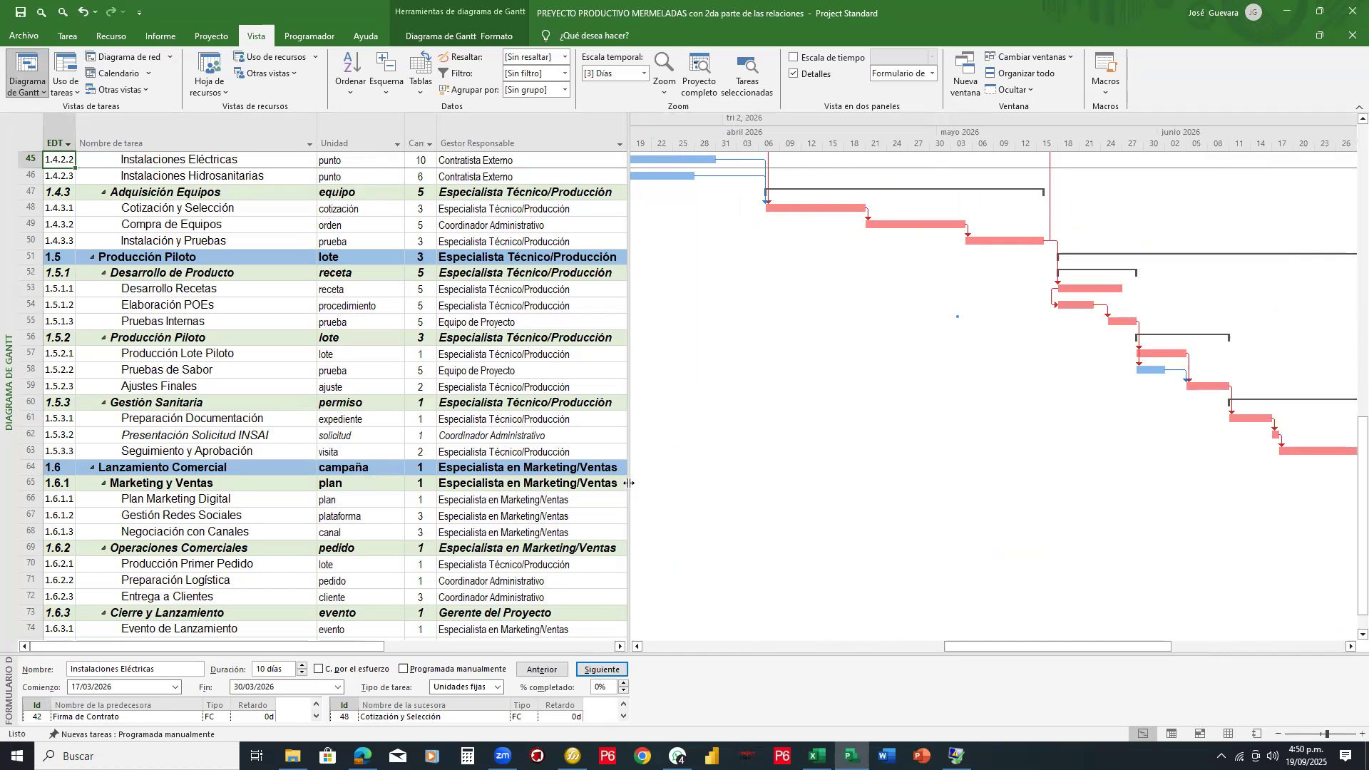
# Step: Show the Tarea commands and circle Diagrama de Gantt in blue
pyautogui.click(64, 39)
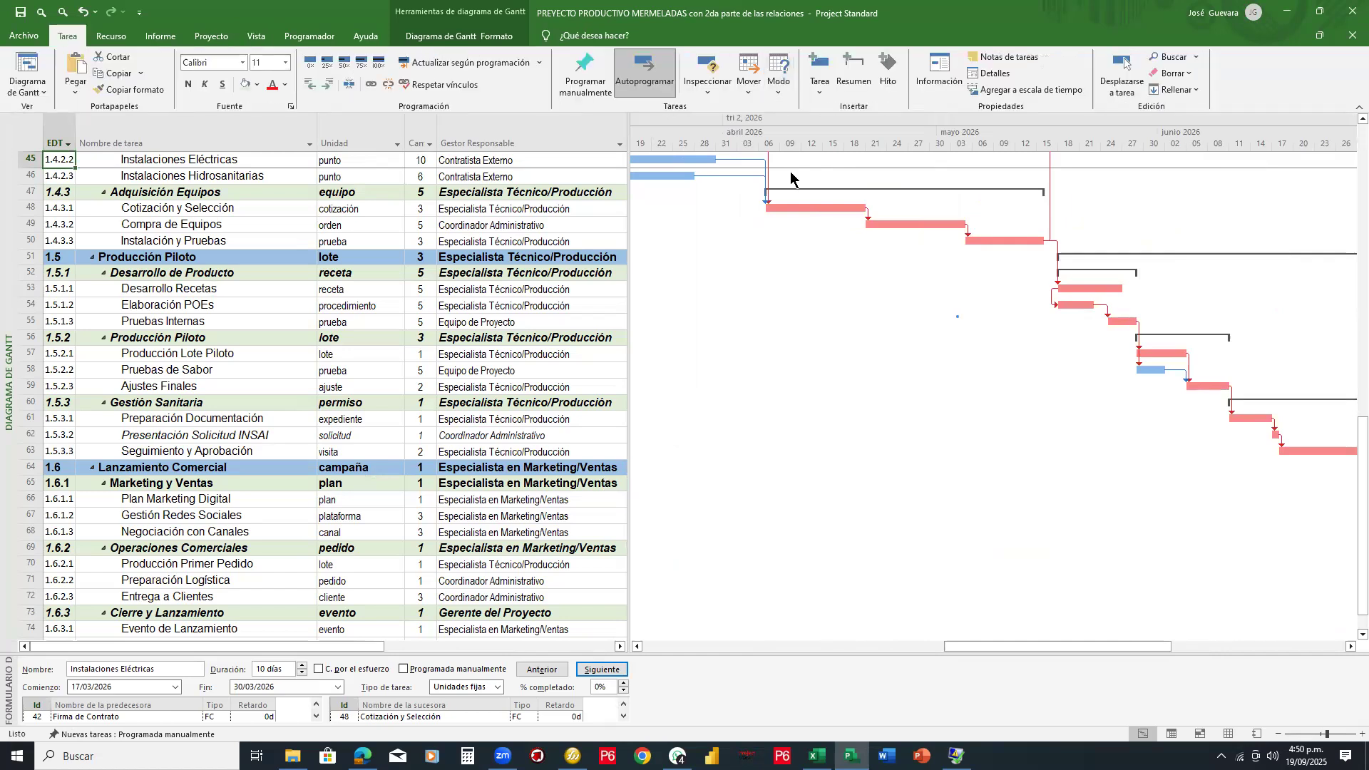
pyautogui.click(50, 44)
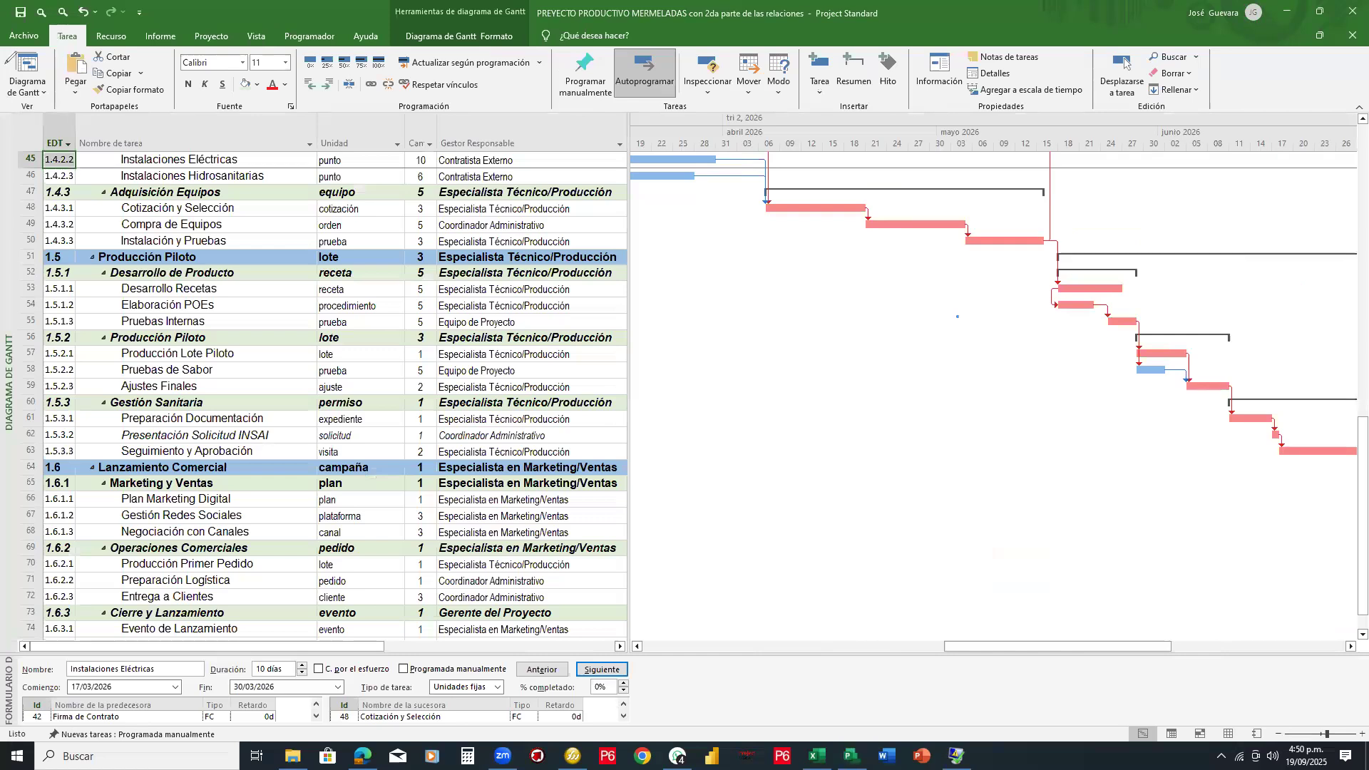
pyautogui.moveTo(49, 41); pyautogui.dragTo(51, 44)
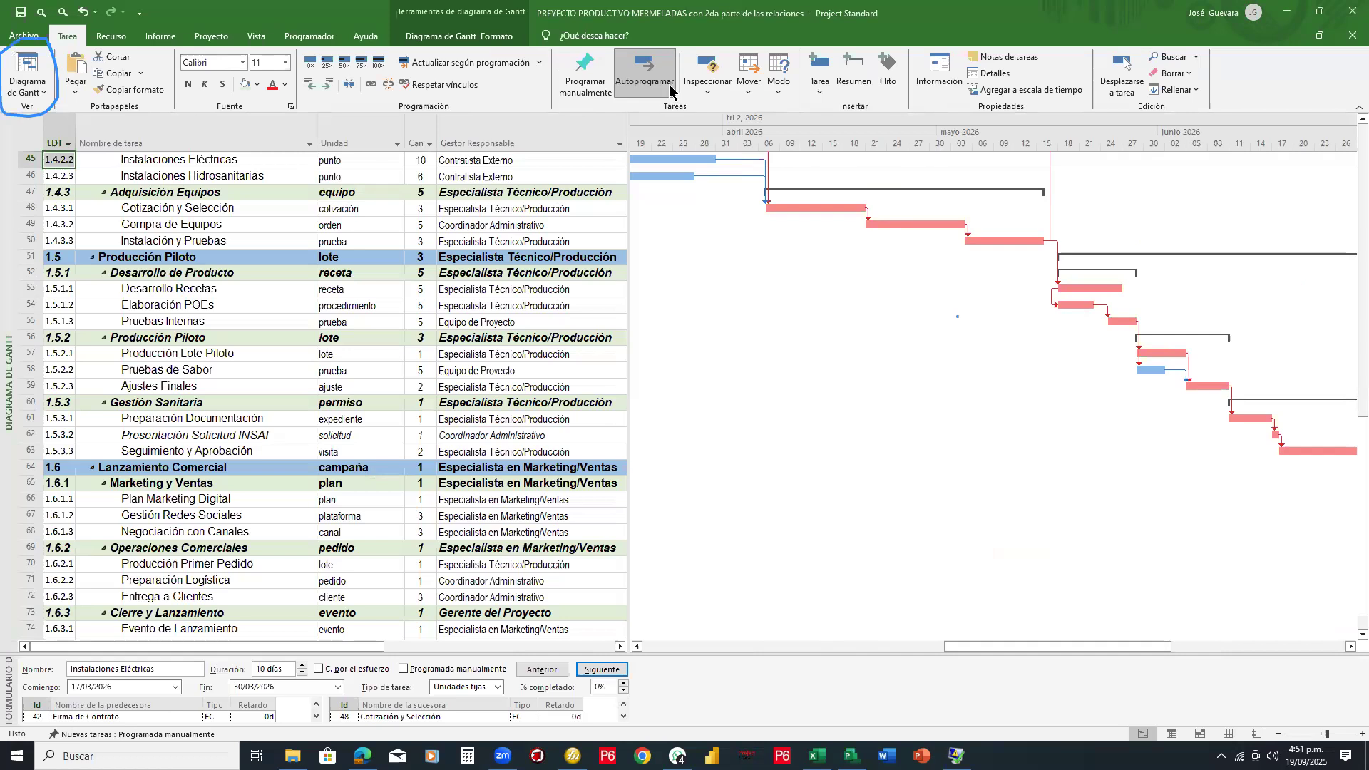
# Step: Switch to the Calendario view and put blue check marks beside Mes, Semana and Personalizado
pyautogui.click(44, 92)
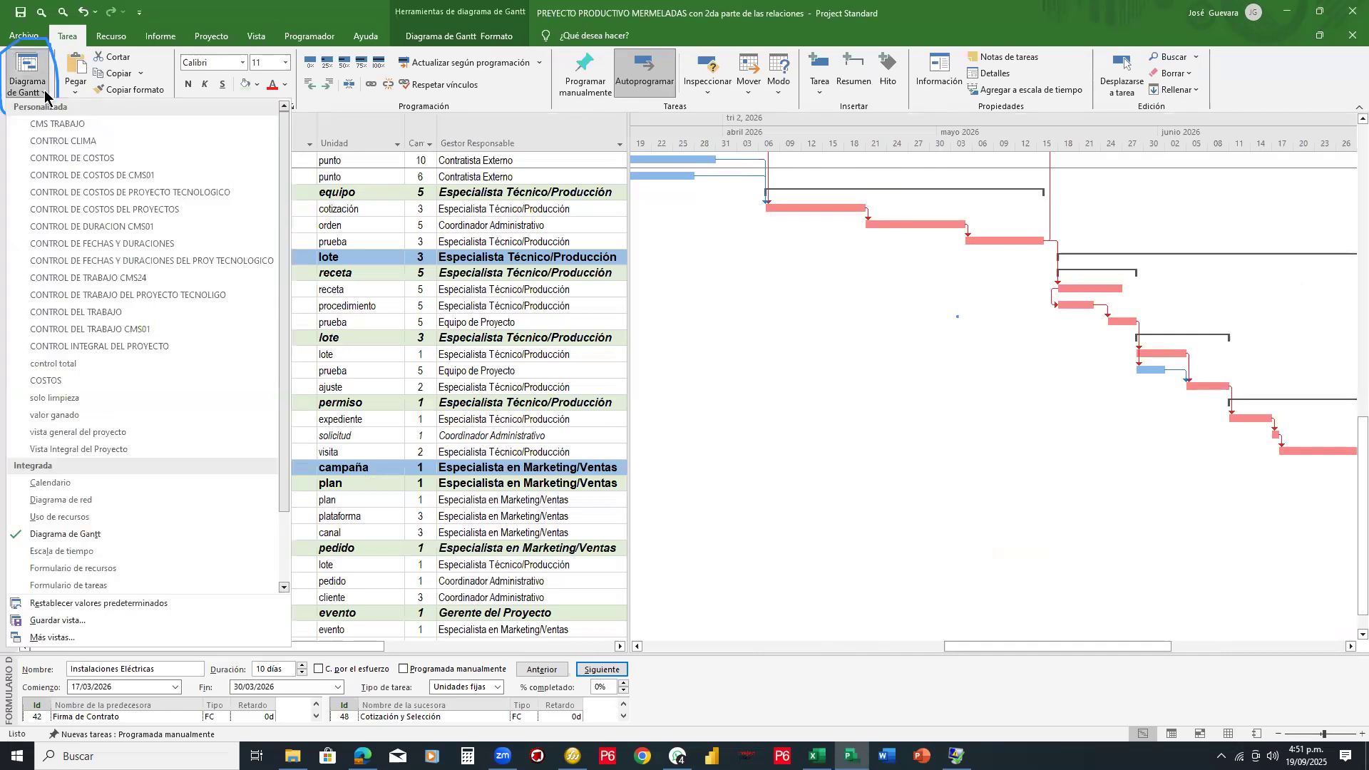
pyautogui.click(78, 482)
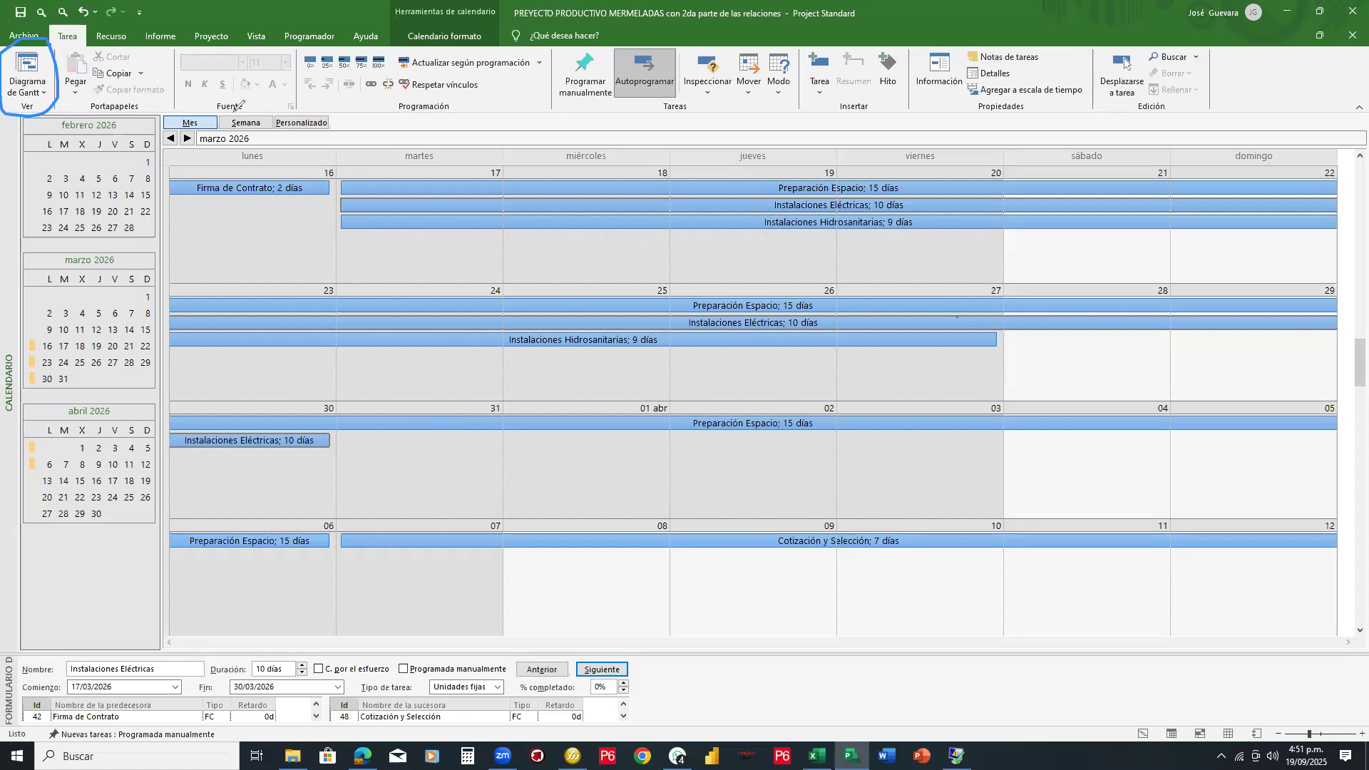
pyautogui.moveTo(199, 107)
pyautogui.mouseDown()
pyautogui.moveTo(229, 93)
pyautogui.moveTo(359, 94)
pyautogui.mouseUp()
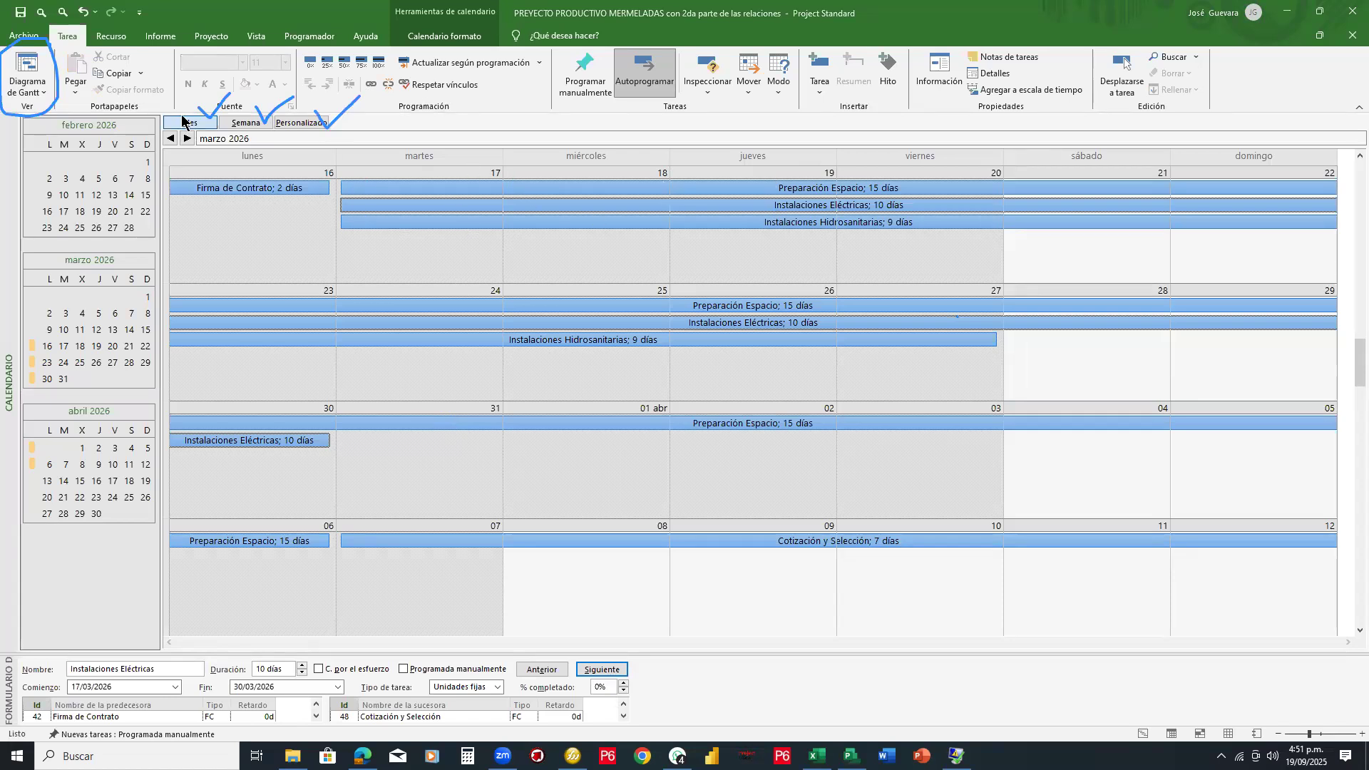
# Step: Display the calendar by Mes, look over the March and April 2026 tasks, and zoom out one level
pyautogui.click(208, 121)
pyautogui.scroll(-3, 713, 283)
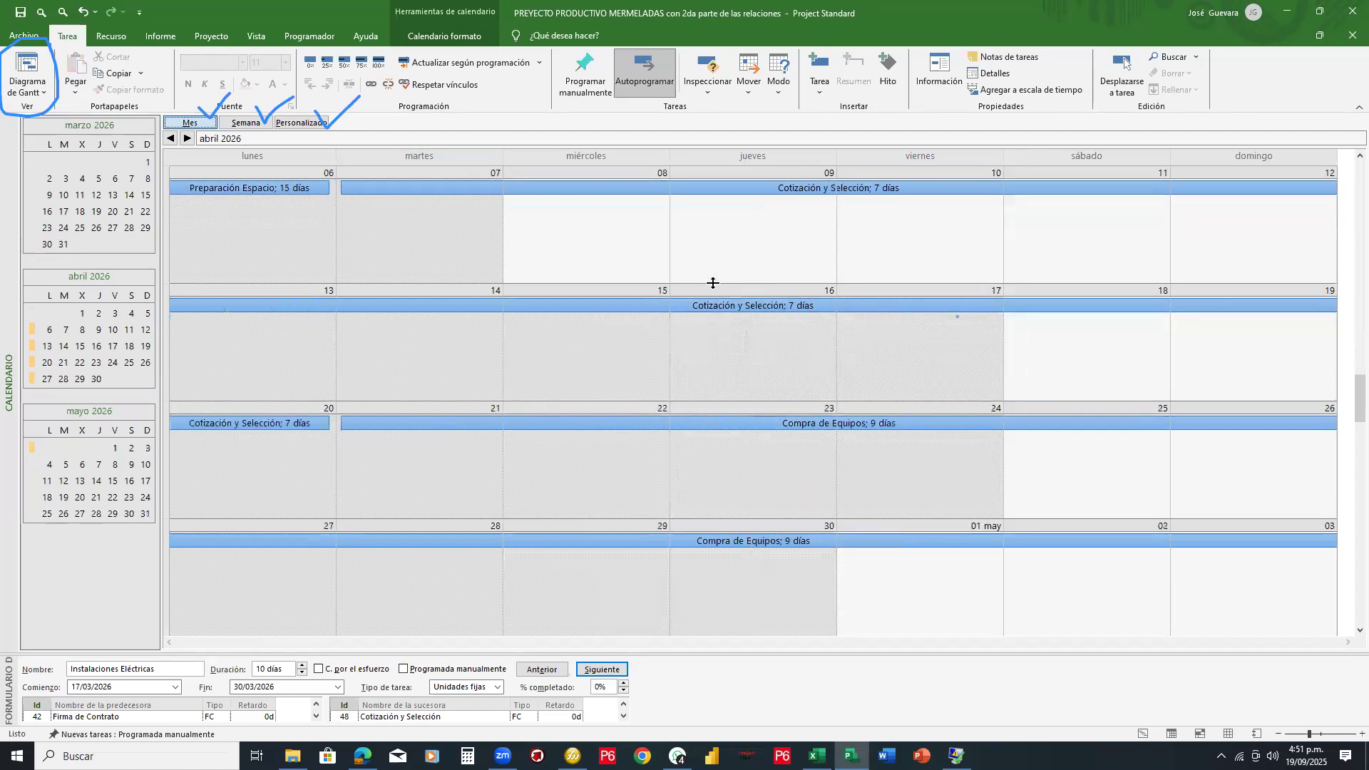
pyautogui.scroll(3, 713, 283)
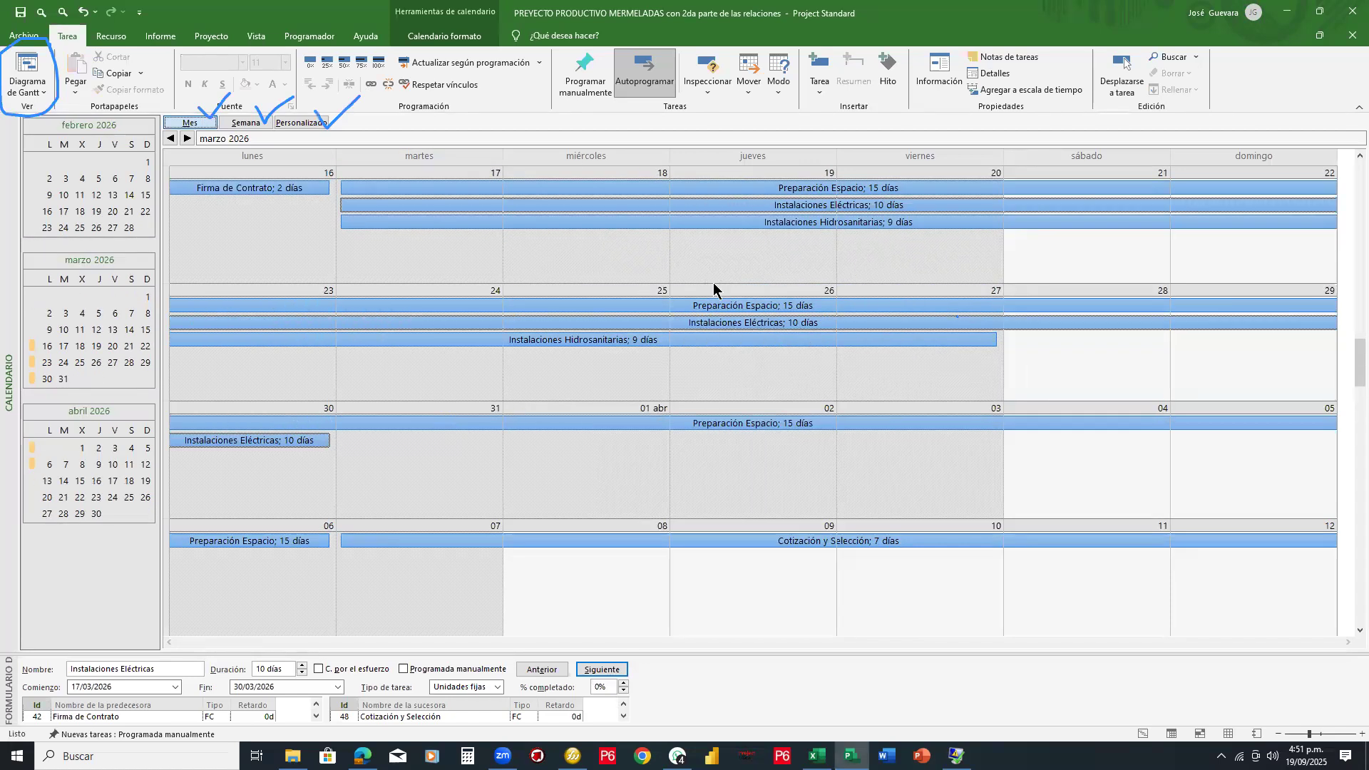
pyautogui.click(1279, 734)
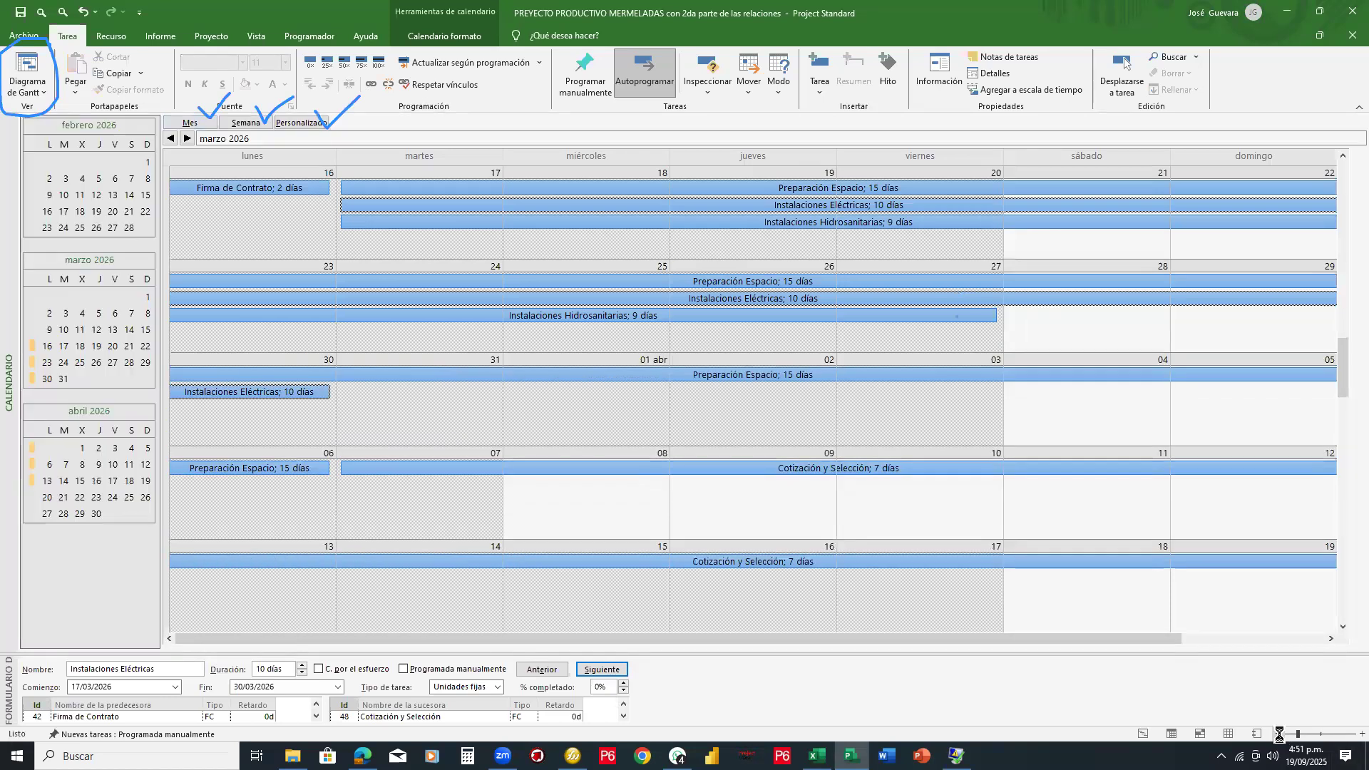
# Step: Display the calendar by Semana and page back from March 2026 to the week of 29 December 2025
pyautogui.click(1279, 734)
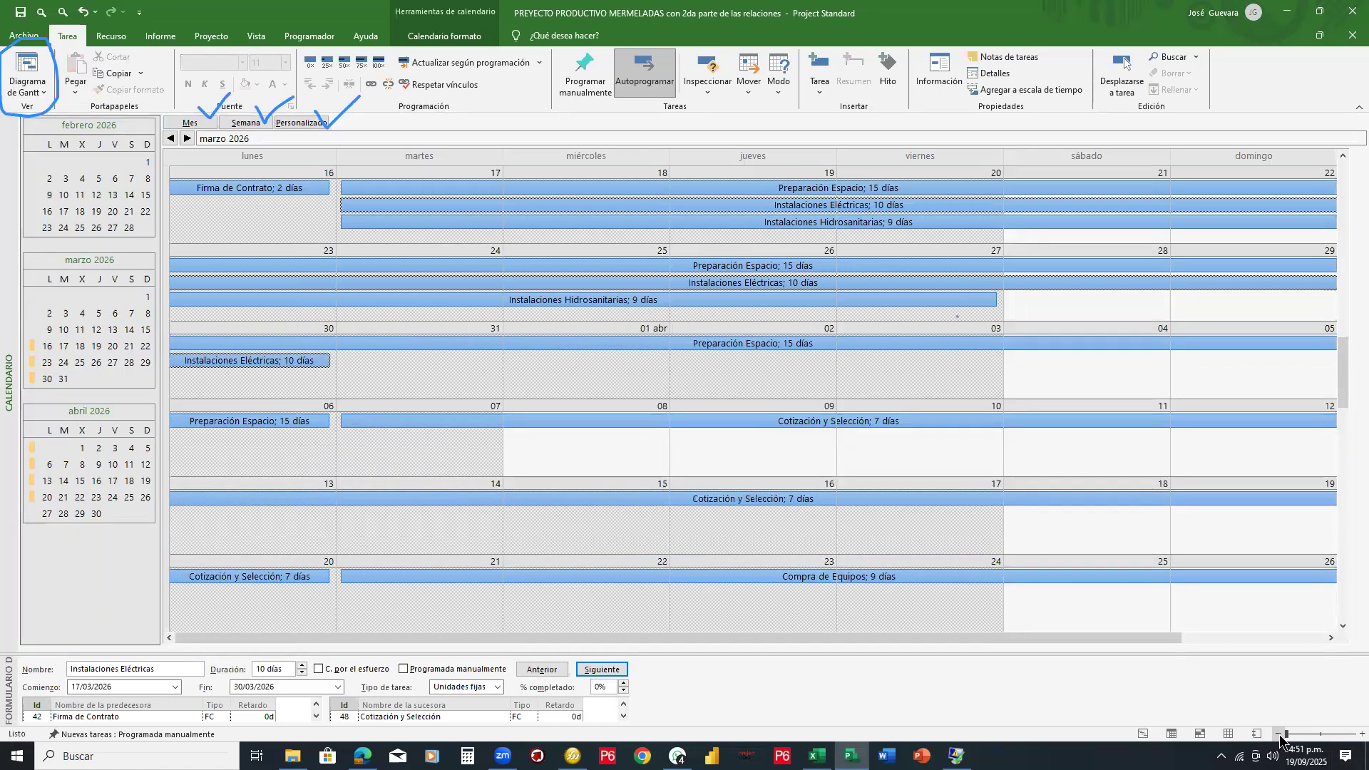
pyautogui.click(257, 123)
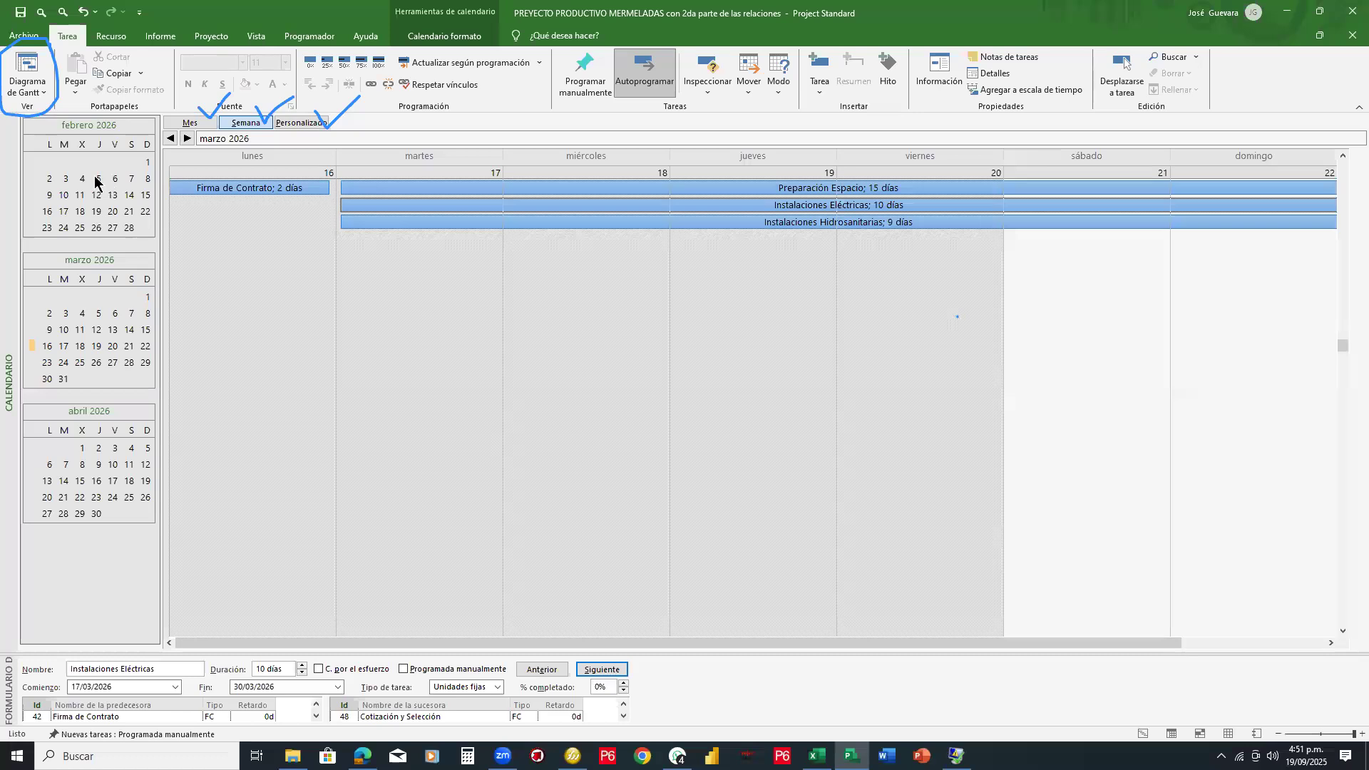
pyautogui.click(188, 138)
pyautogui.click(171, 139)
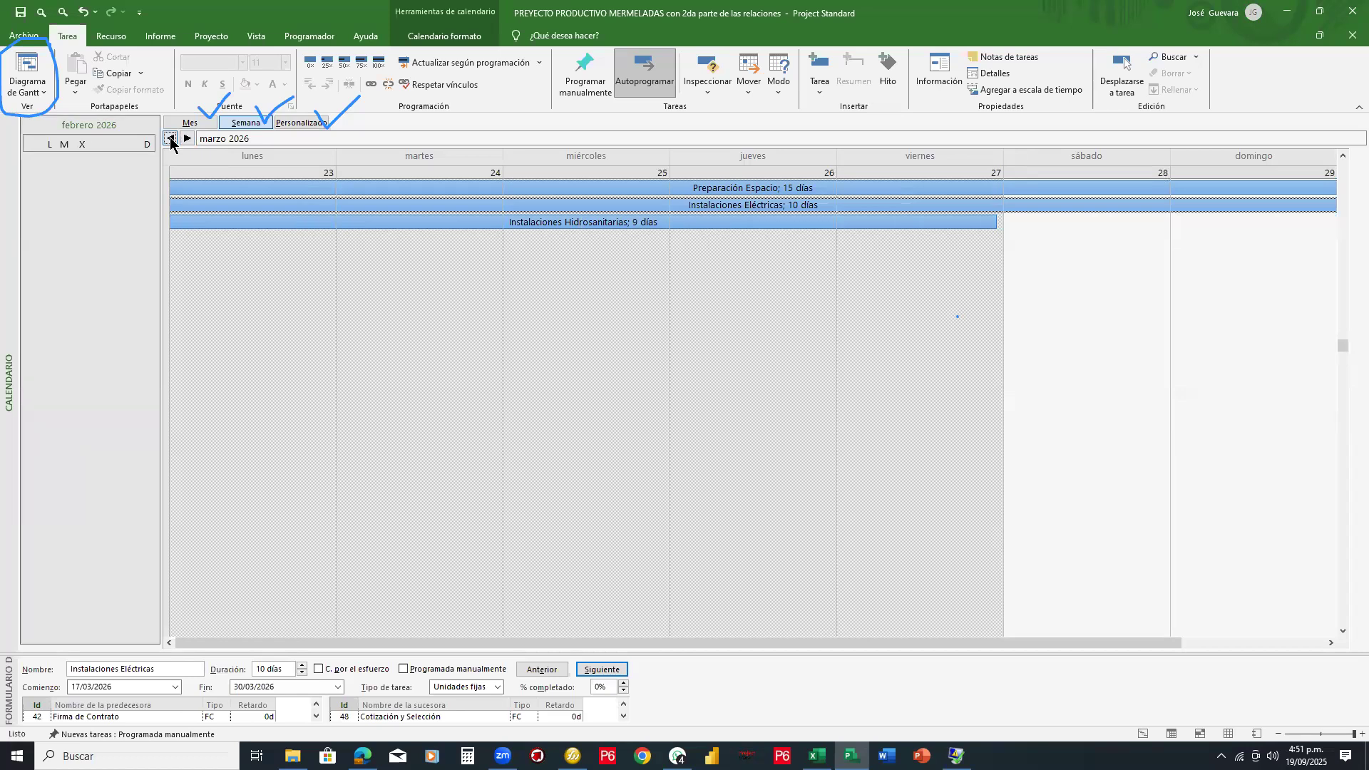
pyautogui.click(171, 140)
pyautogui.click(171, 140)
pyautogui.click(171, 139)
pyautogui.click(170, 139)
pyautogui.click(170, 139)
pyautogui.click(170, 139)
pyautogui.click(171, 139)
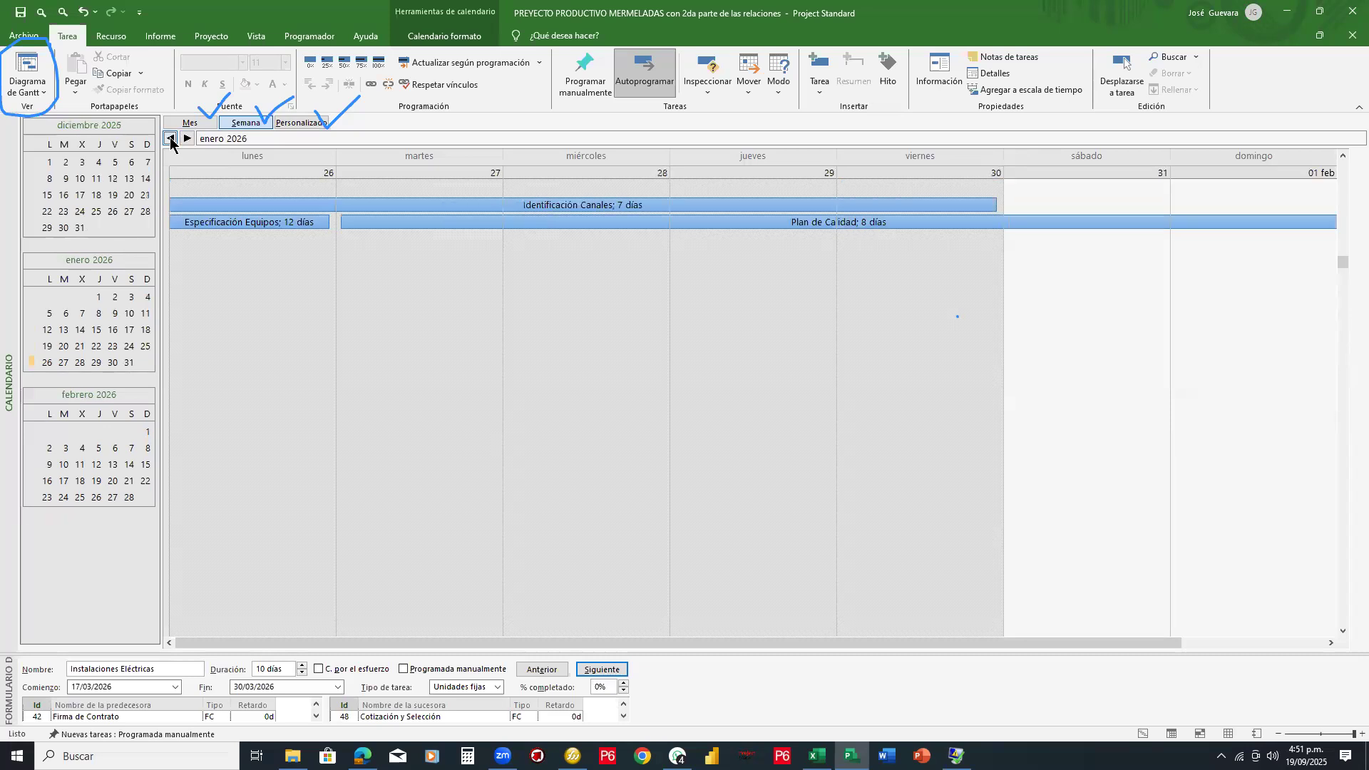
pyautogui.click(170, 139)
pyautogui.click(171, 139)
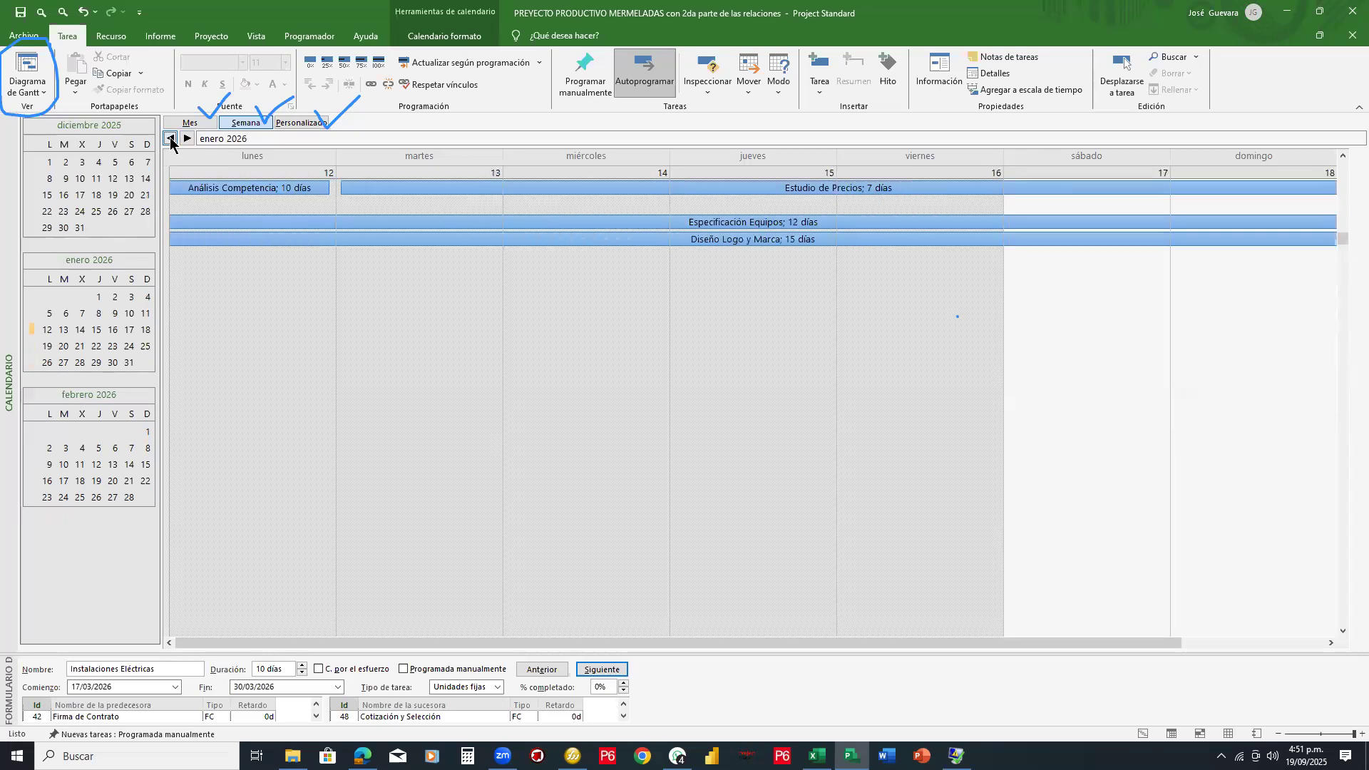
pyautogui.click(170, 139)
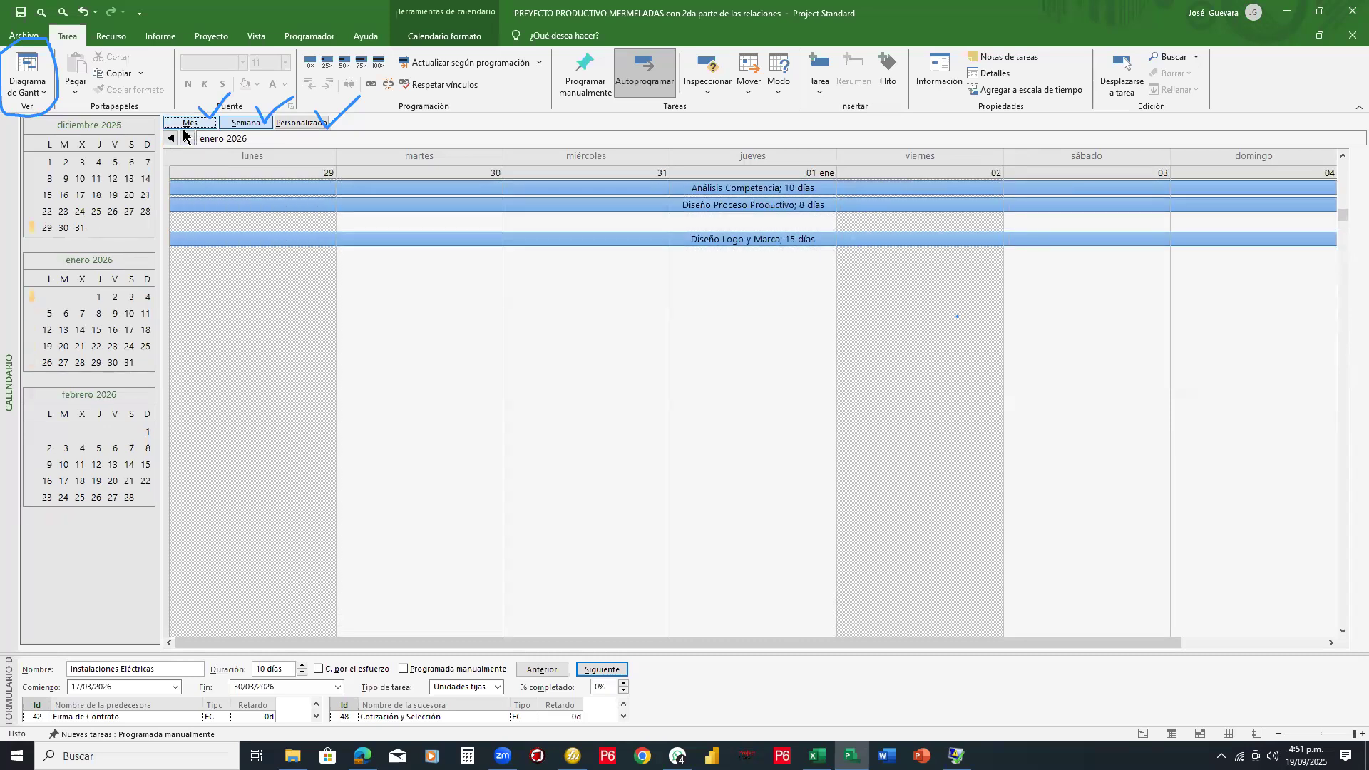
# Step: Display the calendar by Mes and browse the tasks from December 2025 through April 2026
pyautogui.click(190, 123)
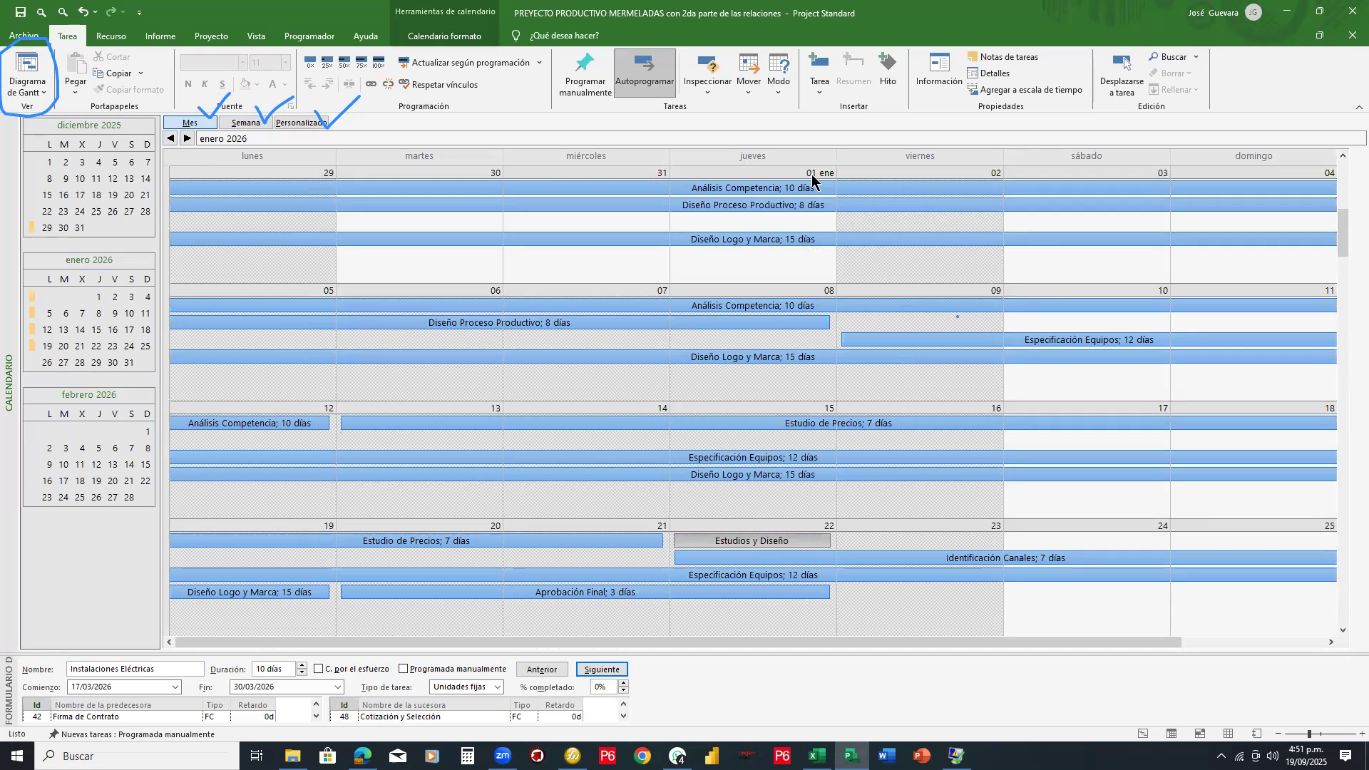
pyautogui.click(171, 139)
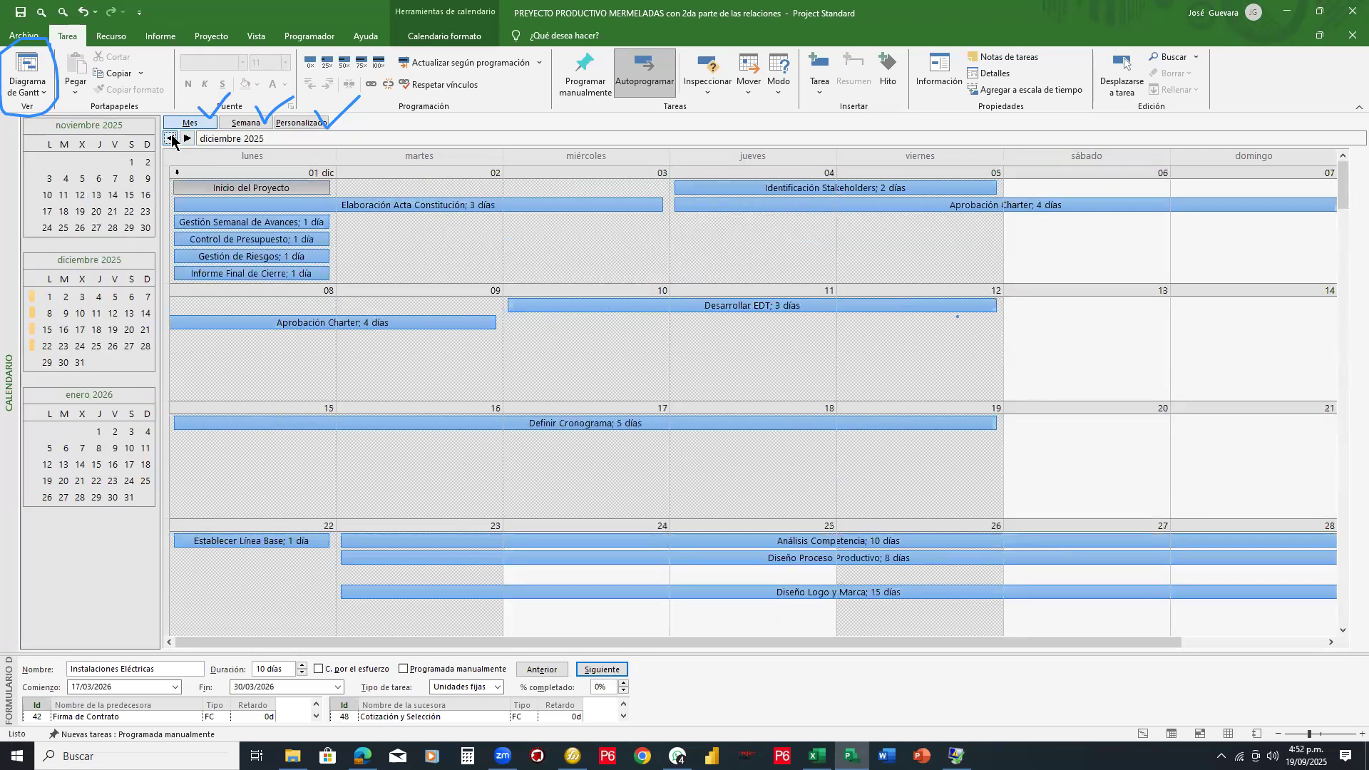
pyautogui.click(171, 139)
pyautogui.click(187, 139)
pyautogui.click(187, 139)
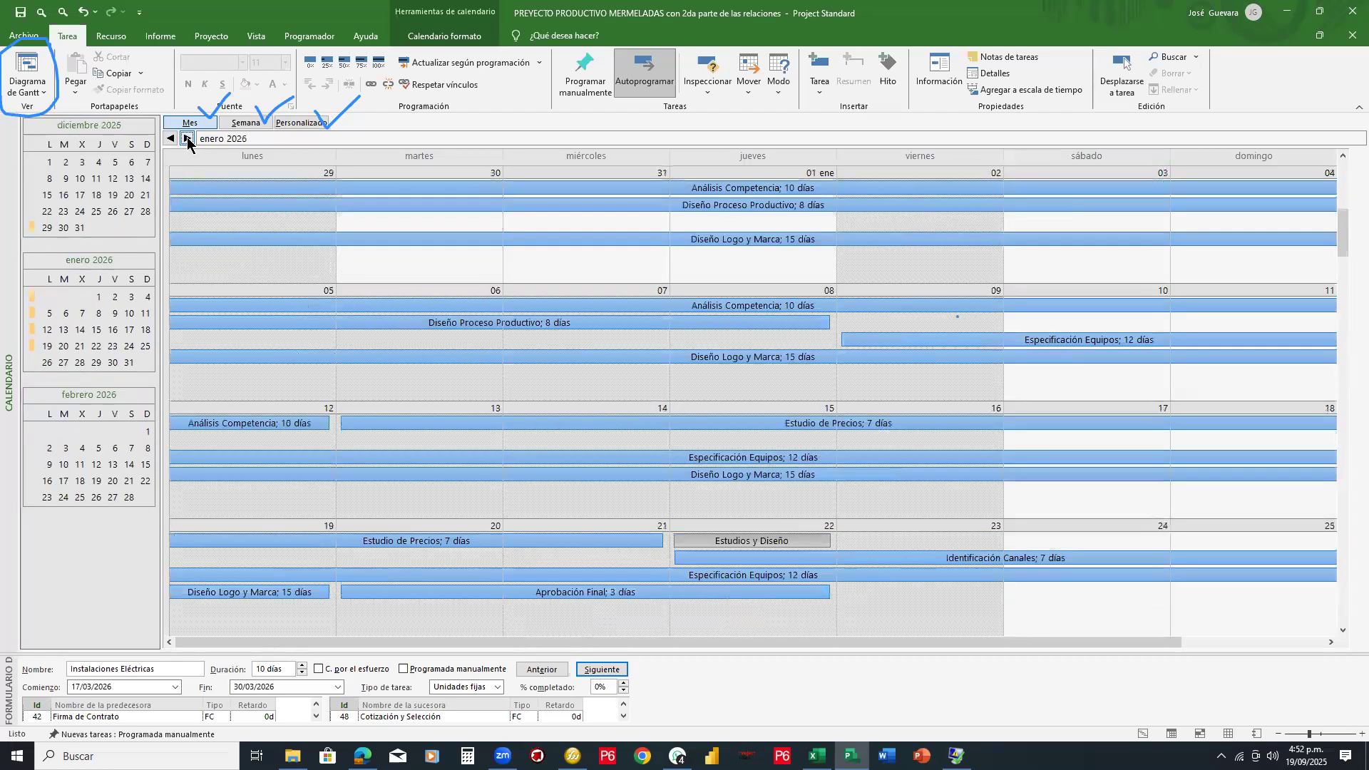
pyautogui.click(187, 139)
pyautogui.click(188, 139)
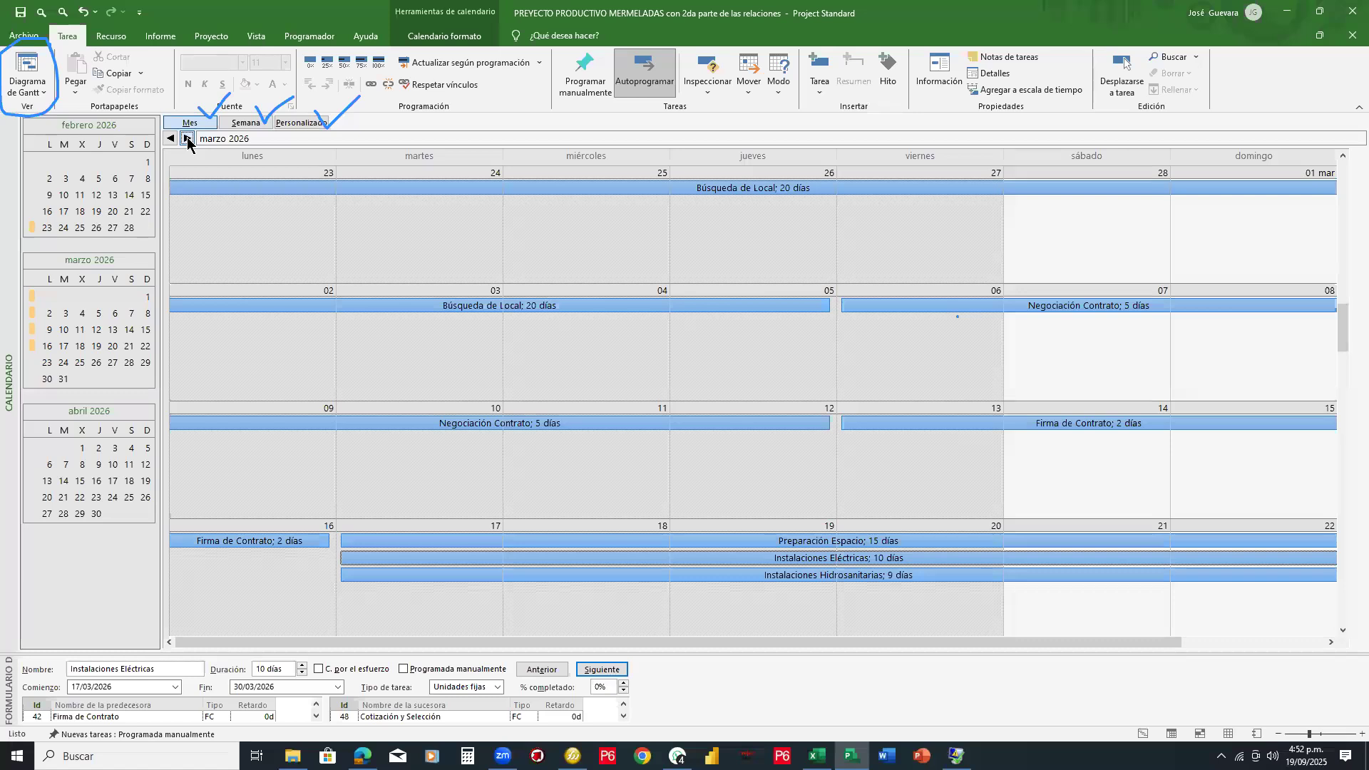
pyautogui.click(187, 138)
pyautogui.click(187, 139)
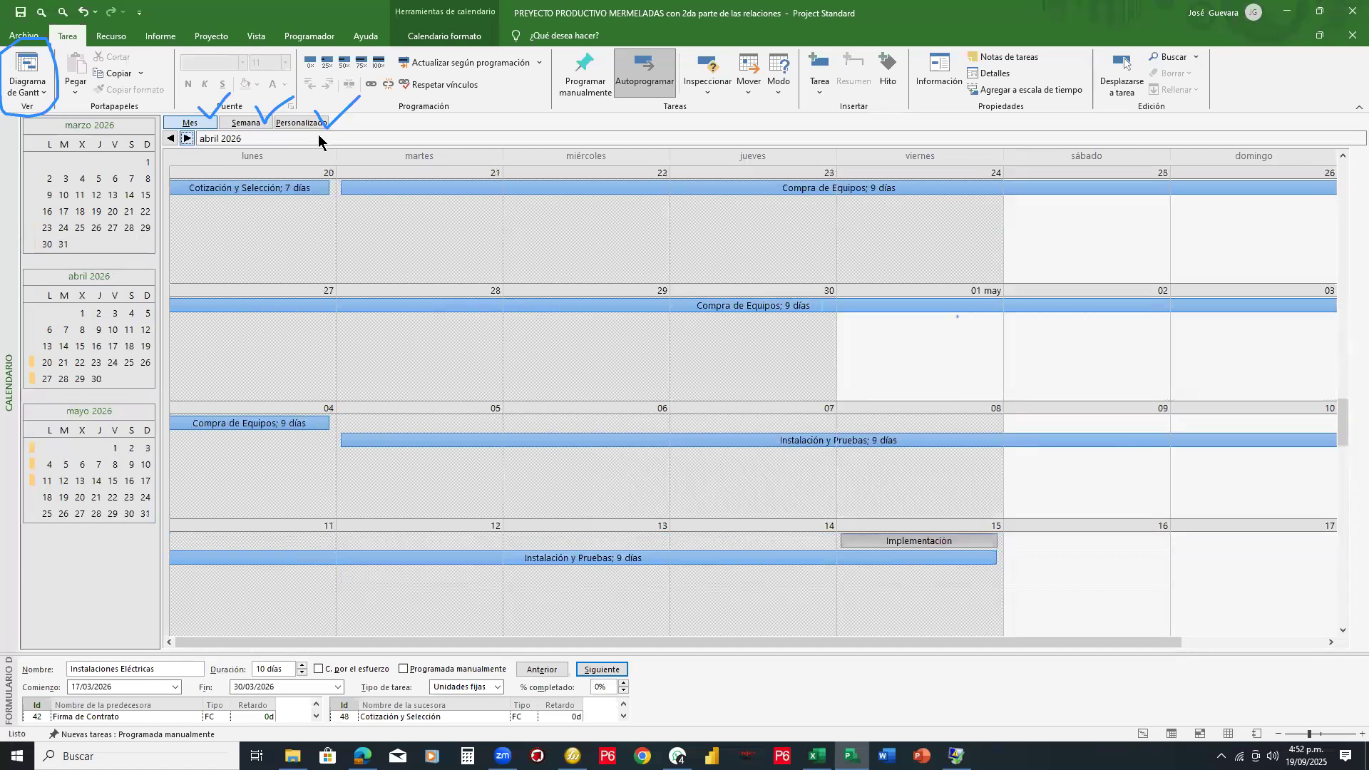
# Step: Erase the blue annotations and return to the Diagrama de Gantt view
pyautogui.moveTo(368, 113); pyautogui.dragTo(54, 98)
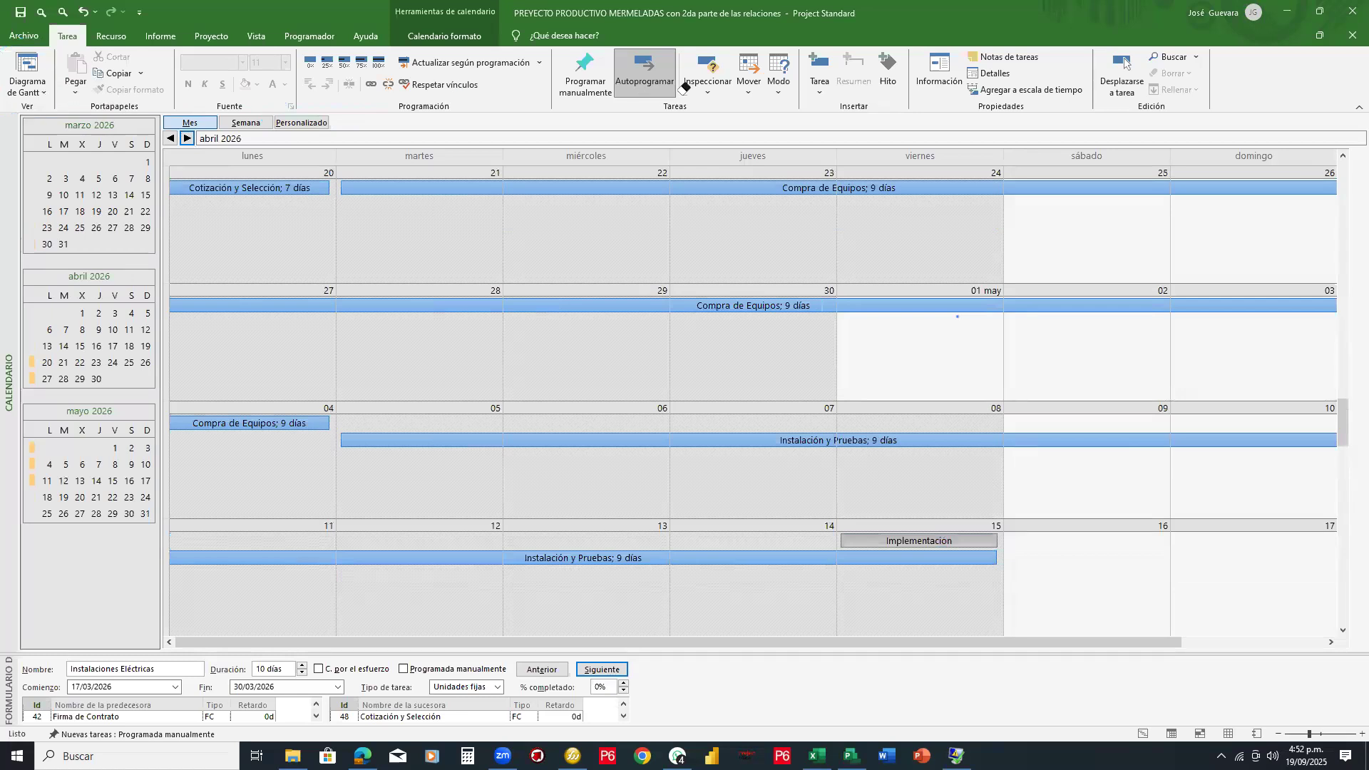
pyautogui.click(23, 71)
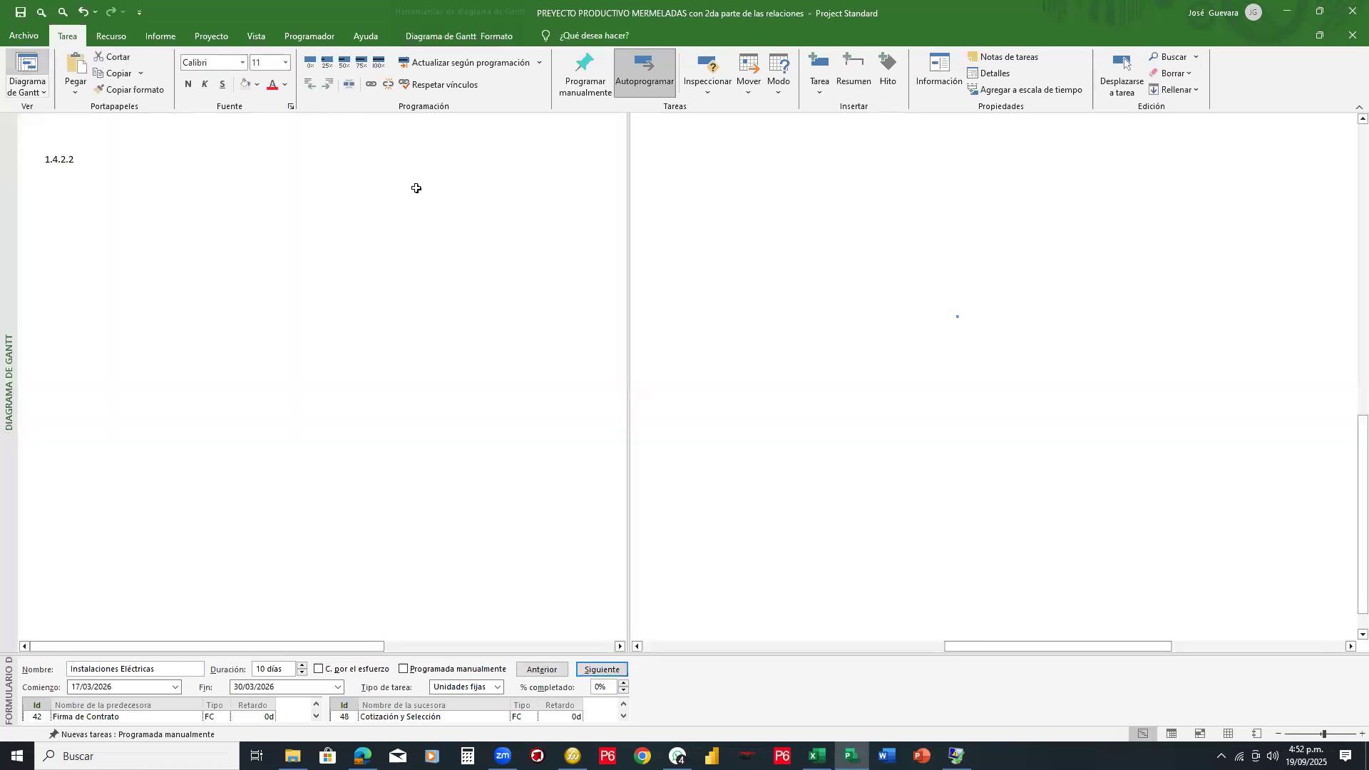
# Step: Print the summary Gantt to Microsoft Print to PDF and delete the existing REPORTE DEL GANTT DEL PROYECTO PRODUCTIVO file from Escritorio while choosing where to save
pyautogui.click(25, 35)
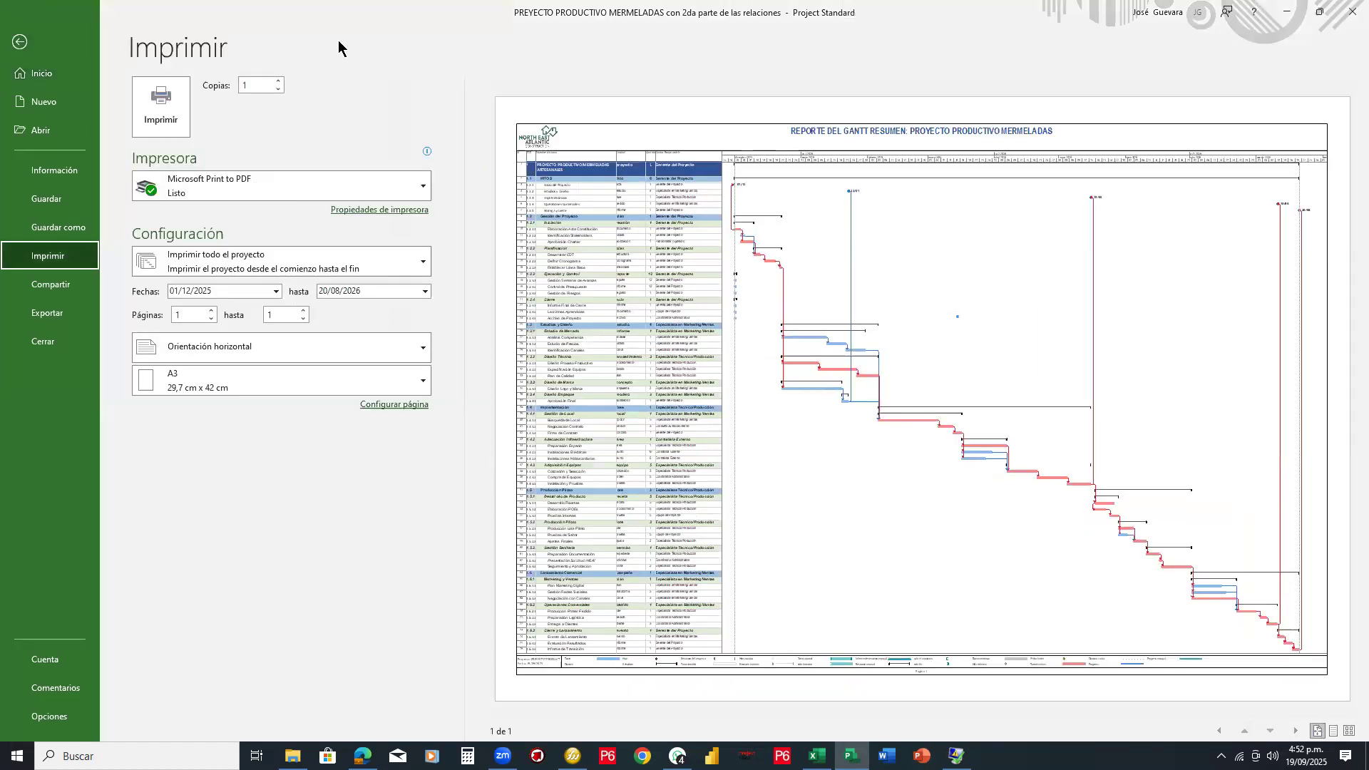
pyautogui.click(161, 107)
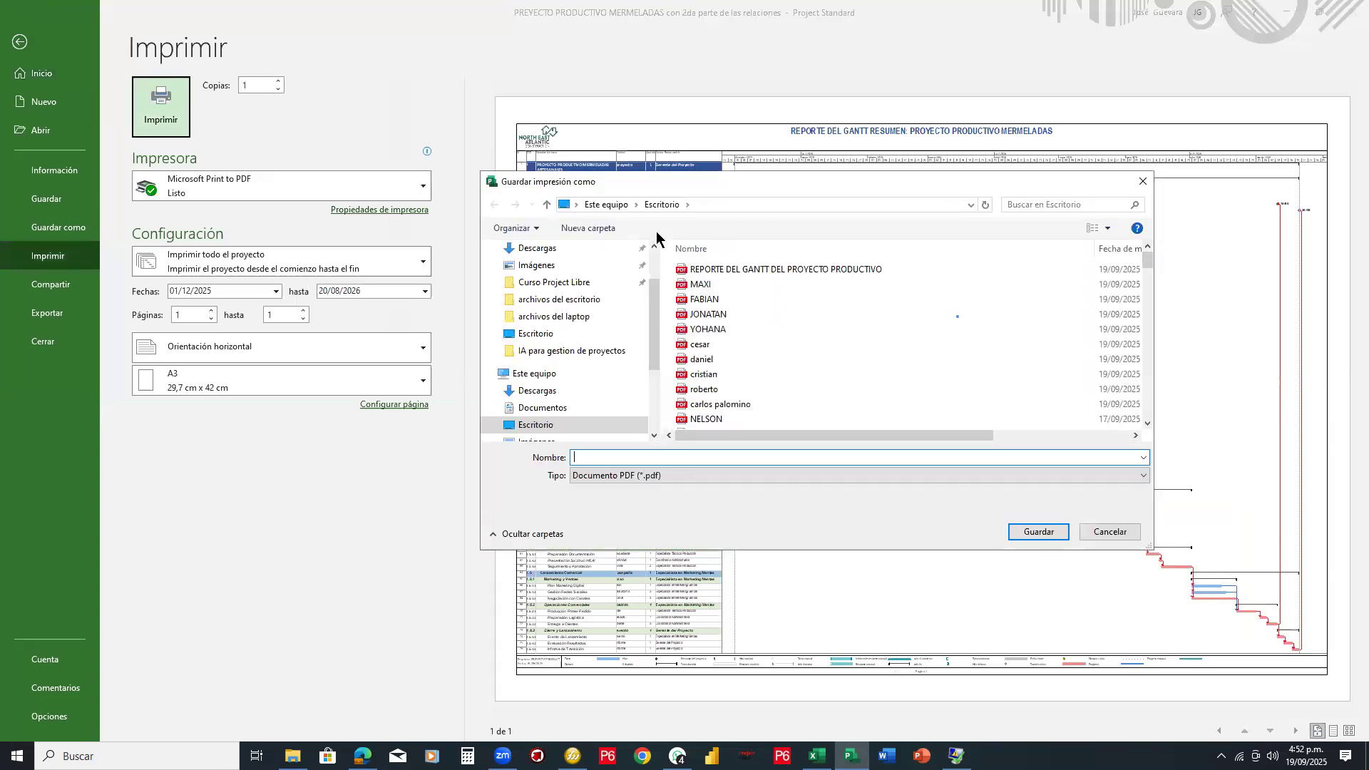
pyautogui.click(757, 268)
pyautogui.press('Return')
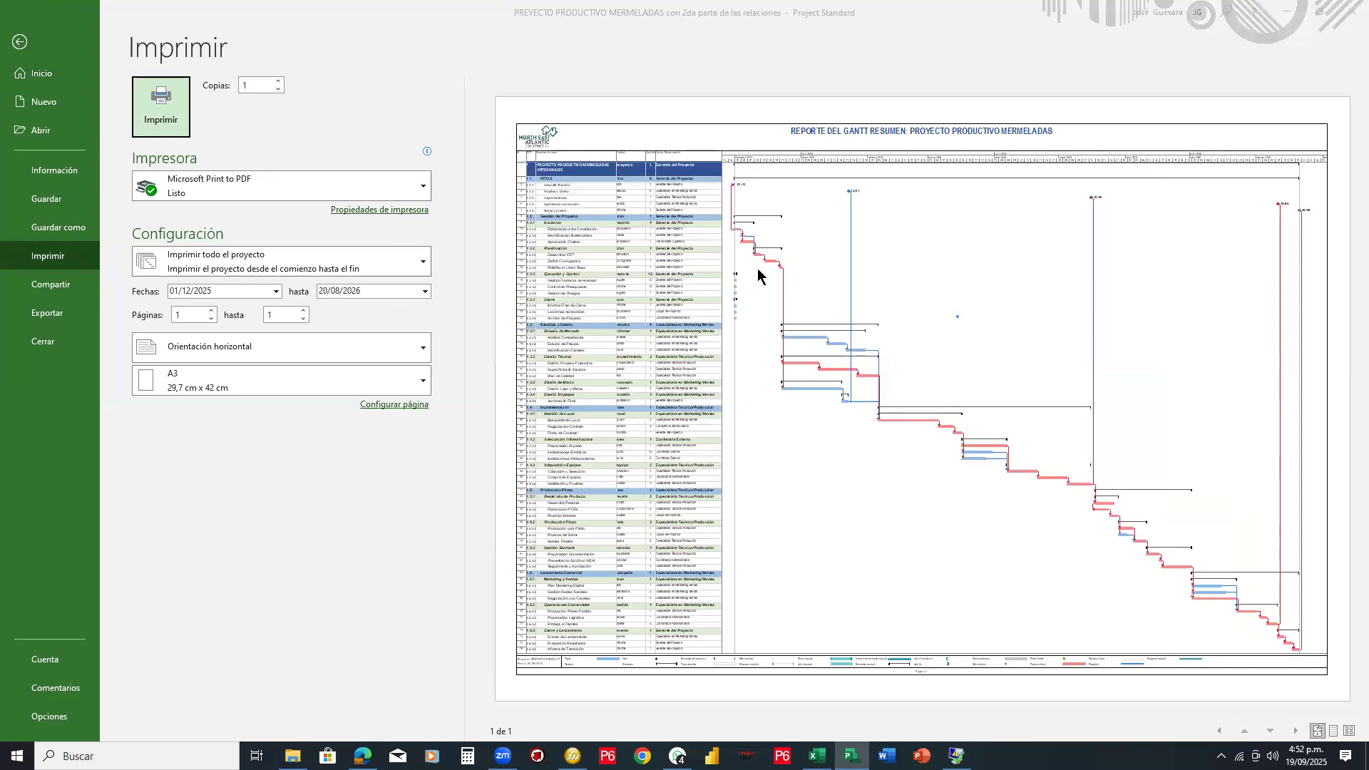
pyautogui.click(179, 124)
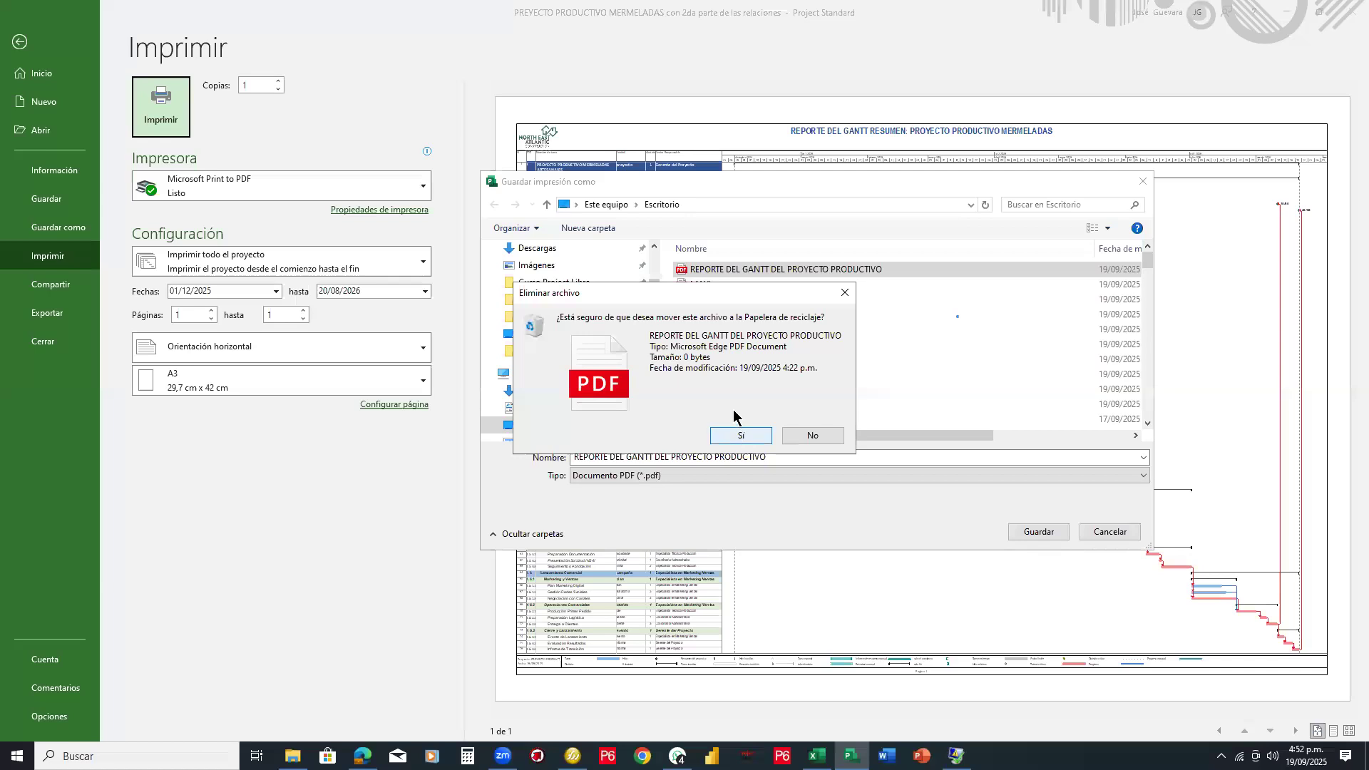
pyautogui.click(744, 434)
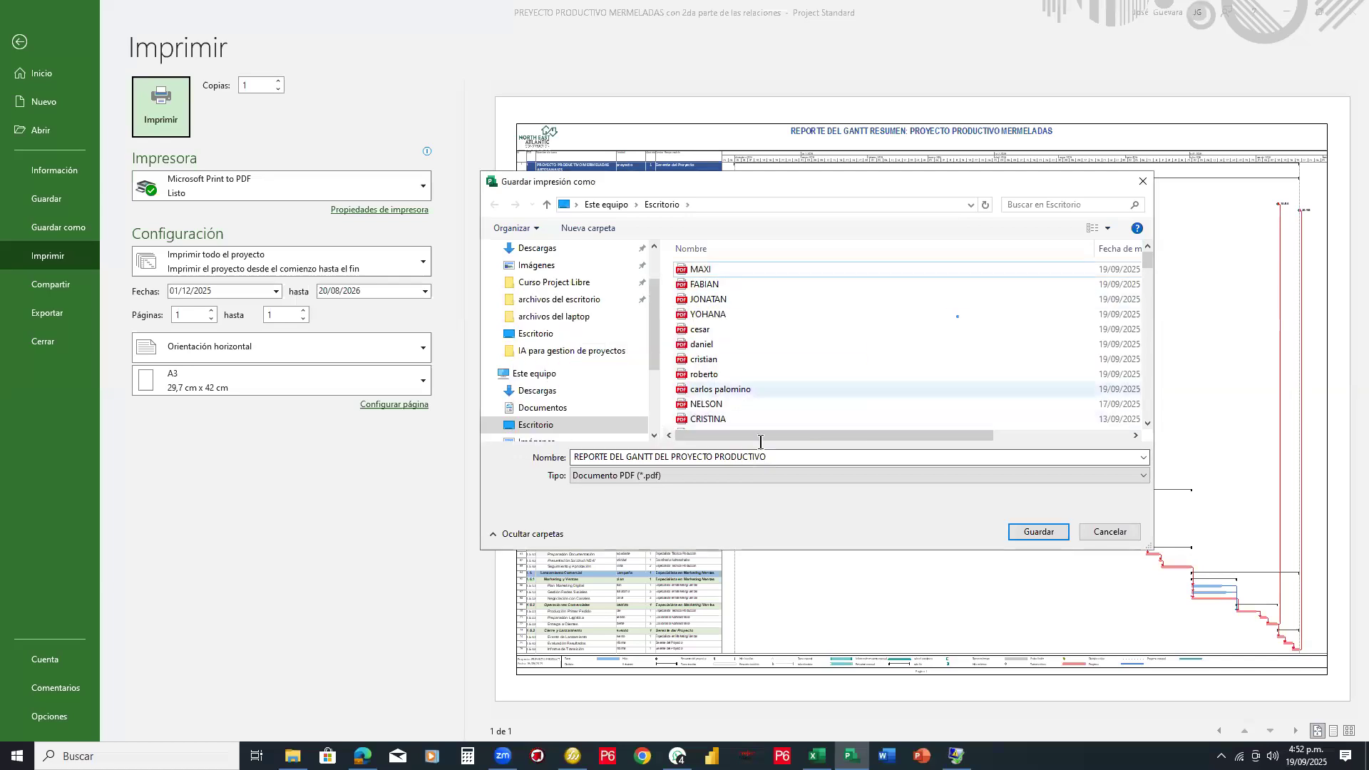
# Step: Save the printed summary Gantt in Escritorio as a PDF named REPORTE DEL GANTT
pyautogui.click(655, 458)
pyautogui.moveTo(655, 458); pyautogui.dragTo(800, 460)
pyautogui.press('BackSpace')
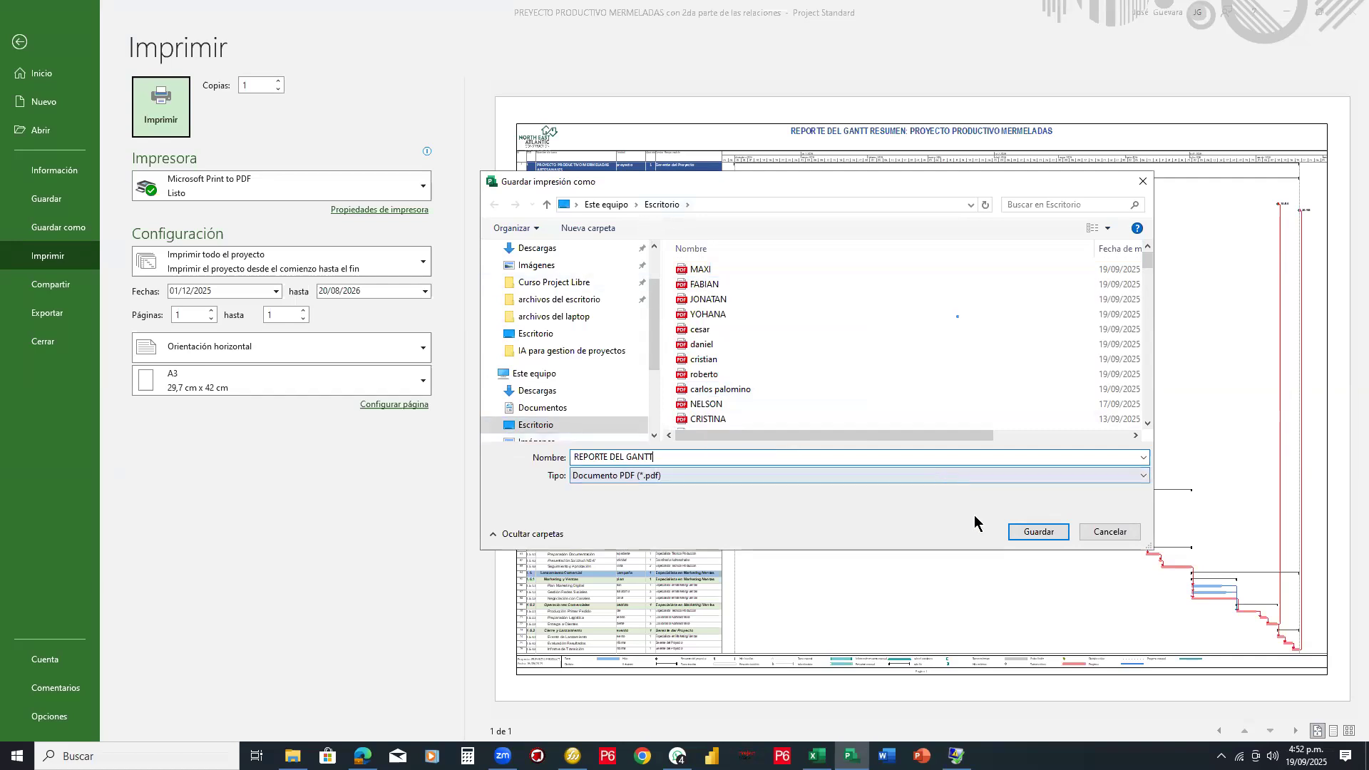
pyautogui.click(1033, 535)
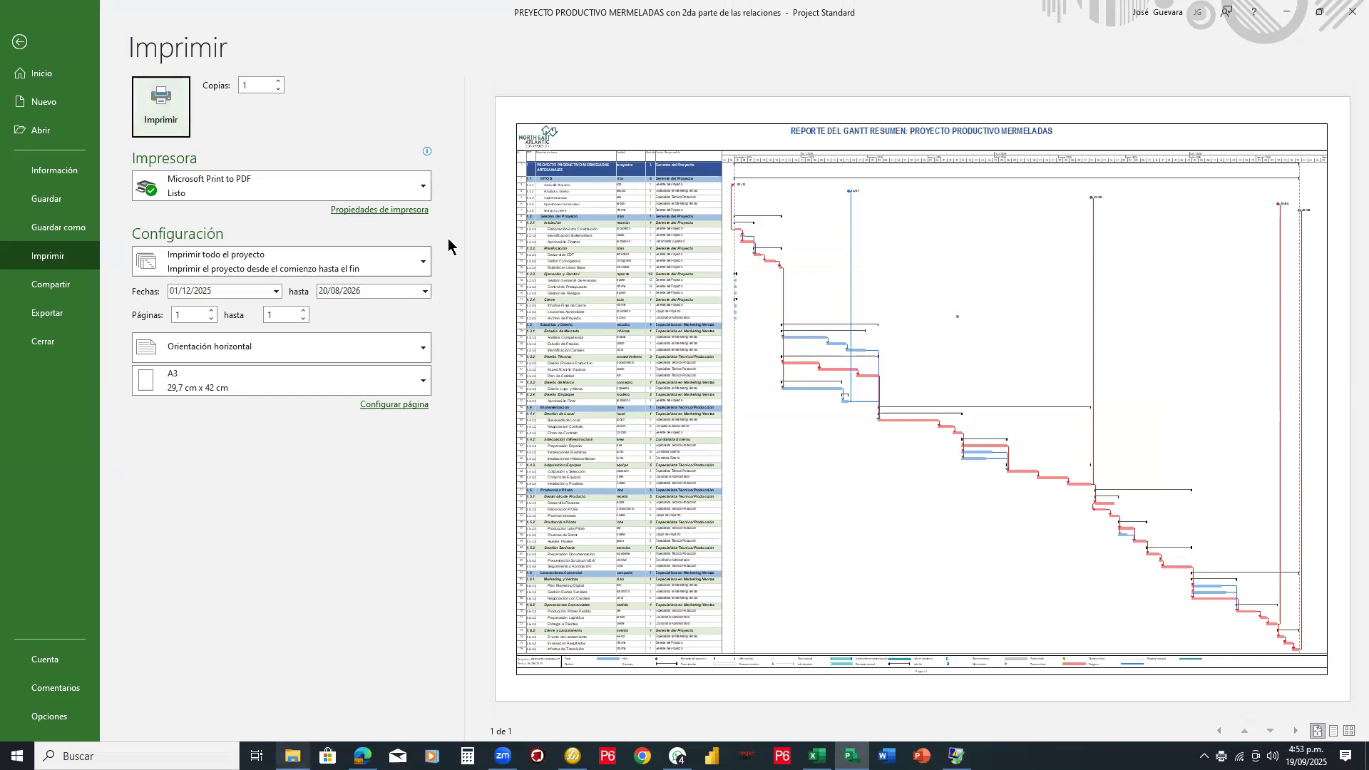
# Step: Review REPORTE DEL GANTT.pdf in Microsoft Edge down to its legend, close it and return to Microsoft Project
pyautogui.scroll(8, 293, 155)
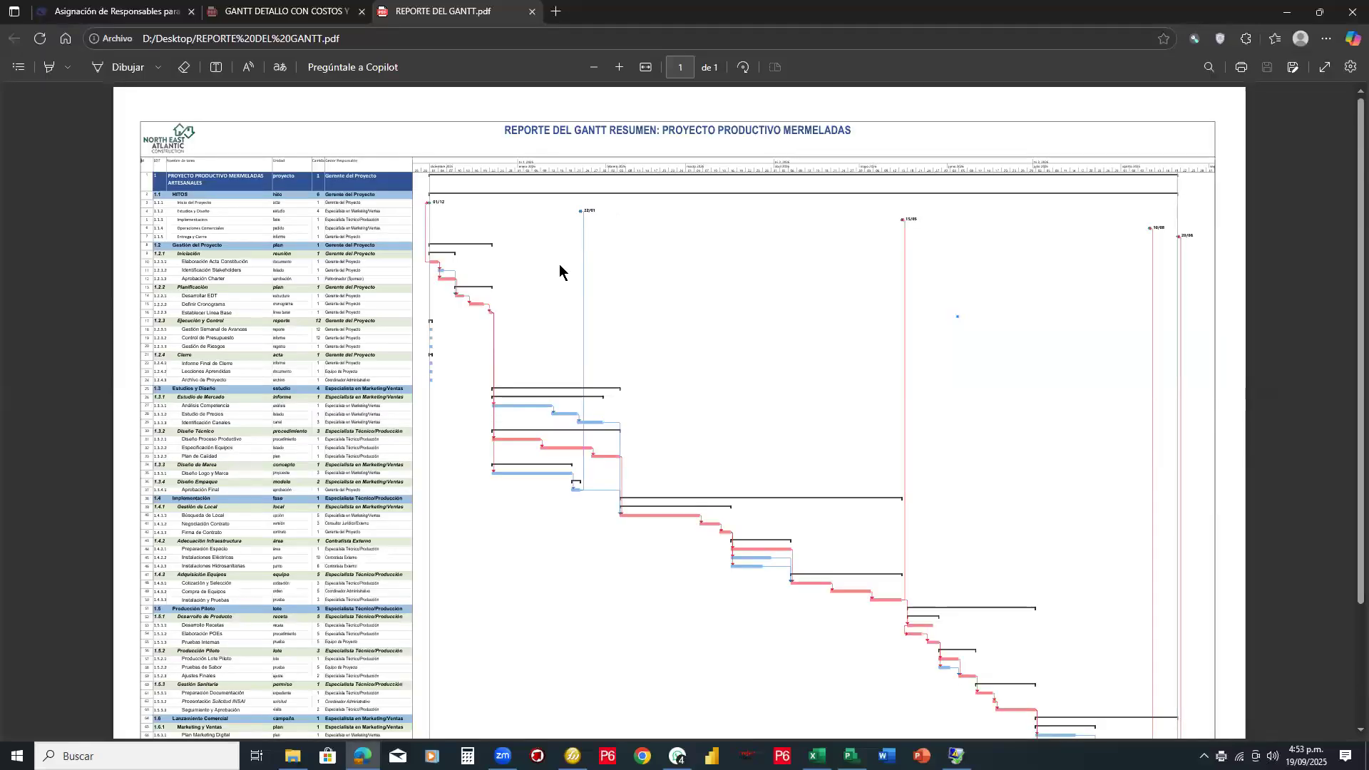
pyautogui.scroll(-1, 559, 271)
pyautogui.scroll(-1, 559, 269)
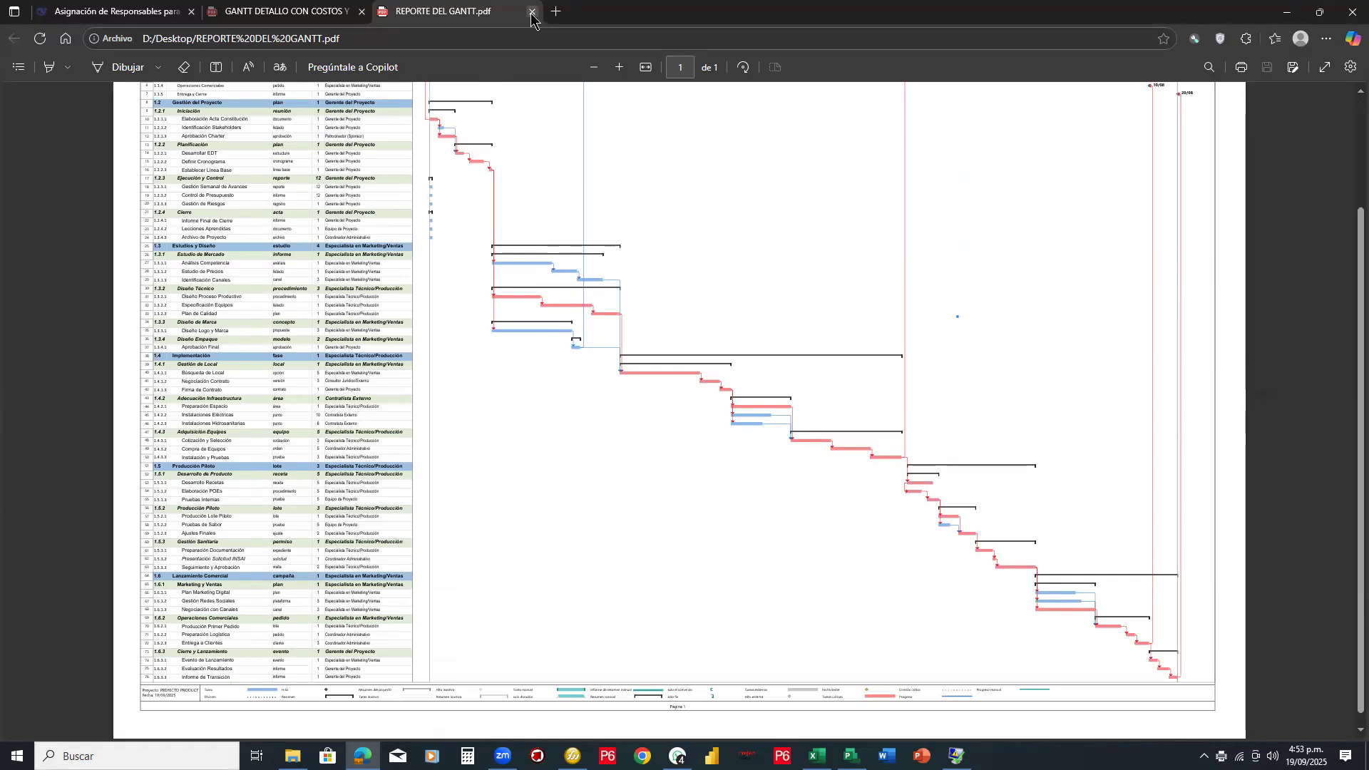
pyautogui.hotkey('ctrl', 'w')
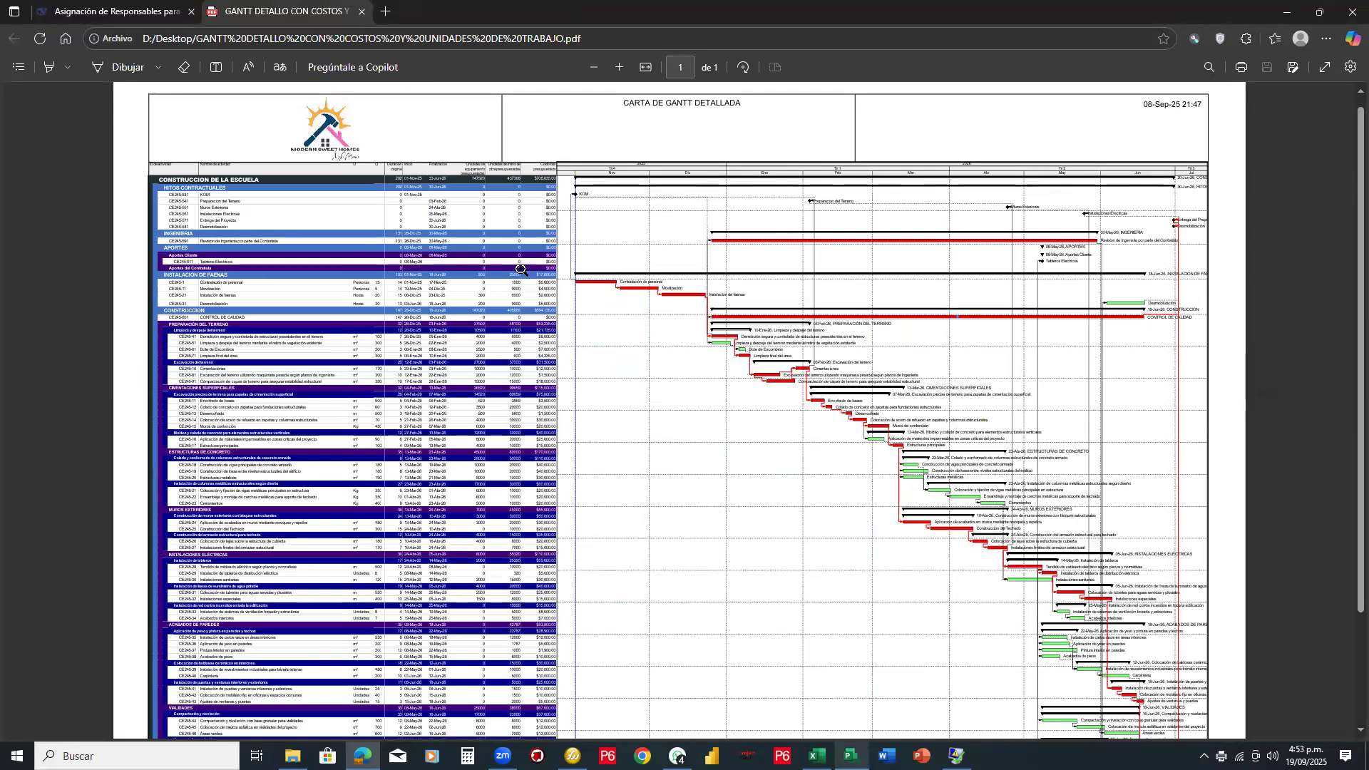
pyautogui.hotkey('alt', 'Tab')
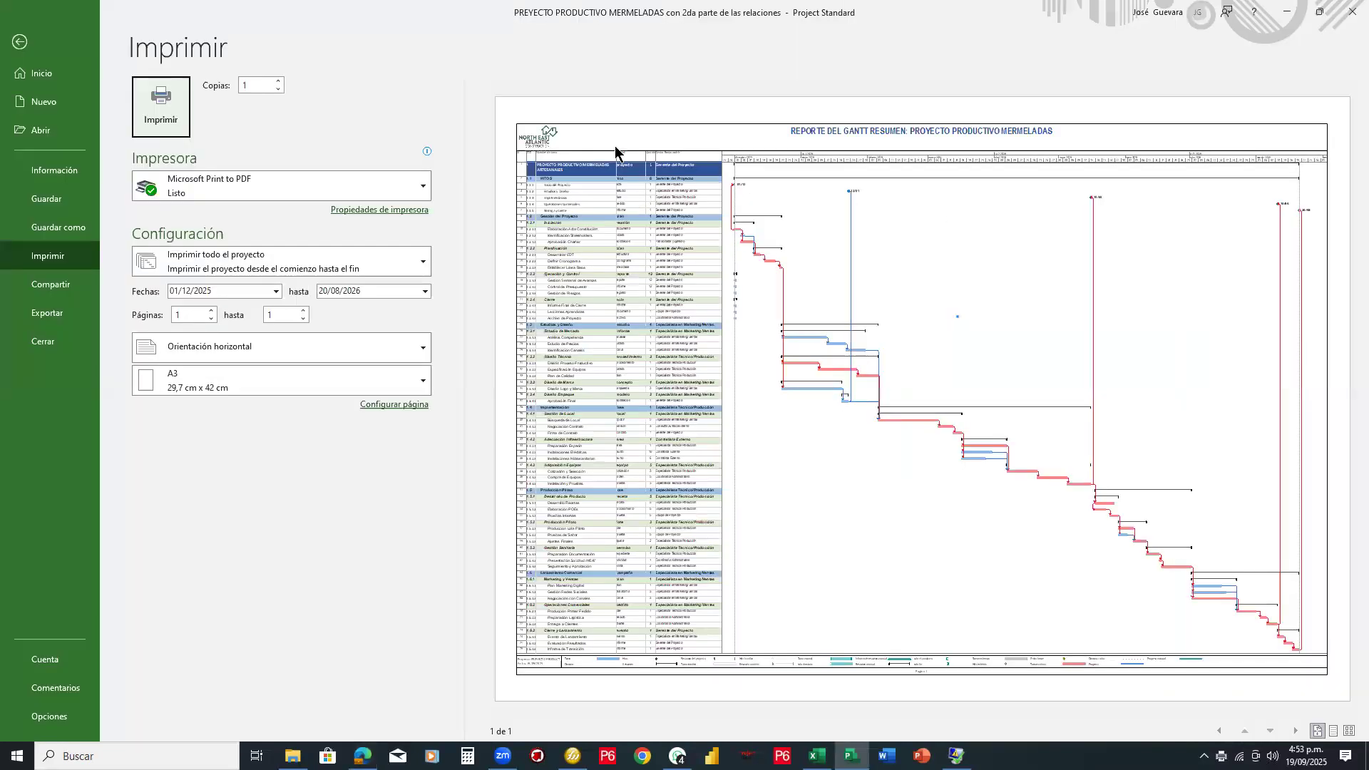
# Step: Leave the print preview and widen the Gantt table so that it ends at the Fin column
pyautogui.press('Escape')
pyautogui.moveTo(627, 163); pyautogui.dragTo(825, 197)
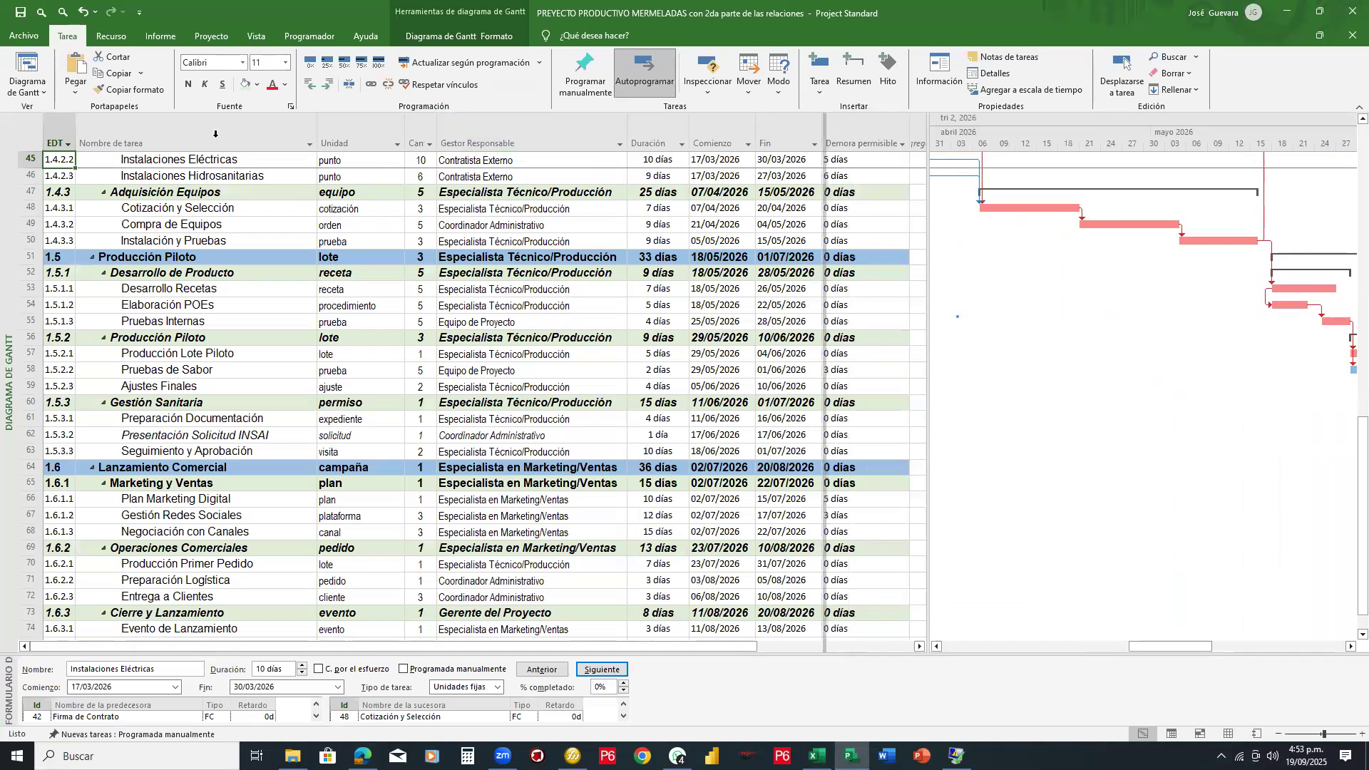
# Step: Print the widened Gantt to PDF and save it in Escritorio as REPORTE DETALLADO
pyautogui.click(26, 35)
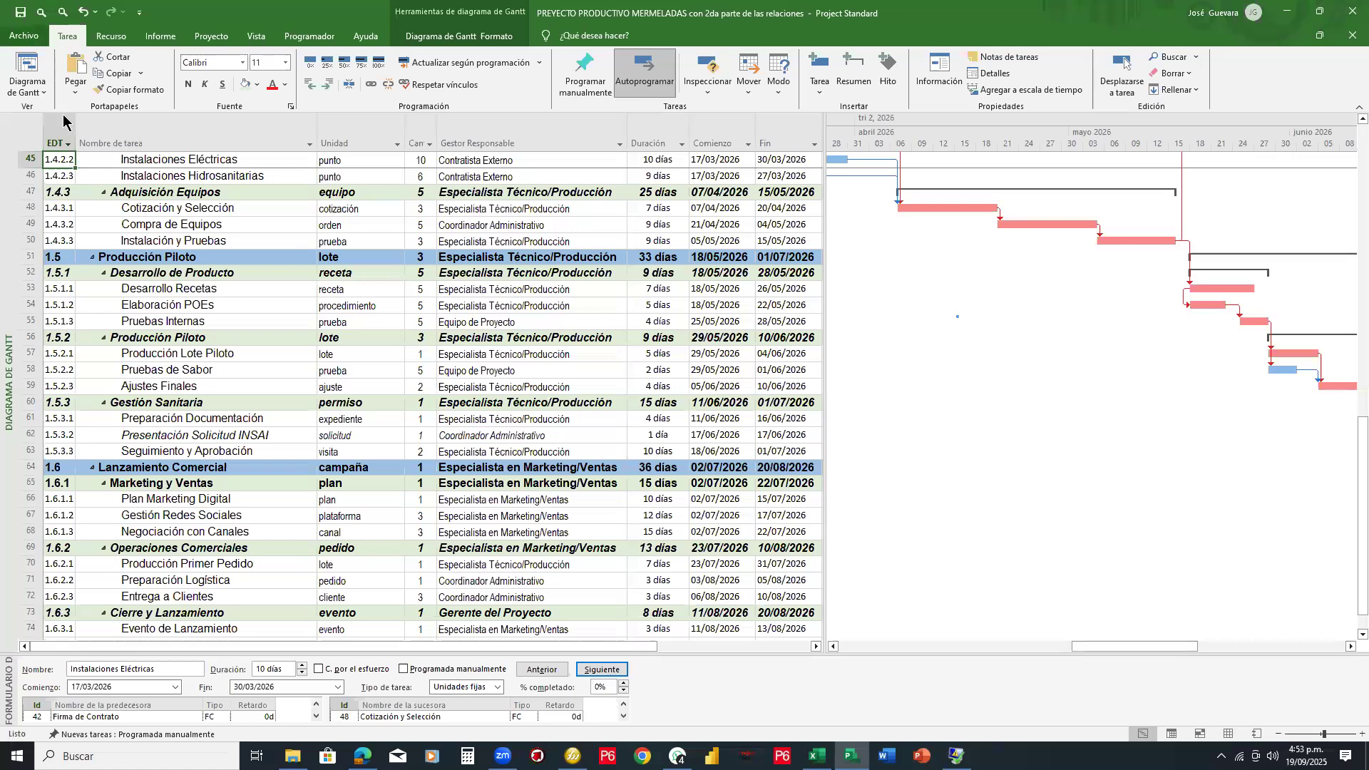
pyautogui.click(47, 256)
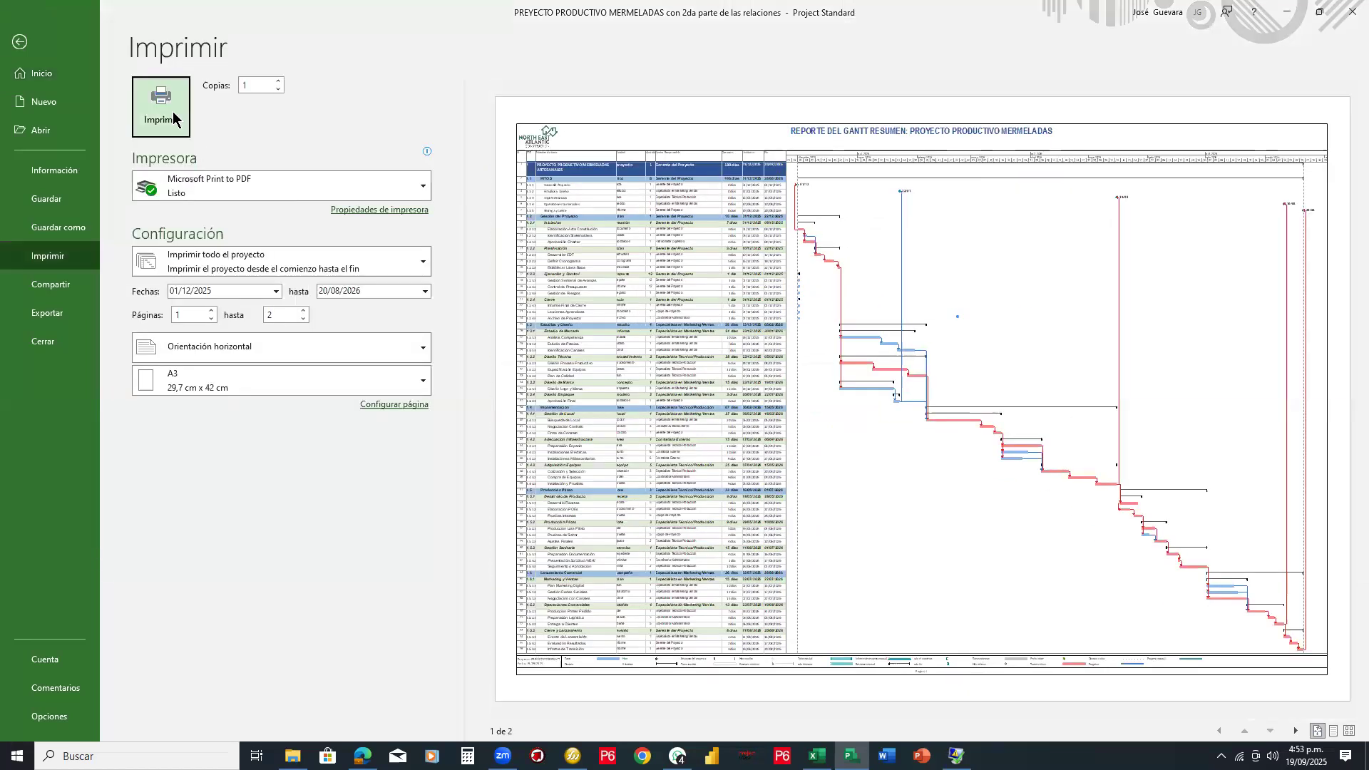
pyautogui.click(173, 117)
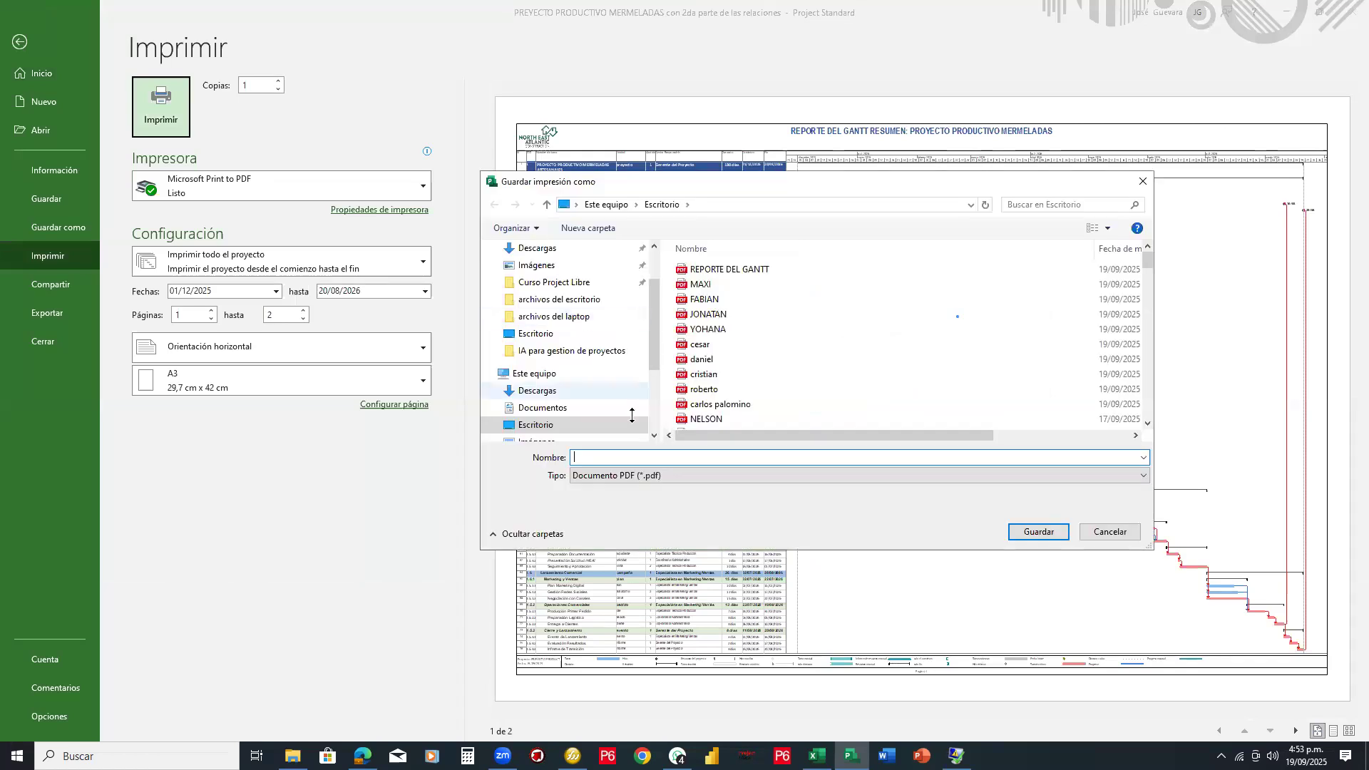
pyautogui.write('R')
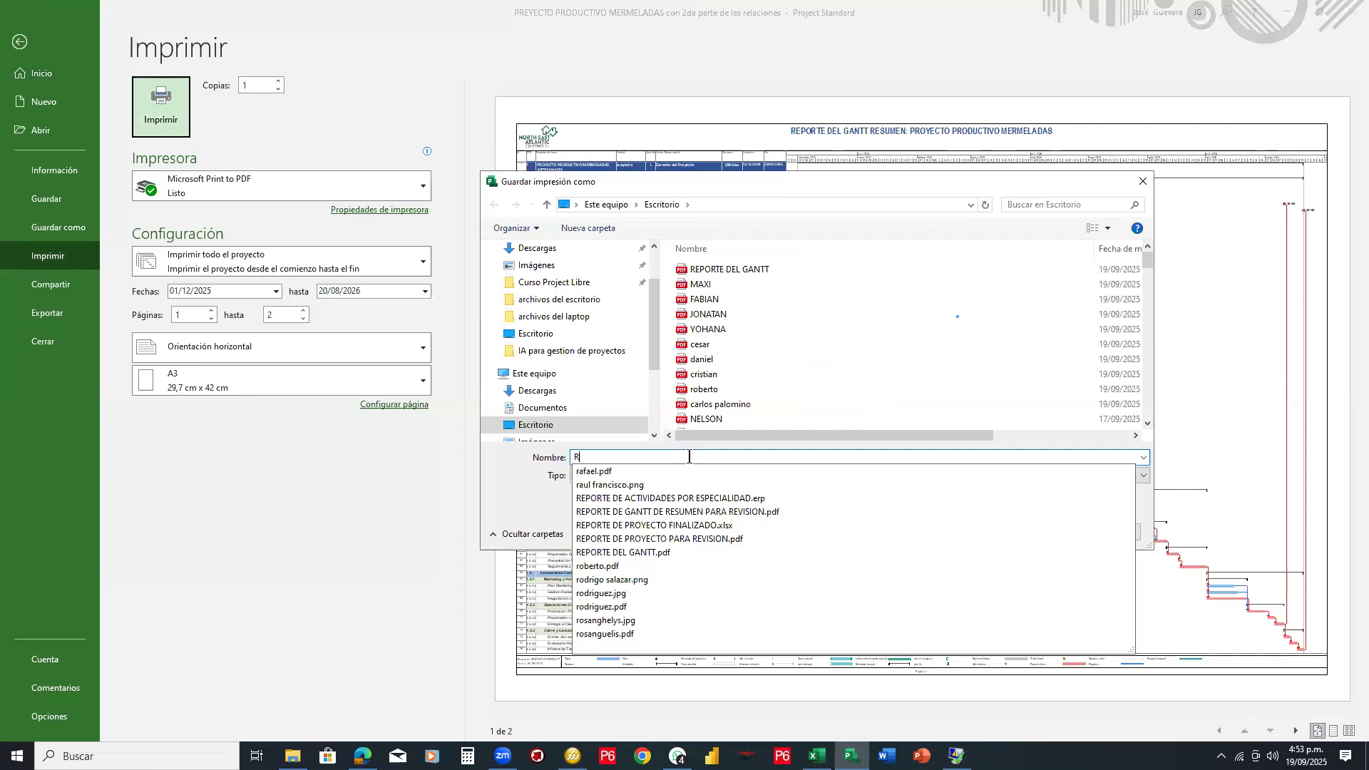
pyautogui.write('ERPOR ')
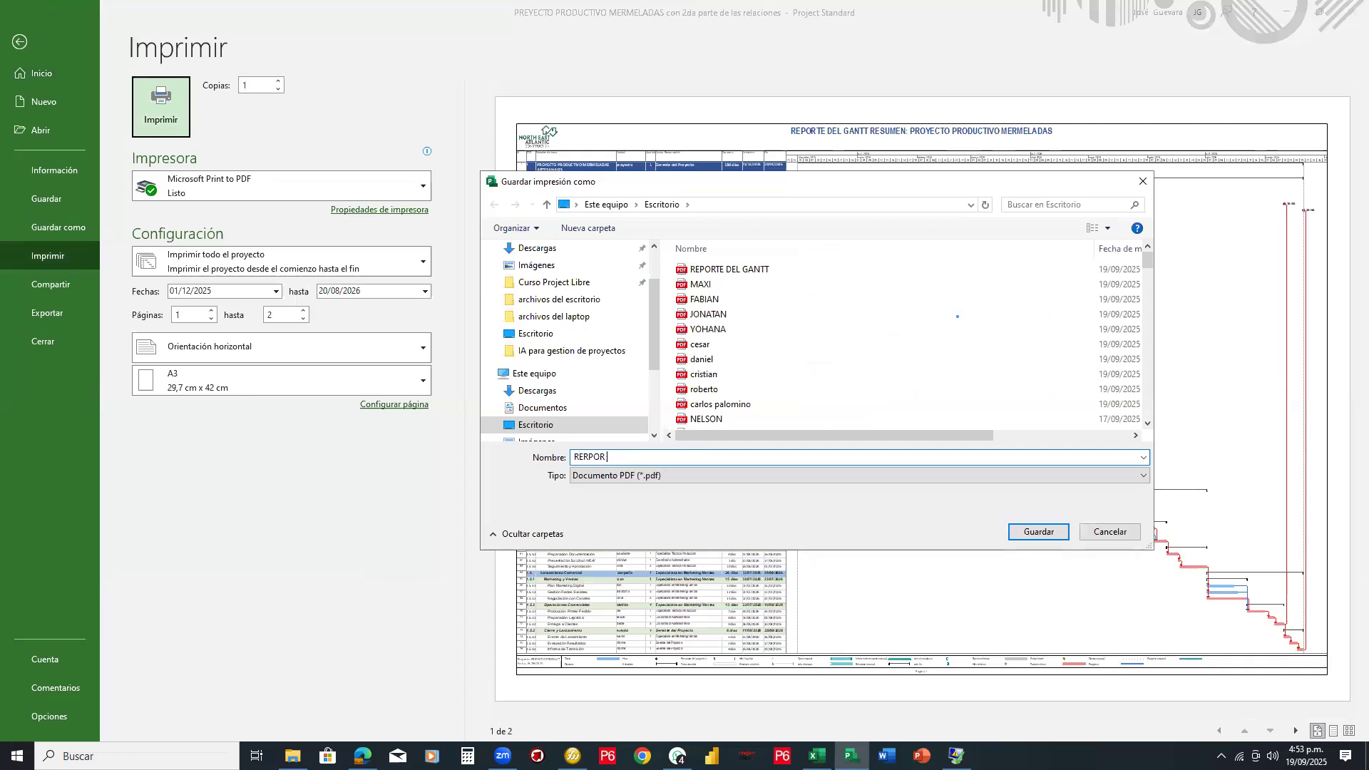
pyautogui.write('TE')
pyautogui.press('BackSpace')
pyautogui.press('BackSpace')
pyautogui.press('BackSpace')
pyautogui.write('TE DETALLADO')
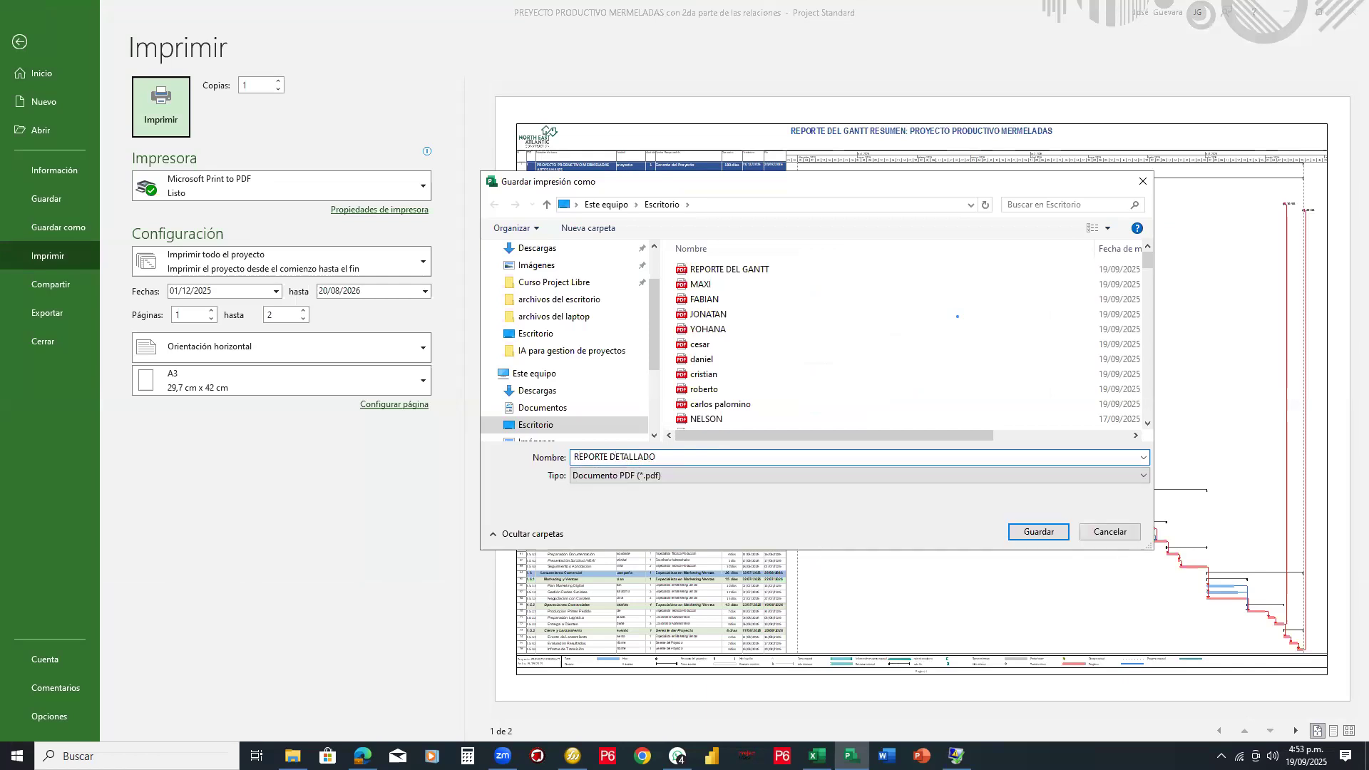
pyautogui.click(1011, 530)
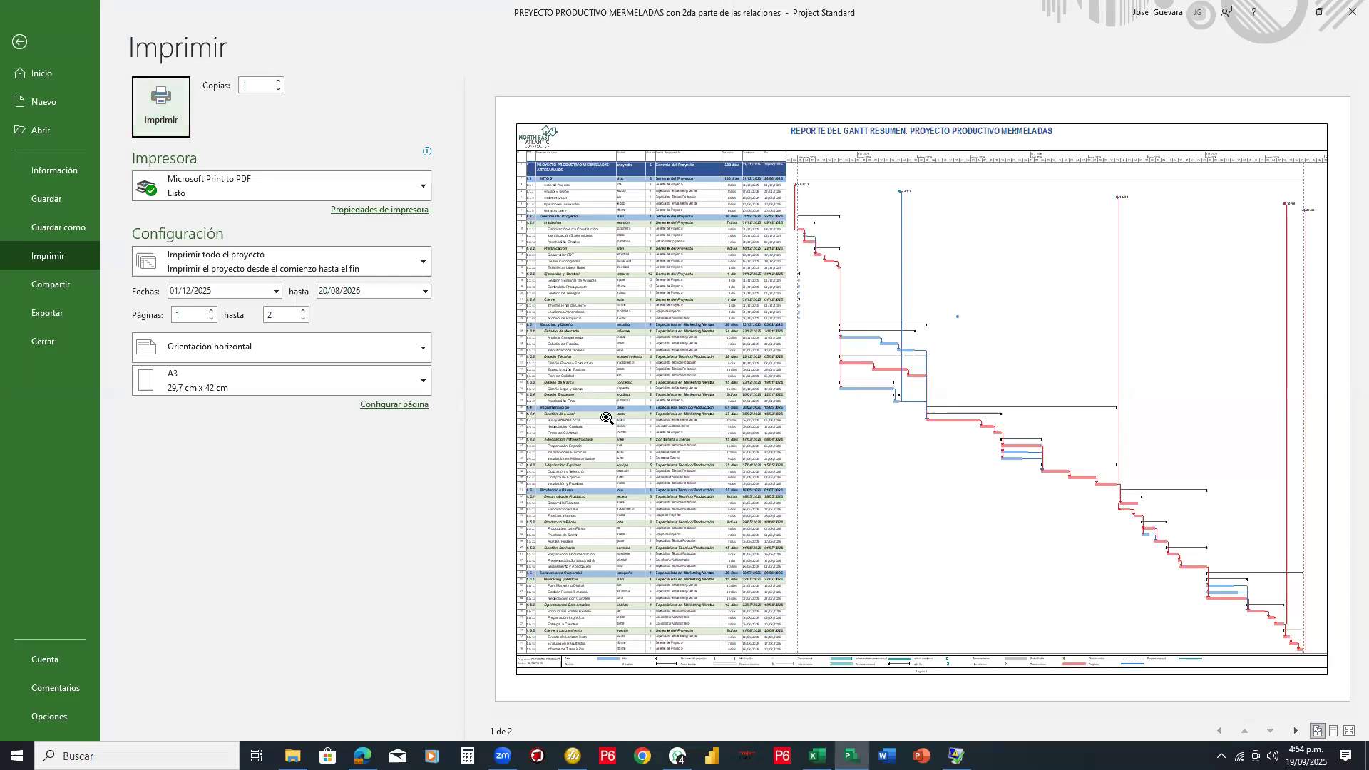
# Step: Leave the print preview and examine the Gantt back at its December 2025 start, around the Ejecución y Control and Cierre phases
pyautogui.click(22, 44)
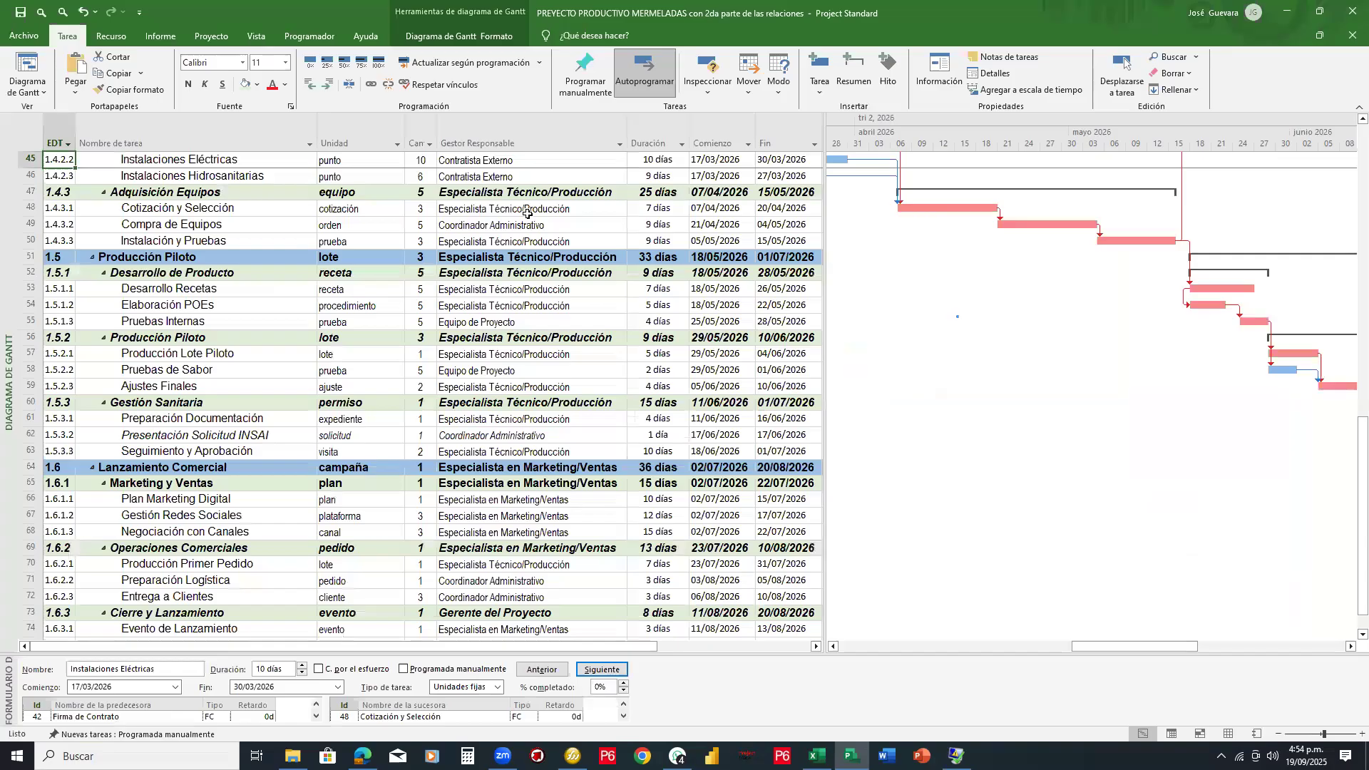
pyautogui.click(834, 646)
pyautogui.hscroll(-2, 871, 408)
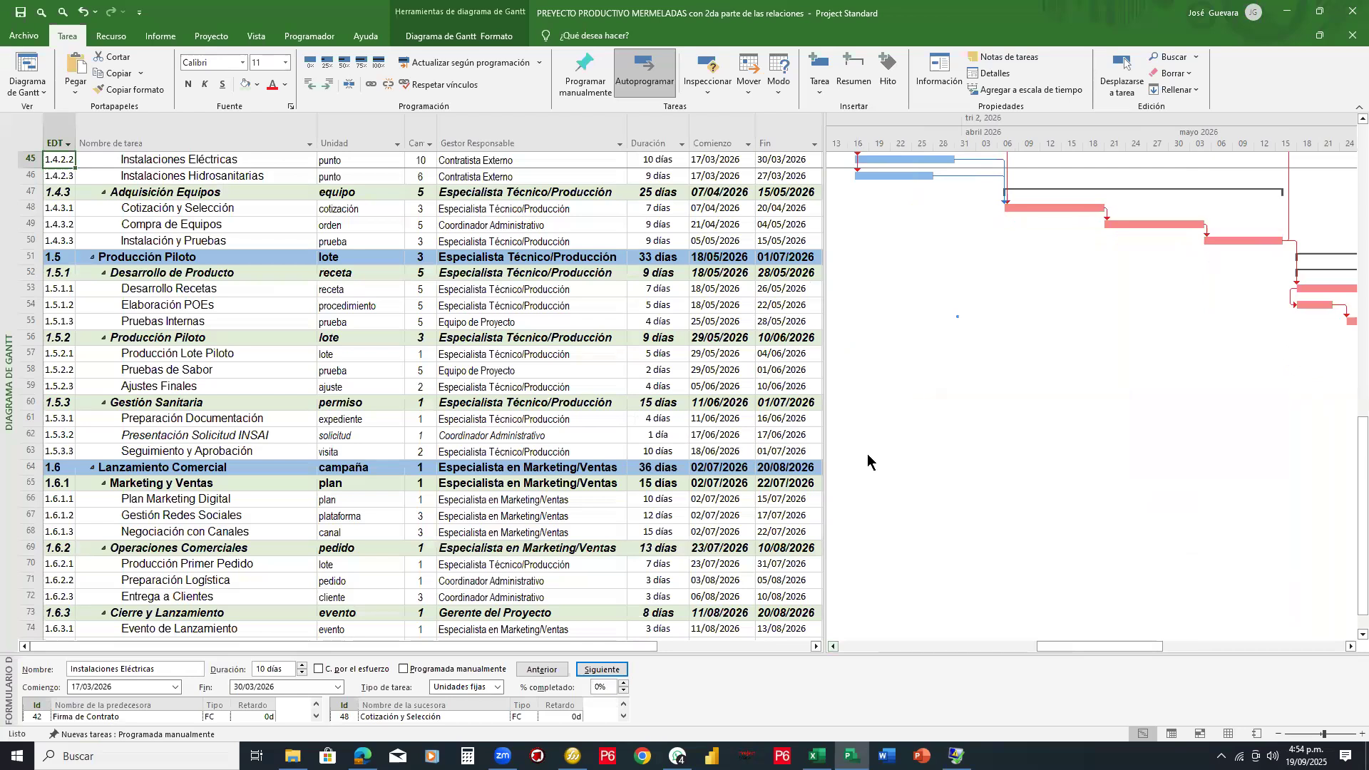
pyautogui.scroll(5, 1048, 647)
pyautogui.click(984, 648)
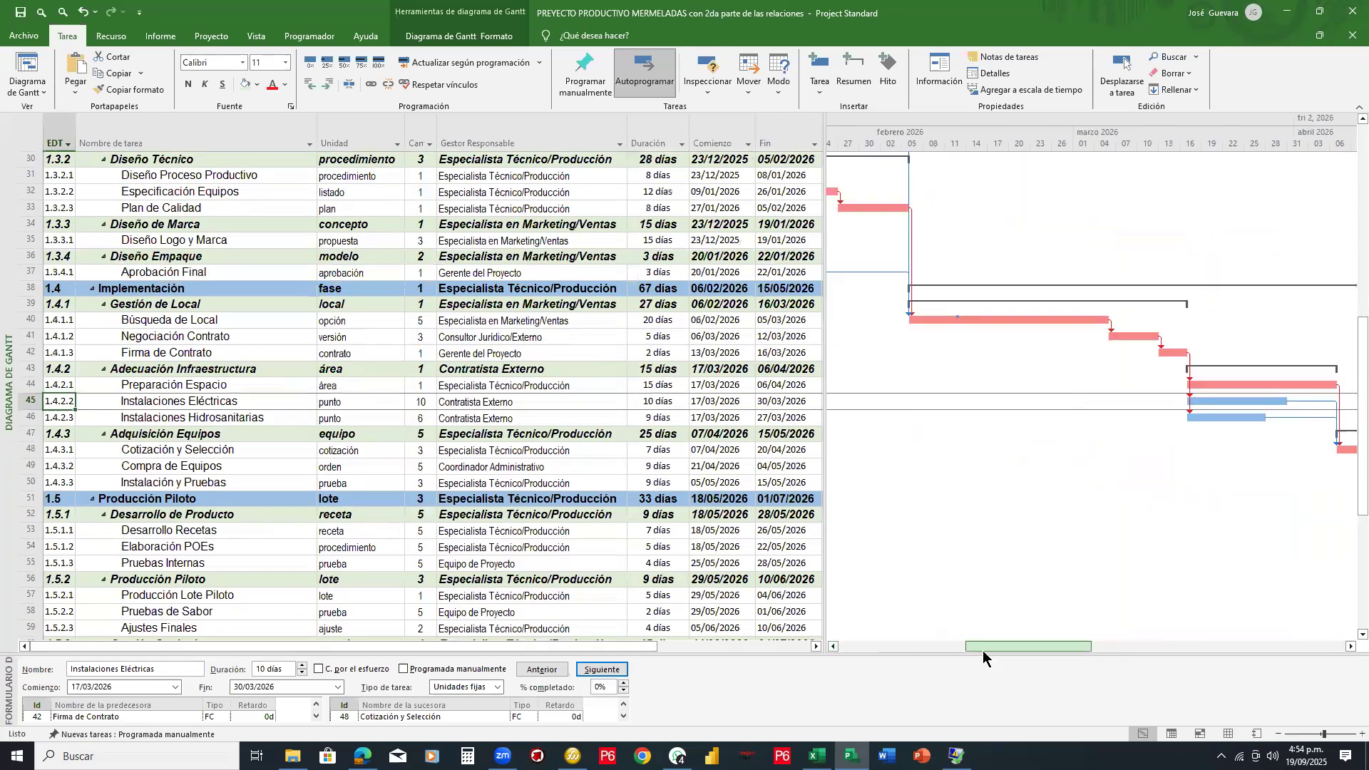
pyautogui.click(923, 649)
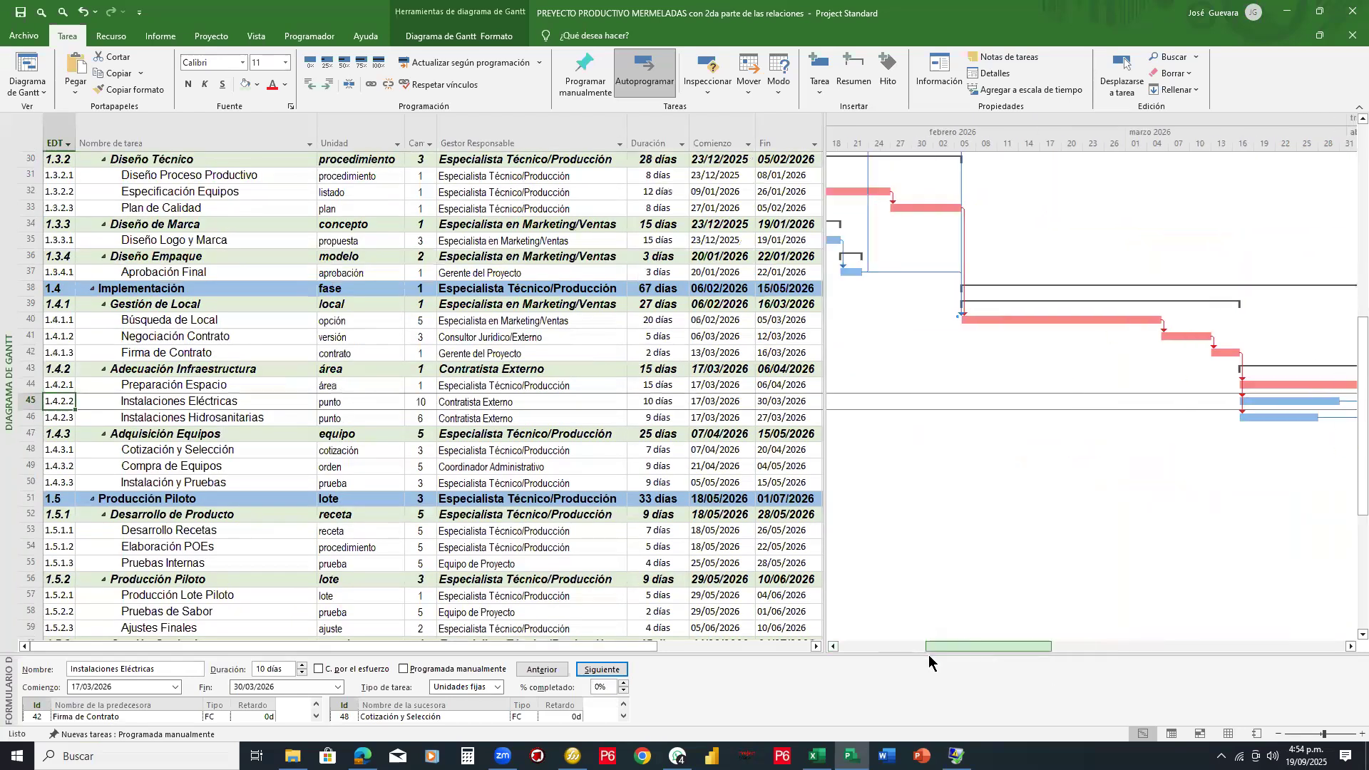
pyautogui.scroll(5, 487, 415)
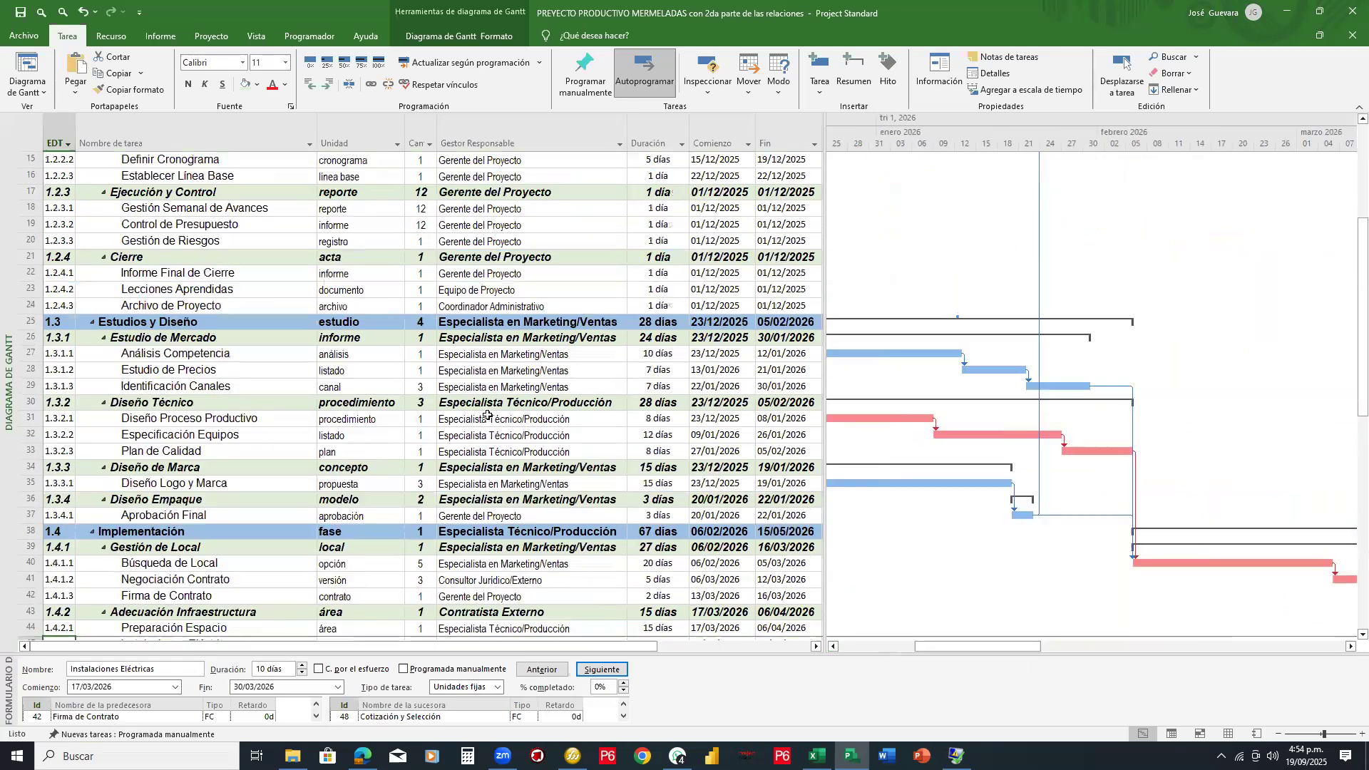
pyautogui.scroll(5, 487, 415)
pyautogui.scroll(-1, 487, 415)
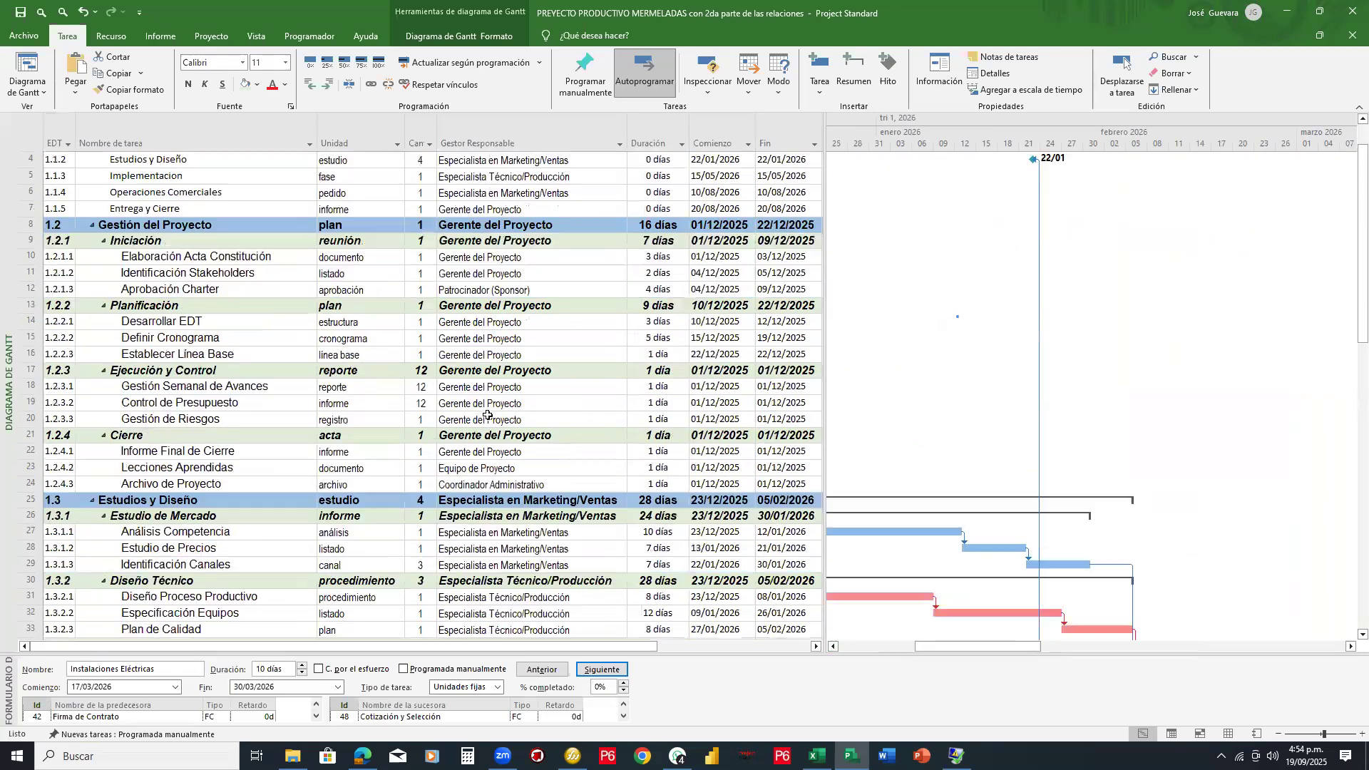
pyautogui.scroll(1, 743, 546)
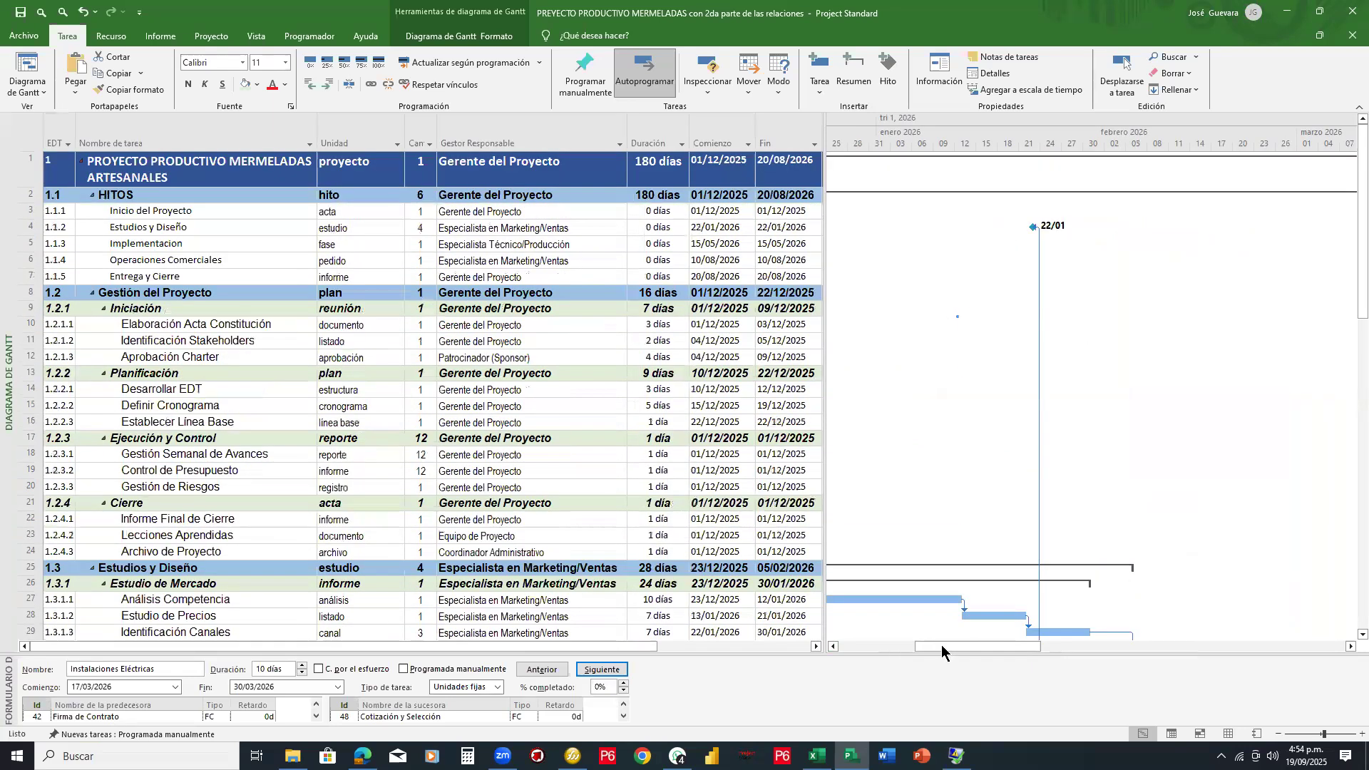
pyautogui.moveTo(941, 644); pyautogui.dragTo(865, 646)
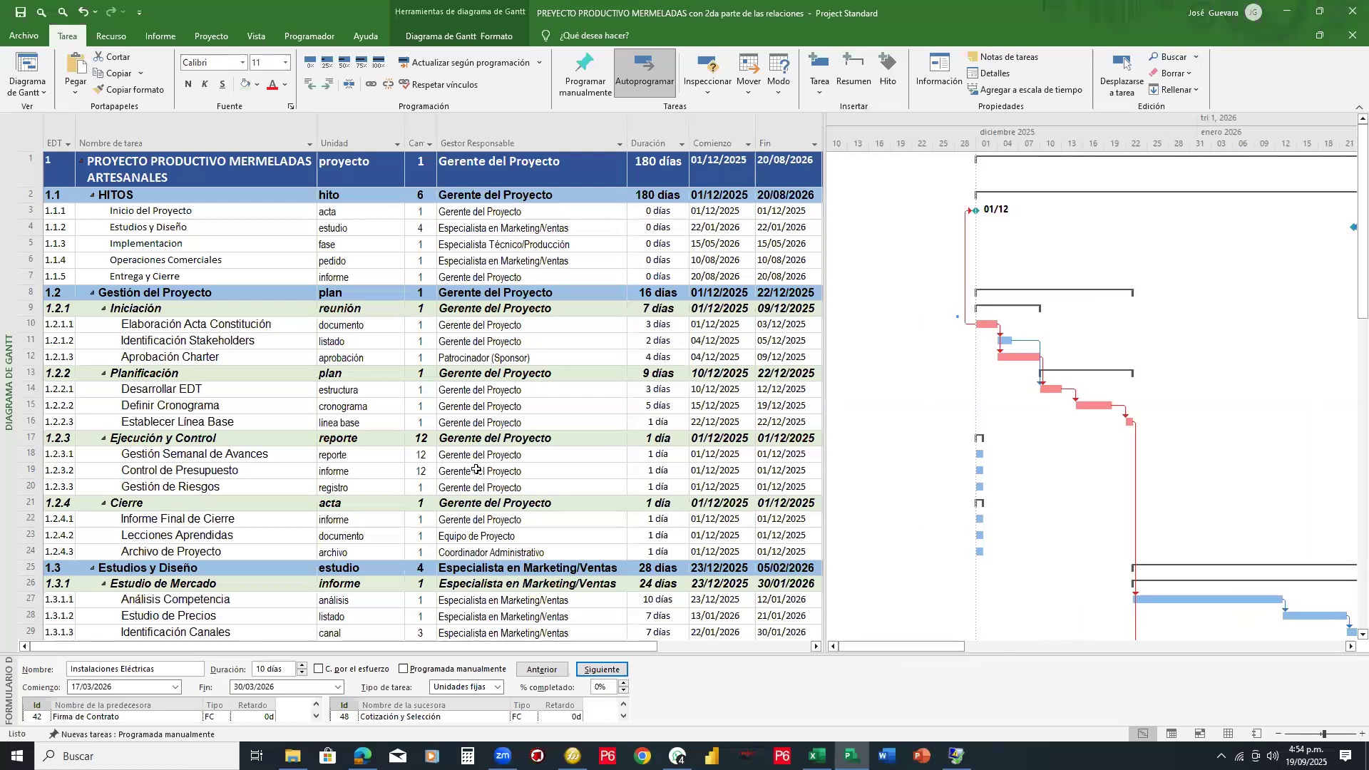
pyautogui.scroll(-2, 271, 246)
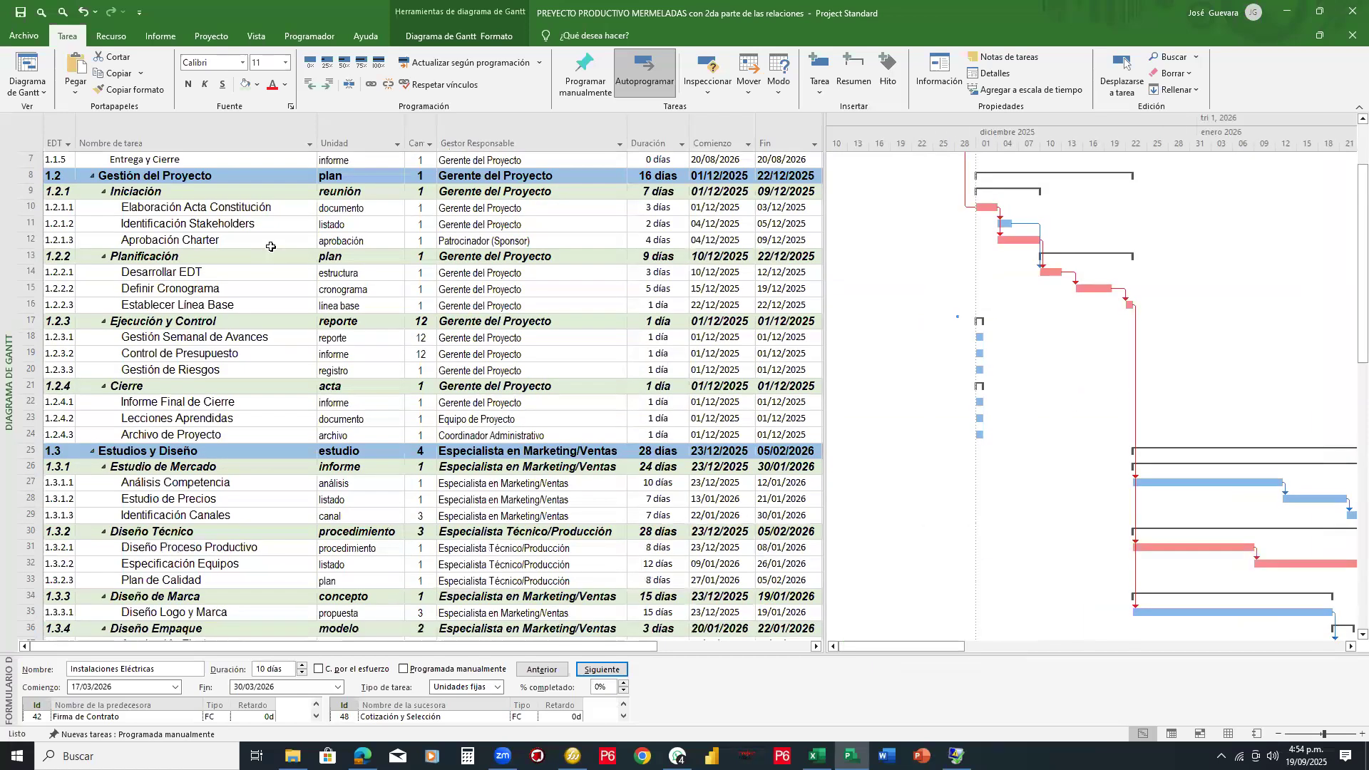
# Step: Frame the Ejecución y Control and Cierre rows and their subtasks with screen annotations, and clear the marks
pyautogui.moveTo(1006, 310)
pyautogui.mouseDown()
pyautogui.moveTo(982, 428)
pyautogui.moveTo(601, 443)
pyautogui.mouseUp()
pyautogui.moveTo(290, 430); pyautogui.dragTo(188, 427)
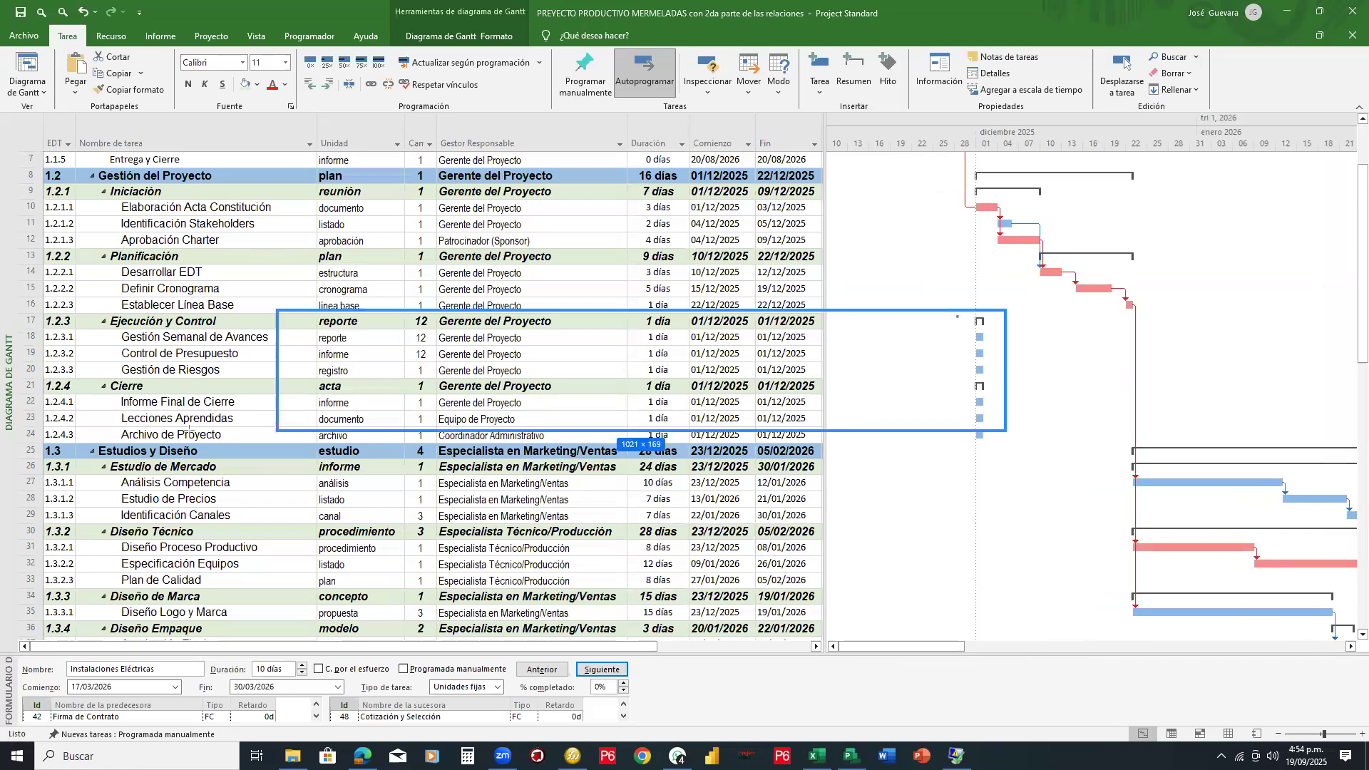
pyautogui.moveTo(76, 452); pyautogui.dragTo(44, 443)
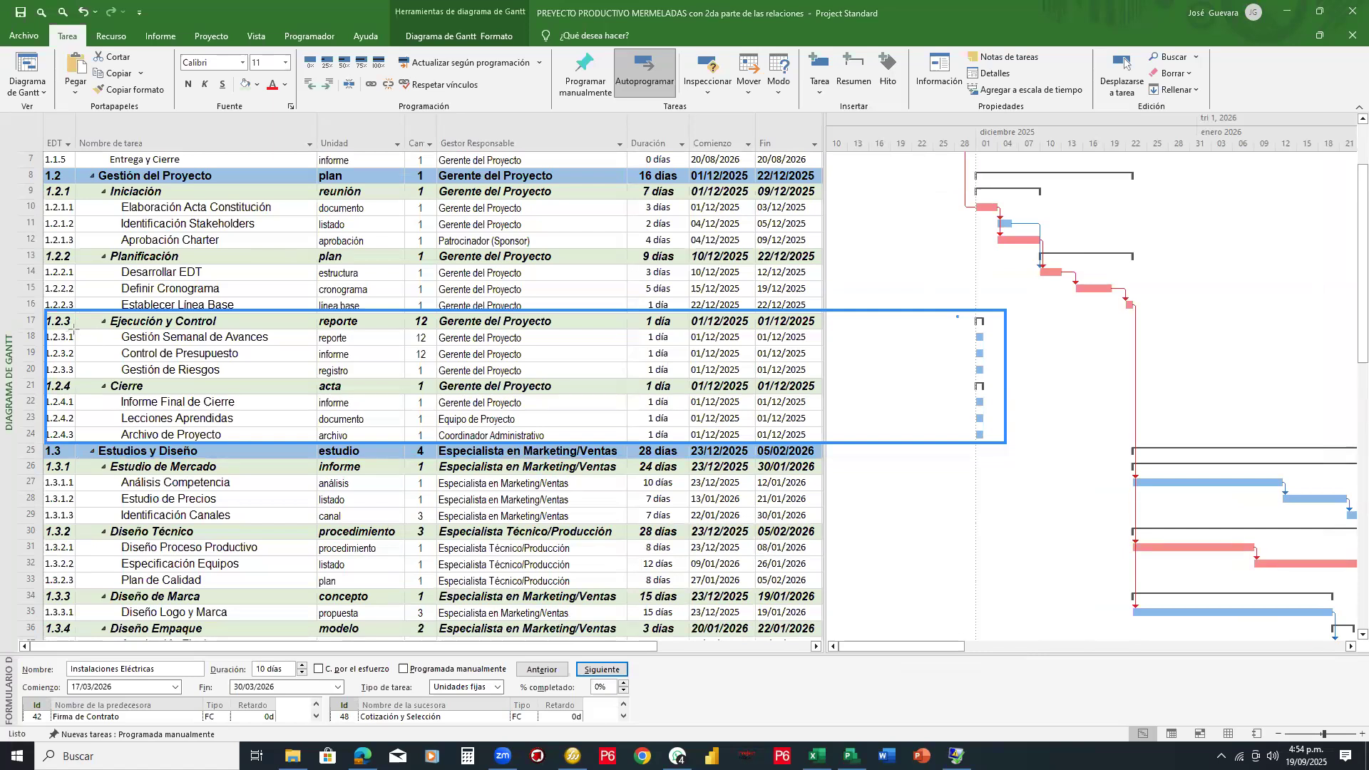
pyautogui.moveTo(376, 373); pyautogui.dragTo(819, 384)
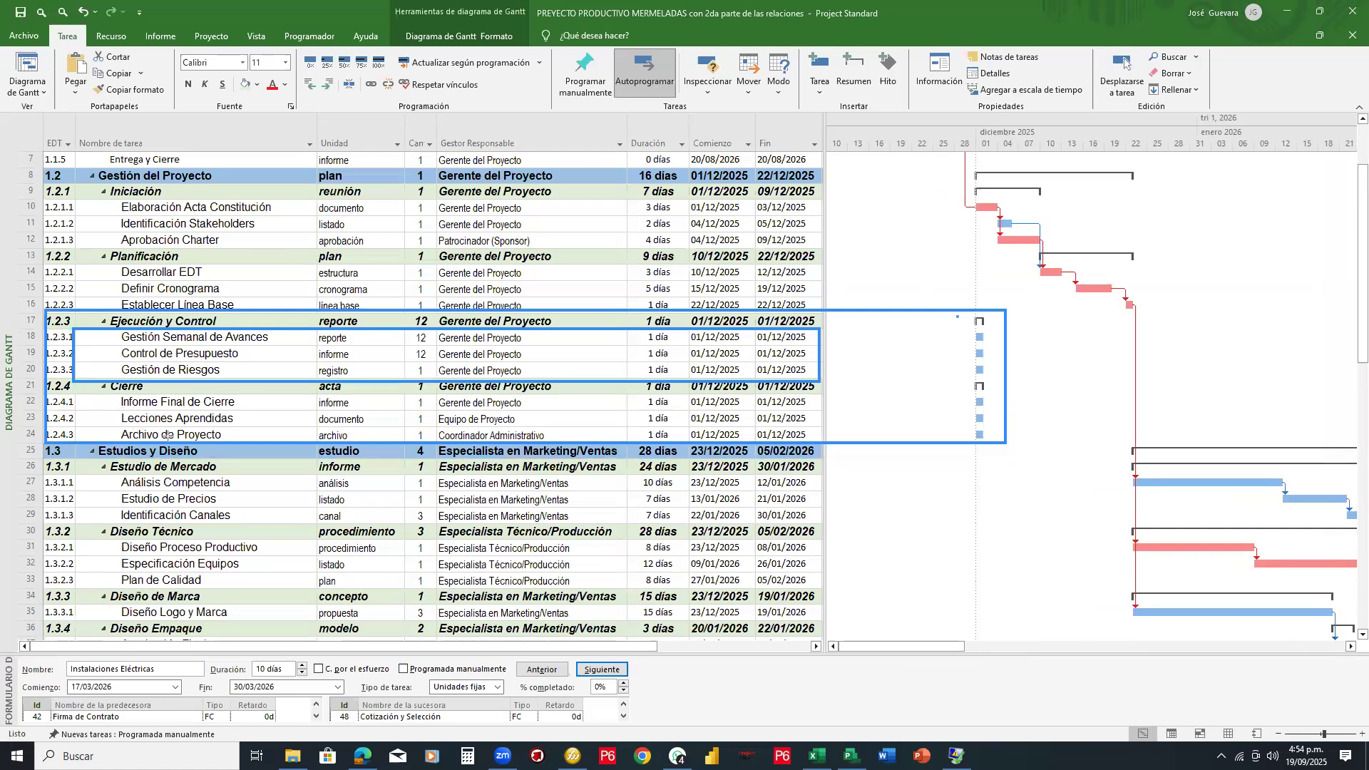
pyautogui.moveTo(114, 393); pyautogui.dragTo(261, 432)
pyautogui.moveTo(698, 430); pyautogui.dragTo(813, 440)
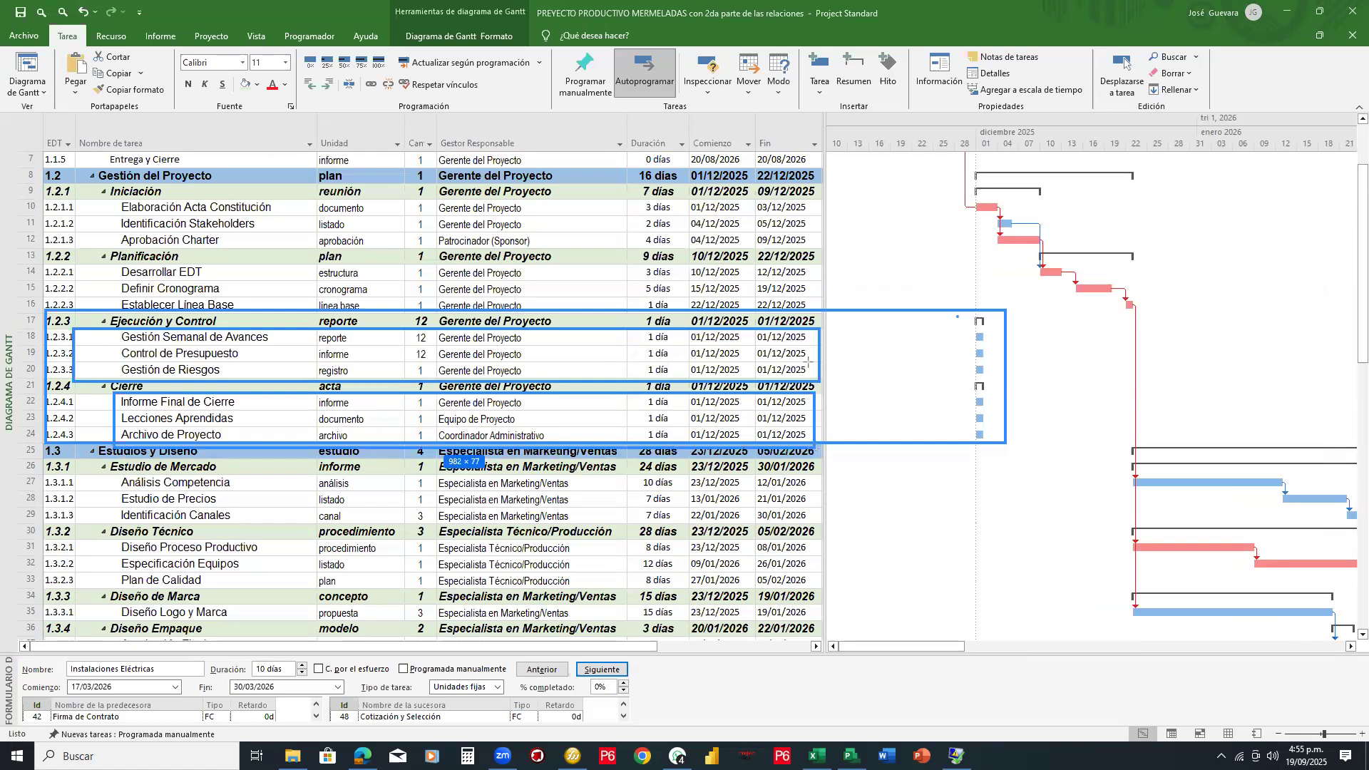
pyautogui.moveTo(780, 307); pyautogui.dragTo(738, 458)
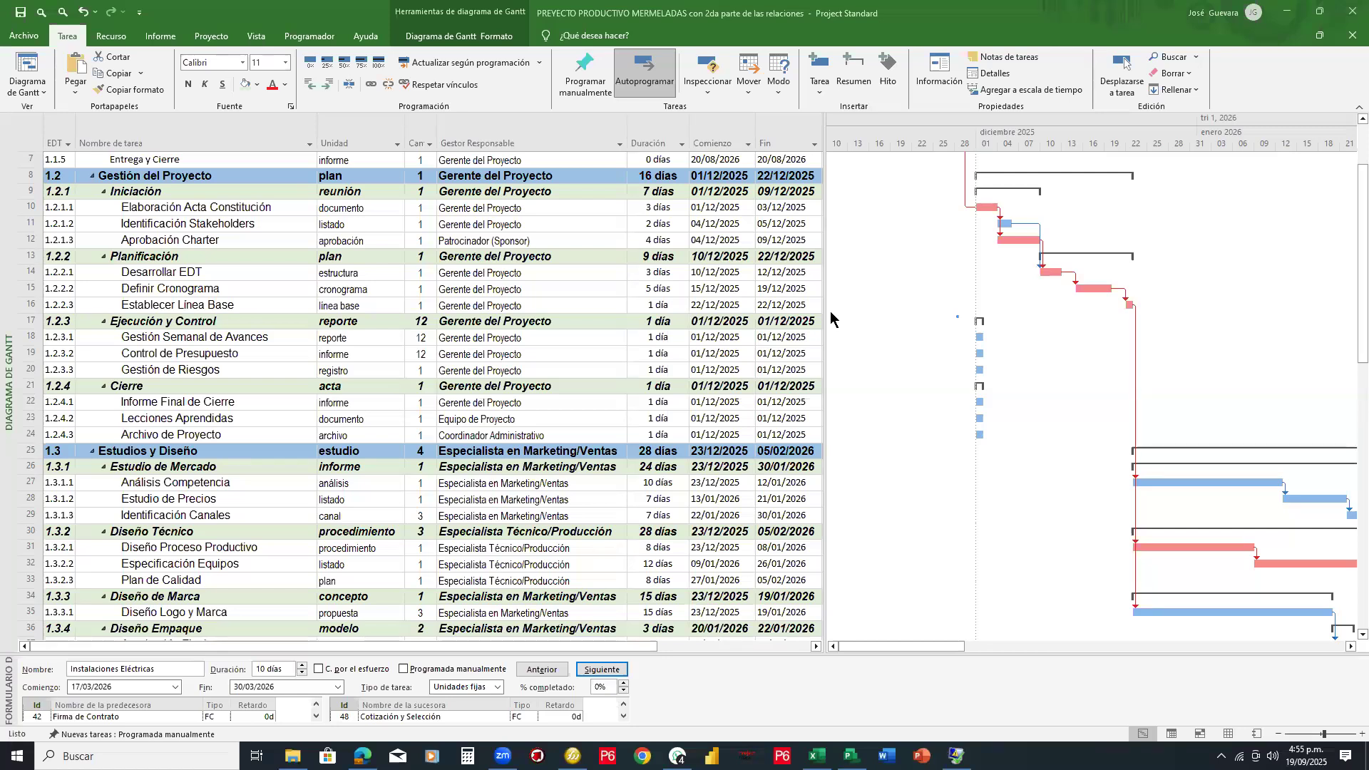
# Step: Annotate the Unidad to Fin columns with check marks, circle the Ejecución y Control and Cierre bars, and clear the marks
pyautogui.scroll(2, 763, 277)
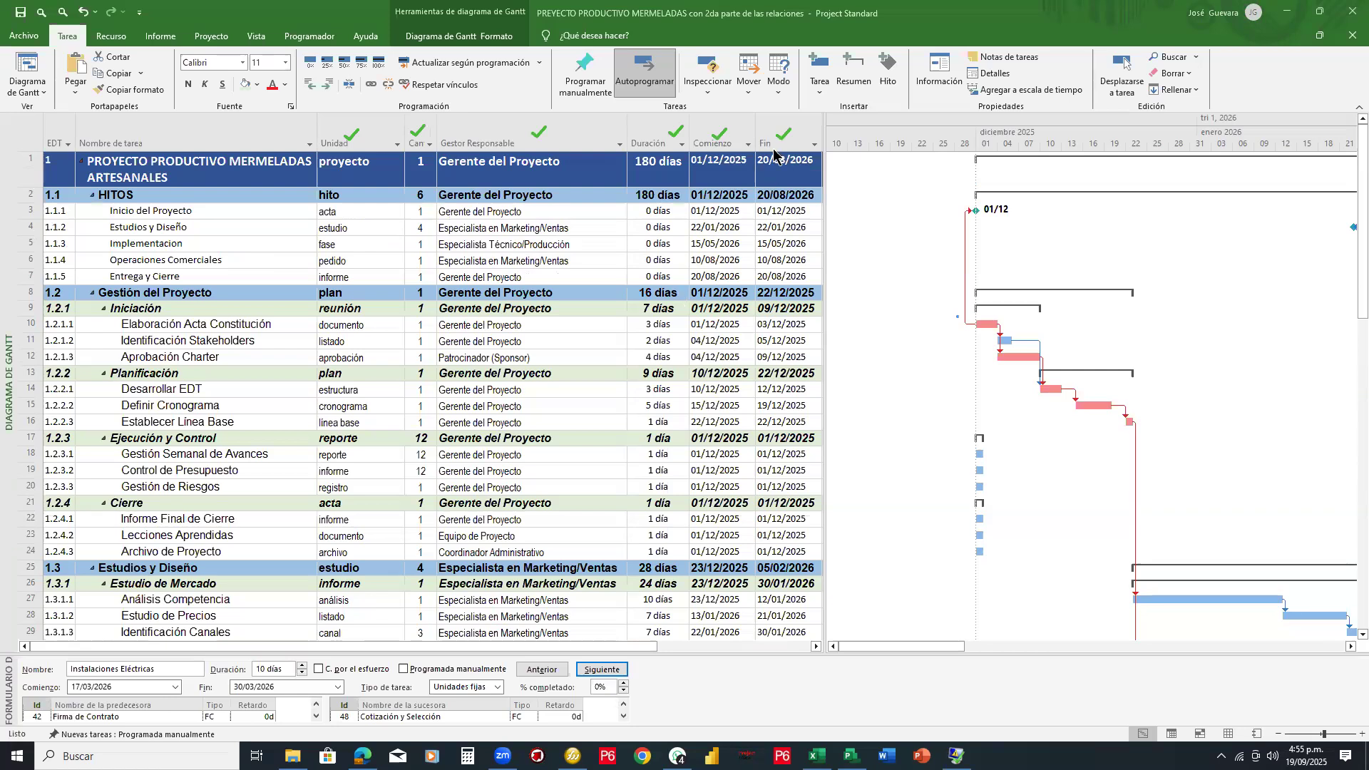
pyautogui.moveTo(902, 321)
pyautogui.mouseDown()
pyautogui.moveTo(892, 341)
pyautogui.moveTo(927, 287)
pyautogui.moveTo(939, 314)
pyautogui.moveTo(945, 284)
pyautogui.moveTo(962, 305)
pyautogui.moveTo(959, 277)
pyautogui.mouseUp()
pyautogui.moveTo(922, 358); pyautogui.dragTo(1023, 302)
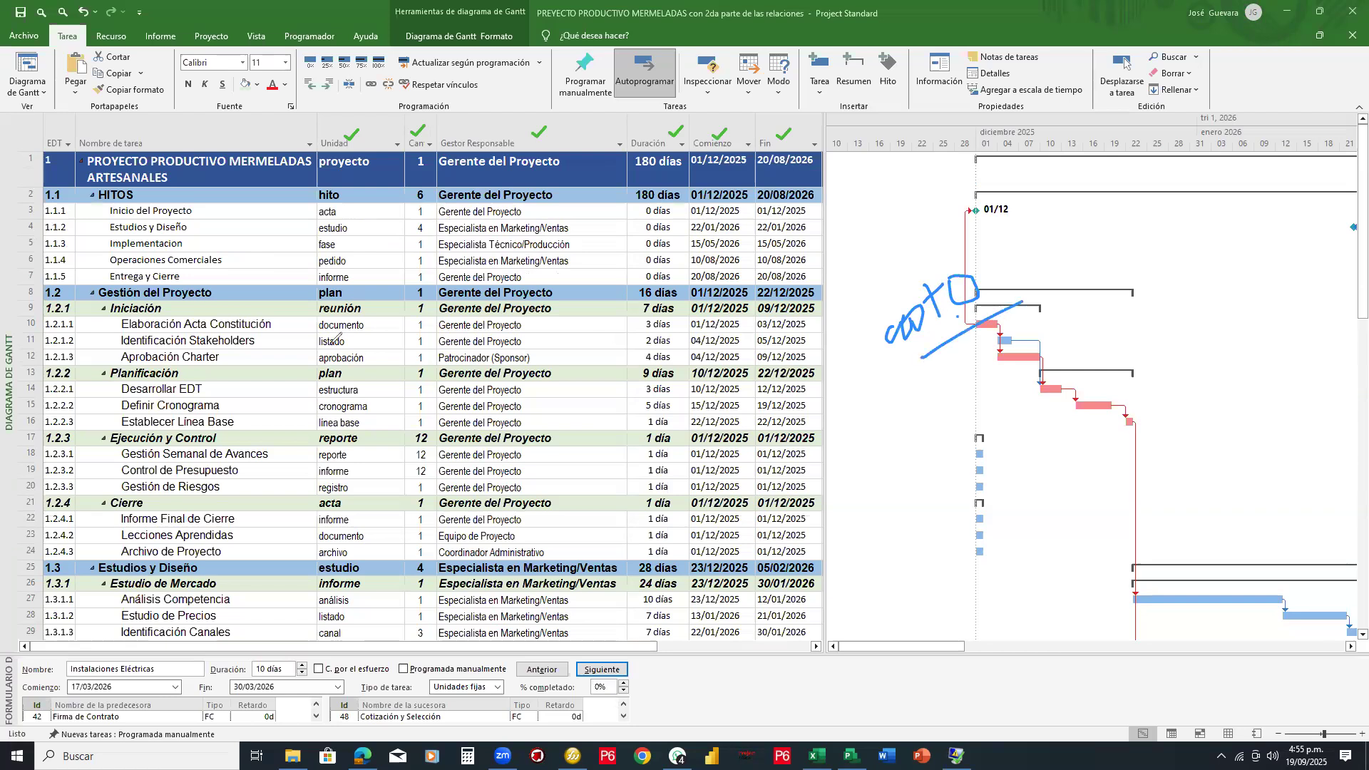
pyautogui.moveTo(977, 423)
pyautogui.mouseDown()
pyautogui.moveTo(957, 503)
pyautogui.moveTo(976, 558)
pyautogui.moveTo(1003, 528)
pyautogui.mouseUp()
pyautogui.moveTo(987, 425); pyautogui.dragTo(977, 424)
pyautogui.moveTo(1006, 494)
pyautogui.mouseDown()
pyautogui.moveTo(1077, 492)
pyautogui.moveTo(1062, 503)
pyautogui.mouseUp()
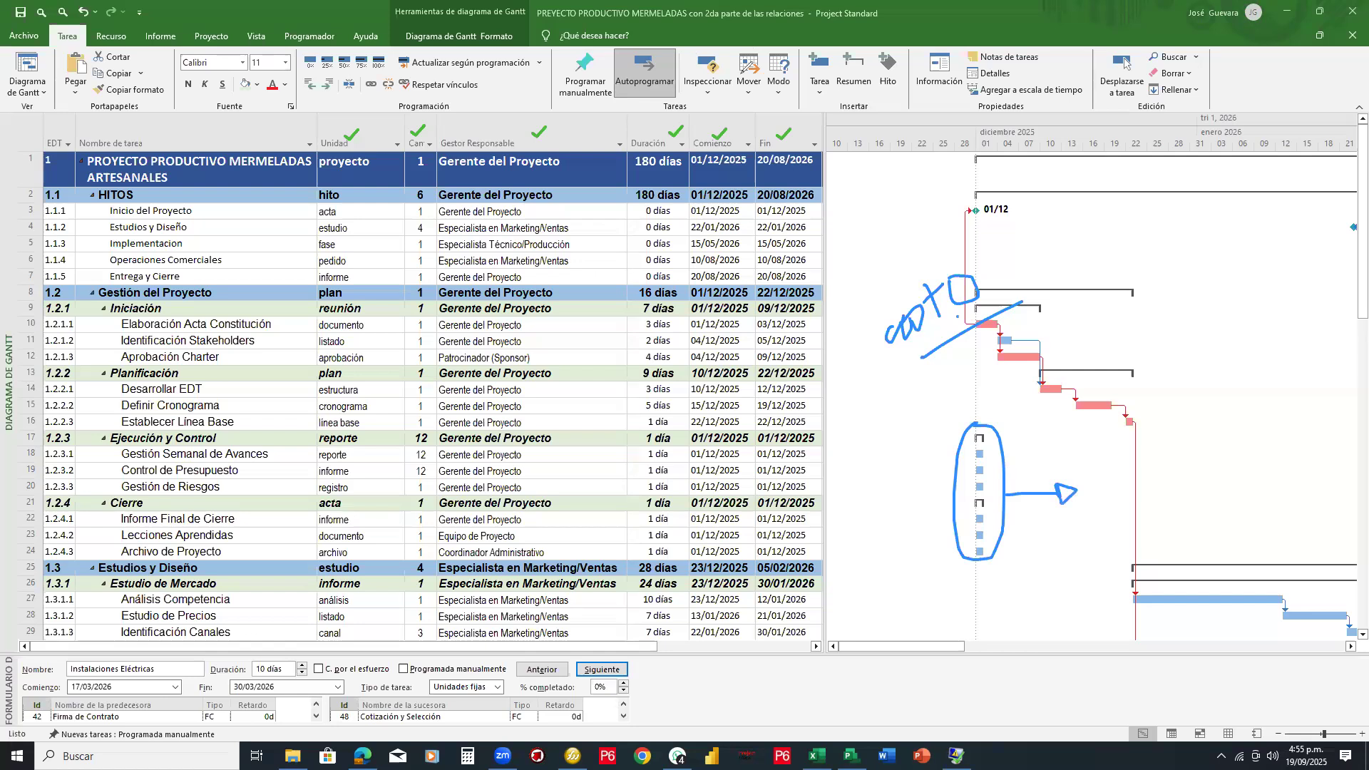
pyautogui.click(741, 74)
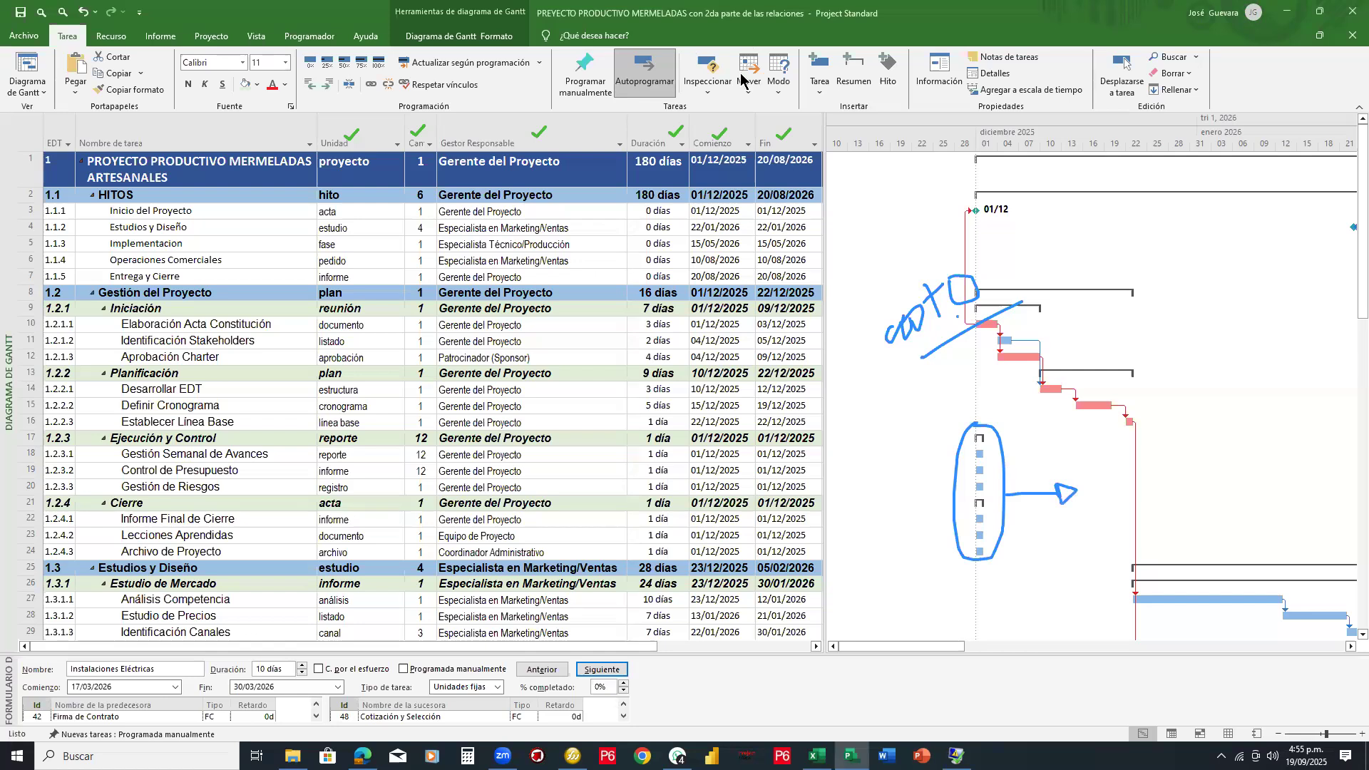
pyautogui.click(967, 161)
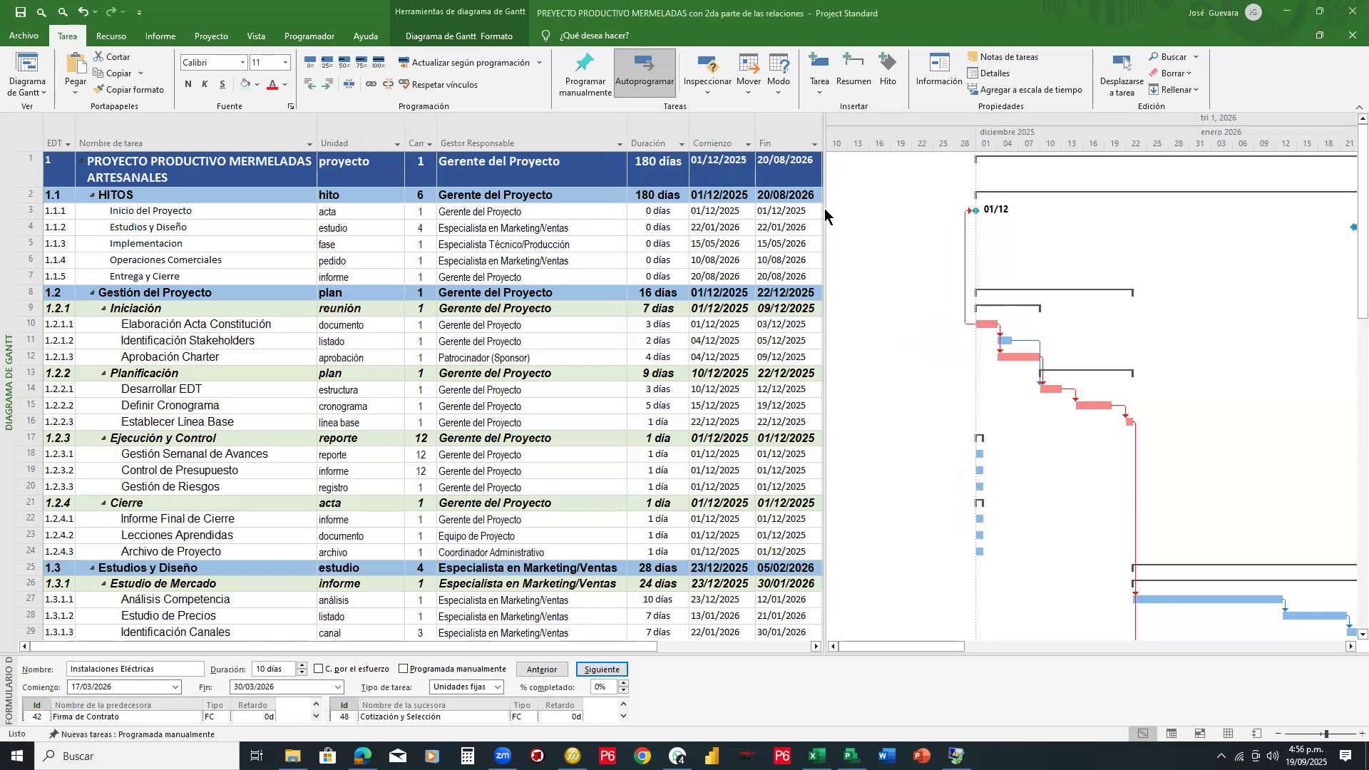
# Step: Widen the Gantt table past the Demora permisible column and narrow that column so its heading wraps onto two lines
pyautogui.moveTo(826, 209); pyautogui.dragTo(1020, 211)
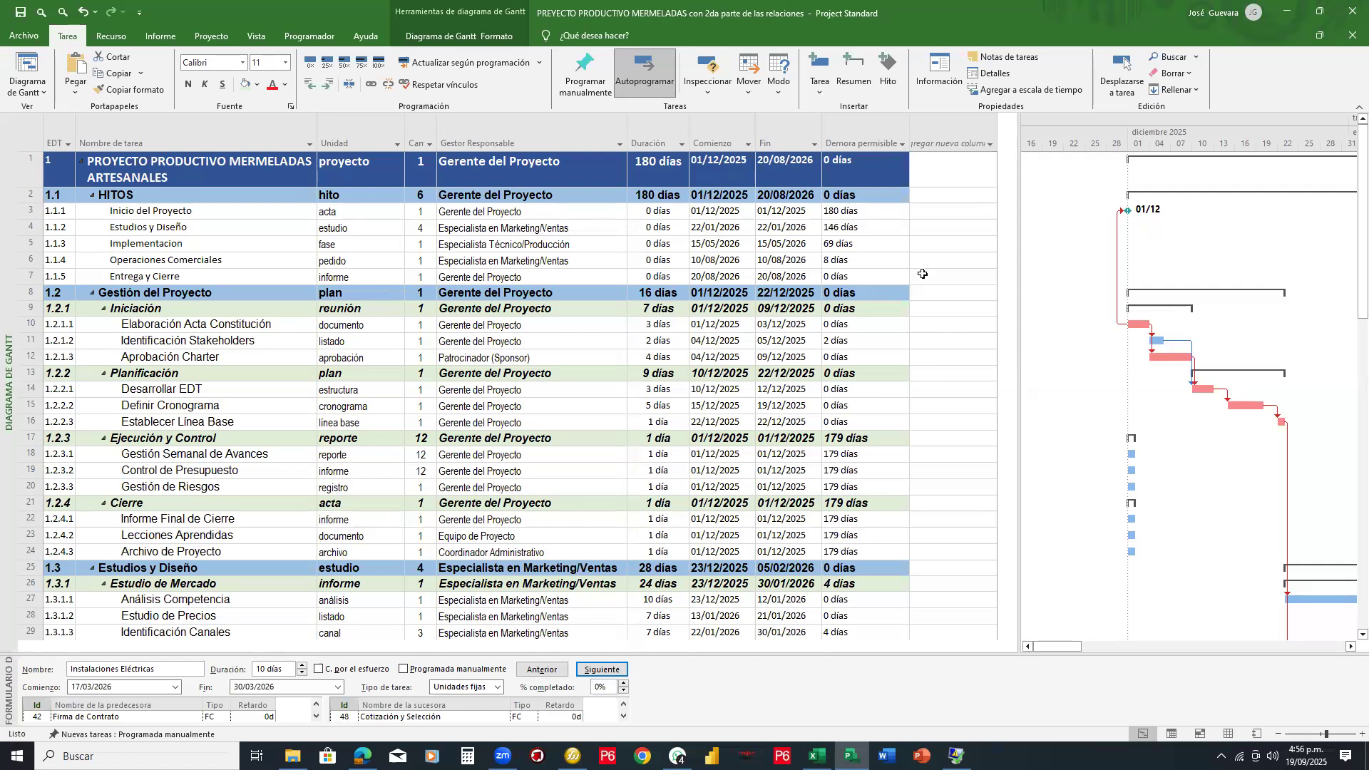
pyautogui.moveTo(909, 132); pyautogui.dragTo(875, 131)
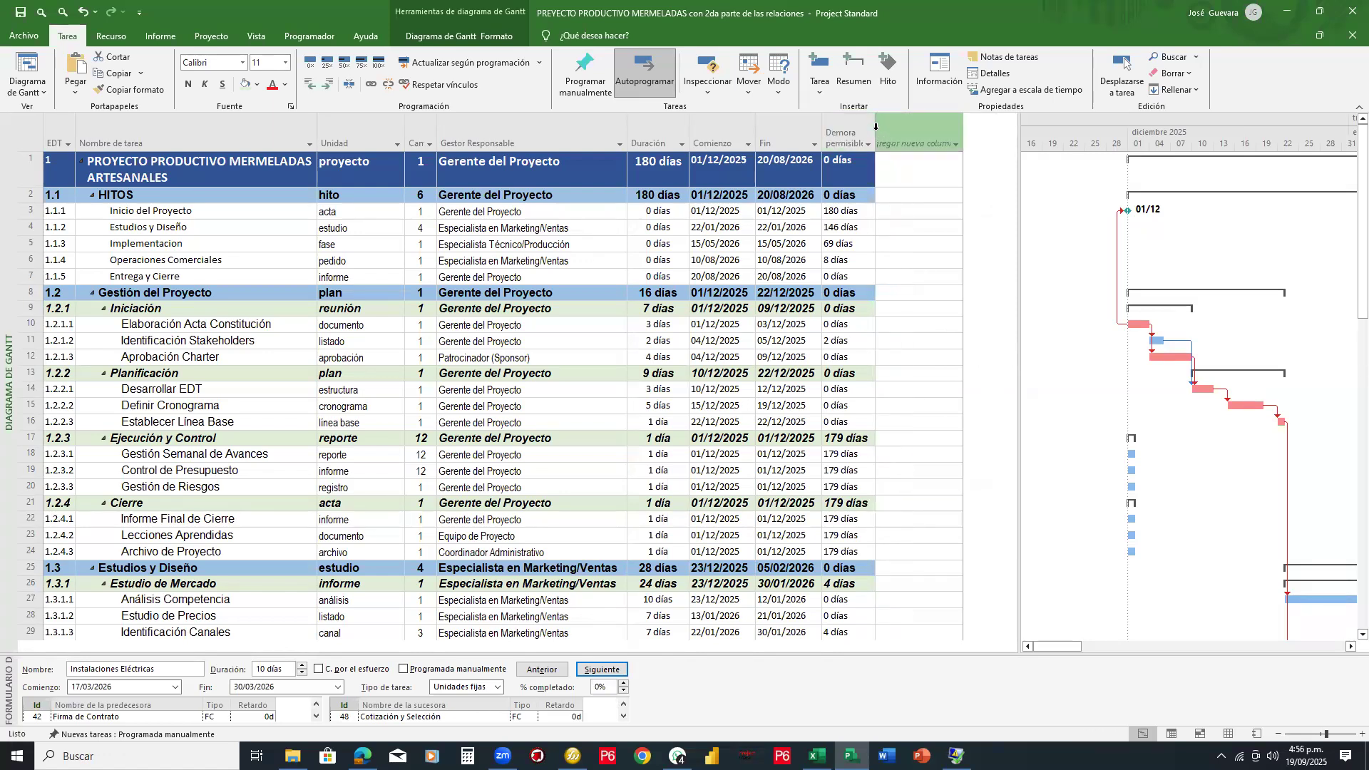
# Step: Save a copy of the project in Descargas as PREYECTO PRODUCTIVO MERMELADAS con relaciones cubicacion y responsables
pyautogui.click(29, 37)
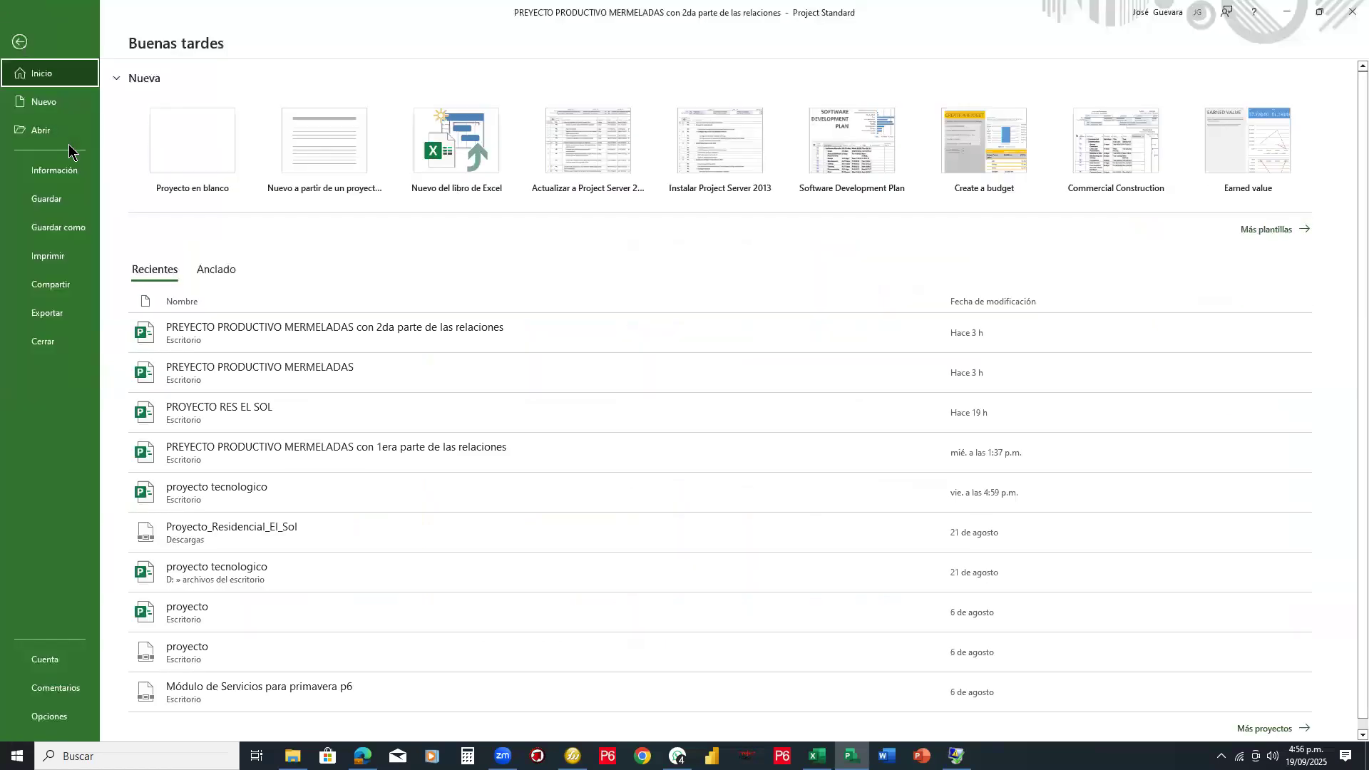
pyautogui.click(74, 228)
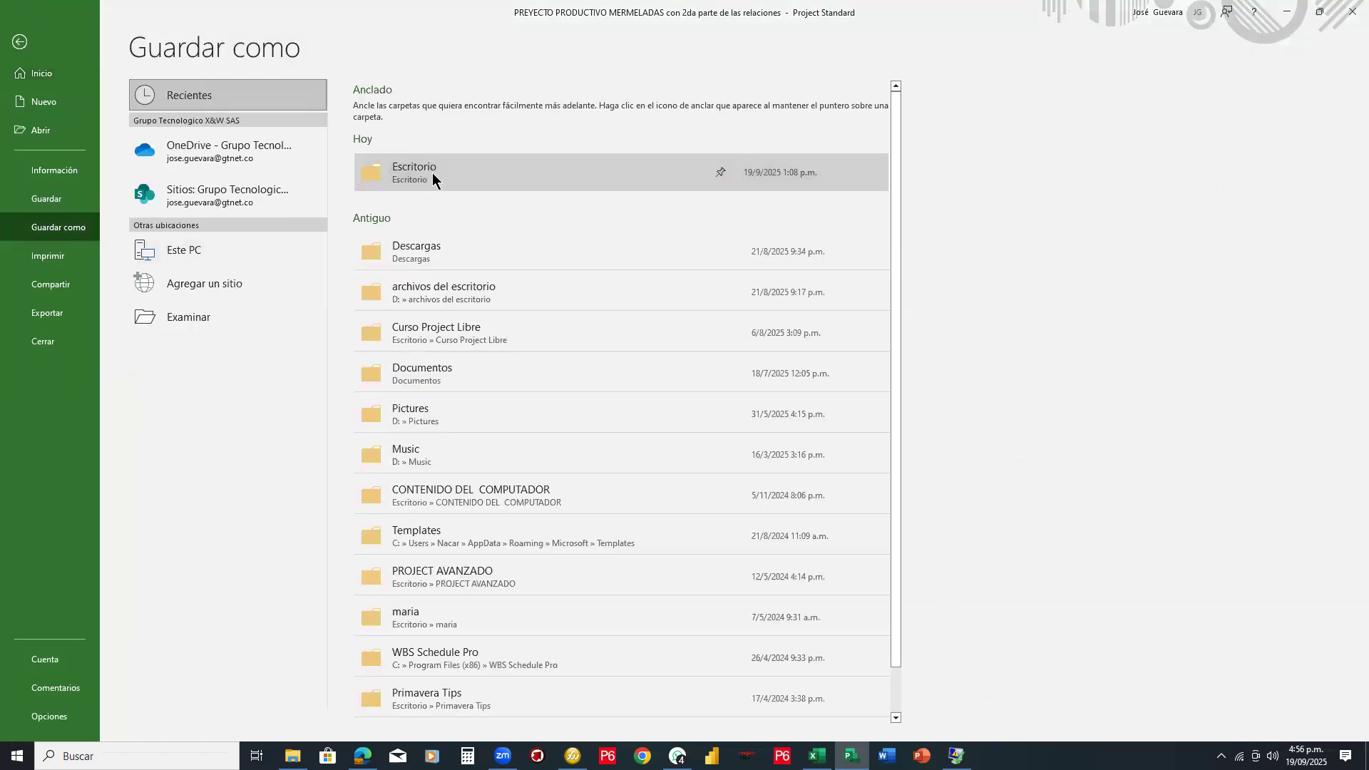
pyautogui.click(463, 189)
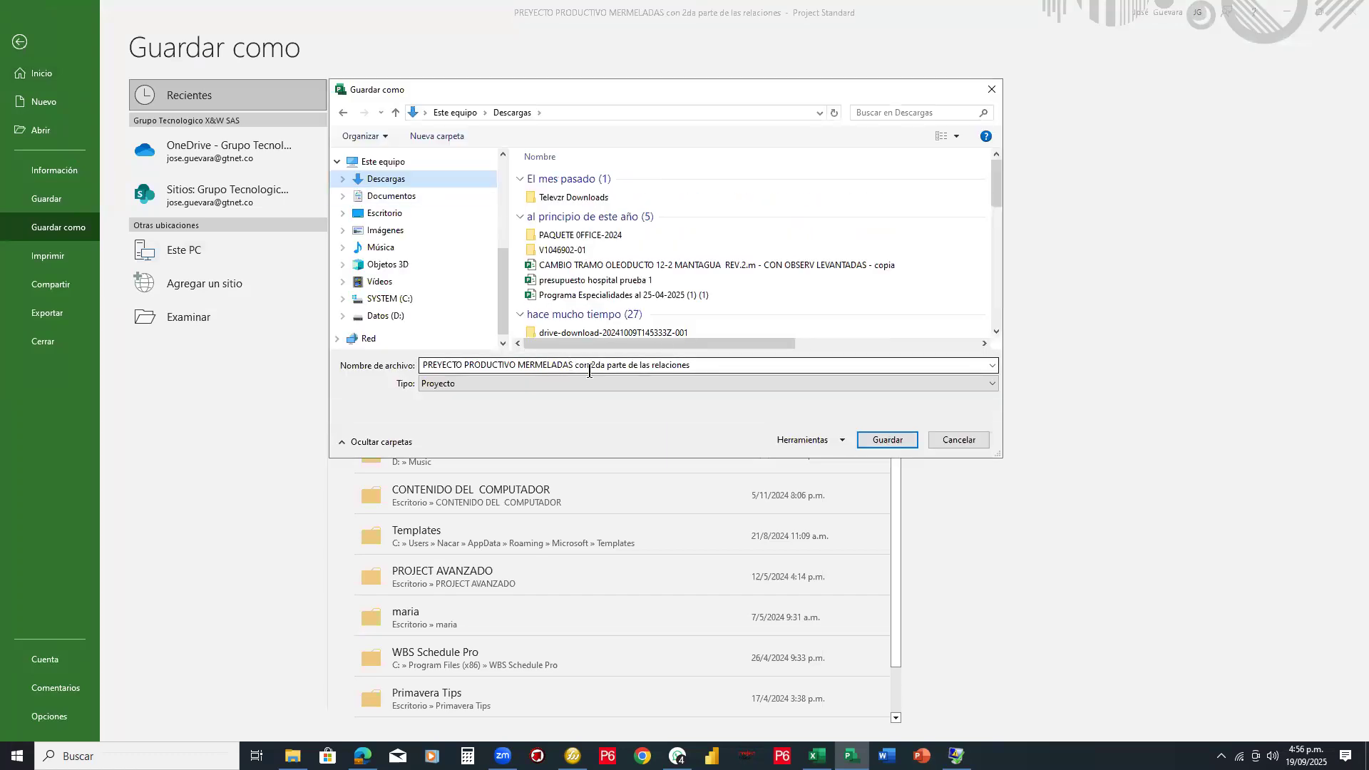
pyautogui.click(594, 367)
pyautogui.moveTo(696, 366); pyautogui.dragTo(595, 370)
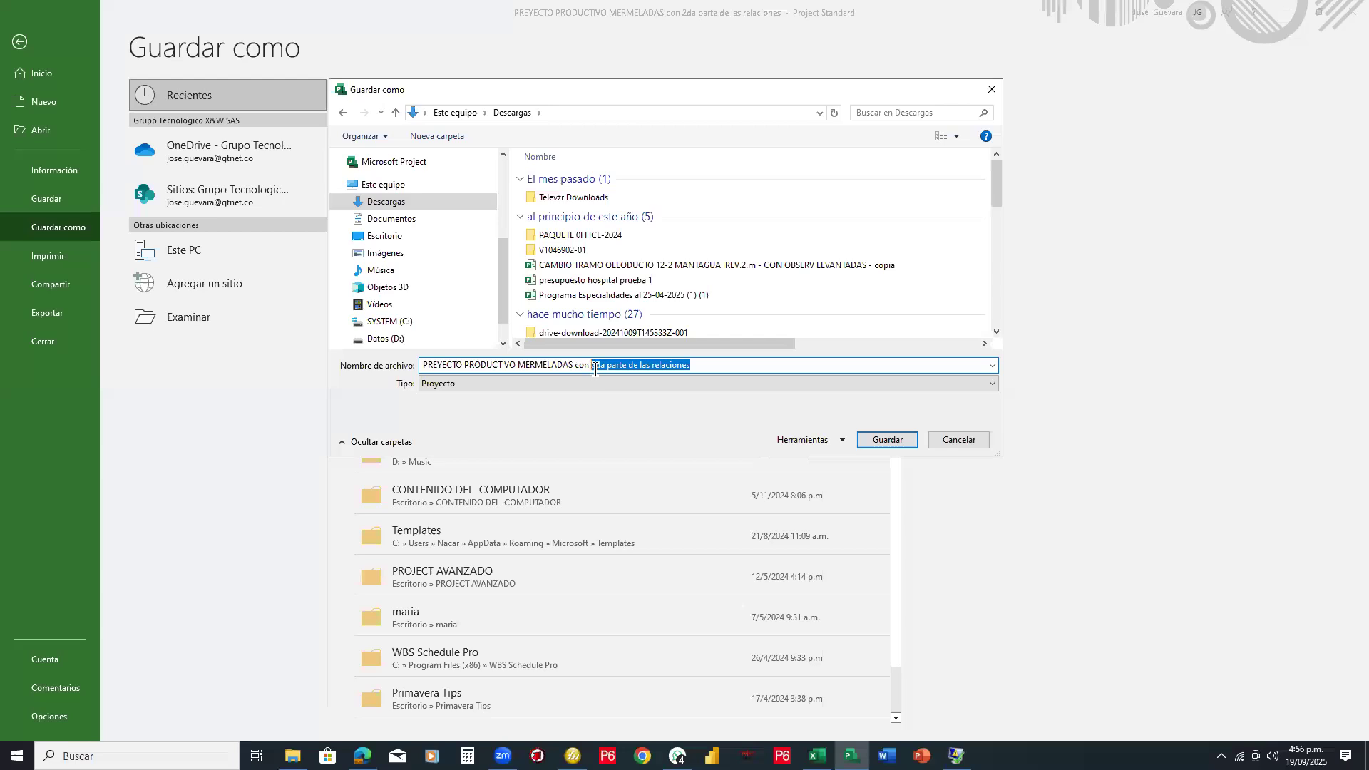
pyautogui.click(595, 368)
pyautogui.write('3')
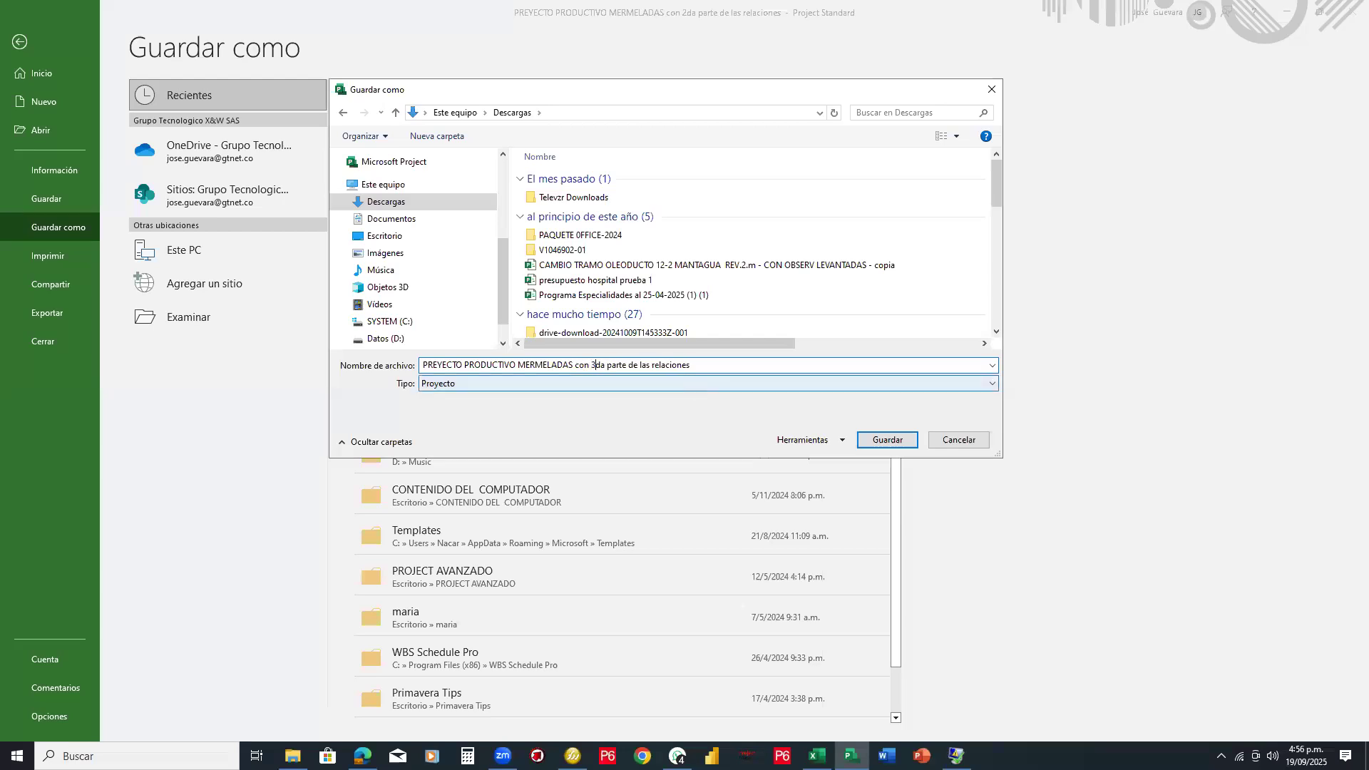
pyautogui.press('Delete')
pyautogui.press('Delete')
pyautogui.write('RA')
pyautogui.press('Delete')
pyautogui.press('Delete')
pyautogui.press('Delete')
pyautogui.press('Delete')
pyautogui.press('Delete')
pyautogui.press('Delete')
pyautogui.press('Delete')
pyautogui.press('Delete')
pyautogui.press('Delete')
pyautogui.press('Delete')
pyautogui.press('Delete')
pyautogui.press('Delete')
pyautogui.press('Delete')
pyautogui.press('Delete')
pyautogui.press('Delete')
pyautogui.press('Delete')
pyautogui.press('Delete')
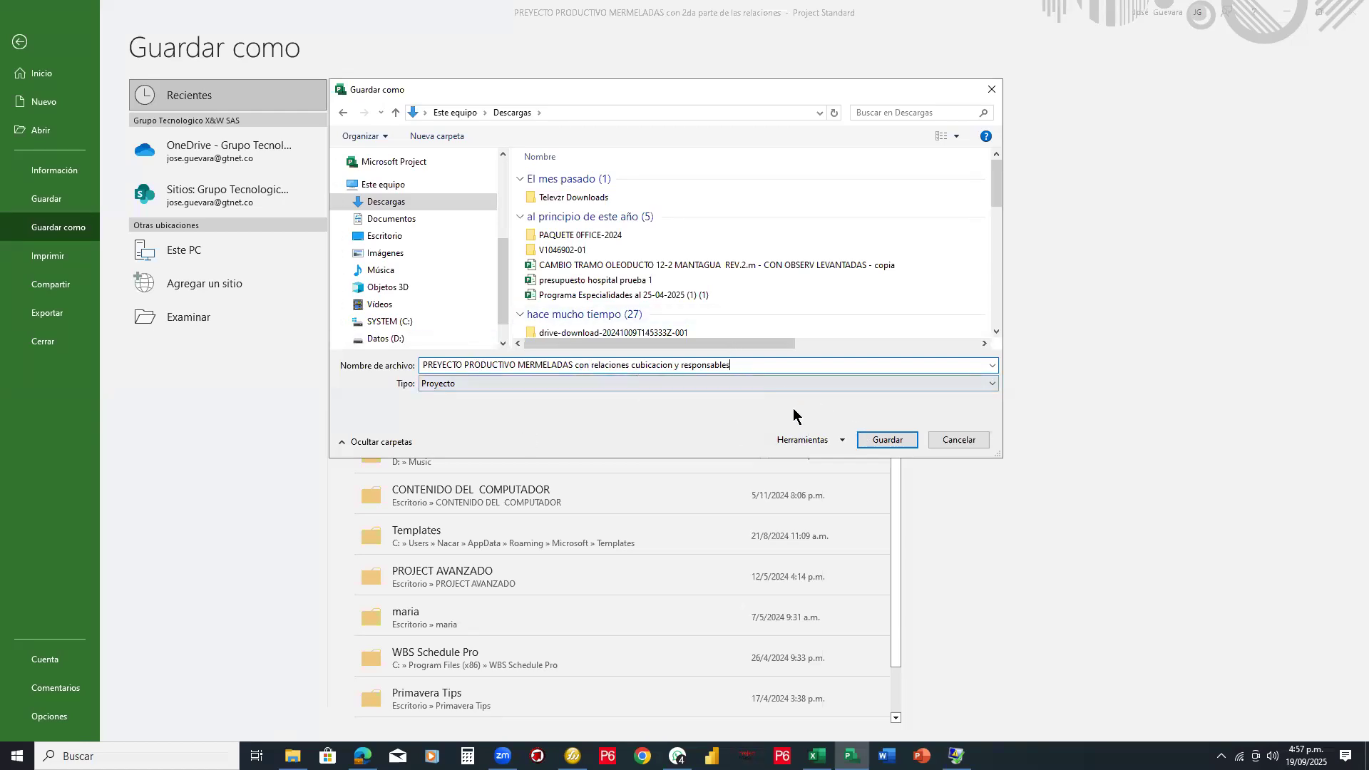
pyautogui.click(884, 438)
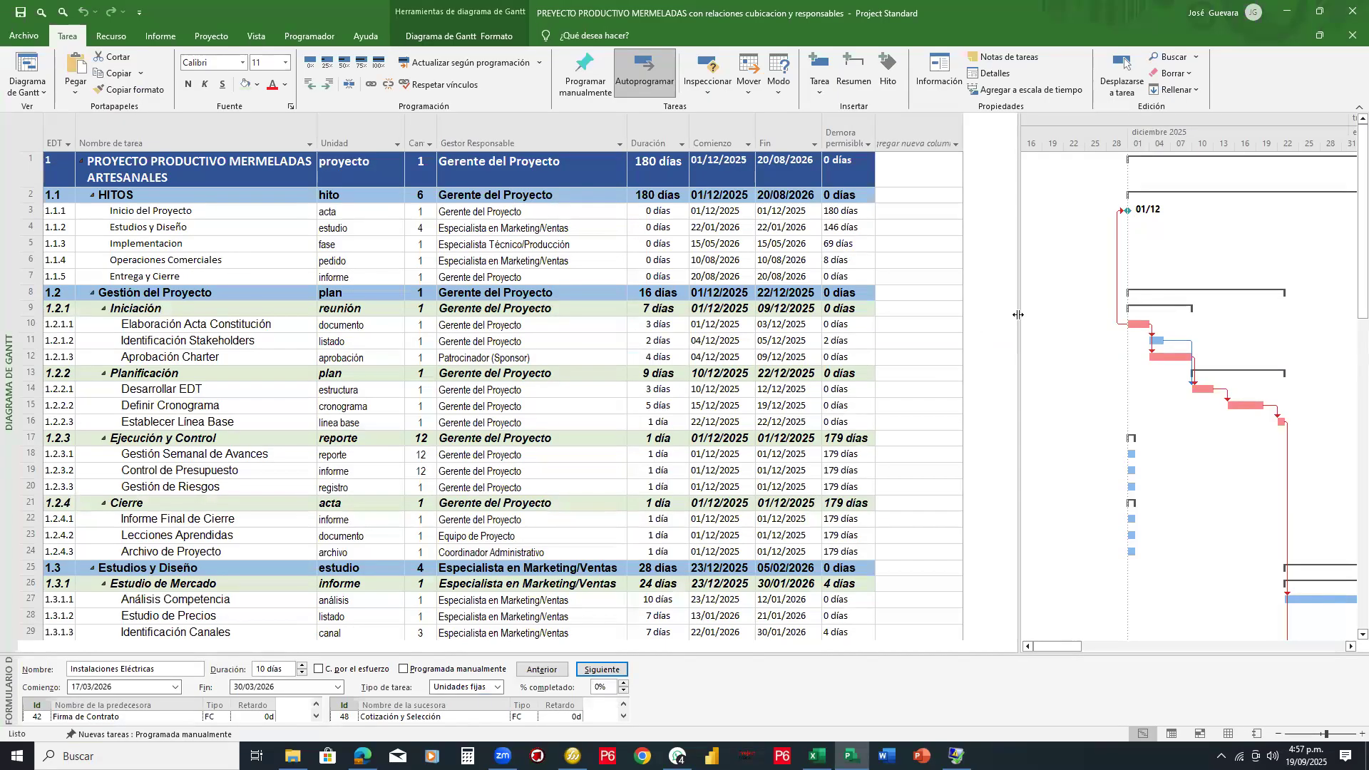
# Step: Shrink the Gantt table so that it ends at the Demora permisible column and annotate a tall brace beside it
pyautogui.moveTo(1019, 315); pyautogui.dragTo(876, 330)
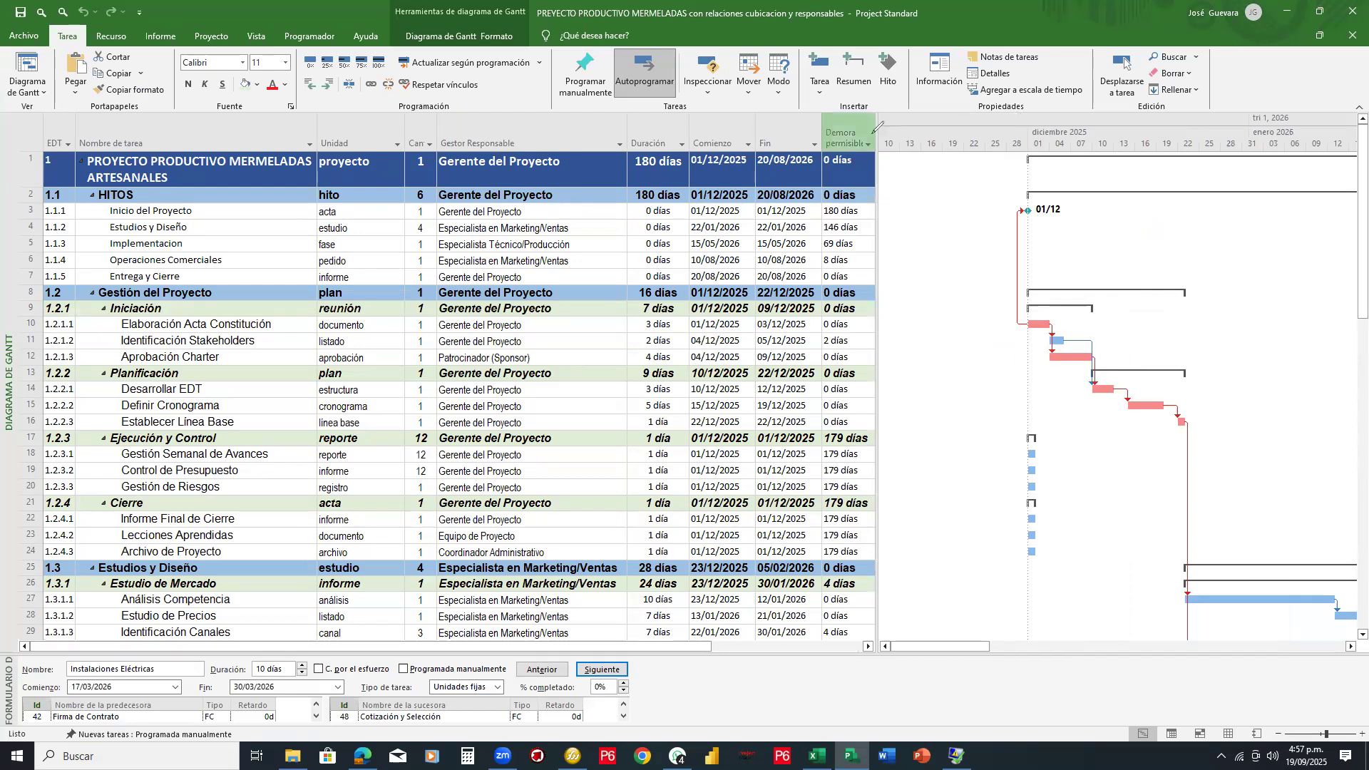
pyautogui.moveTo(875, 128)
pyautogui.mouseDown()
pyautogui.moveTo(900, 221)
pyautogui.moveTo(909, 437)
pyautogui.moveTo(906, 549)
pyautogui.moveTo(873, 650)
pyautogui.mouseUp()
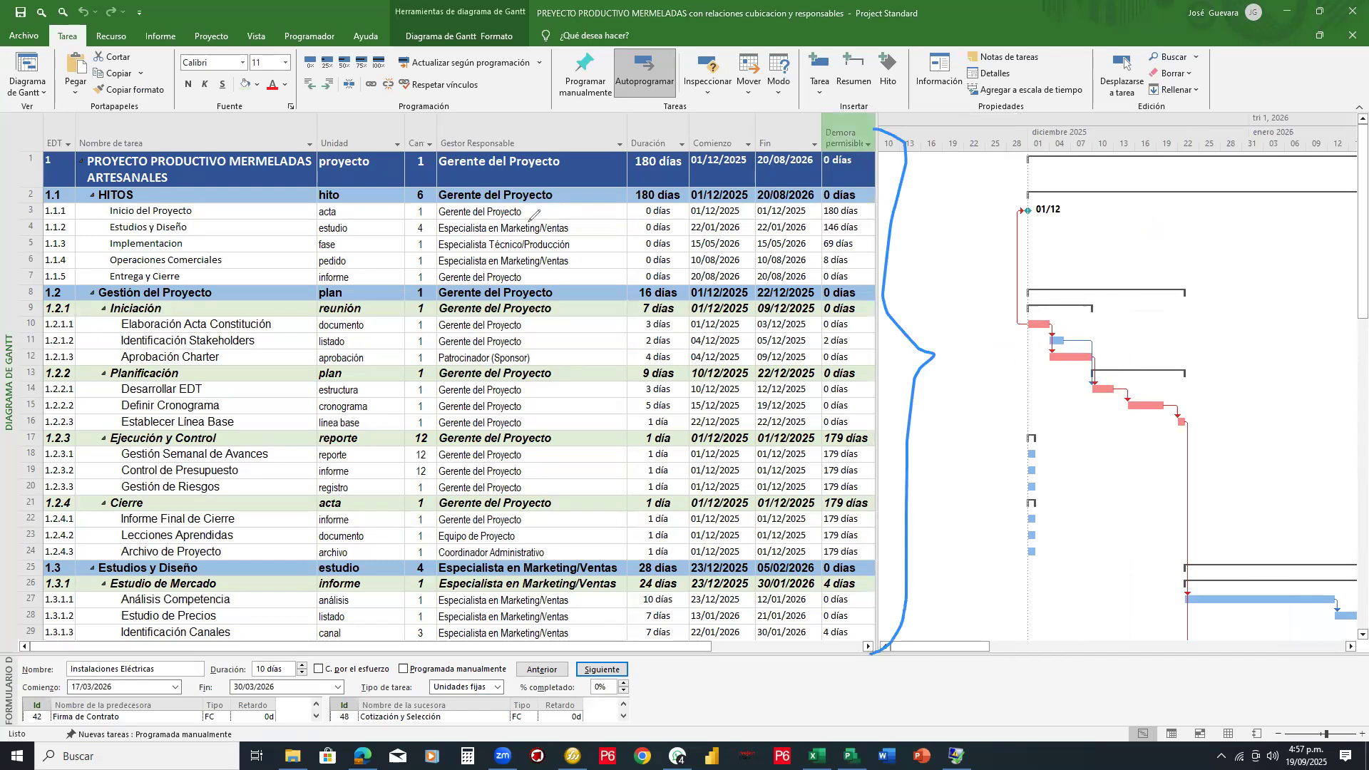
# Step: Handwrite three short annotation labels beside the brace, ending with Seg, and tick each one
pyautogui.moveTo(924, 251)
pyautogui.mouseDown()
pyautogui.moveTo(926, 275)
pyautogui.moveTo(1004, 260)
pyautogui.mouseUp()
pyautogui.moveTo(916, 294)
pyautogui.mouseDown()
pyautogui.moveTo(931, 293)
pyautogui.moveTo(920, 314)
pyautogui.mouseUp()
pyautogui.moveTo(931, 305)
pyautogui.mouseDown()
pyautogui.moveTo(959, 318)
pyautogui.moveTo(943, 366)
pyautogui.moveTo(987, 349)
pyautogui.moveTo(990, 378)
pyautogui.moveTo(980, 369)
pyautogui.mouseUp()
pyautogui.moveTo(973, 300); pyautogui.dragTo(987, 299)
pyautogui.click(1015, 251)
pyautogui.moveTo(1015, 251); pyautogui.dragTo(1028, 247)
pyautogui.moveTo(1006, 357); pyautogui.dragTo(1022, 350)
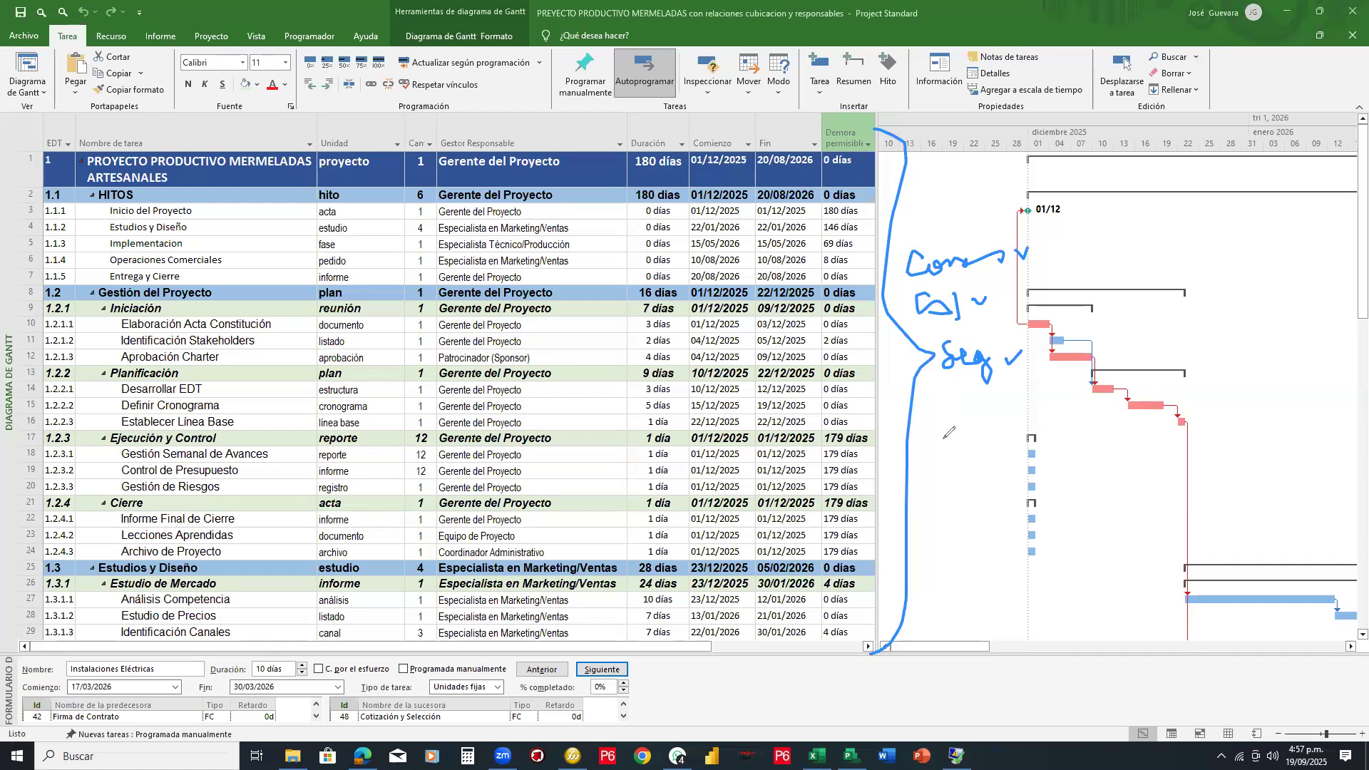
# Step: Add the handwritten annotation labels Riesgo, Ad and Rh beneath Seg
pyautogui.moveTo(943, 407)
pyautogui.mouseDown()
pyautogui.moveTo(943, 440)
pyautogui.moveTo(994, 417)
pyautogui.moveTo(1031, 427)
pyautogui.moveTo(1026, 442)
pyautogui.mouseUp()
pyautogui.click(975, 432)
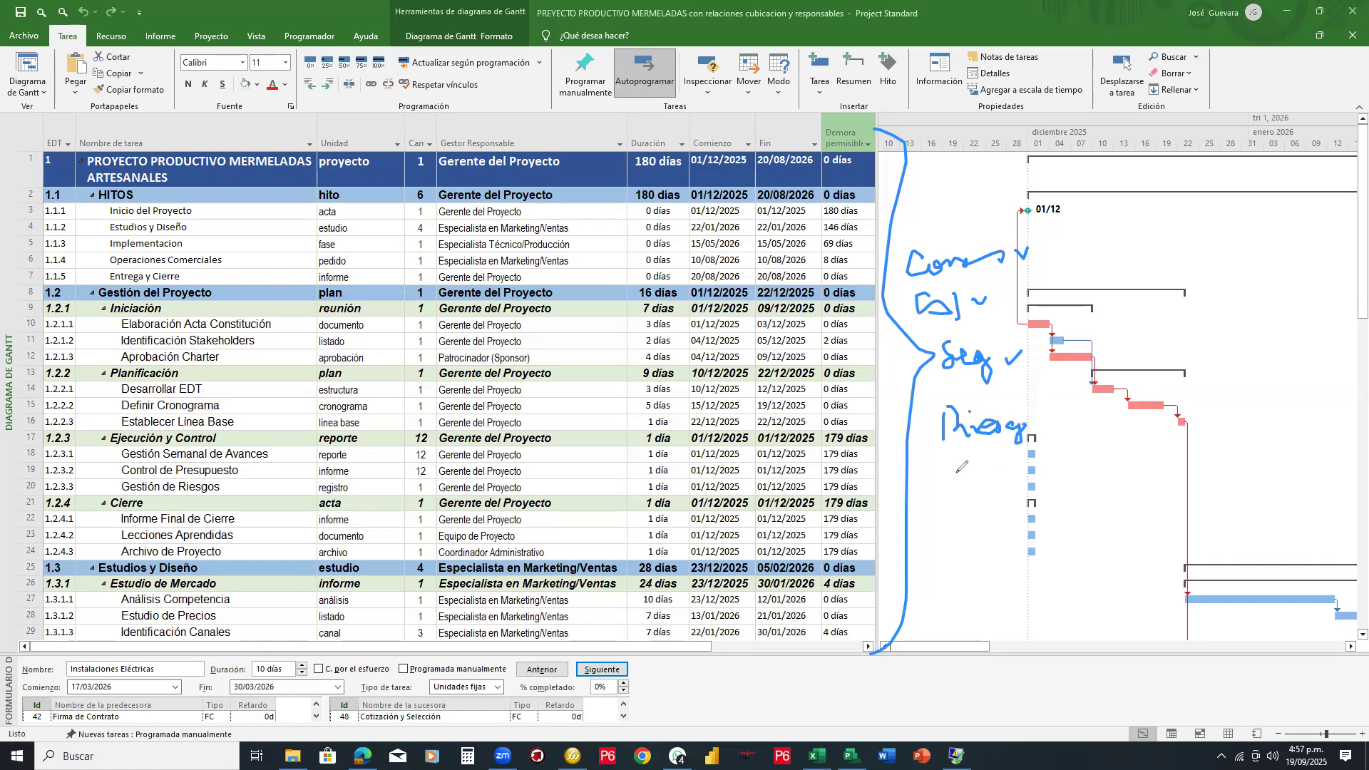
pyautogui.moveTo(950, 472)
pyautogui.mouseDown()
pyautogui.moveTo(947, 488)
pyautogui.moveTo(960, 472)
pyautogui.moveTo(970, 491)
pyautogui.moveTo(997, 493)
pyautogui.moveTo(954, 537)
pyautogui.moveTo(999, 534)
pyautogui.mouseUp()
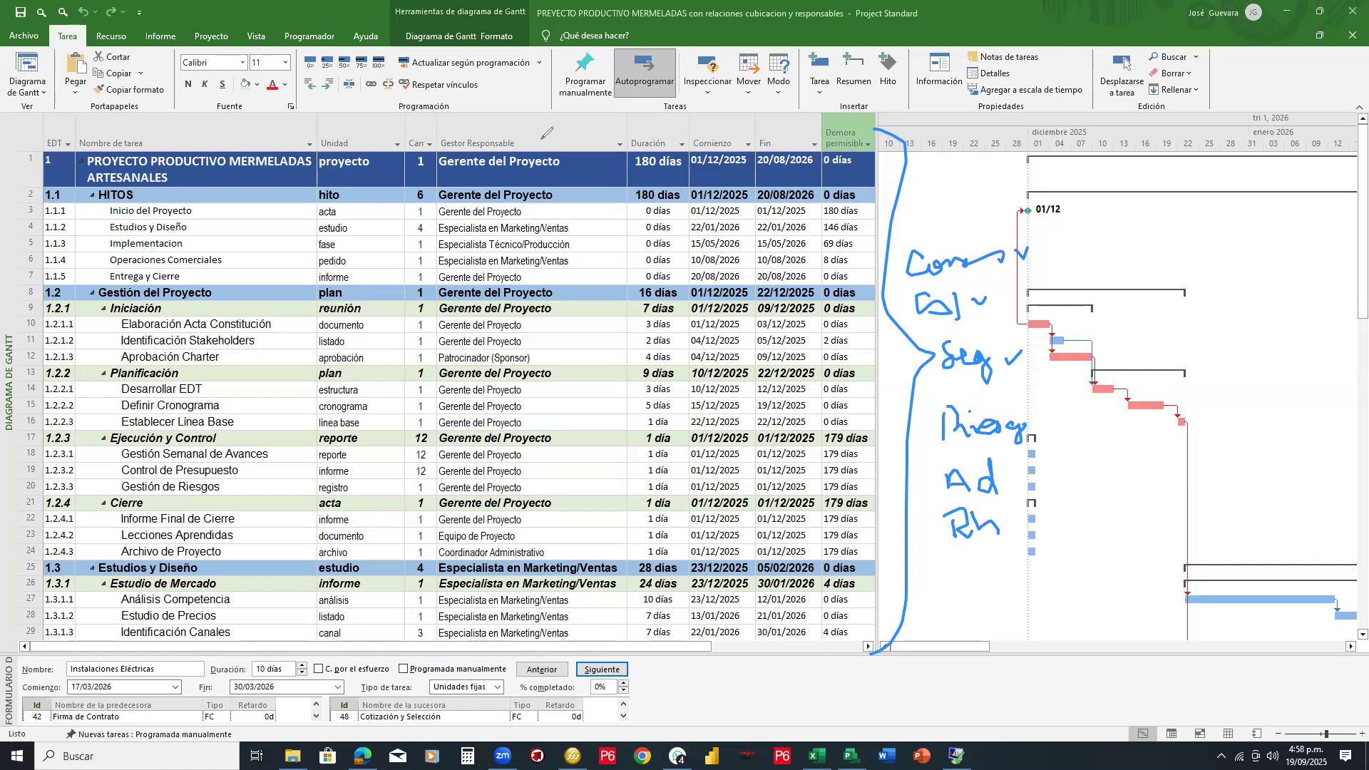
# Step: Annotate an arrow pointing to the Gestor Responsable column and underline the first three handwritten labels
pyautogui.moveTo(458, 94)
pyautogui.mouseDown()
pyautogui.moveTo(524, 96)
pyautogui.moveTo(542, 142)
pyautogui.moveTo(553, 136)
pyautogui.mouseUp()
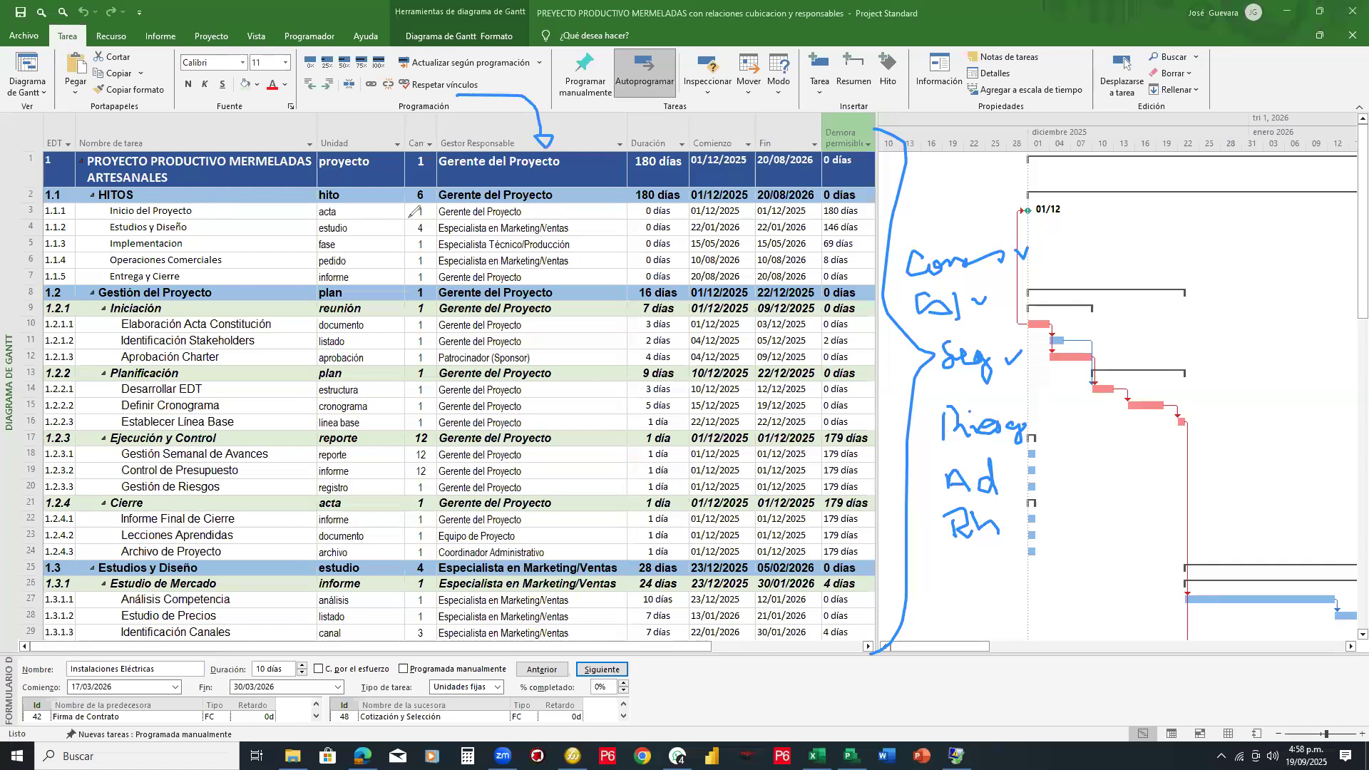
pyautogui.moveTo(908, 275); pyautogui.dragTo(1005, 262)
pyautogui.moveTo(941, 382); pyautogui.dragTo(1012, 381)
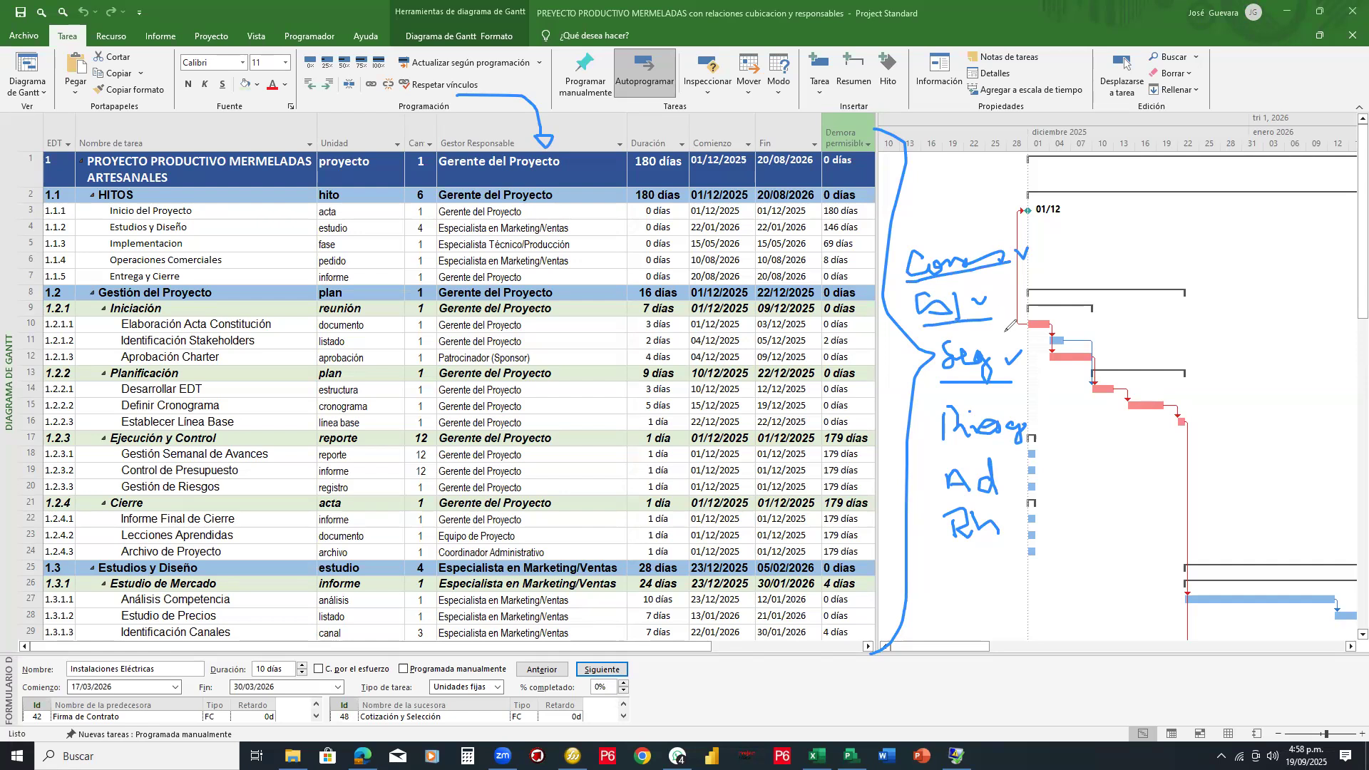
# Step: Underline the handwritten labels Riesgo, Ad and Rh, outline a box over the Gantt table, and clear all annotations
pyautogui.moveTo(951, 443); pyautogui.dragTo(1038, 447)
pyautogui.moveTo(942, 493); pyautogui.dragTo(1016, 497)
pyautogui.moveTo(947, 550); pyautogui.dragTo(1005, 551)
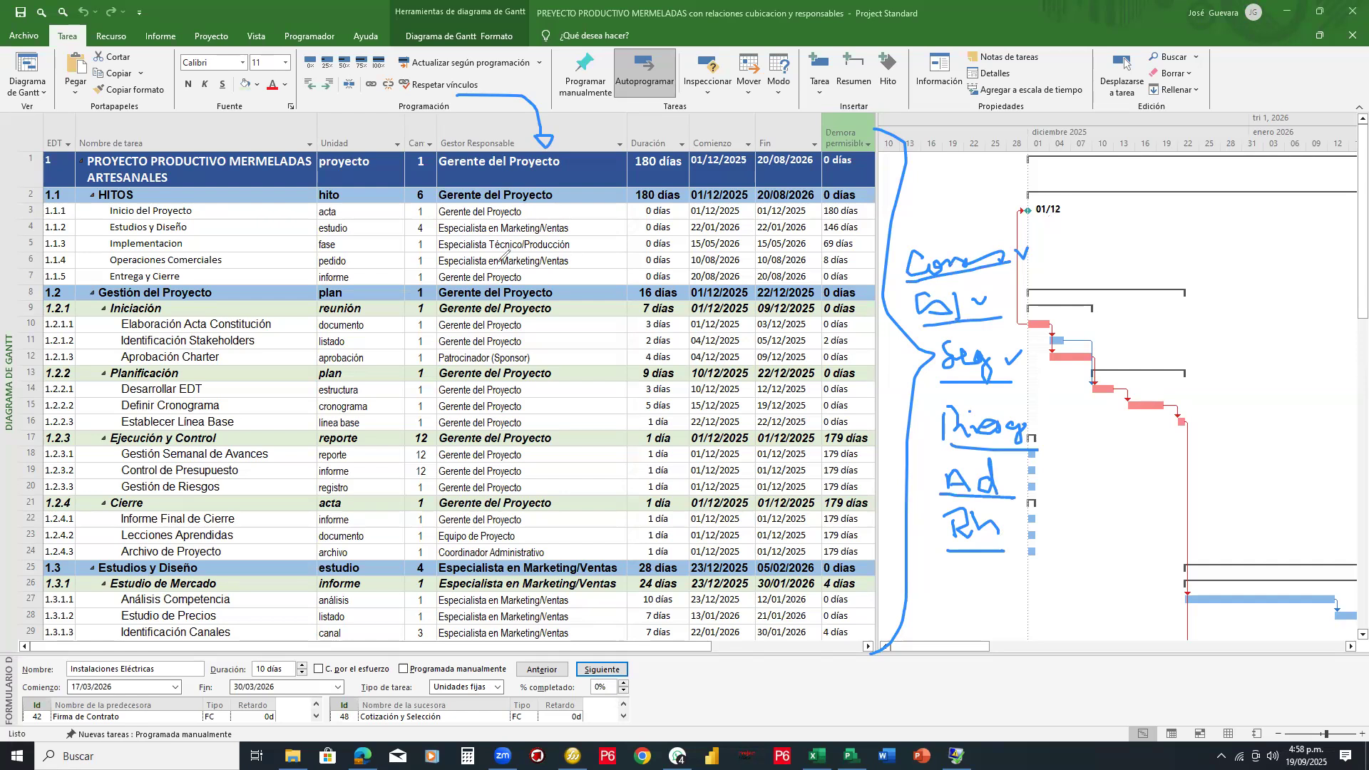
pyautogui.moveTo(494, 264)
pyautogui.mouseDown()
pyautogui.moveTo(544, 262)
pyautogui.moveTo(713, 457)
pyautogui.moveTo(492, 334)
pyautogui.moveTo(487, 268)
pyautogui.mouseUp()
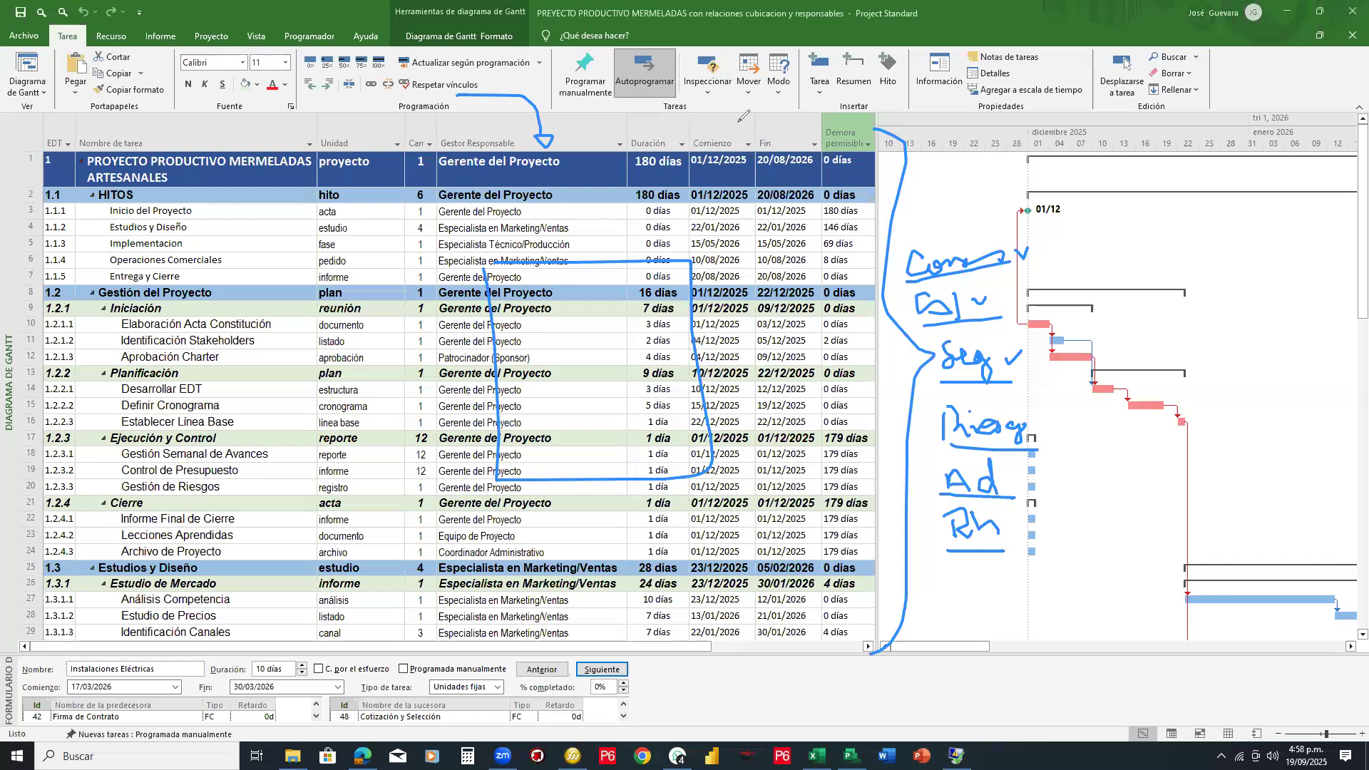
pyautogui.click(996, 158)
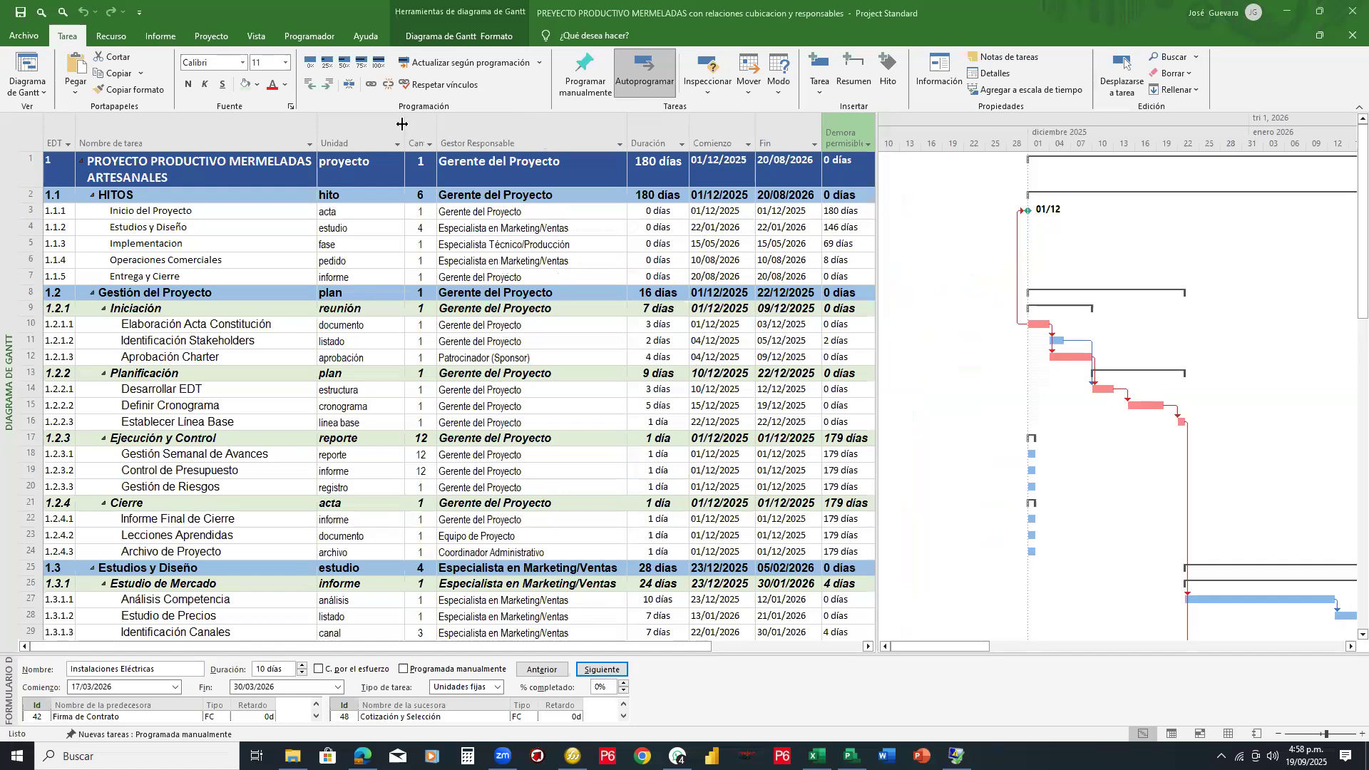
# Step: Narrow the Unidad column, review the task rows, and shrink the table pane so that it ends at the Demora permisible column
pyautogui.moveTo(402, 124); pyautogui.dragTo(379, 124)
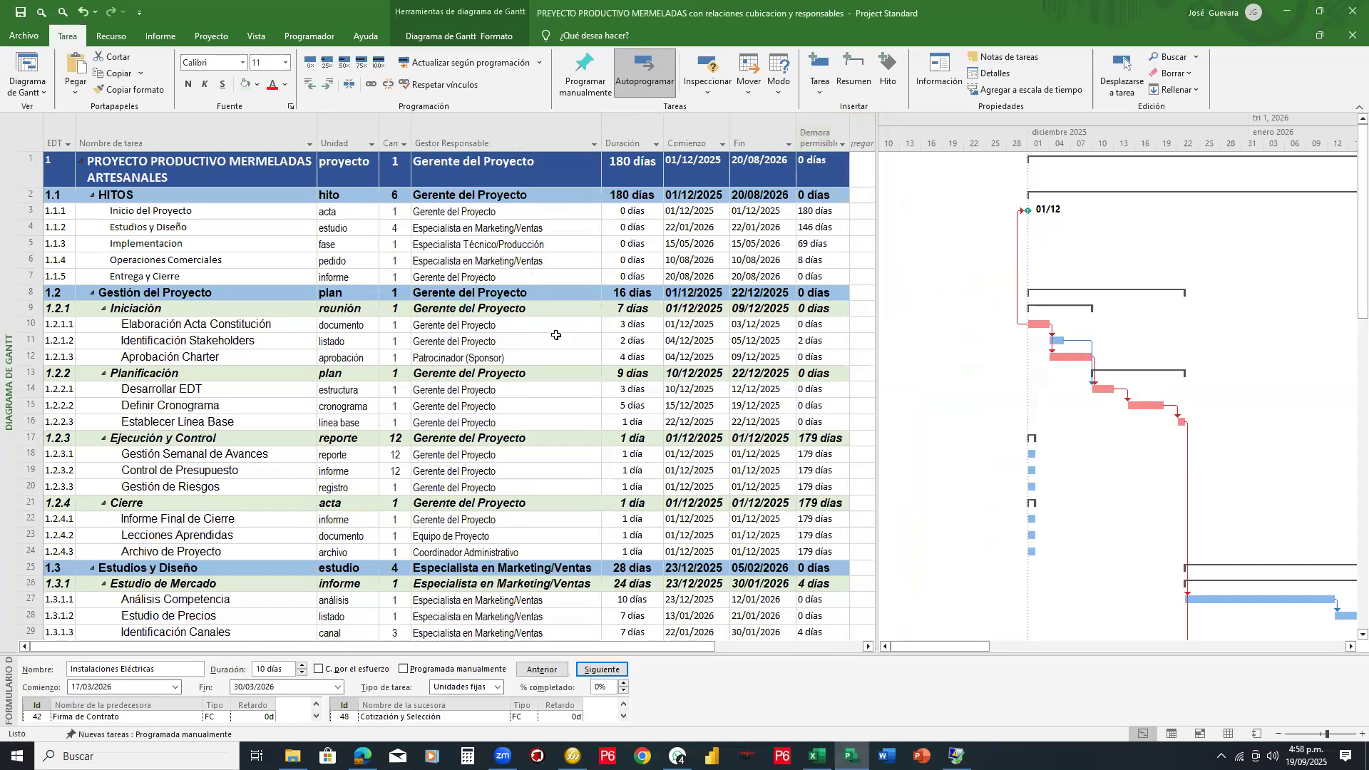
pyautogui.scroll(-6, 556, 335)
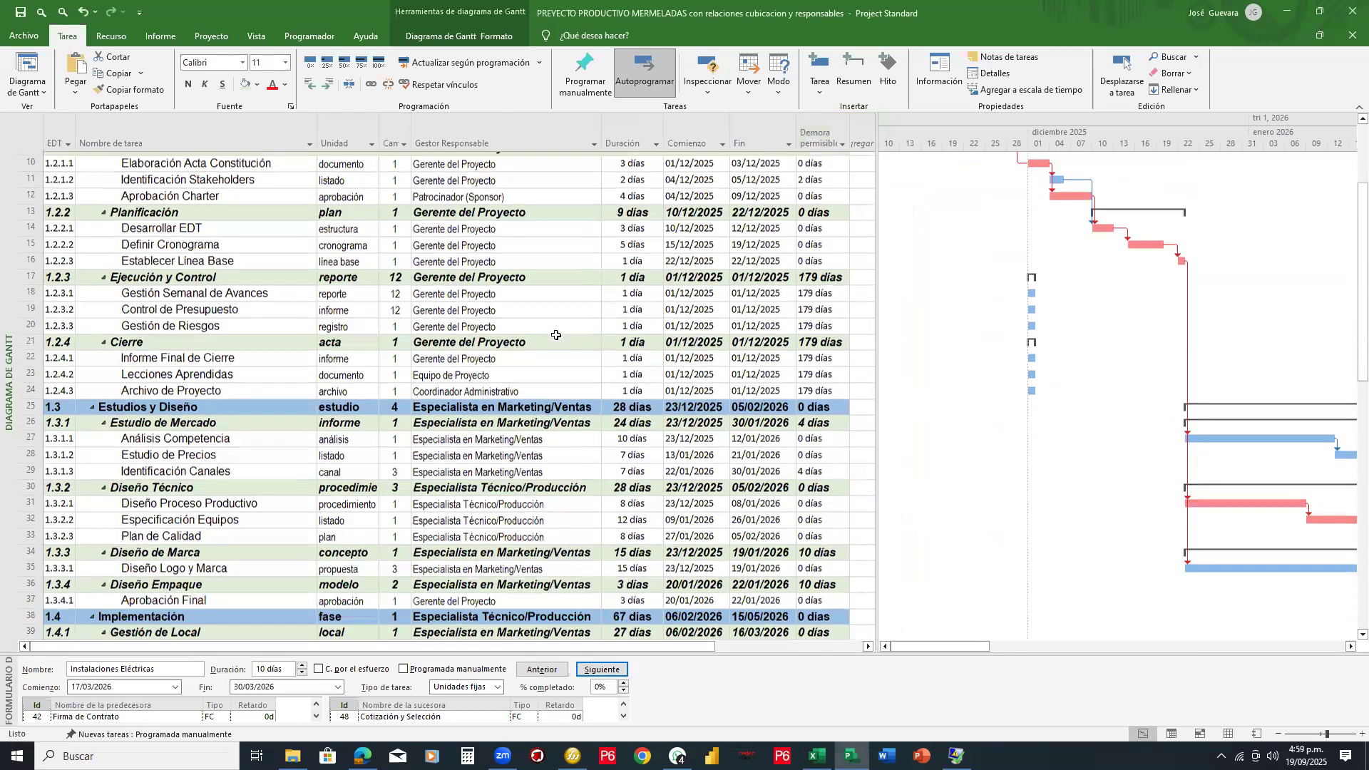
pyautogui.scroll(-5, 557, 335)
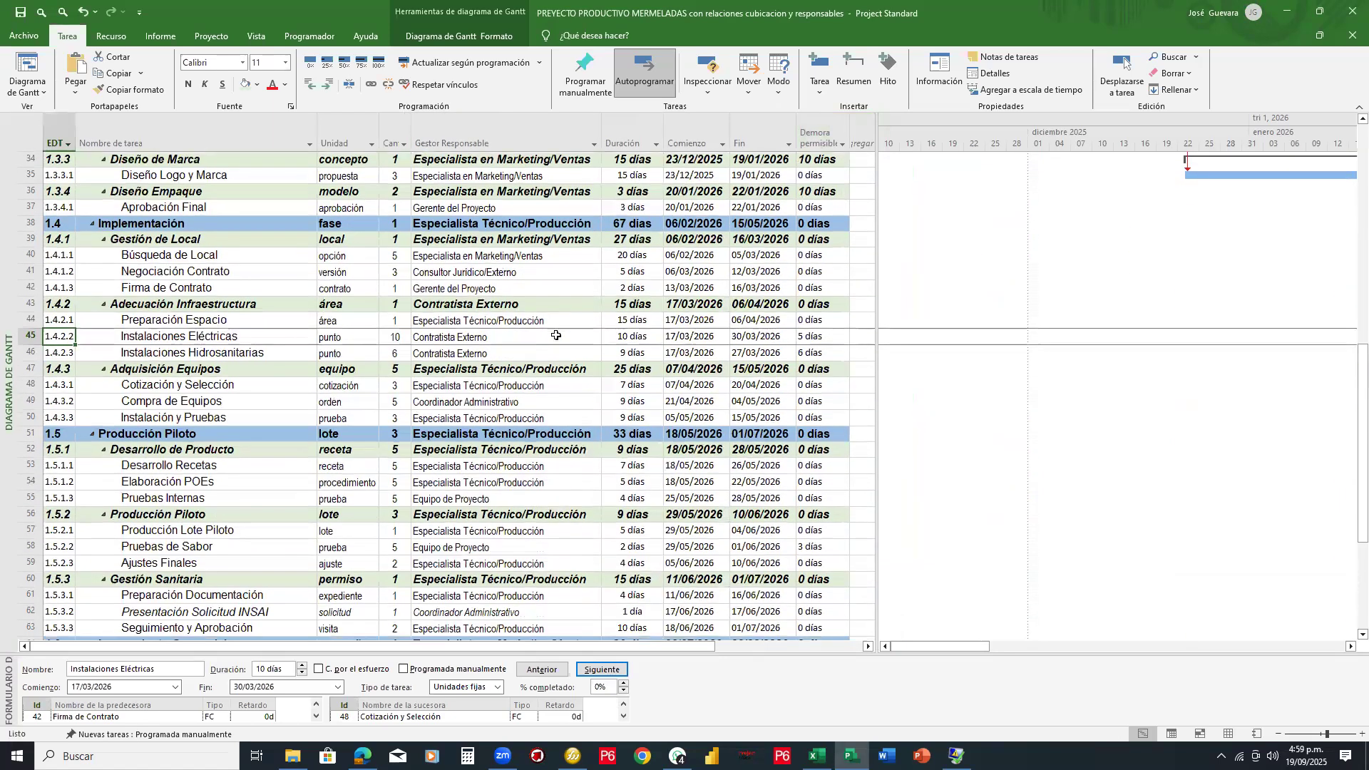
pyautogui.scroll(11, 556, 335)
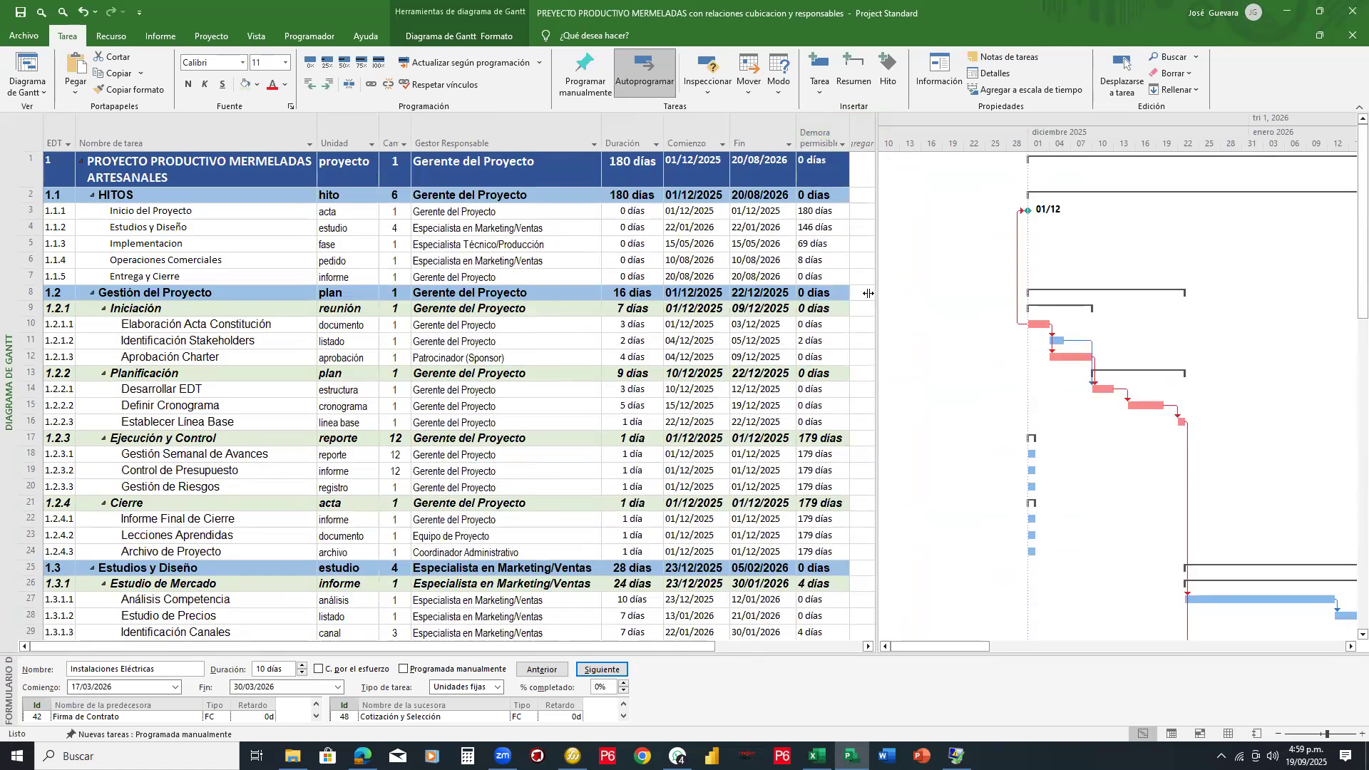
pyautogui.moveTo(855, 293); pyautogui.dragTo(856, 293)
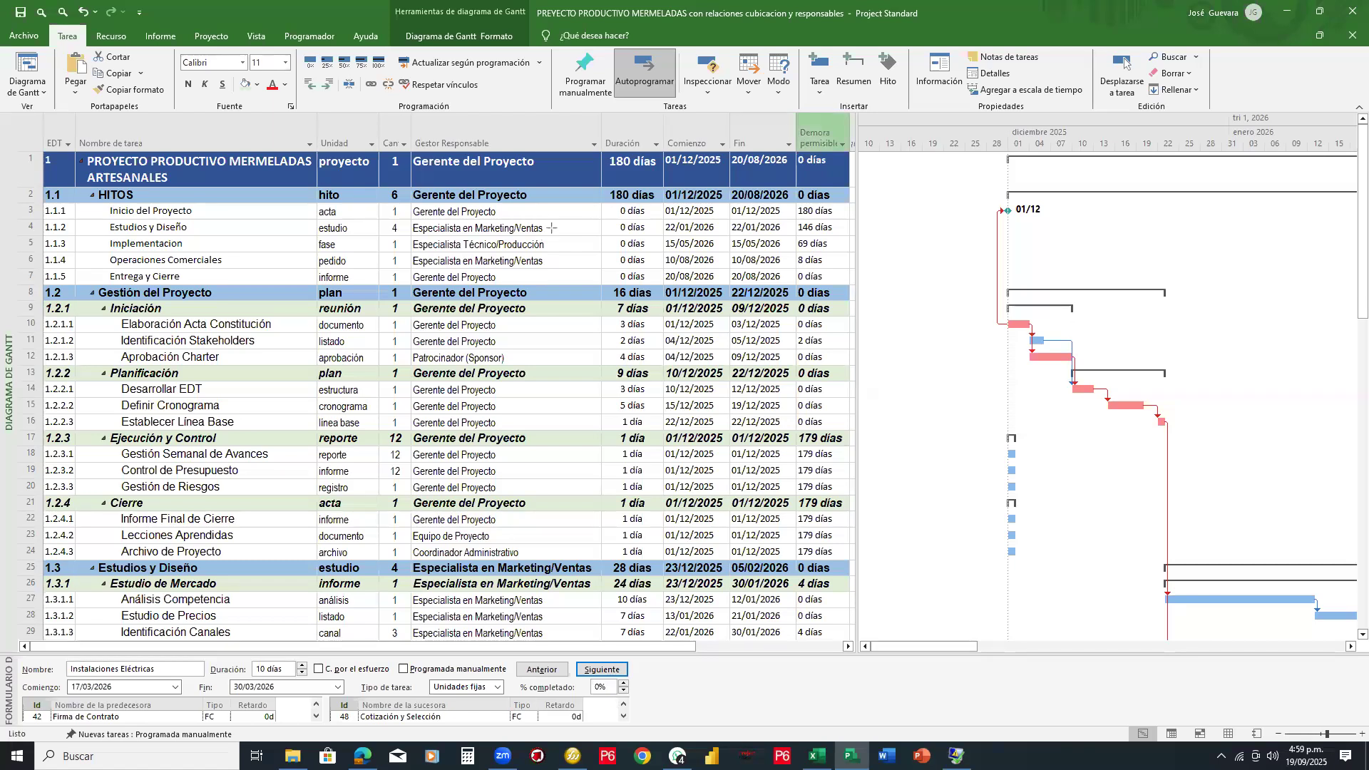
# Step: Annotate a large blue triangle over the table, divide it into three sections, and write $ in the upper one
pyautogui.moveTo(556, 216)
pyautogui.mouseDown()
pyautogui.moveTo(407, 364)
pyautogui.moveTo(356, 469)
pyautogui.mouseUp()
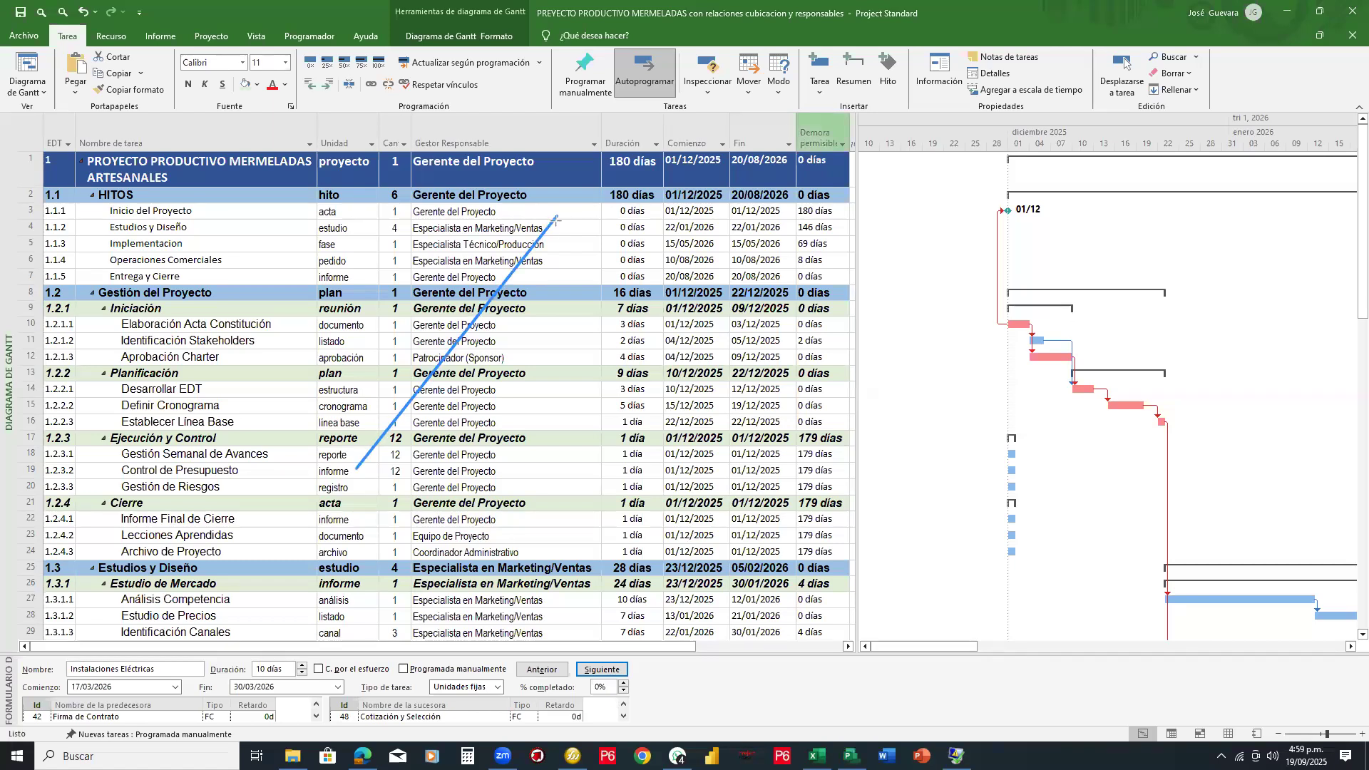
pyautogui.moveTo(556, 216); pyautogui.dragTo(794, 473)
pyautogui.moveTo(356, 470); pyautogui.dragTo(793, 472)
pyautogui.moveTo(442, 360); pyautogui.dragTo(683, 365)
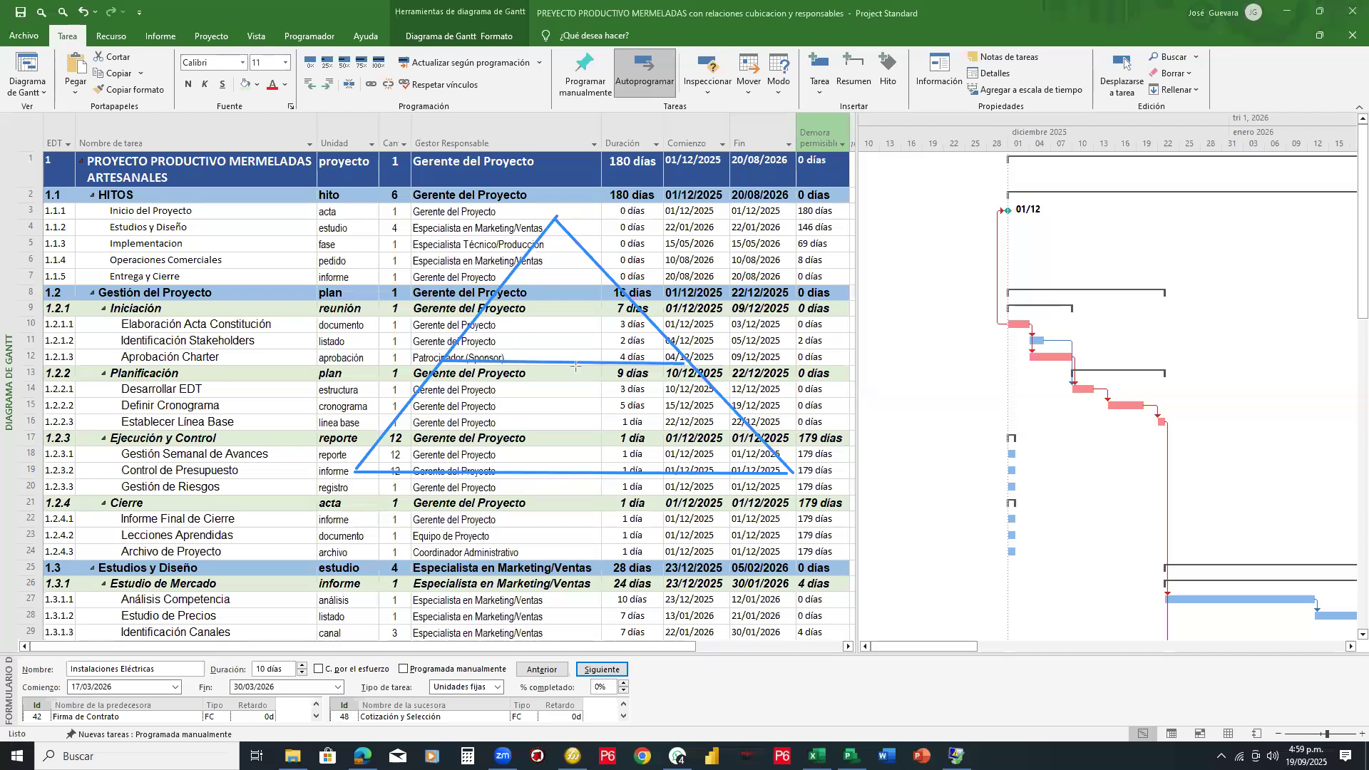
pyautogui.moveTo(572, 470); pyautogui.dragTo(568, 364)
pyautogui.moveTo(574, 298)
pyautogui.mouseDown()
pyautogui.moveTo(554, 314)
pyautogui.moveTo(565, 336)
pyautogui.mouseUp()
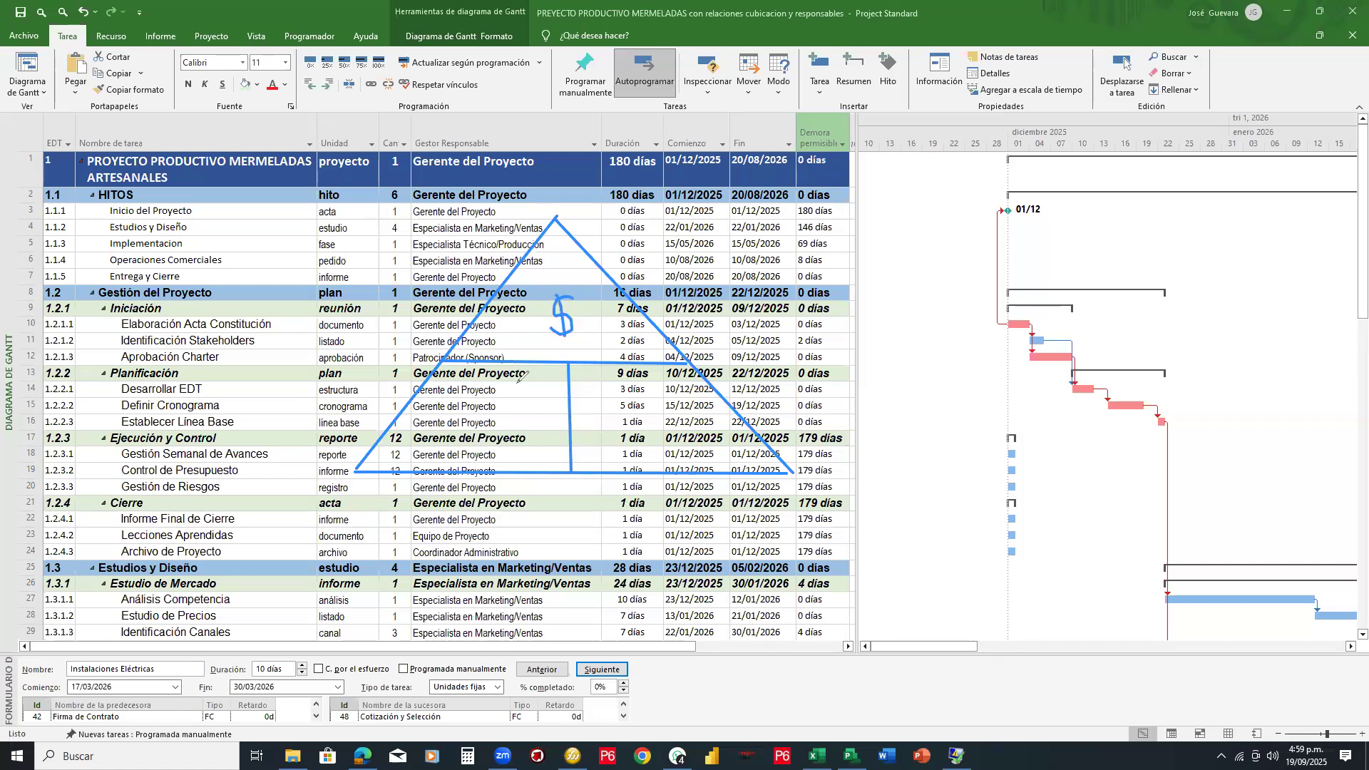
# Step: Handwrite TIEMPO and Amb in the two lower sections of the triangle
pyautogui.moveTo(463, 413); pyautogui.dragTo(476, 435)
pyautogui.moveTo(478, 419)
pyautogui.mouseDown()
pyautogui.moveTo(503, 421)
pyautogui.moveTo(507, 387)
pyautogui.moveTo(528, 389)
pyautogui.mouseUp()
pyautogui.click(470, 413)
pyautogui.click(482, 413)
pyautogui.moveTo(618, 412)
pyautogui.mouseDown()
pyautogui.moveTo(602, 424)
pyautogui.moveTo(633, 413)
pyautogui.moveTo(650, 428)
pyautogui.moveTo(660, 411)
pyautogui.moveTo(654, 425)
pyautogui.mouseUp()
pyautogui.click(677, 420)
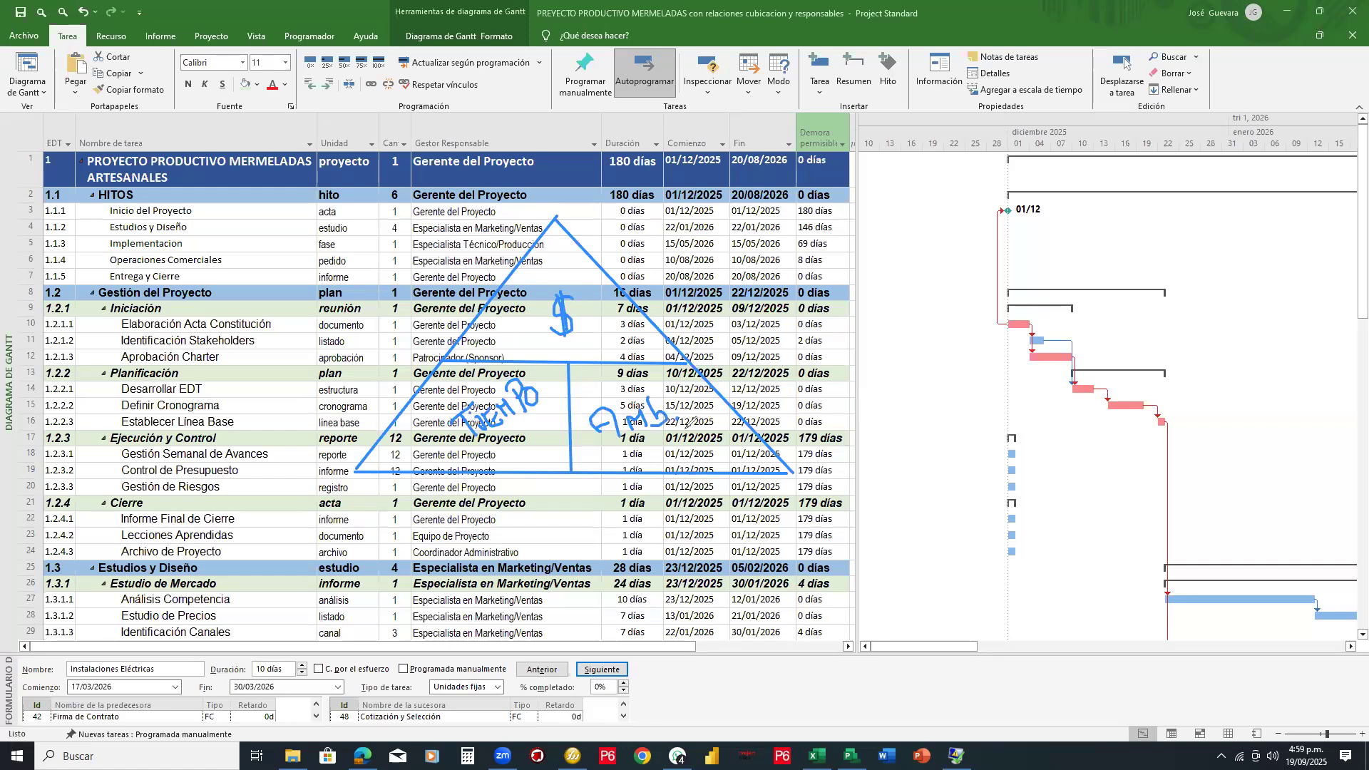
# Step: Annotate a curved arrow from the Amb section to the project title, add two small arrows at the task names, and underline Amb
pyautogui.moveTo(602, 480); pyautogui.dragTo(574, 525)
pyautogui.moveTo(291, 320); pyautogui.dragTo(247, 175)
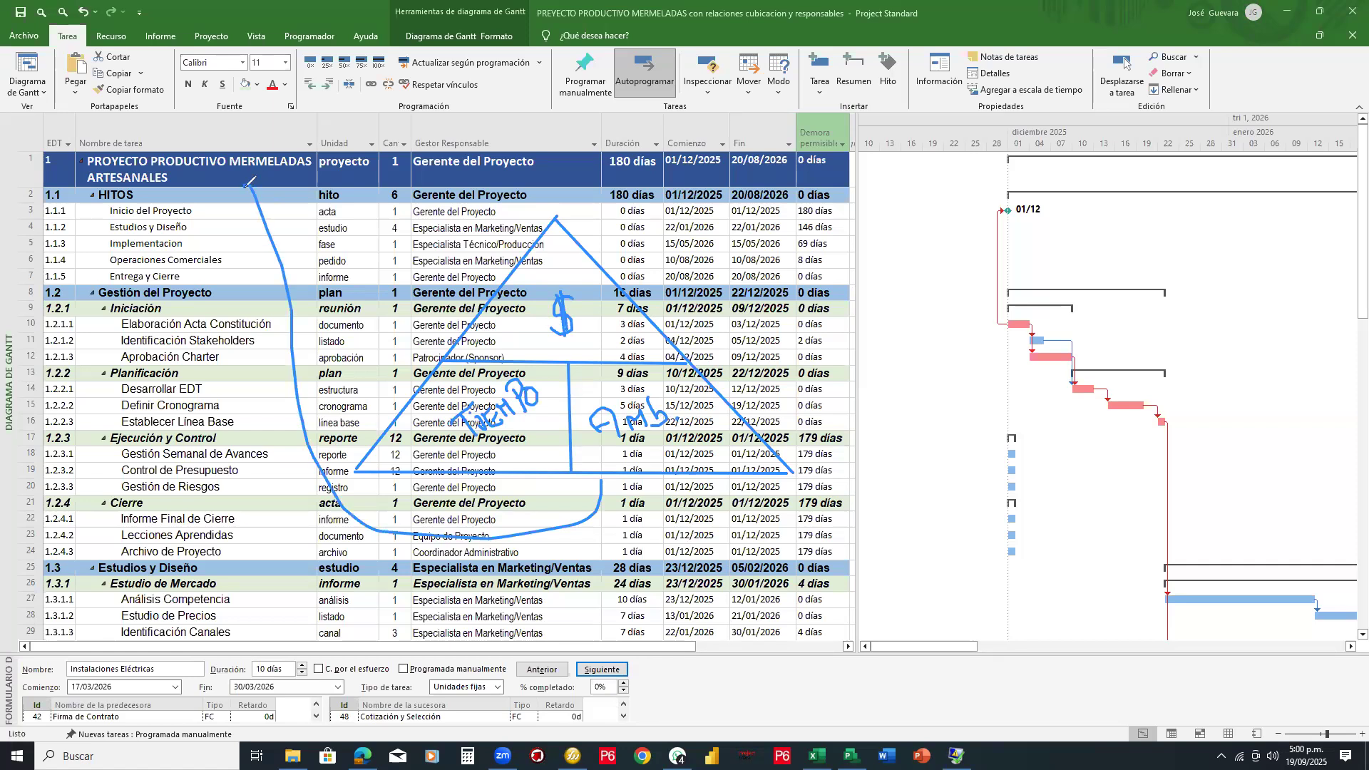
pyautogui.moveTo(221, 252)
pyautogui.mouseDown()
pyautogui.moveTo(230, 288)
pyautogui.moveTo(241, 283)
pyautogui.mouseUp()
pyautogui.moveTo(238, 349)
pyautogui.mouseDown()
pyautogui.moveTo(248, 379)
pyautogui.moveTo(252, 368)
pyautogui.mouseUp()
pyautogui.moveTo(601, 442); pyautogui.dragTo(690, 442)
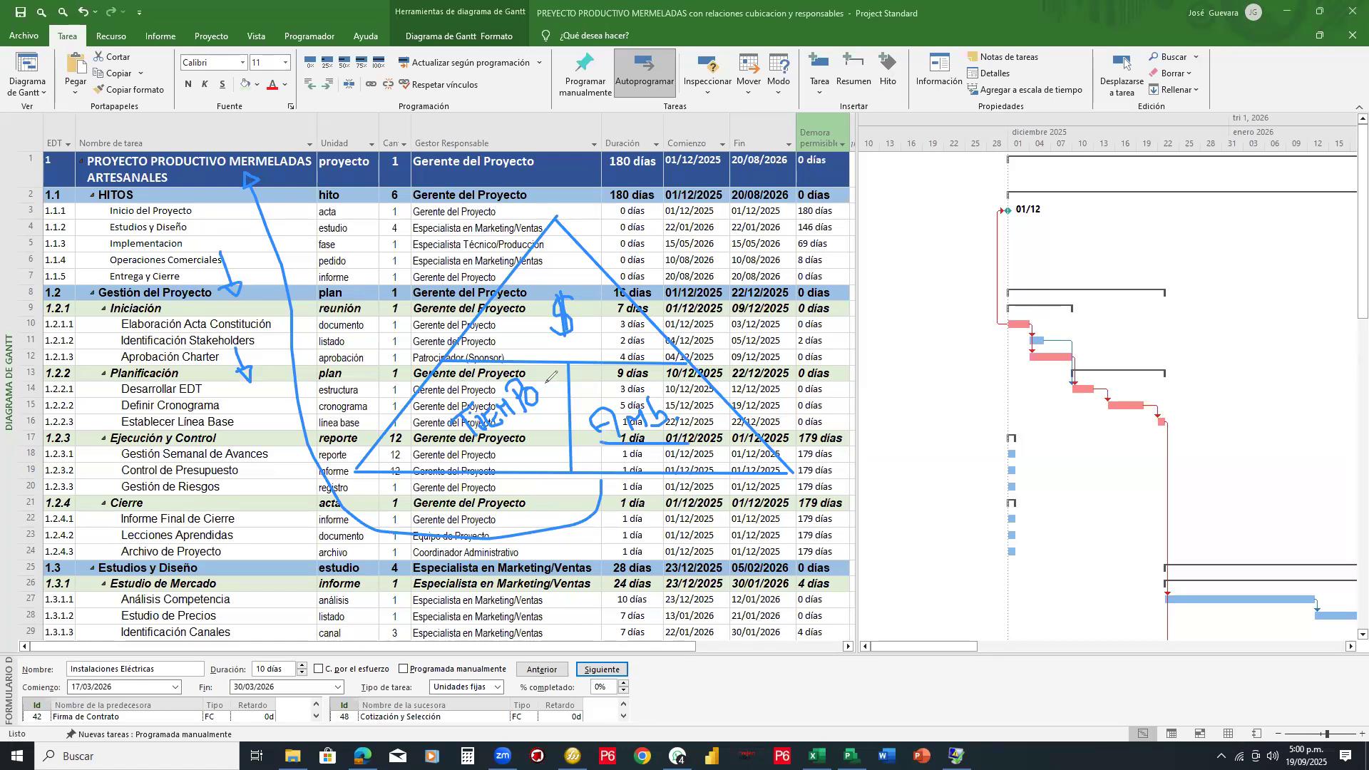
# Step: Underline TIEMPO, annotate a brace above the Duración, Comienzo and Fin columns, and mark the $ sign
pyautogui.moveTo(508, 445); pyautogui.dragTo(563, 406)
pyautogui.moveTo(604, 143); pyautogui.dragTo(777, 144)
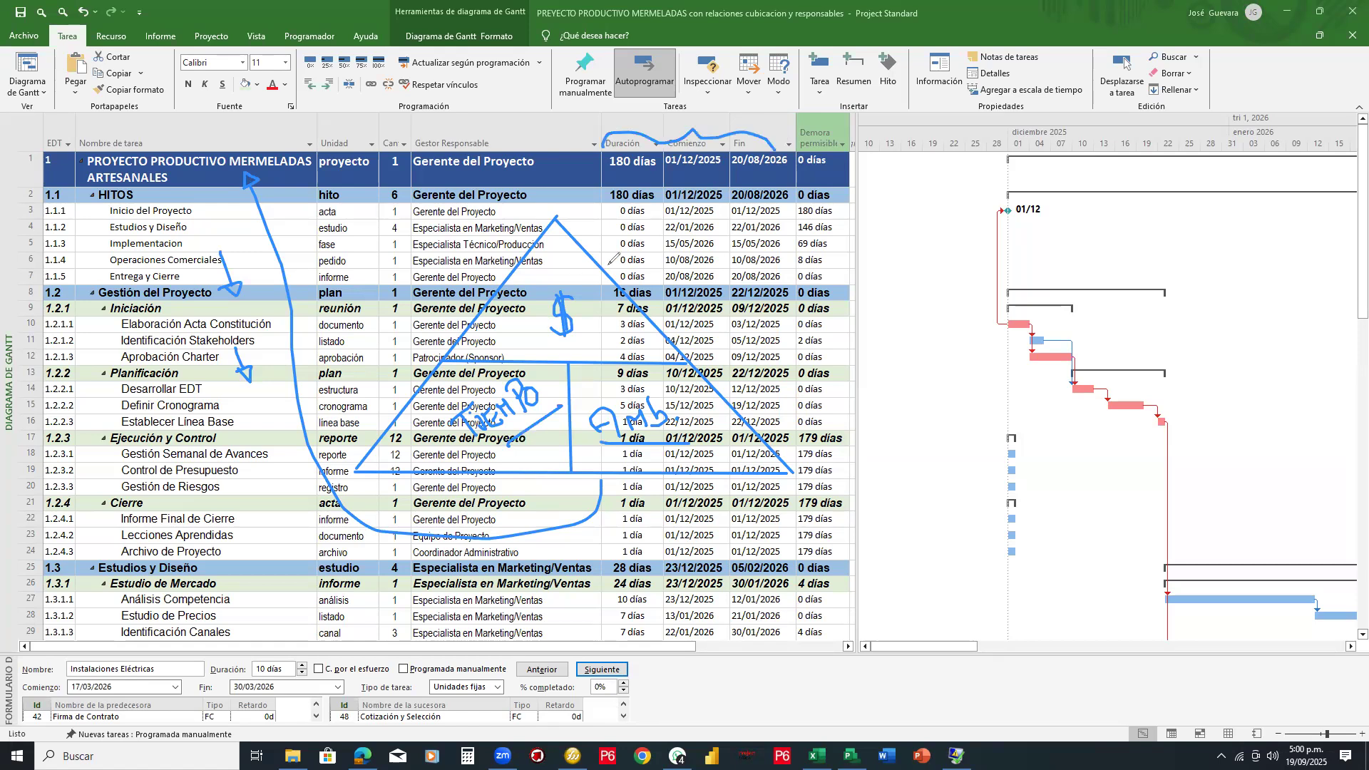
pyautogui.moveTo(572, 332); pyautogui.dragTo(586, 325)
# Step: Annotate a large red ellipse around the triangle and handwrite CALIDAD and Riesgos inside it in red
pyautogui.moveTo(592, 141)
pyautogui.mouseDown()
pyautogui.moveTo(499, 613)
pyautogui.moveTo(888, 356)
pyautogui.moveTo(850, 184)
pyautogui.mouseUp()
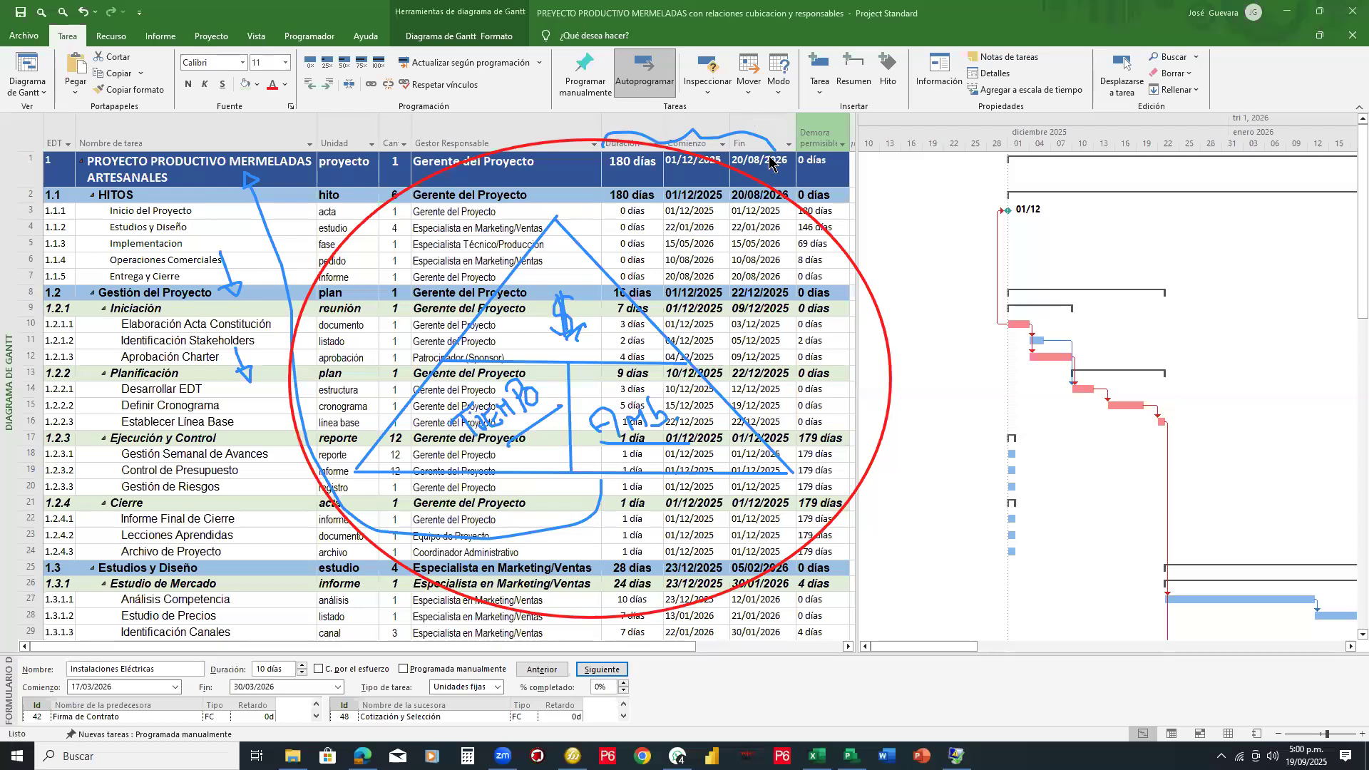
pyautogui.moveTo(688, 270)
pyautogui.mouseDown()
pyautogui.moveTo(713, 290)
pyautogui.moveTo(725, 263)
pyautogui.moveTo(748, 282)
pyautogui.moveTo(756, 265)
pyautogui.moveTo(794, 277)
pyautogui.mouseUp()
pyautogui.click(762, 279)
pyautogui.moveTo(379, 309)
pyautogui.mouseDown()
pyautogui.moveTo(365, 279)
pyautogui.moveTo(391, 299)
pyautogui.moveTo(416, 260)
pyautogui.moveTo(410, 282)
pyautogui.moveTo(454, 256)
pyautogui.moveTo(462, 278)
pyautogui.moveTo(473, 241)
pyautogui.mouseUp()
pyautogui.click(379, 274)
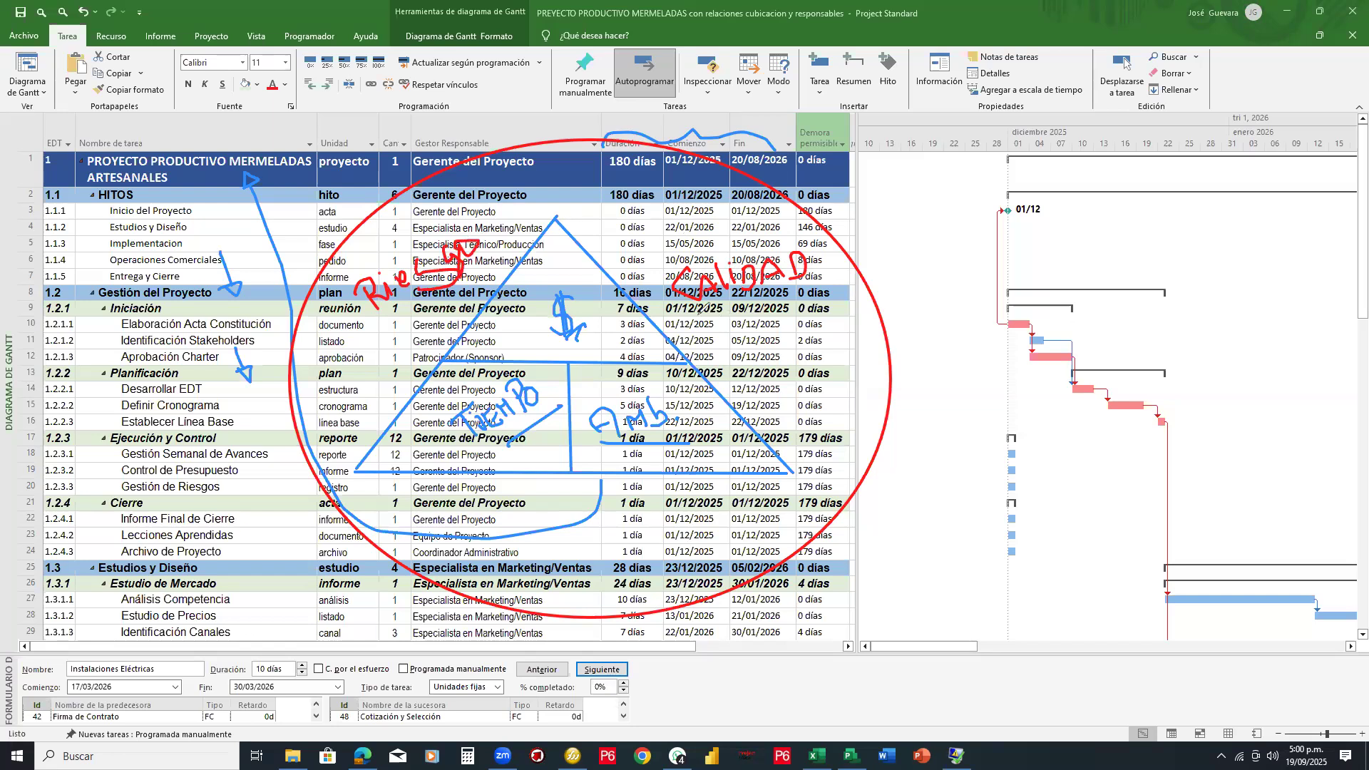
# Step: Underline the red labels CALIDAD and Riesgos, add a mark beside Riesgos, and clear all annotations
pyautogui.moveTo(794, 279); pyautogui.dragTo(697, 313)
pyautogui.moveTo(369, 320)
pyautogui.mouseDown()
pyautogui.moveTo(500, 252)
pyautogui.moveTo(486, 241)
pyautogui.moveTo(534, 191)
pyautogui.moveTo(534, 212)
pyautogui.mouseUp()
pyautogui.click(498, 217)
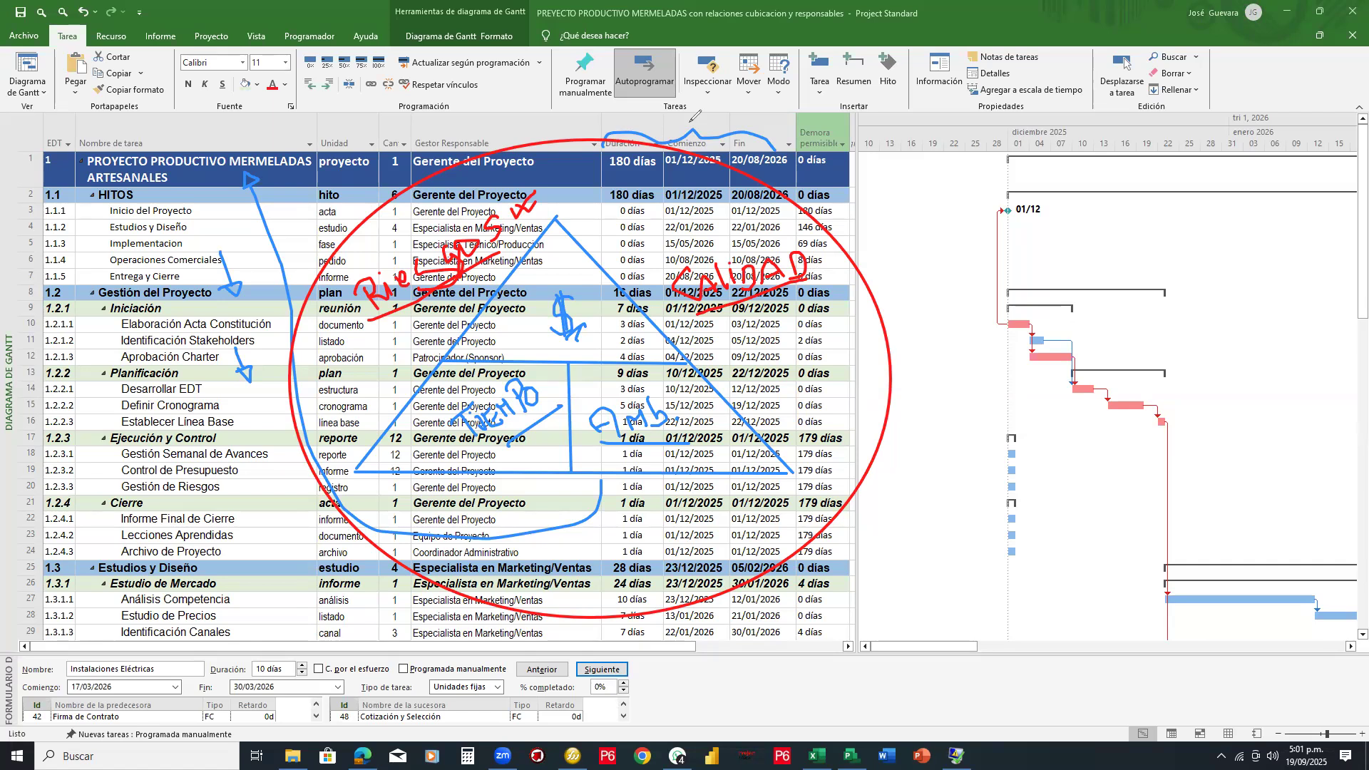
pyautogui.press('Escape')
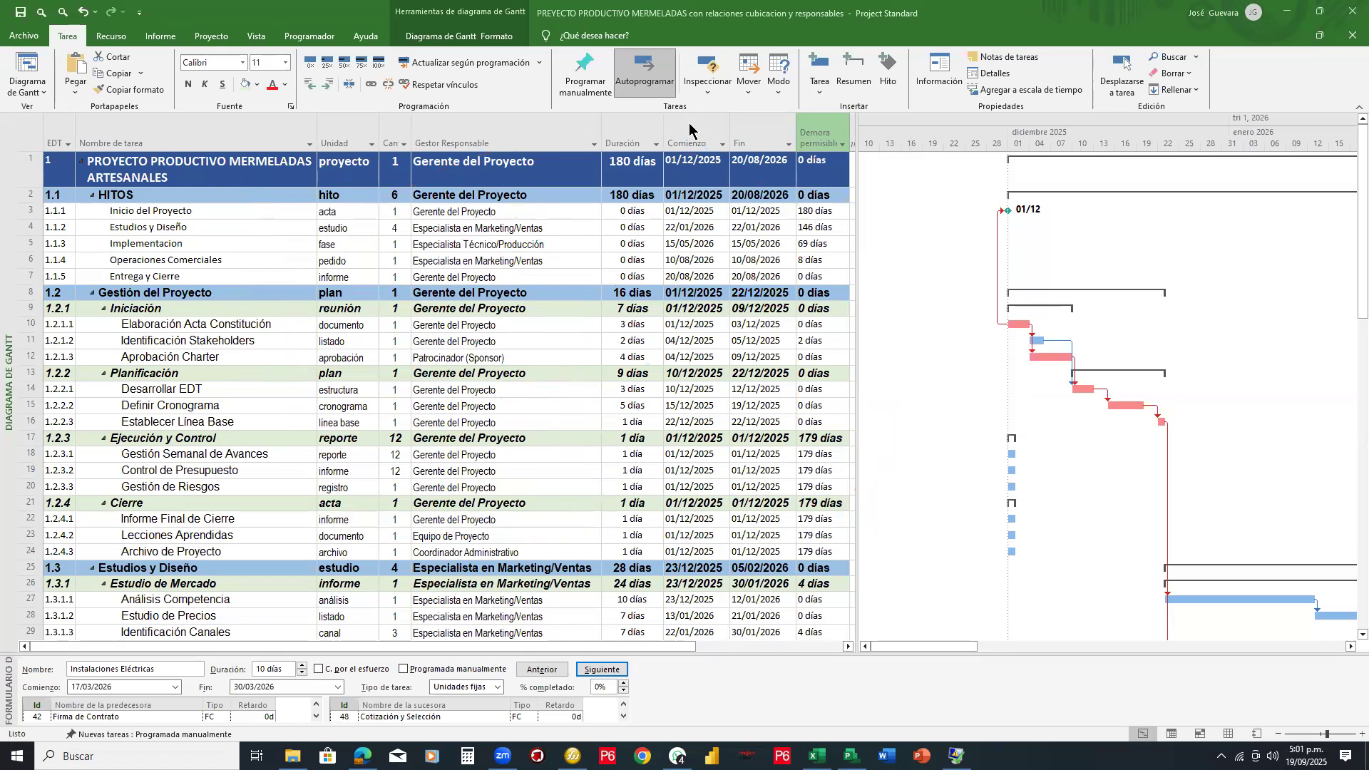